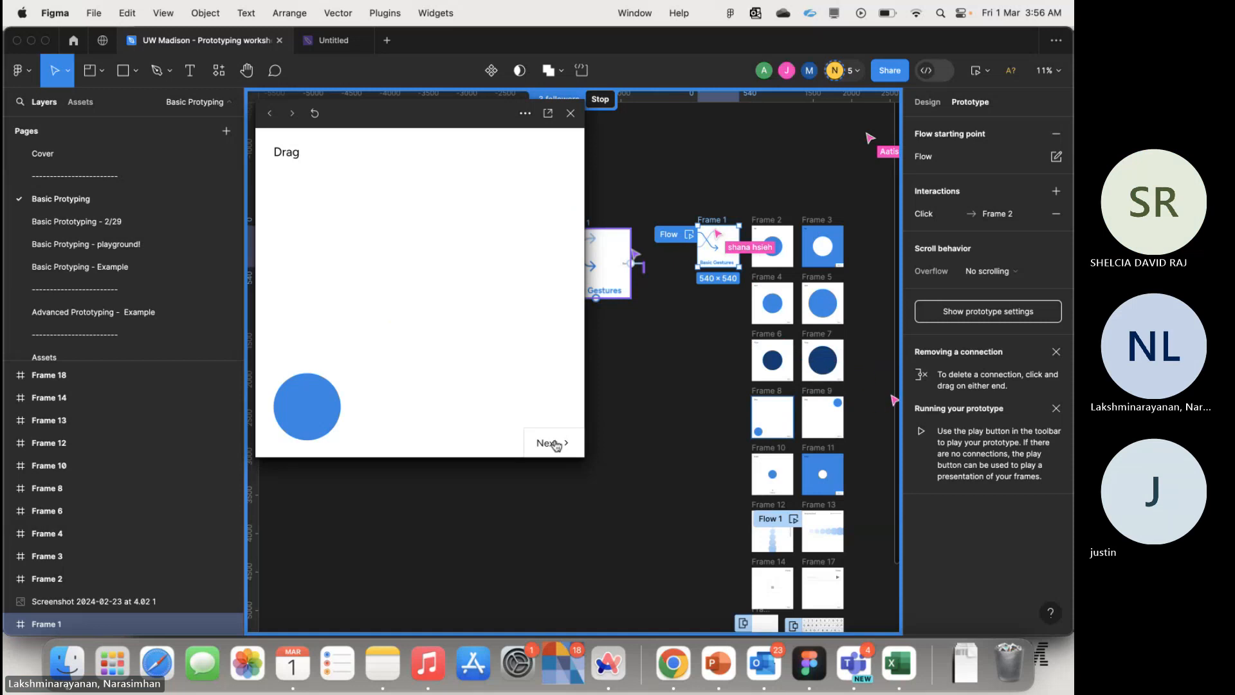
- Advance the prototype preview from Drag to the Swipe screen and test its swipe-up and swipe-down gestures
left_click(554, 444)
left_click_drag(420, 421, 443, 249)
left_click_drag(418, 429, 430, 155)
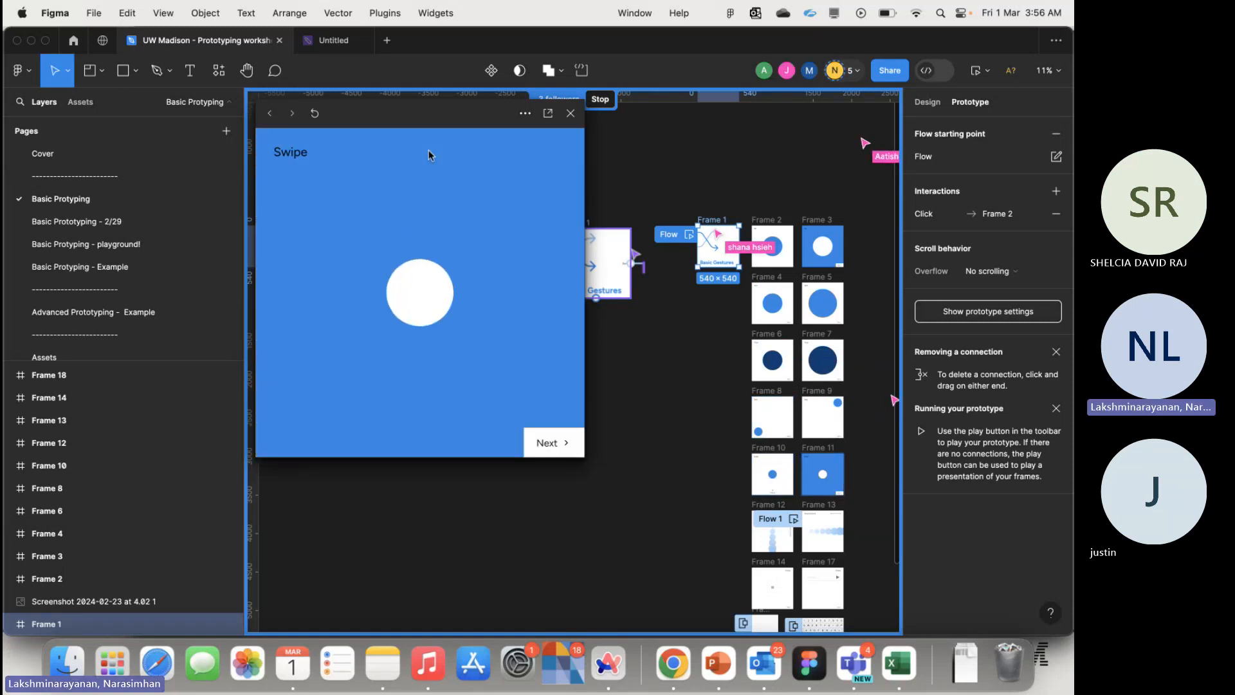
left_click_drag(439, 247, 423, 349)
left_click_drag(425, 277, 376, 575)
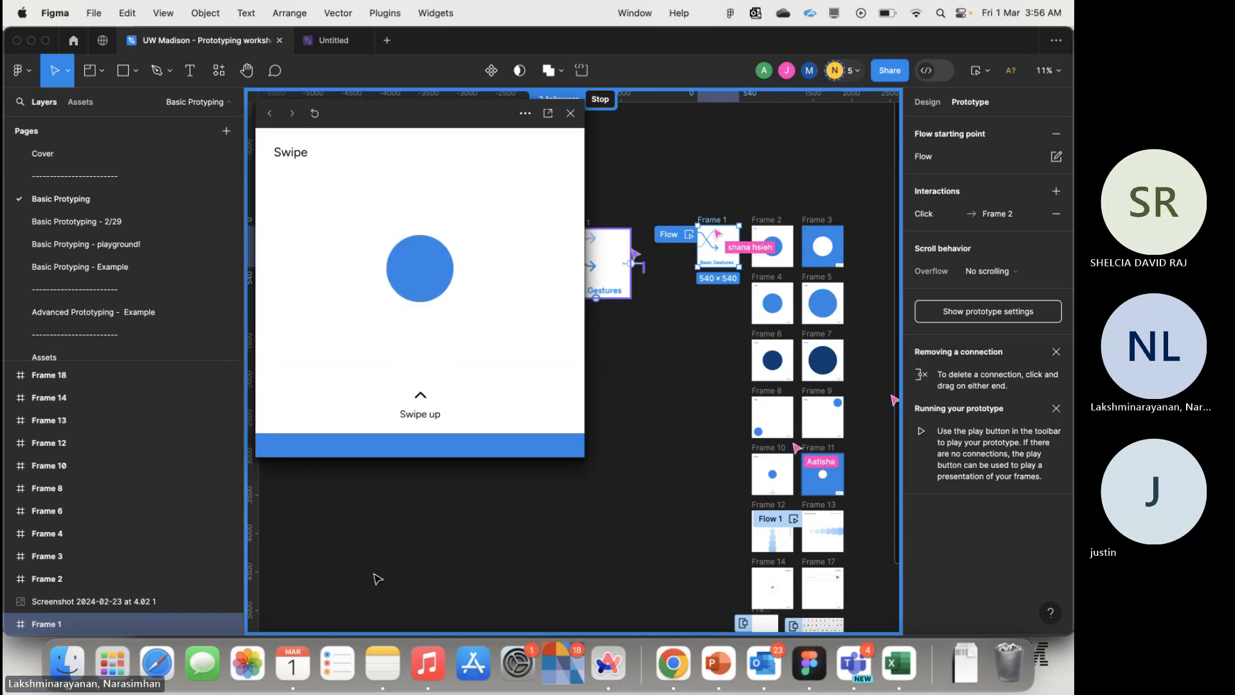
left_click_drag(459, 440, 423, 164)
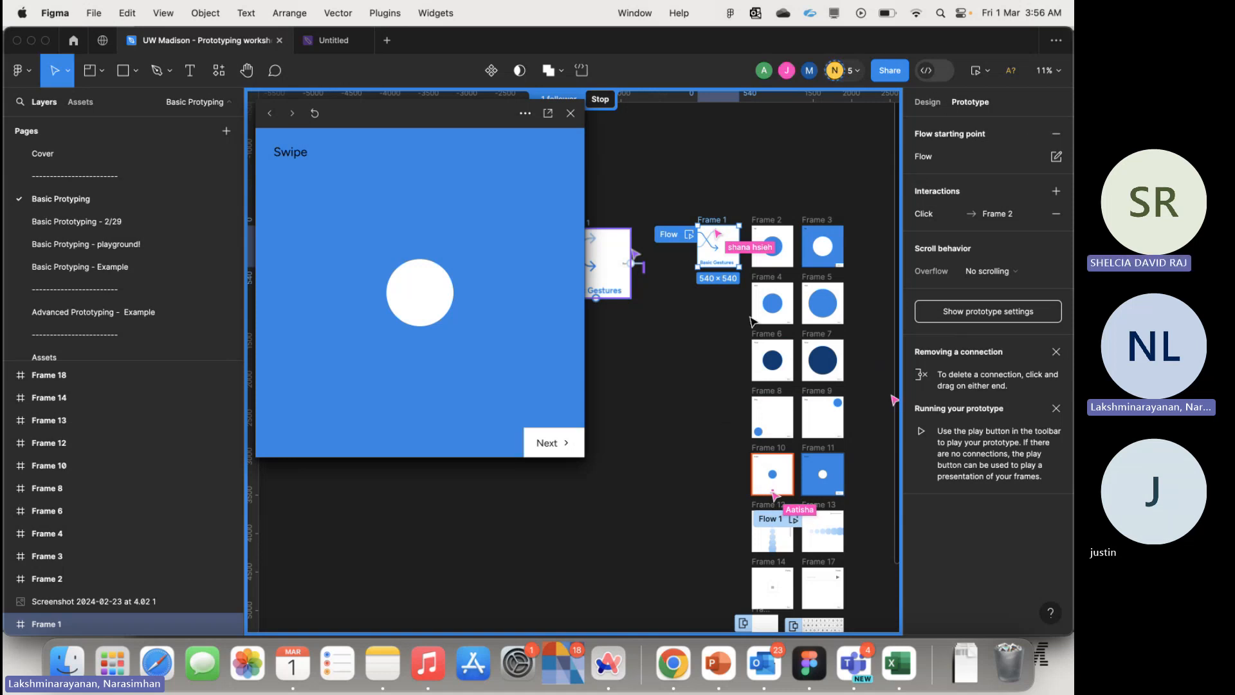
- Inspect the click interaction that links Frame 2 to Frame 3, then close its details and deselect the frame
left_click(780, 228)
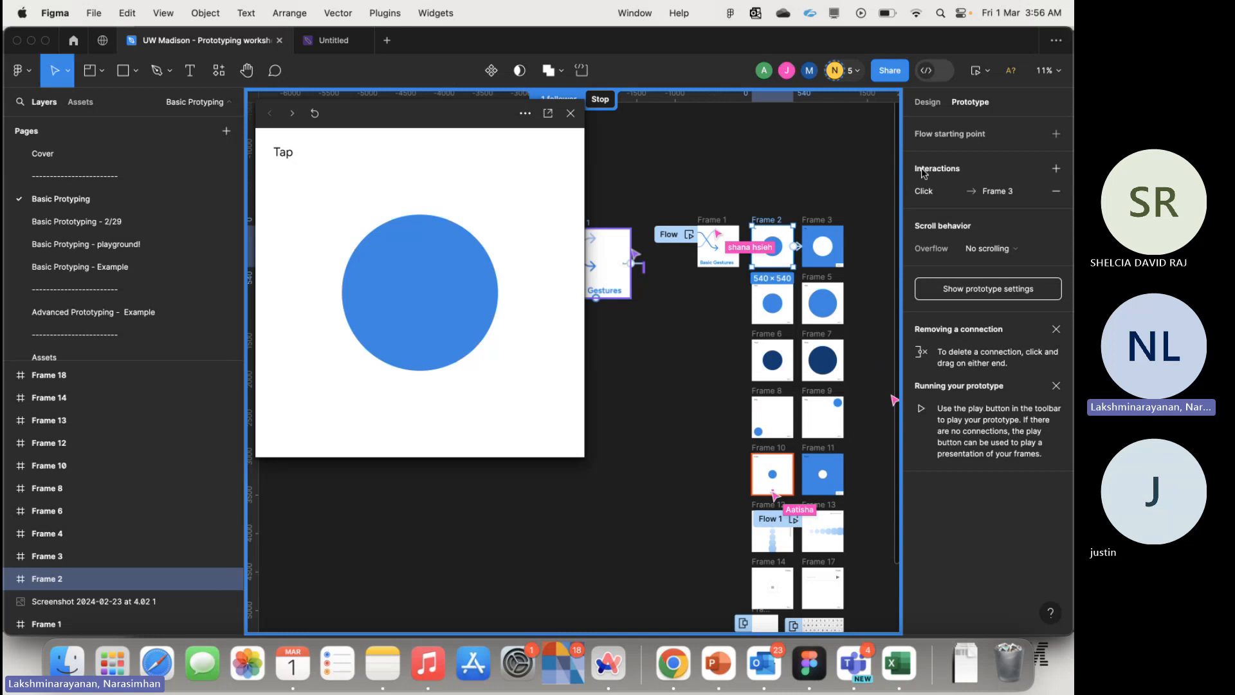
left_click(965, 190)
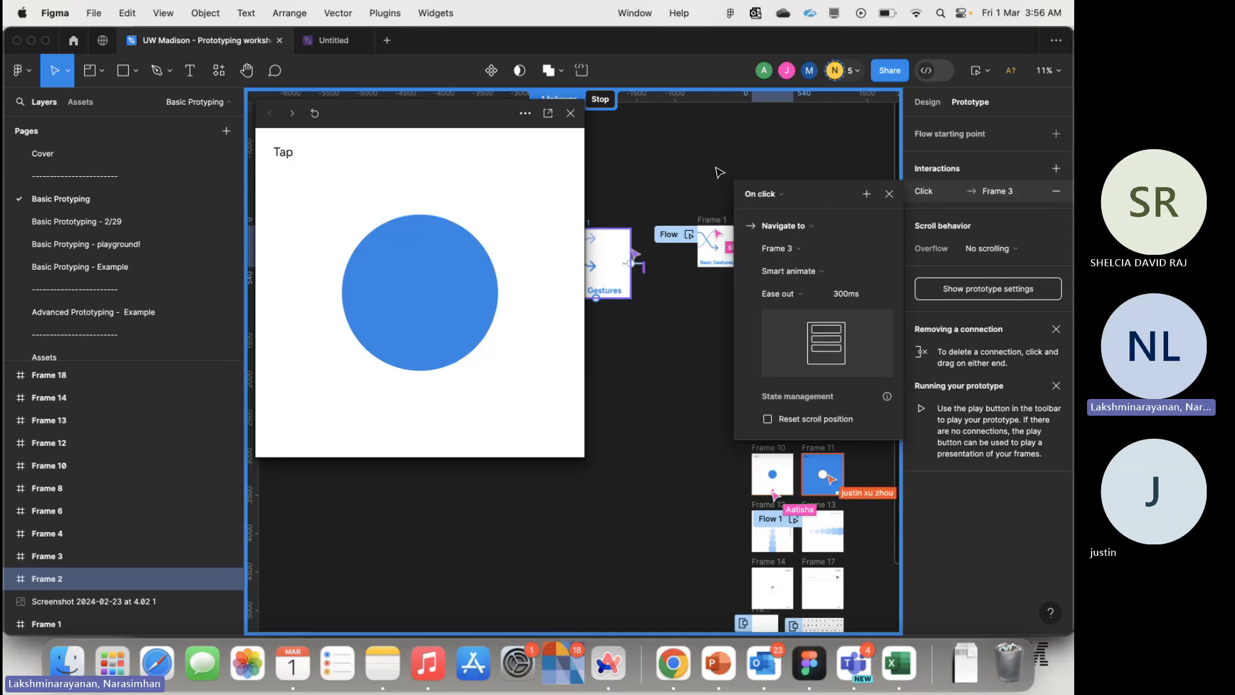
left_click(731, 337)
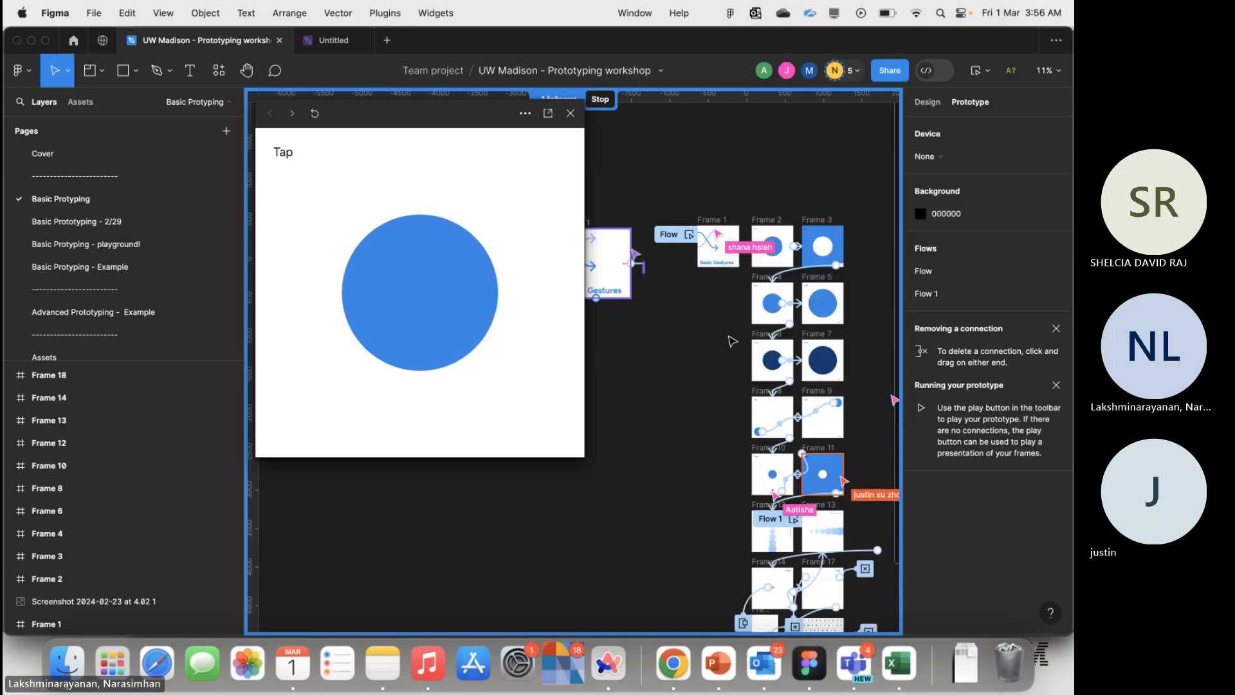
- Preview Frame 10 and test the swipe-up gesture on its Swipe up area
scroll(733, 341, "down", 1)
left_click(744, 431)
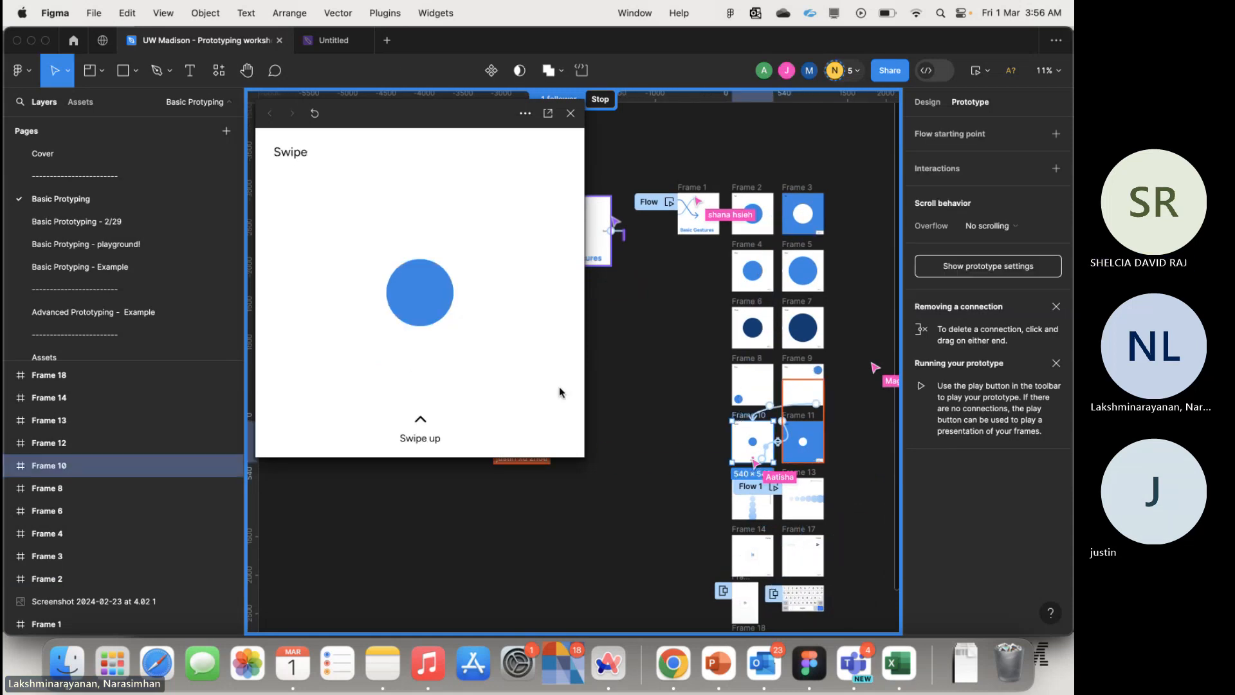
left_click(408, 284)
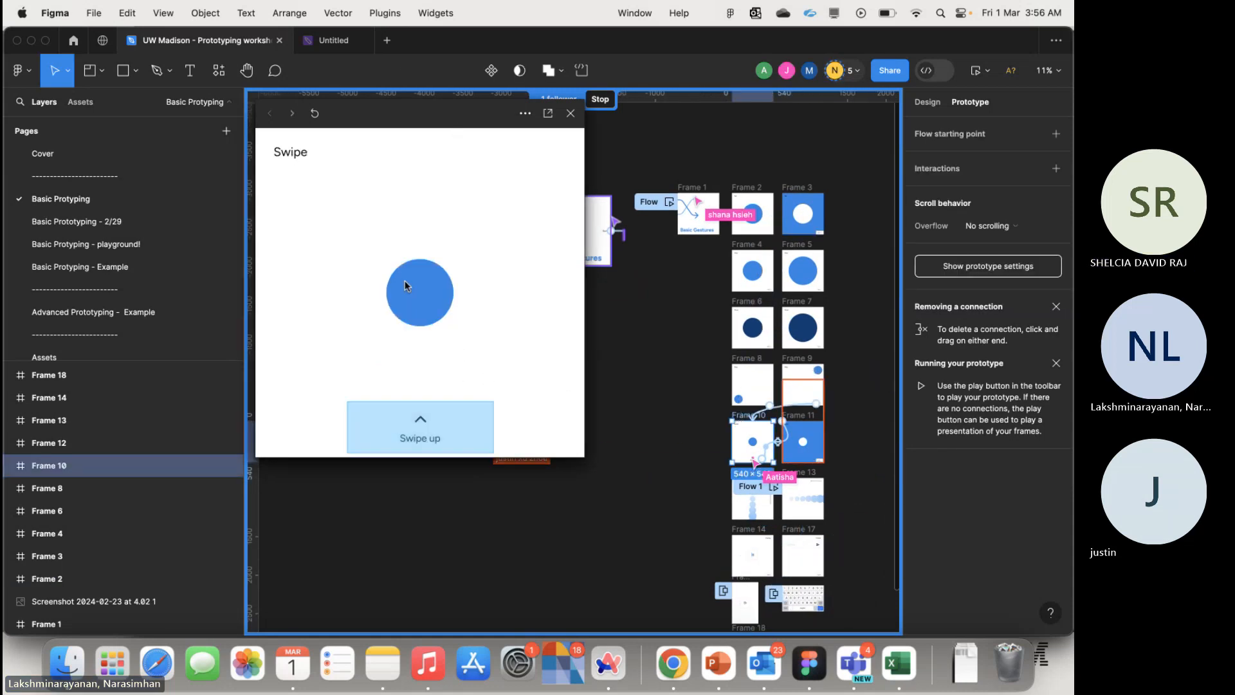
left_click_drag(413, 436, 412, 214)
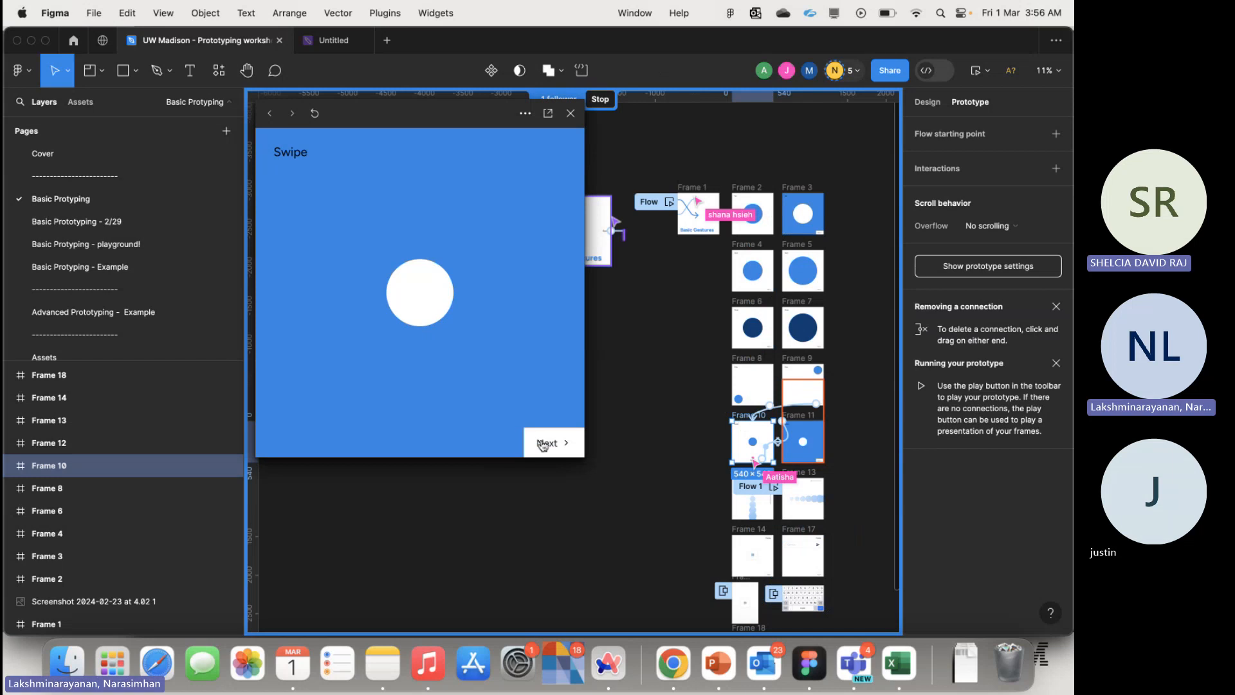
- Advance the preview to the Vertical Scroll screen and scroll its column of circles up and down
left_click(545, 444)
left_click_drag(523, 432, 435, 203)
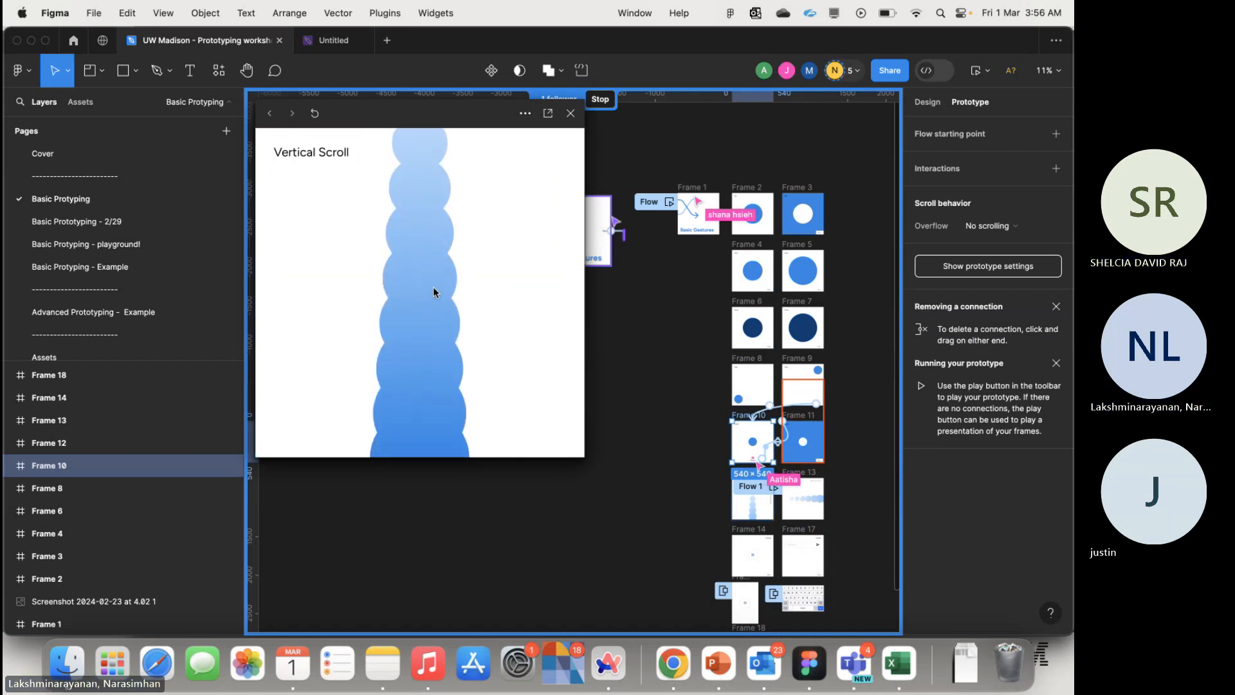
left_click_drag(433, 287, 400, 296)
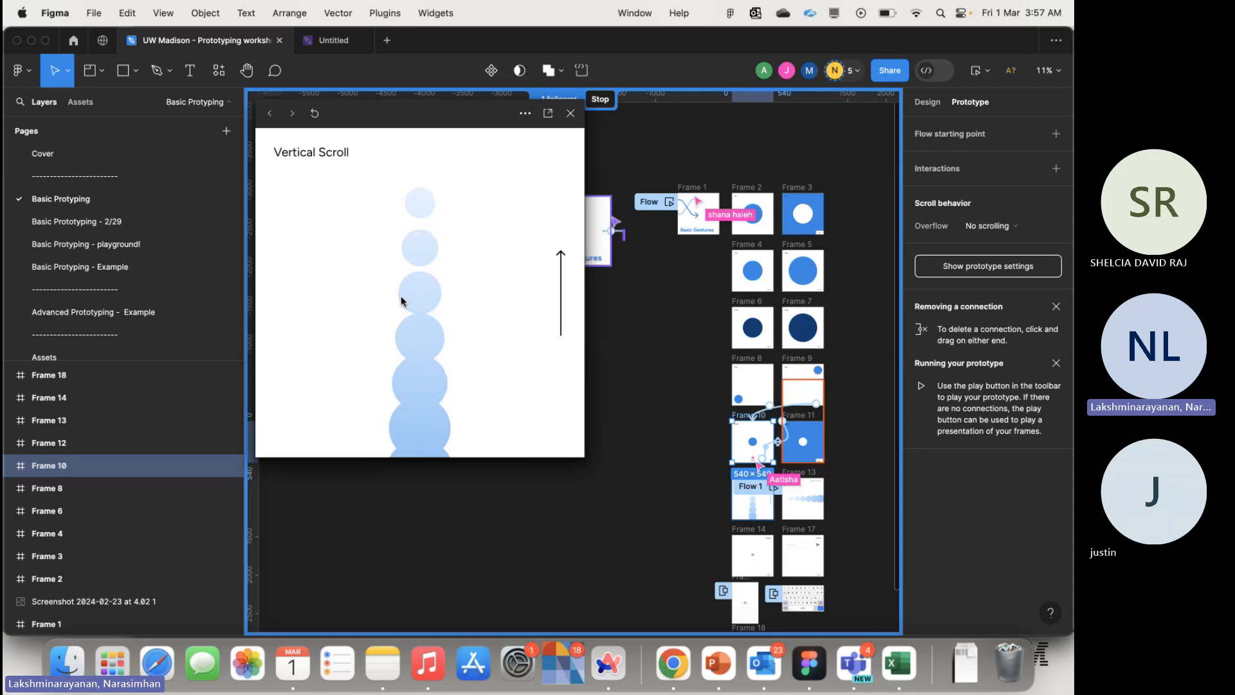
left_click_drag(401, 301, 382, 140)
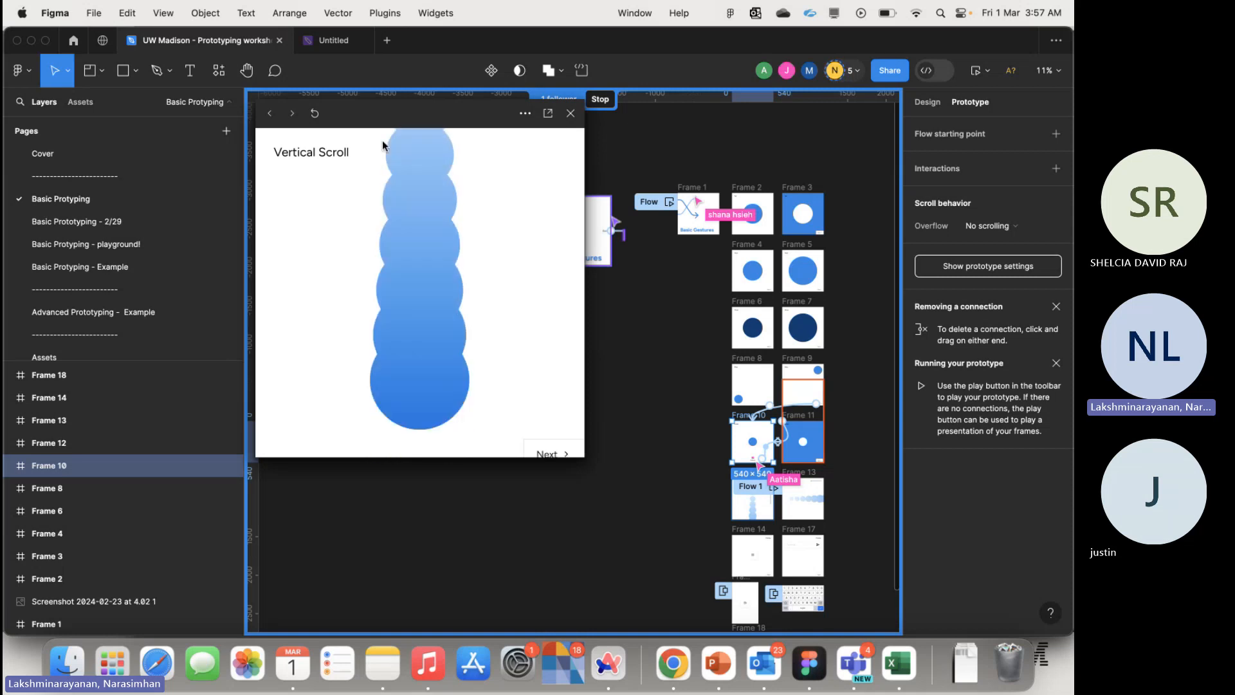
left_click_drag(459, 351, 453, 444)
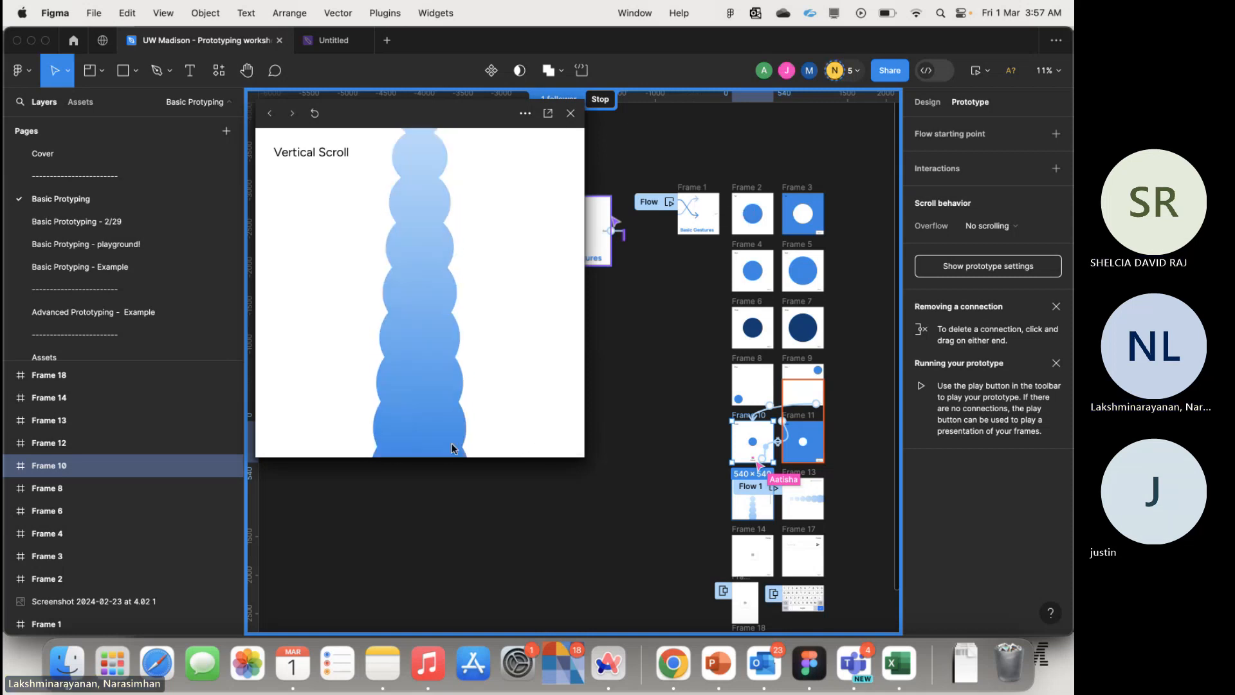
left_click_drag(450, 384, 440, 246)
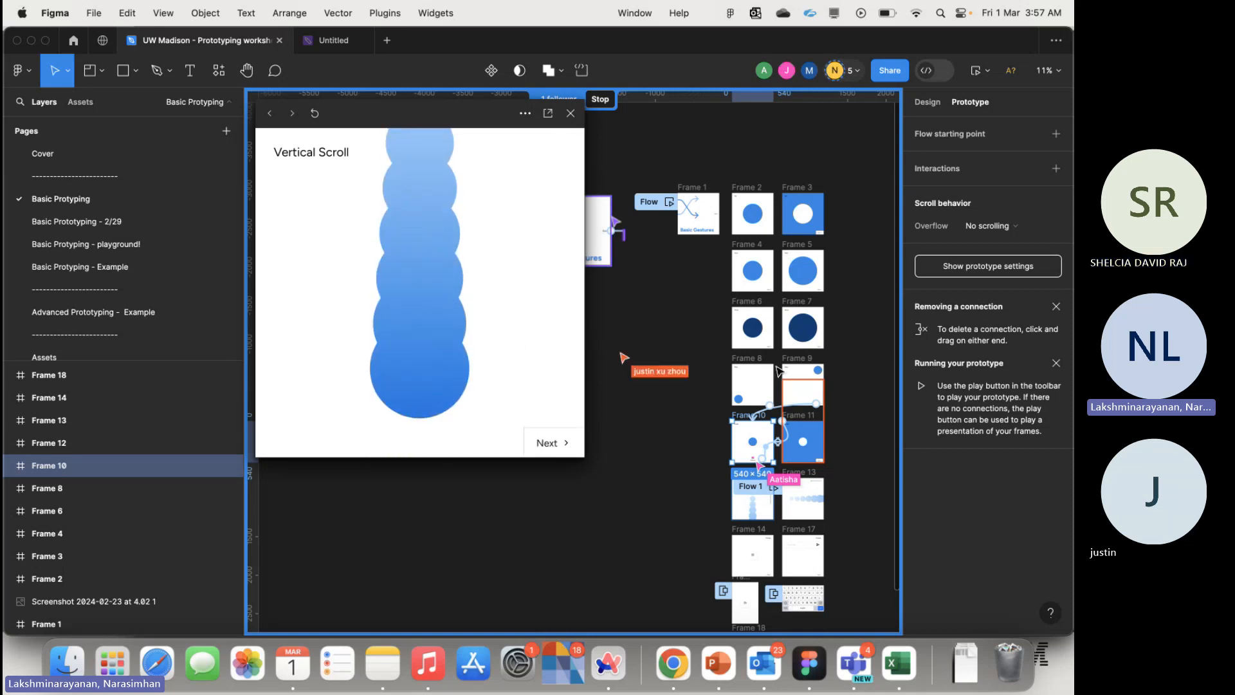
- Preview Frame 8, try dragging its blue circle, then continue to the Swipe screen and swipe up
left_click(751, 359)
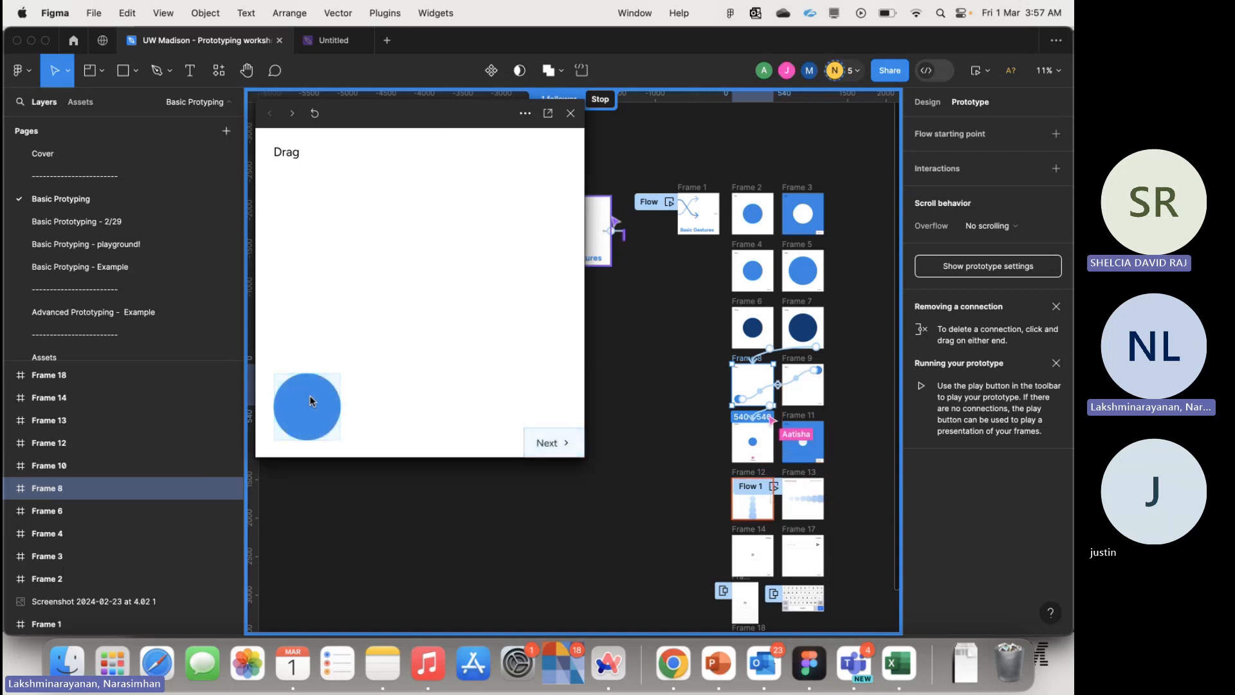
left_click_drag(311, 402, 401, 290)
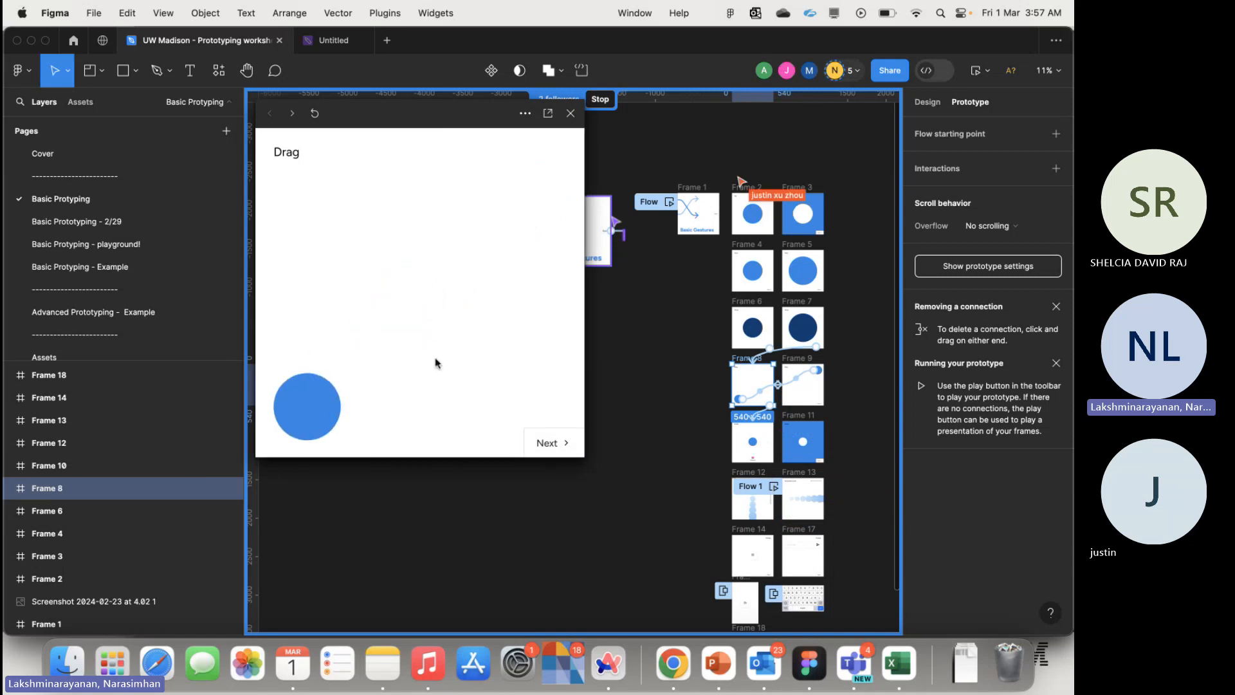
left_click(557, 443)
left_click_drag(427, 427, 463, 243)
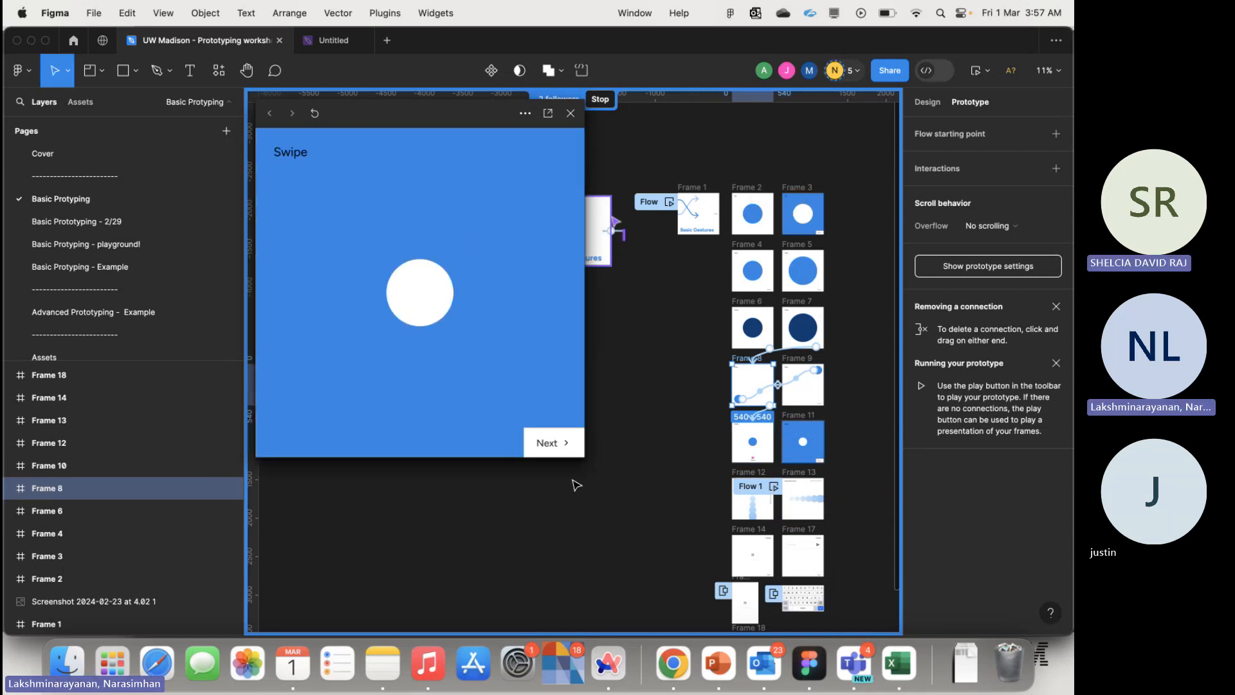
- Continue to the Vertical Scroll screen and scroll to the end of its column of circles
left_click(563, 447)
left_click_drag(436, 348, 442, 232)
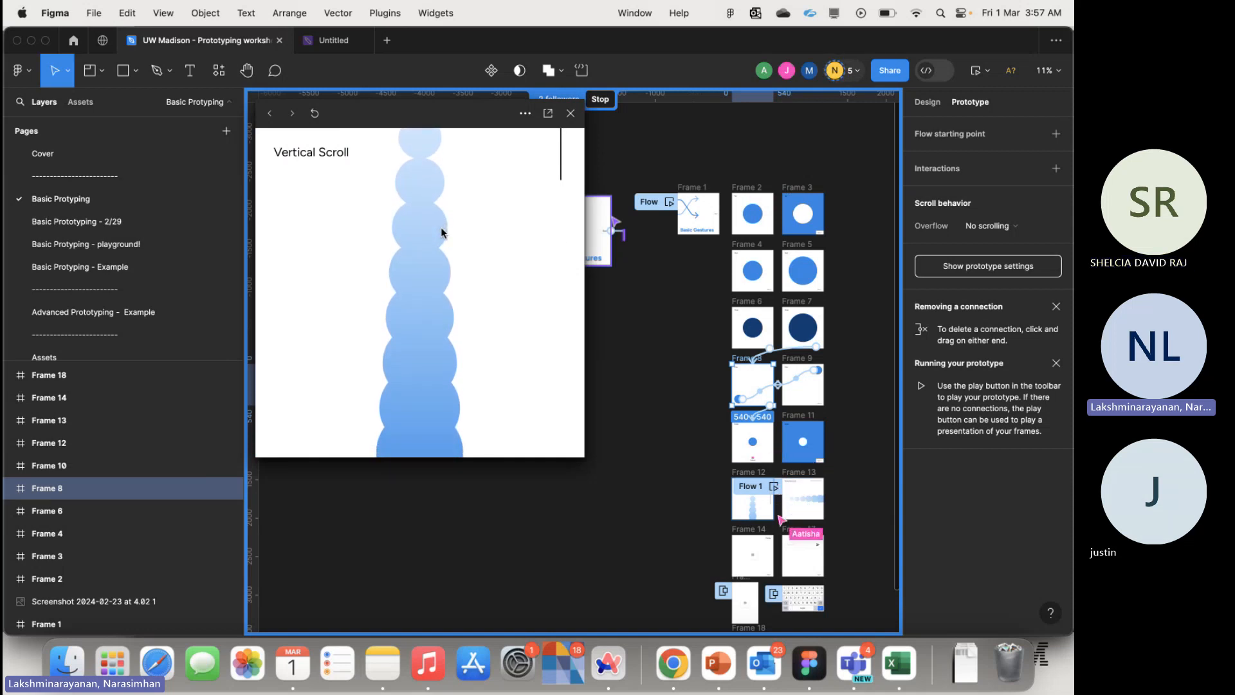
left_click_drag(441, 233, 443, 185)
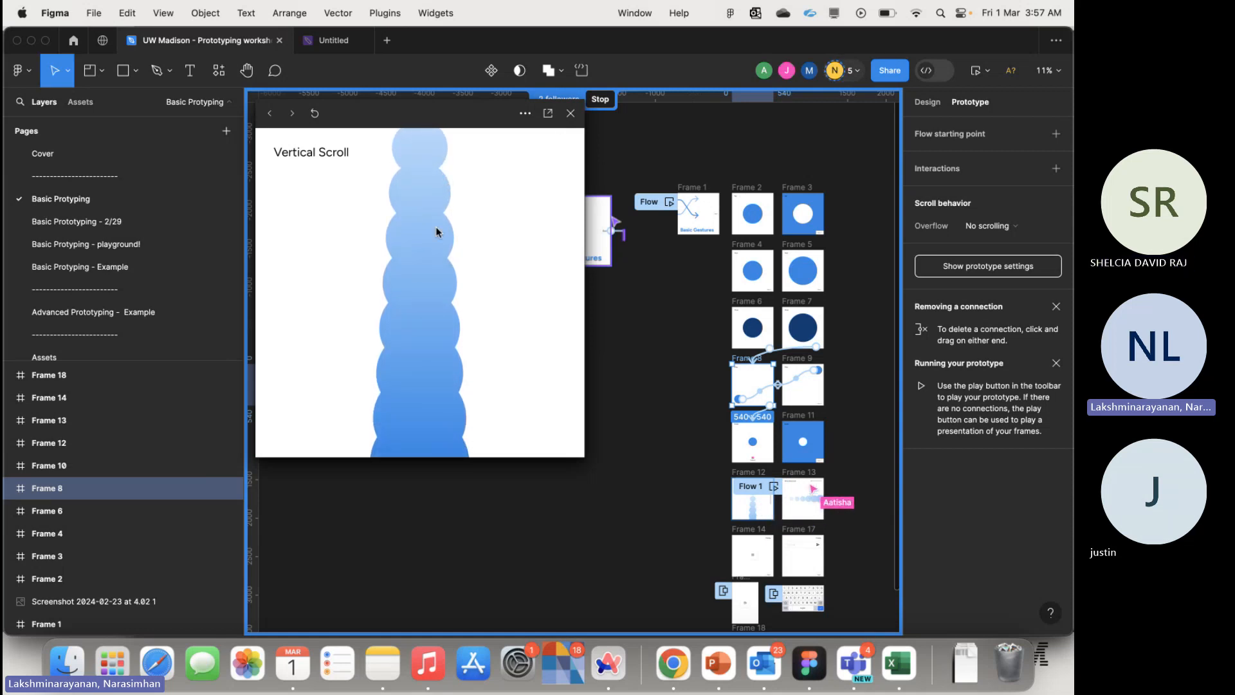
left_click_drag(421, 279, 433, 187)
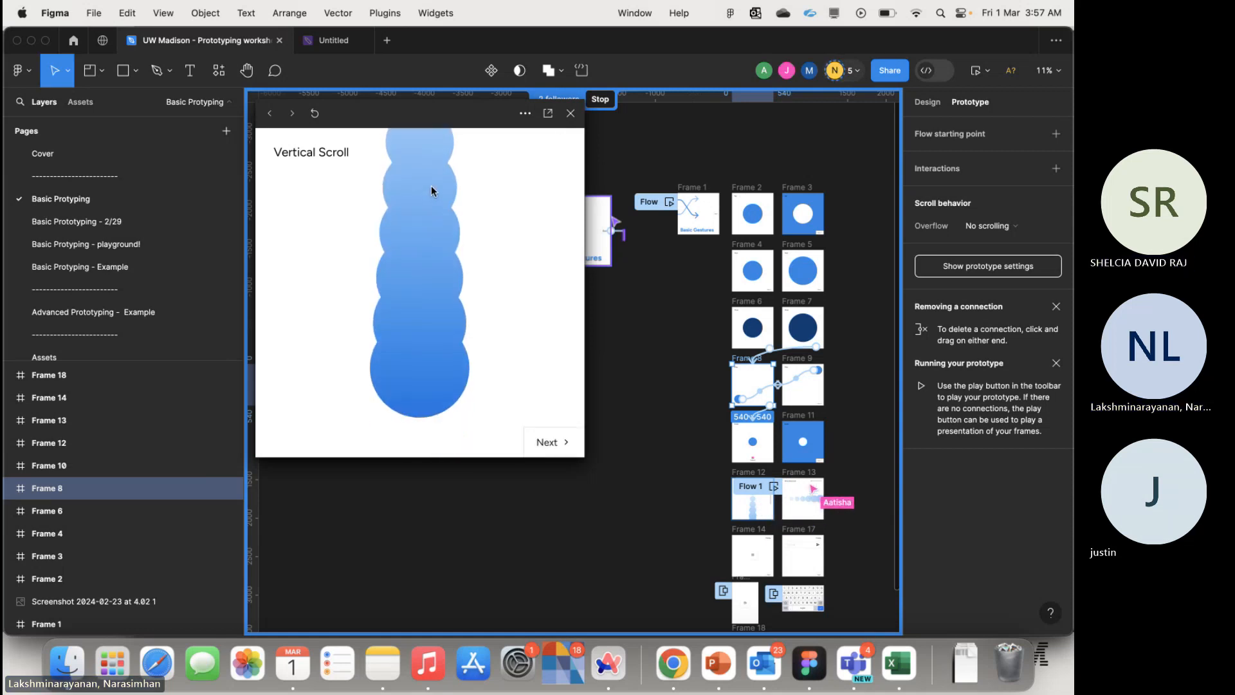
- Go to the Horizontal Scroll screen, scroll its row of circles sideways, and advance to the Overlay screen
left_click(551, 448)
left_click_drag(557, 358, 283, 320)
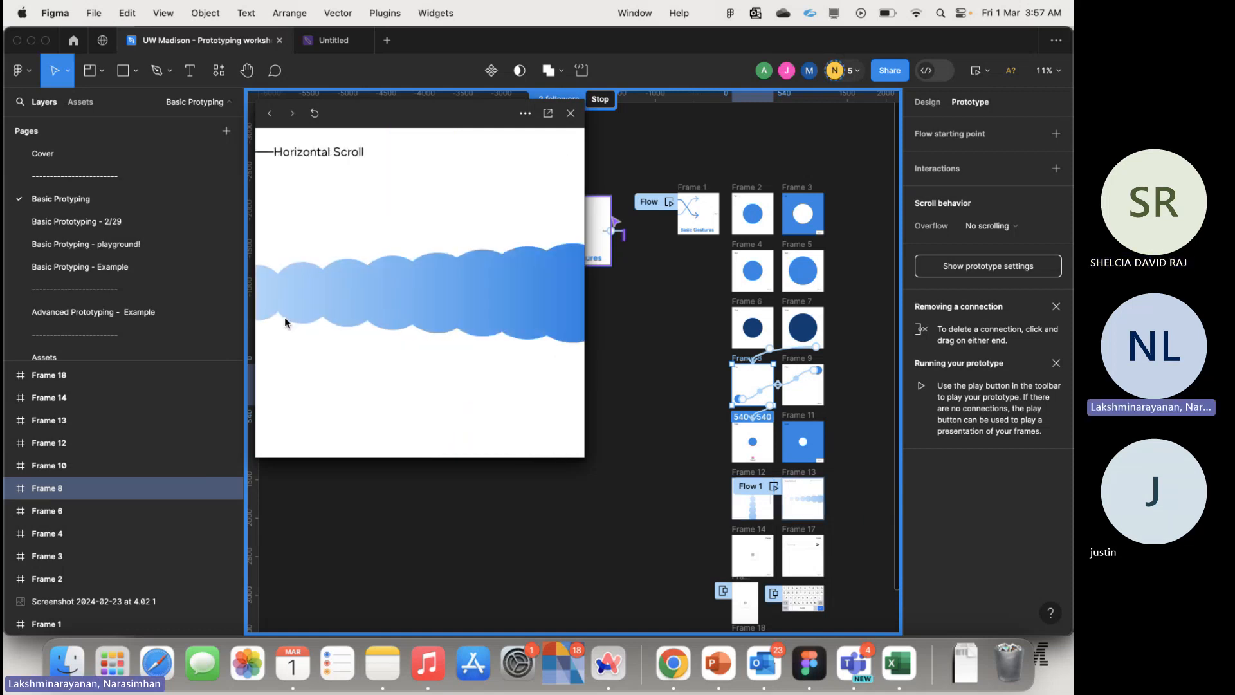
left_click(563, 446)
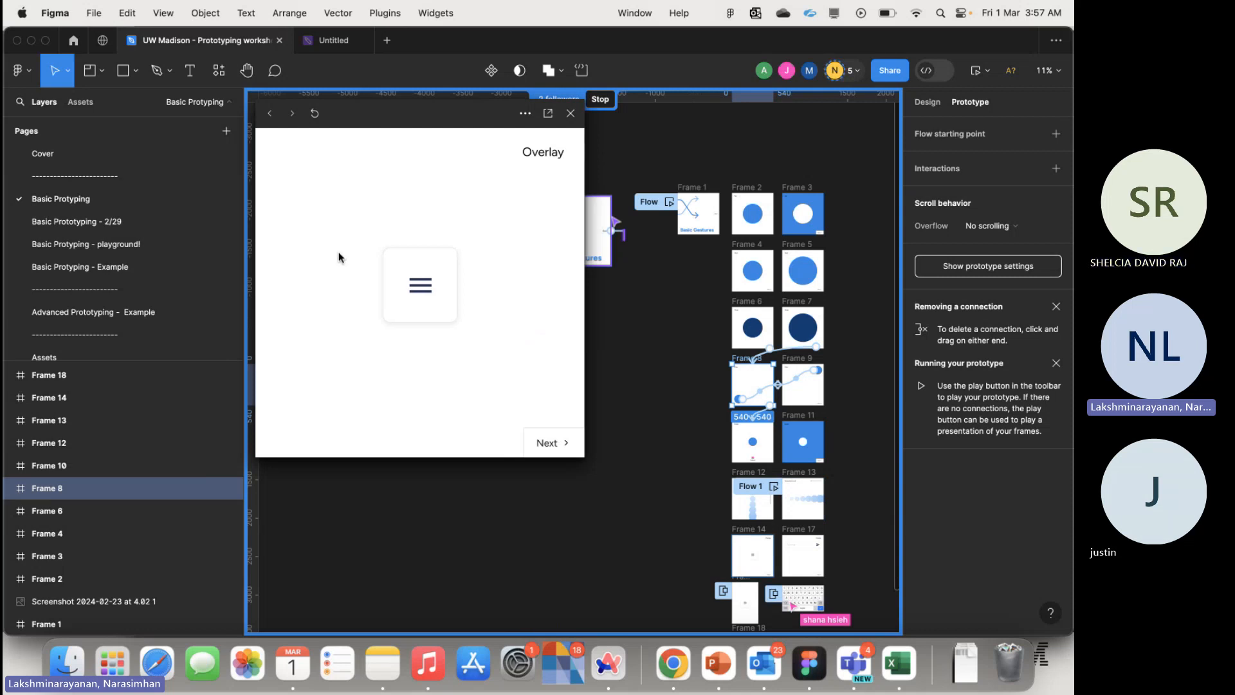
- Step back through the preview to compare the Vertical Scroll and Horizontal Scroll screens, then return to the Overlay menu screen
key("Left")
left_click_drag(424, 329, 562, 345)
key("Right")
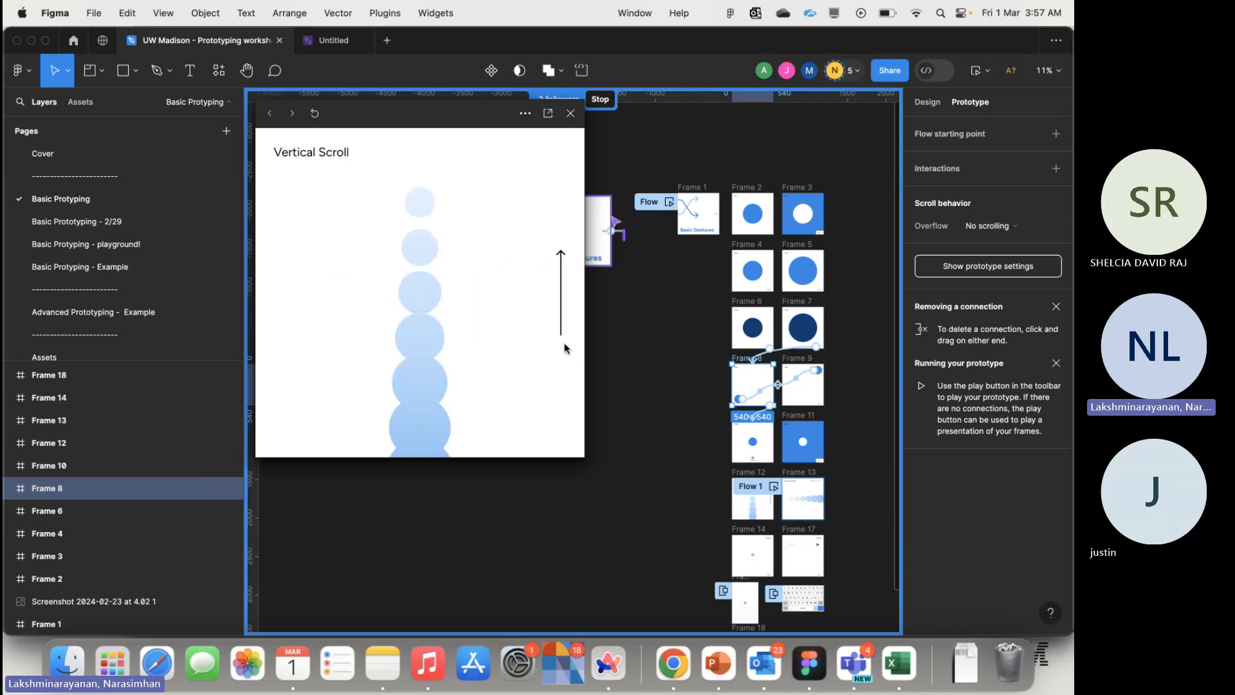
key("Left")
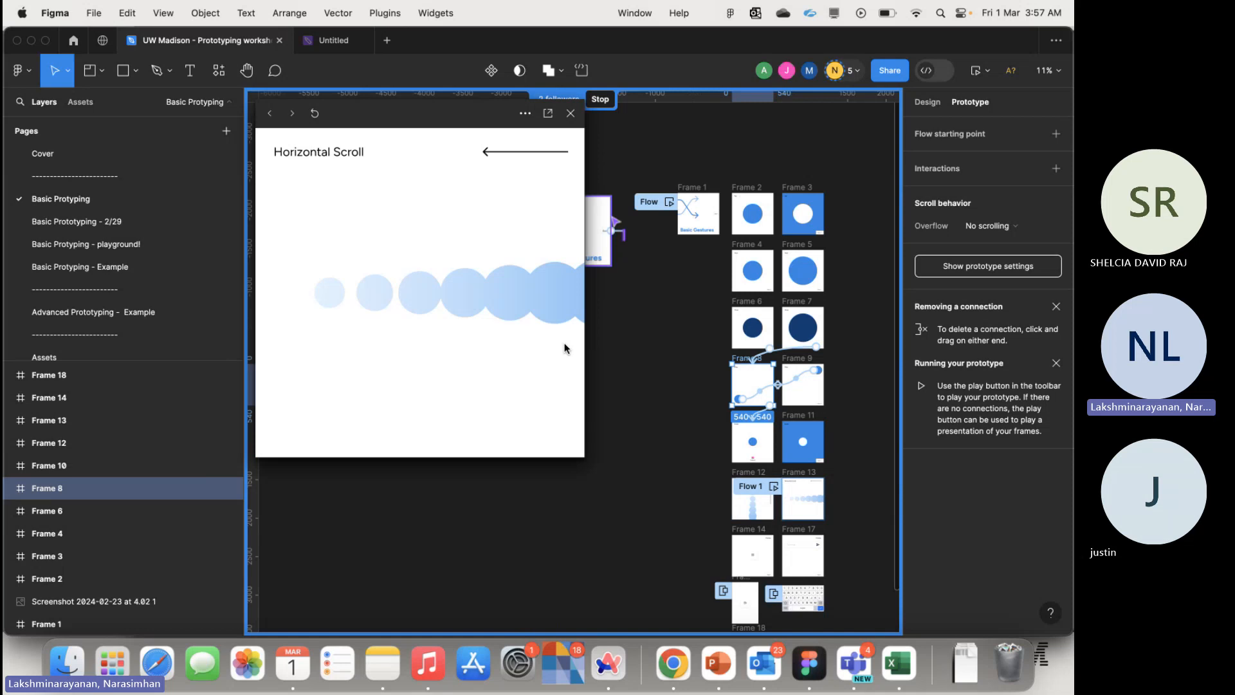
key("Right")
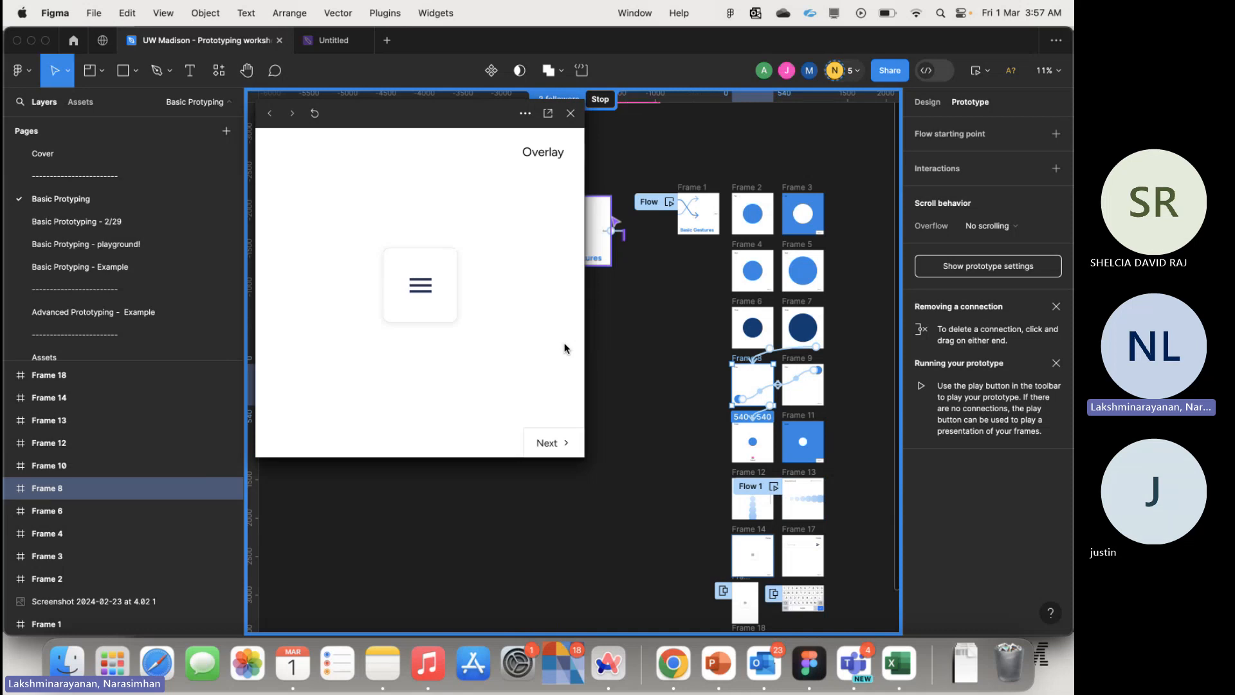
- Test the Overlay screen's hamburger button by opening and closing the side menu twice
left_click(453, 301)
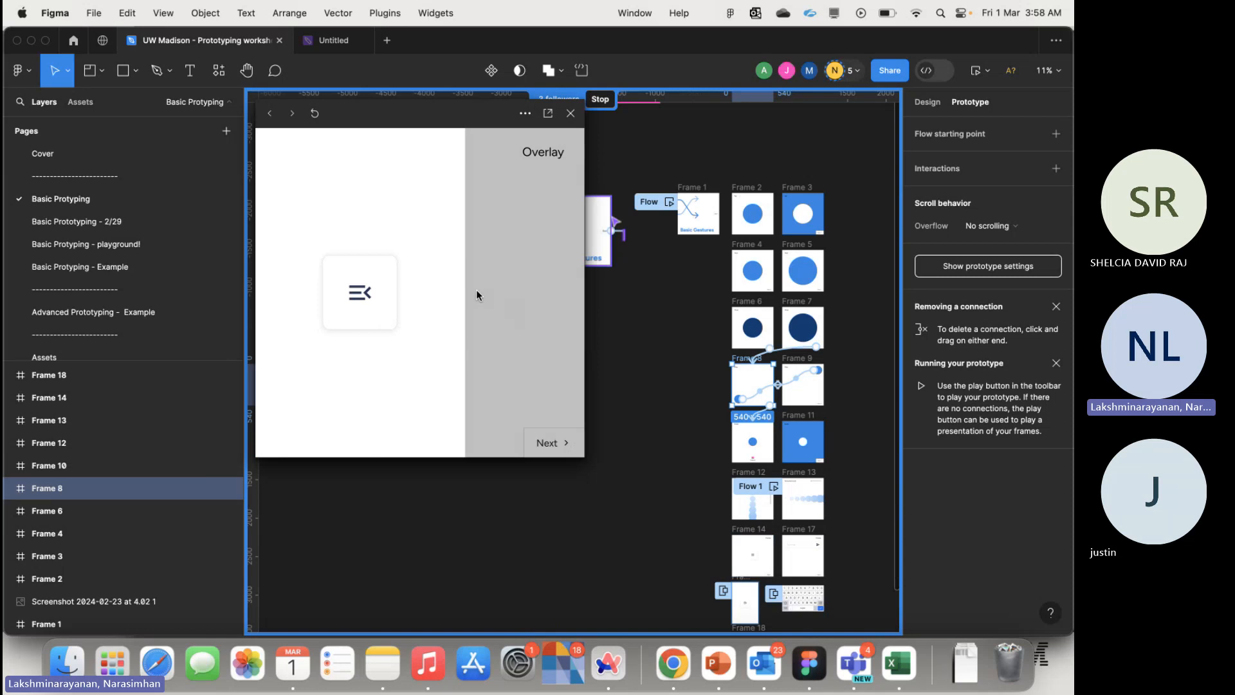
left_click(370, 302)
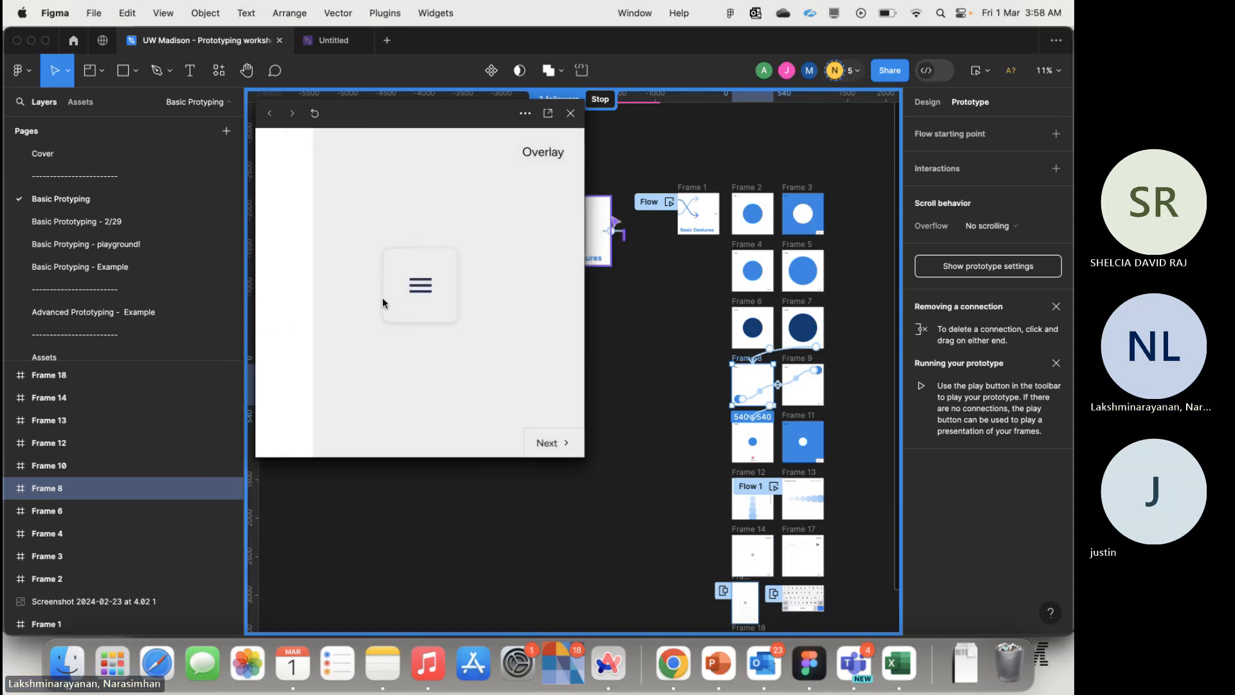
left_click(446, 306)
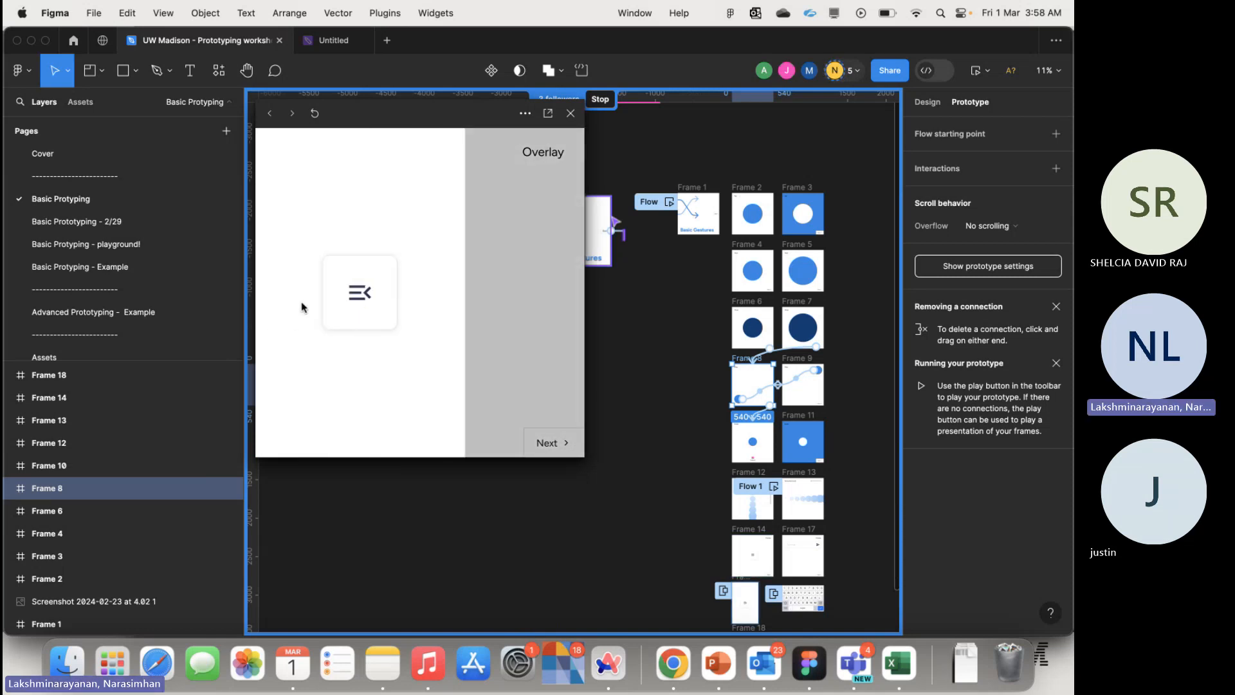
left_click(354, 298)
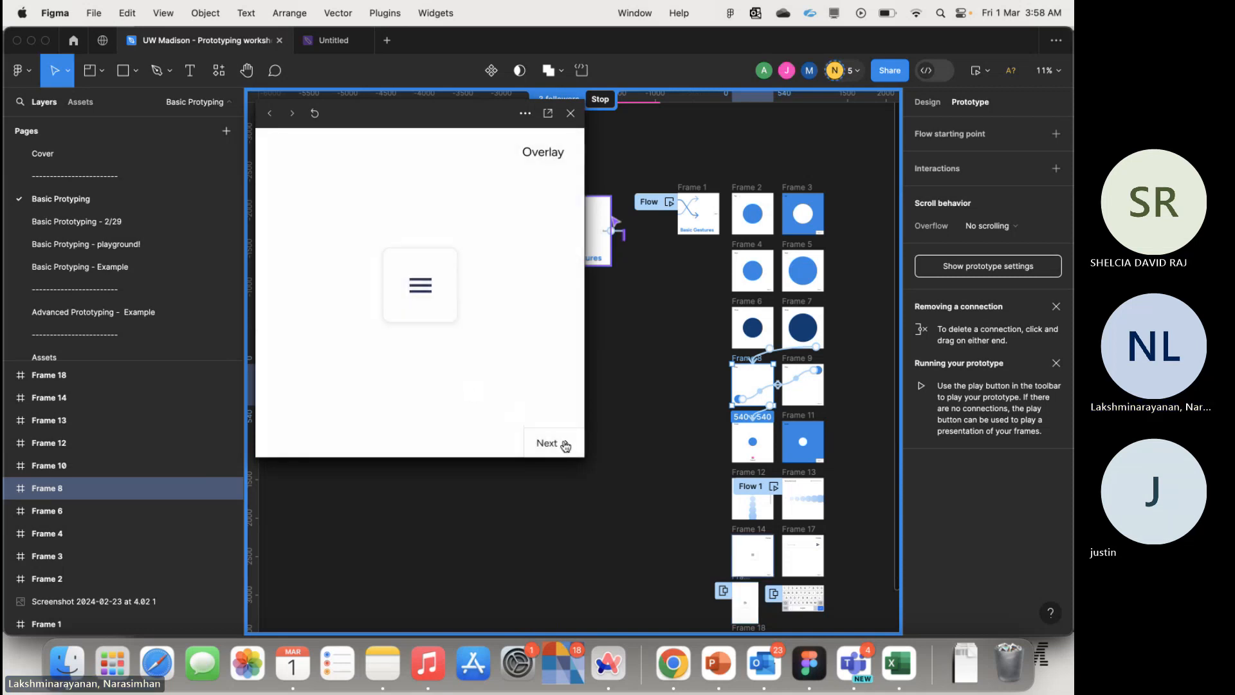
- Advance to the "Type away..." Overlay screen, open its on-screen keyboard from the text field, and dismiss the keyboard
left_click(565, 445)
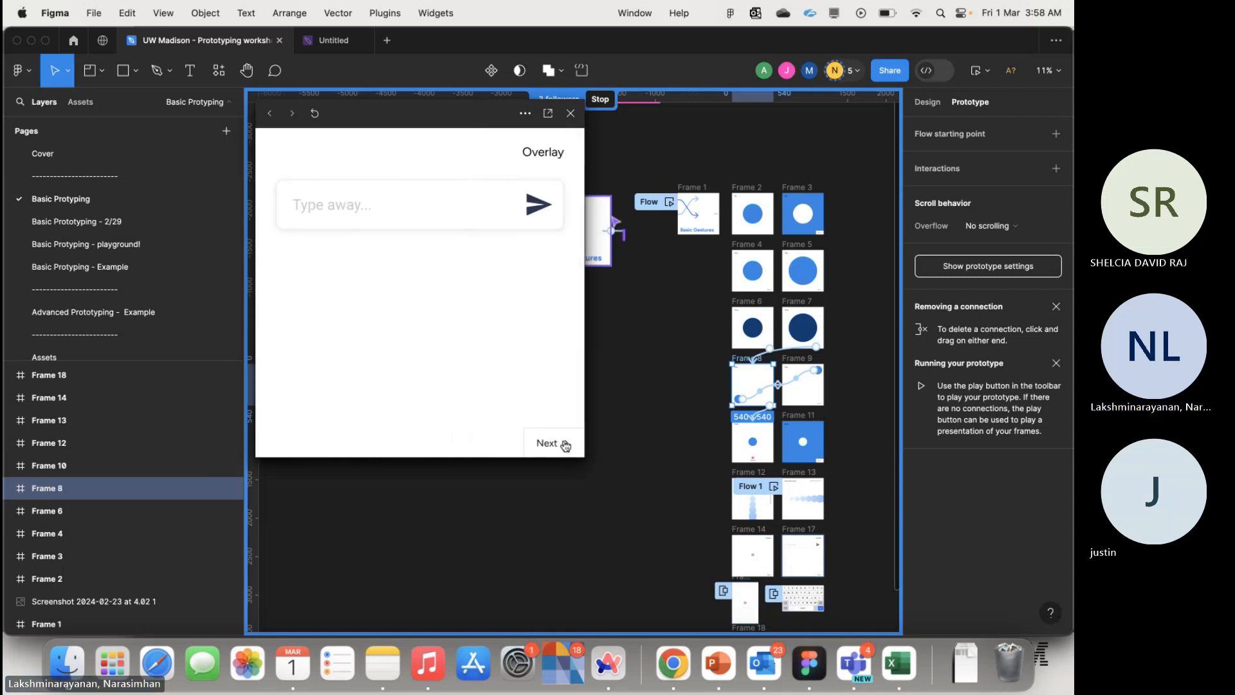
left_click(329, 210)
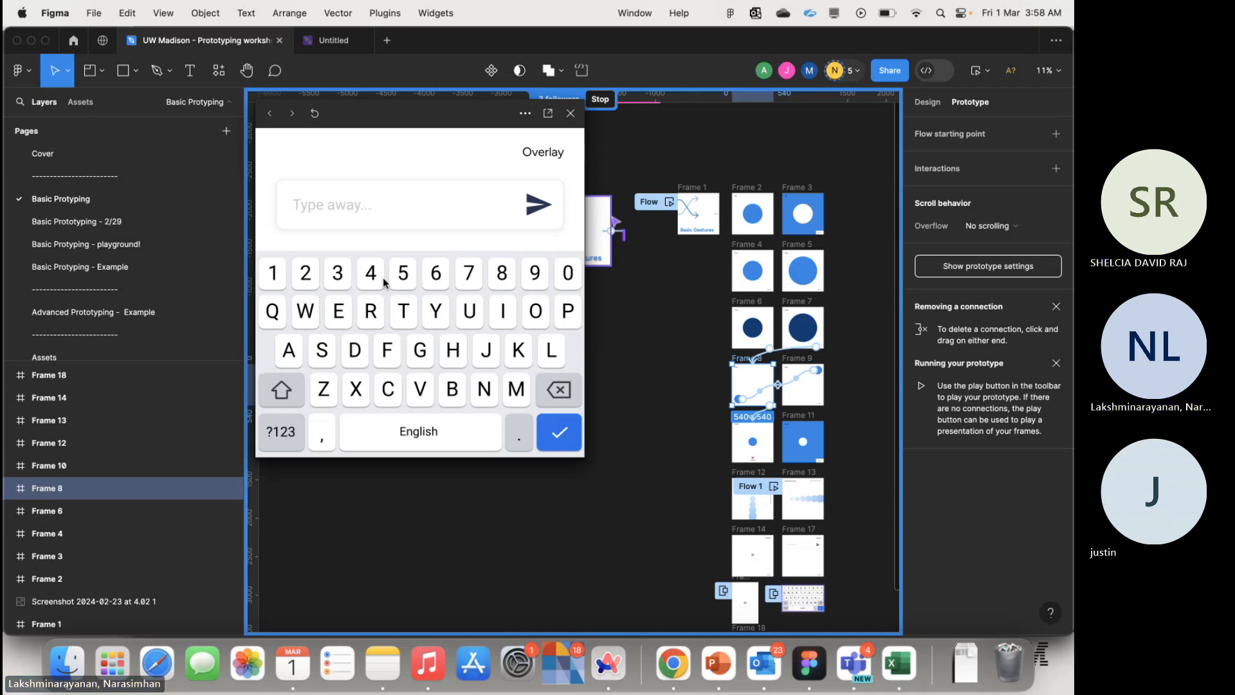
left_click(570, 440)
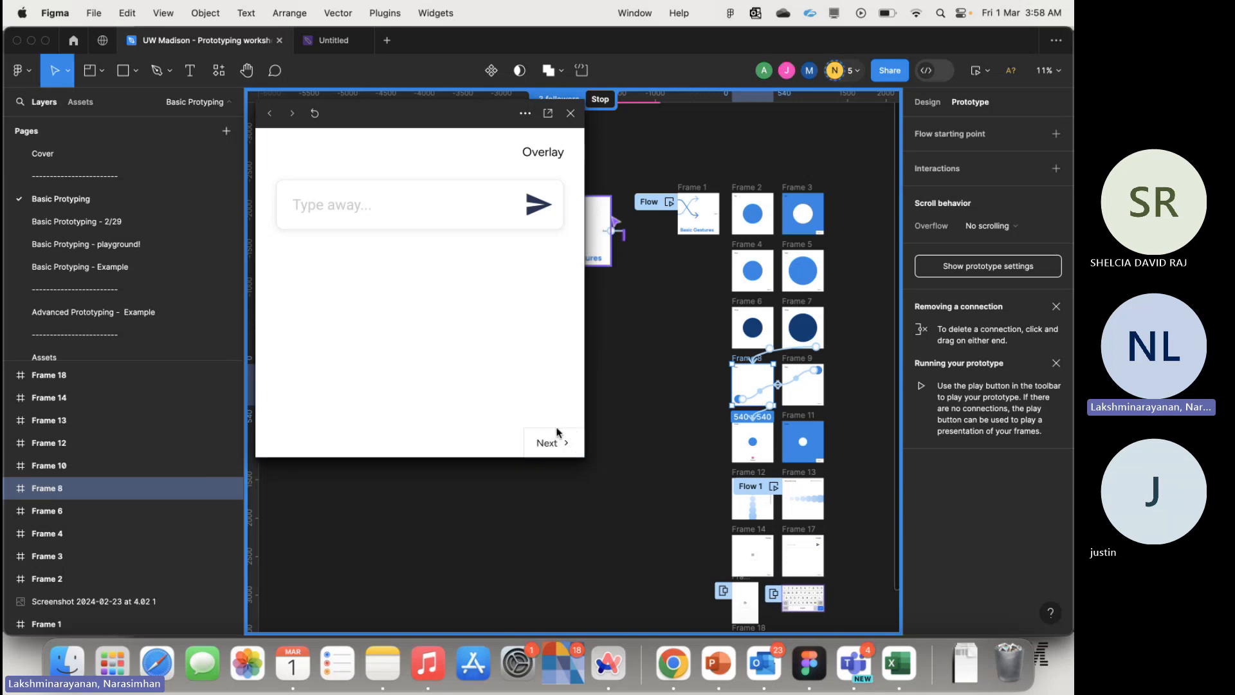
- Advance to the food-order total screen, close the prototype preview, and switch to the "Basic Prototyping - 2/29" page
left_click(543, 439)
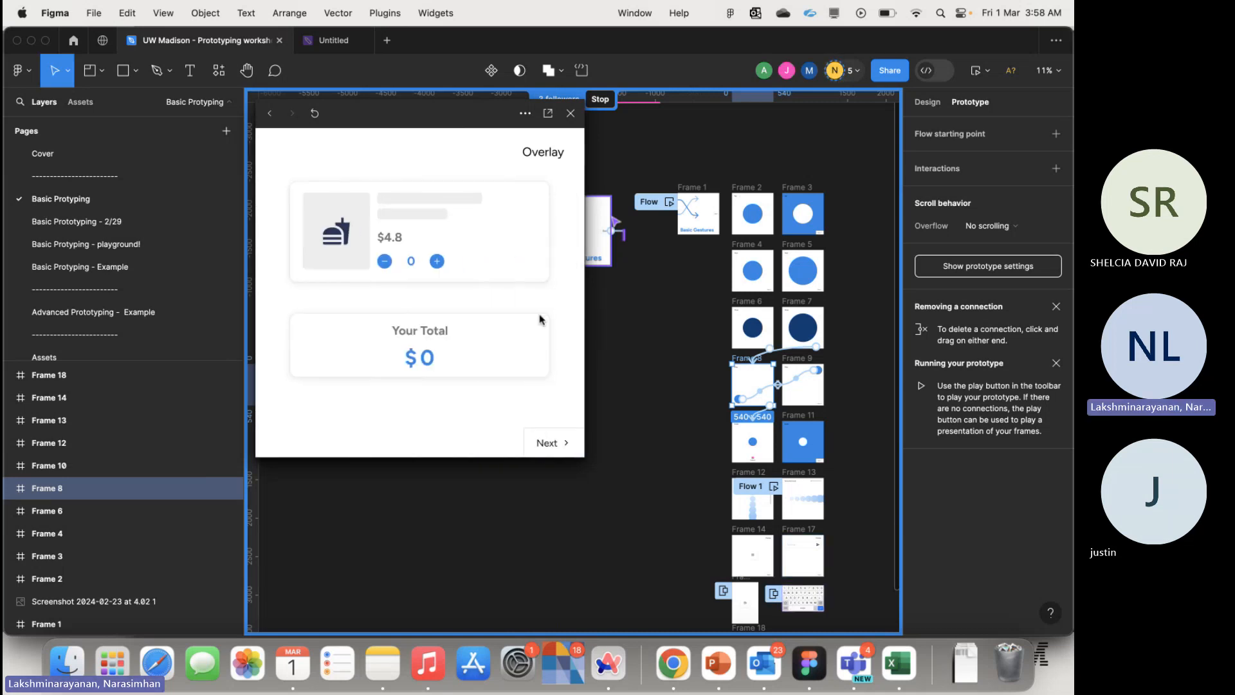
left_click(569, 118)
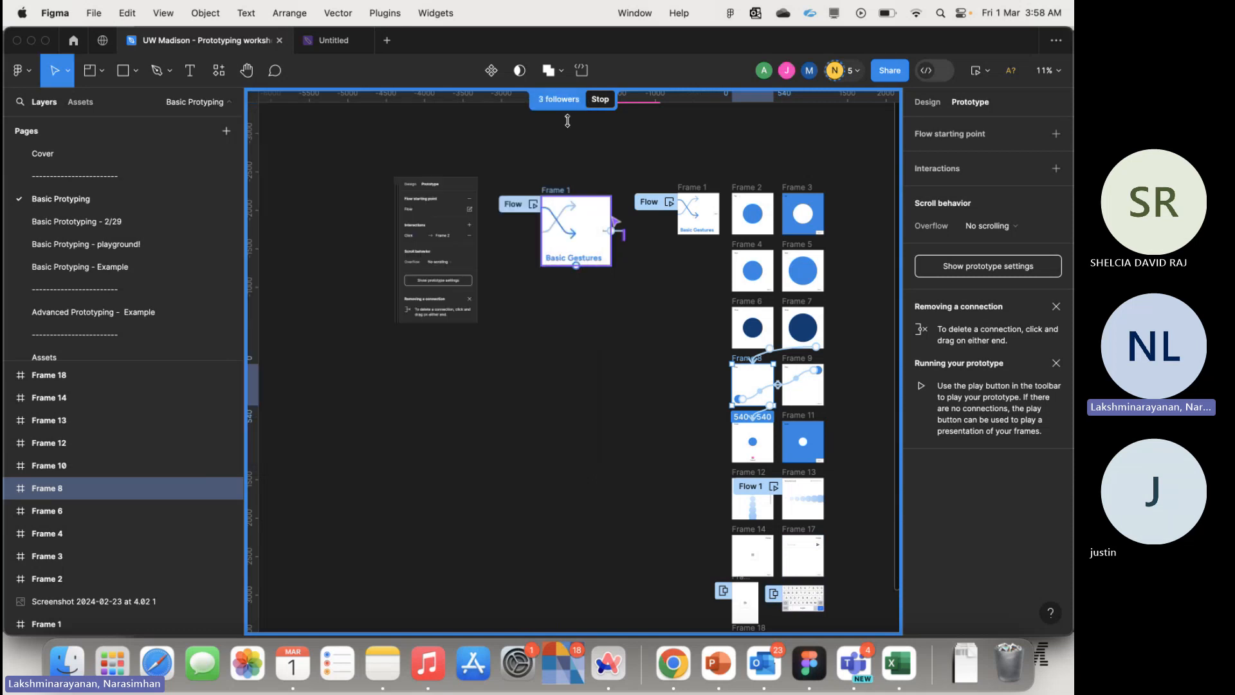
left_click(124, 220)
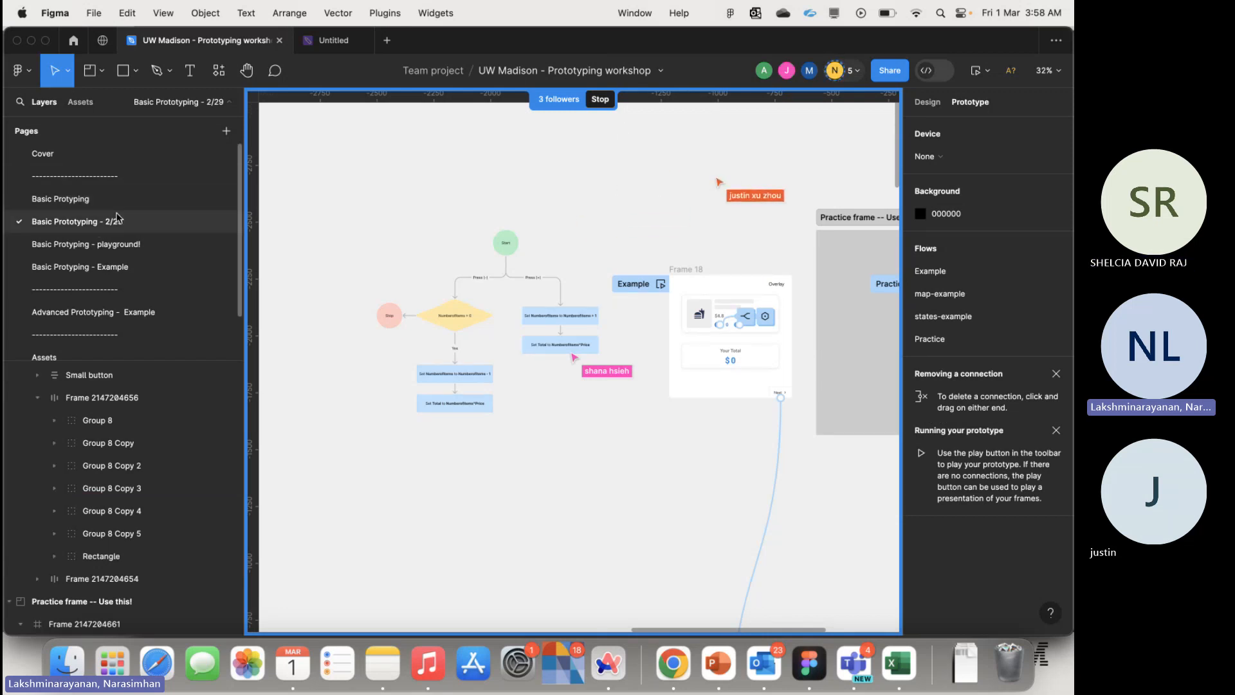
- Start the prototype preview of the Example flow from Frame 18
scroll(421, 290, "right", 3)
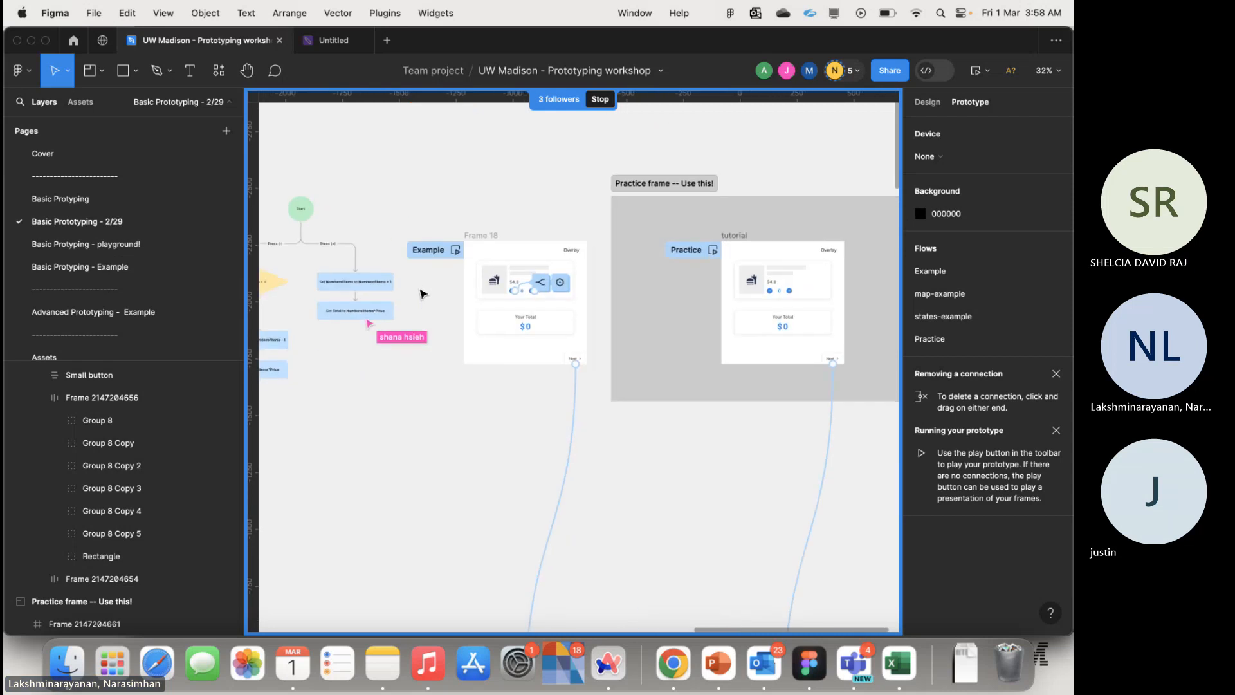
scroll(422, 294, "up", 5)
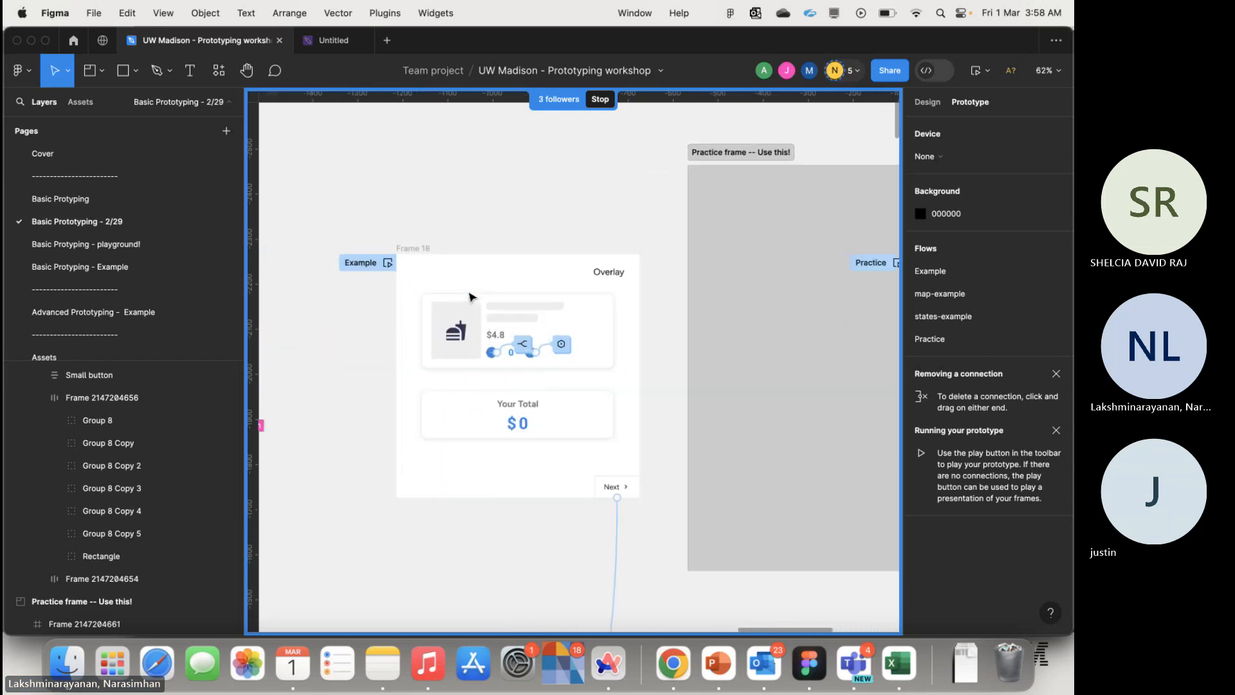
scroll(470, 296, "up", 1)
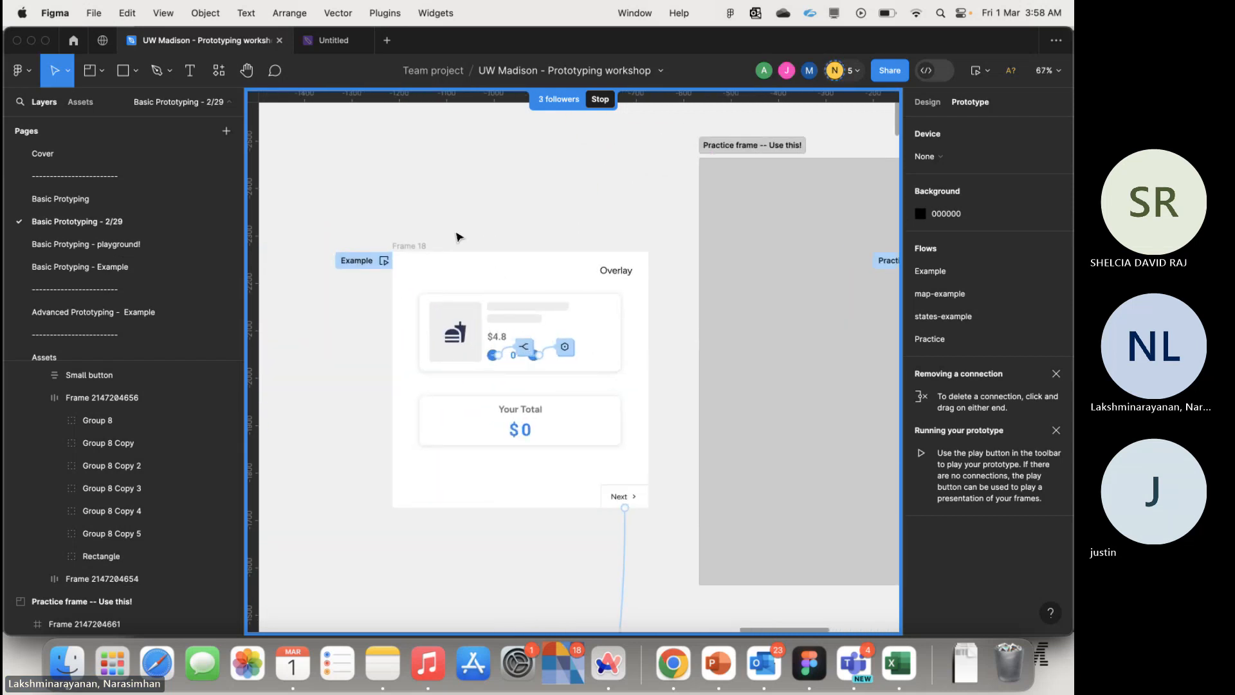
left_click(414, 245)
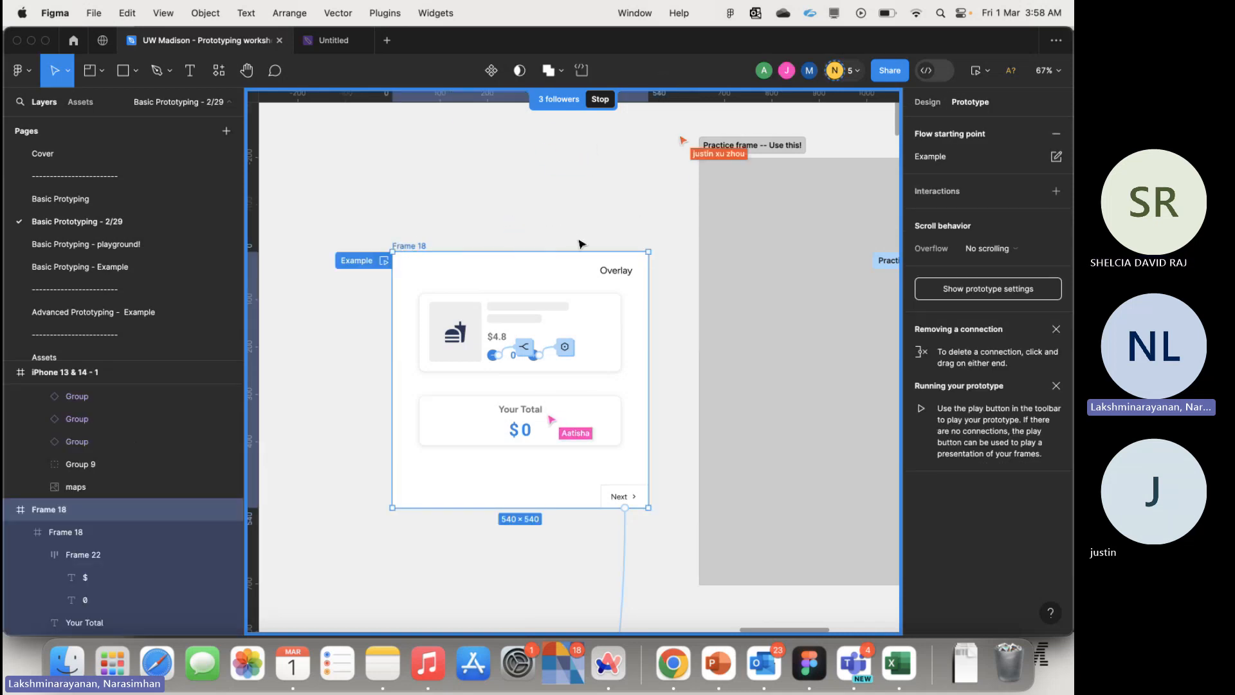
left_click(384, 260)
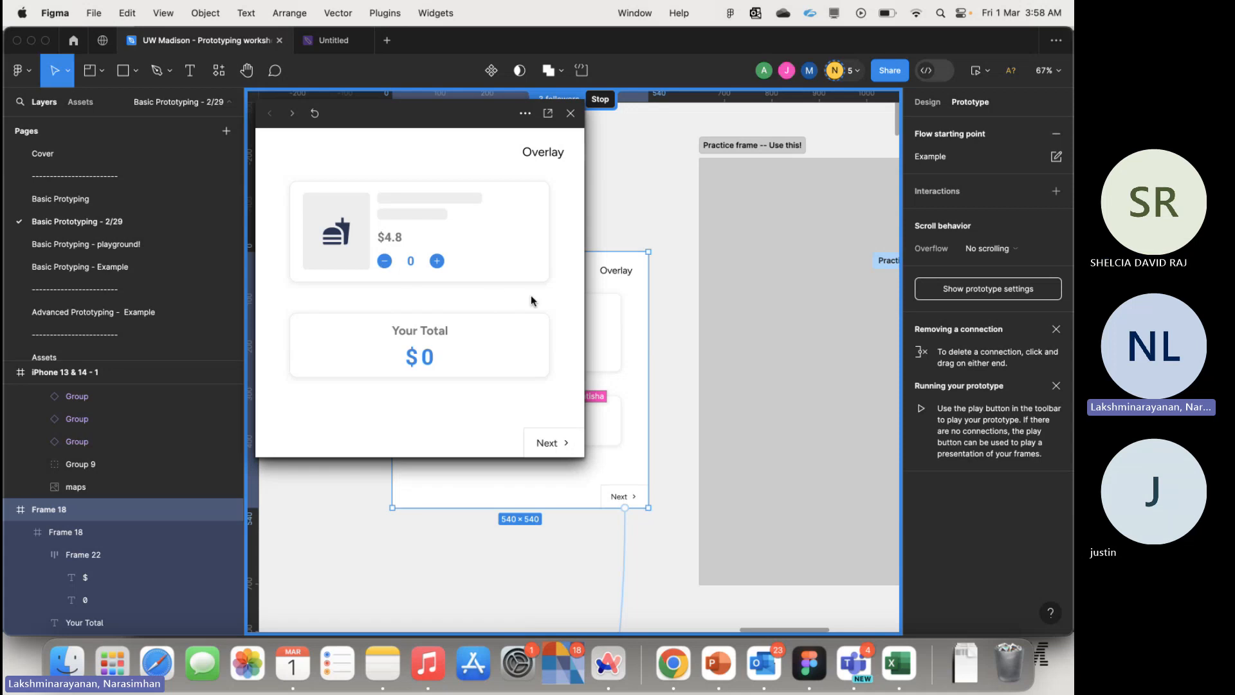
- Test the food order's quantity counter in the preview by raising the item count to 4
left_click(436, 262)
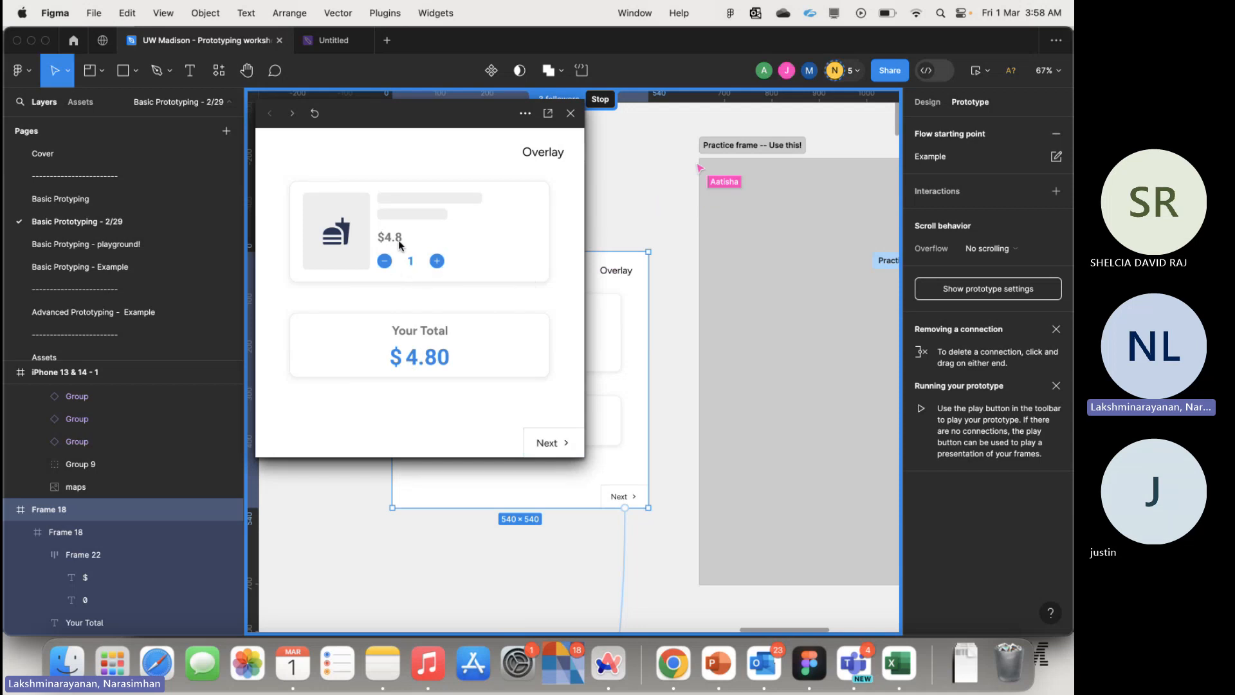
left_click(437, 261)
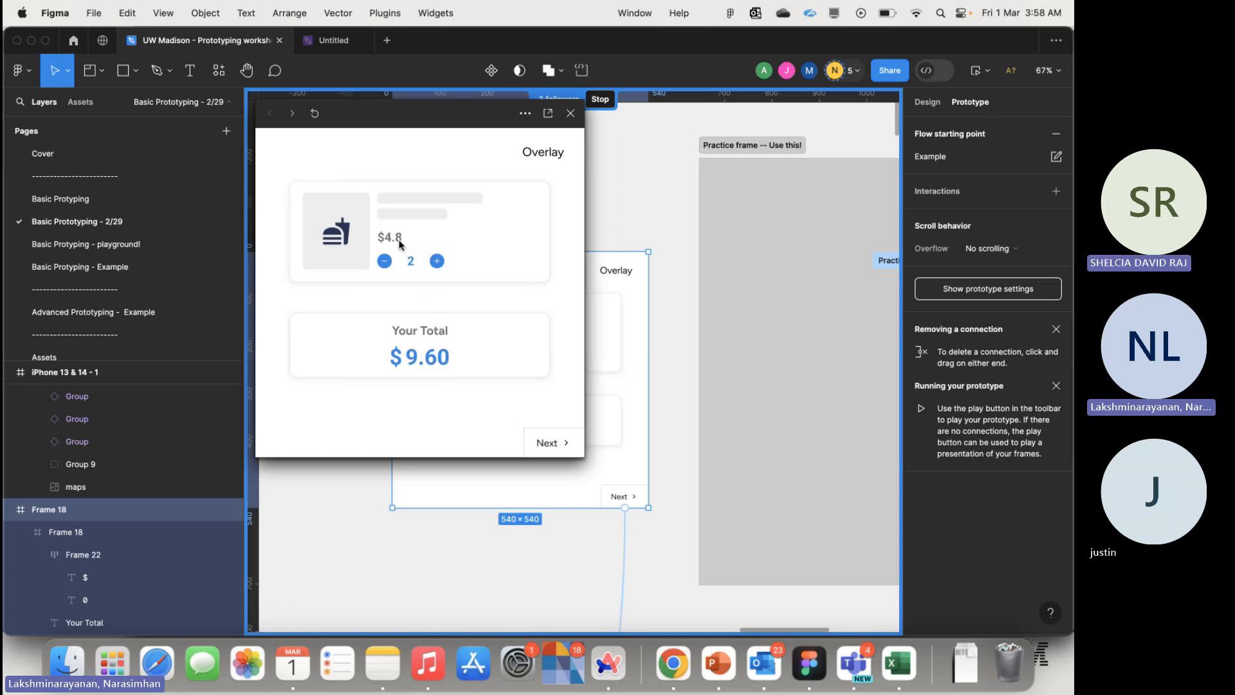
left_click(438, 263)
left_click(438, 261)
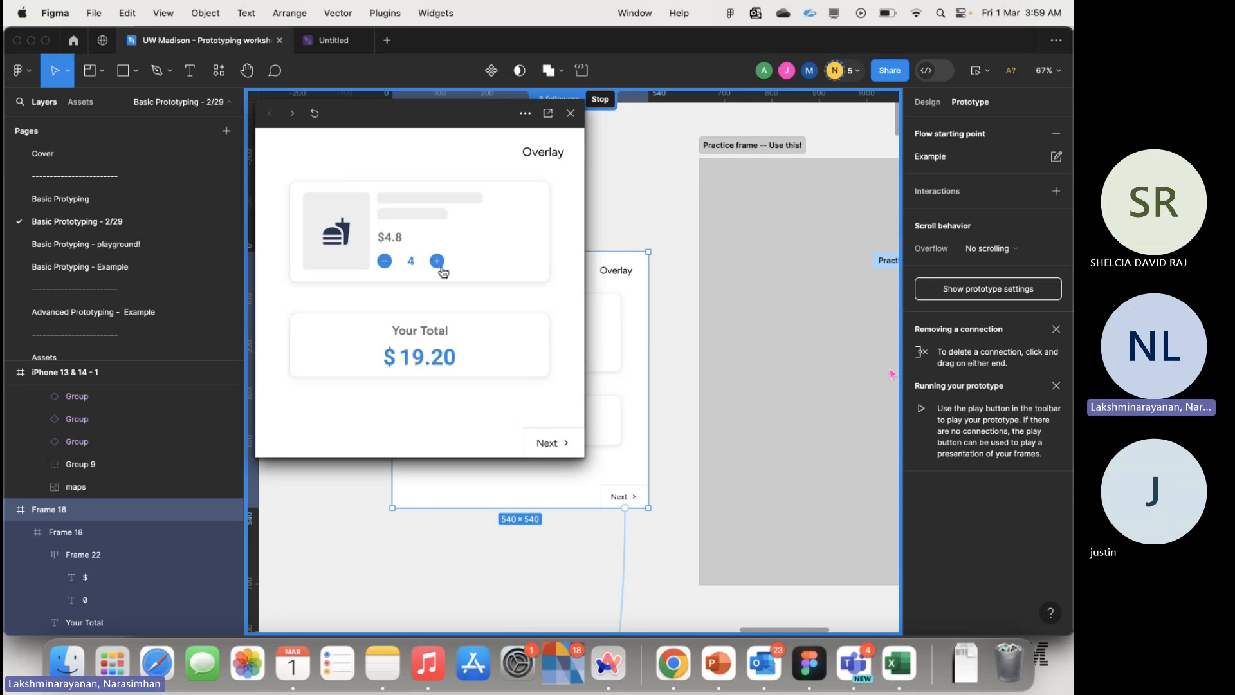
- Add three more items to the food order in the preview, and advance to the three-picture gallery screen
scroll(662, 196, "left", 5)
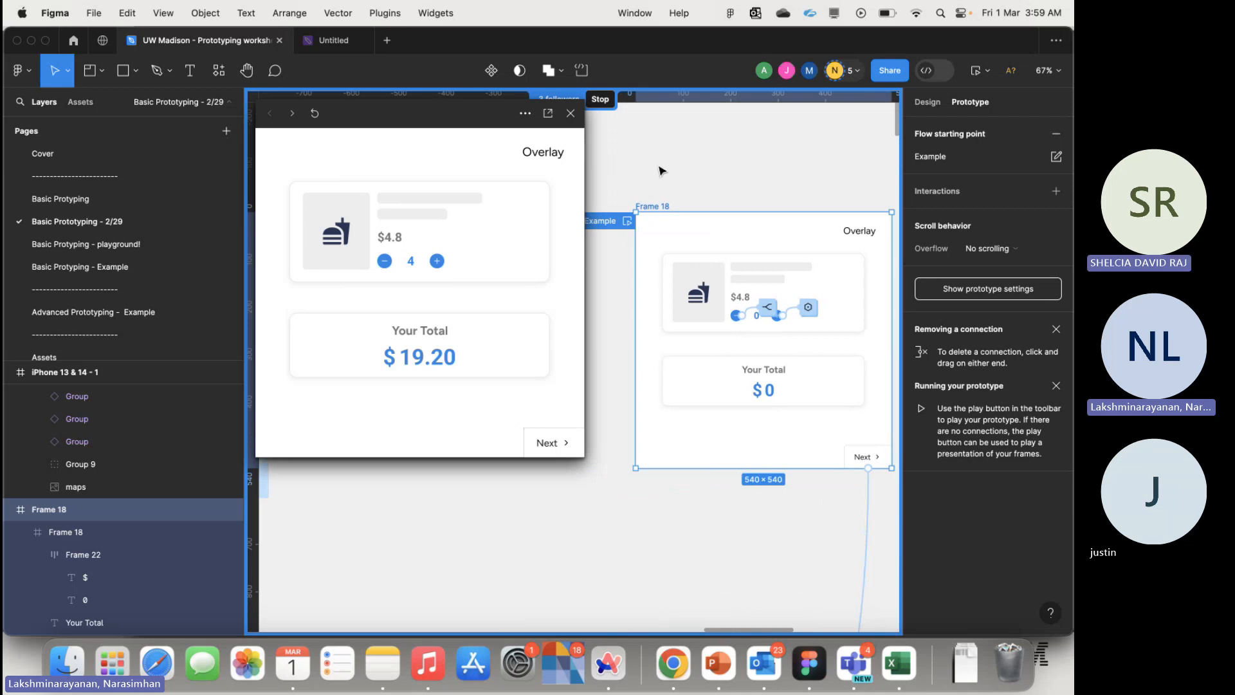
scroll(675, 161, "down", 10)
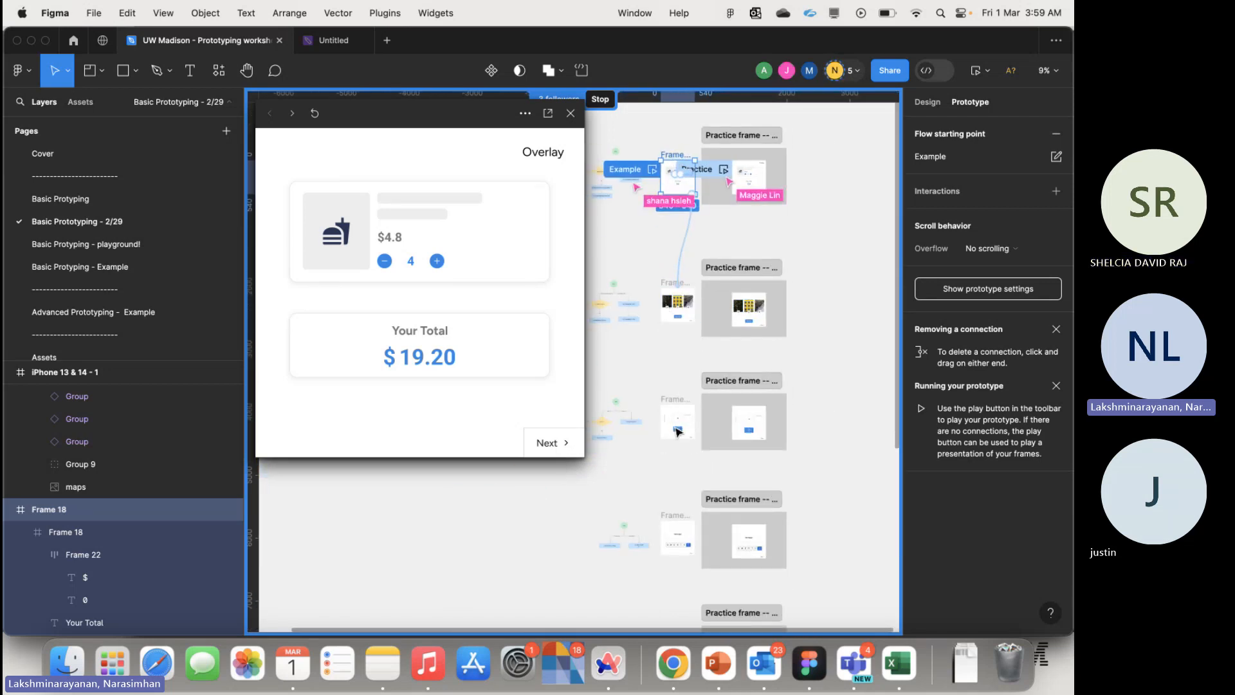
scroll(683, 434, "up", 3)
scroll(683, 435, "left", 3)
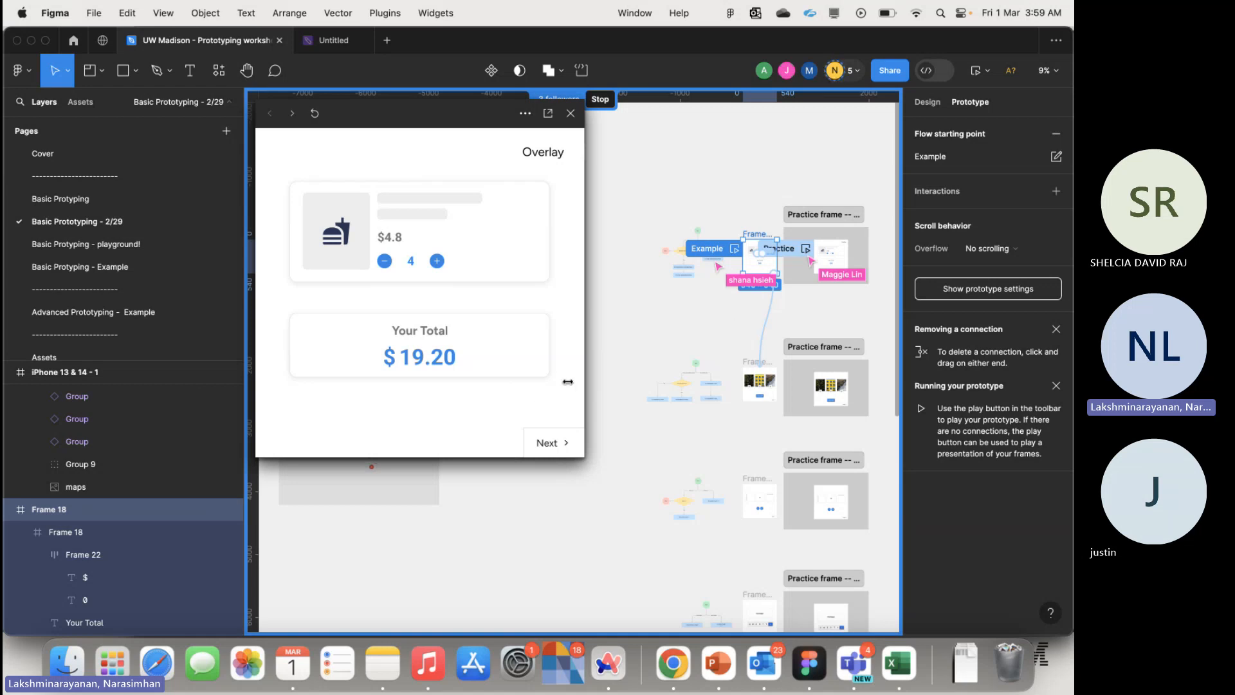
left_click(438, 261)
left_click(437, 262)
left_click(438, 261)
left_click(548, 442)
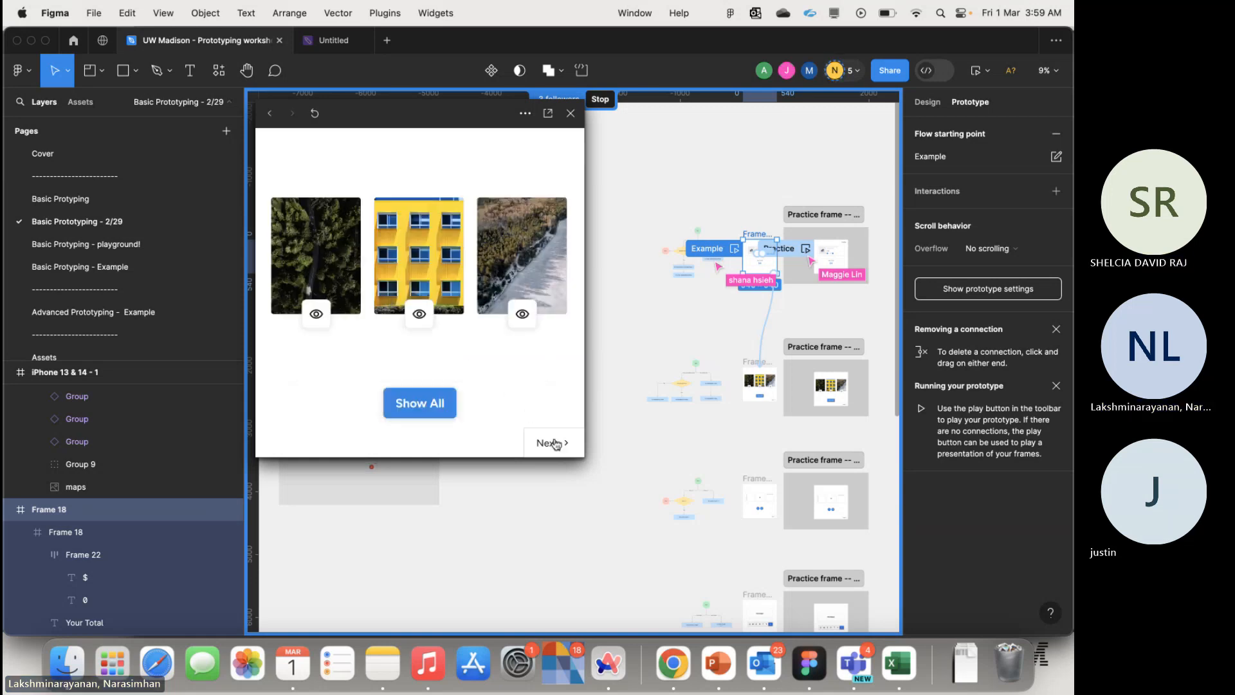
- Test the gallery's eye buttons by hiding the building, path and tree pictures one by one and toggling them again
left_click(423, 320)
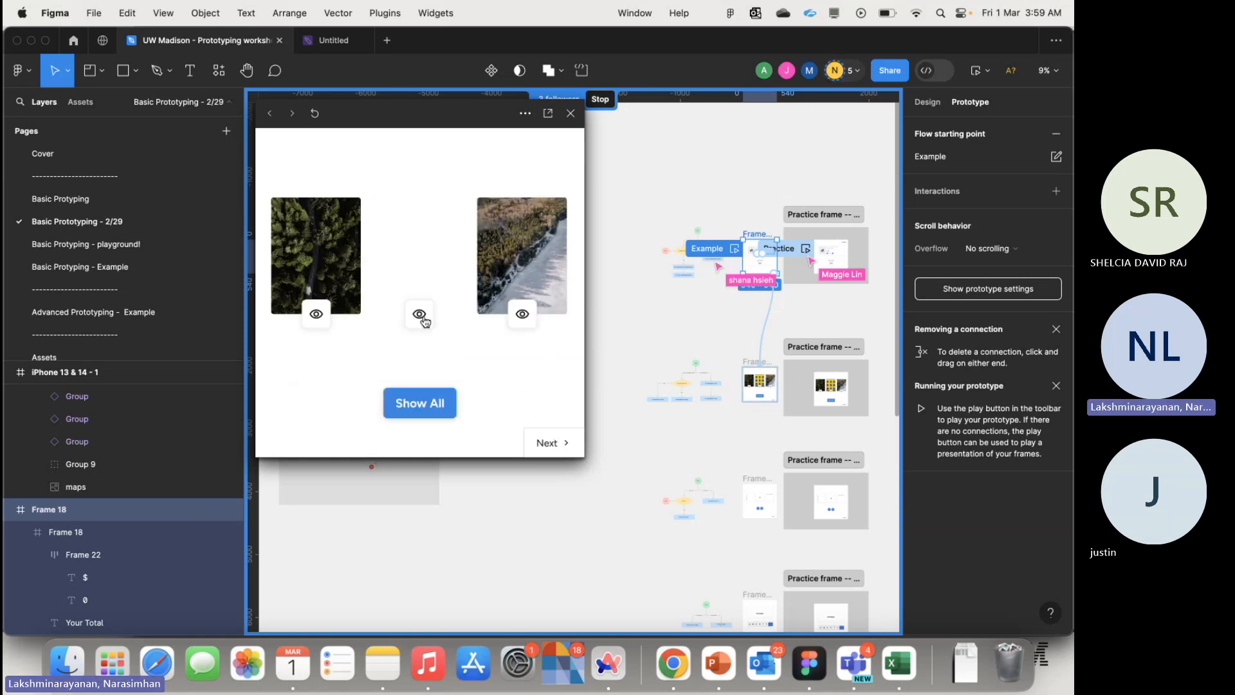
left_click(523, 322)
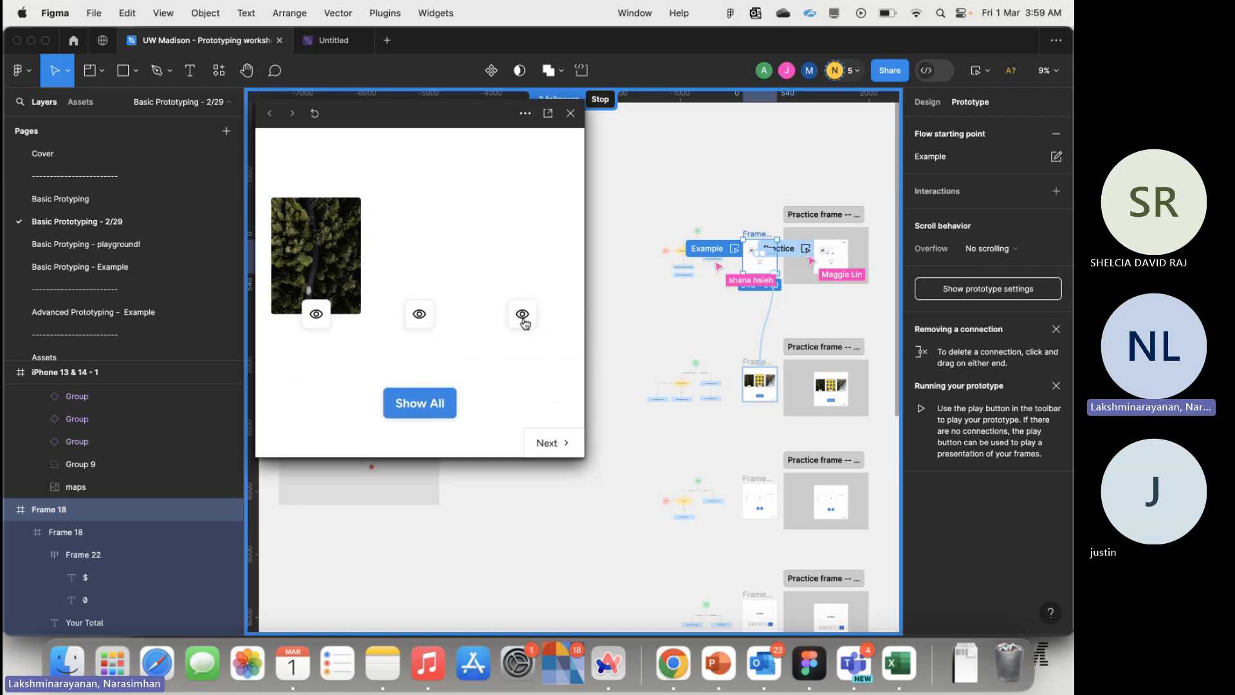
left_click(309, 319)
left_click(310, 319)
left_click(311, 319)
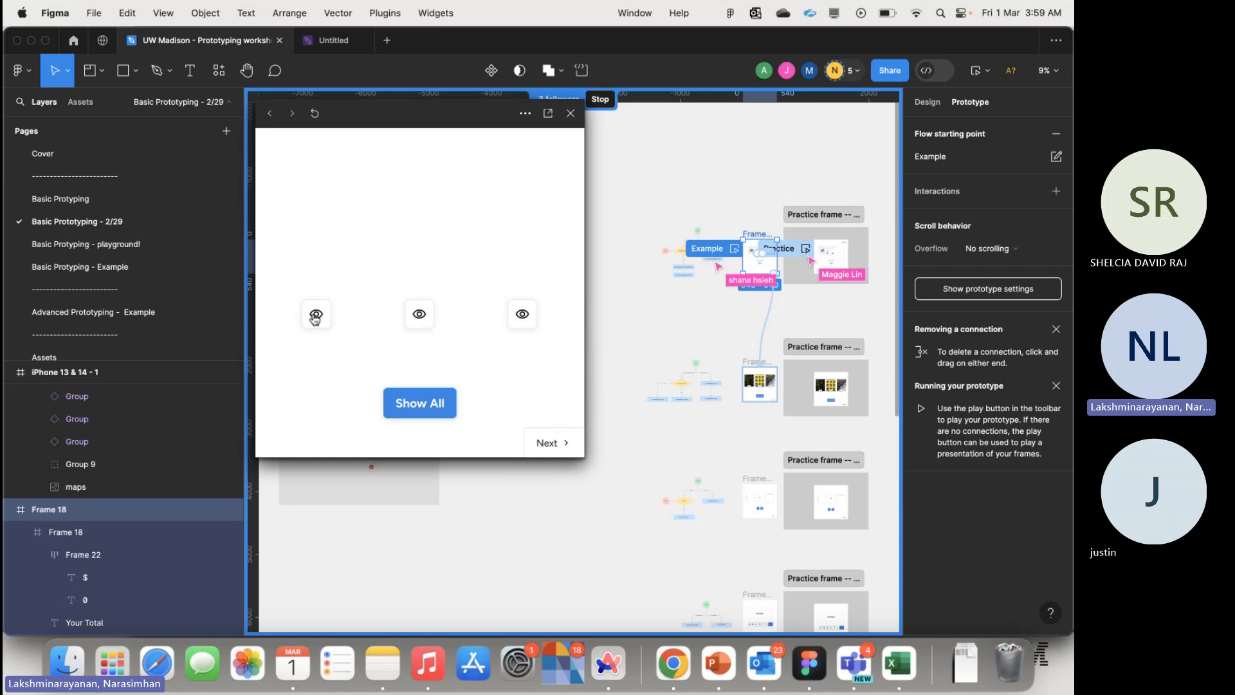
left_click(315, 318)
left_click(423, 313)
left_click(418, 322)
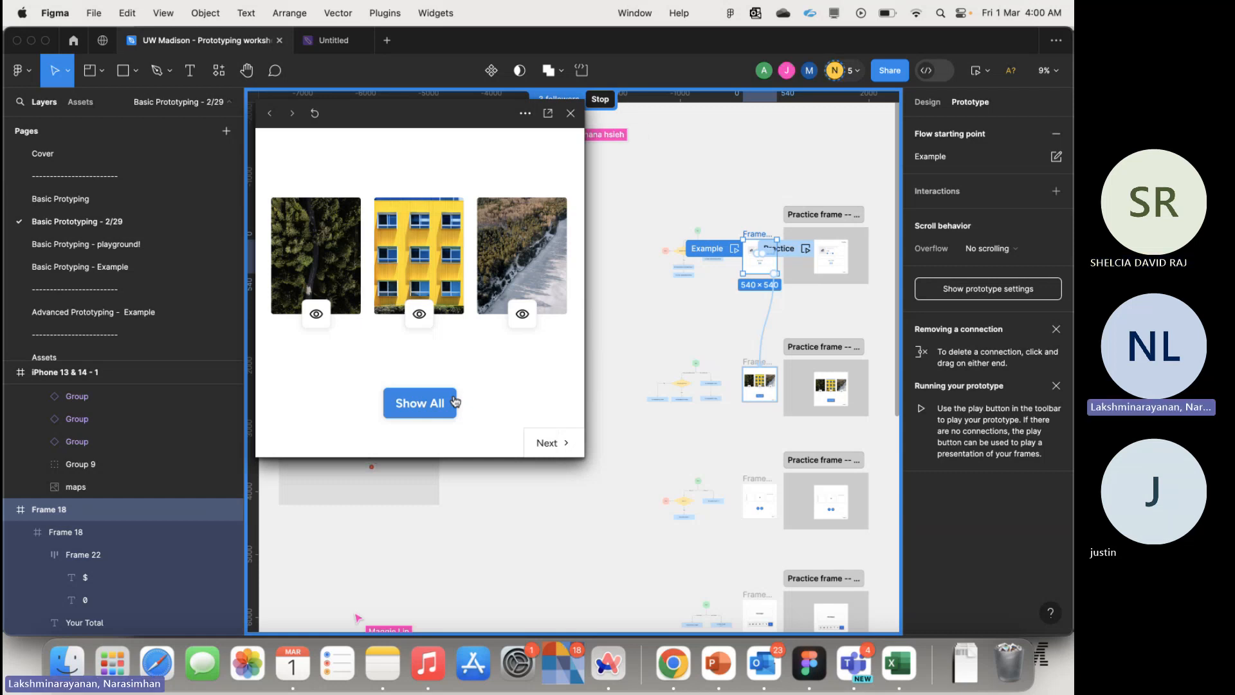
- Hide all three gallery pictures individually and restore them together with Show All
left_click(421, 314)
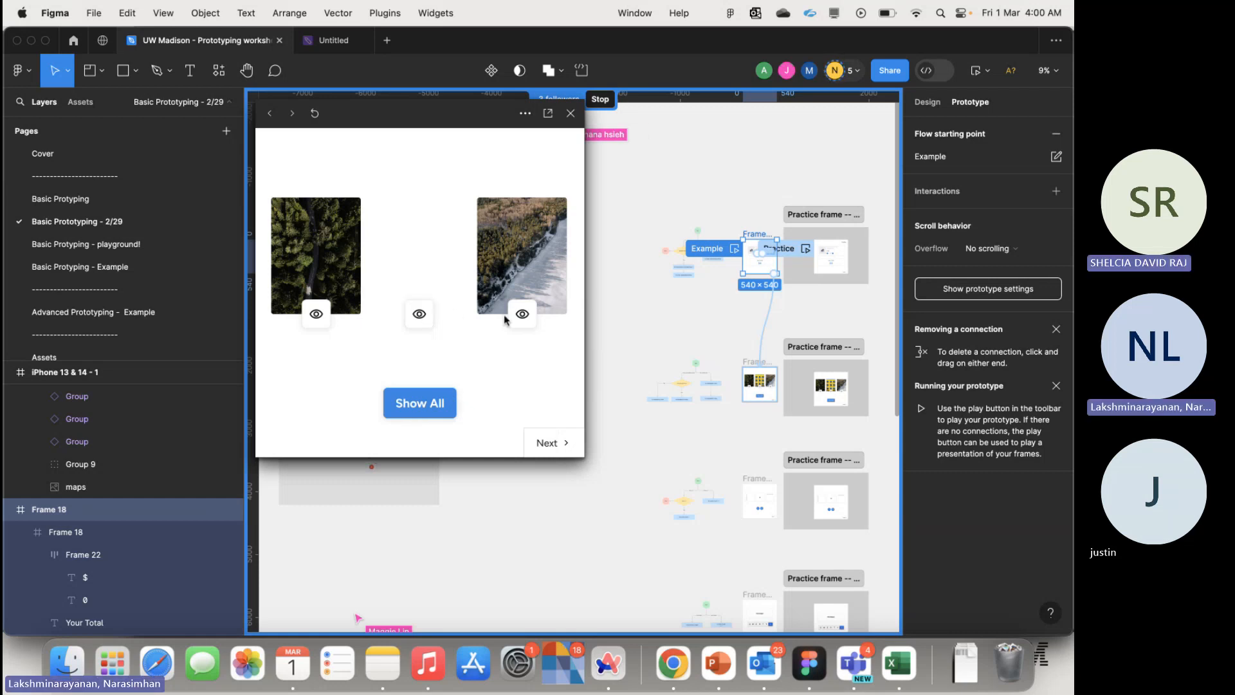
left_click(524, 315)
left_click(320, 314)
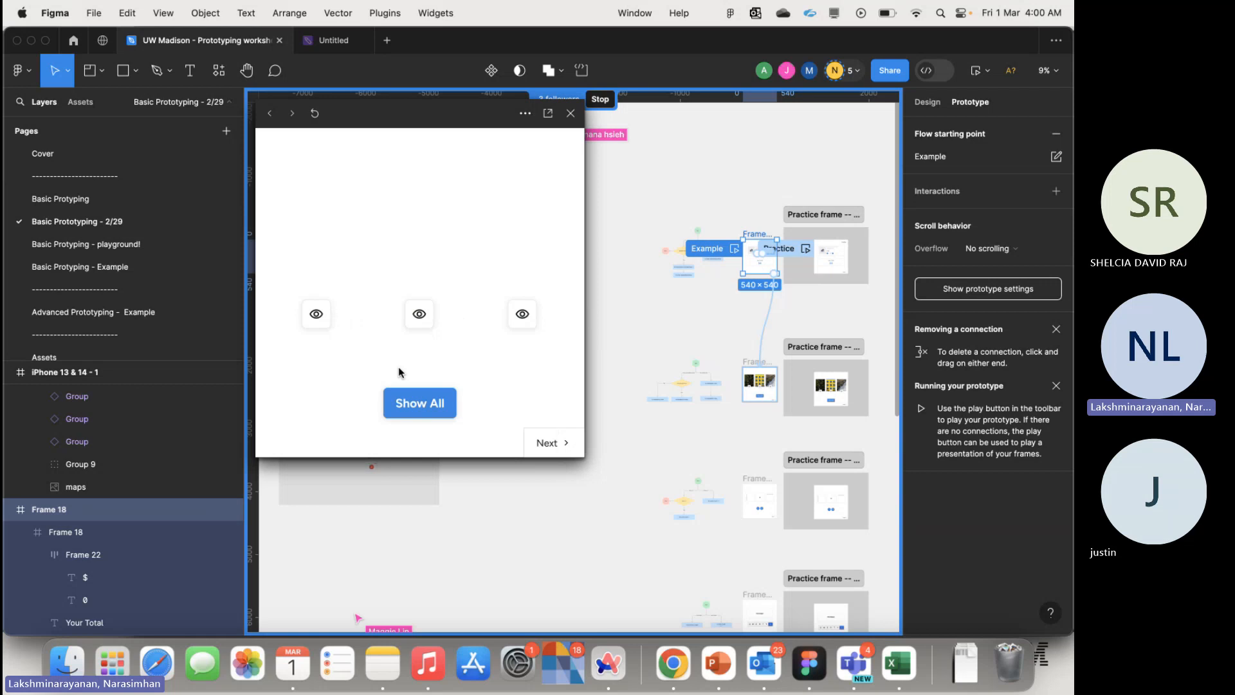
left_click(425, 400)
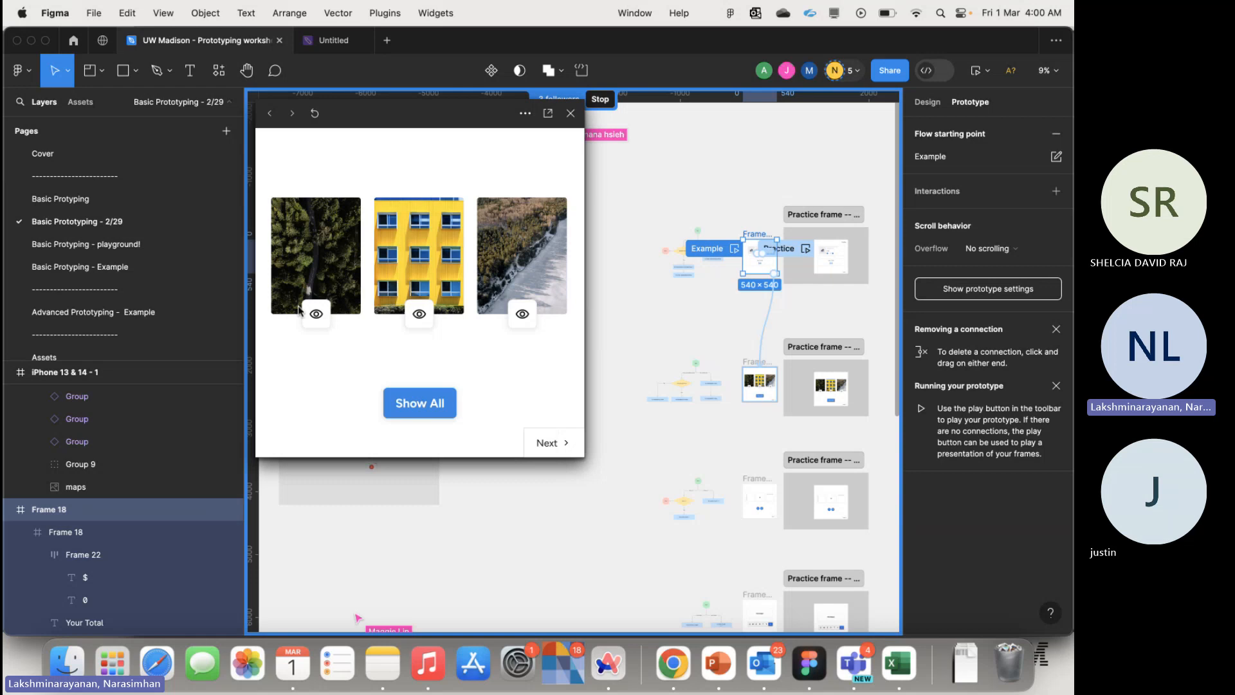
- Advance to the number counter screen and raise its value to 42 with the plus control
left_click(552, 444)
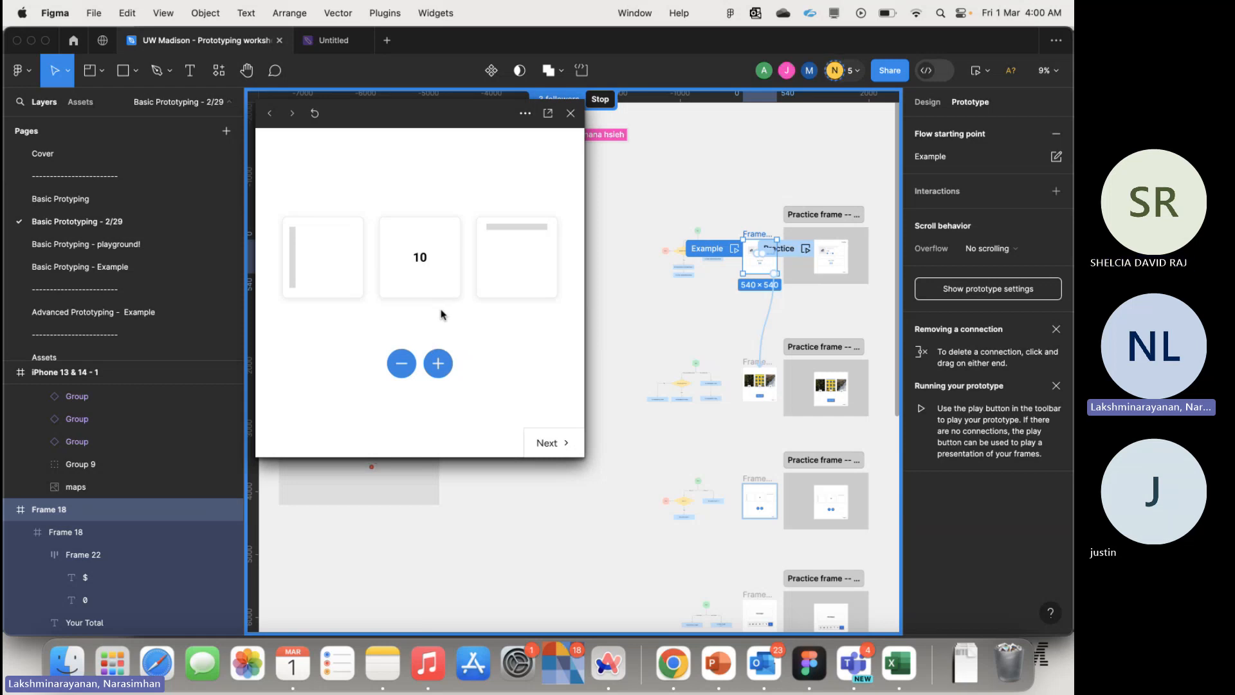
left_click(437, 359)
left_click(441, 366)
left_click(442, 365)
left_click(441, 365)
left_click(443, 370)
left_click(443, 369)
left_click(442, 370)
double_click(444, 372)
left_click(444, 372)
left_click(444, 372)
left_click(444, 372)
left_click(444, 372)
left_click(444, 372)
left_click(444, 372)
double_click(443, 372)
double_click(444, 372)
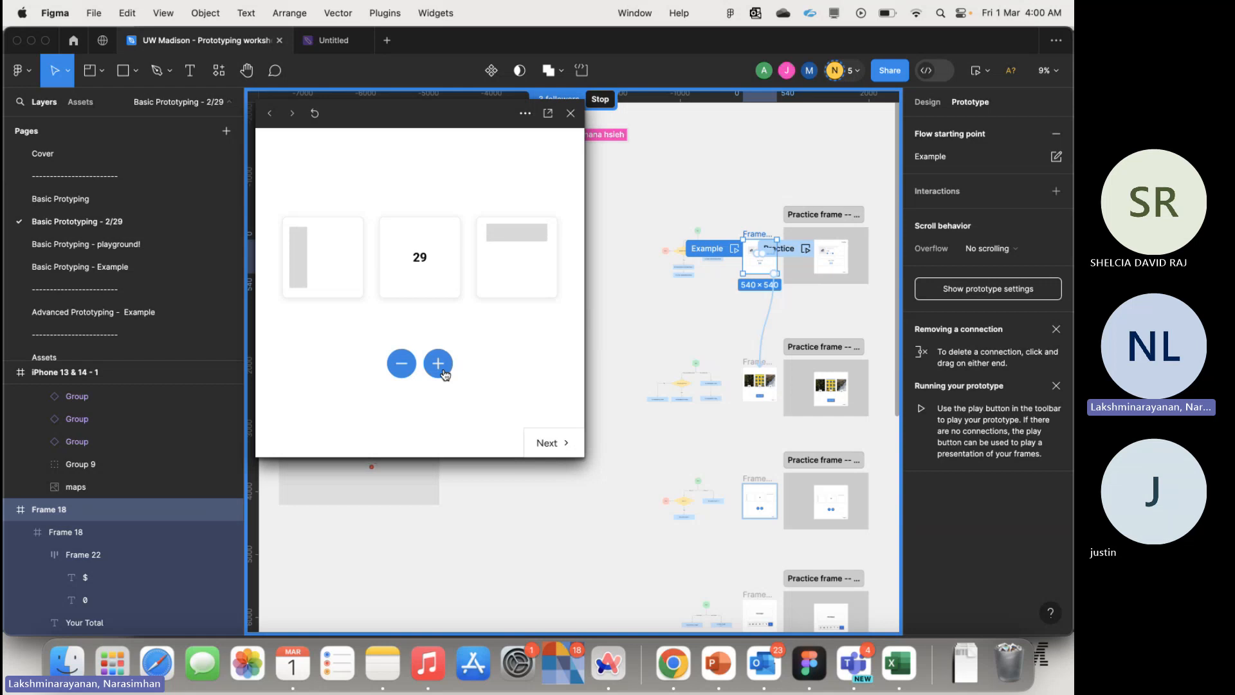
double_click(444, 372)
double_click(444, 372)
double_click(444, 372)
double_click(444, 372)
double_click(444, 372)
left_click(444, 371)
double_click(444, 372)
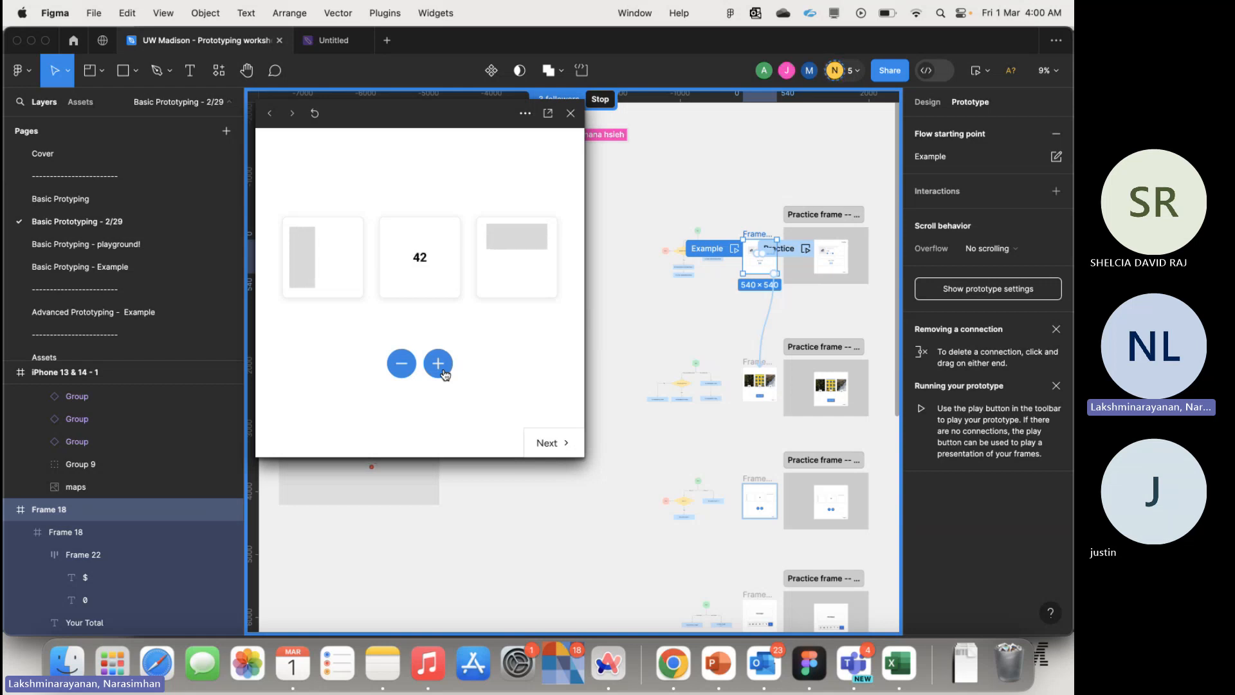
- Lower the counter screen's value to 28 with the minus control
left_click(403, 376)
double_click(403, 376)
left_click(403, 376)
double_click(403, 377)
double_click(403, 377)
double_click(403, 376)
double_click(403, 376)
left_click(404, 376)
left_click(403, 376)
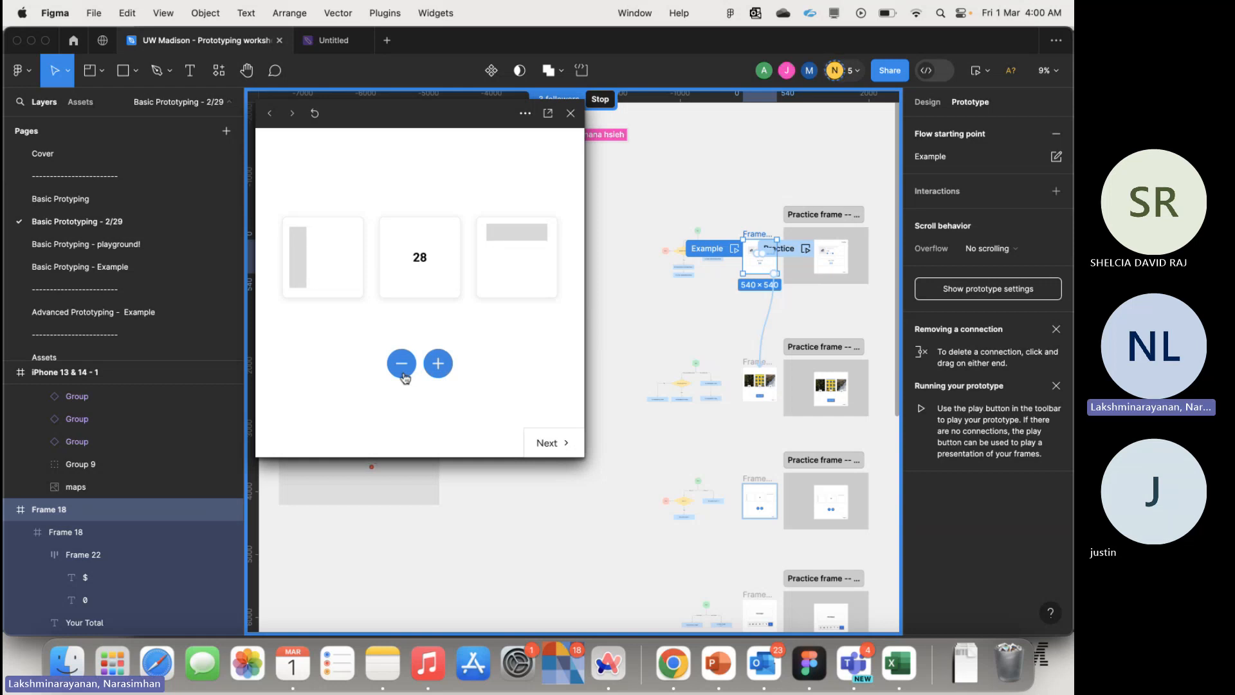
- Advance to the QWERTY keyboard screen and append QWERT to the "Hello Badger" text with its on-screen letters
left_click(551, 440)
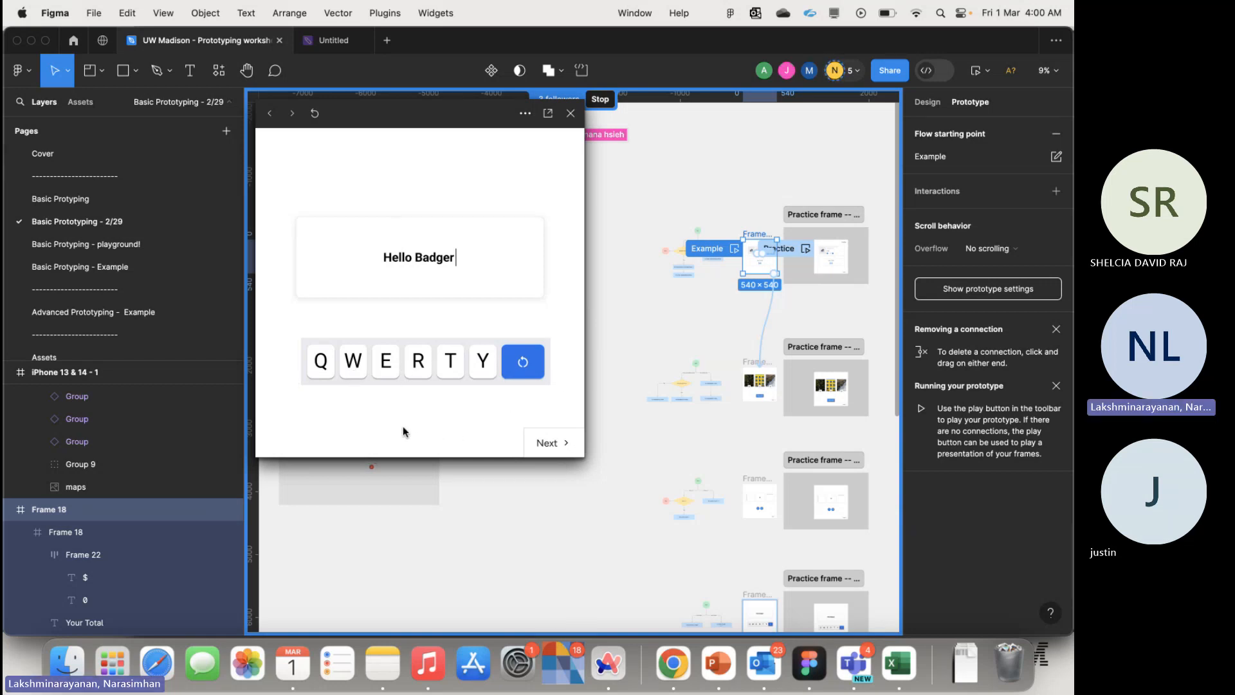
left_click(325, 362)
left_click(360, 371)
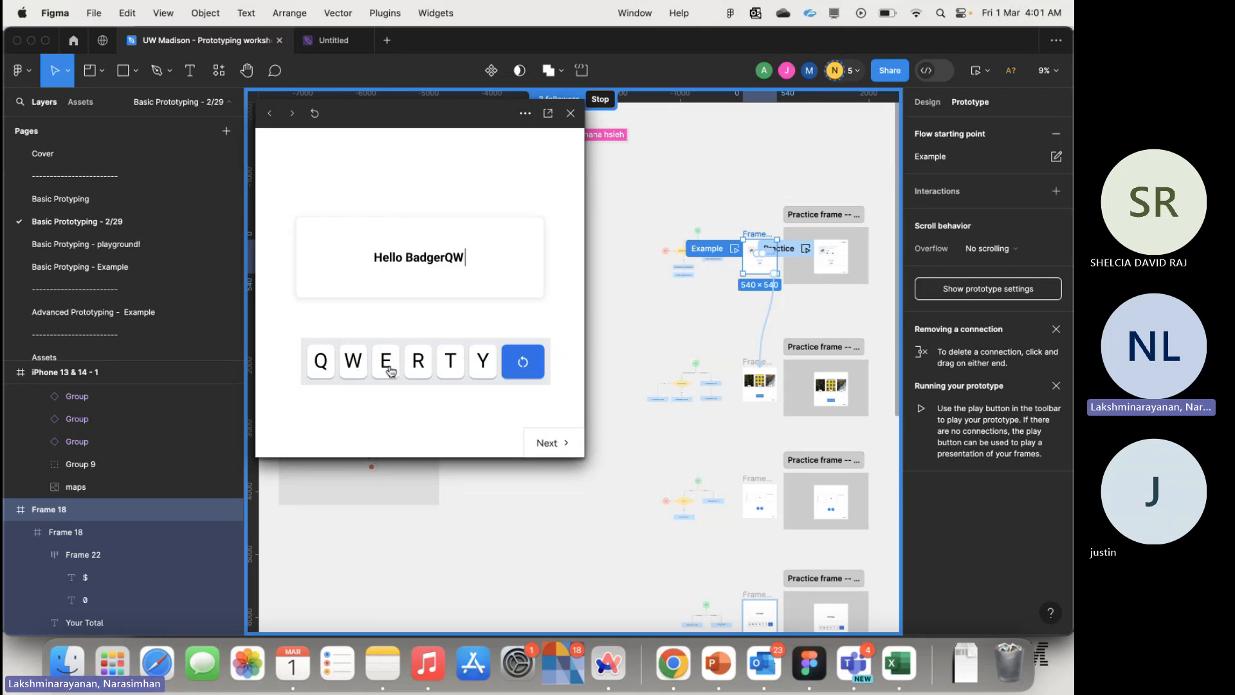
left_click(390, 372)
left_click(424, 372)
left_click(460, 370)
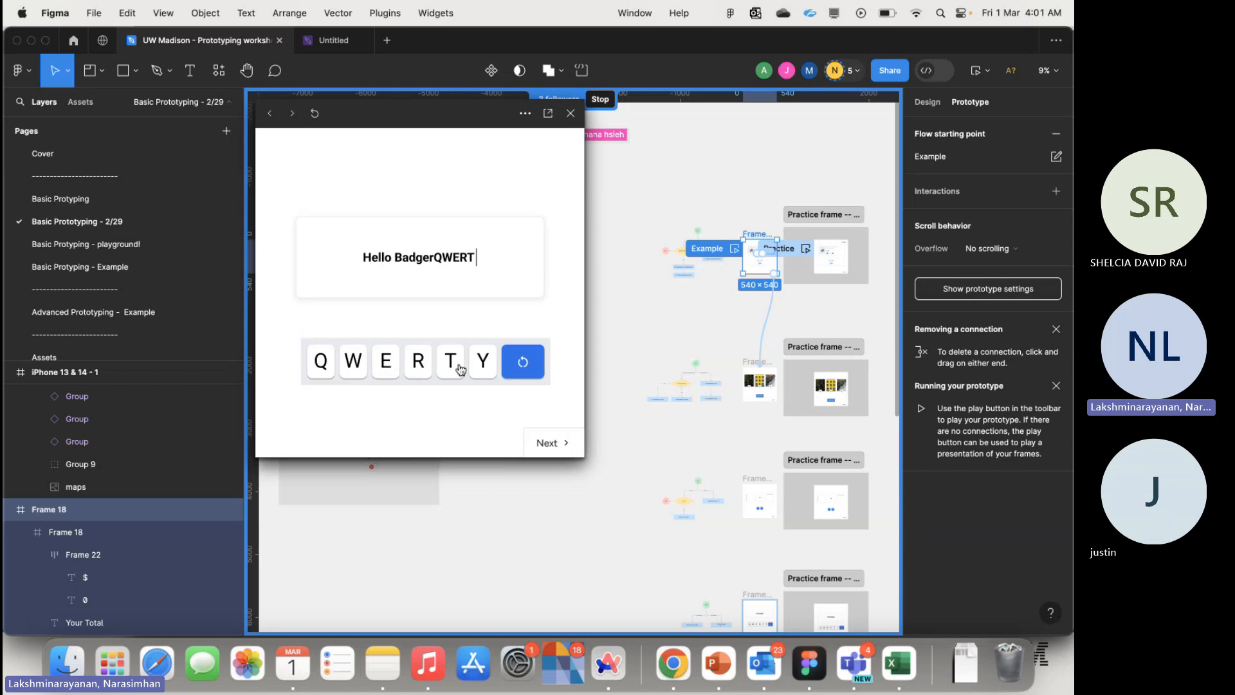
- Clear the text box, enter RTYWER with the on-screen letters, and reset the text again
left_click(535, 367)
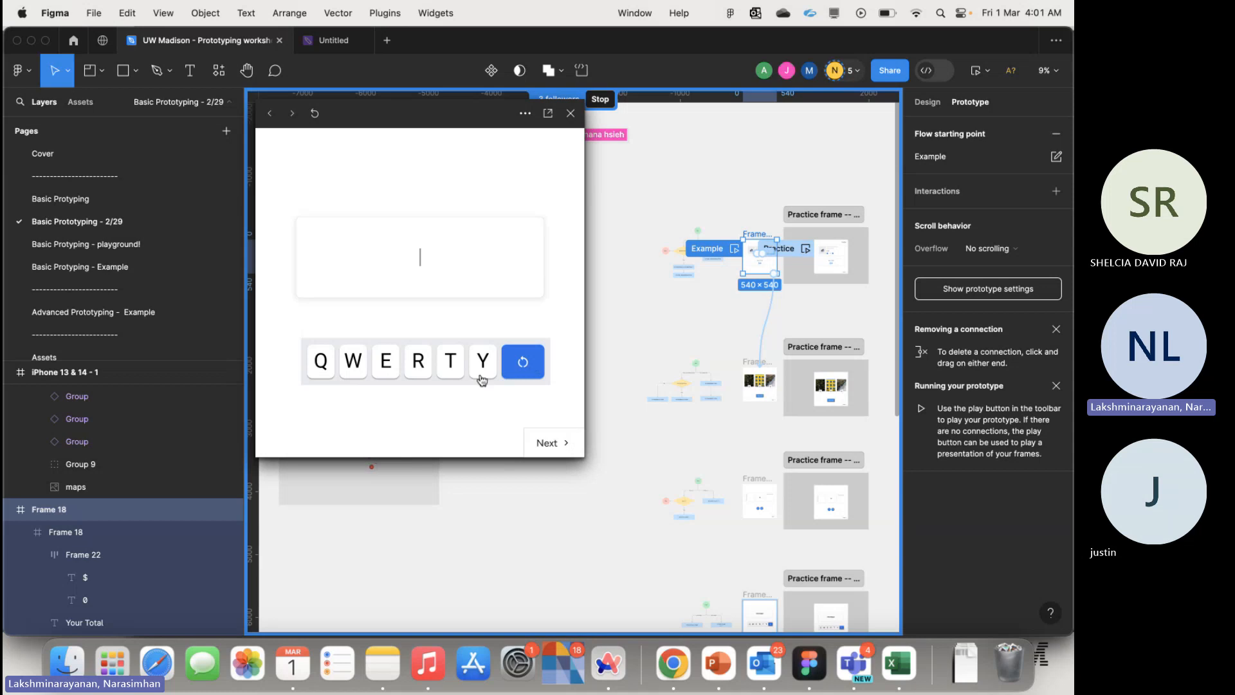
left_click(424, 372)
left_click(451, 363)
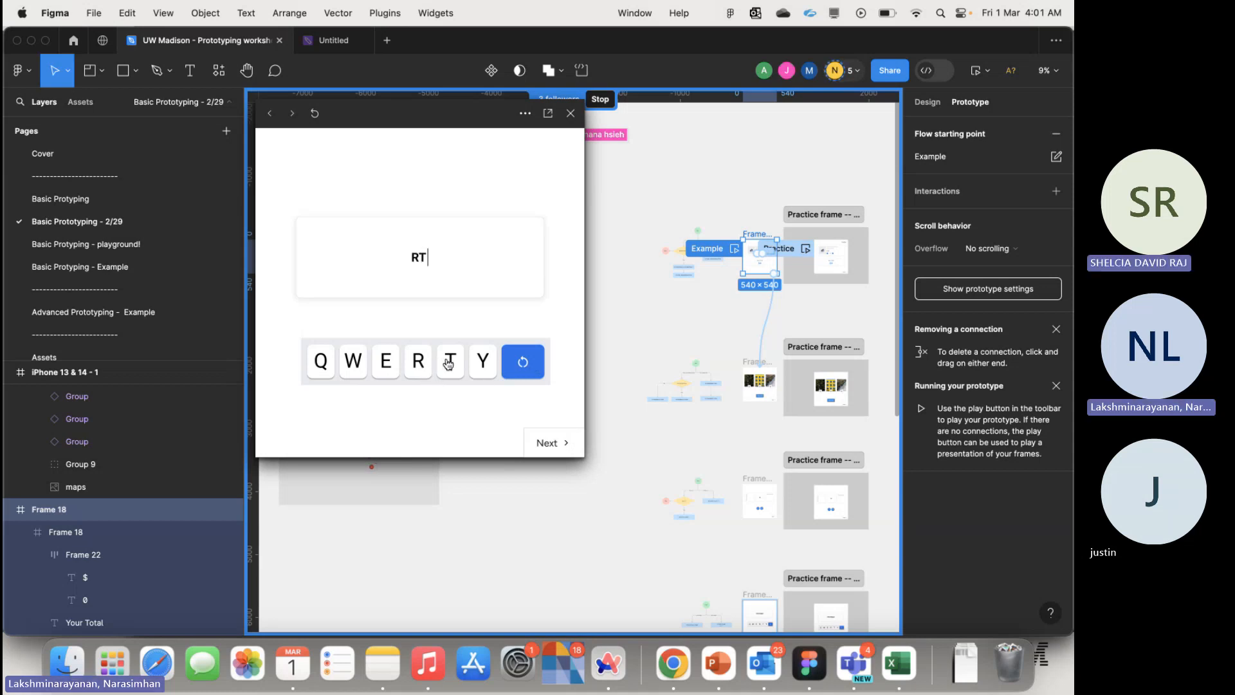
left_click(483, 362)
left_click(359, 363)
left_click(386, 364)
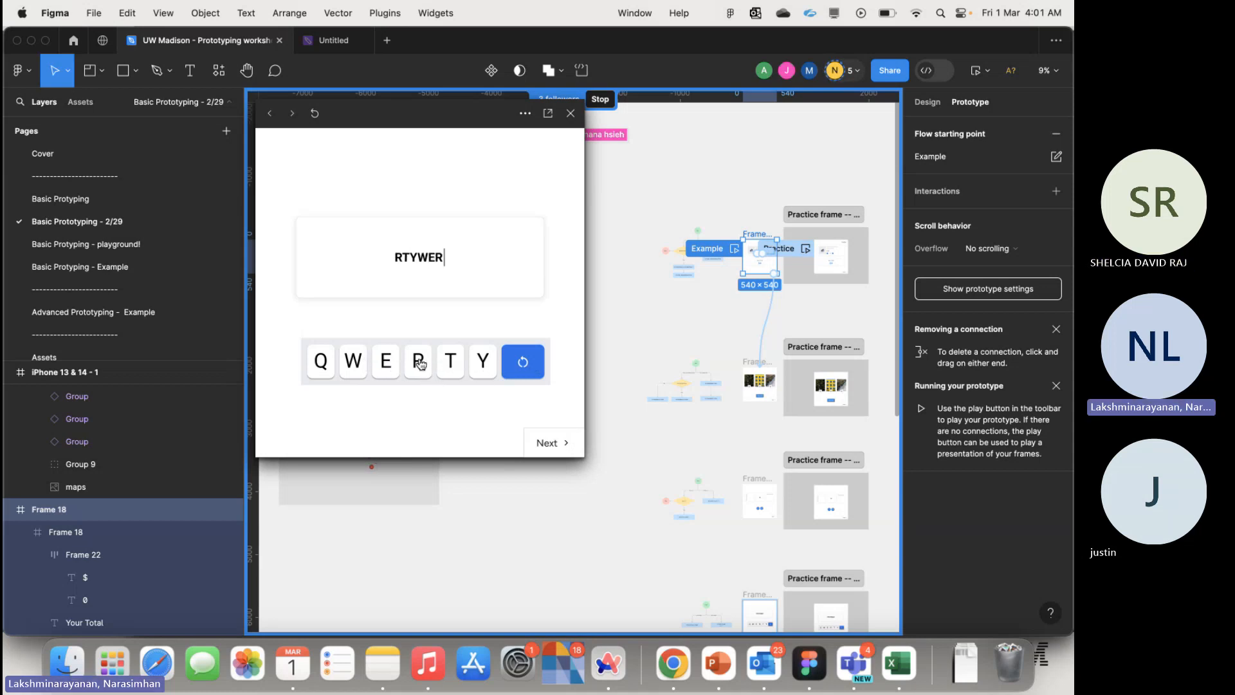
left_click(539, 365)
- Advance to the phone colour screen and try the Black, White and Blue Titanium swatches
left_click(555, 445)
left_click(472, 401)
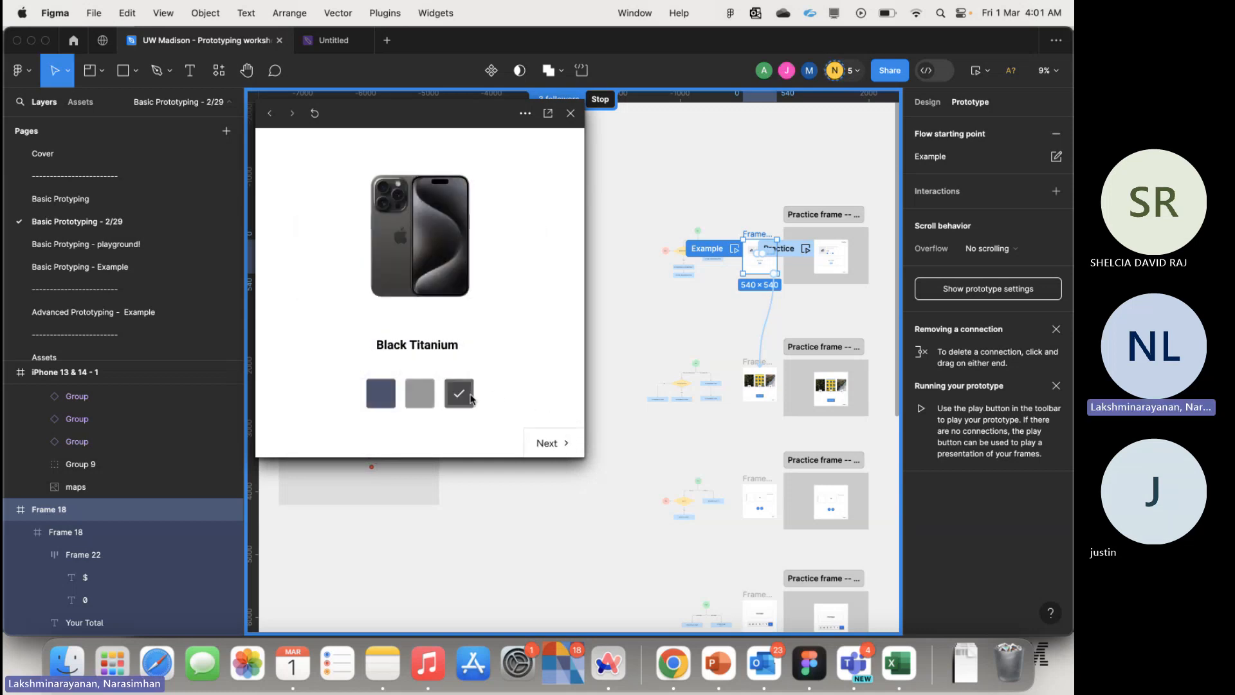
left_click(417, 395)
left_click(394, 399)
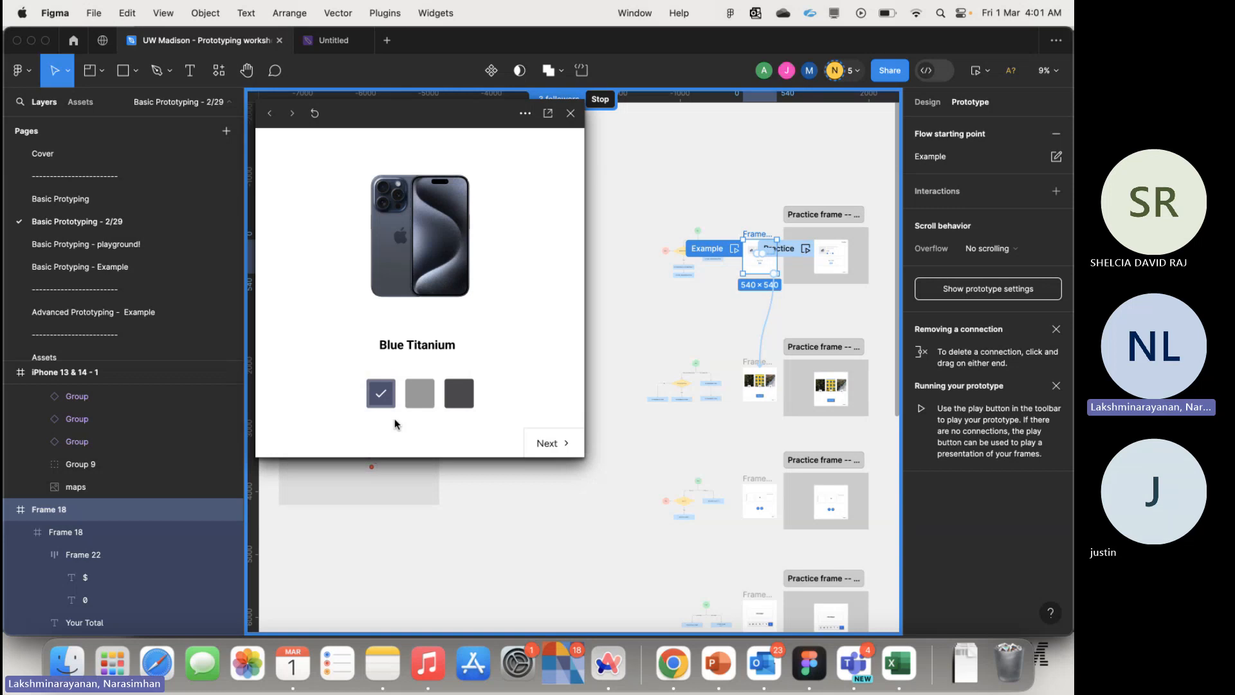
- Switch the phone among the White, Black and Blue Titanium colours again, ending on White Titanium
left_click(421, 391)
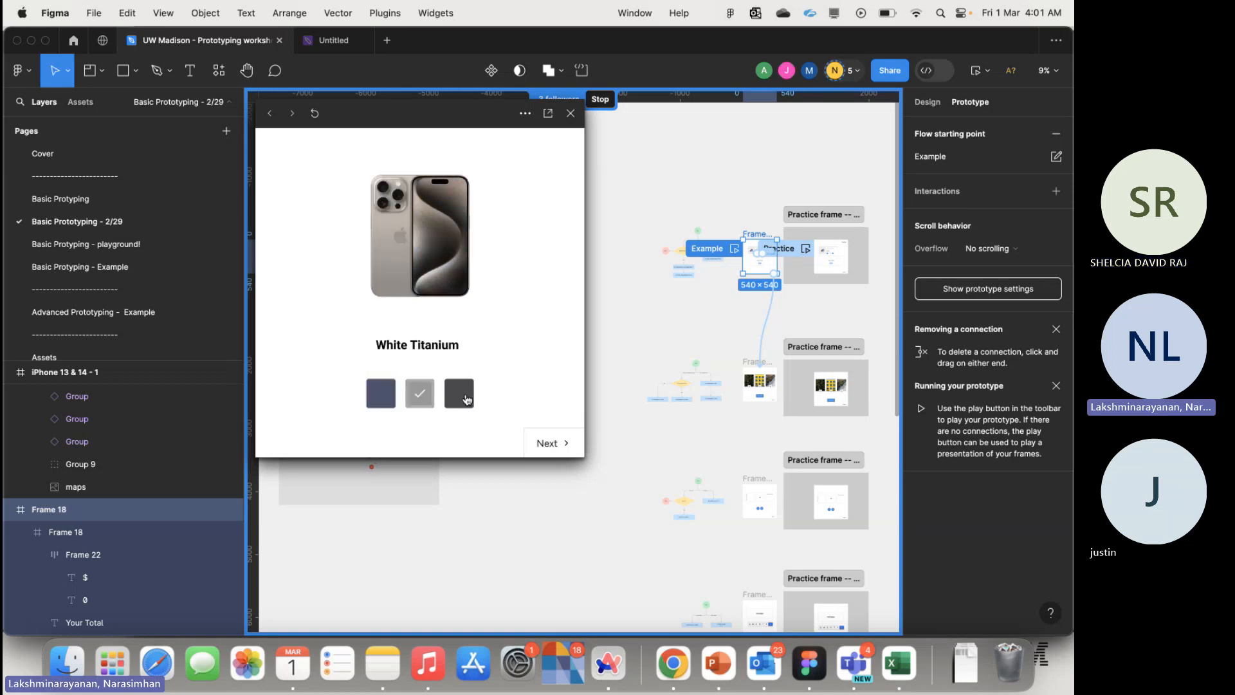
left_click(460, 393)
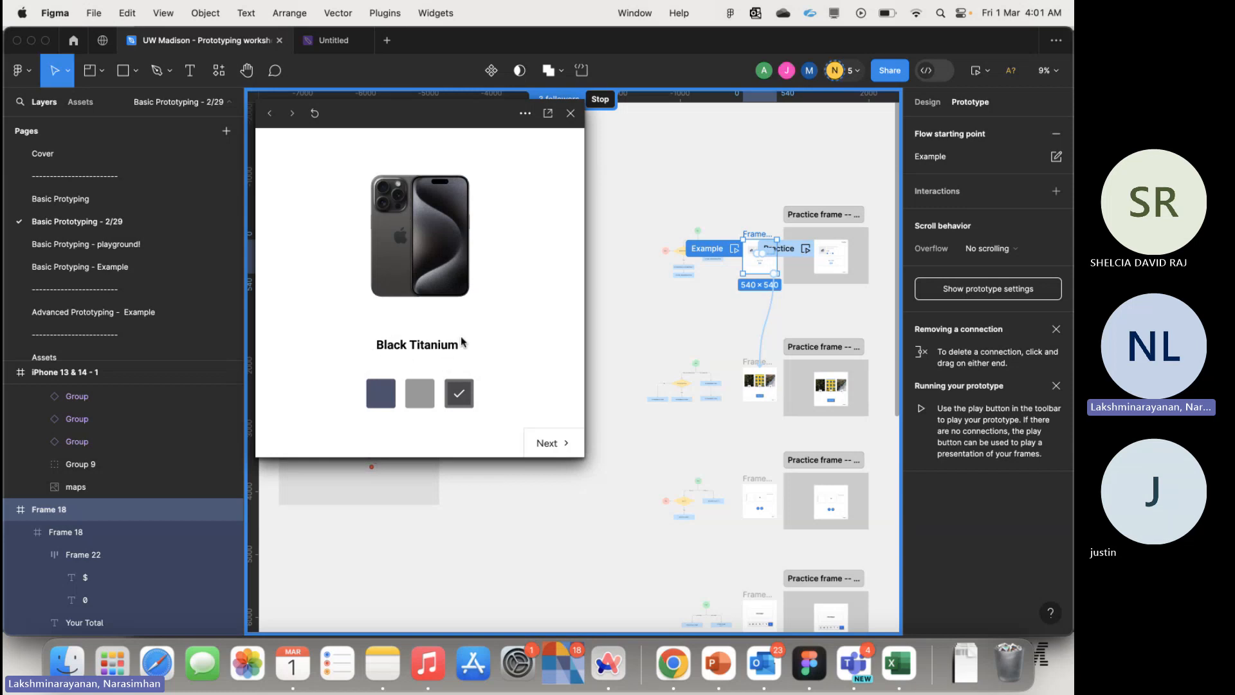
left_click(425, 400)
left_click(386, 401)
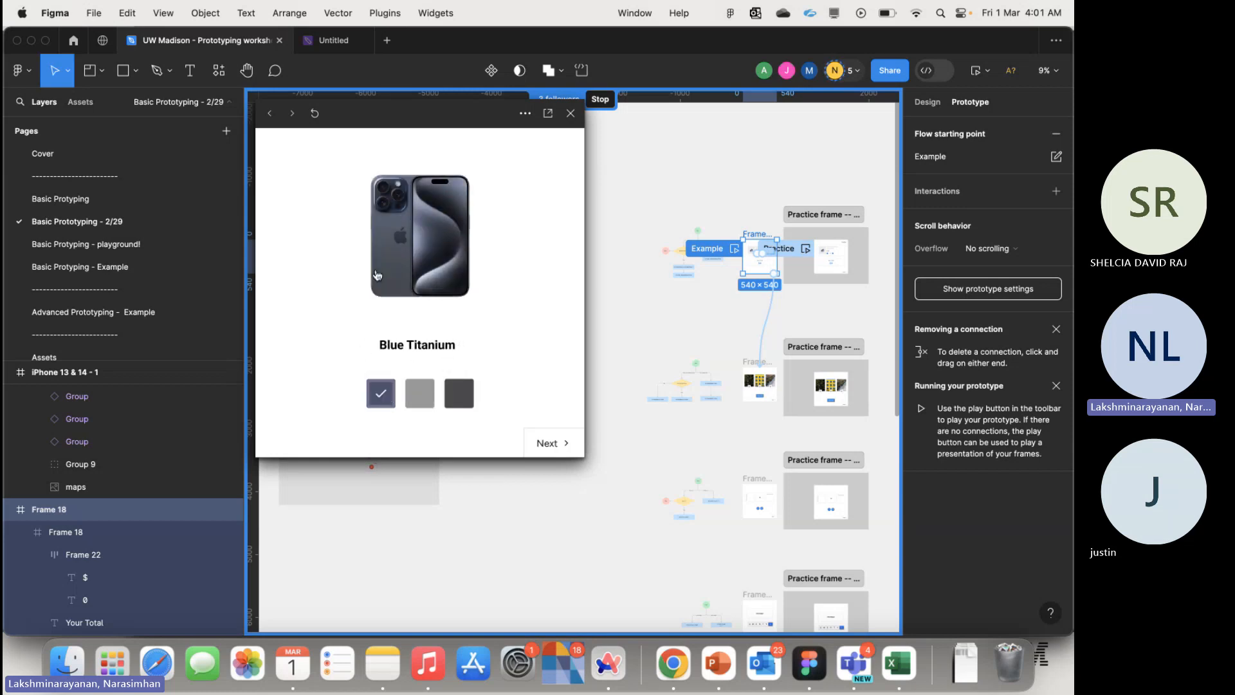
left_click(428, 386)
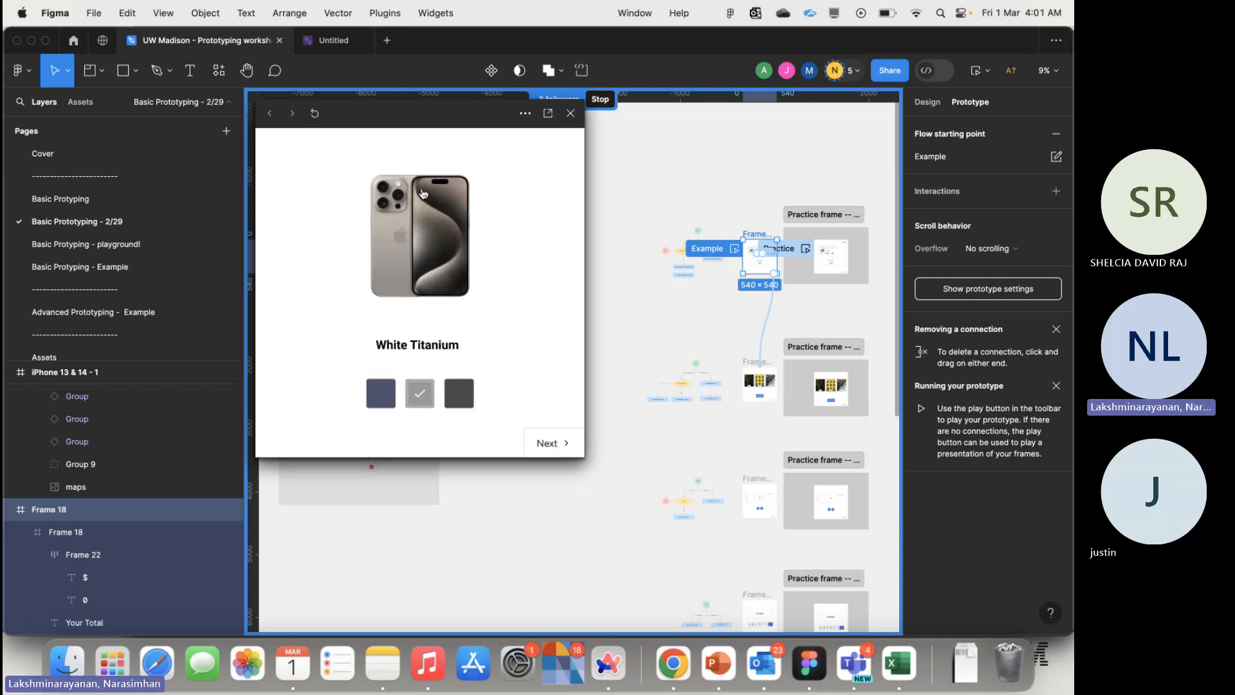
- Switch the phone to Black Titanium, select Blue Titanium, and advance the preview to the map screen
left_click(463, 400)
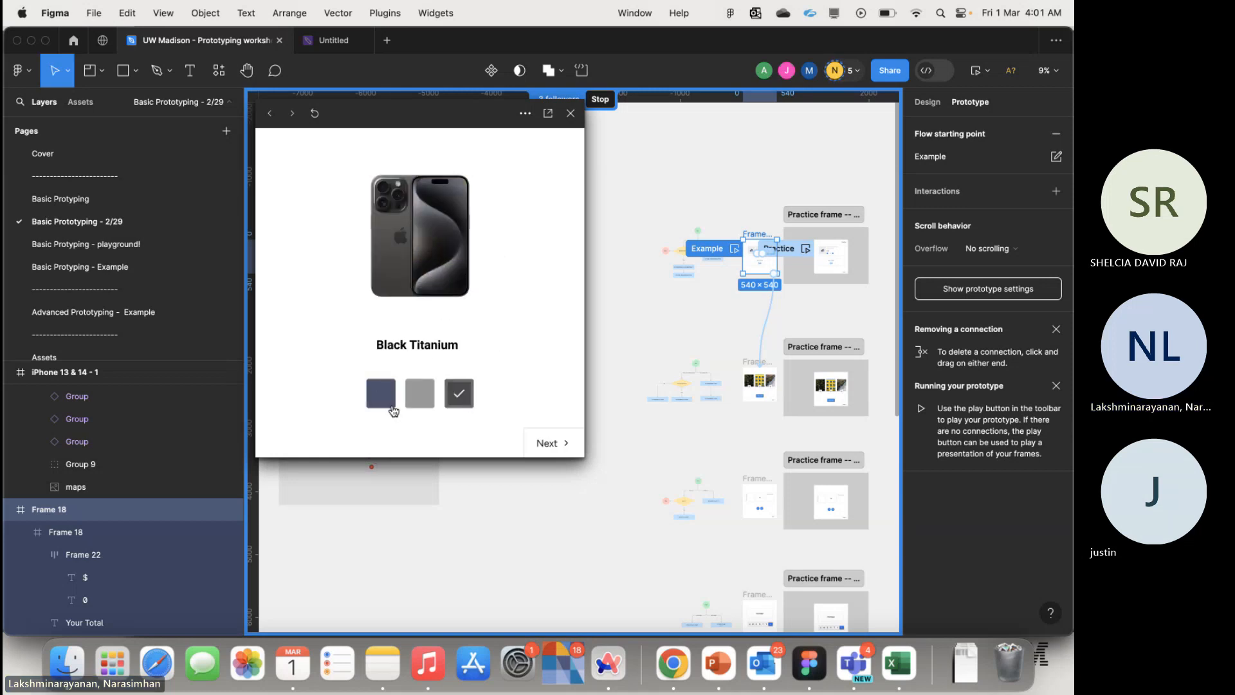
left_click(390, 403)
left_click(552, 442)
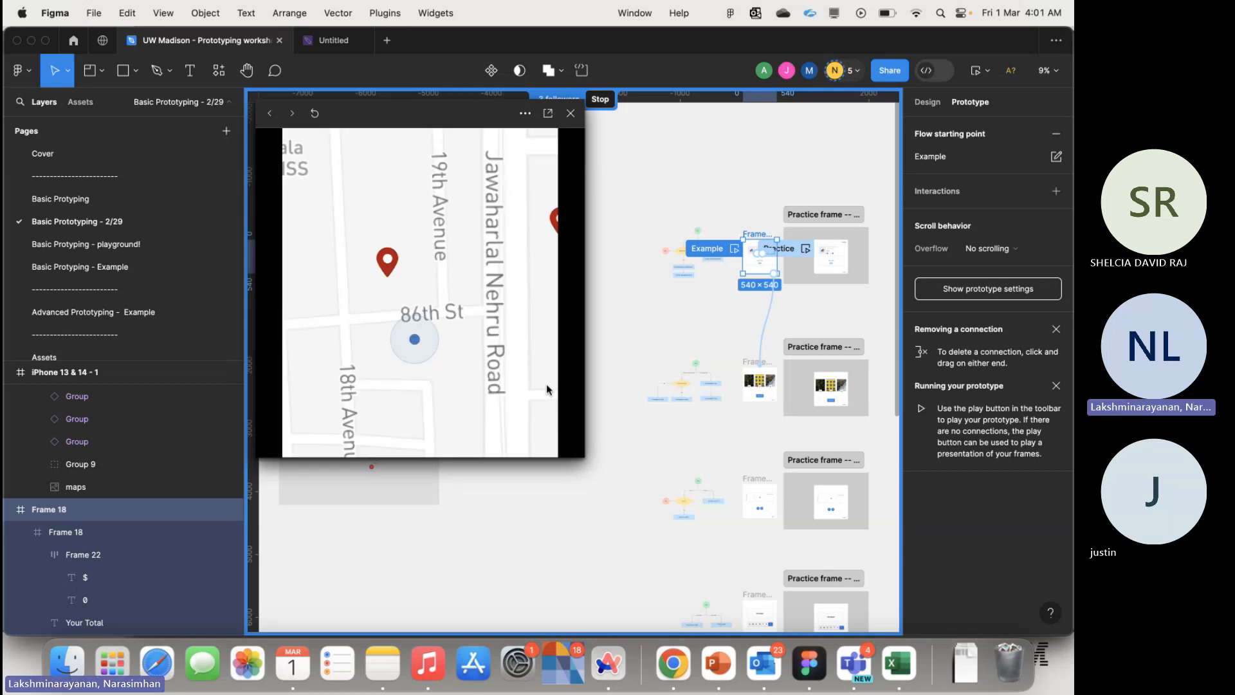
- Open the map screen's preview in its own tab and set the prototype's scaling to Fit to screen
left_click(546, 114)
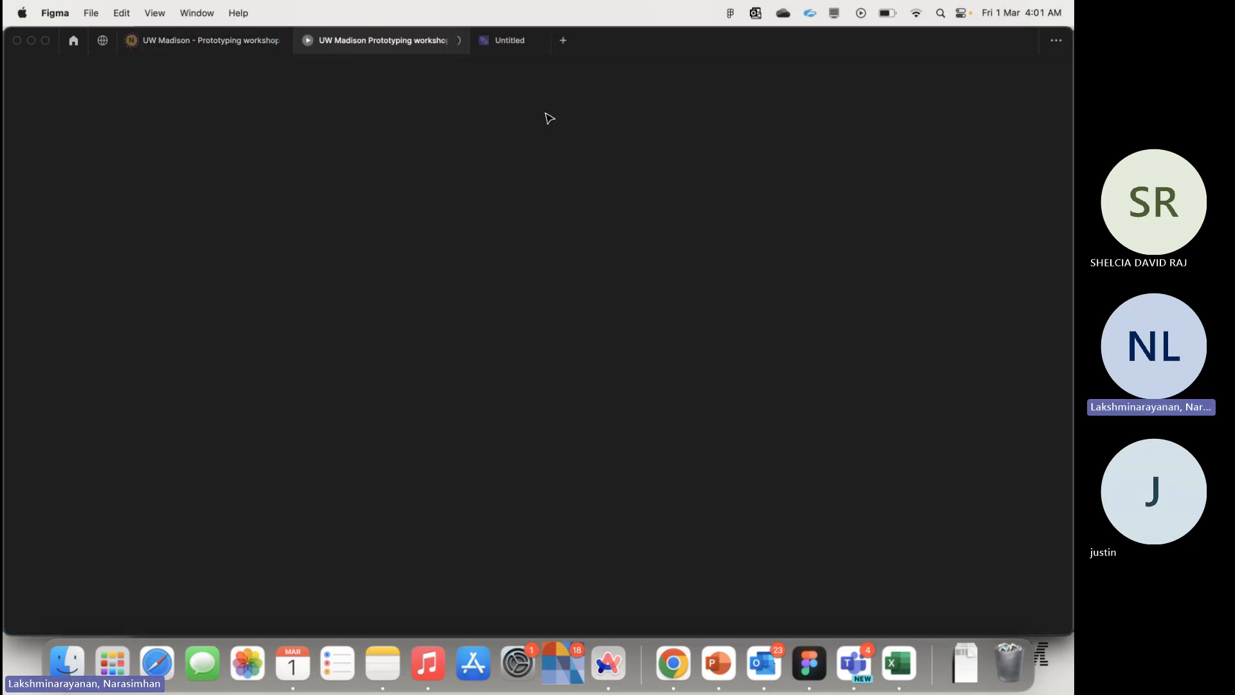
left_click(193, 43)
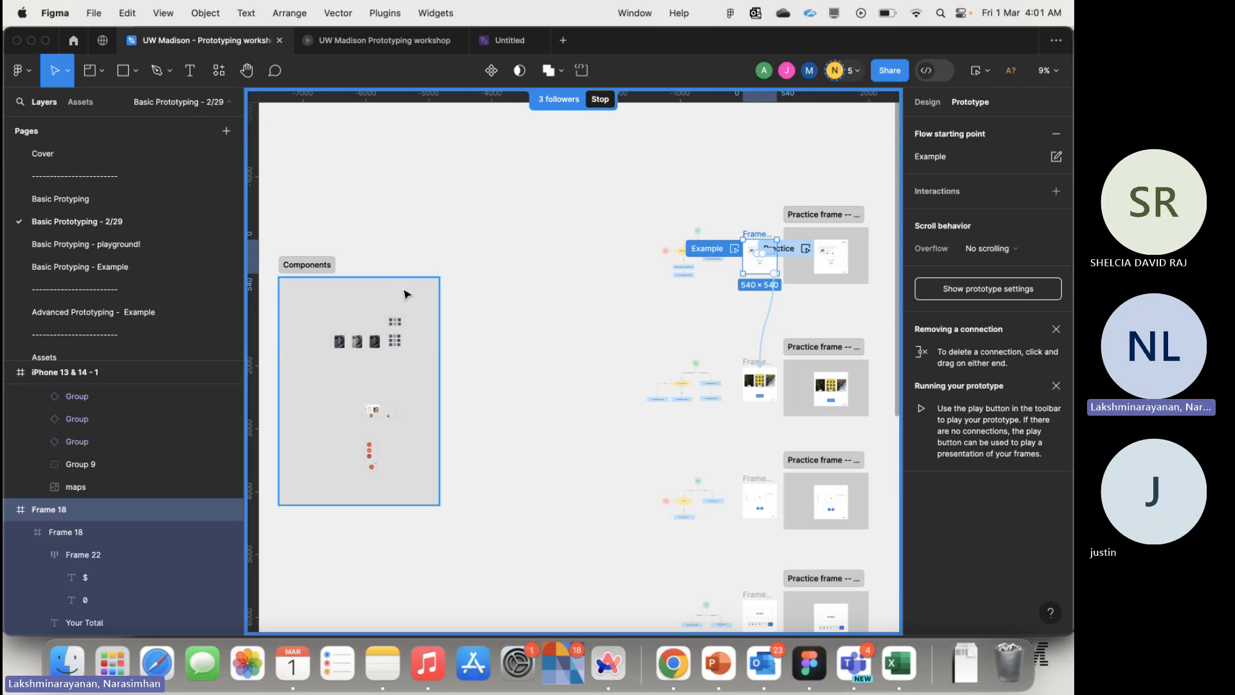
scroll(406, 292, "down", 1)
scroll(634, 331, "up", 2)
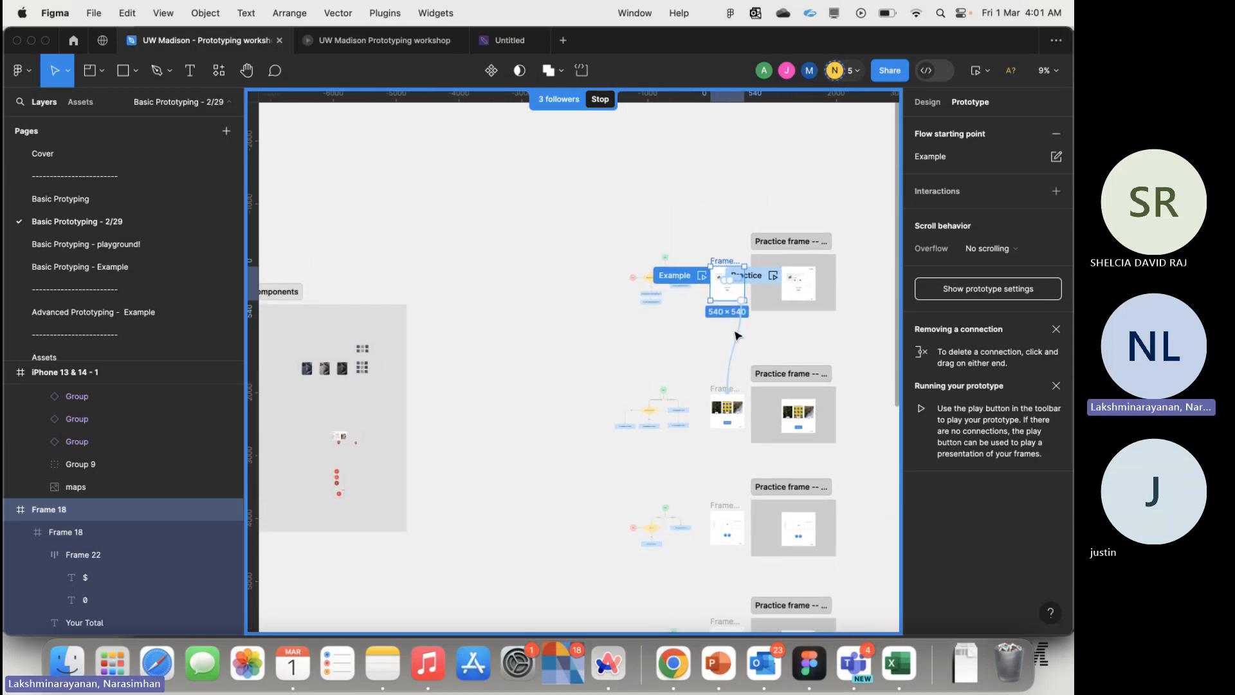
left_click(586, 169)
left_click(364, 42)
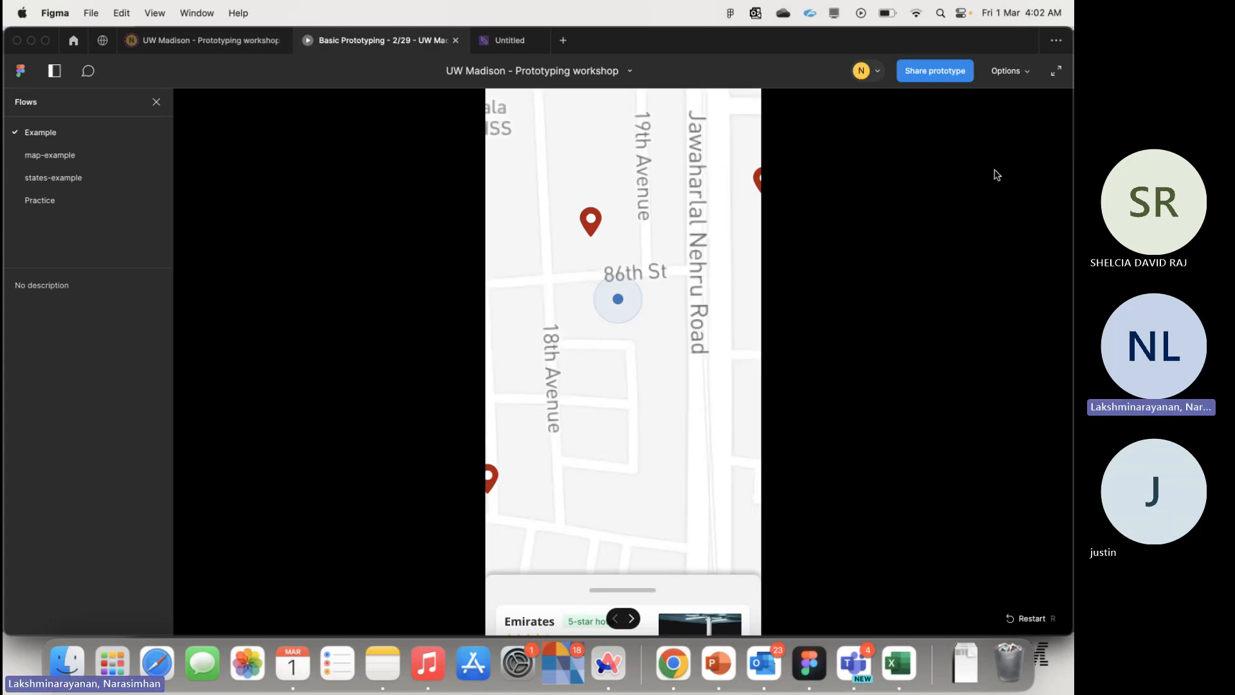
left_click(1010, 72)
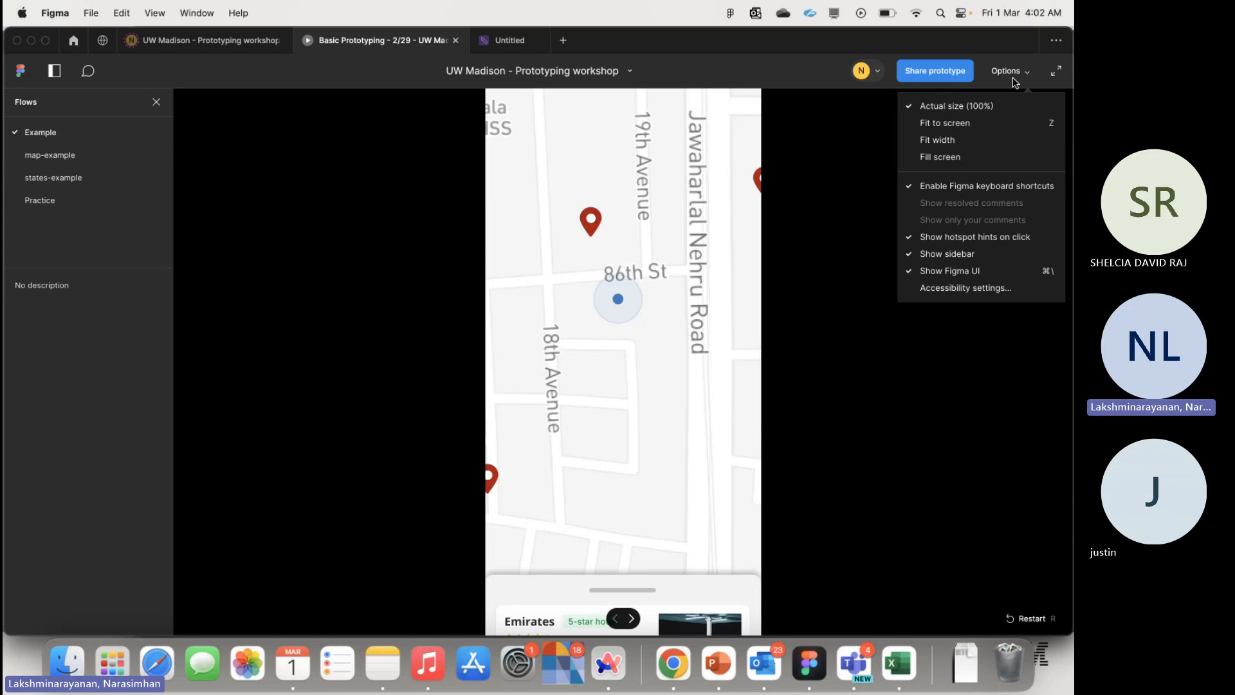
left_click(948, 131)
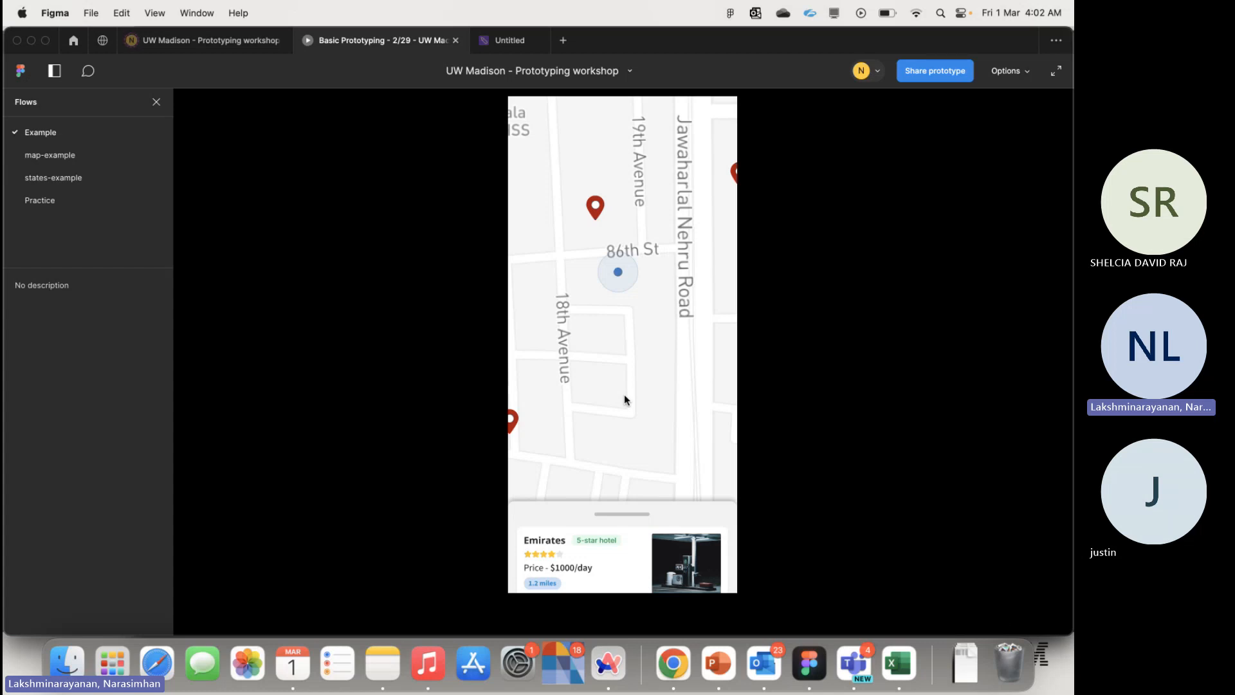
- Pan the map in the prototype to explore the streets and hotel pins around 86th St
left_click_drag(625, 341, 572, 422)
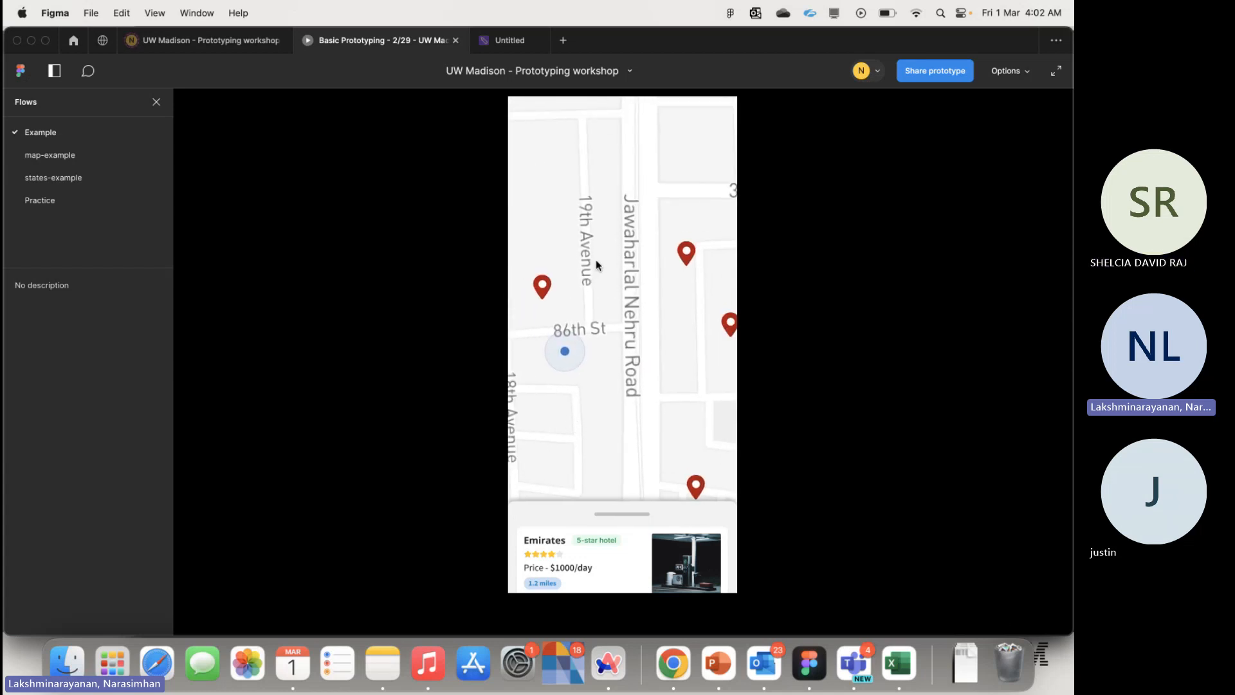
left_click_drag(634, 207, 639, 255)
left_click_drag(615, 212, 664, 257)
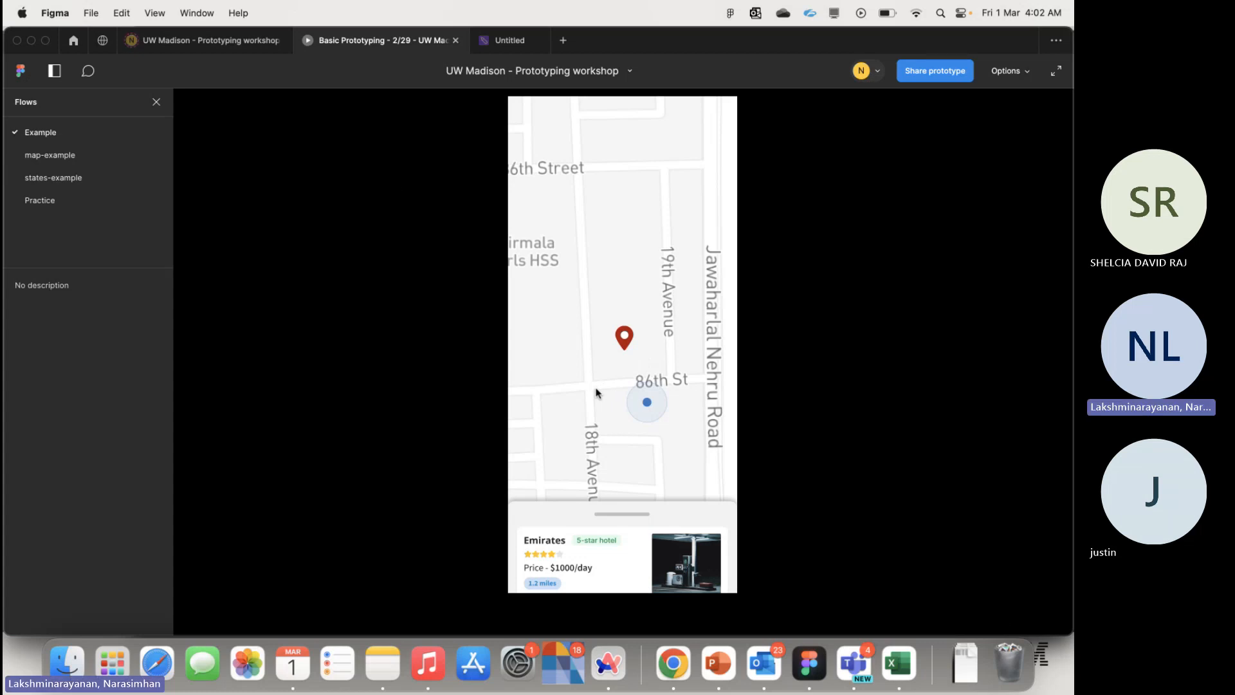
- Examine the hotel pin component on the design canvas and open the Emirates card from its map pin in the prototype
left_click(213, 40)
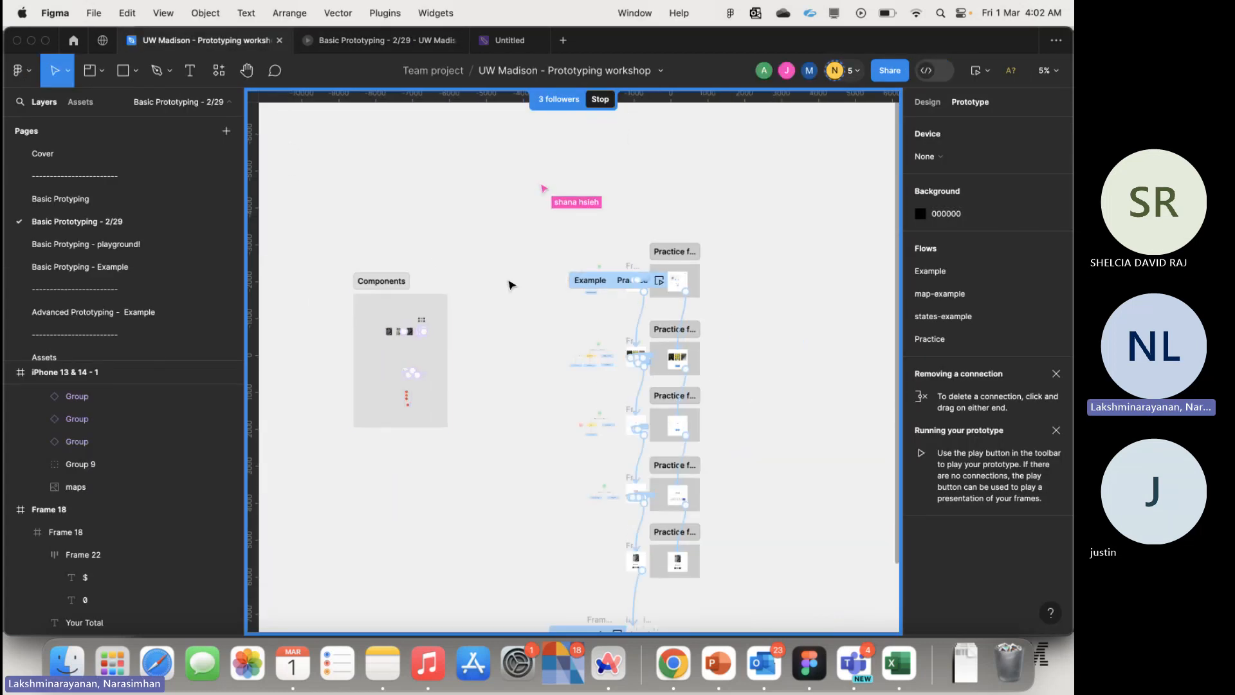
scroll(386, 396, "up", 10)
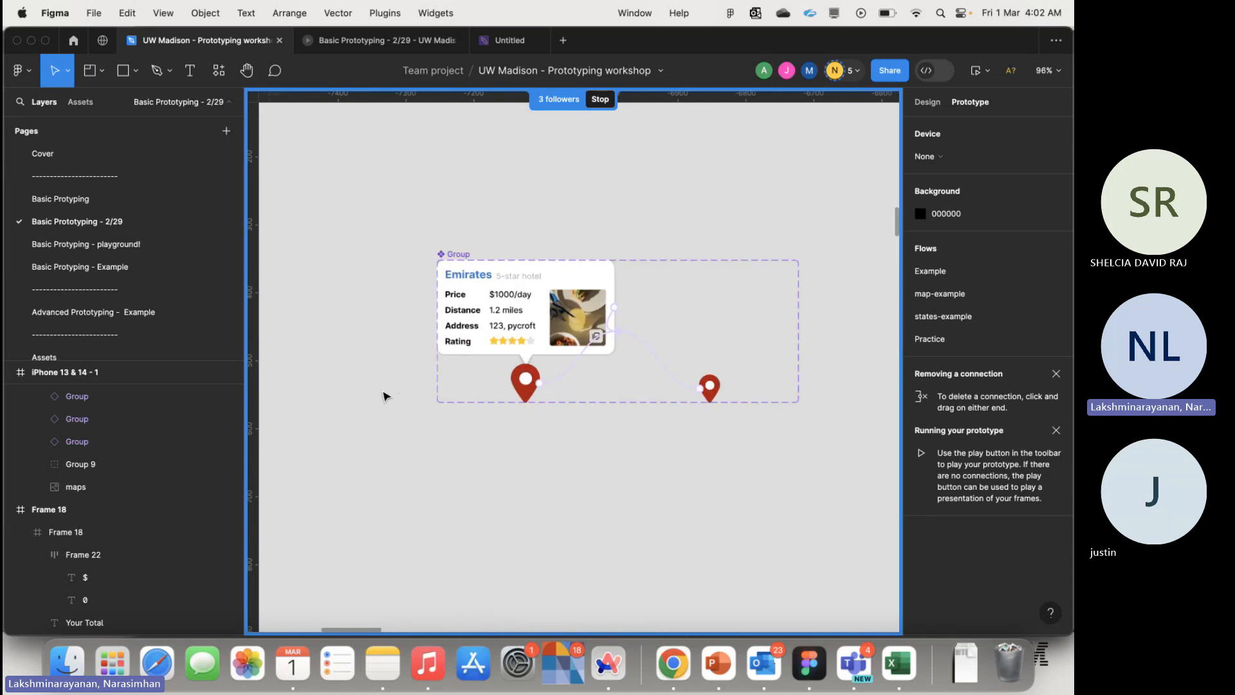
scroll(384, 395, "right", 3)
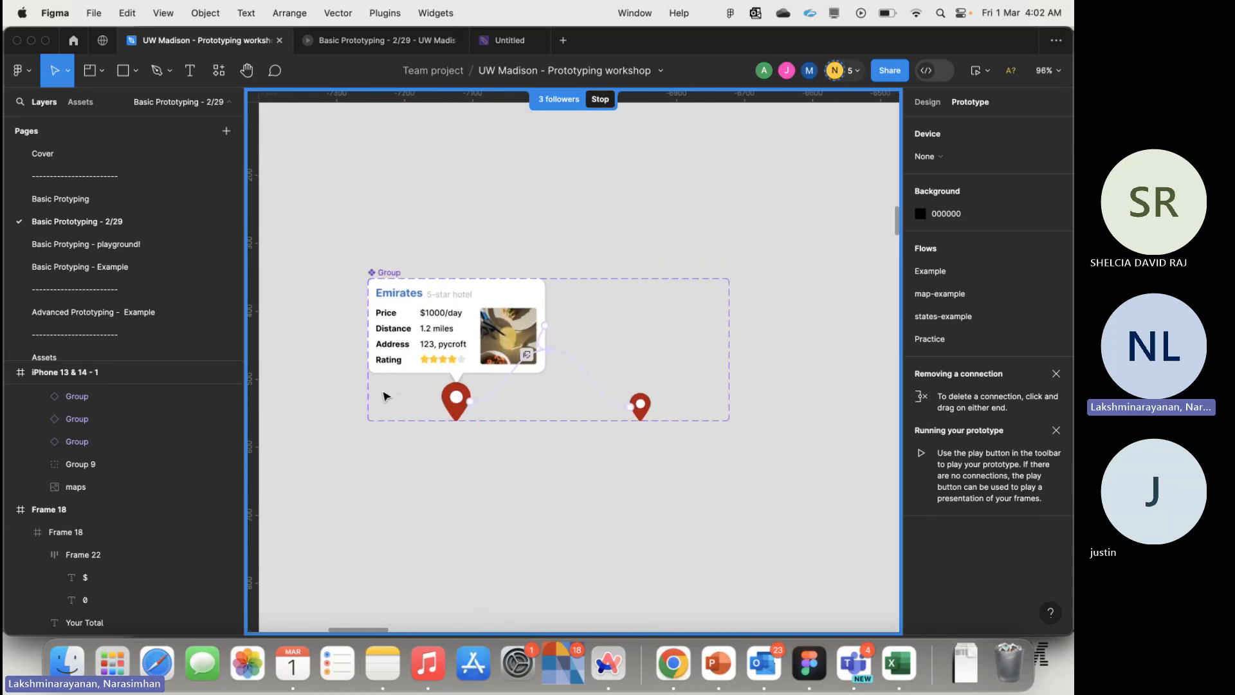
left_click(359, 43)
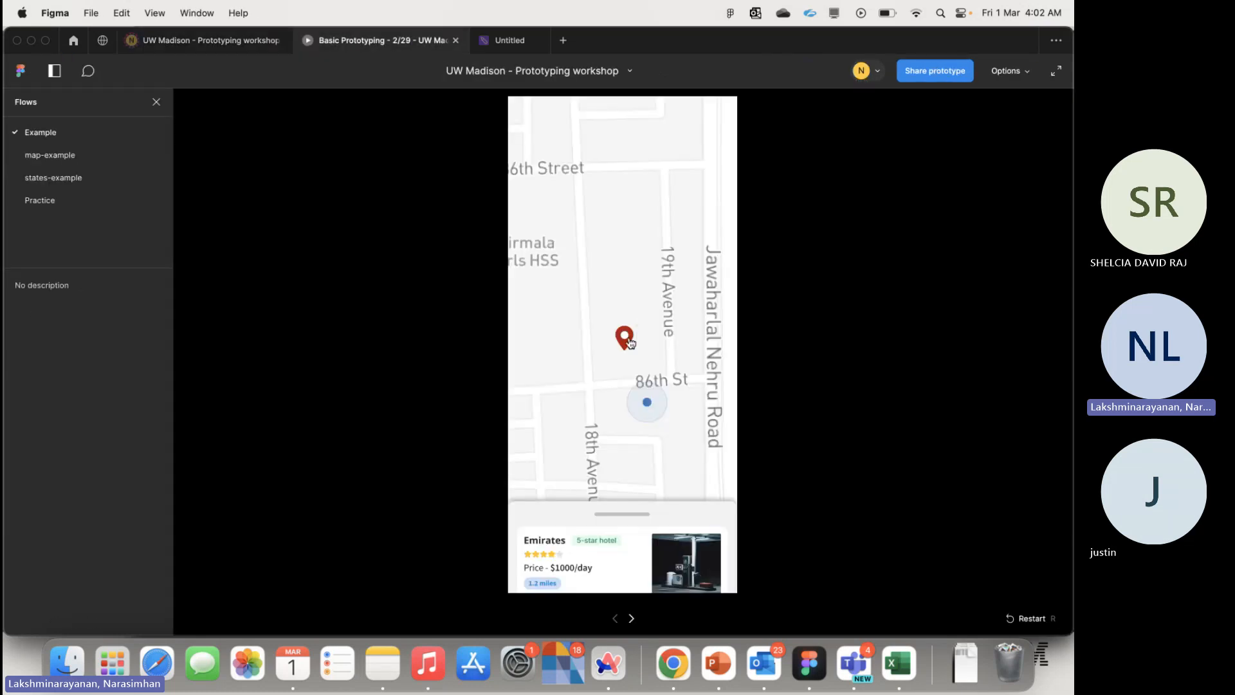
left_click(629, 342)
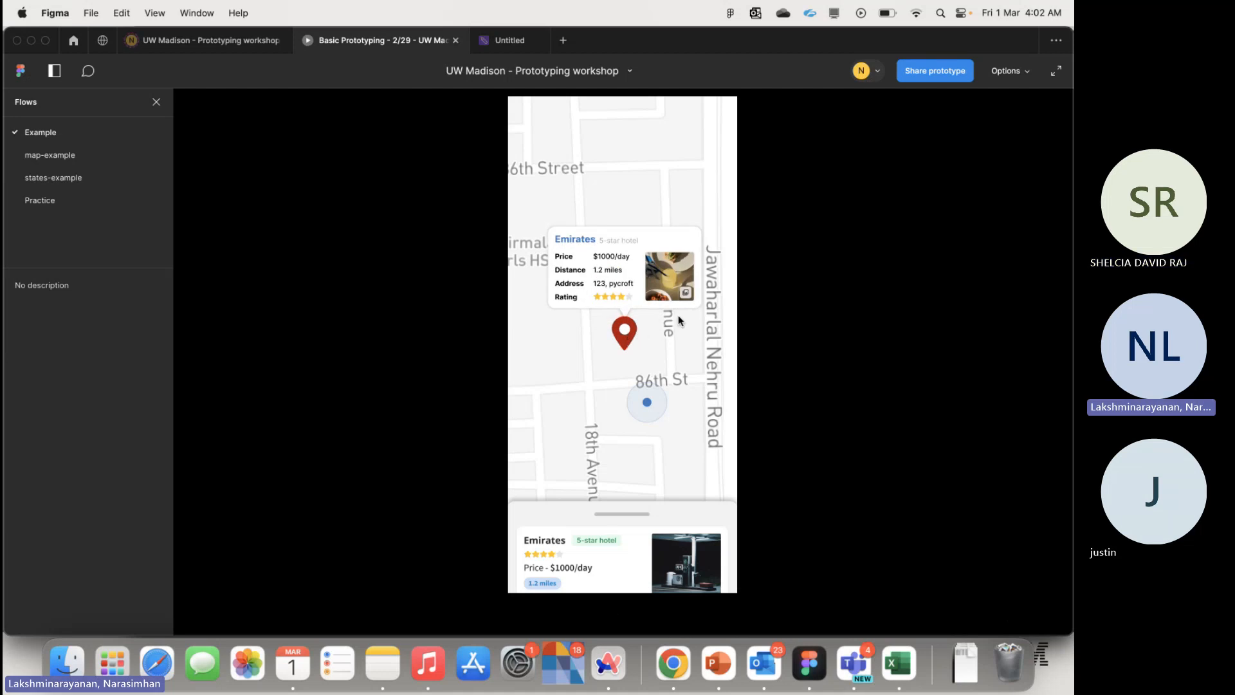
- Check the pin component's two states on the canvas again, and toggle the Emirates card closed, open and closed in the prototype
left_click(176, 43)
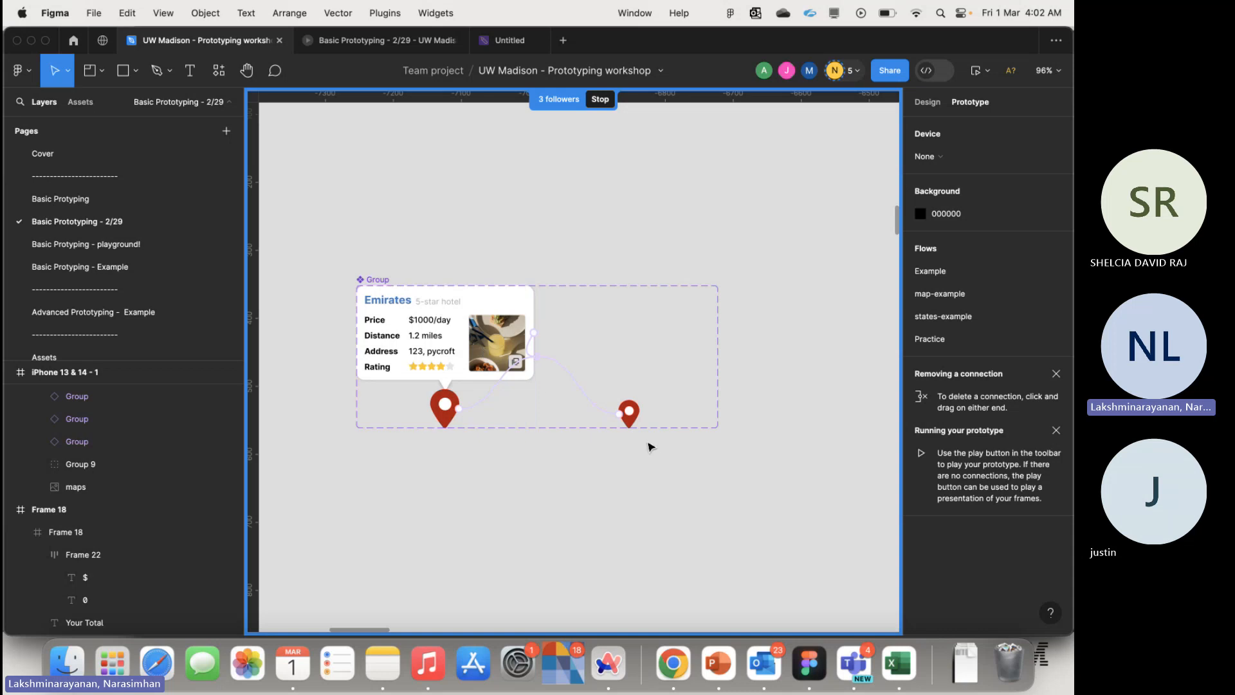
left_click(355, 45)
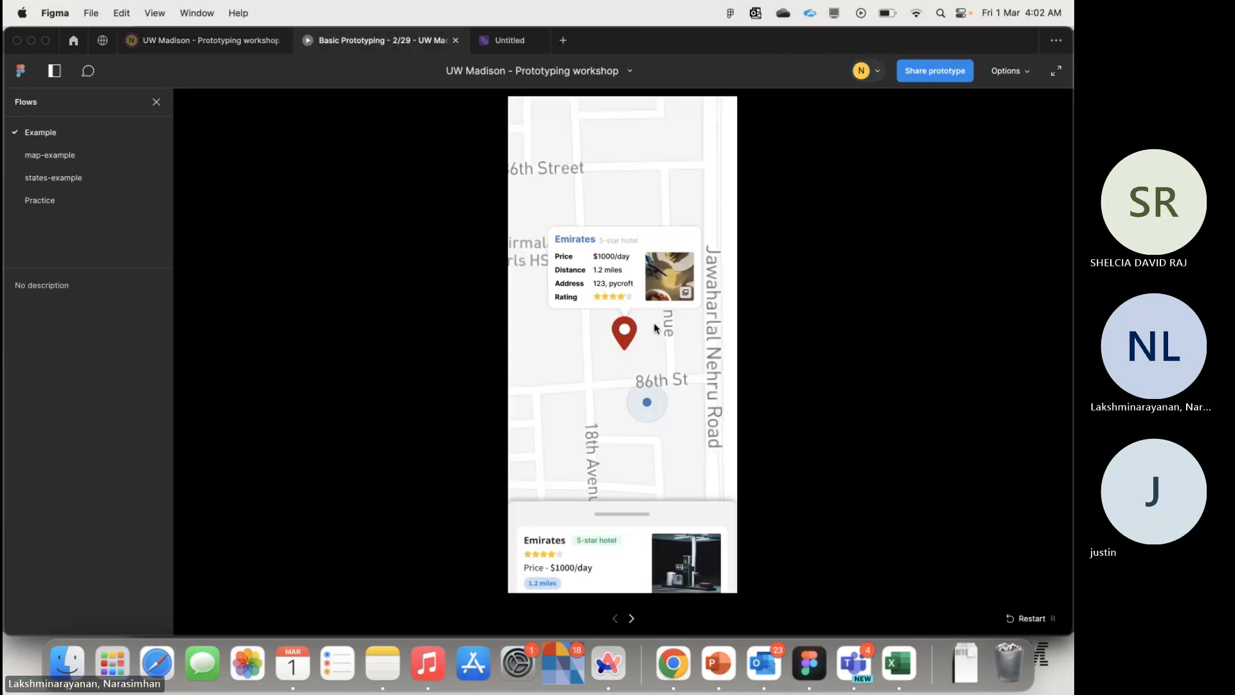
left_click(624, 334)
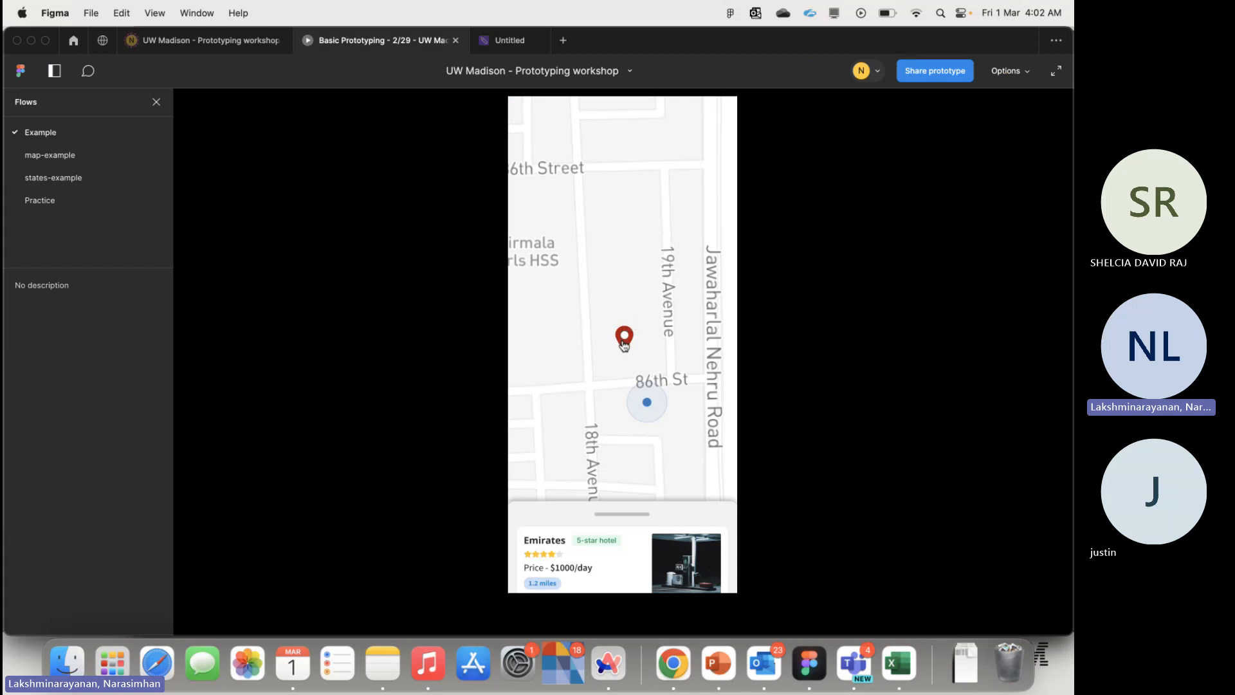
left_click(624, 336)
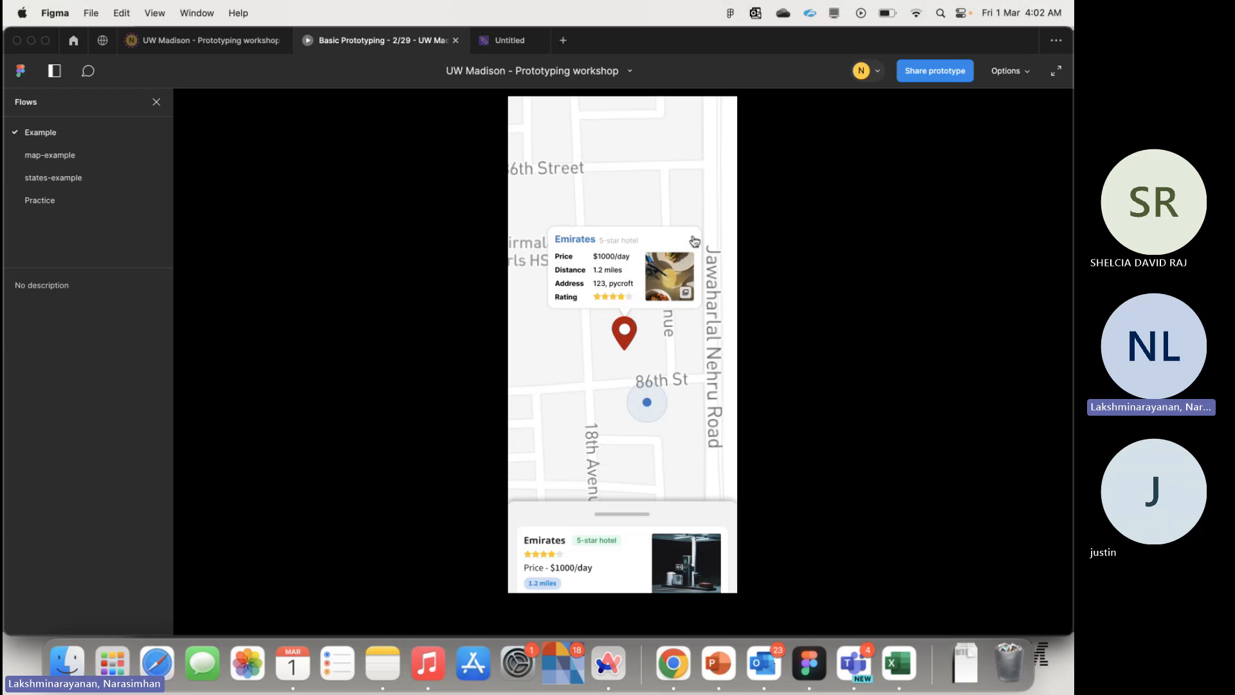
left_click(624, 330)
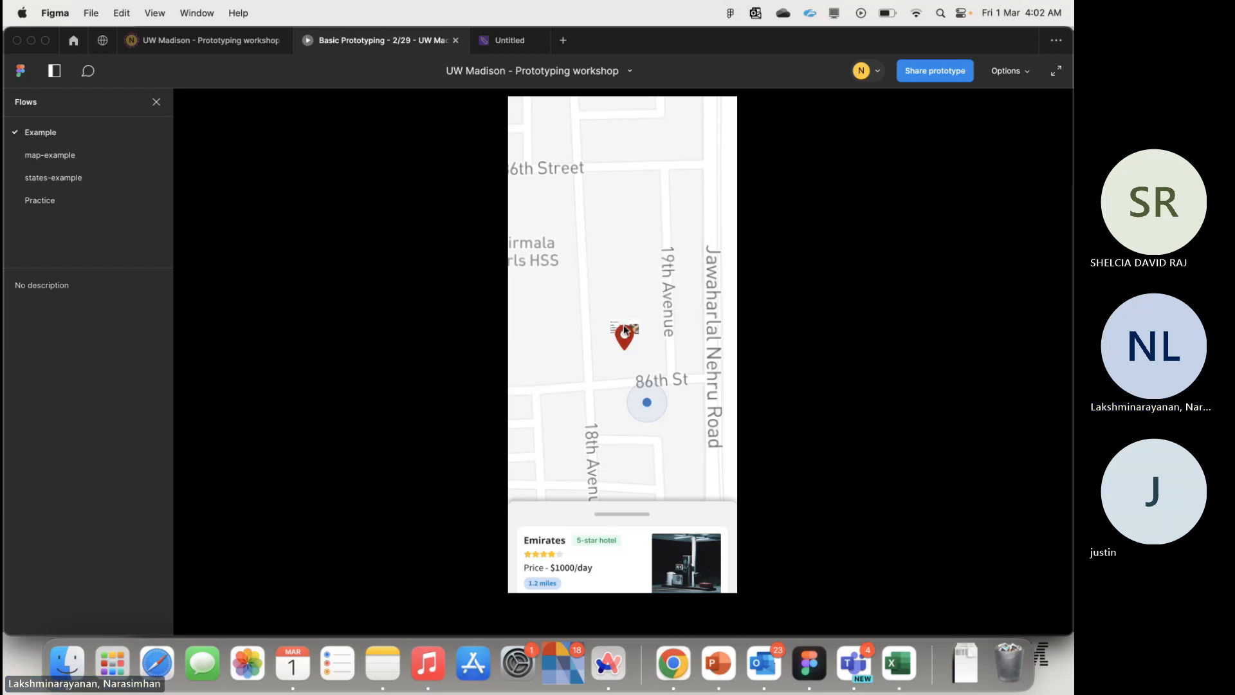
- Pan the map across to other hotel pins and pull the hotel list sheet up over the map
scroll(643, 338, "down", 2)
scroll(669, 350, "left", 5)
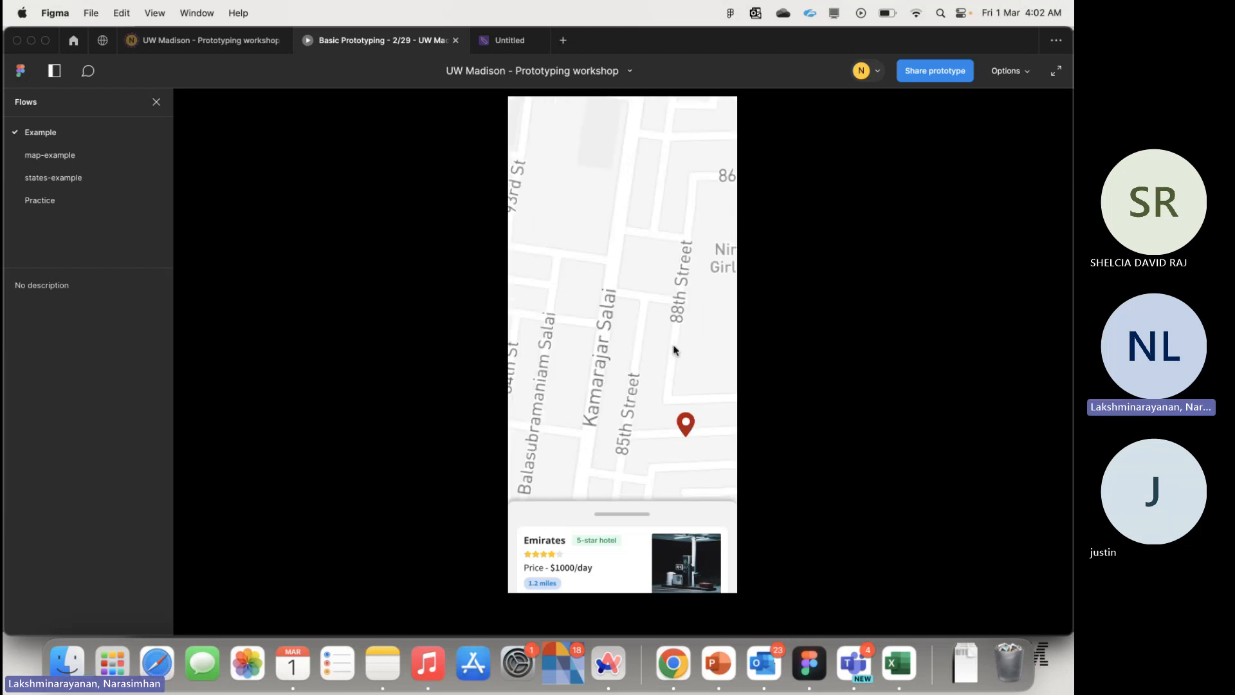
scroll(672, 345, "down", 3)
scroll(673, 344, "right", 3)
left_click_drag(637, 511, 628, 234)
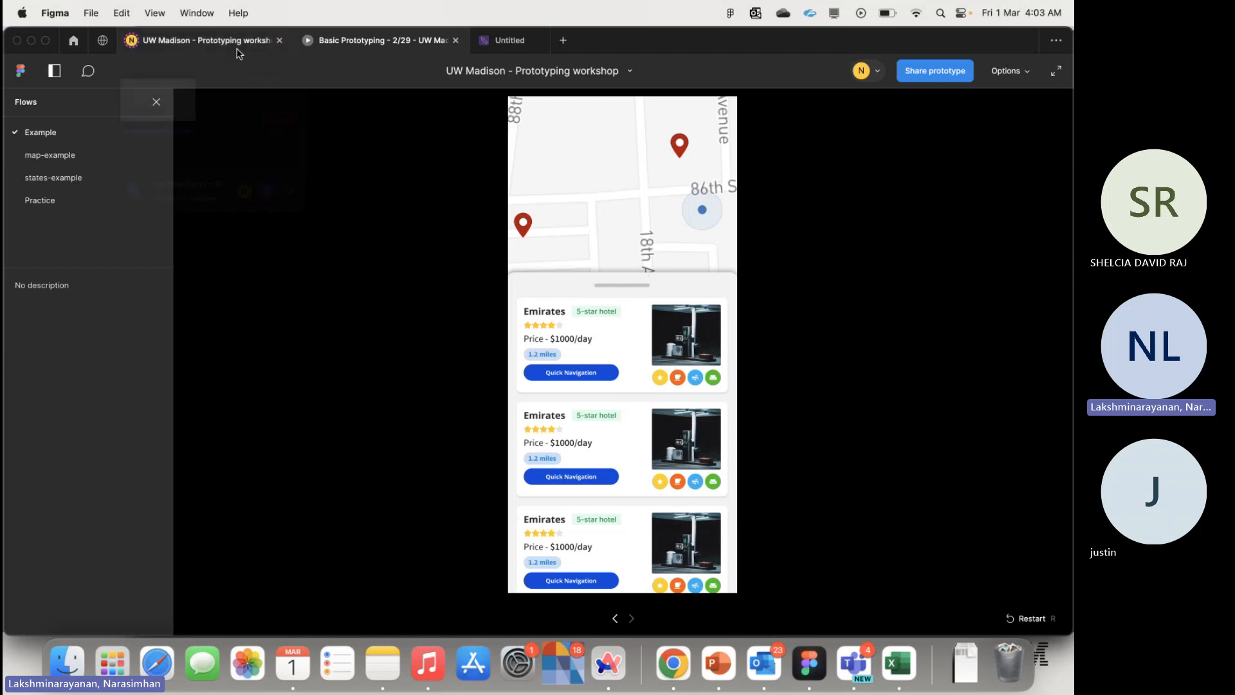
left_click_drag(625, 288, 582, 207)
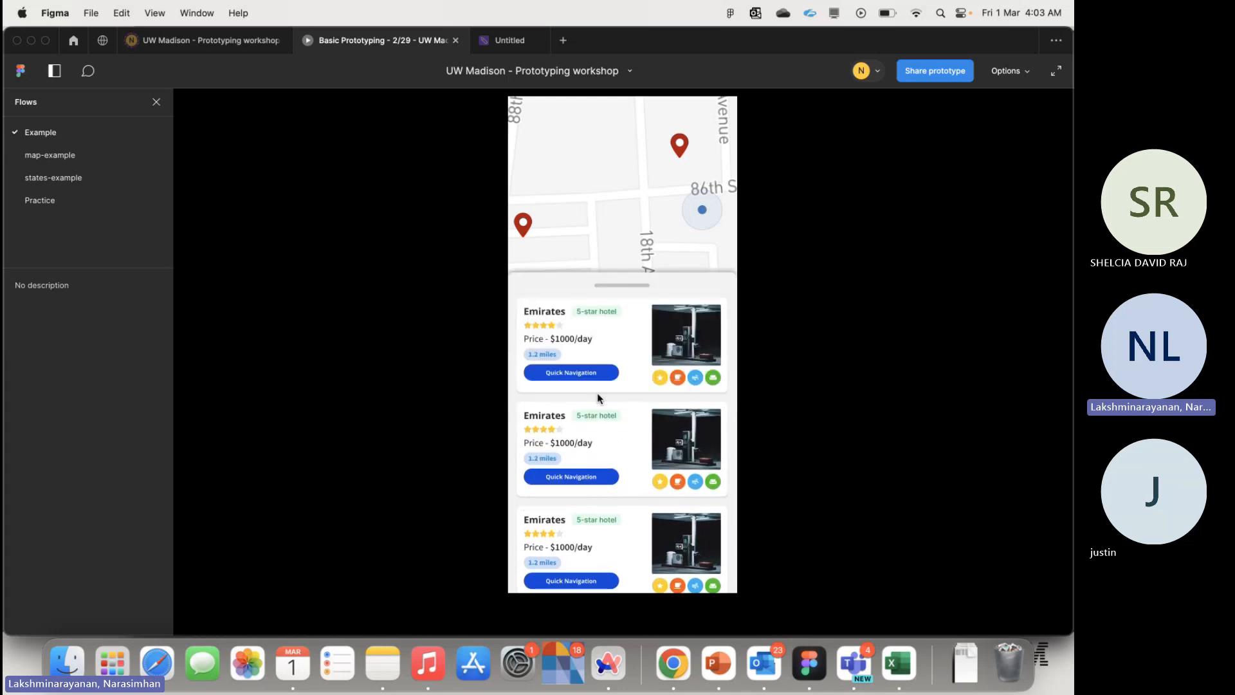
- Scroll through the expanded hotel list, collapse the sheet to its low position, and test scrolling and pulling it up again
scroll(597, 393, "down", 3)
scroll(608, 348, "up", 3)
left_click_drag(630, 284, 566, 546)
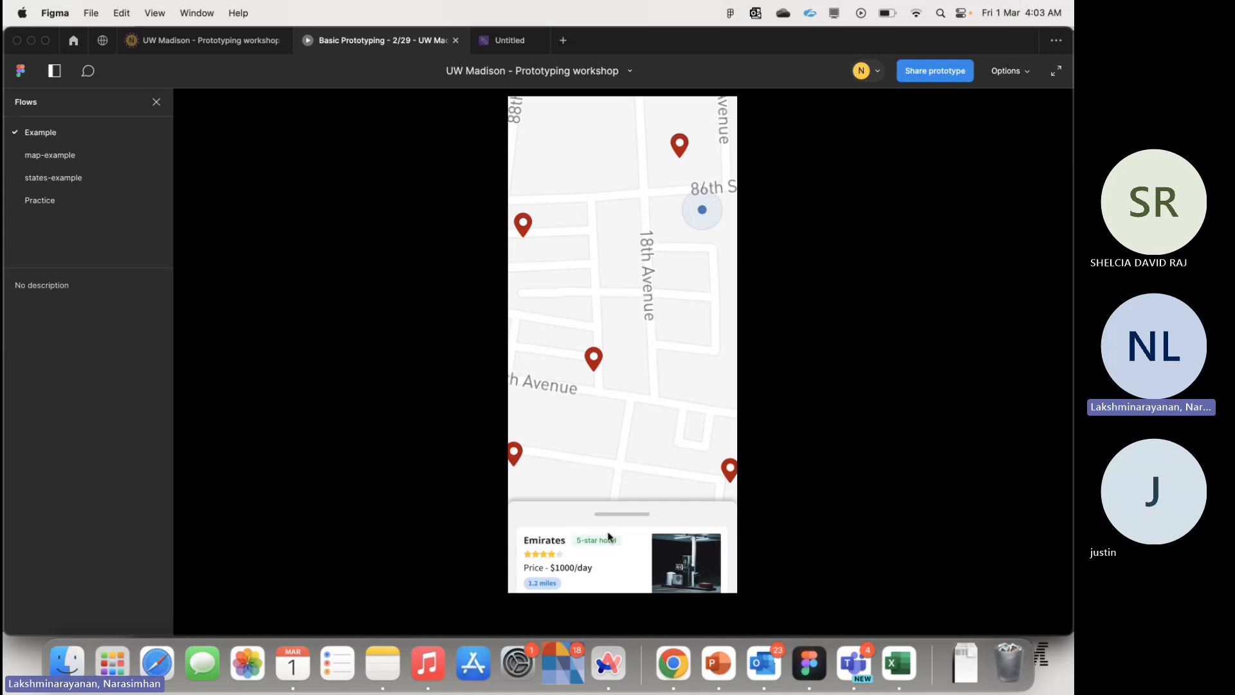
scroll(621, 524, "down", 2)
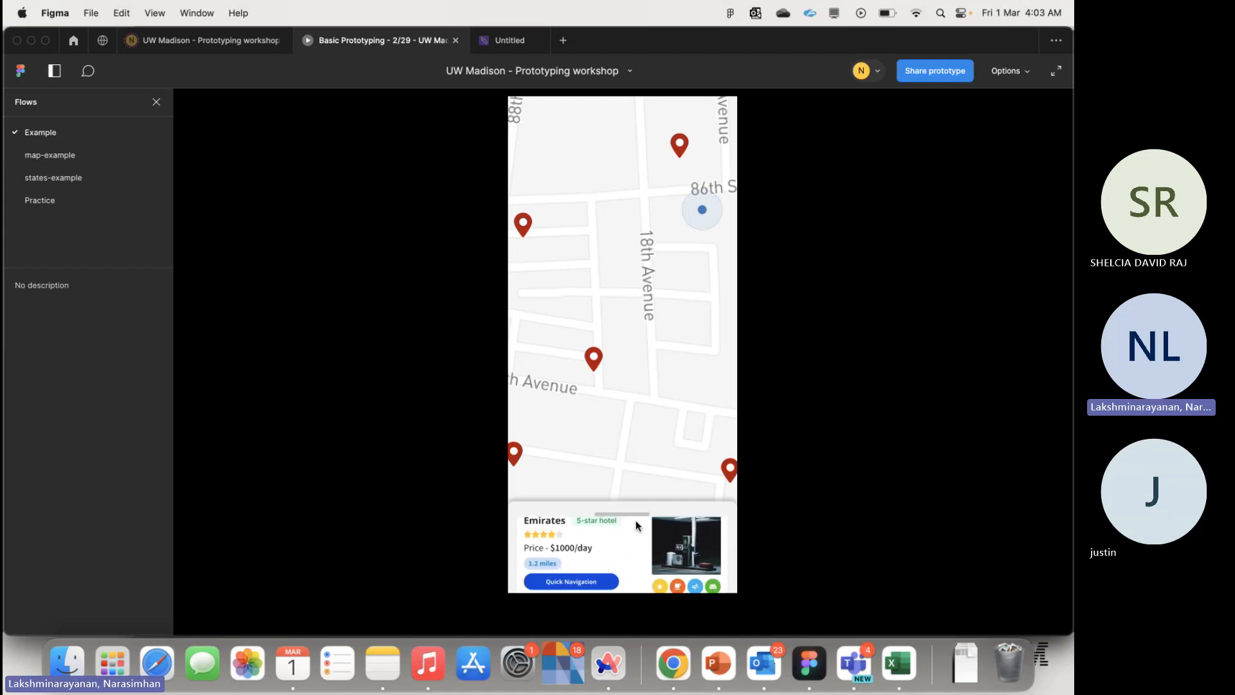
left_click_drag(639, 513, 635, 397)
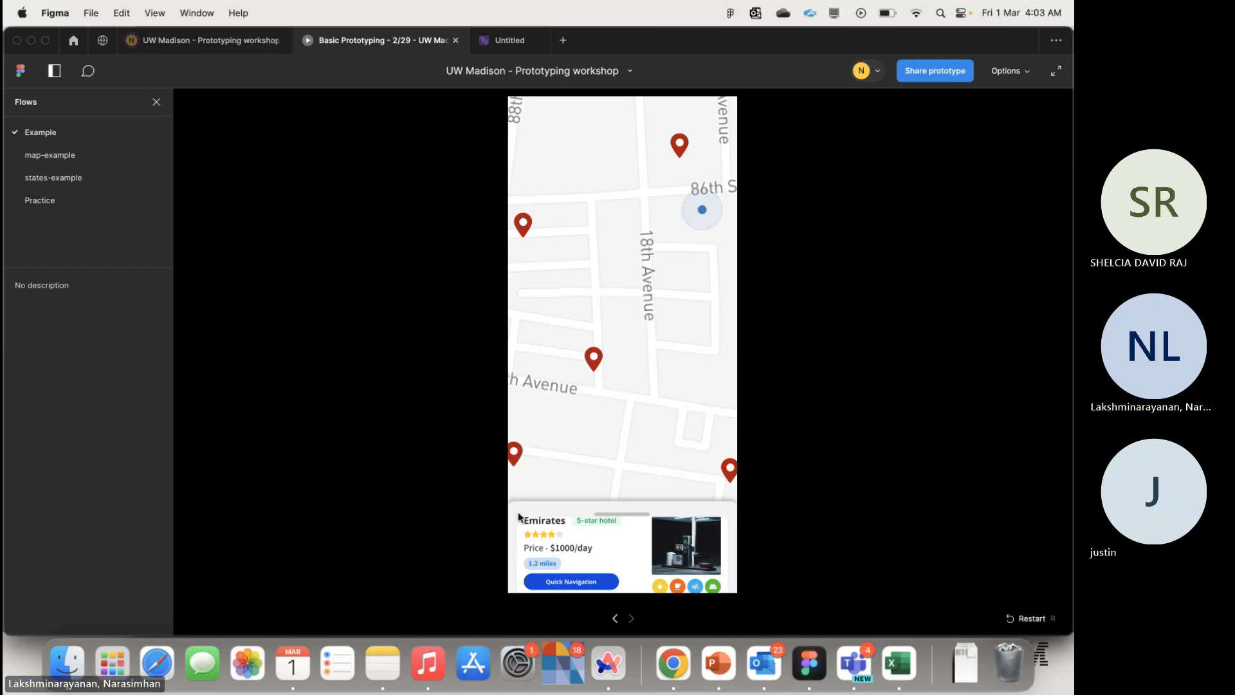
- Start the states-example flow and swipe the promotional banner carousel forward and back to the SIP banner
left_click(112, 181)
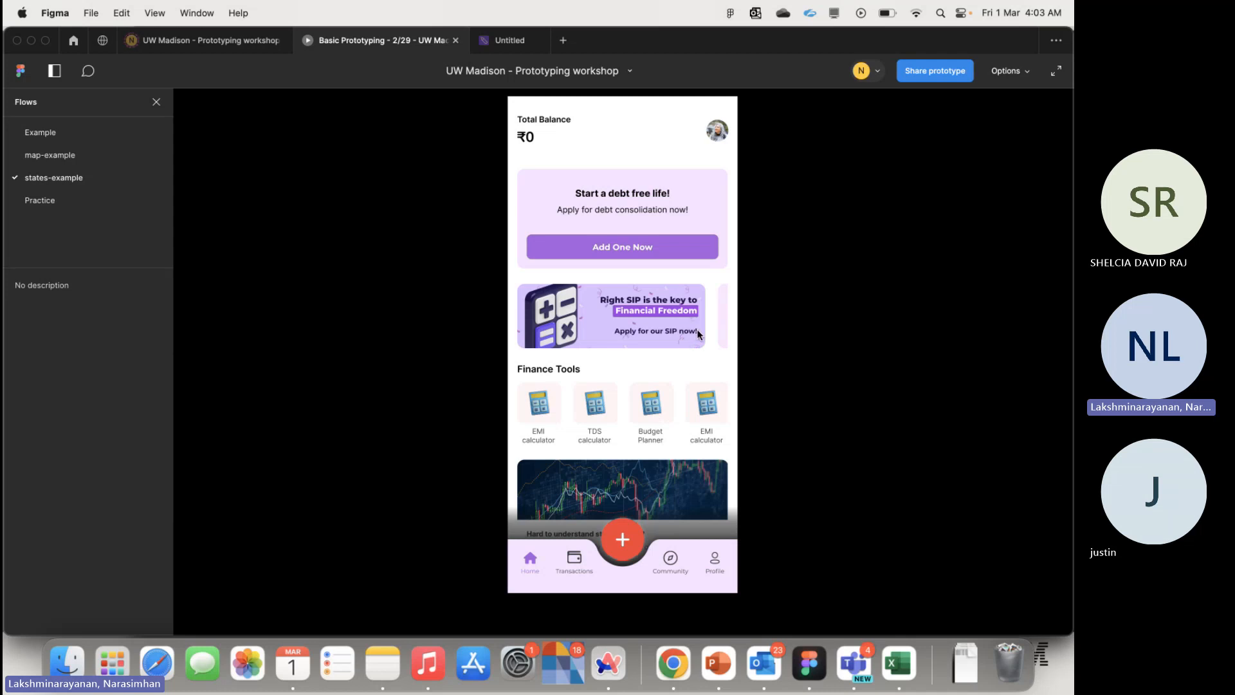
left_click_drag(696, 324, 540, 312)
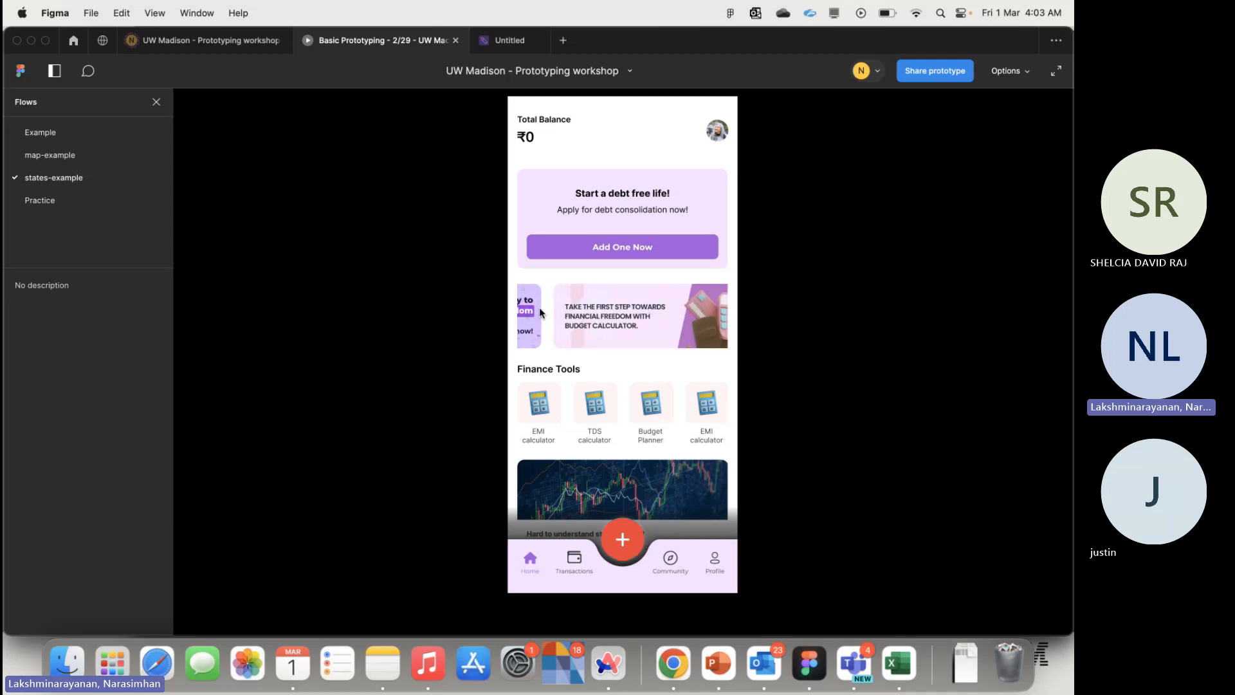
left_click_drag(644, 308, 504, 312)
left_click_drag(584, 320, 749, 309)
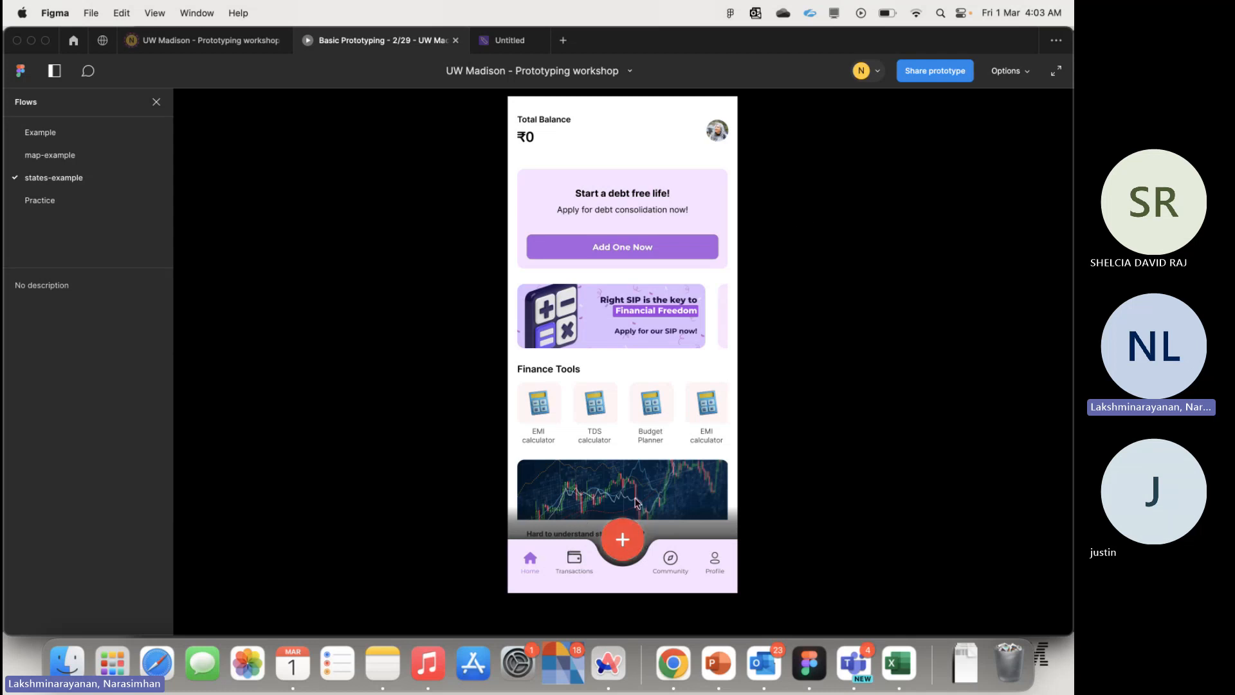
- Toggle the red plus button repeatedly to show and hide its Income and Expense options, ending with them hidden
left_click_drag(630, 549, 627, 539)
left_click(627, 538)
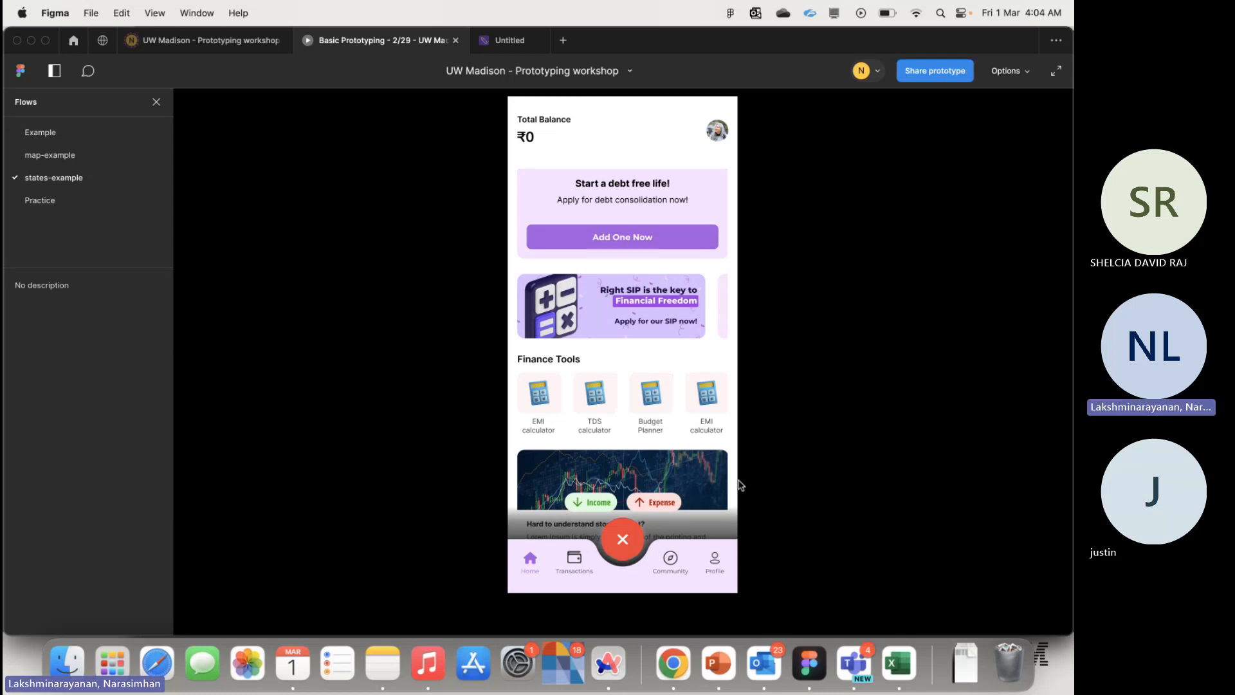
left_click(630, 539)
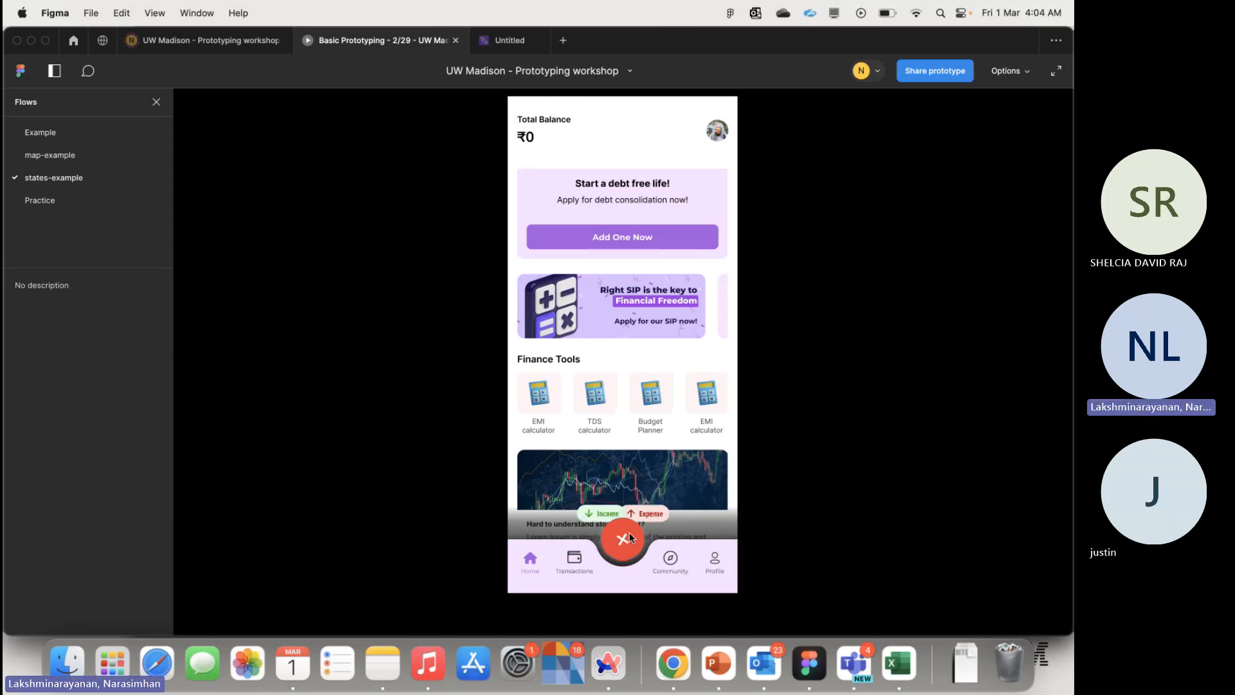
left_click(630, 539)
left_click(631, 539)
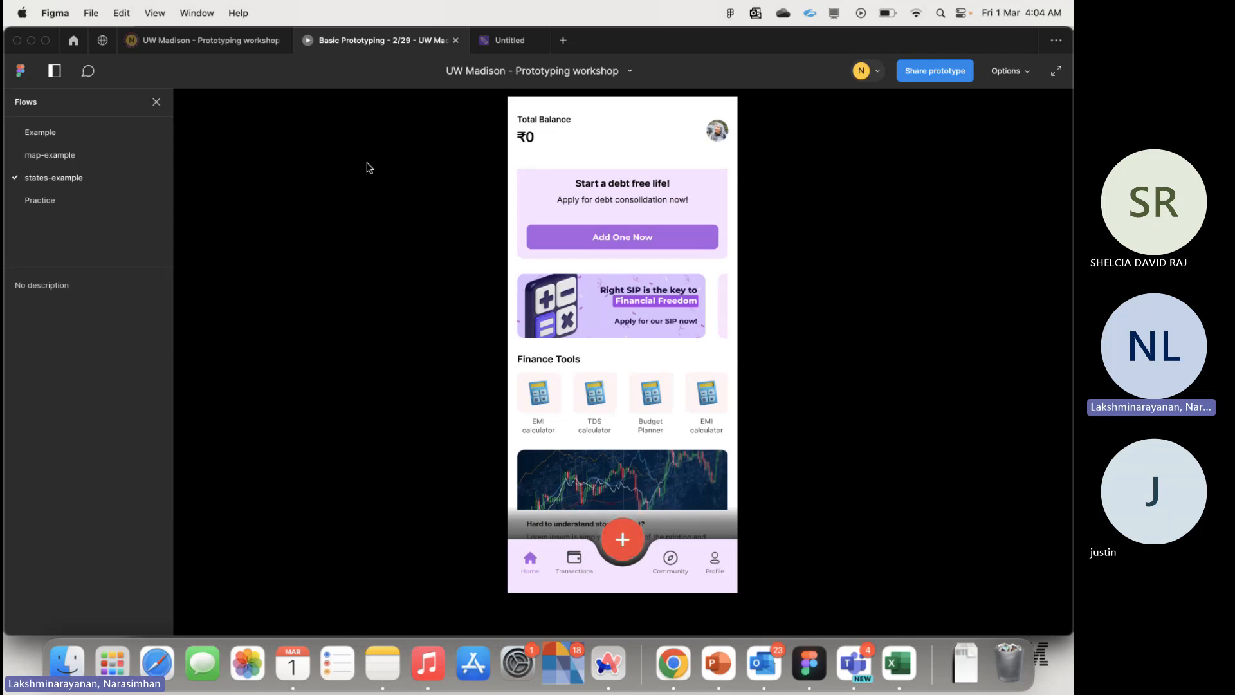
- Return to the design canvas and examine the button states of Component 2 within the Components section
left_click(206, 40)
scroll(424, 309, "down", 5)
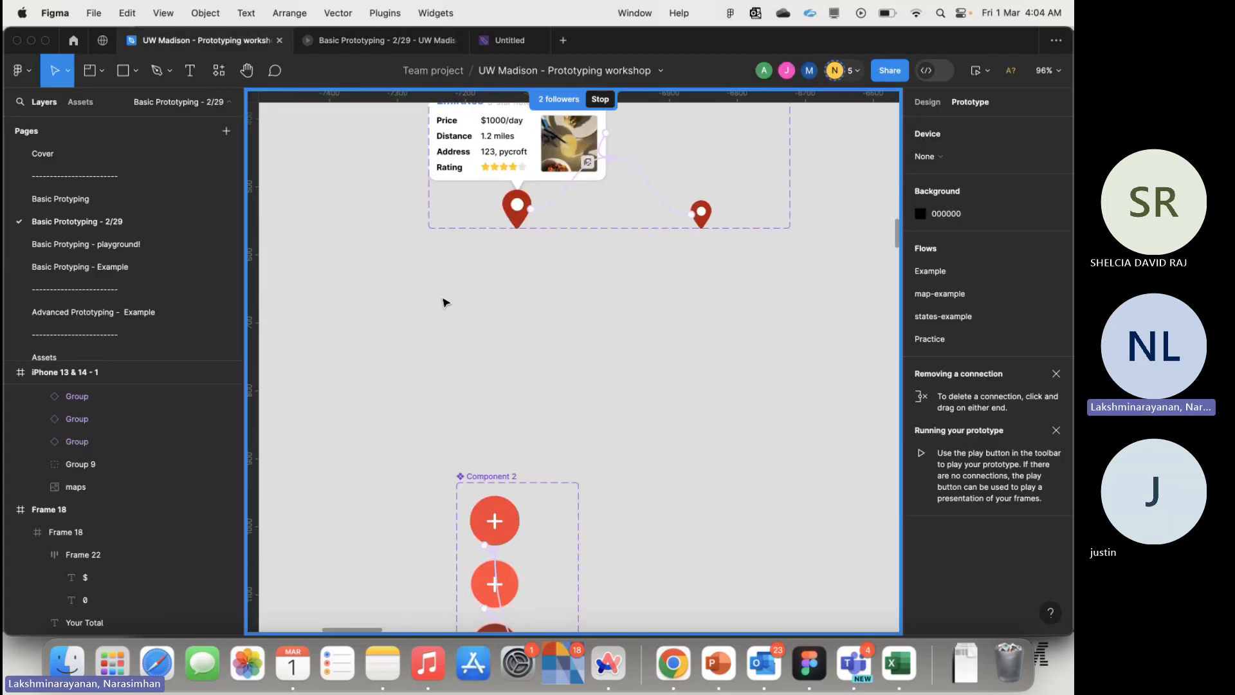
scroll(425, 347, "down", 6)
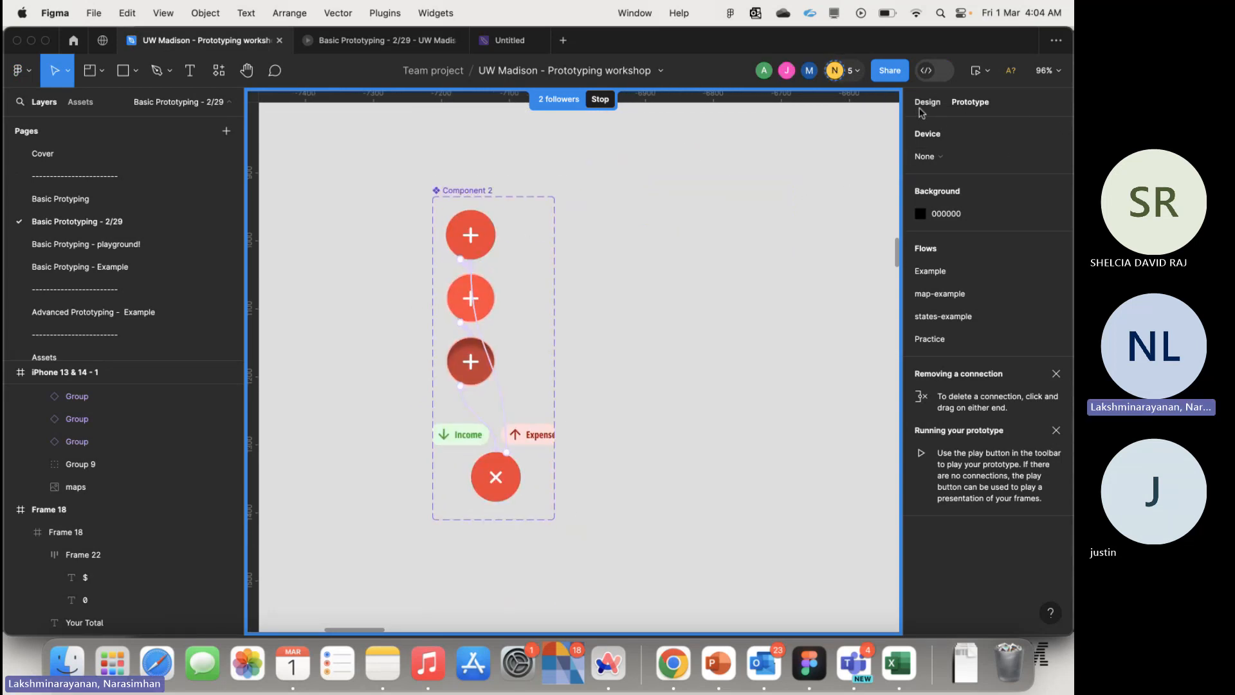
scroll(652, 361, "down", 10)
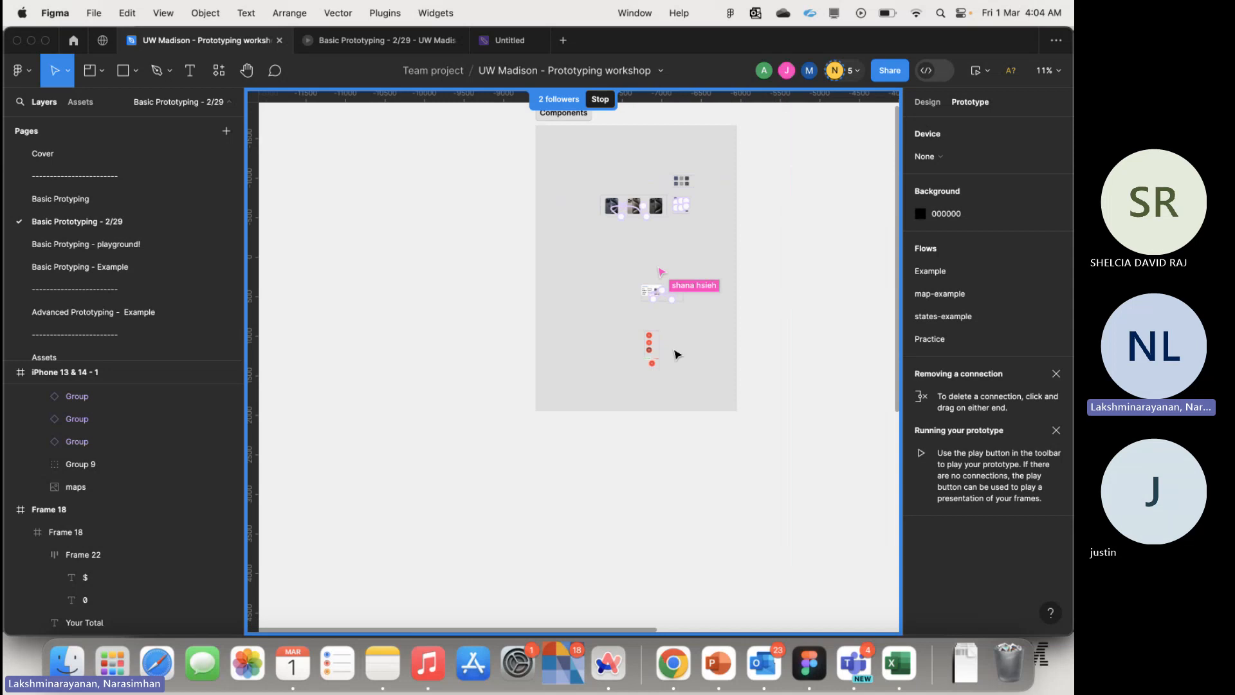
- Move from the Components section to the item-counter flowchart beside Frame 18 and examine its Press (-) and Press (+) branches
scroll(677, 355, "up", 5)
scroll(677, 354, "right", 4)
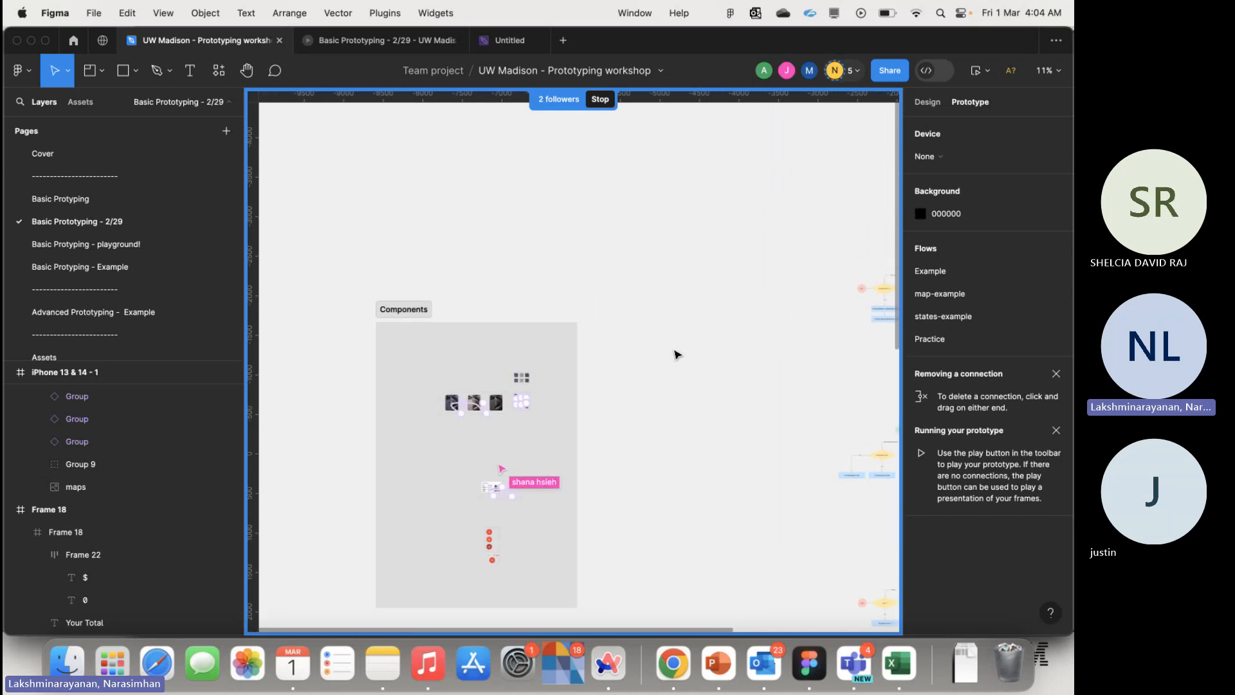
scroll(676, 354, "right", 5)
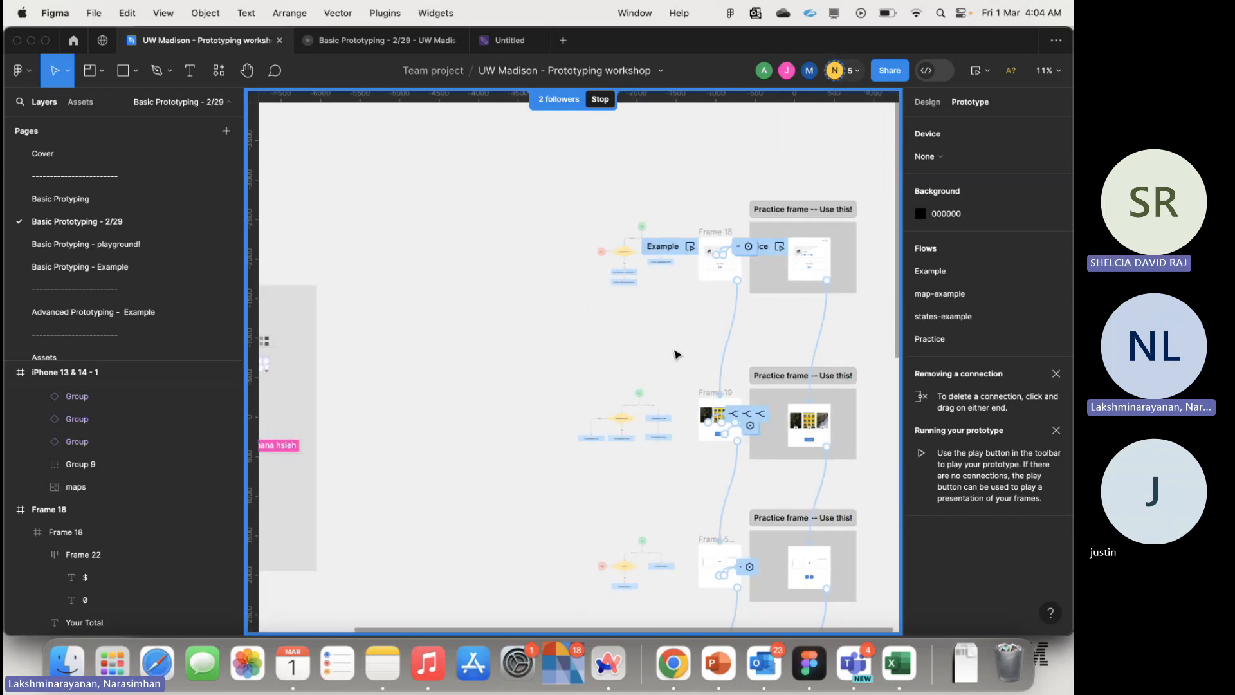
scroll(532, 330, "up", 5)
scroll(532, 330, "up", 4)
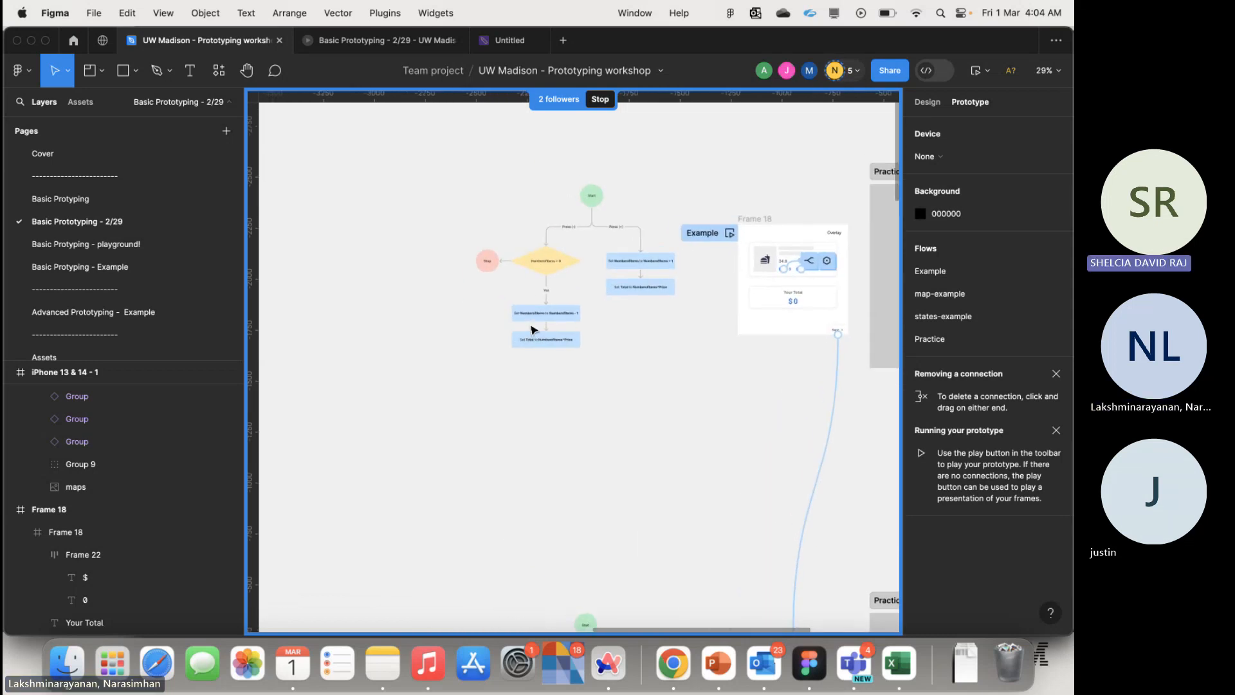
scroll(534, 329, "up", 2)
scroll(535, 329, "right", 2)
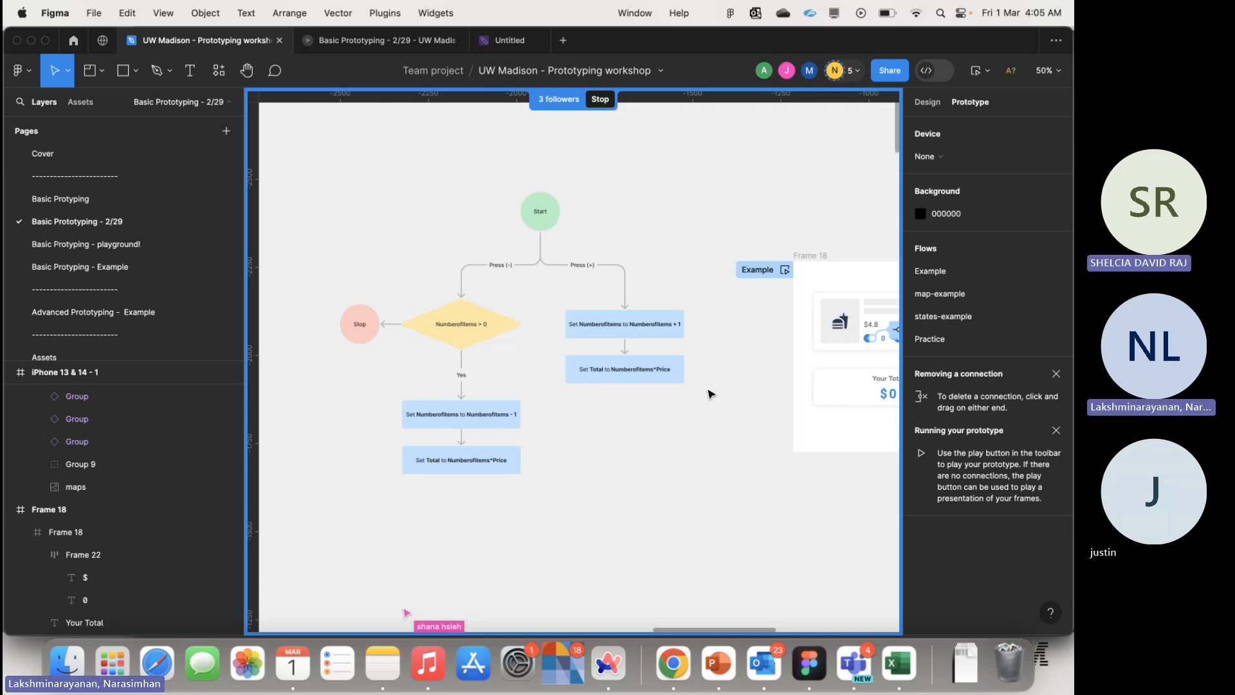
scroll(710, 394, "left", 3)
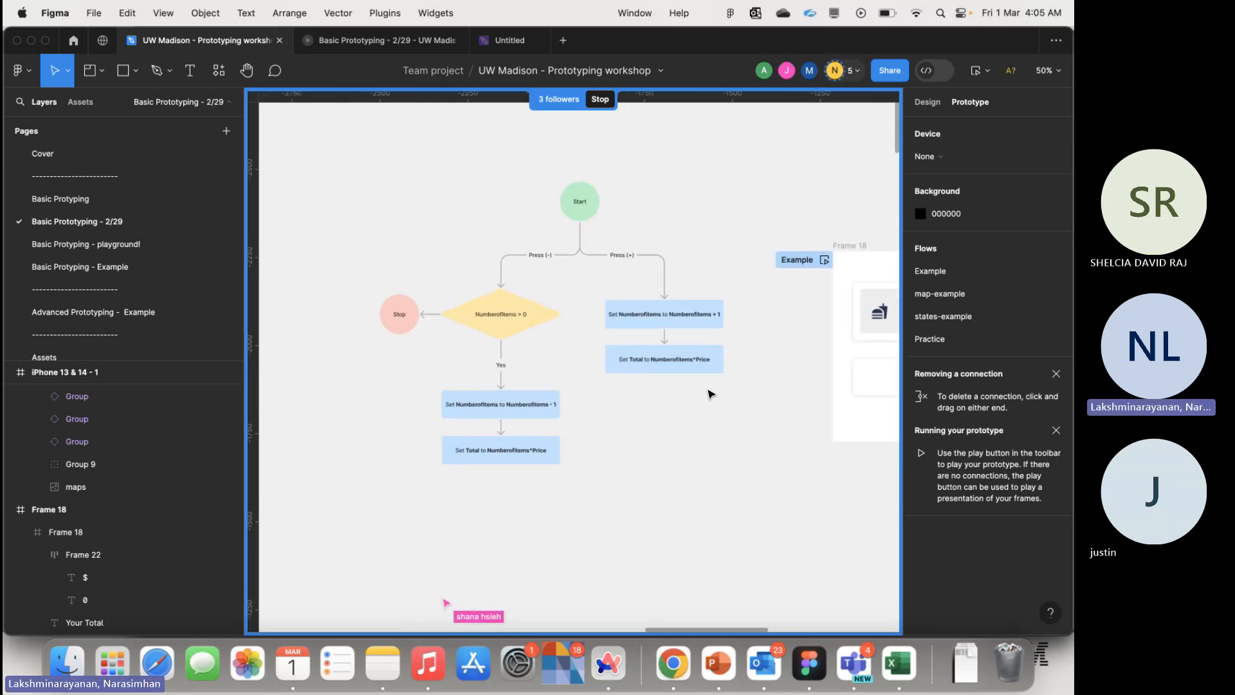
scroll(709, 394, "up", 2)
scroll(710, 394, "right", 2)
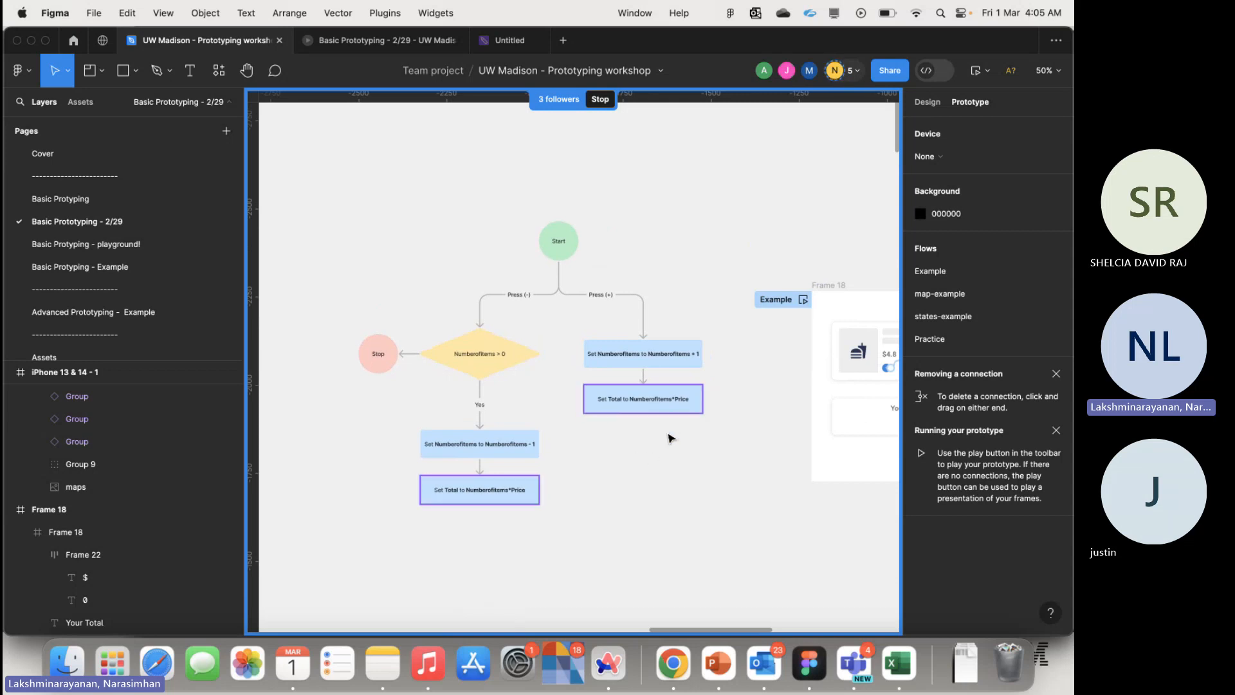
- Examine the food item card, its minus and plus buttons, and the Your Total card in Frame 18
scroll(671, 439, "right", 6)
scroll(671, 438, "up", 1)
scroll(712, 452, "right", 2)
scroll(712, 452, "down", 1)
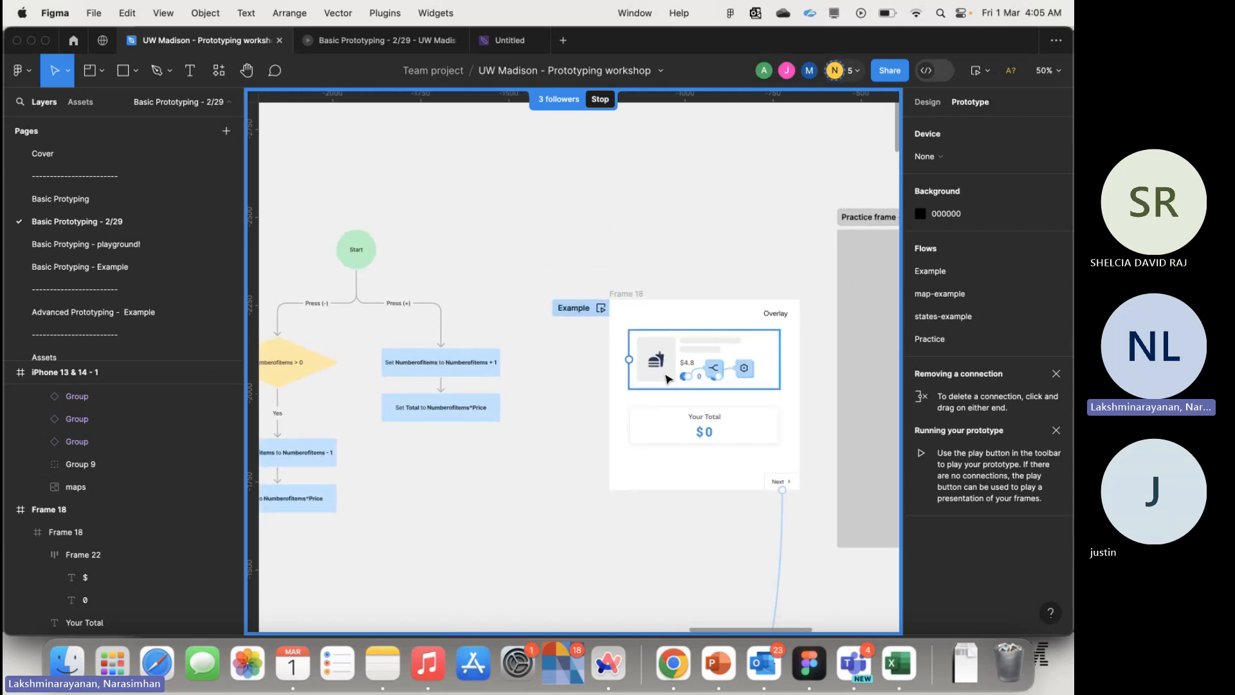
scroll(684, 390, "up", 5)
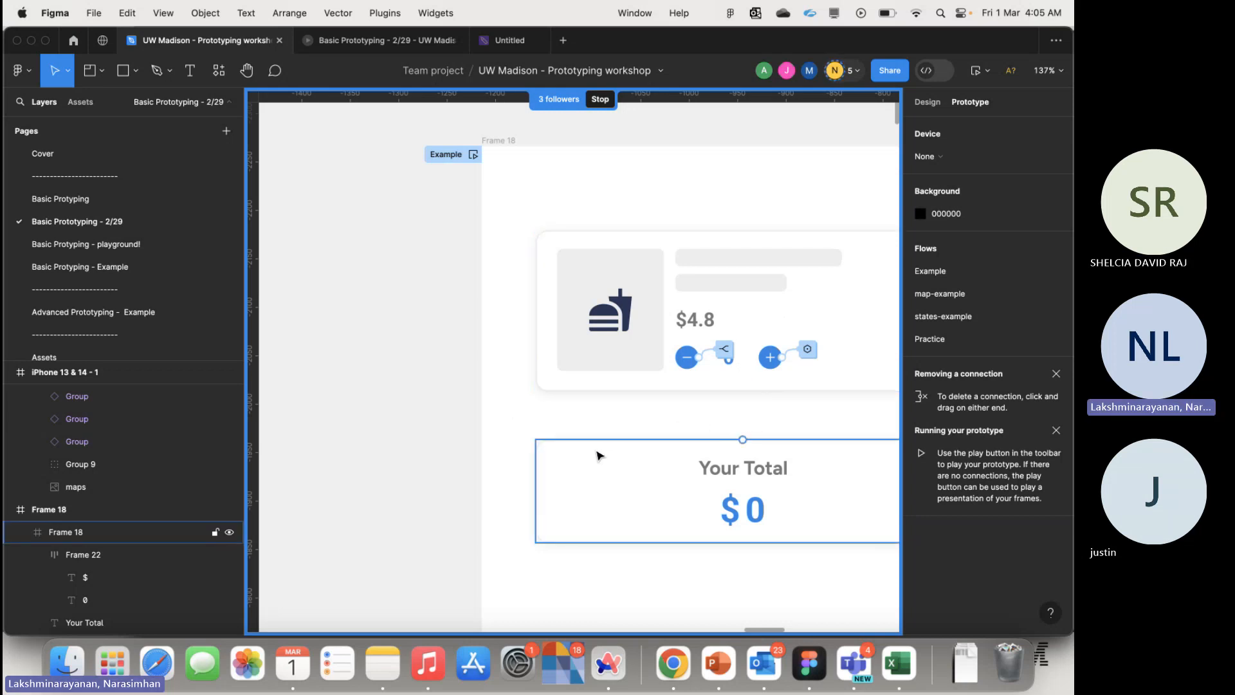
- Return to the flowchart and examine the Numberofitems > 0 condition with its Yes and Stop paths
scroll(759, 395, "down", 10)
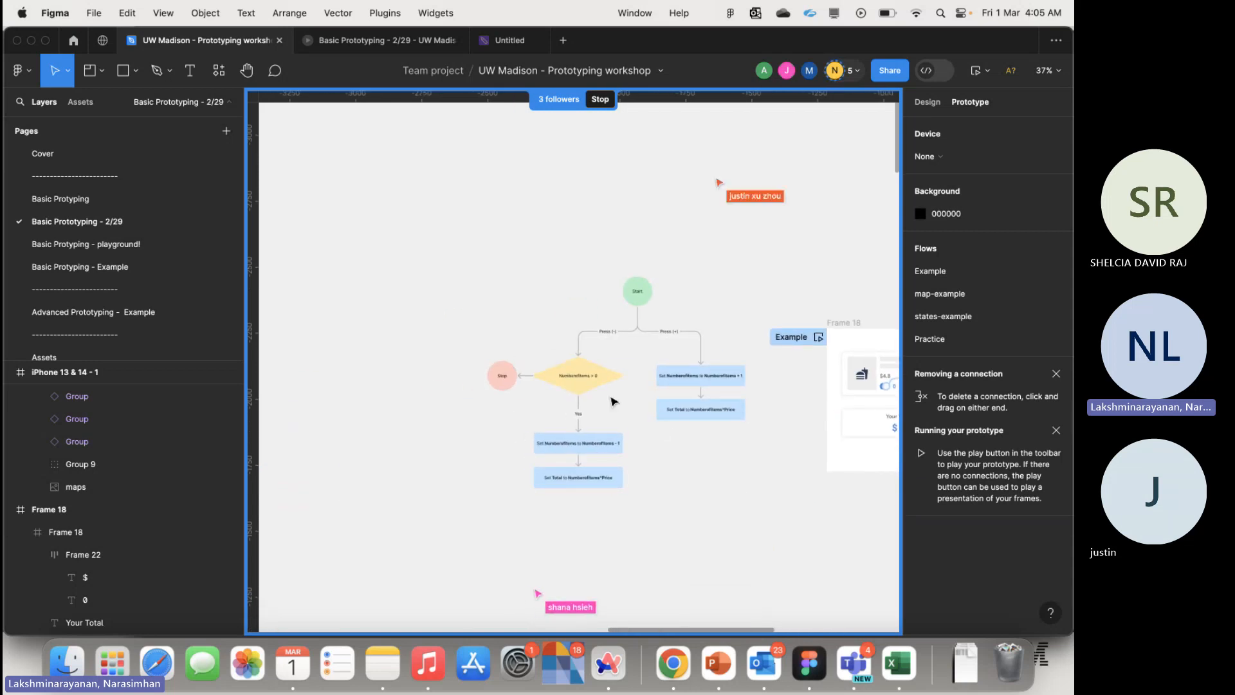
scroll(598, 455, "up", 5)
scroll(551, 399, "down", 3)
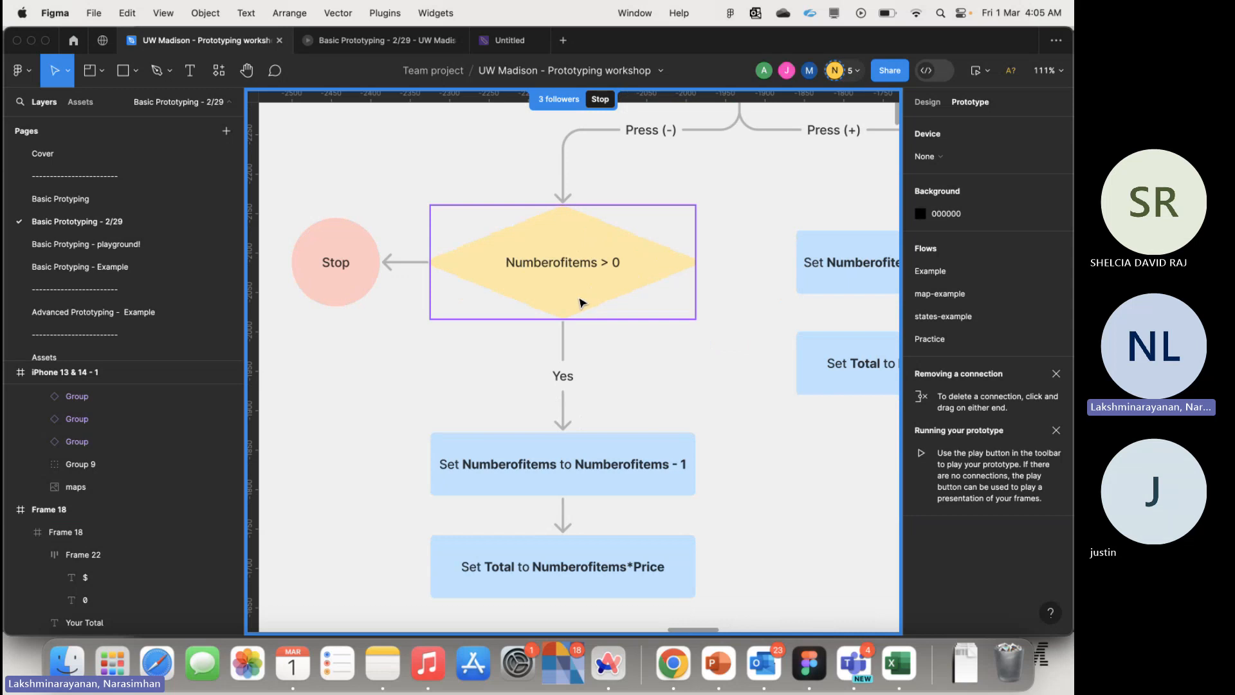
scroll(582, 302, "right", 3)
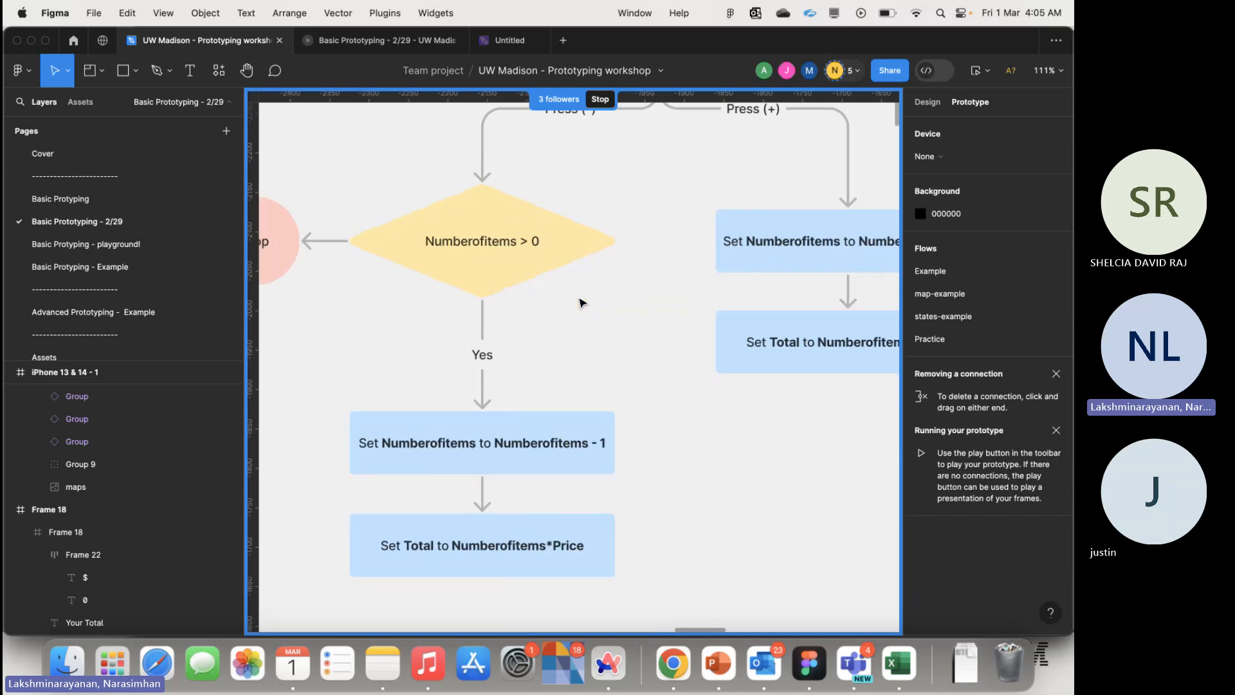
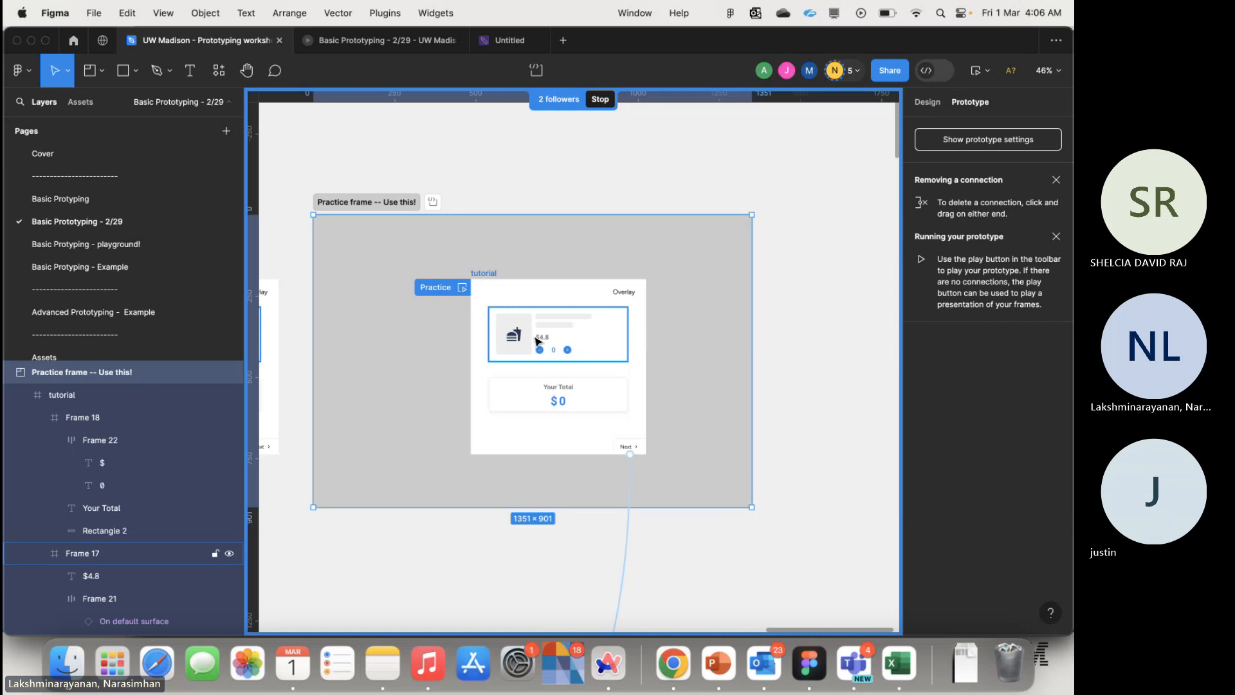
- Inspect the minus button in the tutorial practice frame for interactions, then clear the selection
scroll(535, 341, "up", 10)
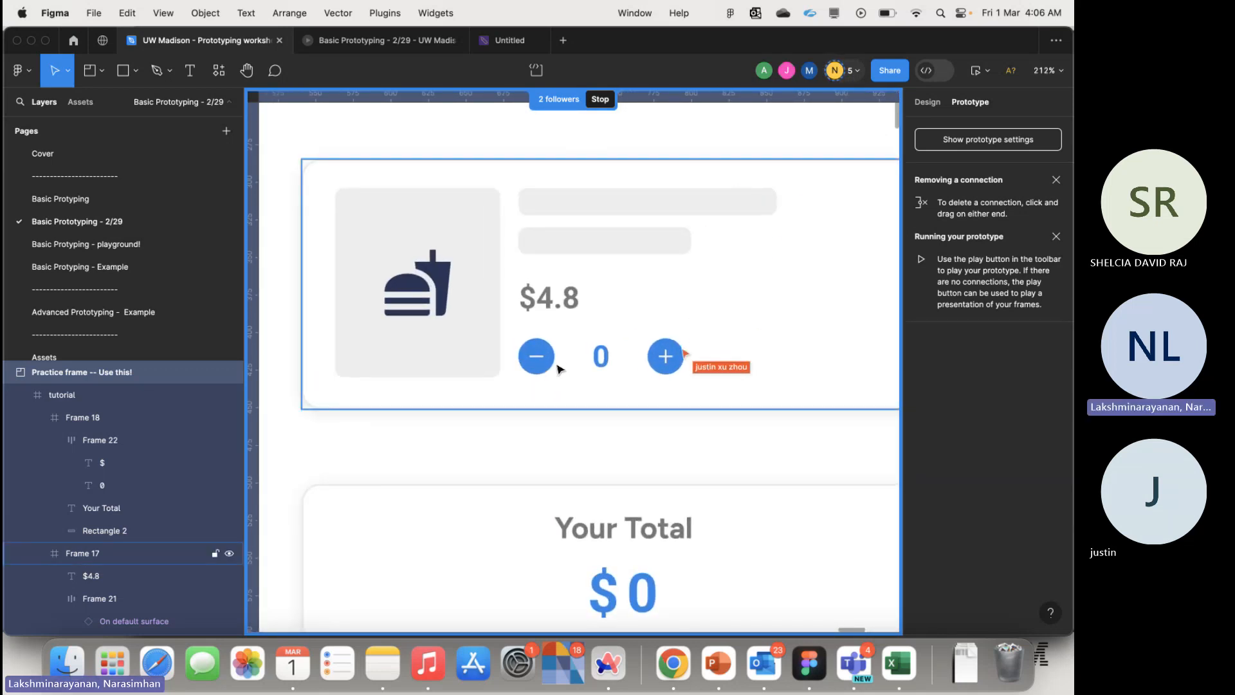
left_click(533, 363)
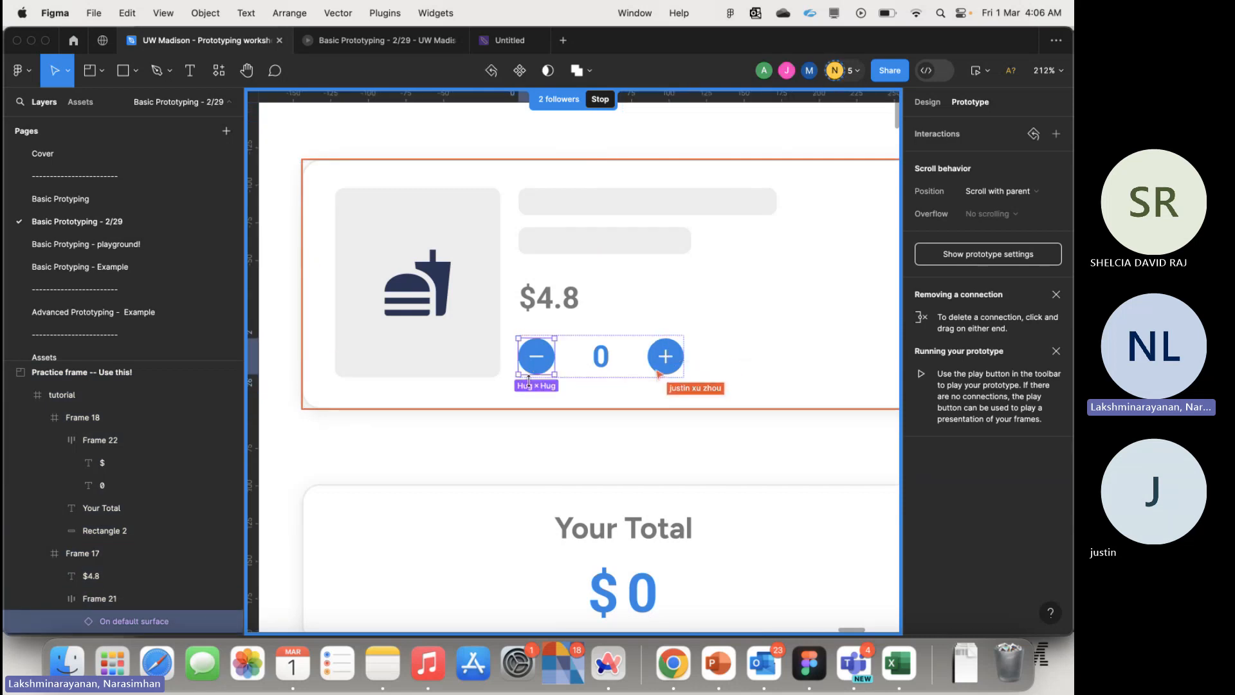
scroll(699, 359, "down", 5)
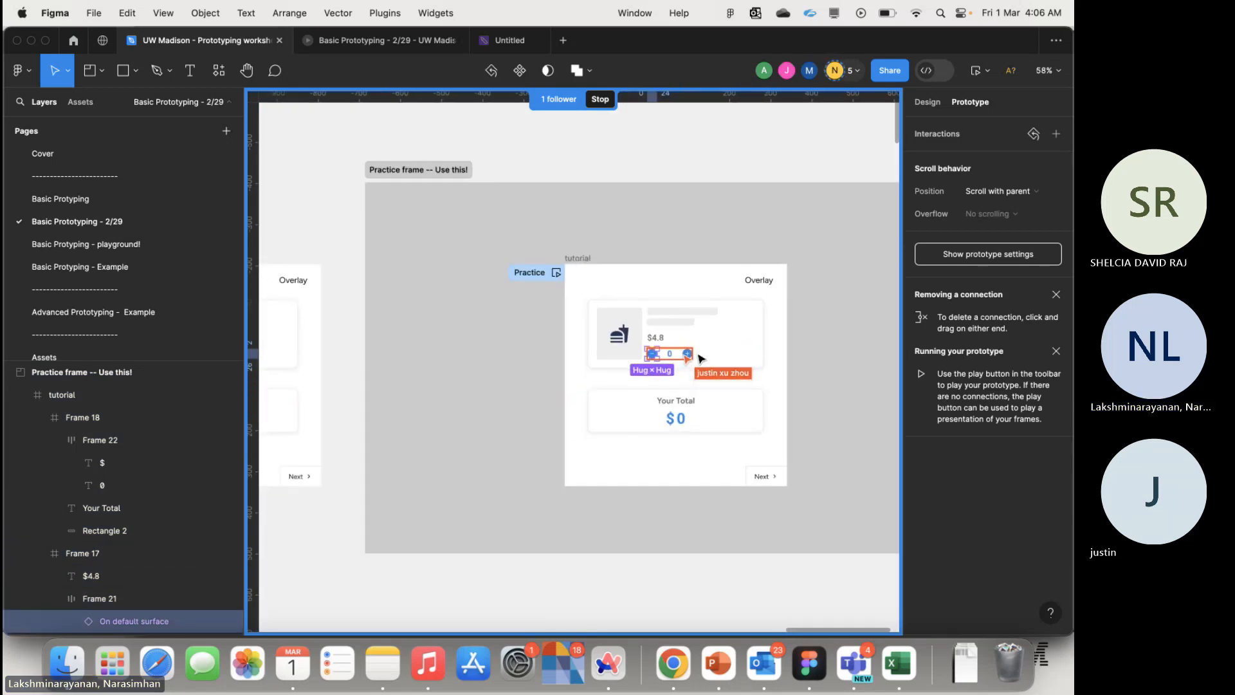
left_click(653, 148)
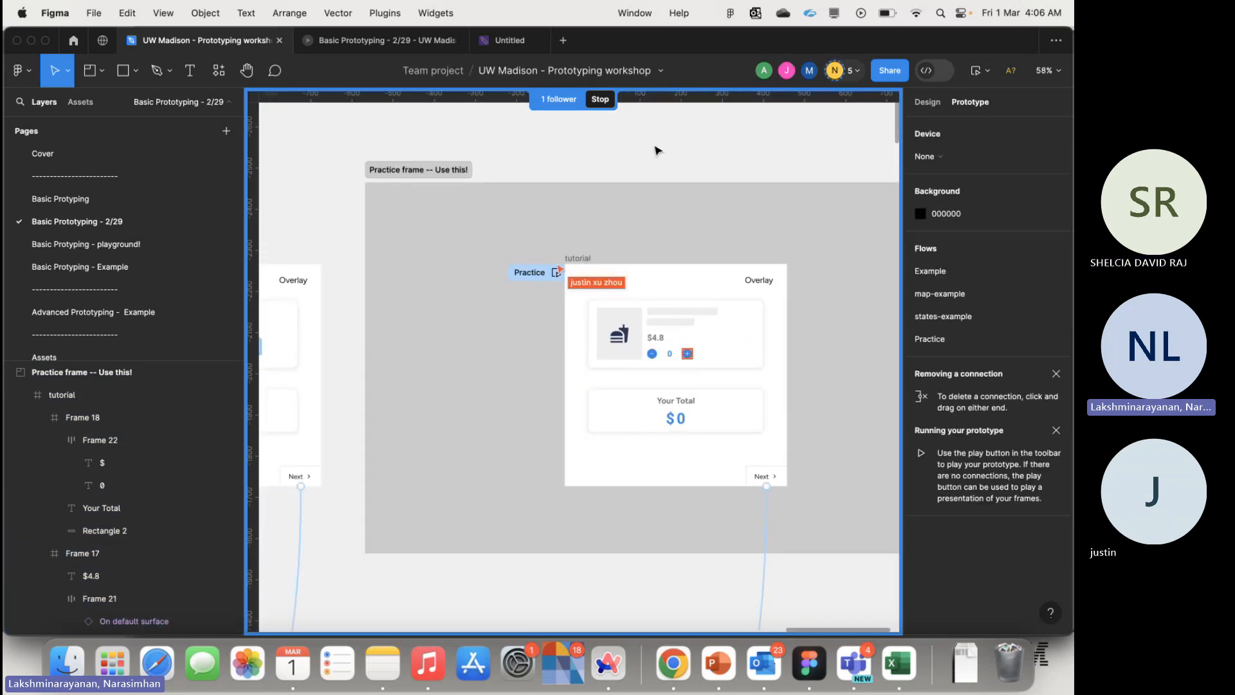
- Open the page's local variables, review the general, Layers and Items-cart-addition groups, and close them
left_click(930, 103)
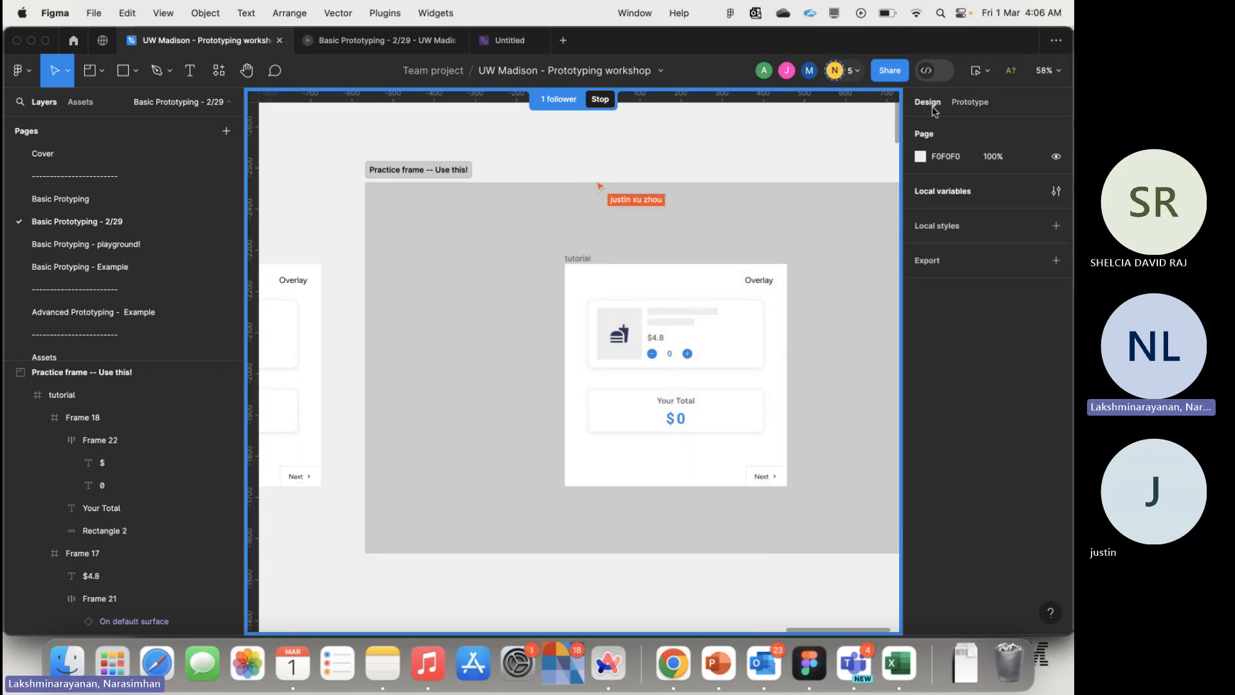
left_click(1056, 192)
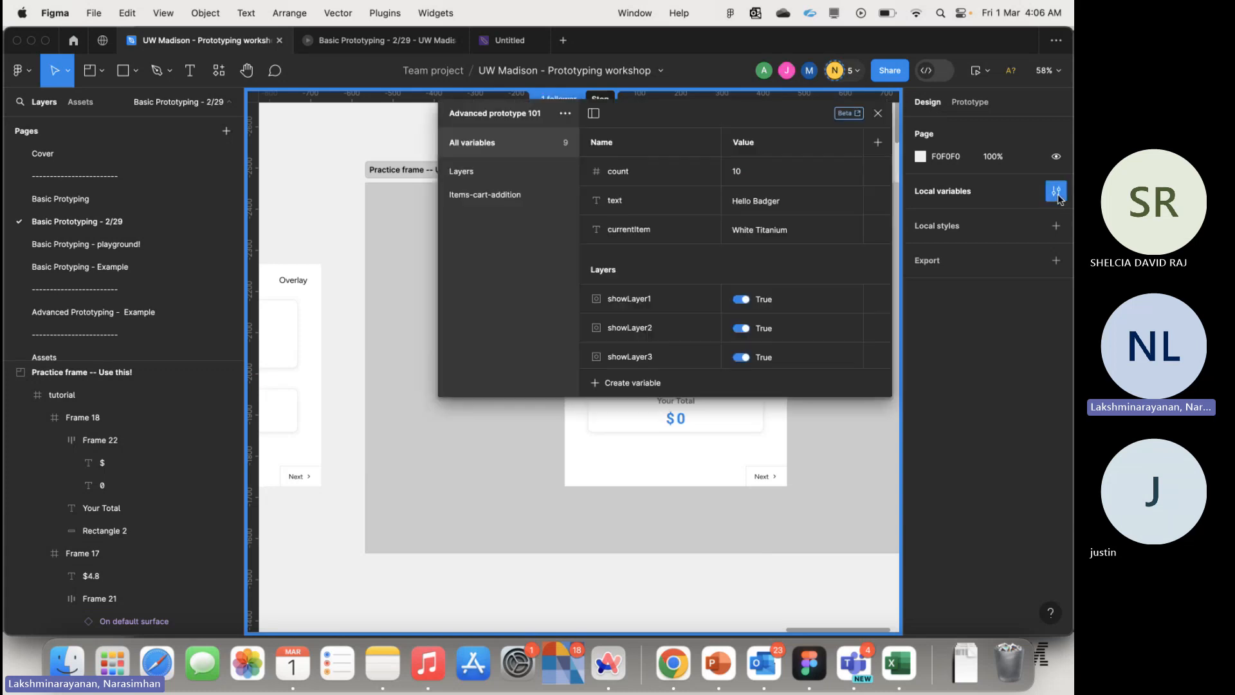
scroll(692, 247, "down", 5)
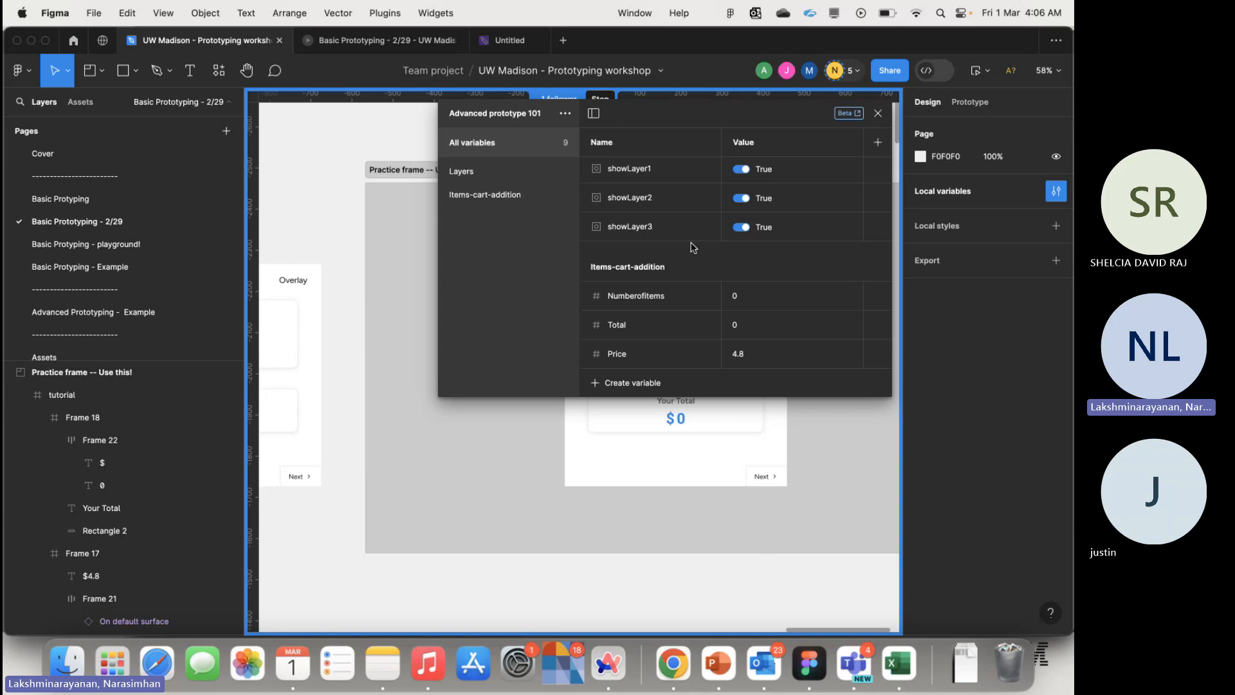
scroll(692, 247, "up", 4)
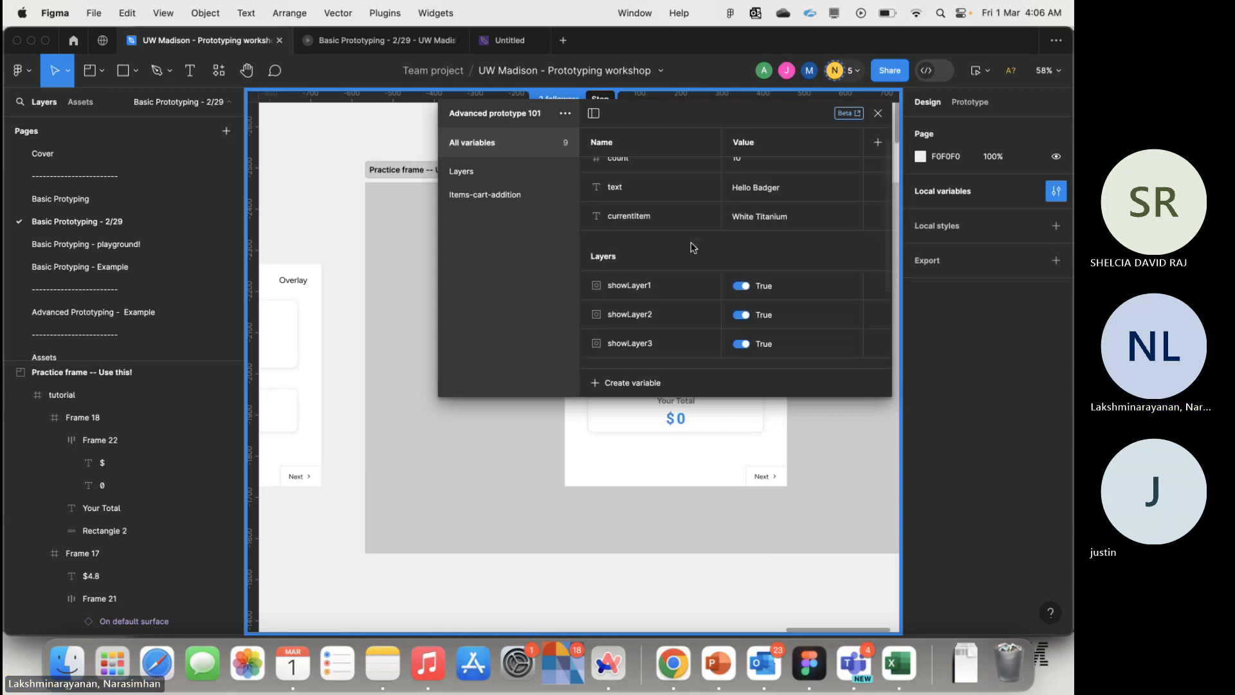
scroll(692, 247, "down", 4)
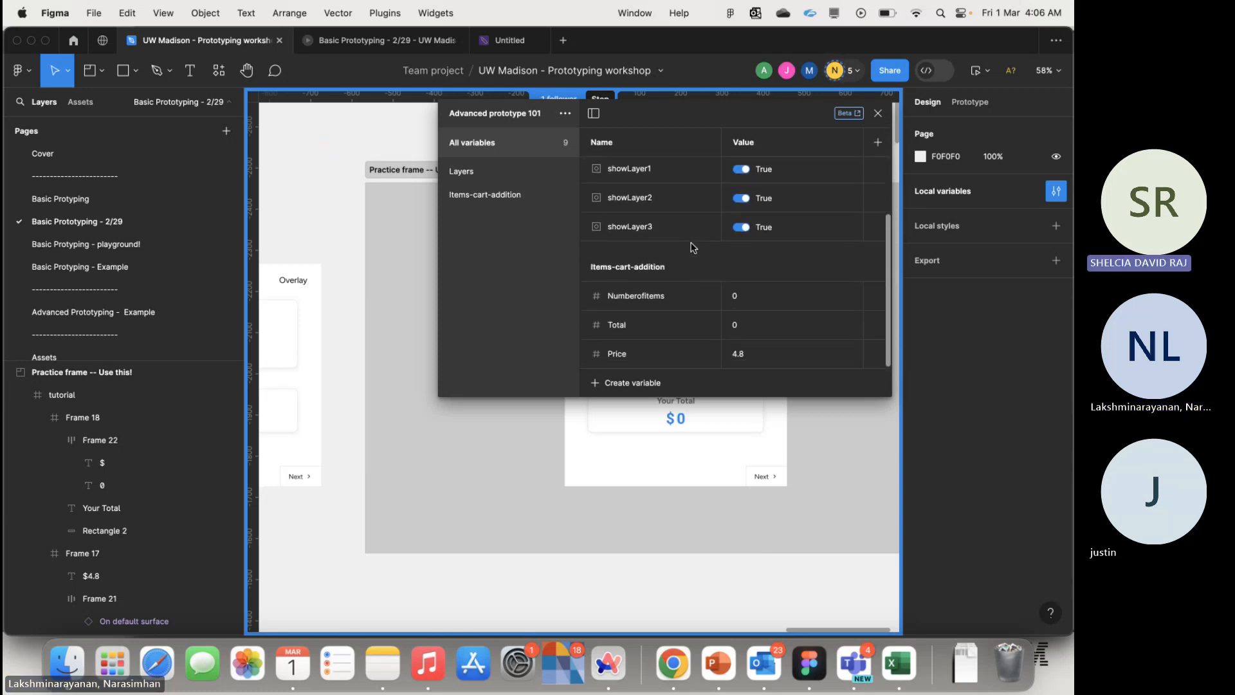
scroll(692, 247, "up", 4)
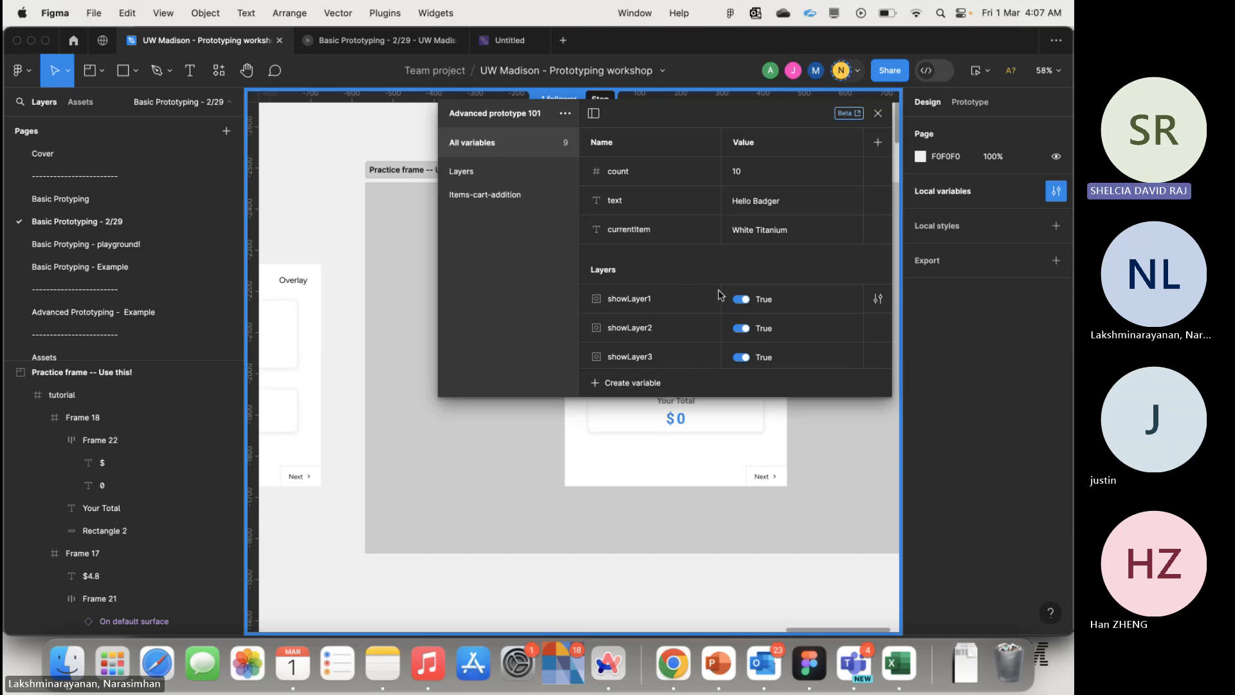
scroll(719, 295, "down", 2)
scroll(719, 295, "down", 3)
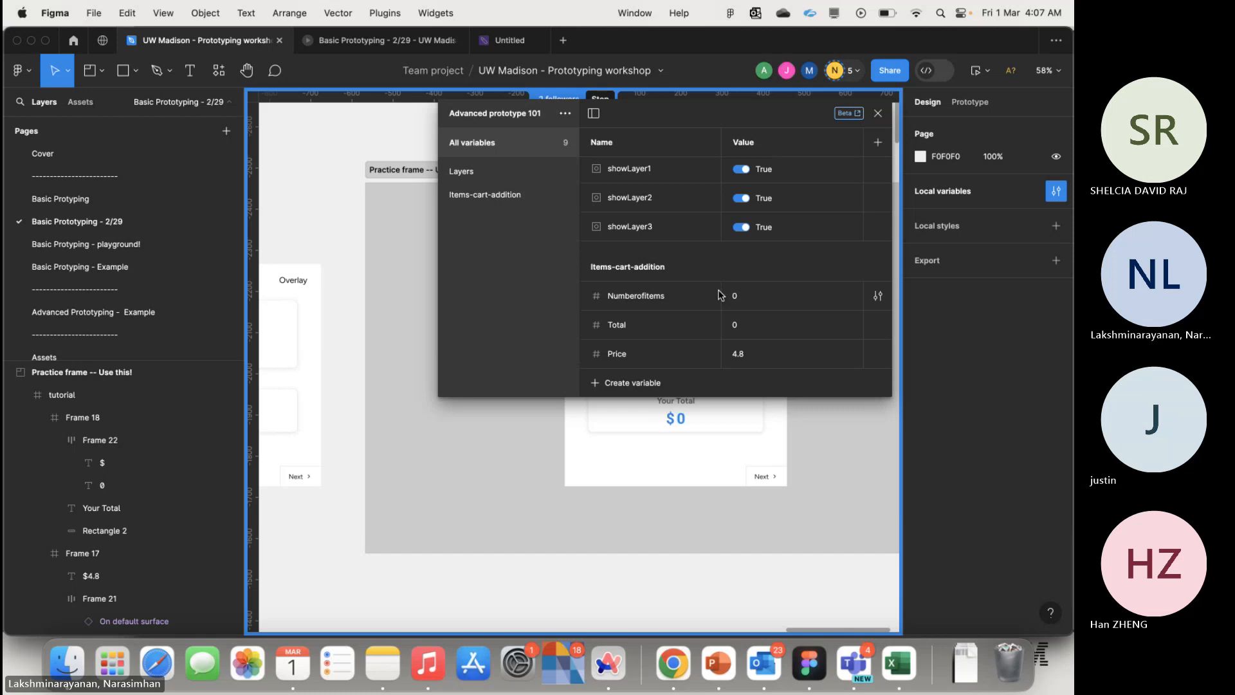
left_click(877, 113)
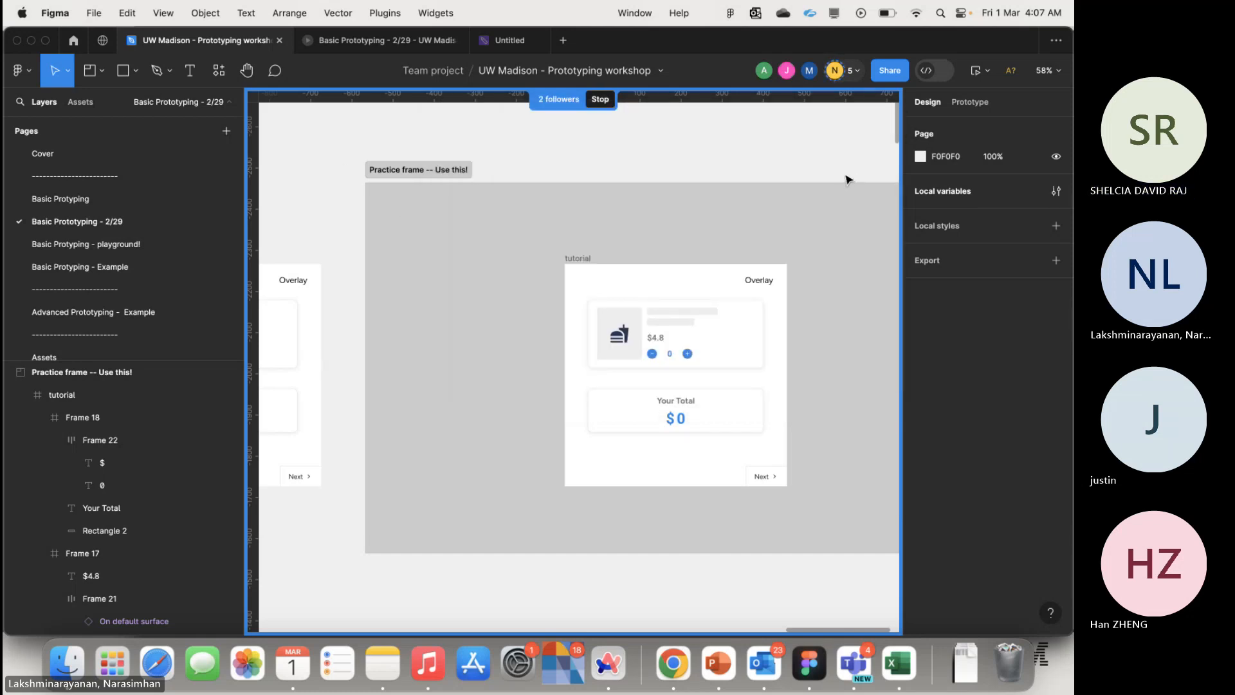
- Reopen the local variables at the Layers group and bring the three-image practice frame into view alongside it
left_click(1056, 197)
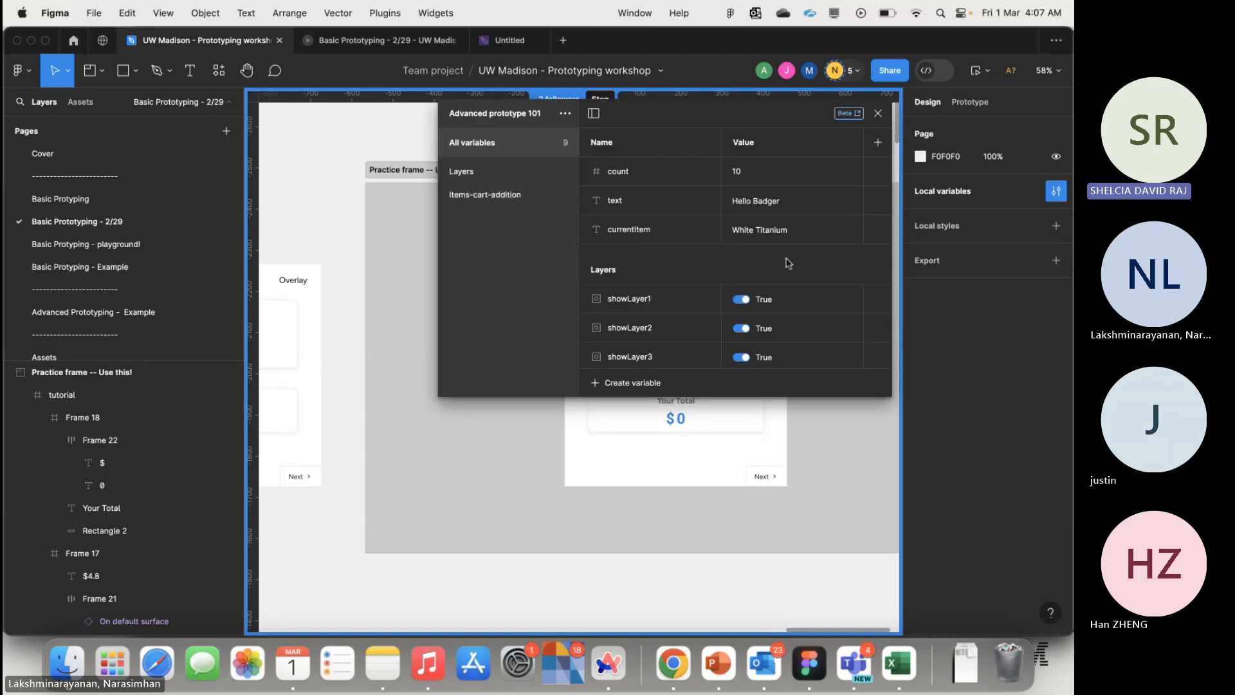
scroll(788, 263, "down", 4)
scroll(789, 262, "up", 2)
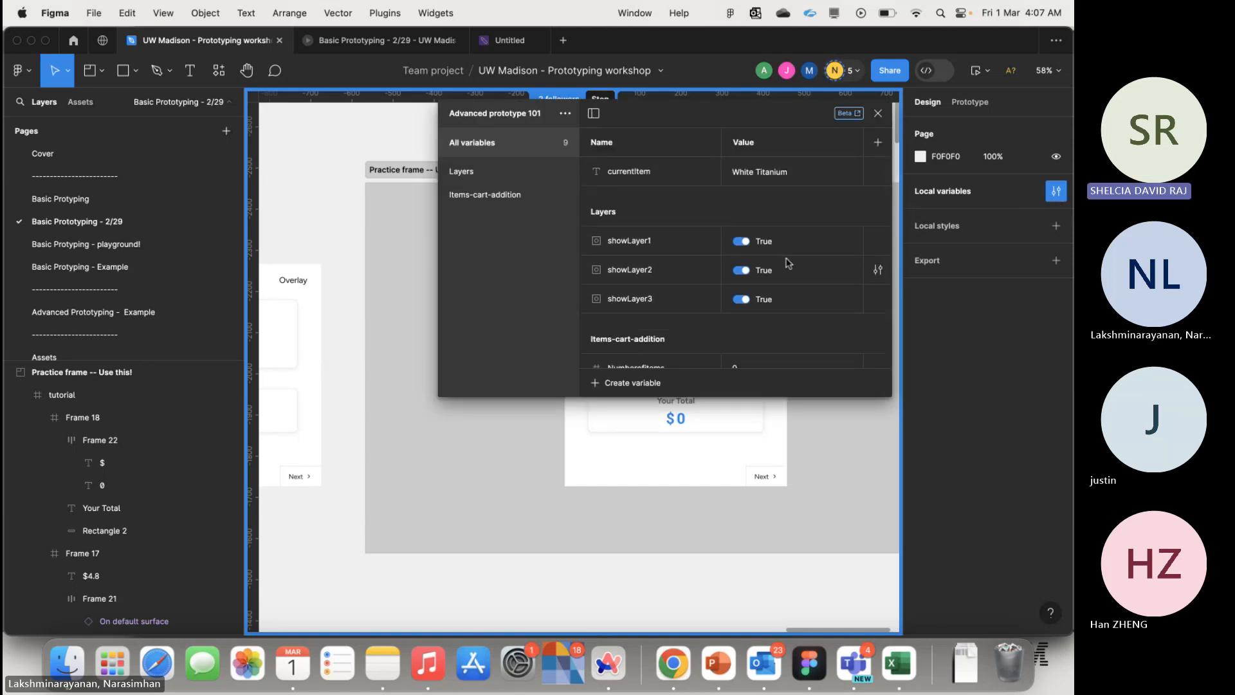
scroll(752, 490, "down", 10)
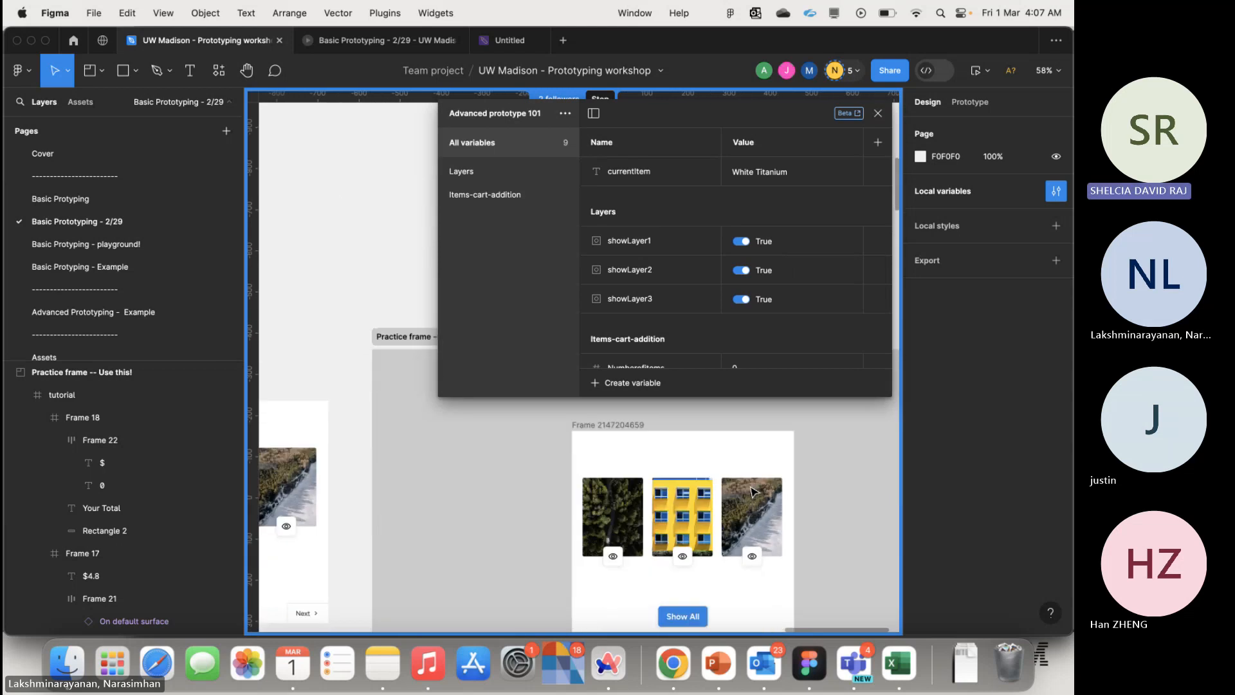
scroll(751, 491, "down", 2)
- Switch the showLayer1 variable between False and True several times, leave it at True, and close the variables
left_click(740, 243)
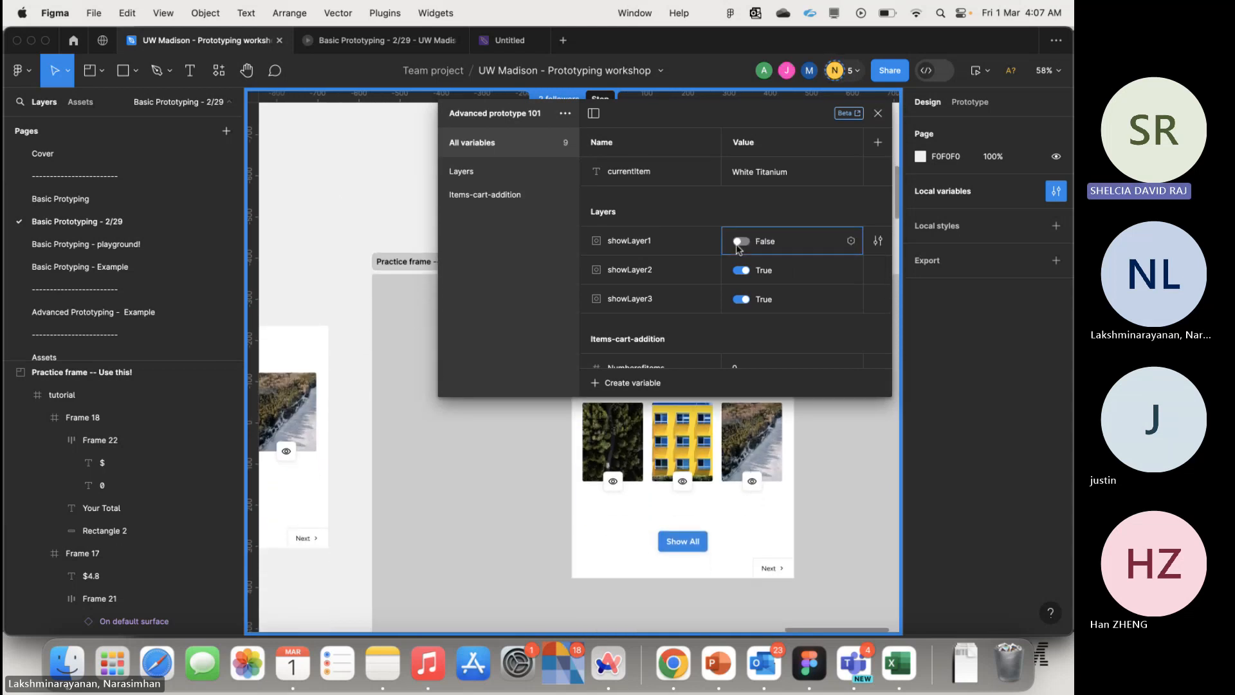
left_click(739, 242)
left_click(740, 242)
left_click(740, 243)
scroll(576, 493, "left", 5)
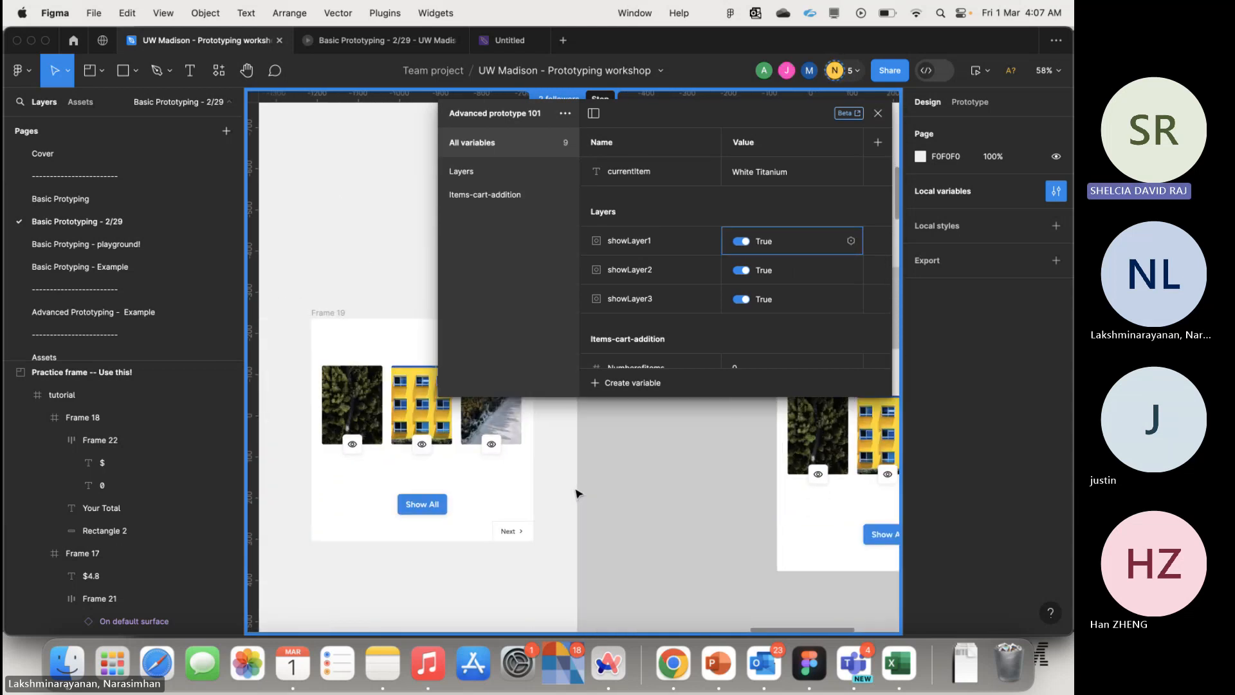
left_click(743, 243)
left_click(743, 243)
left_click(877, 114)
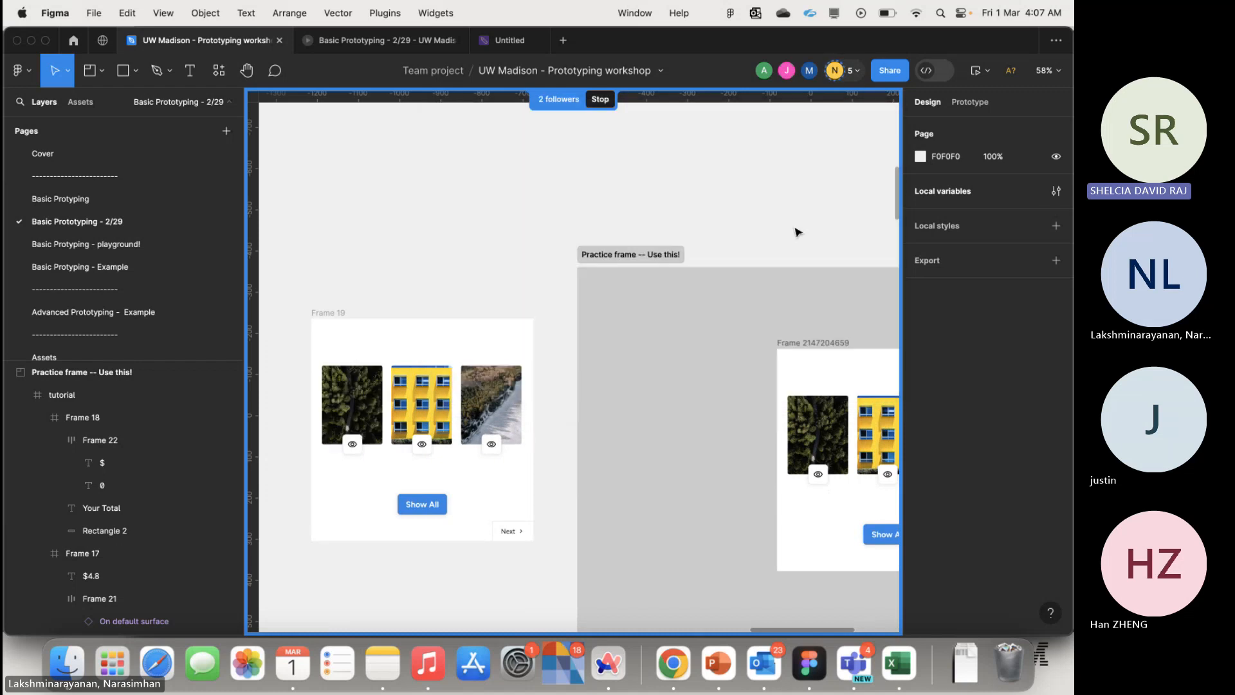
- Return to the tutorial practice frame and view it together with Frame 18 and the item-counter flowchart
scroll(797, 232, "up", 10)
scroll(797, 231, "up", 5)
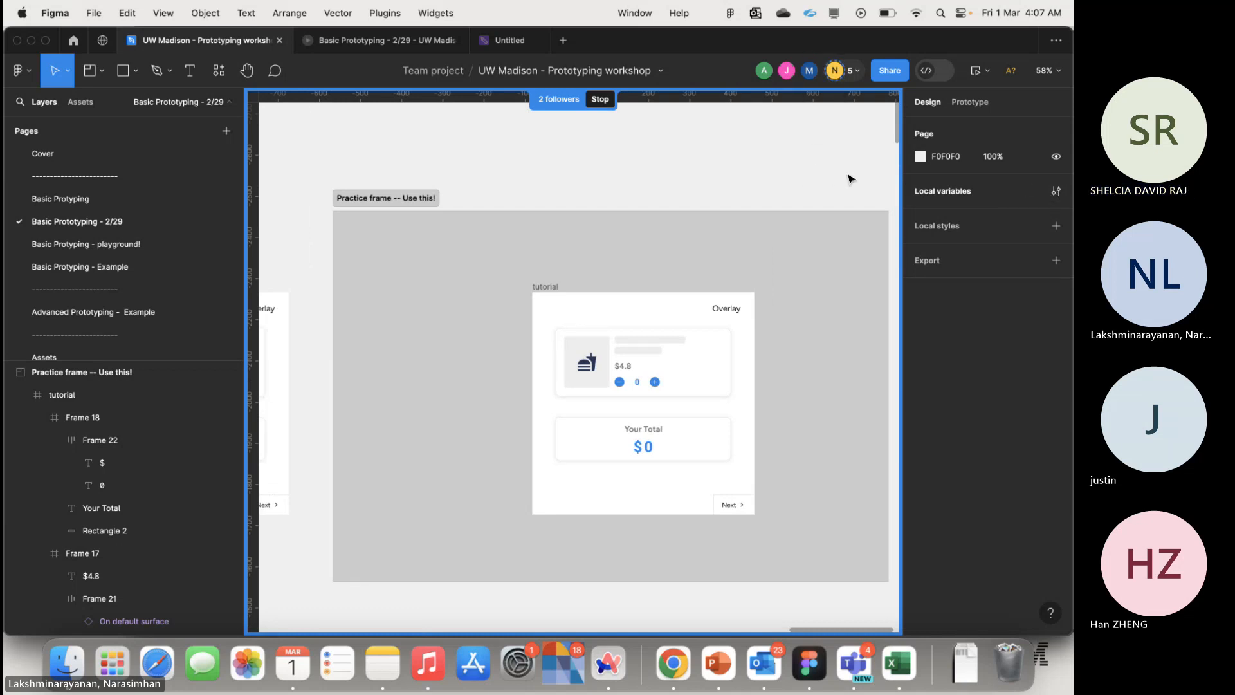
scroll(823, 179, "down", 2)
scroll(823, 179, "down", 5)
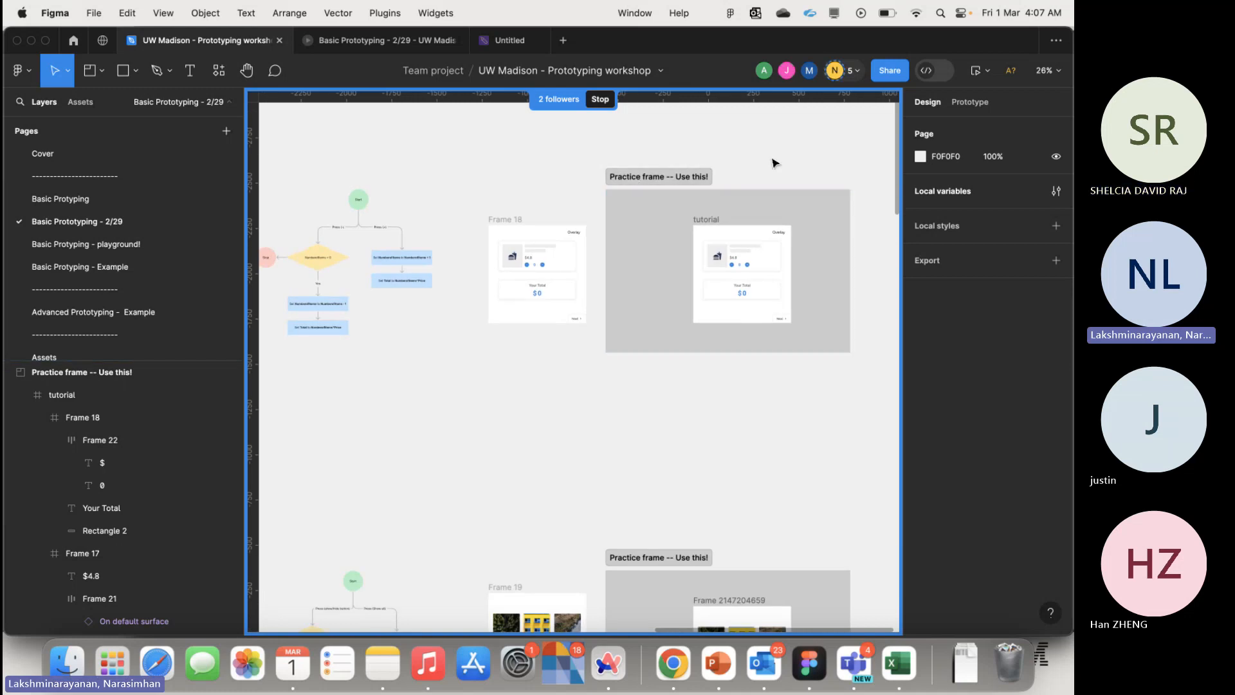
left_click(694, 182)
left_click(778, 155)
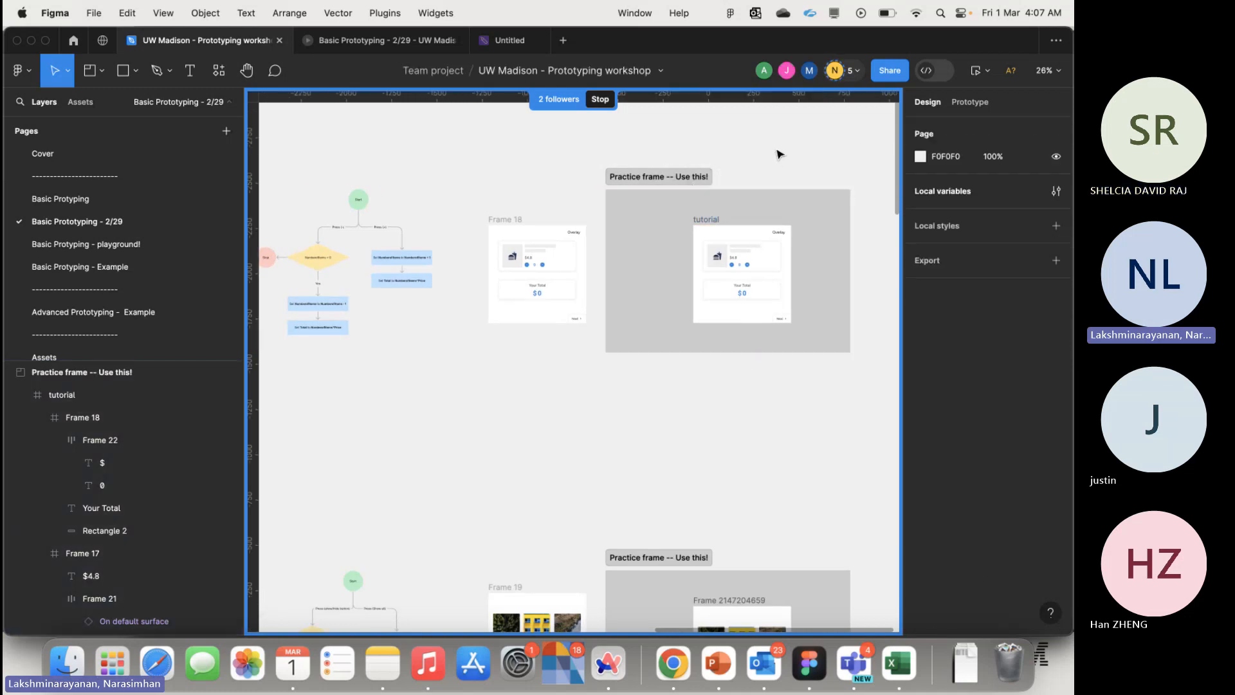
- Check the Items-cart-addition variables Numberofitems, Total and Price once more, then close the local variables
left_click(1056, 191)
scroll(775, 264, "down", 4)
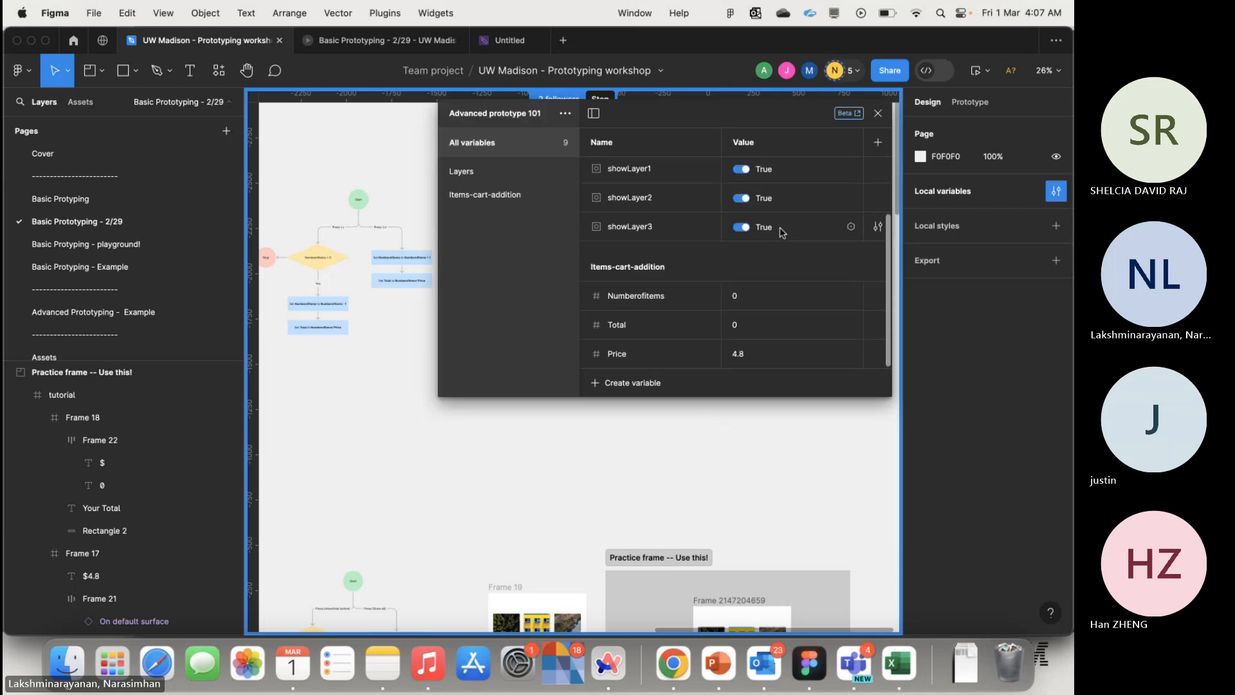
scroll(781, 233, "up", 3)
scroll(782, 233, "up", 2)
left_click(878, 113)
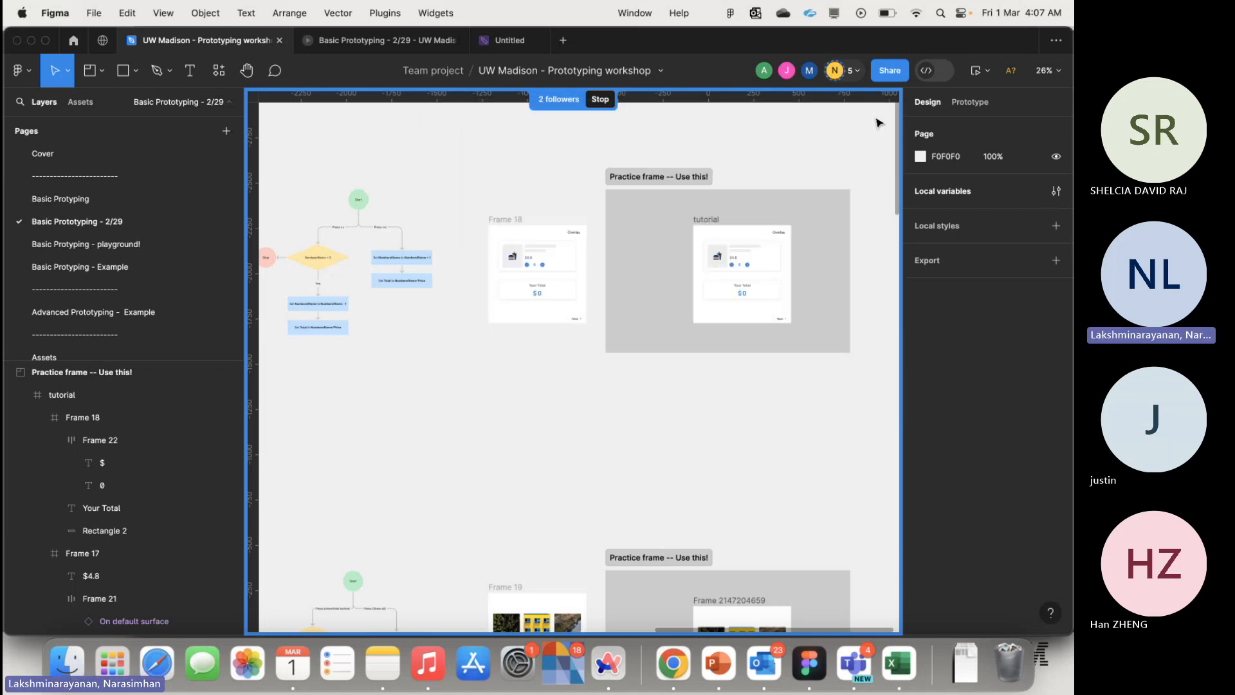
- Open the local variables and review the ungrouped, Layers and Items-cart-addition variables with their values
left_click(1055, 191)
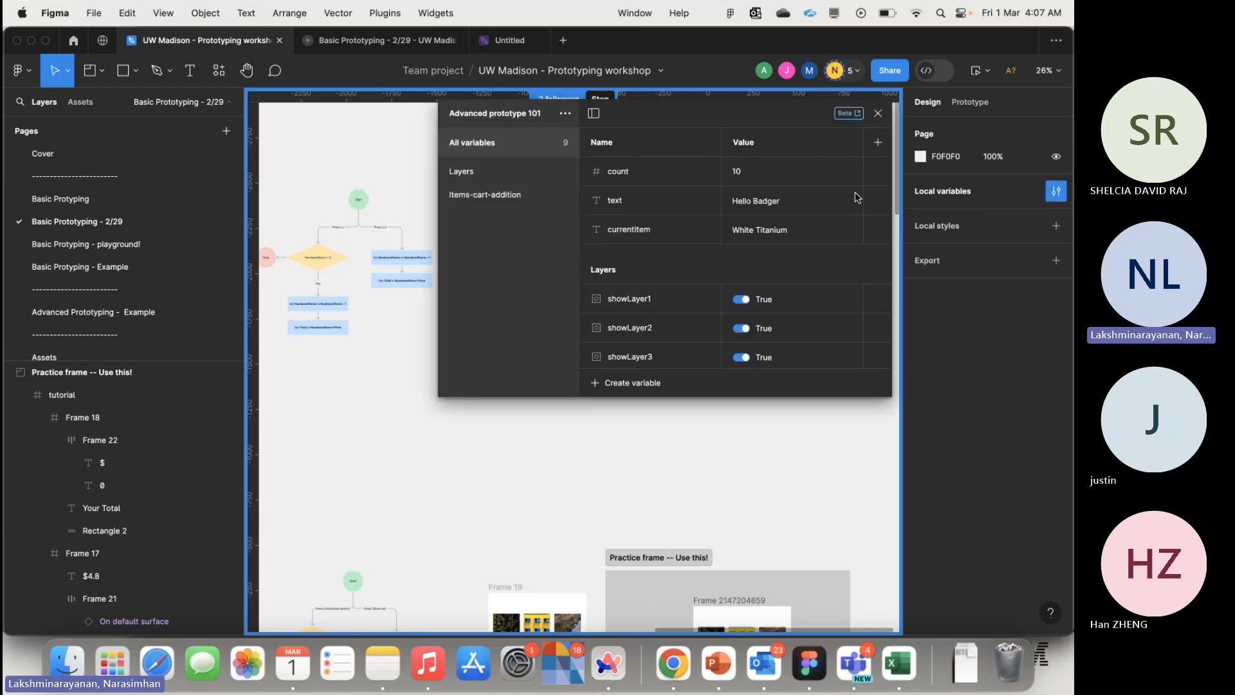
scroll(751, 220, "down", 2)
scroll(750, 220, "down", 2)
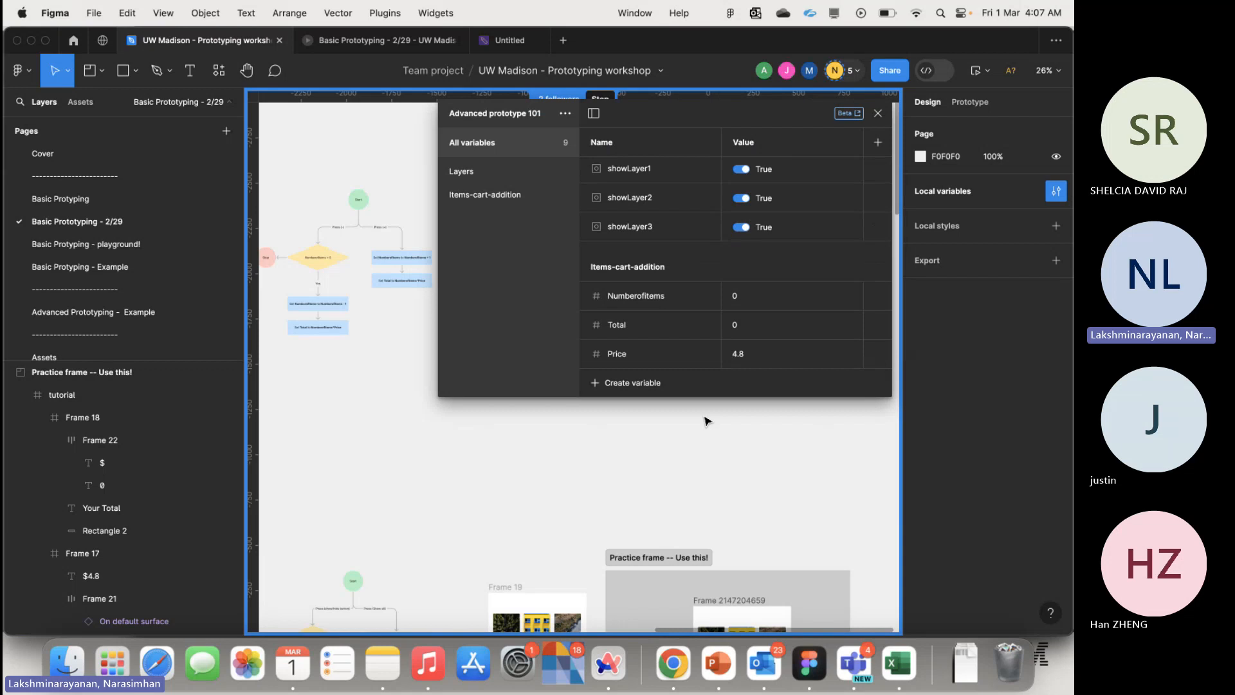
scroll(643, 419, "up", 2)
scroll(671, 360, "up", 4)
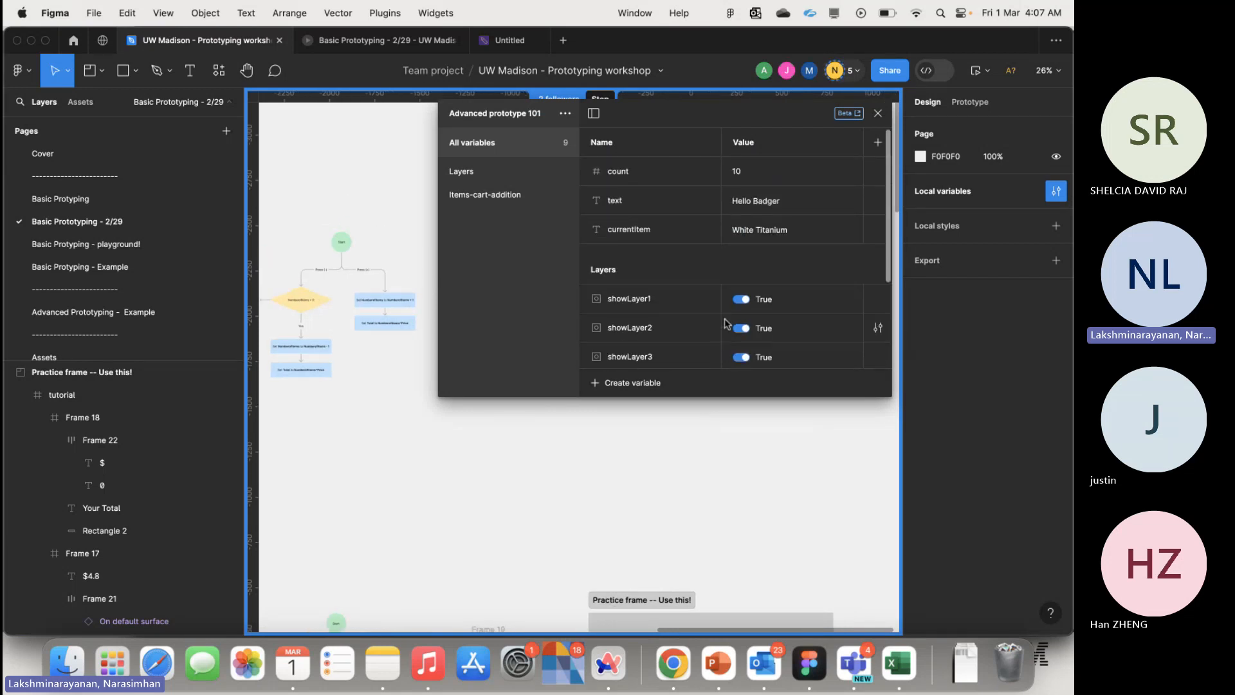
scroll(672, 384, "down", 4)
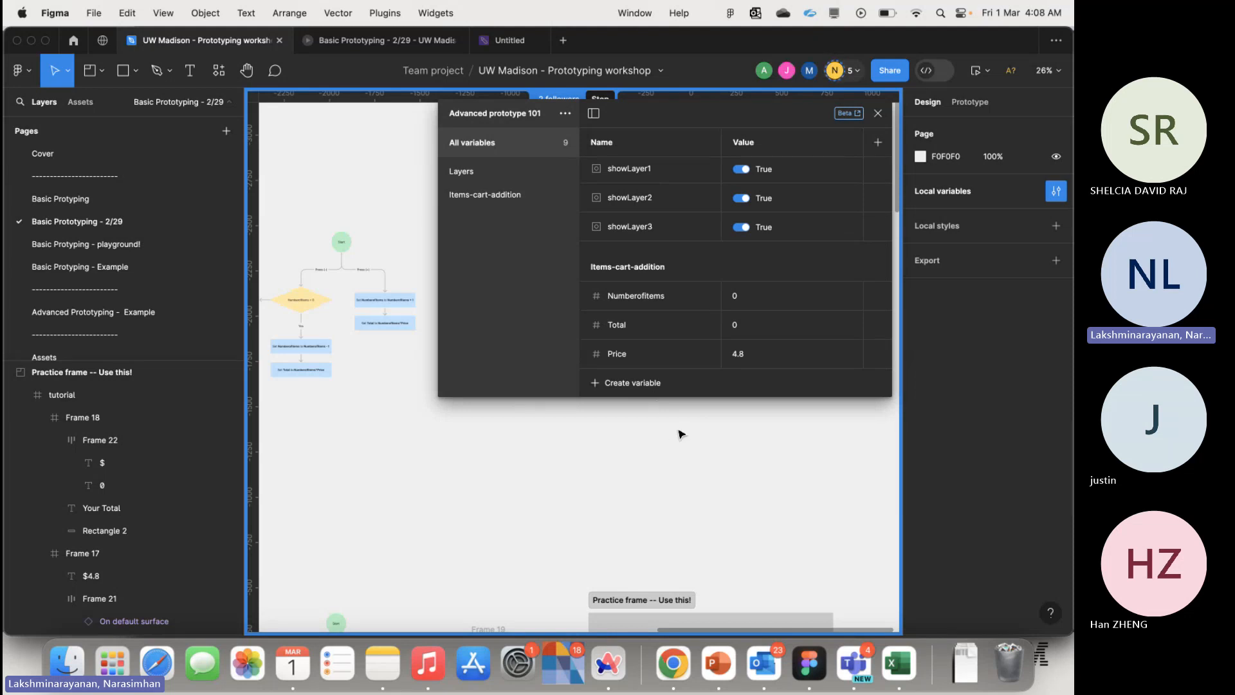
scroll(756, 294, "up", 4)
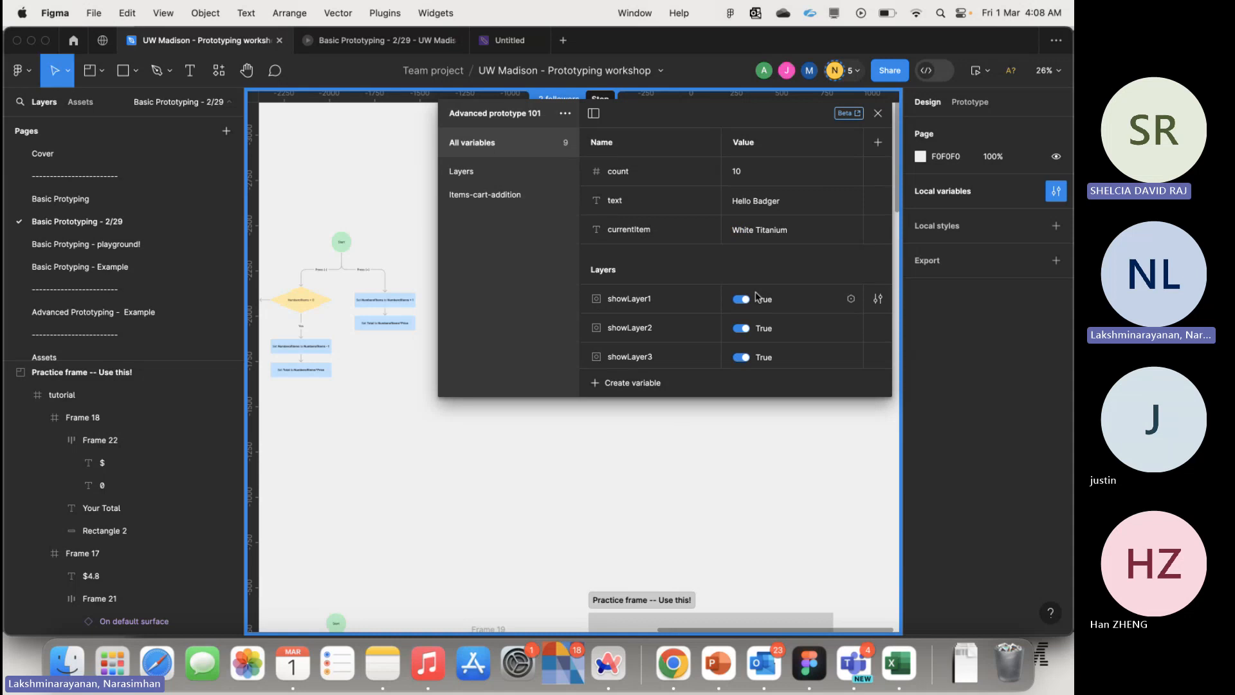
scroll(755, 294, "down", 4)
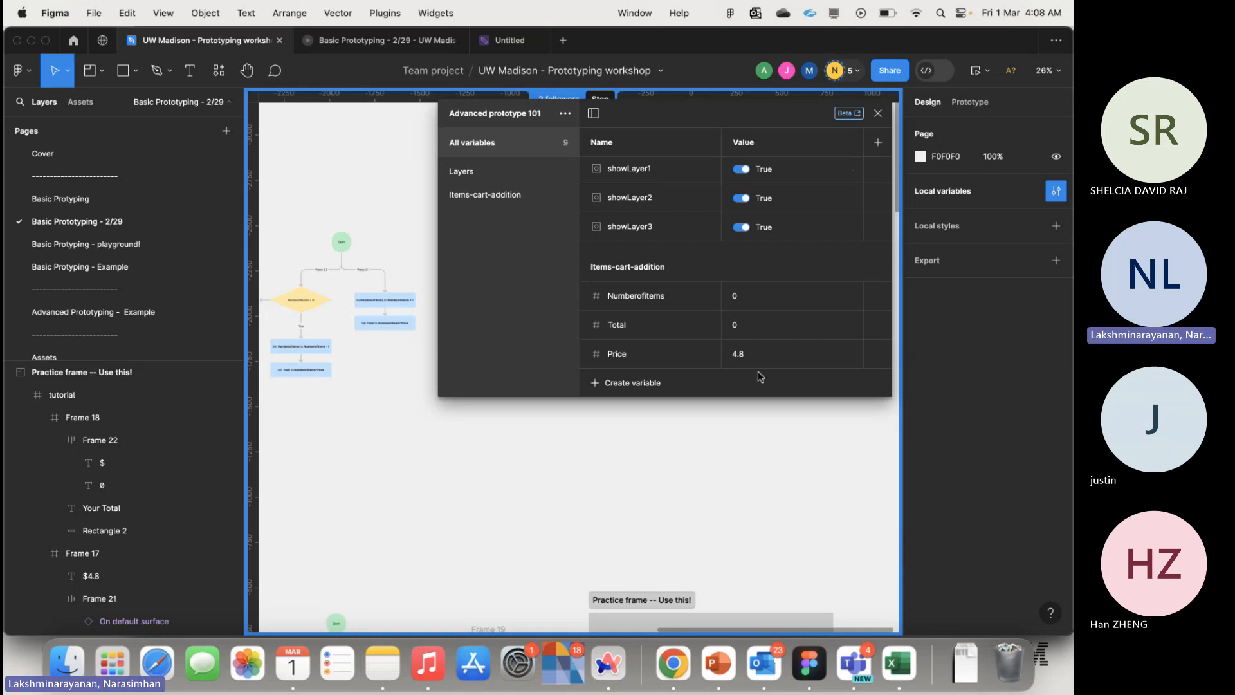
- Create a number variable named null, and bring up the list of variable types once more without choosing one
left_click(623, 384)
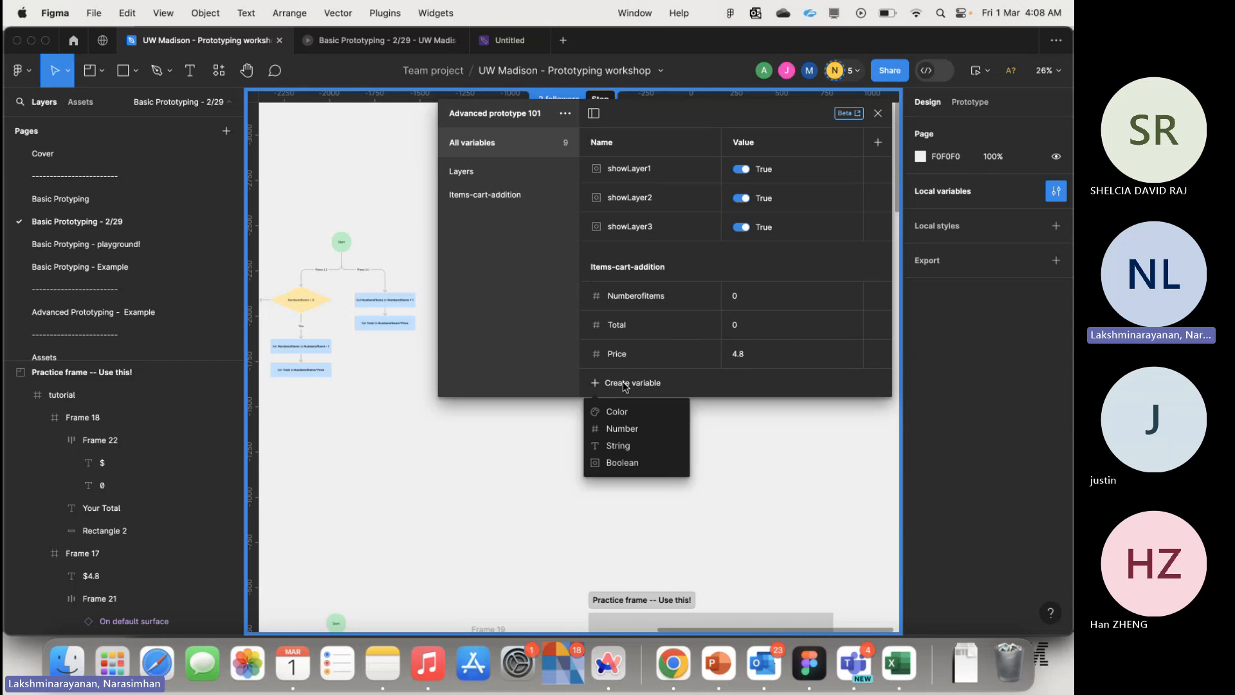
left_click(633, 429)
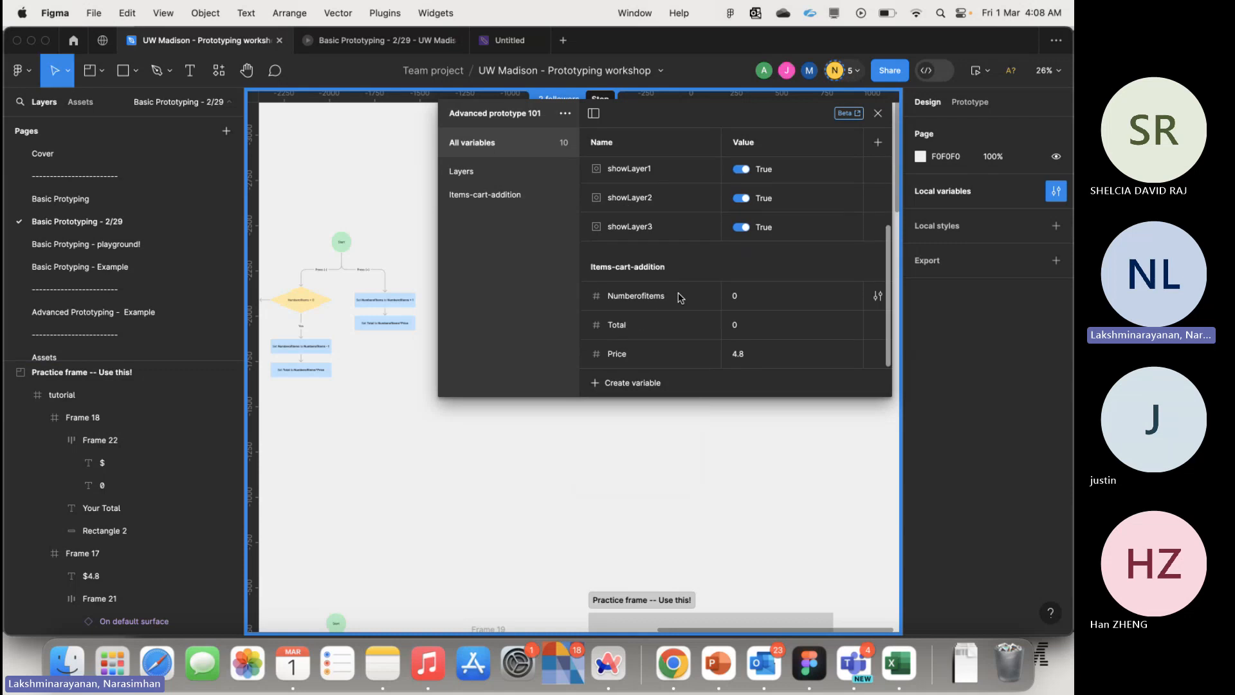
type("null")
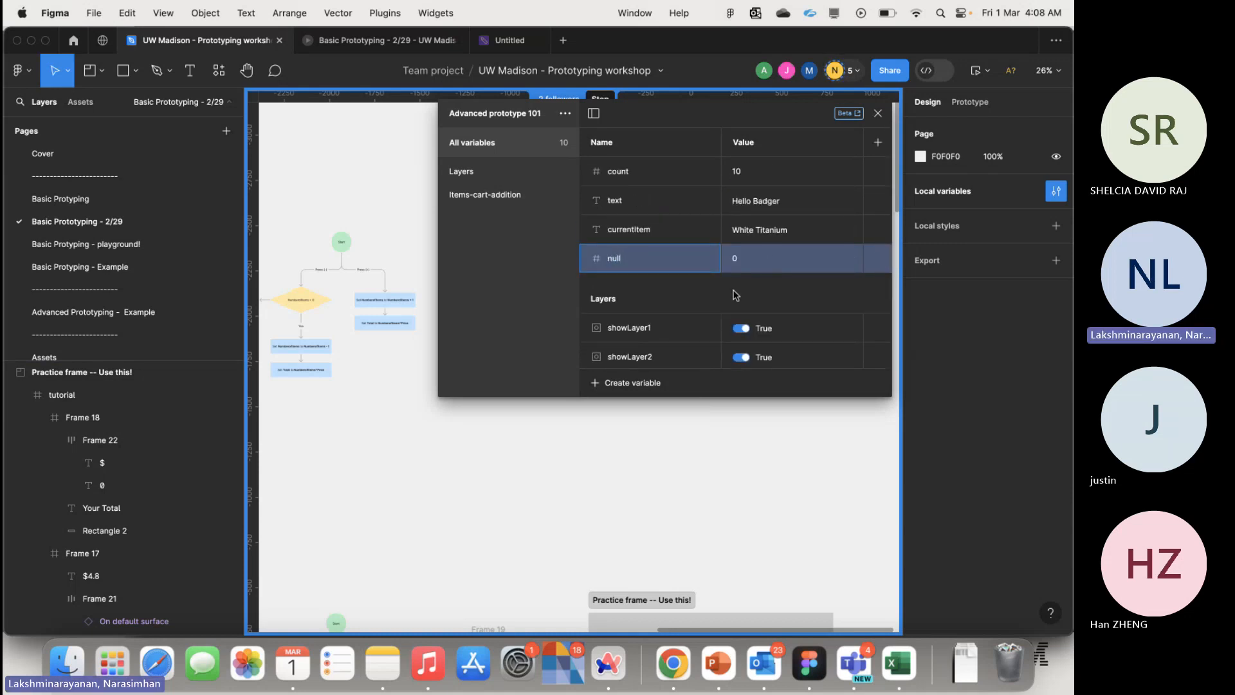
key("Return")
left_click(634, 386)
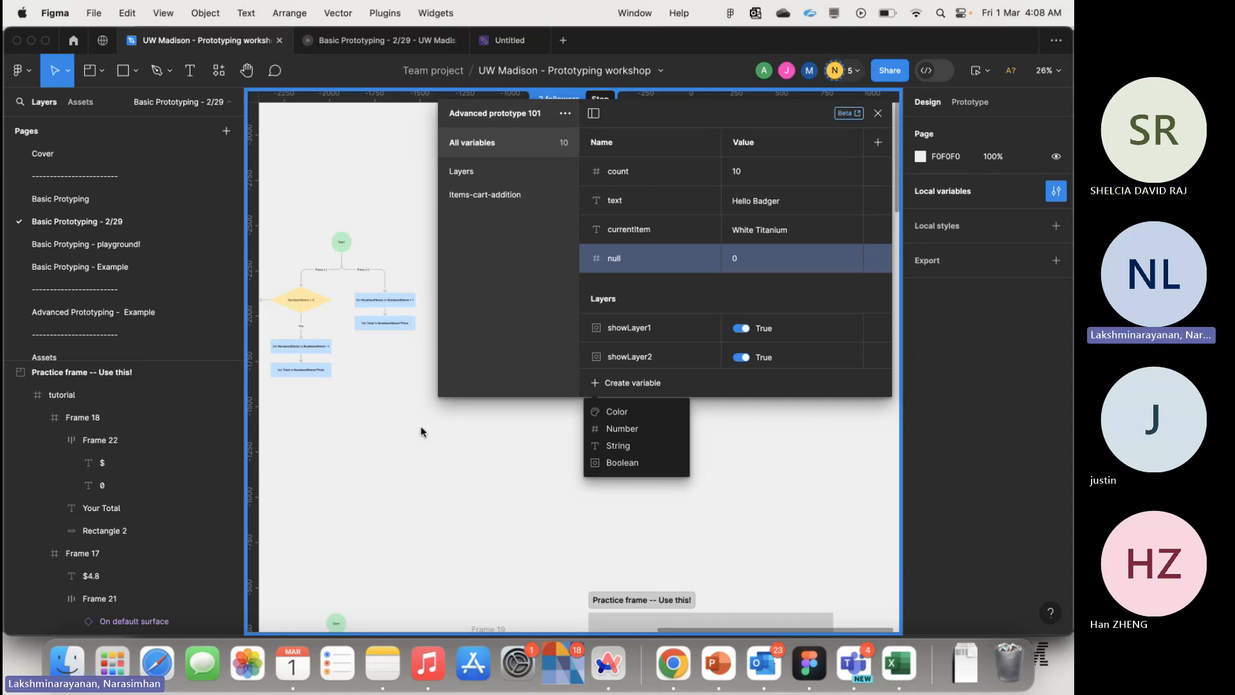
left_click(467, 381)
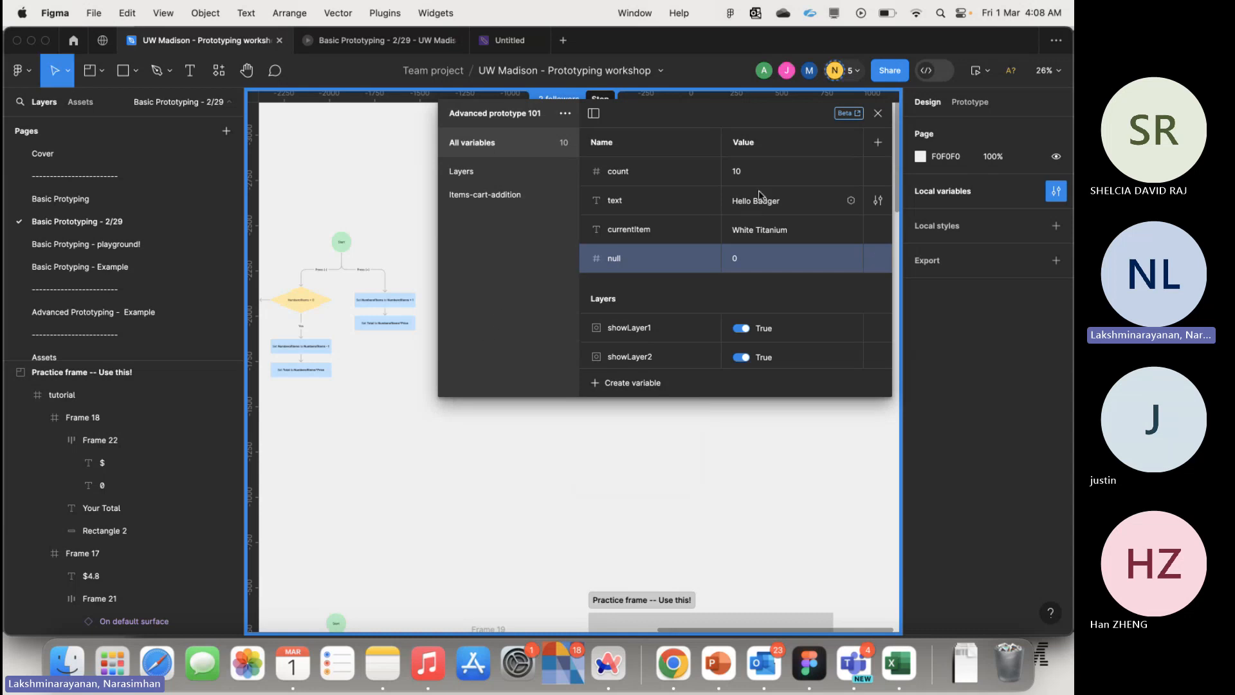
- Hide and restore the variable groups sidebar, and make the local variables window slightly taller
left_click(594, 113)
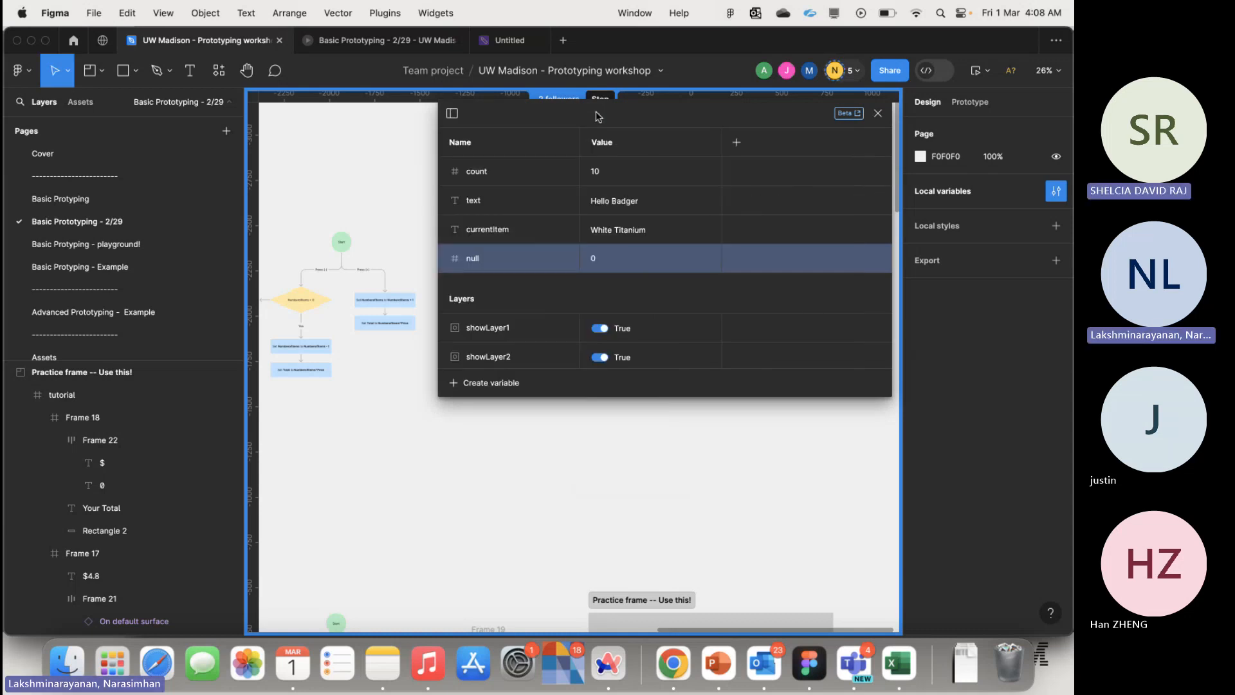
left_click(453, 113)
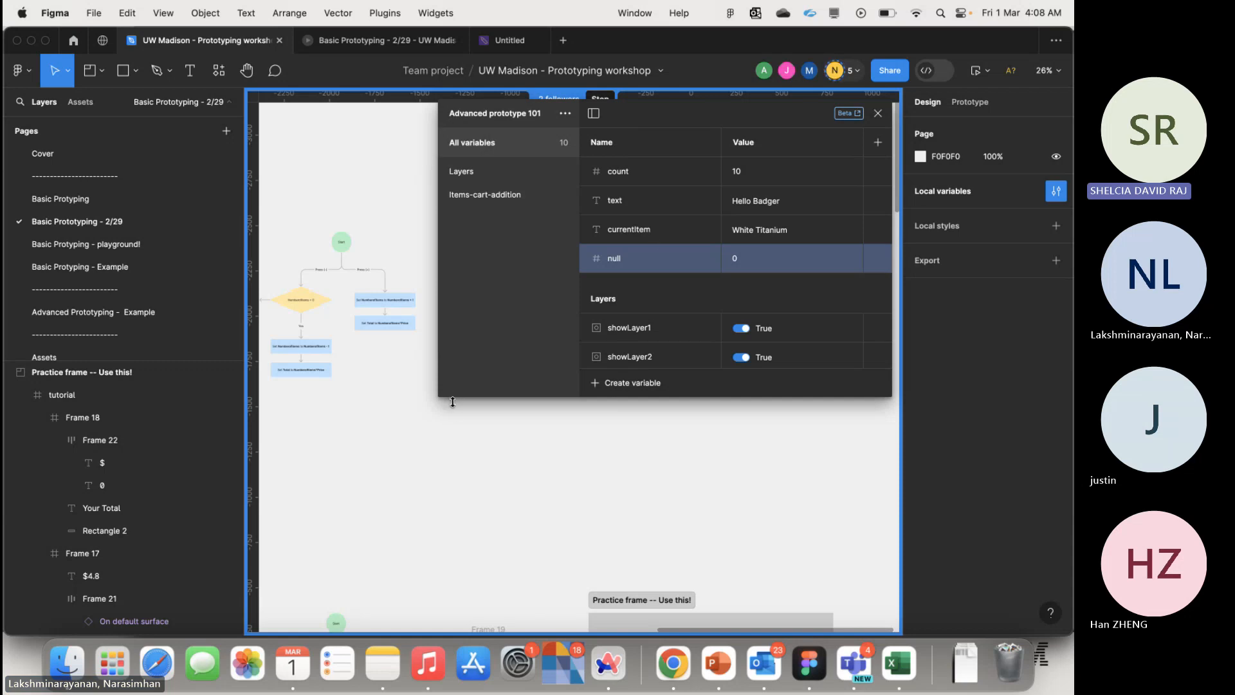
left_click_drag(453, 402, 433, 505)
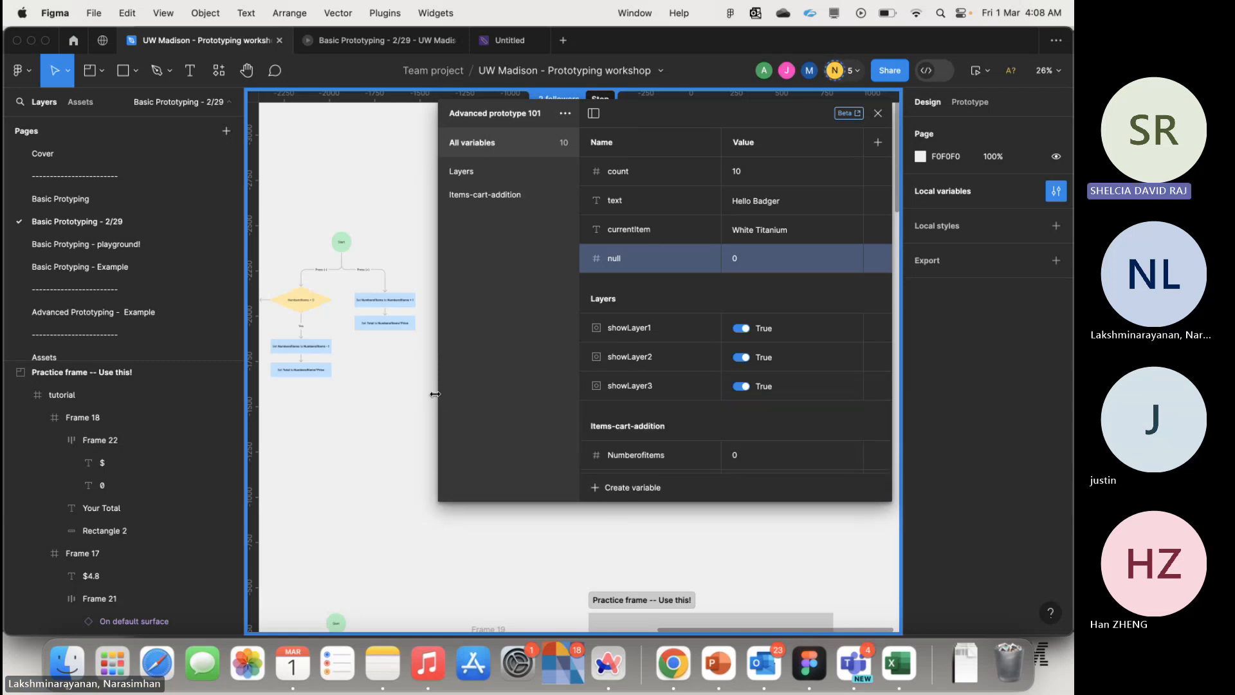
left_click_drag(435, 394, 471, 429)
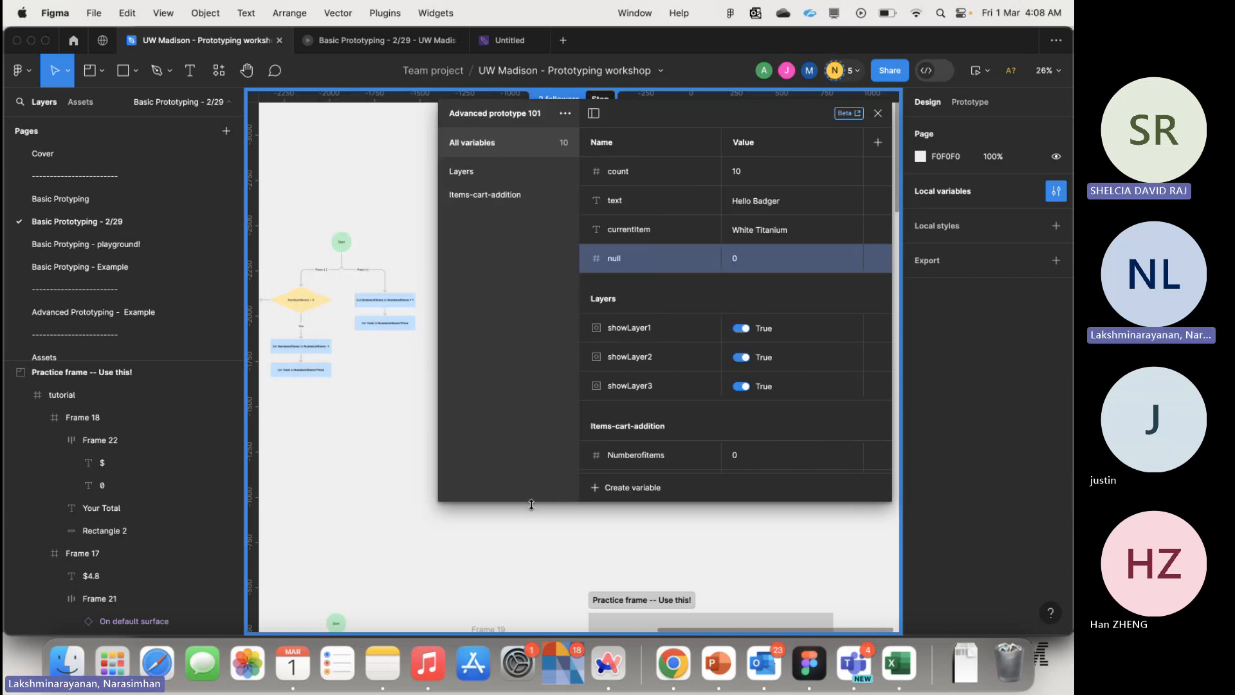
left_click_drag(532, 505, 532, 425)
- Look through the variable groups and the variable types on offer, and close the local variables
scroll(761, 242, "down", 1)
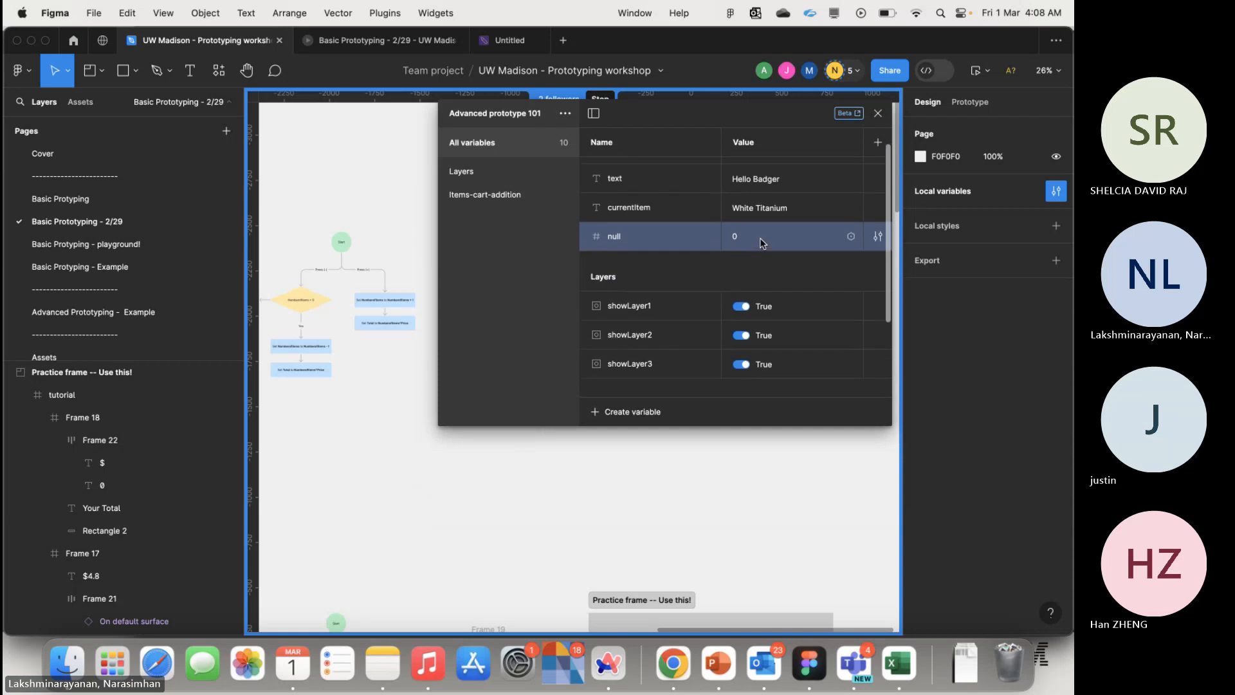
scroll(797, 273, "down", 1)
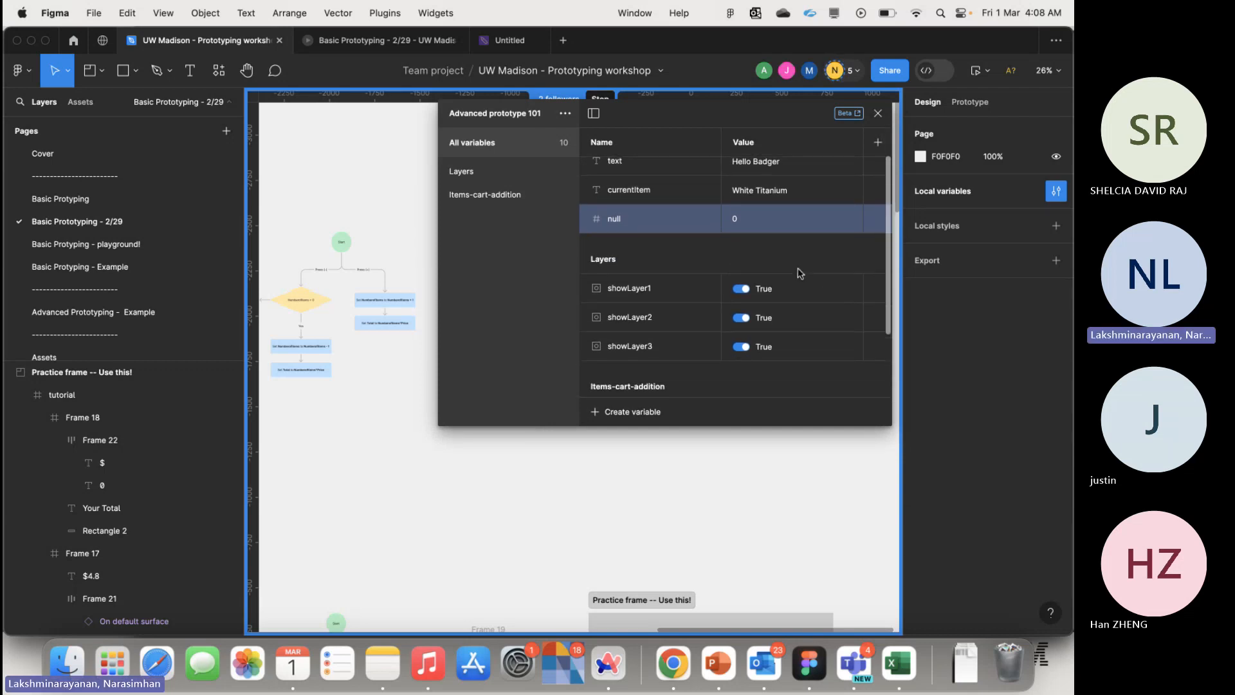
left_click(639, 410)
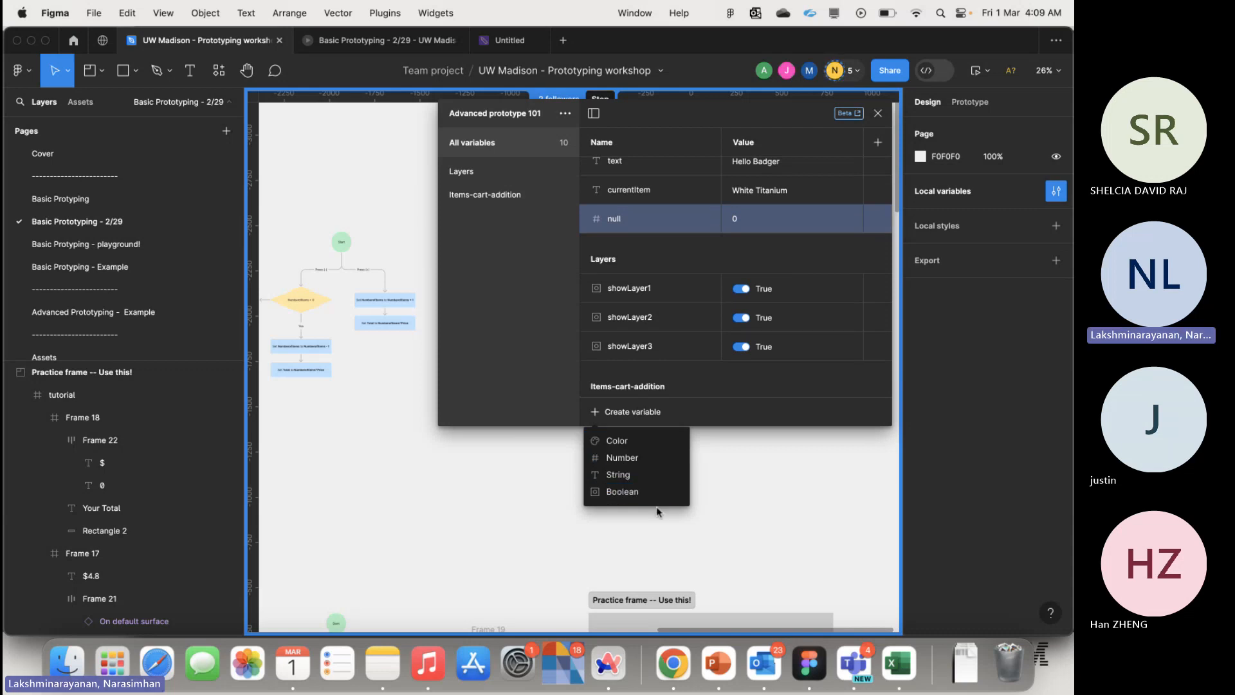
left_click(878, 115)
left_click(878, 116)
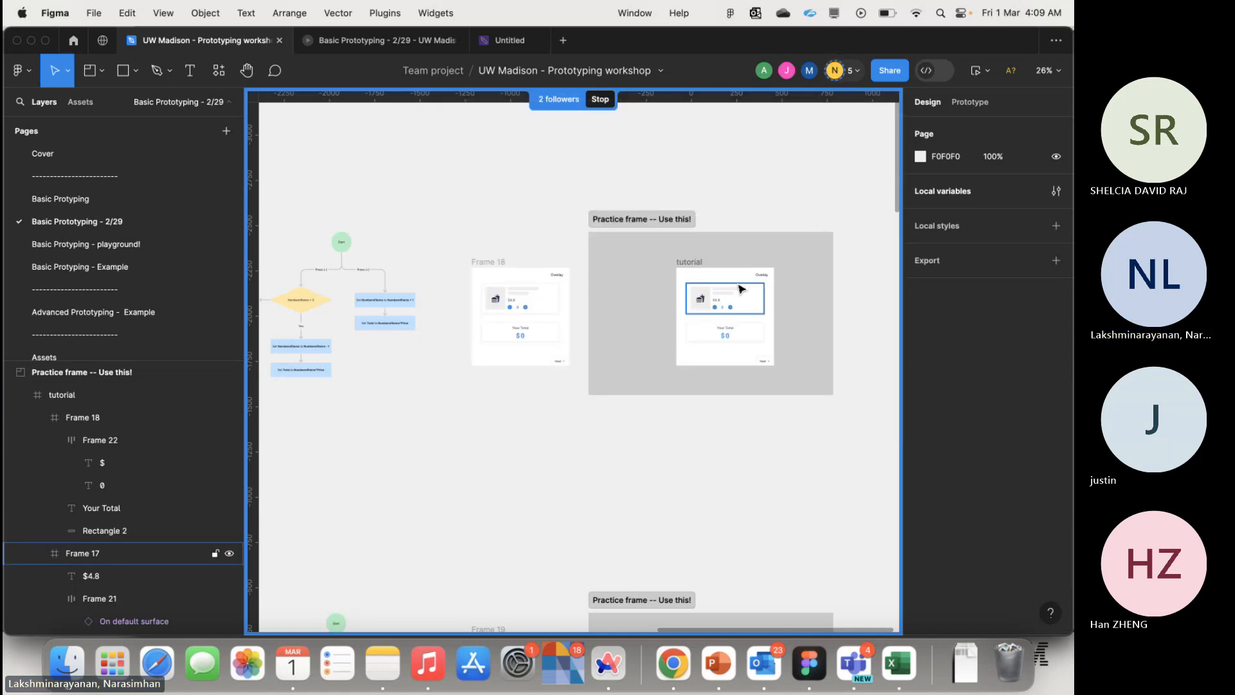
- Add an on-click interaction to the minus button in the tutorial practice frame and bring up its list of actions
scroll(701, 330, "up", 5)
left_click(646, 386)
left_click(645, 388)
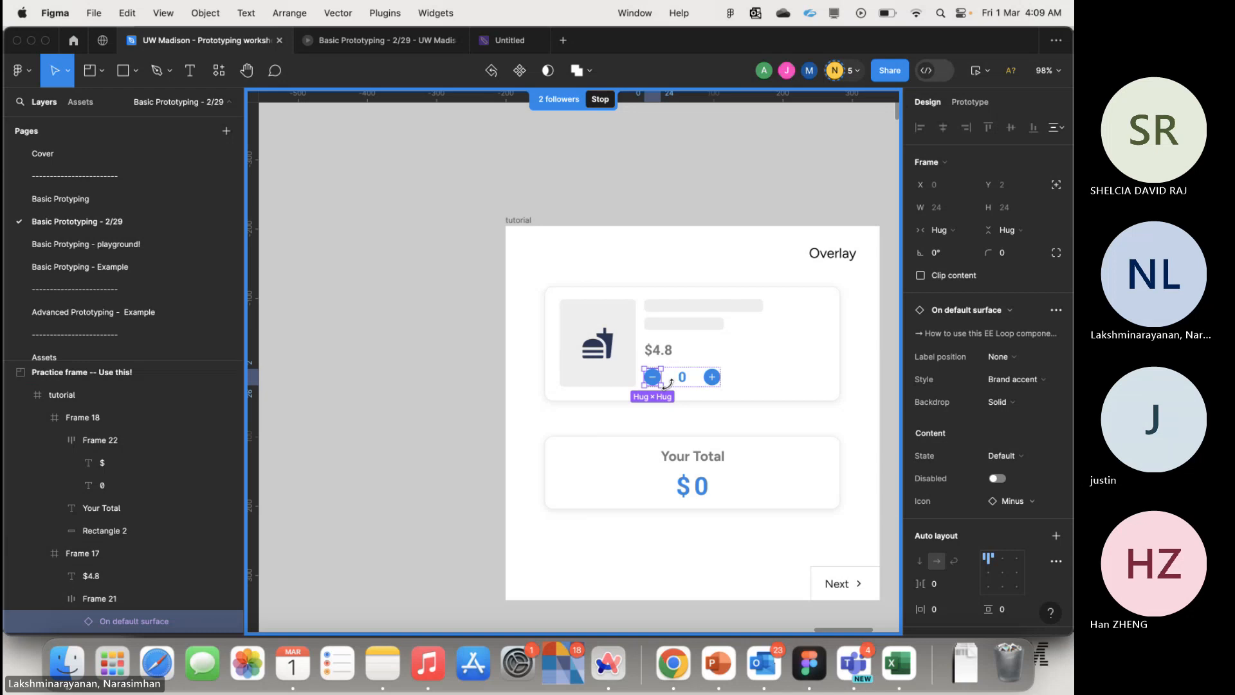
left_click(971, 102)
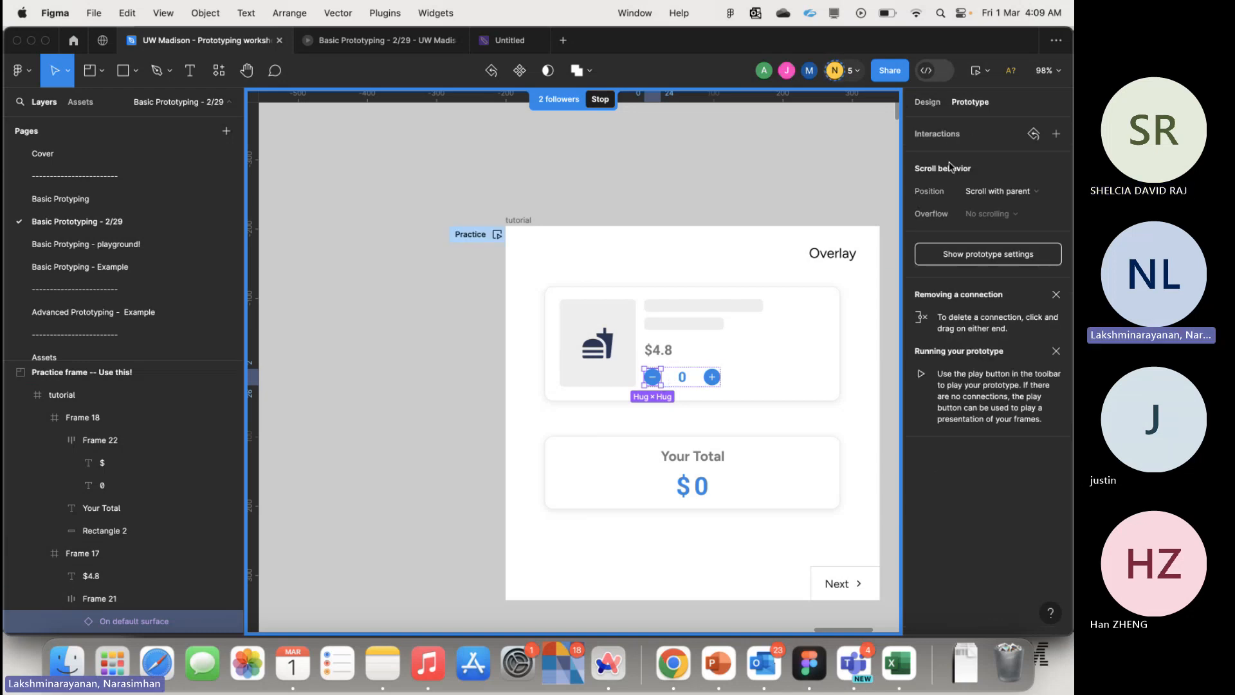
left_click(1055, 135)
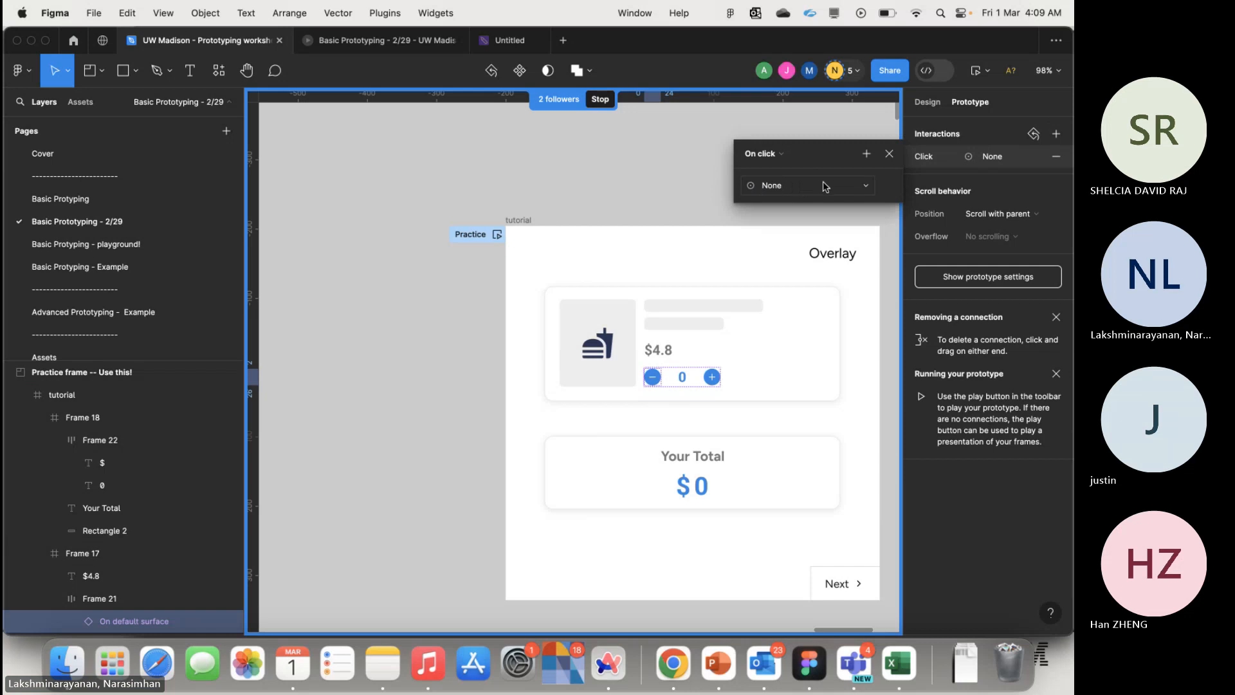
left_click(760, 159)
left_click(761, 158)
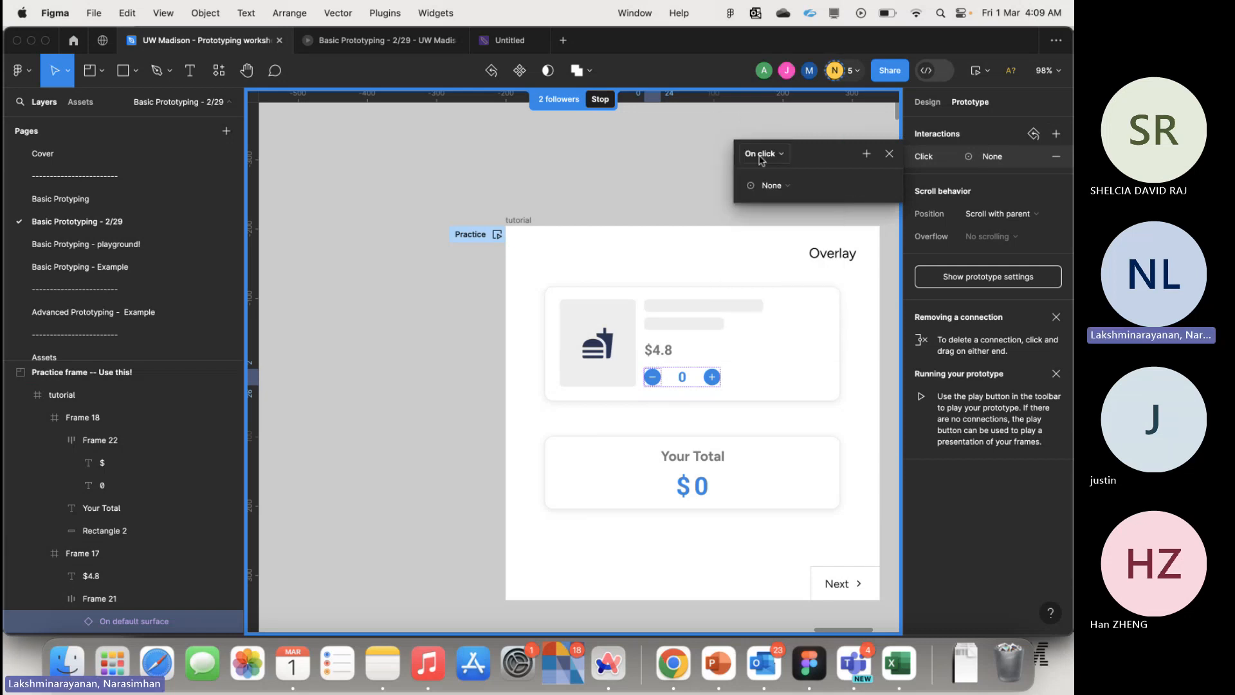
left_click(776, 191)
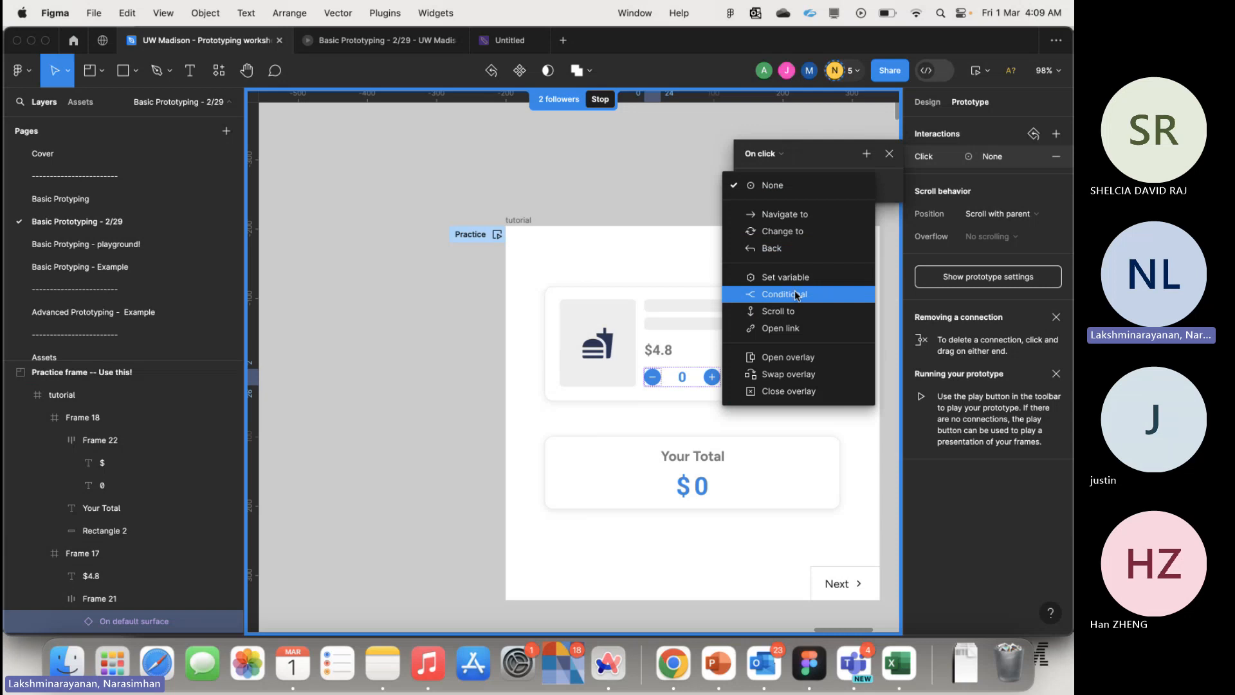
- Check the Press (-) and Press (+) branches of the item-counter flowchart, and return to the tutorial frame's counter
scroll(318, 349, "down", 5)
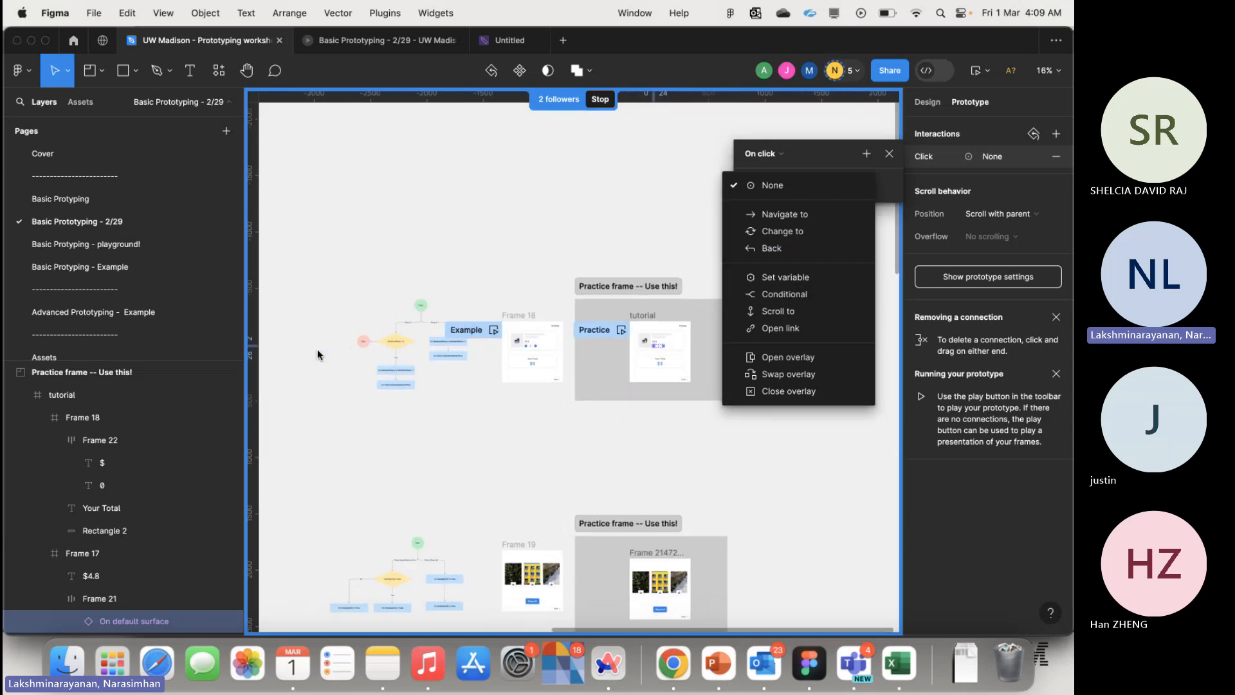
scroll(381, 344, "up", 5)
left_click(577, 241)
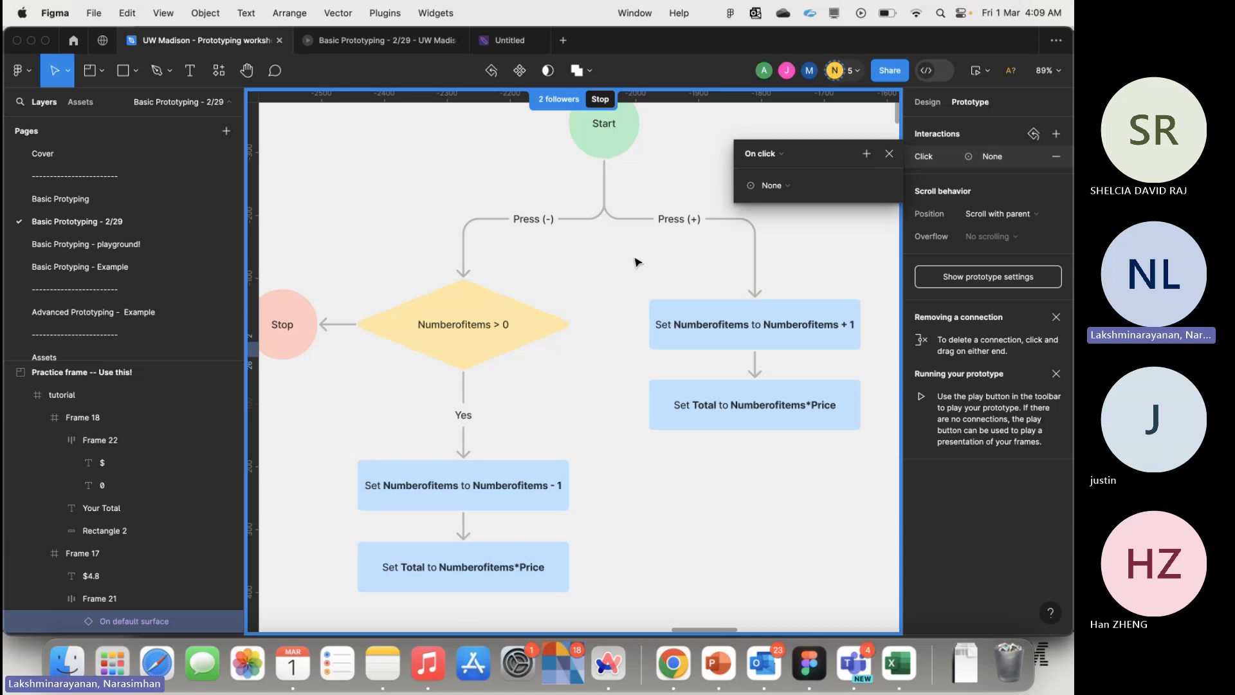
scroll(637, 262, "down", 5)
scroll(636, 262, "right", 6)
scroll(636, 261, "up", 15)
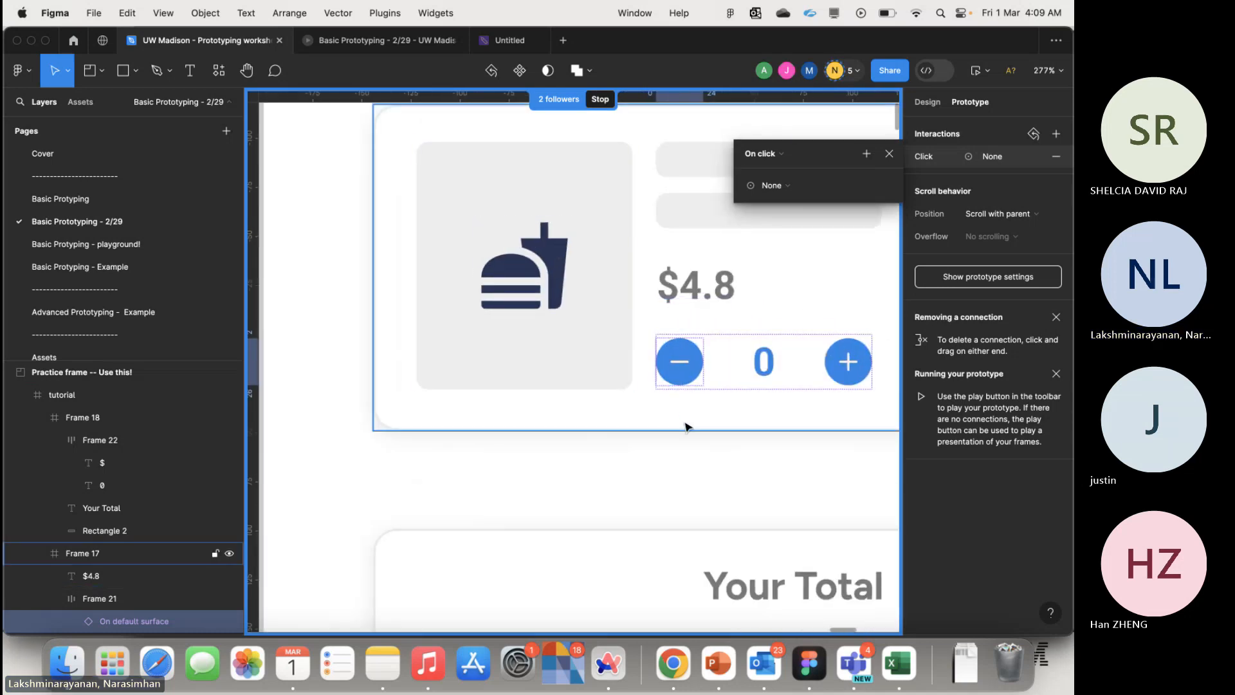
- Reselect the minus button and replace its empty interaction with a new on-click Conditional action
left_click(686, 424)
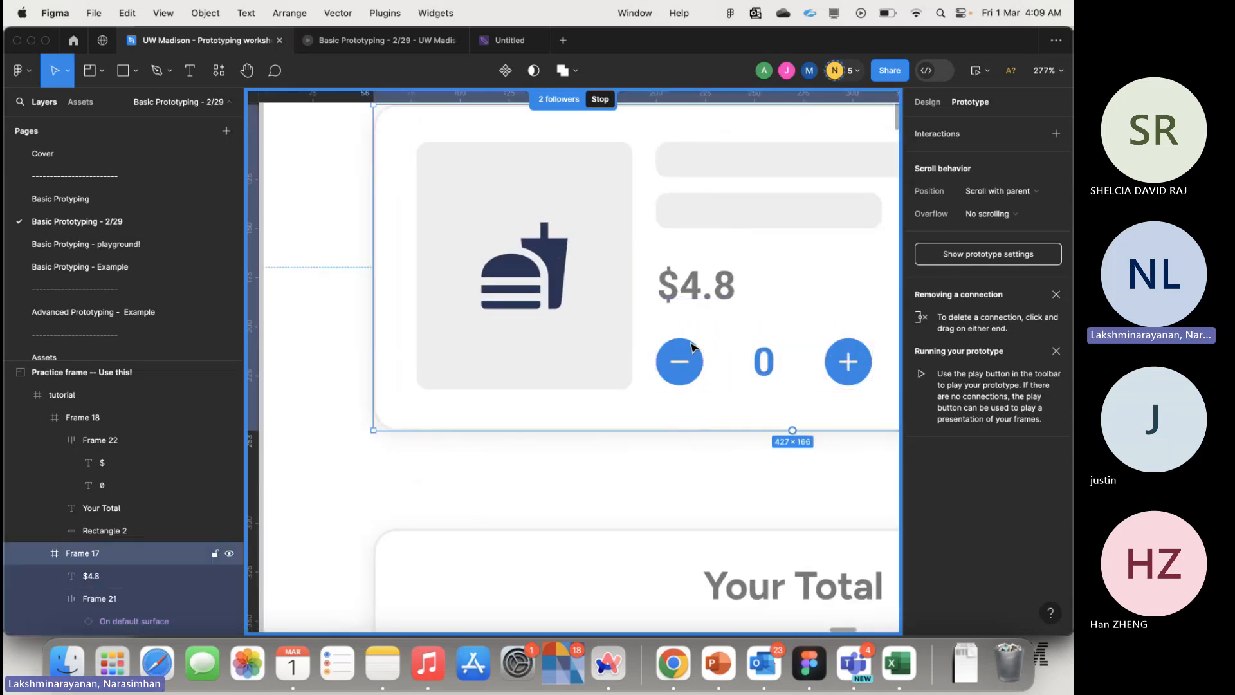
double_click(690, 345)
double_click(691, 345)
left_click(690, 429)
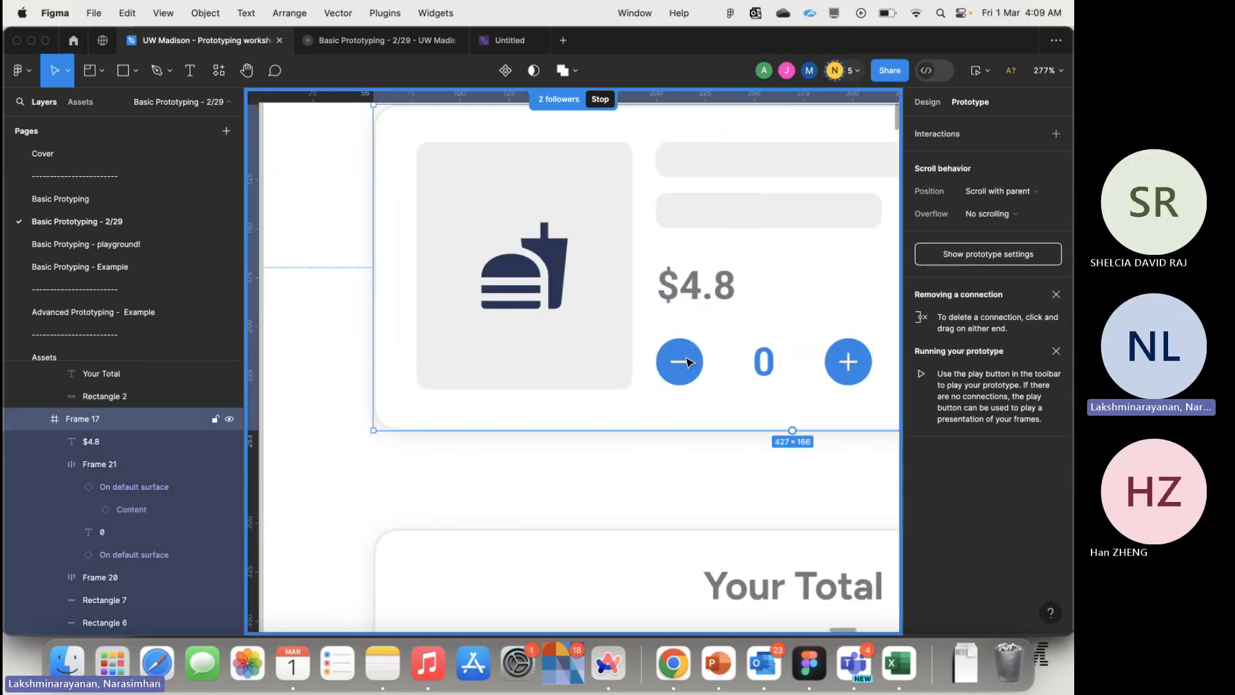
double_click(688, 362)
double_click(689, 362)
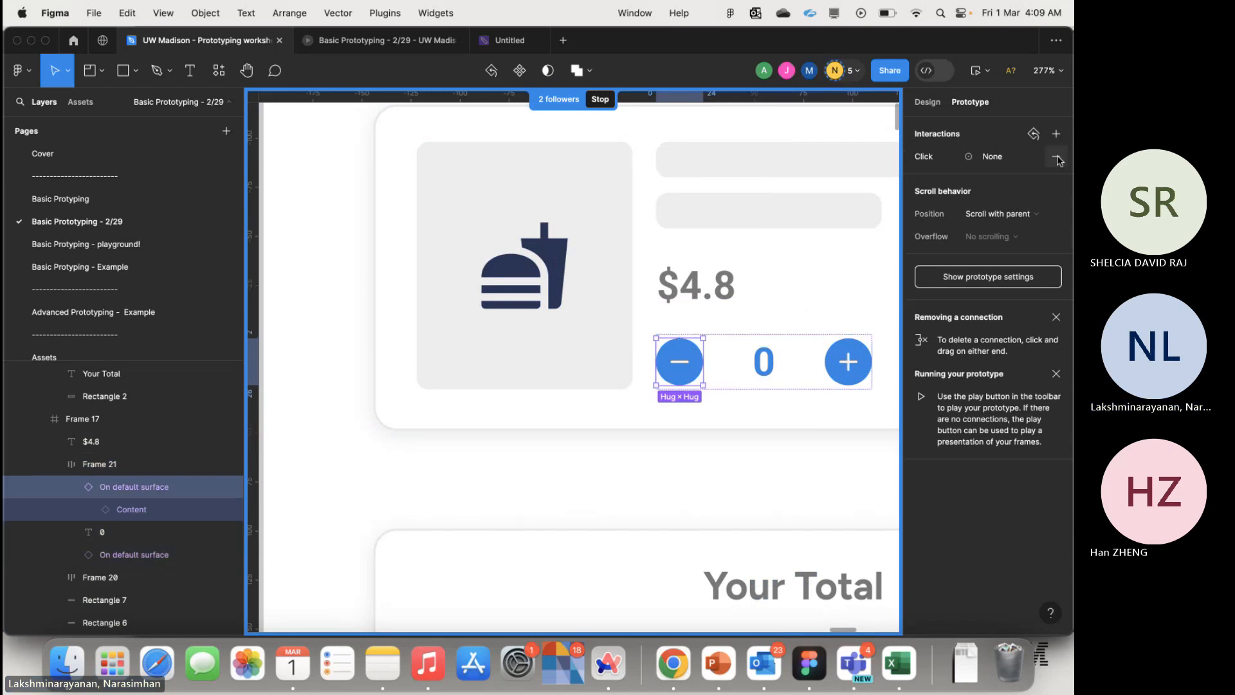
left_click(990, 157)
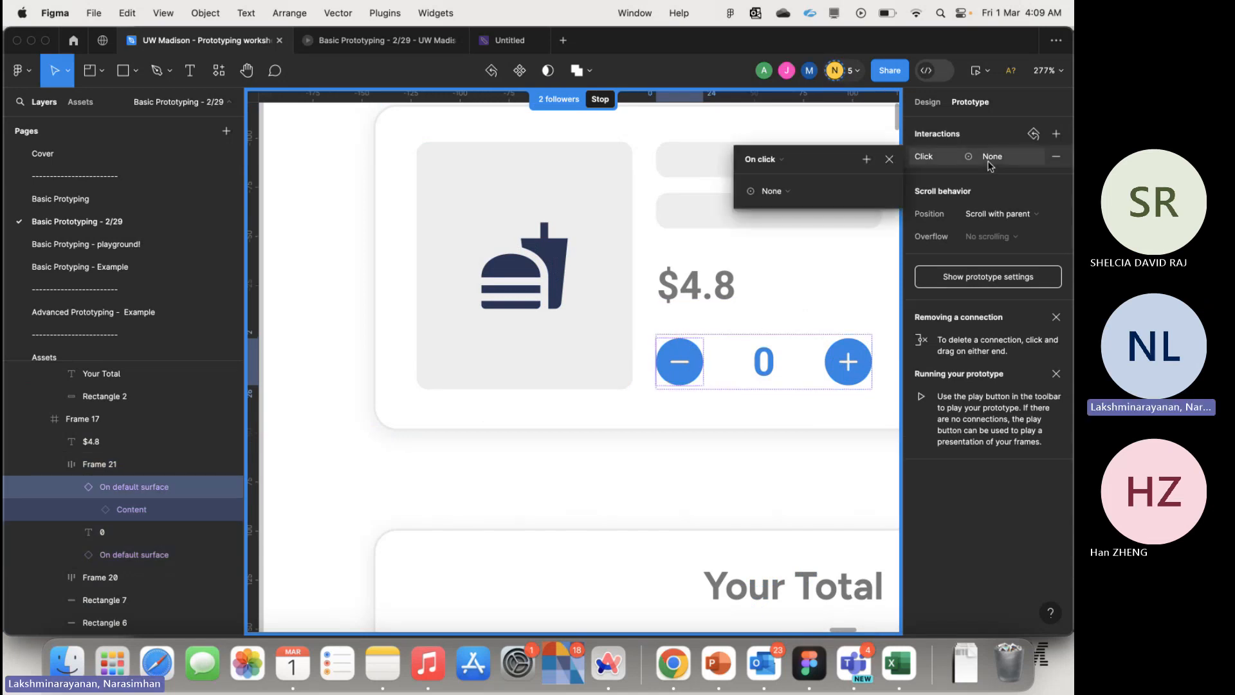
left_click(1056, 156)
left_click(1056, 134)
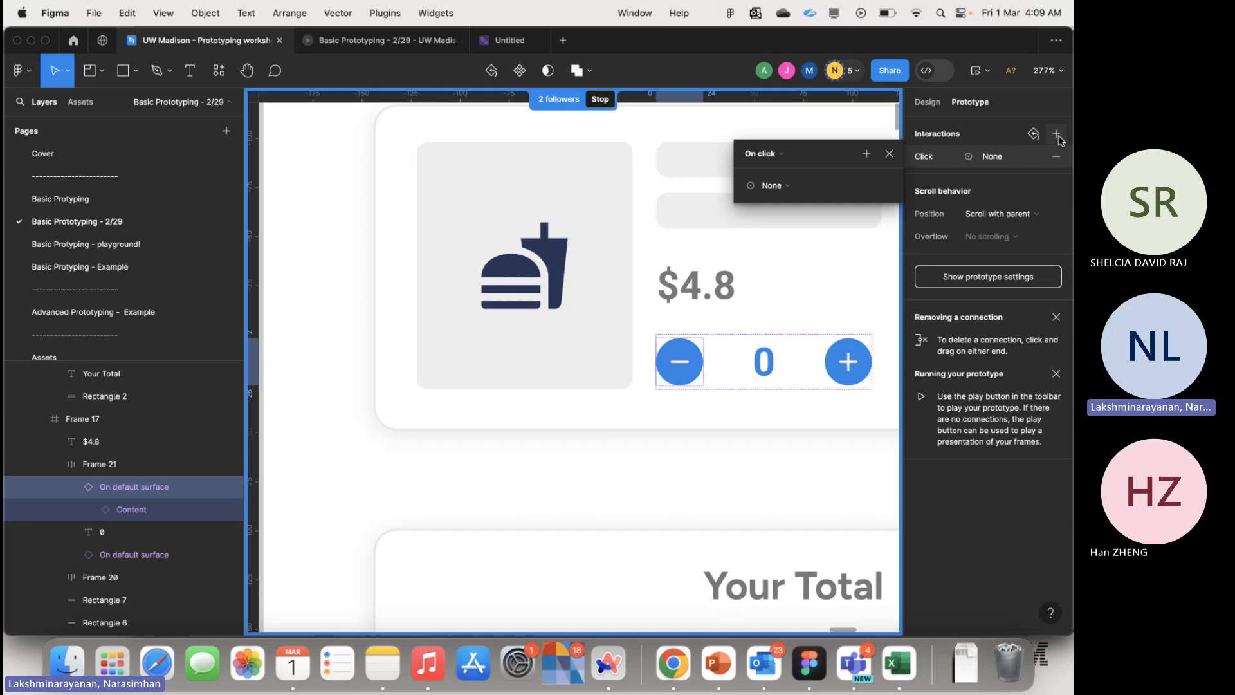
left_click(787, 184)
left_click(815, 294)
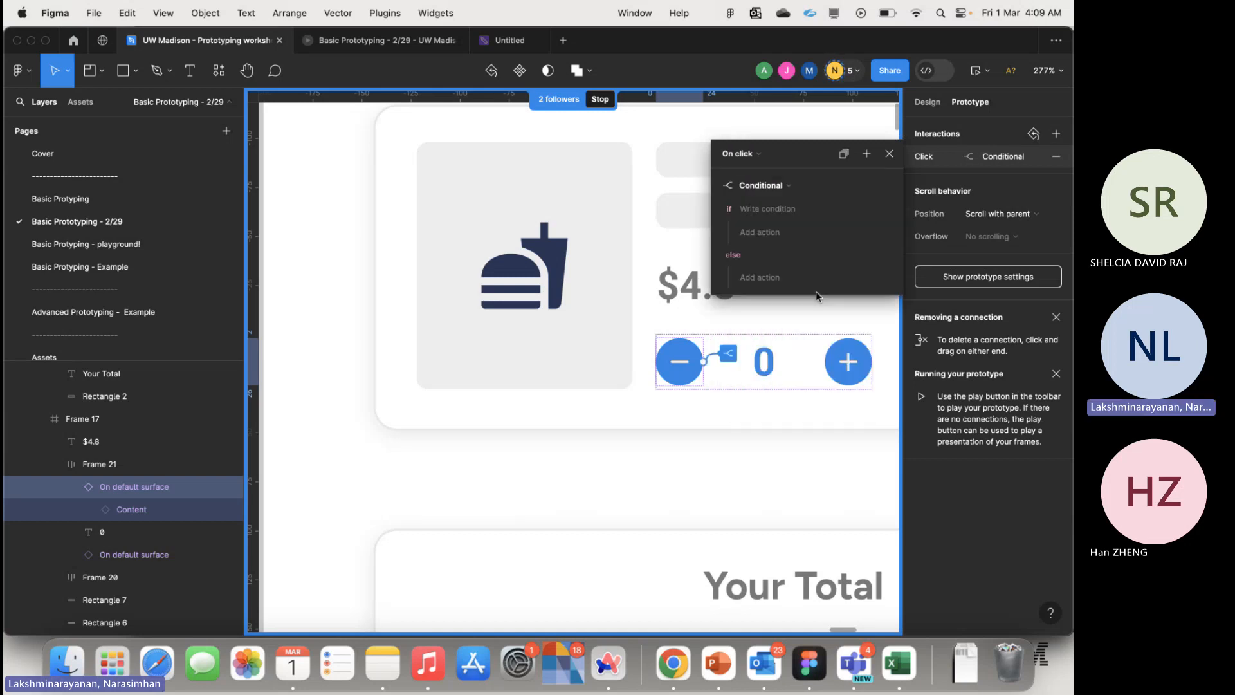
- Set the minus button's Conditional to check whether the Numberofitems variable is greater than 0
left_click(804, 208)
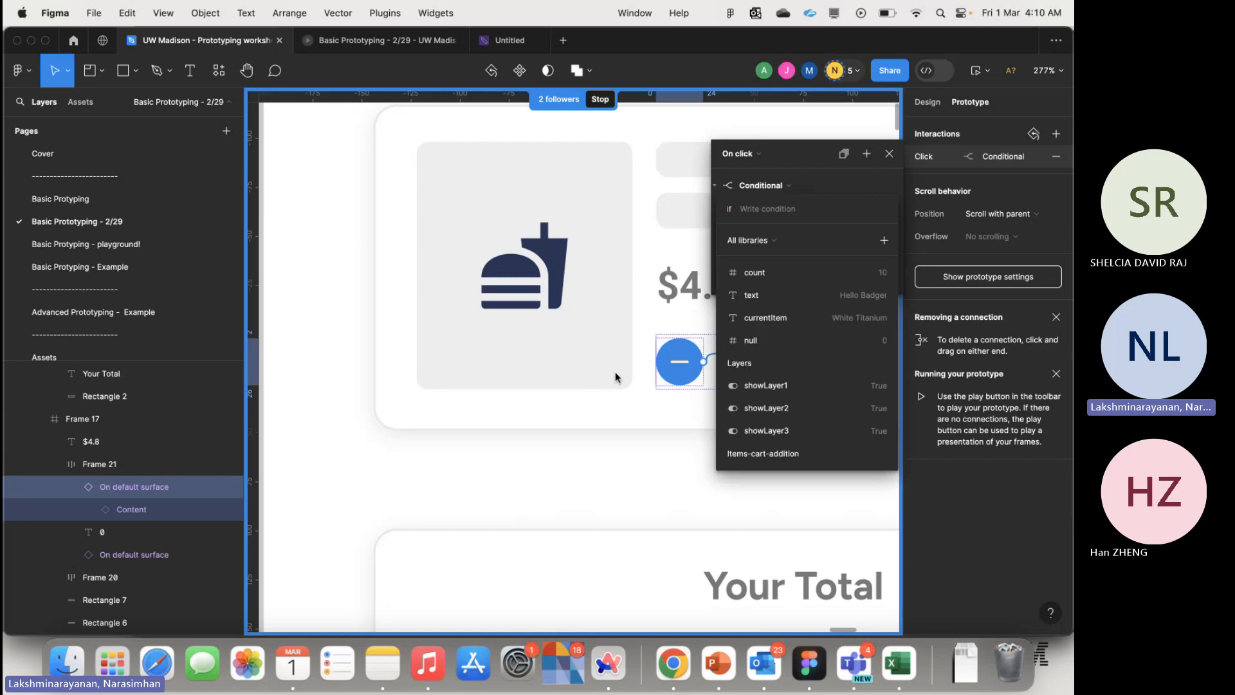
scroll(802, 421, "down", 3)
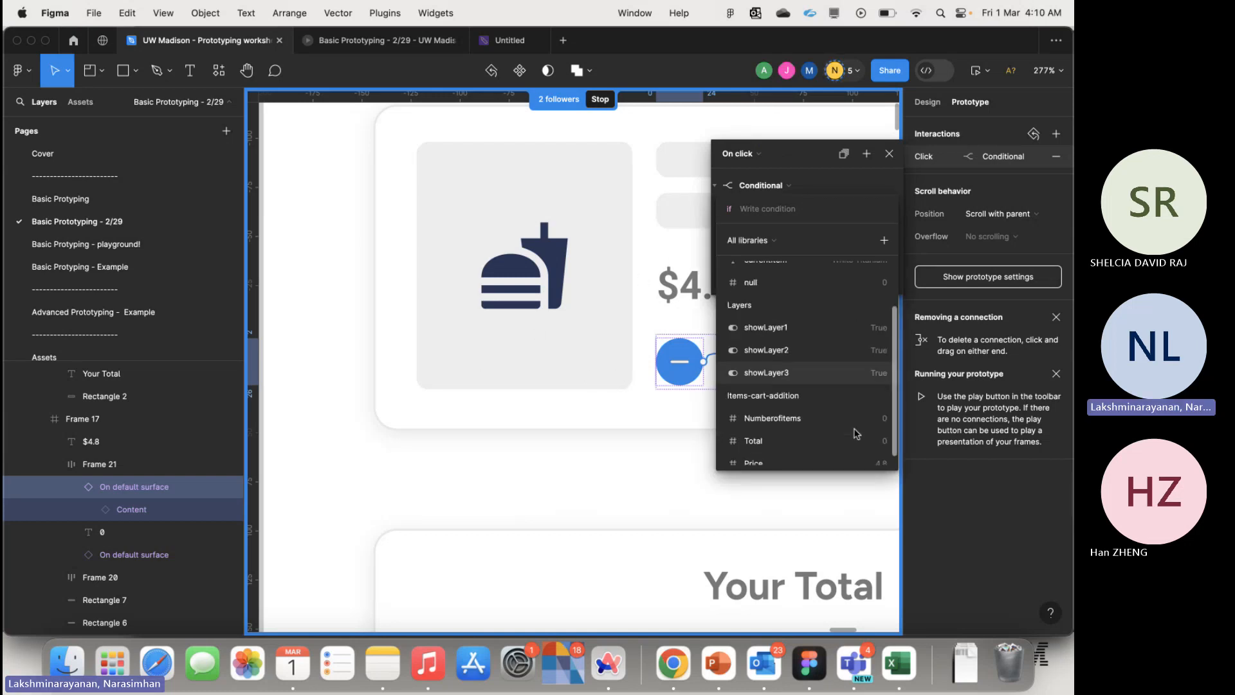
left_click(803, 421)
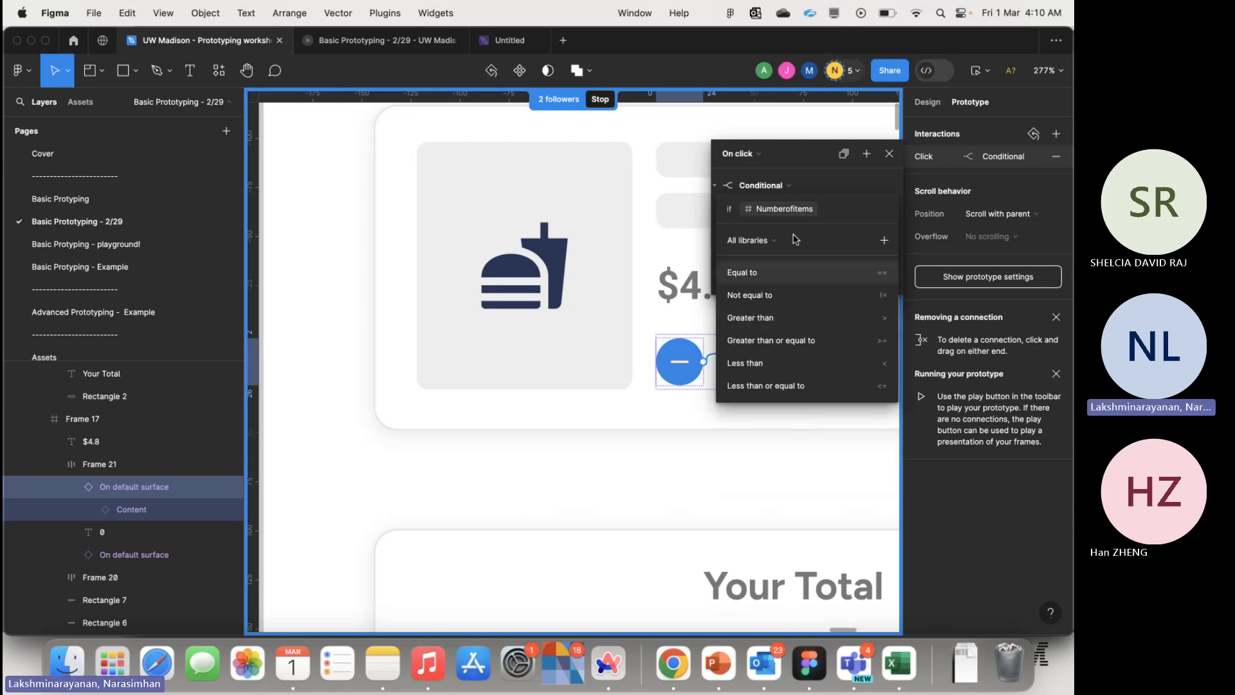
type("<")
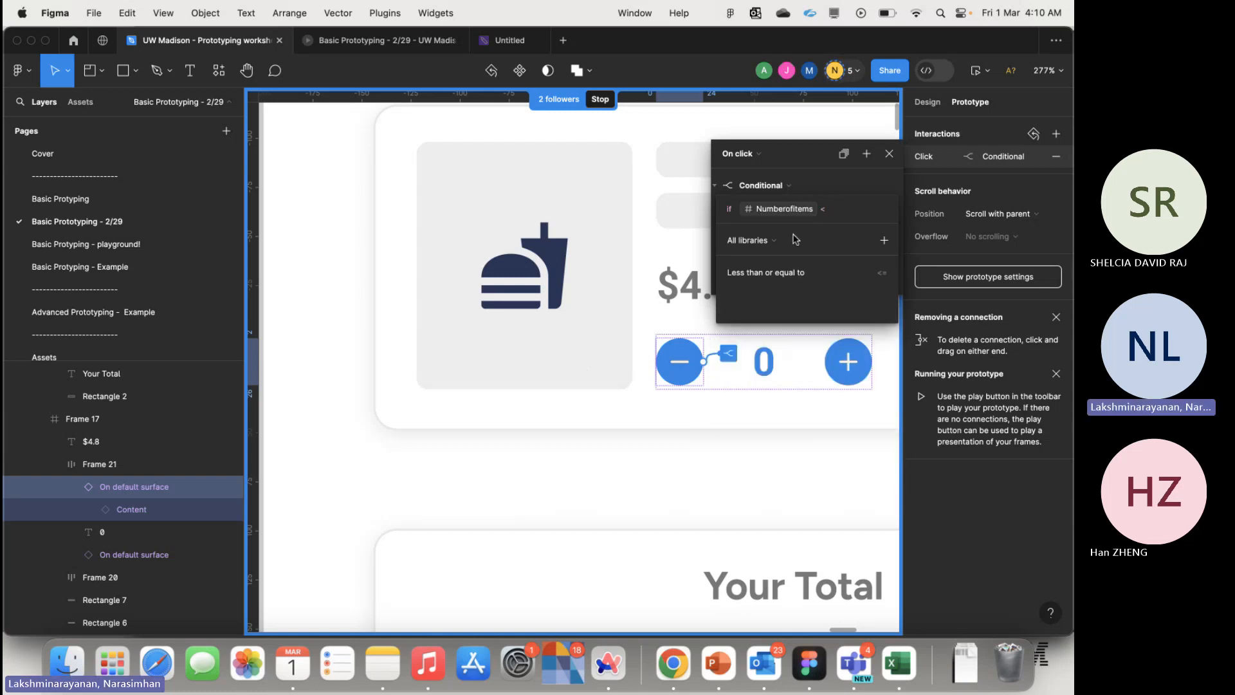
key("BackSpace")
type("> 0")
key("Return")
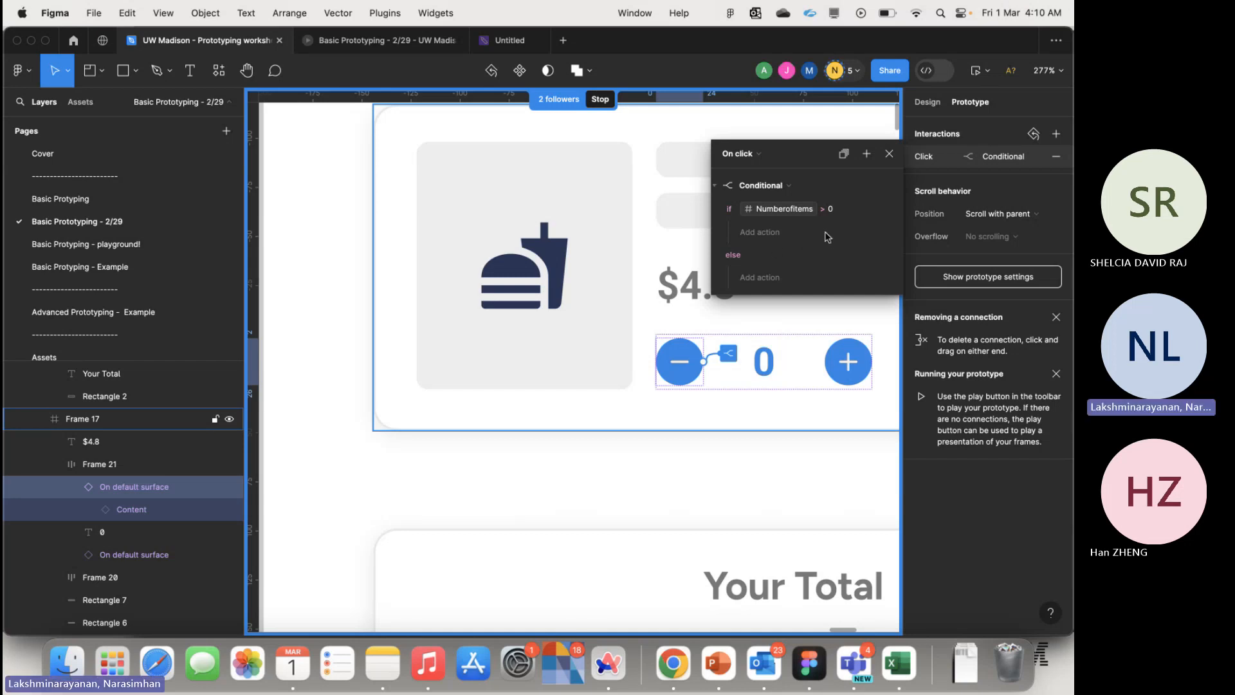
- Under the if condition, add a Set variable action that sets Numberofitems to Numberofitems - 1
left_click(775, 236)
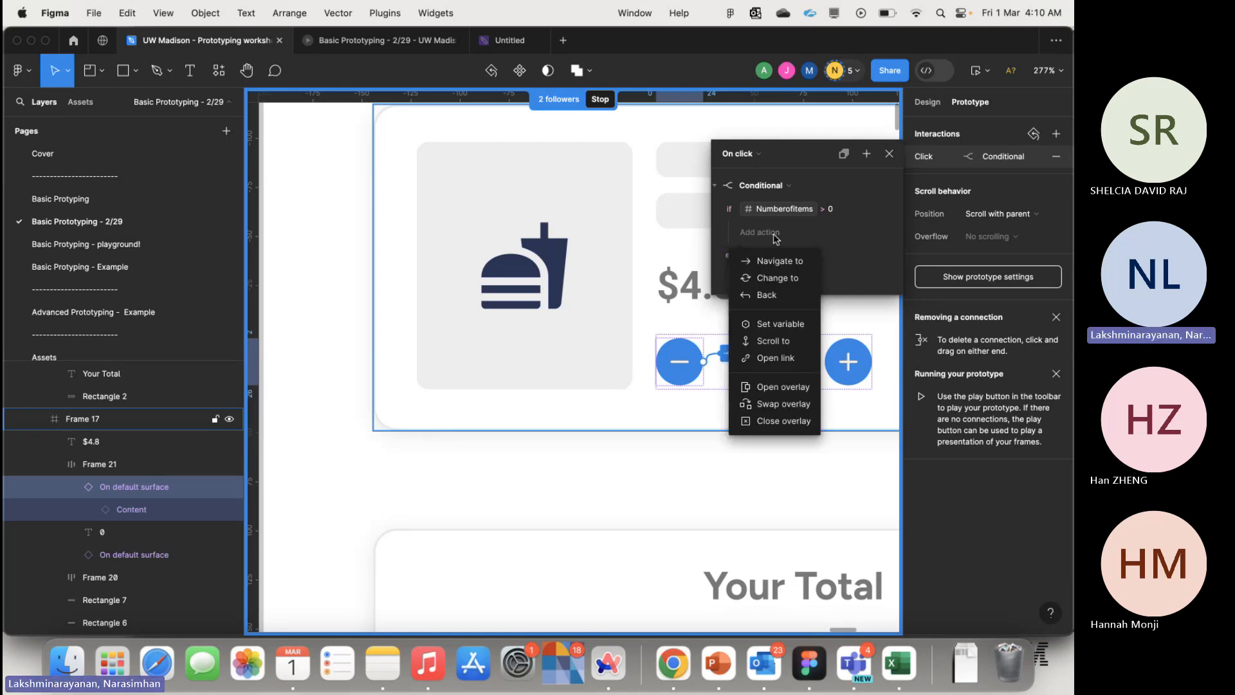
left_click(770, 325)
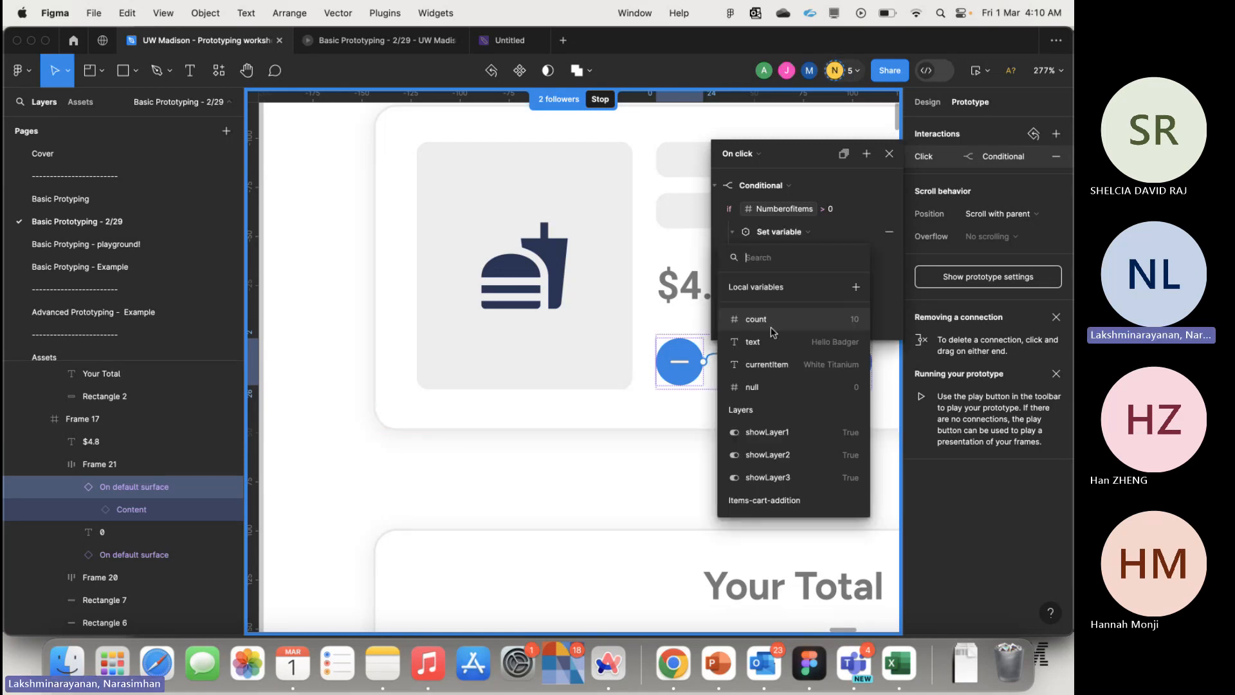
scroll(796, 392, "down", 2)
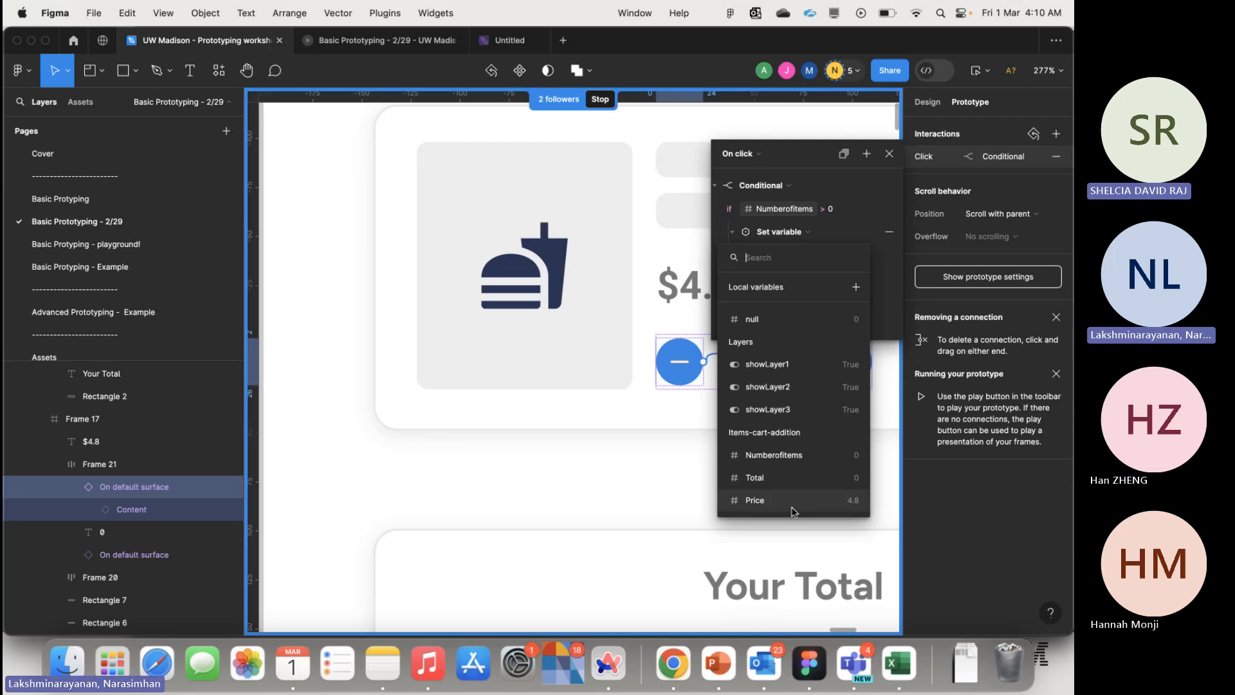
left_click(801, 458)
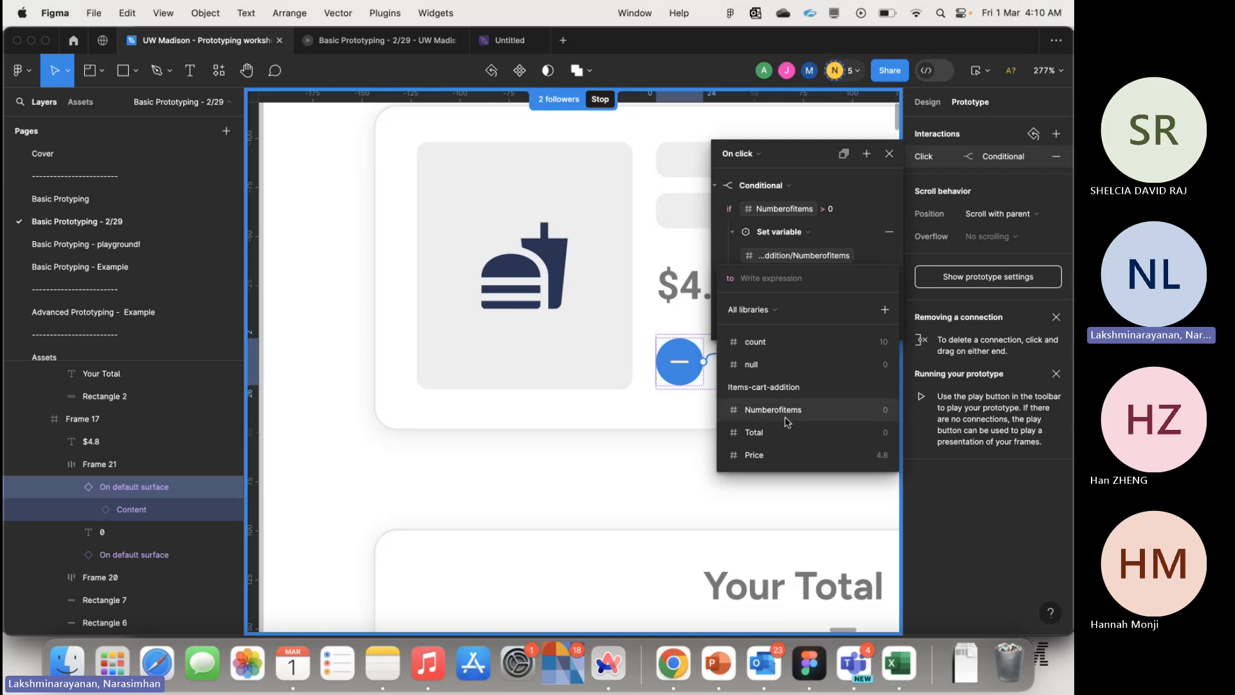
left_click(801, 418)
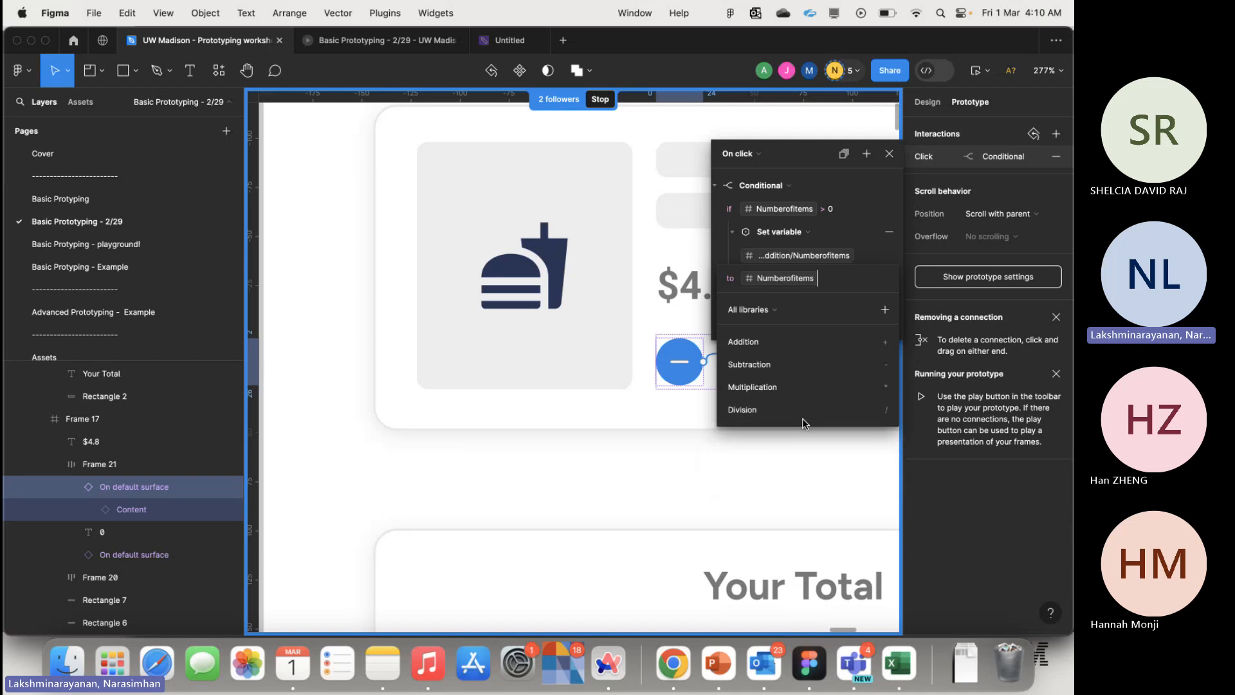
type("-1")
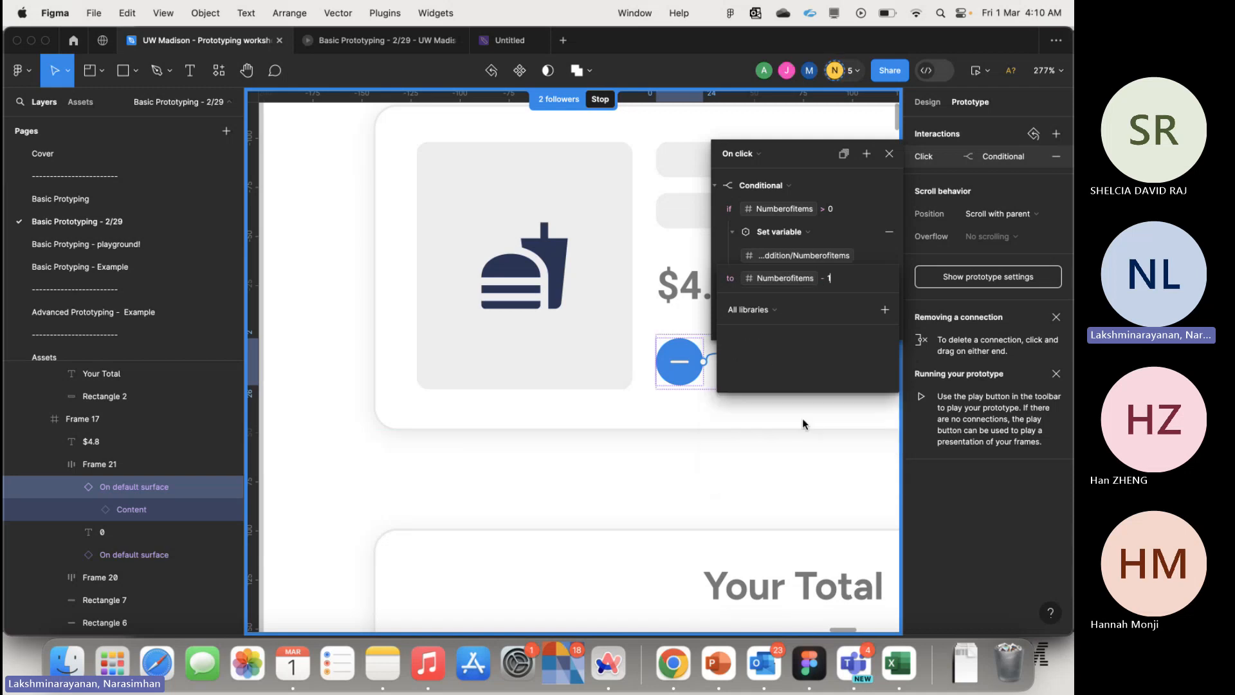
key("Return")
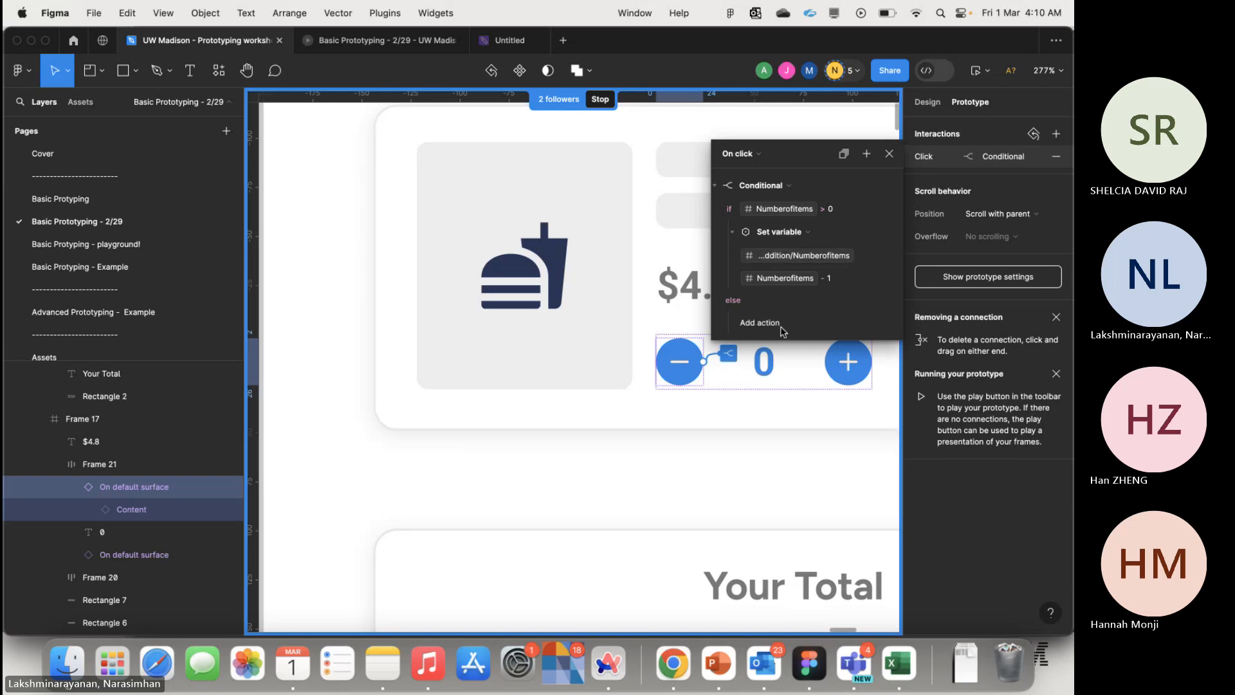
- Check the flowchart's Press (-) branch against the conditional built for the minus button
scroll(666, 471, "down", 10)
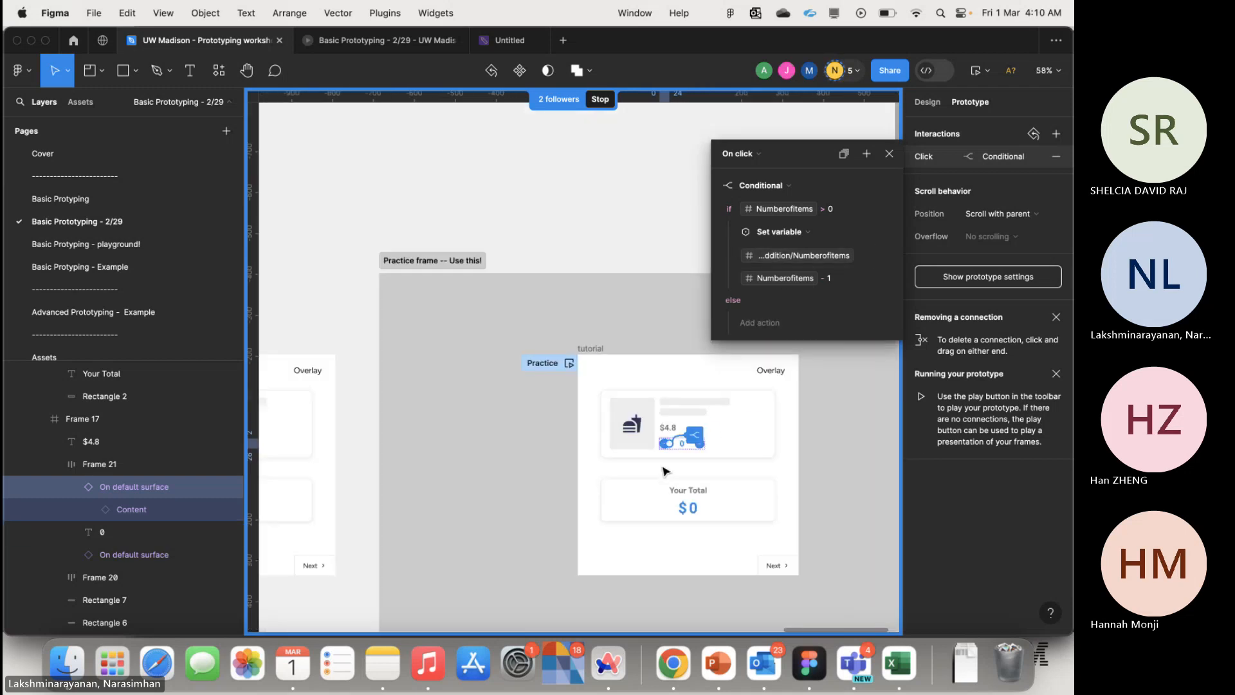
scroll(666, 471, "left", 7)
scroll(666, 472, "left", 6)
scroll(666, 471, "down", 2)
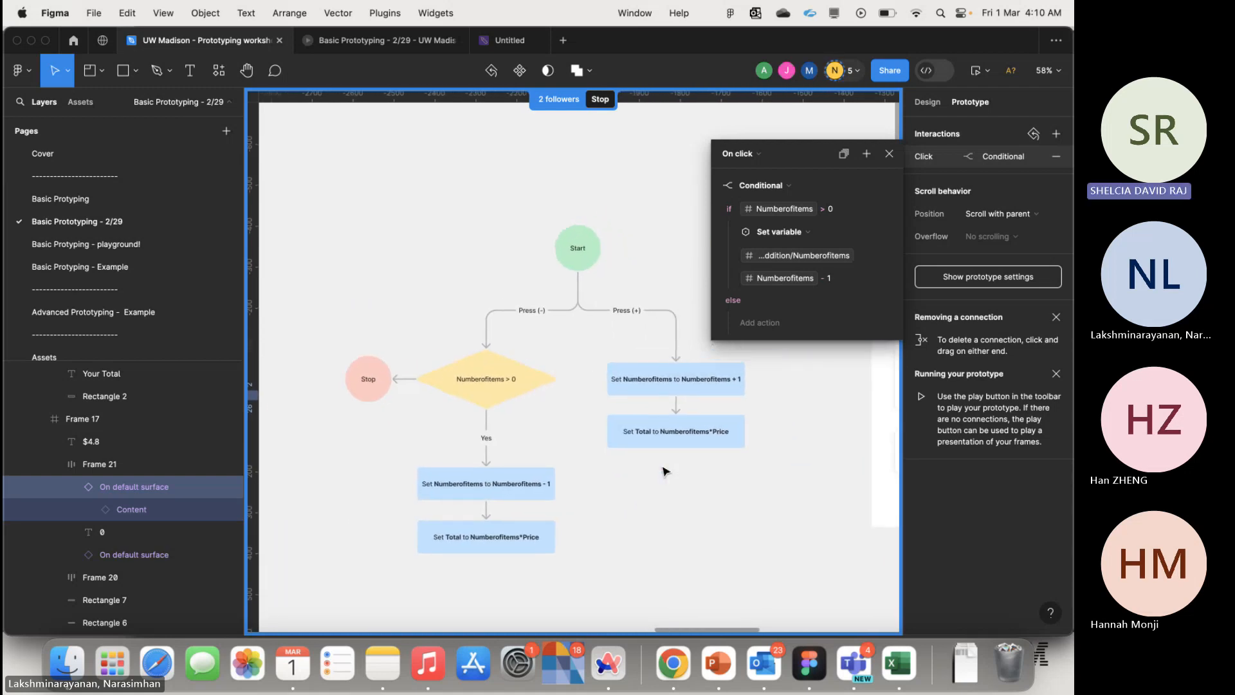
scroll(543, 461, "up", 5)
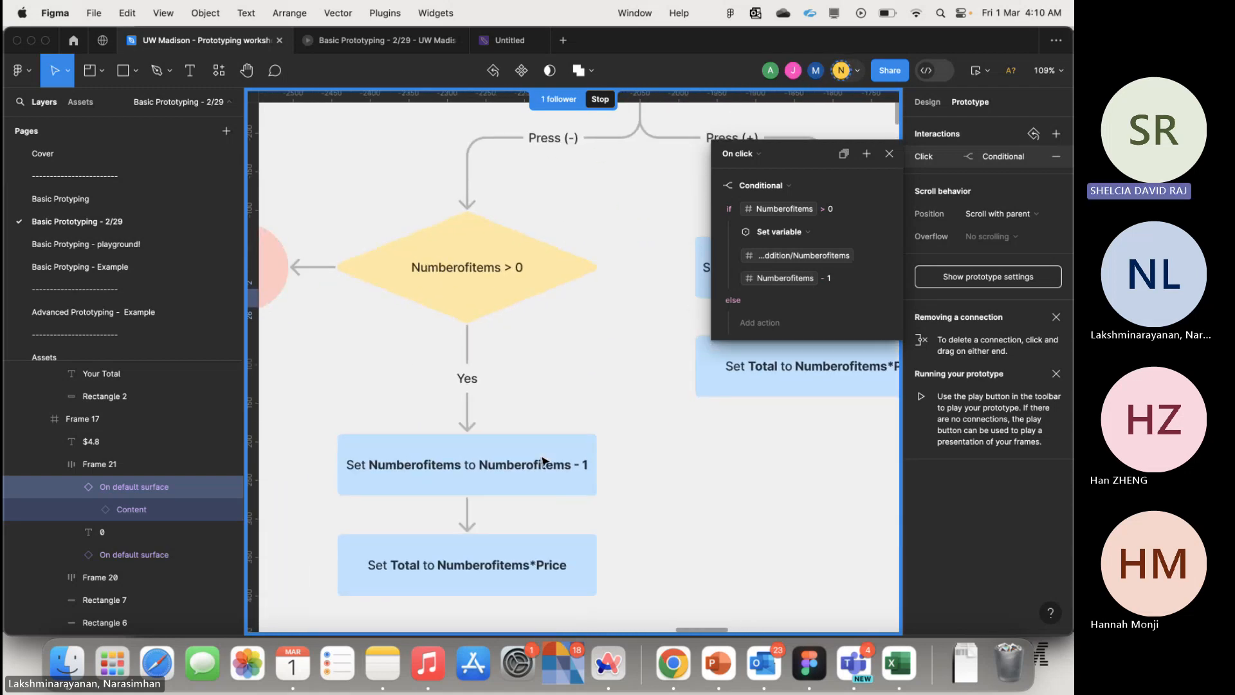
scroll(543, 462, "down", 3)
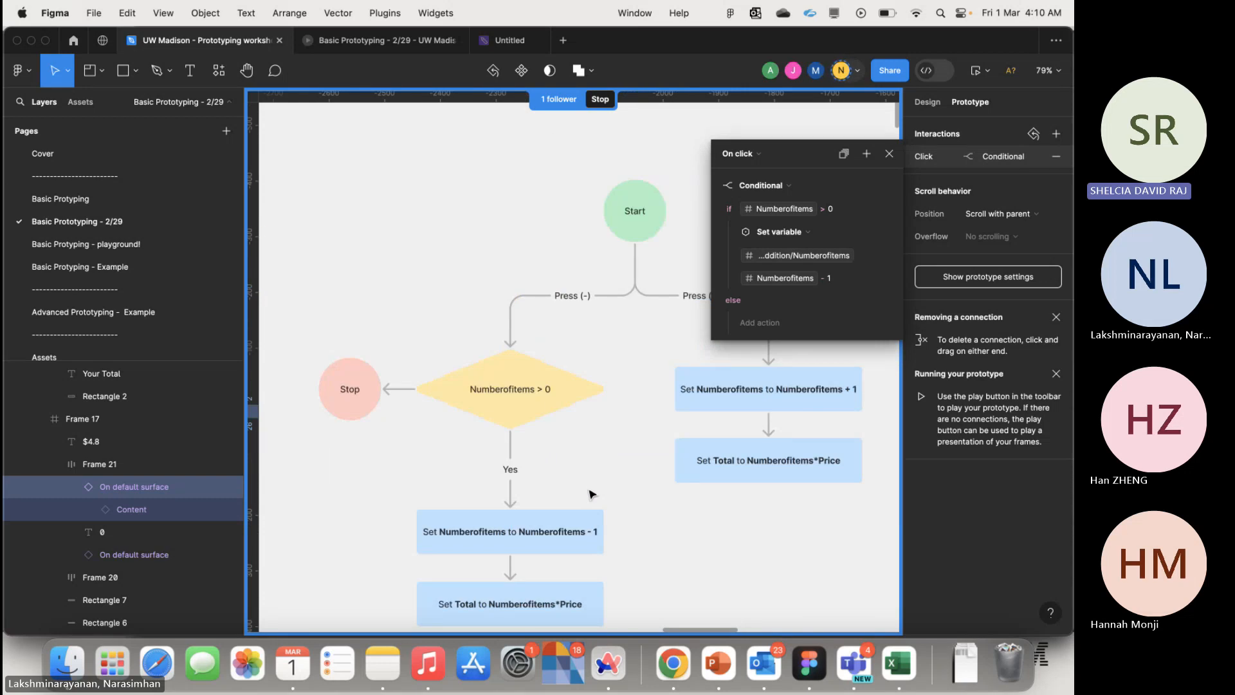
scroll(614, 384, "down", 5)
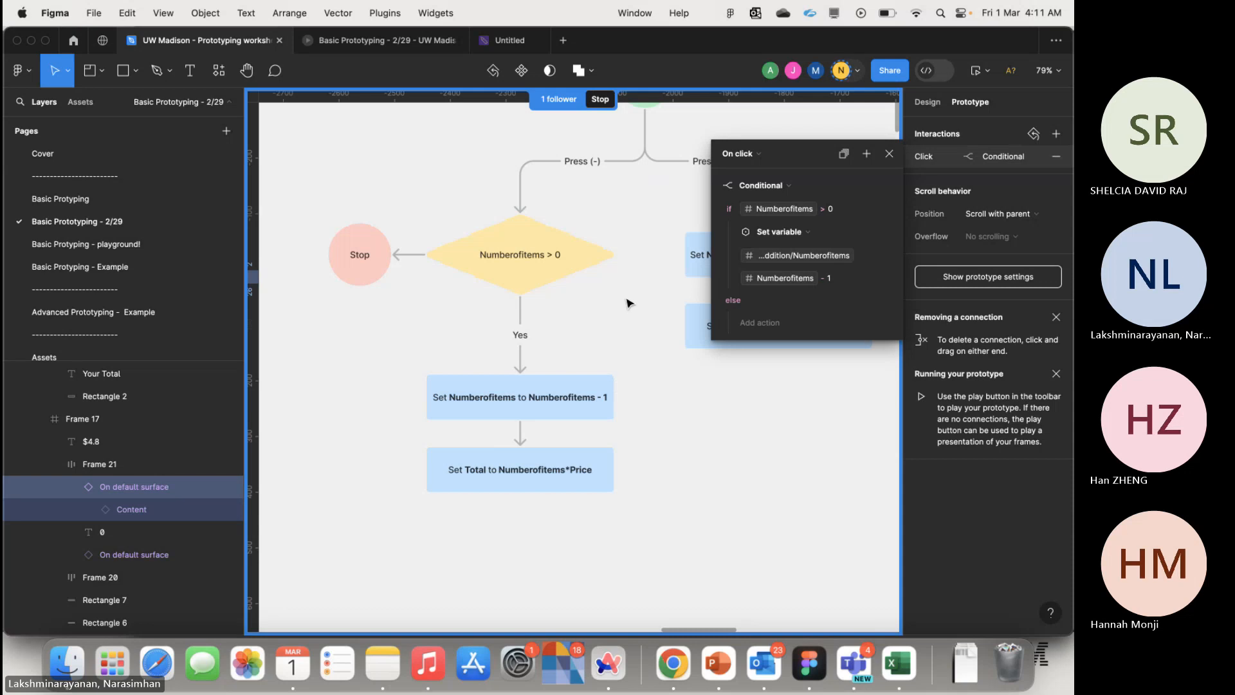
- Examine the counter and total in the Example frame, then review how the flowchart handles Press (-) and Press (+)
scroll(627, 301, "right", 10)
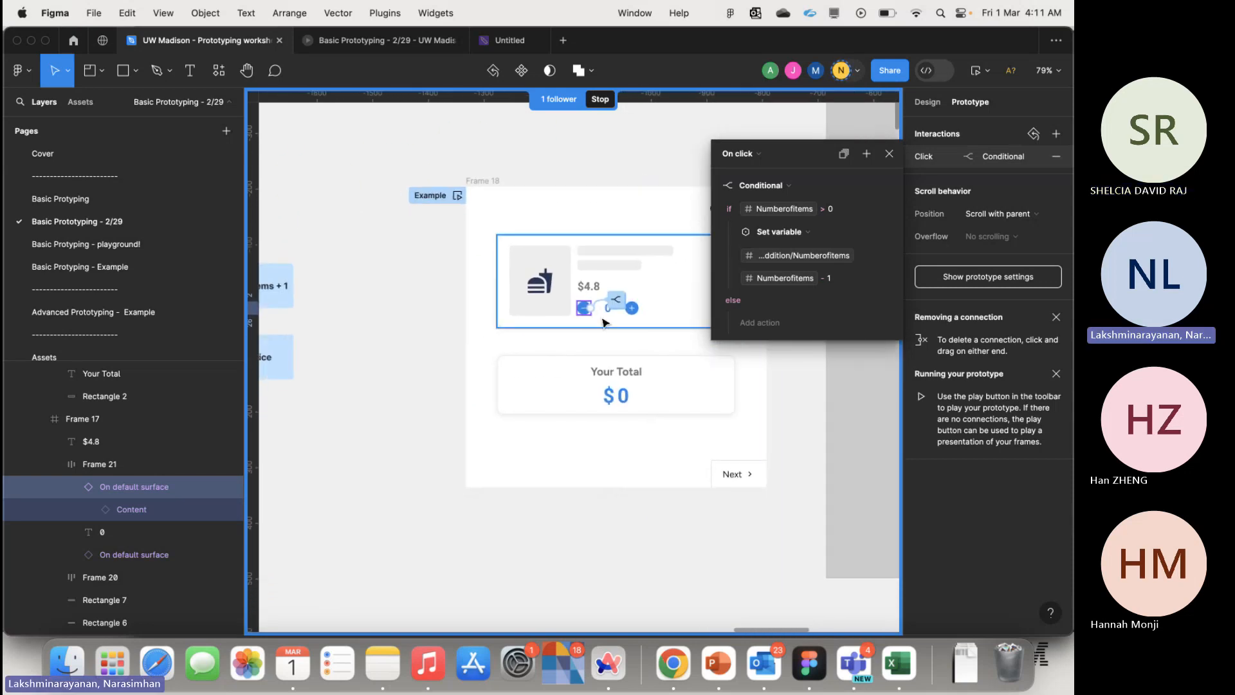
scroll(627, 303, "up", 8)
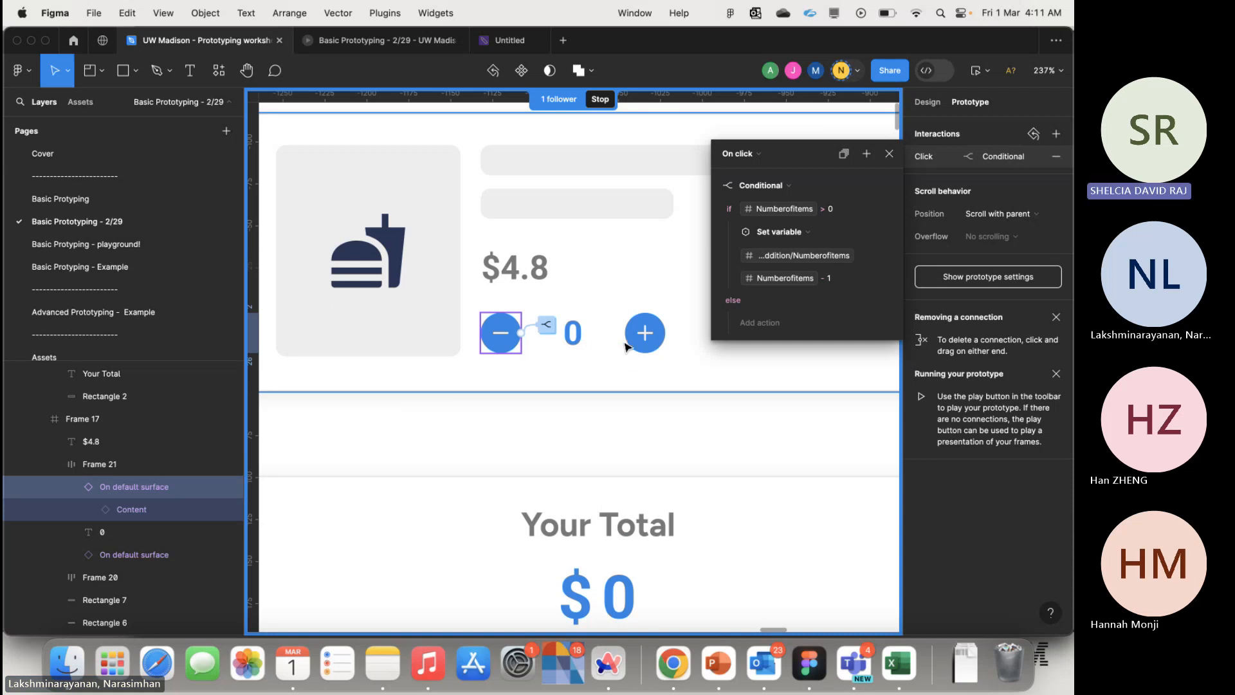
scroll(620, 358, "down", 10)
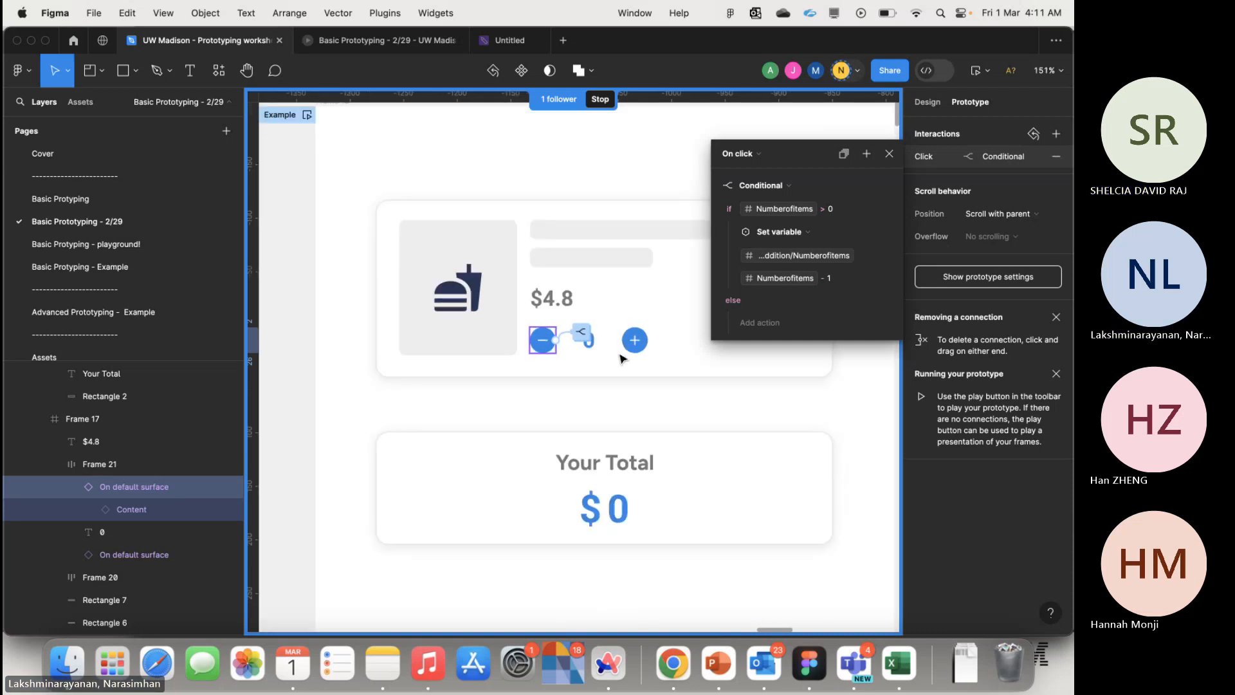
scroll(621, 358, "left", 10)
scroll(622, 359, "right", 1)
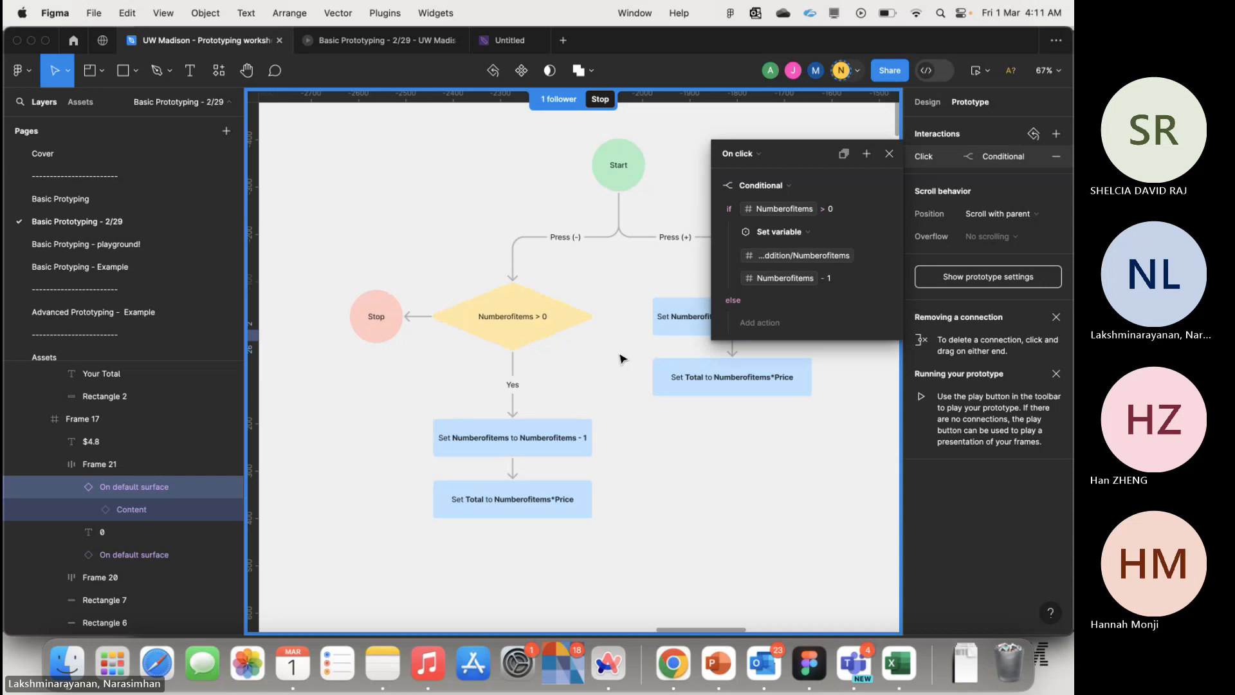
scroll(621, 358, "right", 2)
scroll(621, 359, "right", 2)
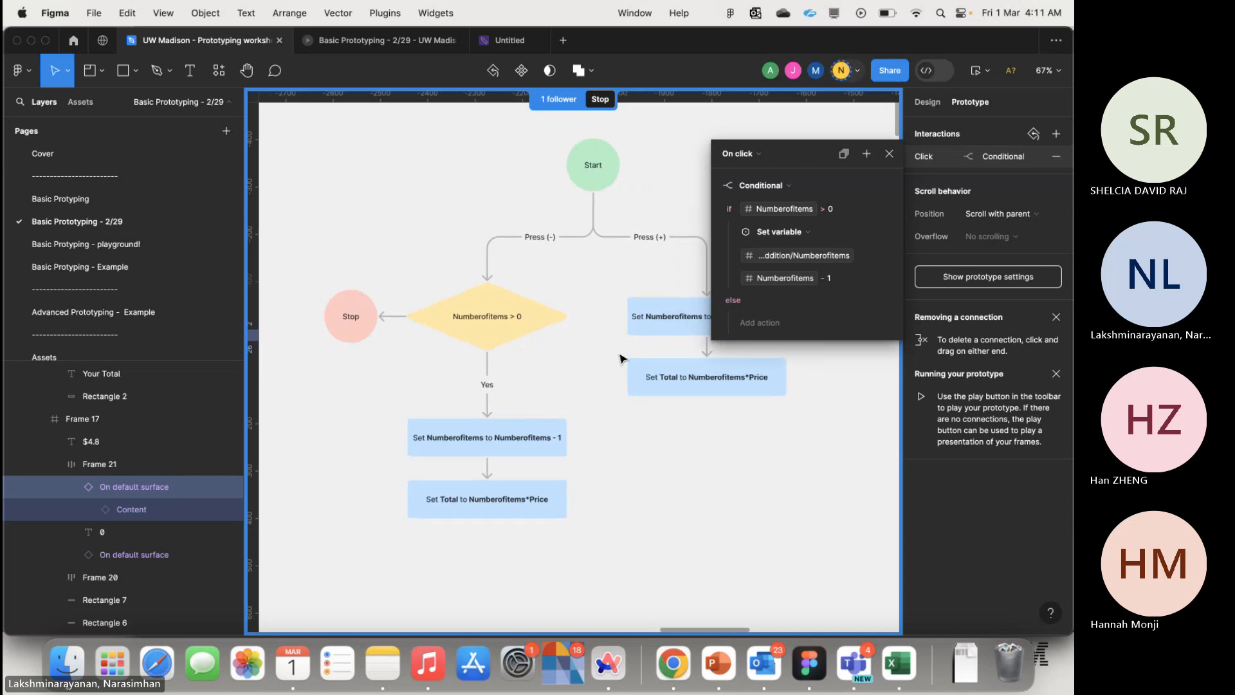
scroll(726, 390, "left", 15)
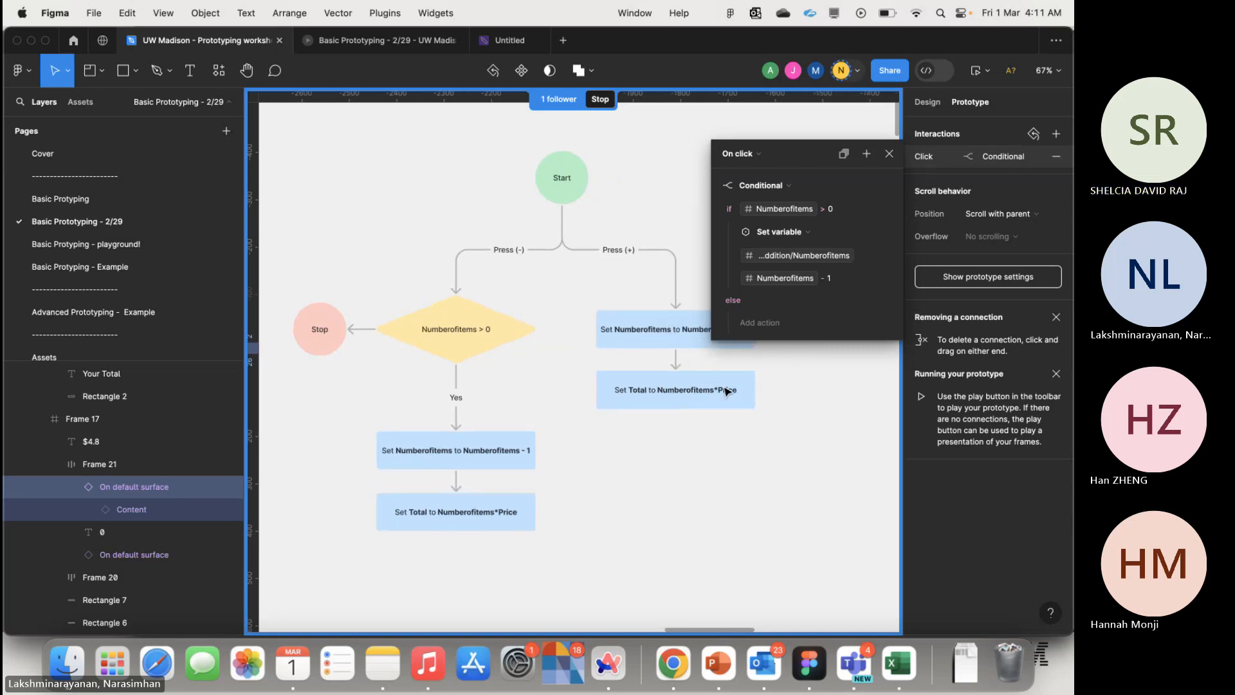
scroll(726, 390, "up", 3)
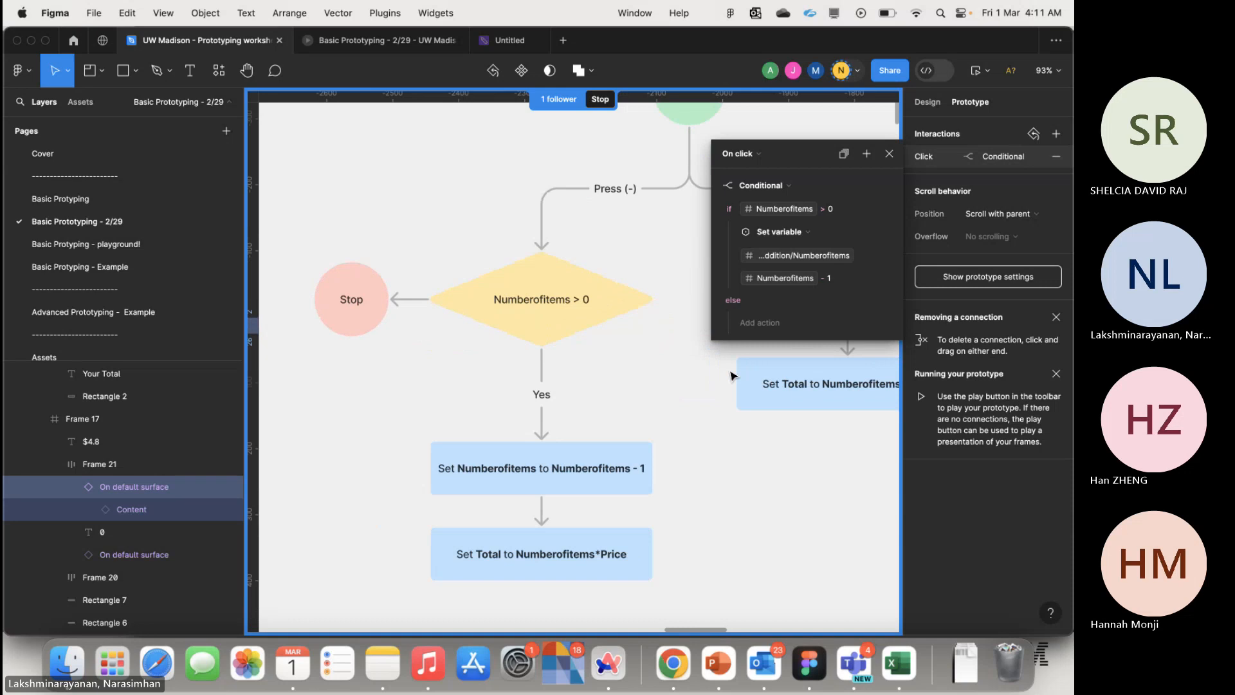
- Close the minus button's interaction details and look over the Example frame's connected buttons beside the flowchart
left_click(664, 412)
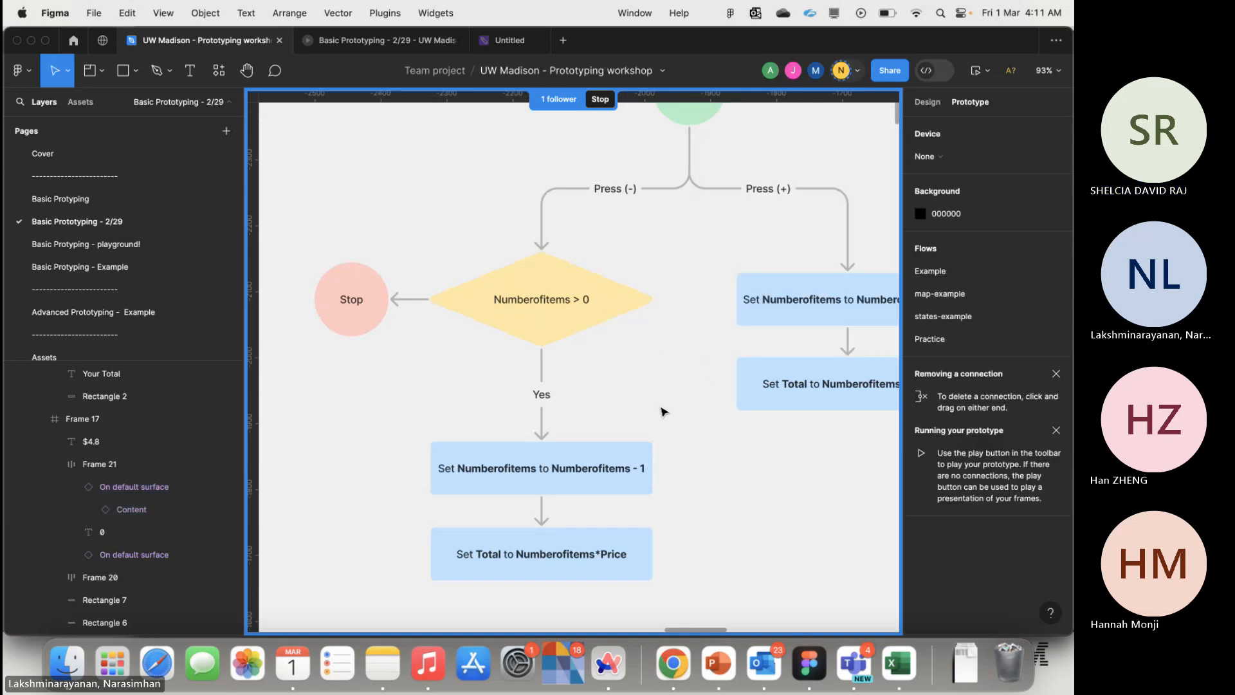
scroll(664, 411, "right", 20)
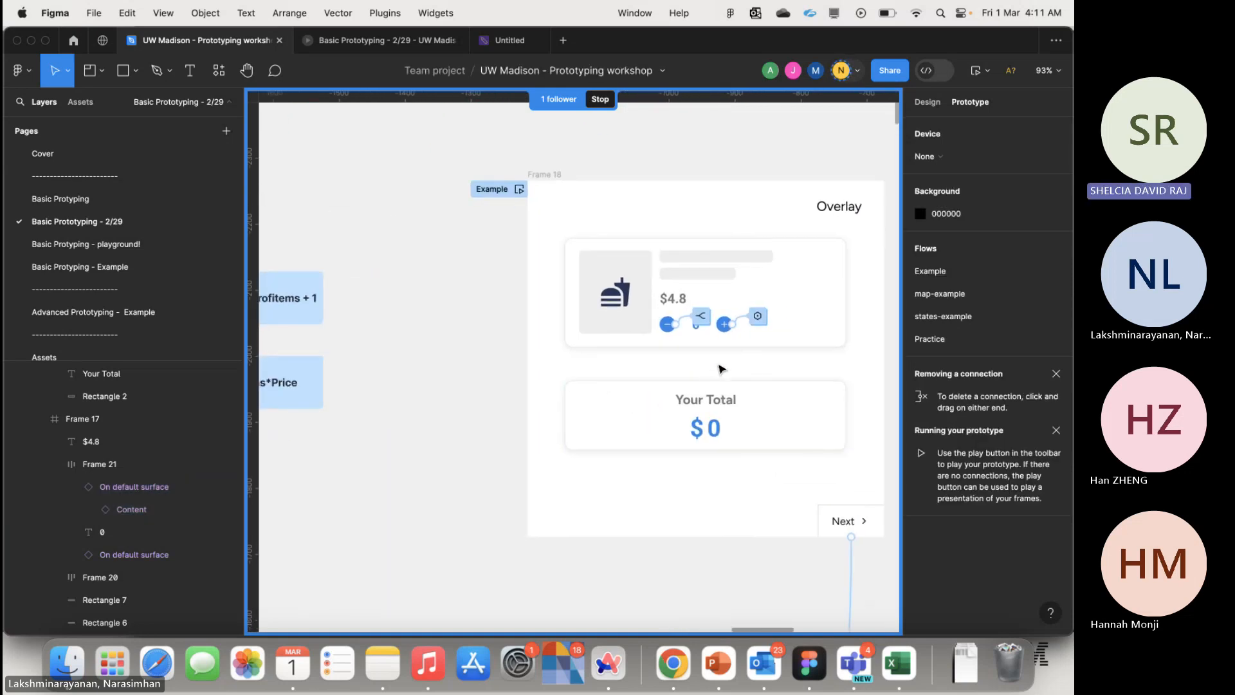
scroll(726, 359, "down", 5)
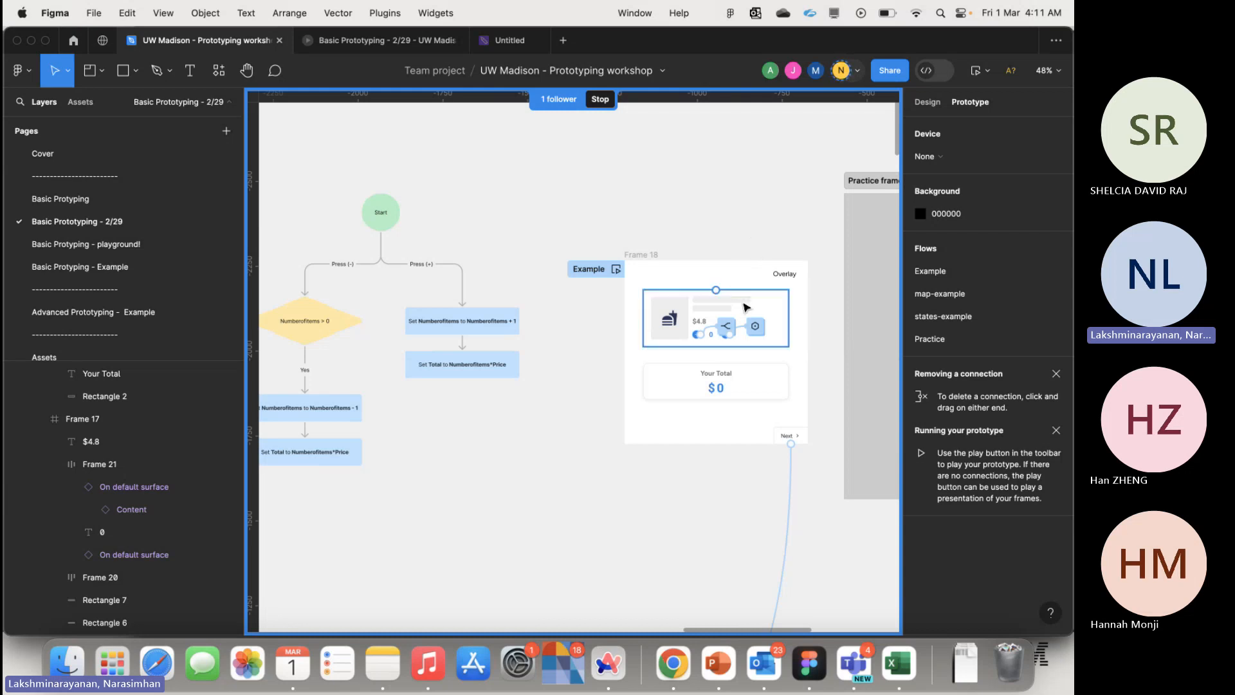
scroll(721, 373, "down", 3)
scroll(726, 380, "up", 1)
scroll(726, 380, "right", 1)
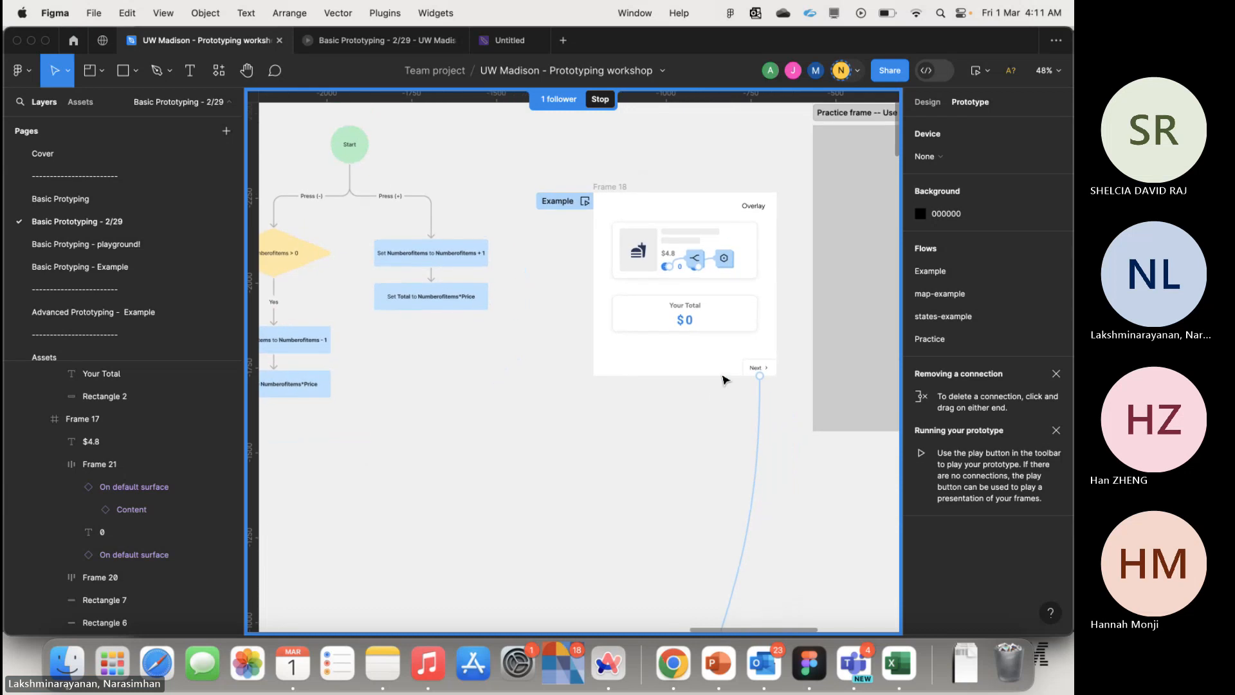
scroll(725, 380, "up", 2)
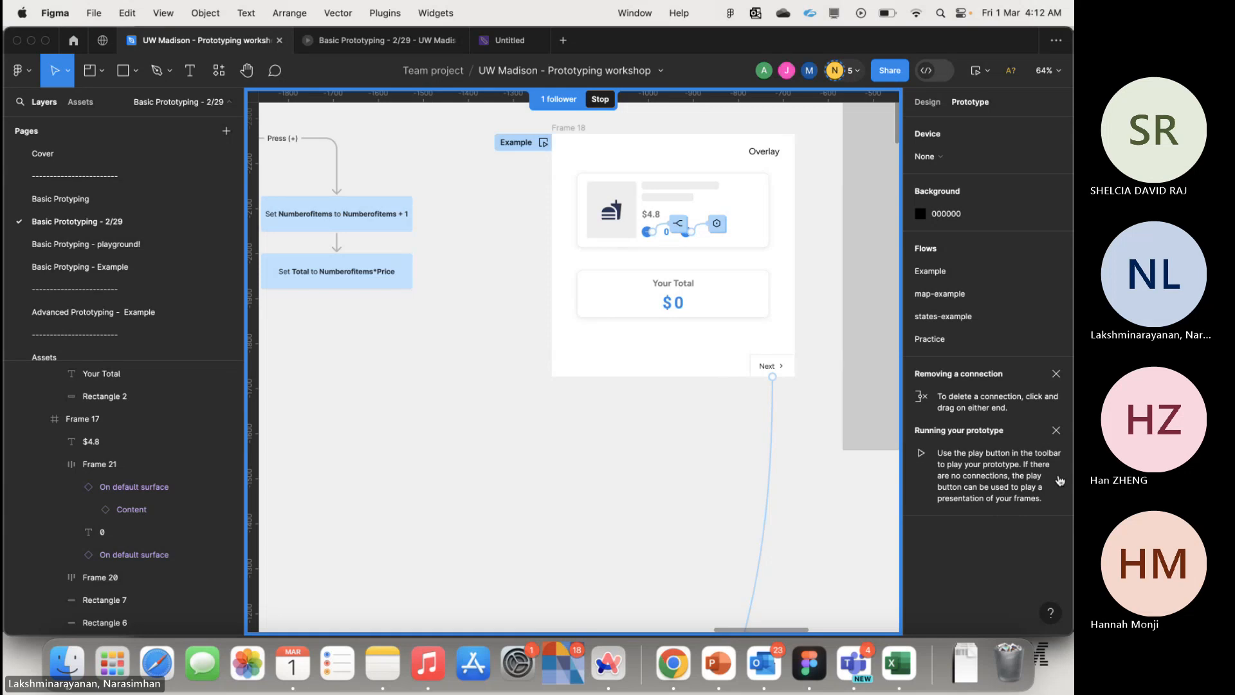
- Switch to the Teams meeting chat and open the shared workshop file link in Chrome with the second listed account
key("super+Tab")
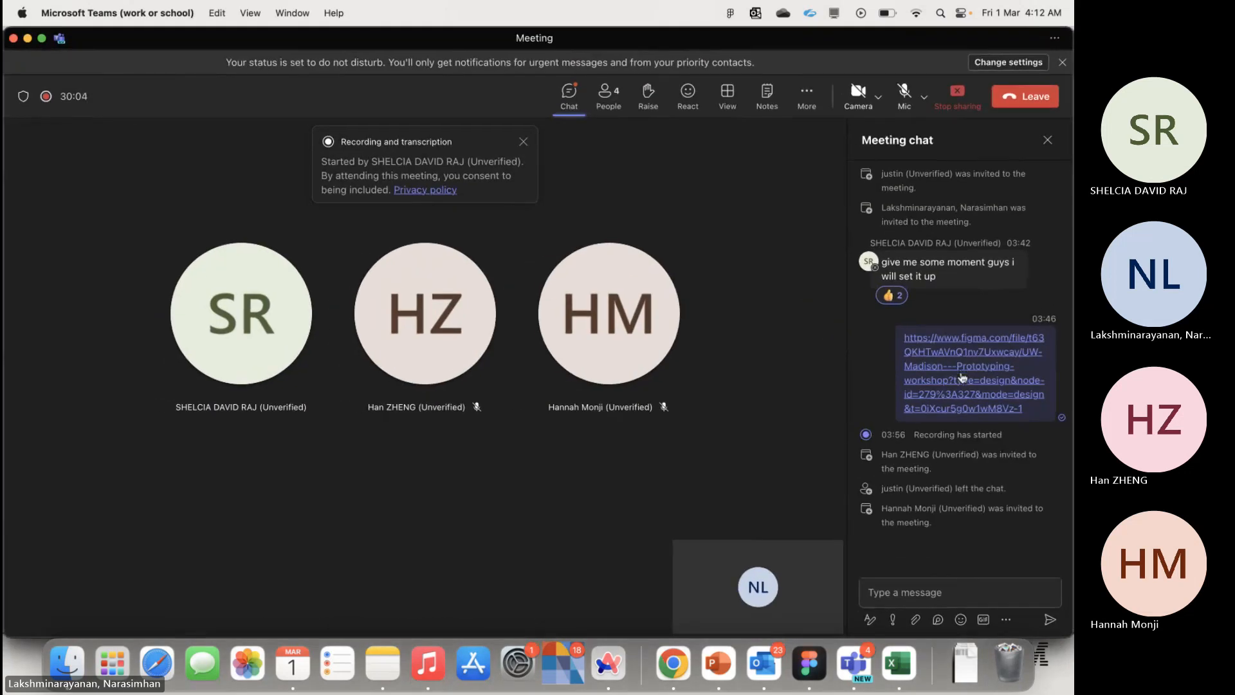
left_click(963, 378)
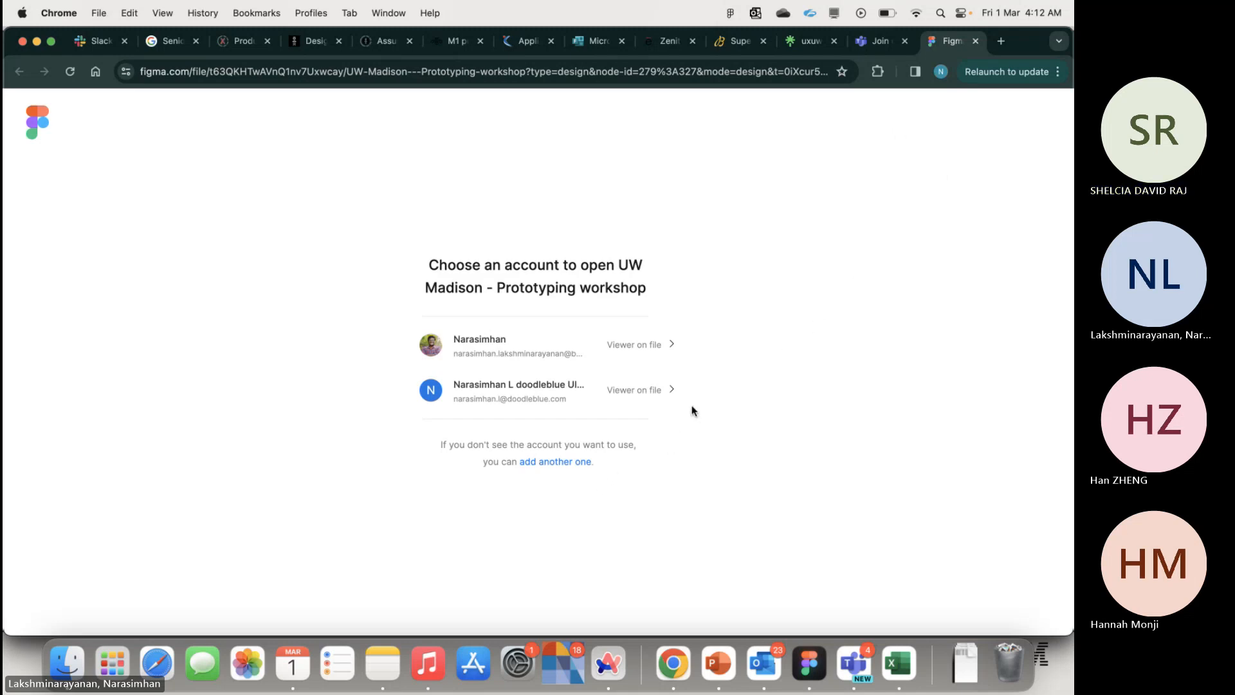
left_click(671, 392)
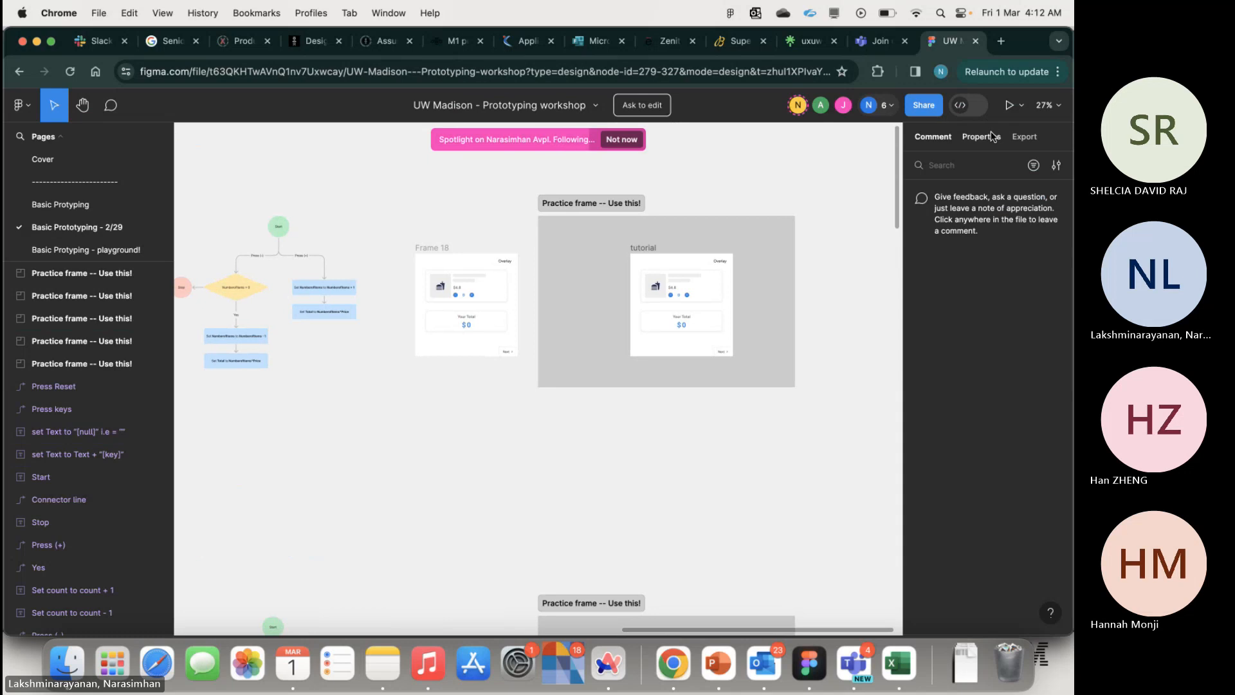
- Look through the view-only file's Properties and Export options, and duplicate the Prototyping workshop file to the drafts
left_click(991, 136)
left_click(1026, 139)
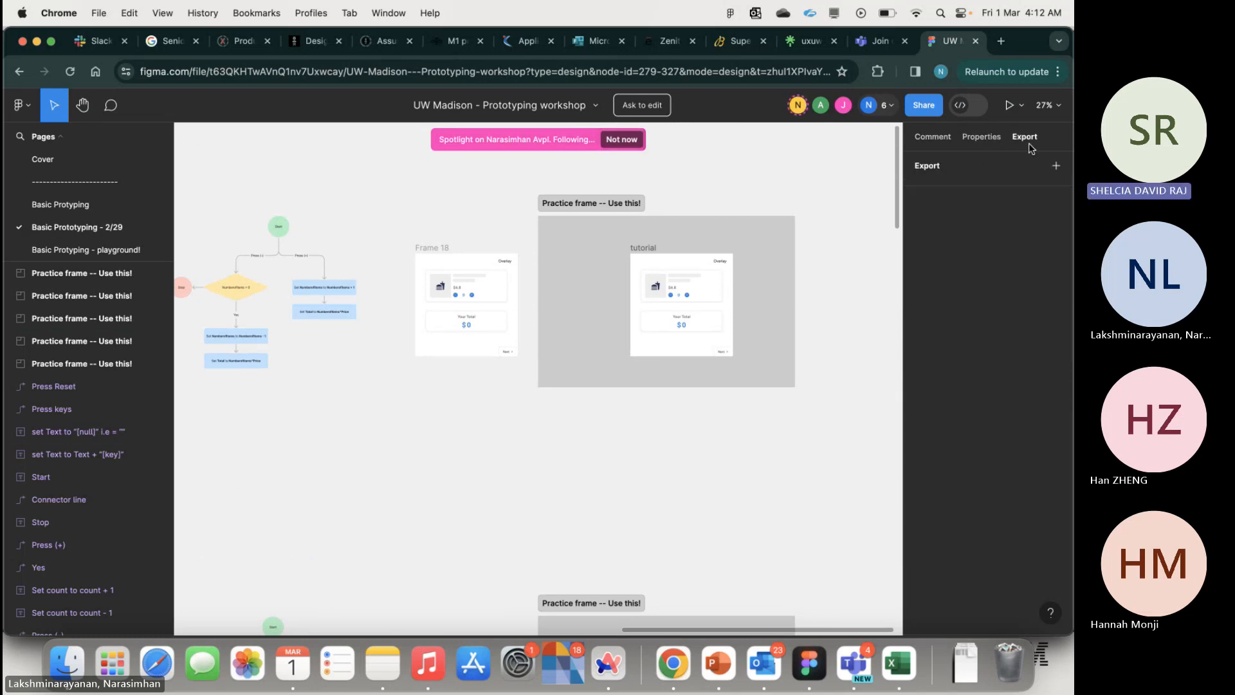
left_click(943, 140)
left_click(594, 108)
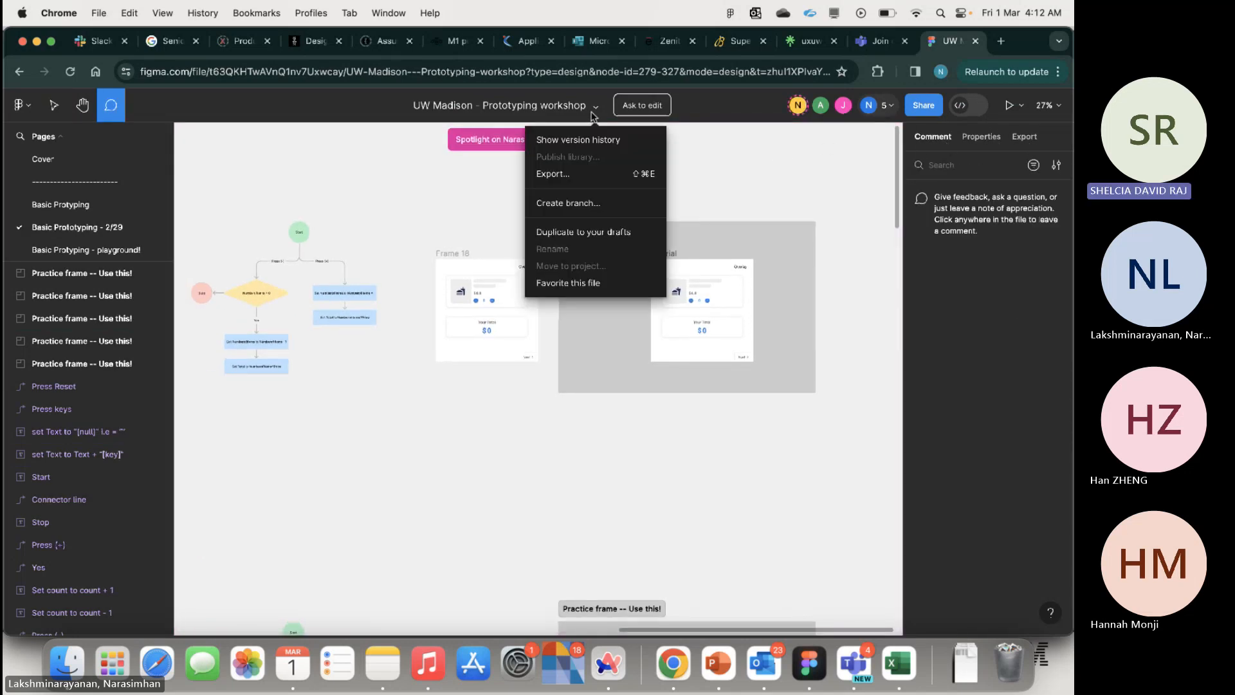
left_click(596, 230)
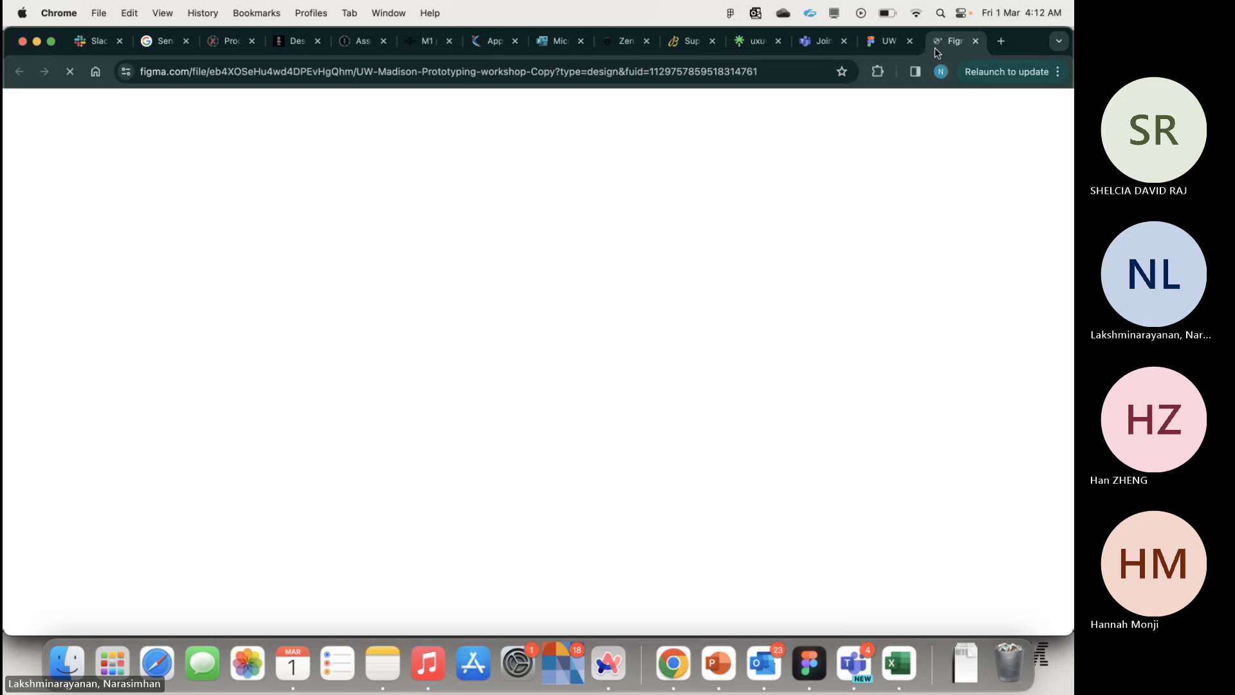
- Open the copied workshop file with the editor account and show the prototype settings on the Basic Prototyping - 2/29 page
left_click(915, 43)
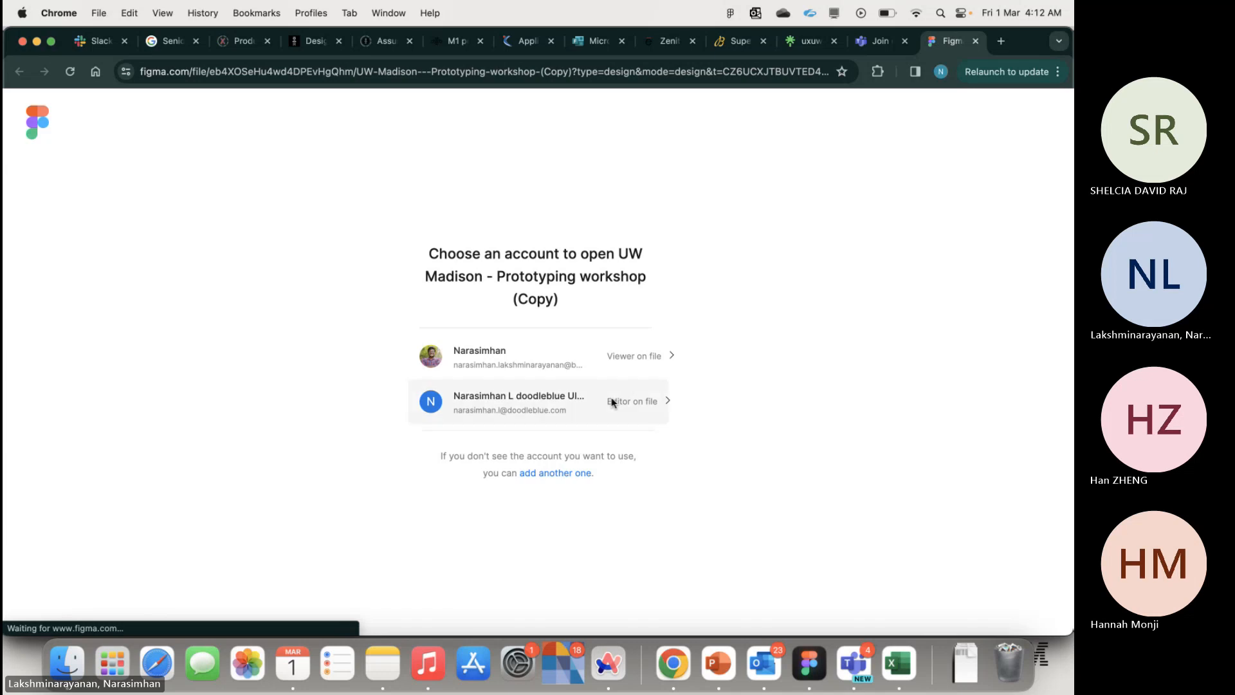
left_click(612, 402)
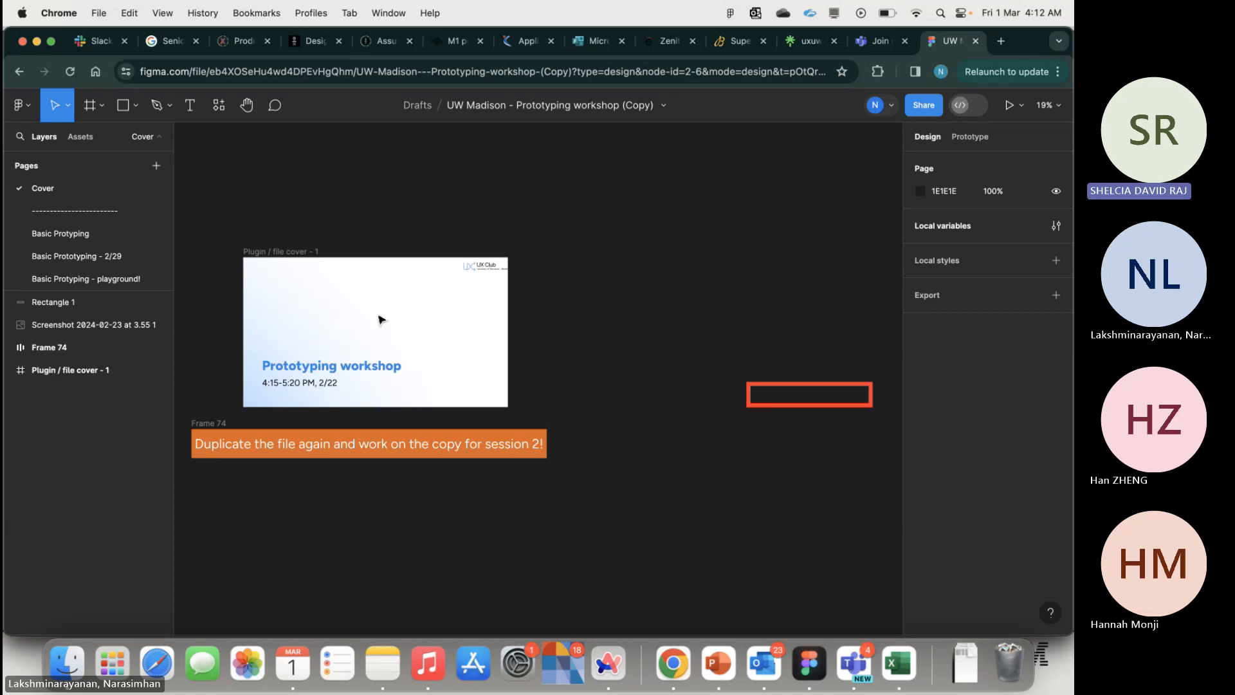
left_click(110, 255)
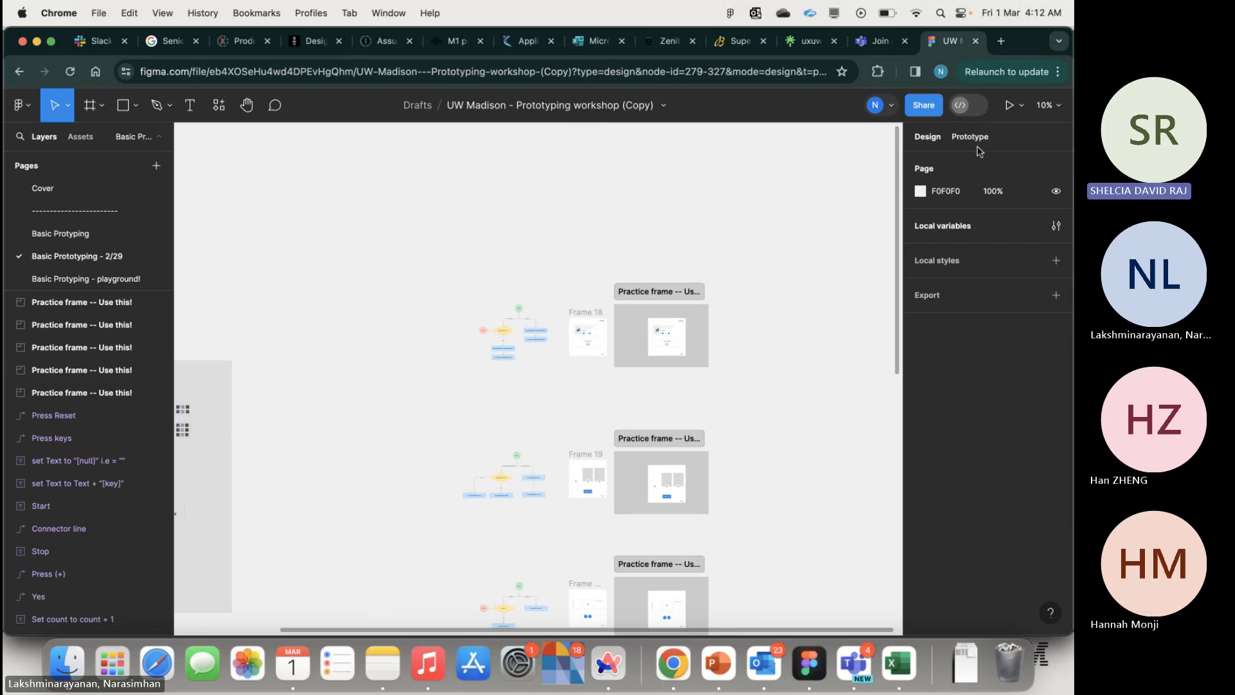
left_click(970, 136)
- Inspect the item card in the practice frame, then review the on-click interaction of the Example frame's minus button
left_click(657, 368)
scroll(657, 368, "up", 5)
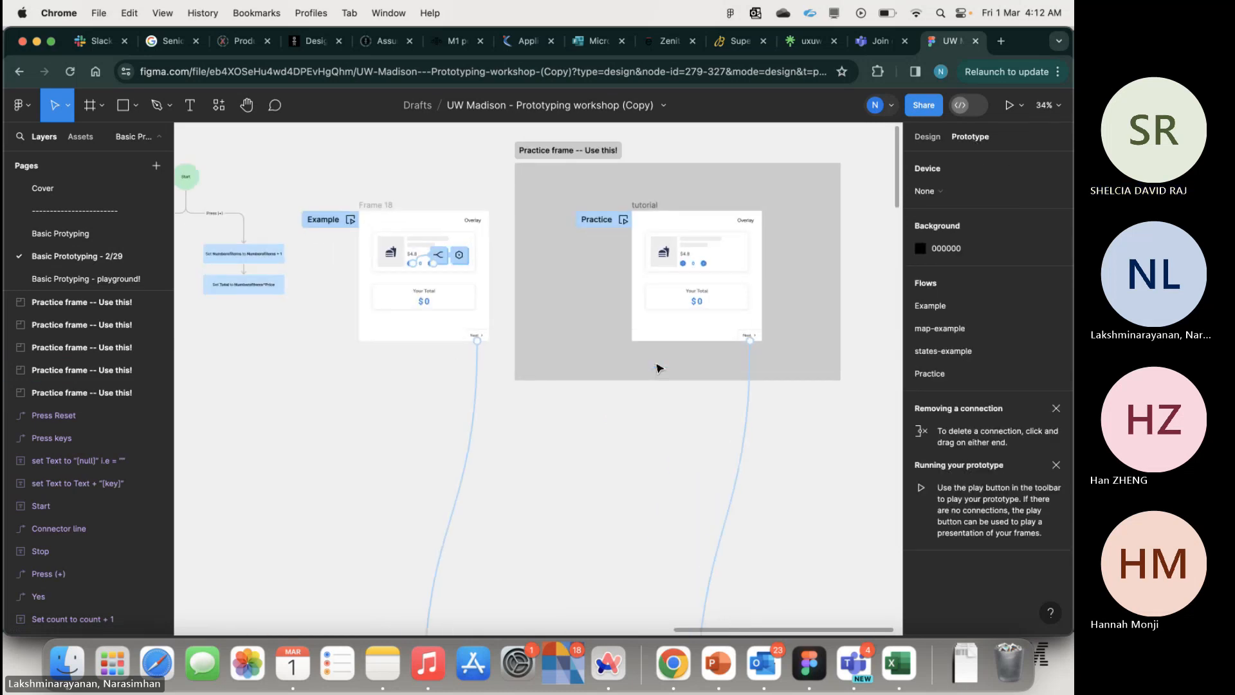
left_click(703, 295)
scroll(698, 287, "up", 5)
left_click(685, 259)
scroll(685, 259, "down", 10)
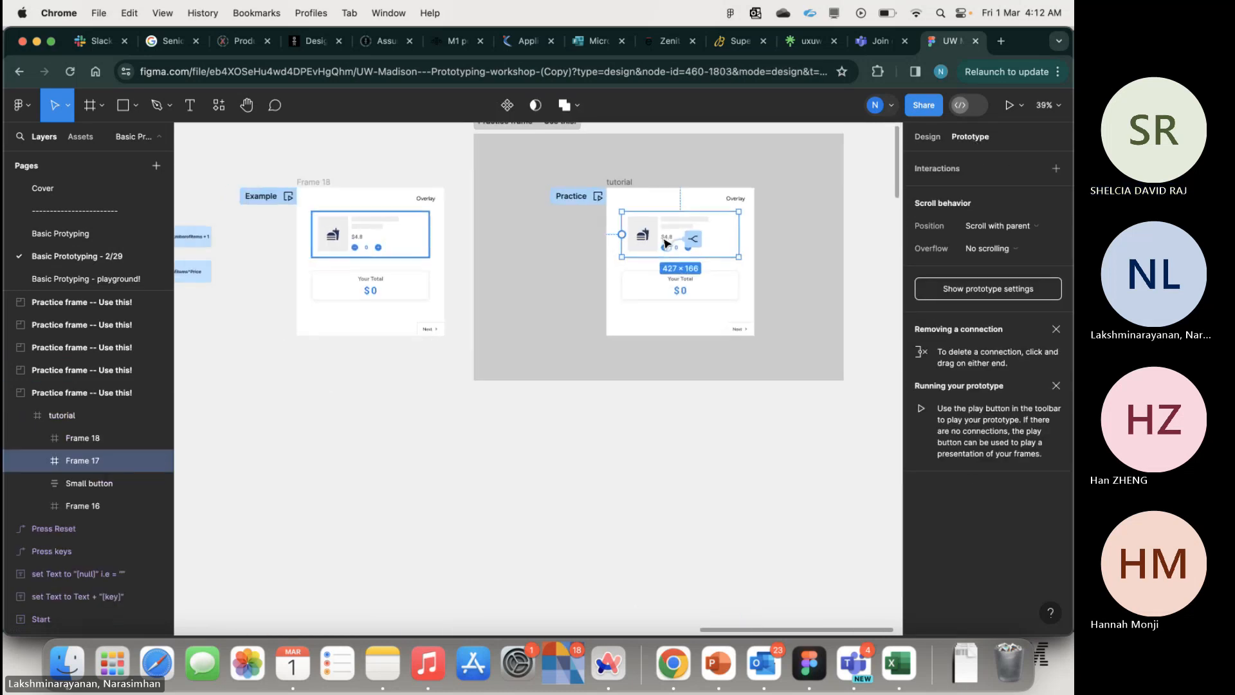
scroll(611, 278, "up", 10)
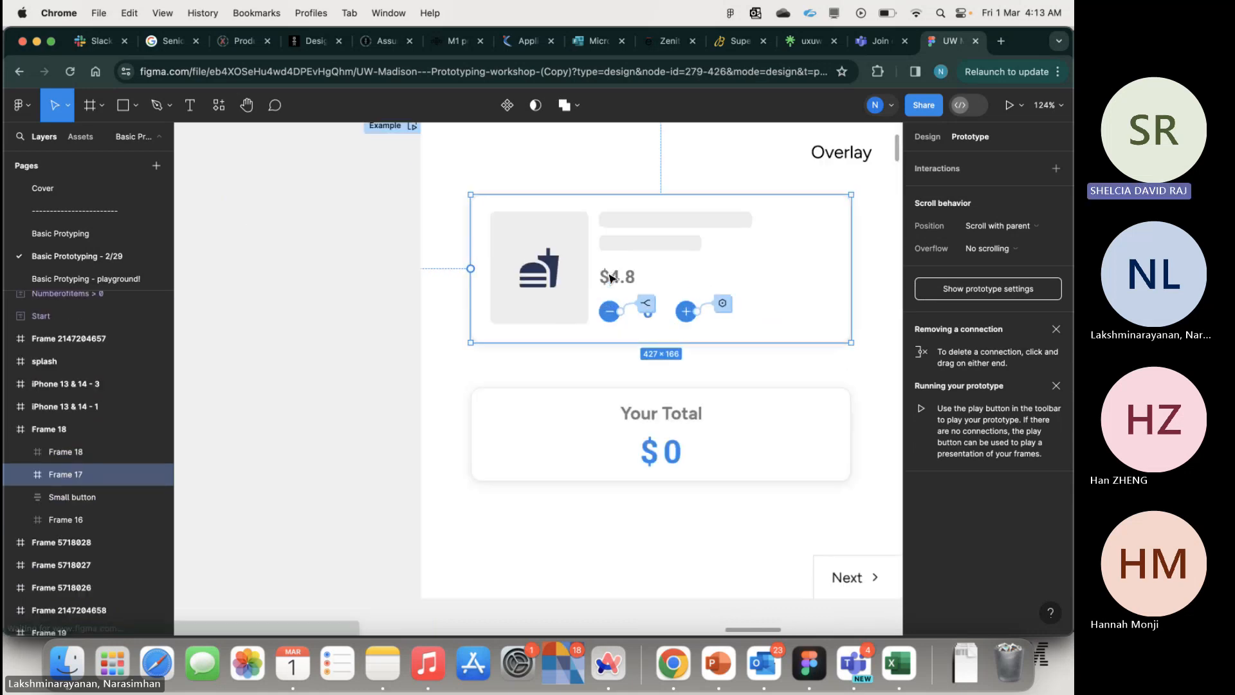
left_click(647, 308)
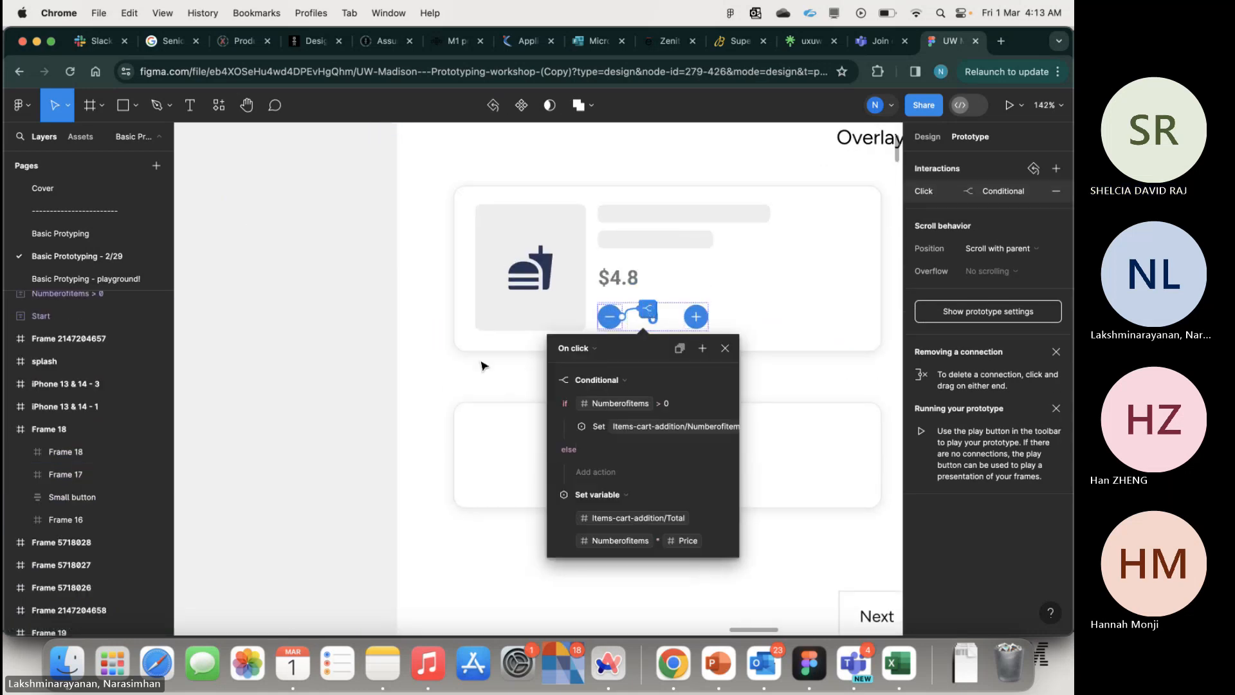
left_click(284, 365)
scroll(427, 346, "down", 5)
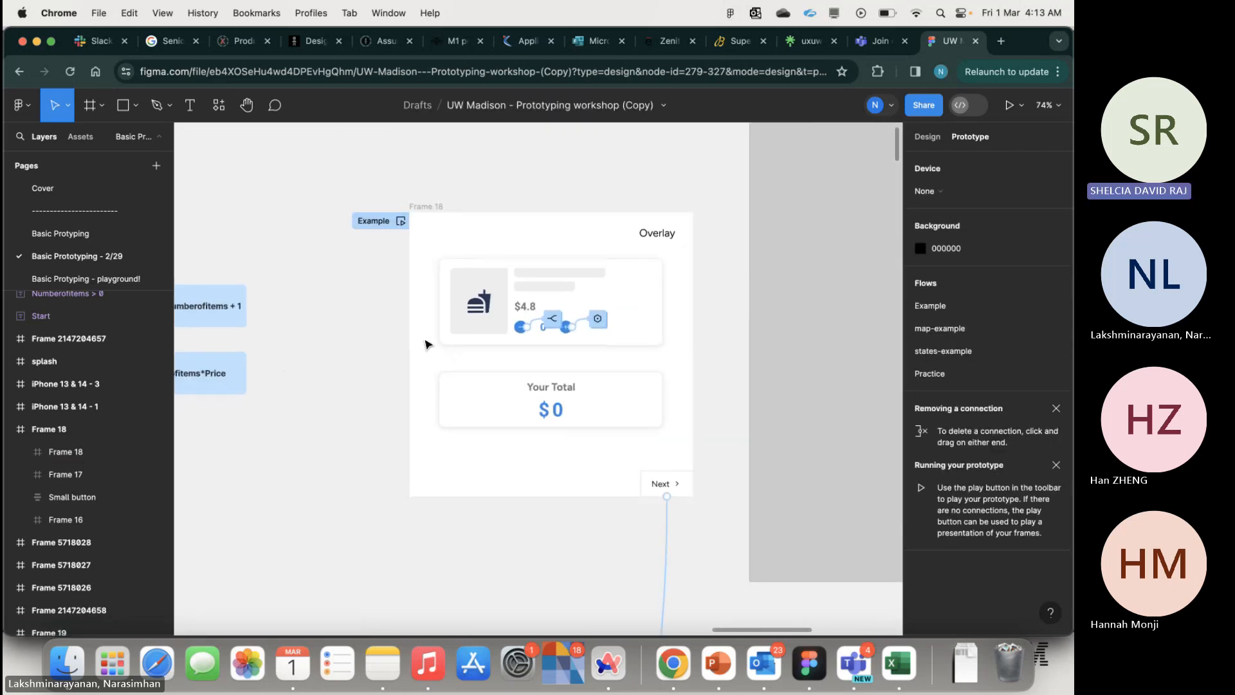
- Add an on-click interaction to the practice frame's plus button and look through the available action types without choosing one
scroll(592, 351, "right", 8)
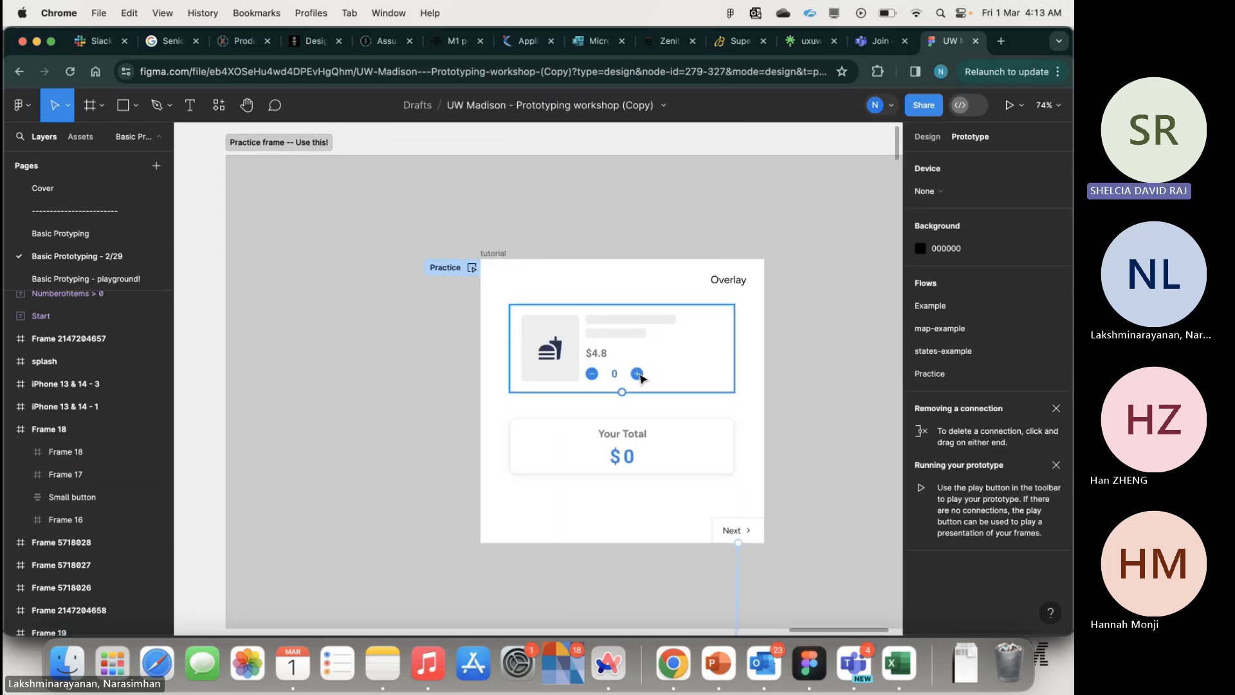
double_click(639, 373)
scroll(627, 380, "up", 5)
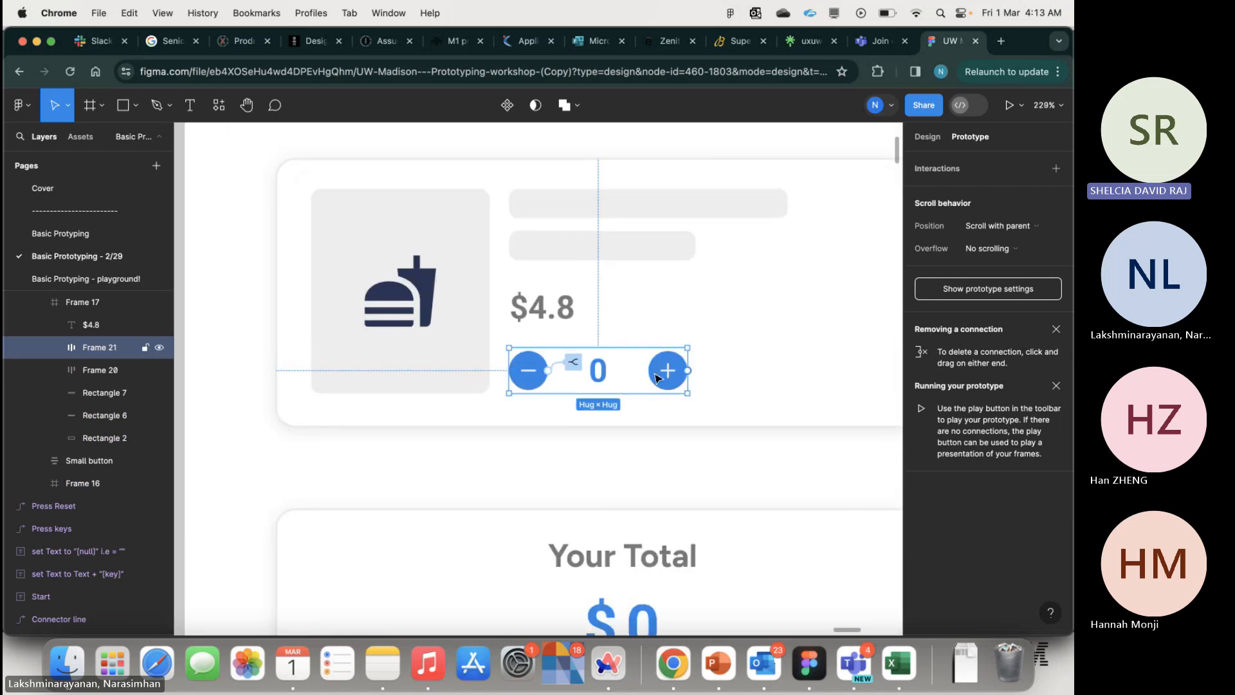
left_click(667, 377)
left_click(1055, 168)
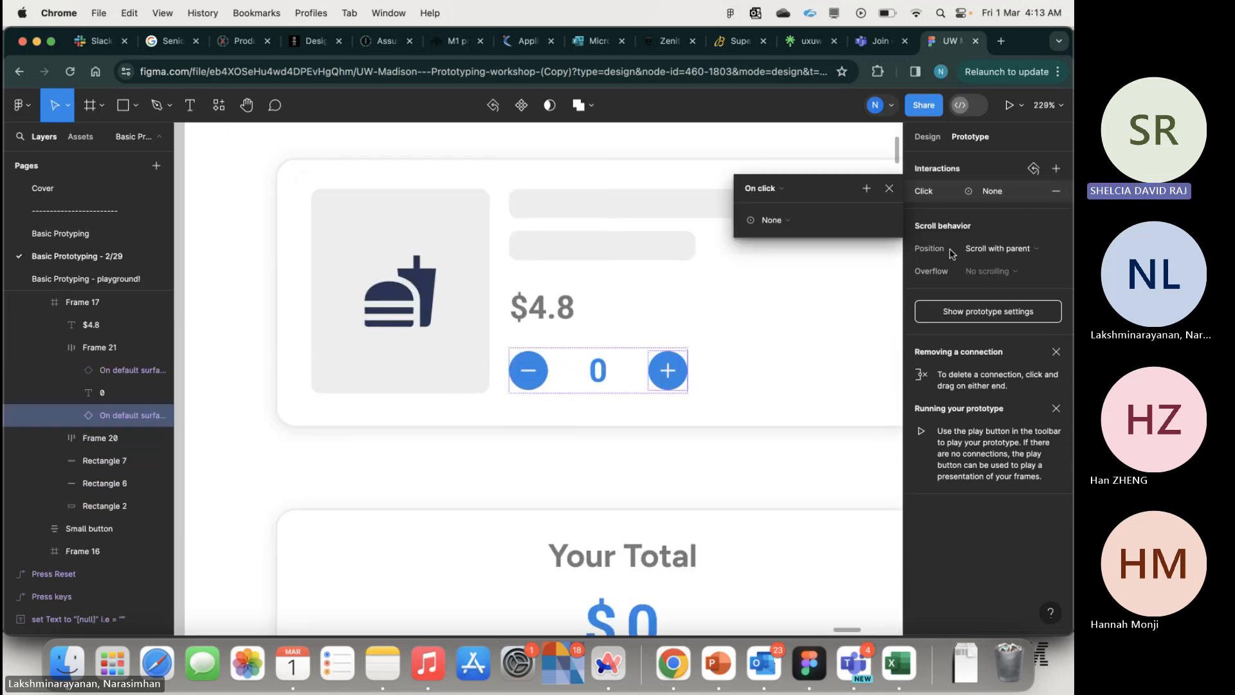
left_click(817, 225)
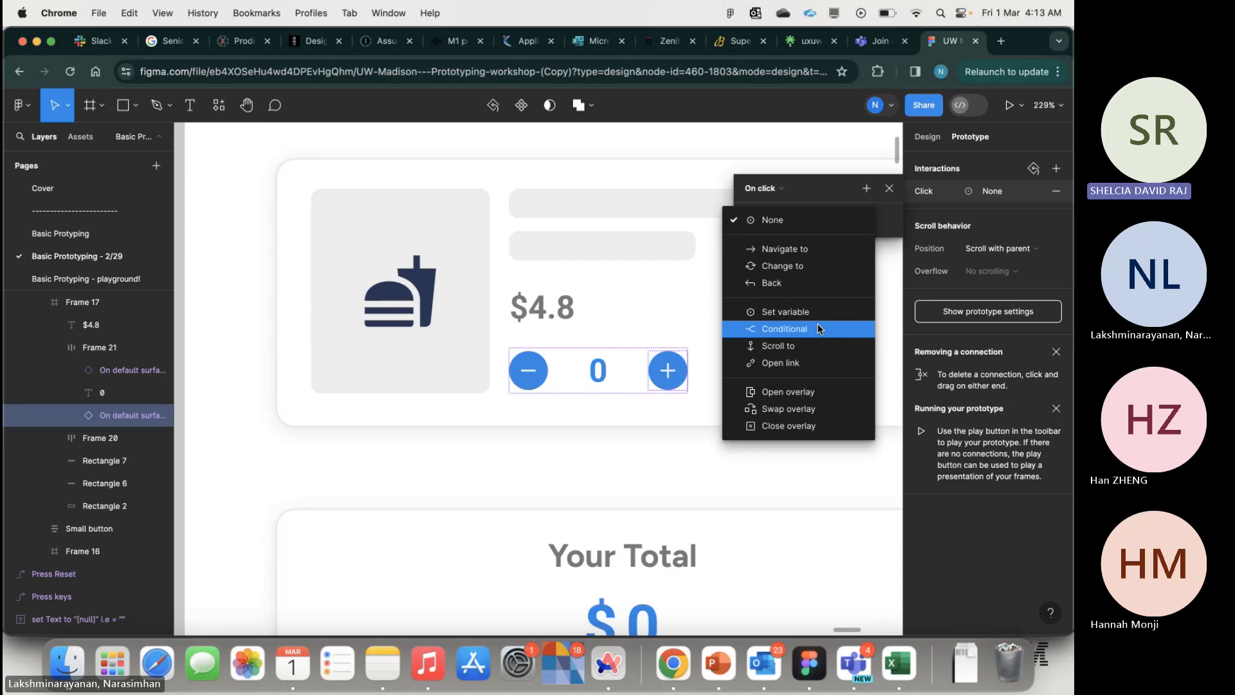
left_click(656, 293)
left_click(656, 296)
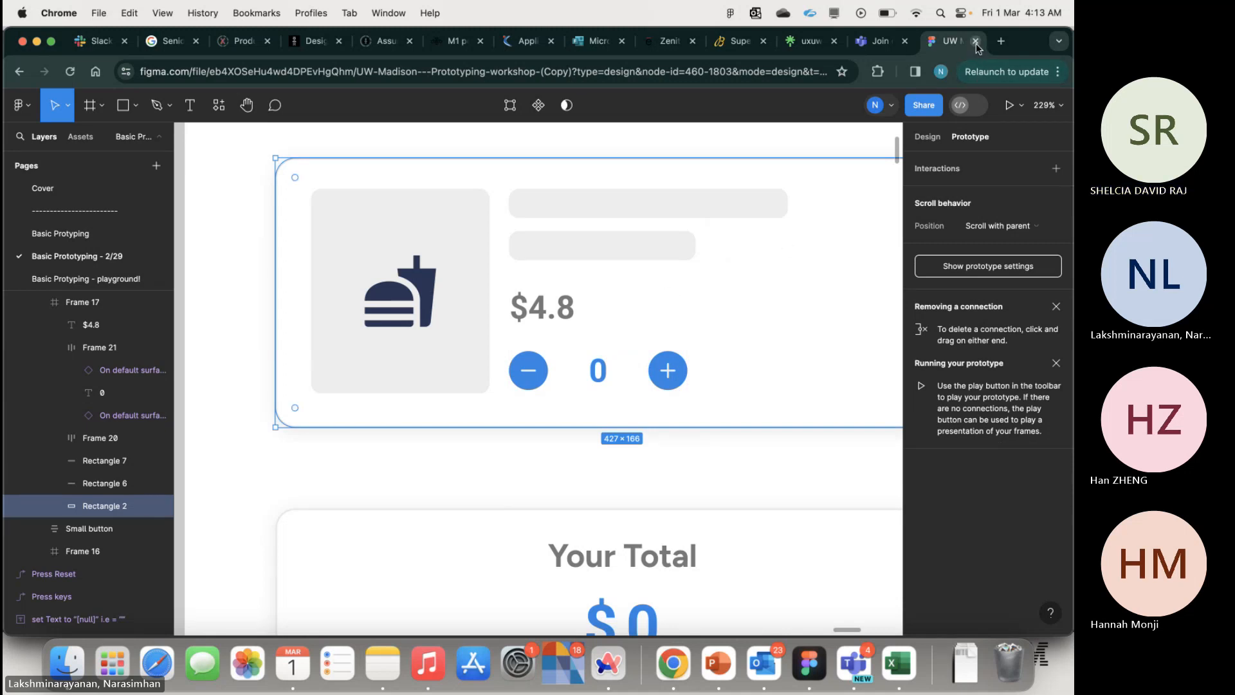
- Switch to the Figma desktop app and look over the Example frame beside the Press (+) branch of the flowchart
left_click(810, 663)
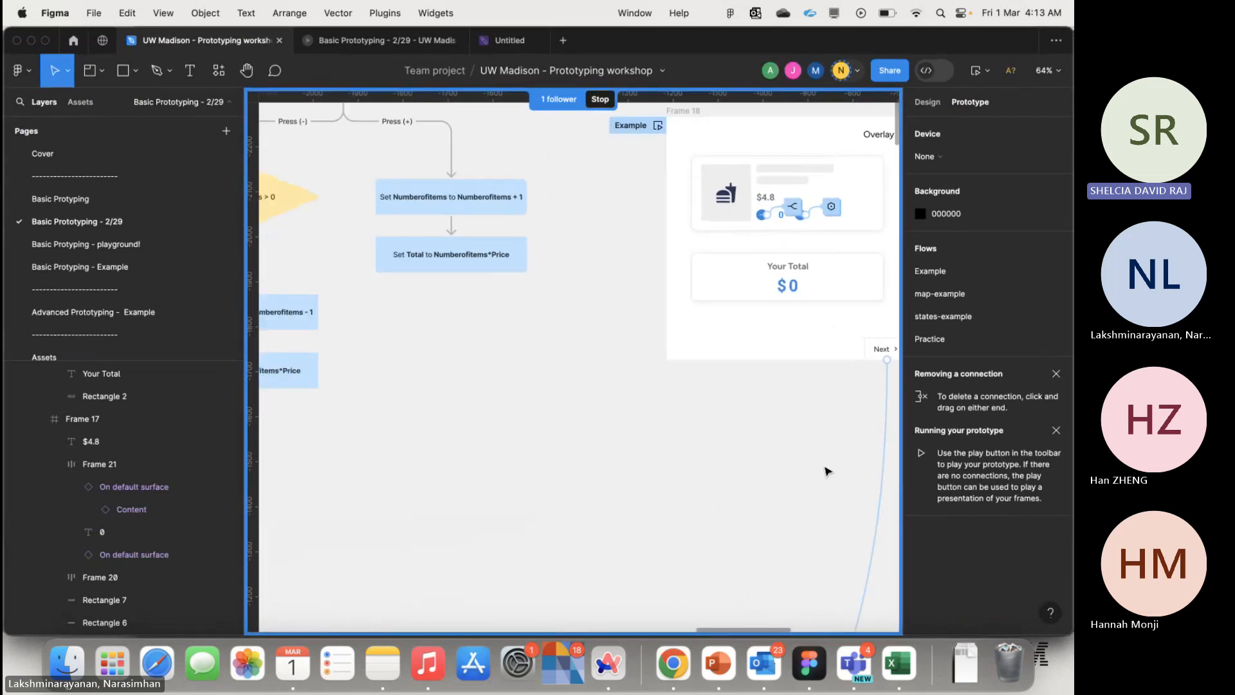
scroll(827, 471, "up", 3)
scroll(827, 471, "left", 1)
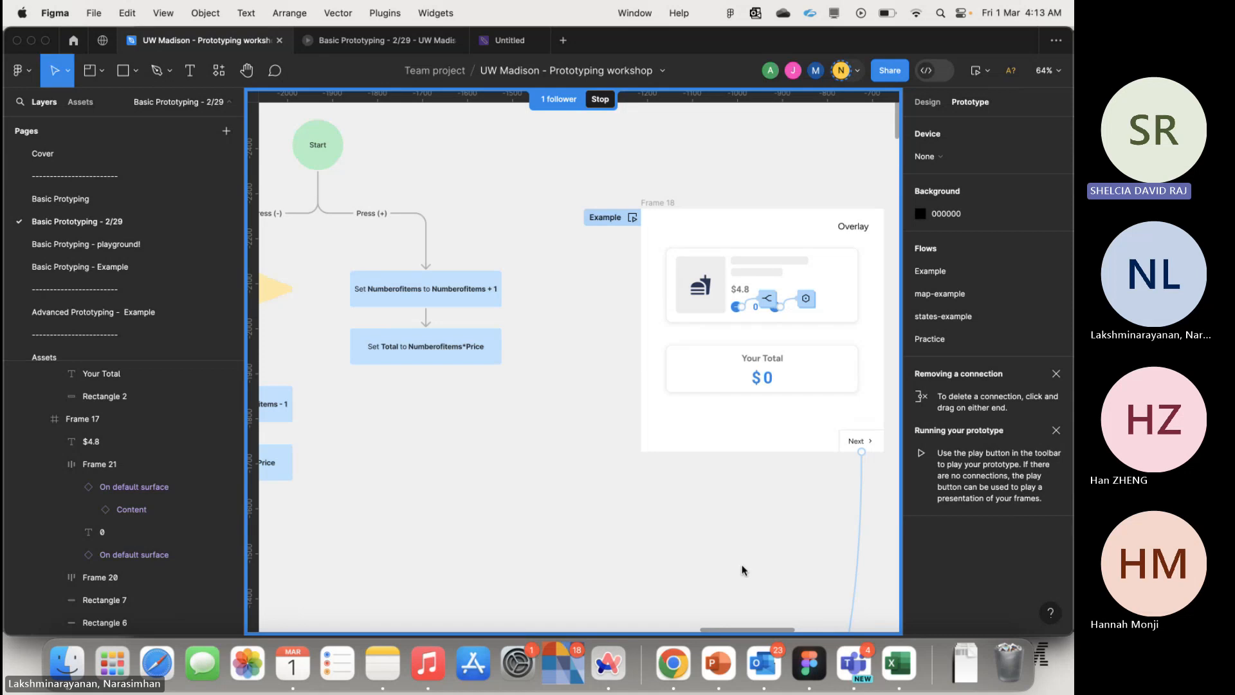
- Switch back to the workshop copy in Chrome and check the minus button's interaction in the tutorial practice frame
key("ctrl+Up")
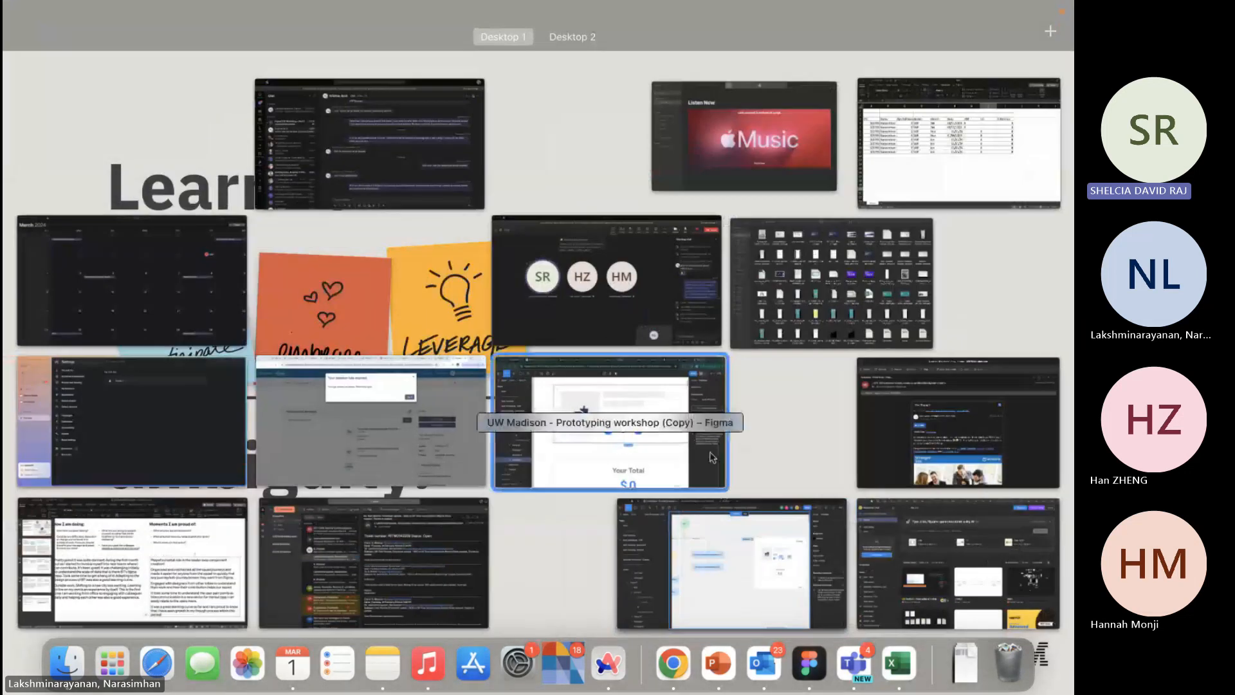
left_click(709, 455)
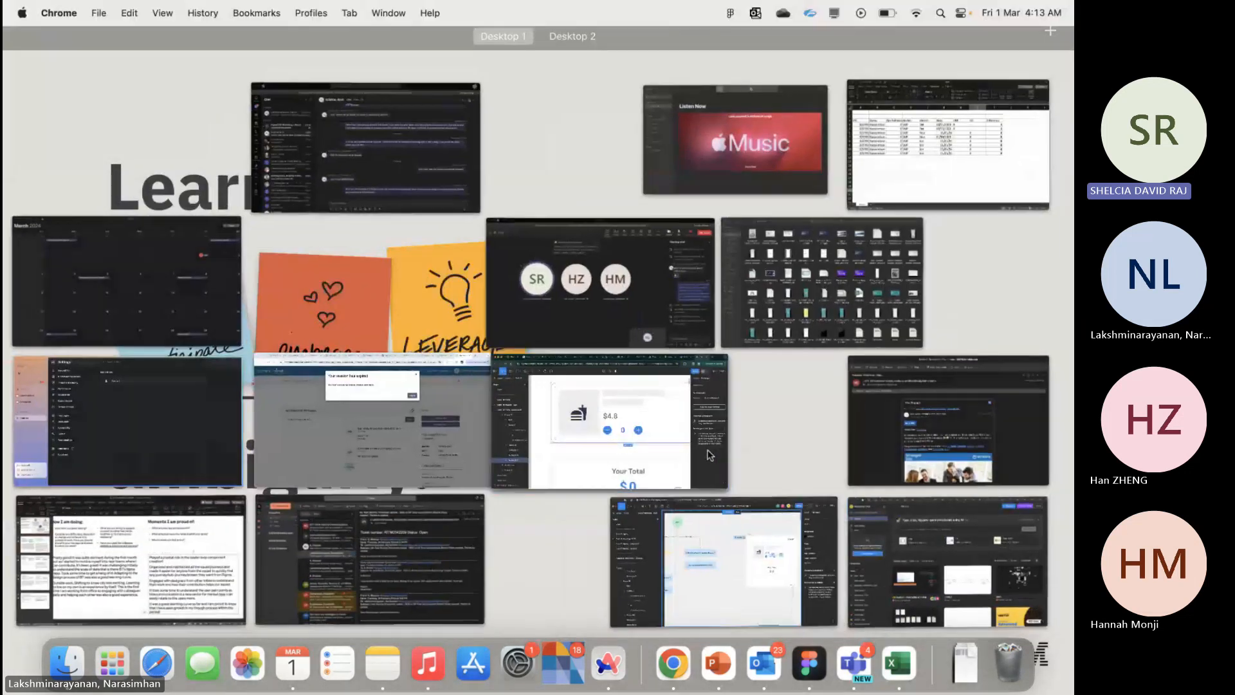
scroll(711, 456, "down", 3)
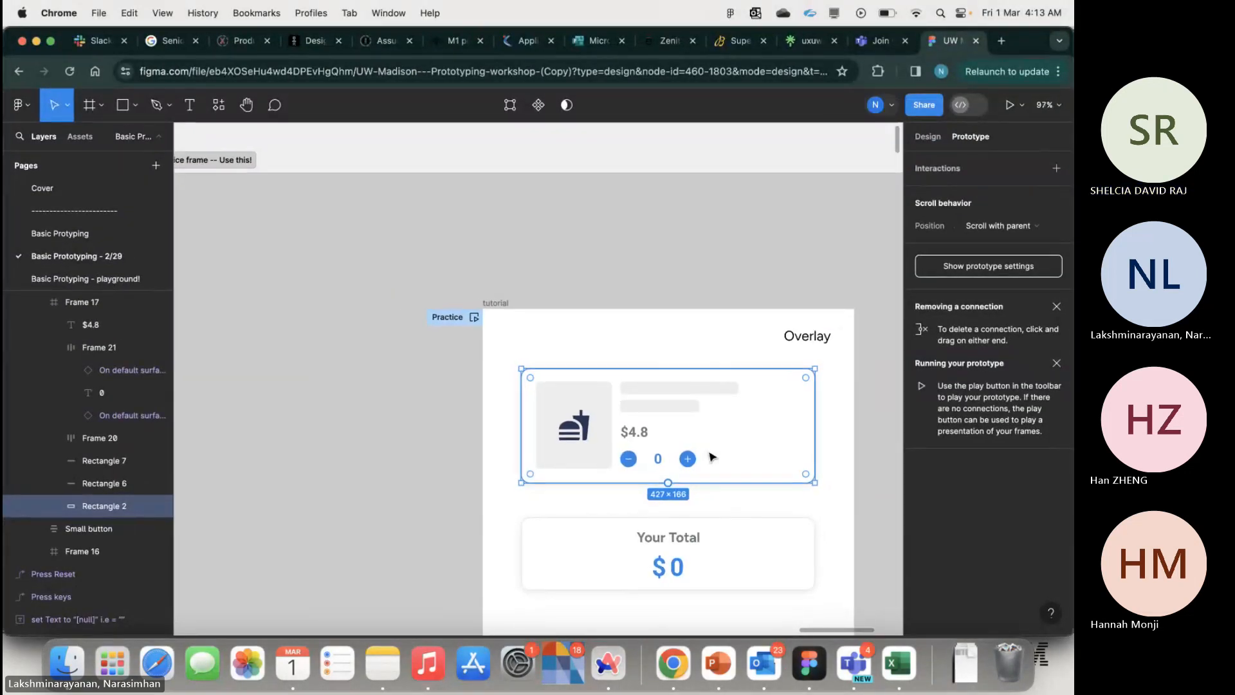
scroll(711, 457, "down", 3)
left_click(603, 166)
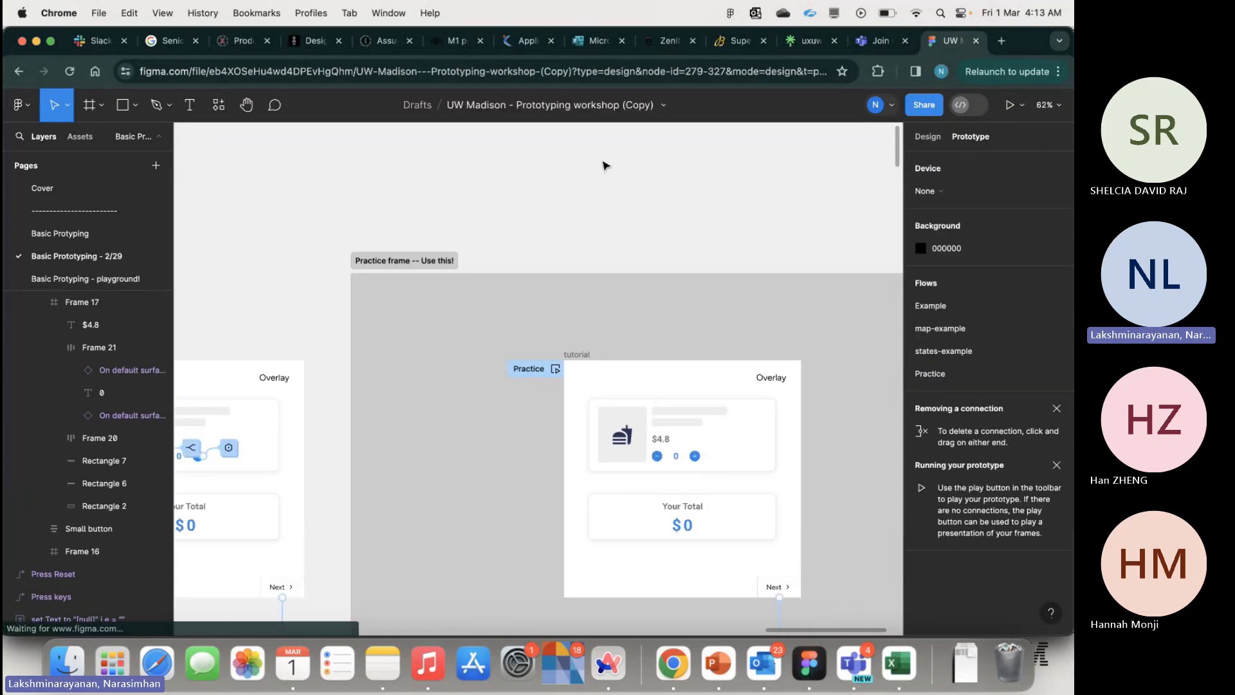
scroll(606, 166, "down", 2)
scroll(605, 166, "left", 2)
scroll(415, 279, "right", 3)
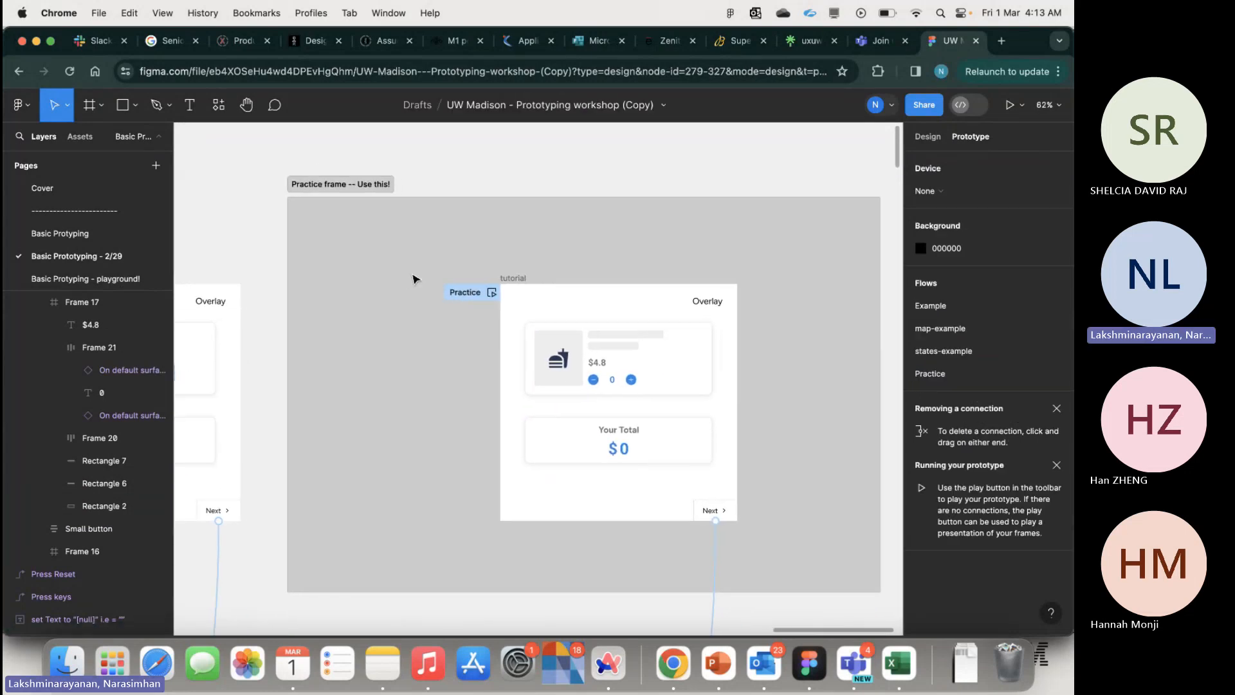
scroll(413, 278, "right", 3)
scroll(415, 283, "up", 5)
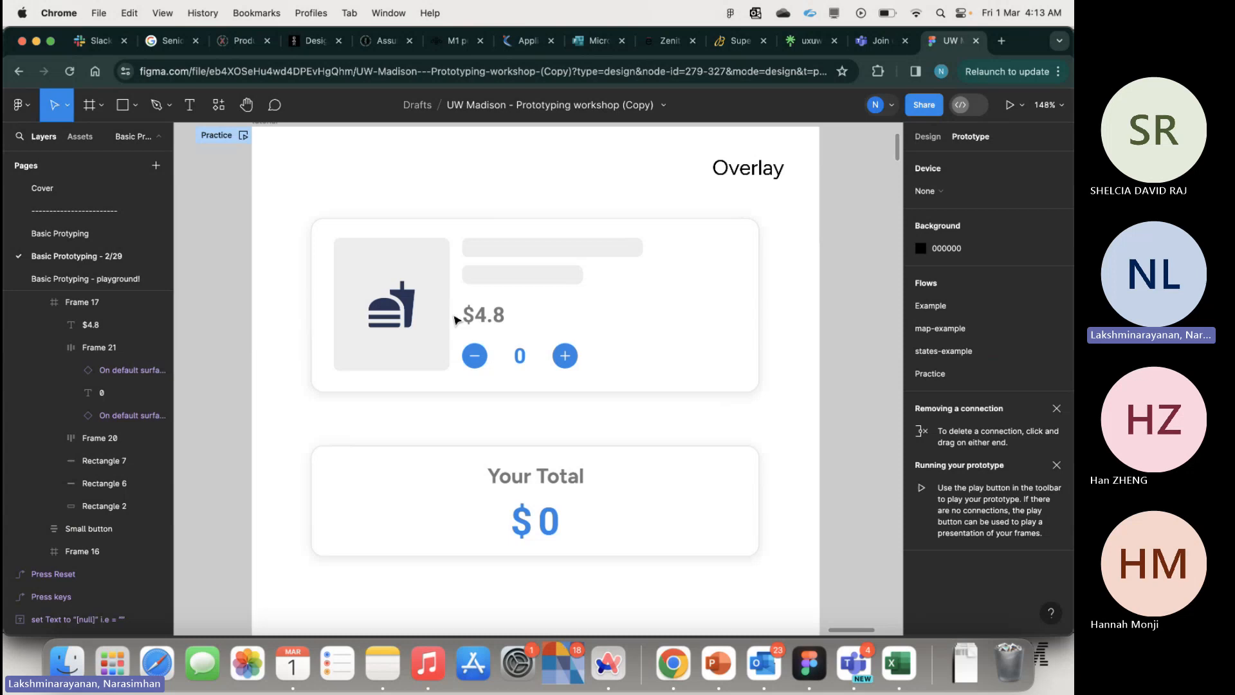
left_click(486, 366)
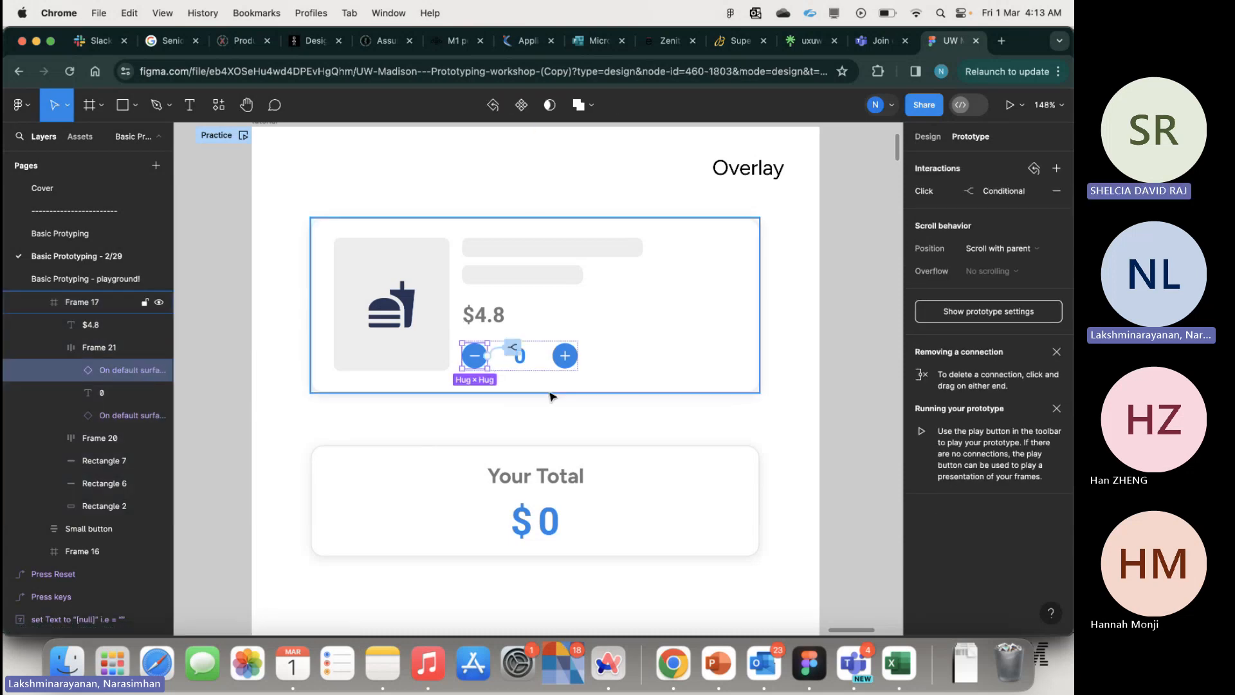
- Switch to the team workshop file in the Figma desktop app and look over its Example frame and the frames beneath it
key("ctrl+Up")
left_click(438, 396)
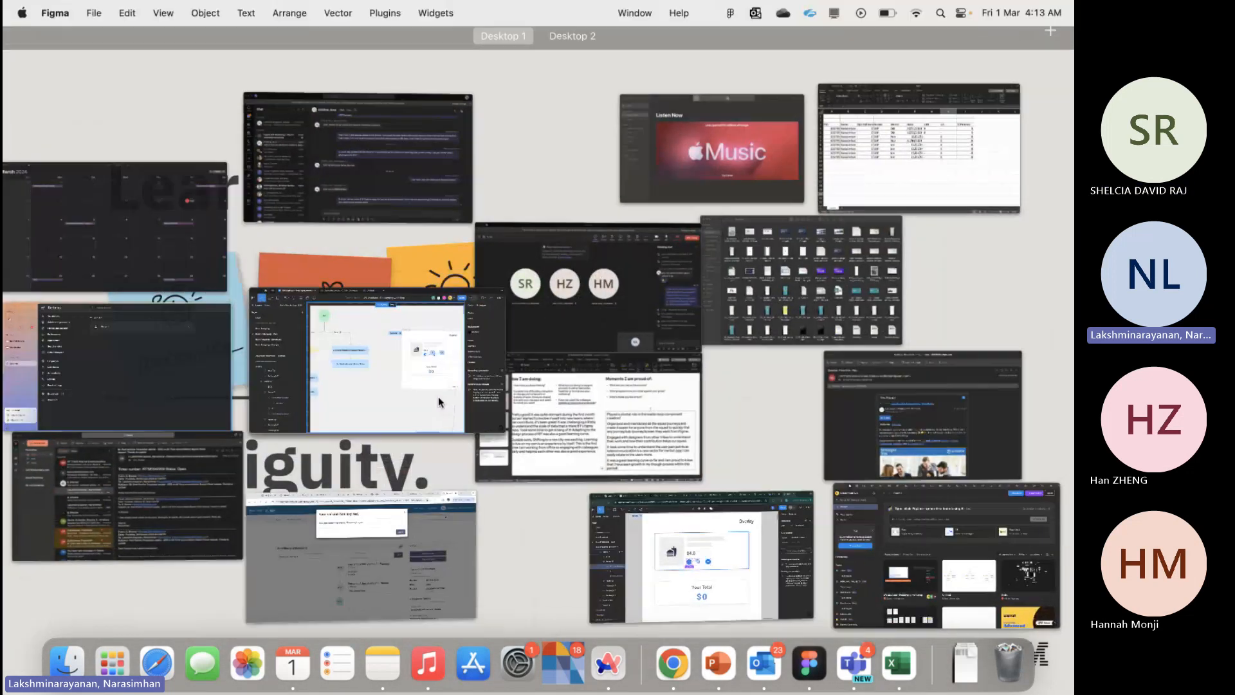
scroll(496, 341, "right", 3)
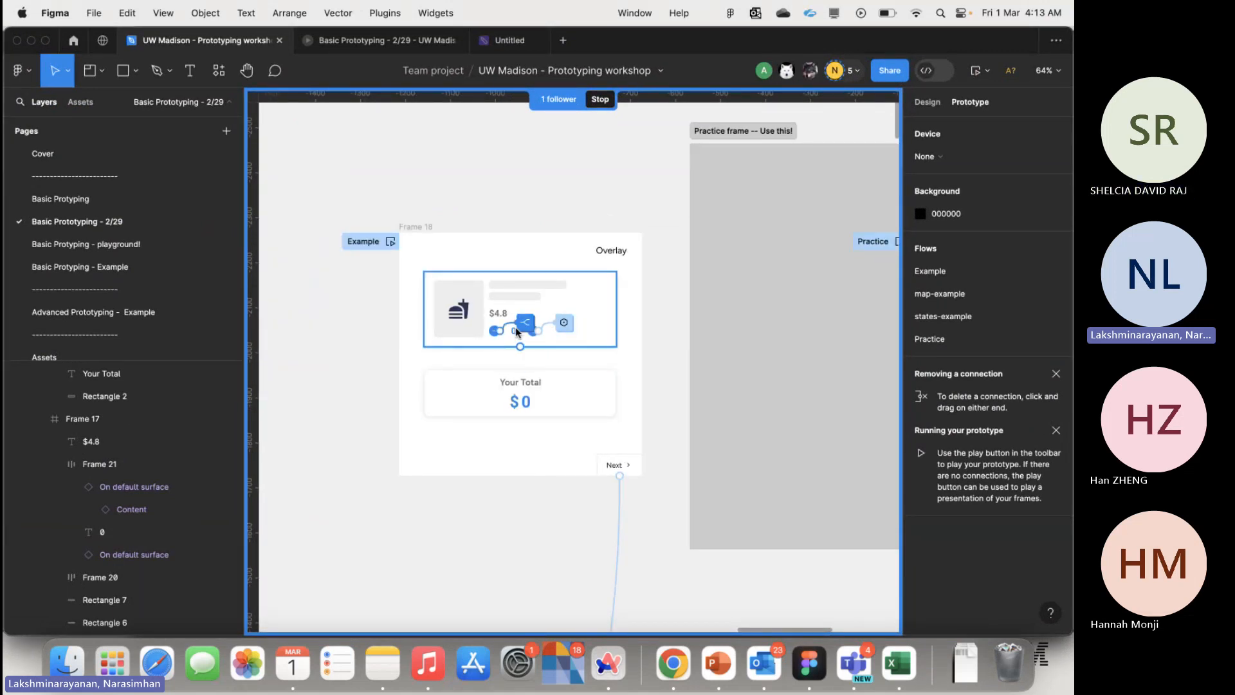
scroll(516, 326, "up", 5)
scroll(515, 330, "up", 3)
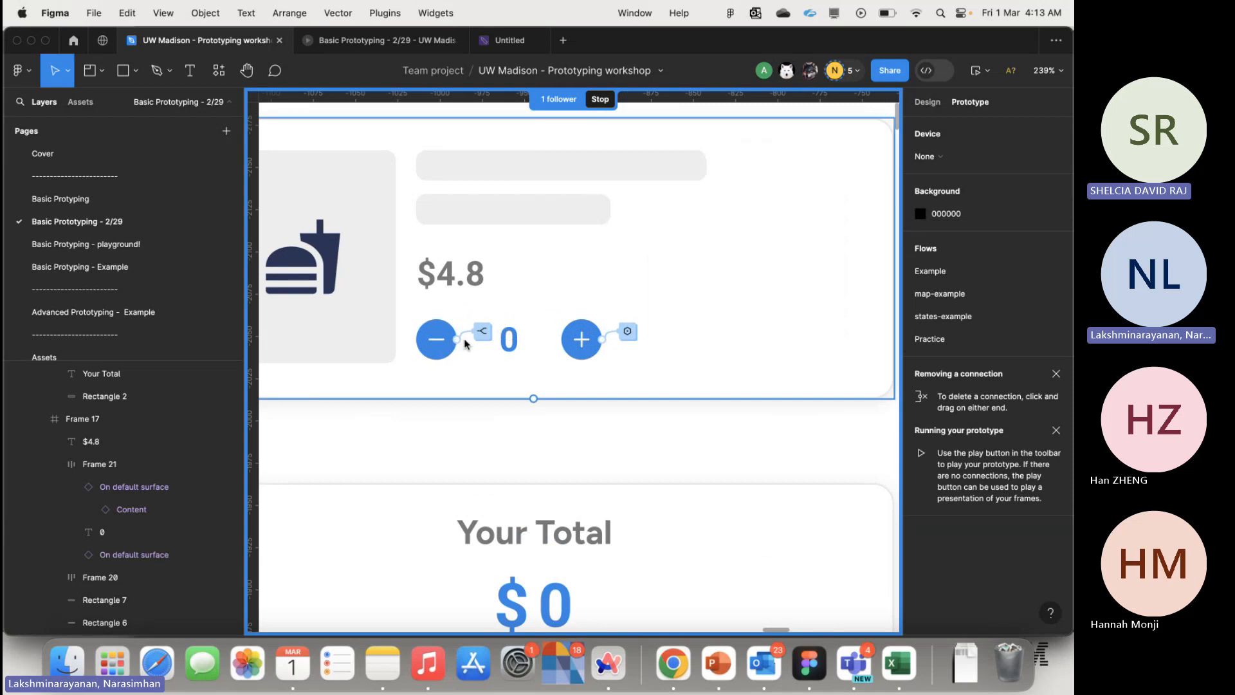
scroll(491, 344, "down", 8)
left_click(437, 281)
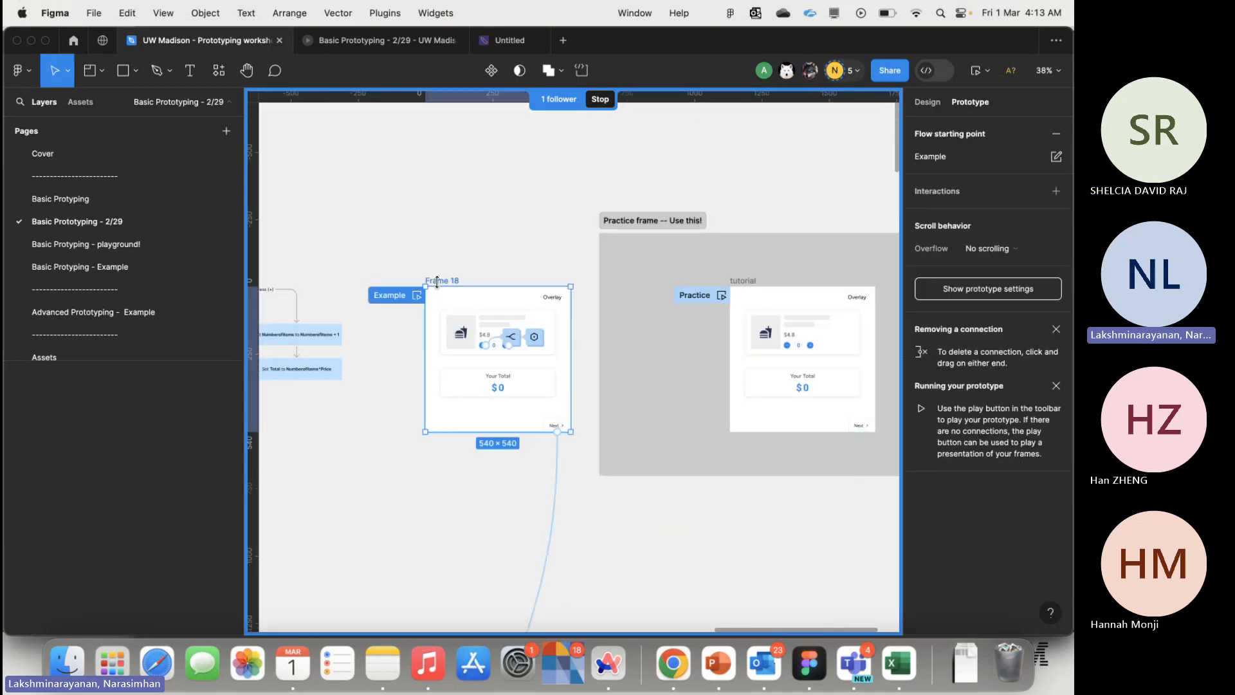
scroll(466, 287, "down", 6)
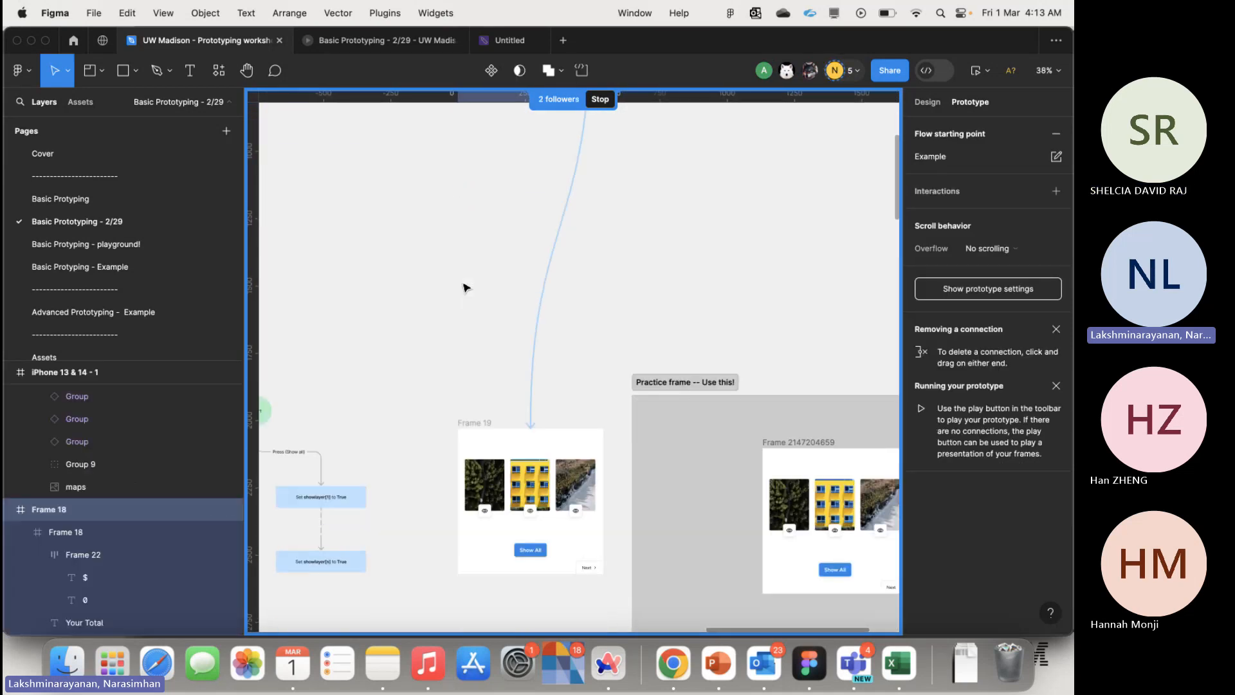
scroll(466, 288, "up", 6)
scroll(463, 283, "up", 8)
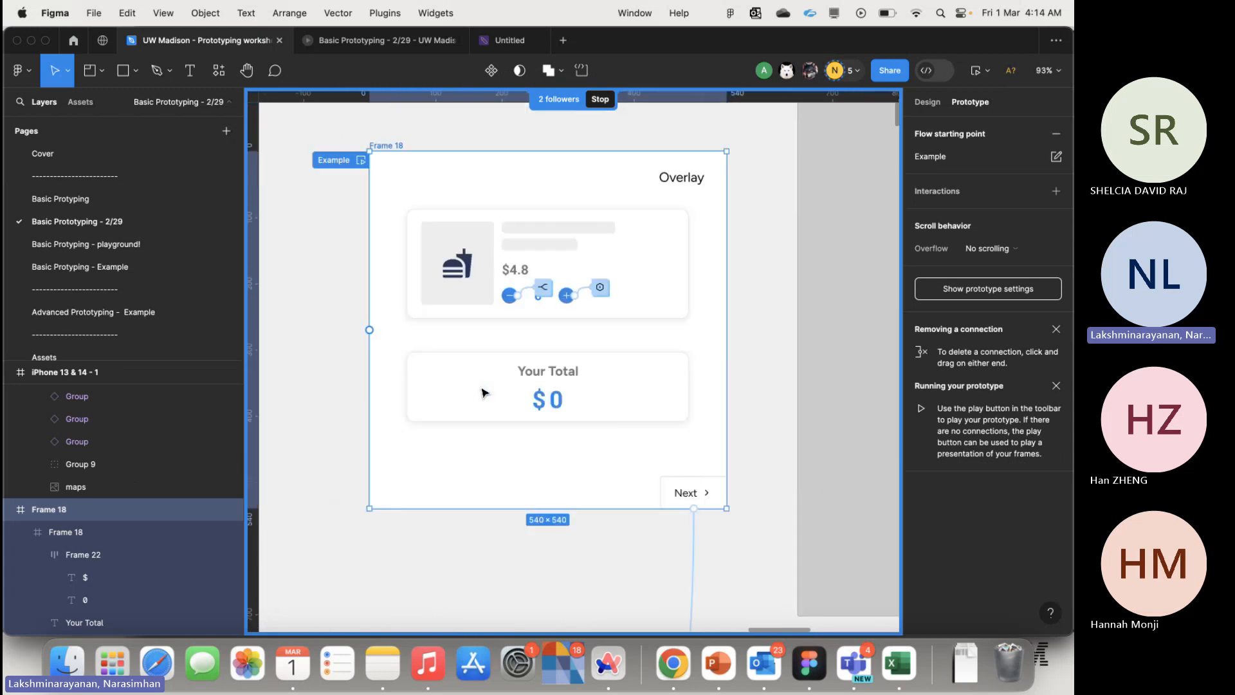
scroll(485, 392, "up", 2)
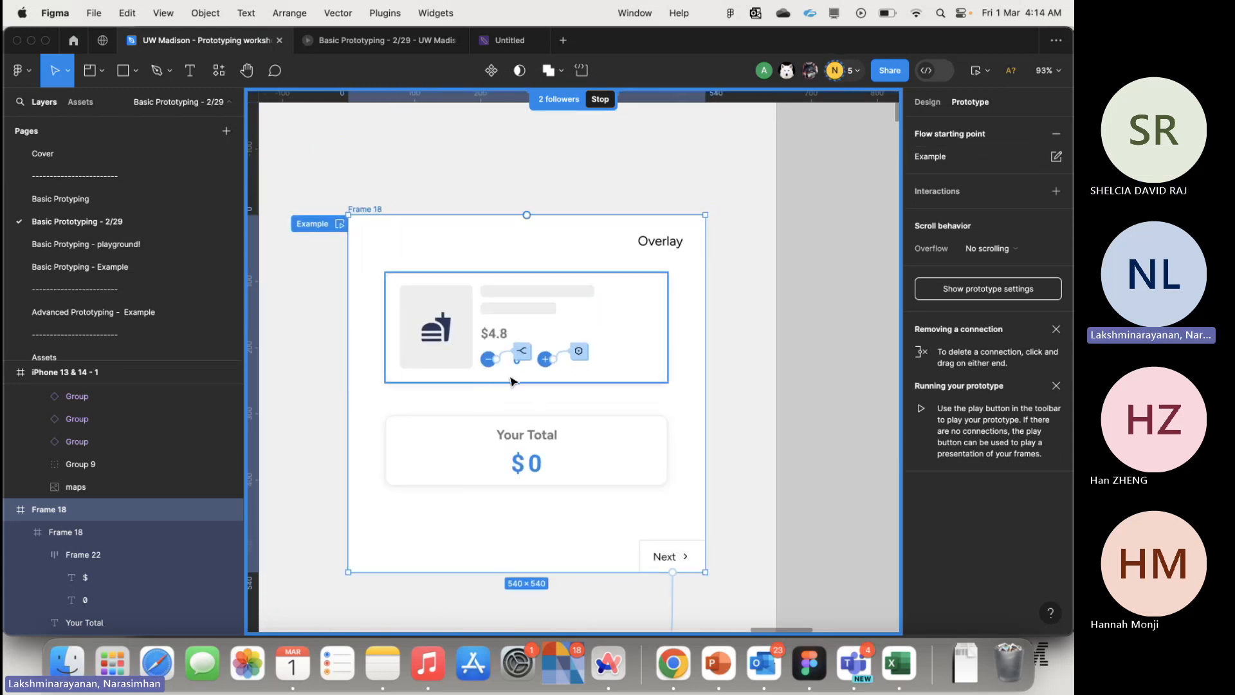
- Review the conditional and Set variable actions on the minus button of the Example frame, then close the interaction details
scroll(510, 380, "up", 5)
left_click(506, 329)
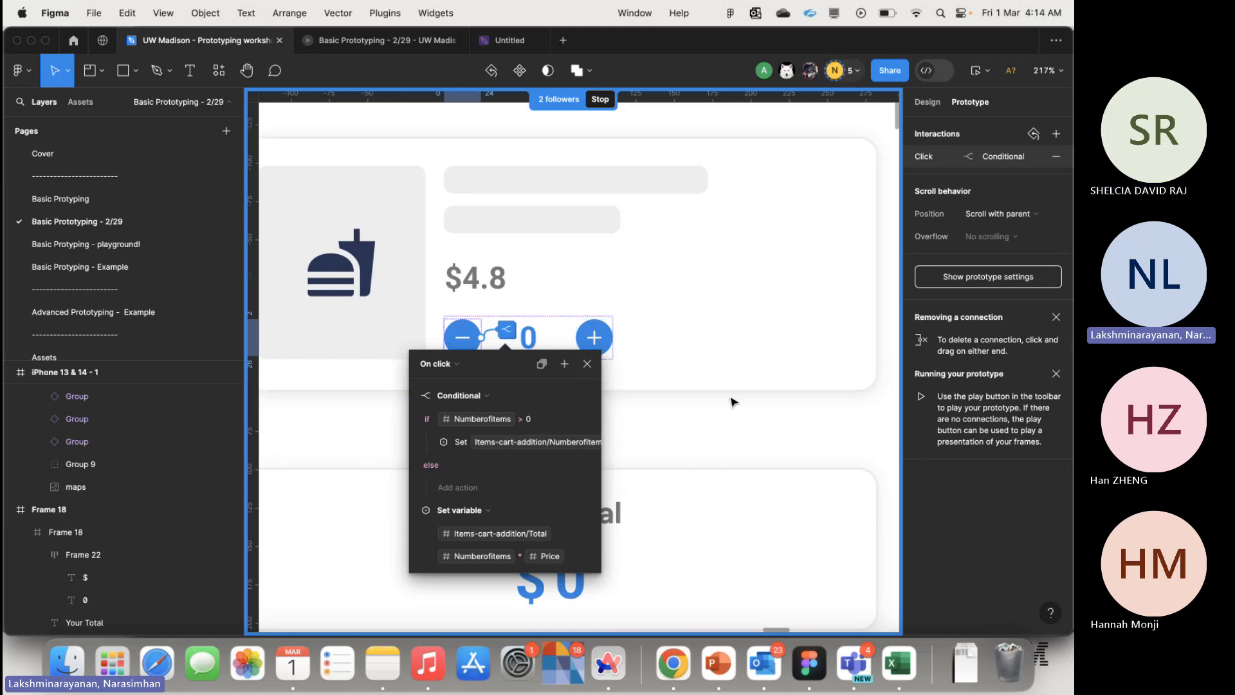
key("Escape")
- Find the tutorial practice frame and open the conditional on-click interaction of its minus button
scroll(675, 408, "down", 10)
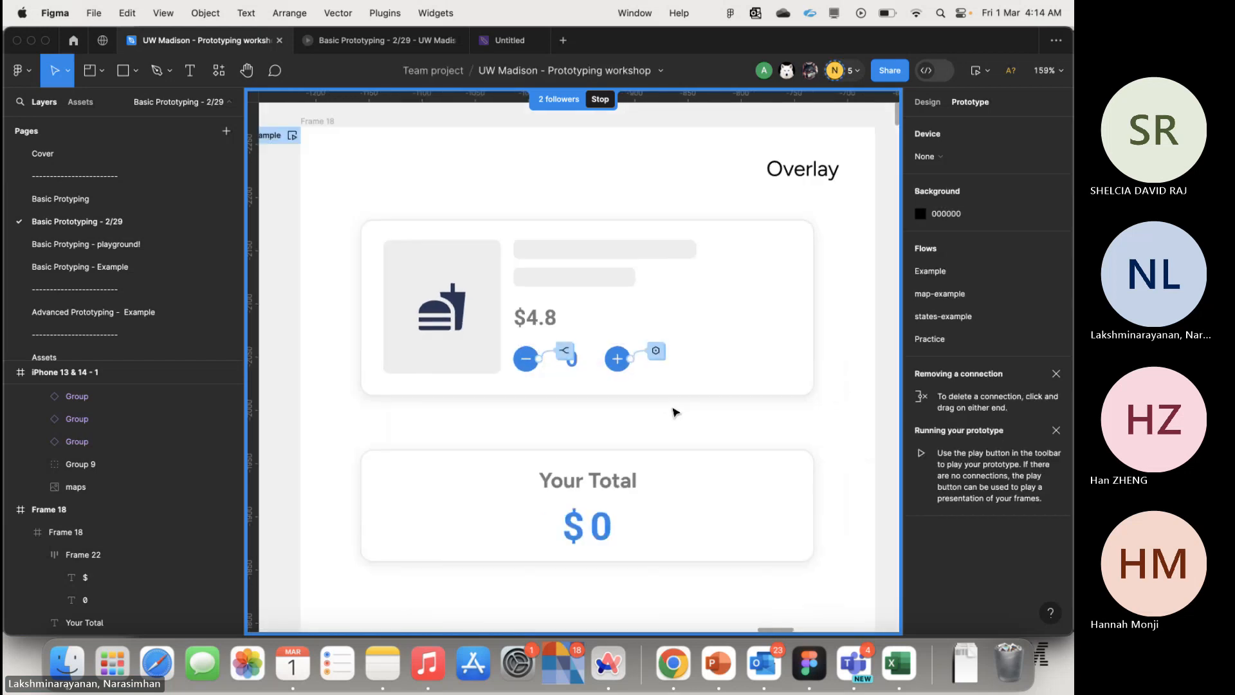
scroll(639, 412, "right", 5)
scroll(640, 413, "left", 7)
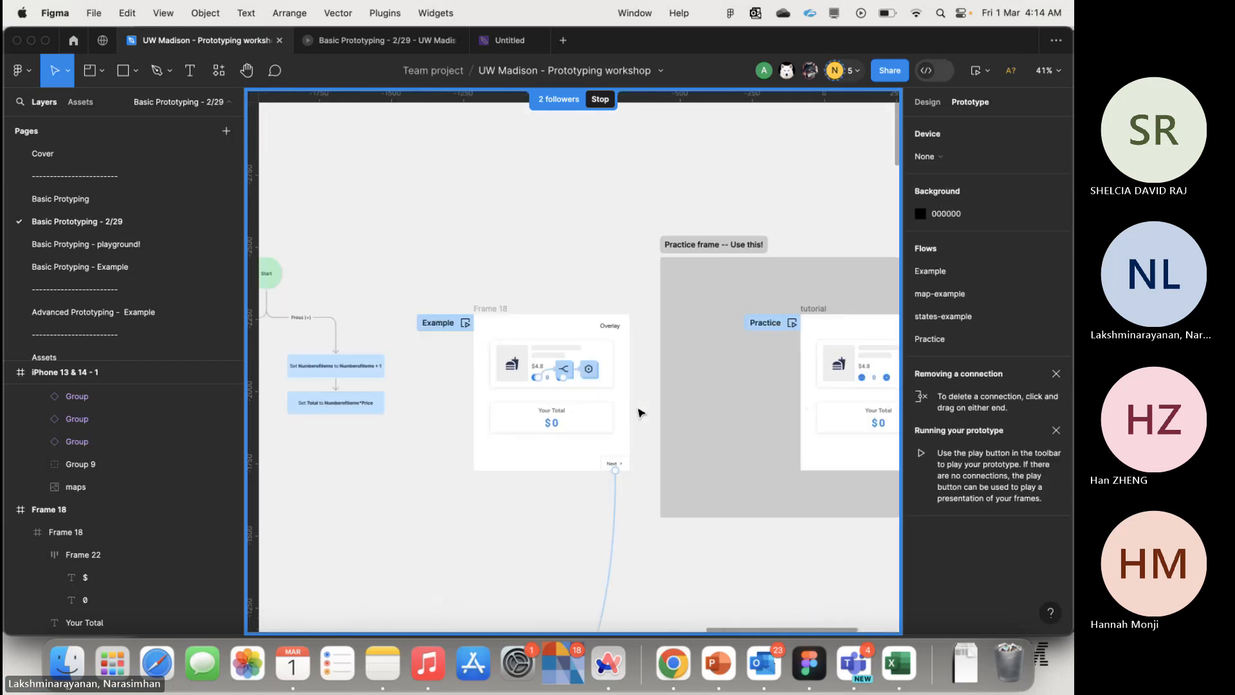
scroll(640, 412, "right", 8)
scroll(640, 413, "up", 10)
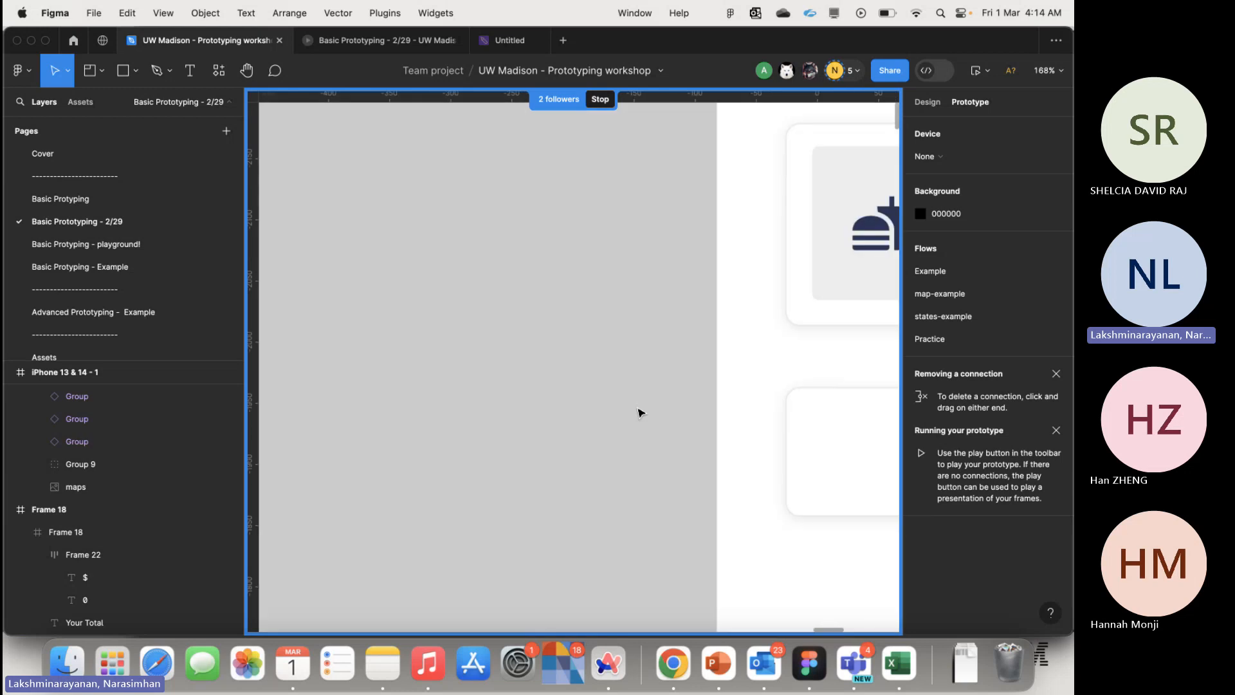
scroll(640, 412, "right", 2)
left_click(525, 327)
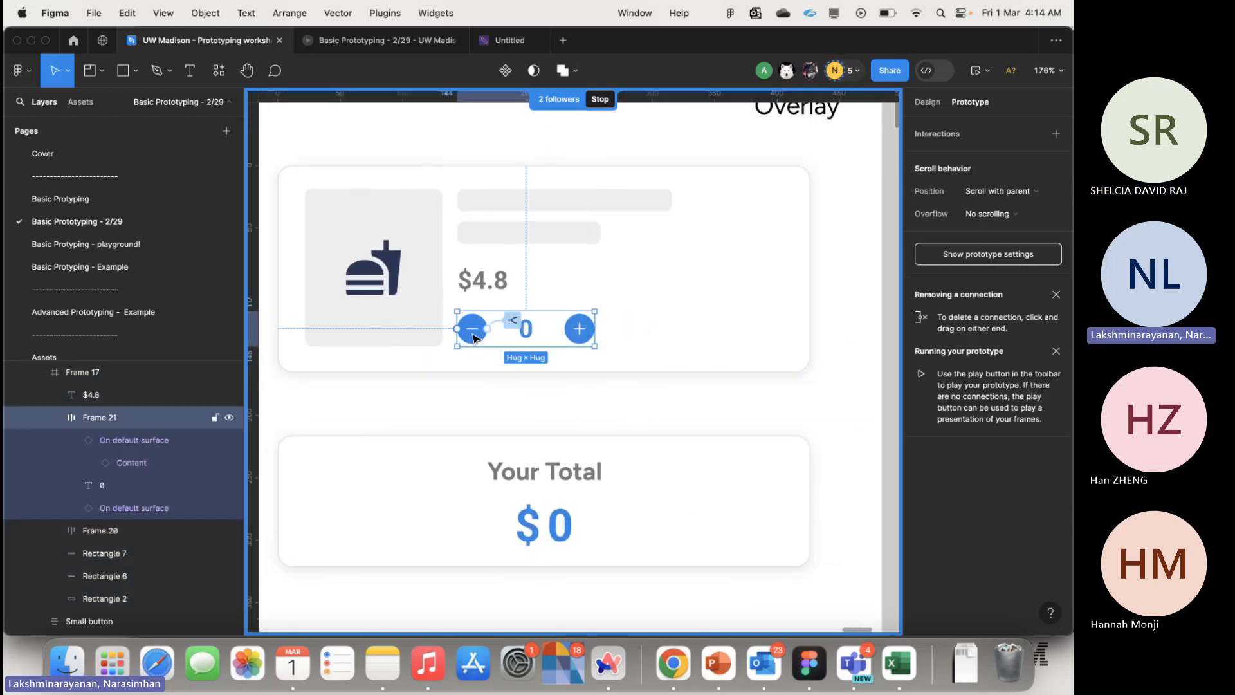
left_click(513, 321)
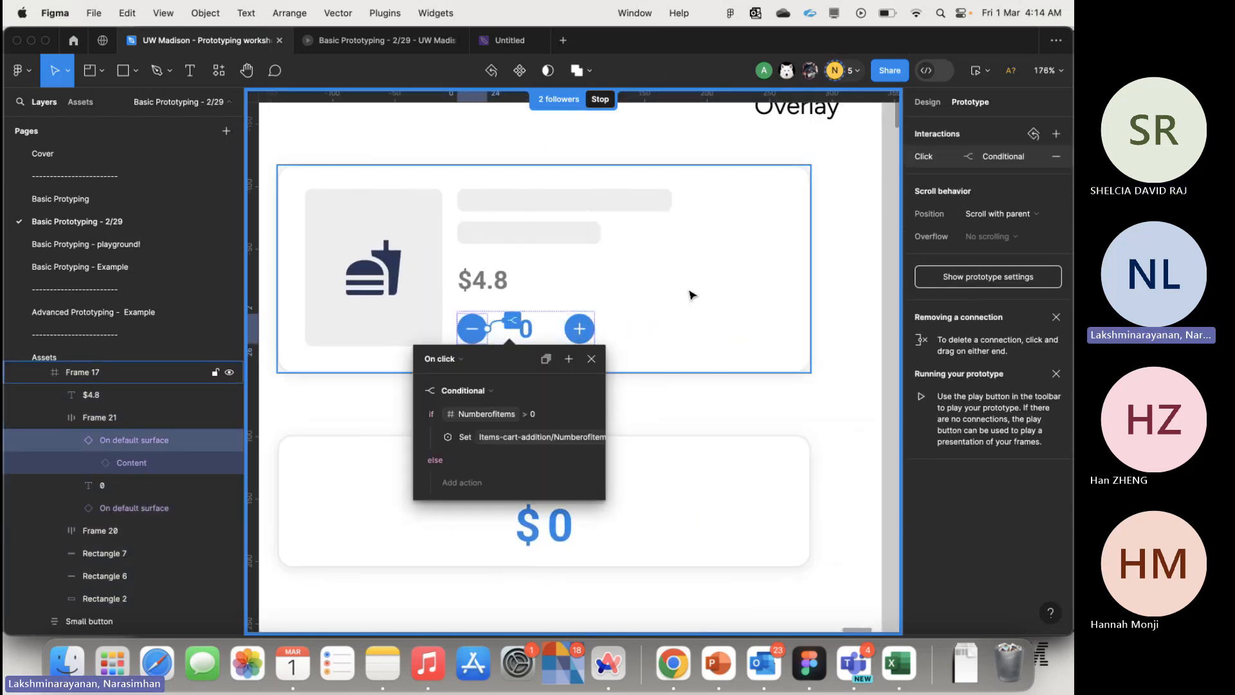
- Review the minus branch of the flowchart, including its Set Total to Numberofitems*Price block, and return to the tutorial practice frame
scroll(696, 285, "down", 10)
scroll(693, 286, "left", 5)
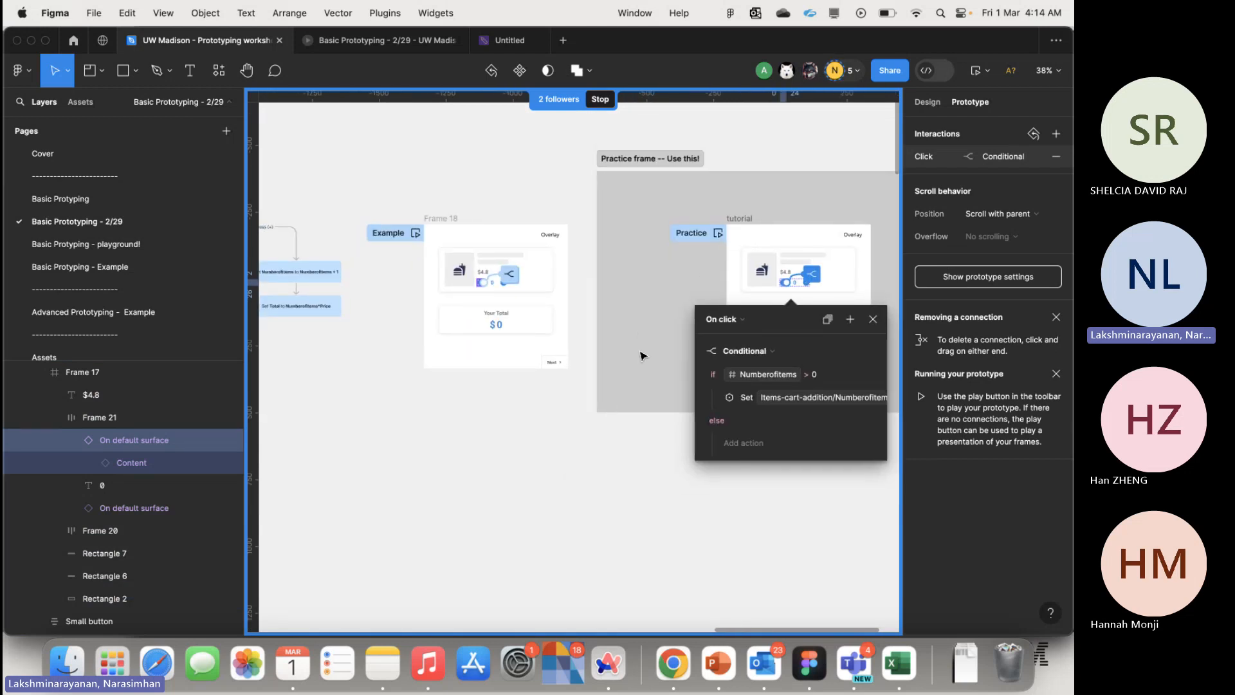
scroll(640, 355, "left", 4)
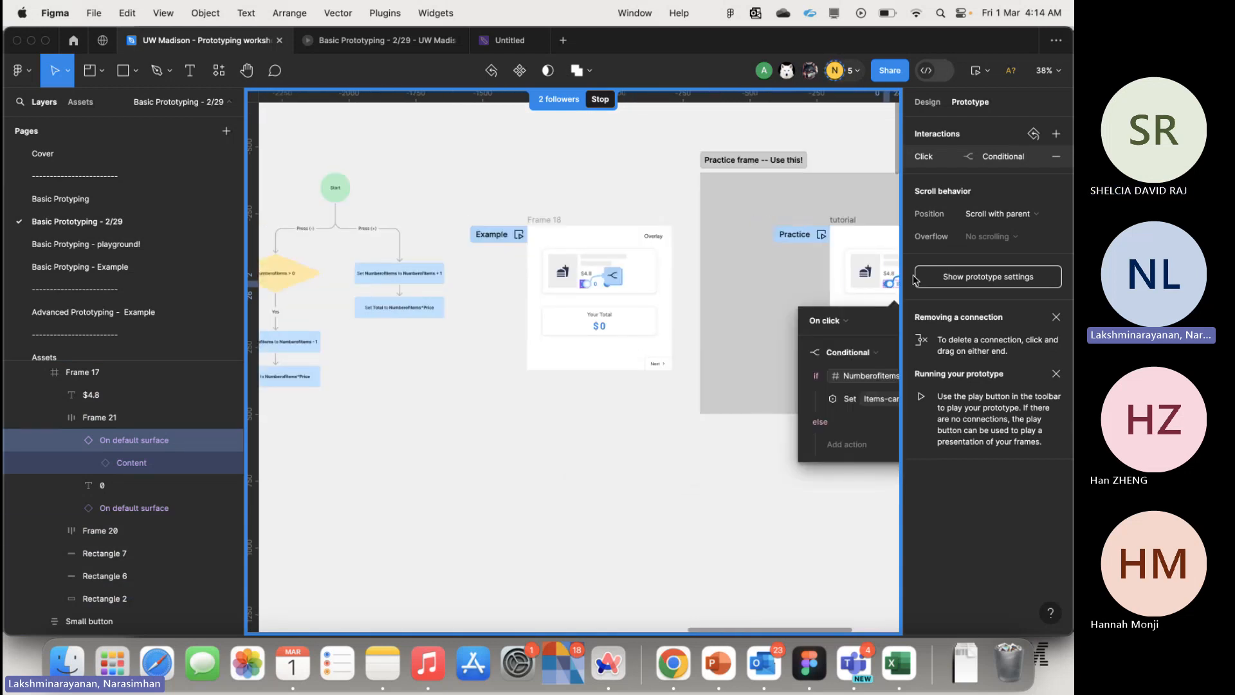
scroll(450, 336, "left", 7)
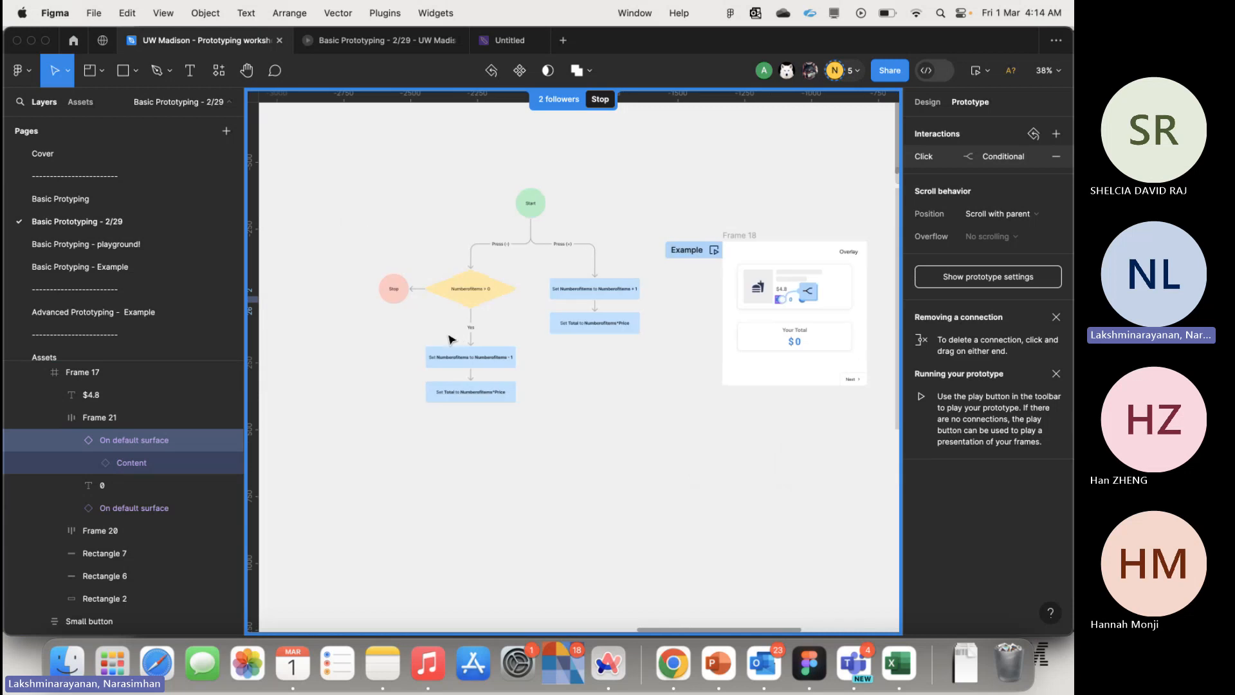
scroll(454, 410, "up", 10)
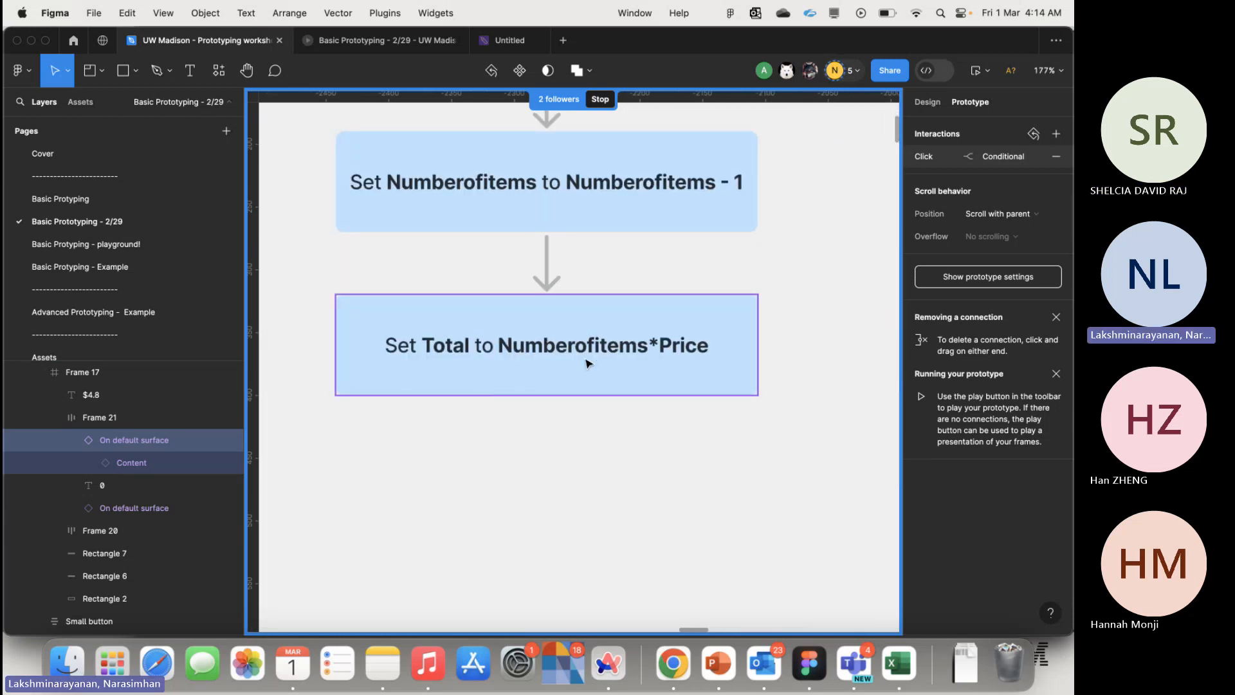
scroll(615, 363, "right", 20)
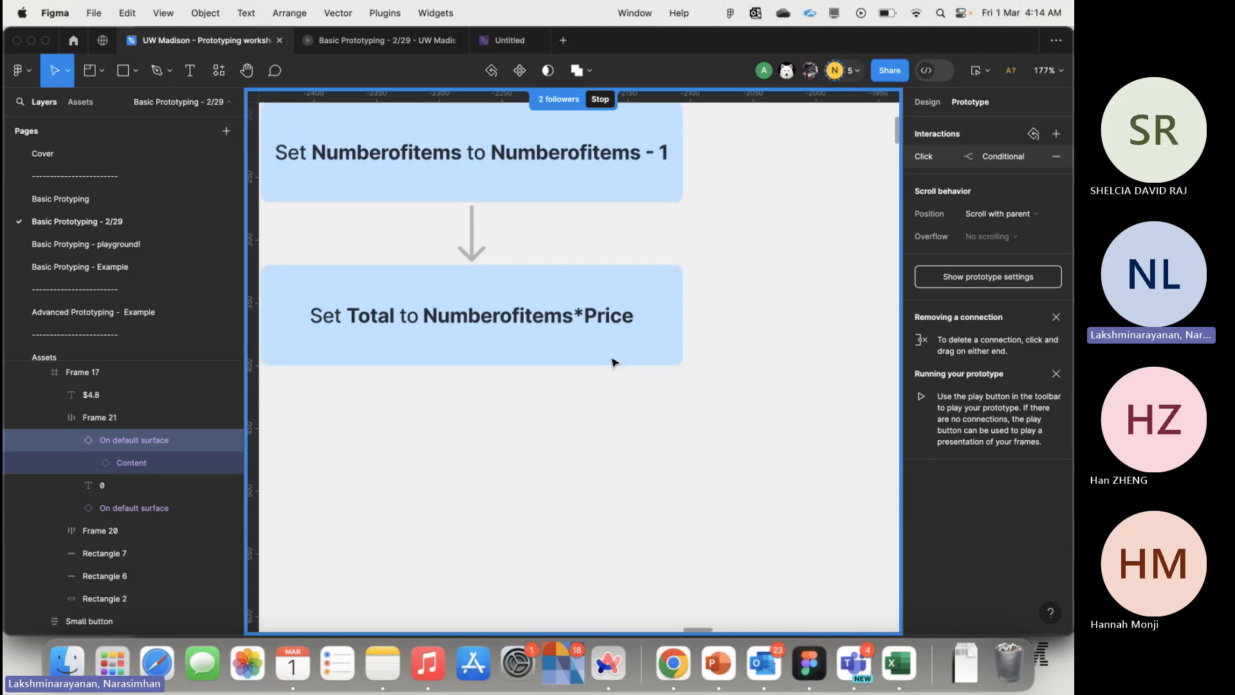
scroll(612, 362, "right", 17)
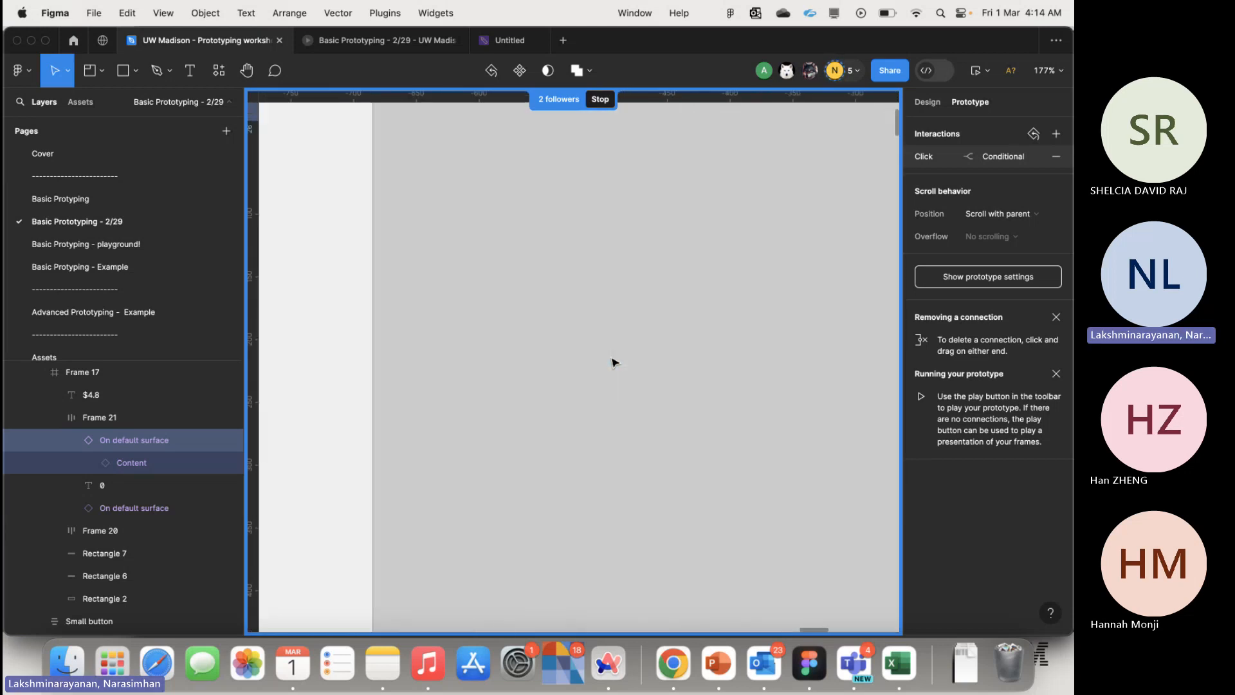
scroll(581, 368, "down", 6)
scroll(712, 419, "right", 3)
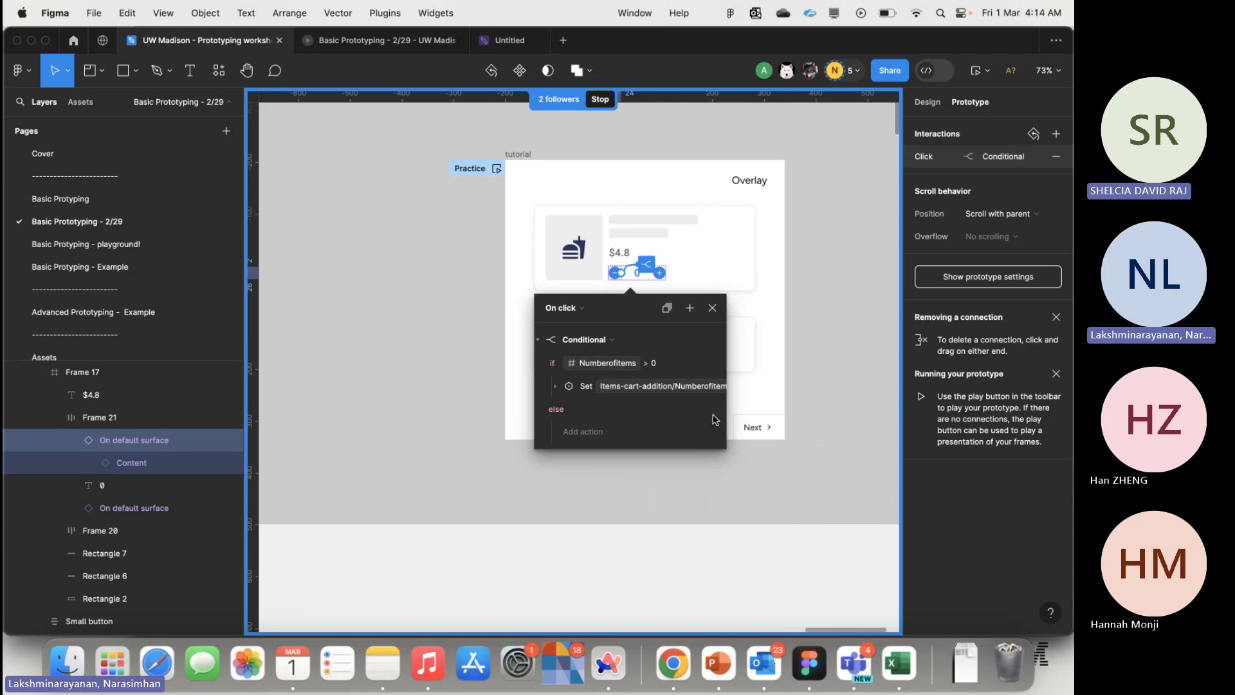
scroll(670, 415, "up", 3)
scroll(670, 415, "up", 1)
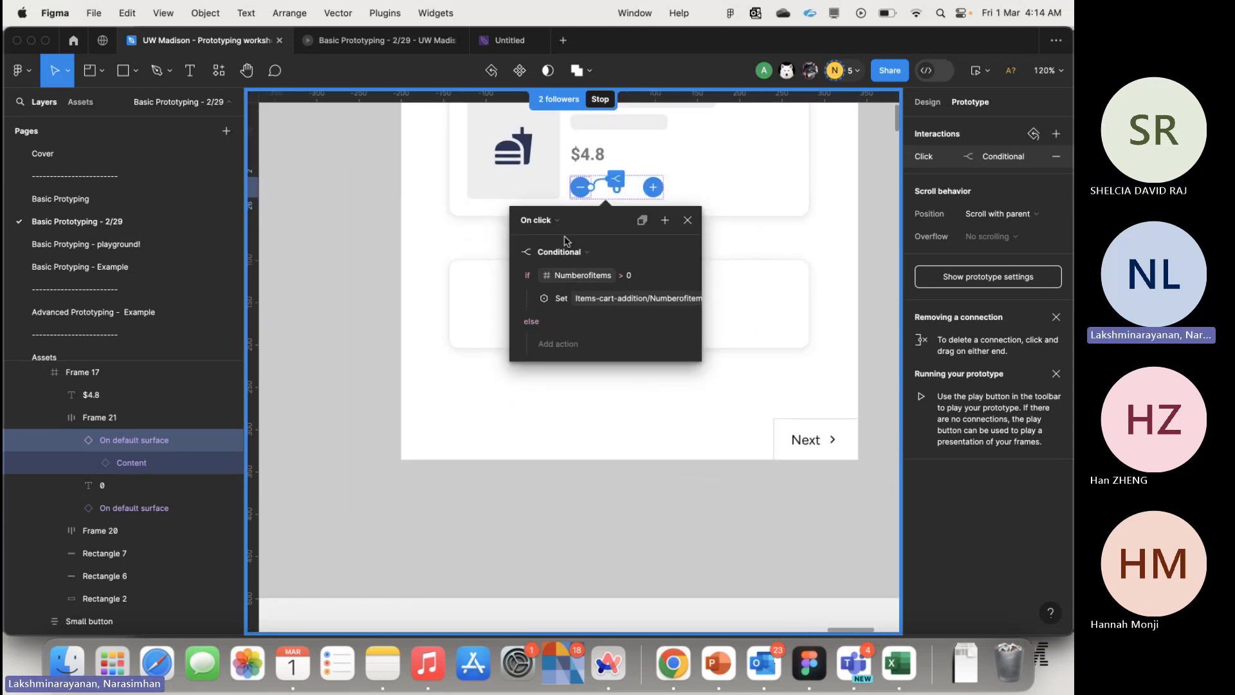
- Add a Set variable action after the minus button's conditional that sets Items-cart-addition/Total to Numberofitems * Price
left_click(514, 253)
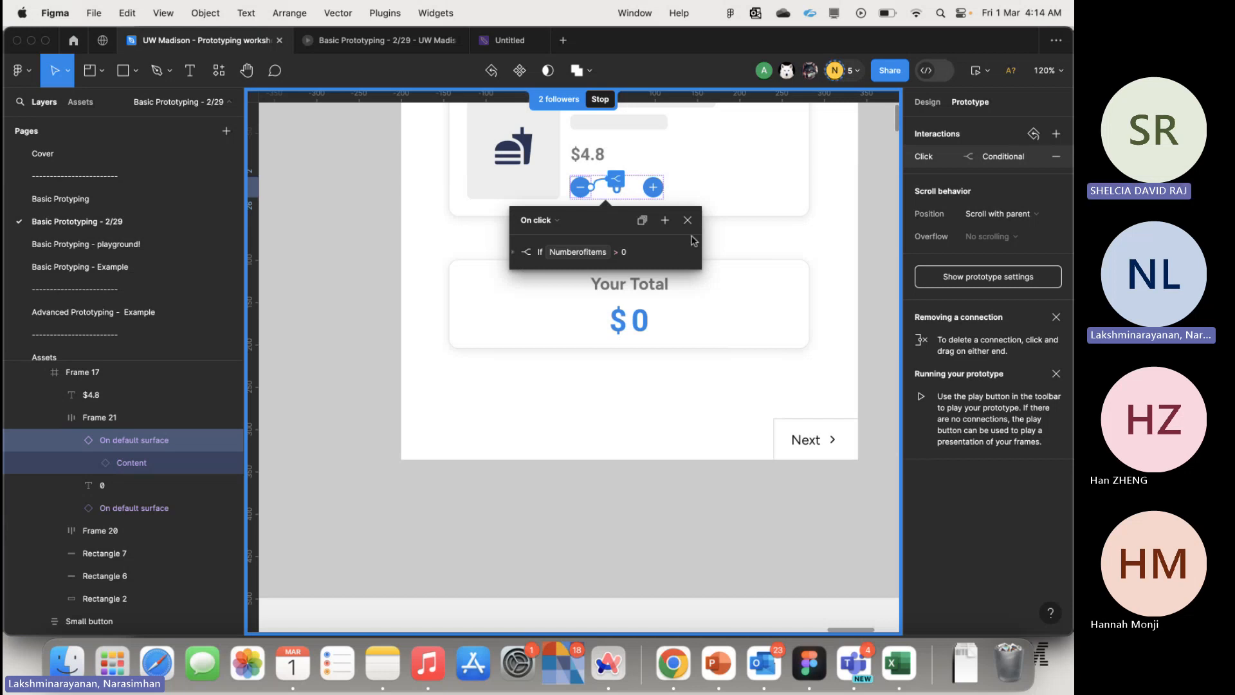
left_click(665, 221)
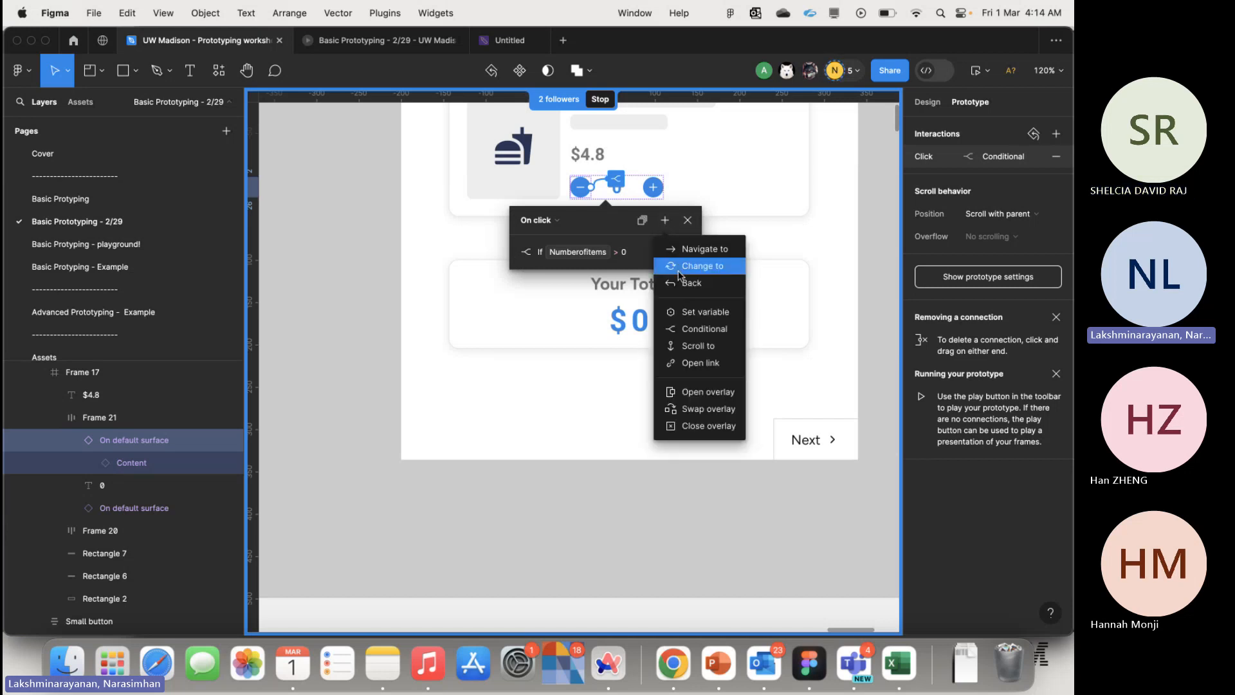
left_click(711, 318)
scroll(596, 427, "down", 3)
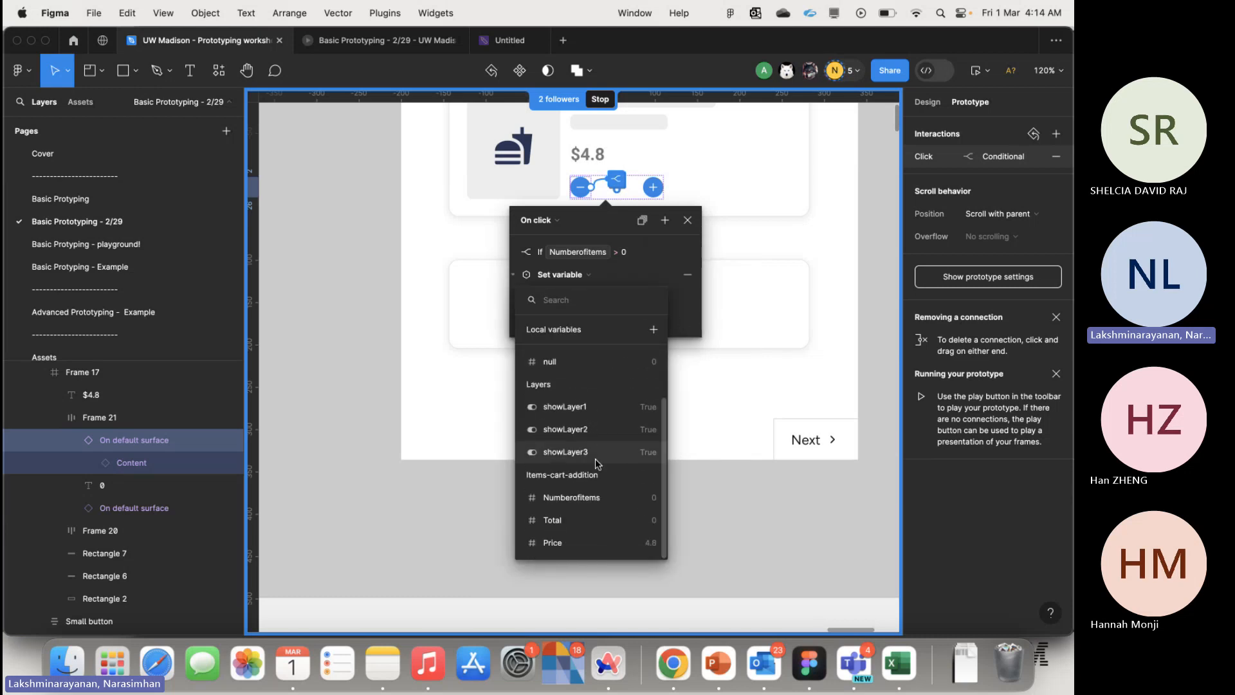
left_click(566, 523)
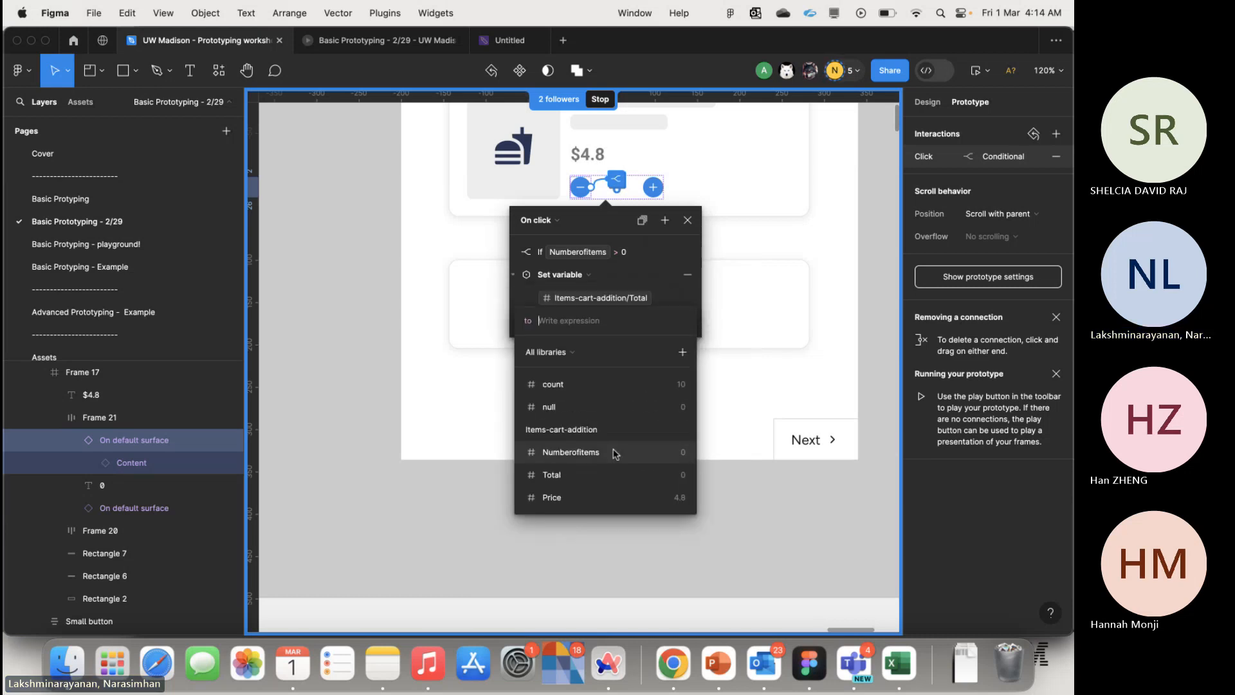
left_click(609, 455)
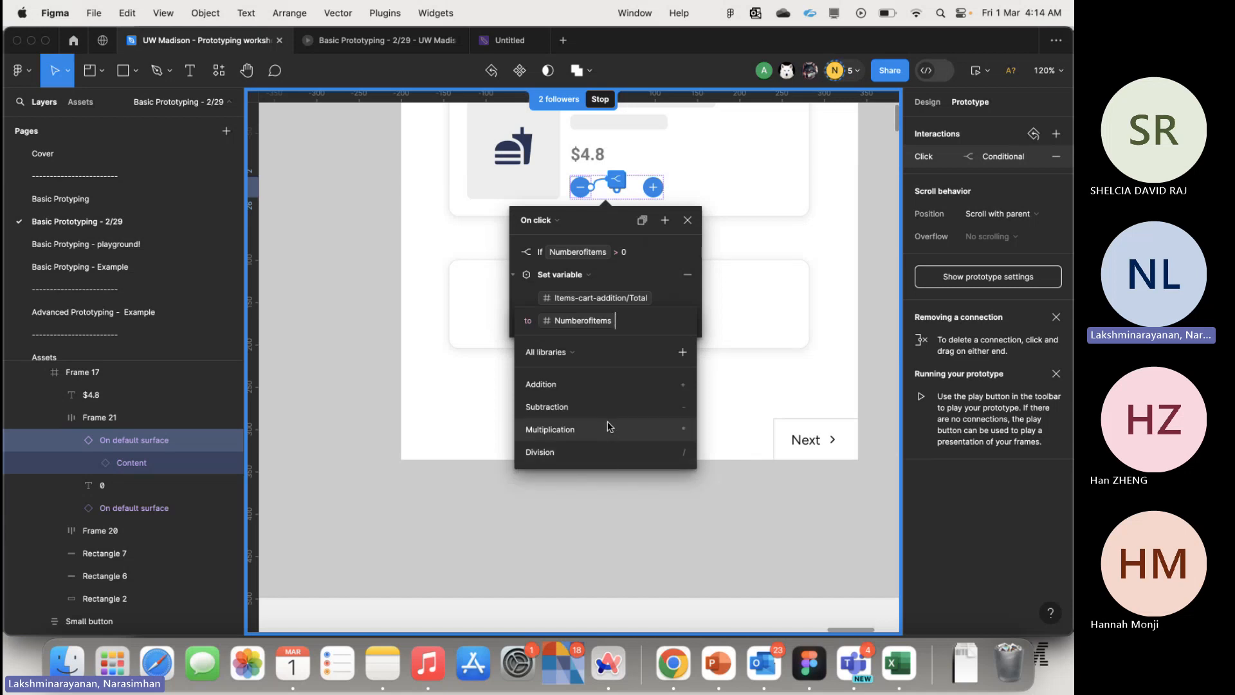
type("+")
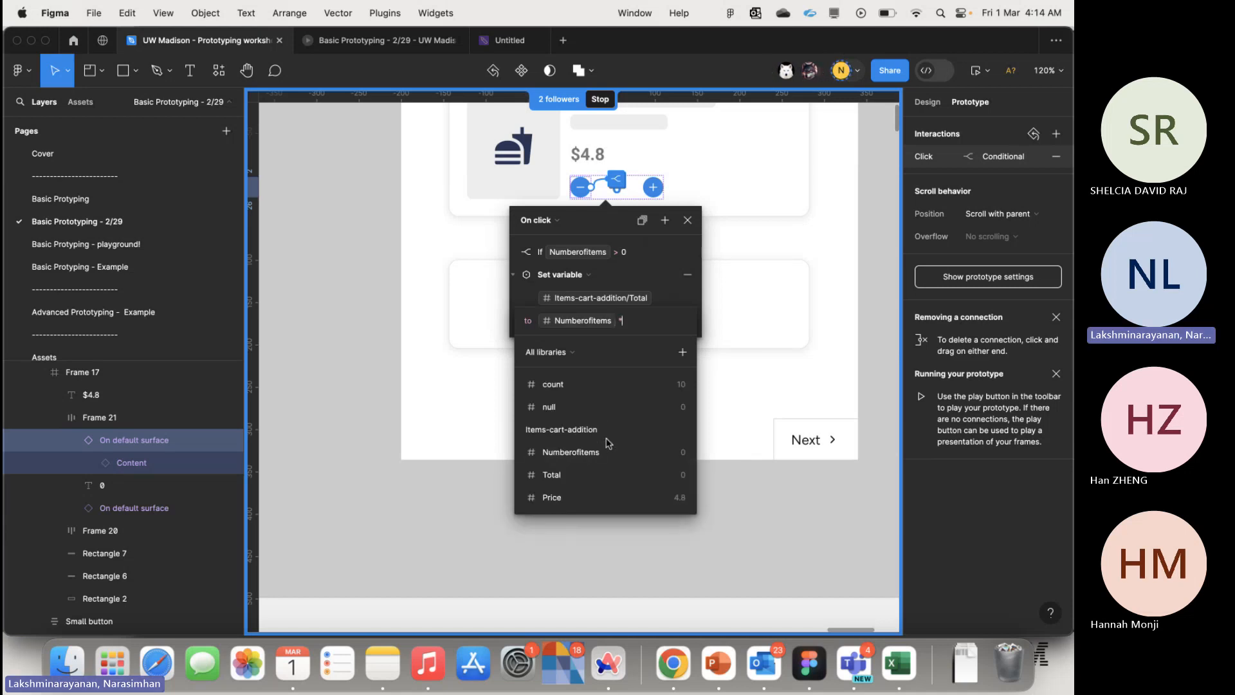
left_click(594, 502)
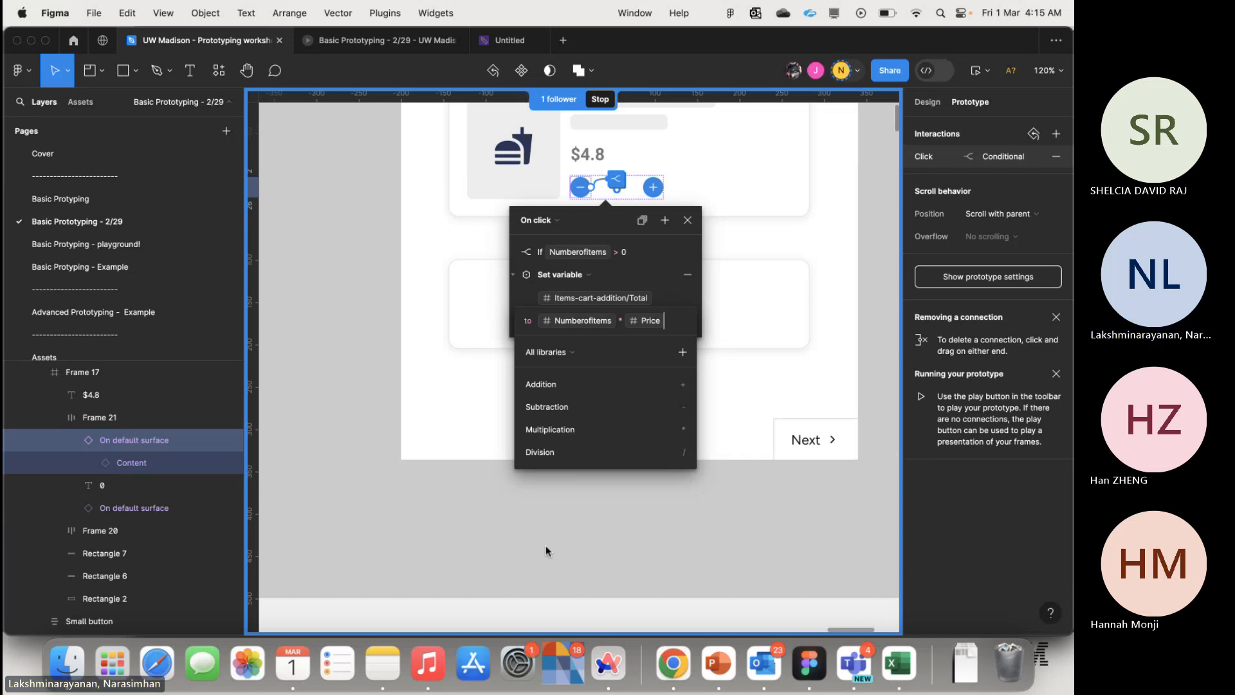
left_click(545, 546)
- Review the minus button's conditional and its Set variable actions, then close the interaction details
scroll(644, 360, "up", 2)
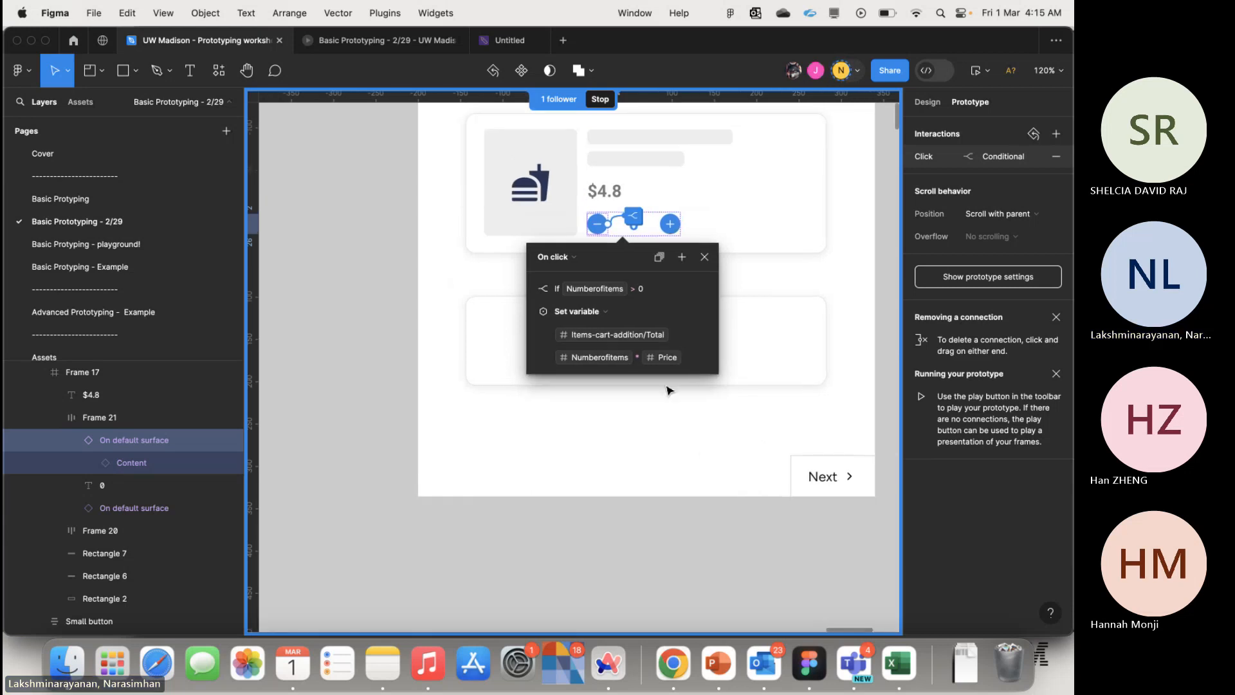
left_click(531, 314)
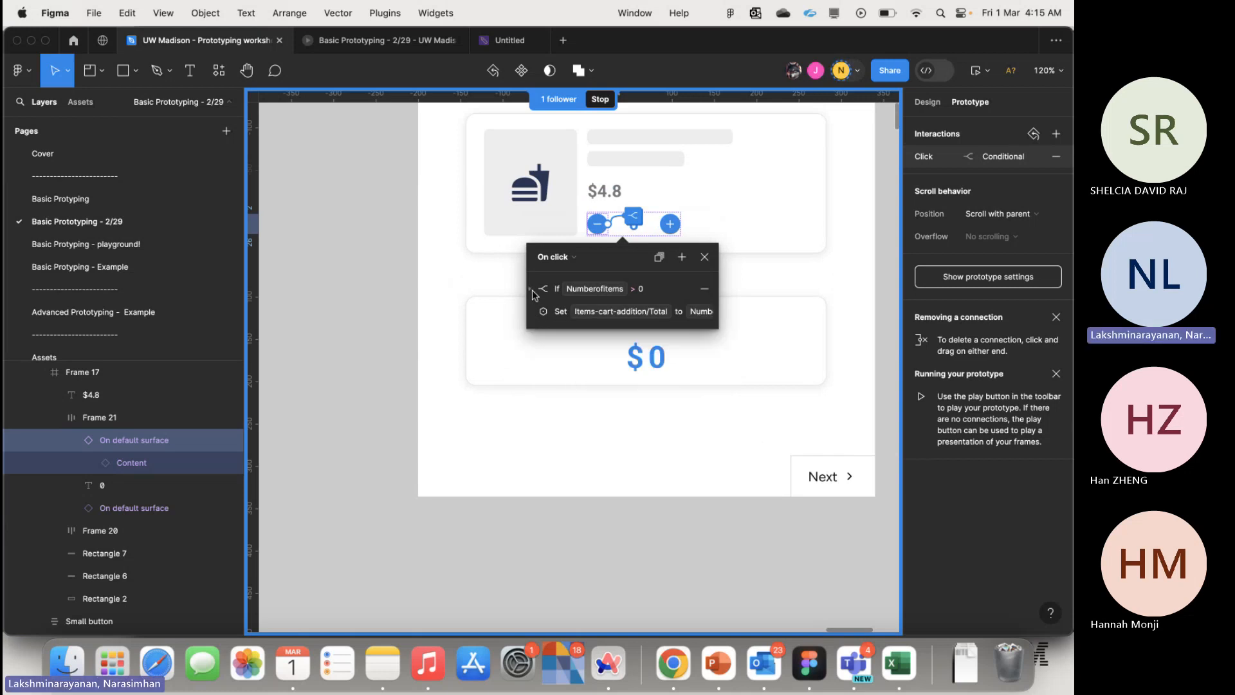
left_click(532, 290)
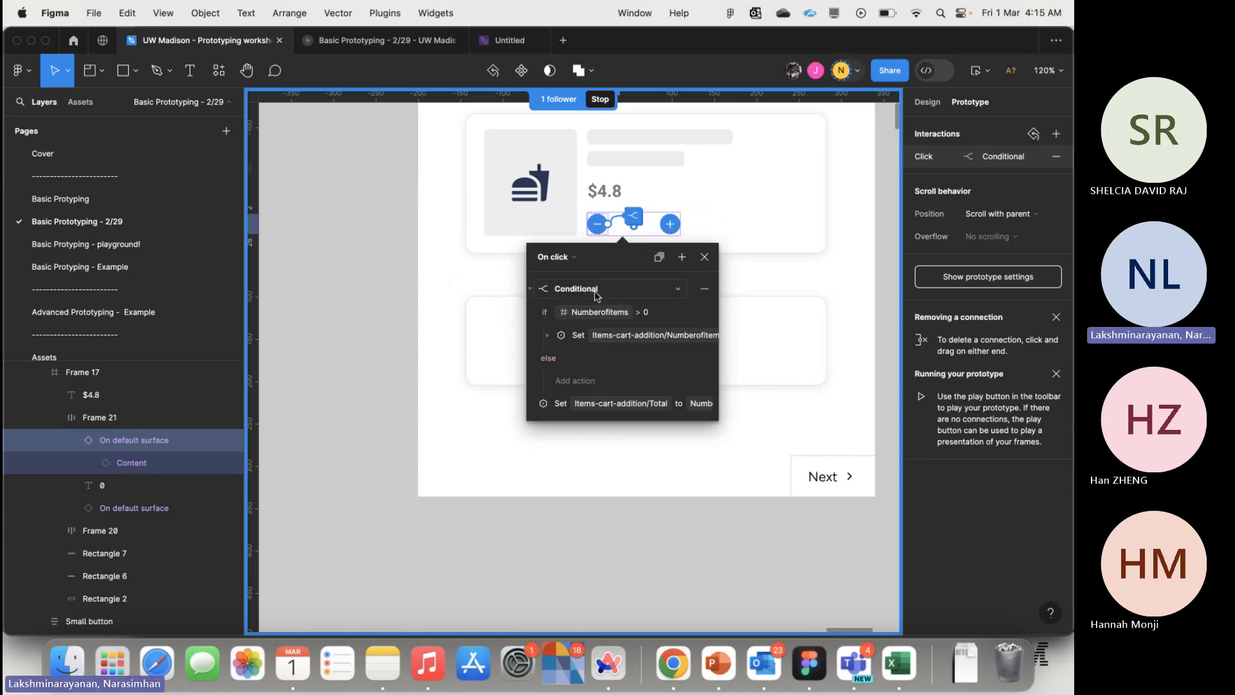
left_click(549, 335)
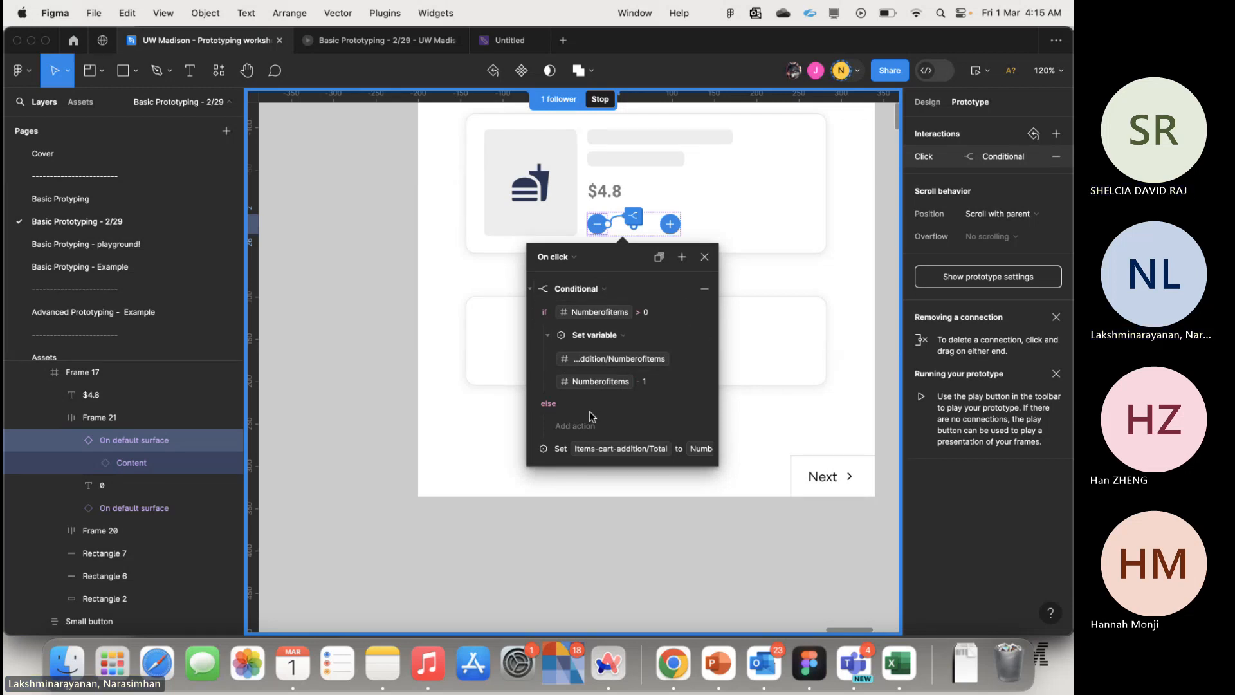
left_click(529, 290)
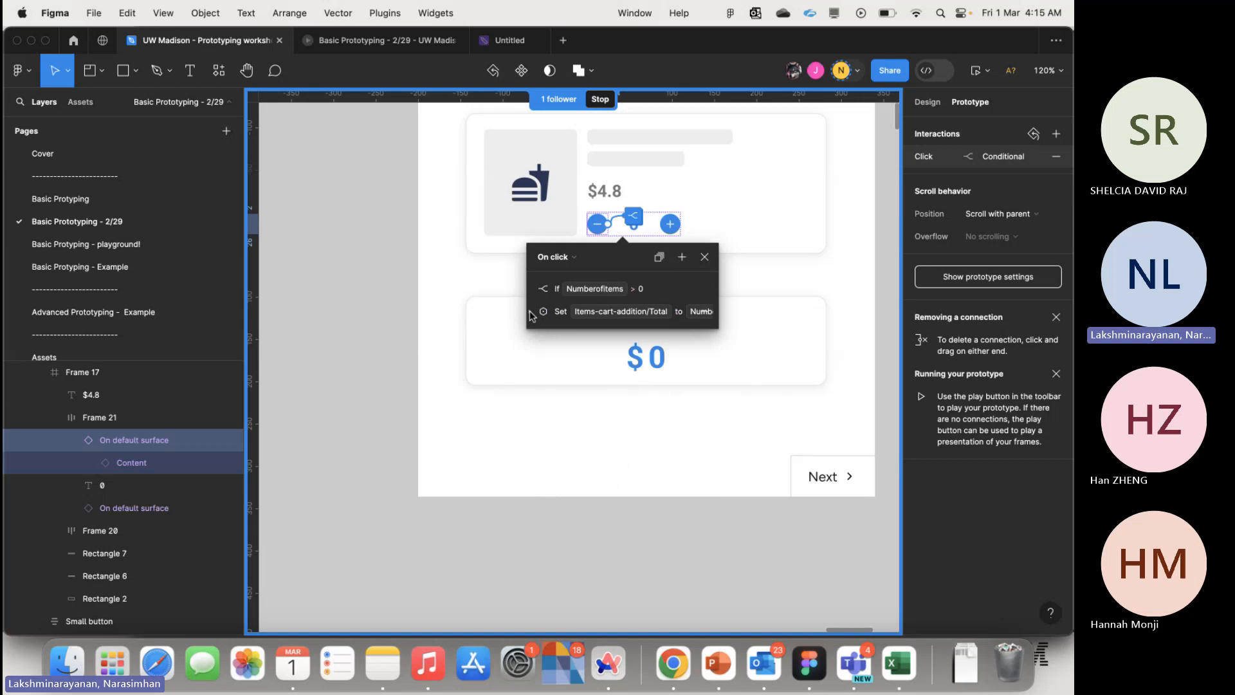
left_click(531, 314)
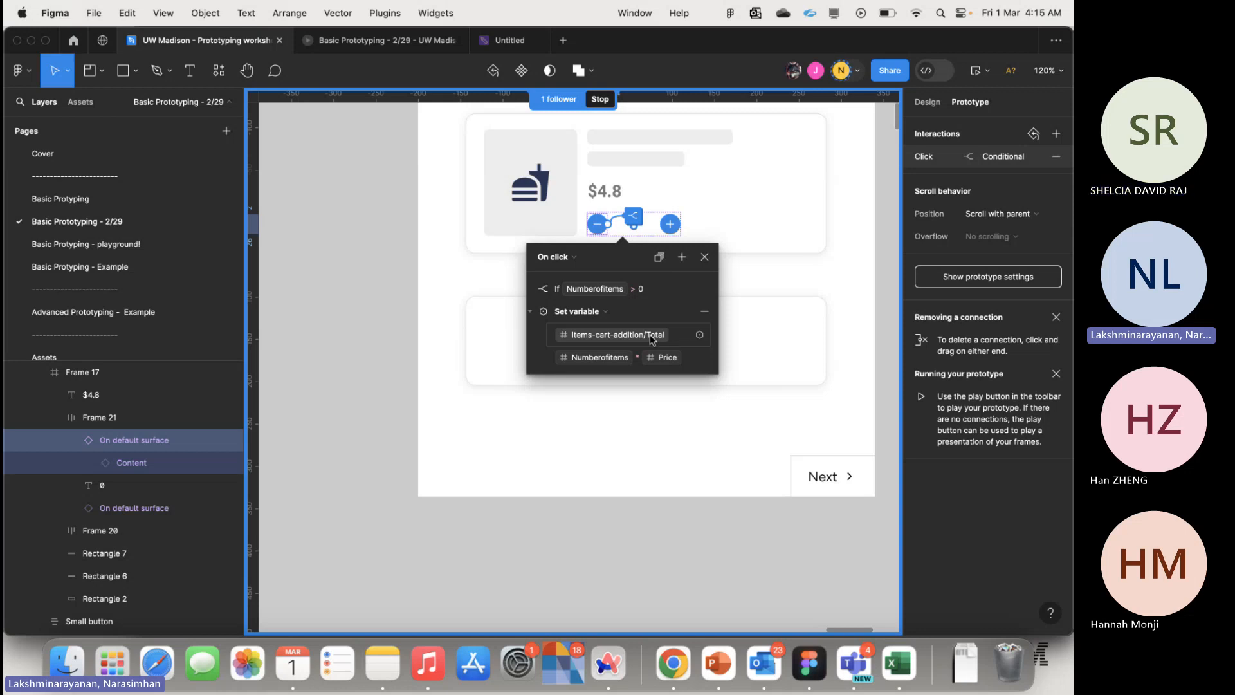
left_click(613, 451)
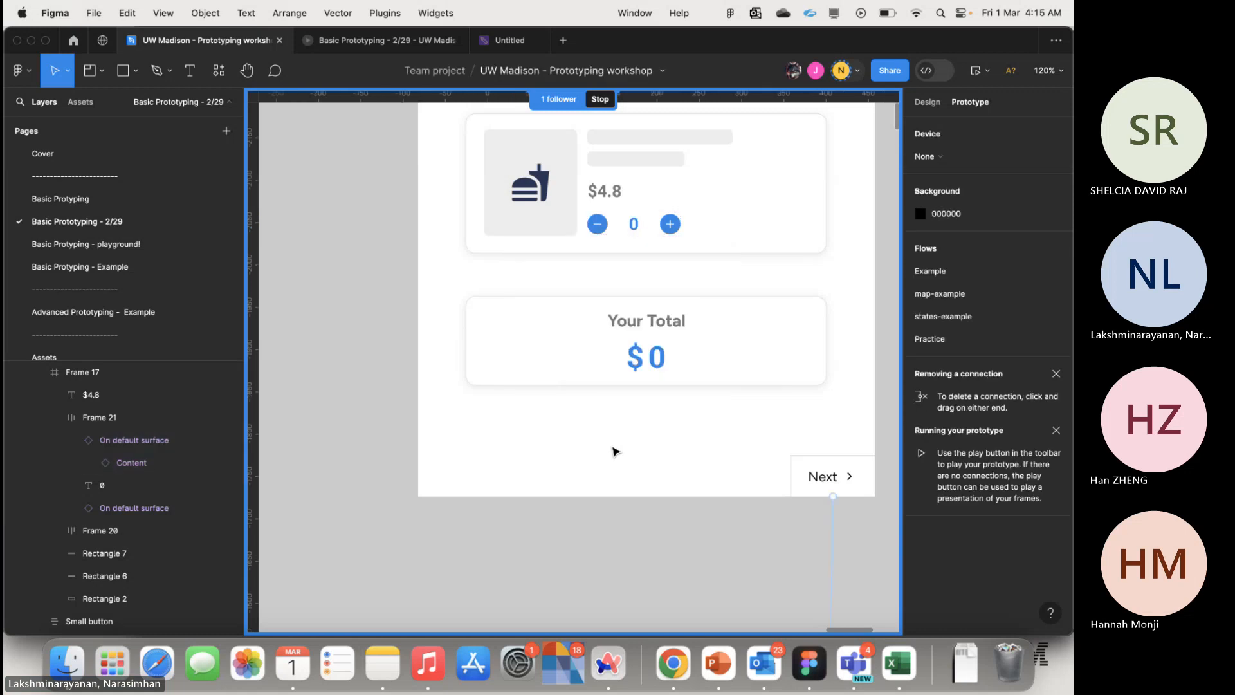
- Add an on-click interaction to the plus button in the tutorial practice frame
left_click(673, 234)
left_click(674, 234)
left_click(719, 234)
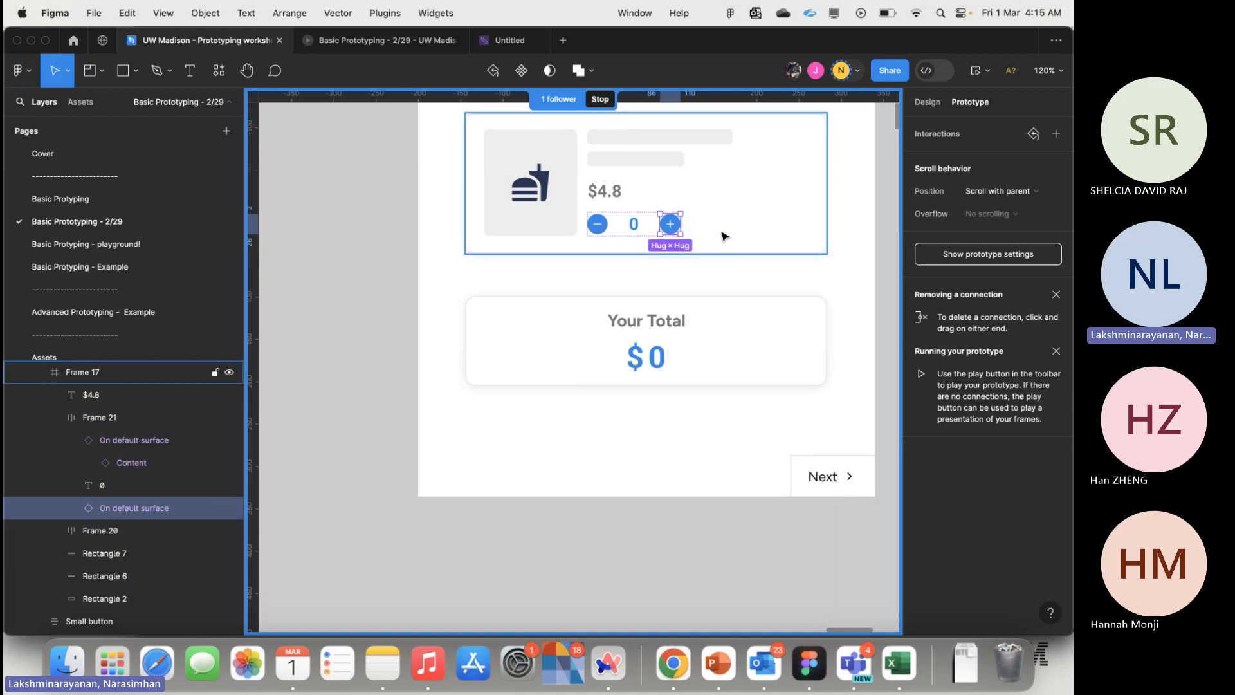
left_click(659, 227)
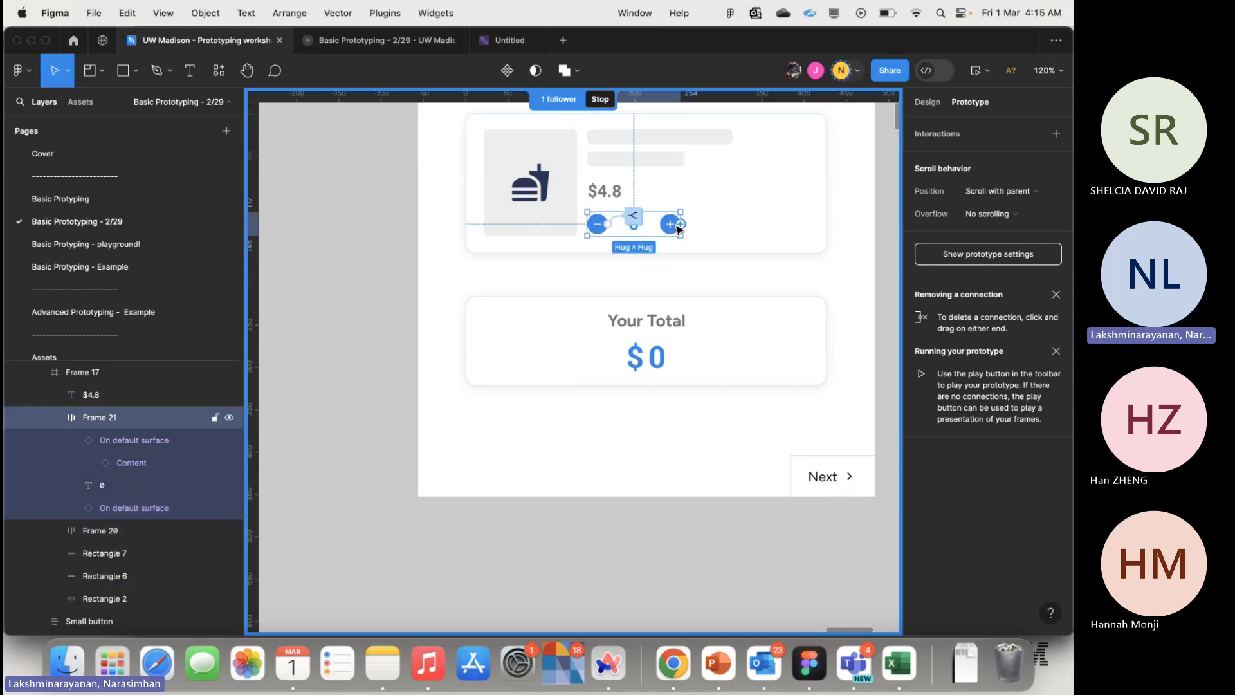
left_click(667, 228)
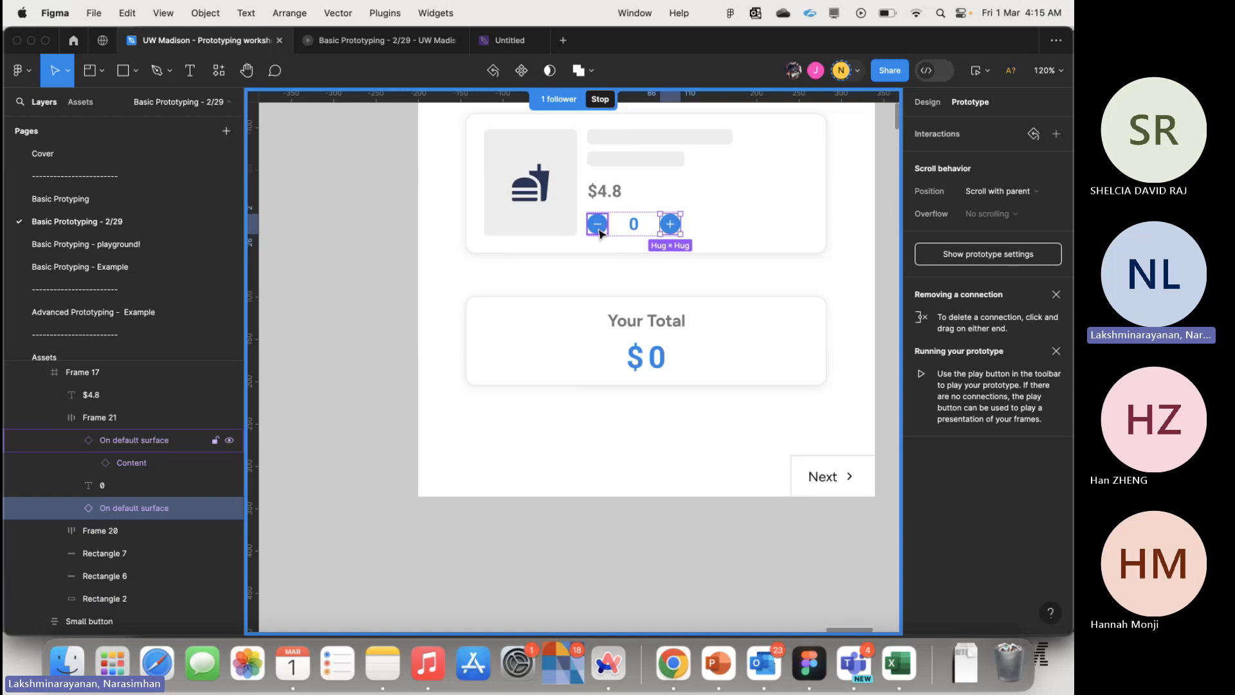
left_click(1055, 136)
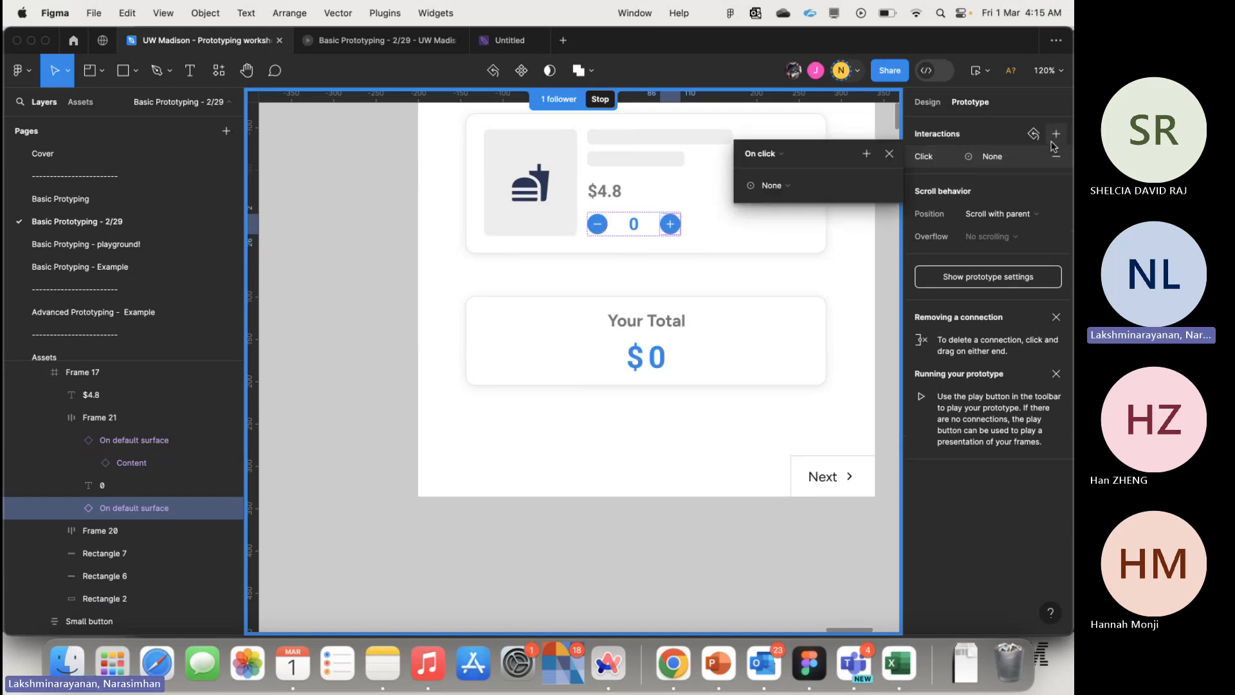
- Make the plus button's on-click interaction set the Numberofitems variable to Numberofitems + 1, then collapse the action
left_click(810, 190)
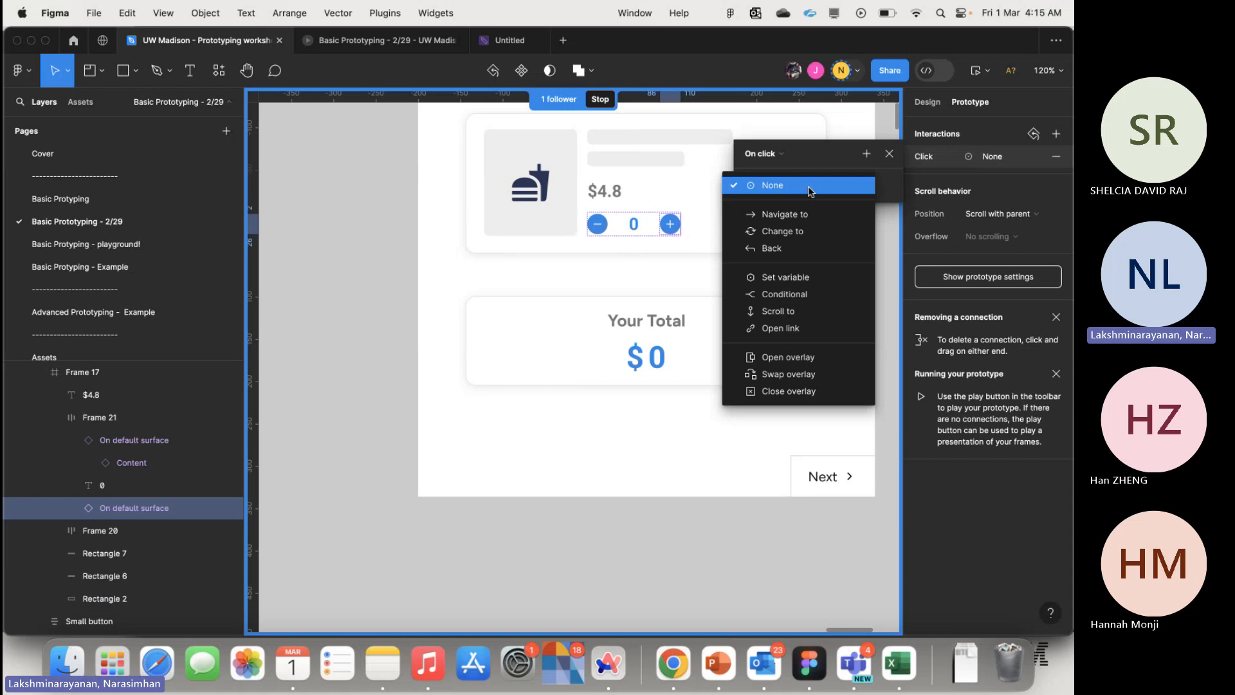
left_click(815, 278)
scroll(805, 346, "down", 4)
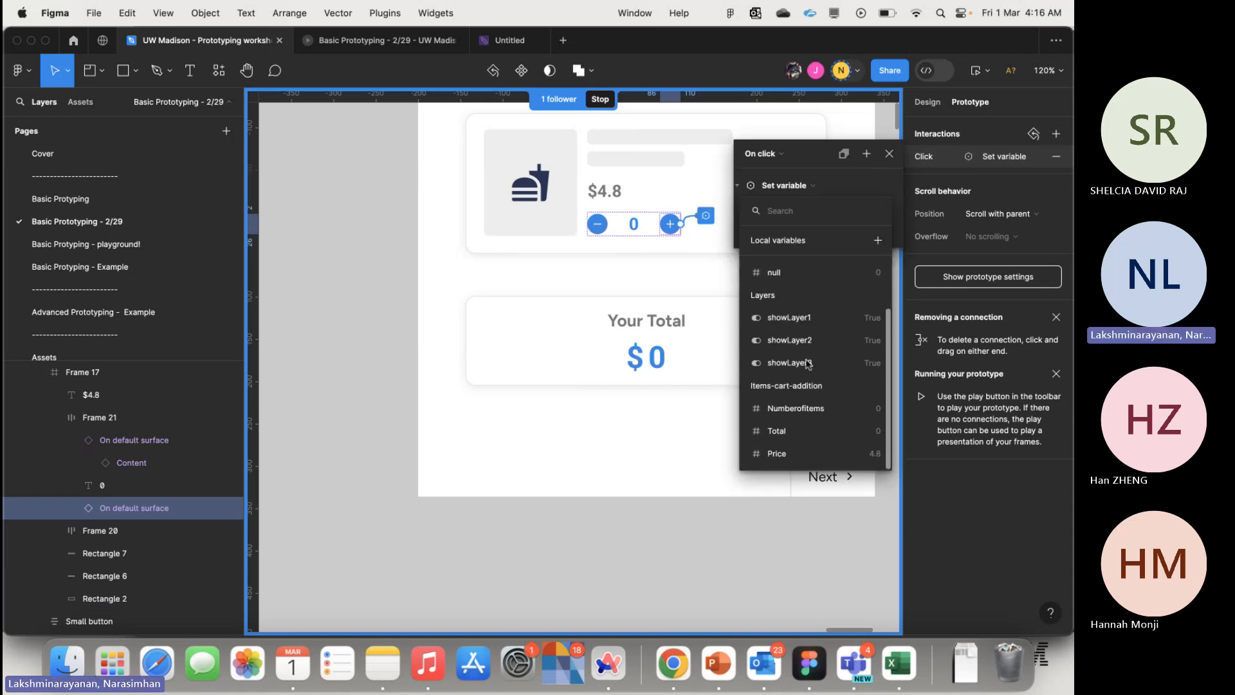
left_click(813, 408)
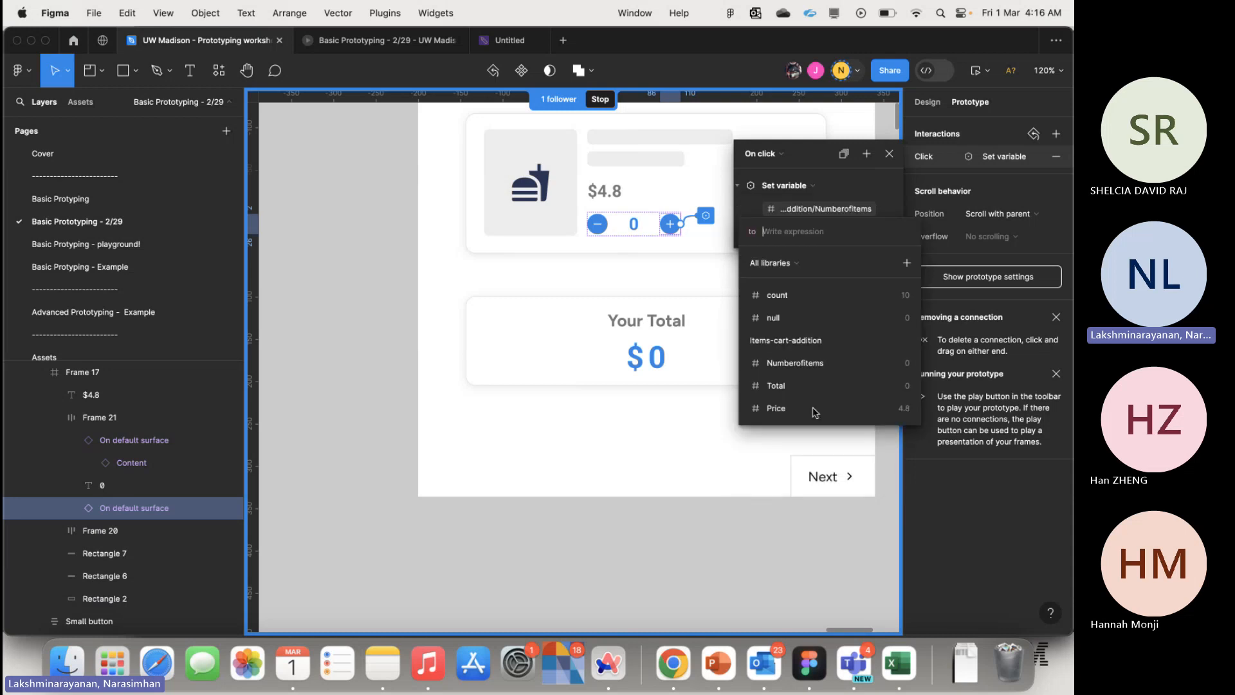
left_click(804, 362)
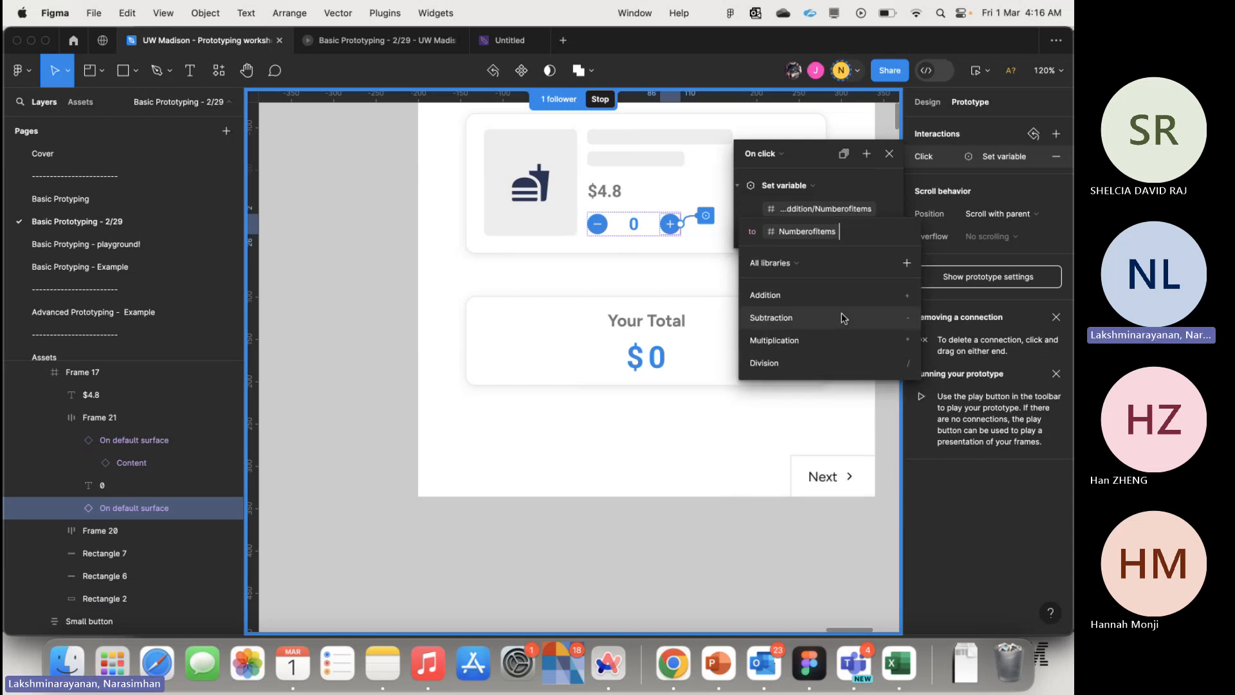
type("+ ")
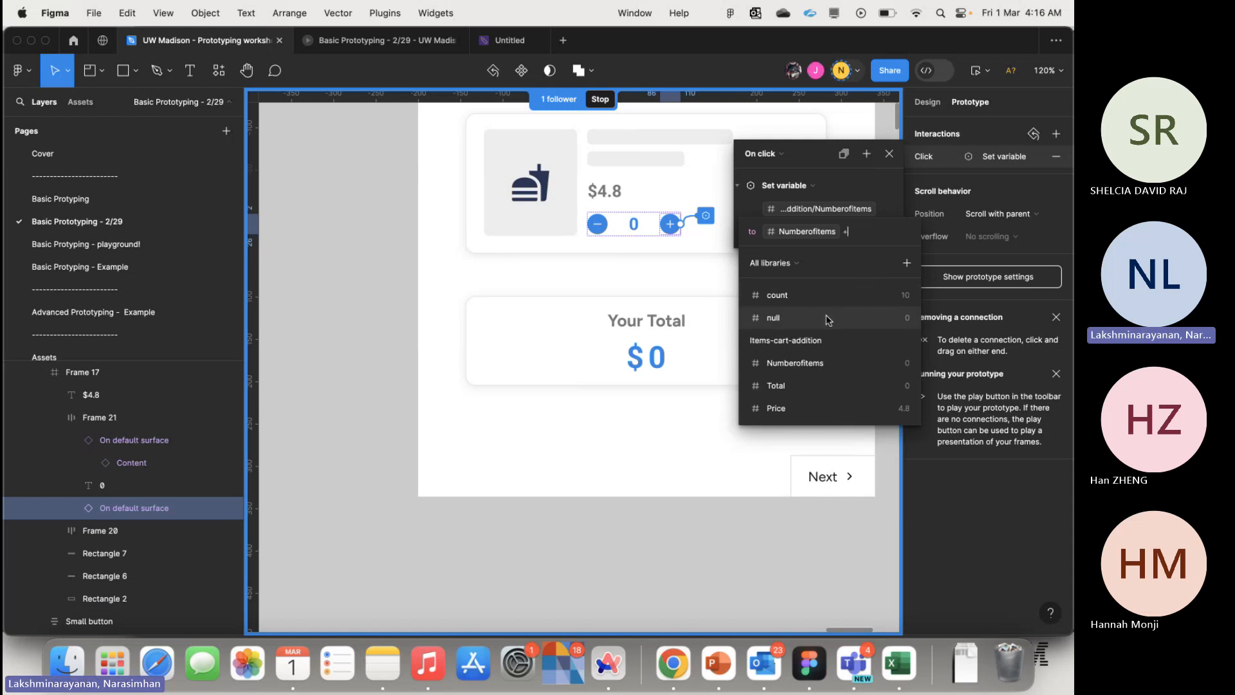
type("1")
key("Return")
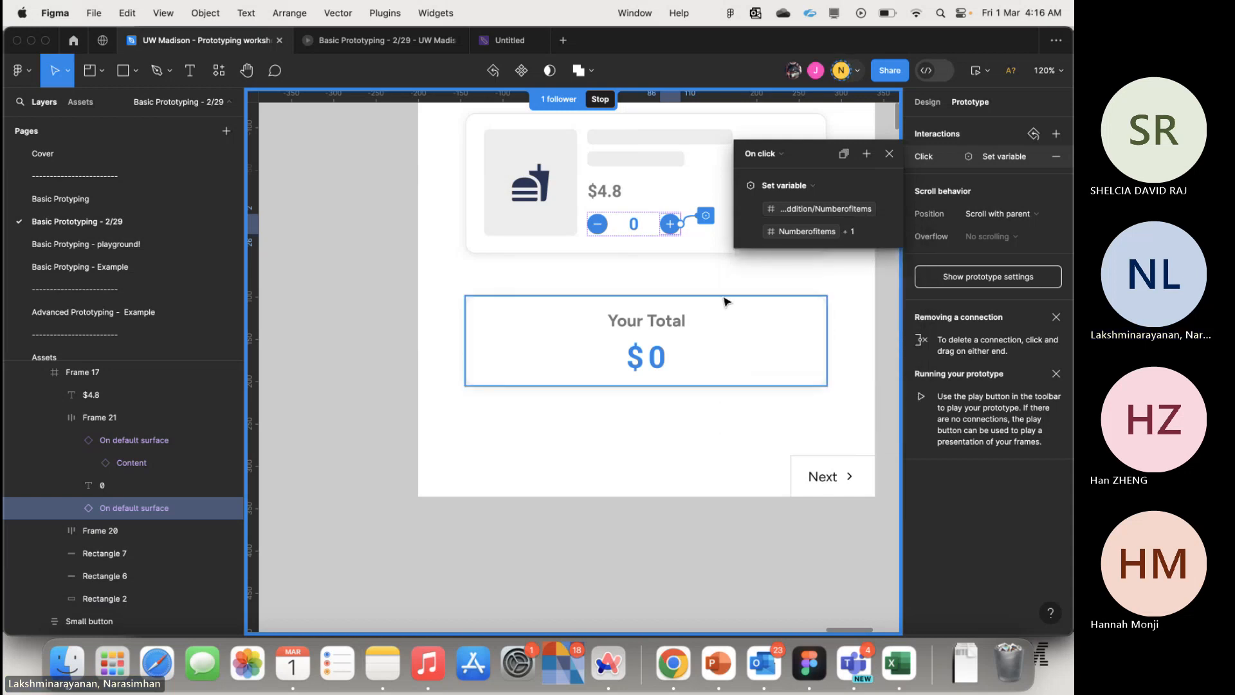
left_click(740, 188)
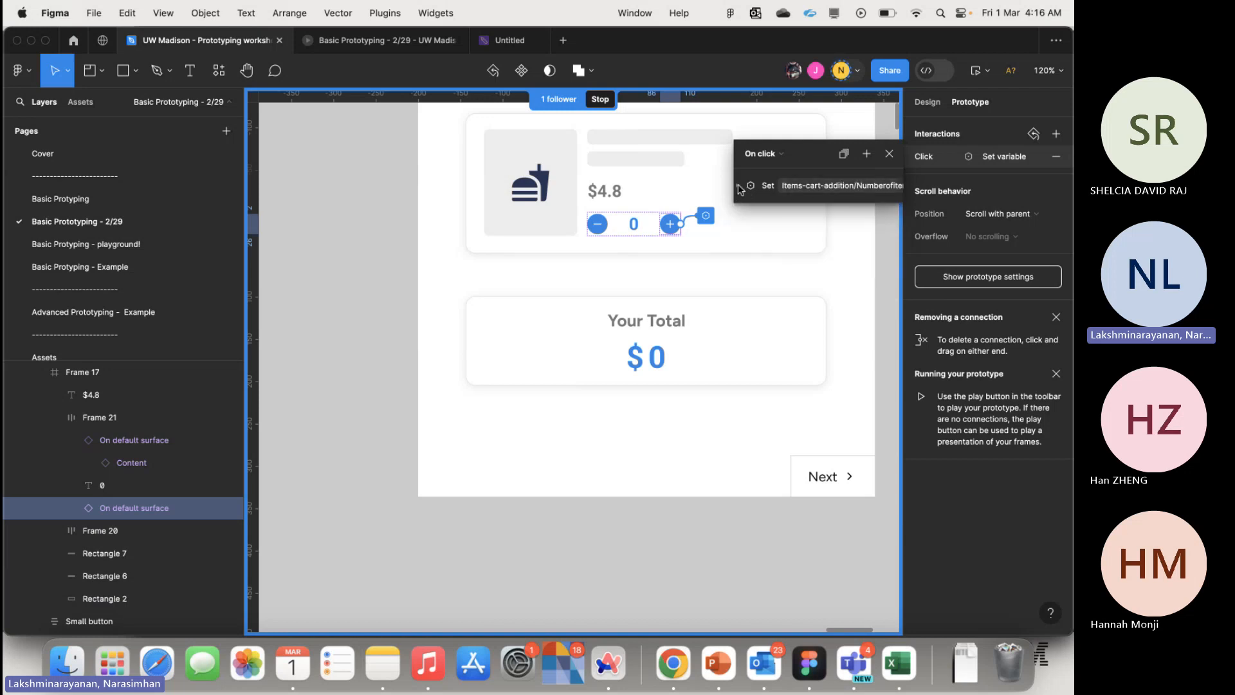
- Add a second Set variable action to the plus button's on-click interaction that sets Items-cart-addition/Total to Numberofitems * Price
left_click(868, 155)
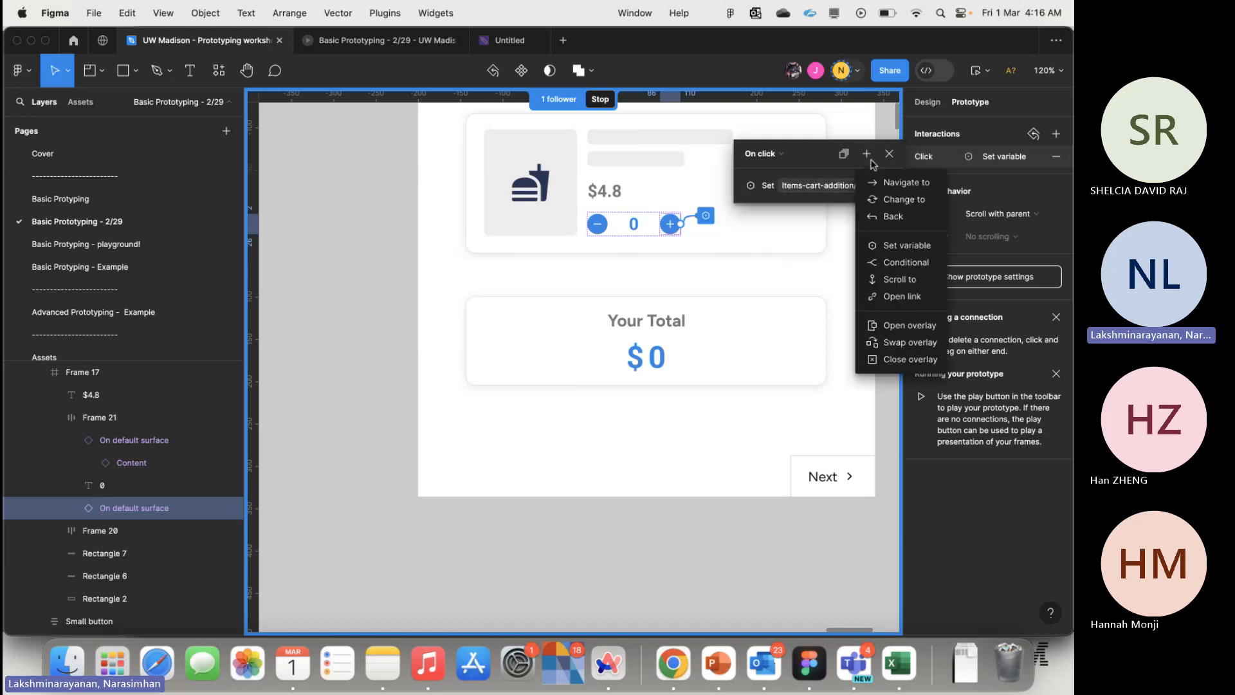
left_click(897, 245)
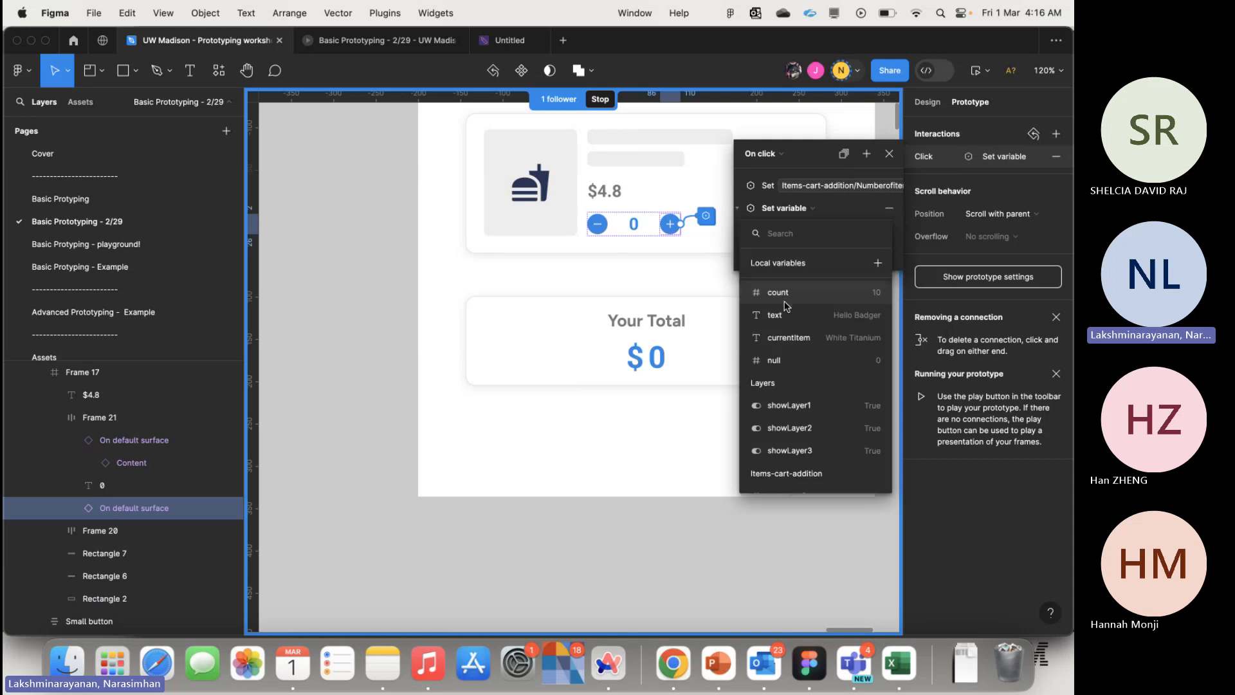
scroll(808, 476, "down", 2)
left_click(808, 455)
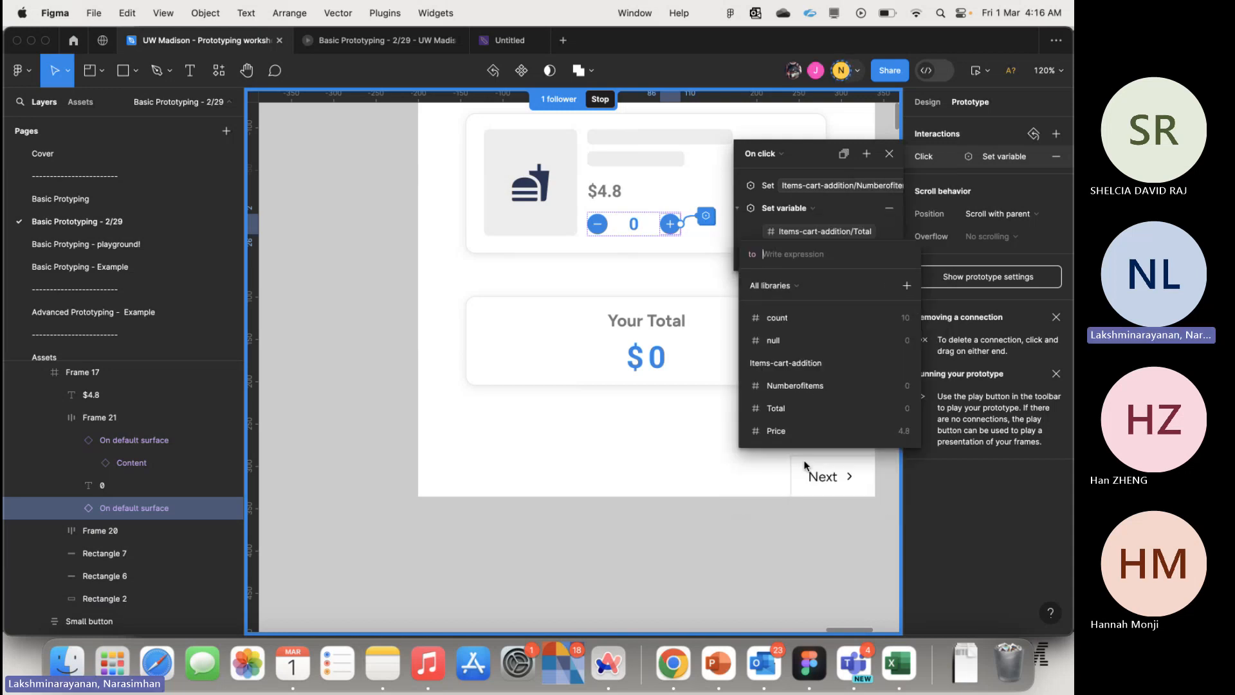
left_click(820, 386)
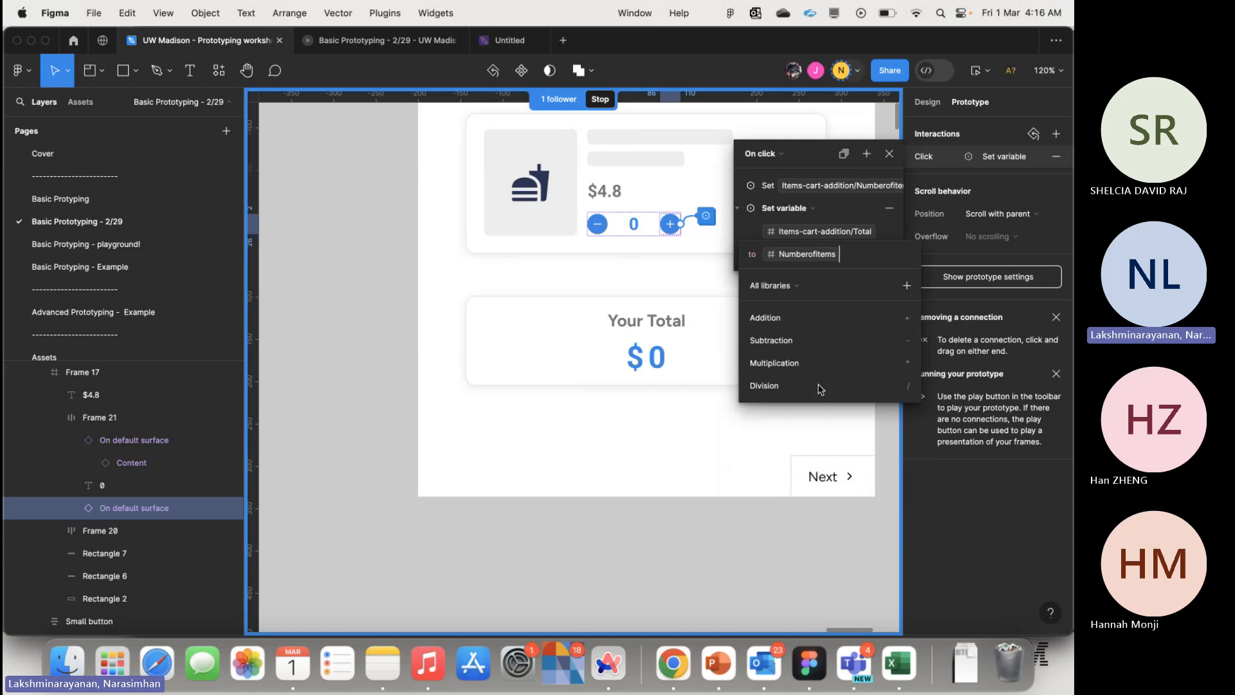
left_click(821, 359)
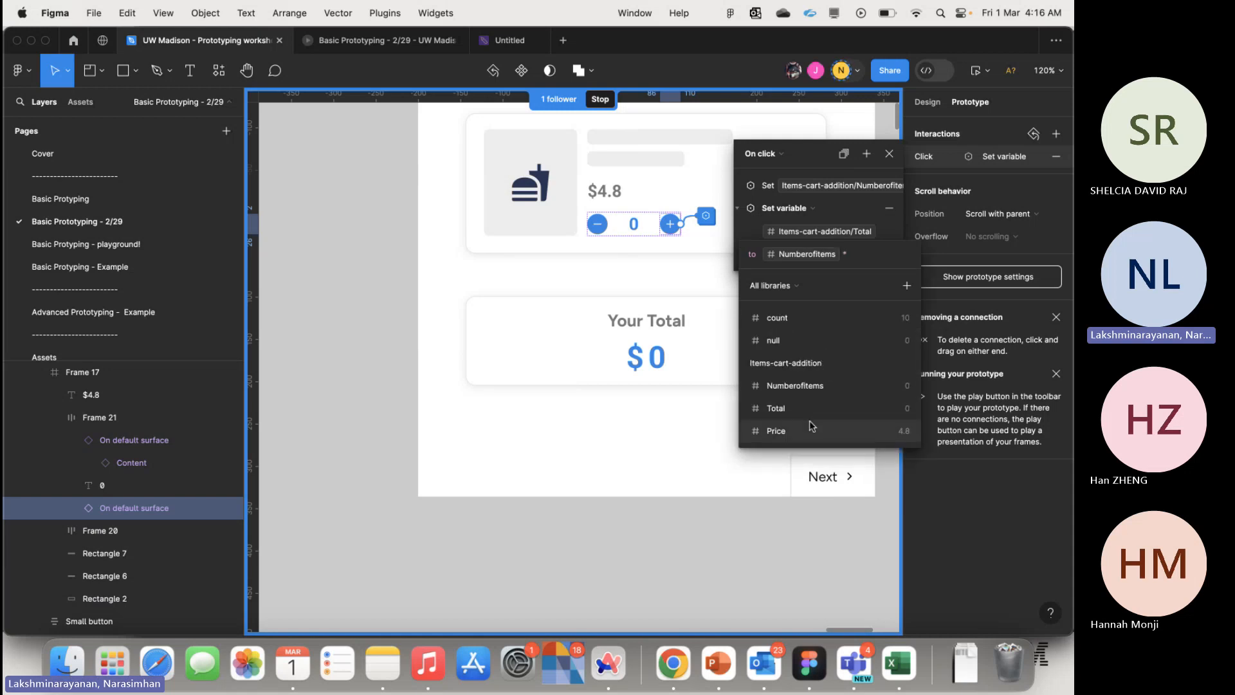
left_click(809, 428)
left_click(760, 392)
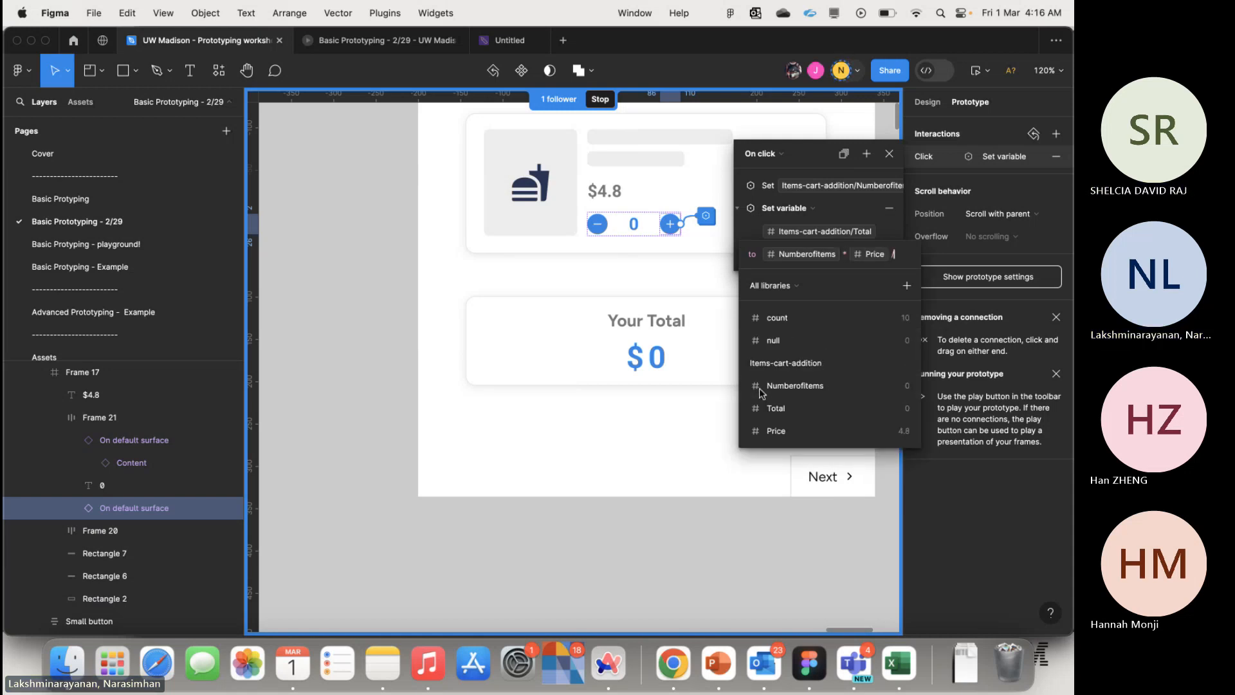
key("BackSpace")
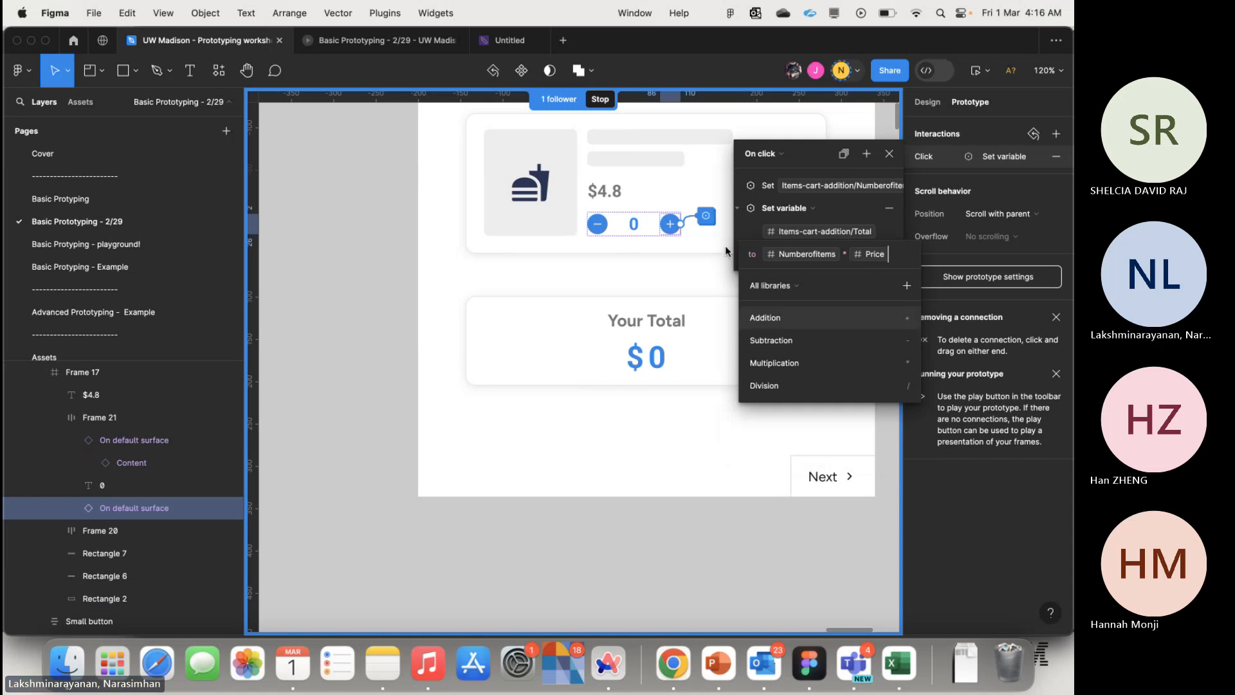
left_click(741, 189)
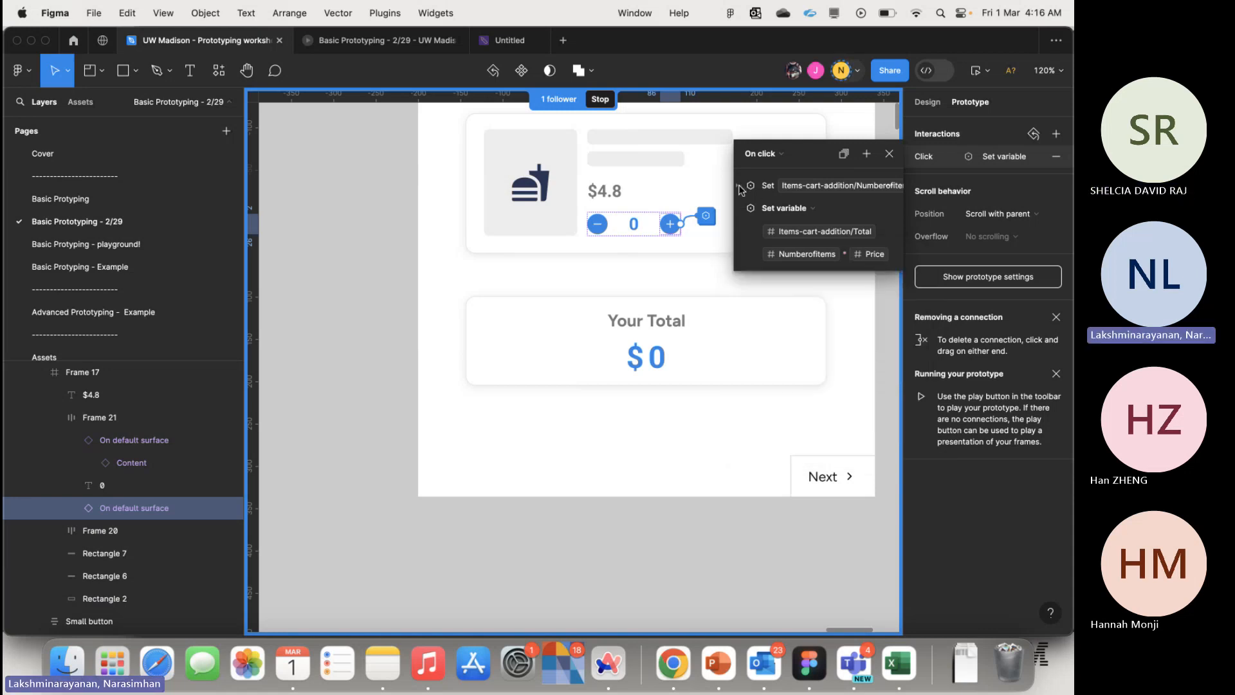
- Expand the plus button's Numberofitems action and compare both Set variable actions with the plus branch of the flowchart
left_click(739, 188)
scroll(609, 281, "down", 10)
scroll(609, 282, "left", 6)
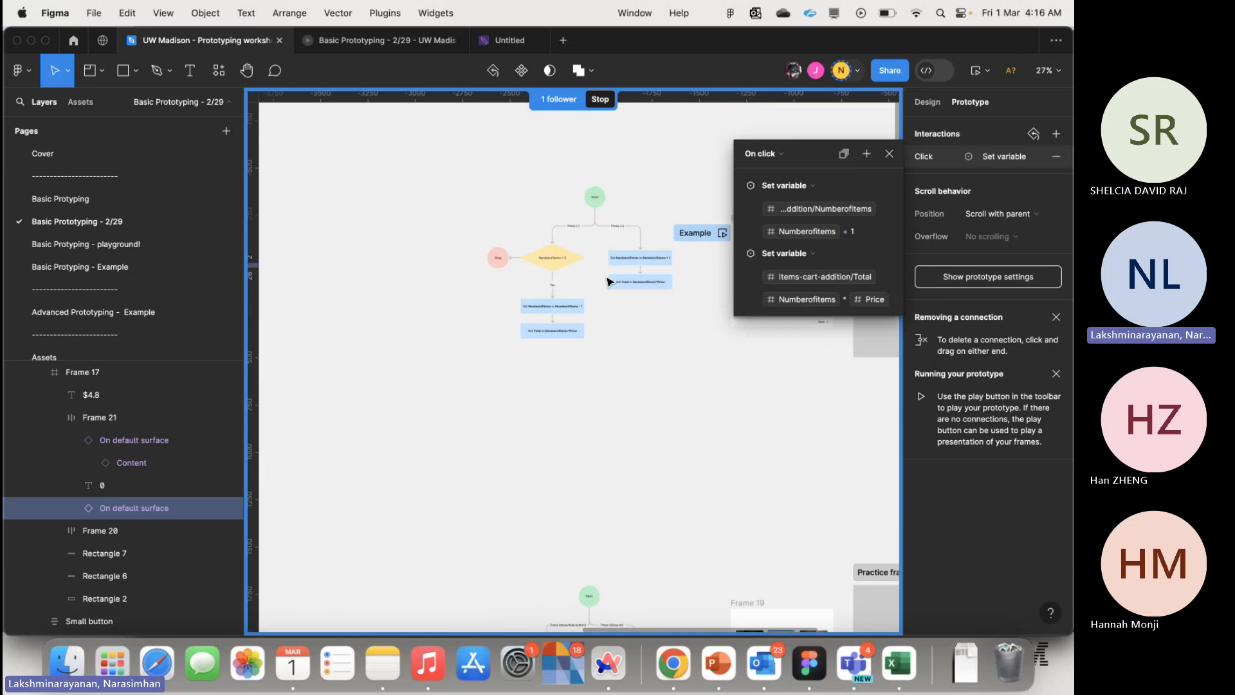
scroll(609, 281, "up", 10)
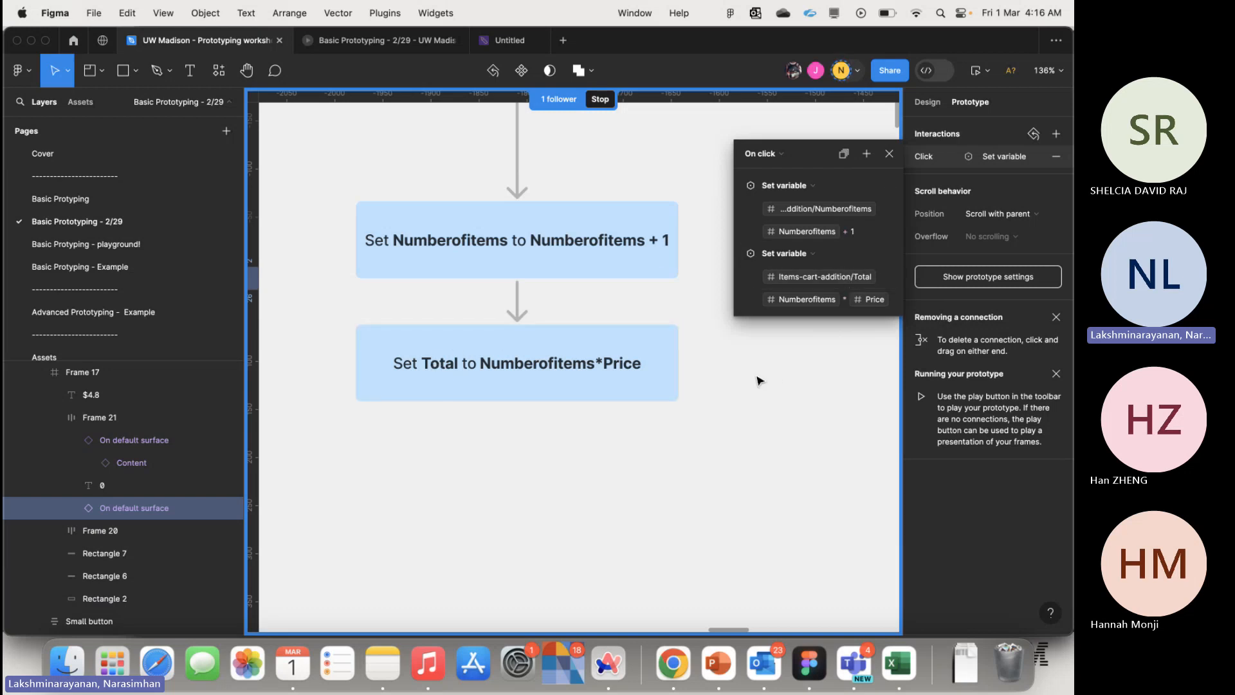
- Close the plus button's click interaction settings and clear the selection in the tutorial practice frame
scroll(759, 383, "down", 5)
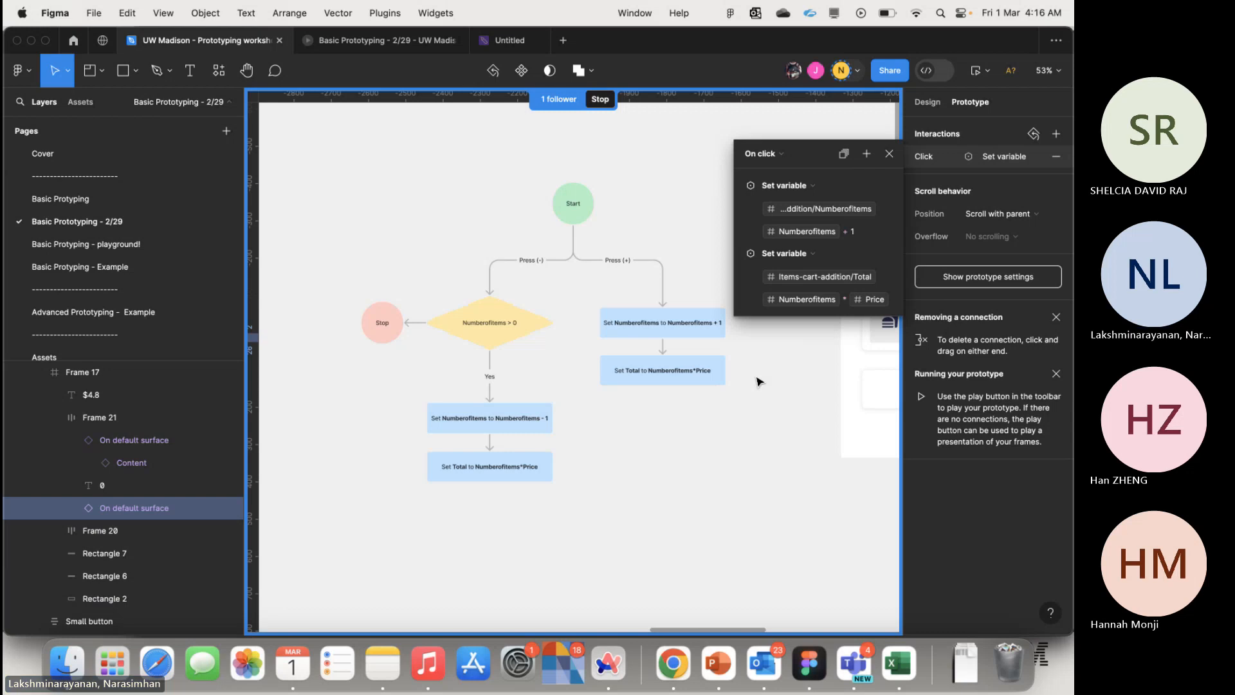
scroll(758, 380, "right", 5)
scroll(437, 384, "right", 10)
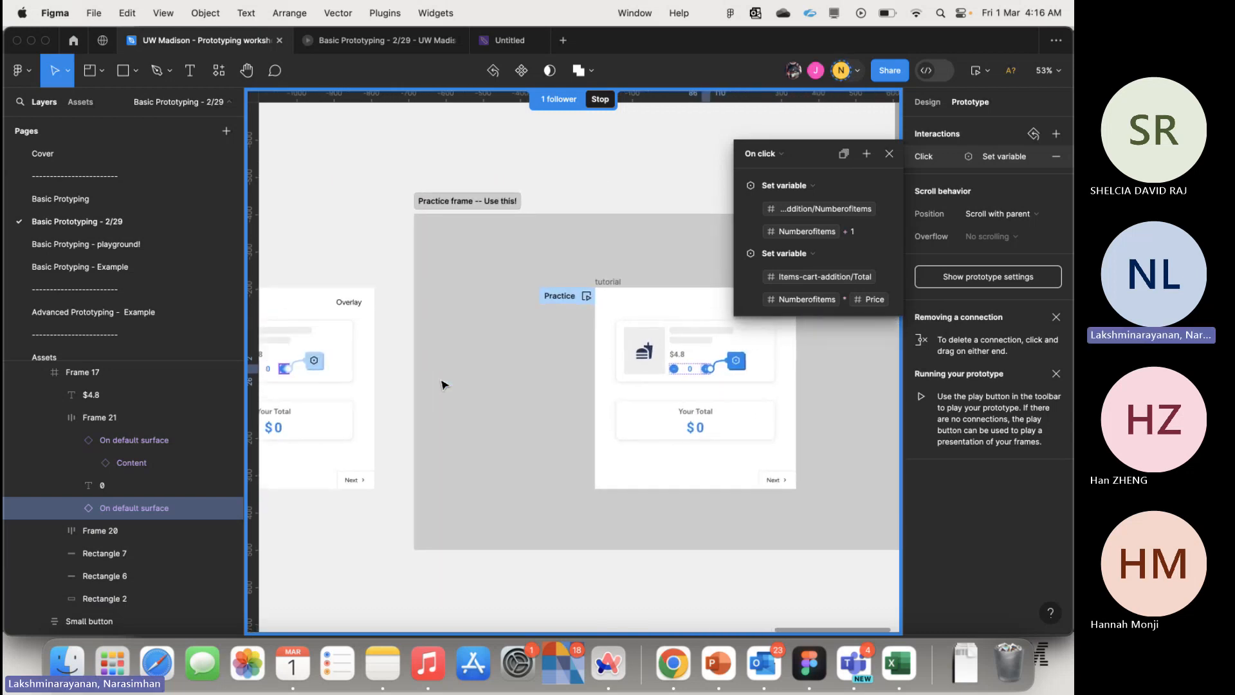
left_click(896, 163)
scroll(614, 359, "left", 4)
scroll(614, 358, "up", 1)
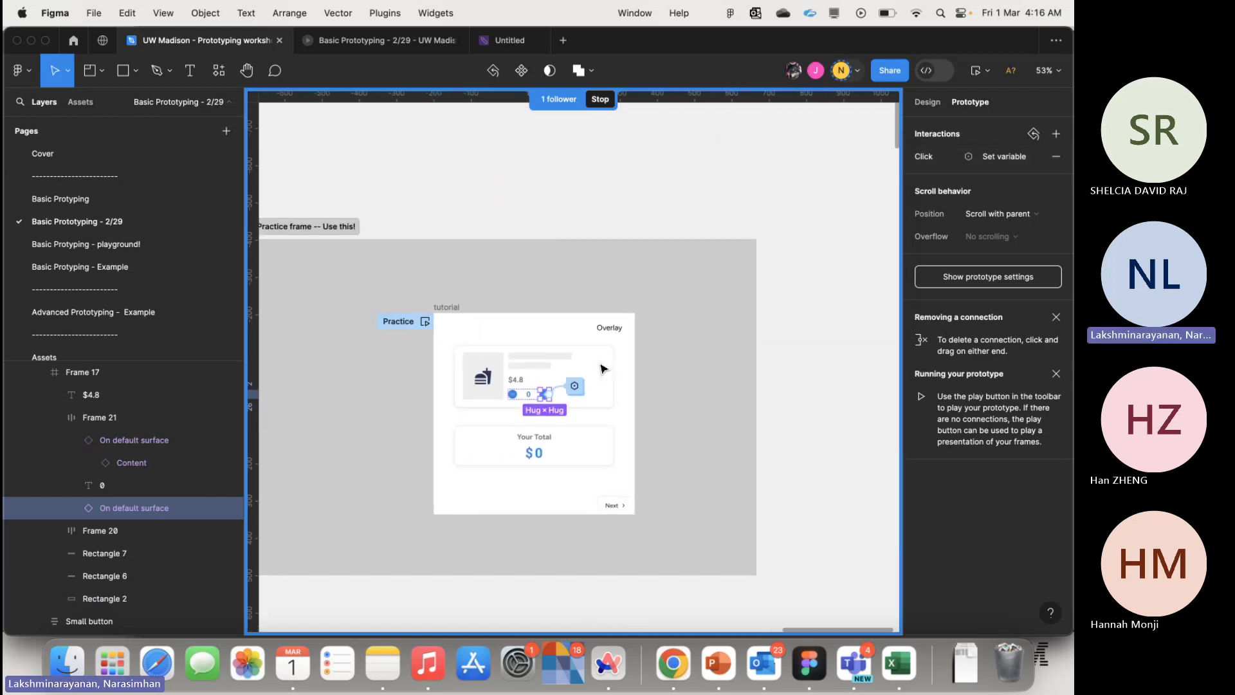
left_click(557, 559)
scroll(537, 419, "up", 10)
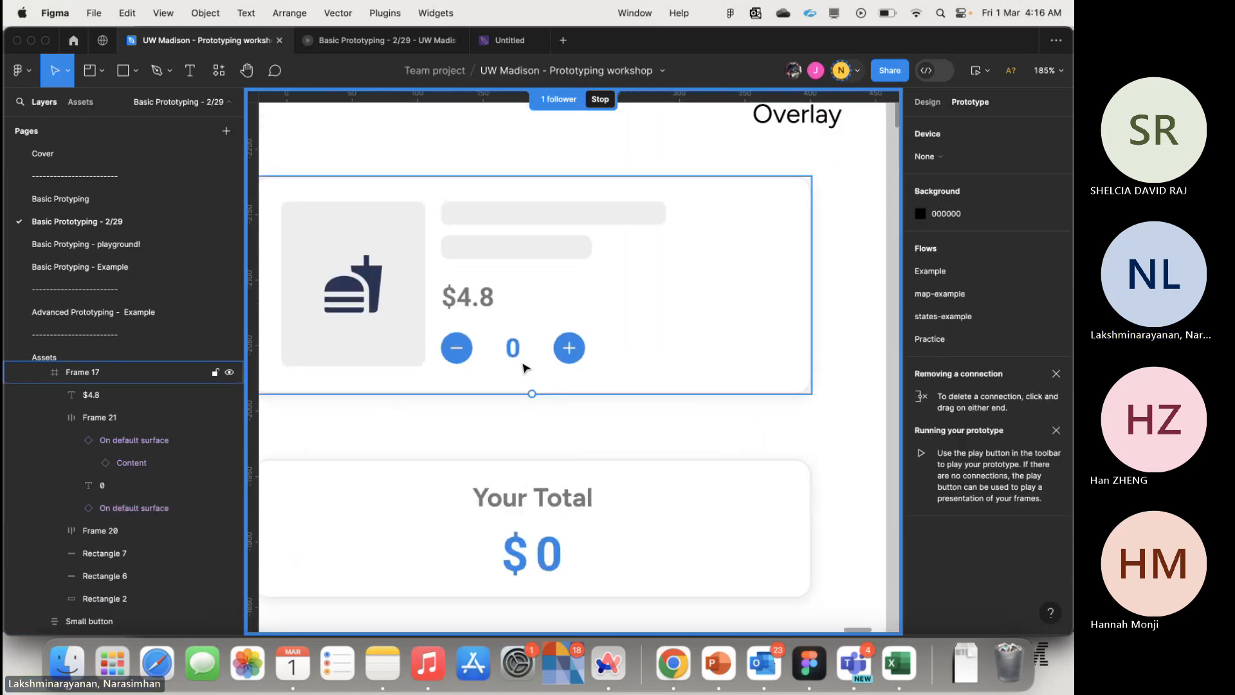
- Bind the quantity text between the minus and plus buttons to the Numberofitems variable from Items-cart-addition
left_click(928, 103)
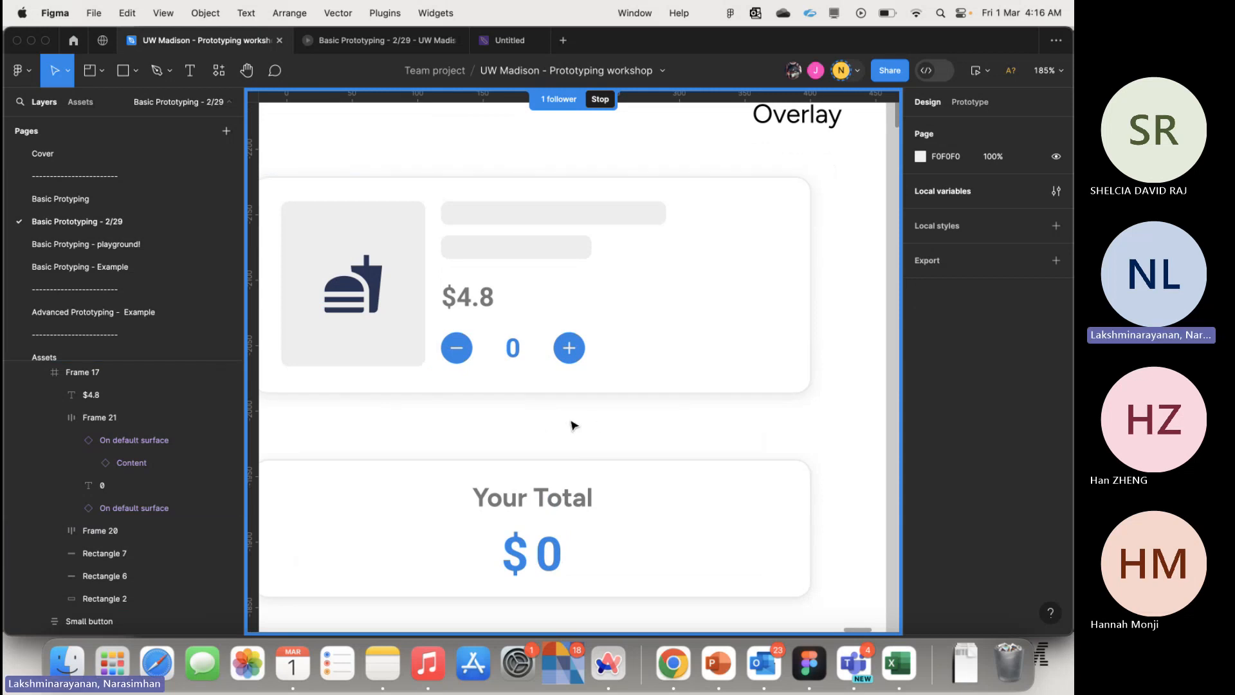
double_click(513, 353)
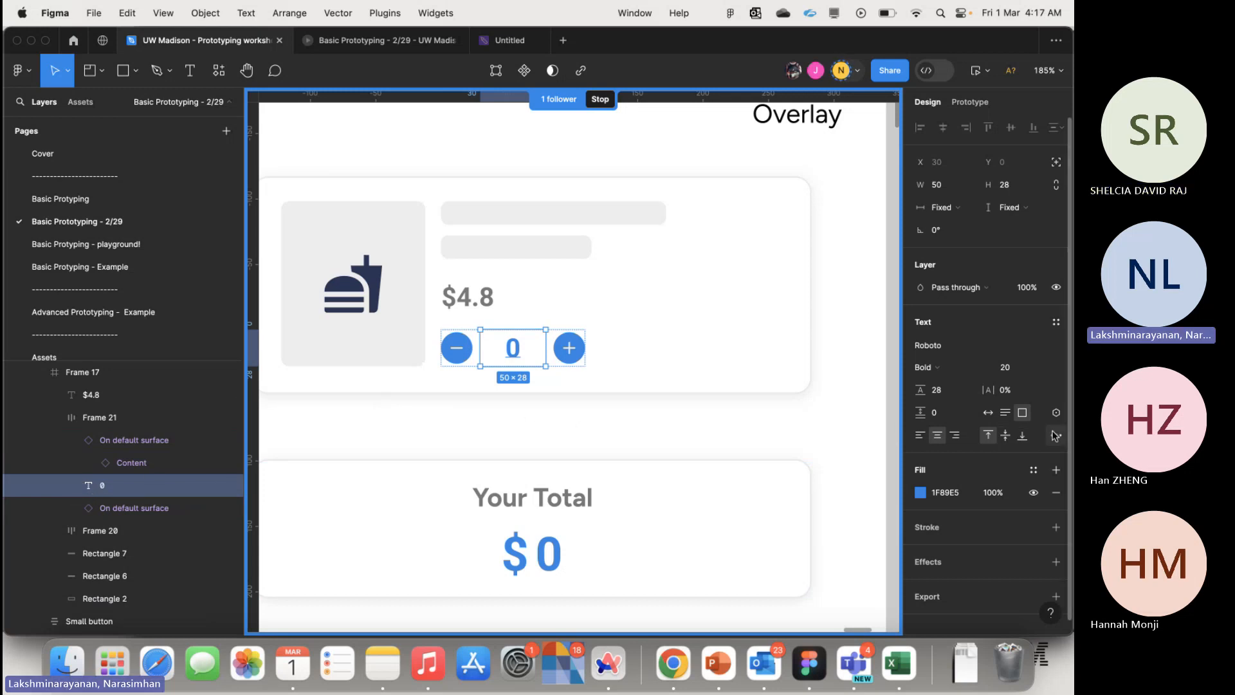
scroll(918, 429, "down", 1)
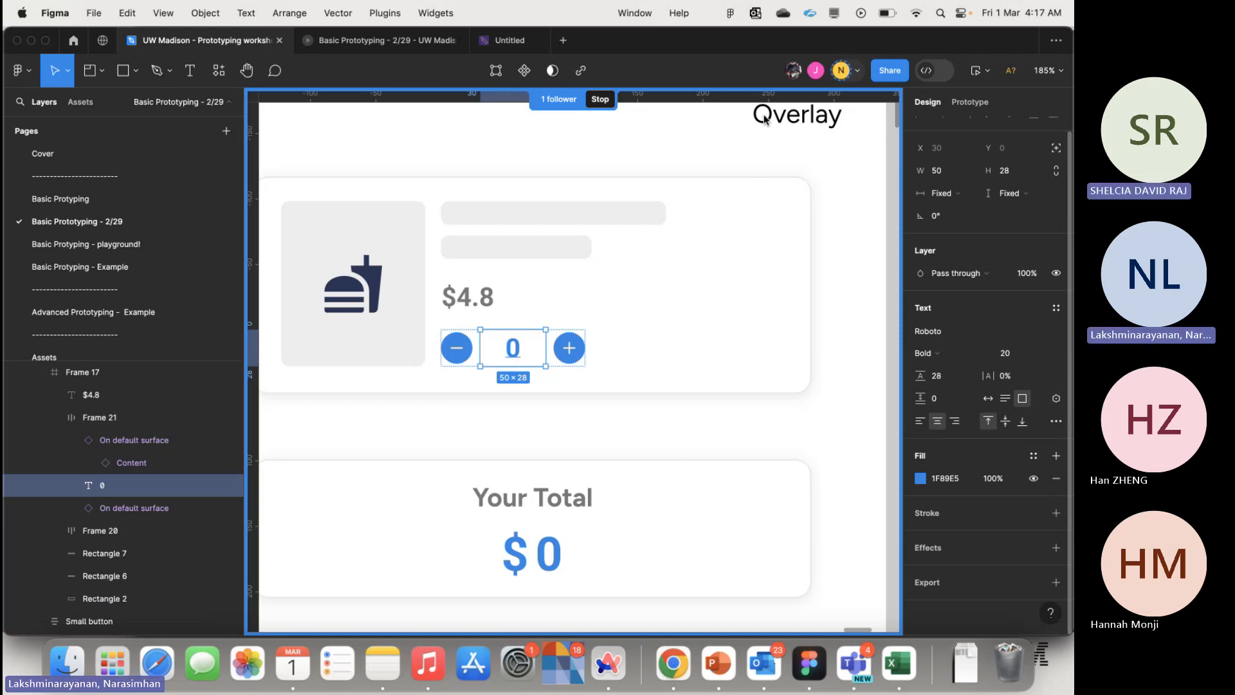
left_click(1057, 400)
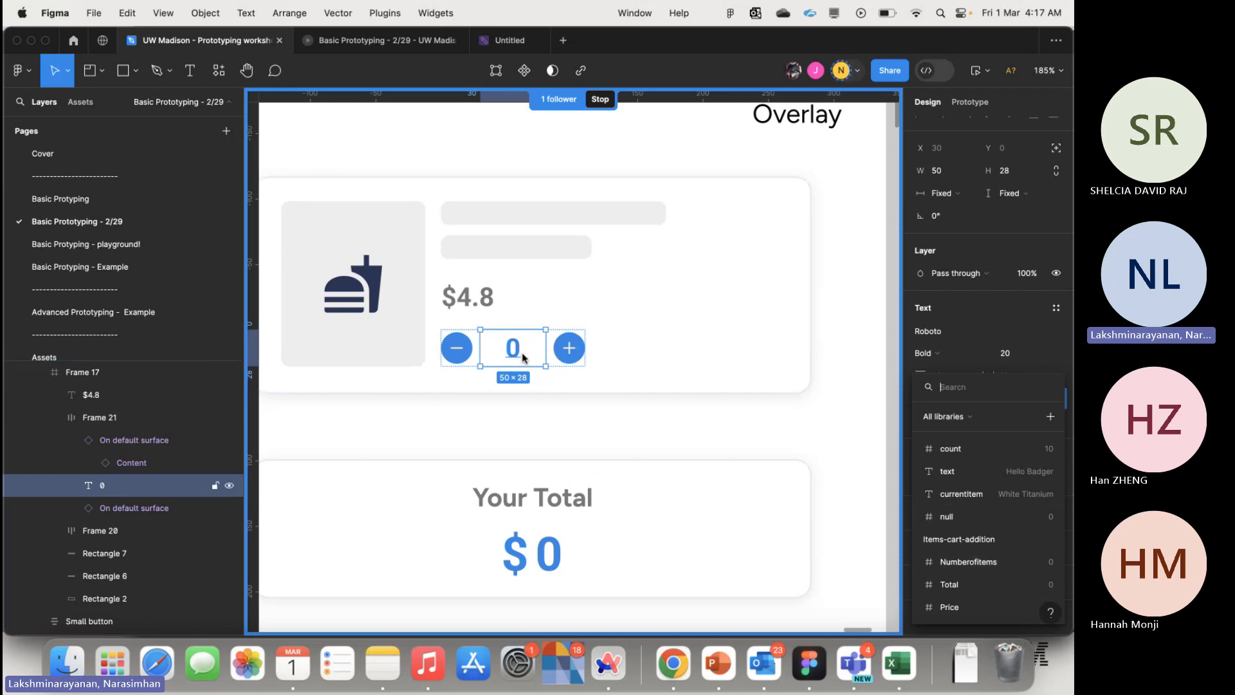
left_click(968, 562)
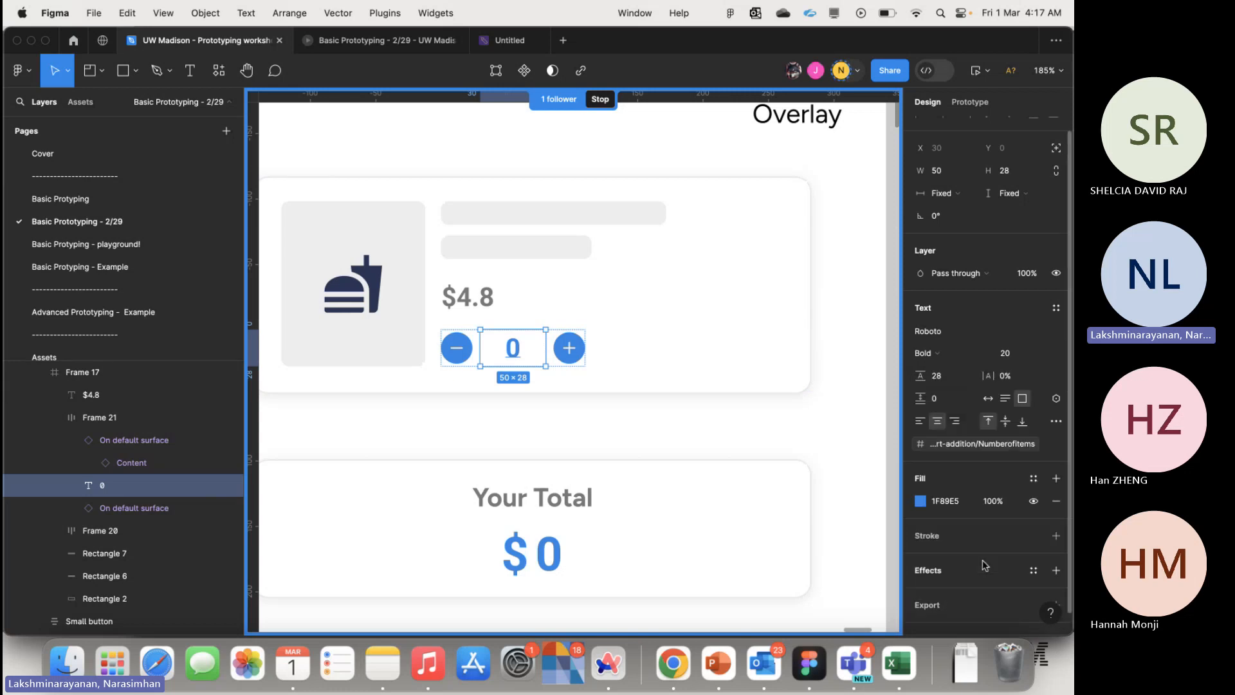
- Bind the number beside the dollar sign under Your Total to the Items-cart-addition/Total variable
scroll(863, 566, "down", 2)
scroll(863, 566, "left", 2)
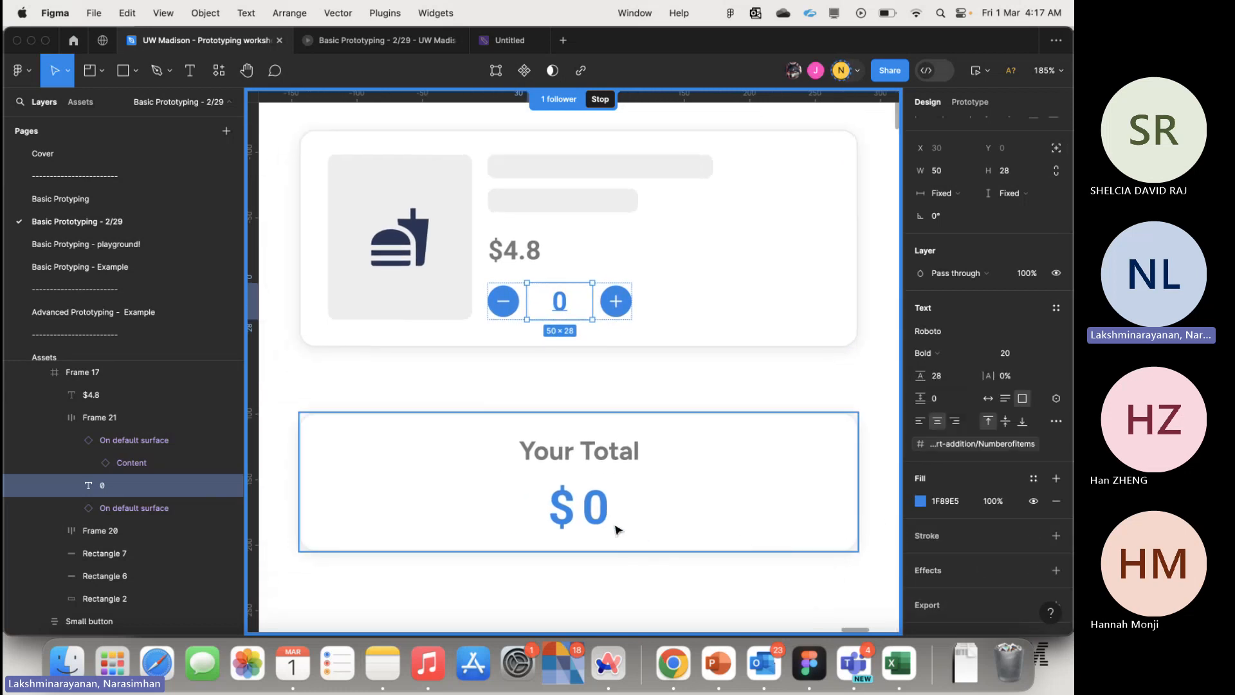
left_click(598, 509)
double_click(598, 510)
double_click(597, 509)
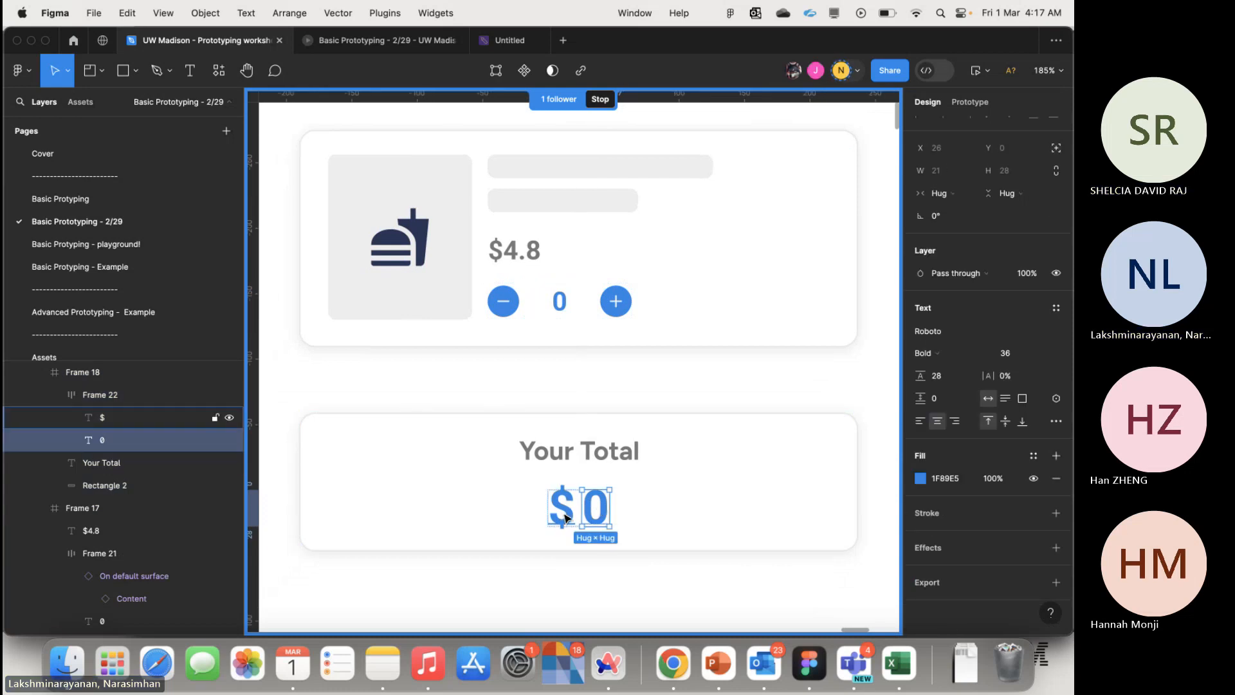
left_click(116, 418)
left_click(118, 438)
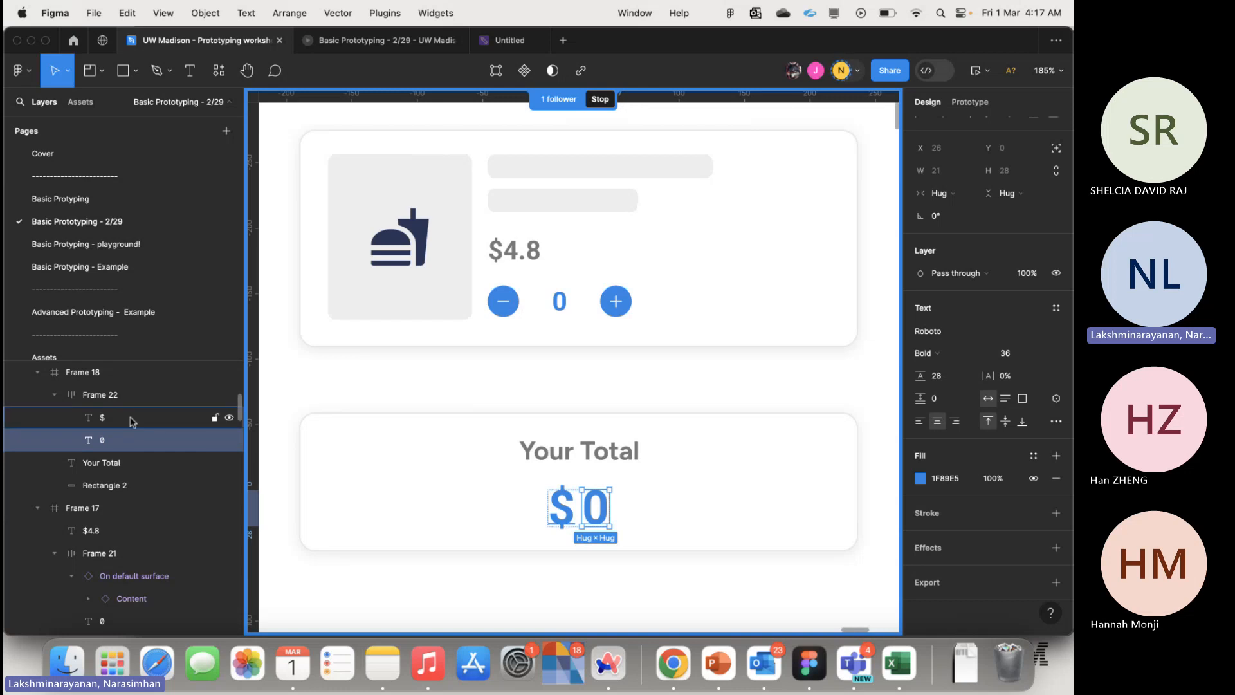
left_click(150, 420)
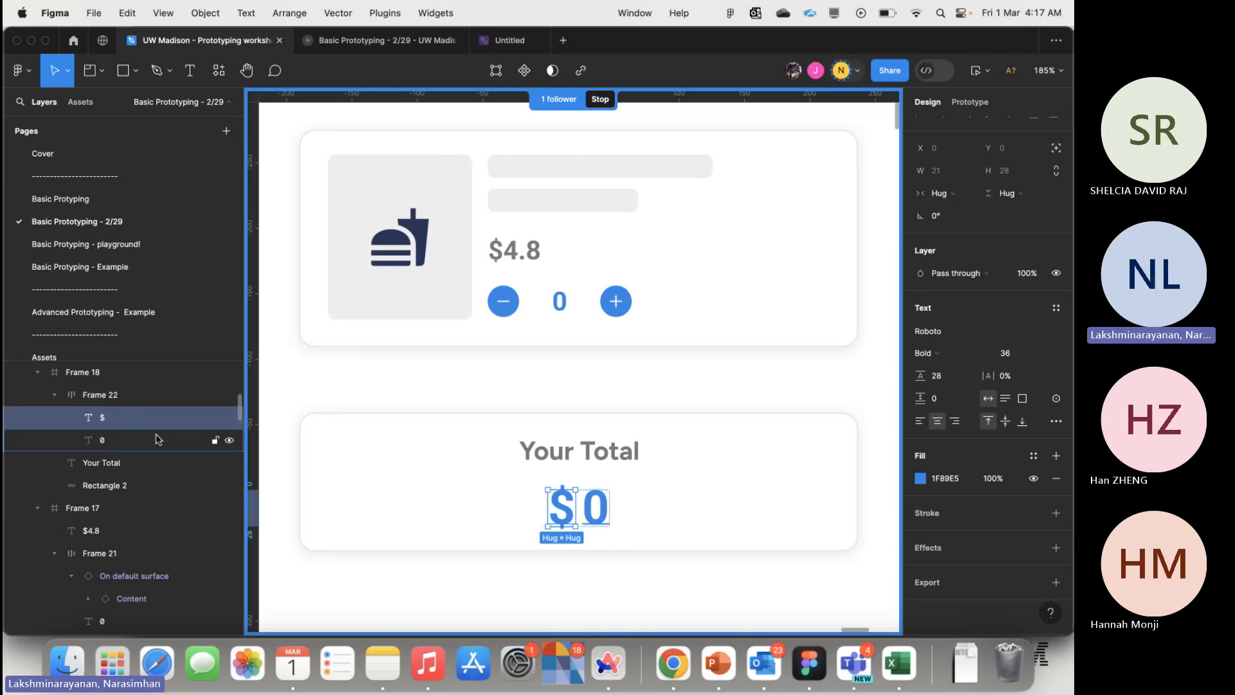
left_click(157, 439)
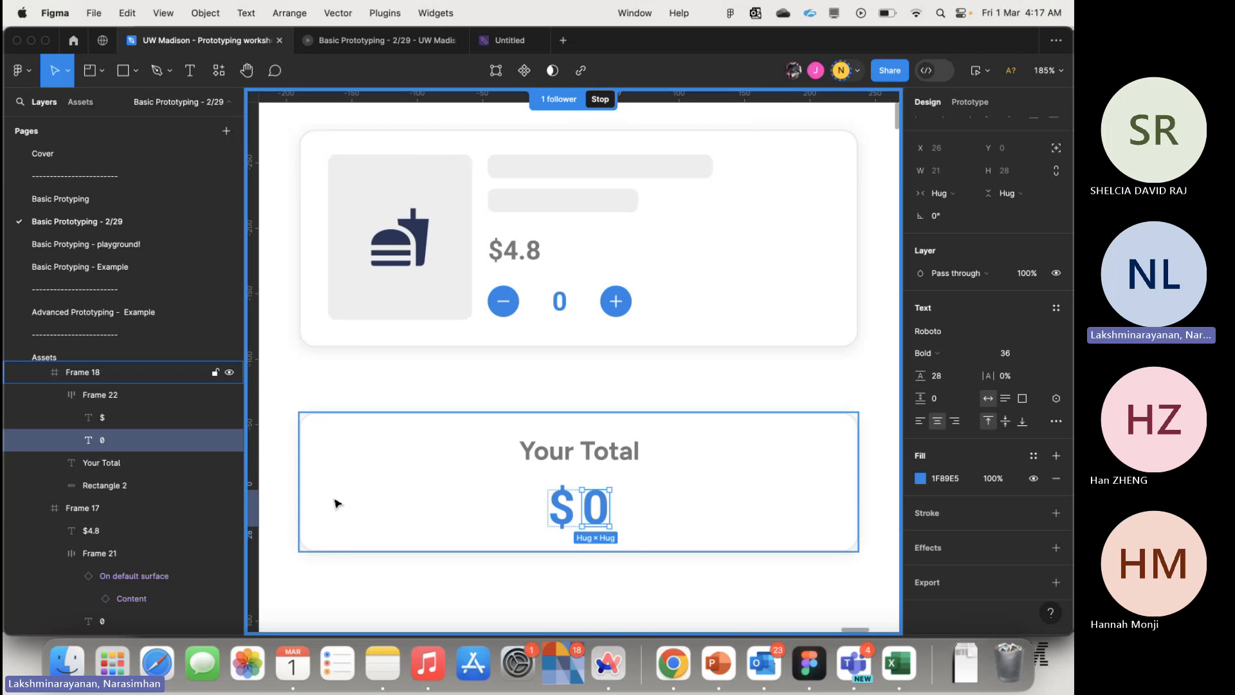
left_click(1055, 398)
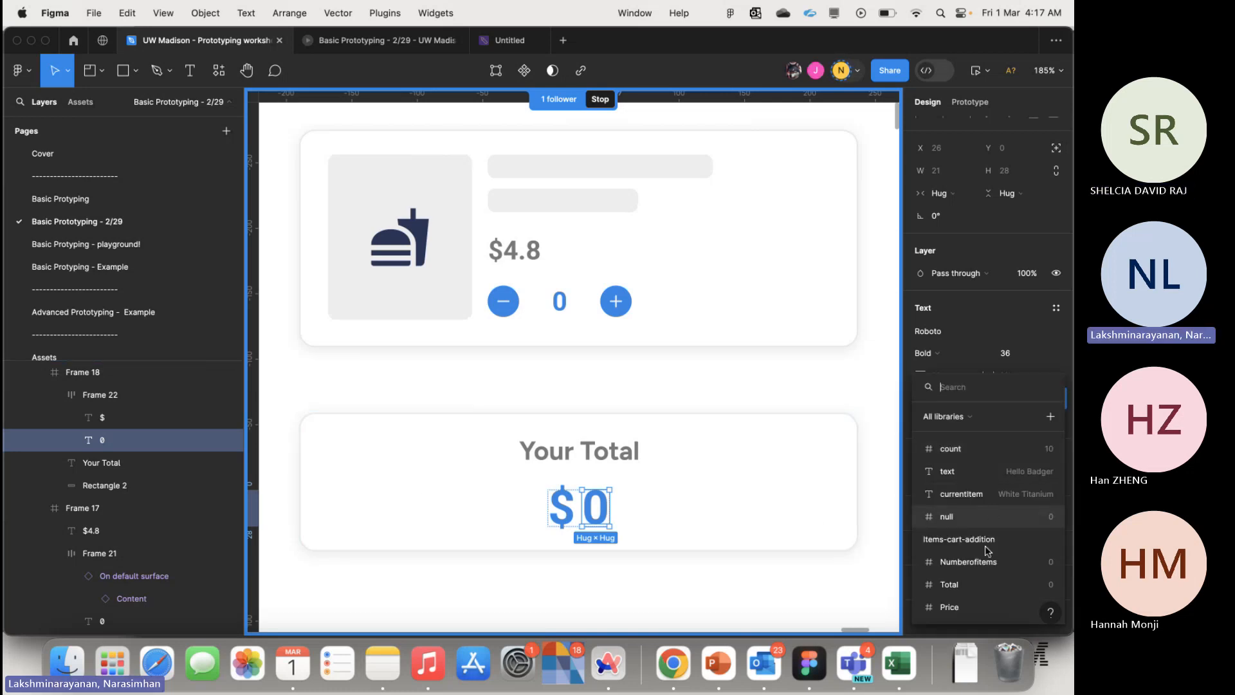
left_click(979, 584)
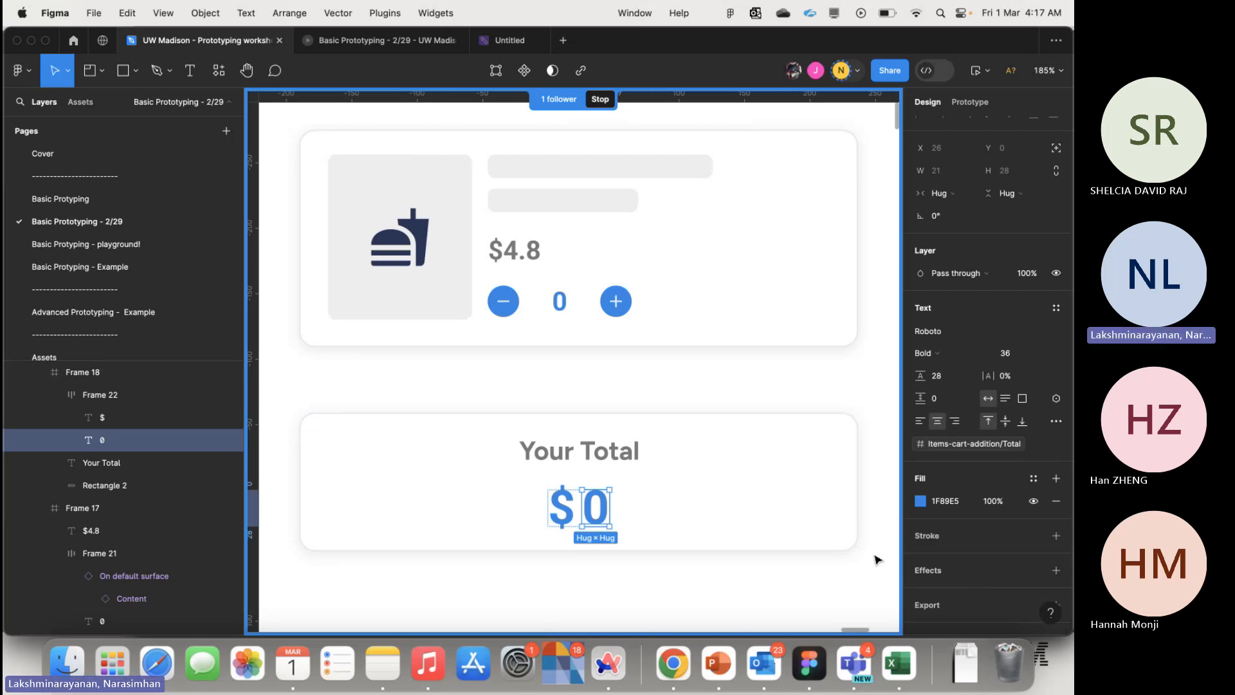
- Preview the tutorial frame, test the plus button by raising the item count to 4, and close the preview
double_click(518, 260)
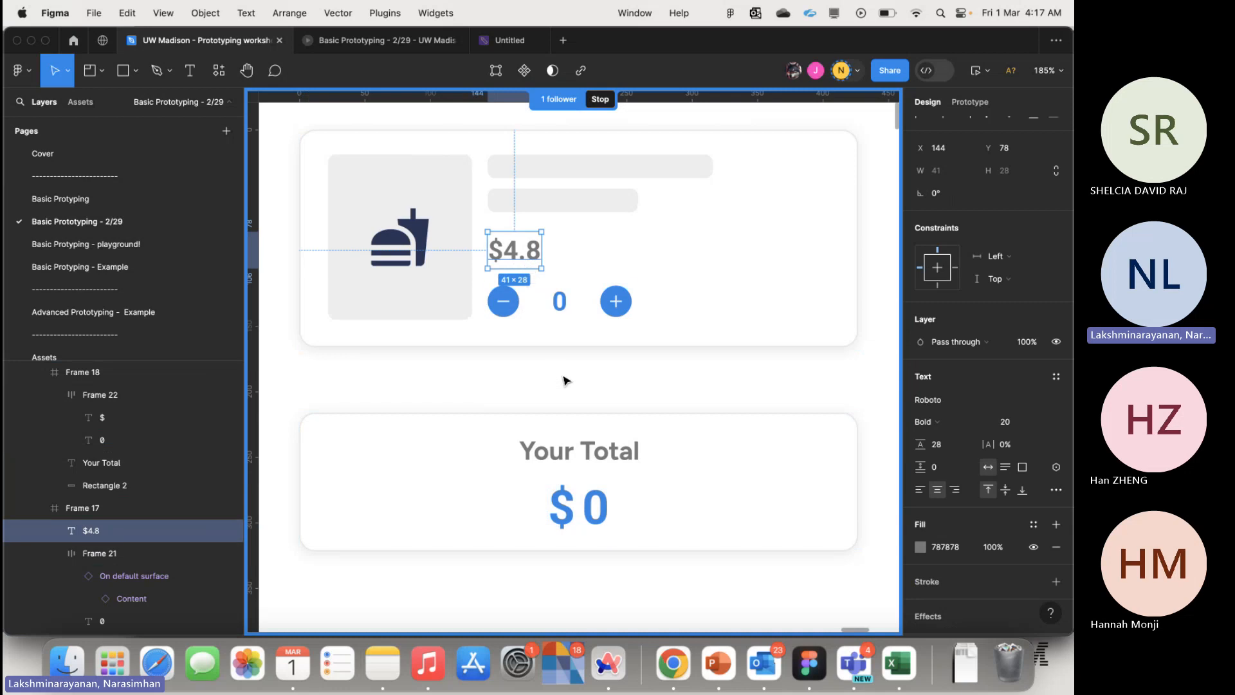
scroll(549, 382, "down", 10)
left_click(419, 354)
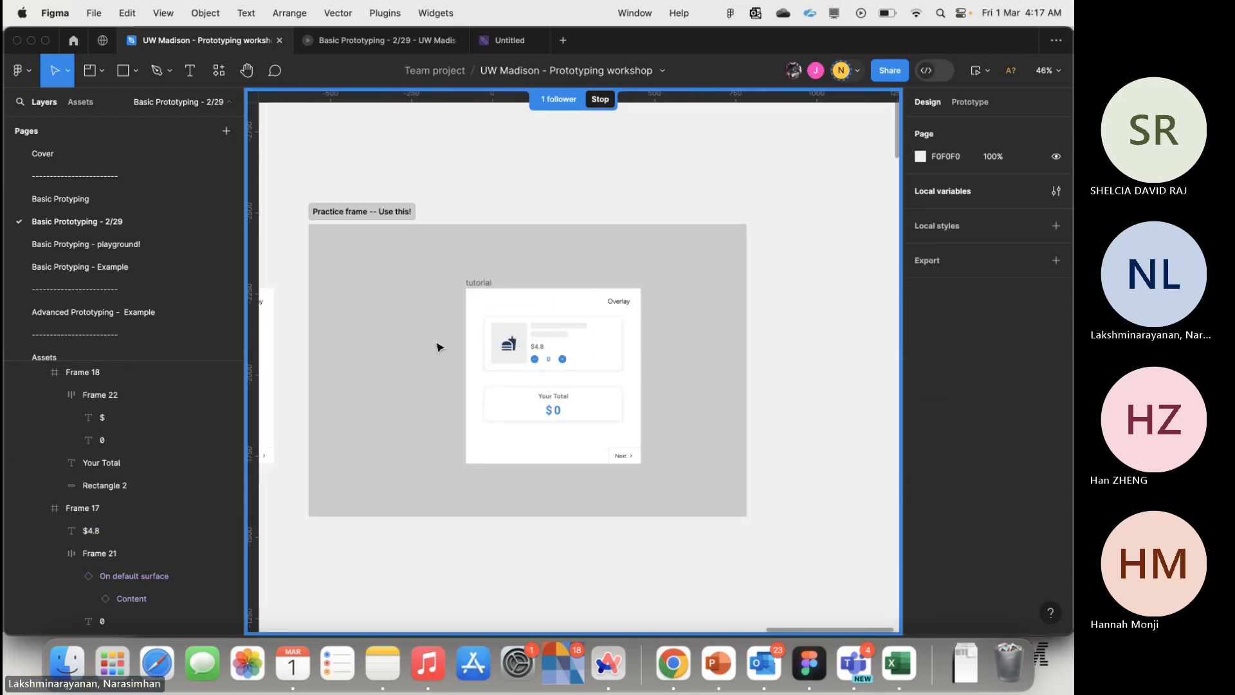
left_click(478, 282)
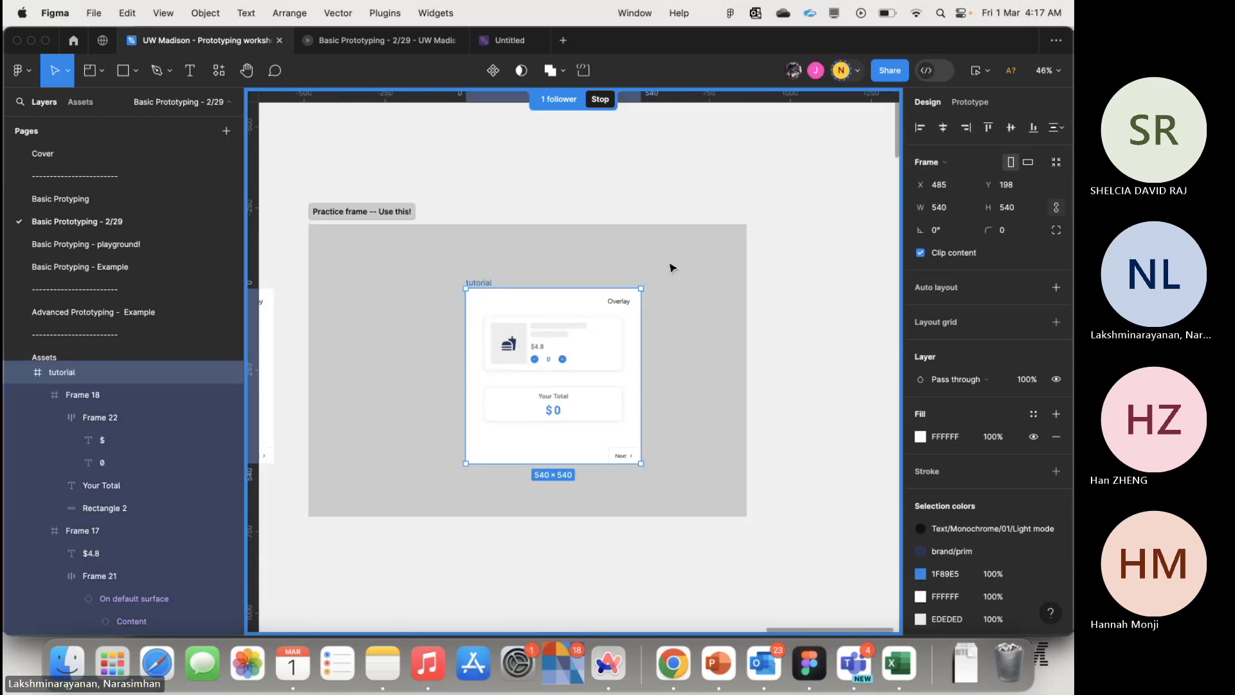
left_click(976, 70)
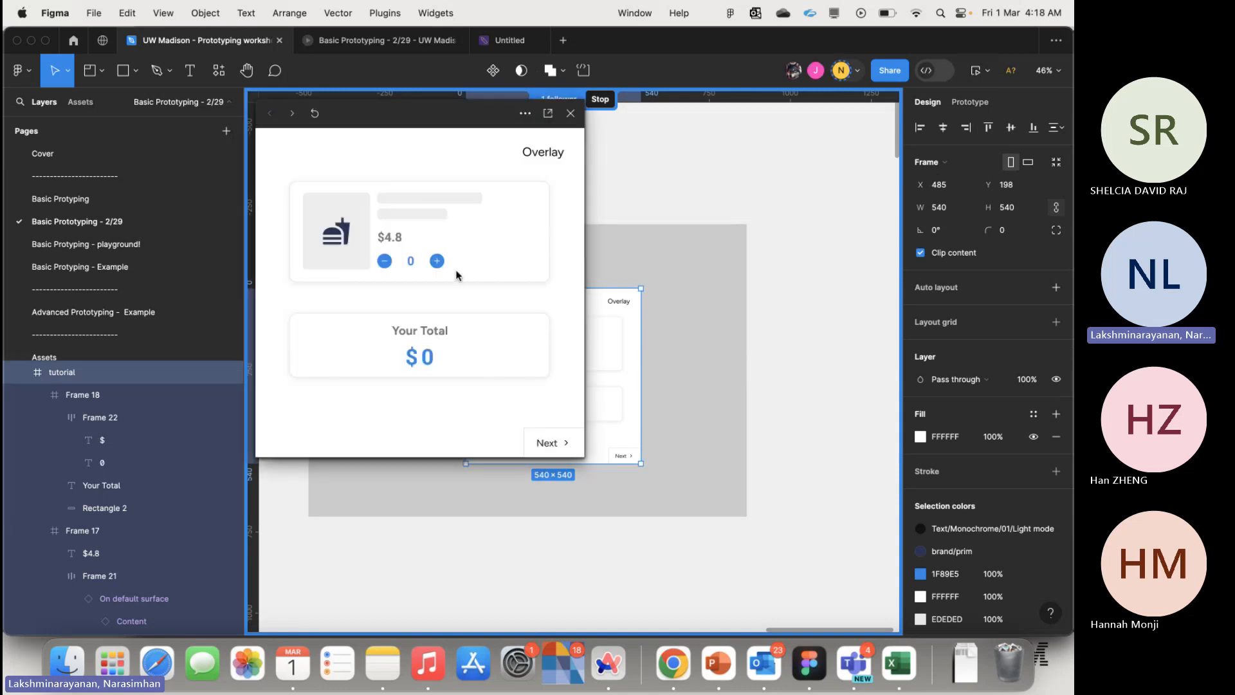
left_click(437, 262)
left_click(438, 263)
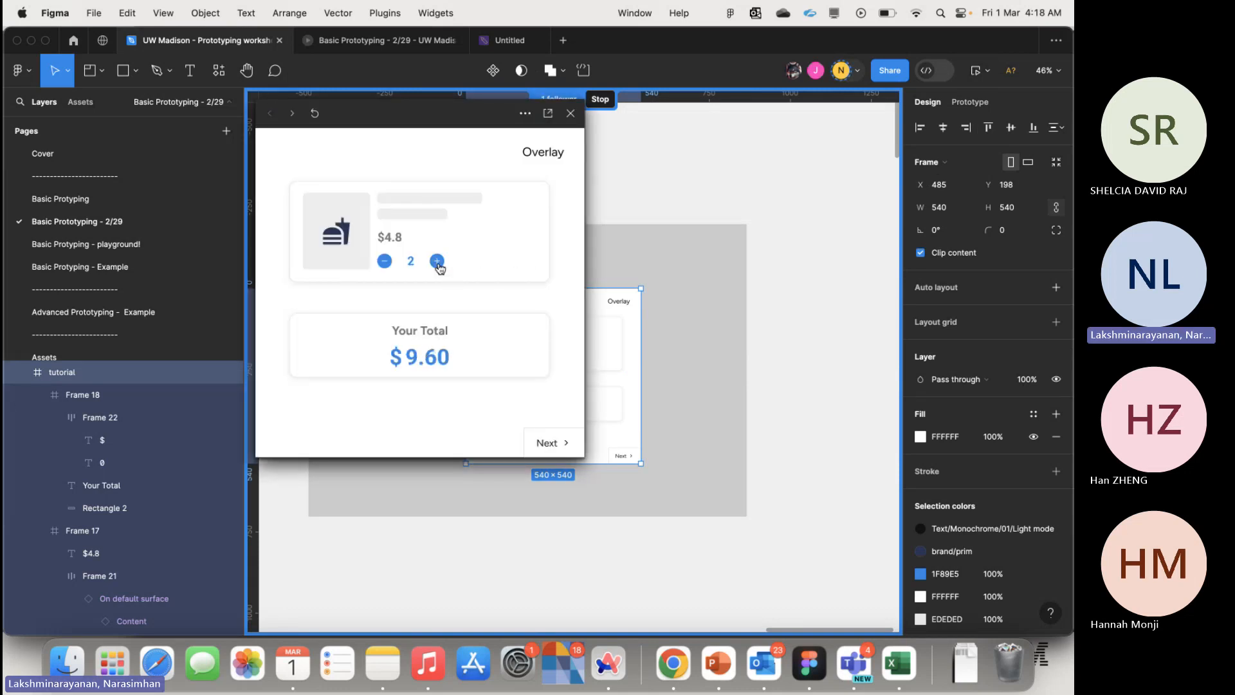
left_click(438, 262)
left_click(437, 262)
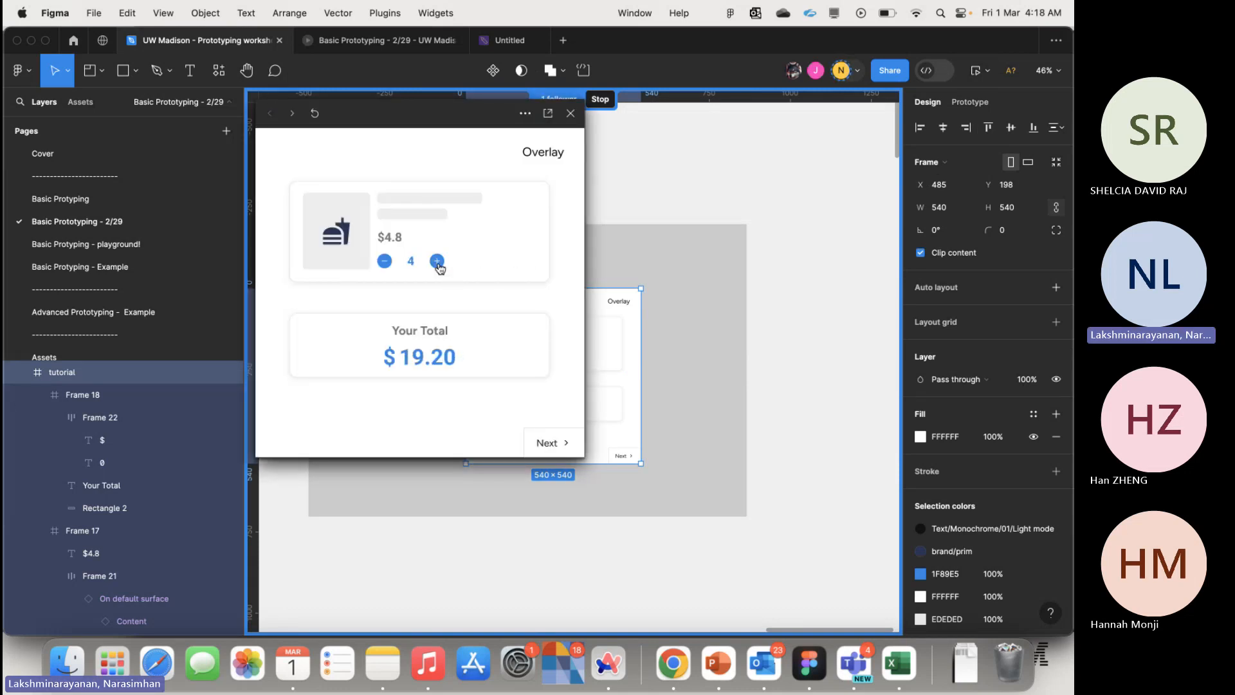
left_click(572, 115)
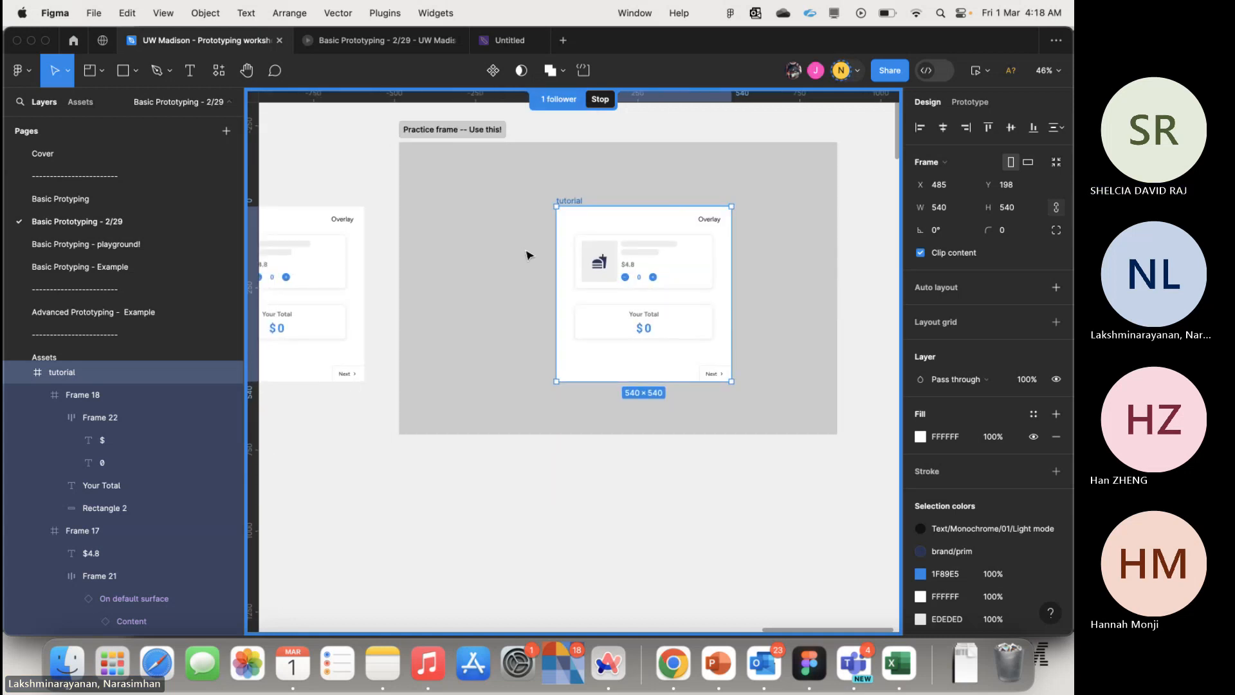
scroll(526, 255, "down", 3)
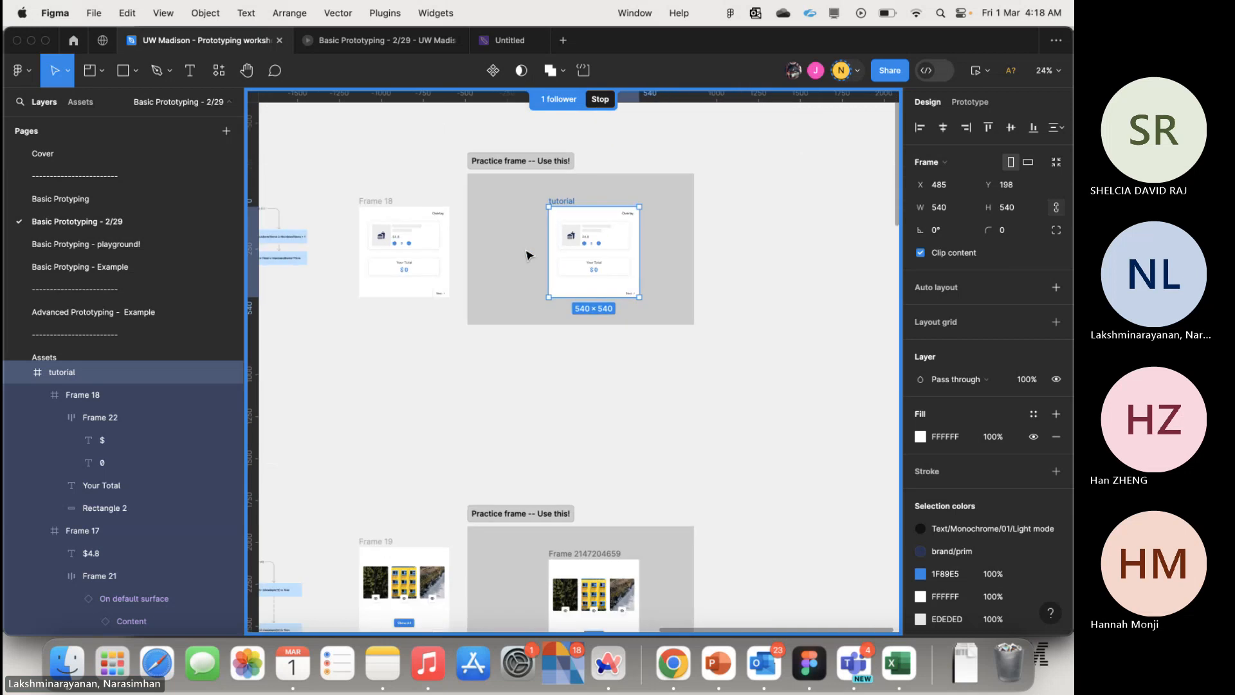
left_click(480, 341)
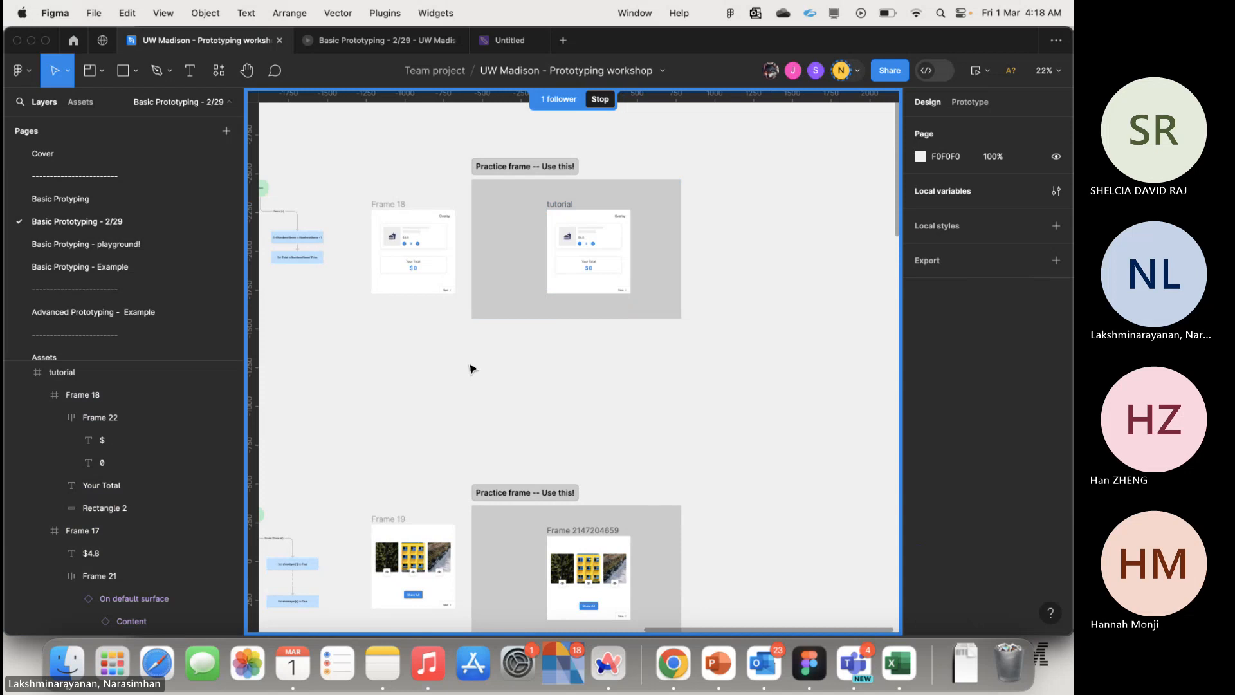
left_click(553, 291)
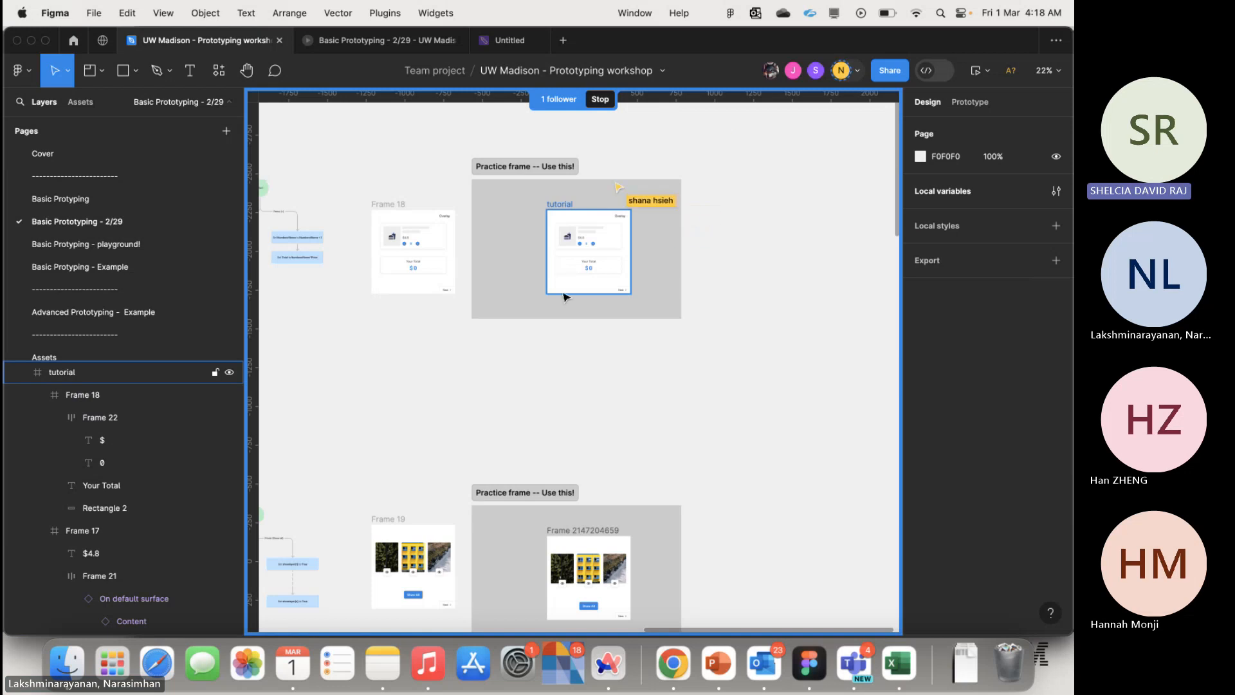
left_click(563, 296)
left_click(543, 350)
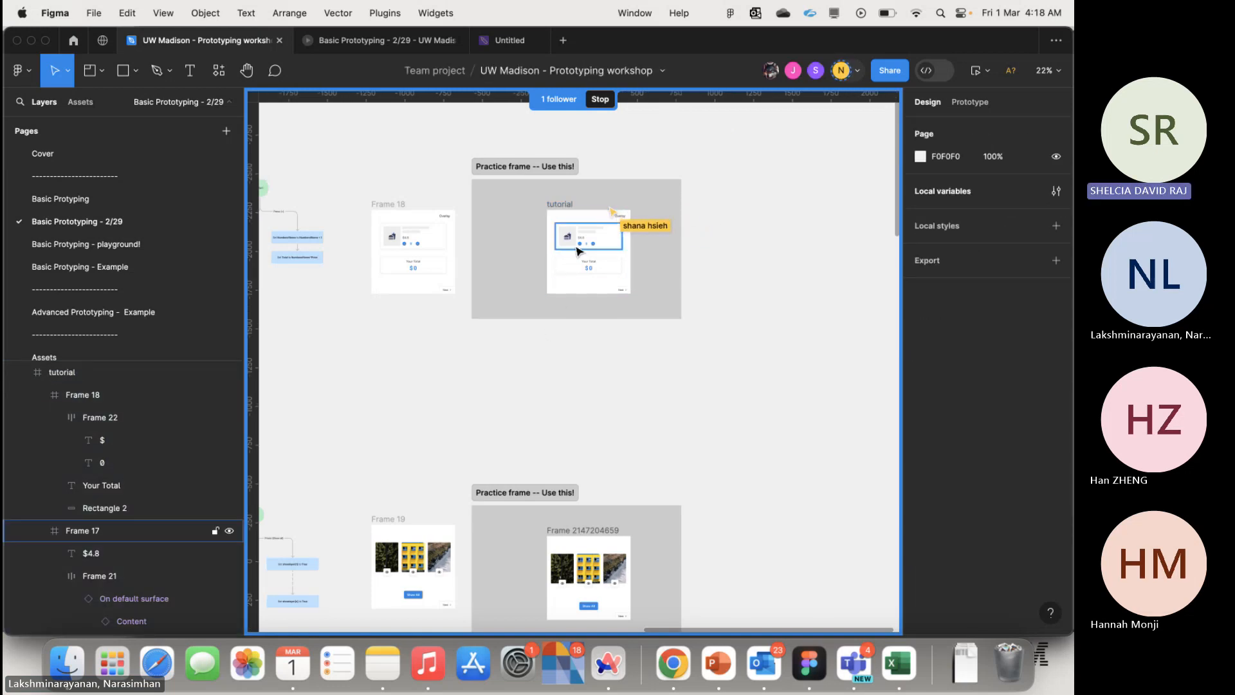
scroll(577, 251, "up", 5)
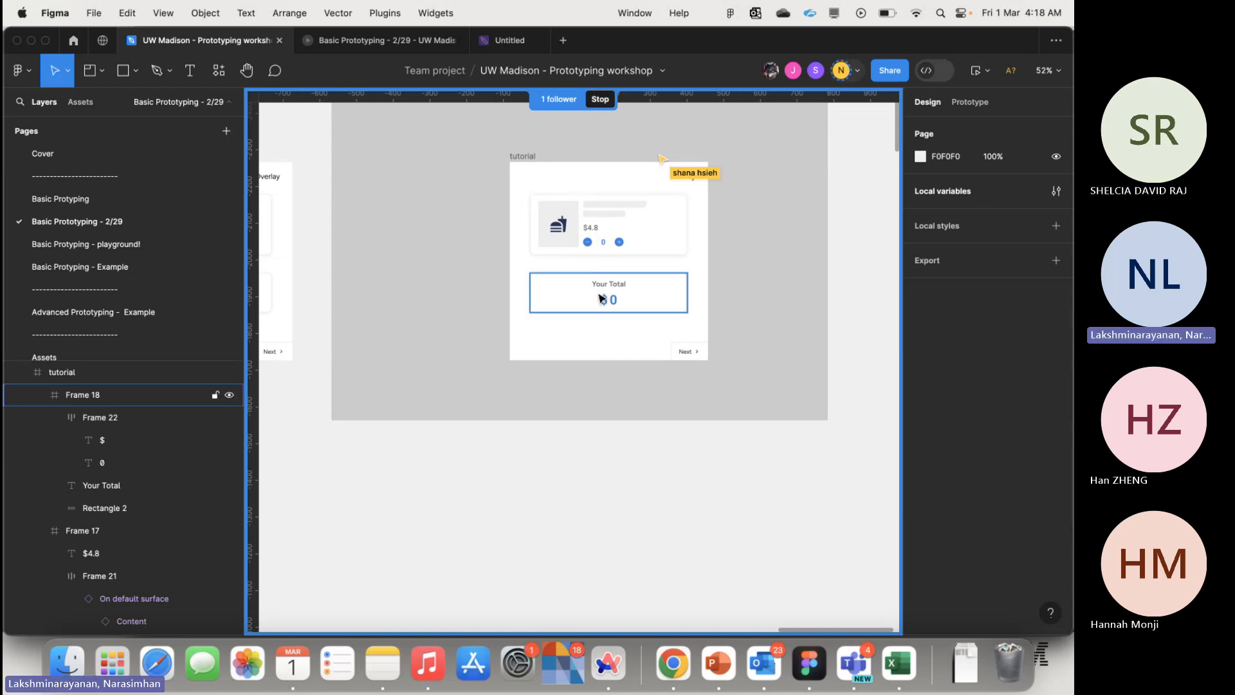
scroll(574, 384, "down", 2)
scroll(575, 386, "down", 5)
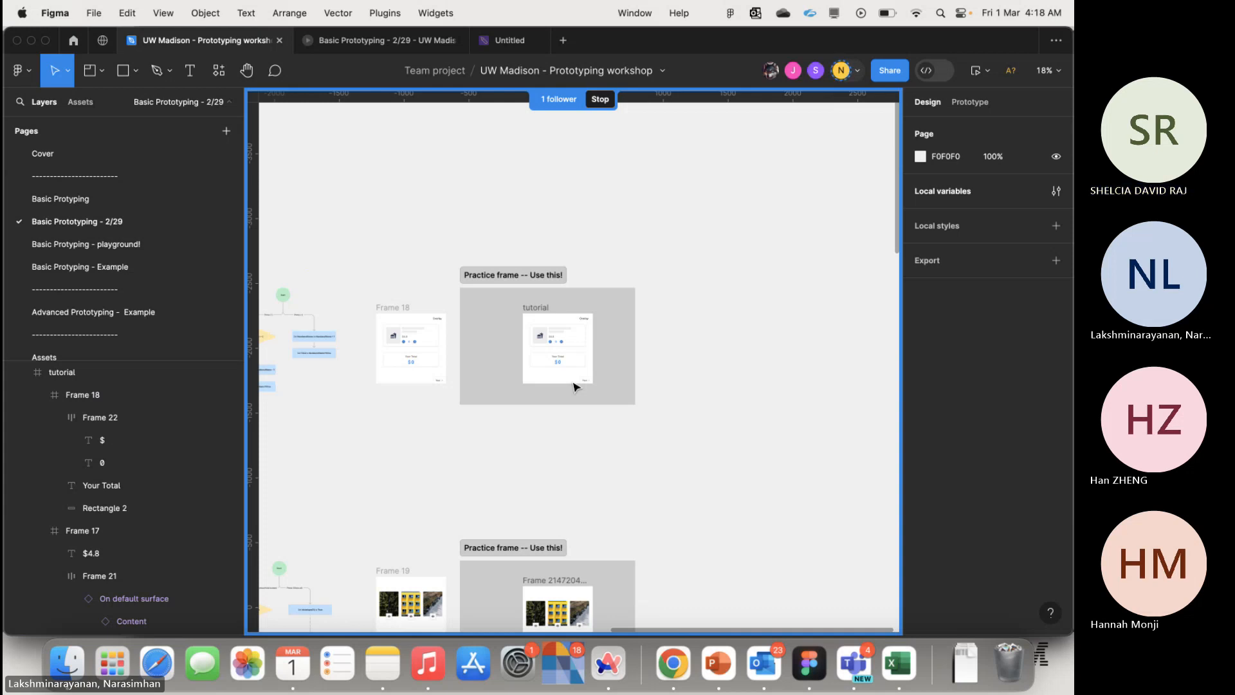
- Review the teams and projects the workshop file could be moved to, and cancel the move
left_click(655, 67)
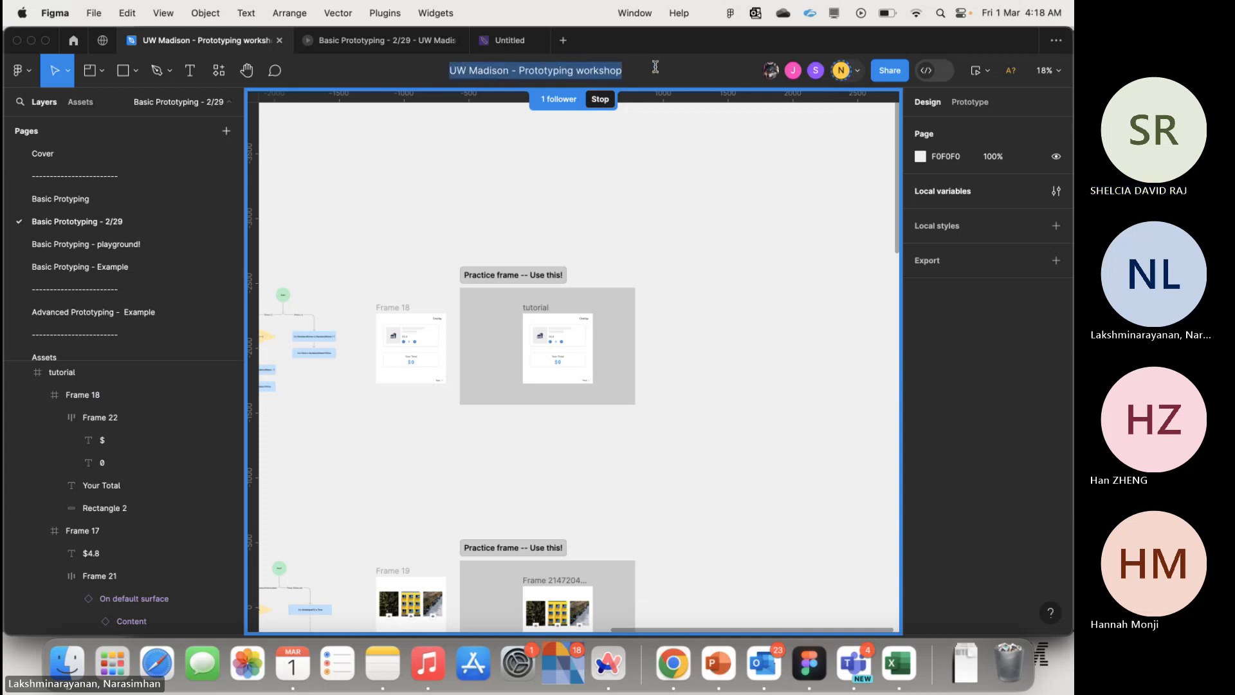
left_click(642, 212)
left_click(662, 72)
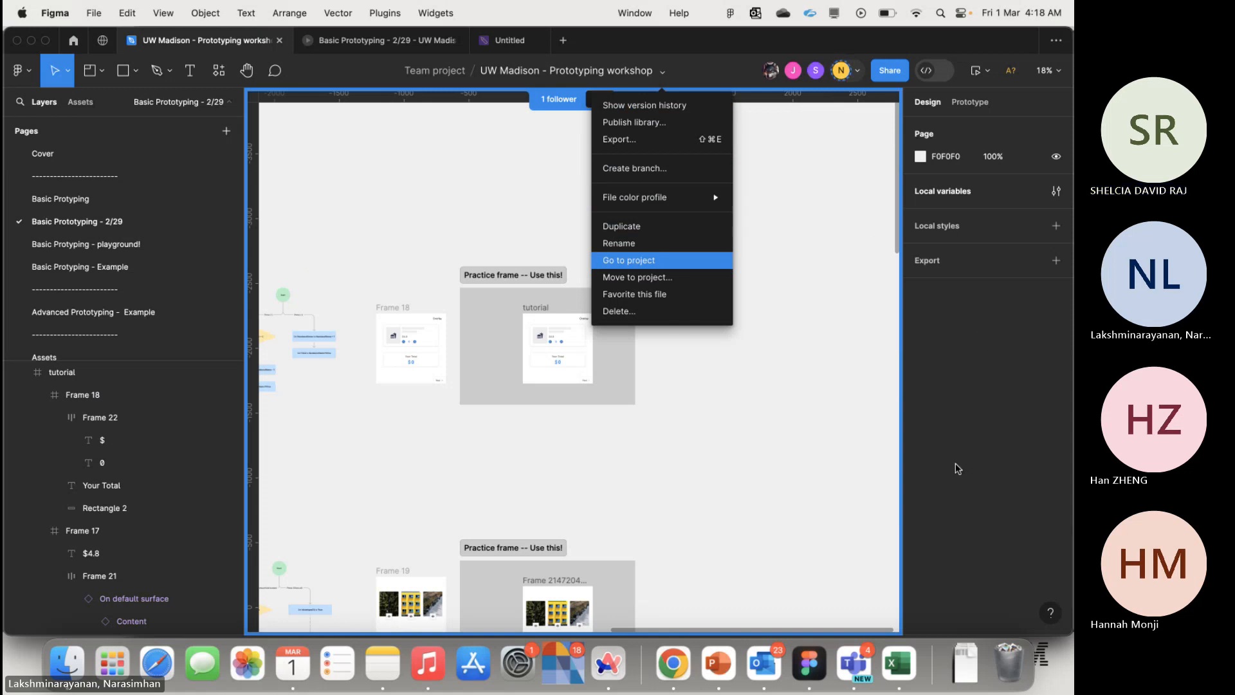
left_click(661, 281)
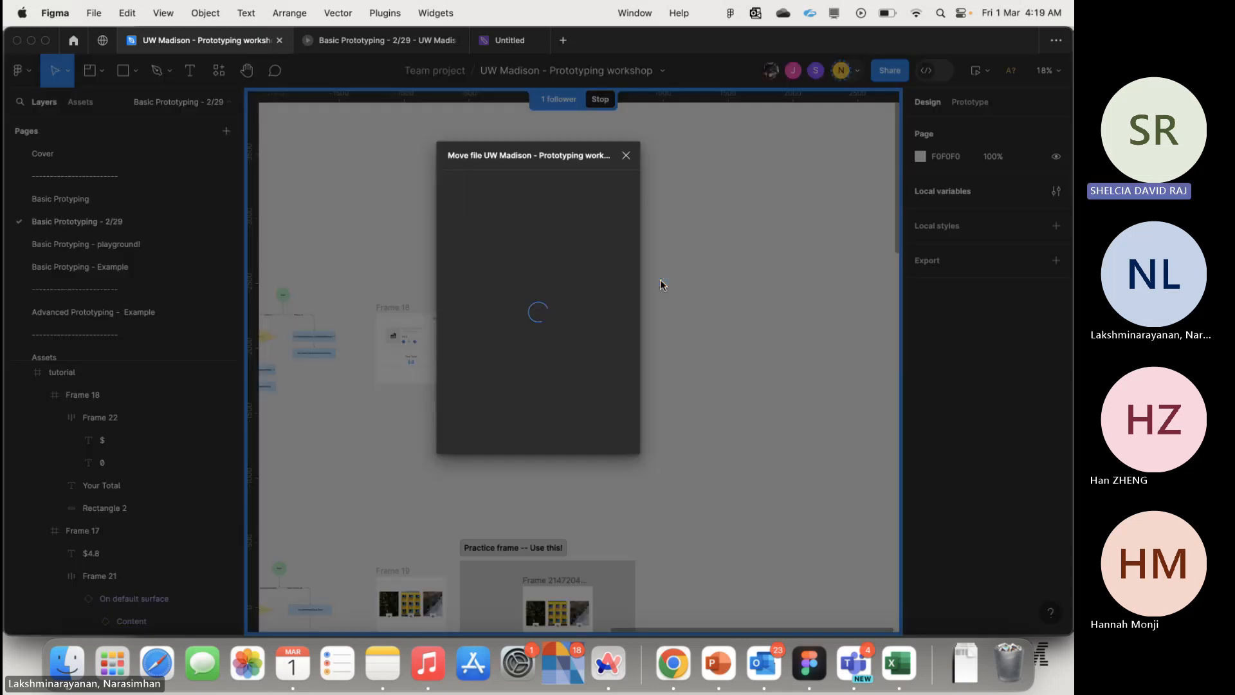
scroll(529, 290, "down", 3)
scroll(529, 290, "up", 2)
scroll(529, 290, "down", 5)
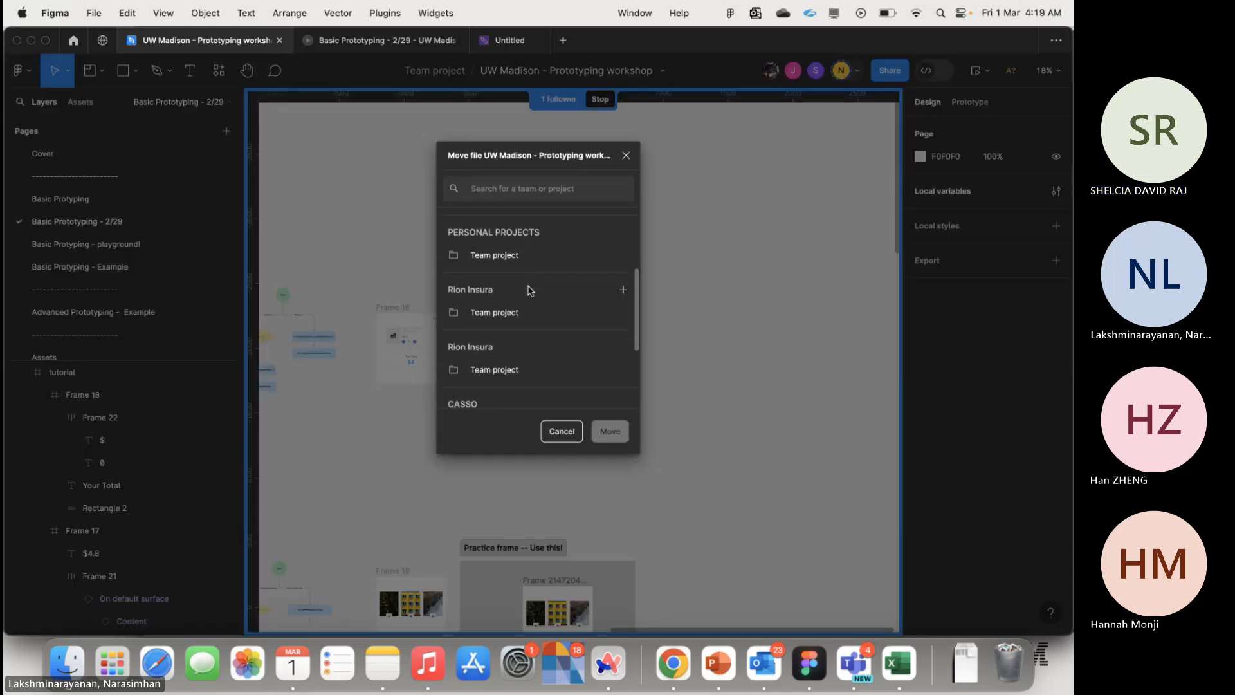
scroll(528, 290, "up", 10)
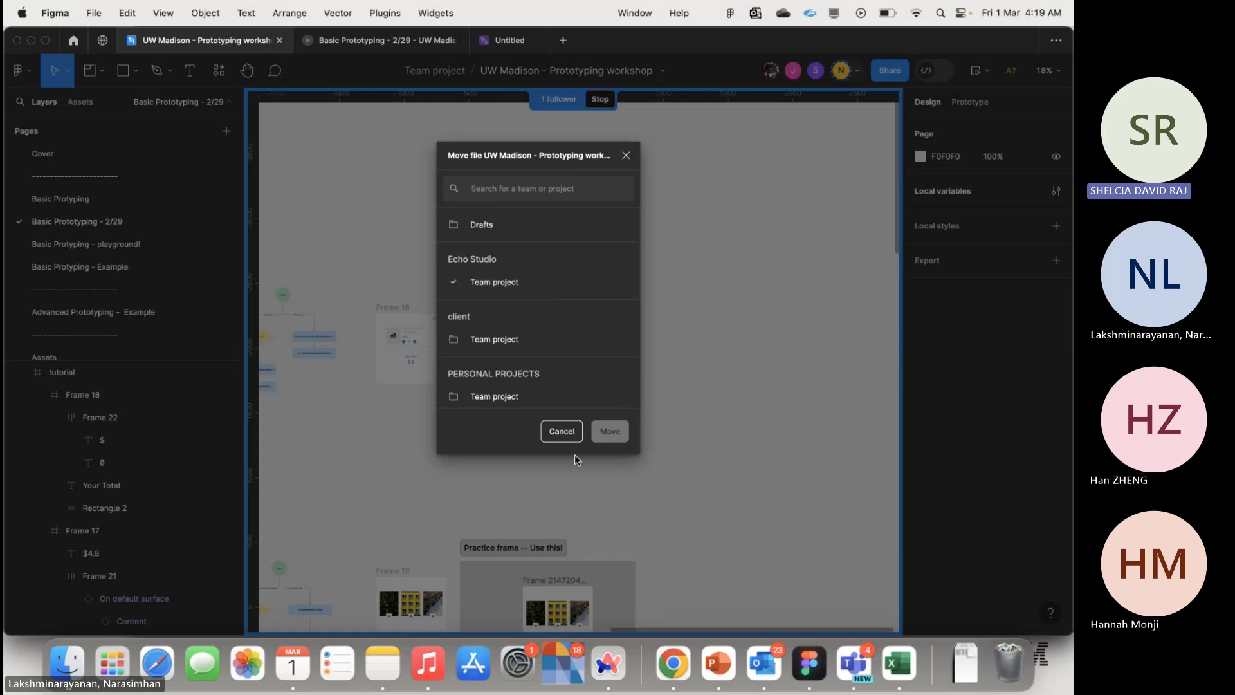
left_click(562, 432)
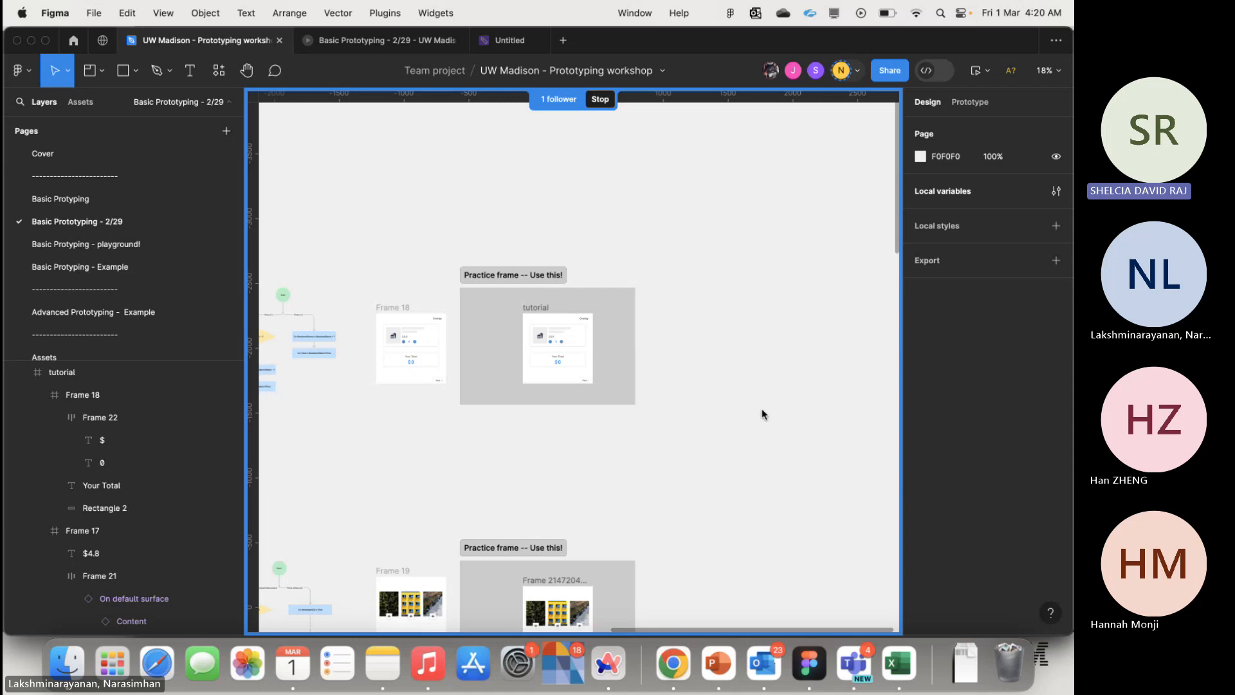
- Examine the prototype interactions on the minus and plus buttons in the Frame 18 example
scroll(673, 411, "left", 5)
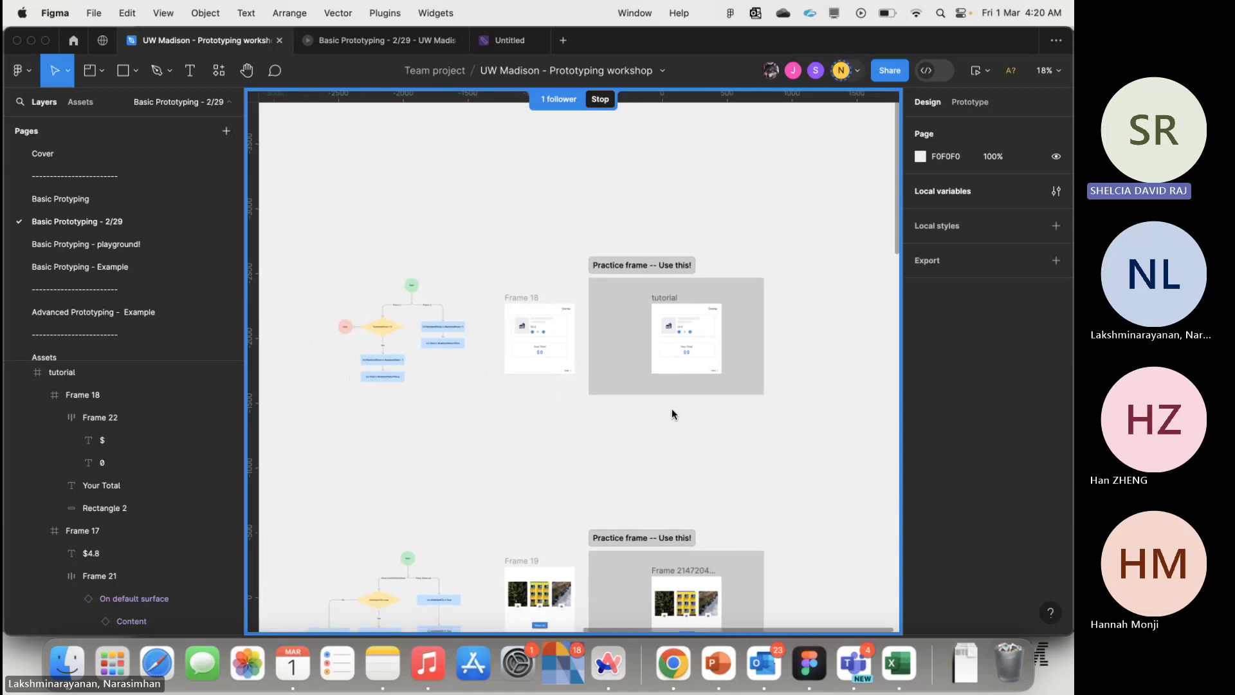
left_click(972, 102)
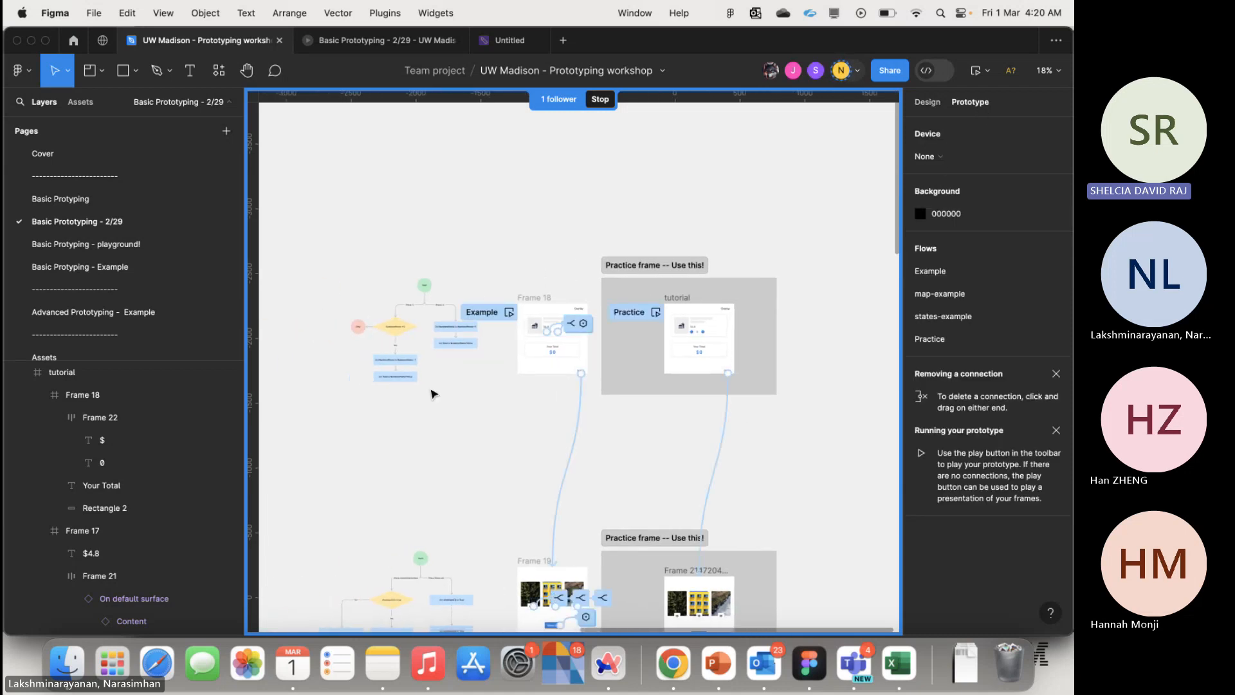
scroll(542, 365, "up", 10)
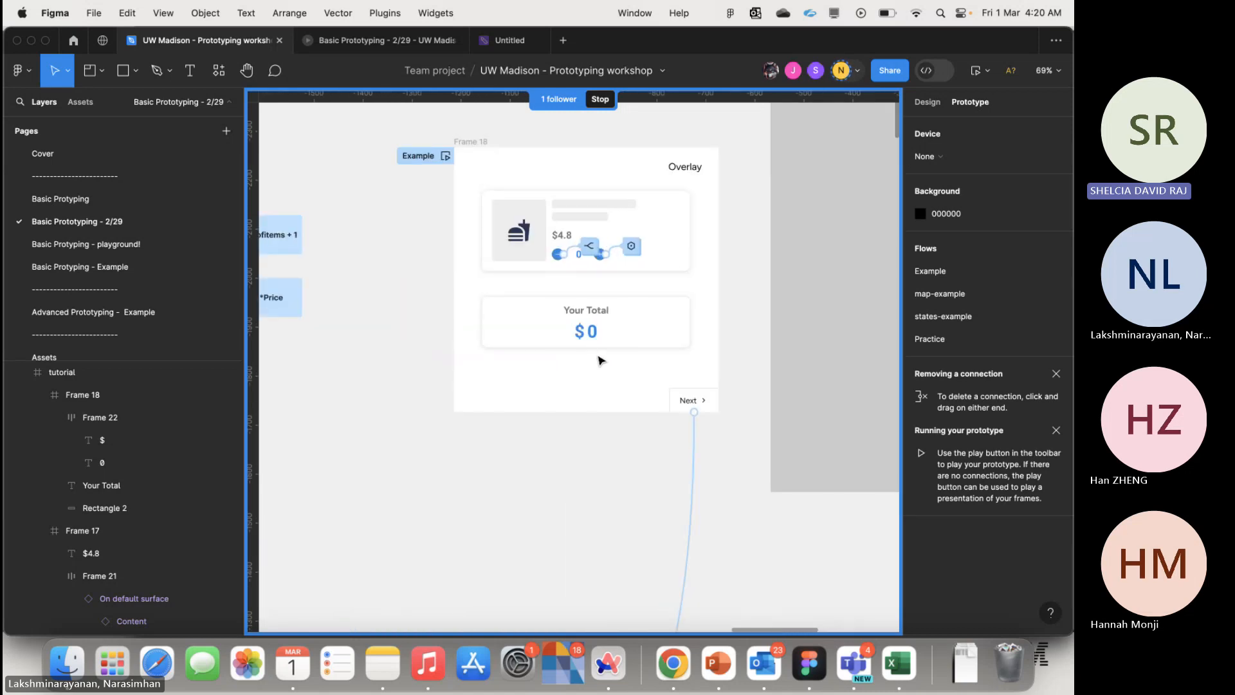
scroll(599, 357, "up", 3)
scroll(598, 359, "up", 3)
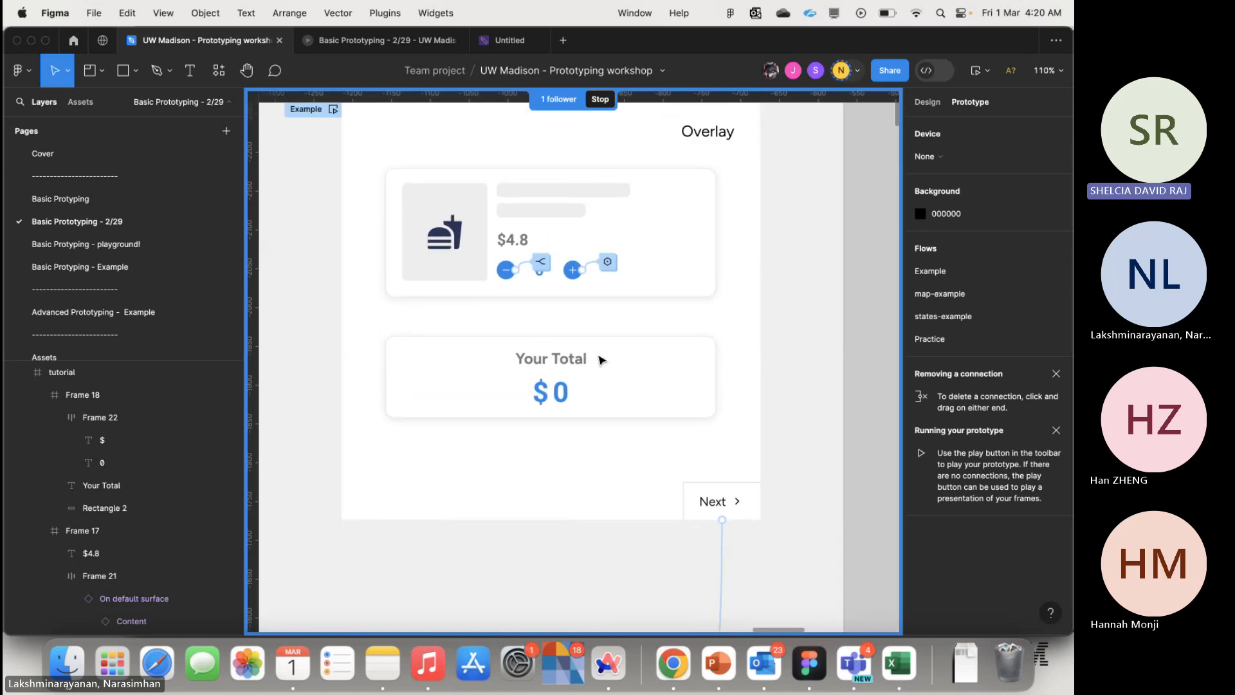
scroll(598, 359, "up", 3)
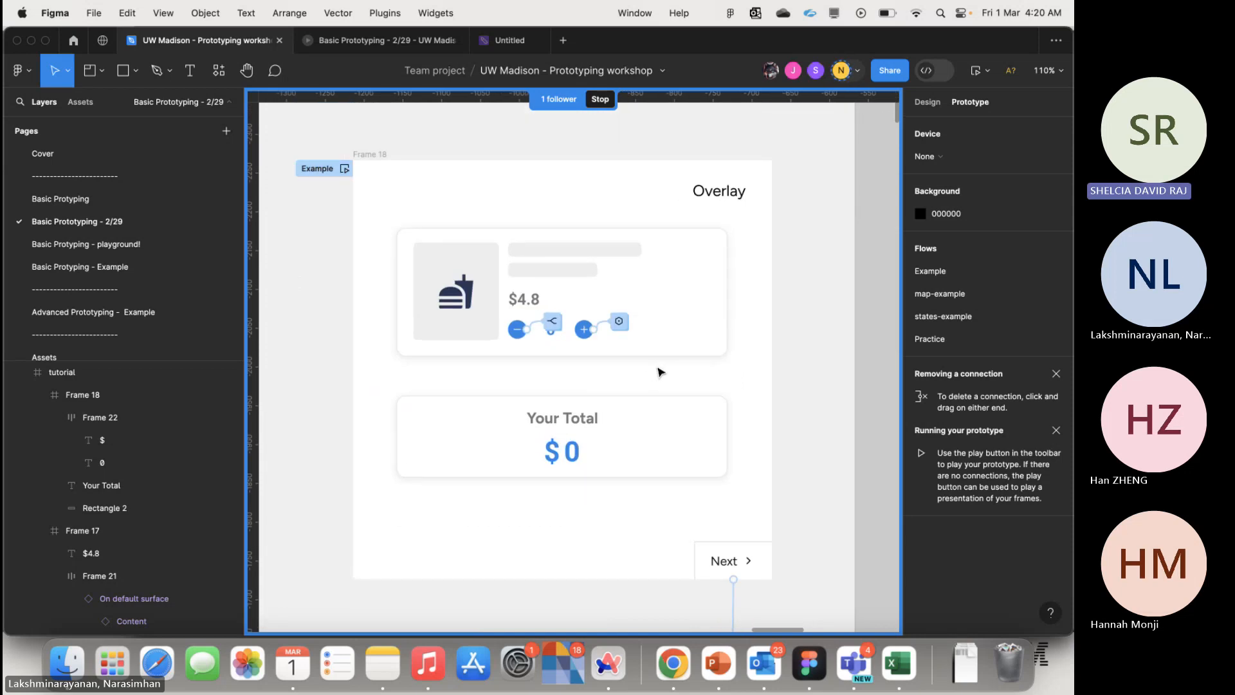
scroll(647, 382, "up", 5)
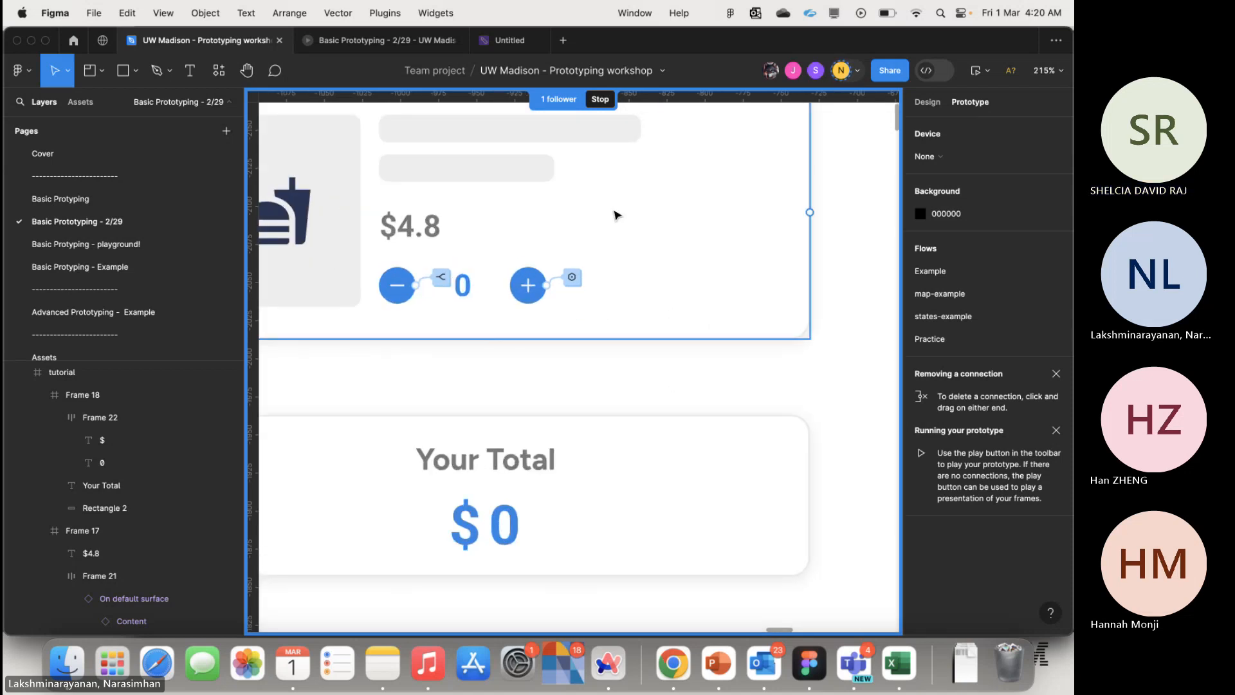
scroll(614, 212, "up", 1)
scroll(614, 212, "left", 1)
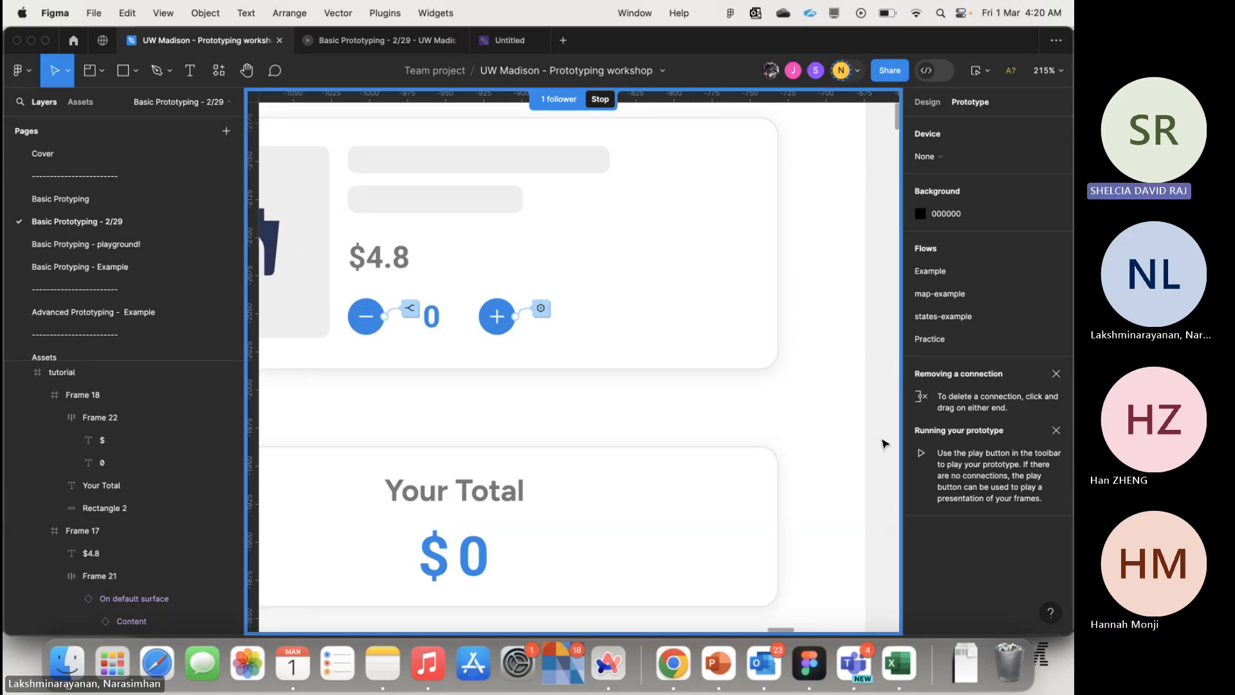
- Duplicate the UW Madison - Prototyping workshop file and close the copy
left_click(663, 72)
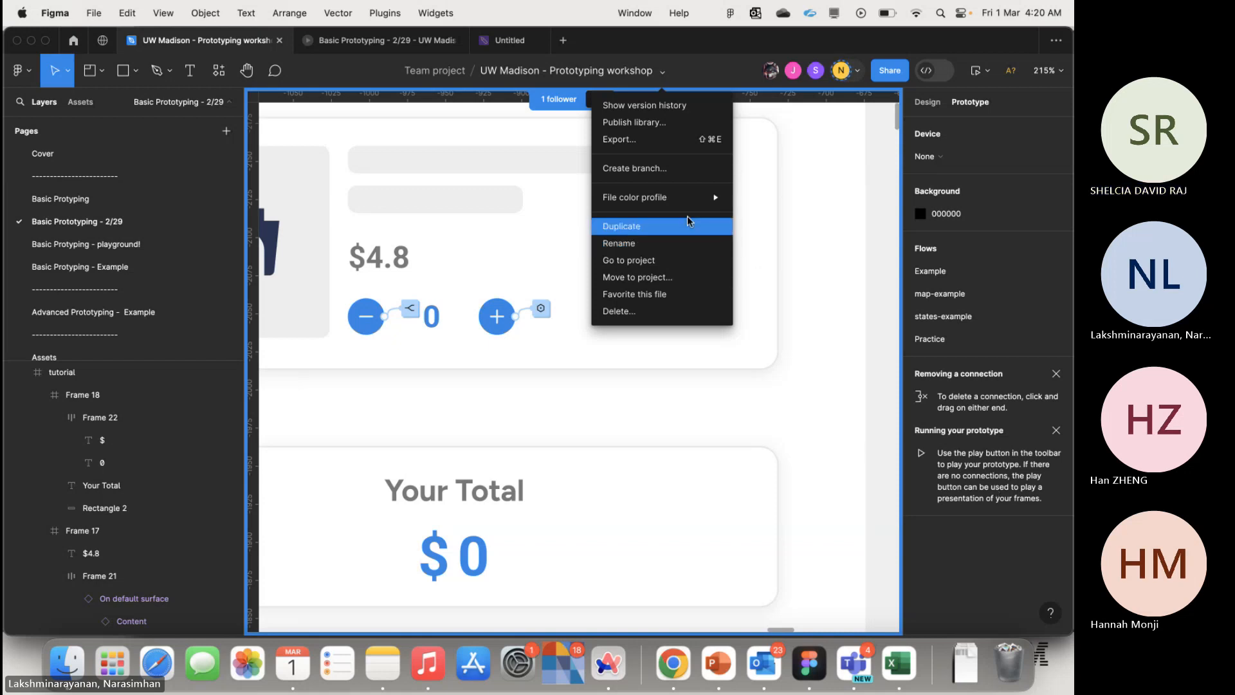
left_click(664, 233)
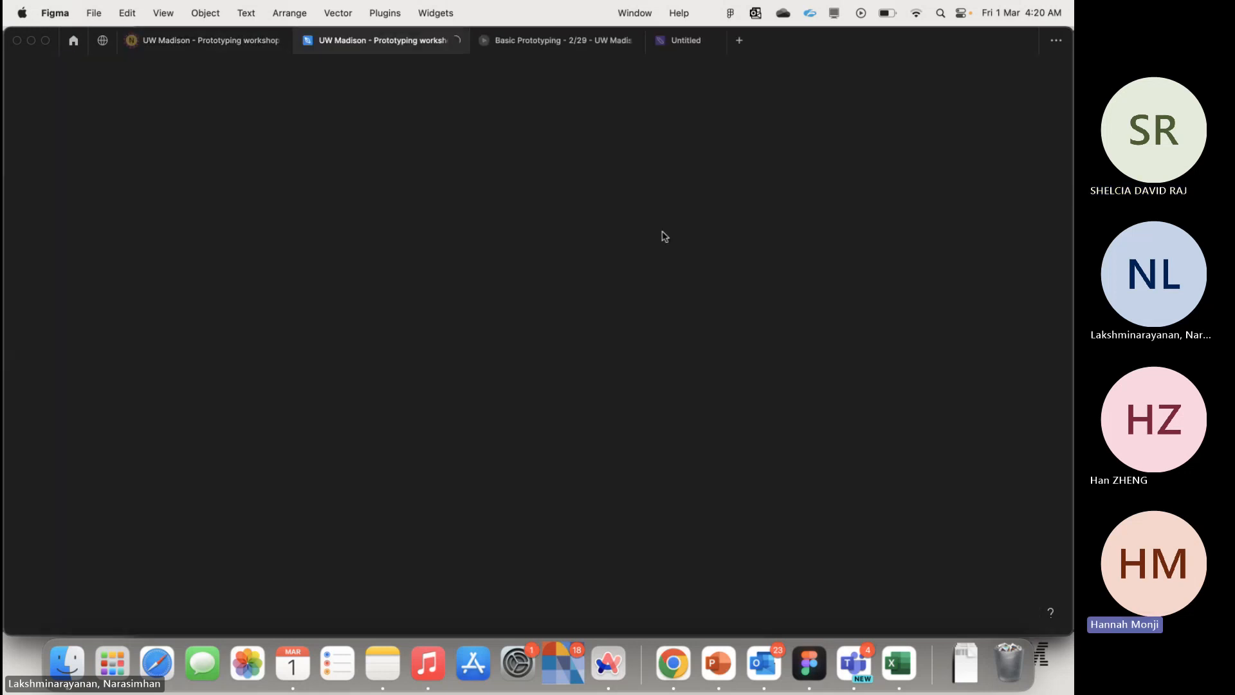
mouse_move(220, 47)
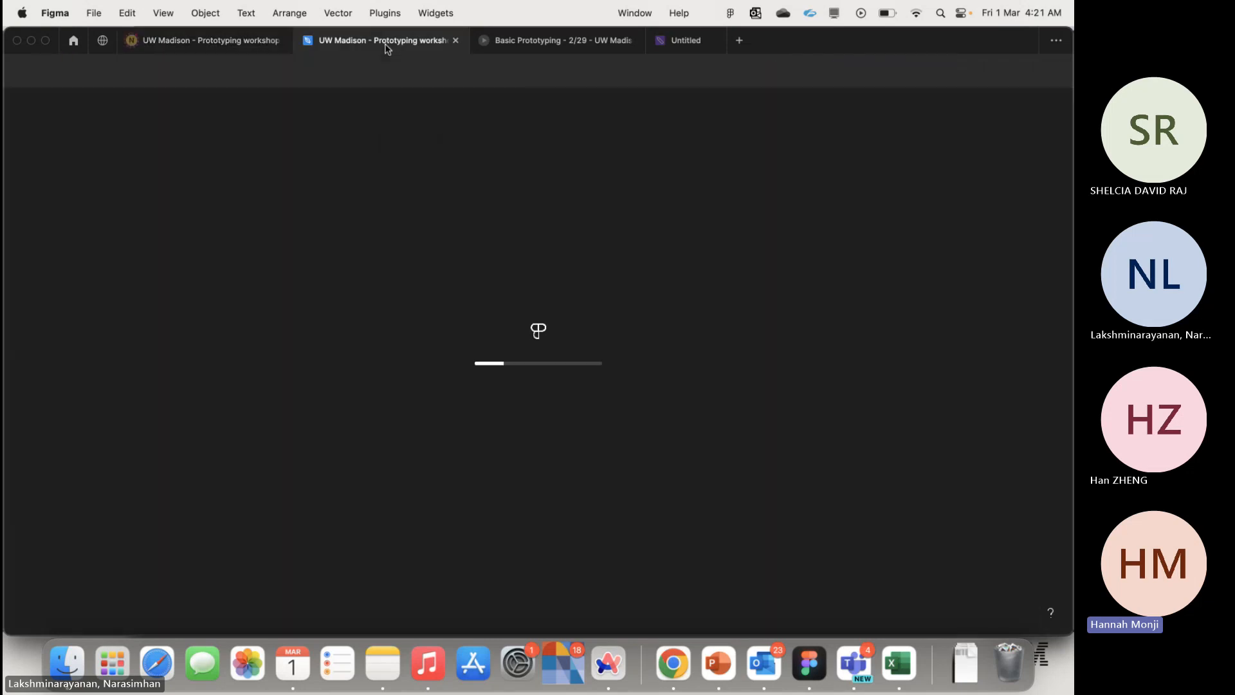
right_click(387, 45)
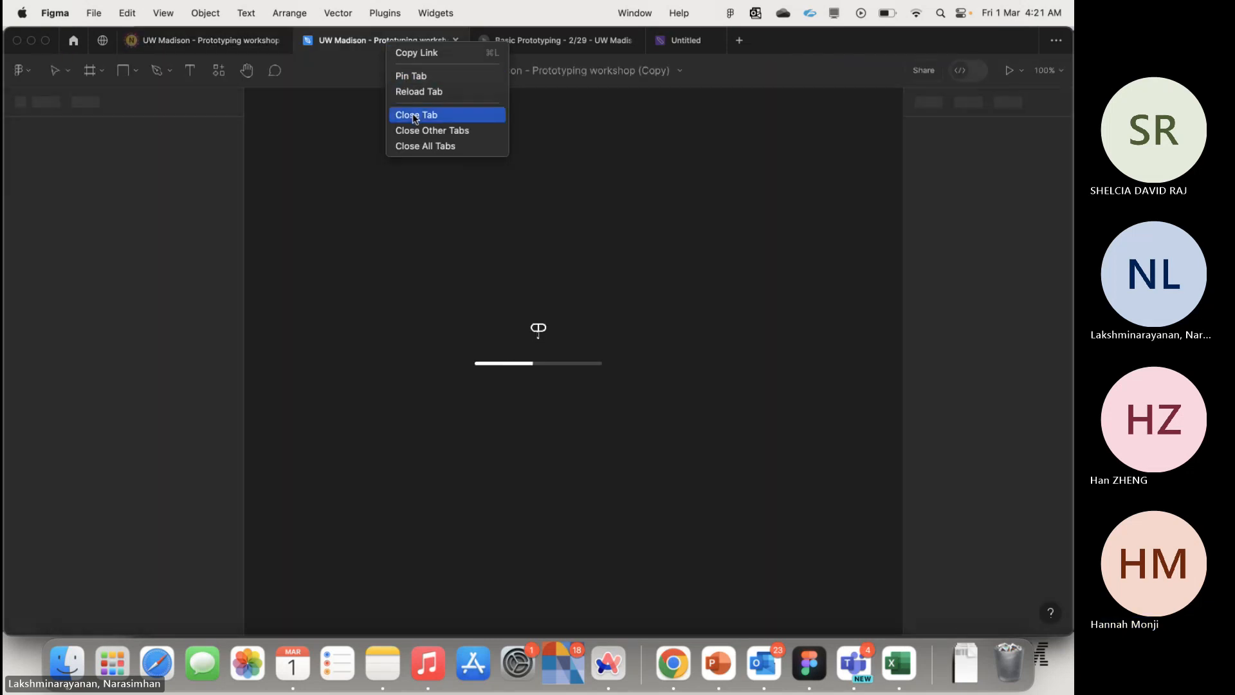
left_click(411, 113)
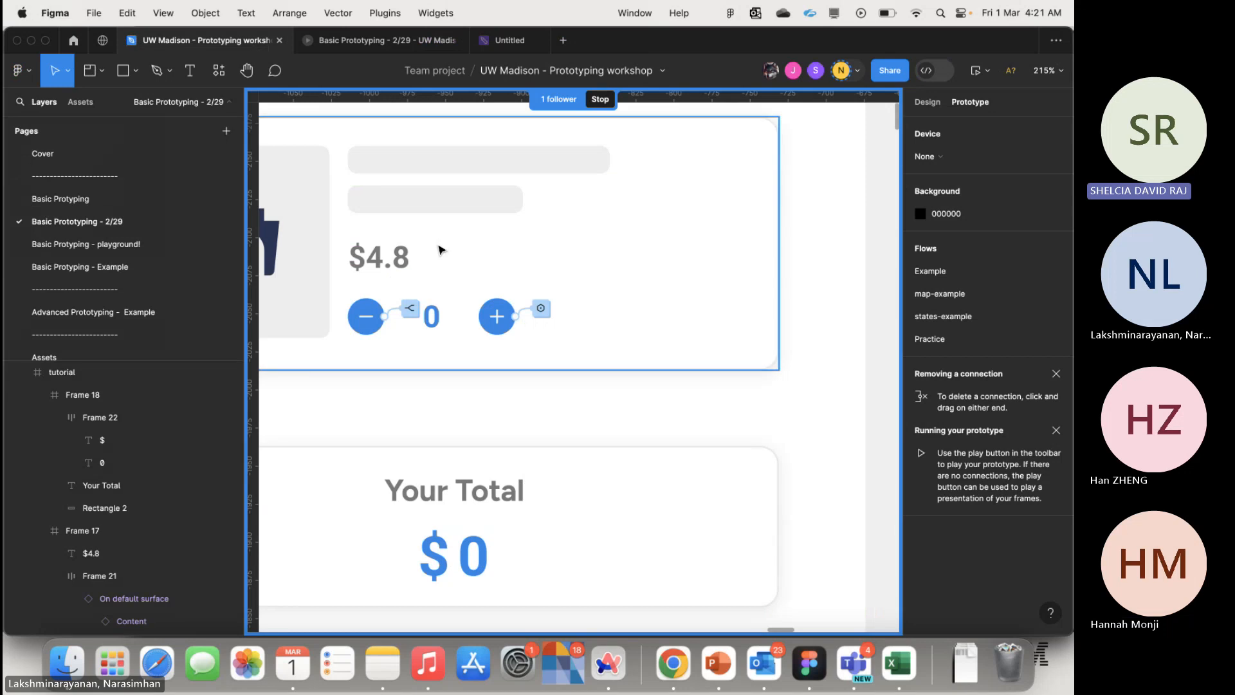
- Start a comment at the tutorial frame's corner reading "Task: Create a button that adds multiple amounts of the same item to the cart!"
scroll(542, 412, "down", 10)
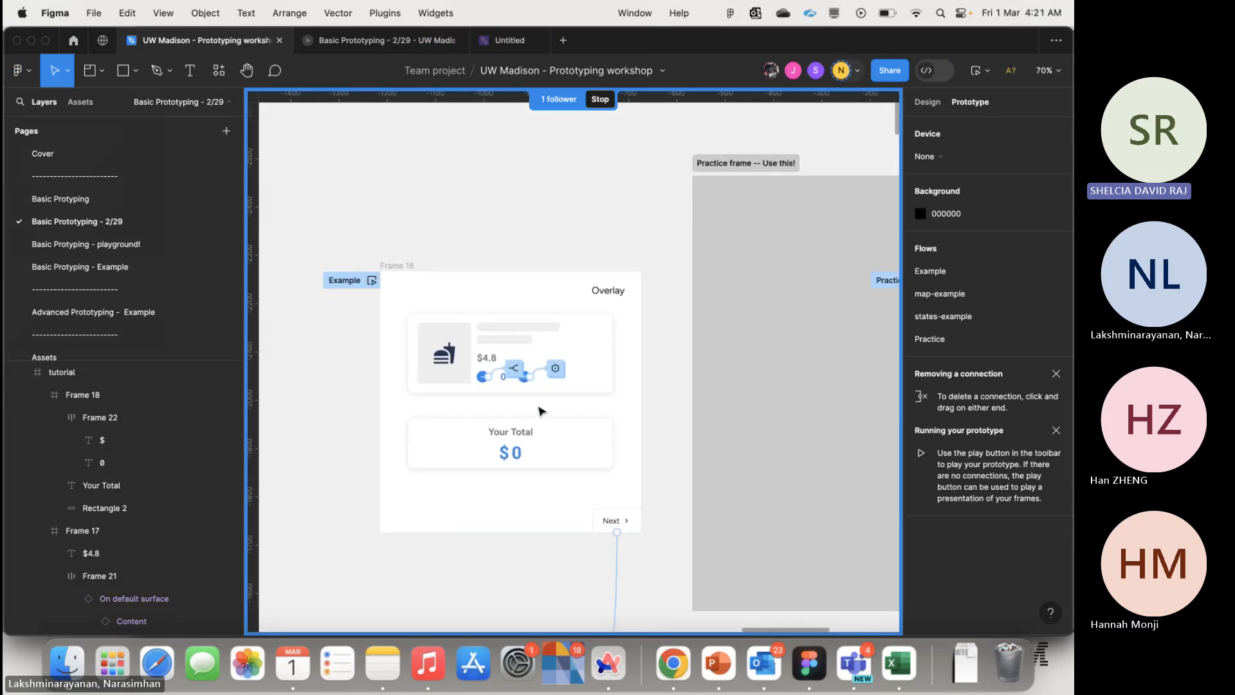
scroll(481, 192, "left", 1)
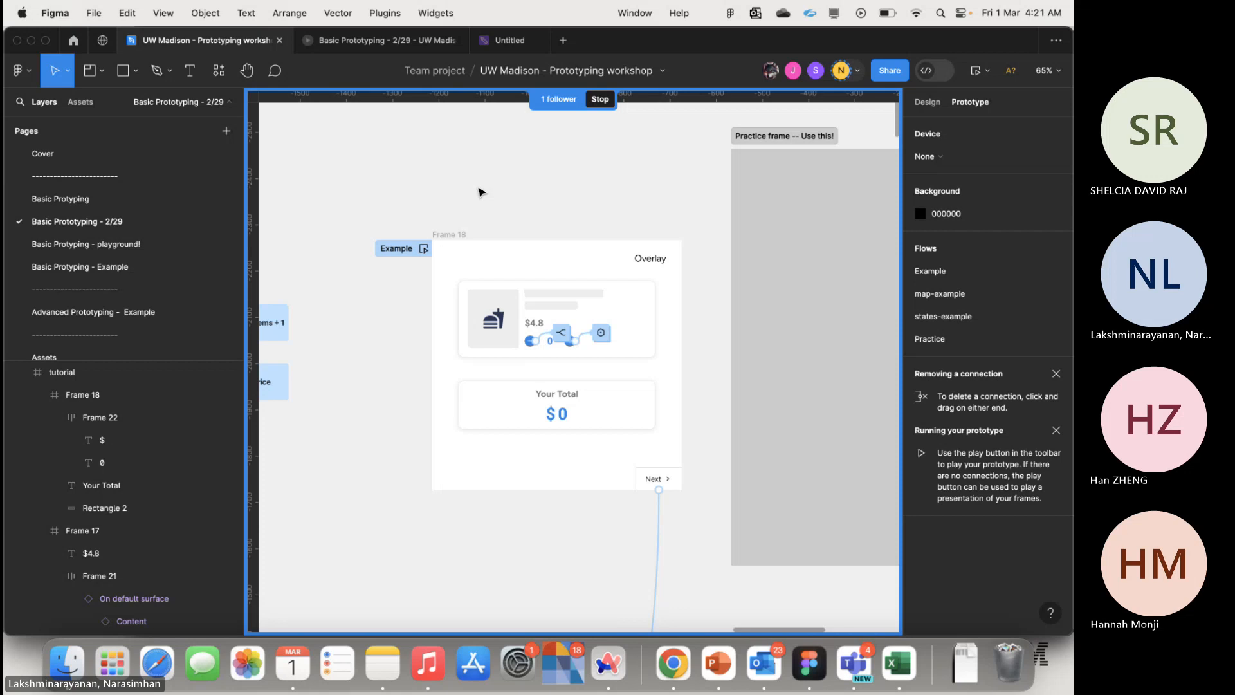
left_click(291, 83)
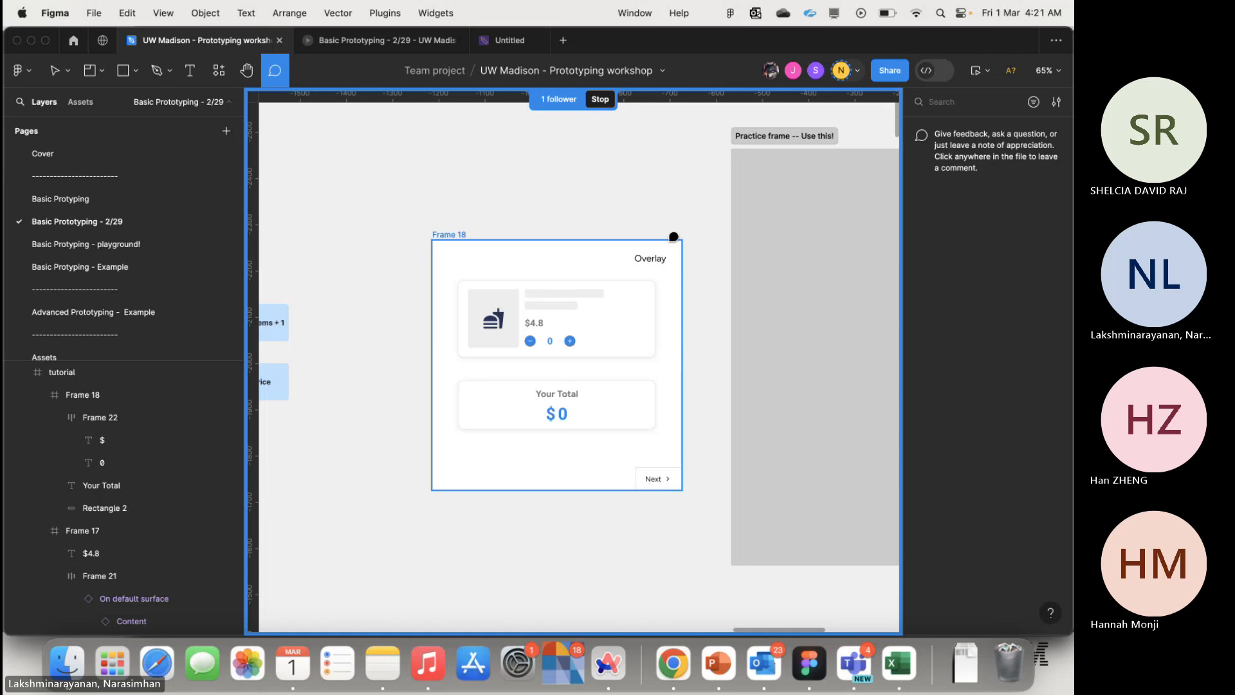
scroll(676, 238, "right", 10)
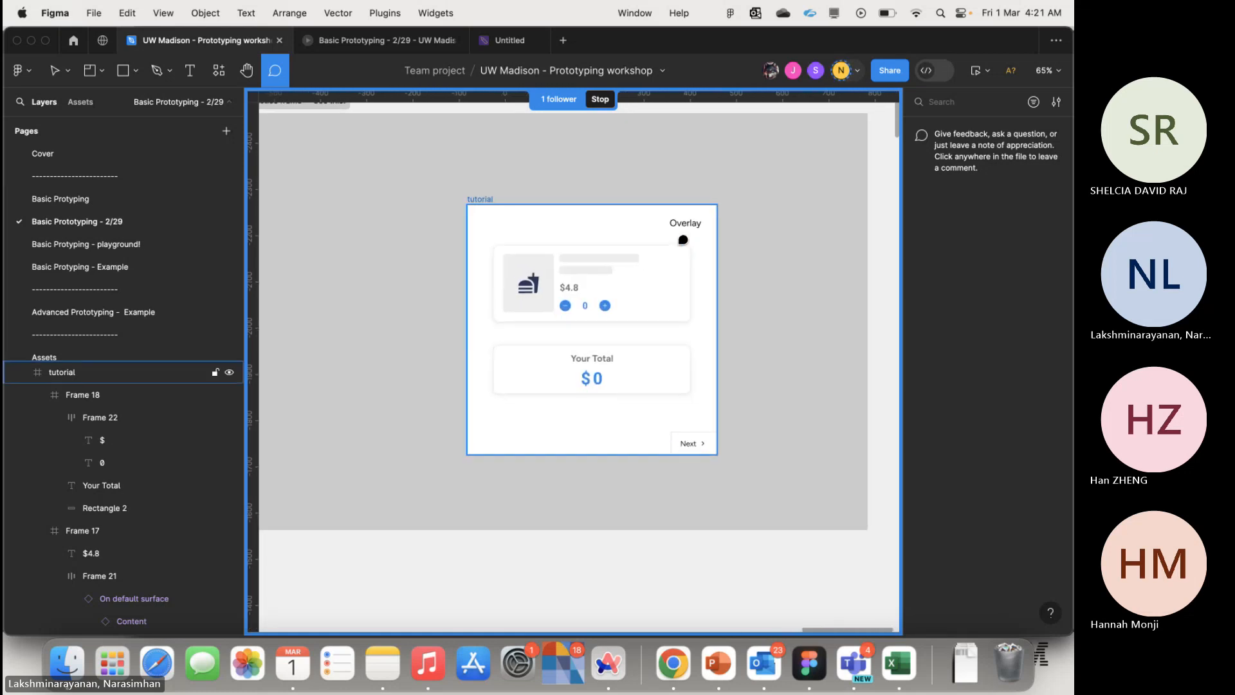
left_click(720, 204)
type("Tas")
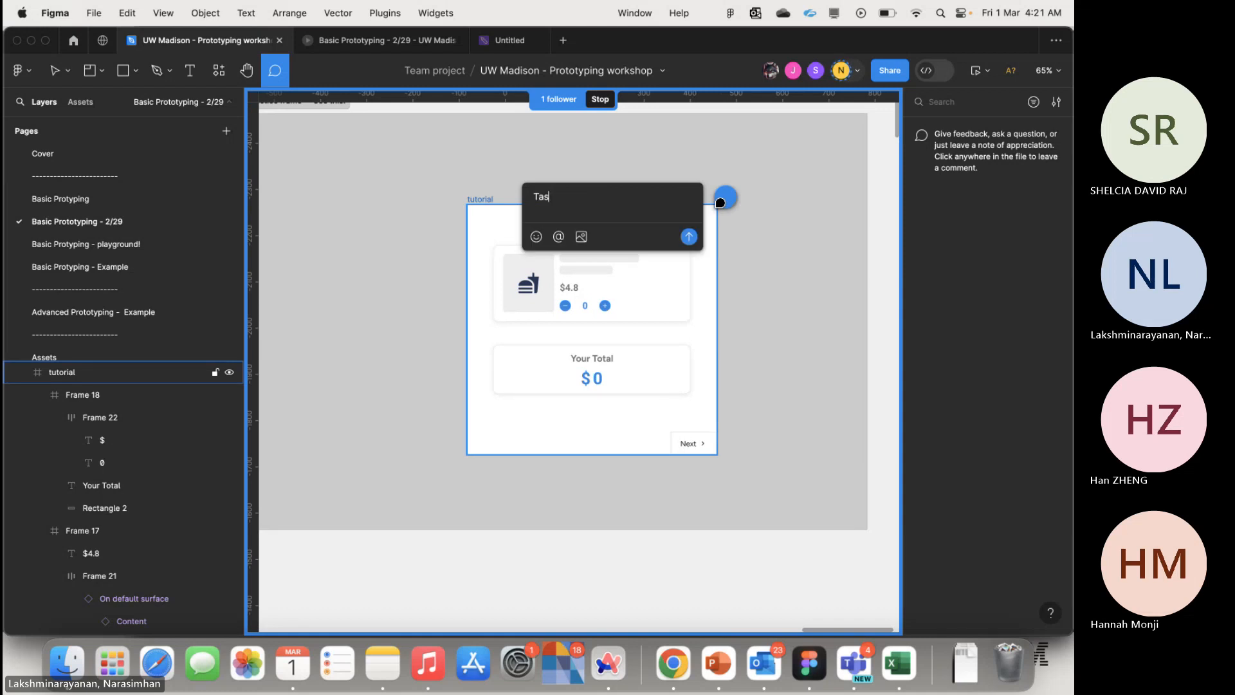
type("k: Create a button that adds 10")
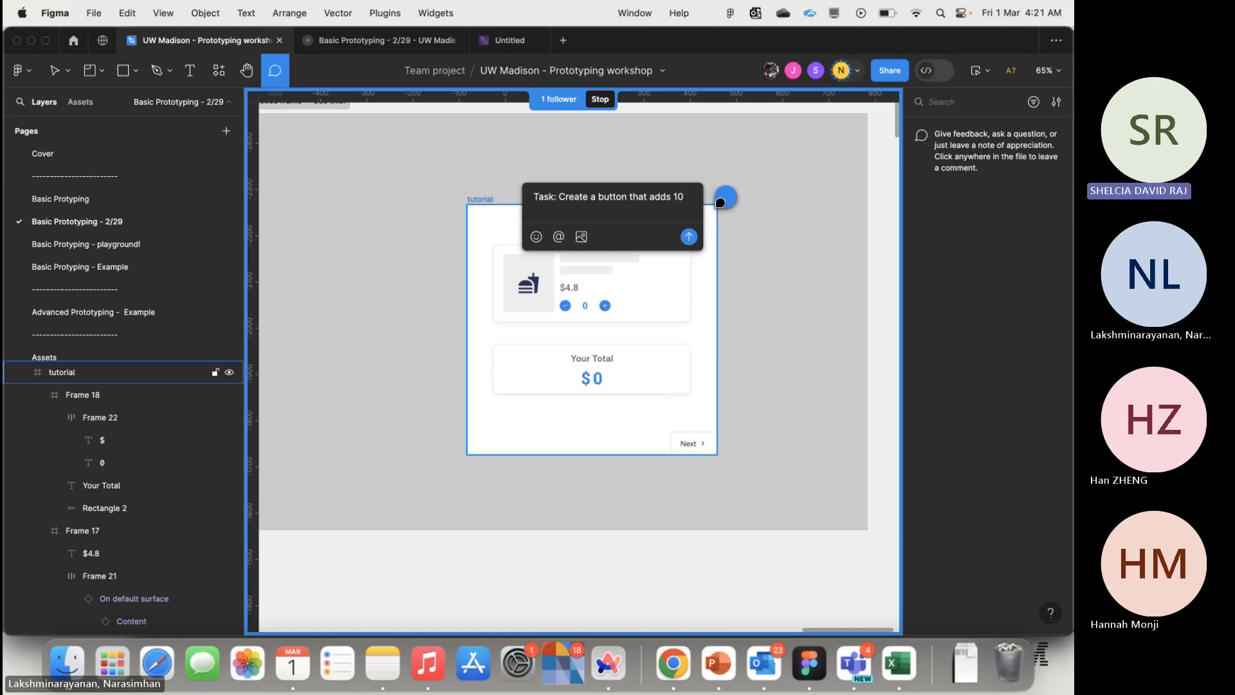
key("BackSpace")
key("BackSpace")
type("mu")
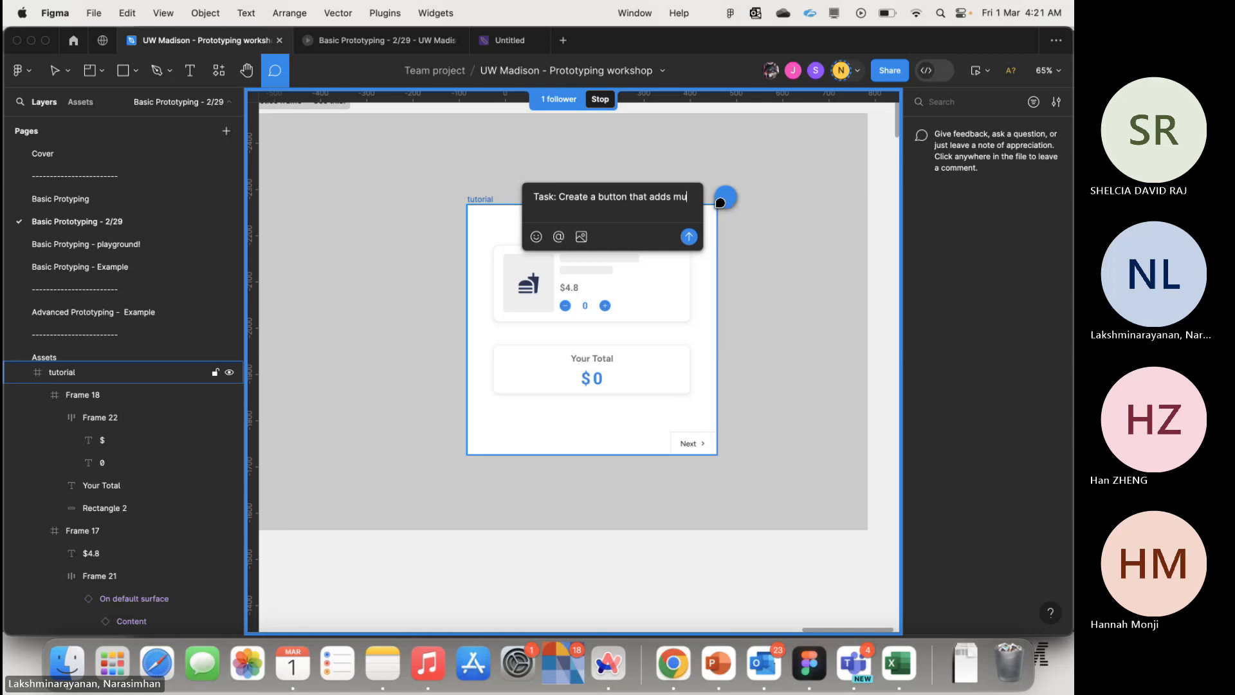
type("ltiple amou")
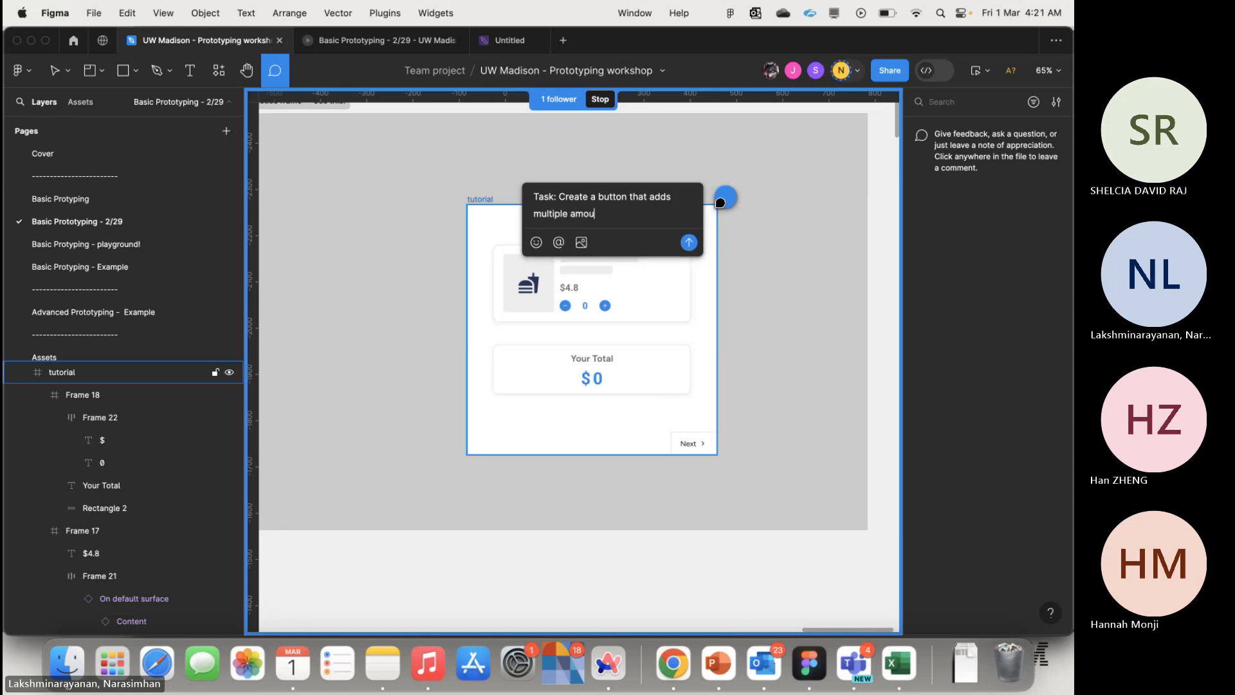
type("nts of the same item to the cart! ")
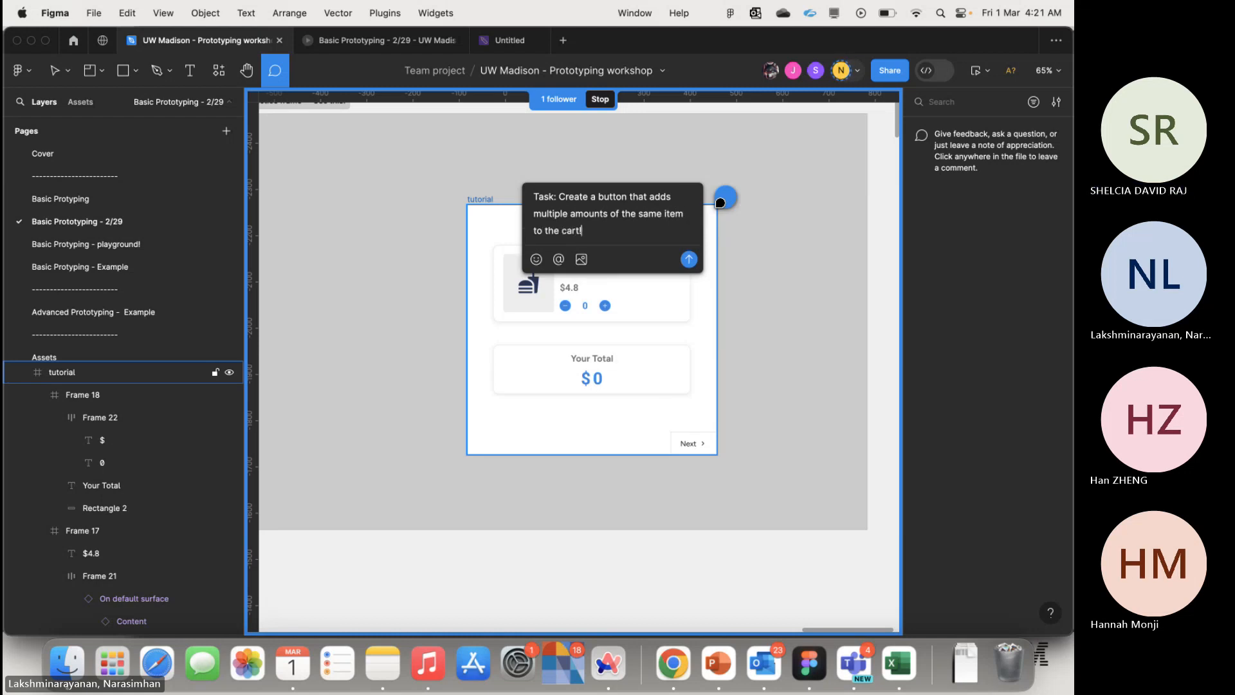
- Append "(Example : CTA [Add 10!])" to the task comment, post it, and leave comment mode
type("(Example : CTA [Add 10!]")
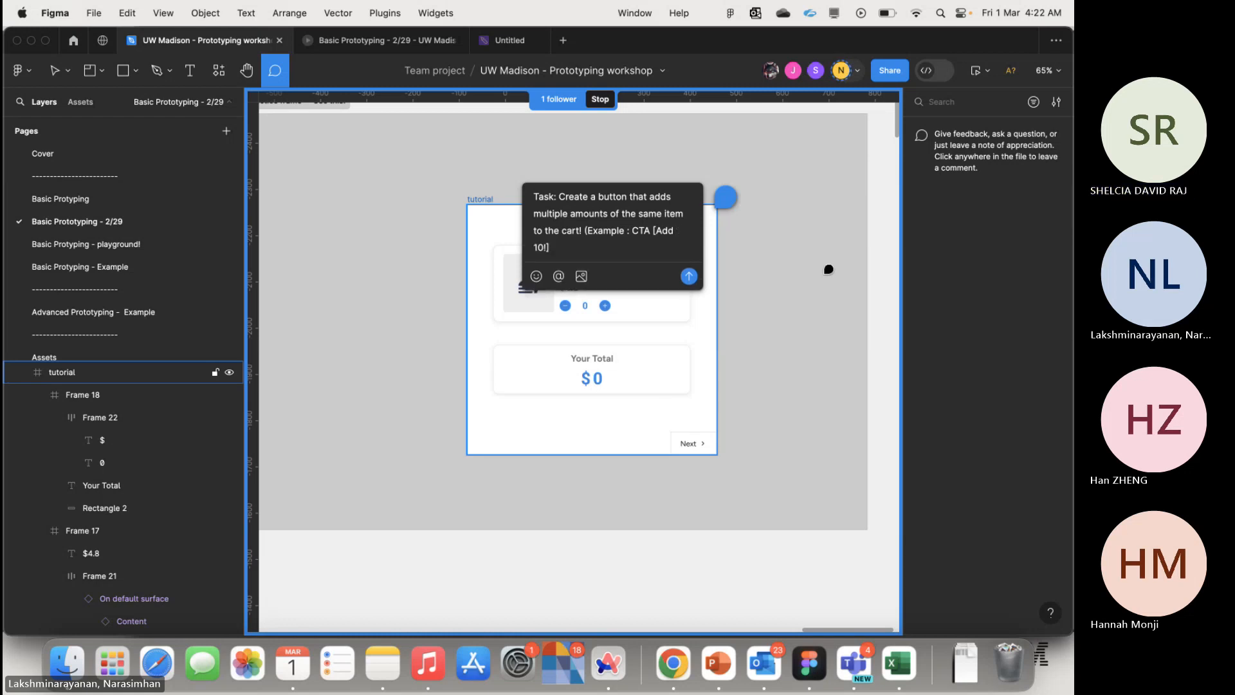
type(")")
key("Return")
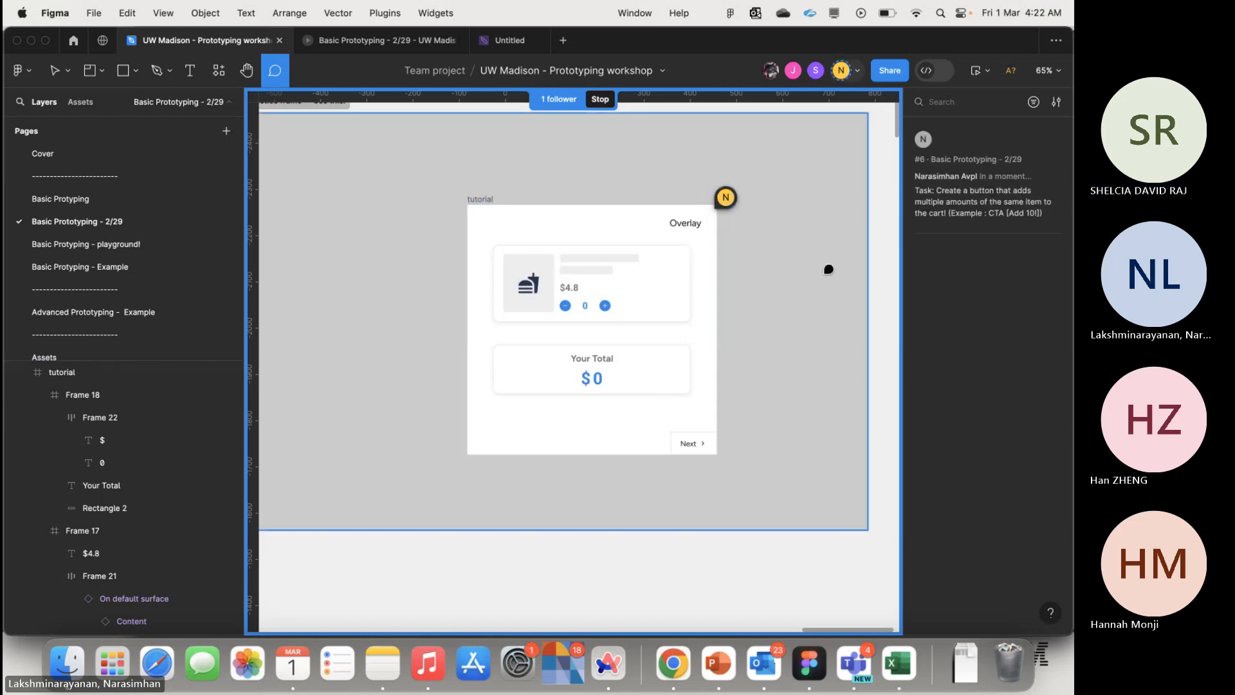
left_click(55, 70)
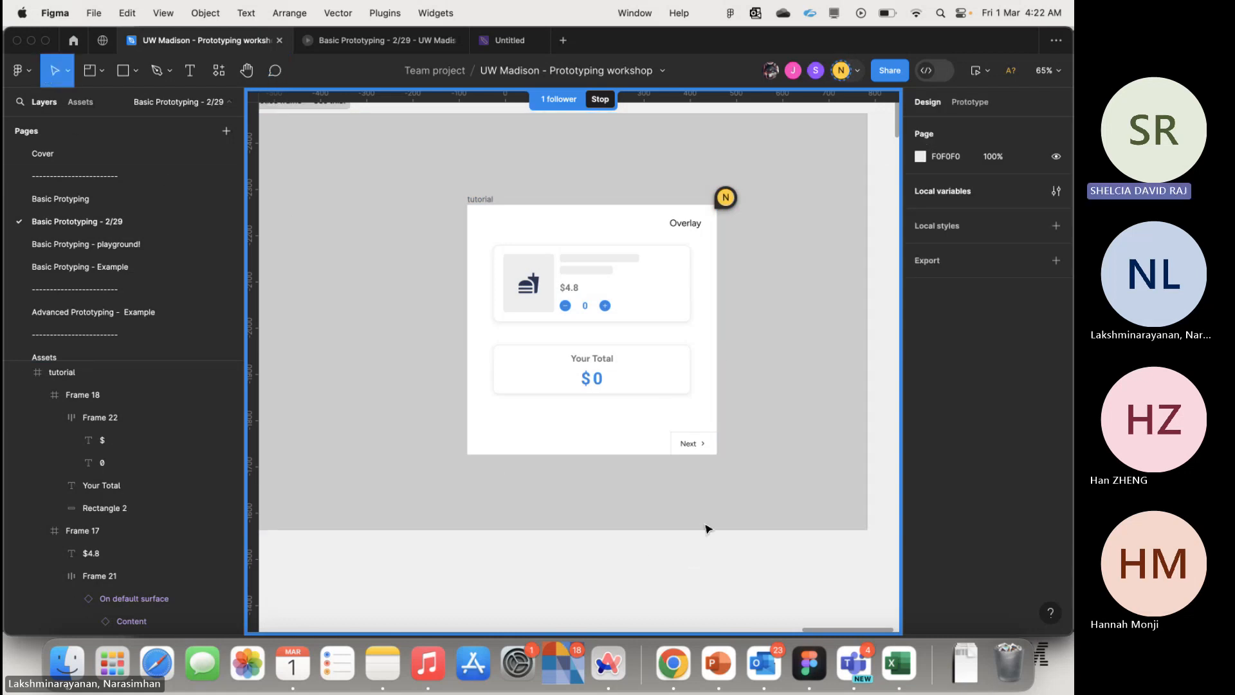
- Review the list of people the workshop file is shared with and their access levels
left_click(890, 70)
scroll(645, 332, "down", 6)
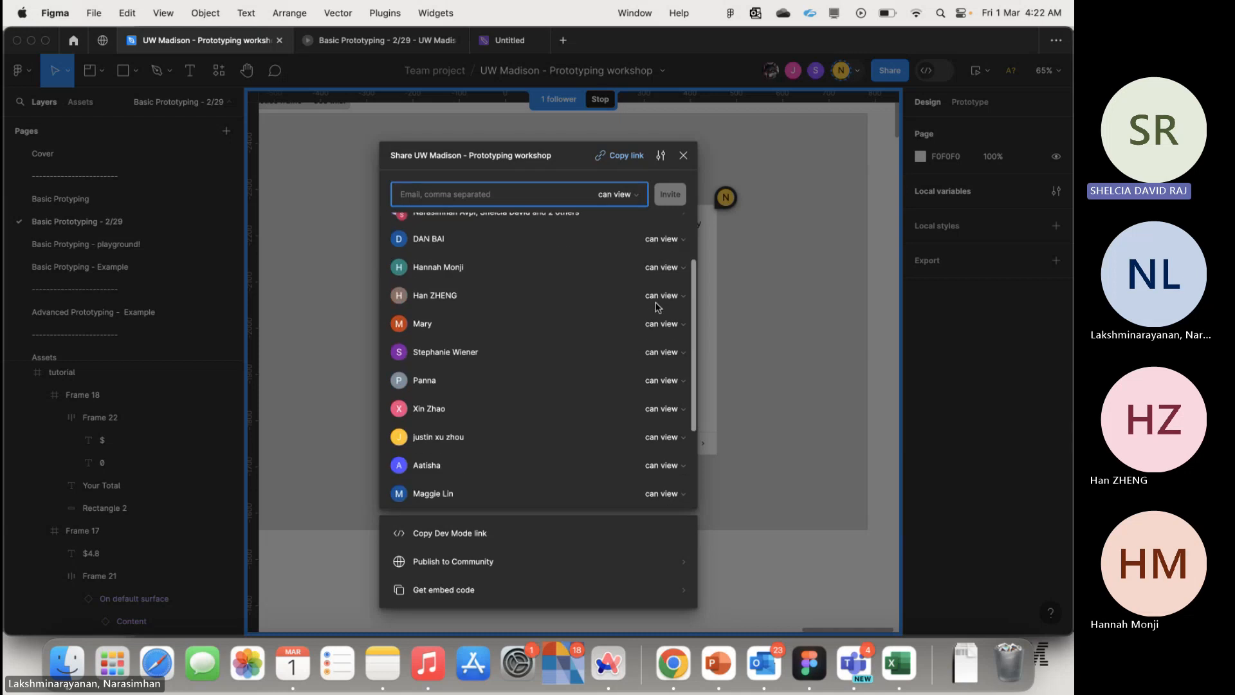
scroll(658, 307, "up", 6)
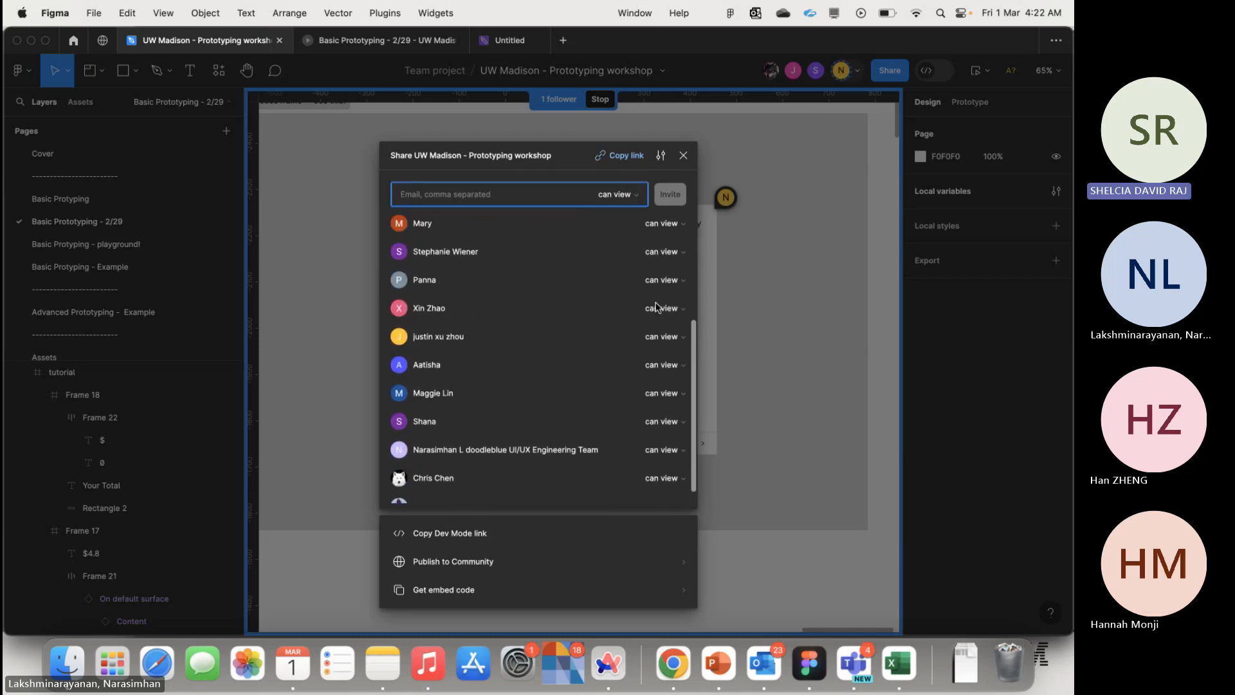
left_click(835, 248)
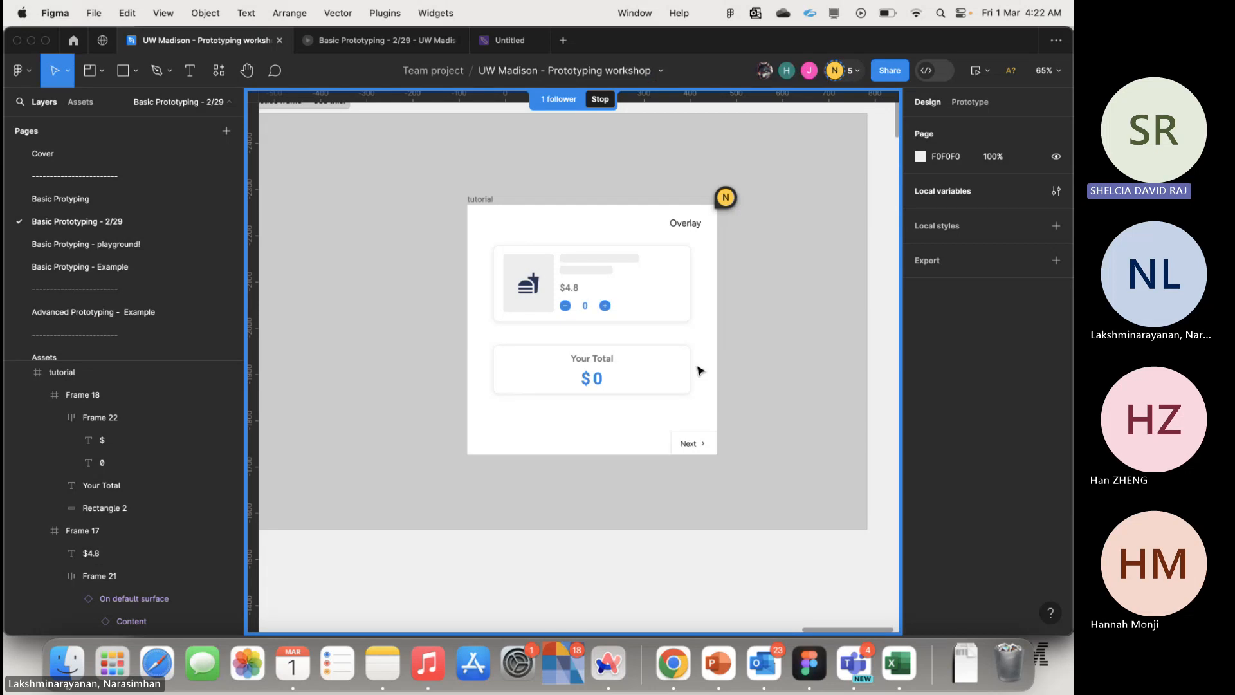
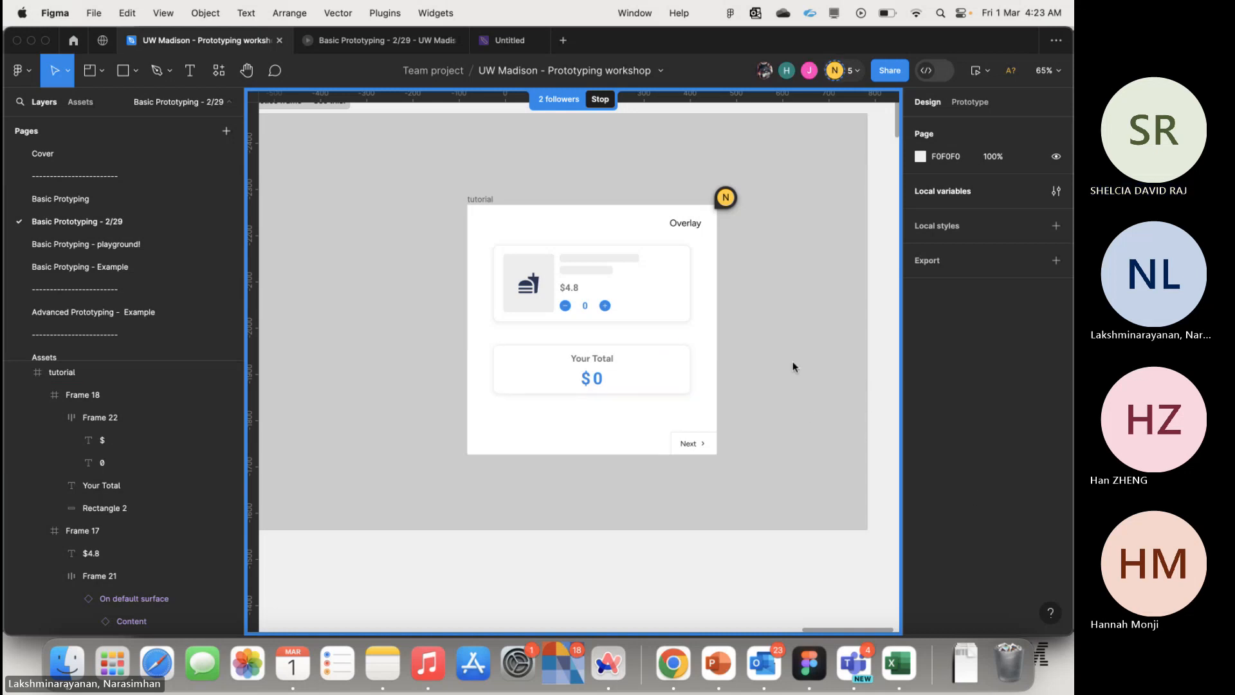
- Open the task comment on the tutorial frame, read through it, and close it with nothing left selected
left_click(734, 202)
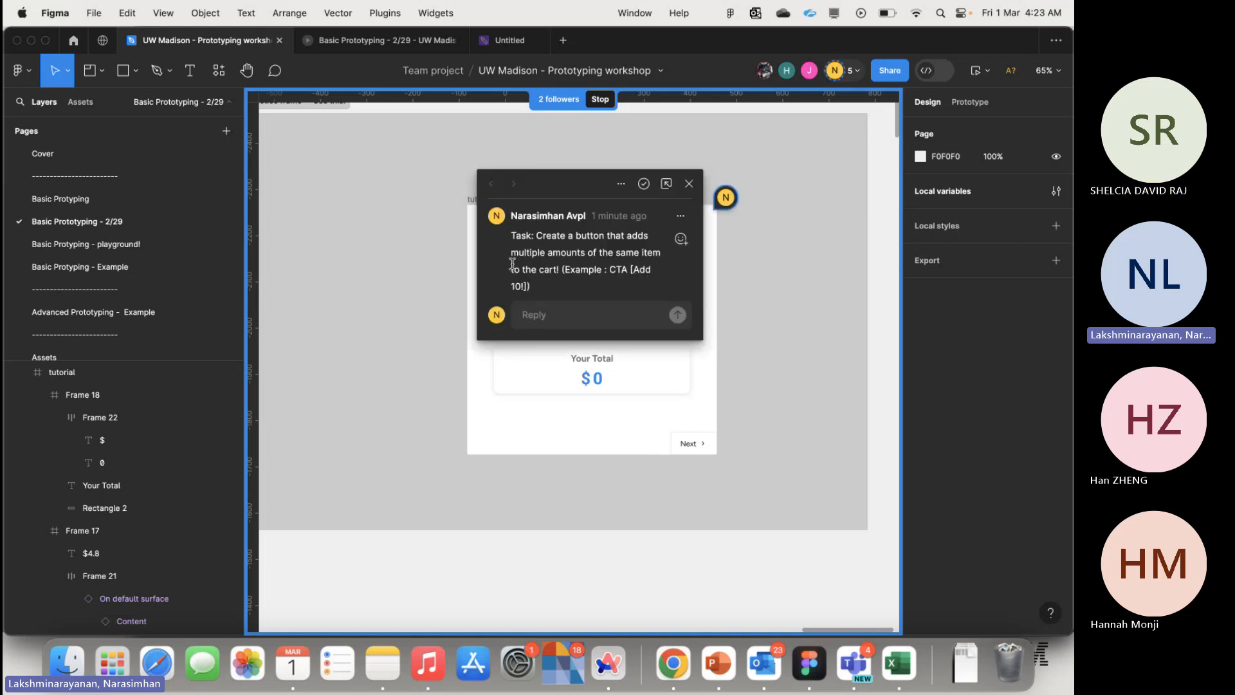
scroll(326, 266, "left", 5)
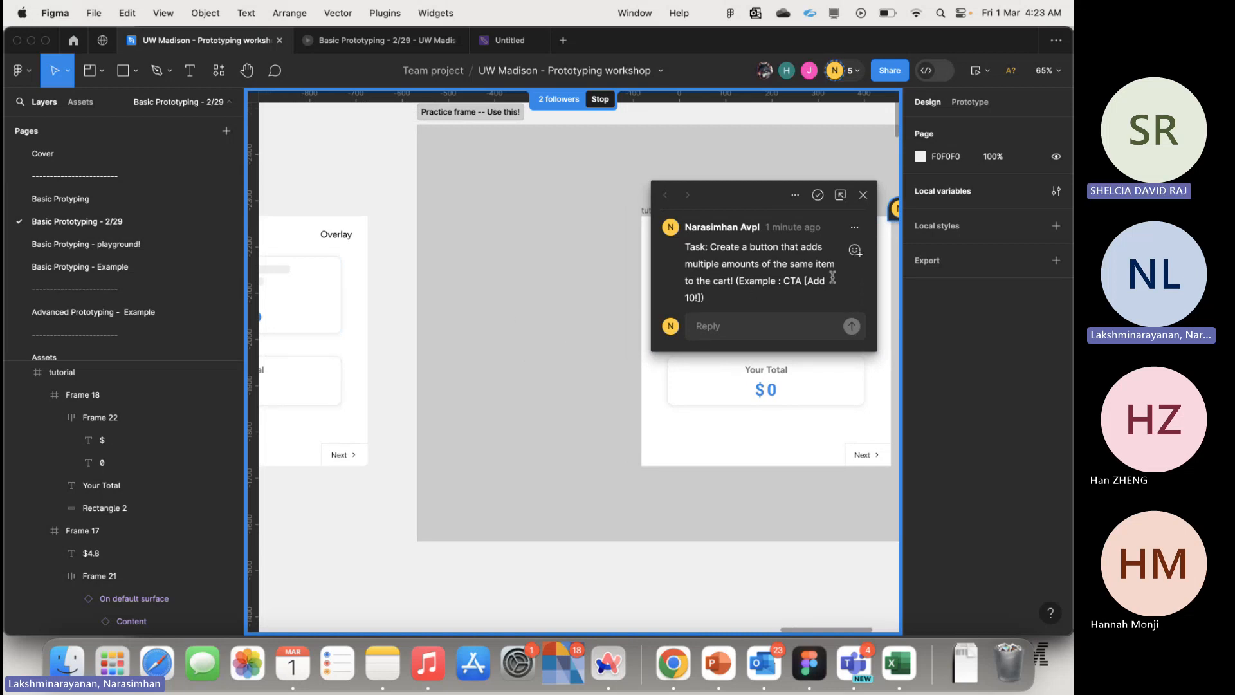
left_click_drag(706, 295, 686, 284)
left_click(686, 285)
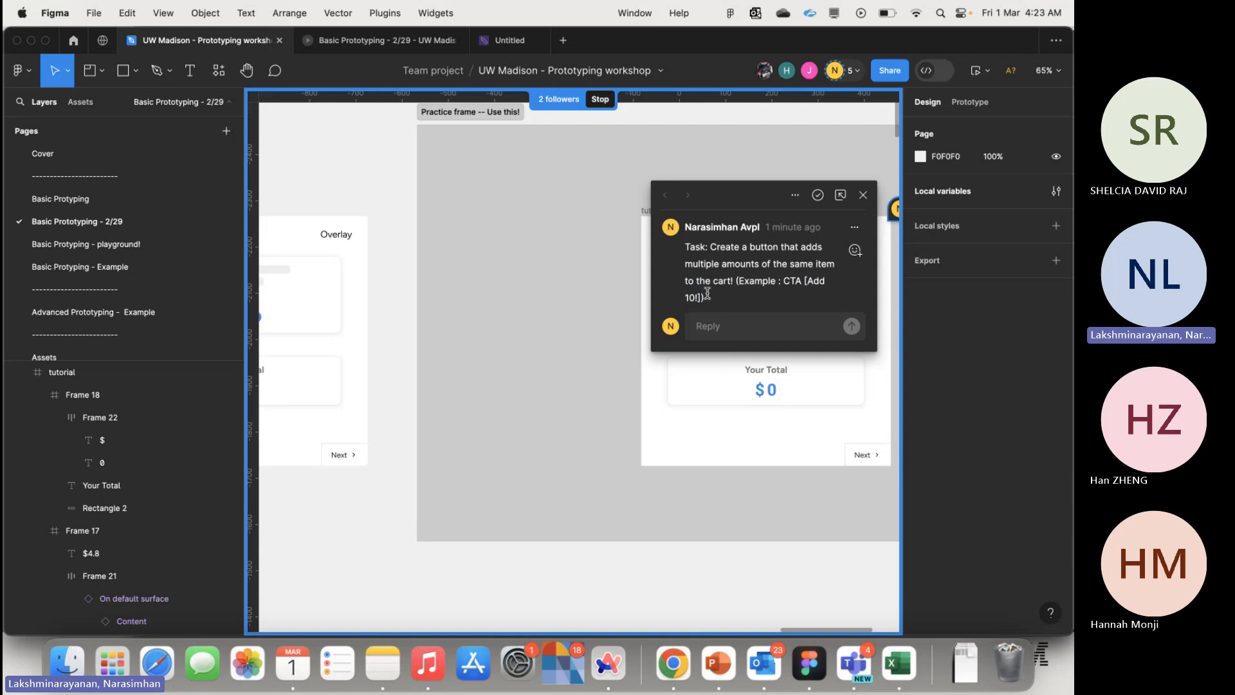
left_click(468, 361)
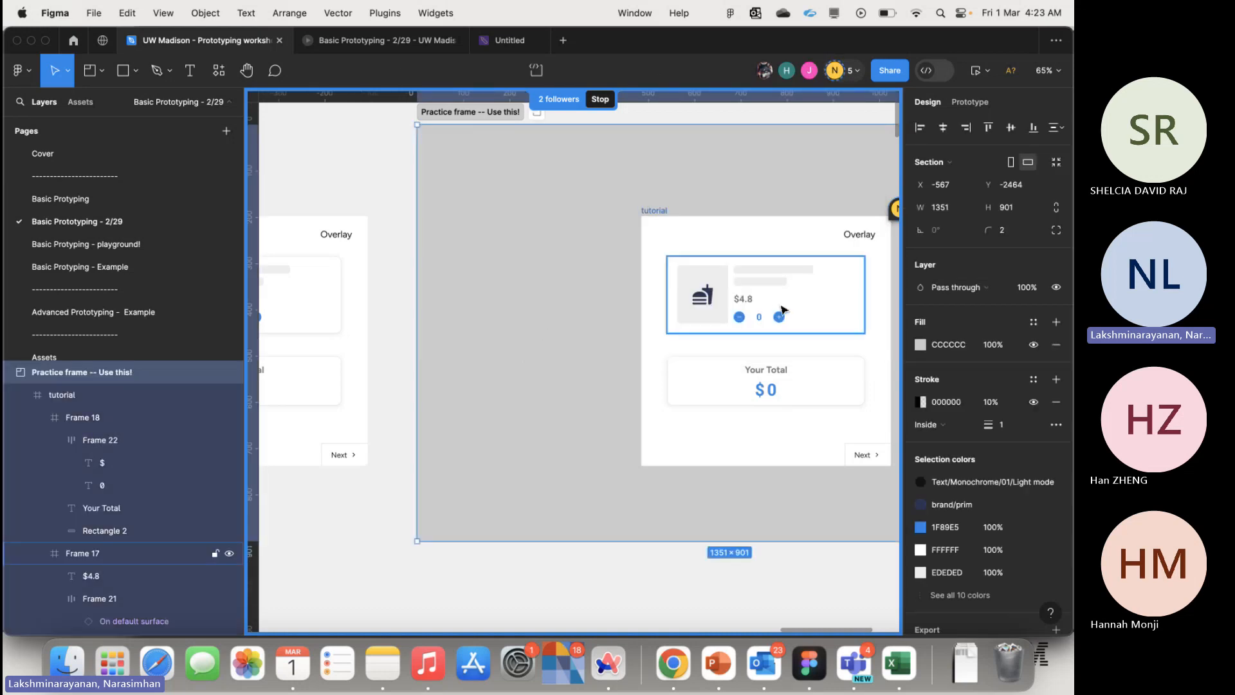
left_click(518, 573)
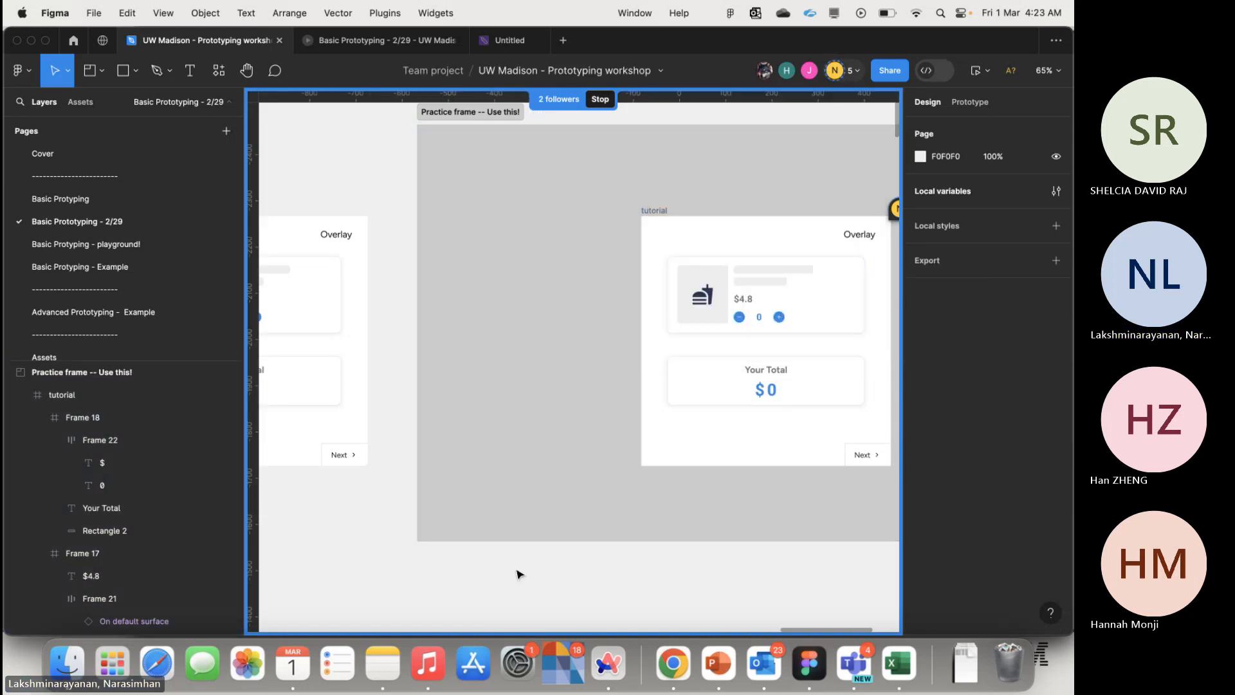
- Find the show/hide image exercise on the canvas, with its flowchart, Frame 19 and practice frame in view
scroll(519, 574, "down", 5)
scroll(518, 573, "down", 5)
scroll(518, 573, "left", 5)
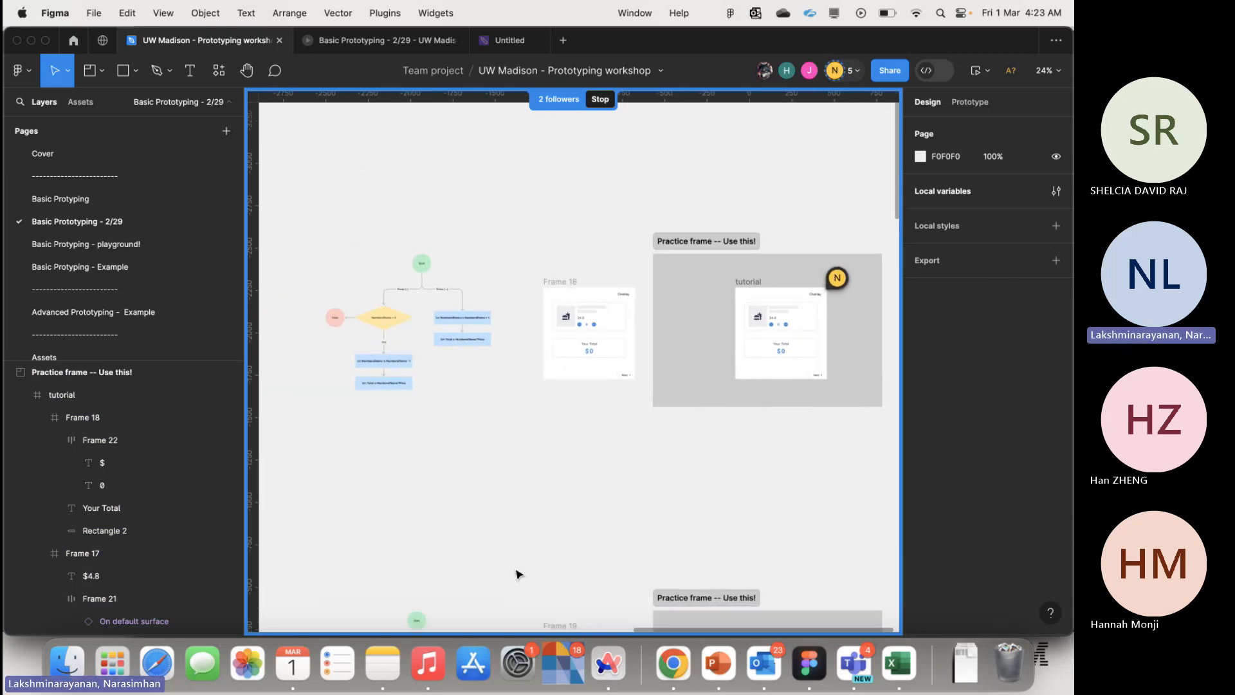
scroll(518, 573, "down", 3)
scroll(519, 573, "right", 3)
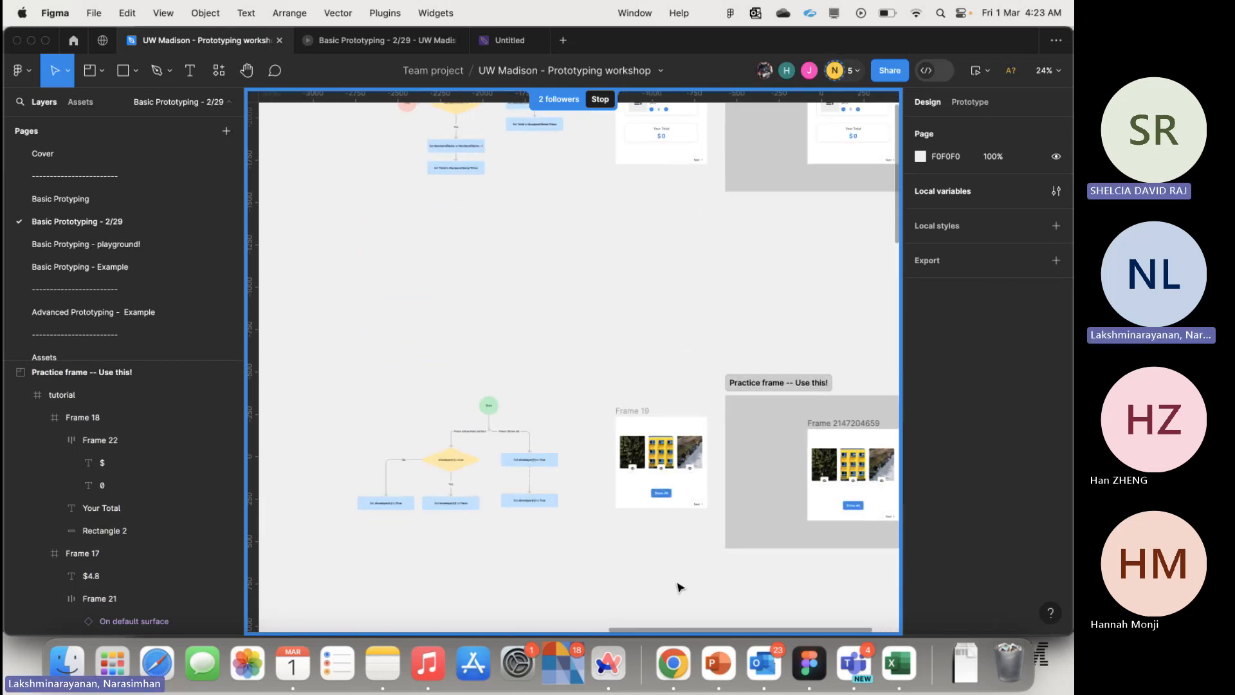
scroll(679, 587, "down", 2)
scroll(679, 586, "left", 2)
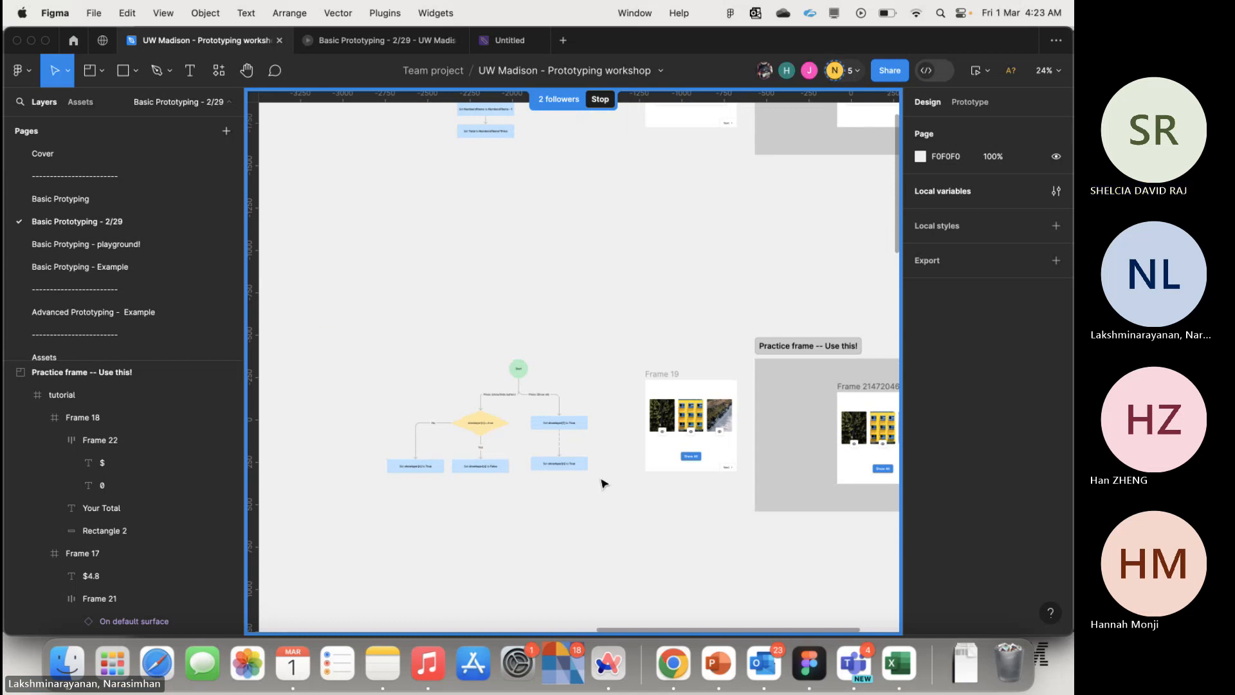
scroll(604, 482, "down", 2)
scroll(605, 482, "right", 3)
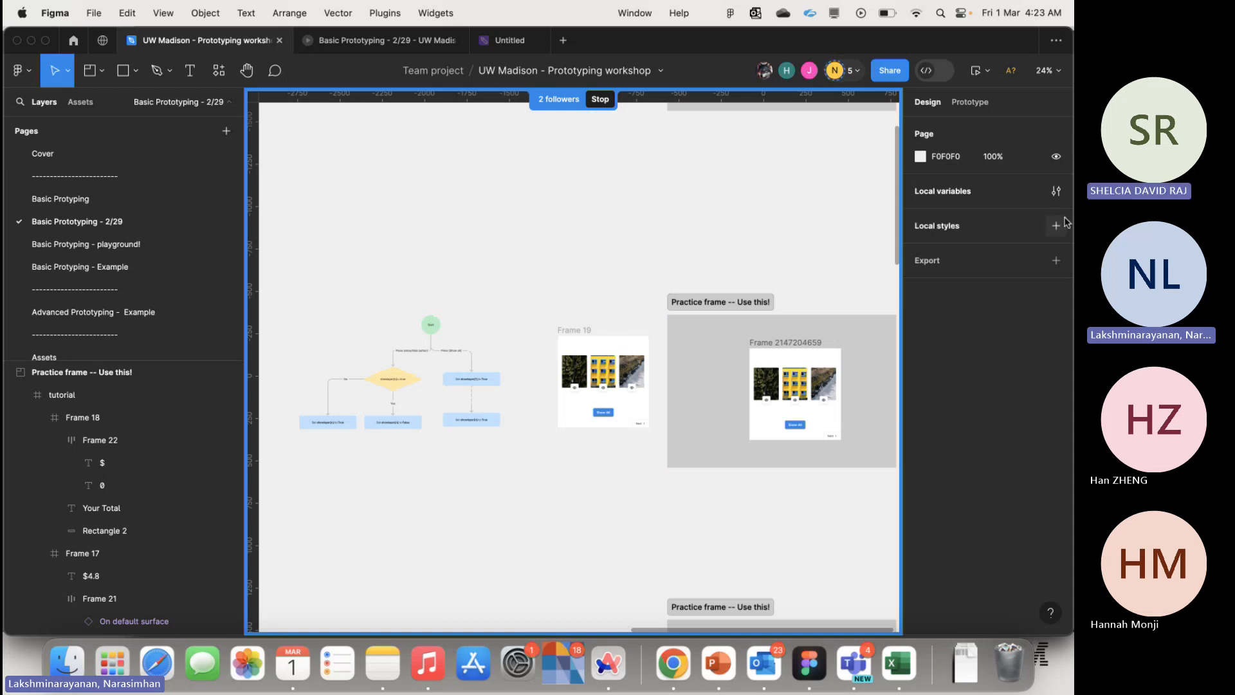
- Open the local variables and review the Layers group, keeping Frame 19 visible on the canvas
left_click(1058, 194)
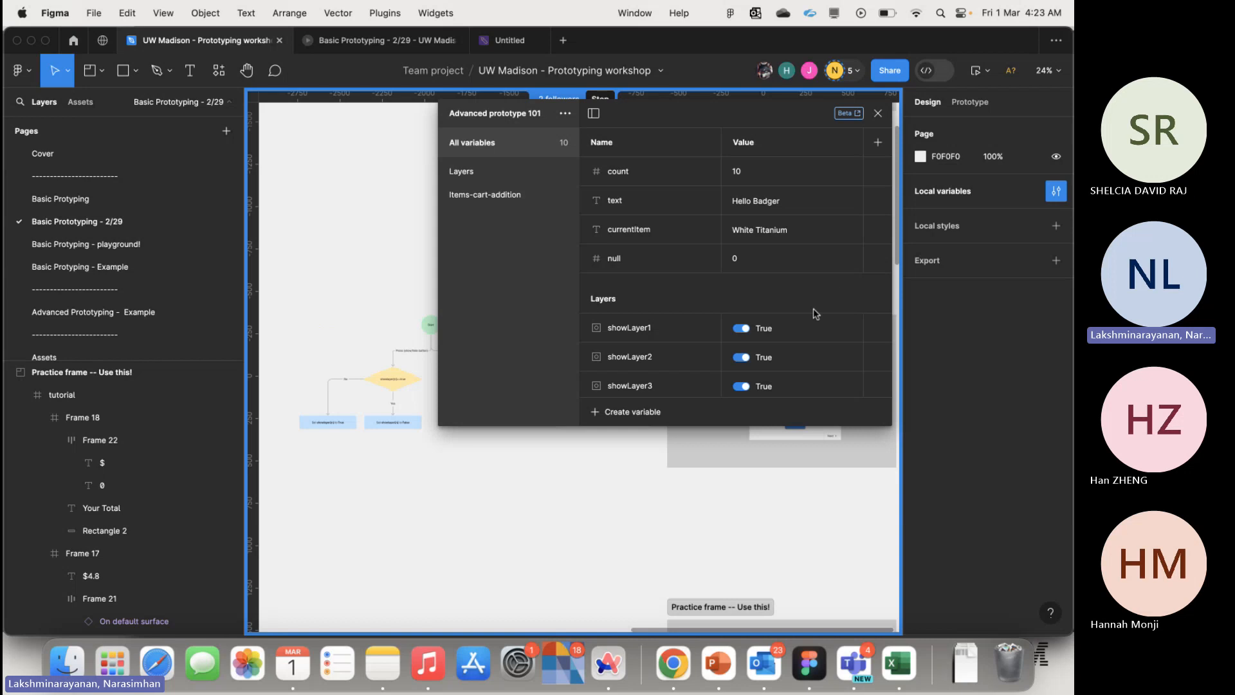
scroll(815, 314, "down", 3)
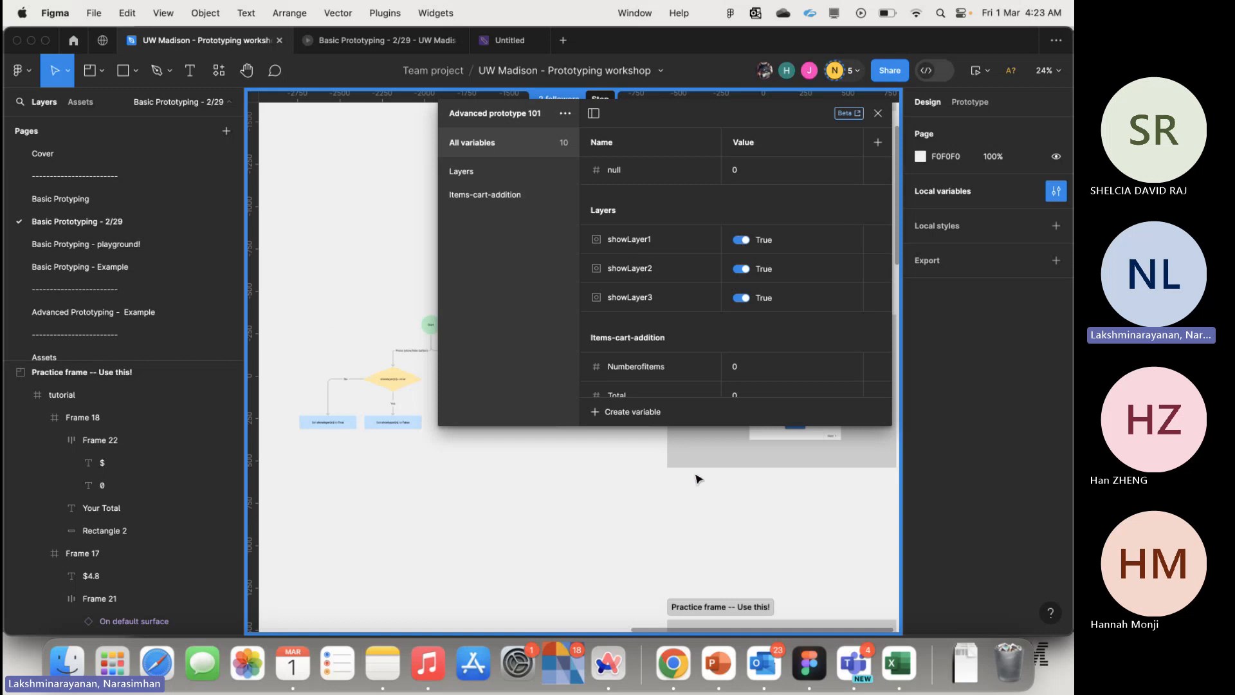
scroll(697, 476, "down", 5)
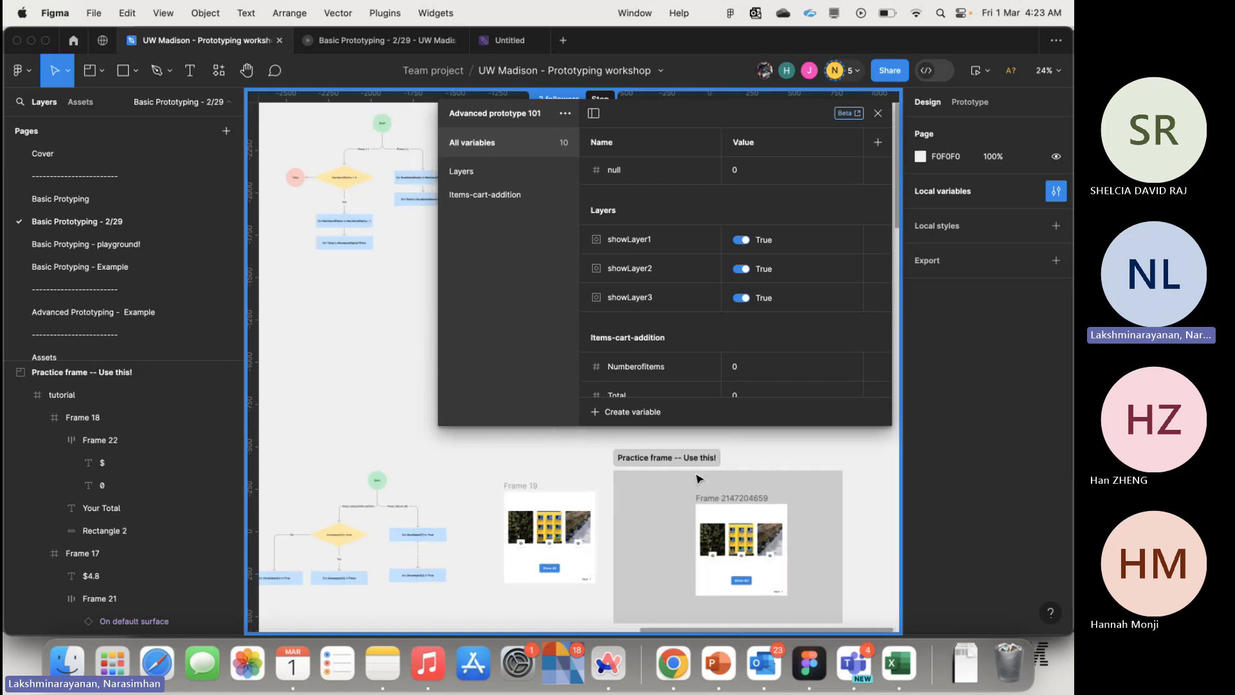
- Toggle the showLayer1 variable to False and back to True to test the first image in Frame 19
left_click(741, 239)
left_click(741, 239)
left_click(741, 240)
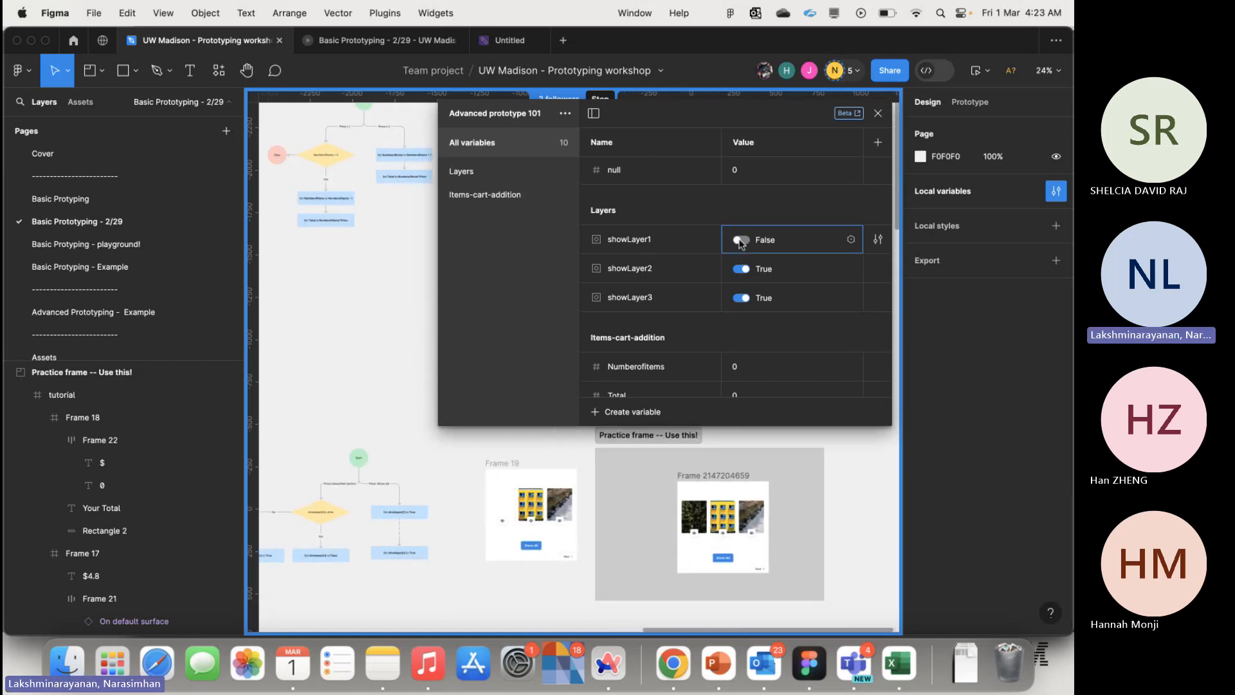
left_click(741, 240)
- Toggle the showLayer2 variable to False and back to True to test Frame 19's middle image
left_click(743, 269)
left_click(743, 269)
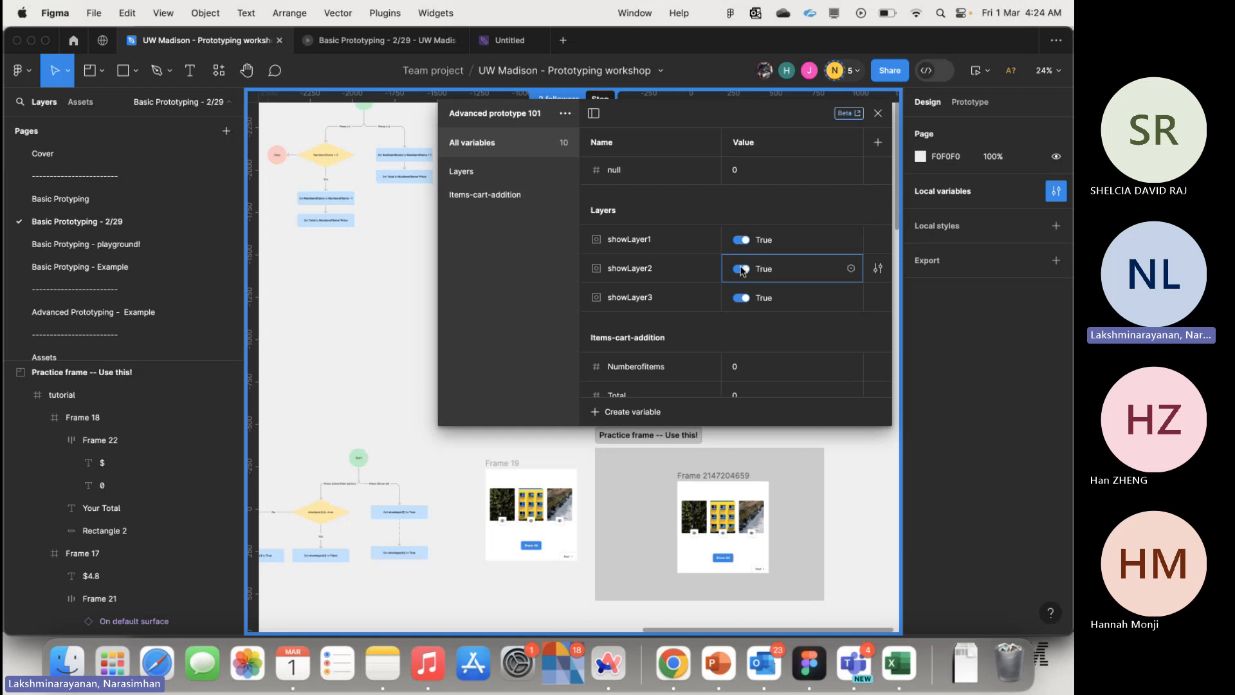
left_click(740, 270)
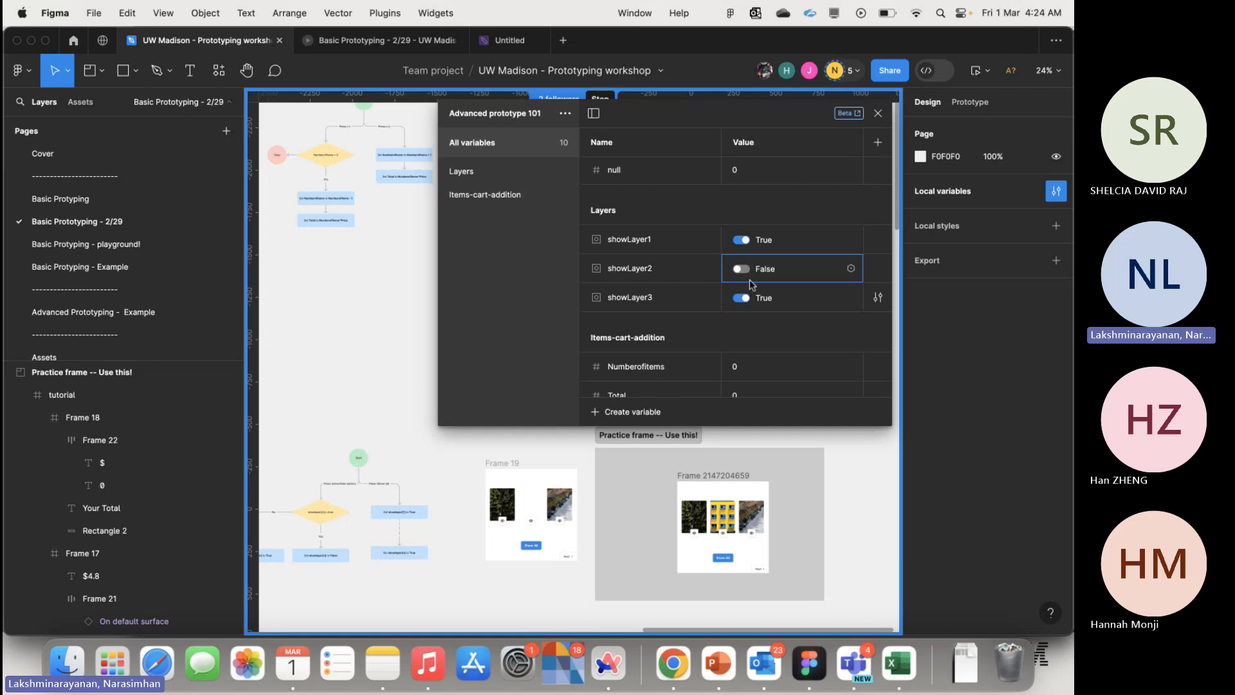
left_click(747, 272)
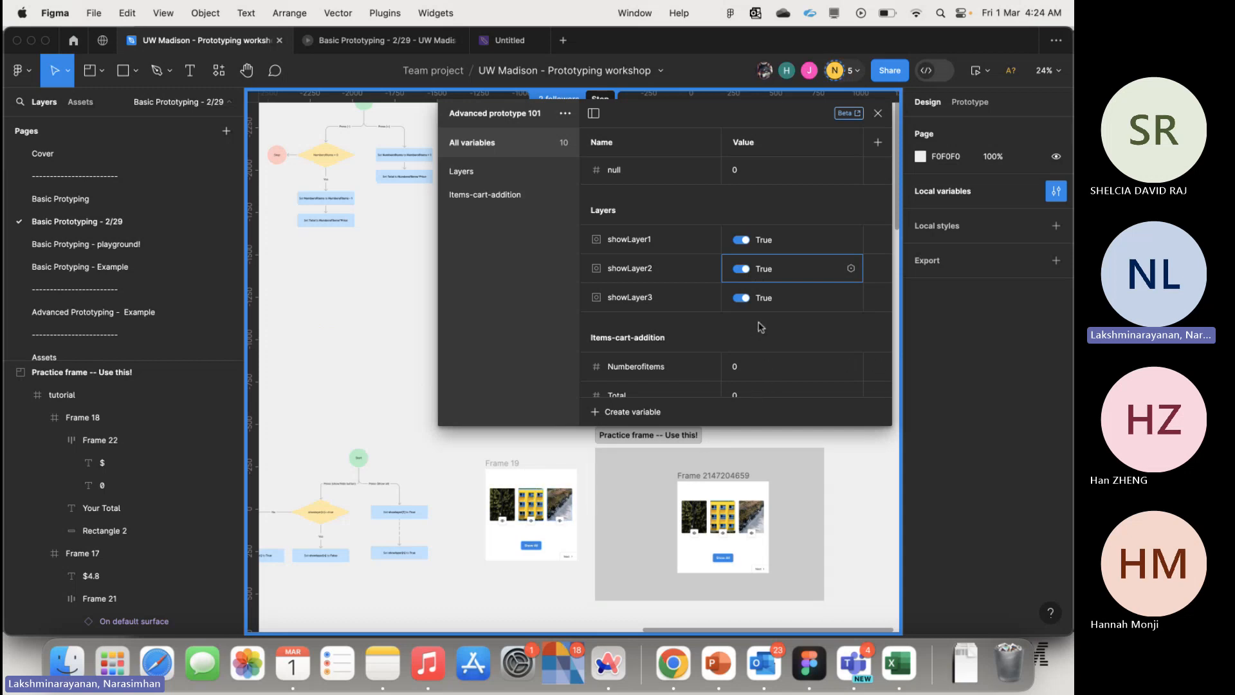
- Toggle the showLayer3 variable to False and back to True to test Frame 19's third image, and close the local variables
left_click(741, 309)
left_click(743, 303)
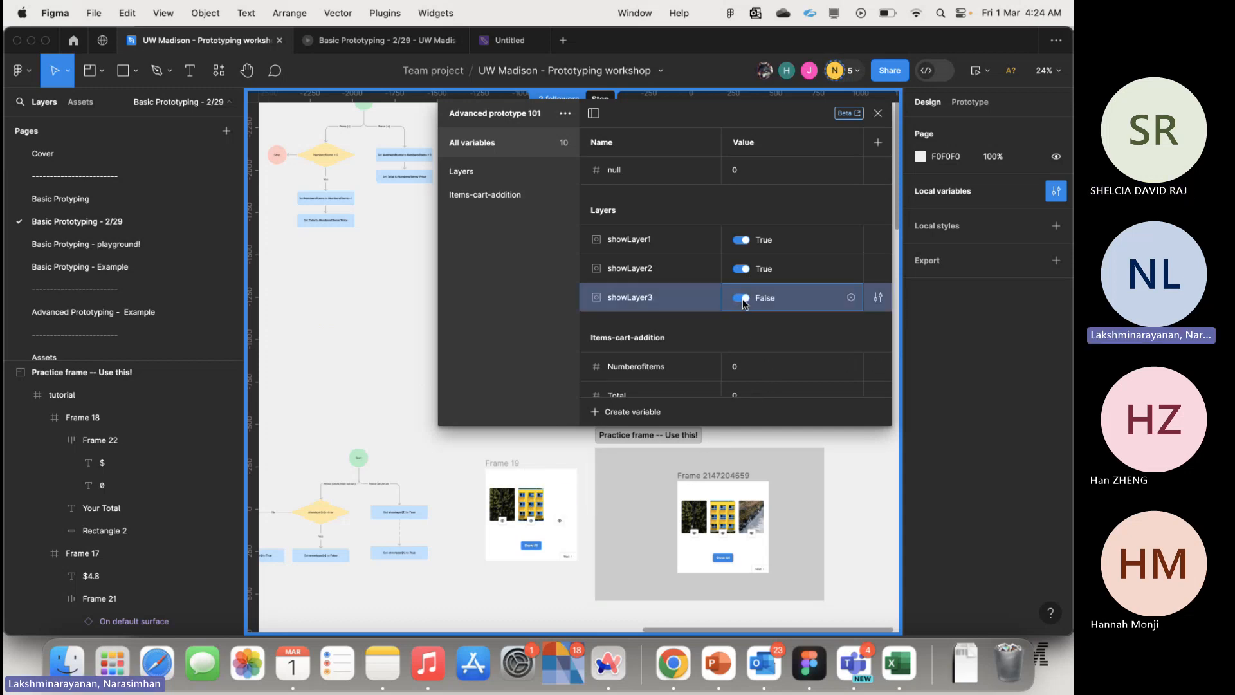
left_click(744, 303)
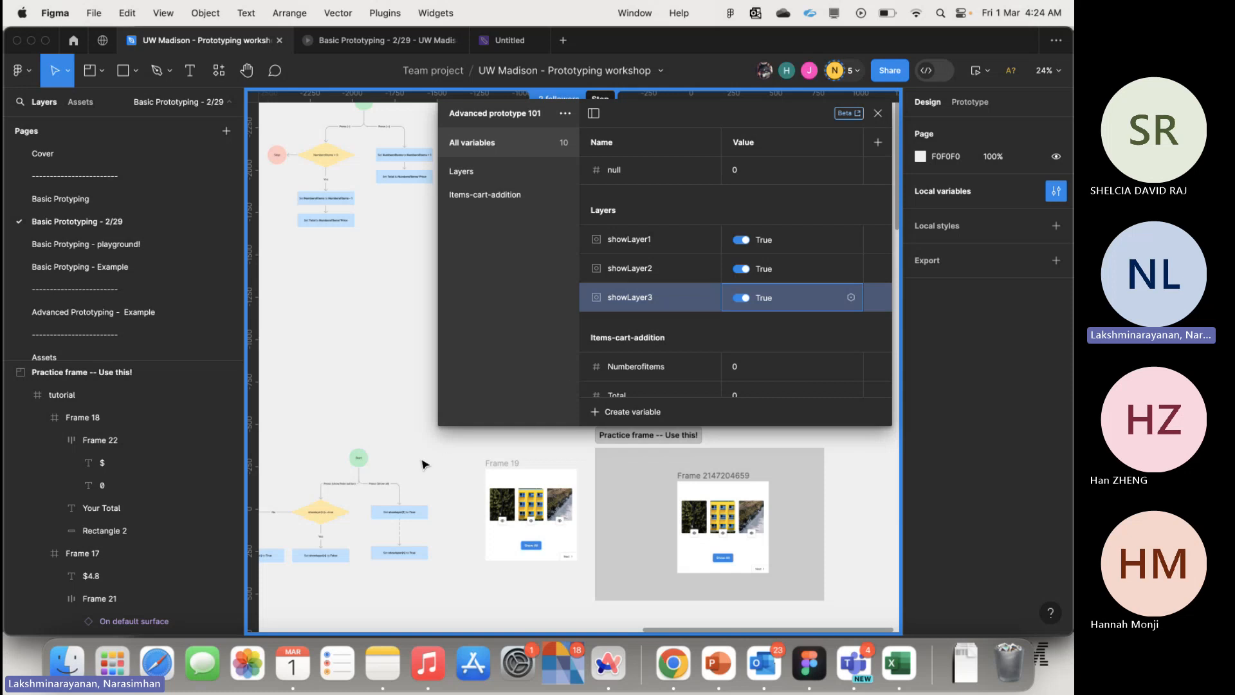
left_click(467, 473)
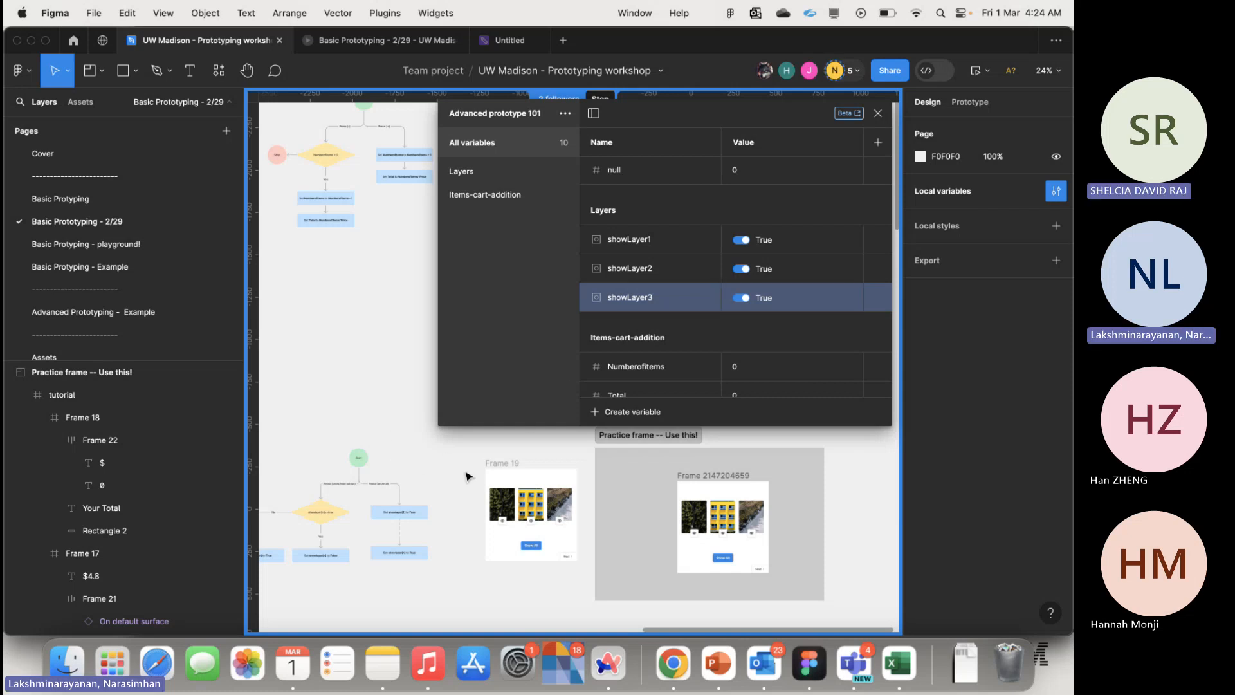
left_click(877, 114)
- Examine the exercise flowchart from Start through its show/hide button and Show all branches, comparing it with Frame 19
scroll(500, 521, "up", 5)
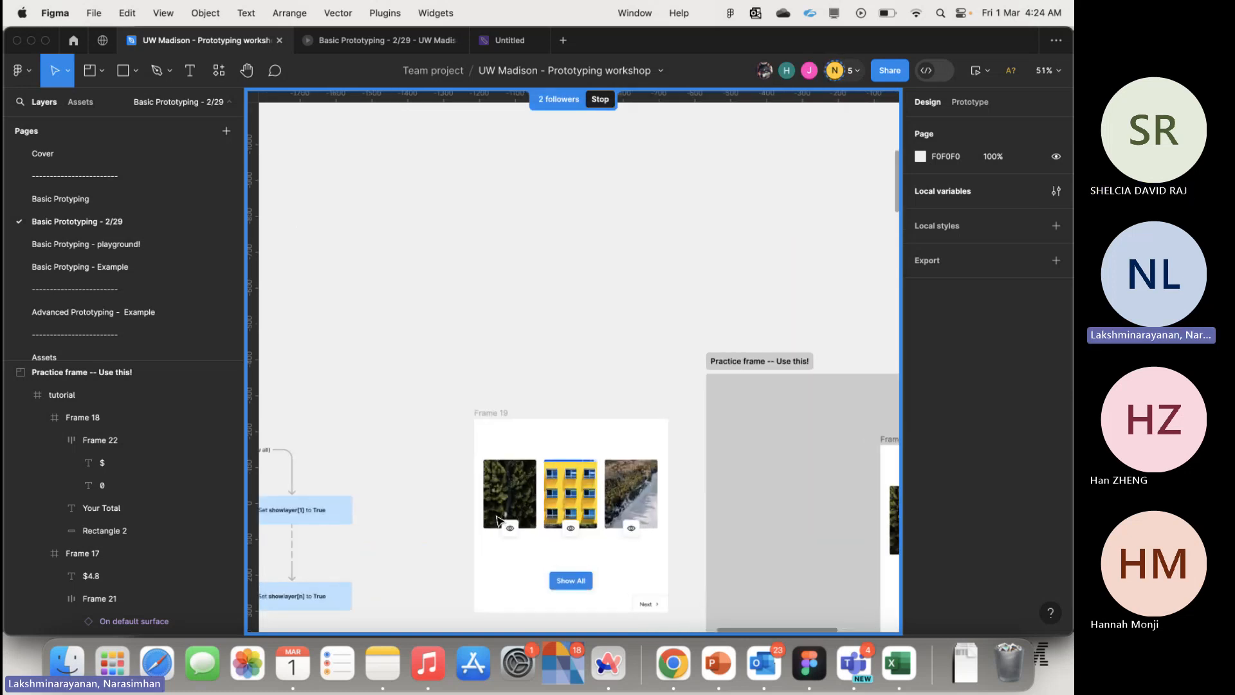
scroll(500, 521, "left", 6)
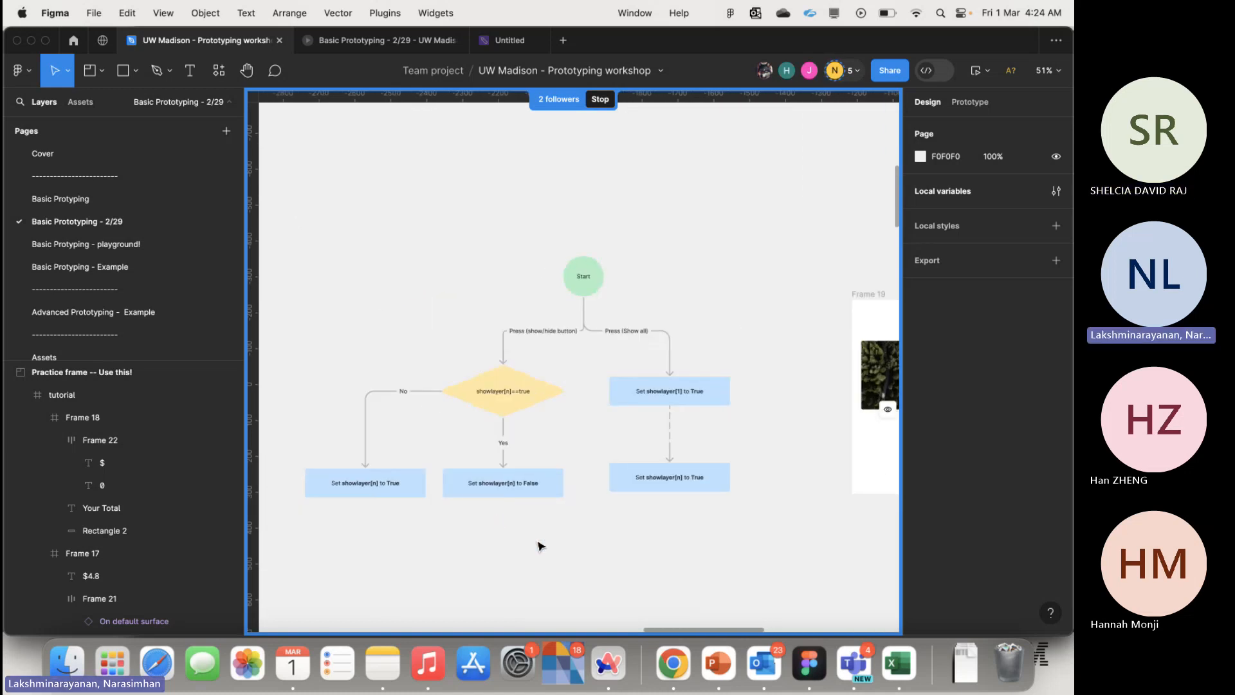
scroll(501, 525, "right", 5)
scroll(502, 531, "left", 5)
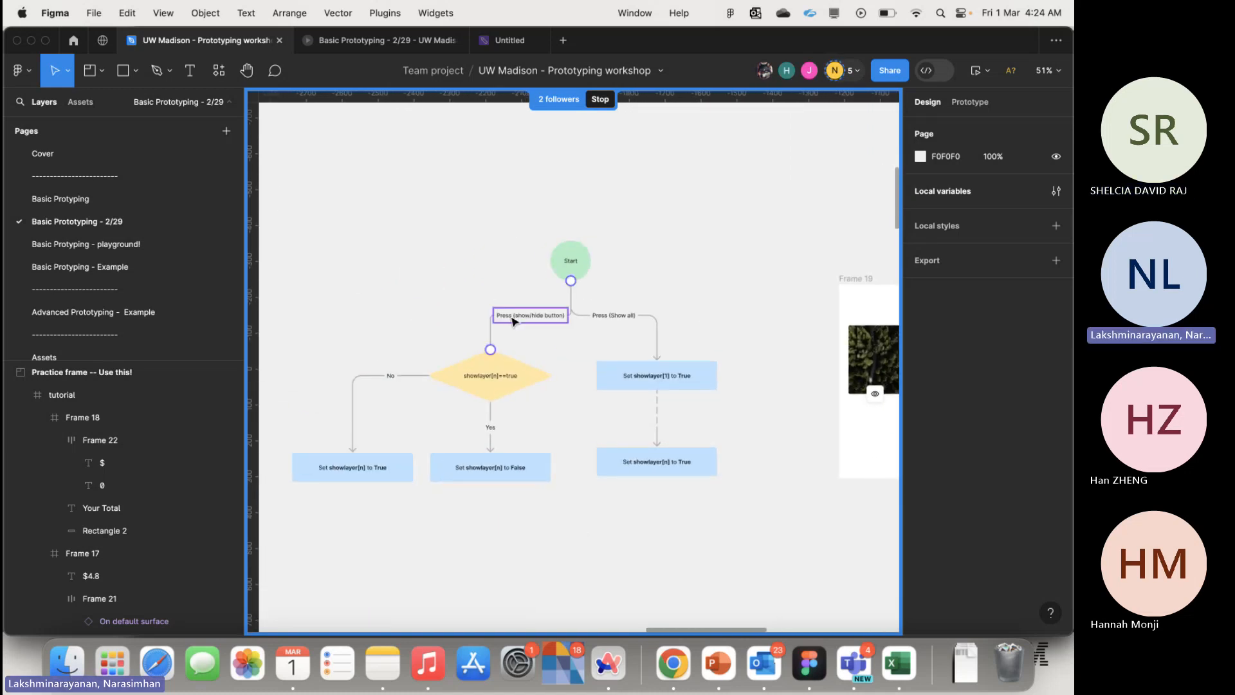
scroll(579, 277, "left", 3)
scroll(579, 277, "down", 2)
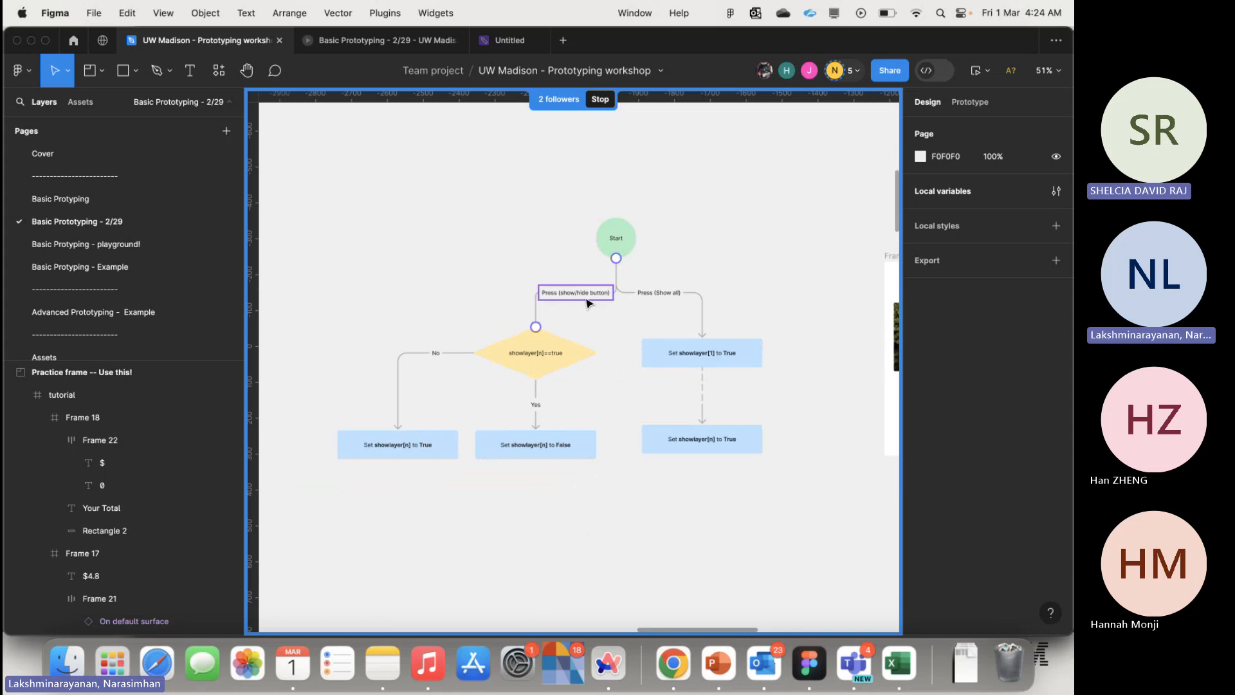
scroll(575, 304, "right", 4)
scroll(576, 304, "down", 2)
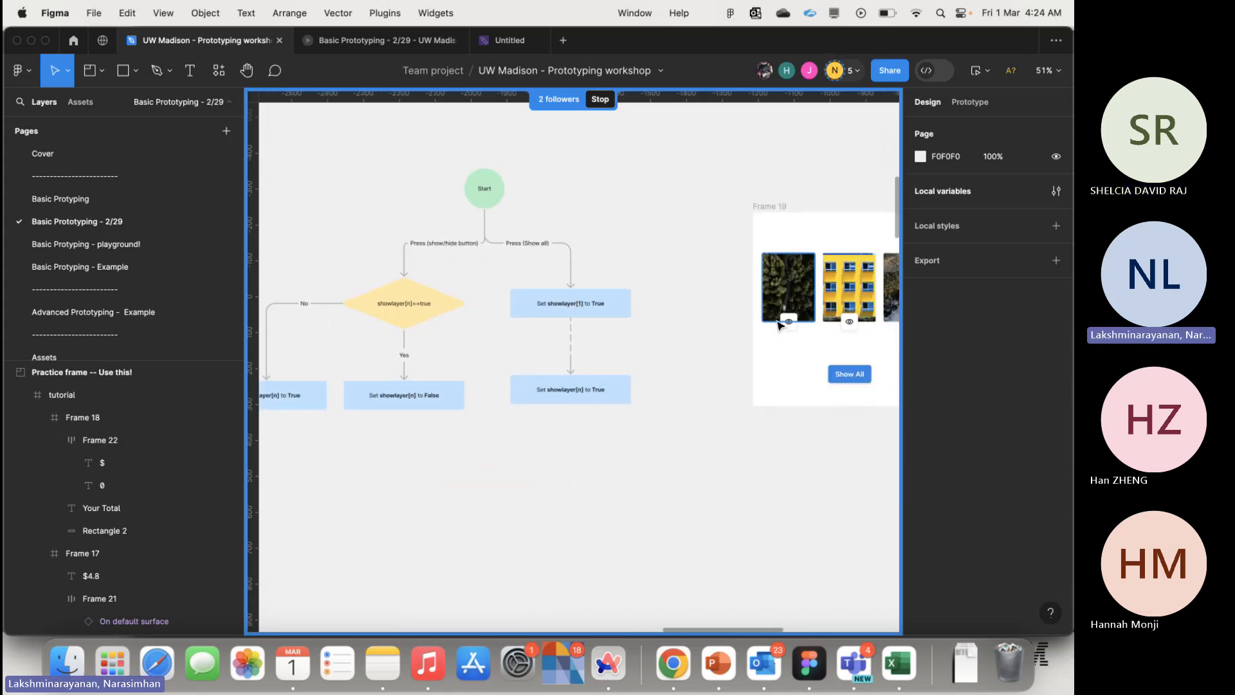
scroll(552, 377, "up", 2)
scroll(547, 375, "left", 3)
scroll(548, 375, "up", 1)
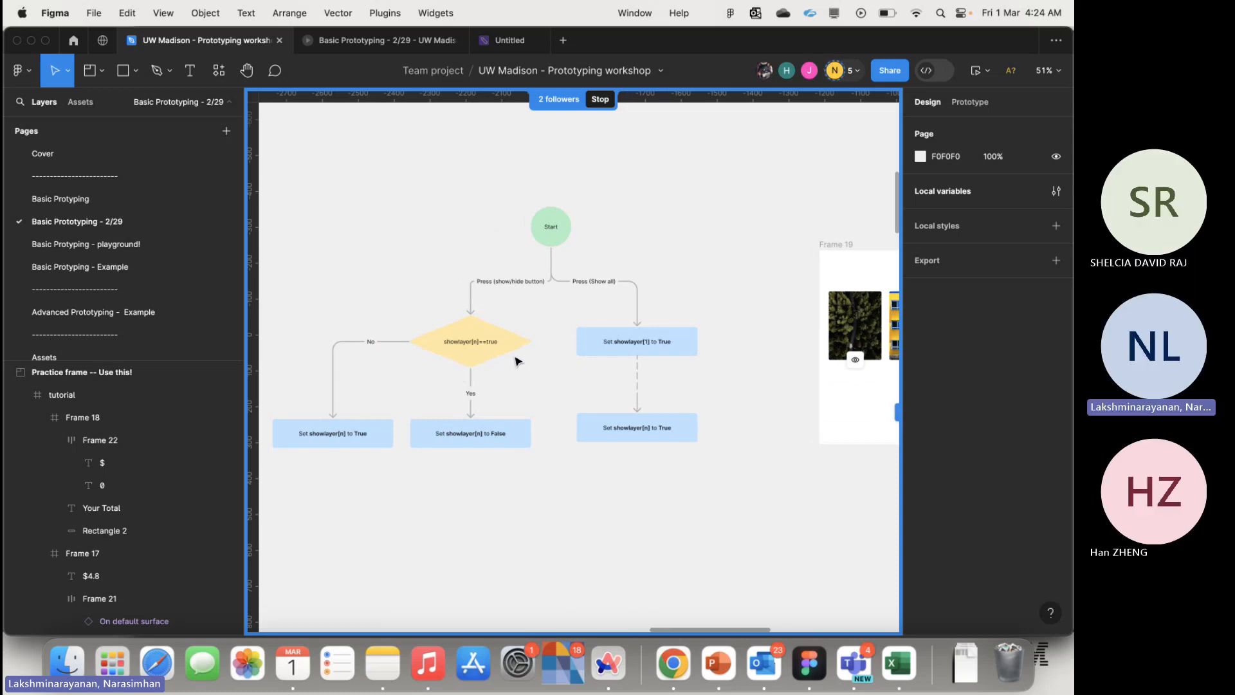
- Examine the eye buttons under the images in Frame 19 alongside the neighbouring flowchart actions
scroll(515, 360, "right", 6)
scroll(515, 360, "up", 1)
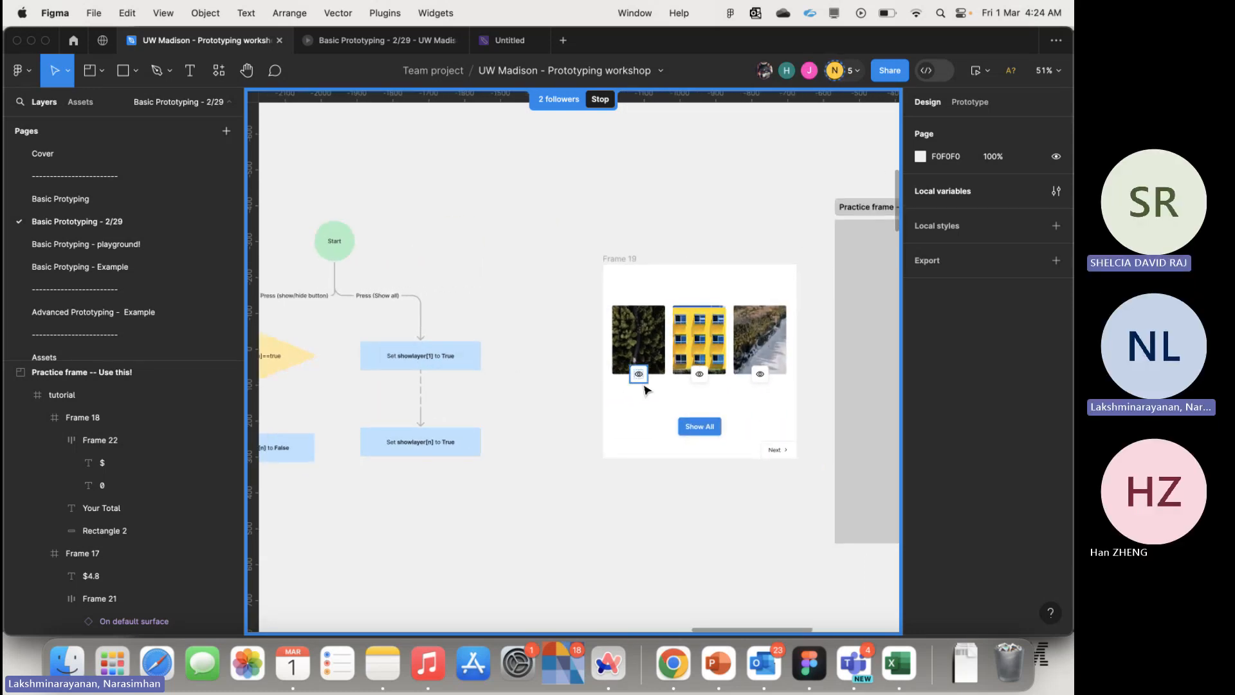
scroll(644, 386, "up", 5)
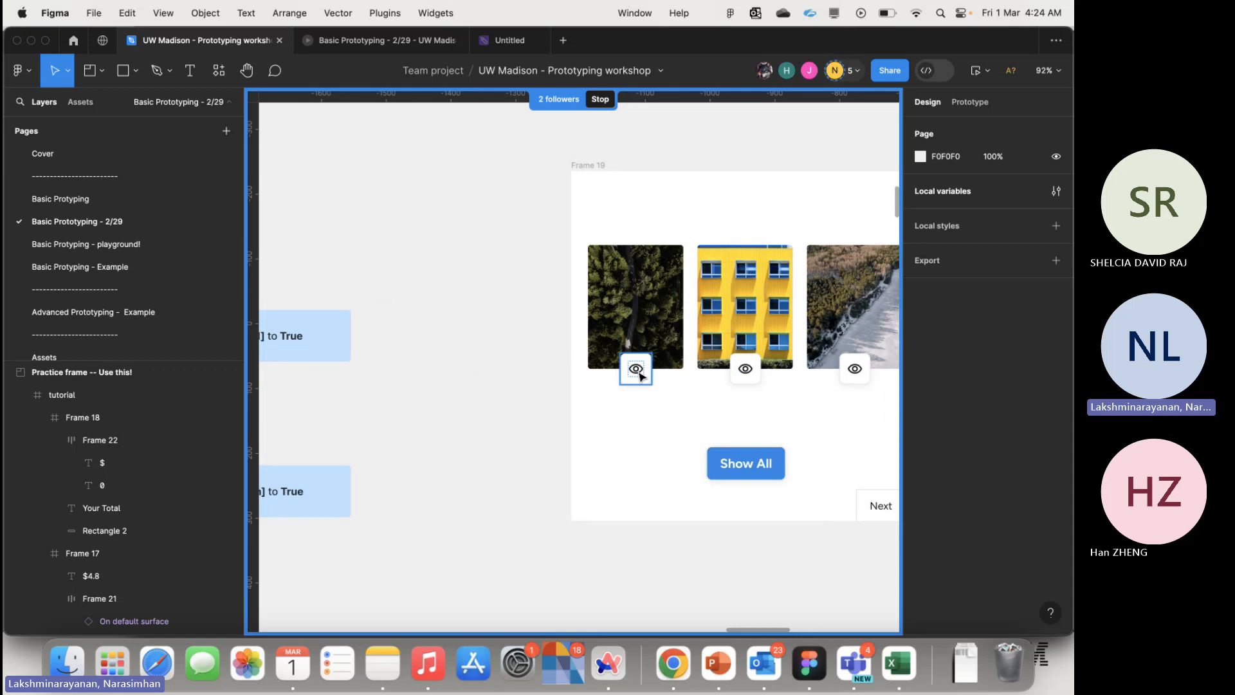
scroll(639, 376, "left", 2)
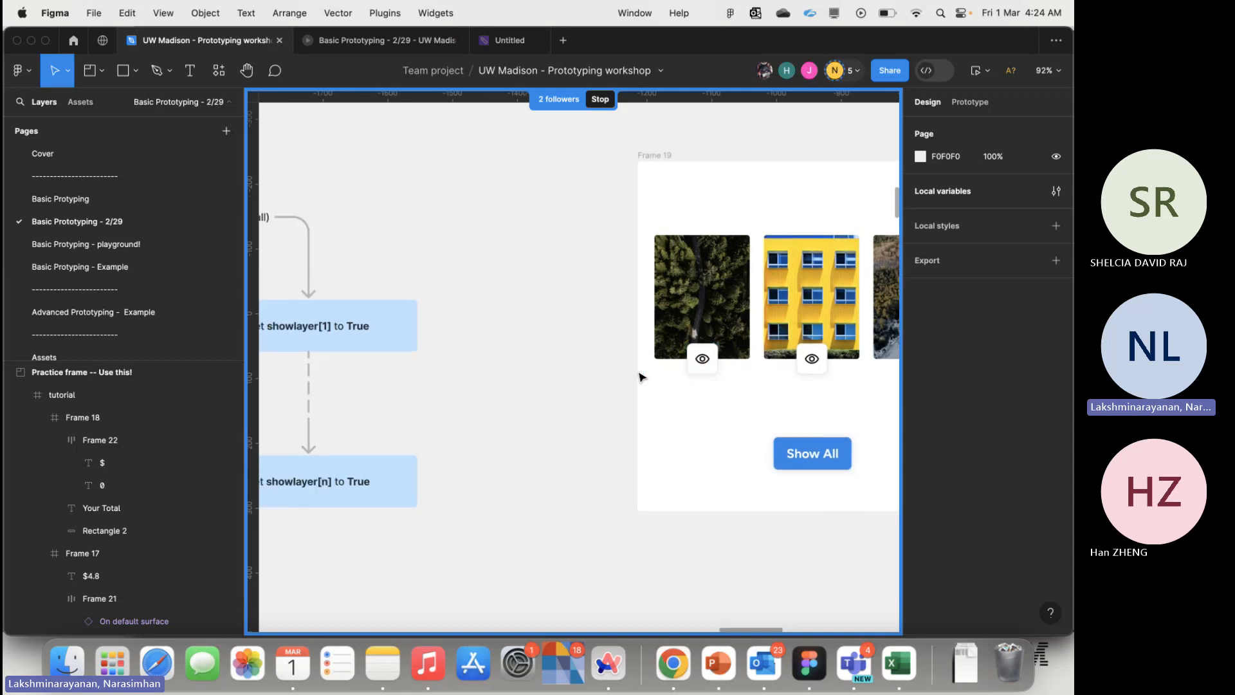
scroll(639, 376, "left", 3)
scroll(639, 376, "up", 1)
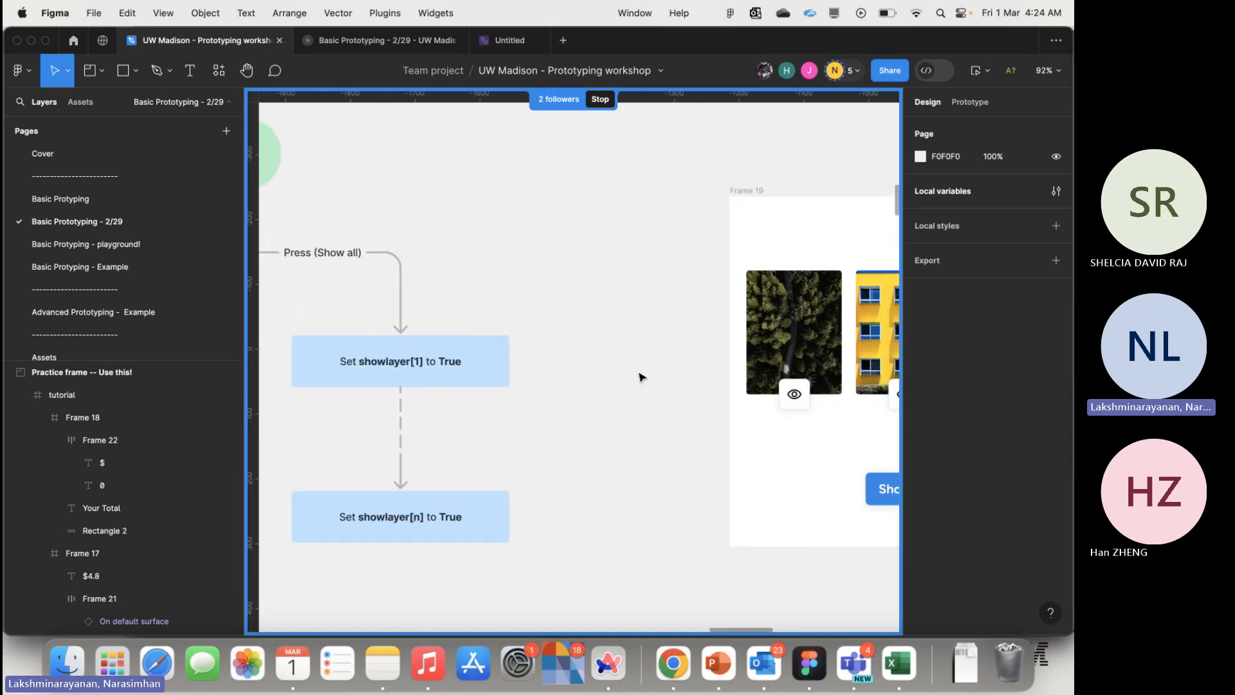
scroll(639, 376, "right", 2)
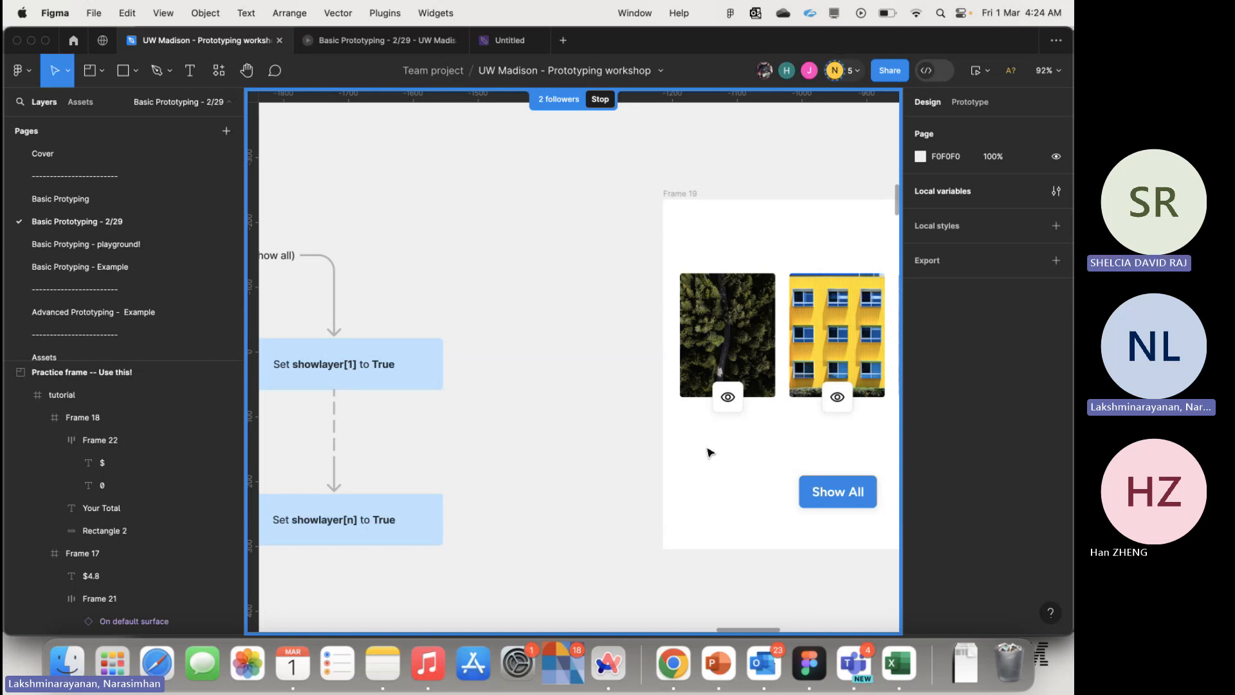
- Examine the flowchart's showlayer[n]==true condition and the actions on its Yes and No branches
scroll(709, 453, "down", 3)
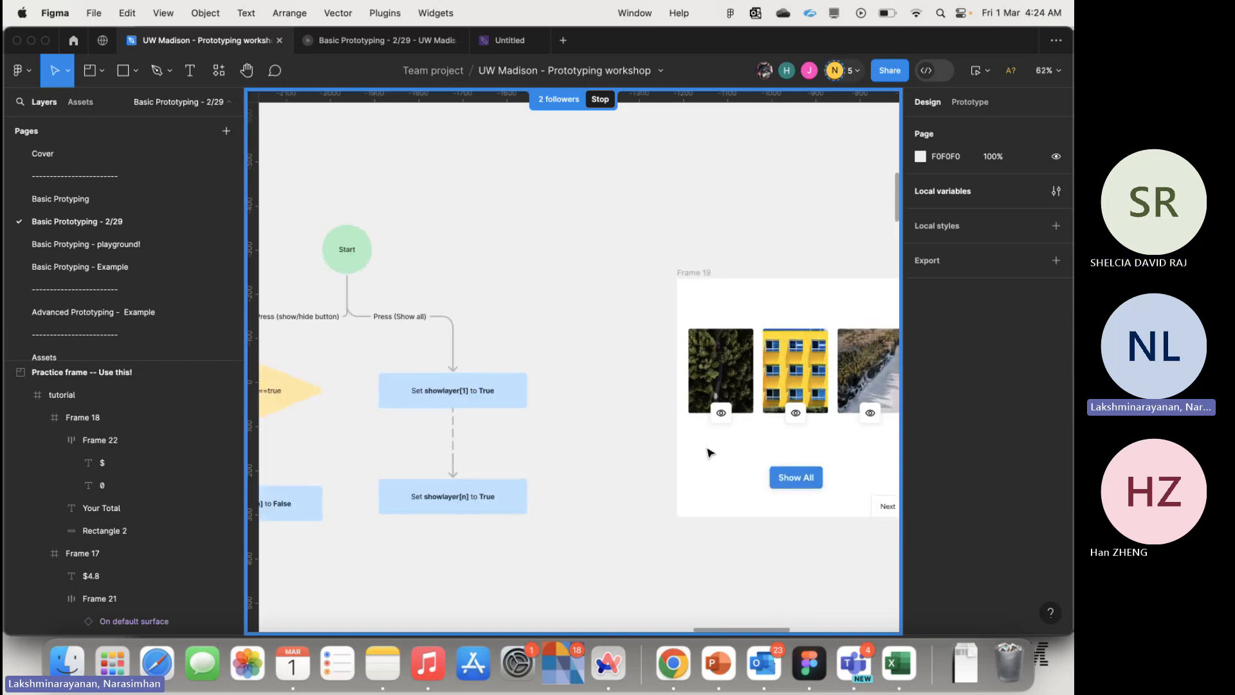
scroll(708, 453, "left", 5)
scroll(579, 433, "up", 5)
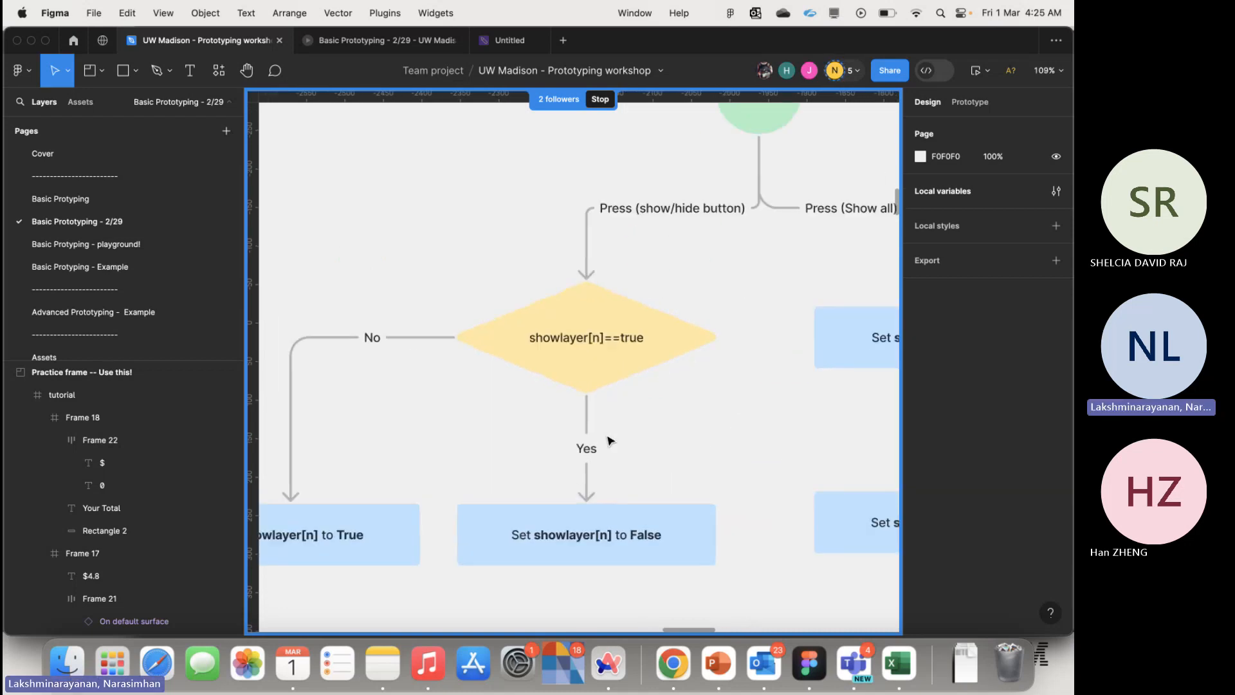
scroll(523, 411, "up", 3)
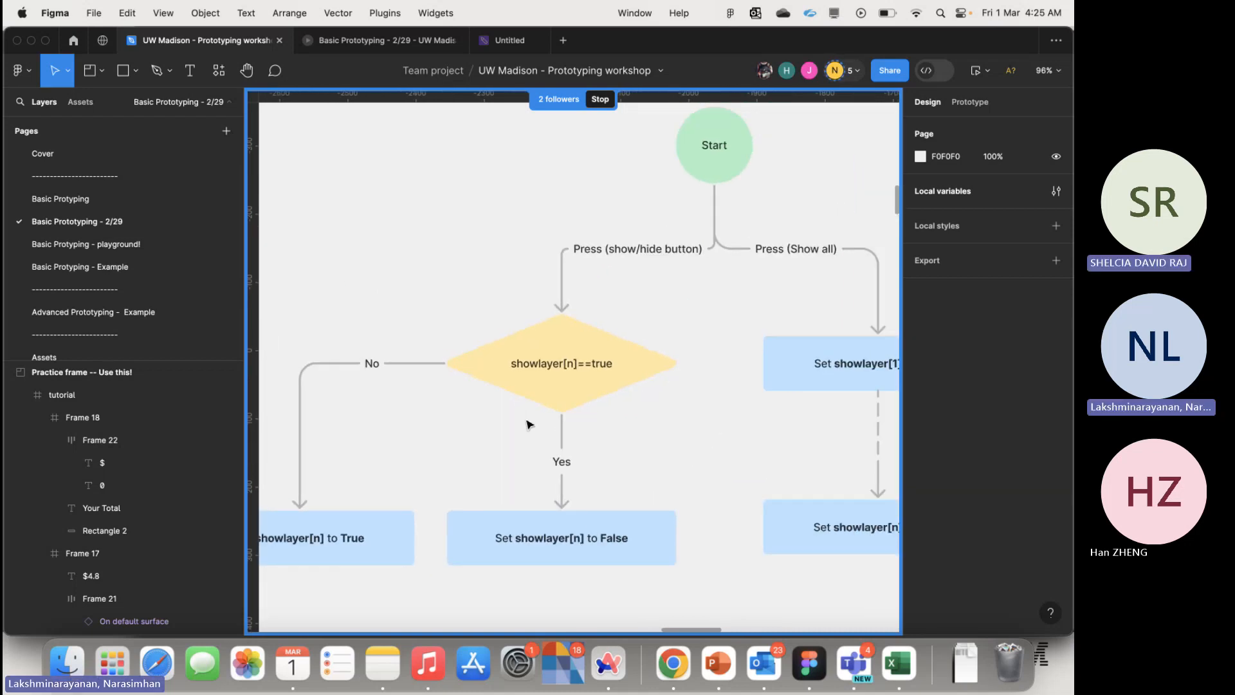
left_click(555, 413)
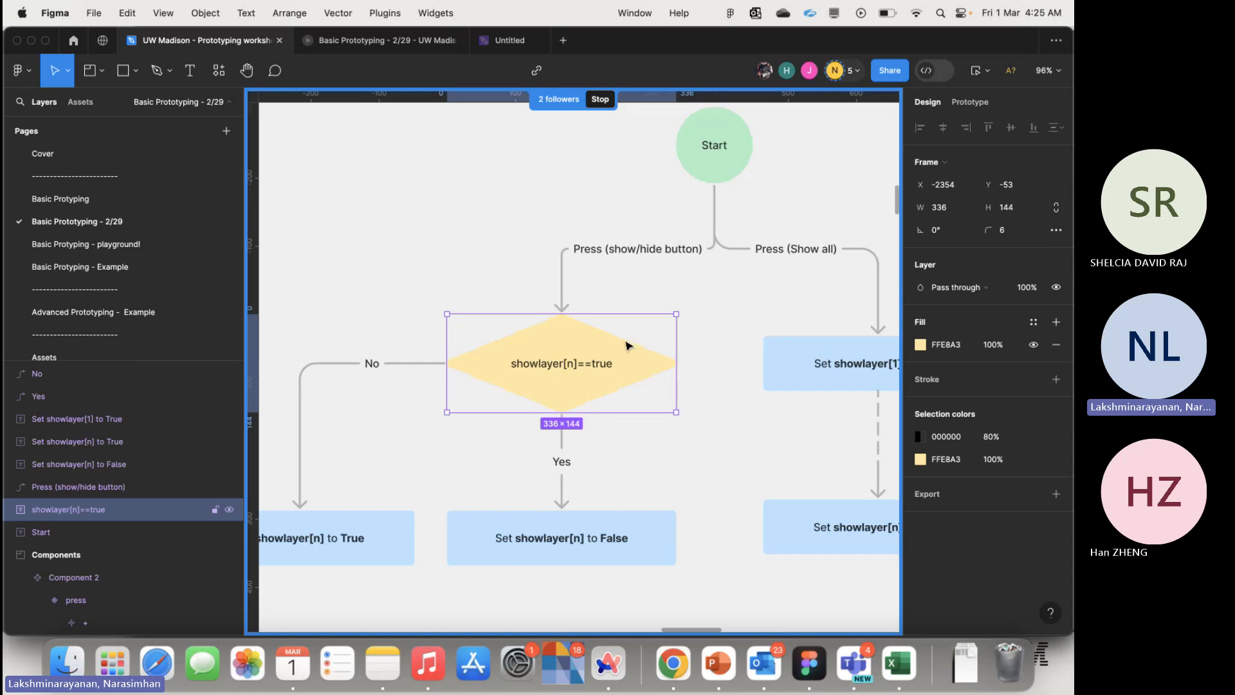
left_click(465, 485)
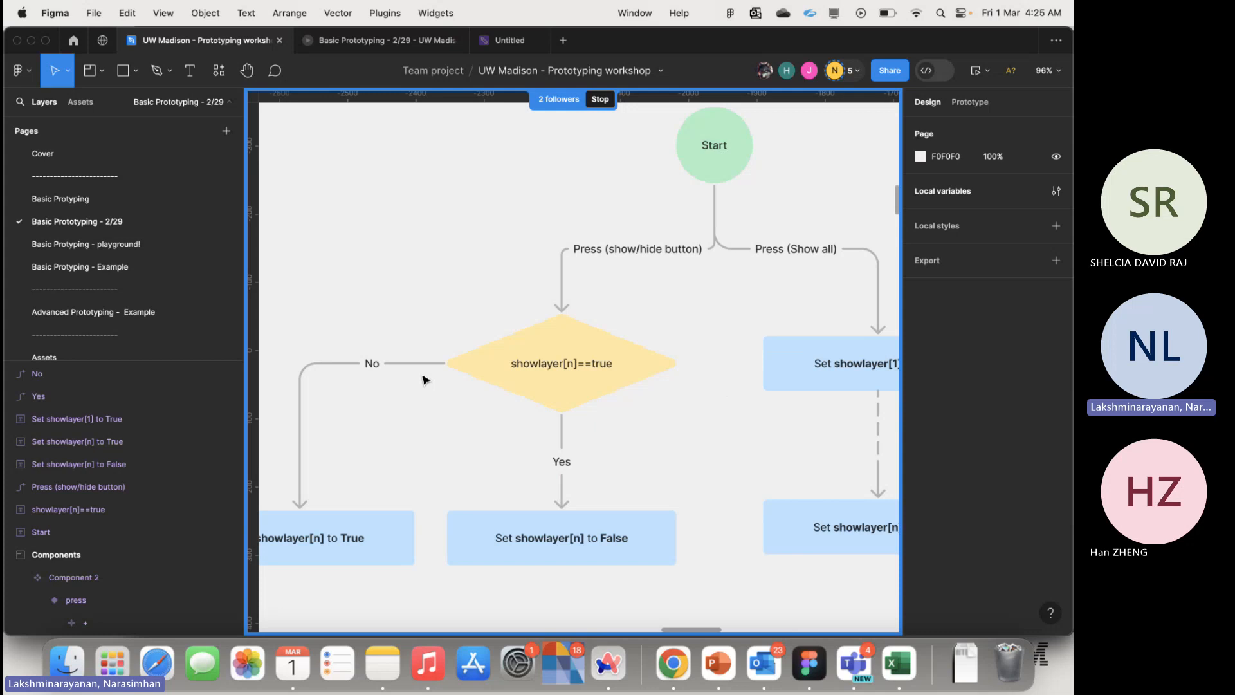
scroll(422, 380, "left", 3)
scroll(423, 379, "down", 2)
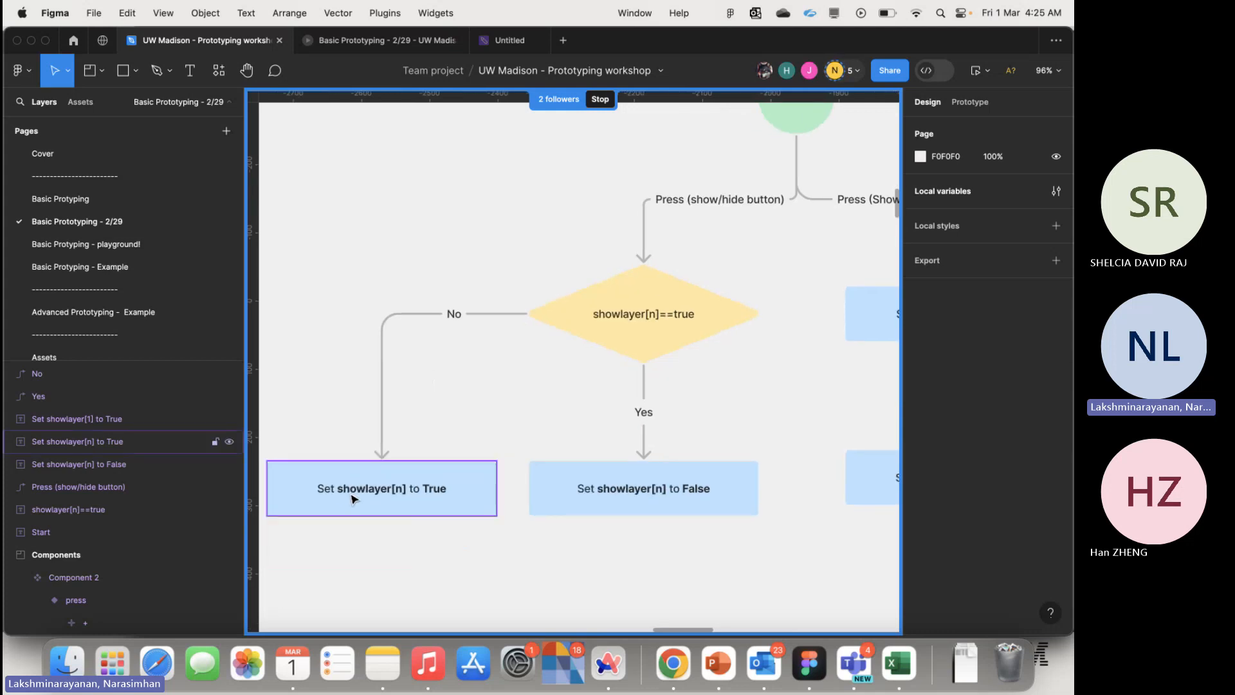
- Examine the flowchart's Show all branch and the matching Show All button in Frame 19
scroll(460, 467, "right", 5)
scroll(460, 467, "up", 2)
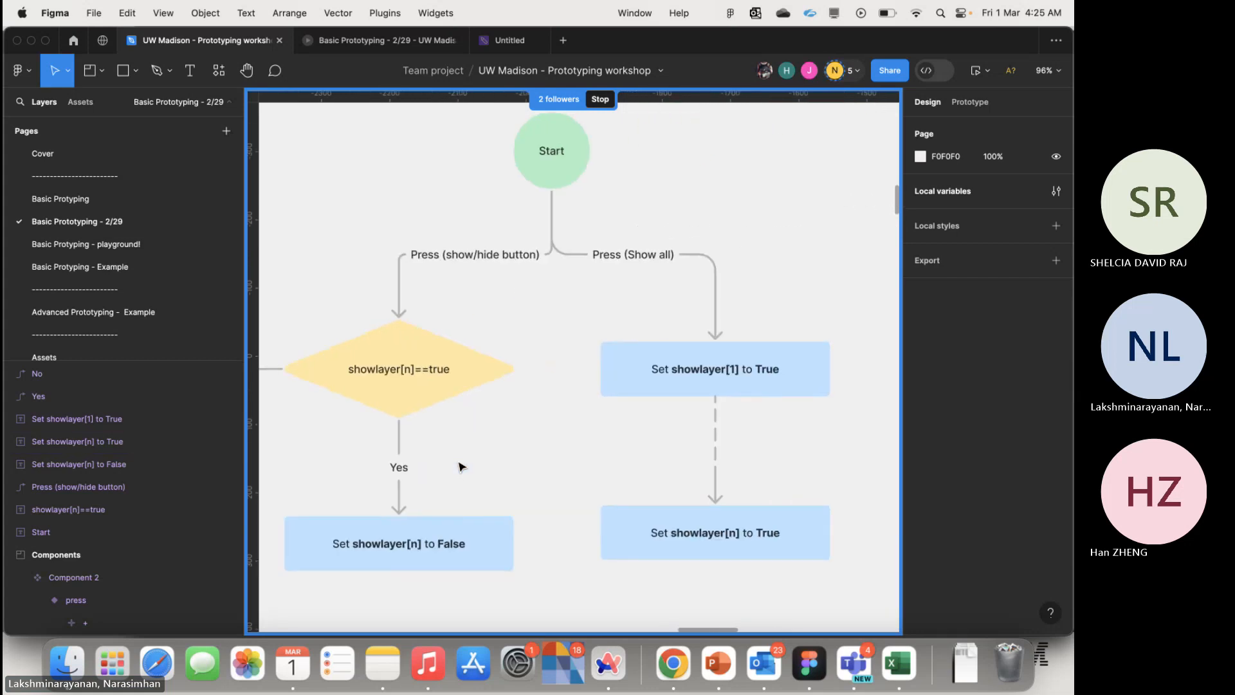
scroll(461, 467, "right", 4)
scroll(460, 466, "down", 1)
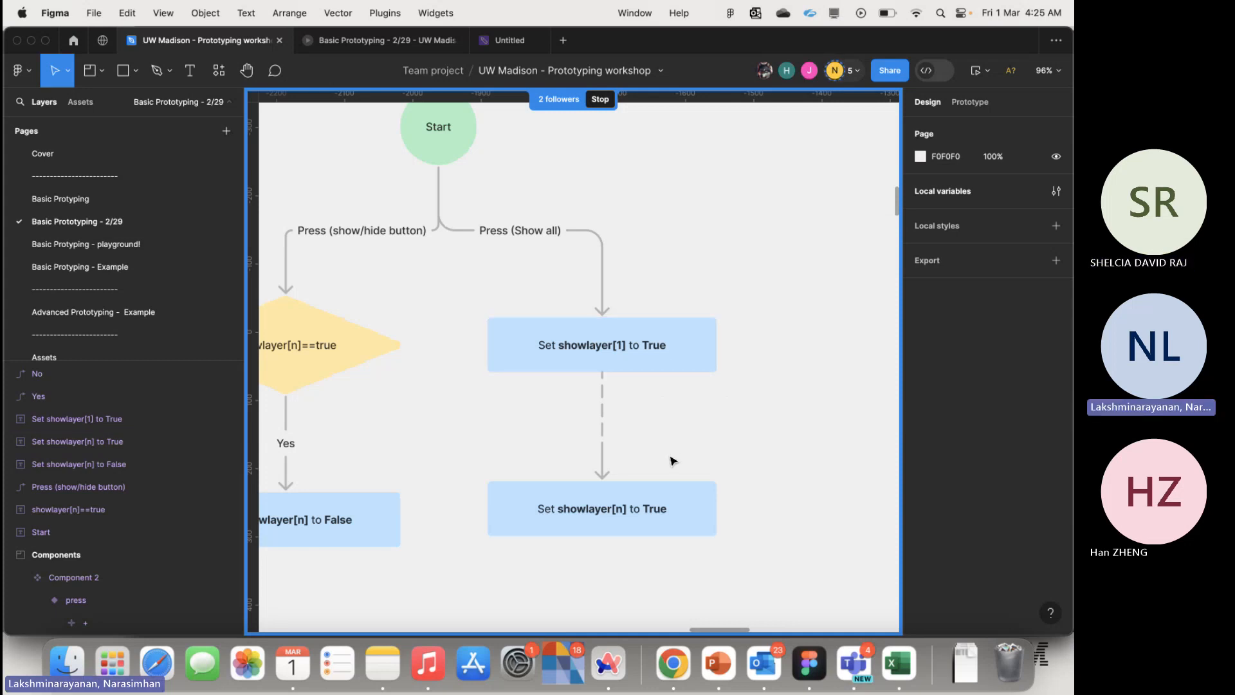
scroll(672, 460, "right", 8)
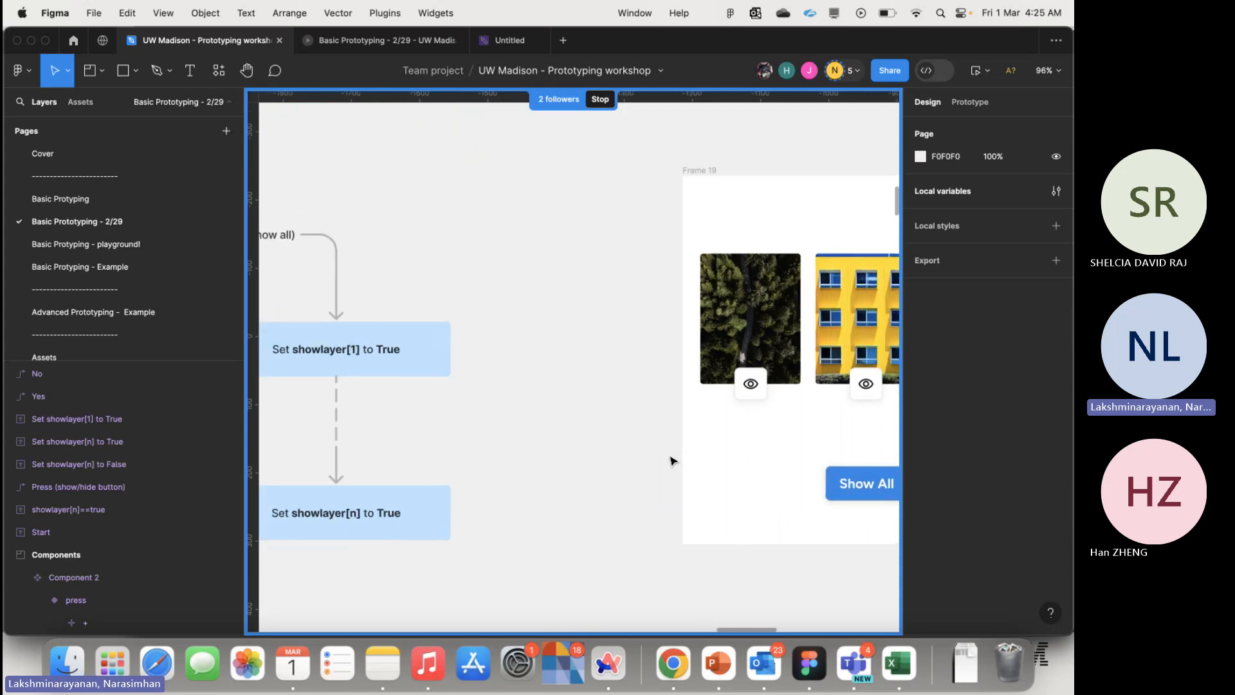
scroll(672, 461, "right", 11)
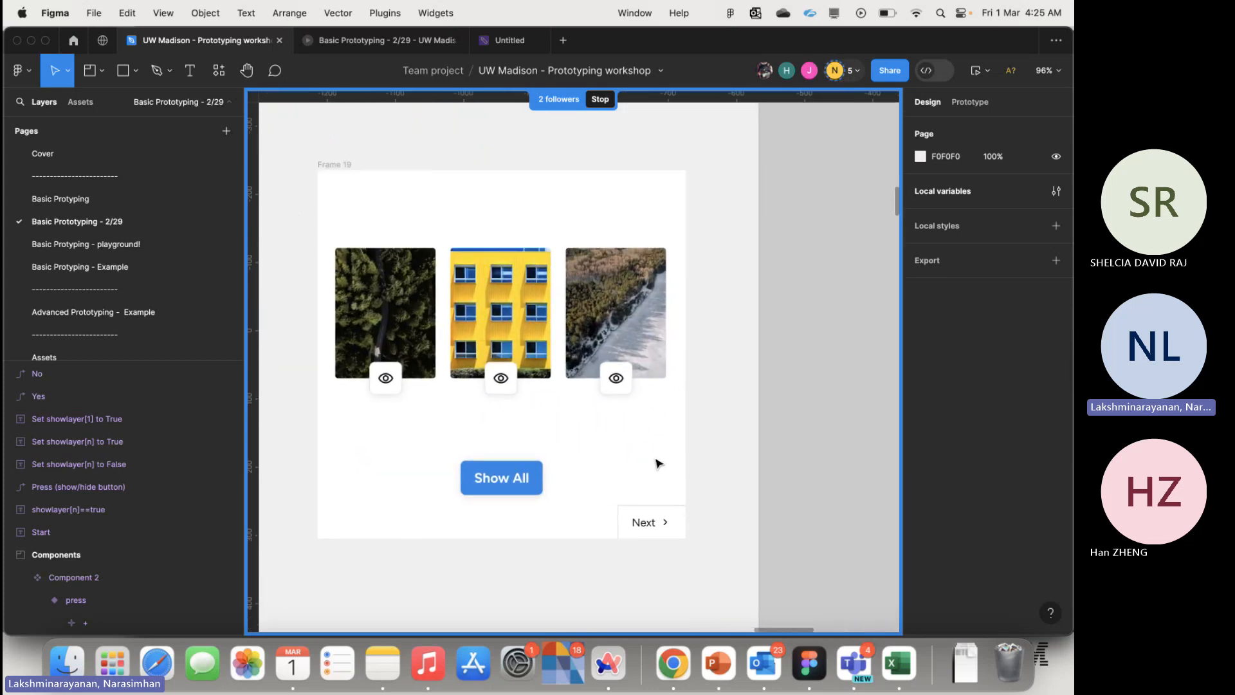
- Examine the click conditional on the first image's eye button in Frame 19, expanding its if and else Set variable actions
left_click(393, 386)
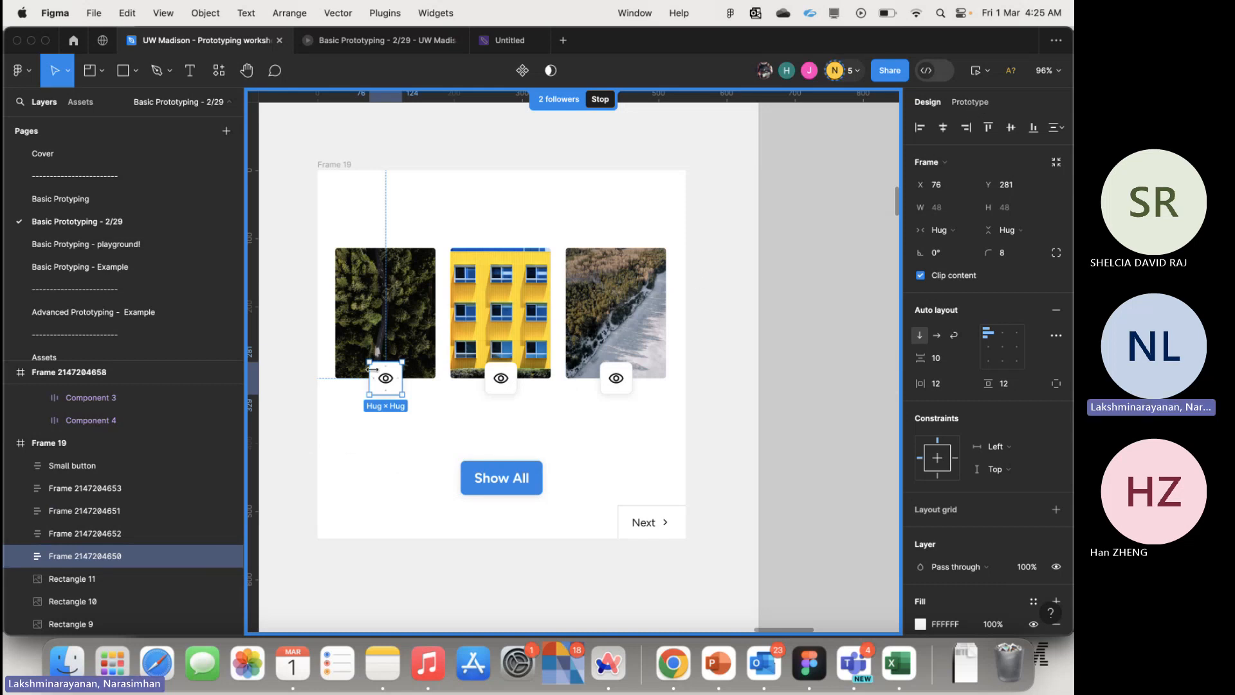
left_click(971, 103)
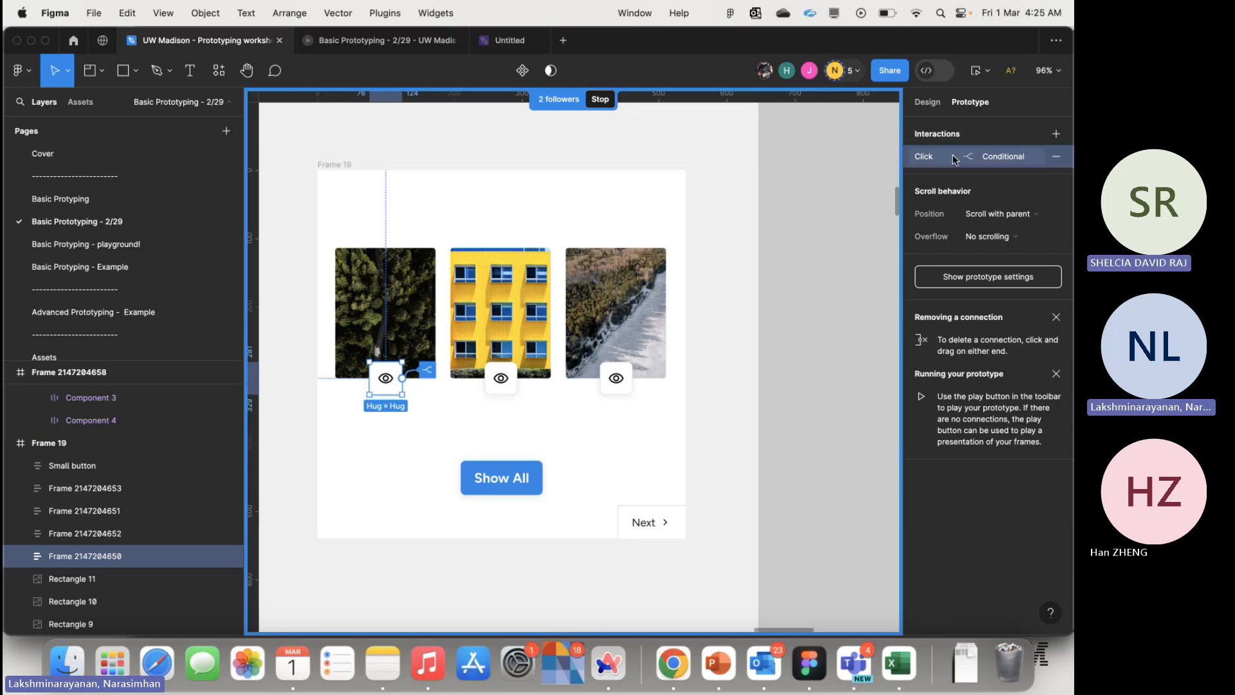
left_click(979, 166)
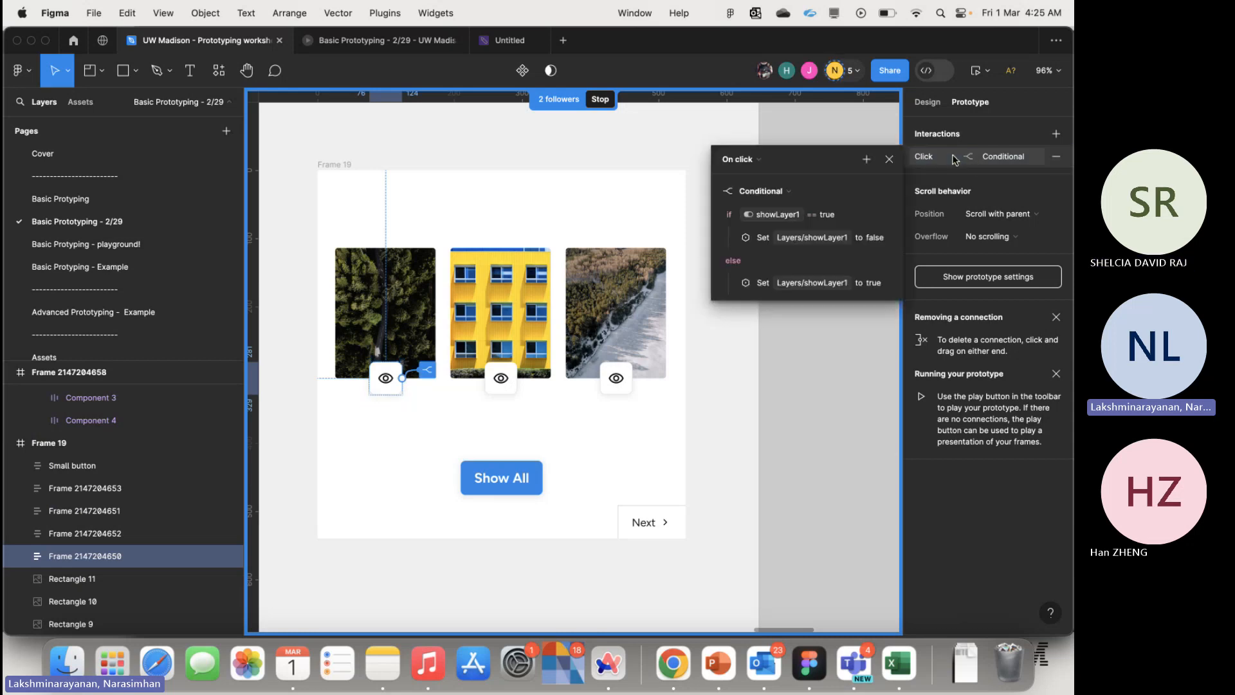
left_click(733, 238)
left_click(731, 329)
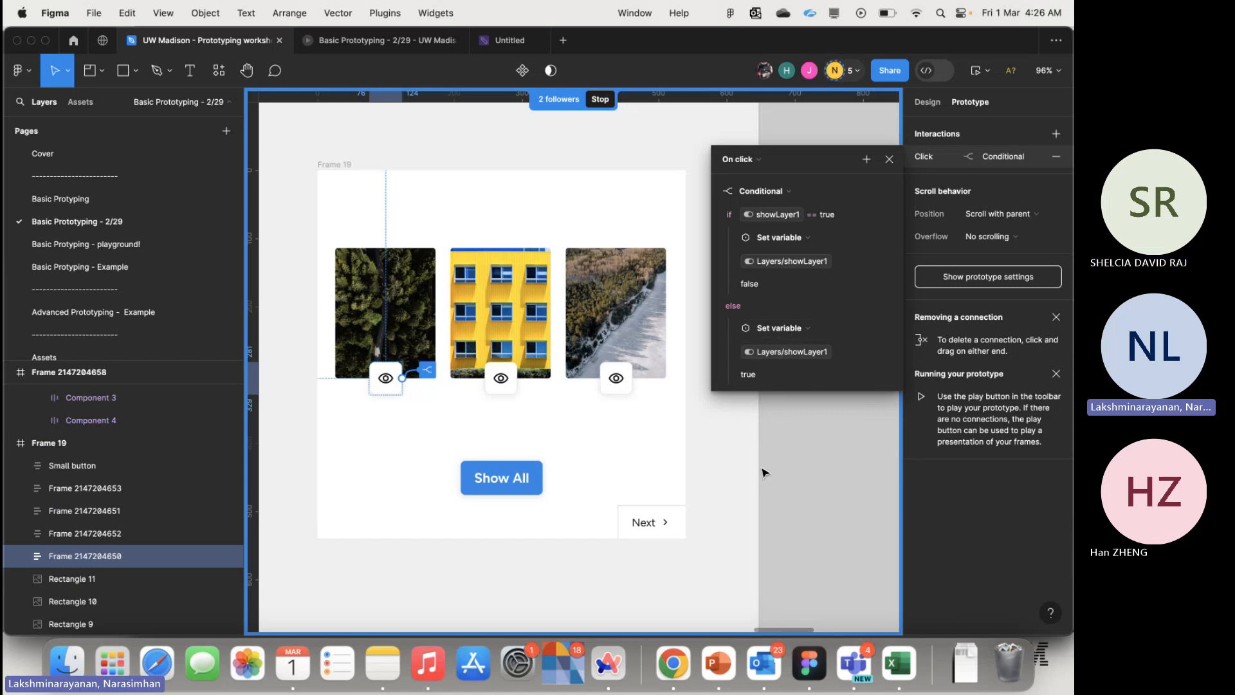
key("Escape")
- Examine the Set variable actions triggered by clicking Frame 19's Show All button
scroll(762, 473, "right", 5)
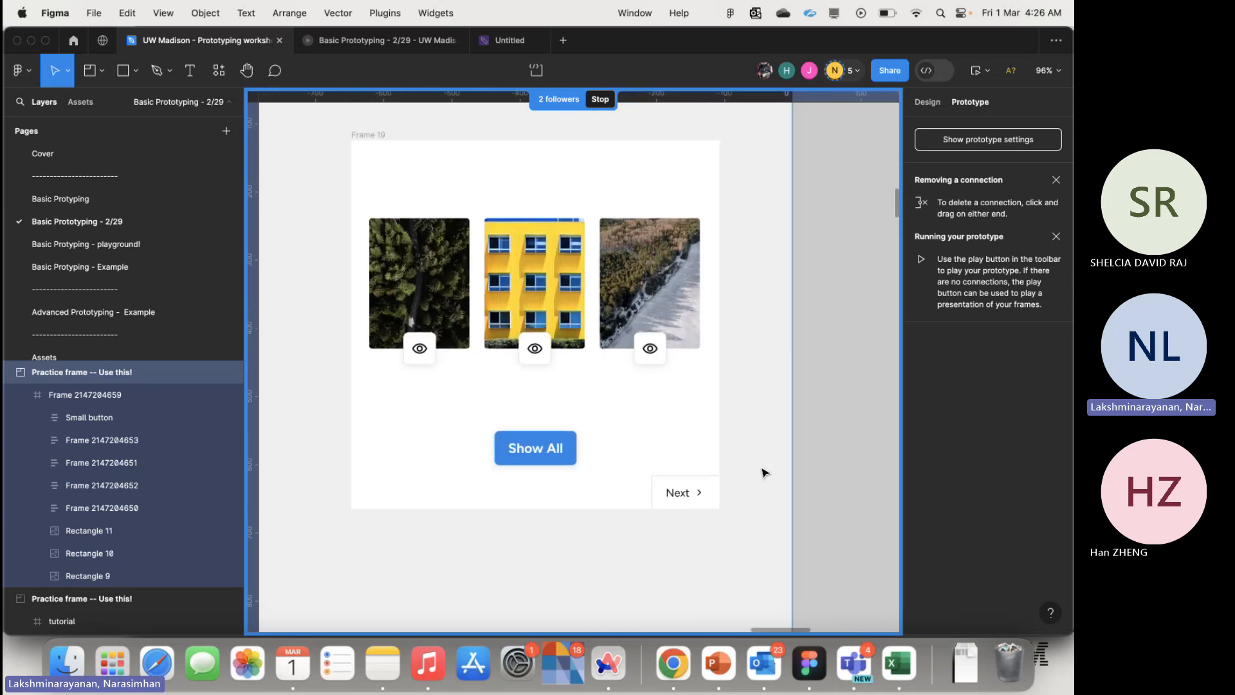
left_click(517, 458)
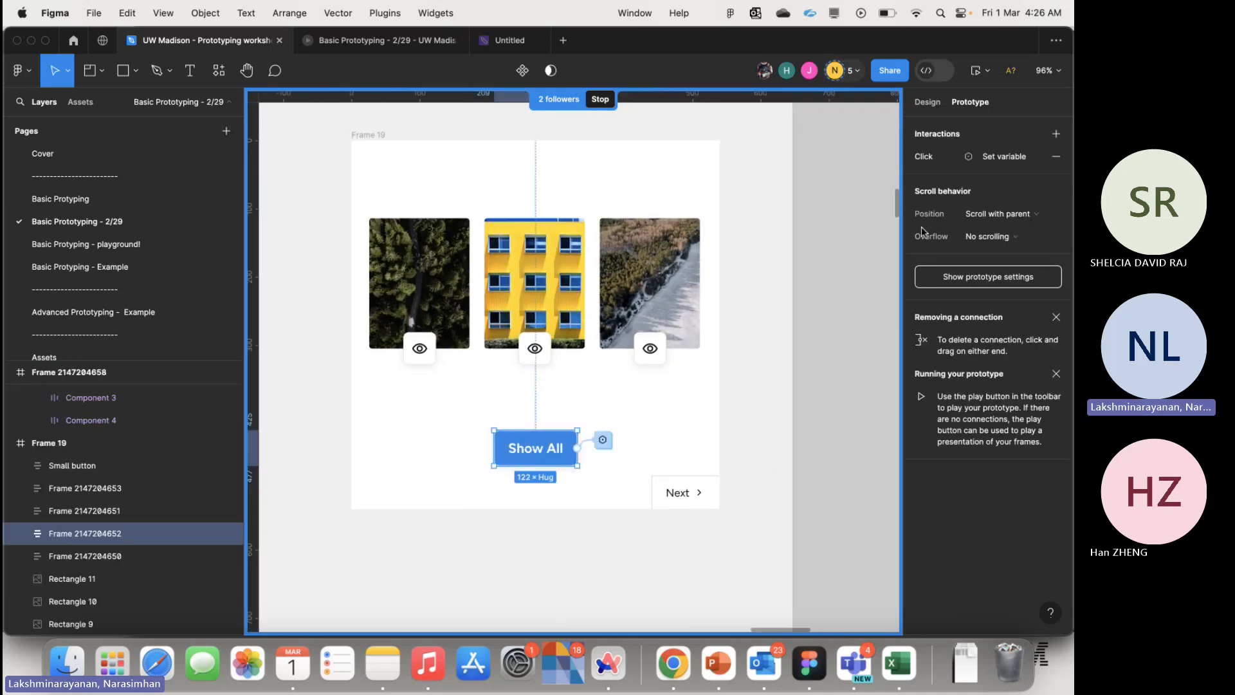
left_click(984, 156)
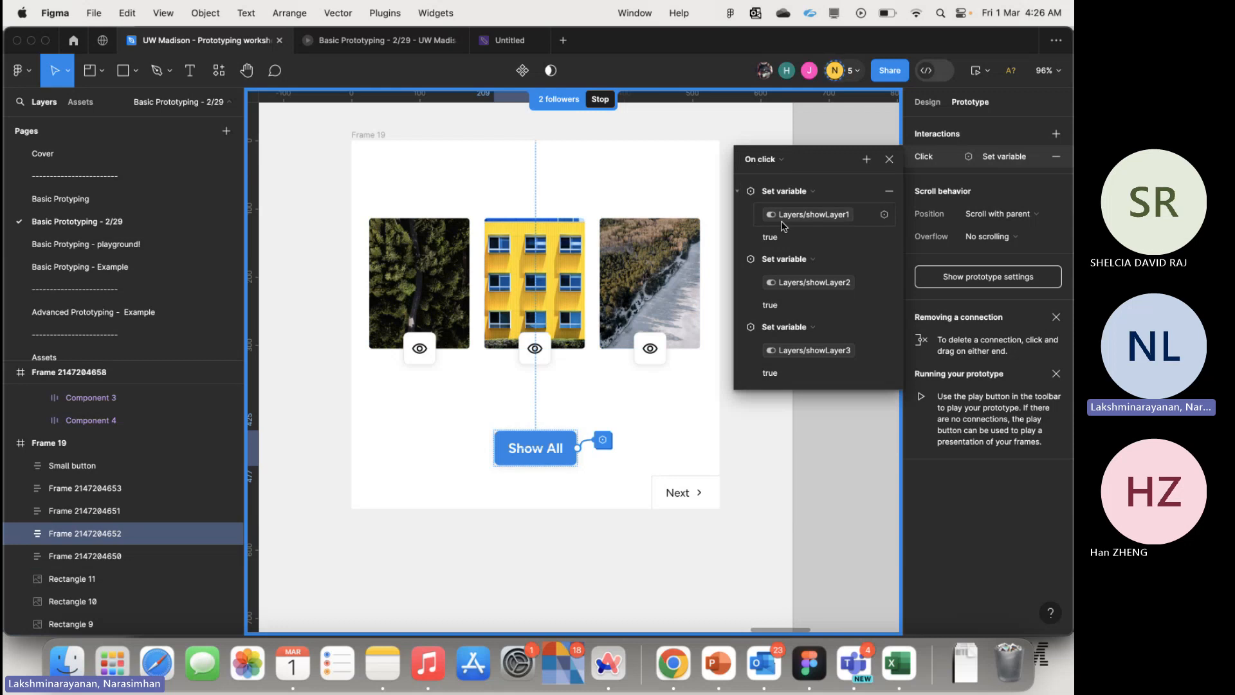
scroll(760, 491, "right", 12)
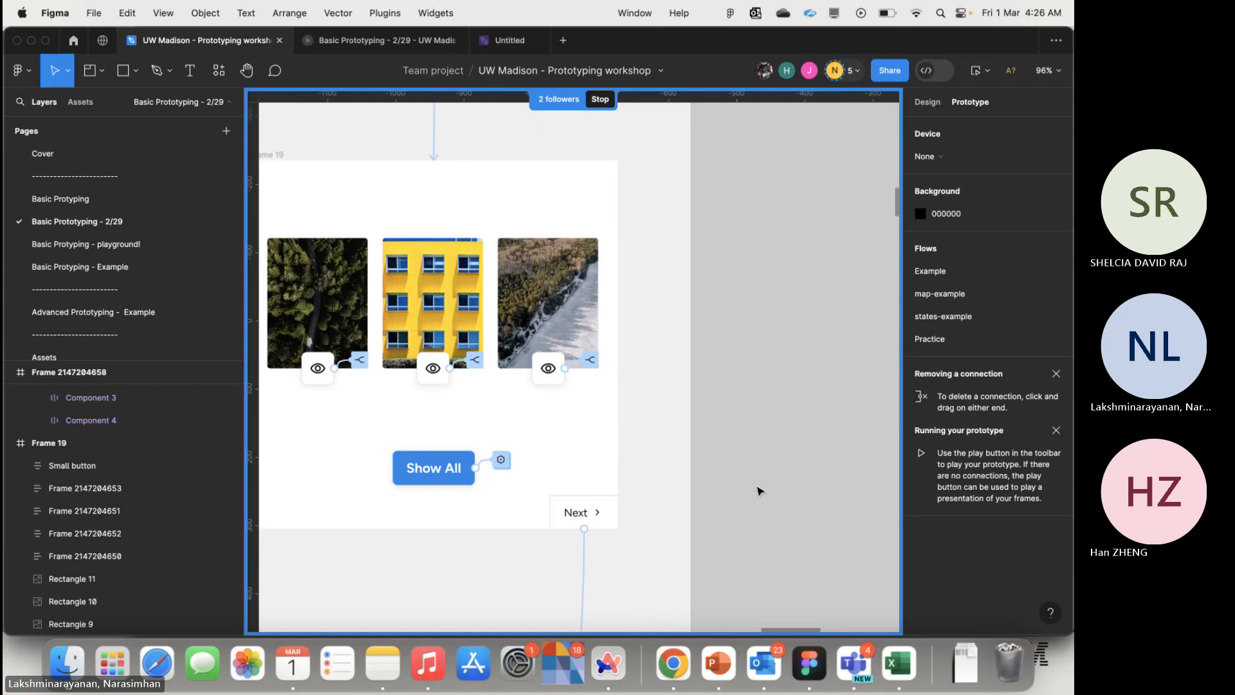
scroll(760, 491, "left", 5)
scroll(760, 491, "down", 5)
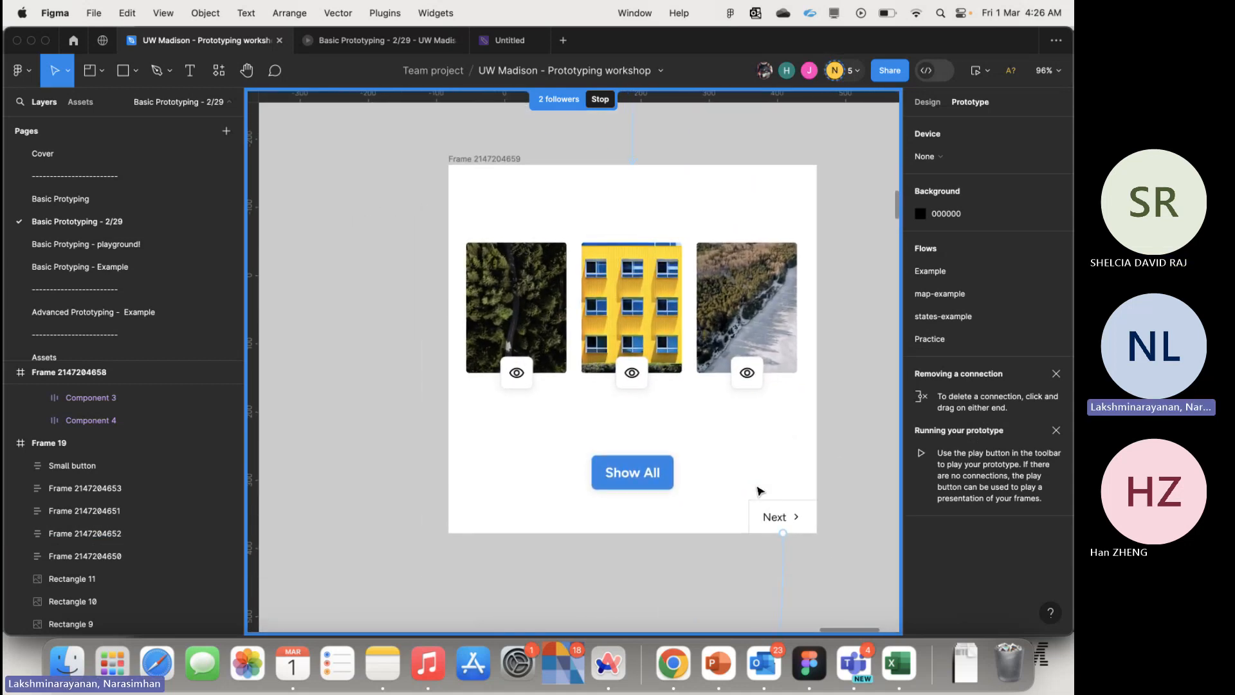
left_click(529, 343)
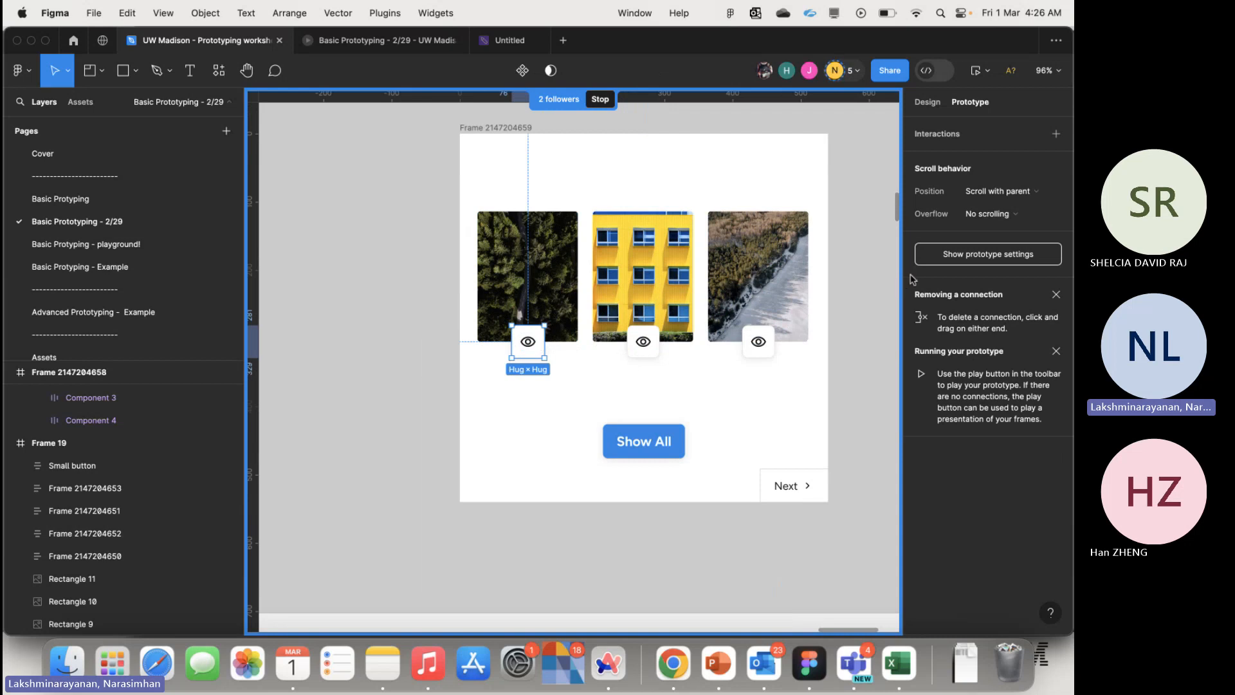
left_click(1056, 134)
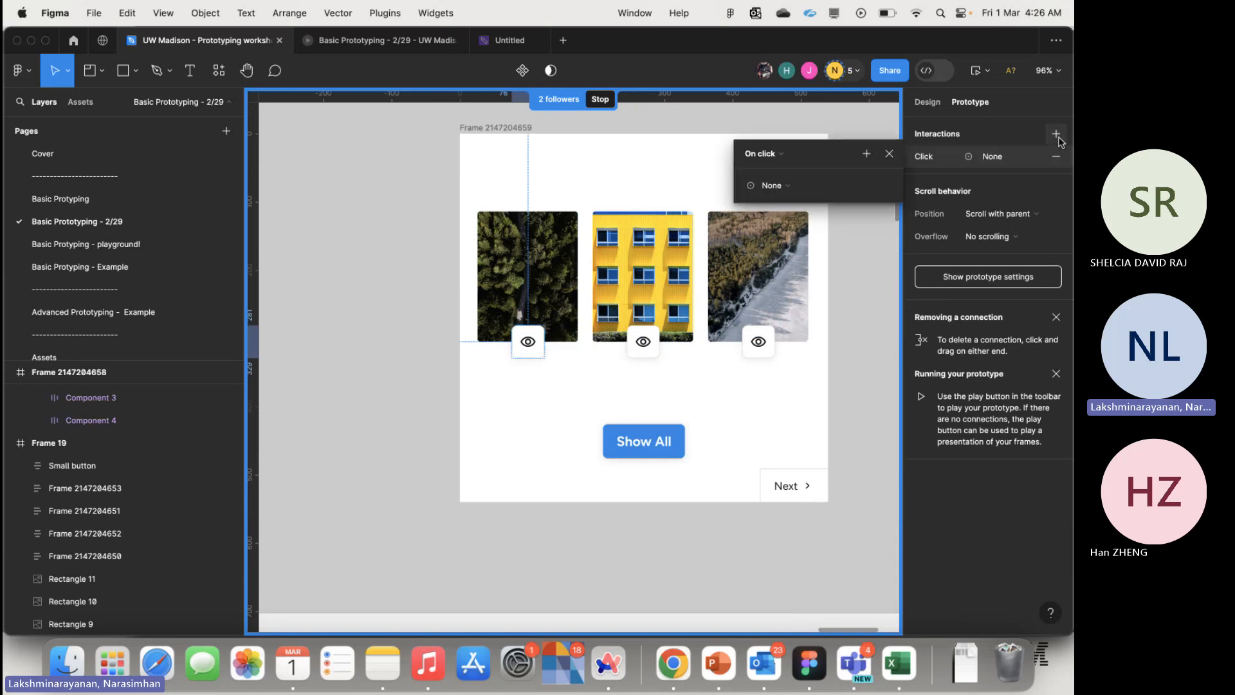
left_click(788, 185)
left_click(836, 294)
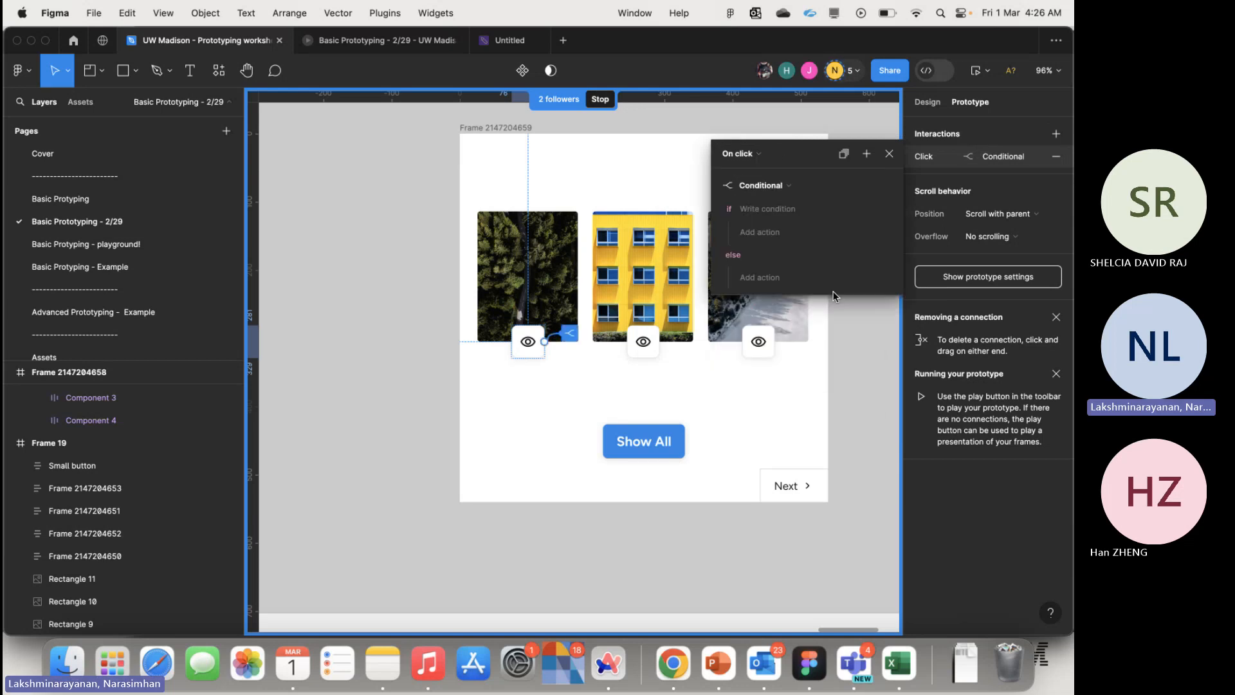
- Write the conditional's if condition as showLayer1 == true
scroll(791, 348, "down", 2)
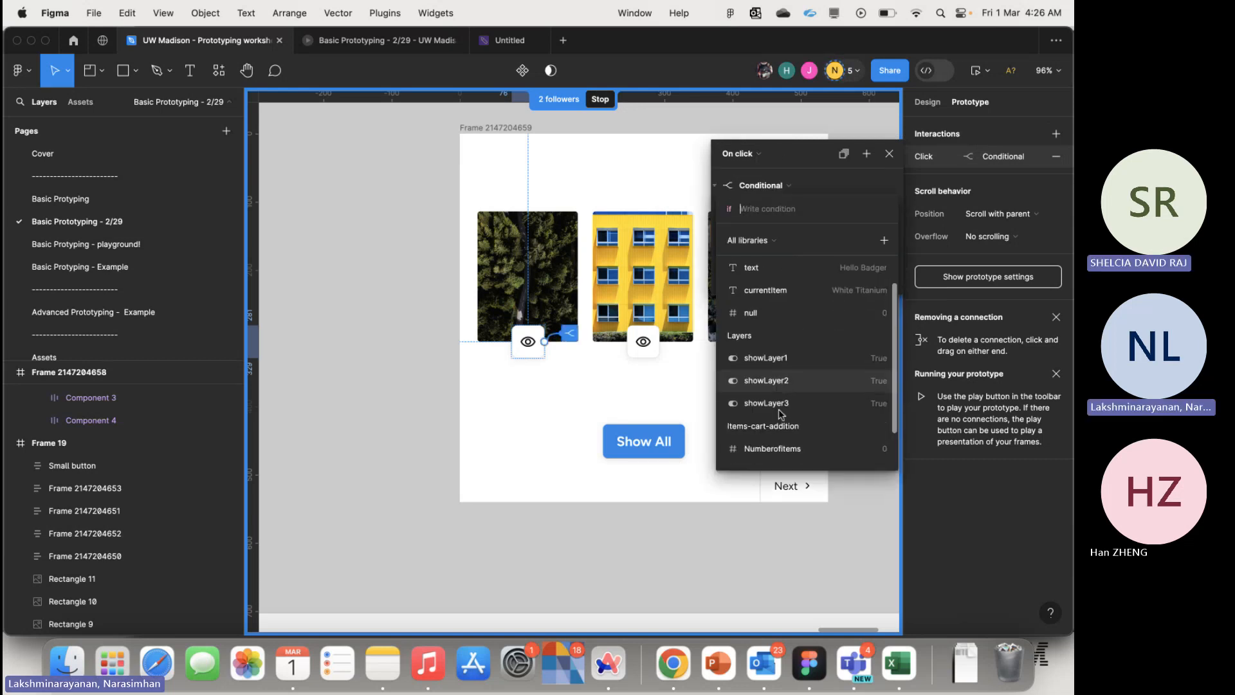
left_click(793, 360)
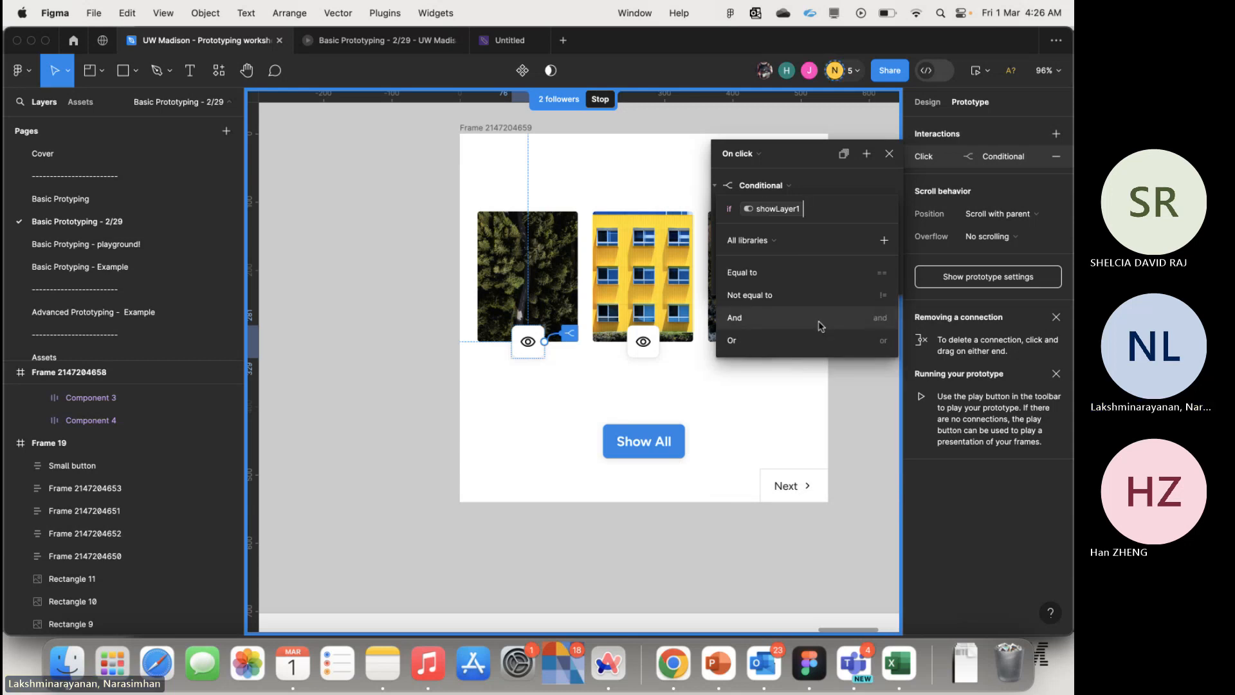
left_click(837, 271)
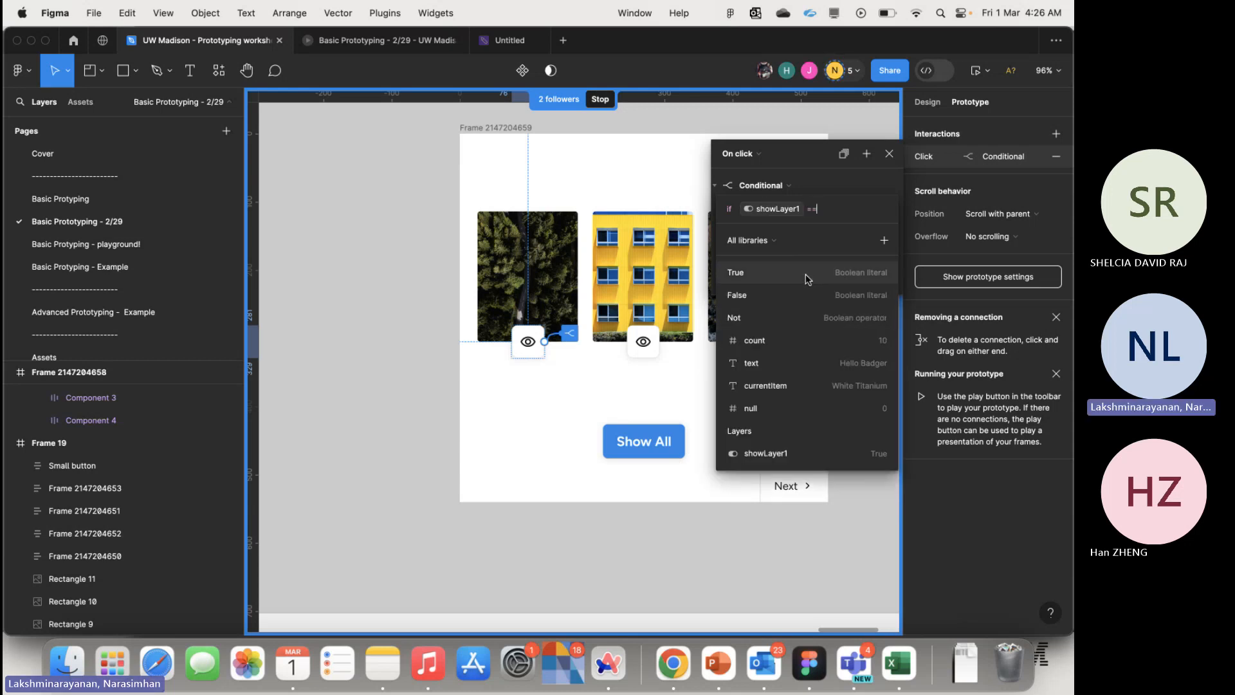
left_click(838, 272)
left_click(831, 192)
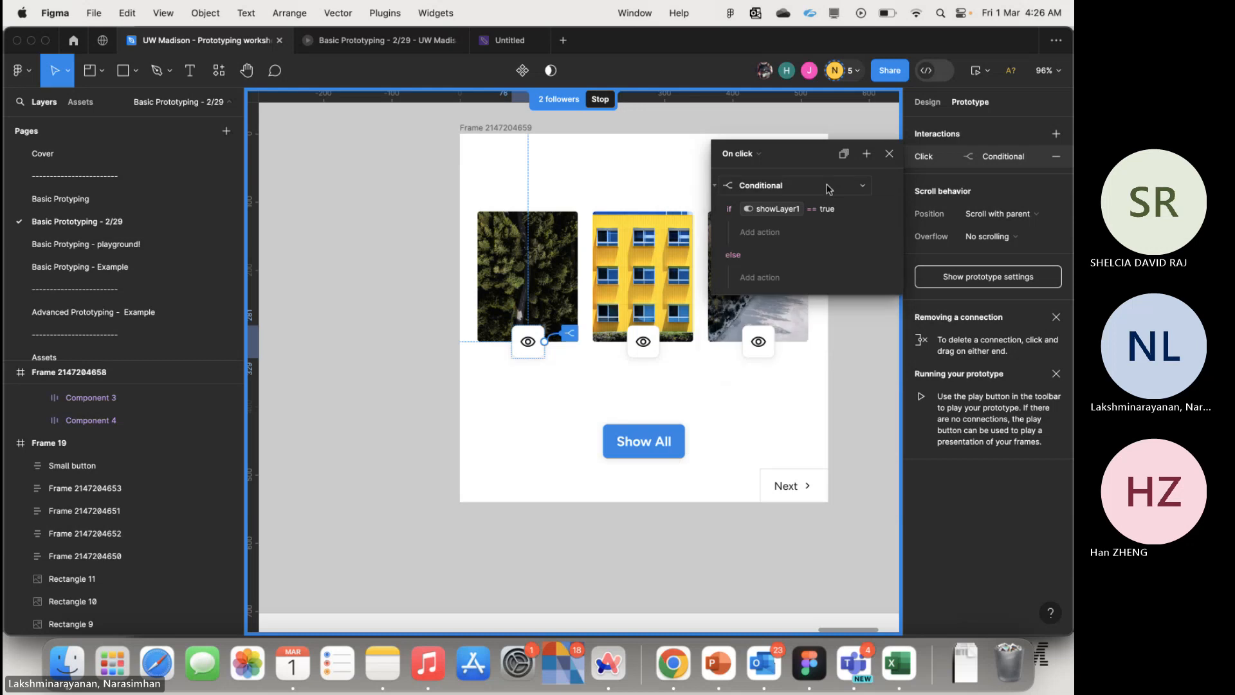
- Add a Set variable action to the if branch that sets Layers/showLayer1 to false
left_click(762, 233)
left_click(778, 308)
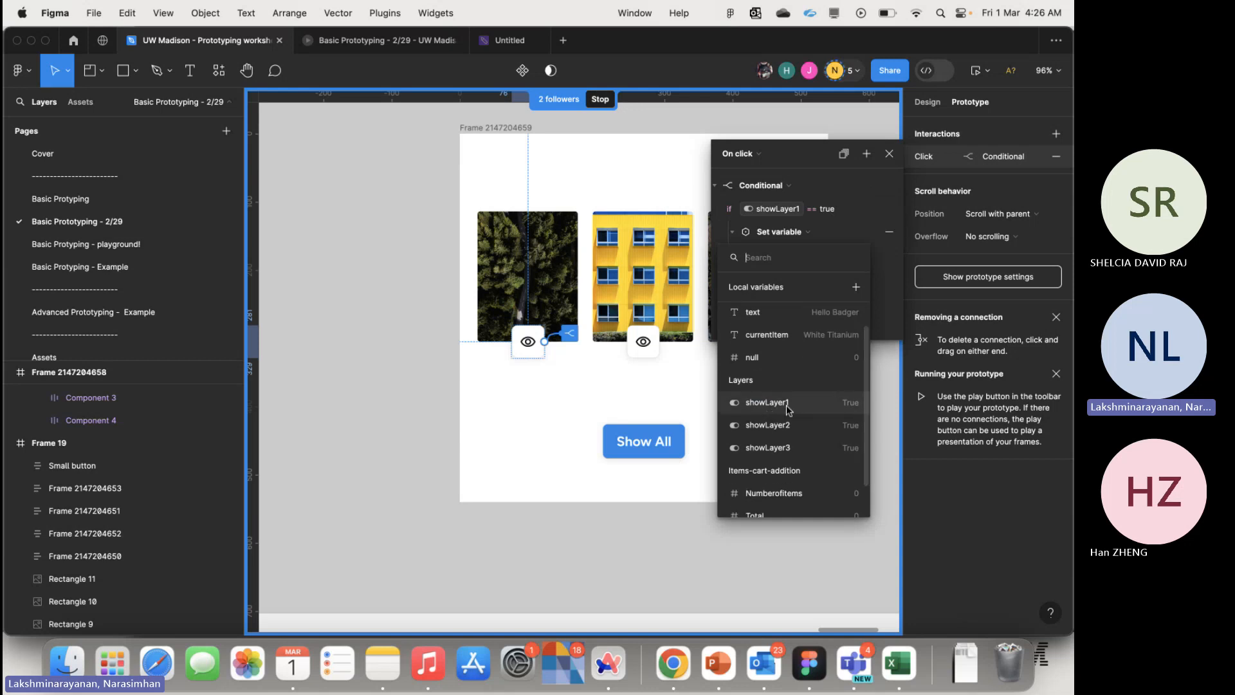
left_click(767, 404)
left_click(784, 365)
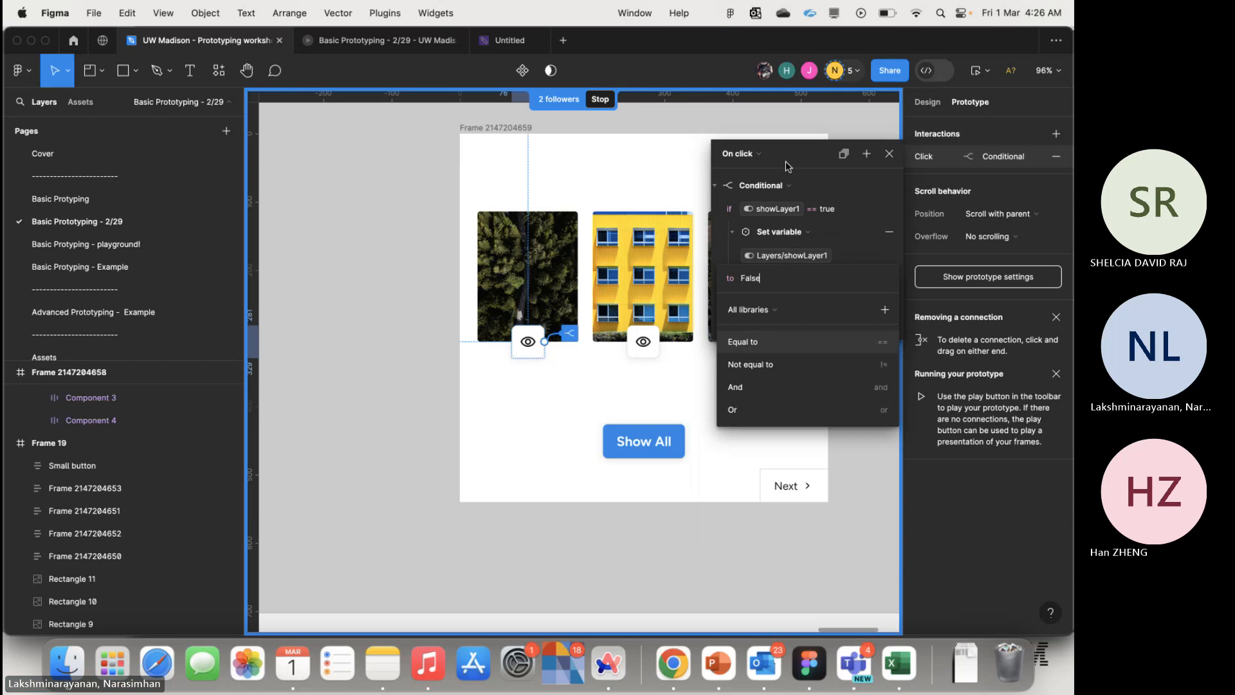
key("Return")
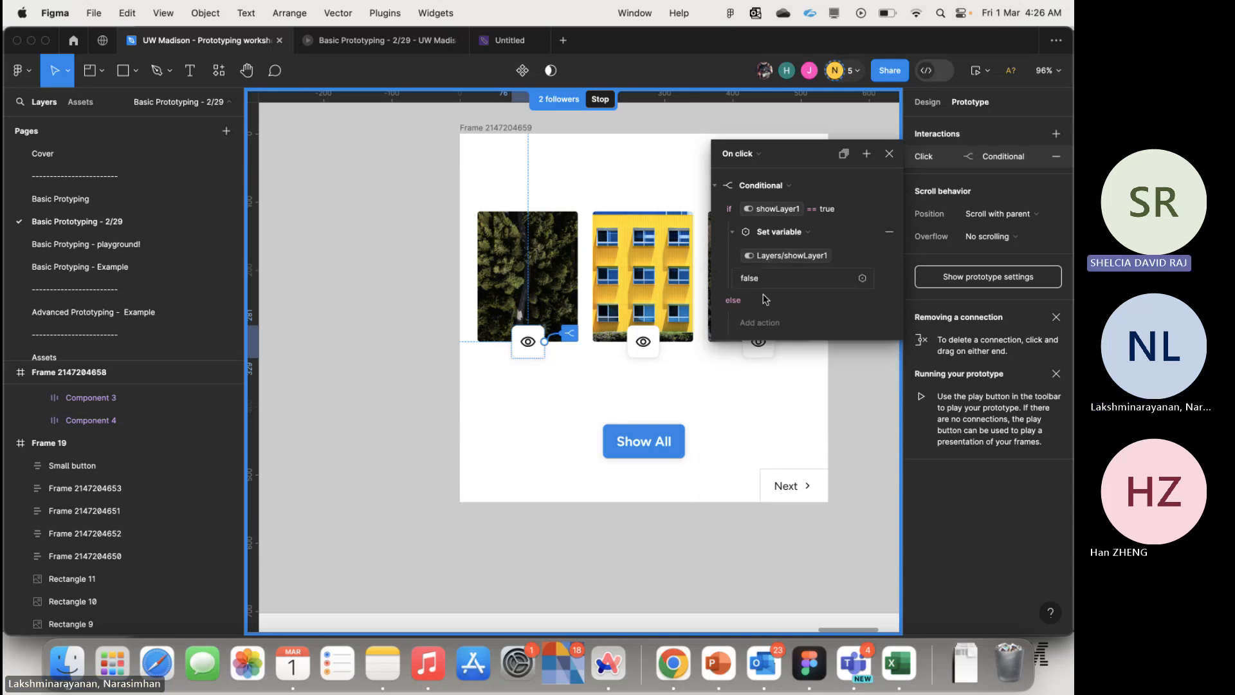
- Add a Set variable action to the else branch that sets Layers/showLayer1 to true, and deselect the eye button
left_click(763, 322)
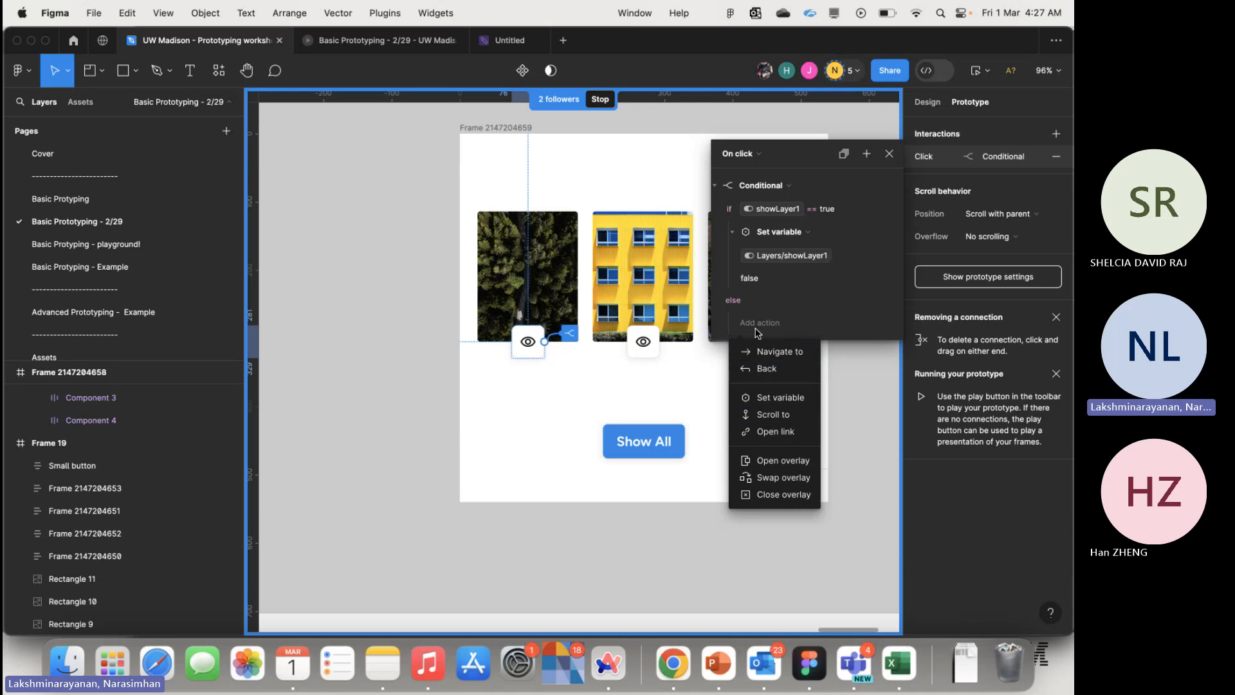
left_click(777, 397)
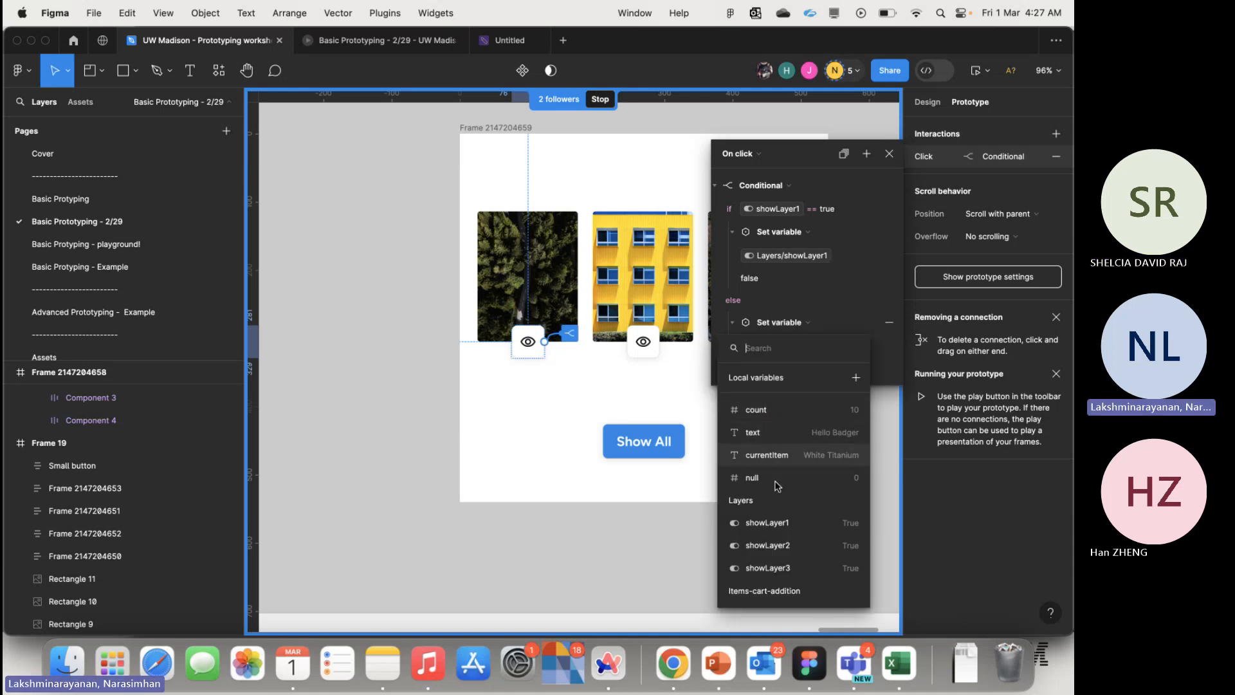
left_click(771, 523)
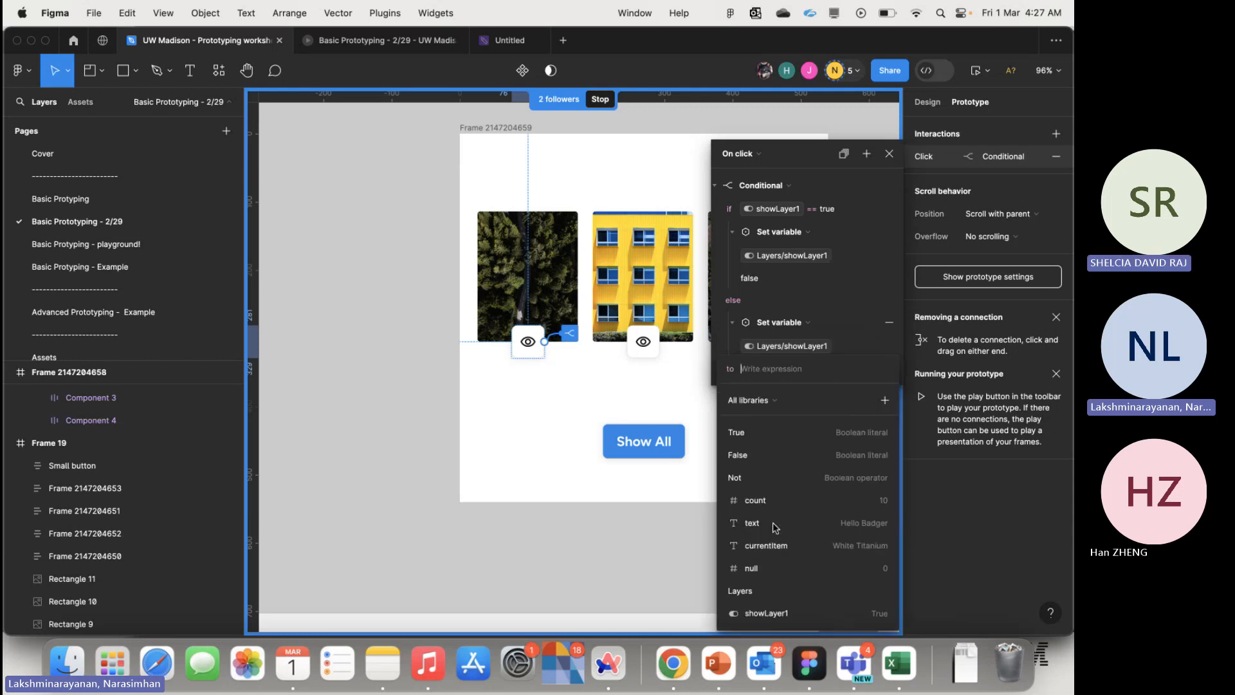
left_click(775, 438)
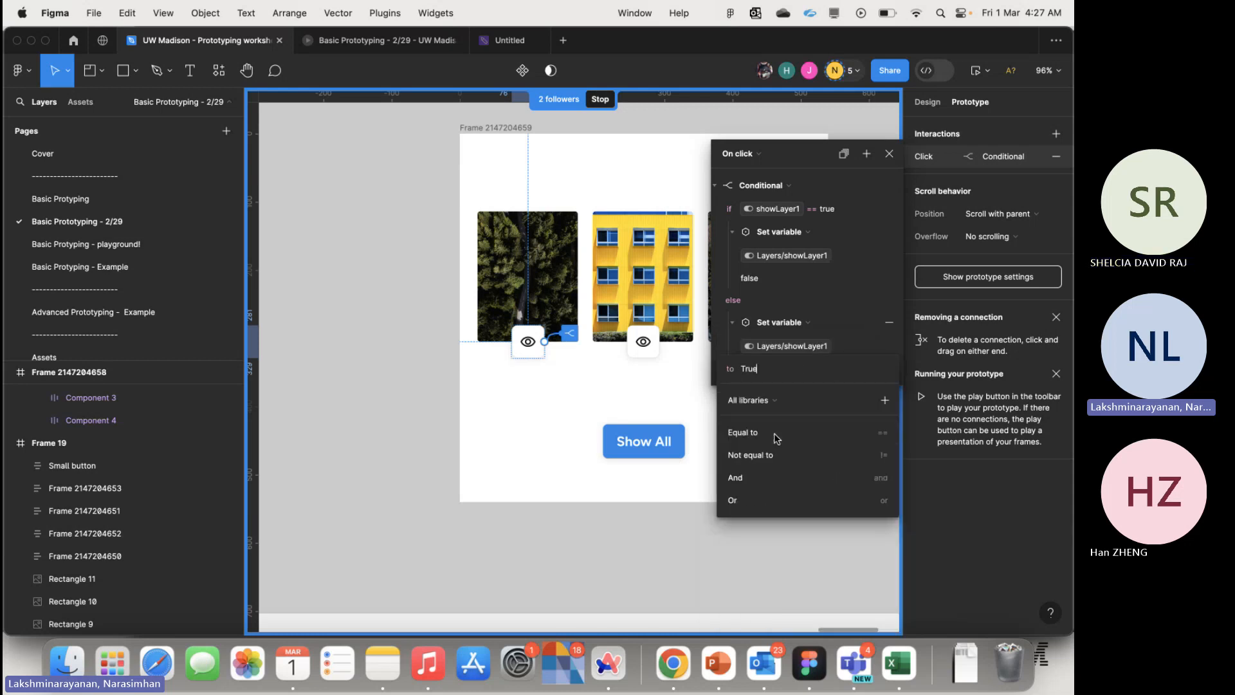
left_click(520, 432)
left_click(369, 500)
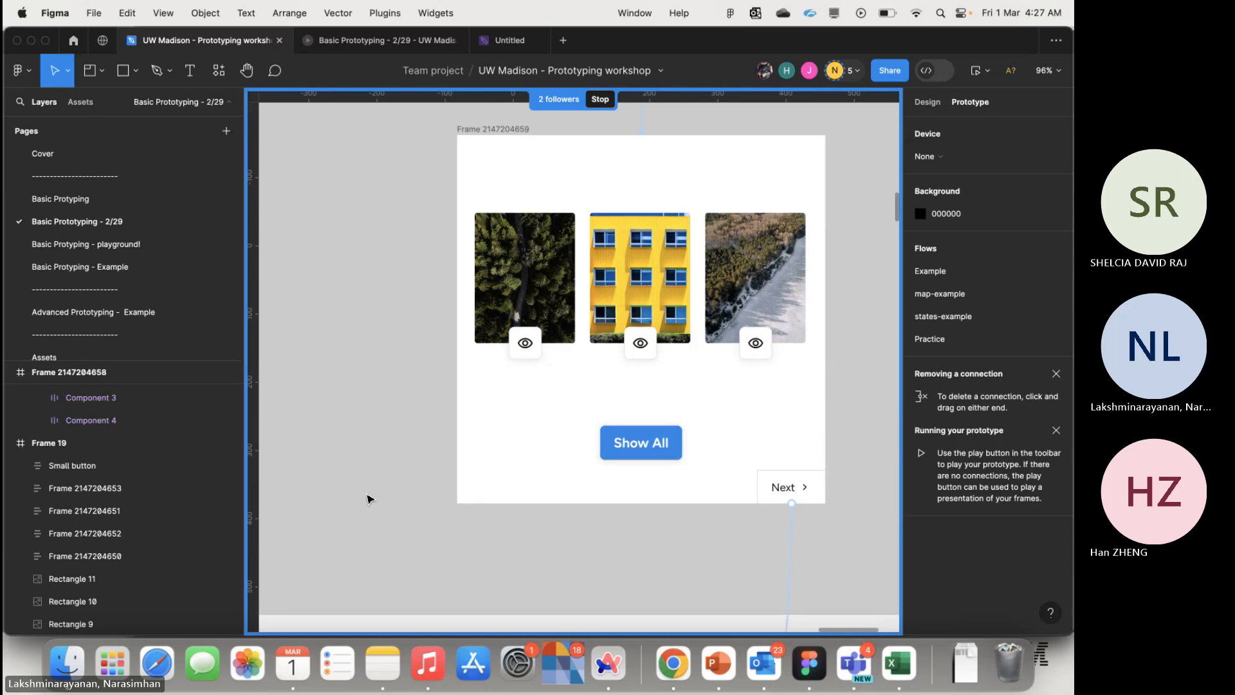
scroll(369, 500, "right", 2)
scroll(369, 500, "up", 1)
left_click(413, 172)
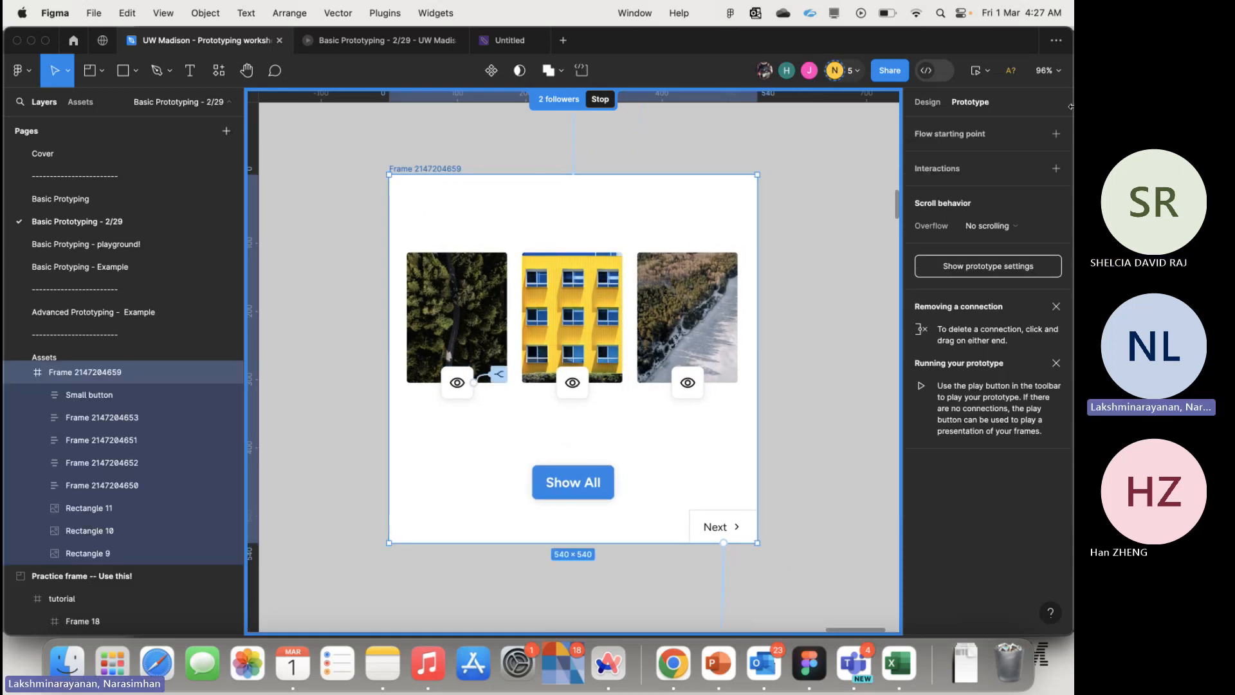
key("shift+space")
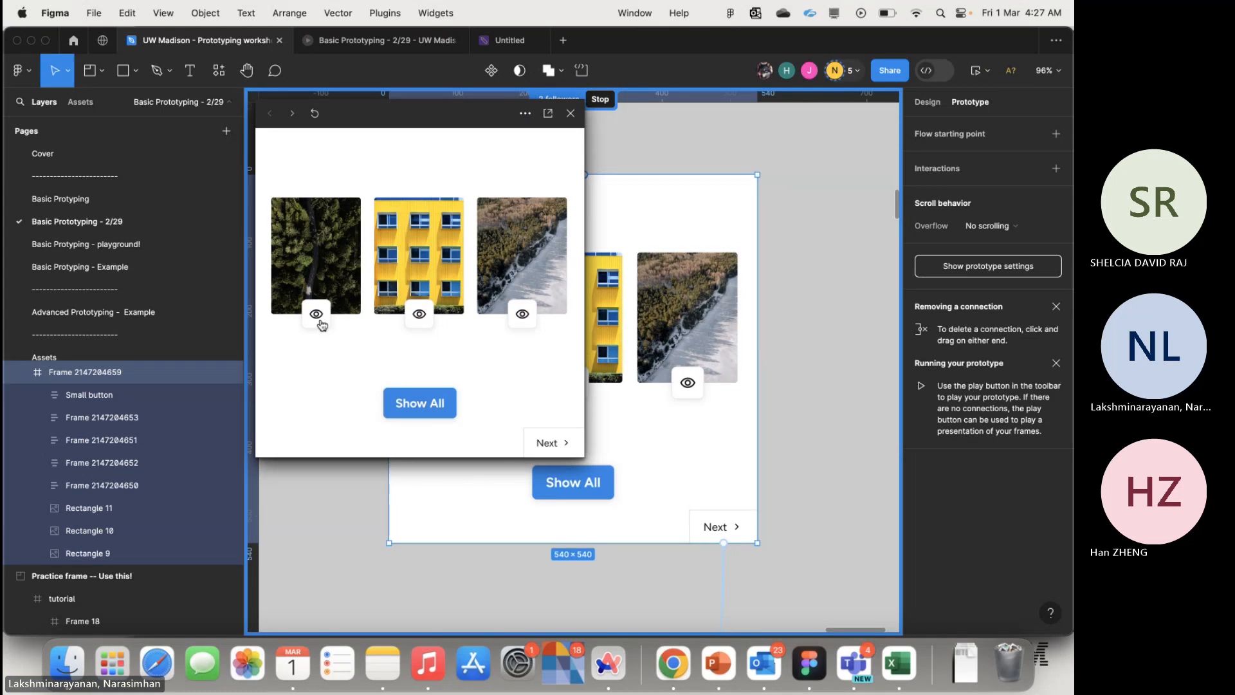
left_click(571, 112)
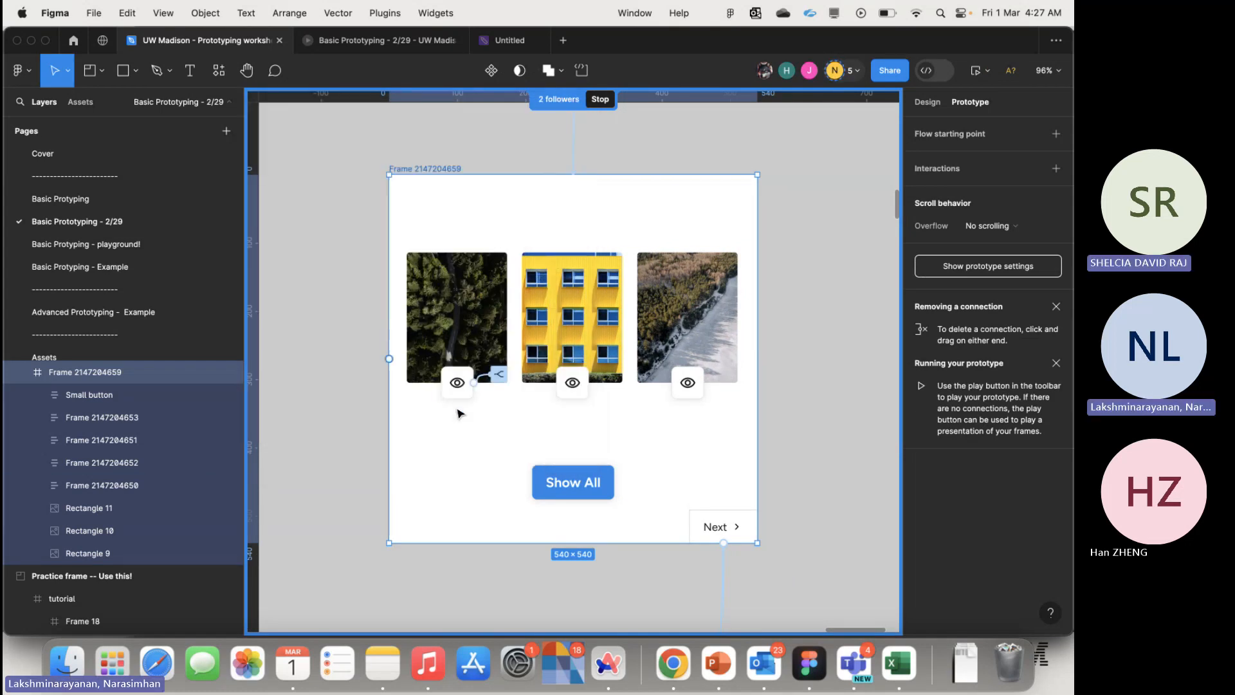
- Try binding the first eye button's layer visibility to the showLayer1 variable, and detach the variable again
left_click(926, 103)
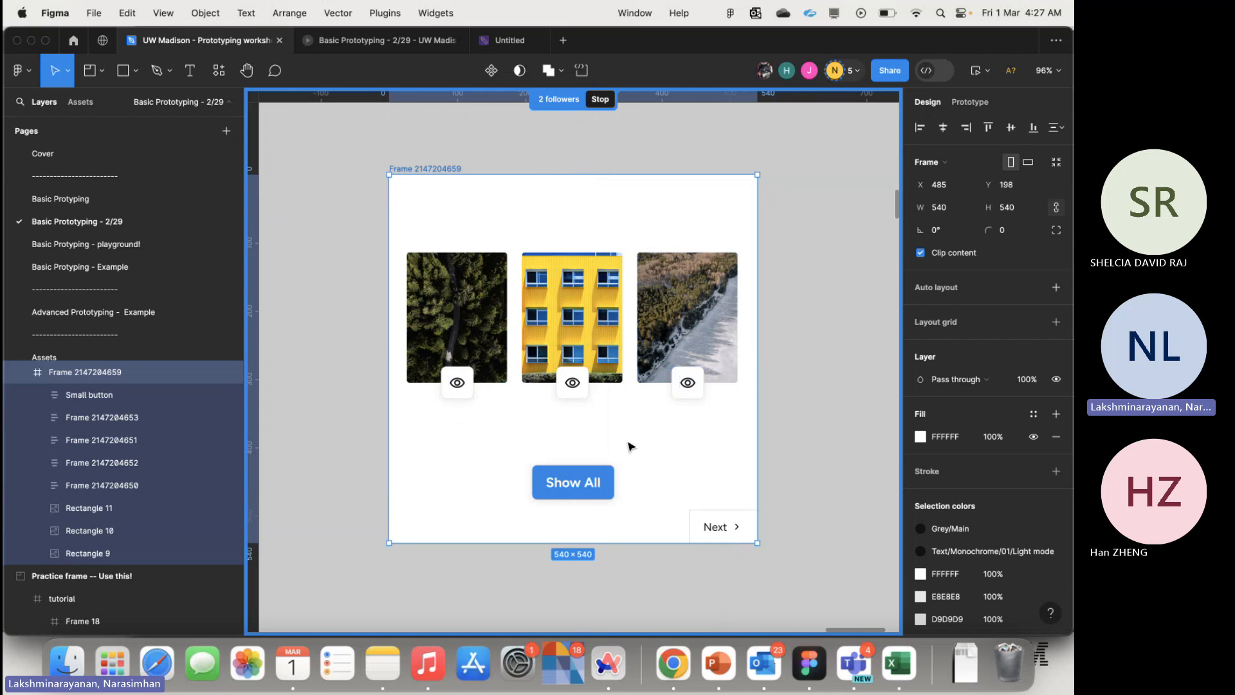
scroll(489, 420, "left", 10)
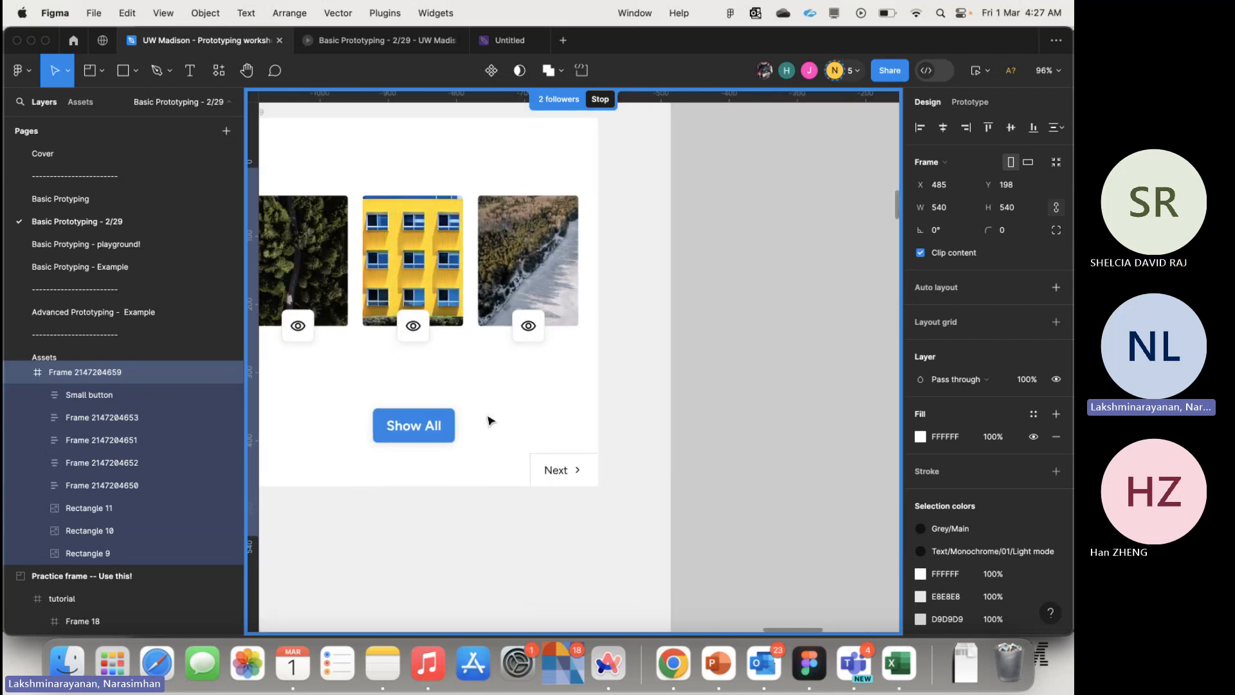
key("shift+2")
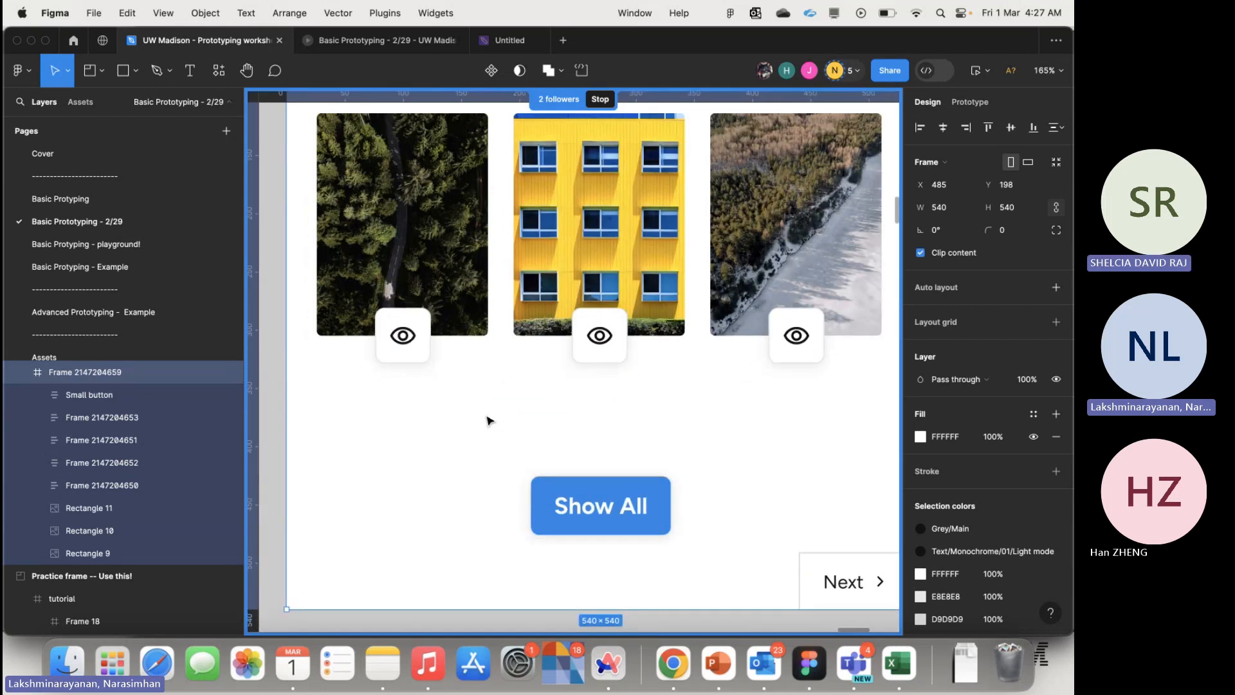
scroll(487, 420, "left", 2)
left_click(431, 382)
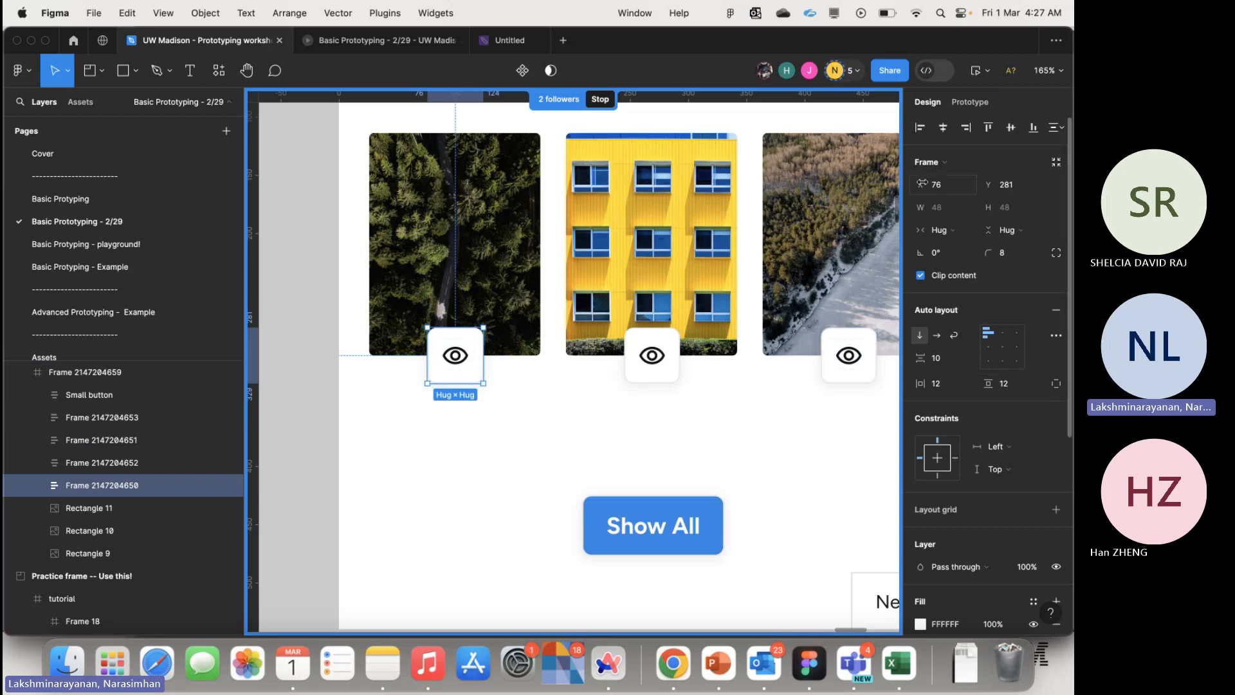
scroll(919, 423, "down", 3)
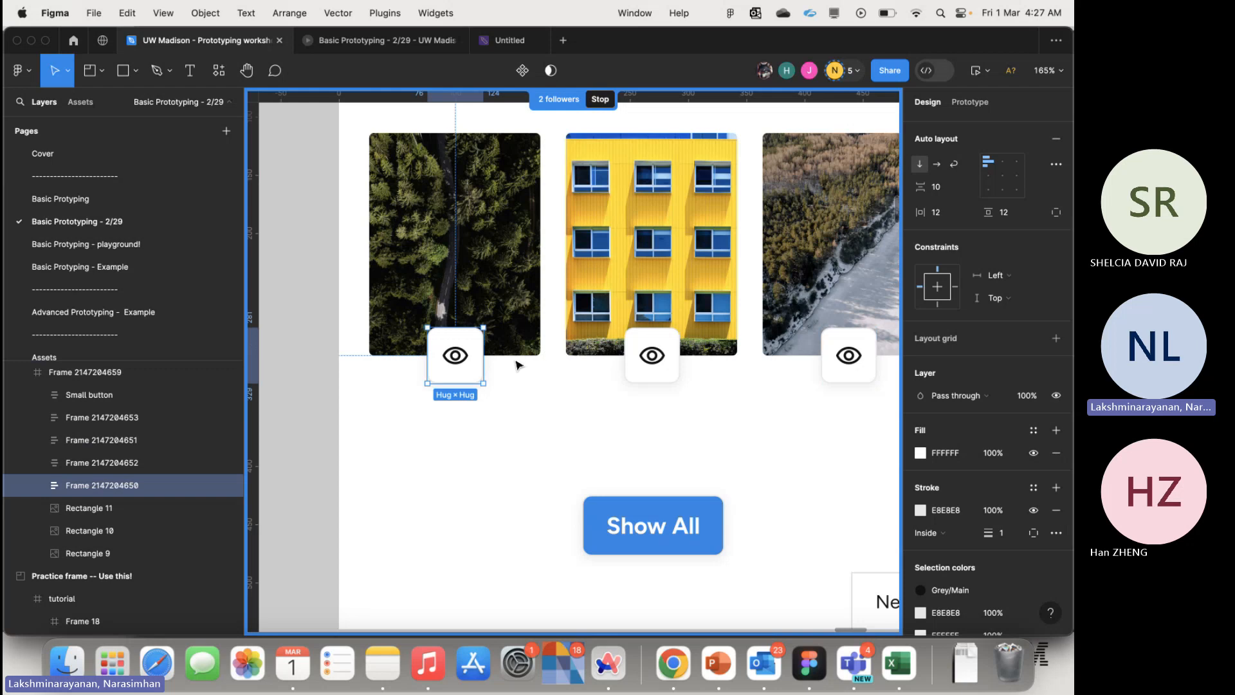
left_click(1056, 396)
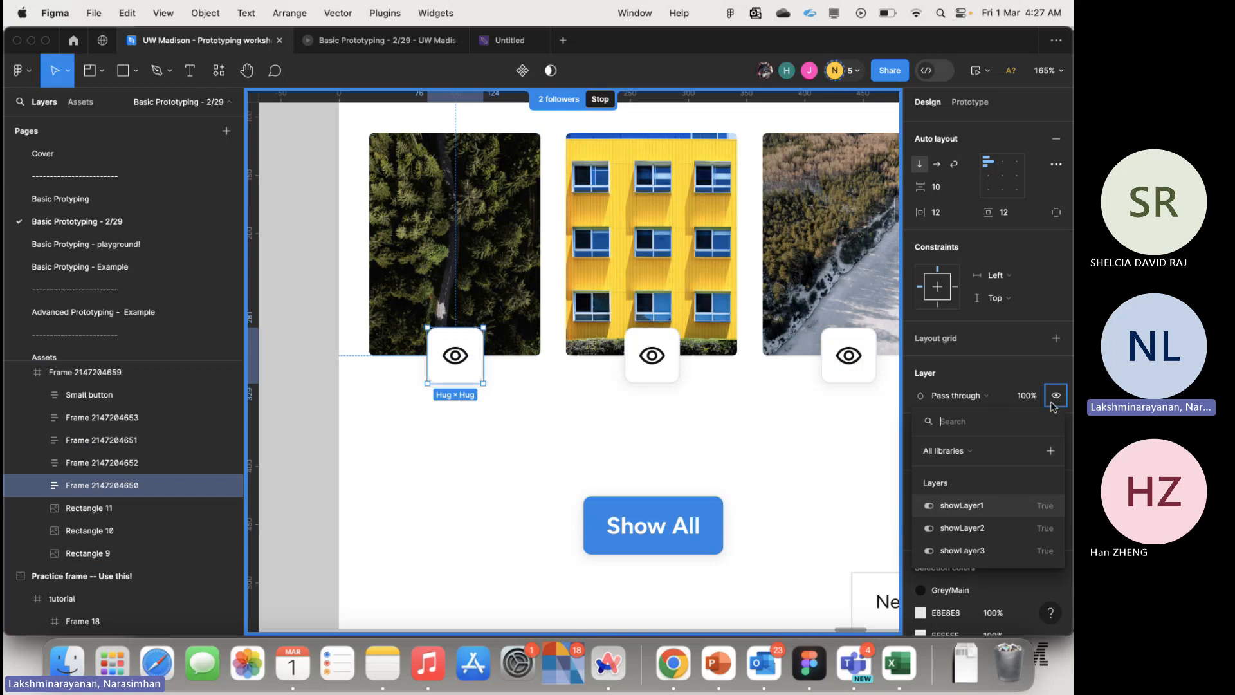
left_click(996, 508)
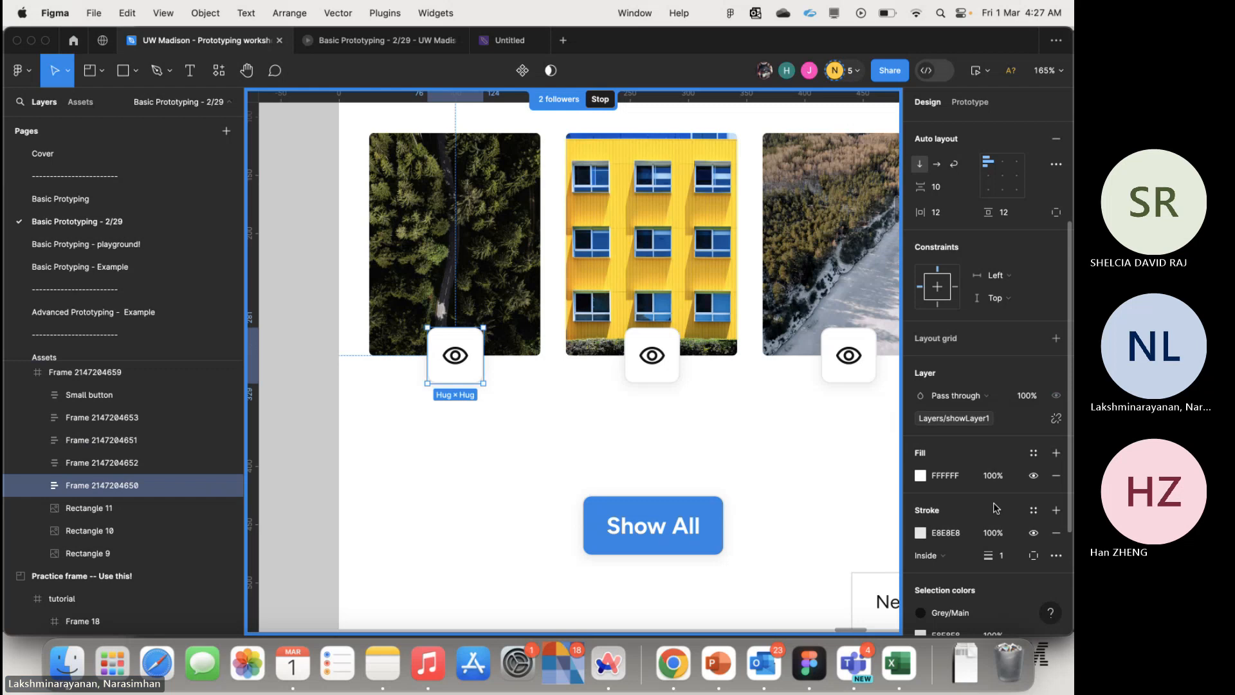
left_click(1057, 420)
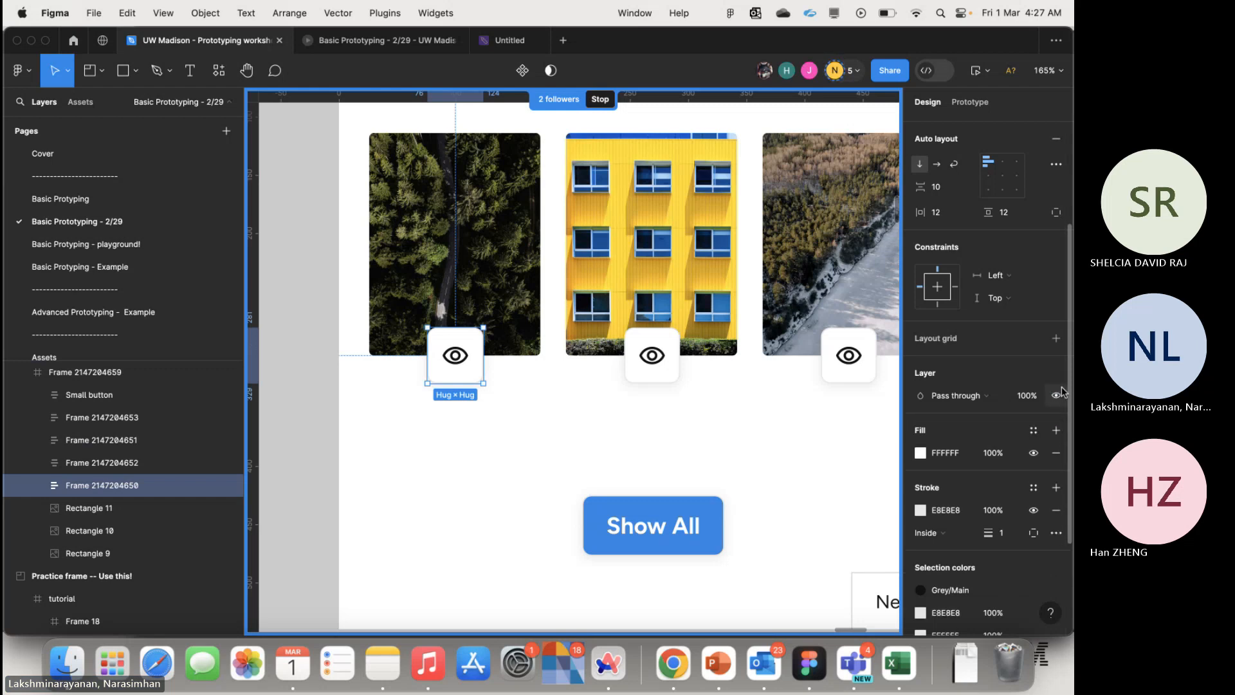
- Bind the first eye button's layer visibility to the showLayer1 variable and deselect the button
left_click(1056, 396)
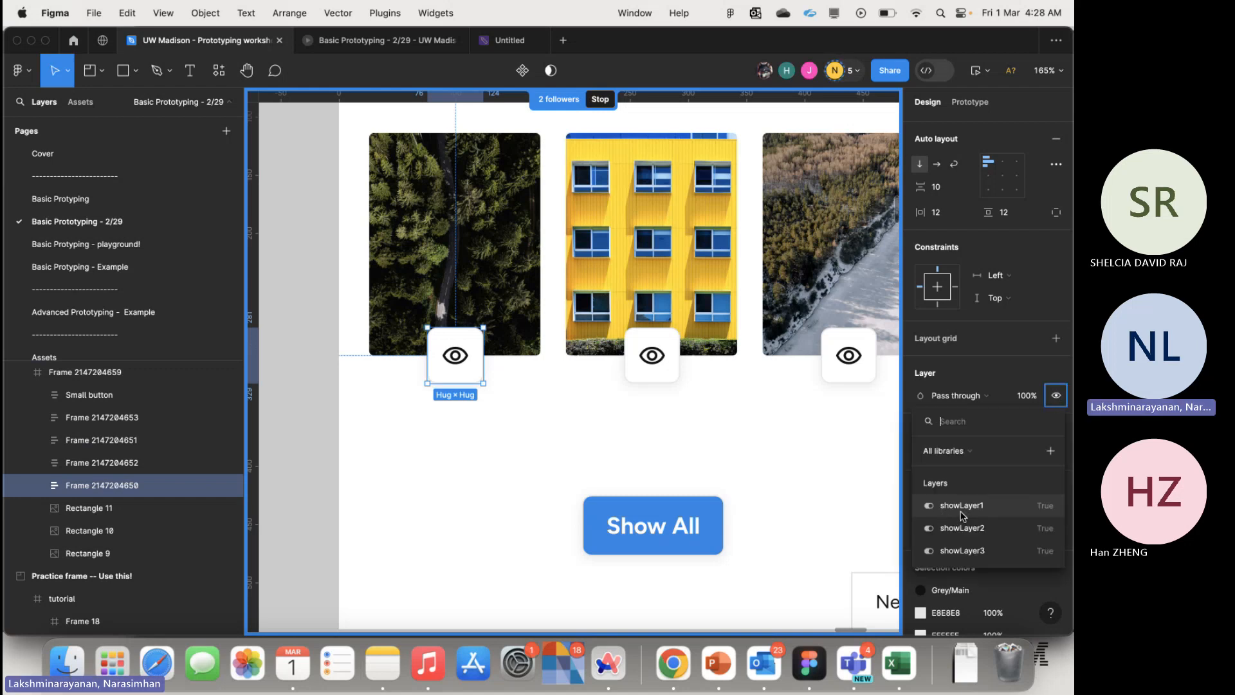
left_click(962, 508)
left_click(557, 439)
scroll(557, 439, "down", 5)
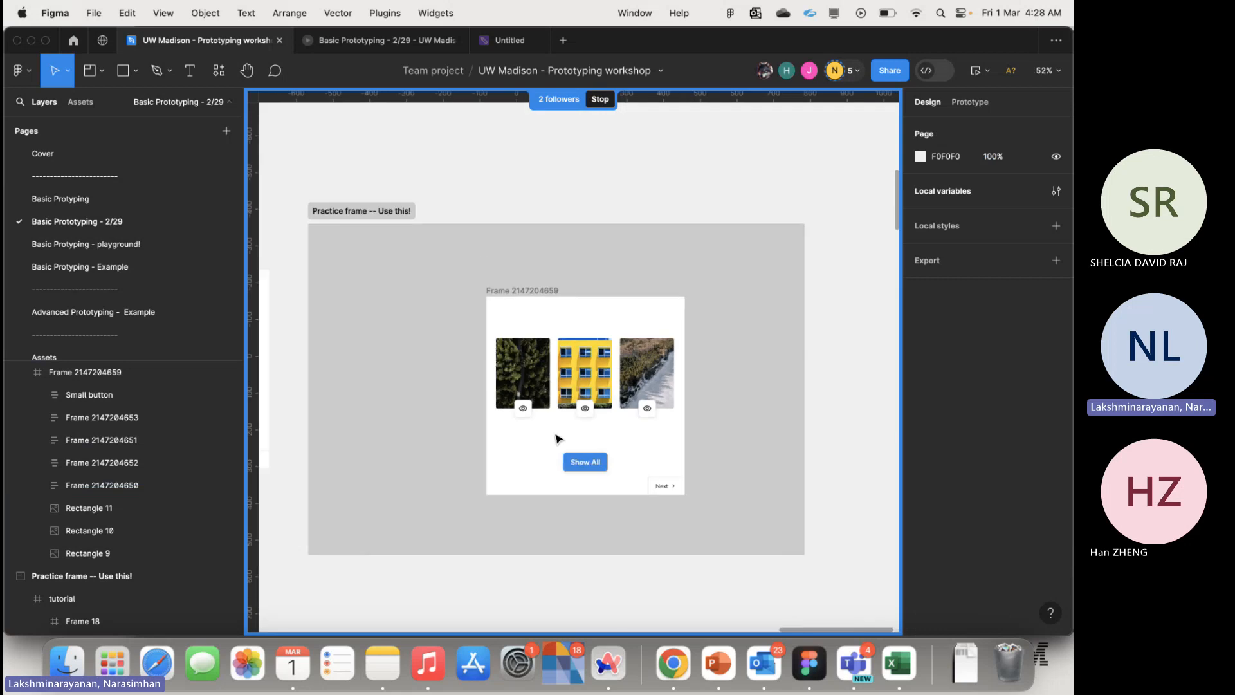
scroll(557, 458, "up", 3)
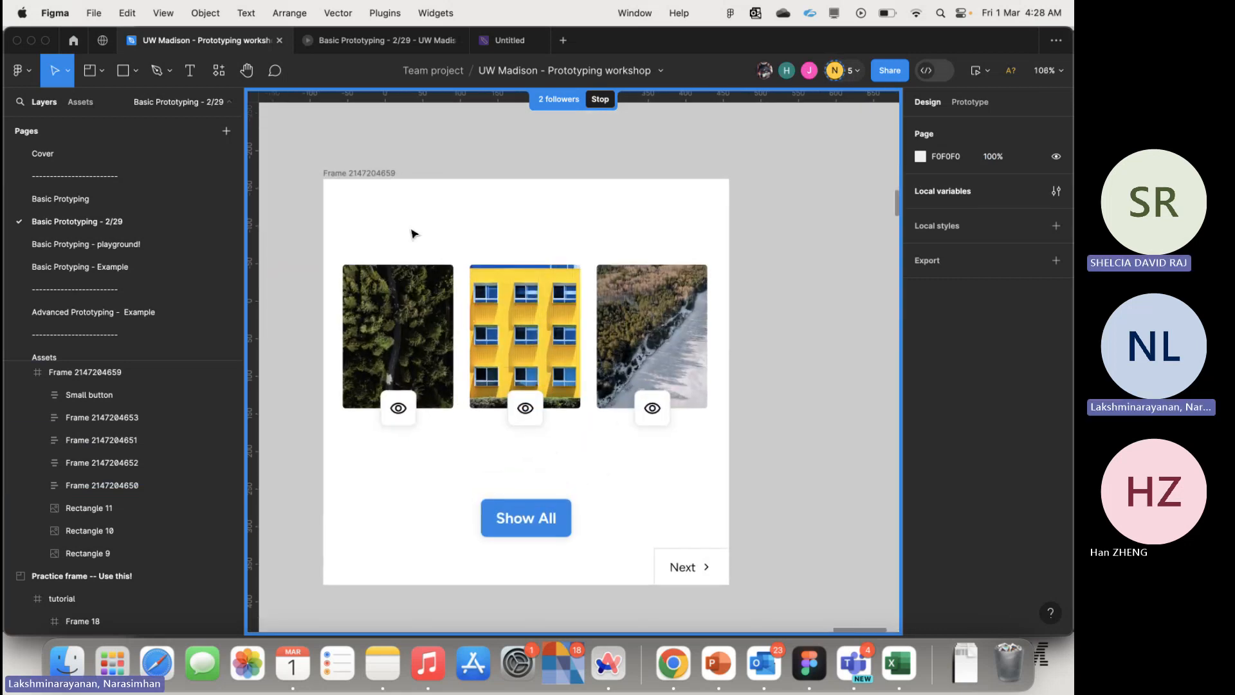
left_click(376, 174)
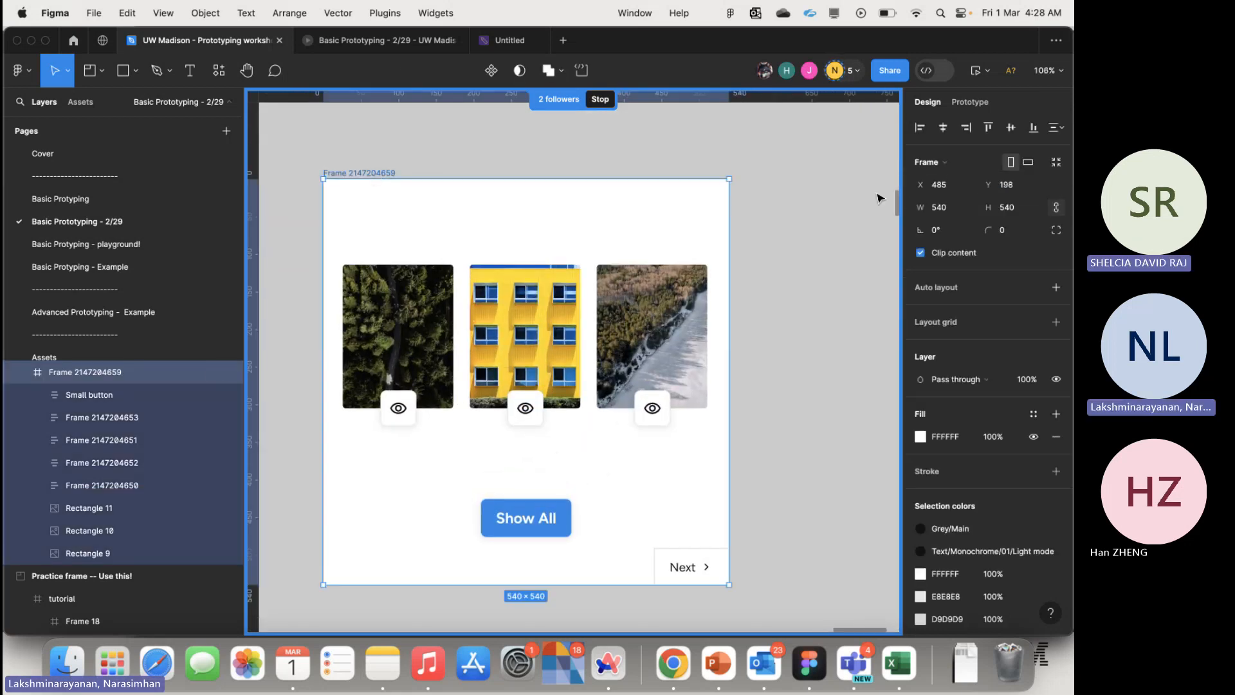
left_click(976, 70)
left_click(323, 321)
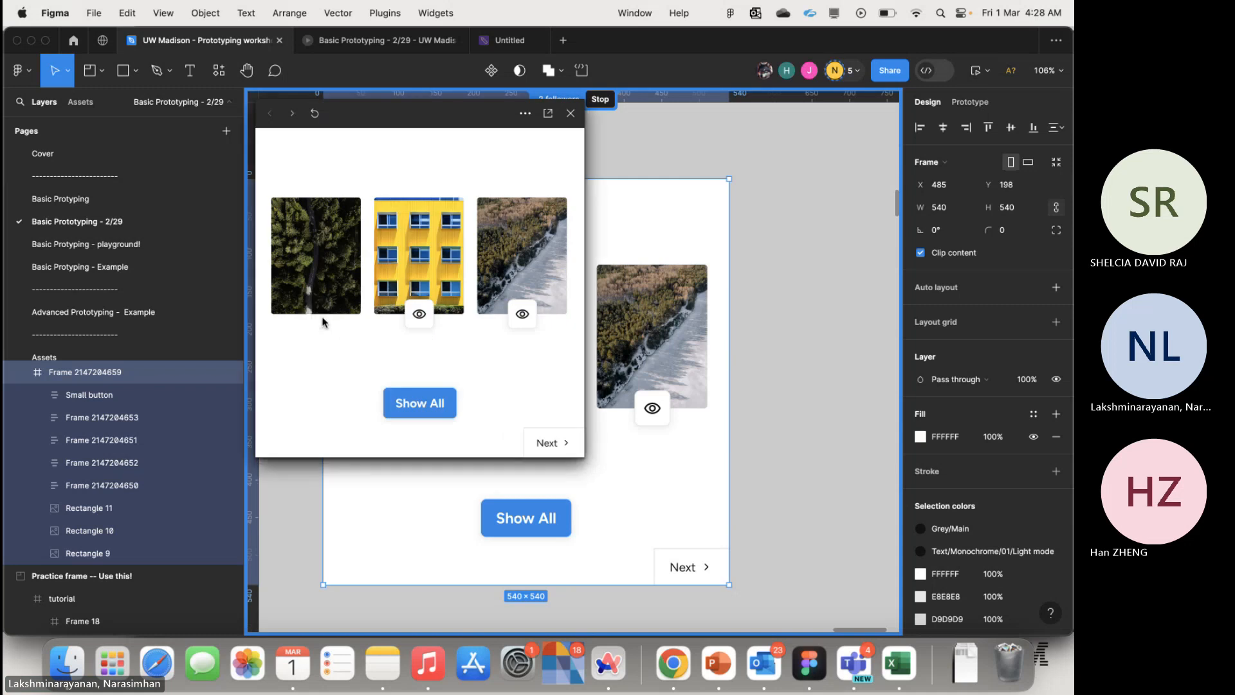
left_click(322, 322)
left_click(322, 323)
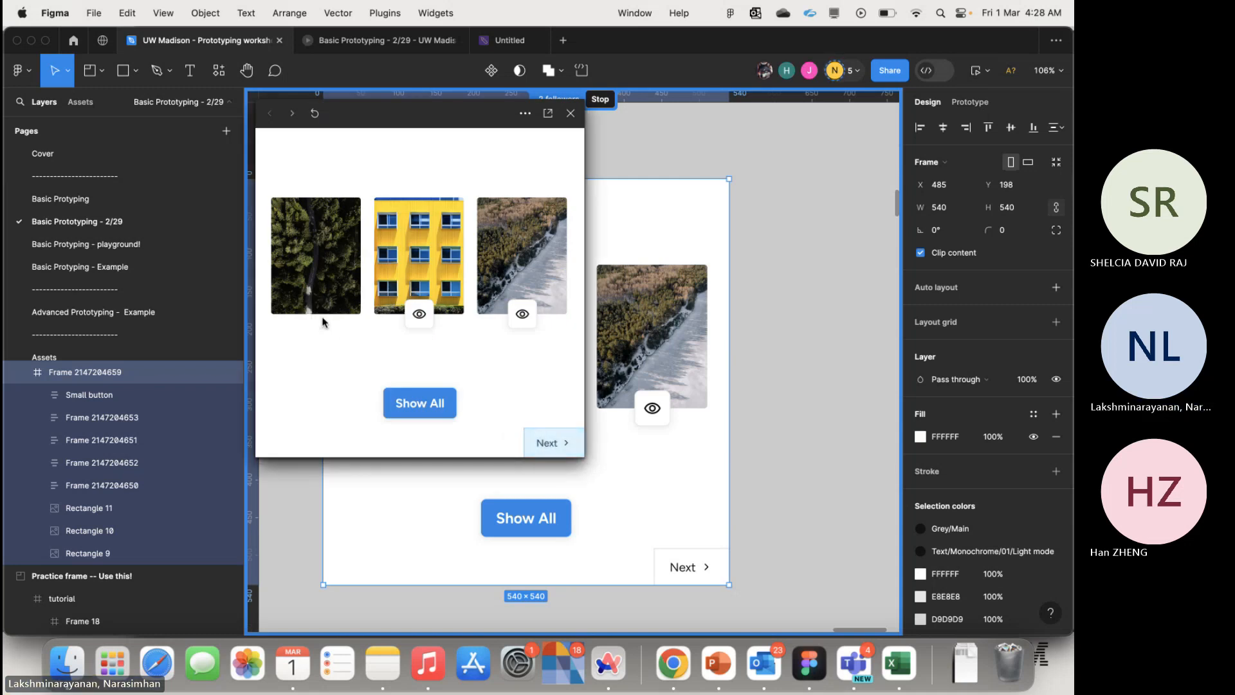
left_click(279, 313)
left_click(571, 113)
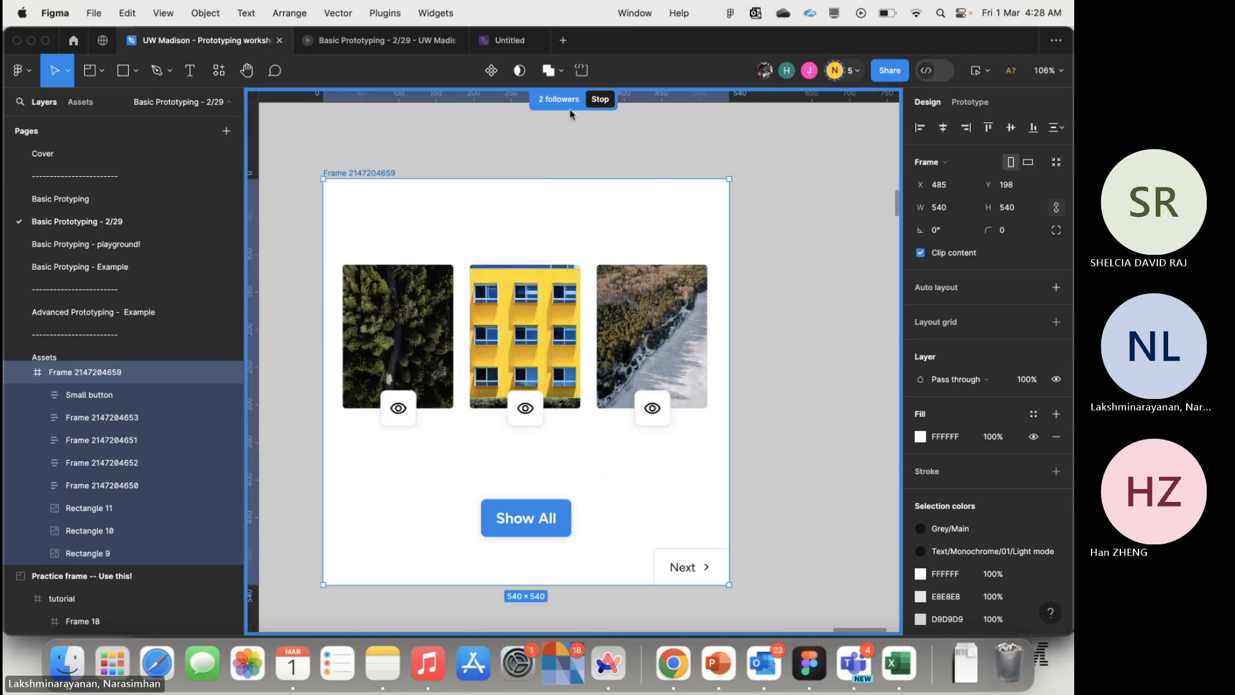
- Review the first eye button's layer visibility binding and both Set variable actions in its On click conditional
left_click(398, 408)
scroll(978, 429, "down", 4)
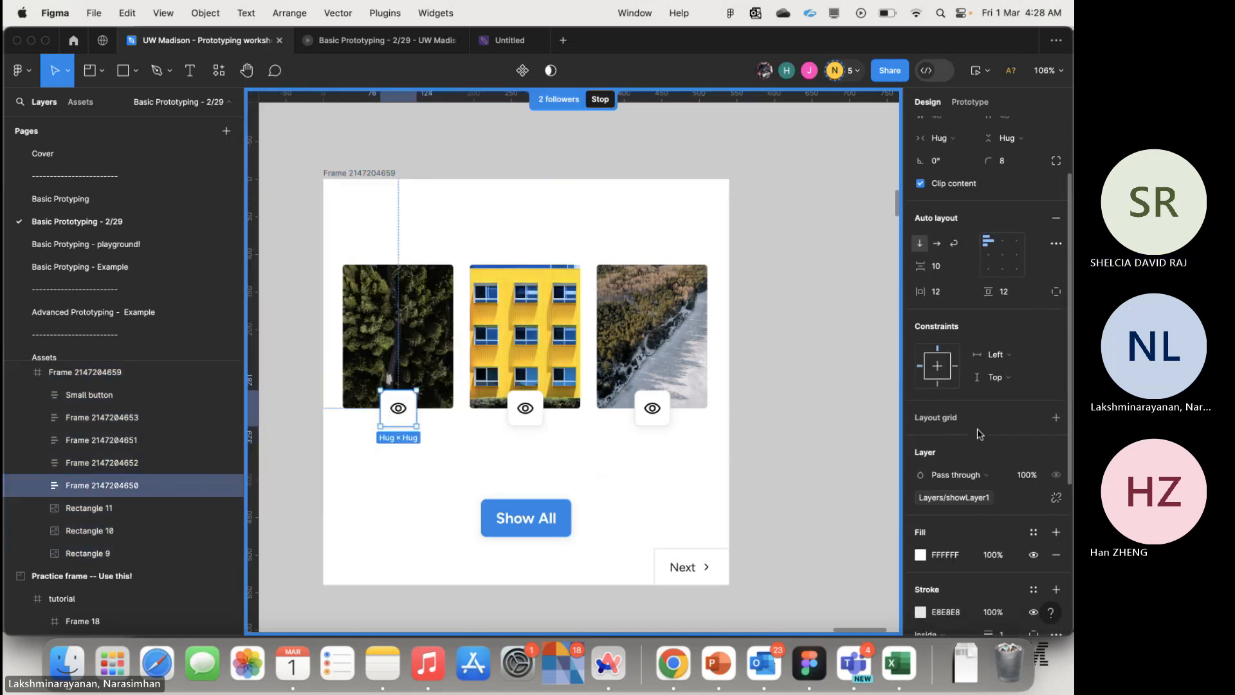
scroll(946, 192, "up", 5)
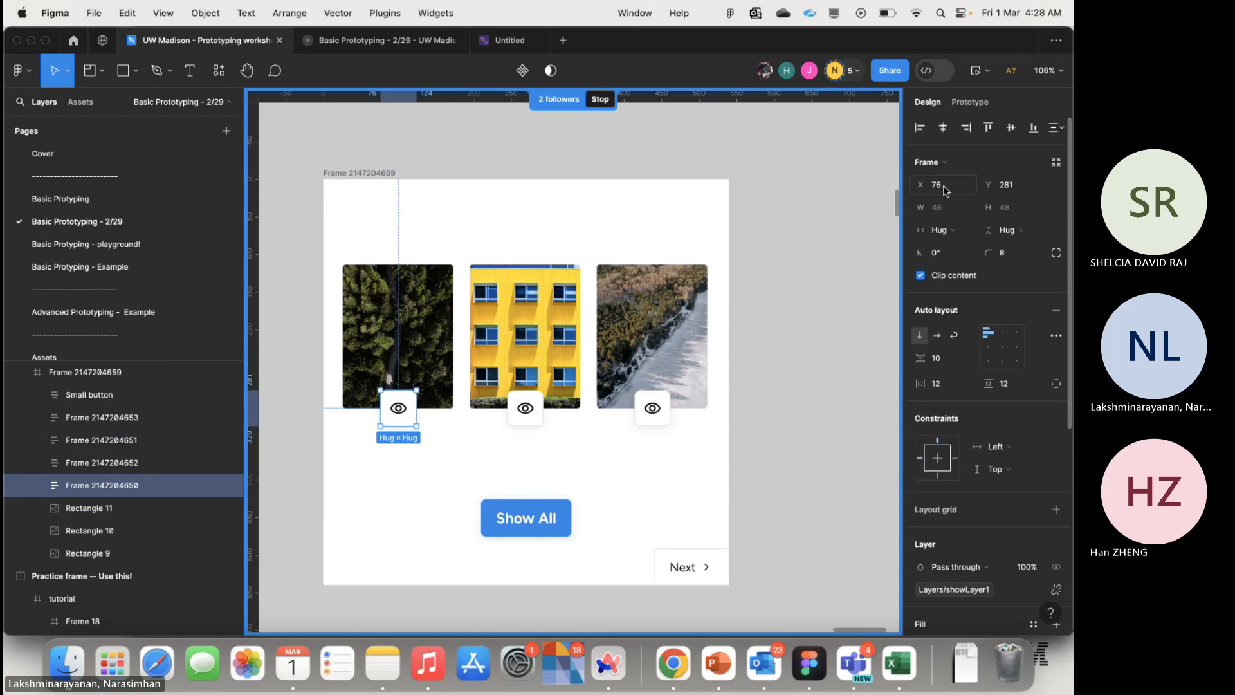
left_click(959, 102)
left_click(971, 157)
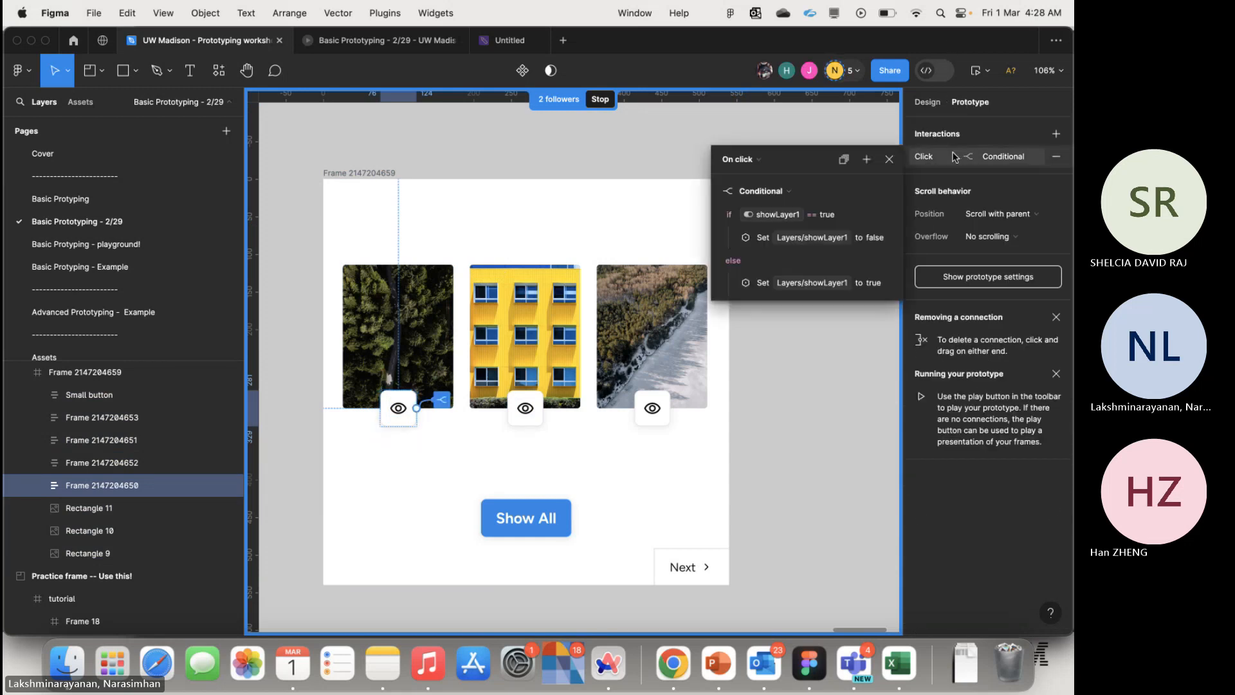
left_click(731, 241)
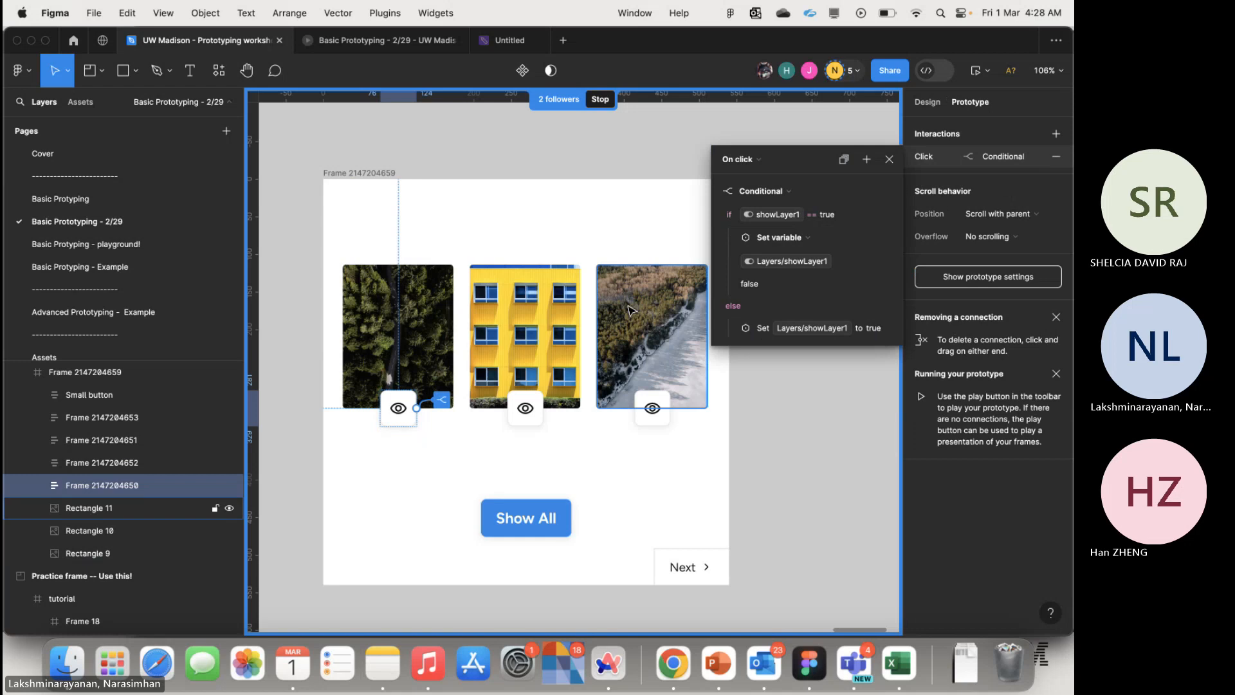
left_click(733, 329)
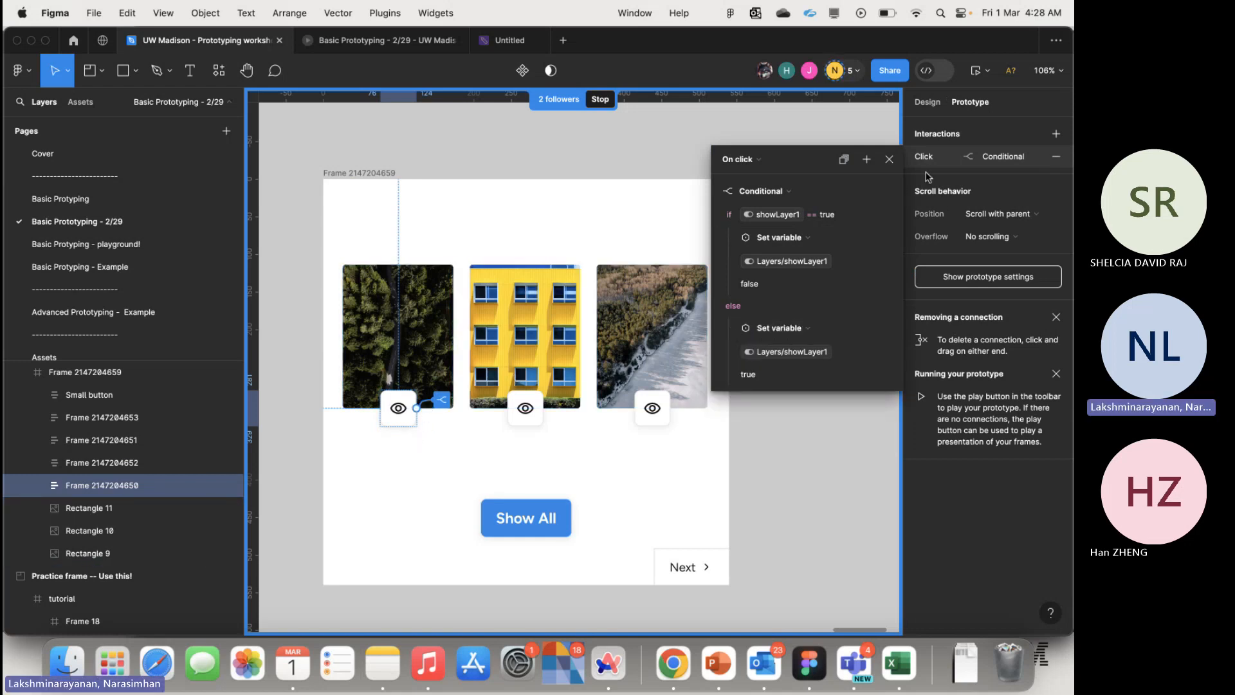
left_click(932, 103)
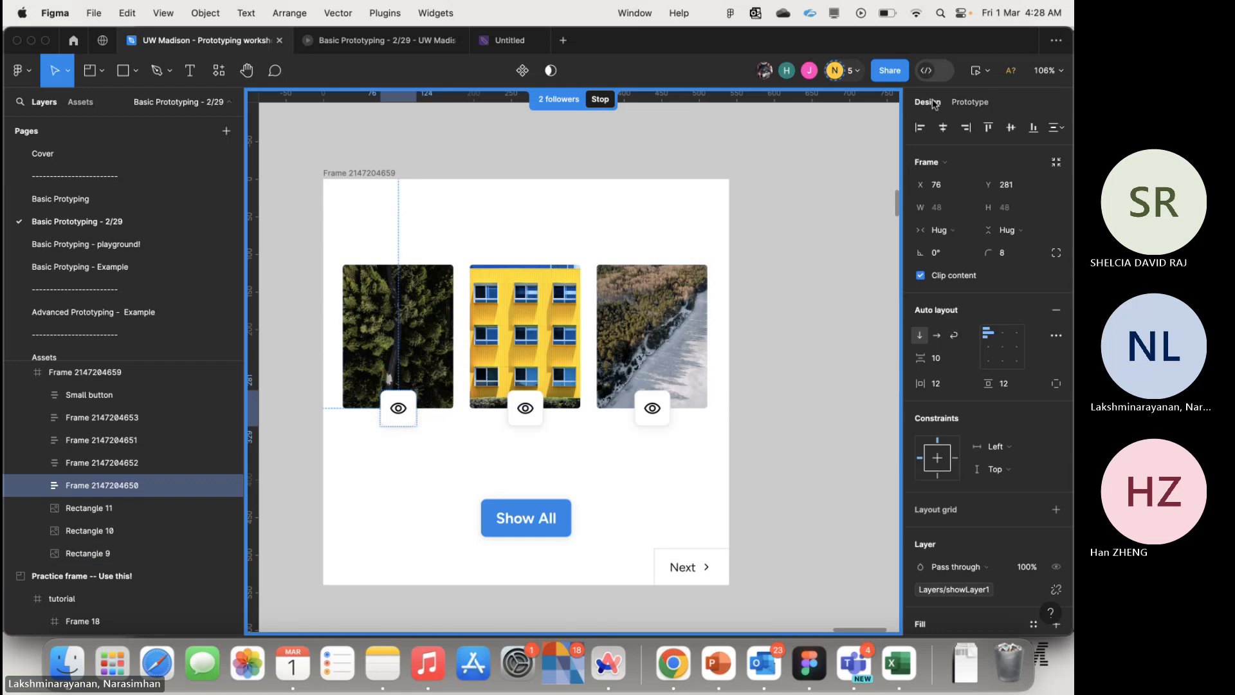
left_click(410, 424)
left_click(428, 498)
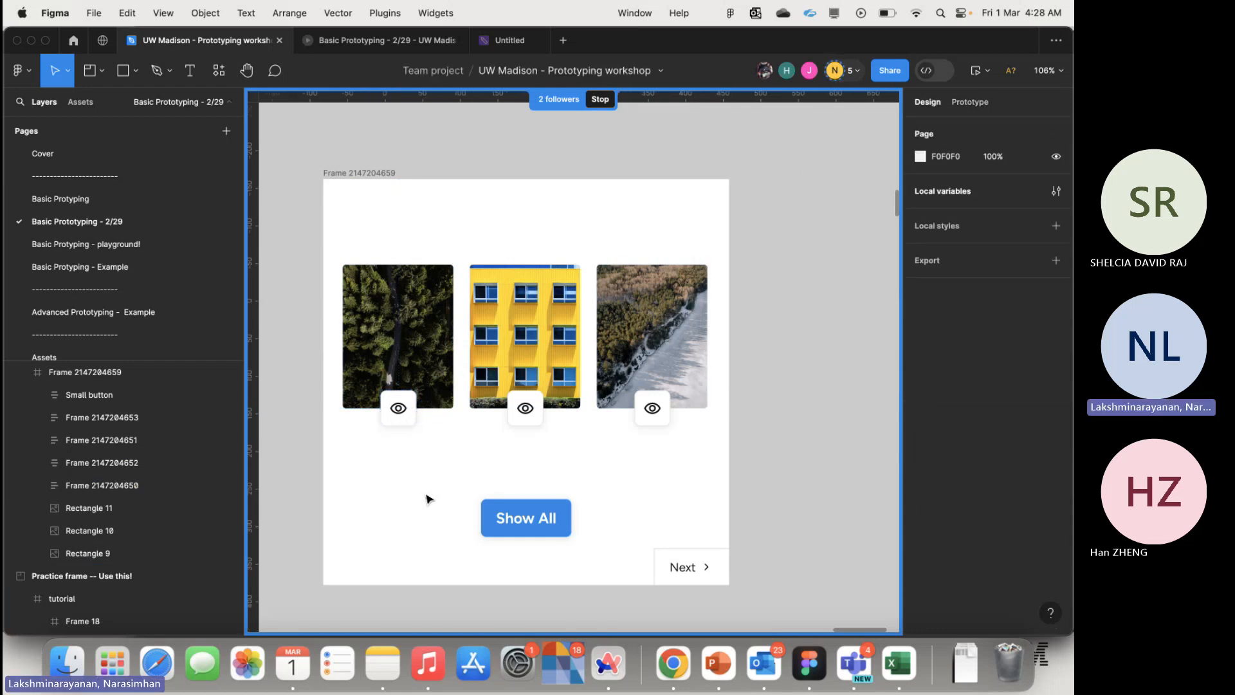
- Detach the showLayer1 variable from the first eye button's layer visibility
left_click(399, 408)
scroll(998, 438, "down", 5)
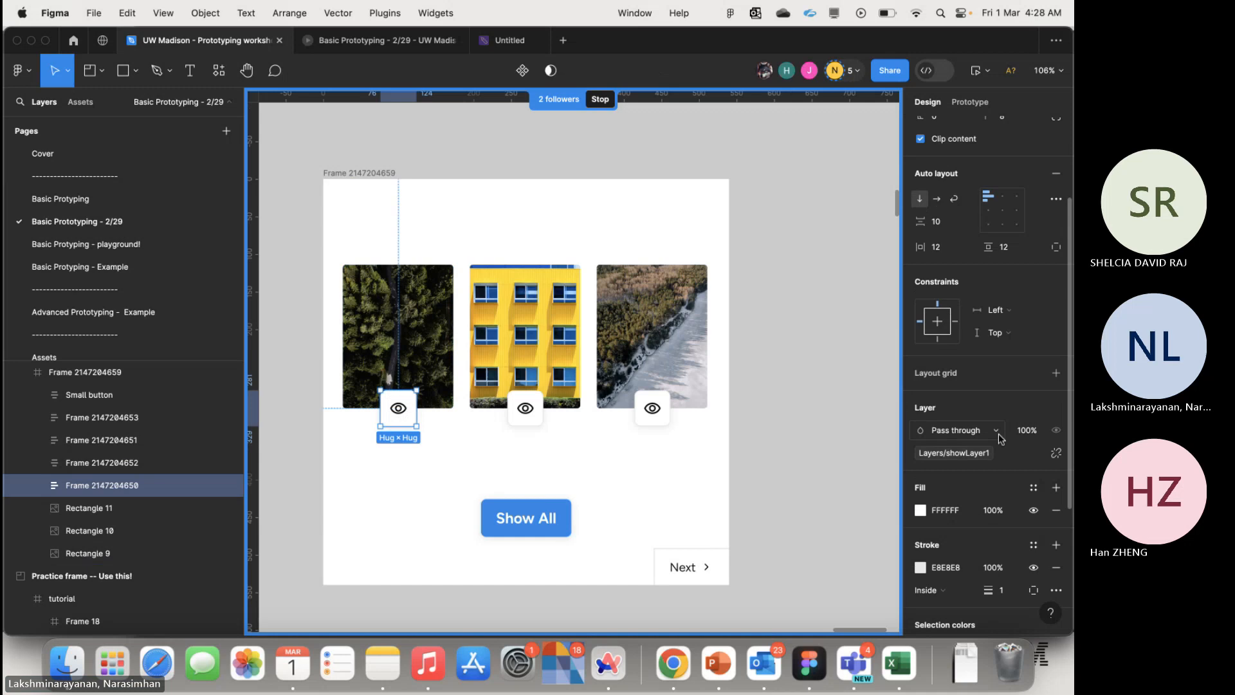
left_click(1057, 445)
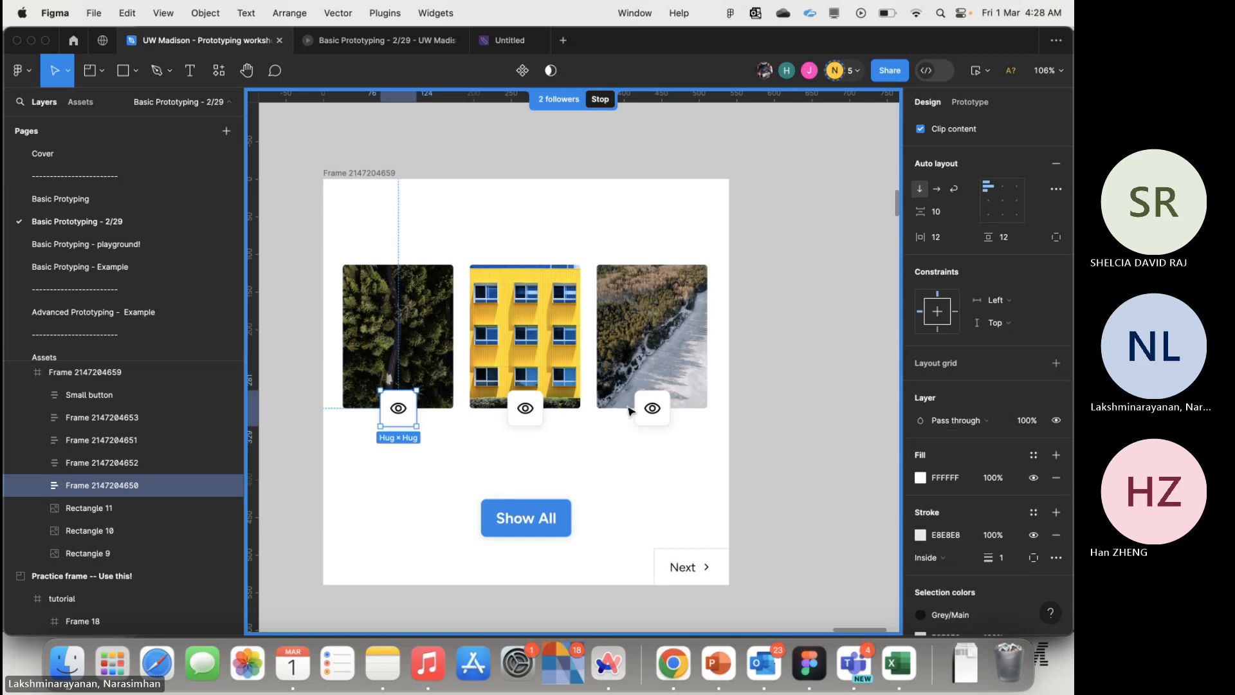
- Bind the forest image's layer visibility to the showLayer1 variable and deselect the image
left_click(434, 366)
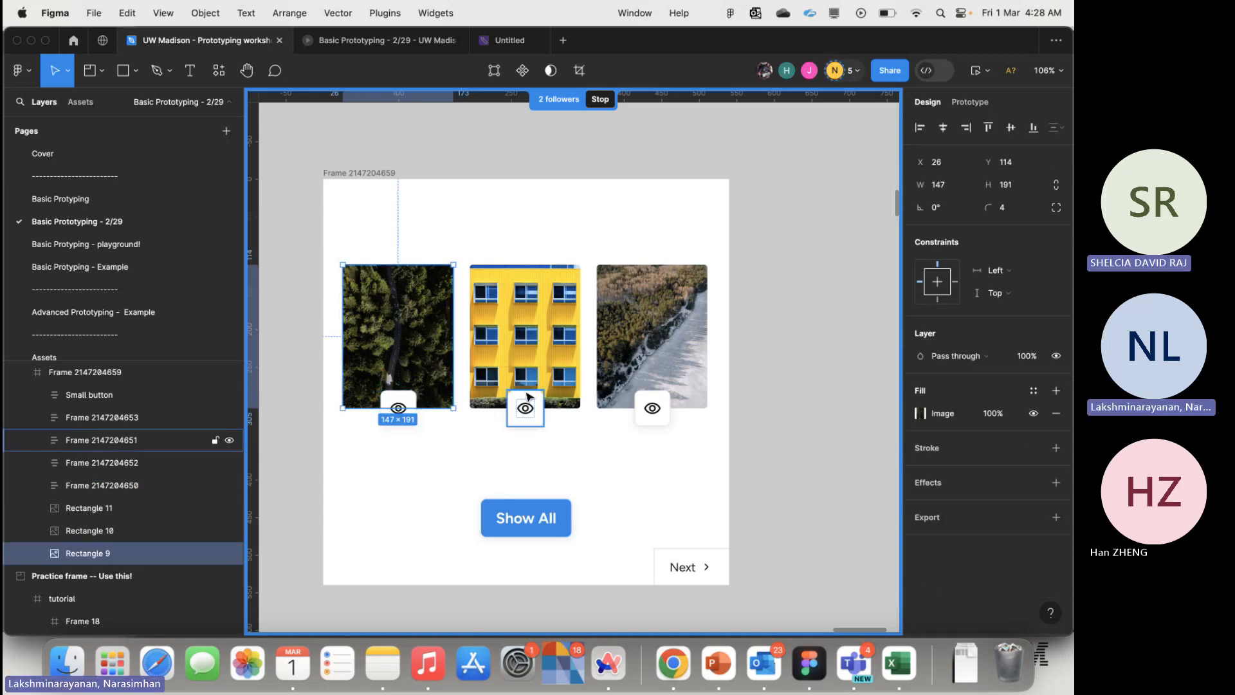
scroll(437, 375, "down", 5)
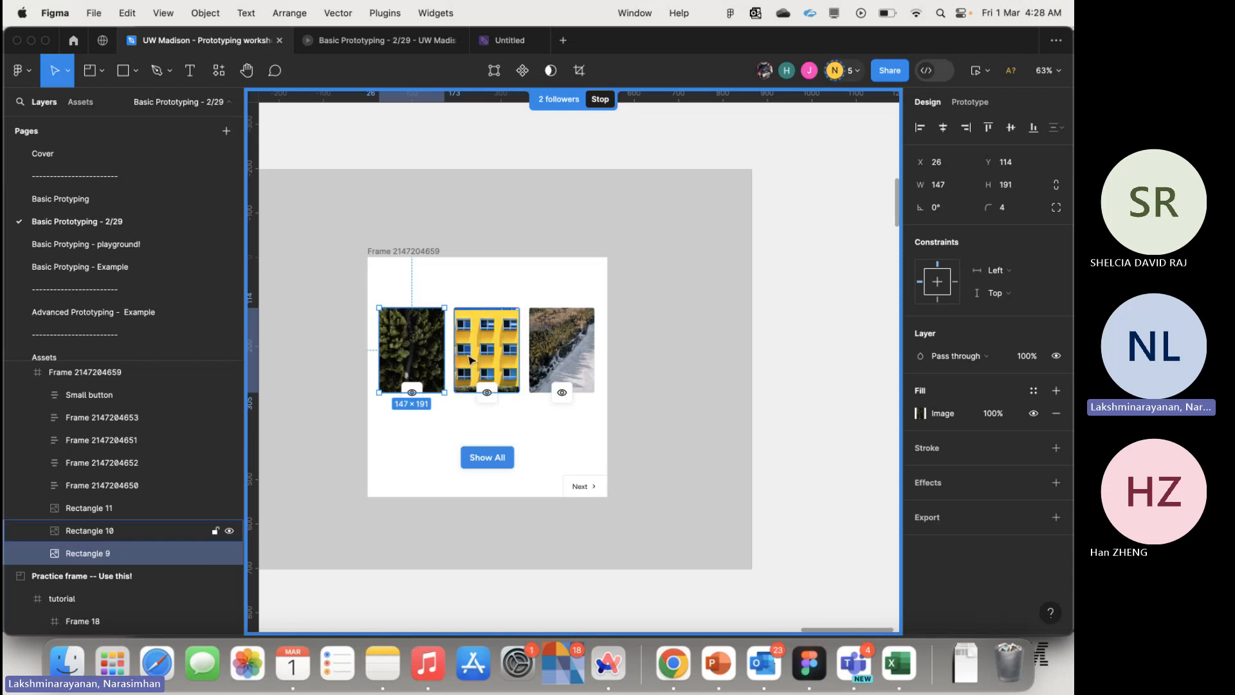
left_click(1055, 356)
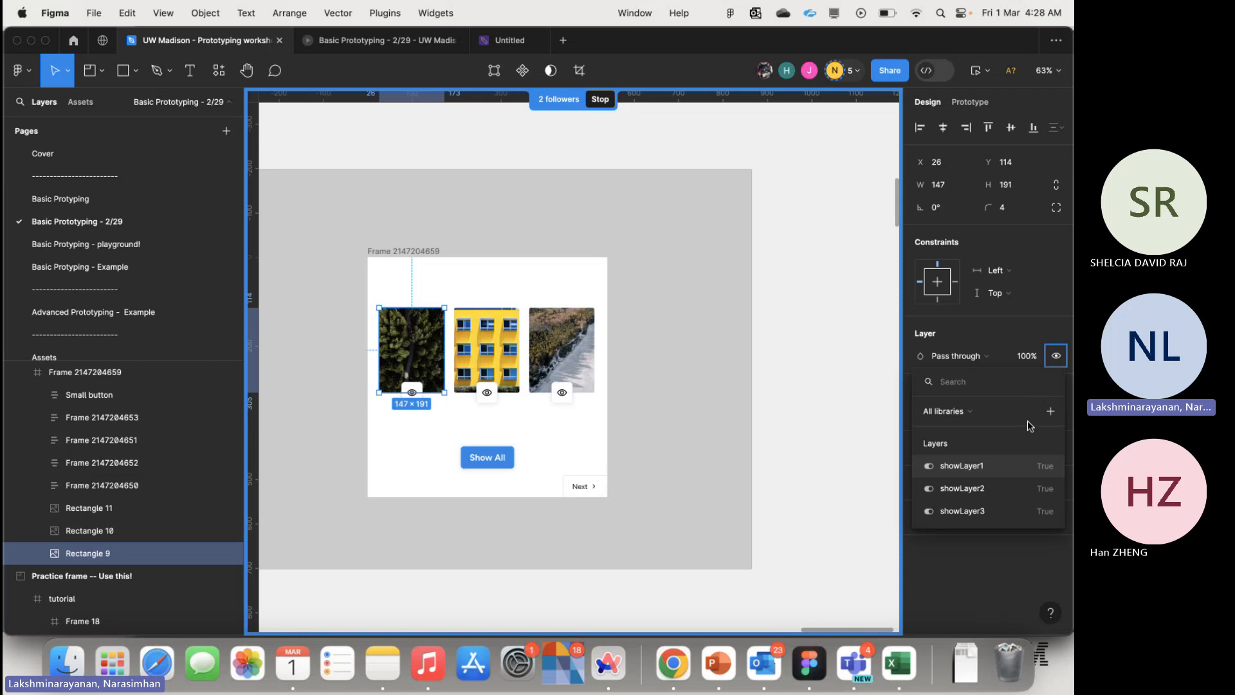
left_click(986, 470)
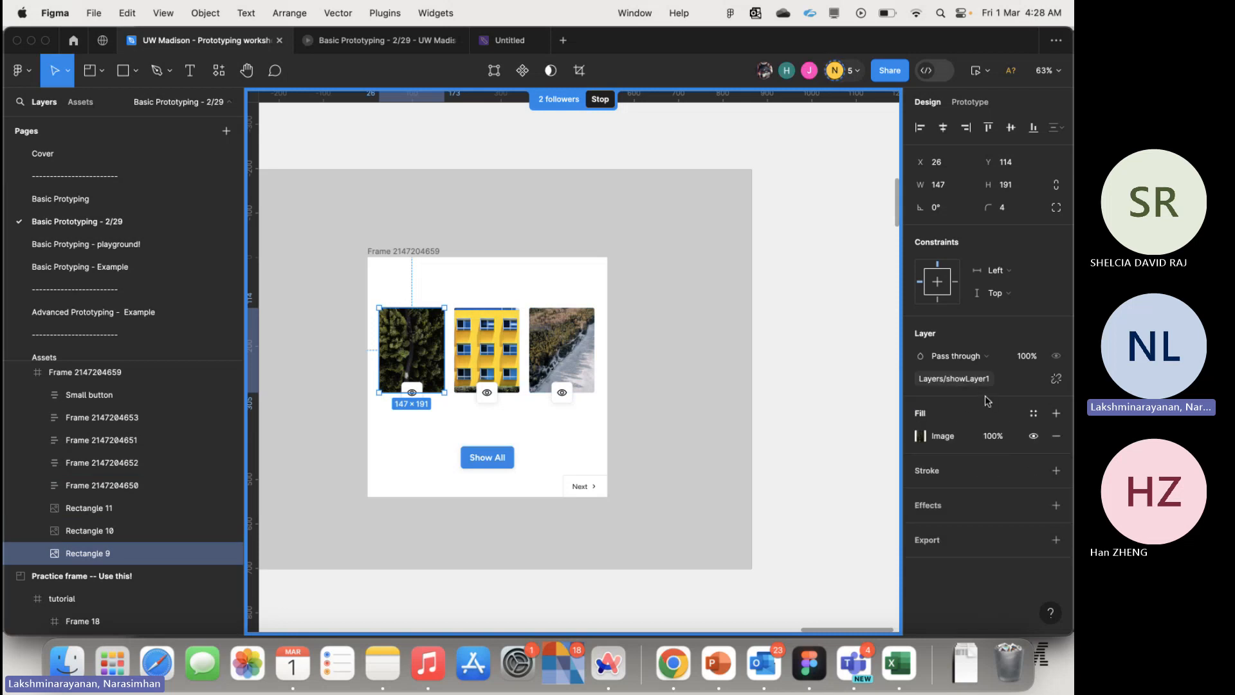
left_click(427, 458)
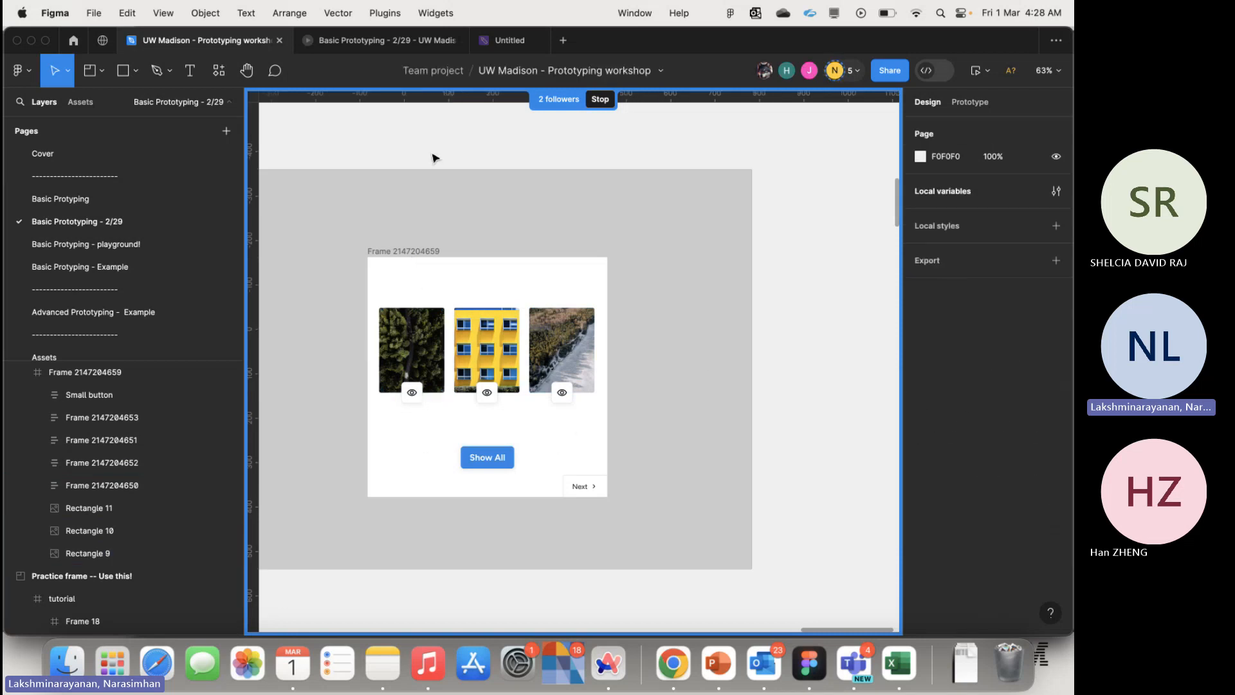
left_click(404, 251)
left_click(973, 71)
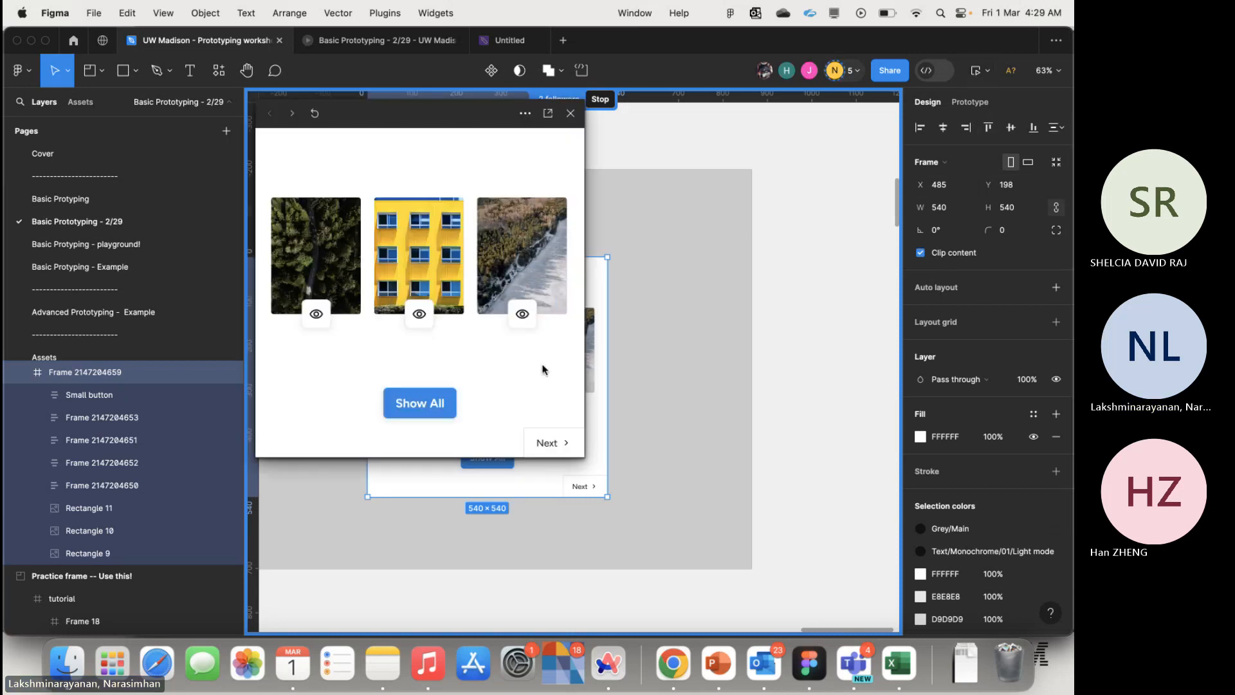
left_click(316, 319)
left_click(315, 320)
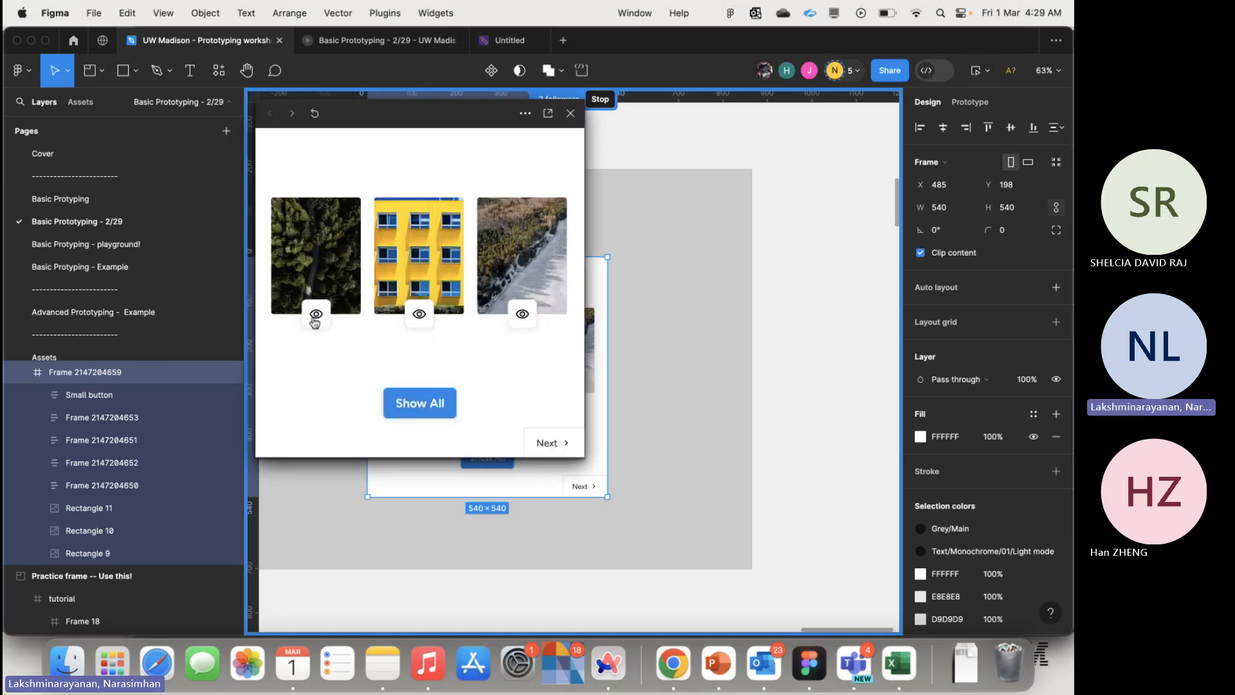
left_click(315, 321)
left_click(315, 321)
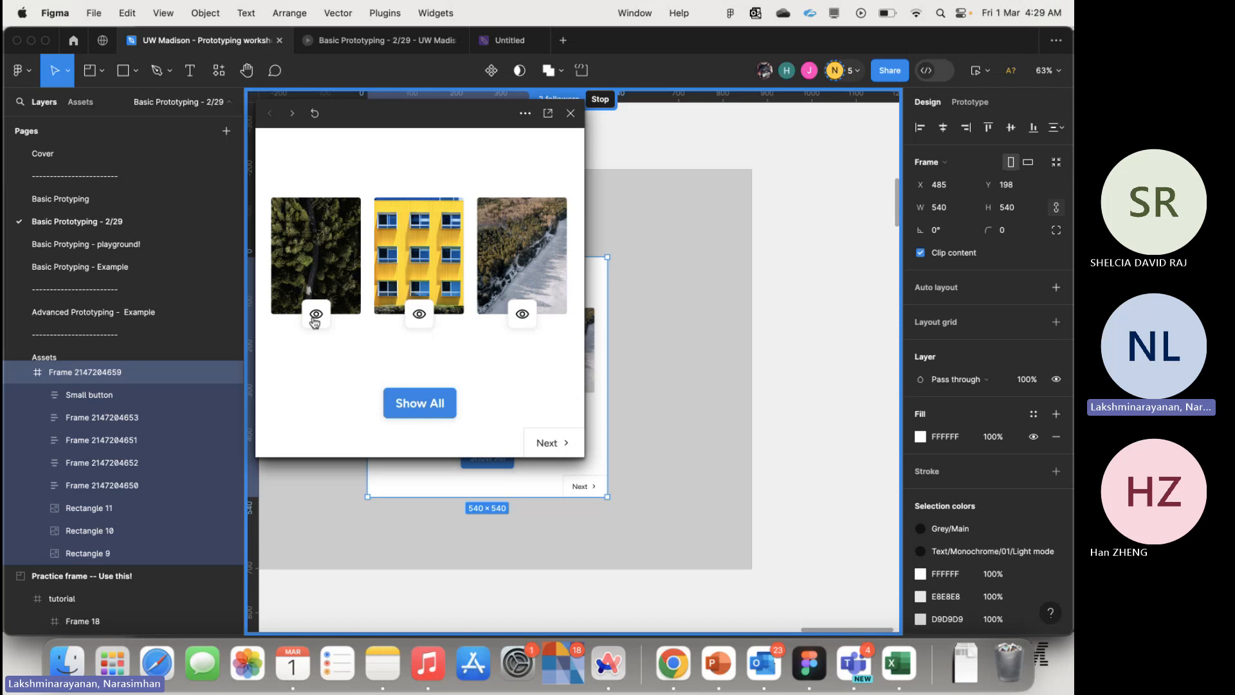
left_click(571, 113)
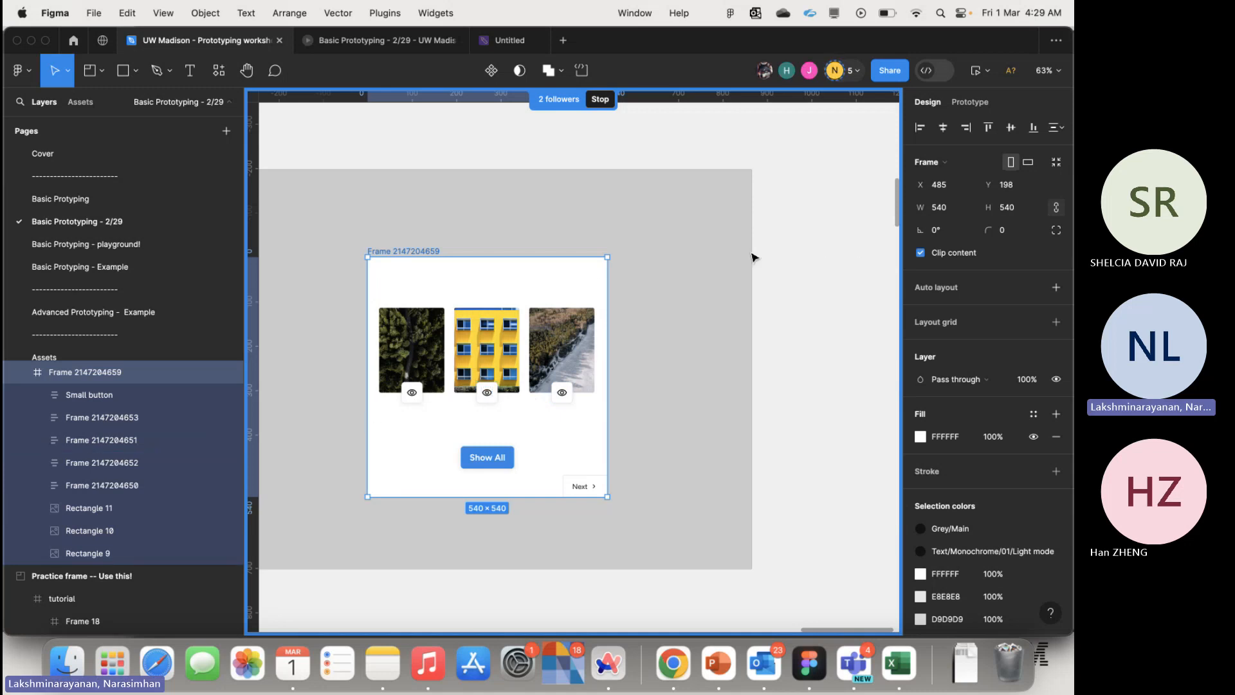
key("Escape")
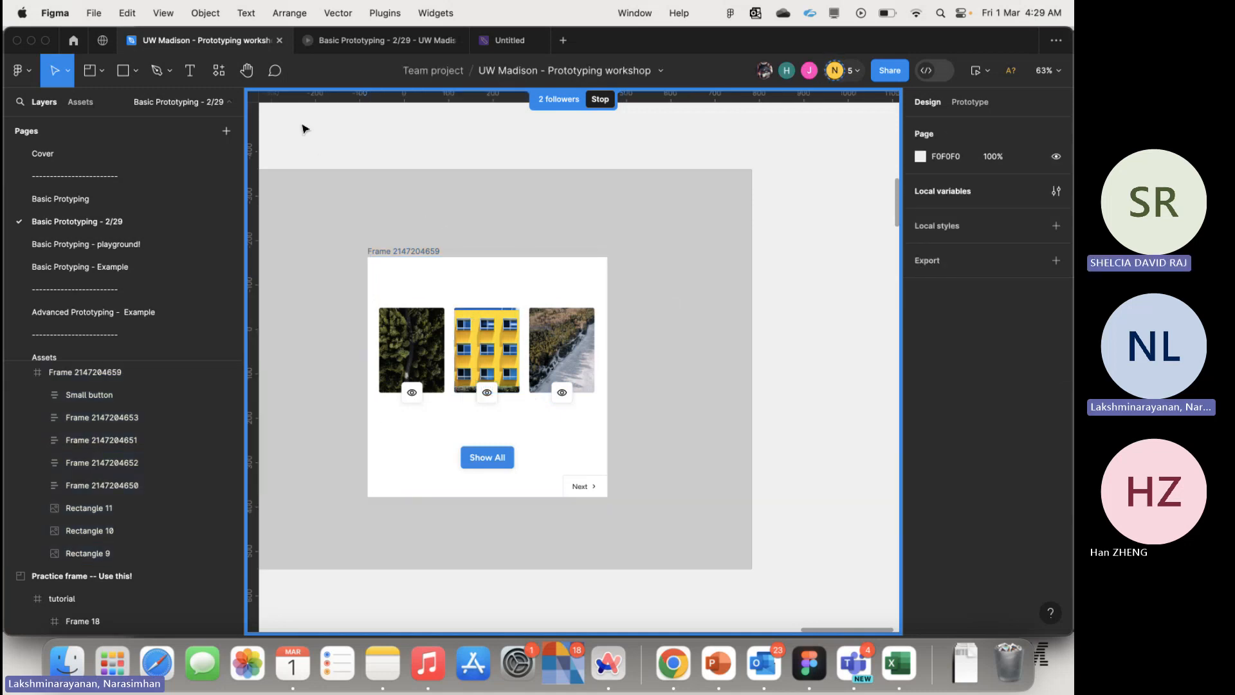
- Review the forest image's visibility binding and the prototype settings of its eye button, and clear the selection
left_click(423, 356)
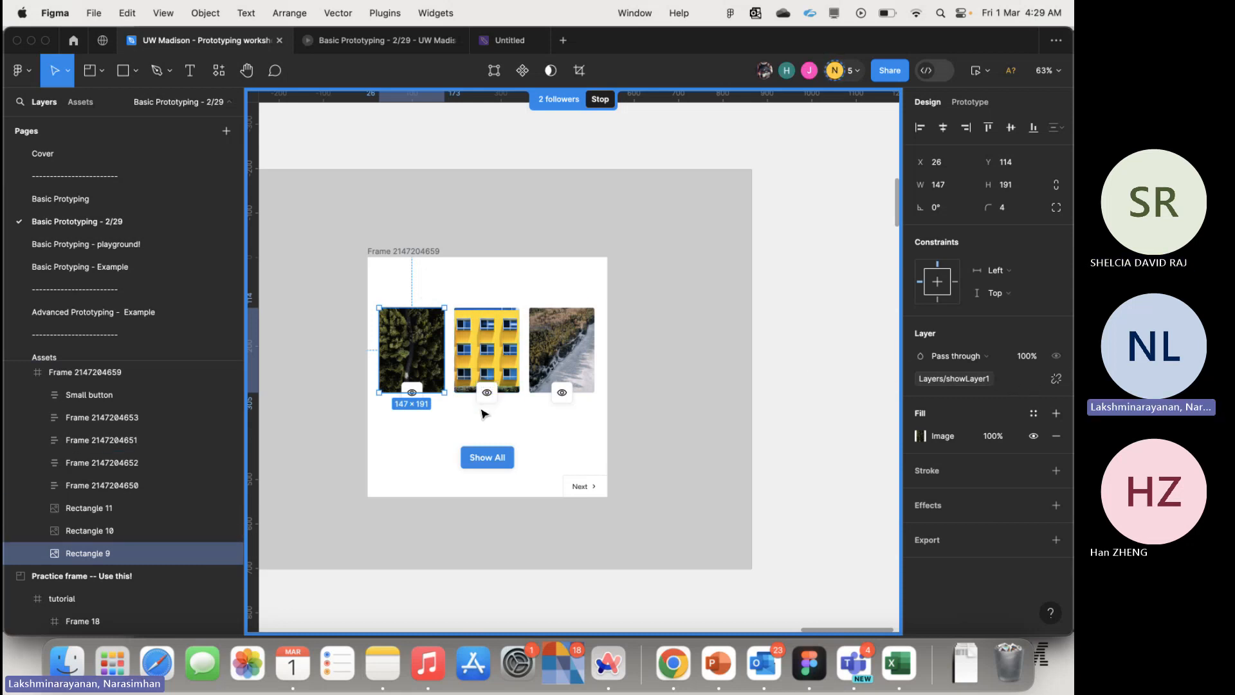
left_click(412, 393)
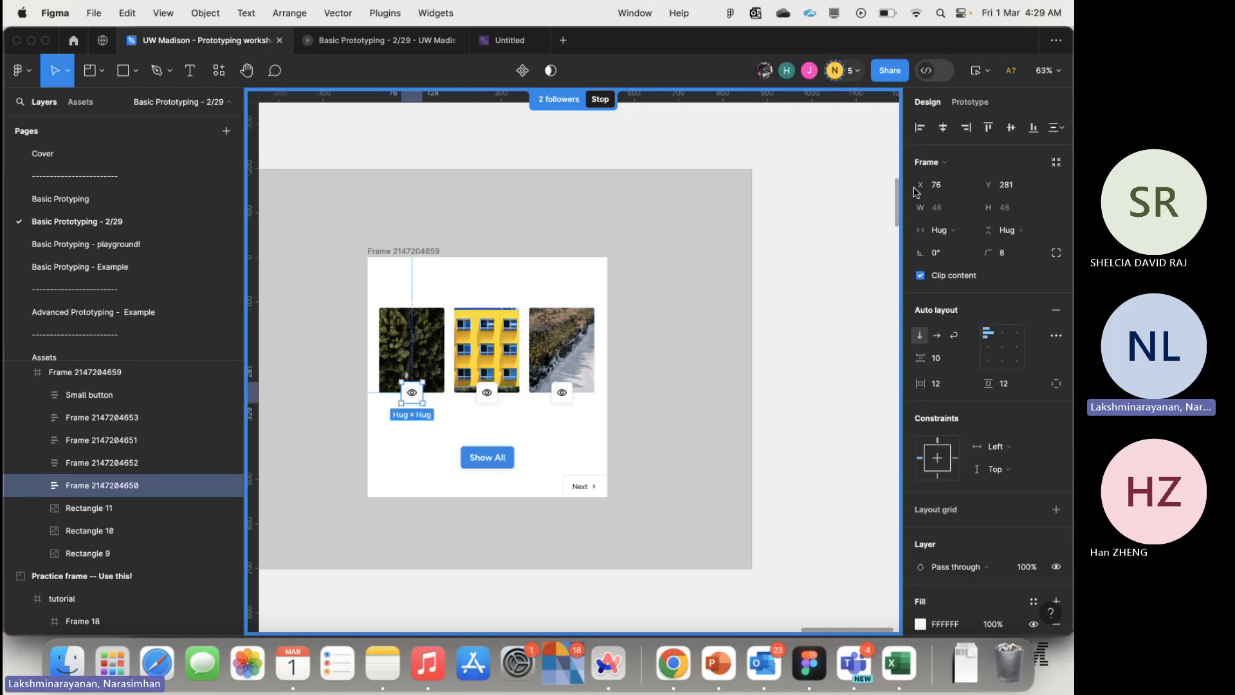
left_click(985, 111)
left_click(631, 377)
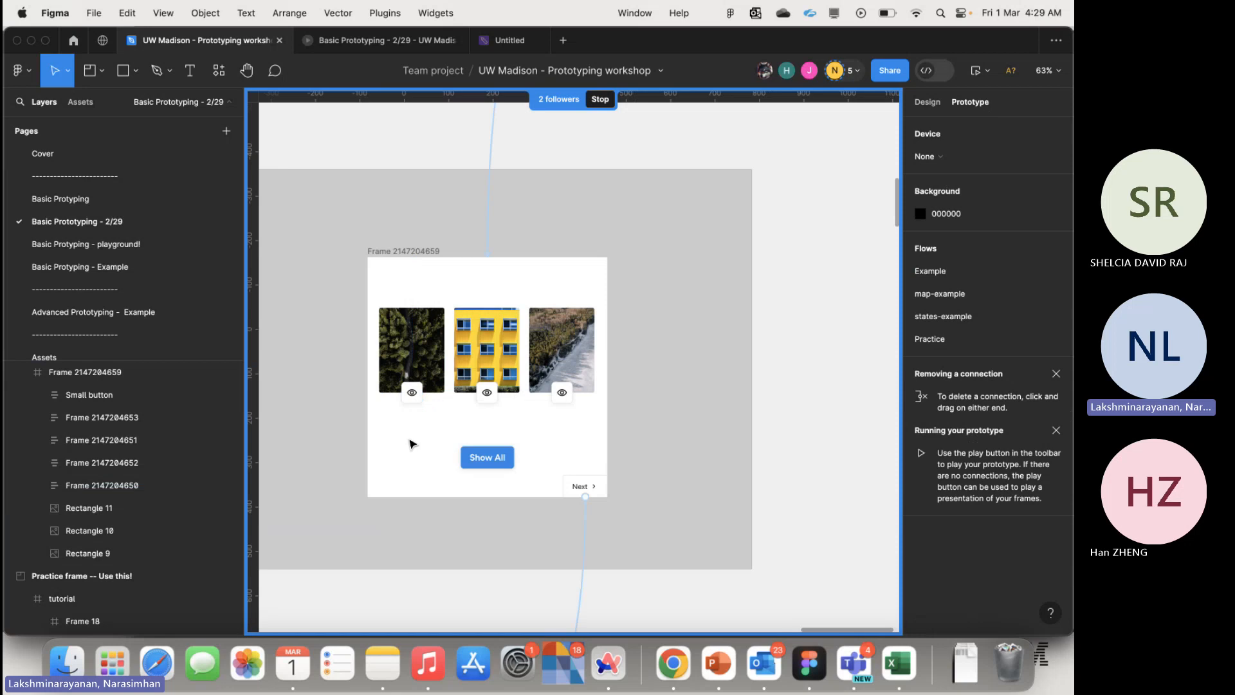
- Add an On click interaction to the Show All button and open its action settings
left_click(479, 462)
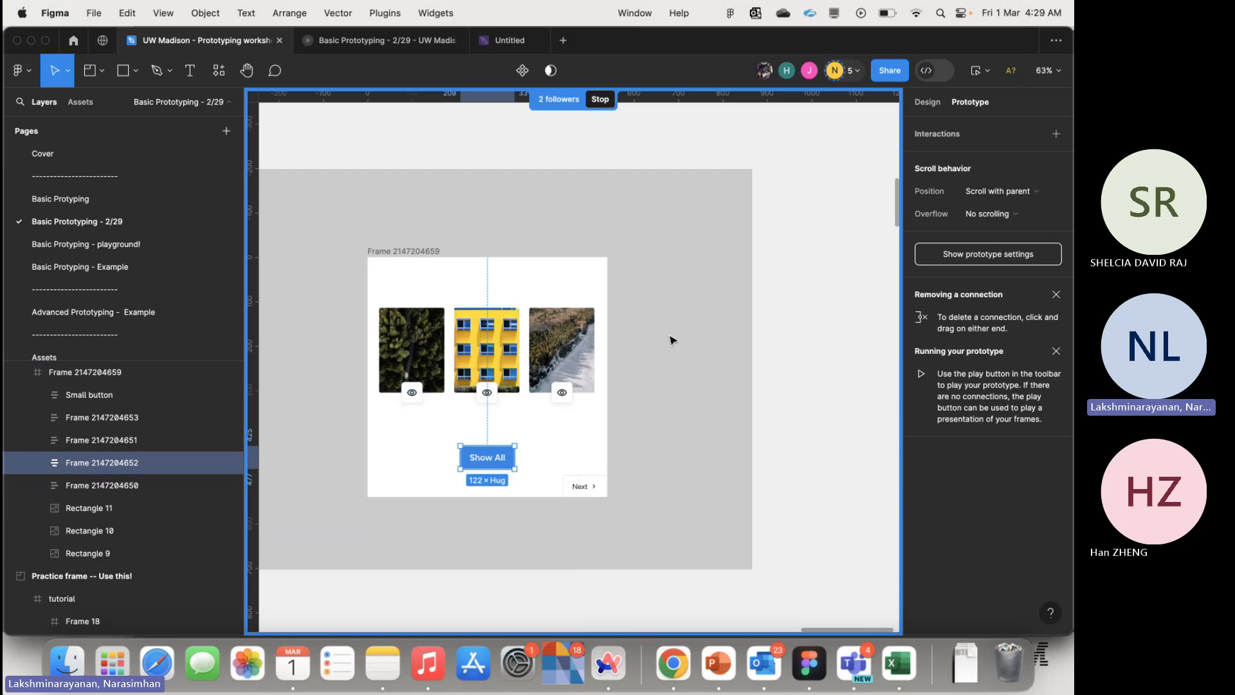
left_click(1055, 135)
left_click(497, 480)
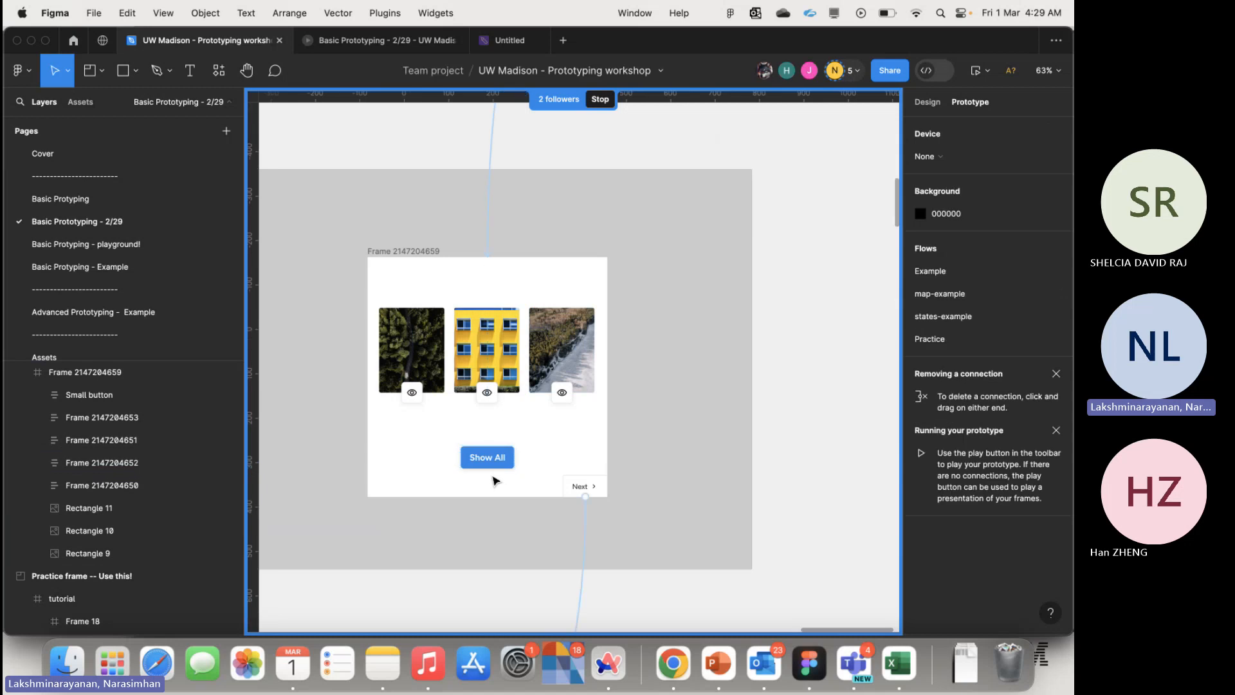
left_click(485, 461)
left_click(1004, 160)
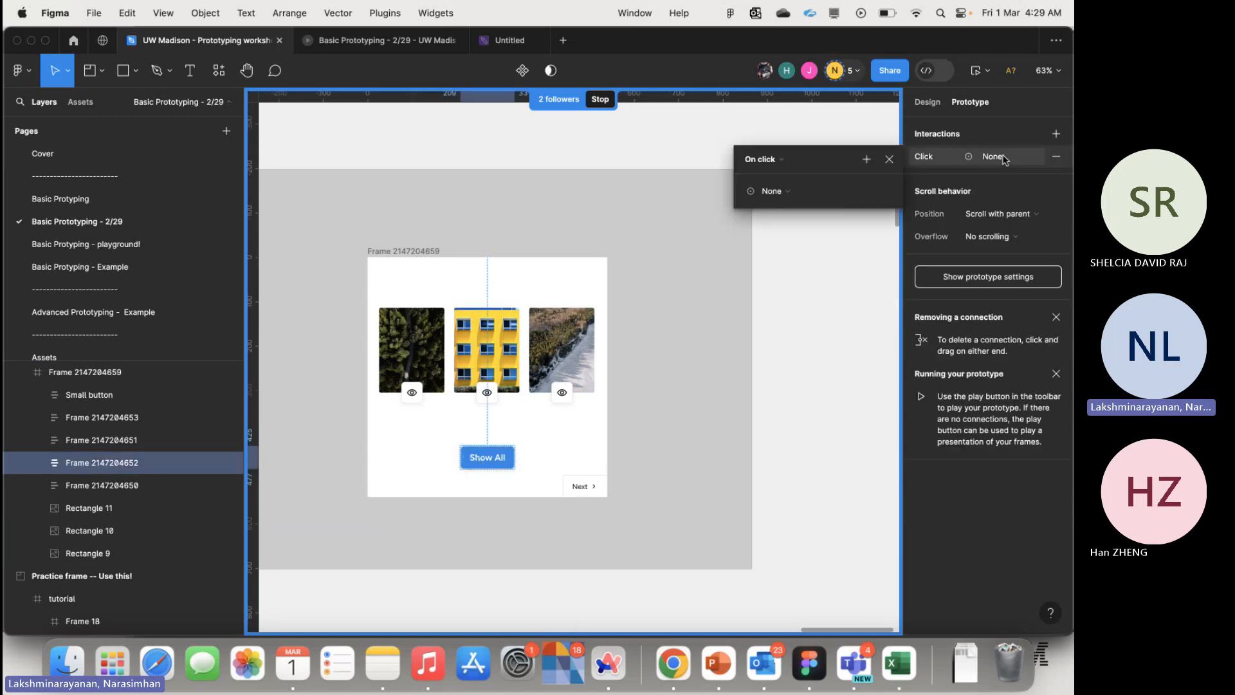
- Make the Show All button's click action set the showLayer1 variable to True
left_click(821, 197)
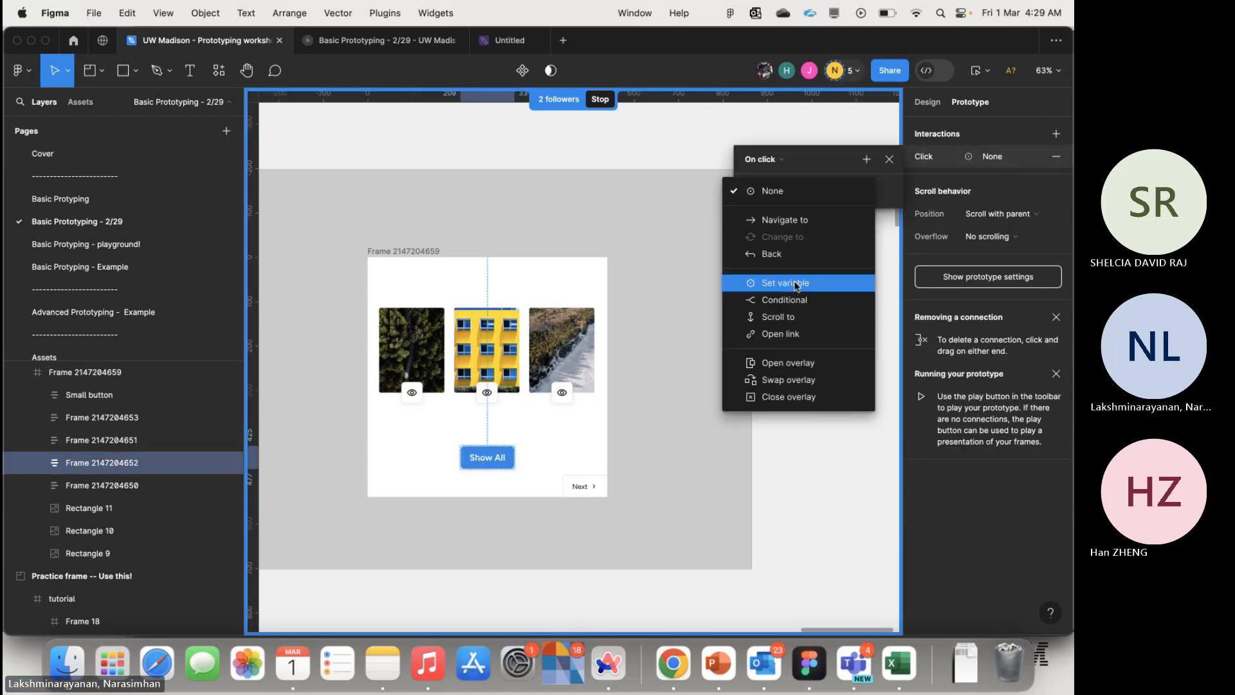
left_click(825, 281)
scroll(825, 274, "down", 2)
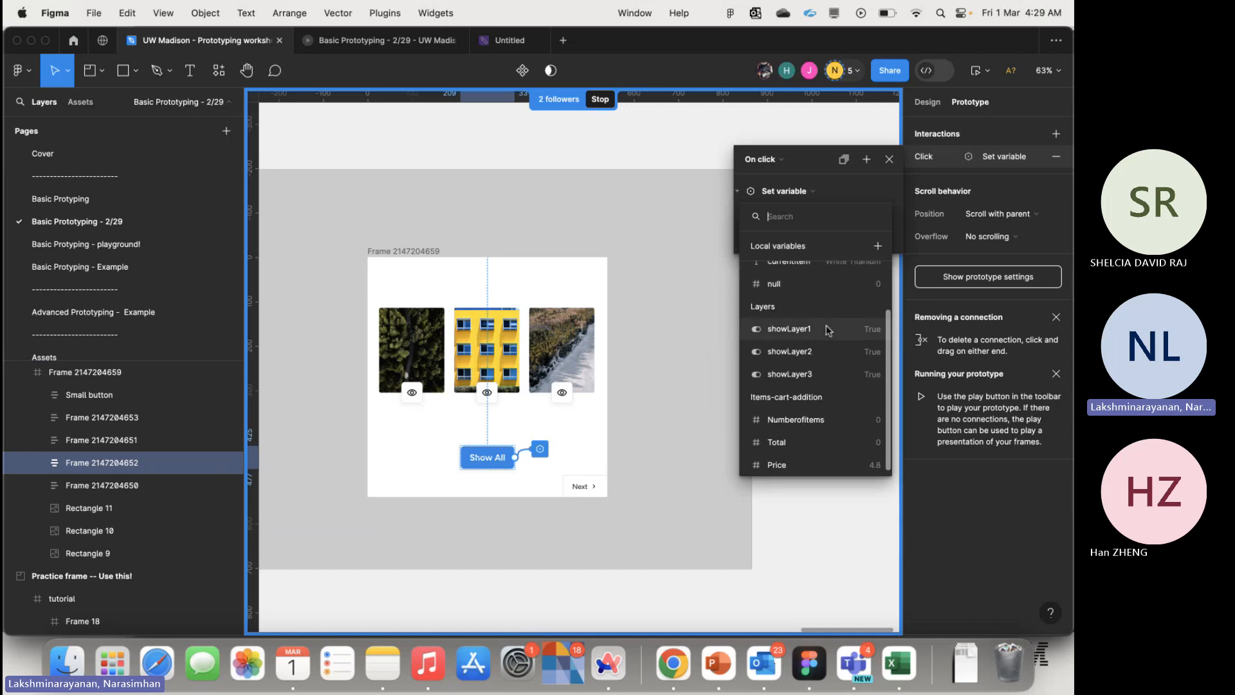
left_click(829, 328)
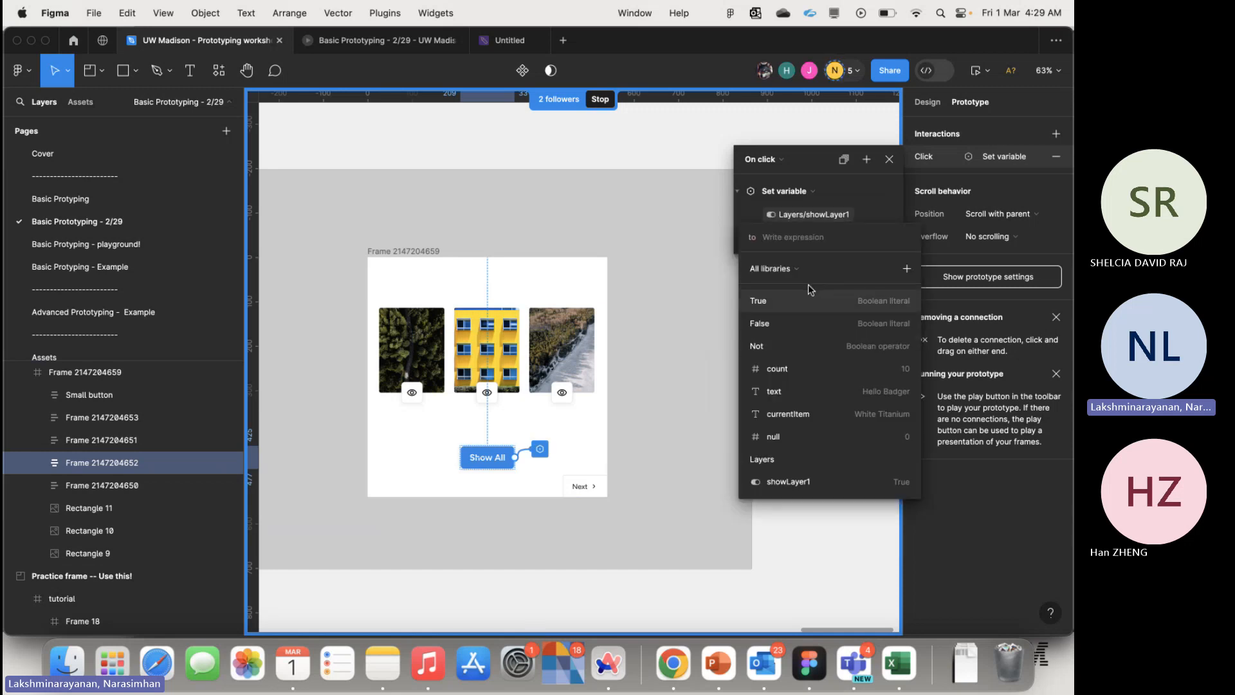
left_click(807, 303)
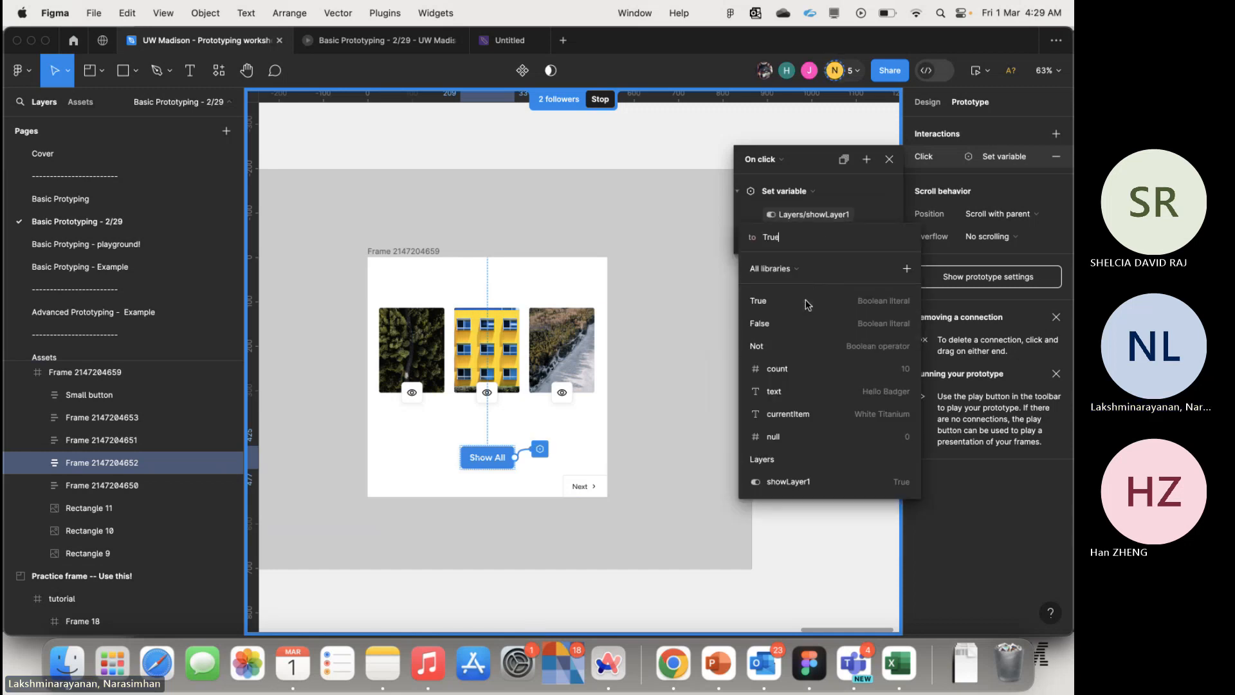
left_click(806, 161)
- Add a second Set variable action to the Show All click interaction that sets showLayer2 to True
left_click(866, 159)
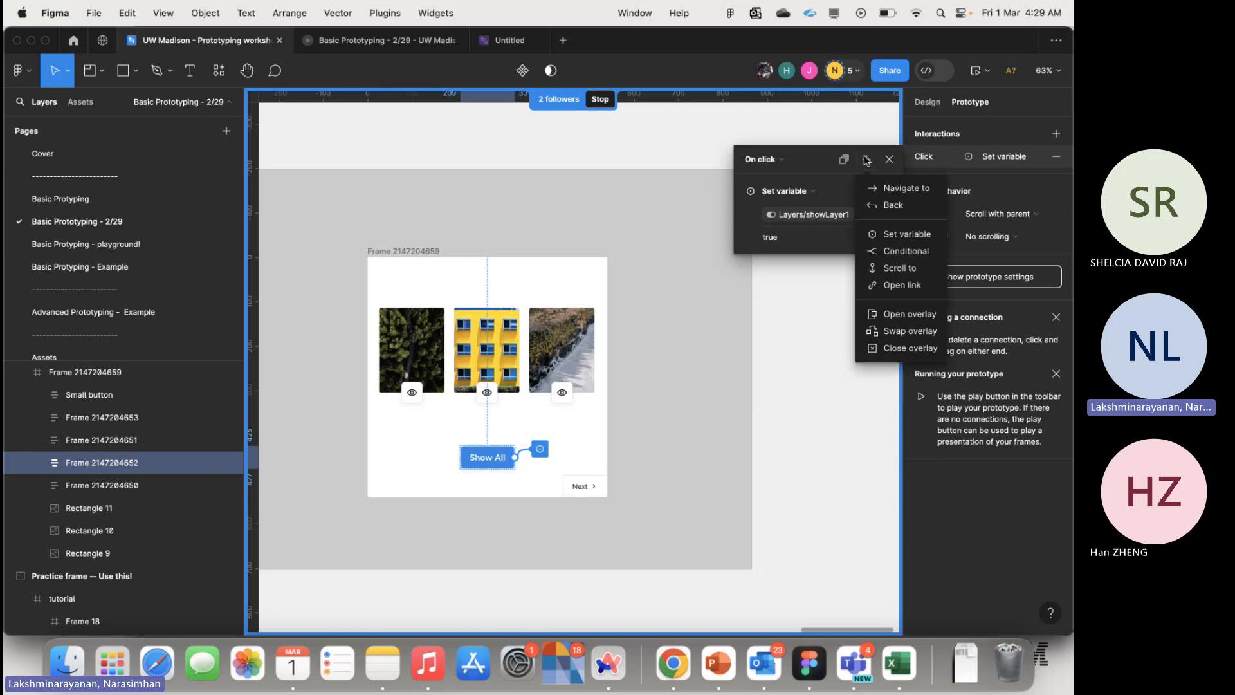
left_click(905, 236)
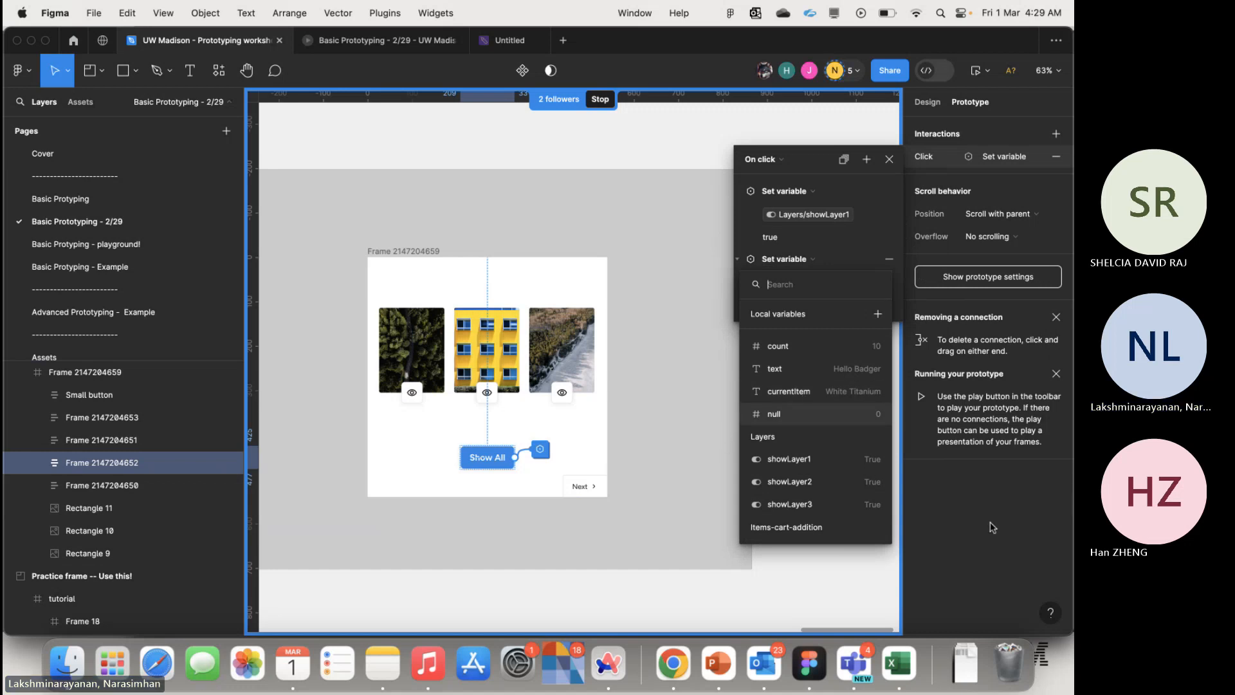
left_click(789, 481)
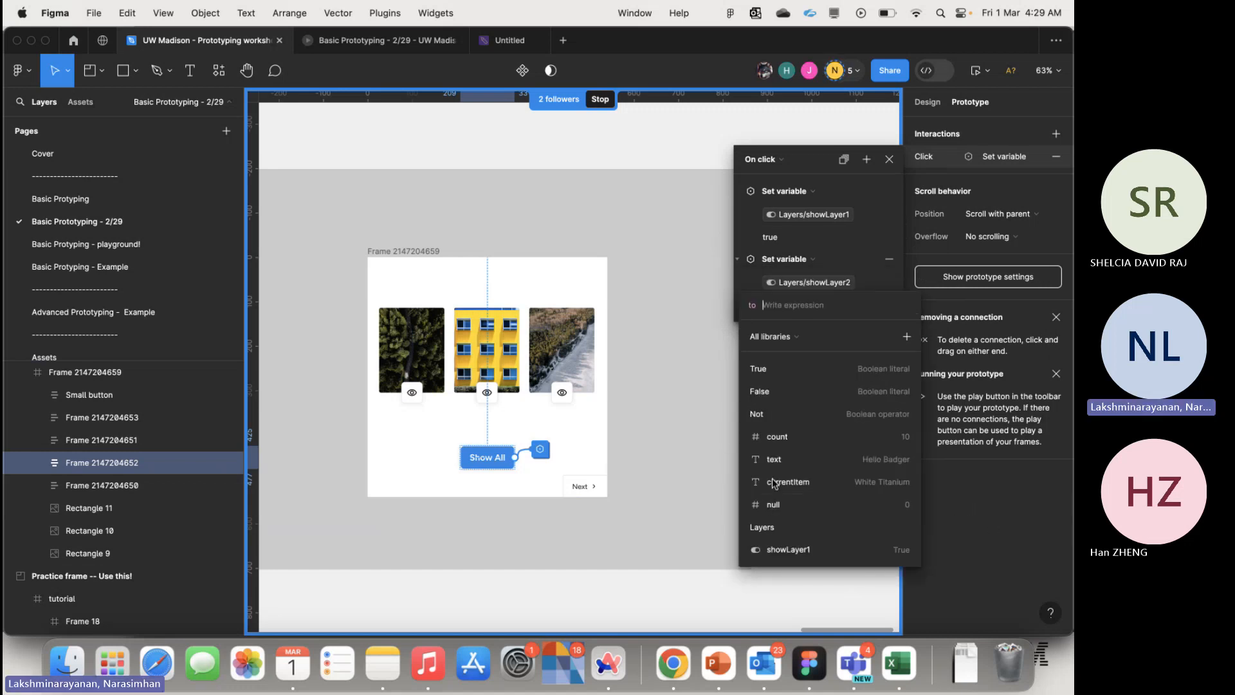
left_click(808, 372)
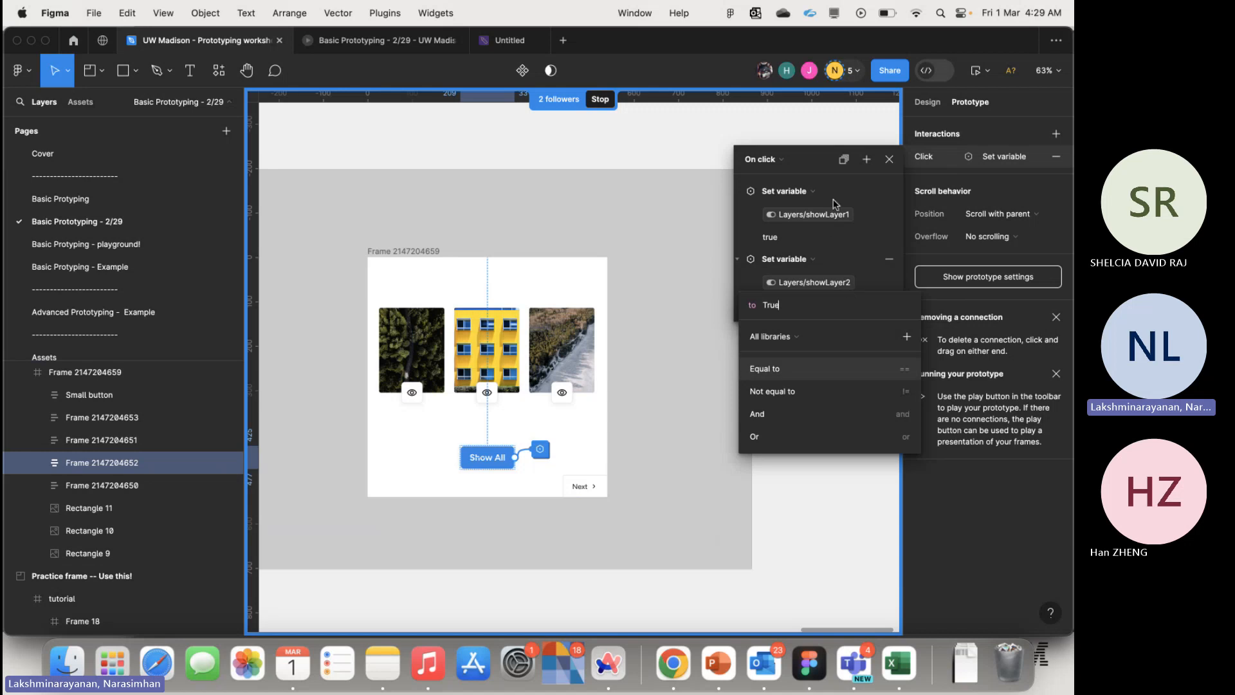
left_click(807, 166)
- Add a third Set variable action setting showLayer3 to True, then close the interaction settings and deselect the Show All button
left_click(866, 159)
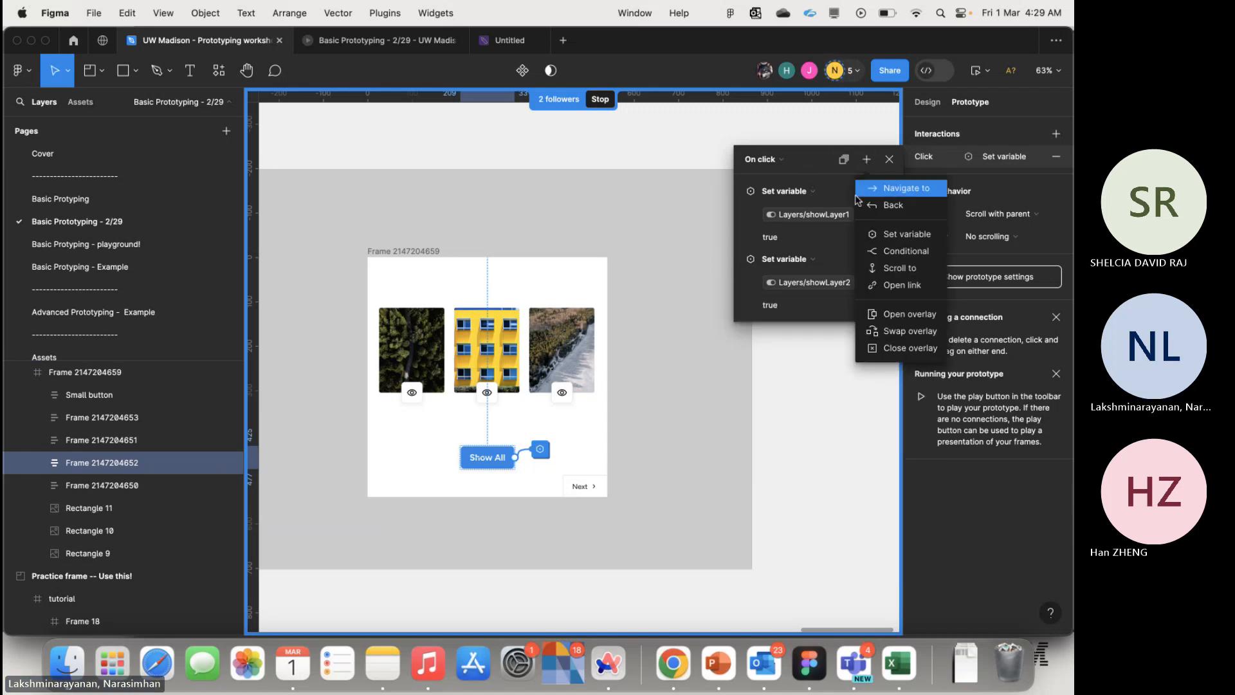
left_click(926, 235)
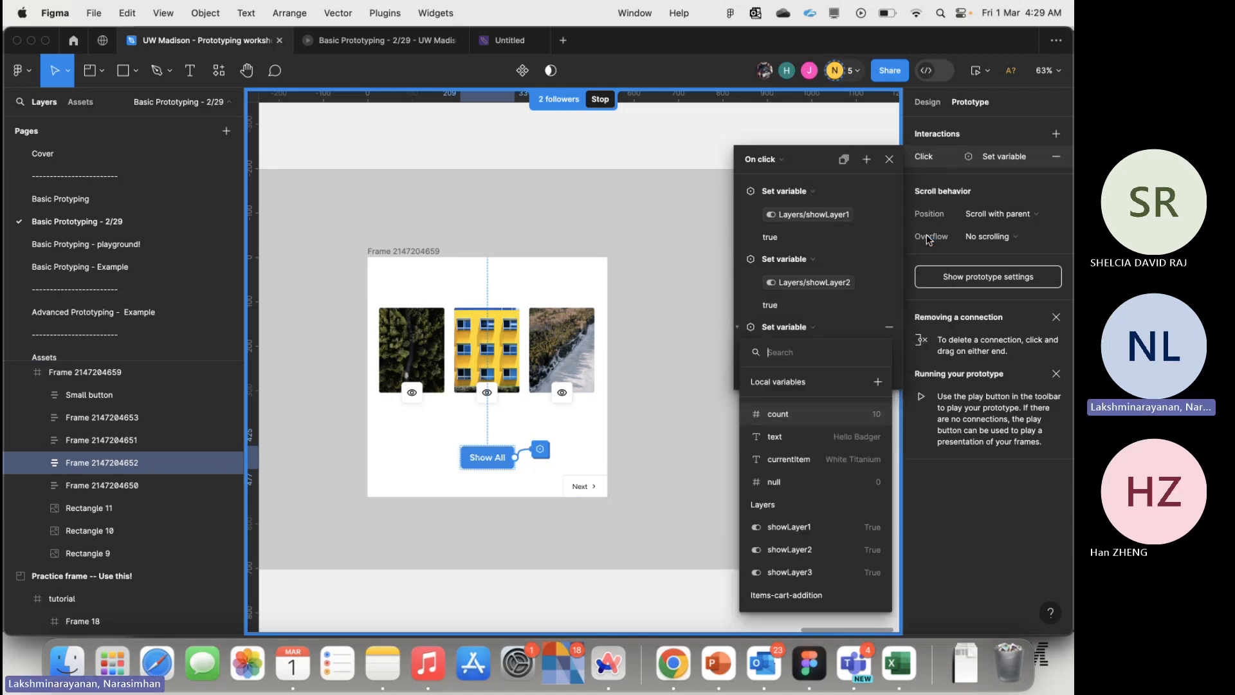
left_click(779, 574)
scroll(797, 606, "down", 2)
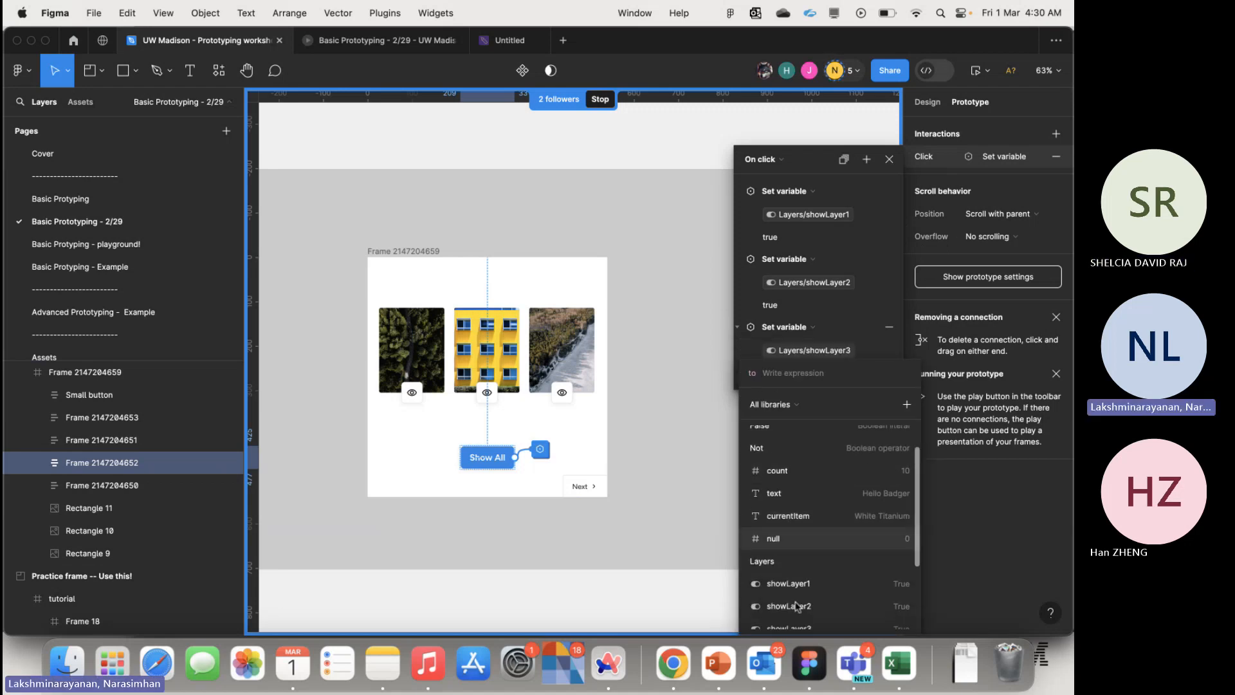
scroll(797, 606, "up", 2)
left_click(785, 437)
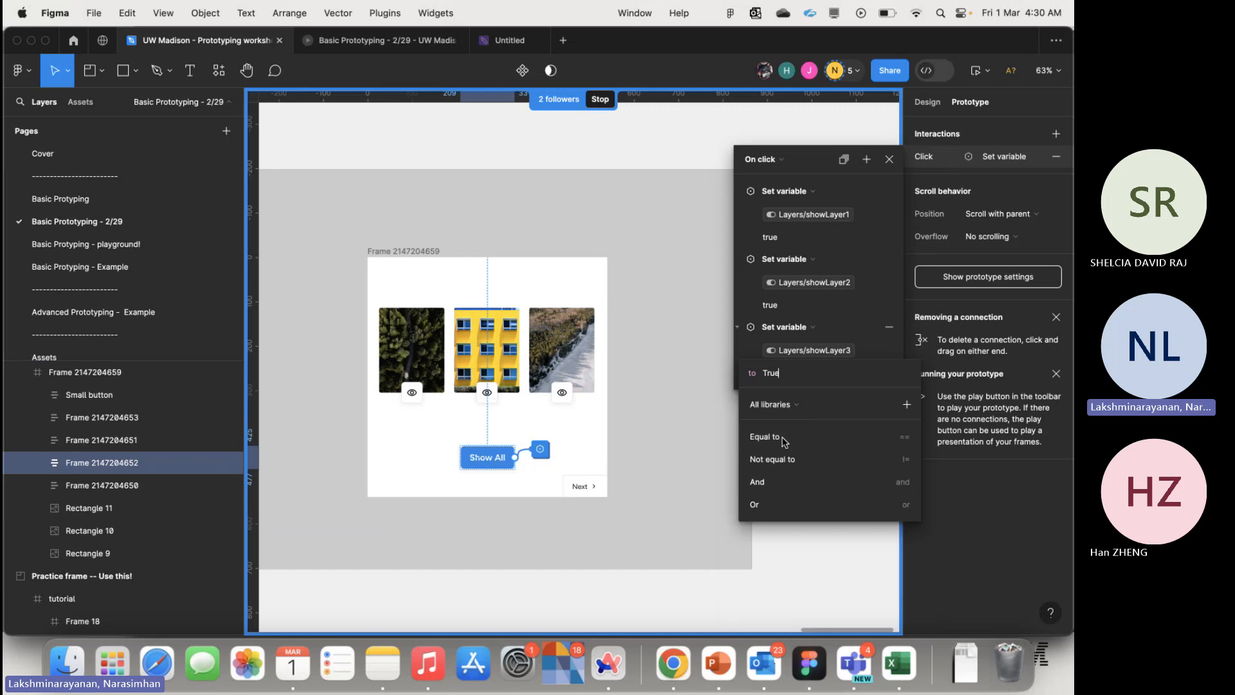
left_click(657, 427)
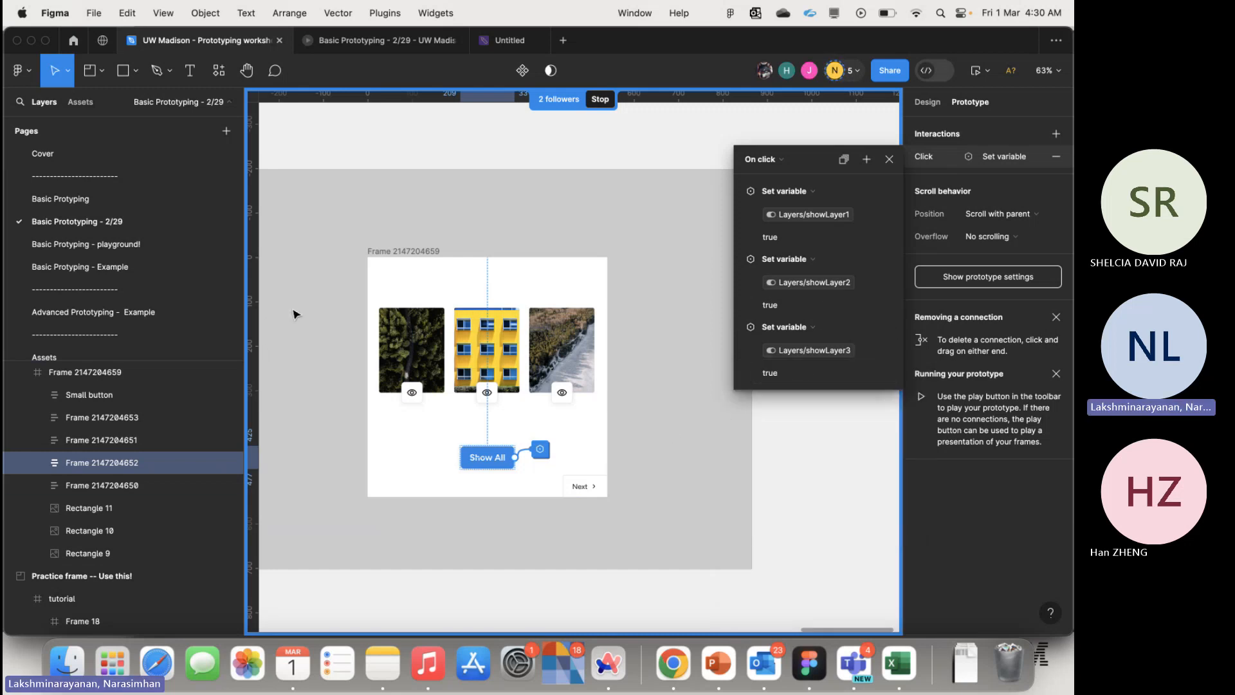
left_click(844, 485)
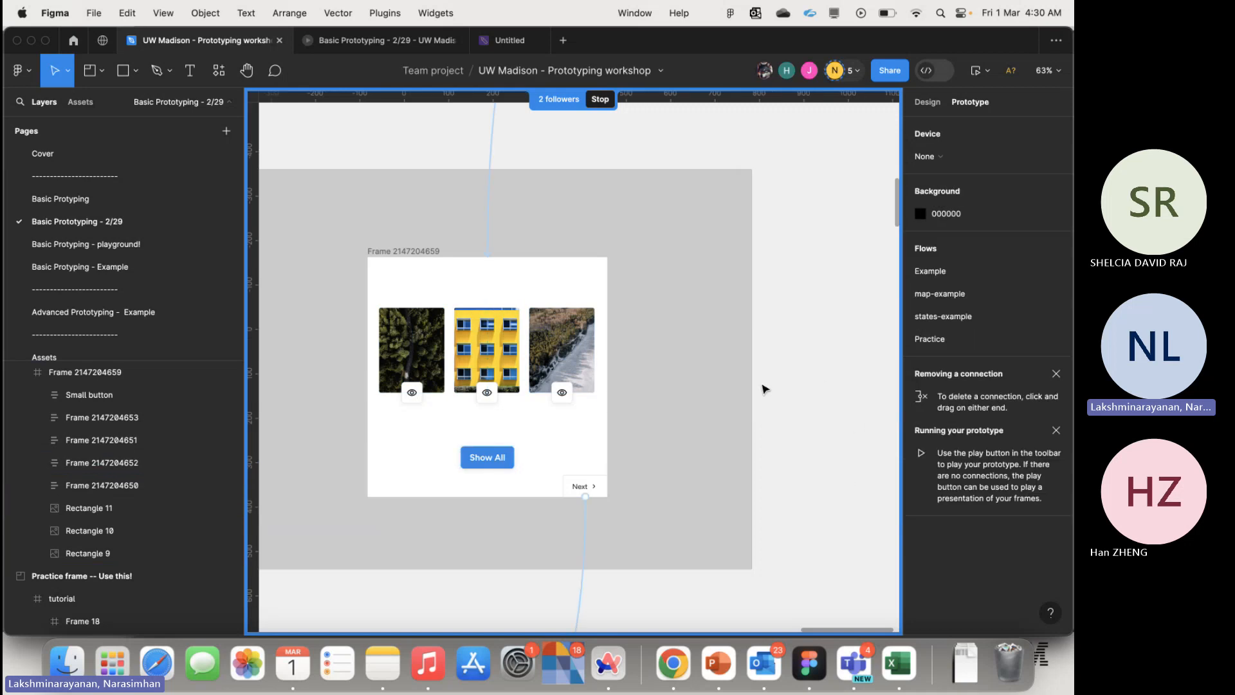
- Preview Frame 19, hide all three images with their eye buttons, restore them with Show All, then close the preview and deselect the frame
scroll(764, 389, "down", 2)
scroll(693, 393, "down", 5)
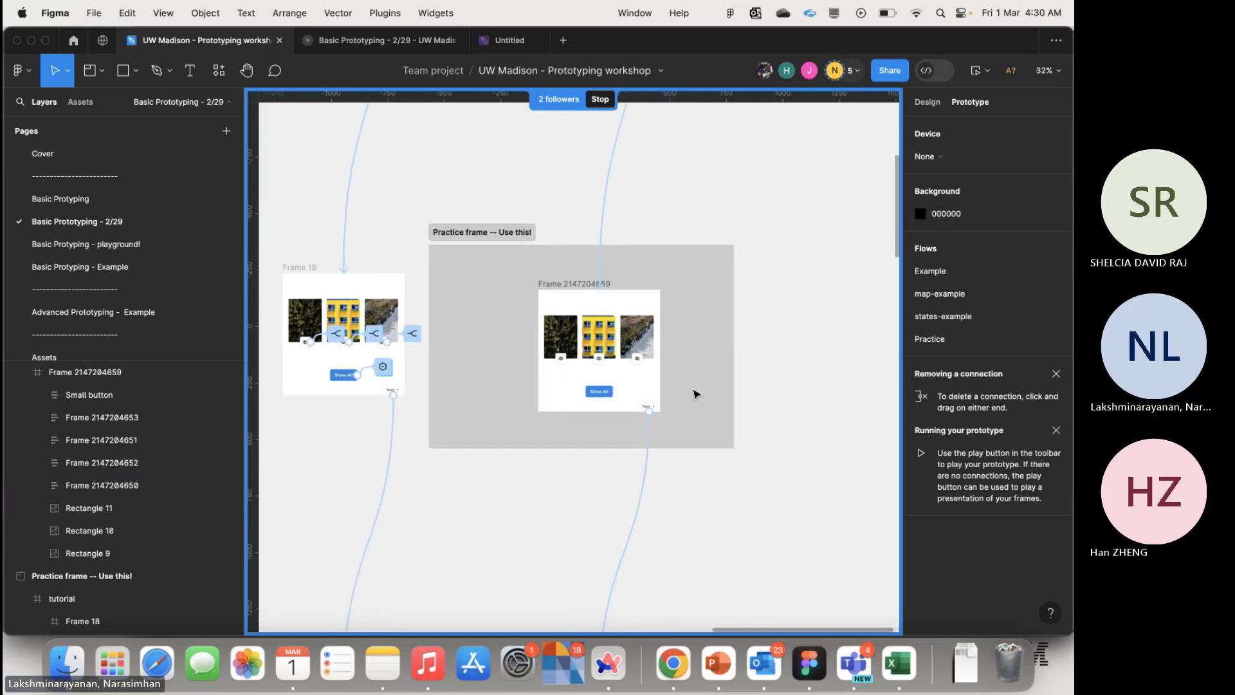
scroll(693, 393, "left", 3)
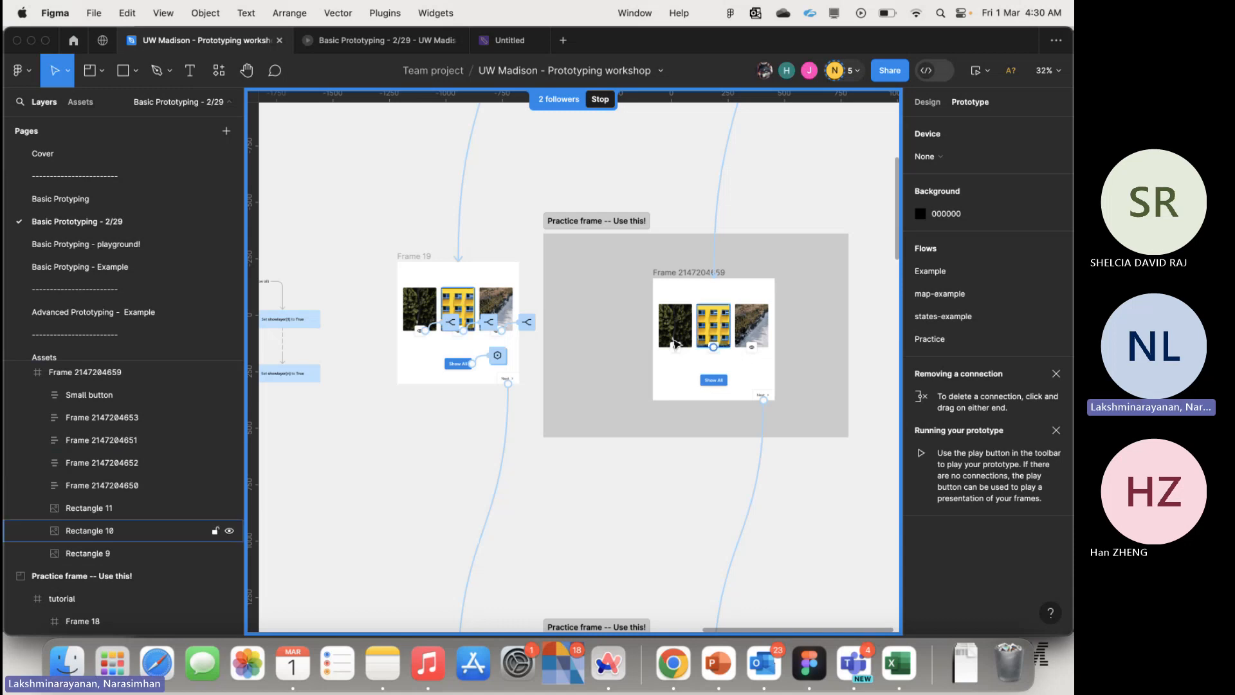
left_click(410, 333)
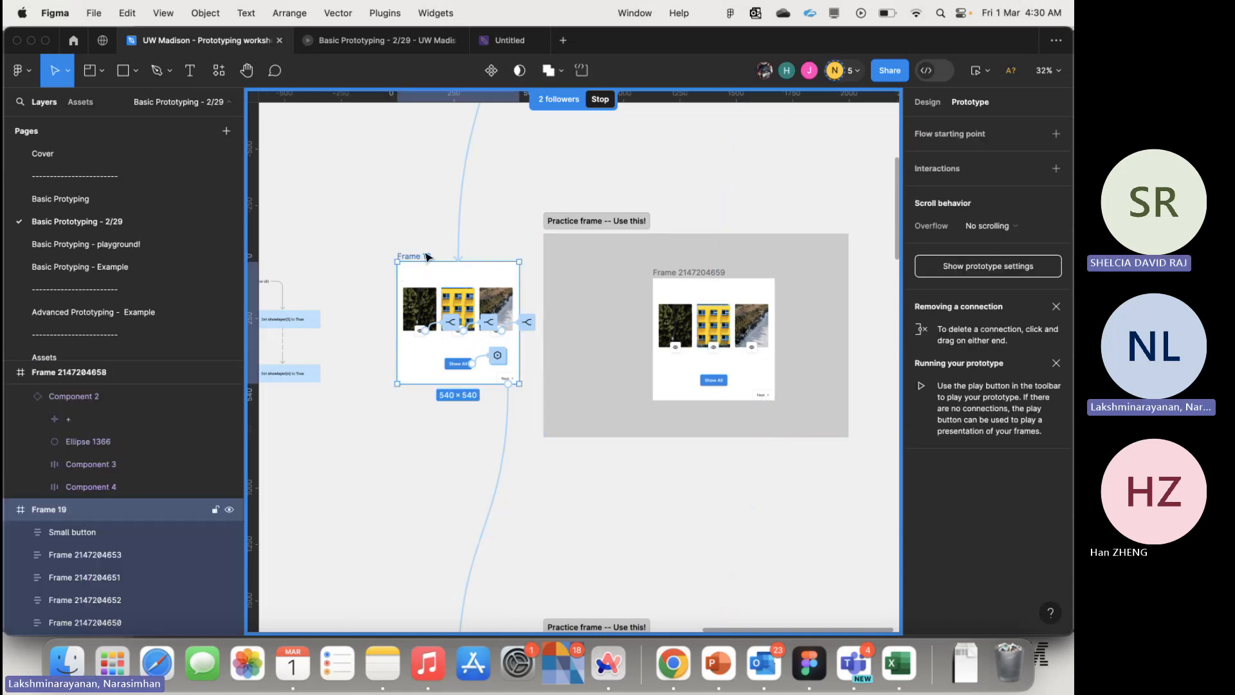
left_click(975, 70)
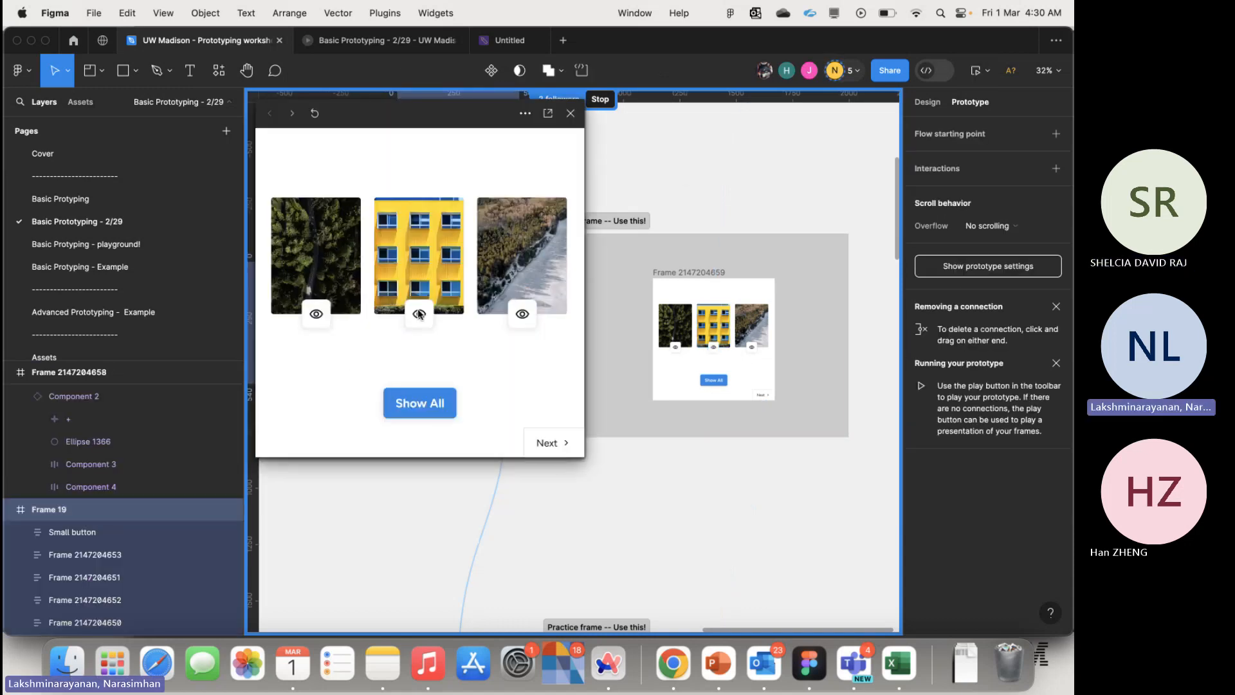
left_click(419, 313)
left_click(522, 314)
left_click(317, 314)
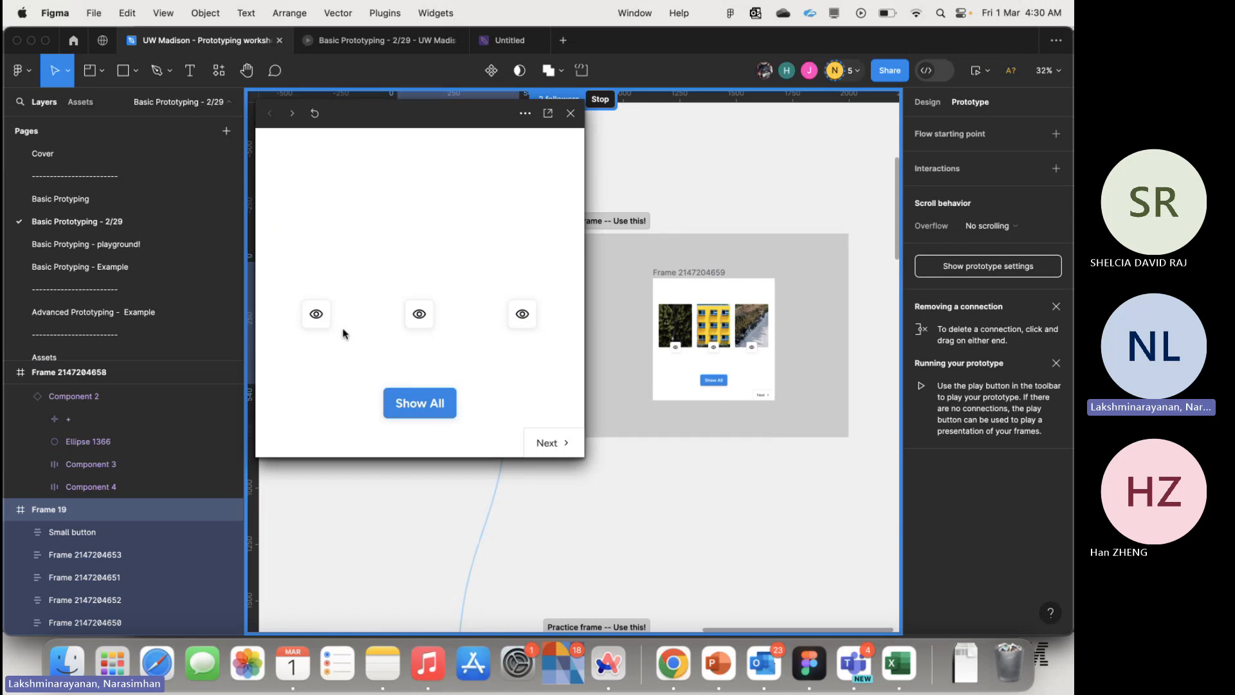
left_click(430, 411)
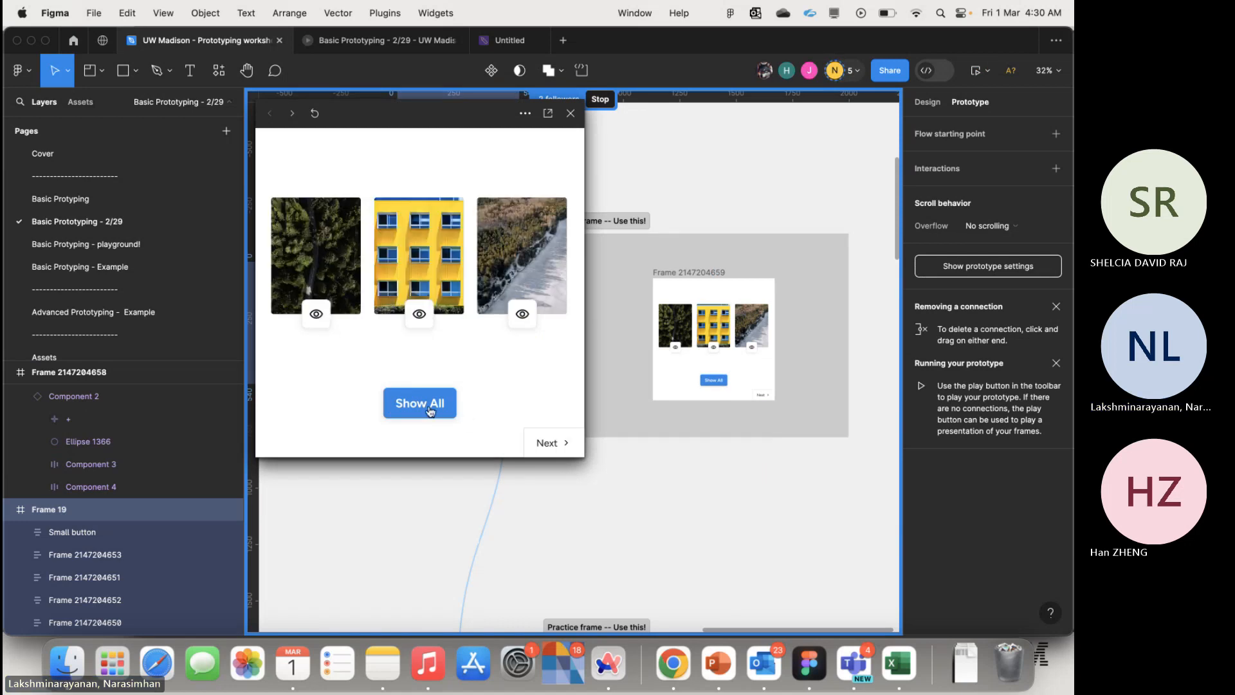
left_click(570, 113)
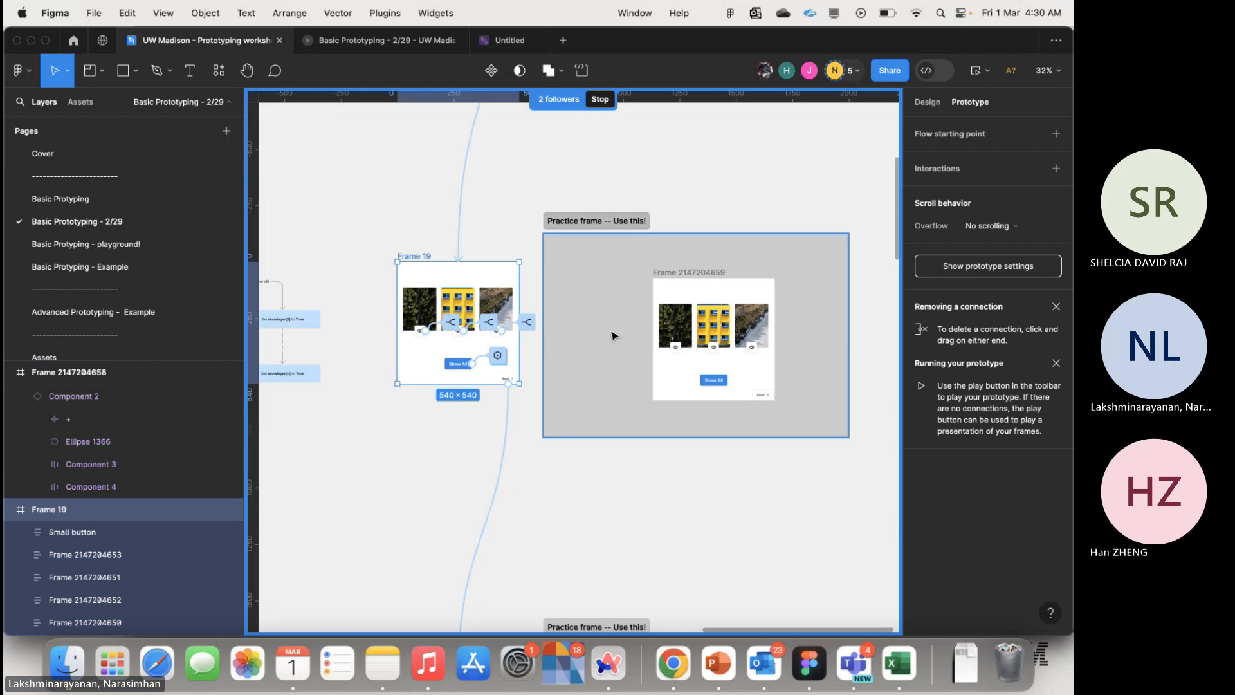
left_click(587, 420)
left_click(559, 493)
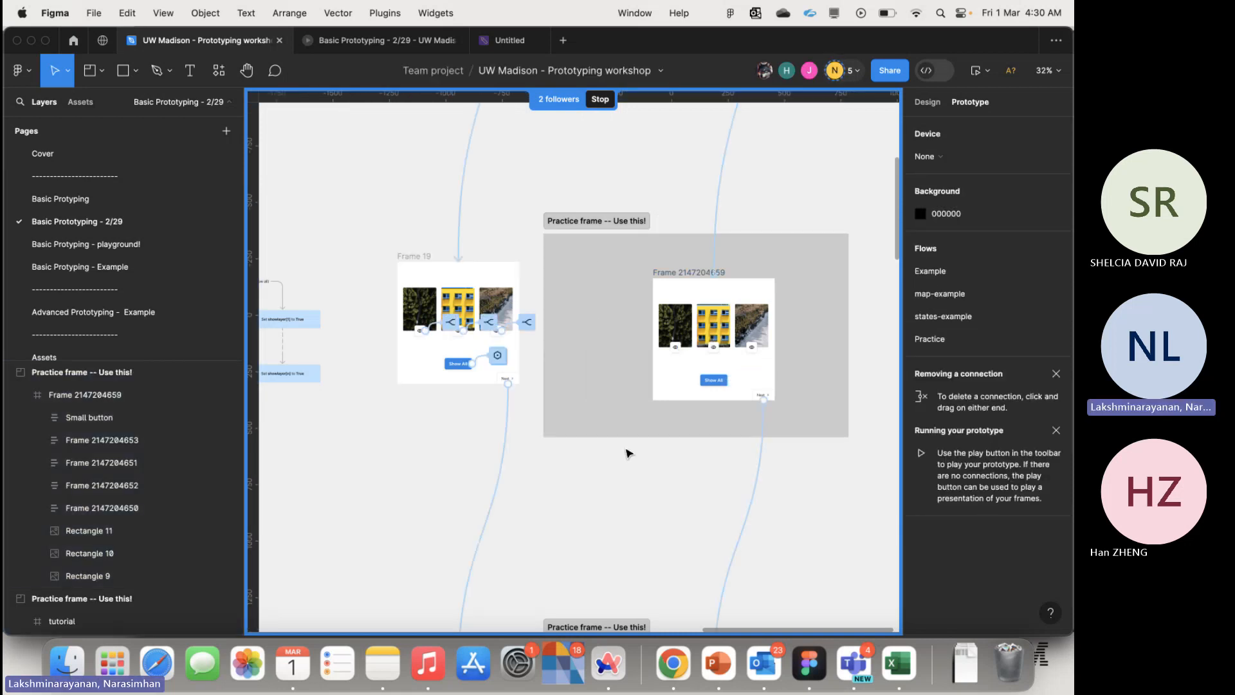
scroll(616, 521, "down", 3)
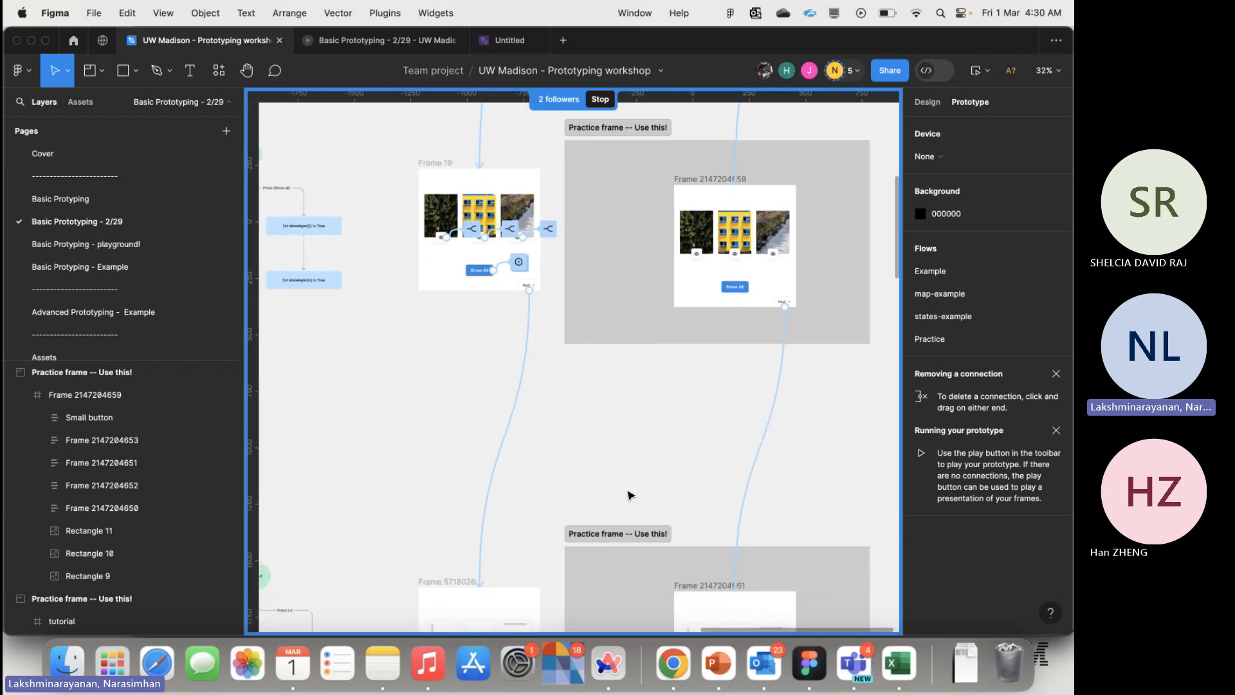
scroll(640, 479, "down", 4)
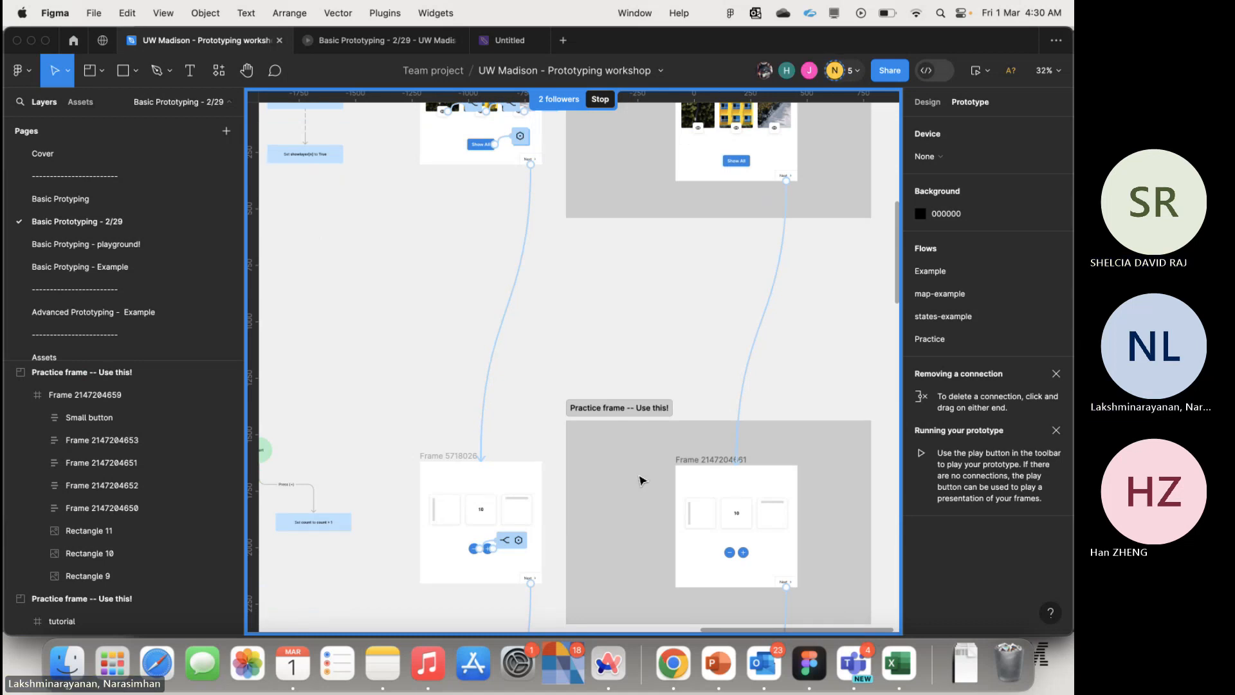
scroll(641, 479, "down", 3)
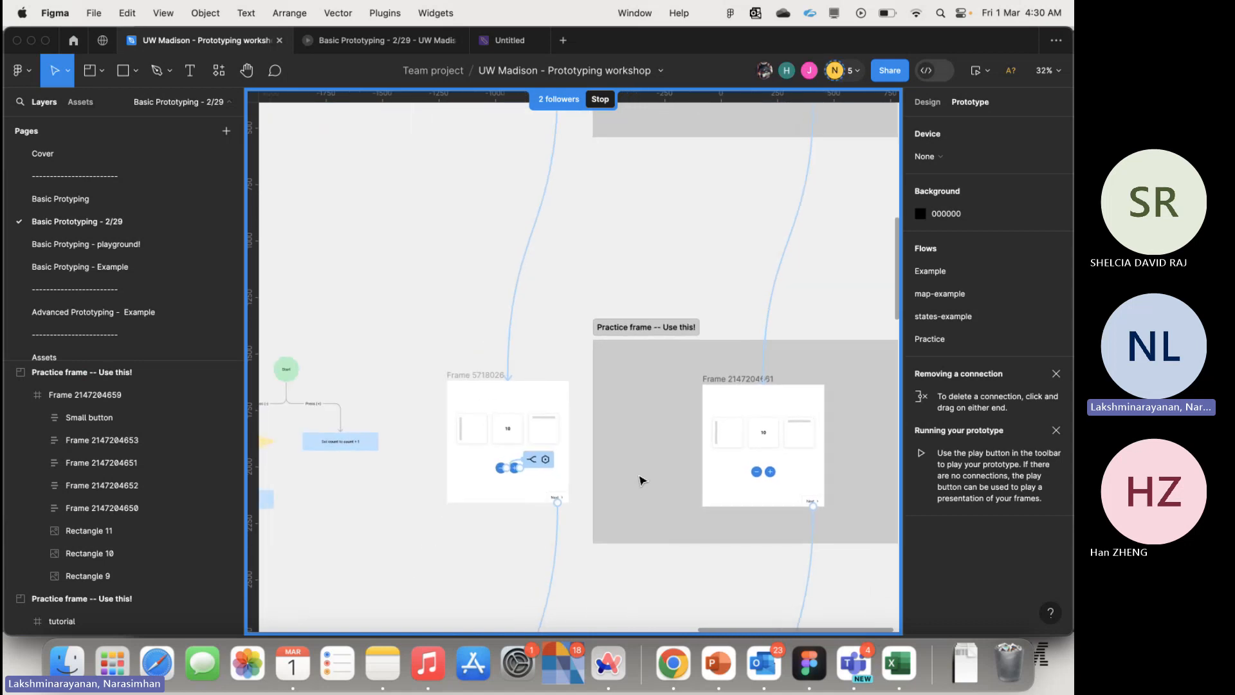
left_click(634, 329)
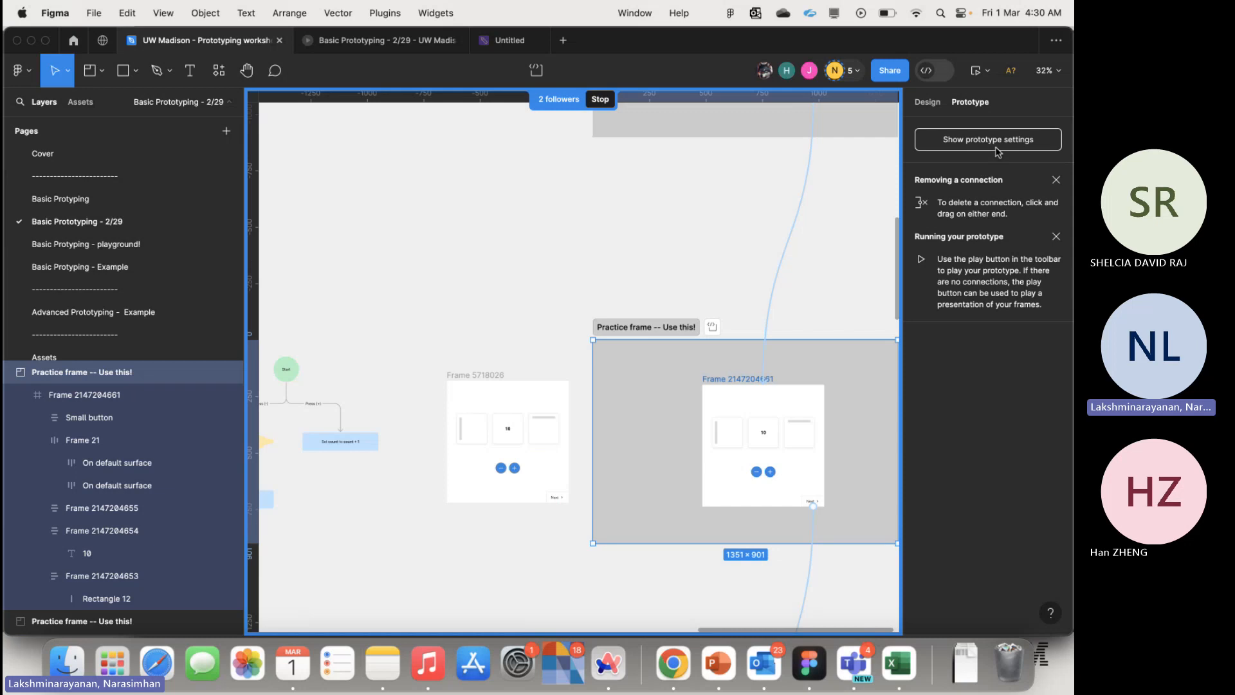
left_click(997, 151)
scroll(703, 323, "down", 1)
left_click(939, 106)
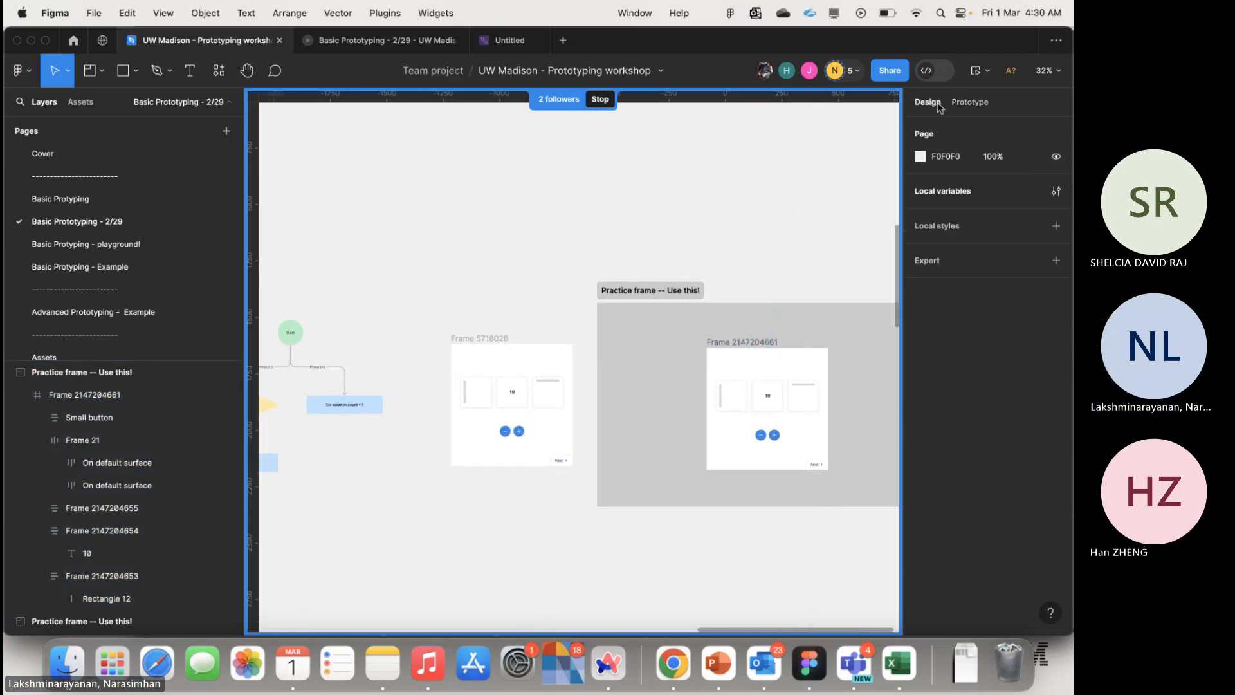
left_click(651, 290)
left_click(741, 344)
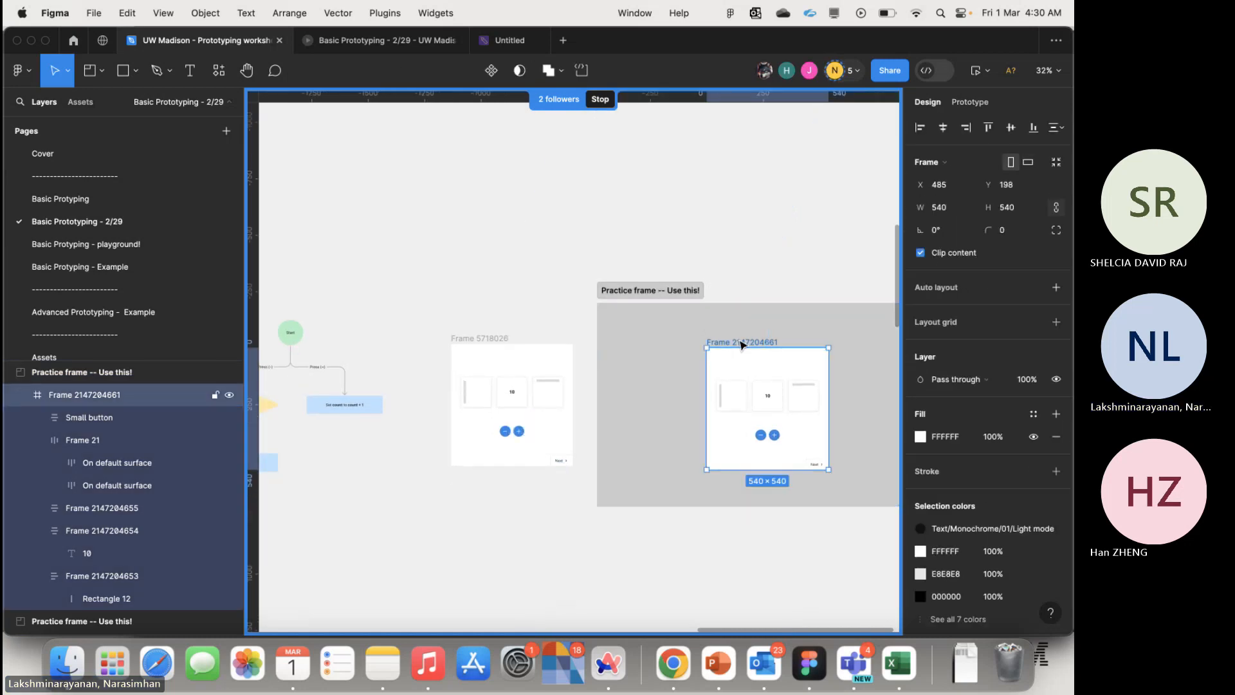
scroll(741, 344, "up", 5)
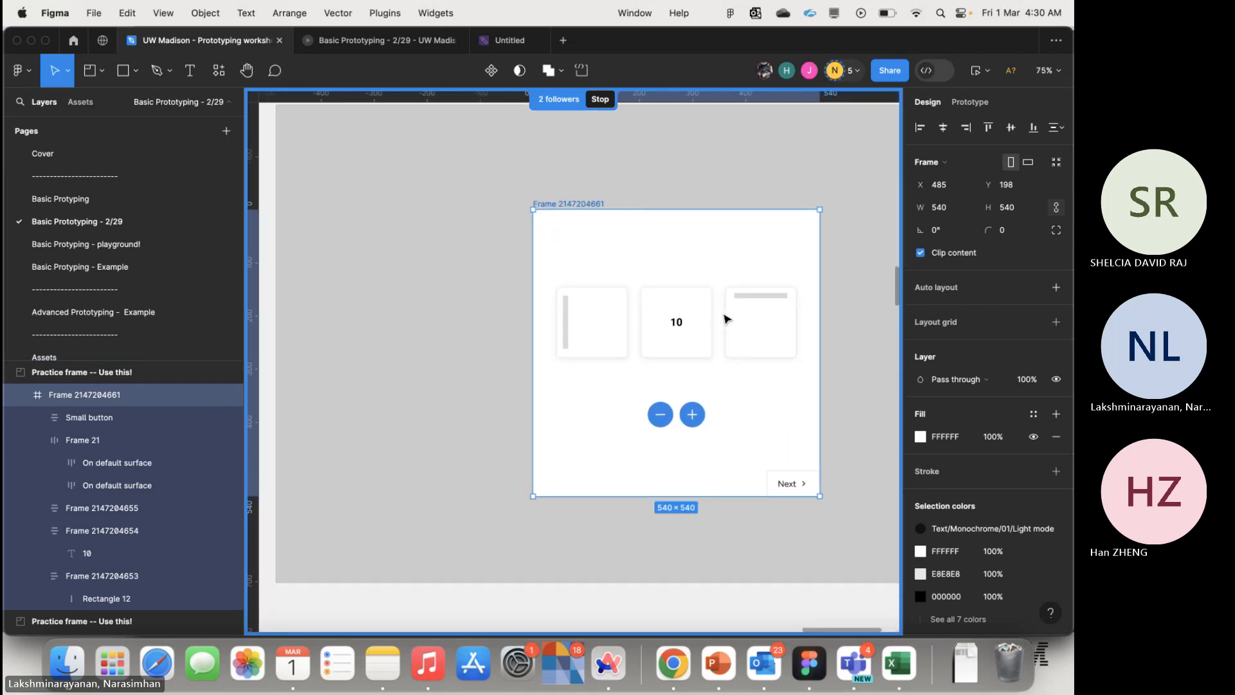
double_click(676, 321)
scroll(915, 318, "down", 1)
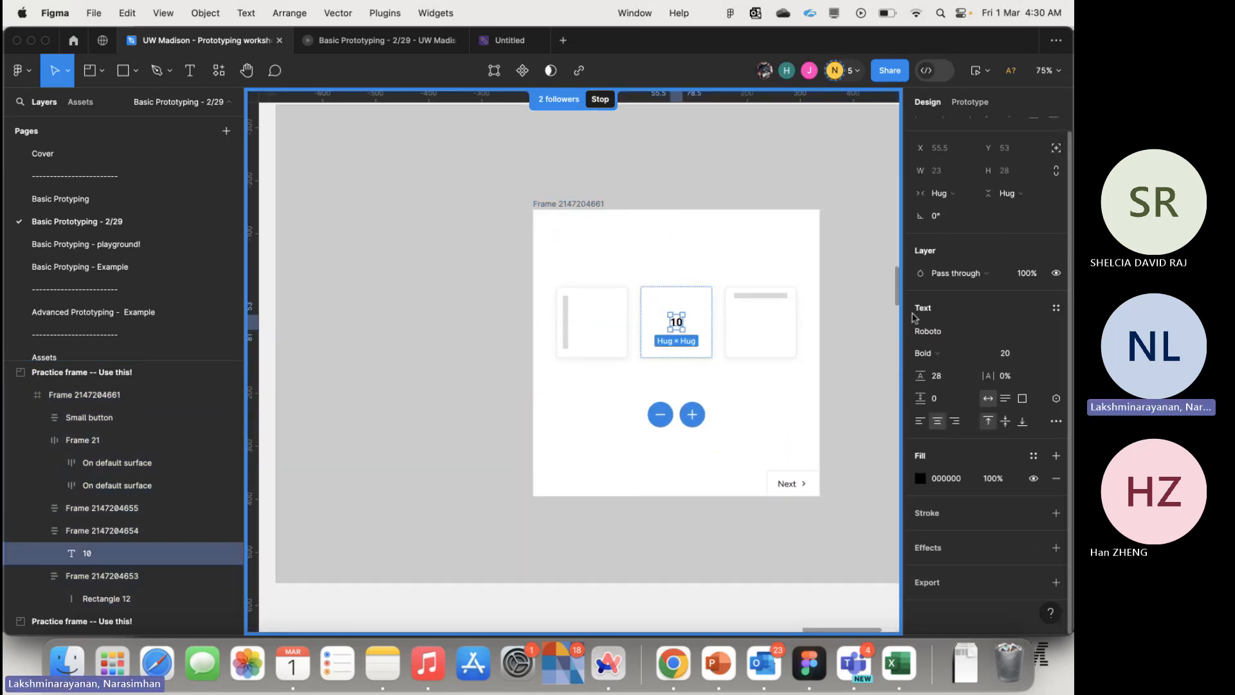
left_click(566, 343)
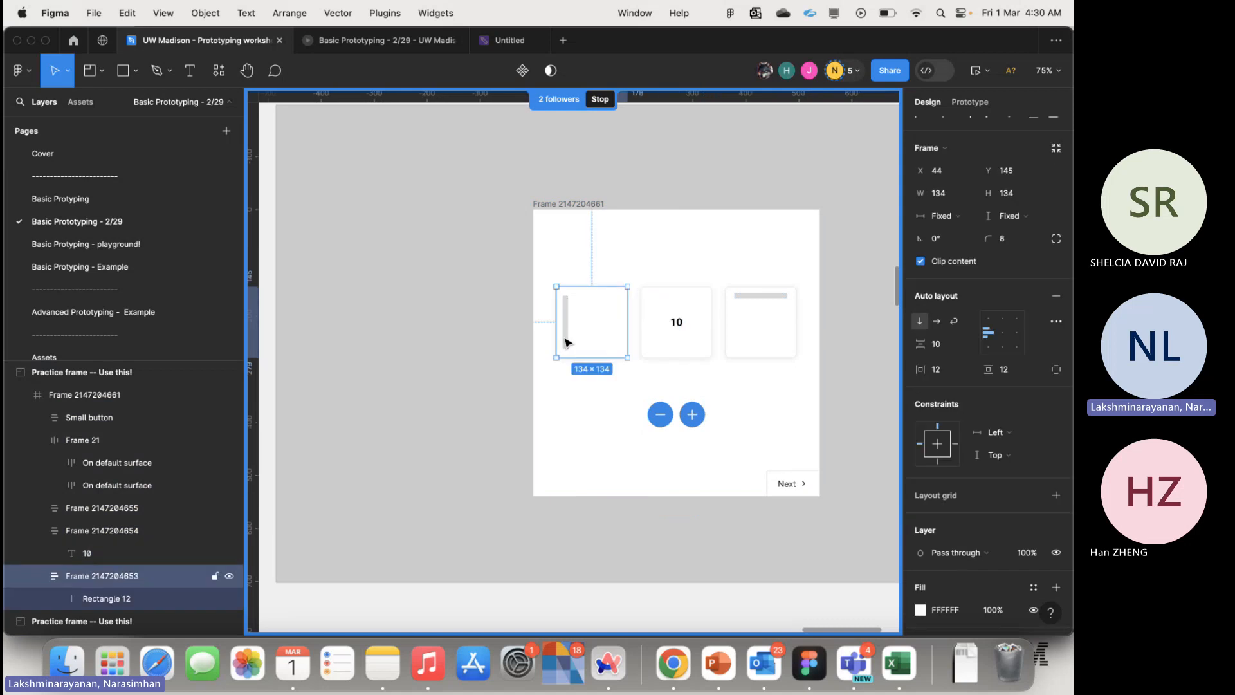
left_click(745, 308)
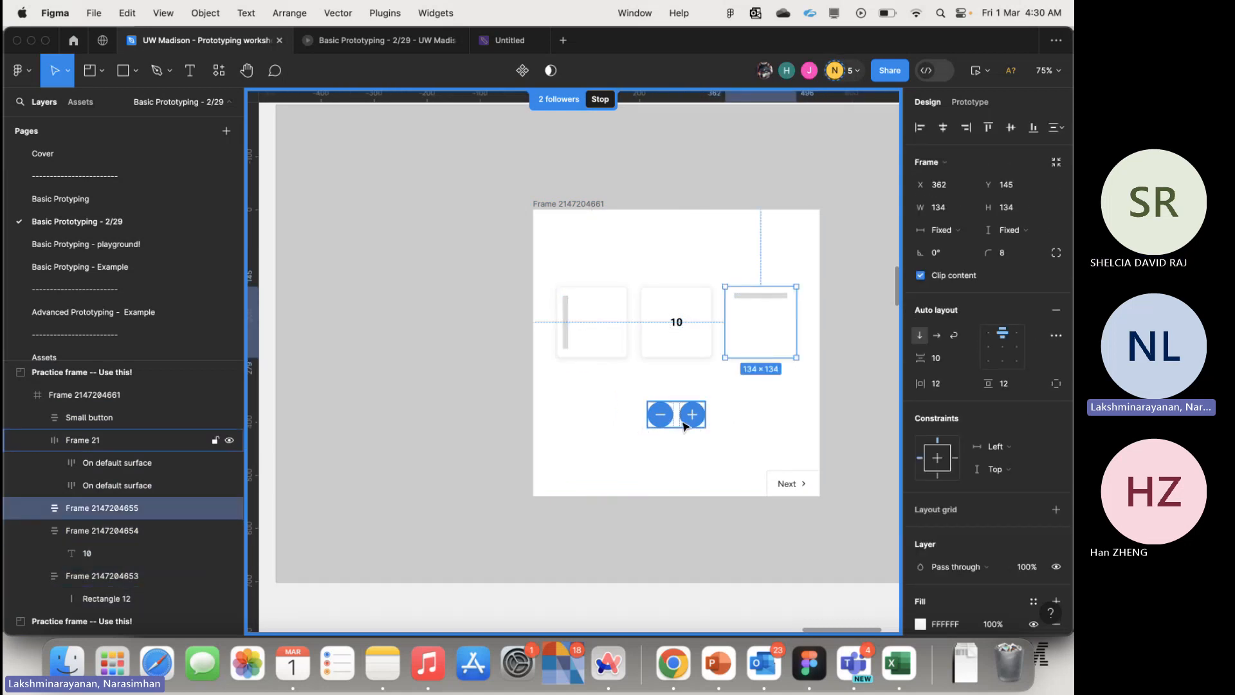
double_click(679, 322)
scroll(975, 390, "down", 1)
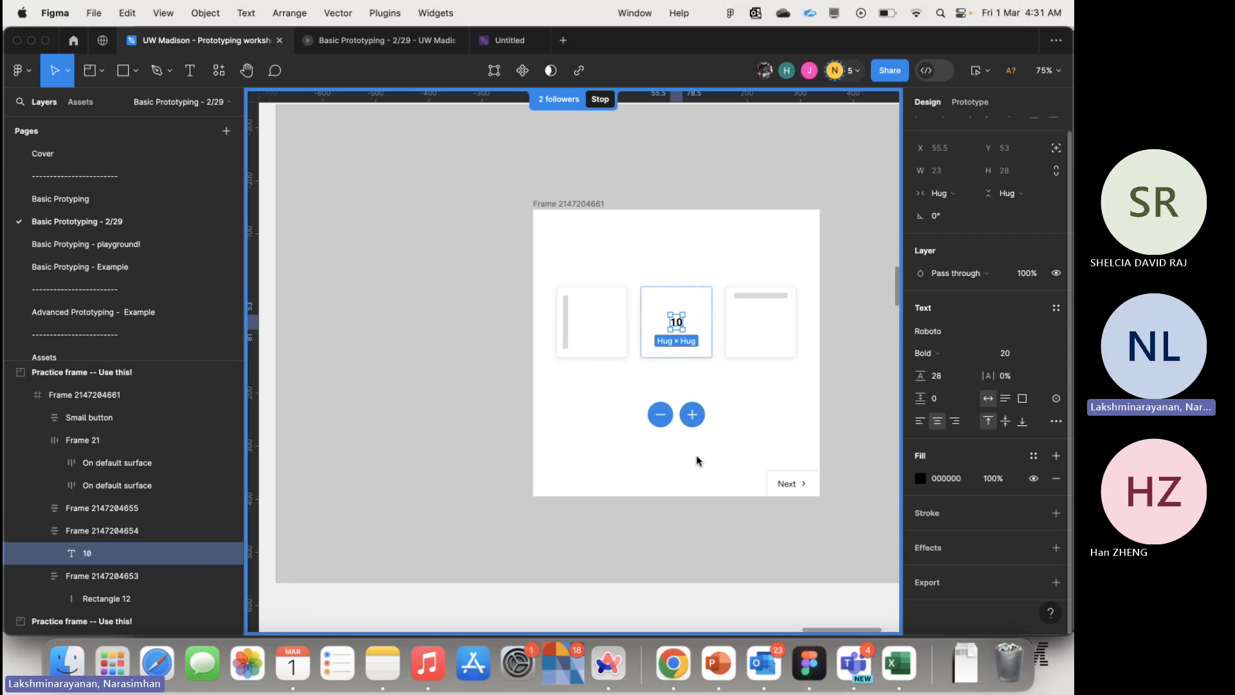
left_click(1056, 400)
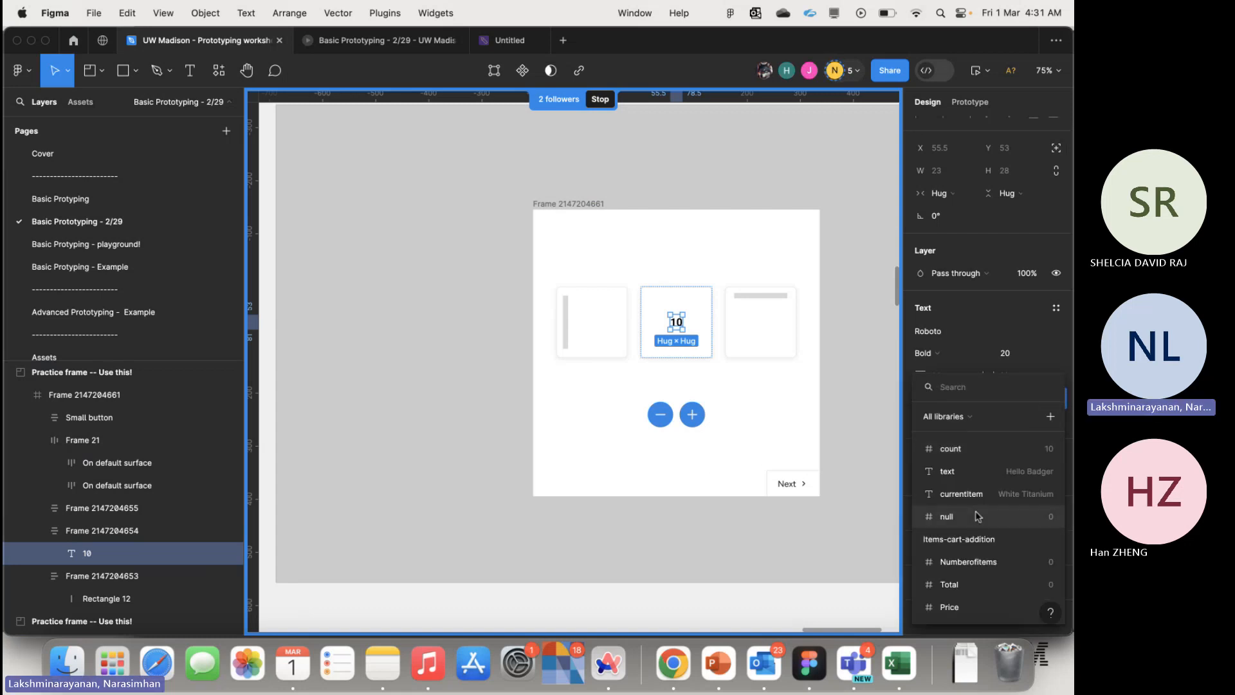
left_click(992, 448)
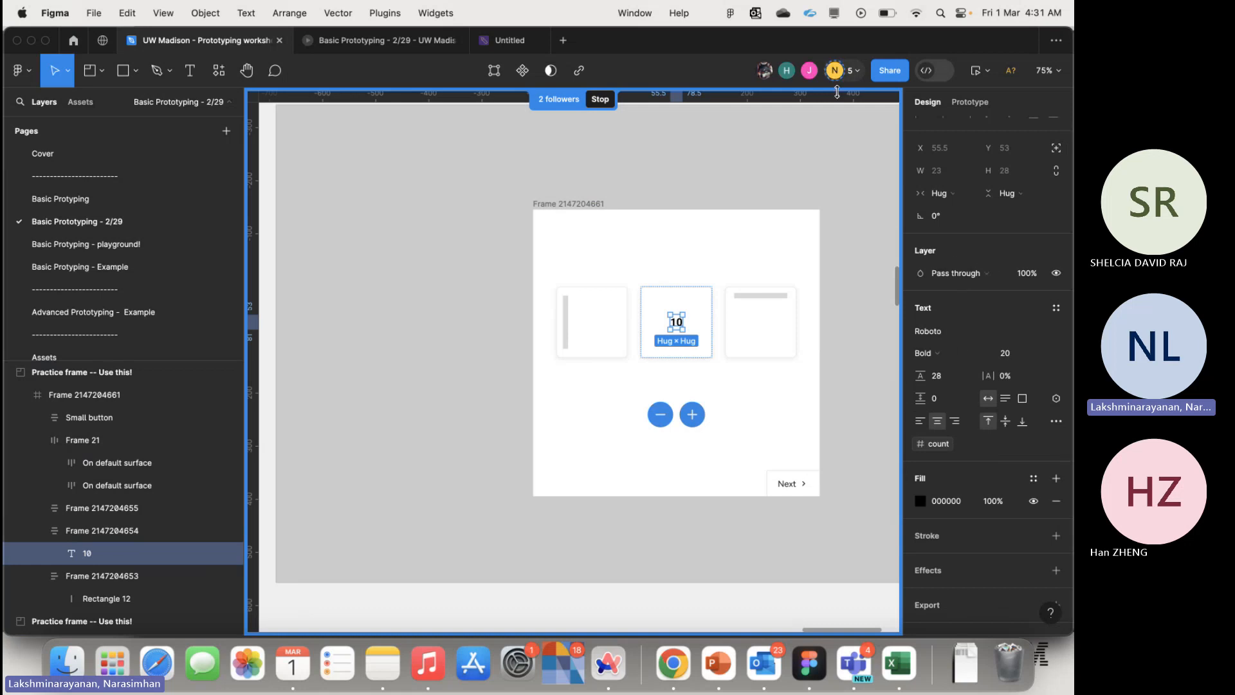
- Deselect the text and check the count variable in the local variables, then close them
left_click(836, 173)
scroll(775, 224, "down", 5)
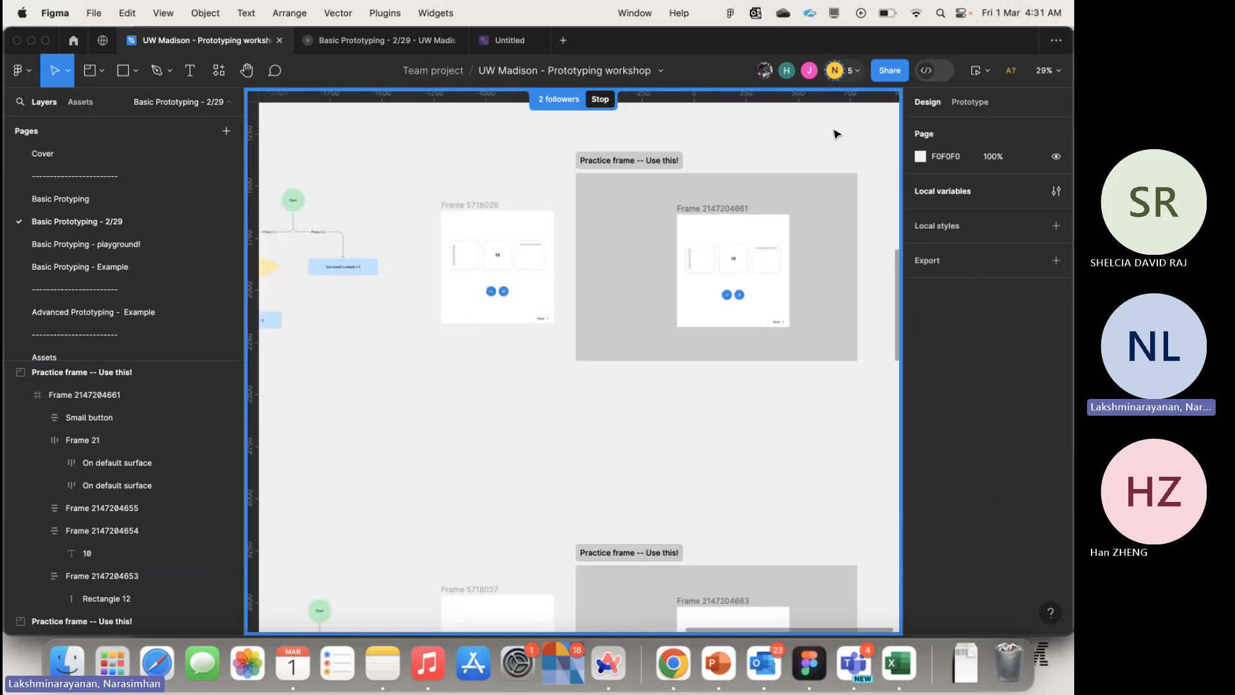
left_click(1056, 191)
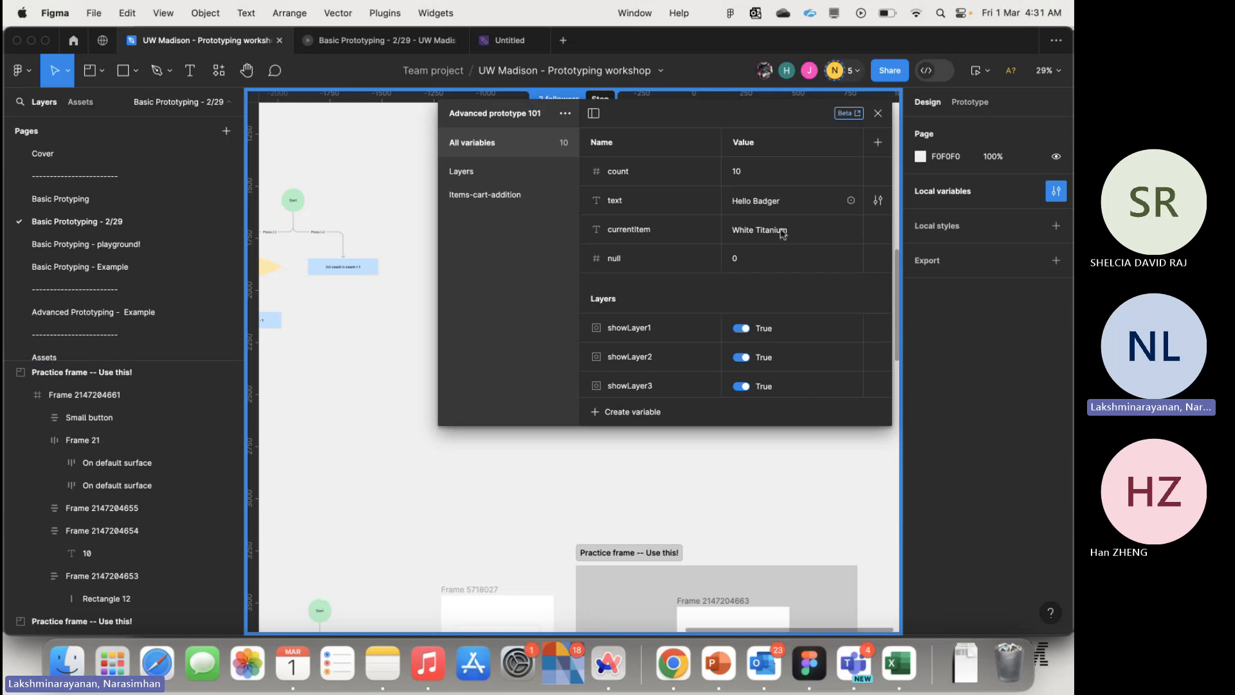
left_click(878, 113)
- Replace the variable on the width of the vertical bar in the left card with a fixed value of 10
scroll(695, 247, "up", 5)
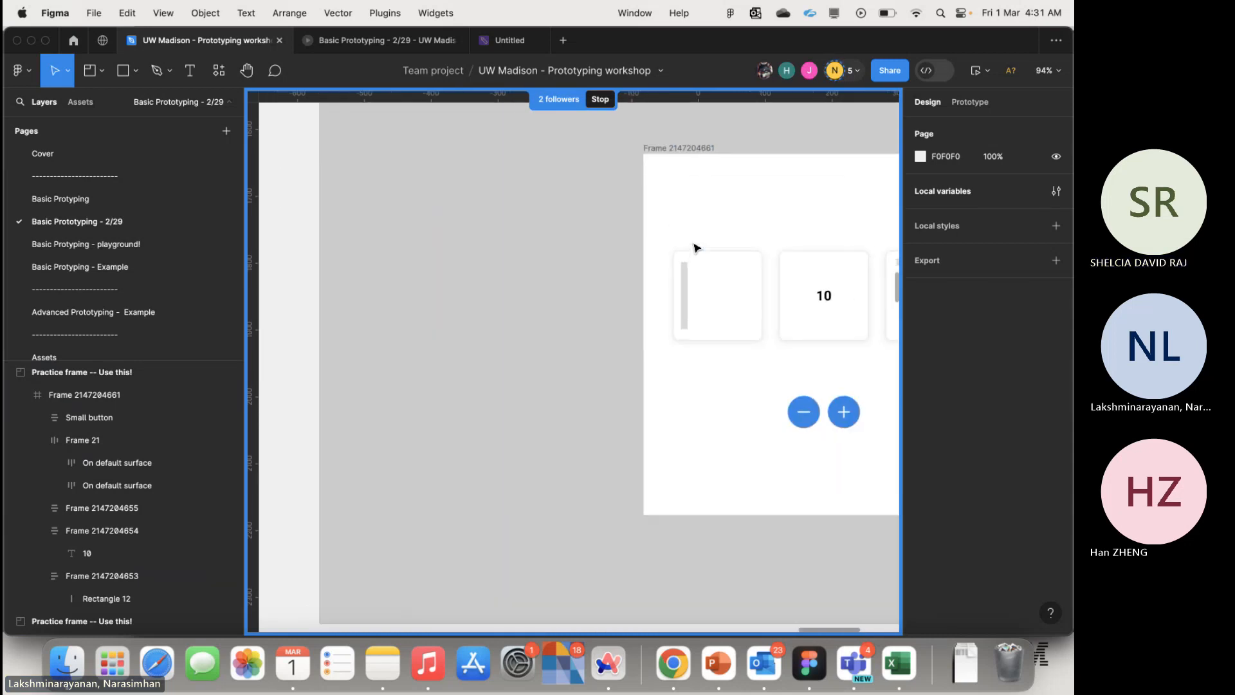
left_click(686, 301)
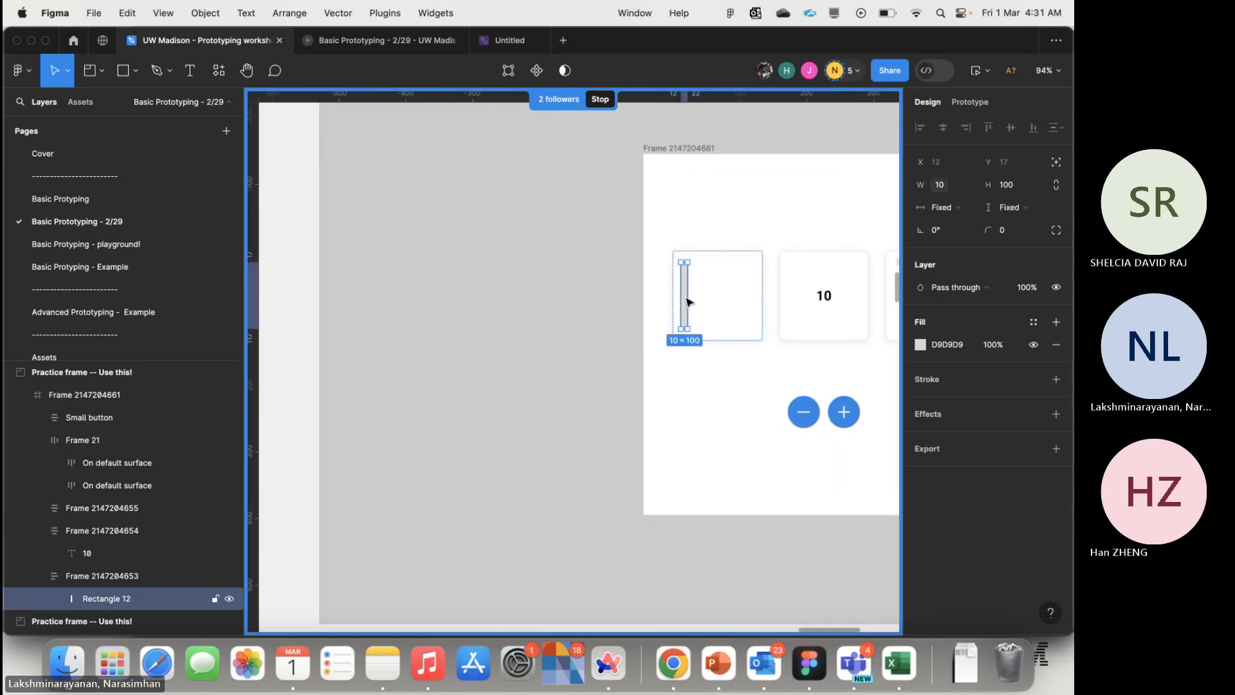
left_click(944, 187)
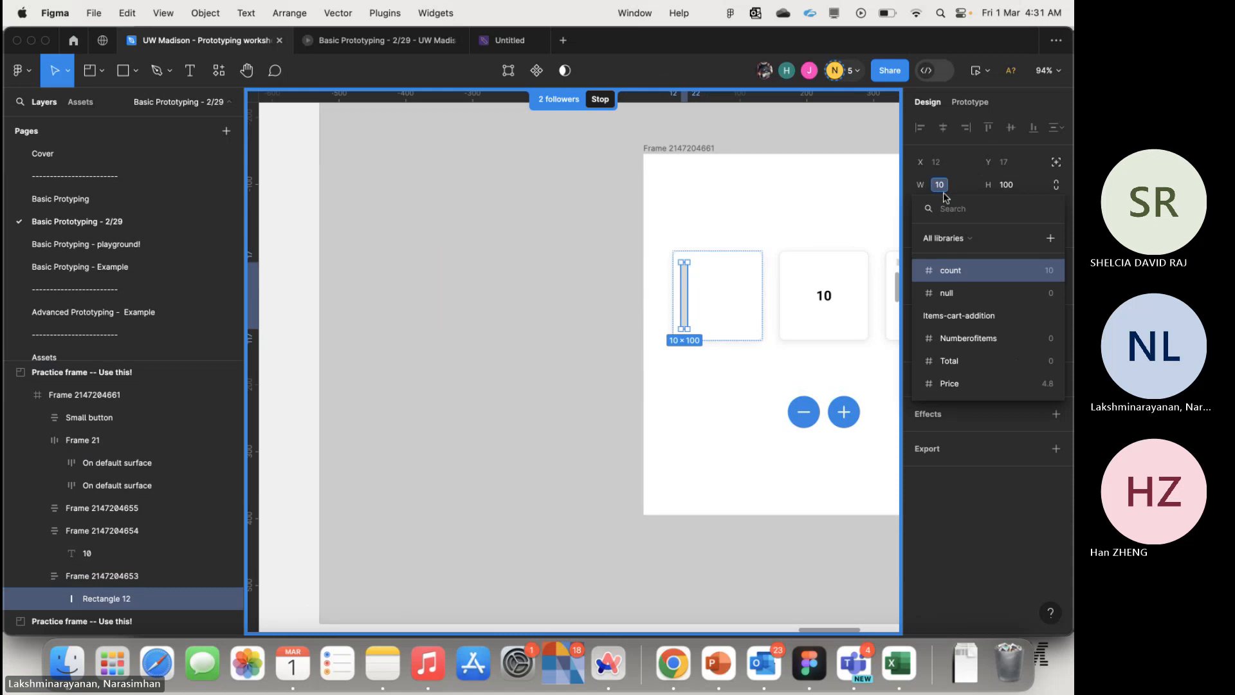
left_click(943, 187)
left_click(944, 187)
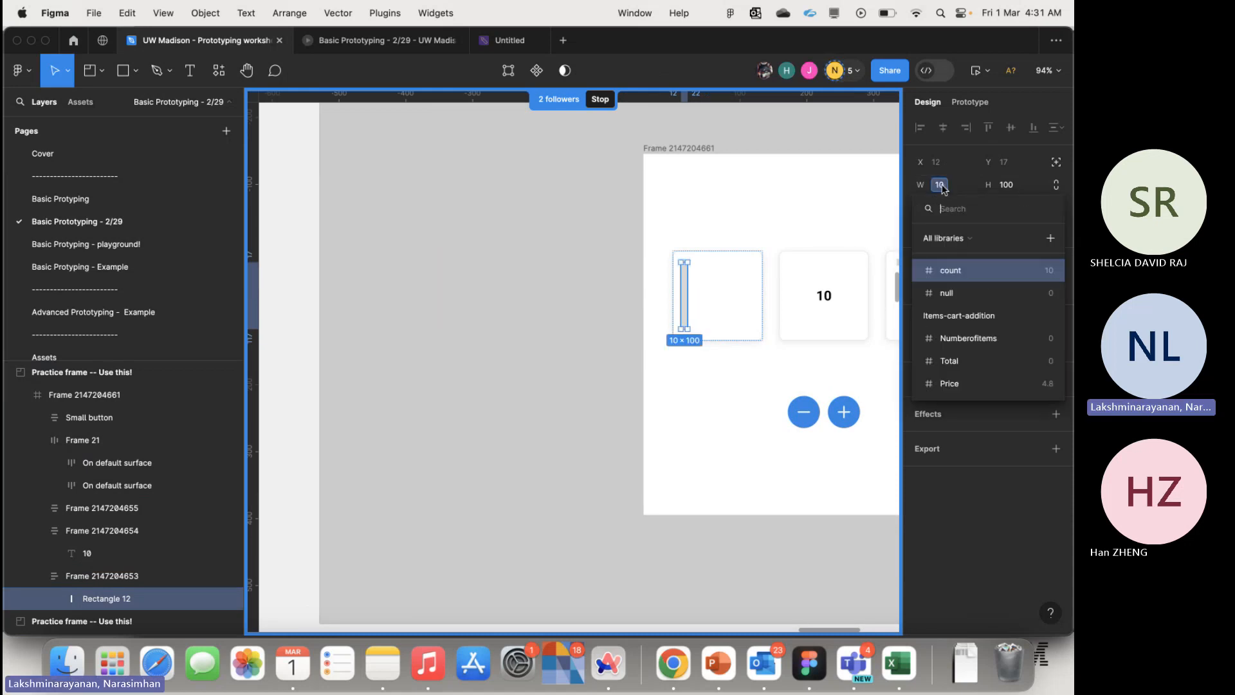
left_click(943, 187)
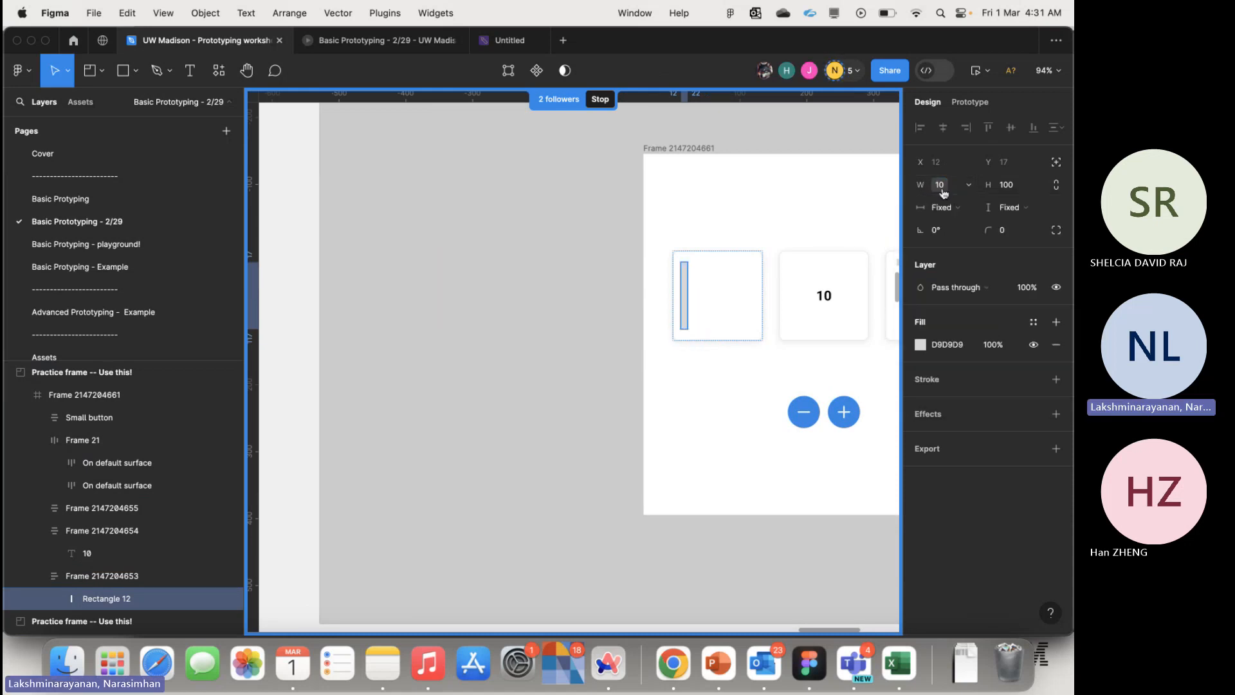
left_click(968, 185)
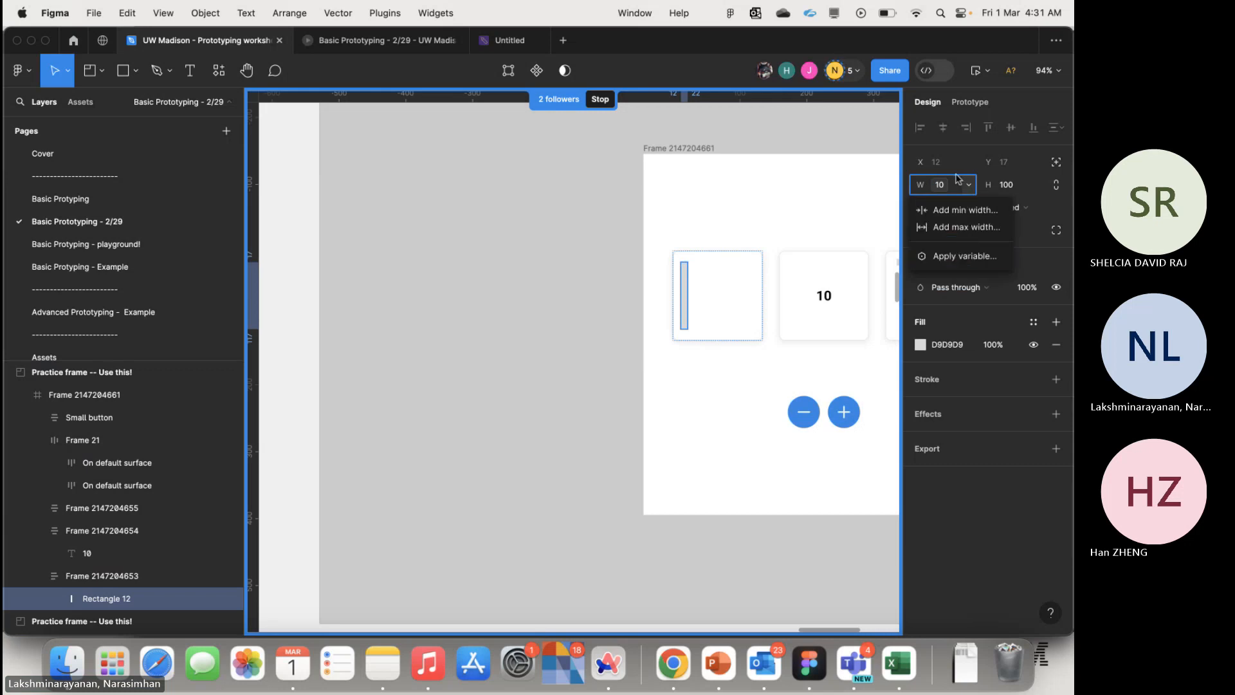
left_click(956, 191)
left_click(956, 191)
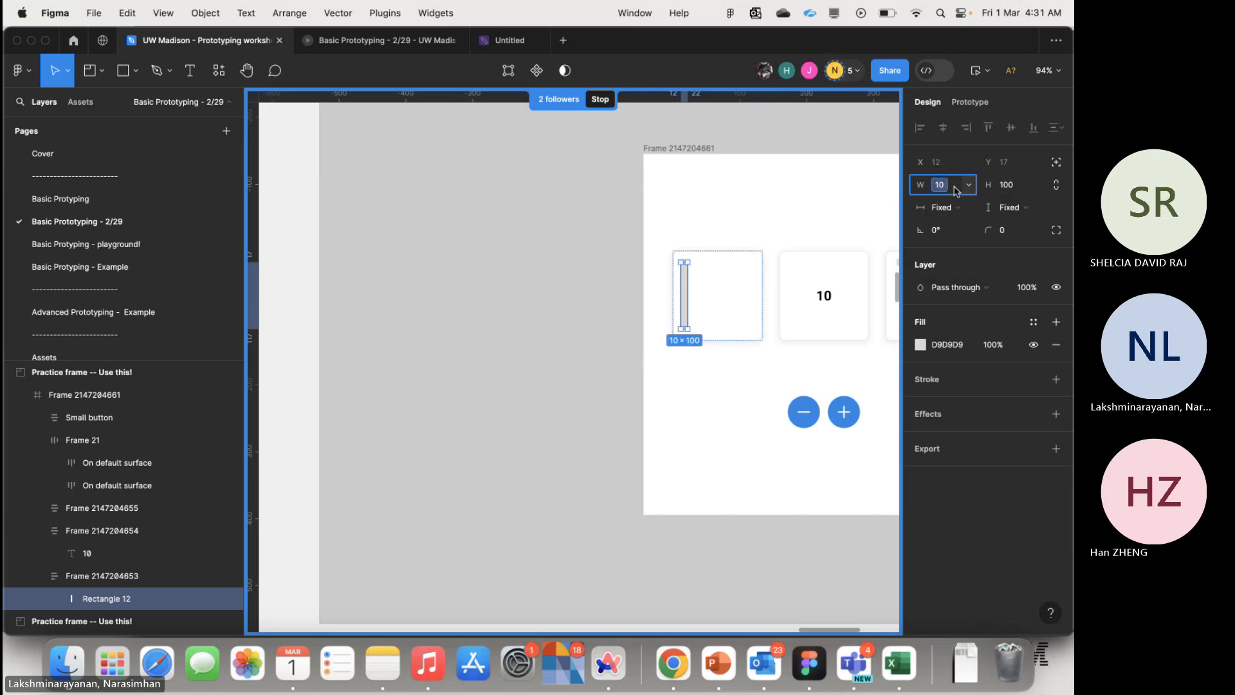
type("1")
type("10")
type("10")
key("Return")
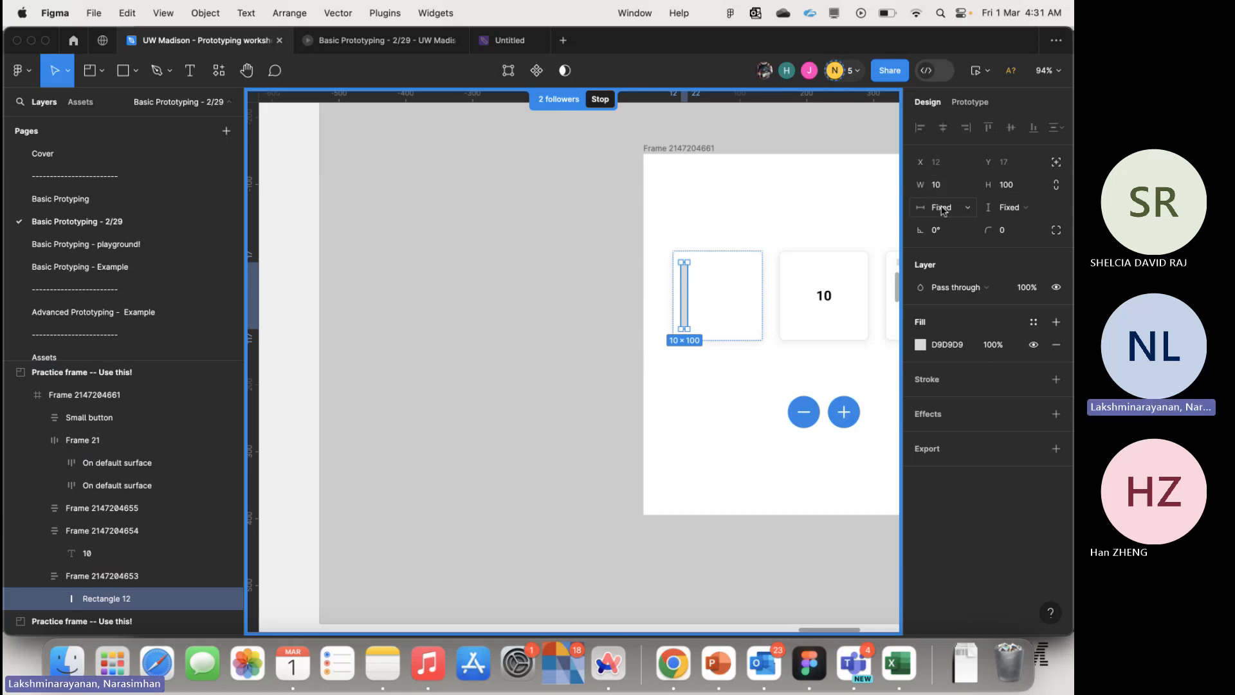
- Bind the width of the left card's vertical bar to the count variable
left_click(969, 185)
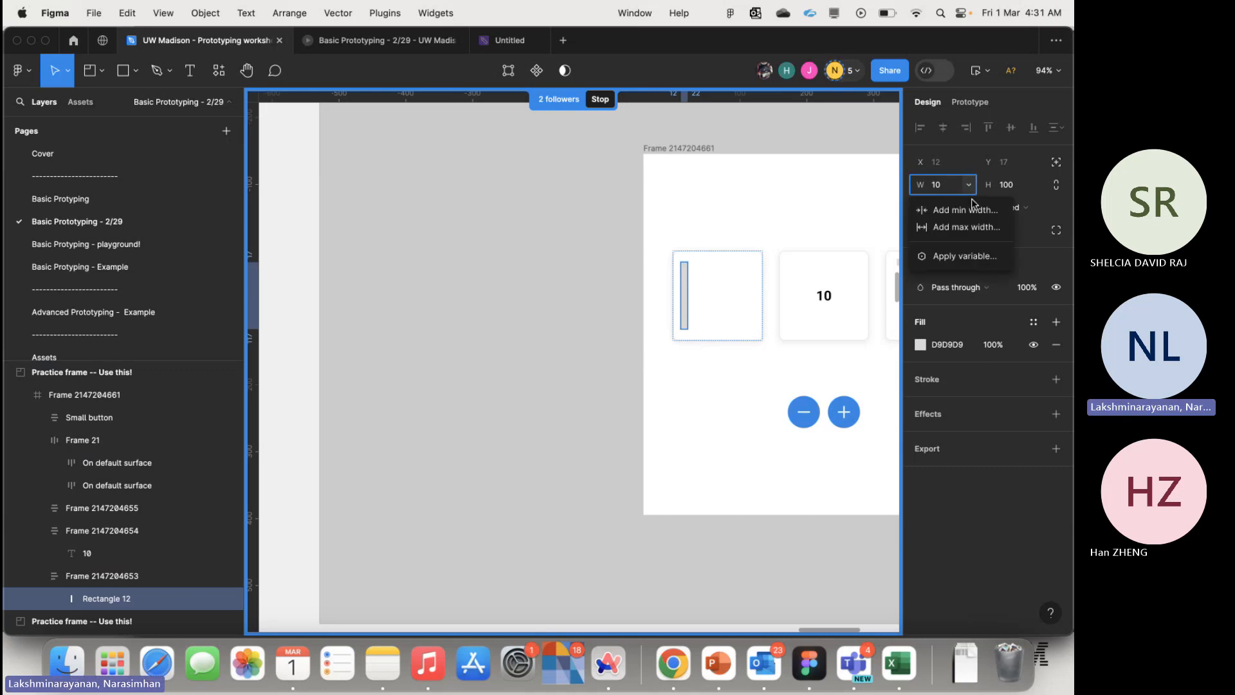
left_click(966, 257)
left_click(967, 278)
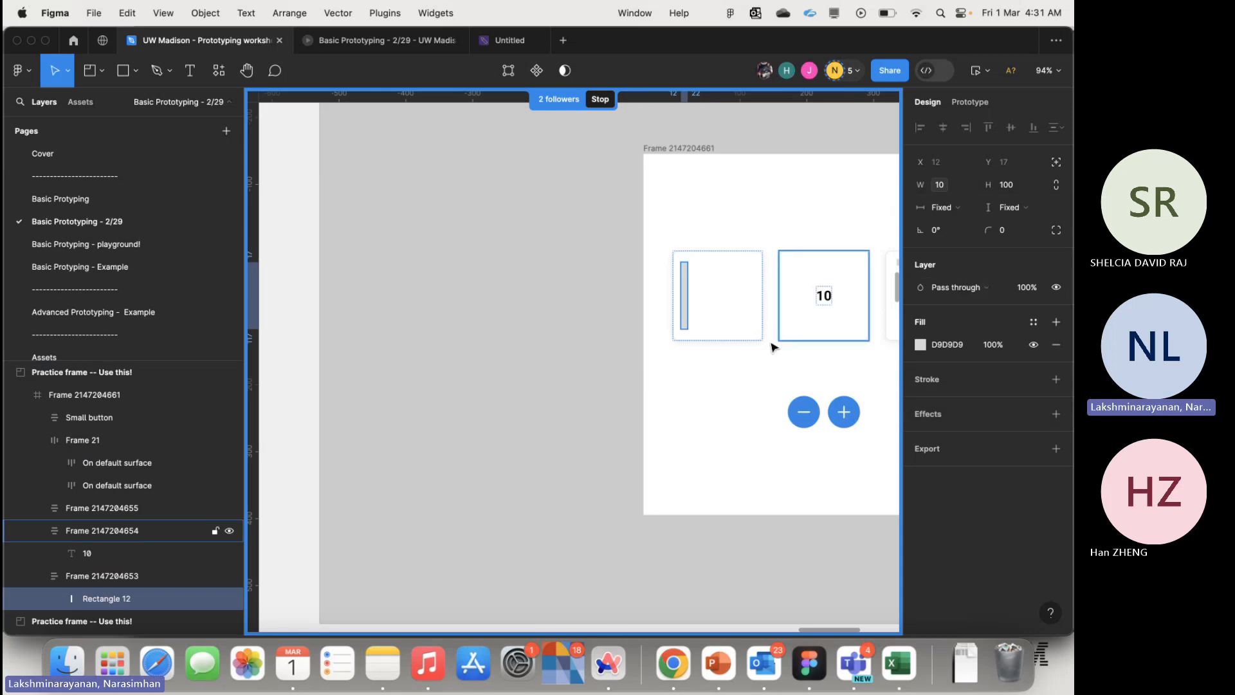
- Replace the variable on the height of the horizontal bar in the right card with a fixed value of 10
scroll(765, 346, "right", 4)
double_click(826, 262)
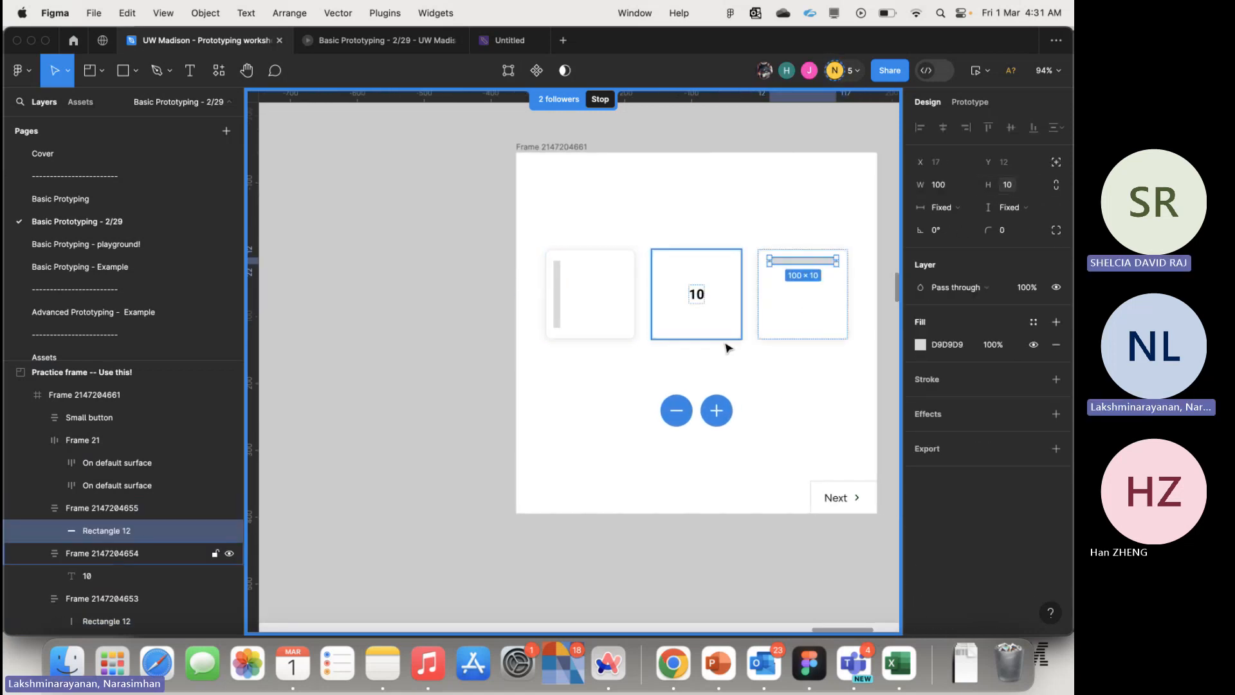
left_click(581, 312)
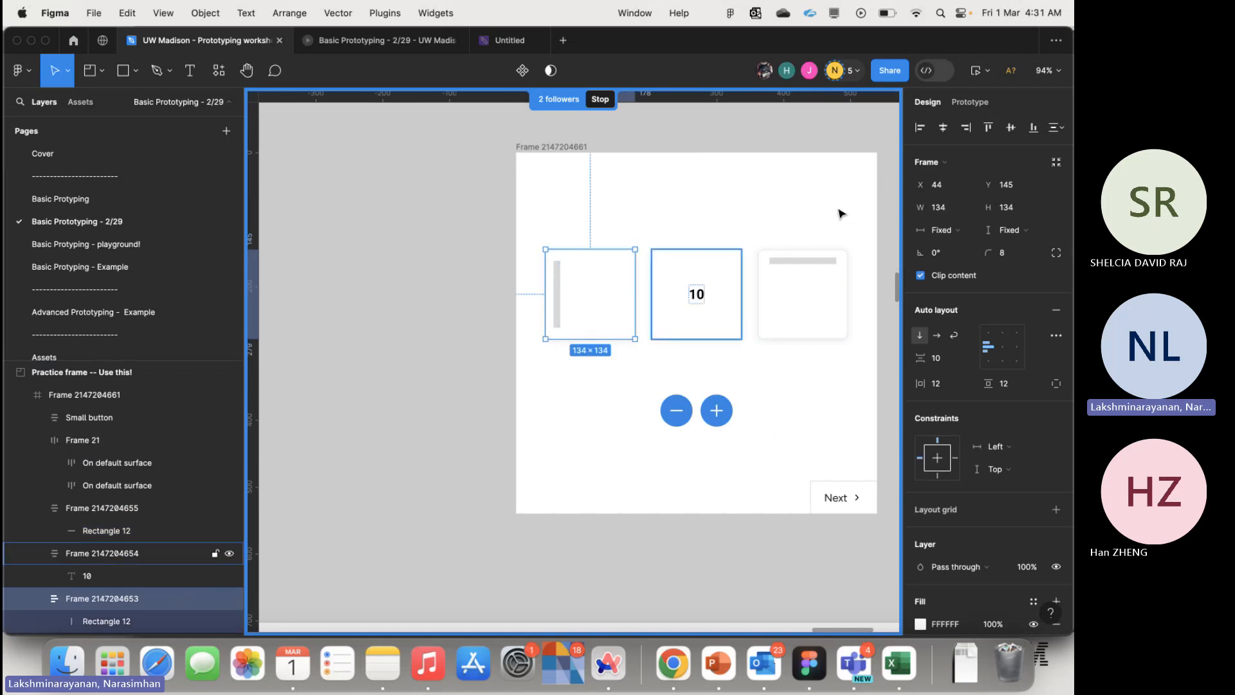
left_click(558, 294)
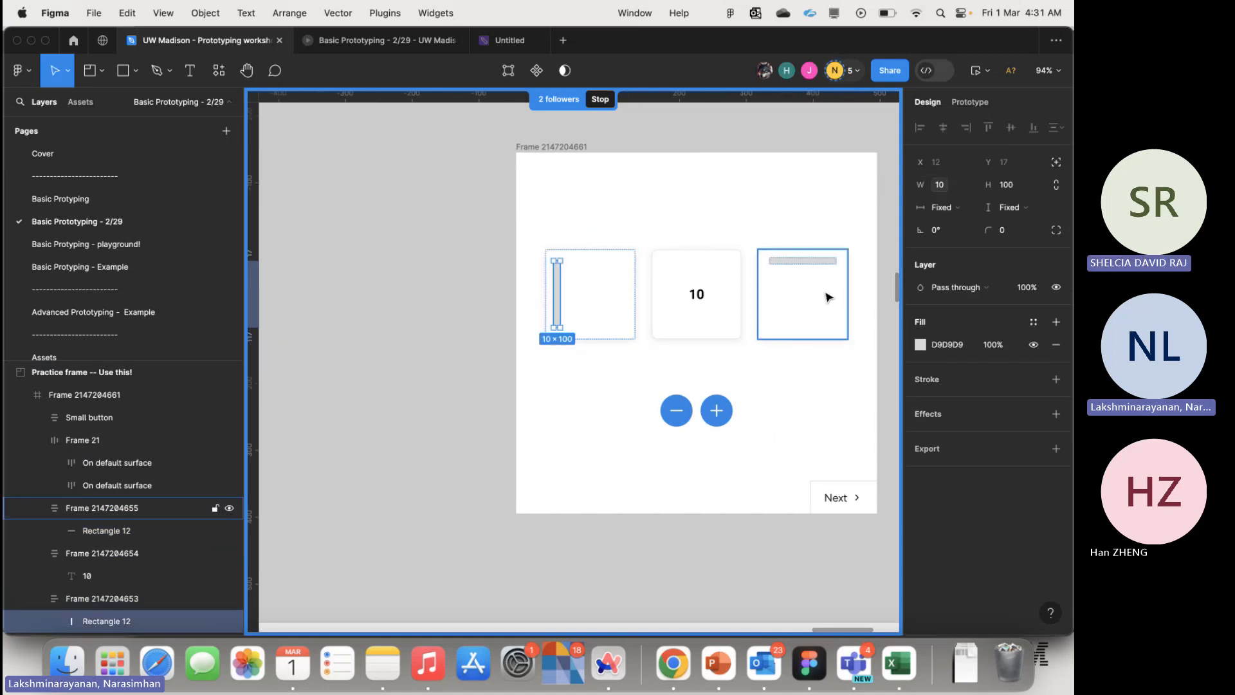
left_click(826, 253)
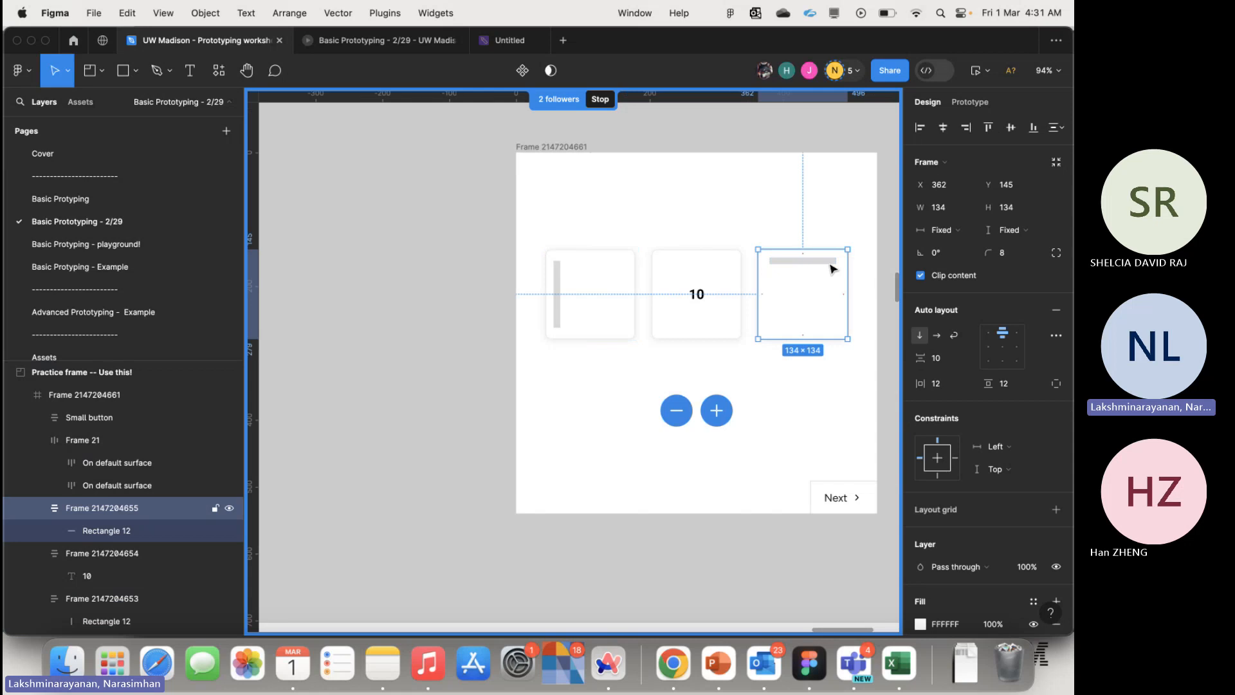
left_click(830, 265)
left_click(1035, 185)
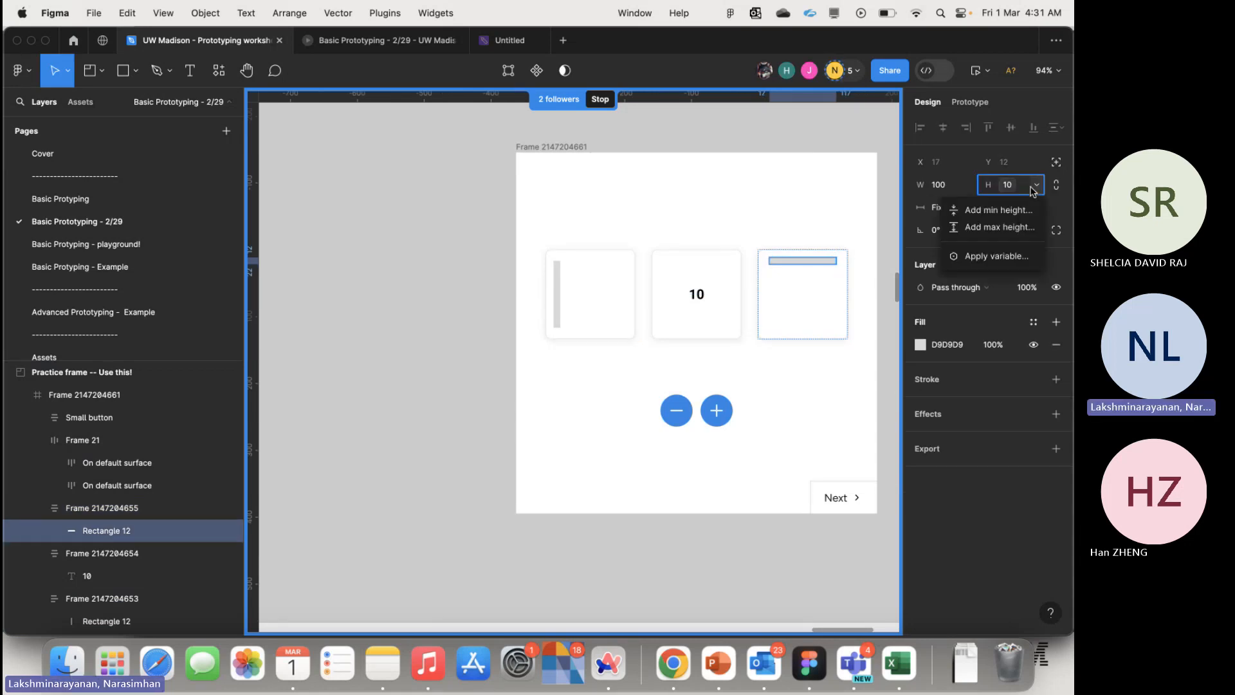
left_click(1023, 190)
left_click(1023, 190)
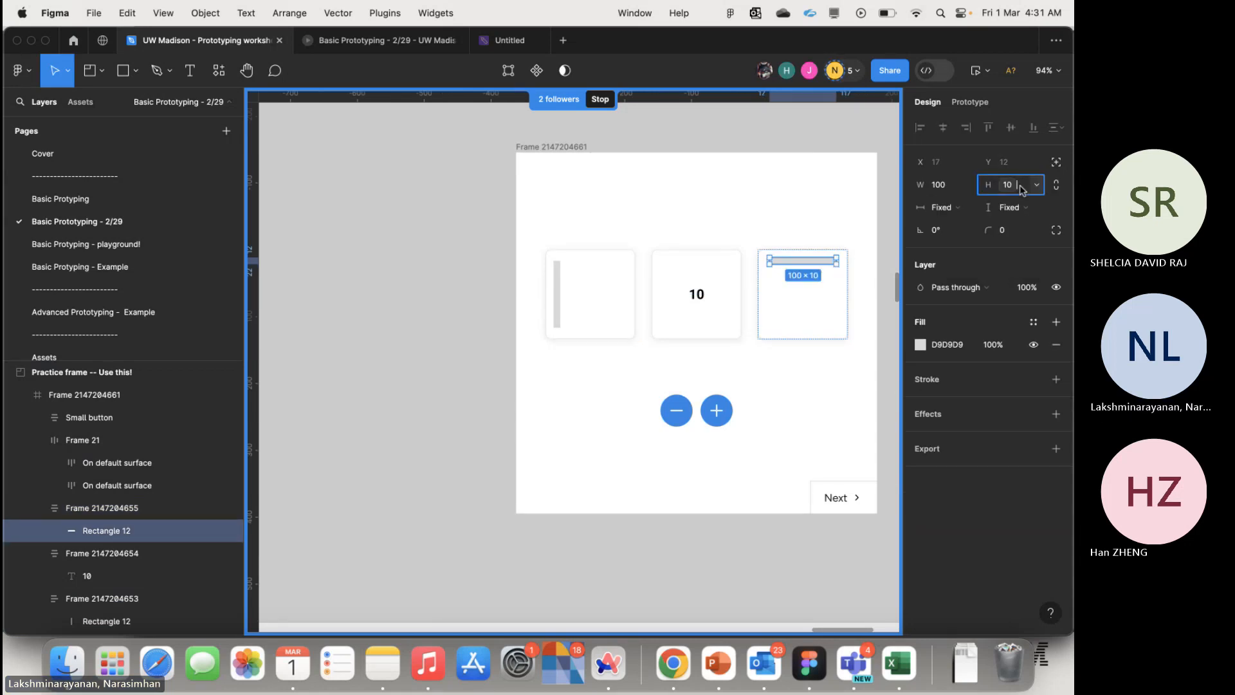
left_click(1023, 190)
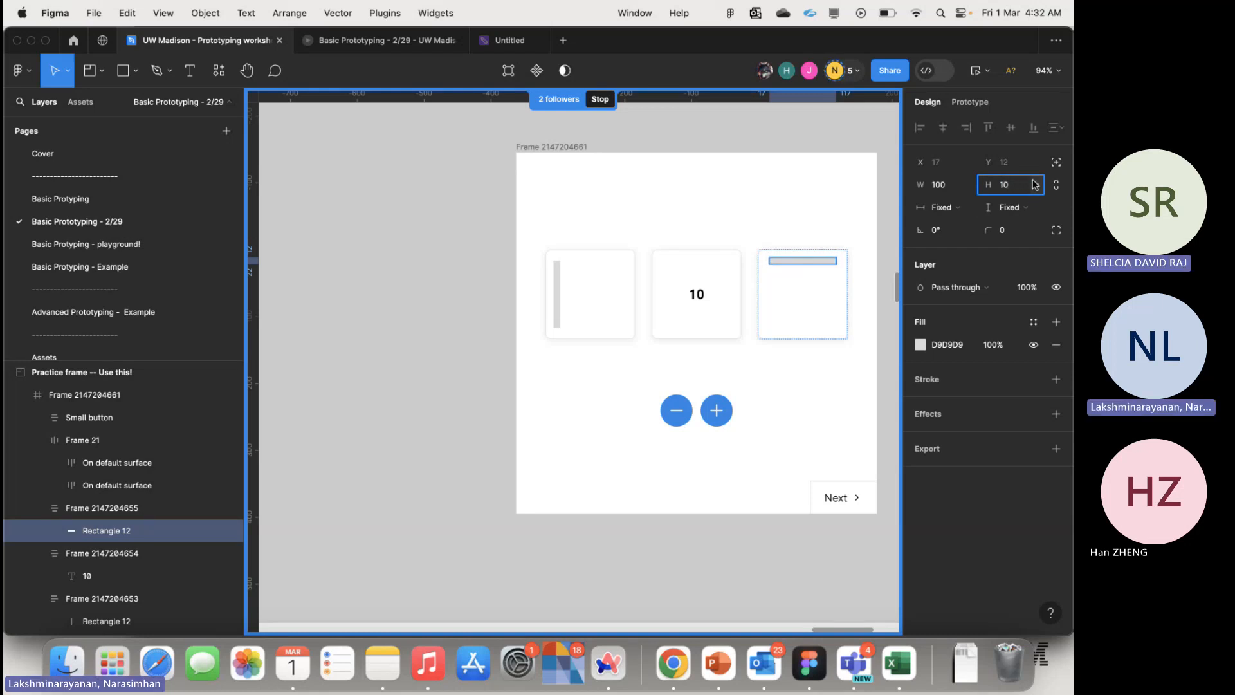
- Bind the height of the right card's horizontal bar to the count variable
left_click(1035, 187)
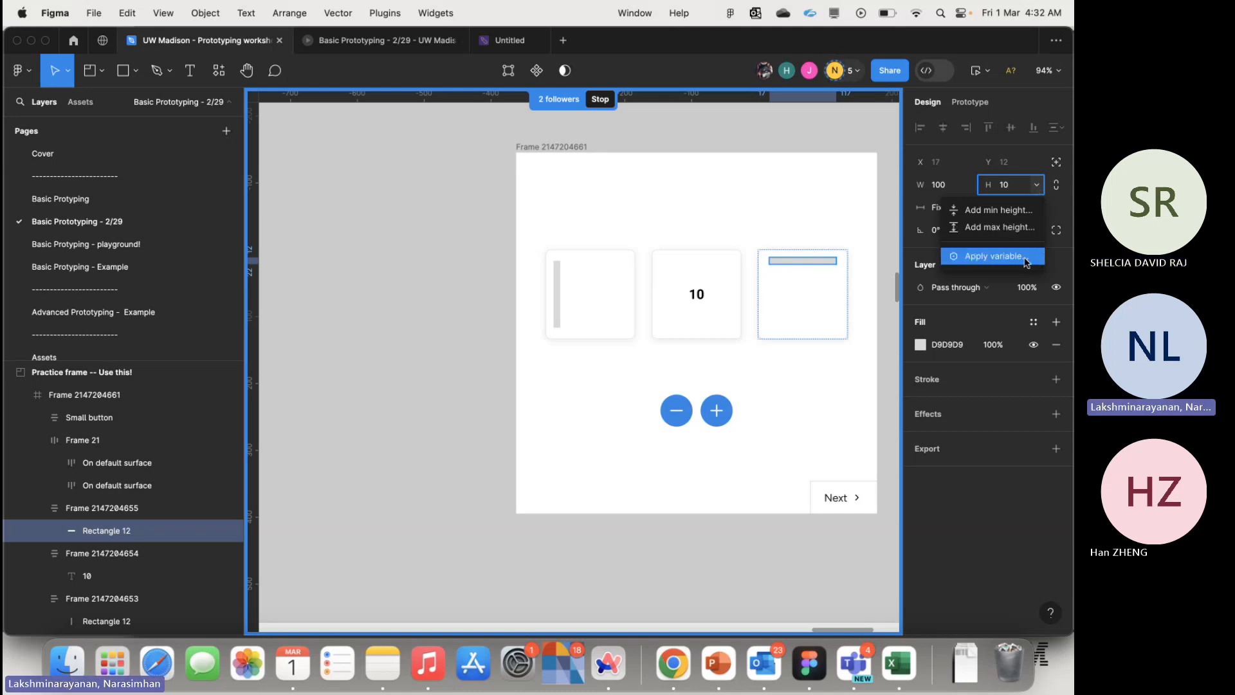
left_click(998, 257)
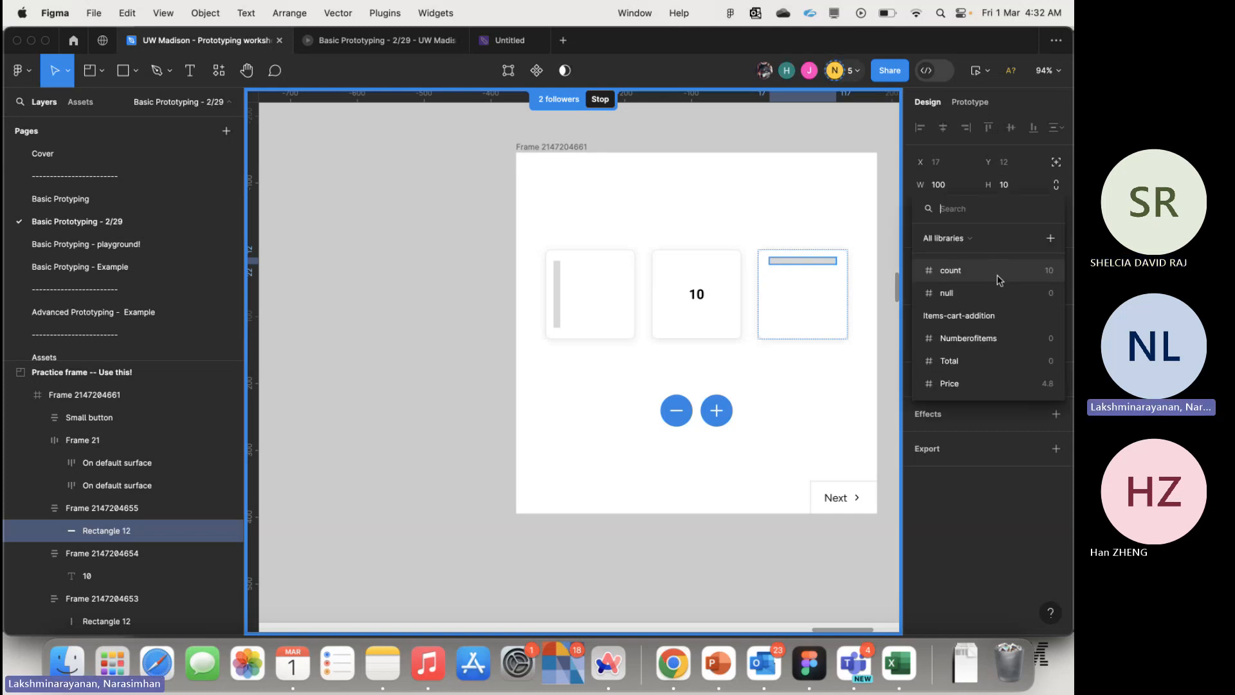
left_click(945, 286)
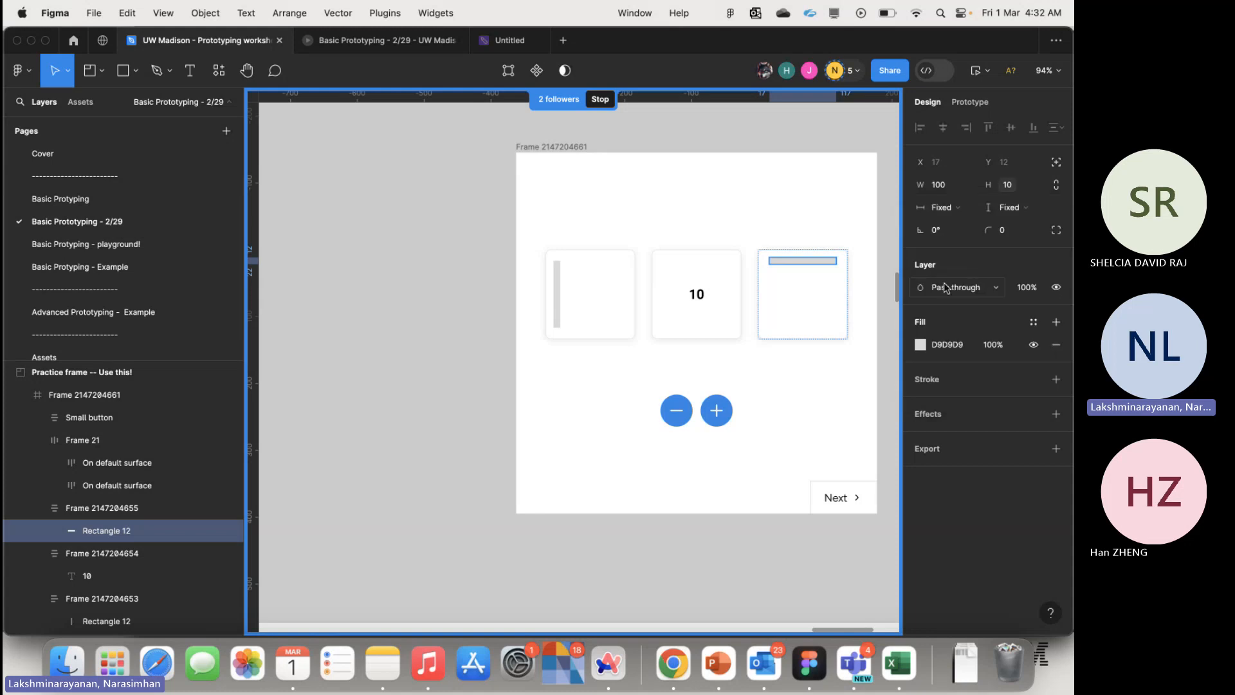
- Deselect everything and set the count variable to 100 in the local variables, keeping the counter frame in view beside them
left_click(814, 357)
left_click(499, 342)
key("shift+2")
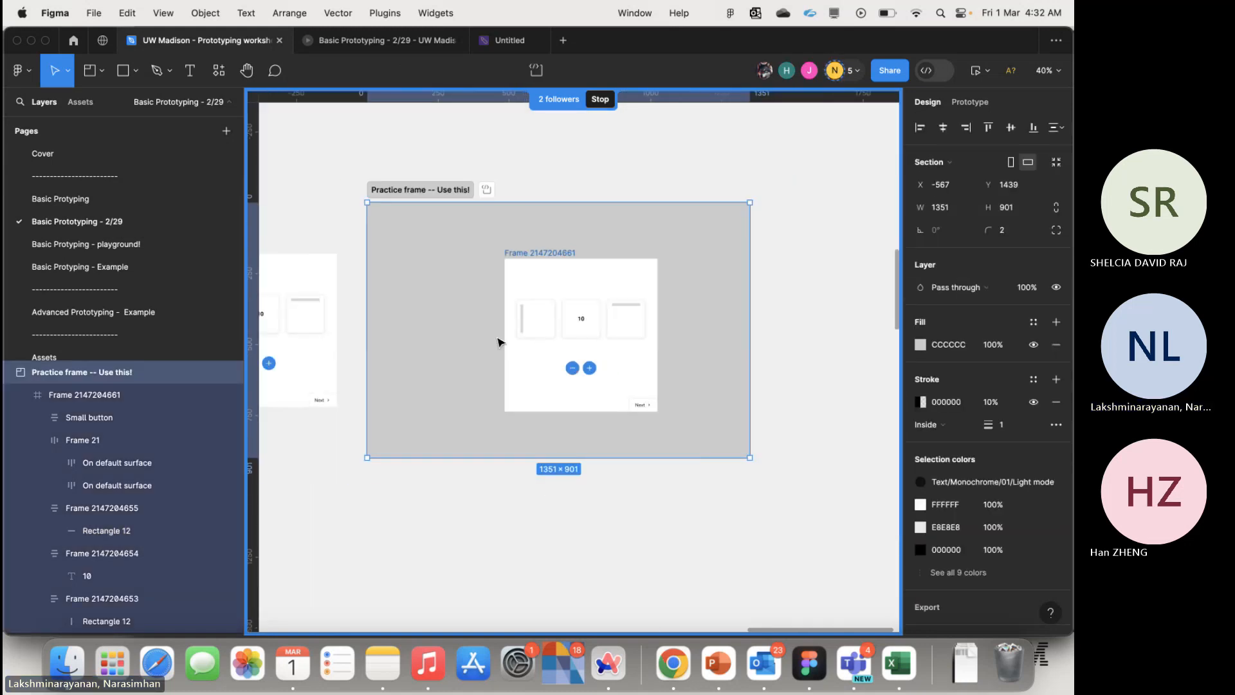
scroll(499, 341, "right", 1)
left_click(502, 163)
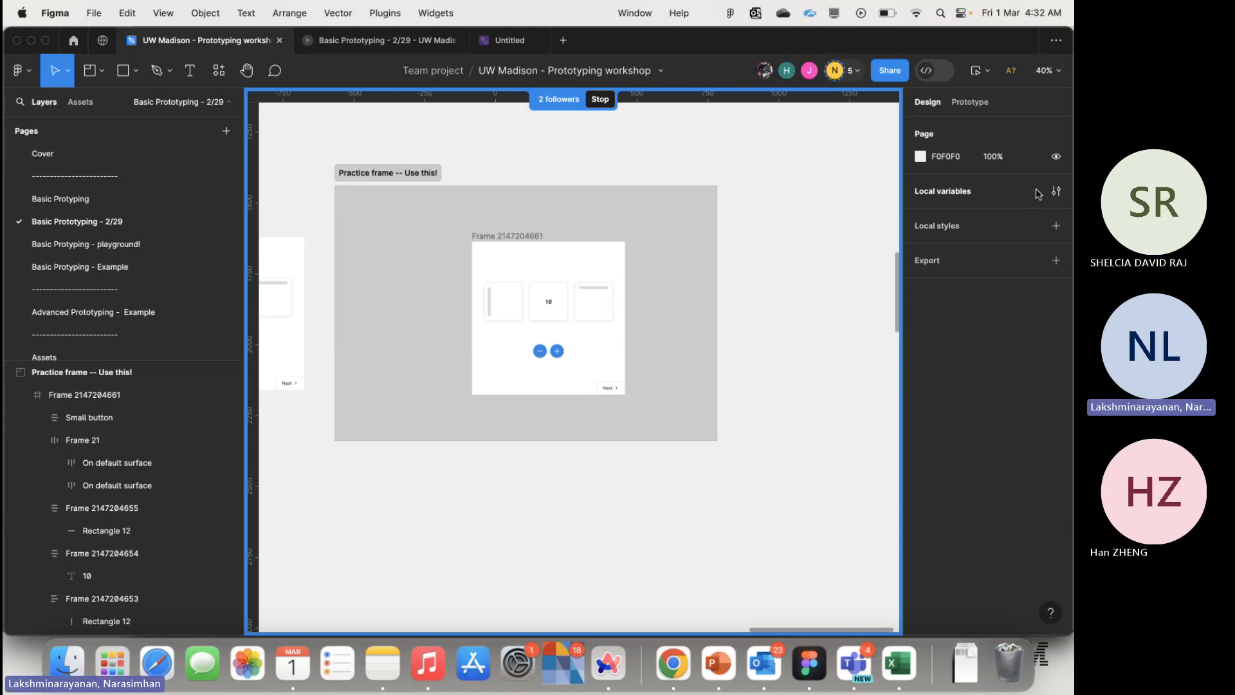
left_click(1057, 192)
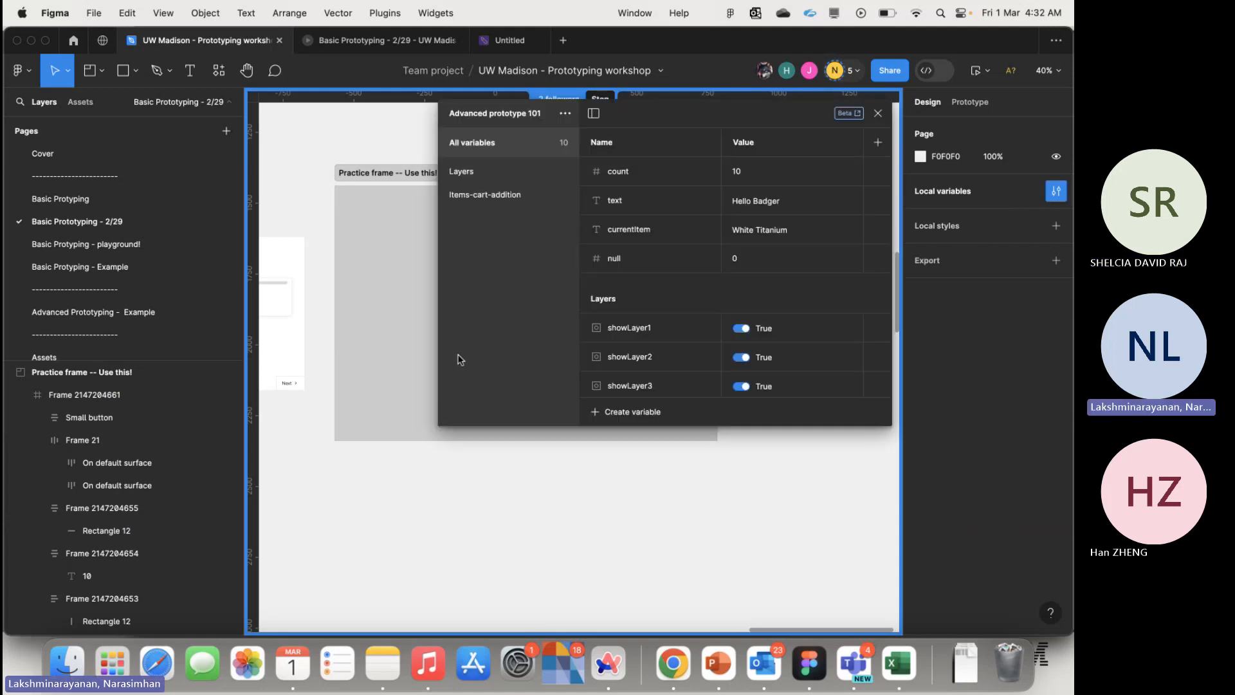
scroll(375, 391, "right", 6)
scroll(375, 390, "down", 1)
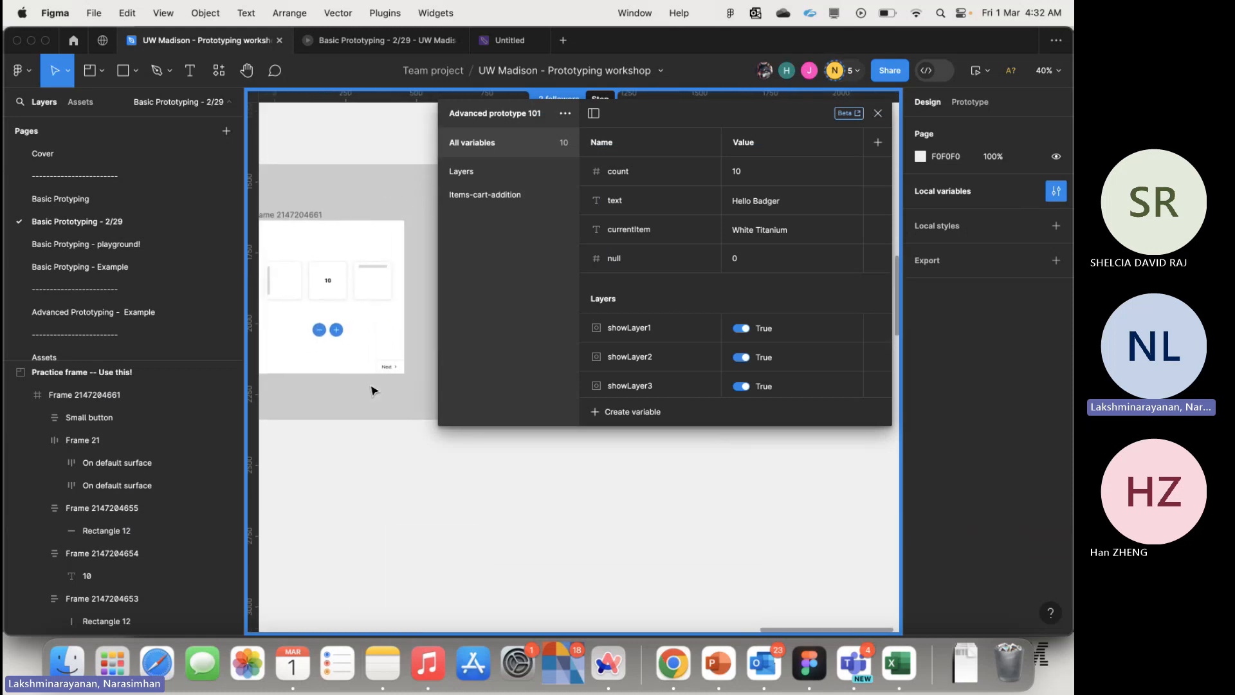
scroll(373, 391, "left", 2)
scroll(373, 391, "down", 1)
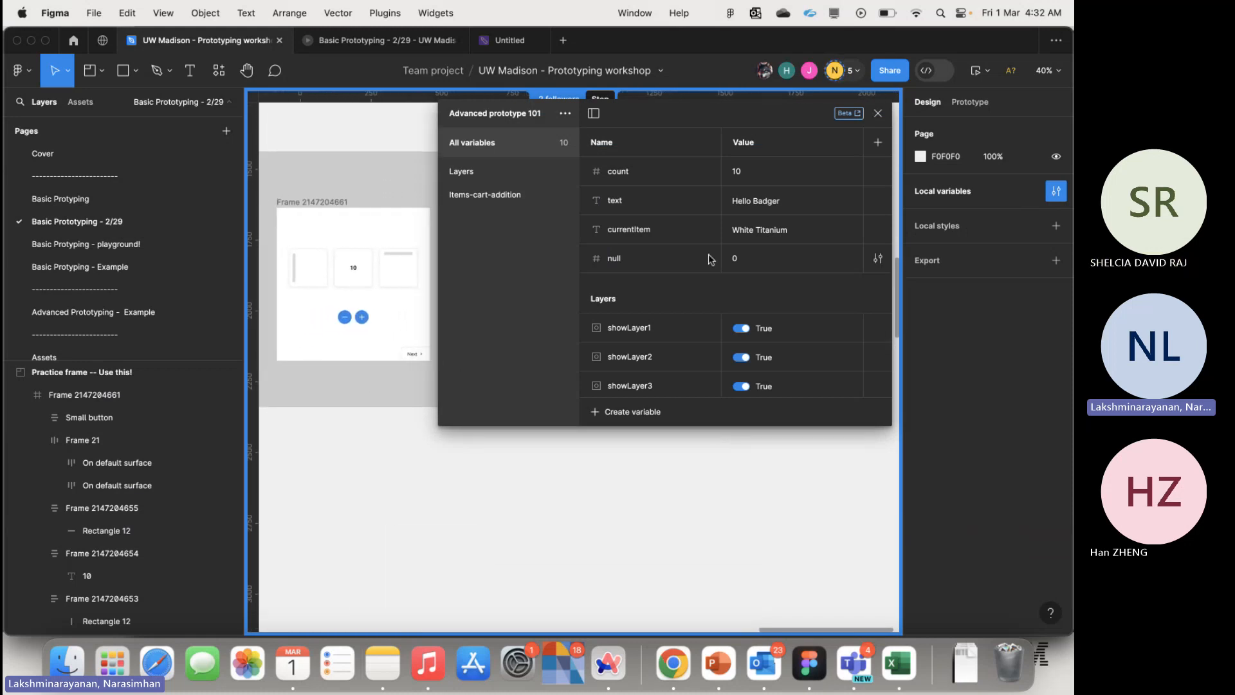
double_click(757, 178)
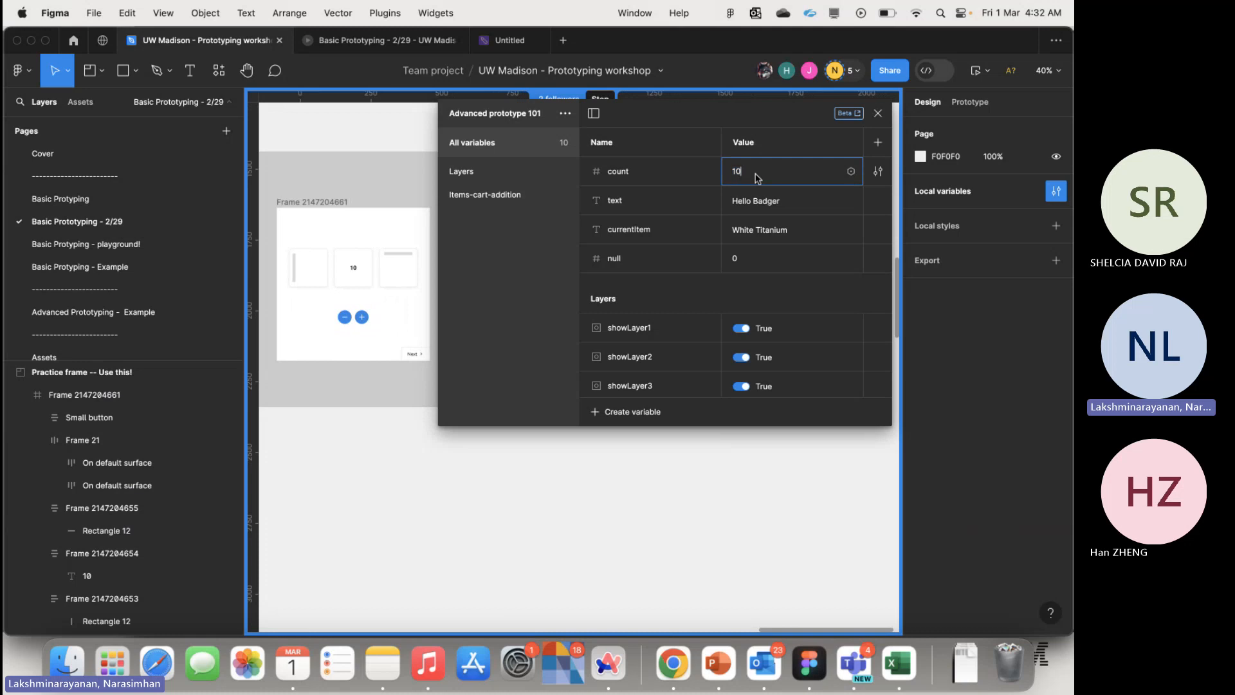
key("Return")
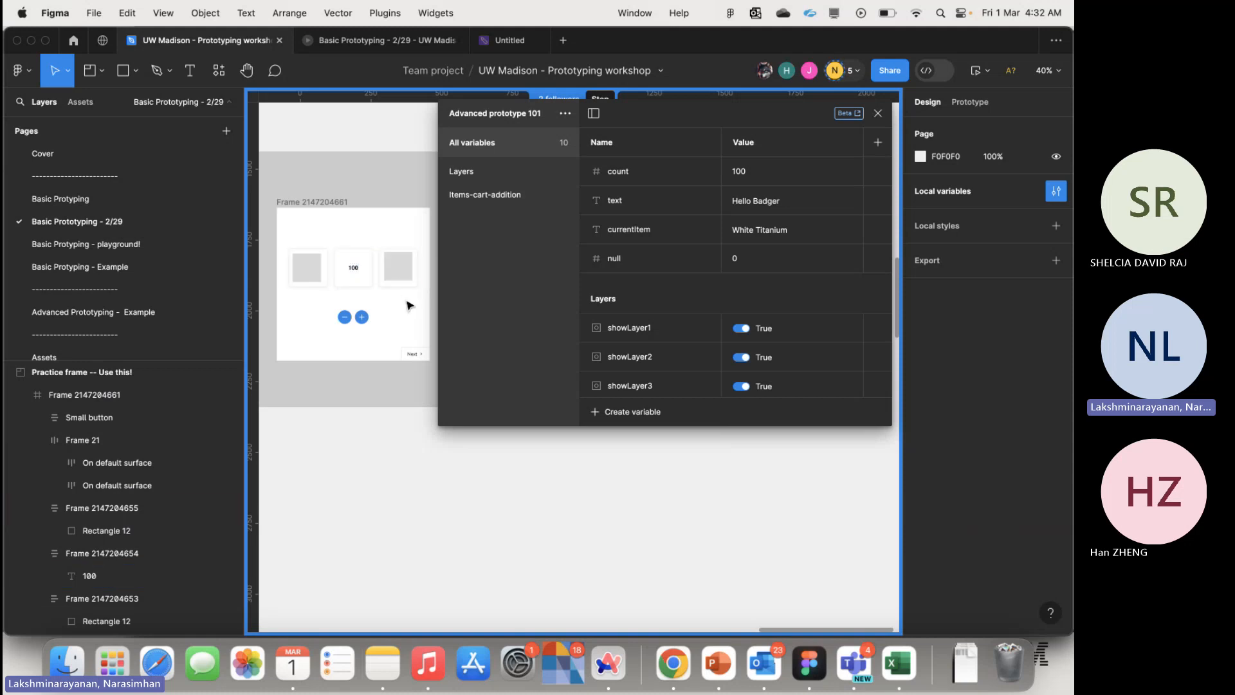
- Set the count variable to 10 and close the local variables
left_click(746, 171)
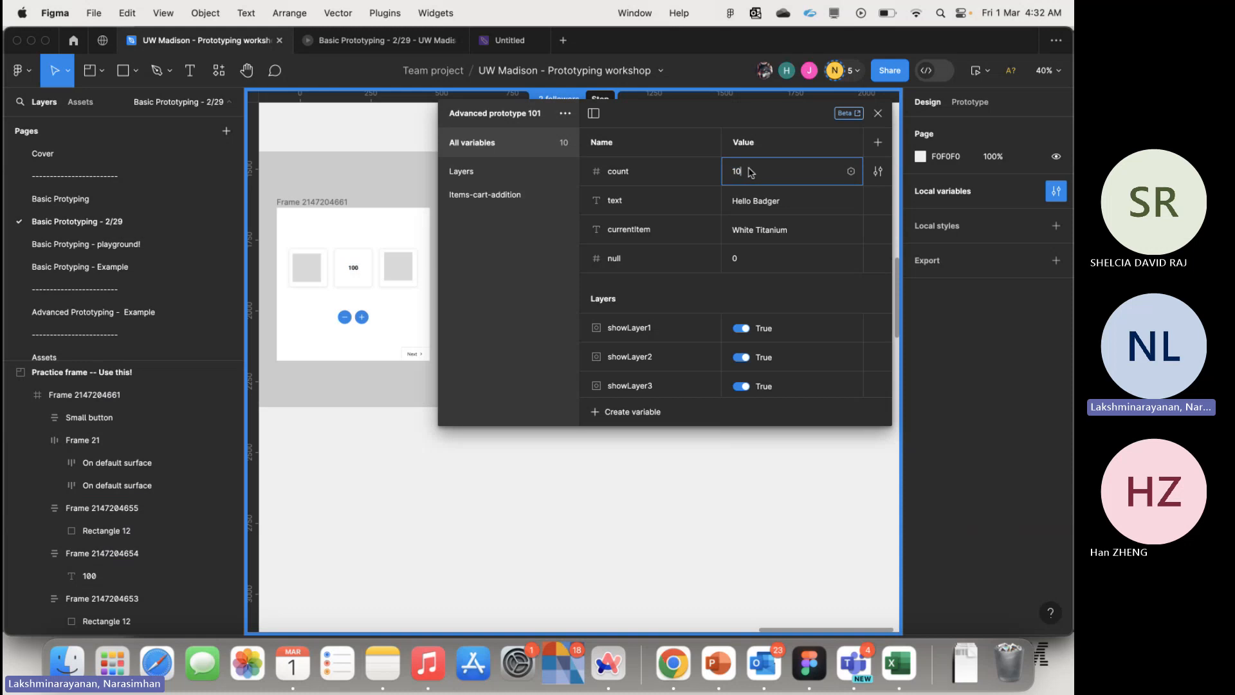
type("10")
key("Return")
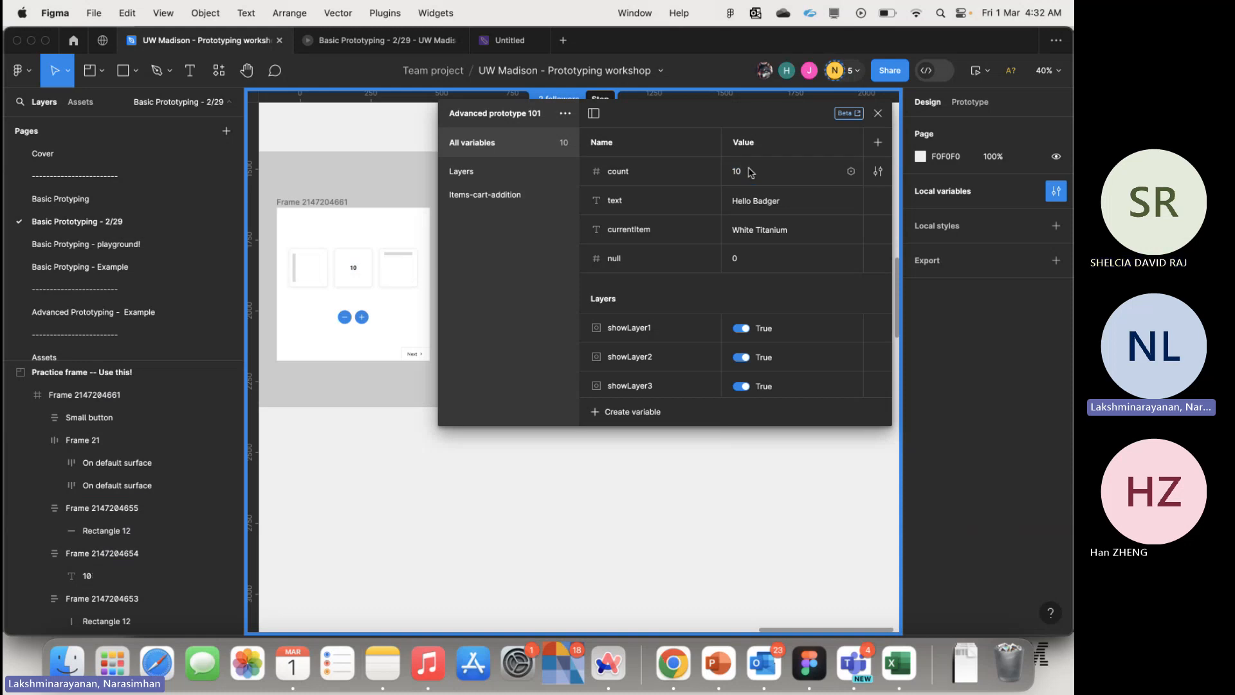
left_click(876, 114)
- Look over the page's exercises, including the cart total and the counter with its flowchart
scroll(553, 287, "left", 10)
scroll(553, 287, "up", 4)
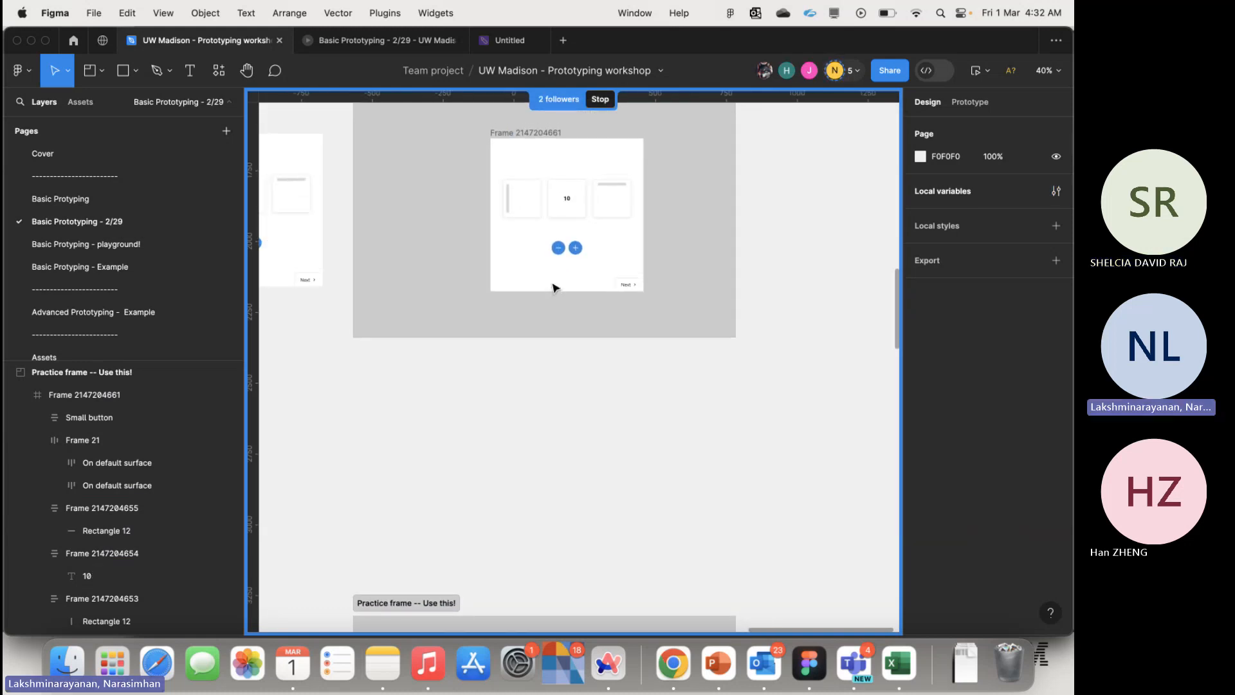
scroll(553, 288, "down", 5)
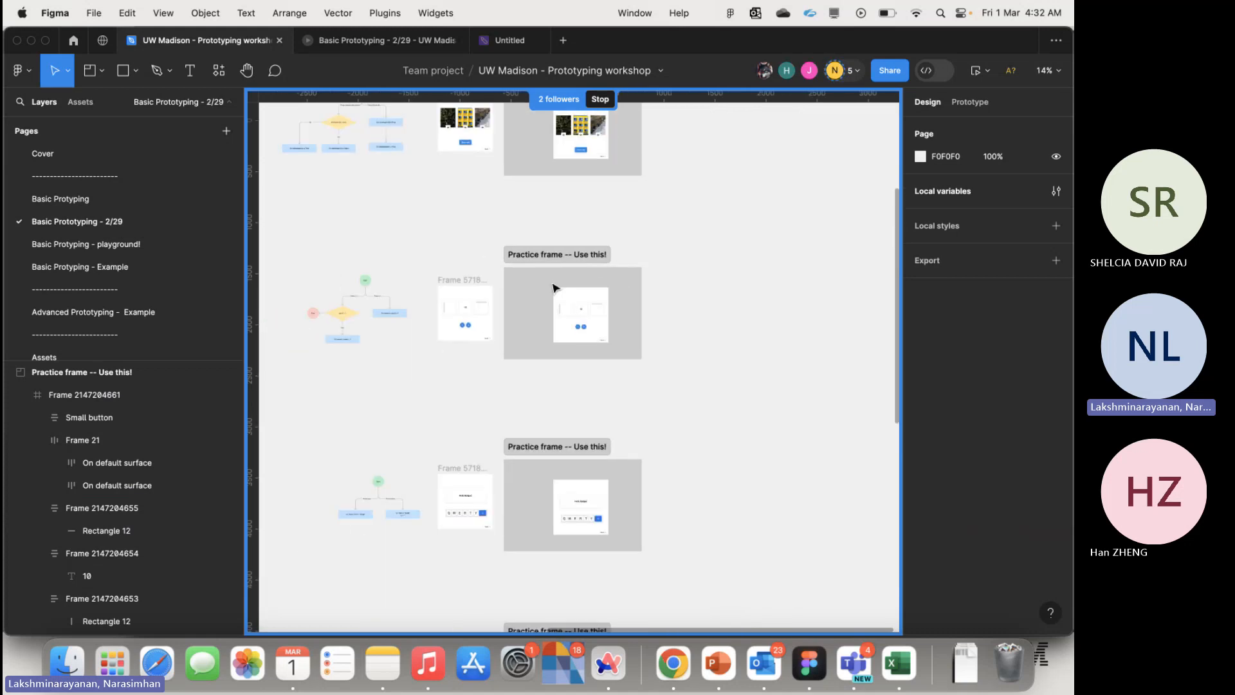
scroll(553, 287, "down", 3)
scroll(554, 288, "up", 5)
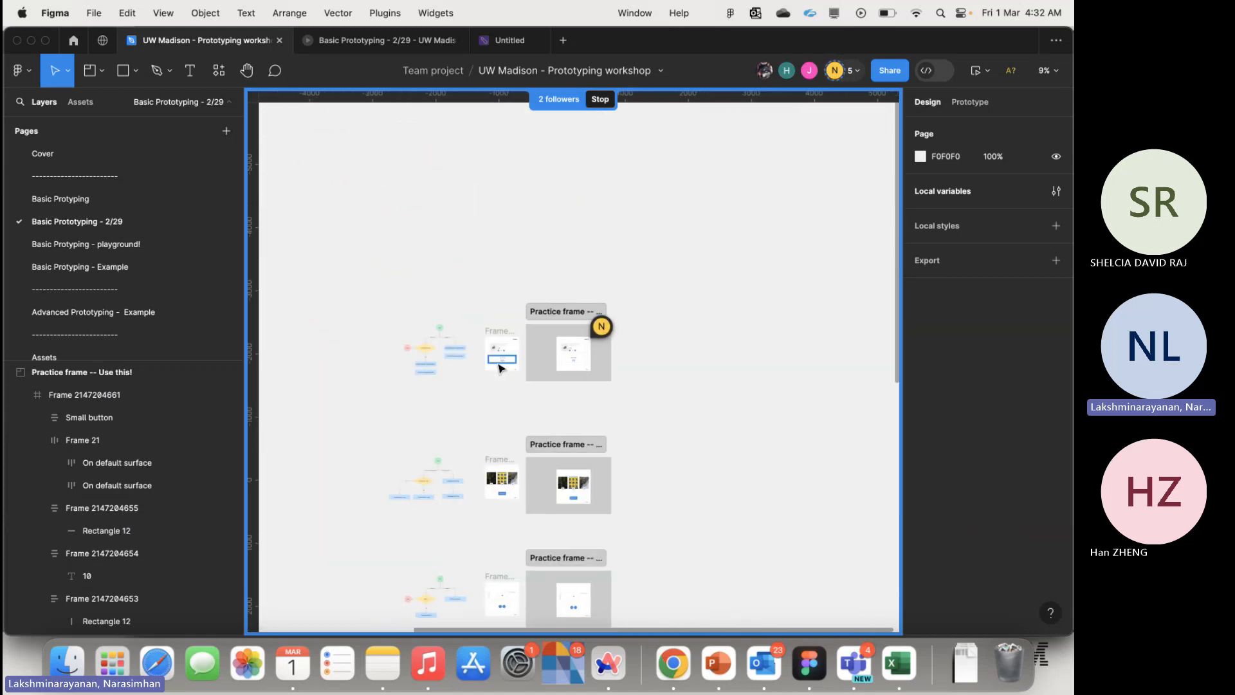
scroll(499, 368, "up", 7)
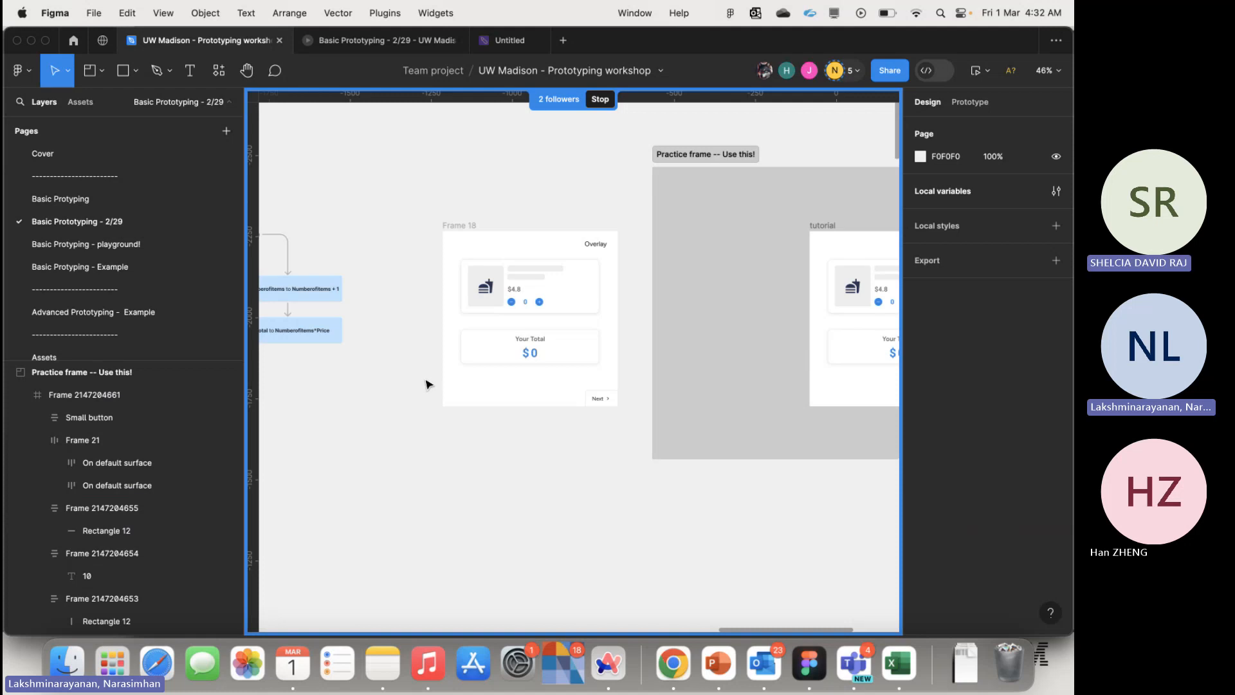
scroll(426, 384, "down", 5)
scroll(427, 386, "down", 10)
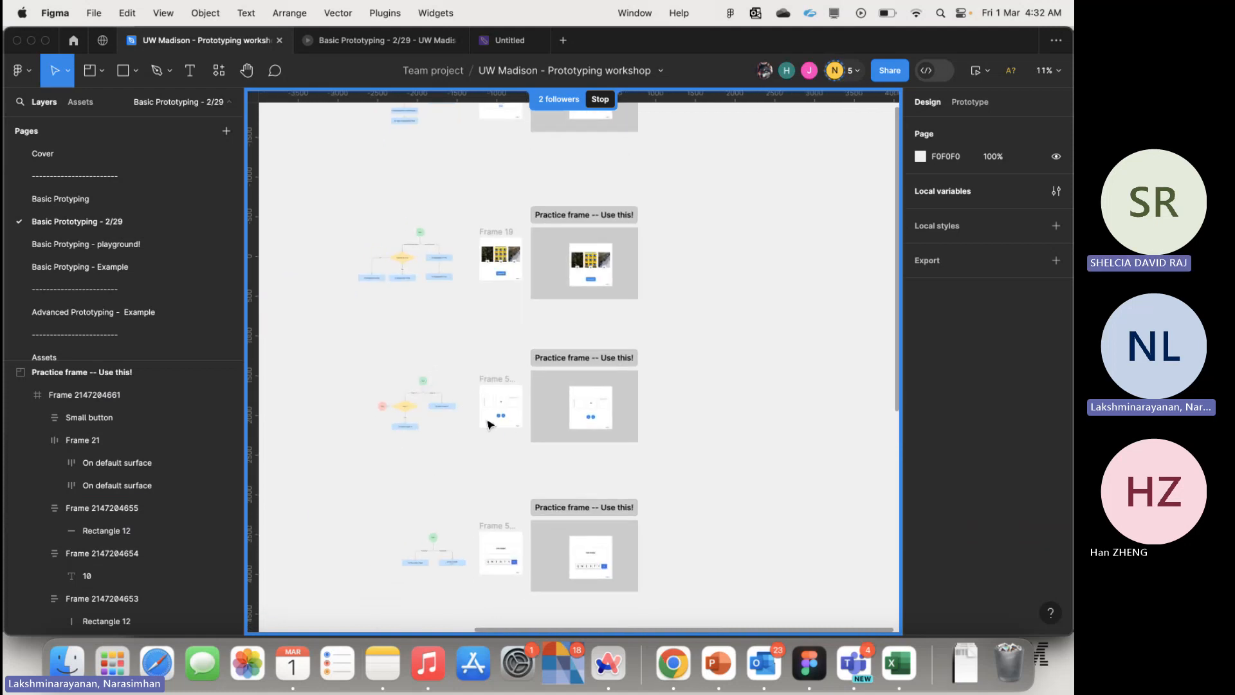
scroll(514, 435, "up", 5)
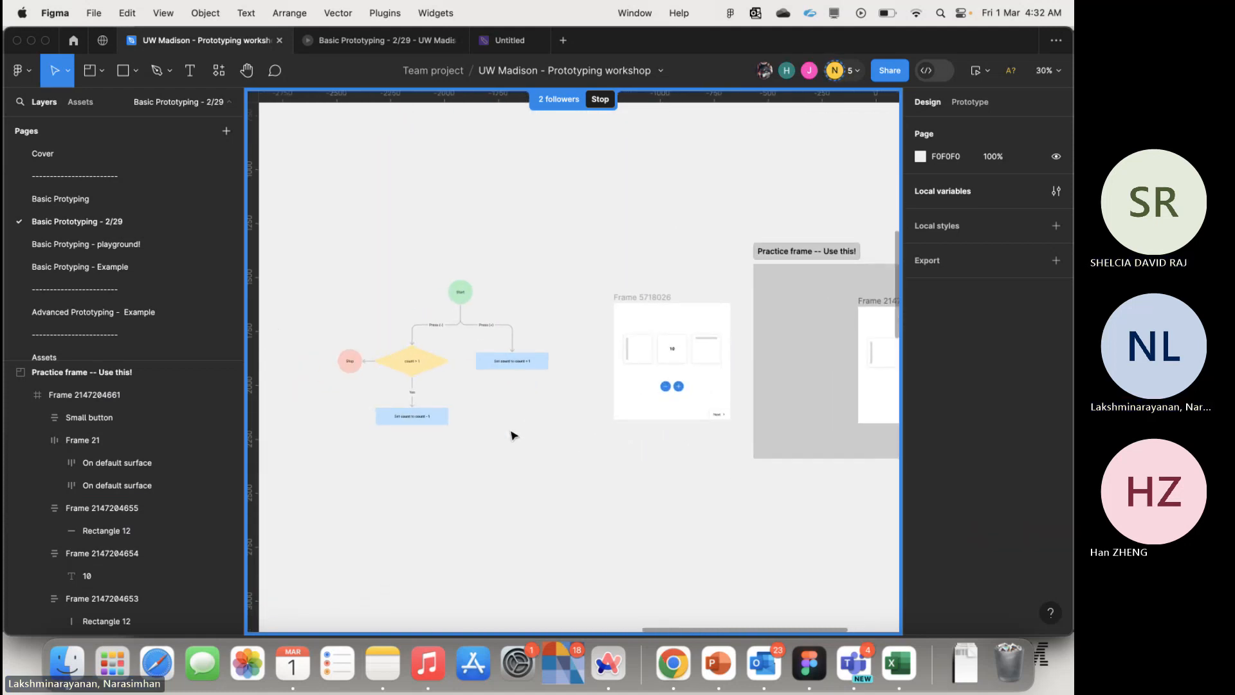
- Select the minus and plus buttons of the counter practice frame in turn, ending with the minus button selected
scroll(511, 434, "right", 8)
scroll(663, 384, "up", 5)
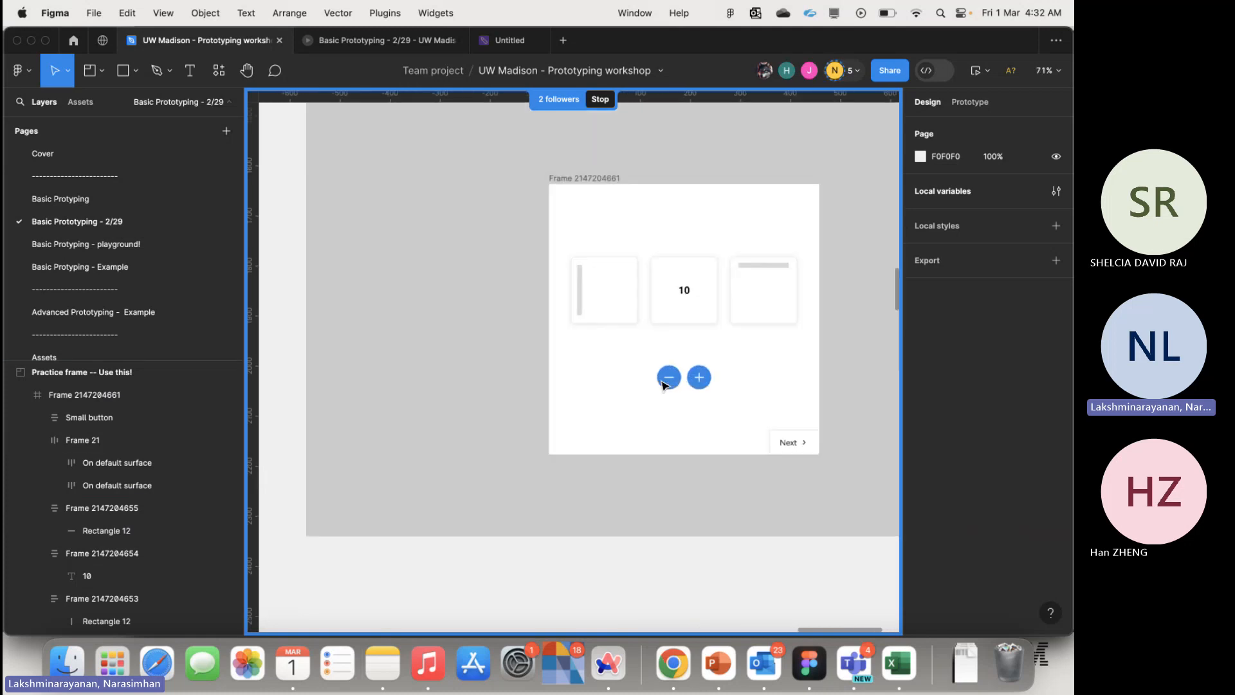
left_click(666, 383)
left_click(669, 380)
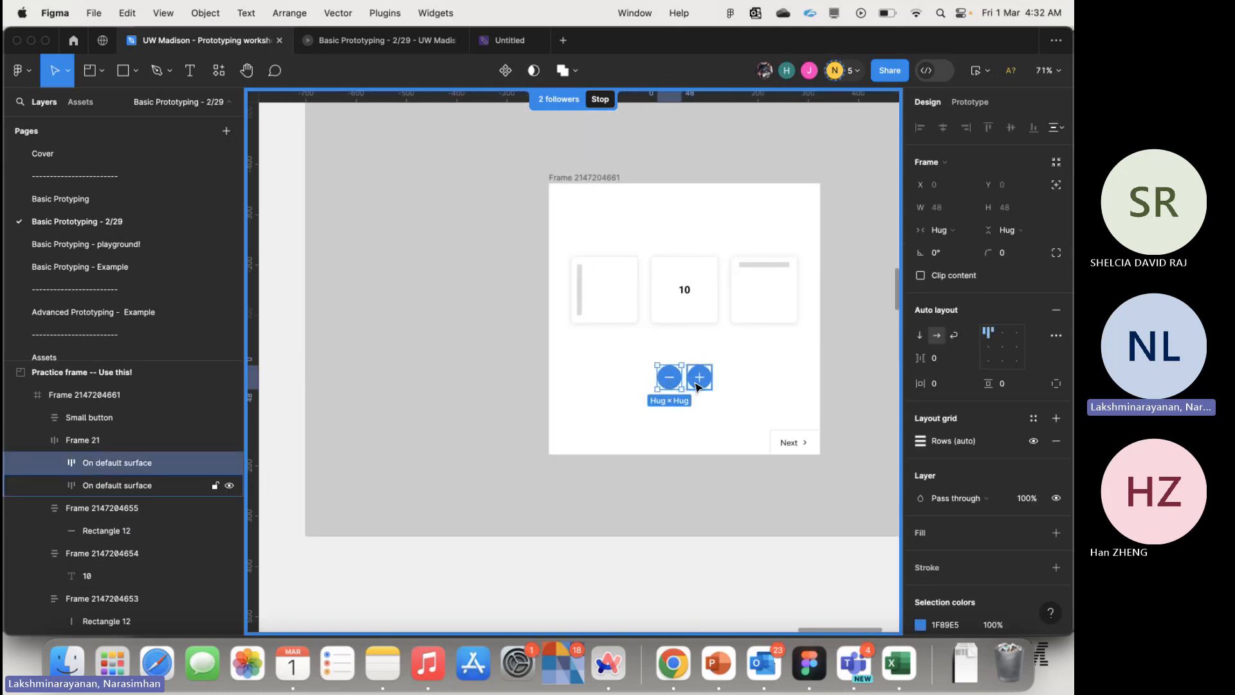
left_click(697, 383)
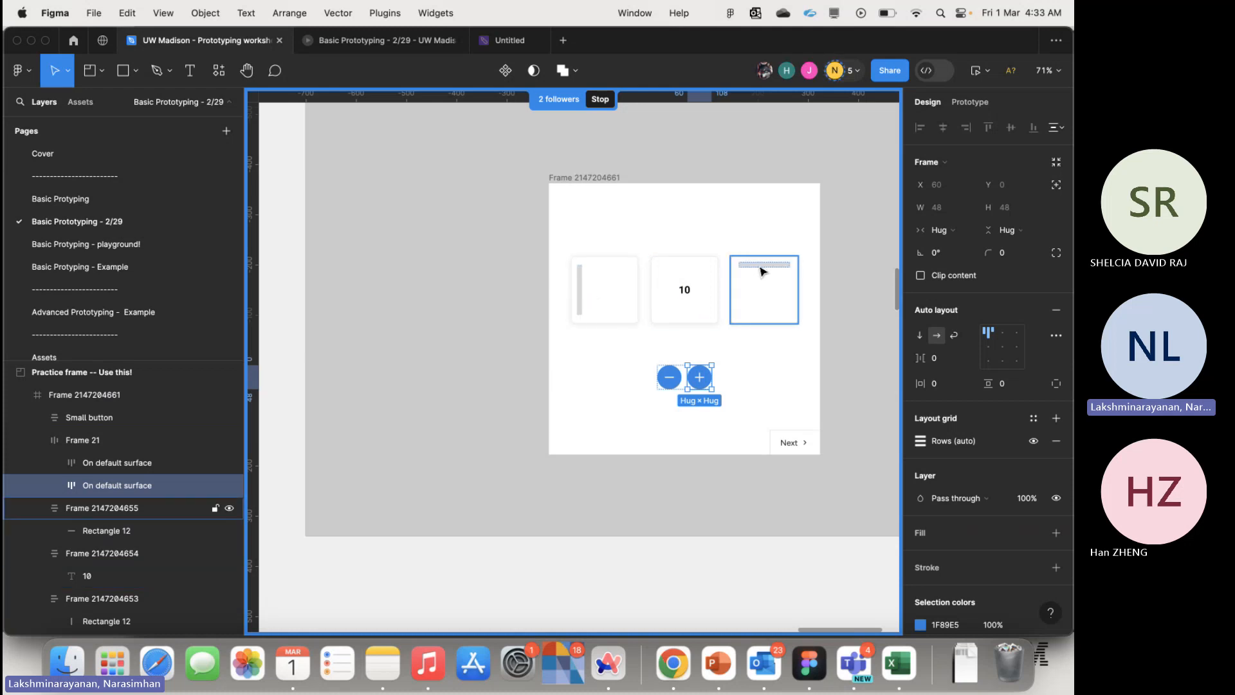
scroll(668, 379, "down", 3)
left_click(663, 380)
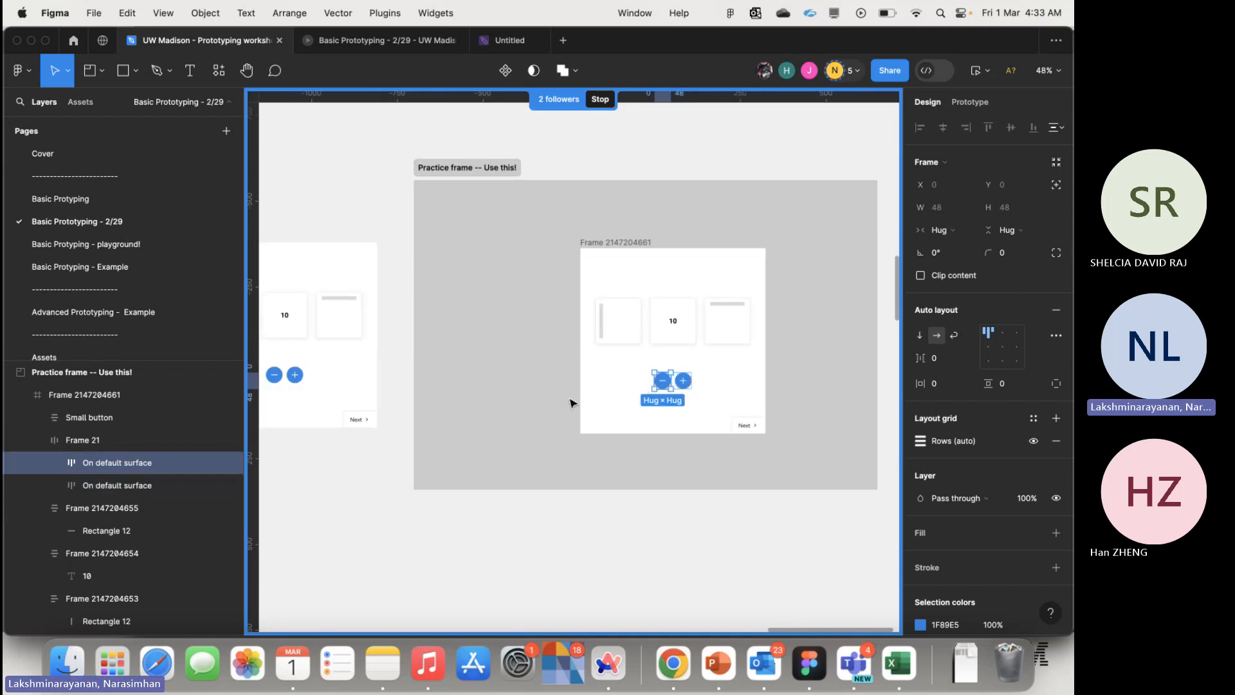
scroll(570, 403, "down", 2)
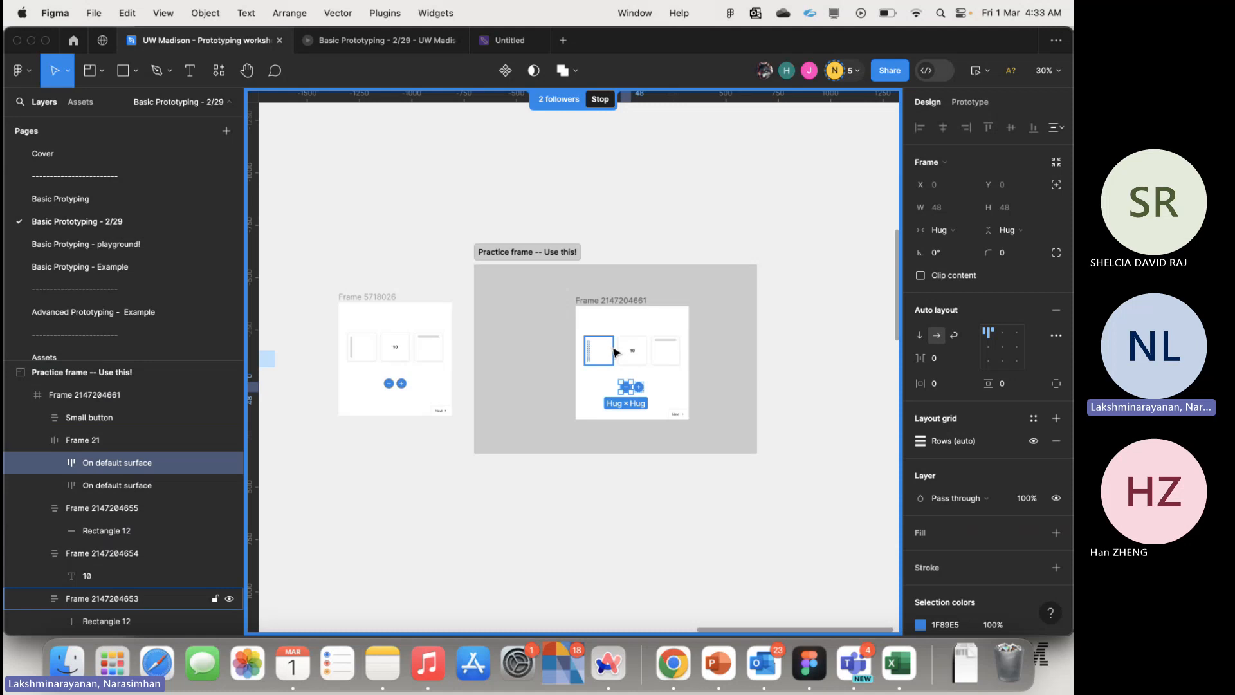
scroll(628, 388, "up", 3)
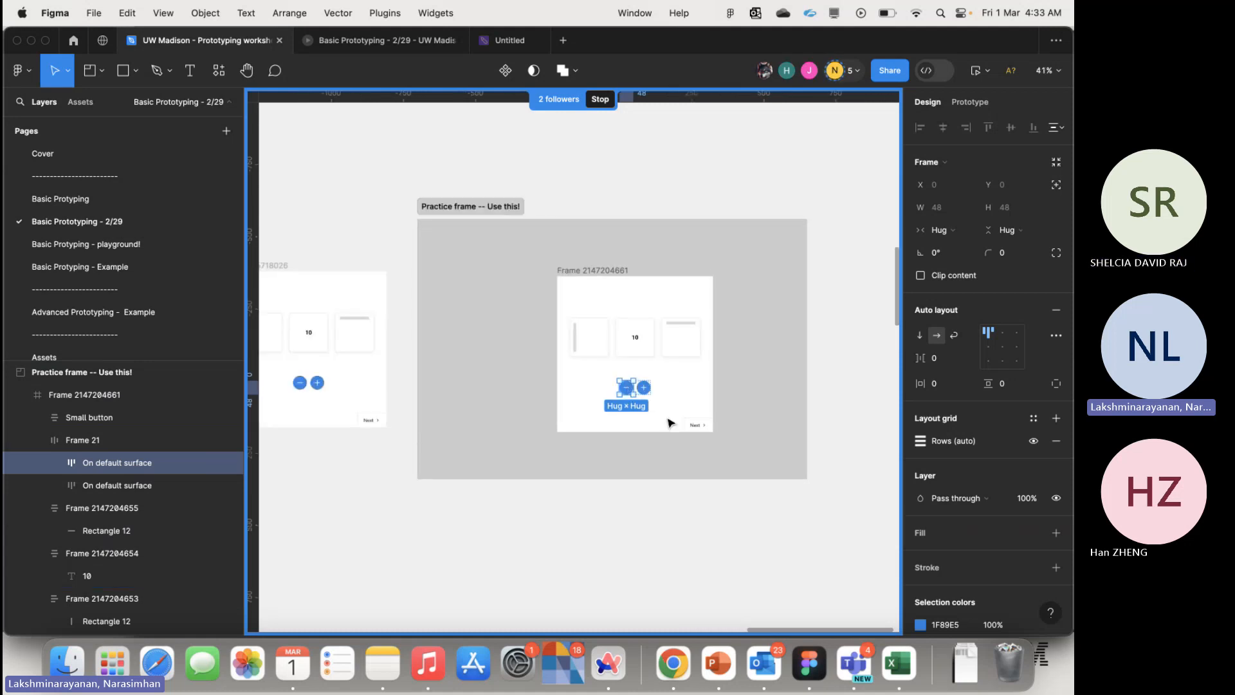
- Examine the counter's flowchart, following the minus branch through its count condition to the resulting action
scroll(583, 440, "down", 5)
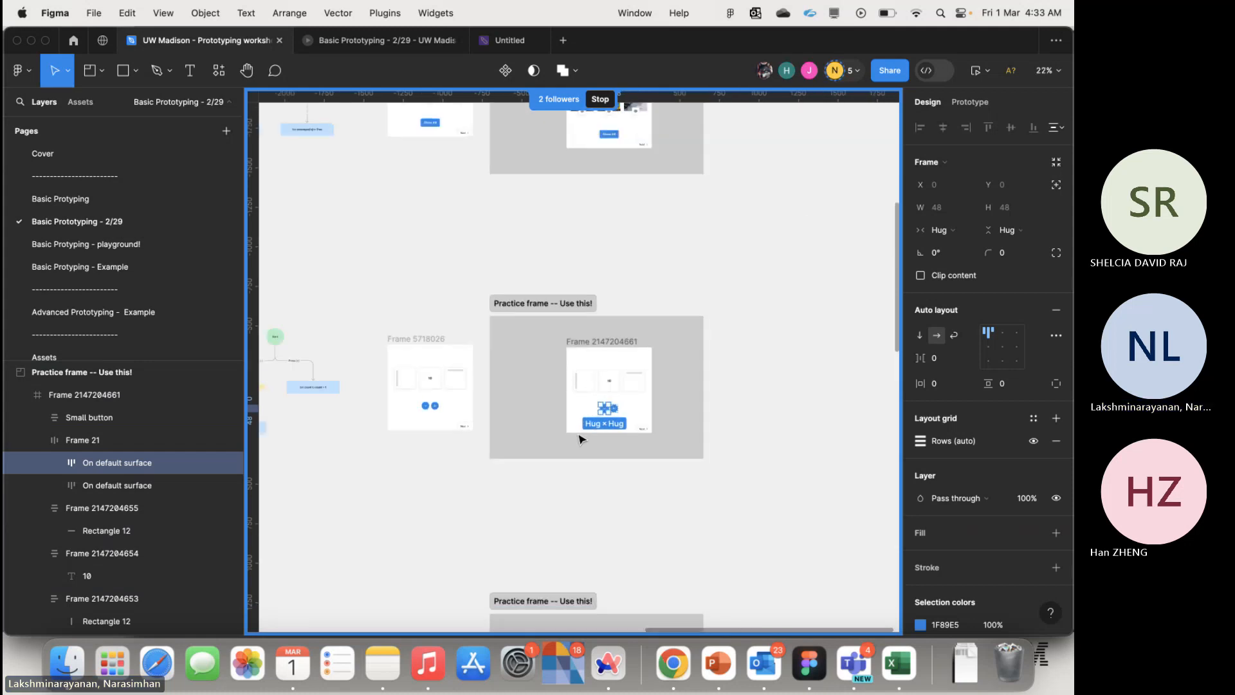
scroll(582, 440, "left", 5)
scroll(582, 440, "up", 8)
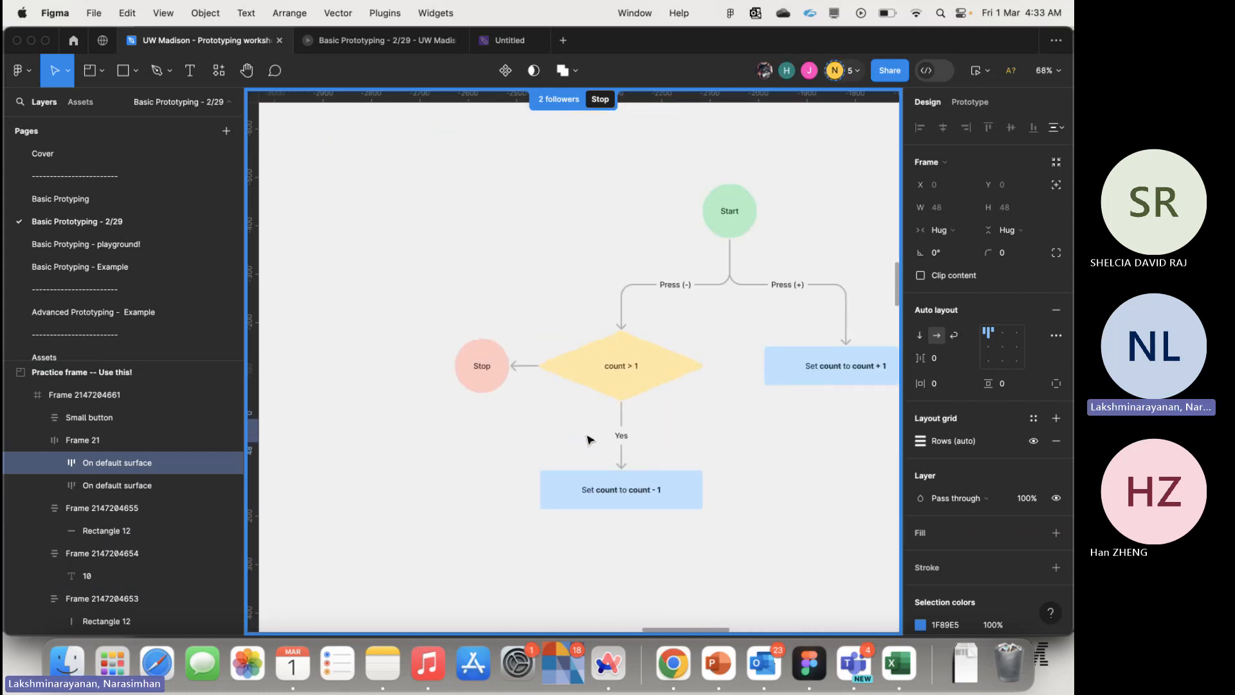
scroll(587, 440, "right", 2)
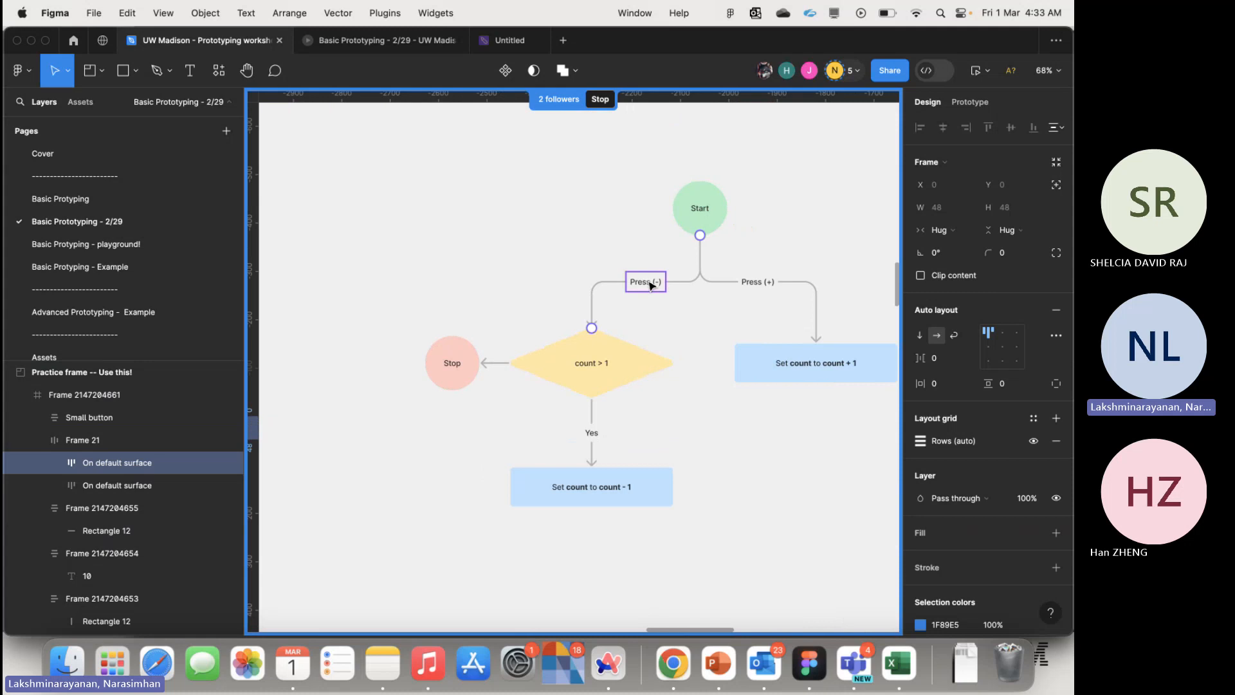
scroll(651, 285, "up", 6)
scroll(653, 328, "down", 2)
scroll(652, 328, "left", 2)
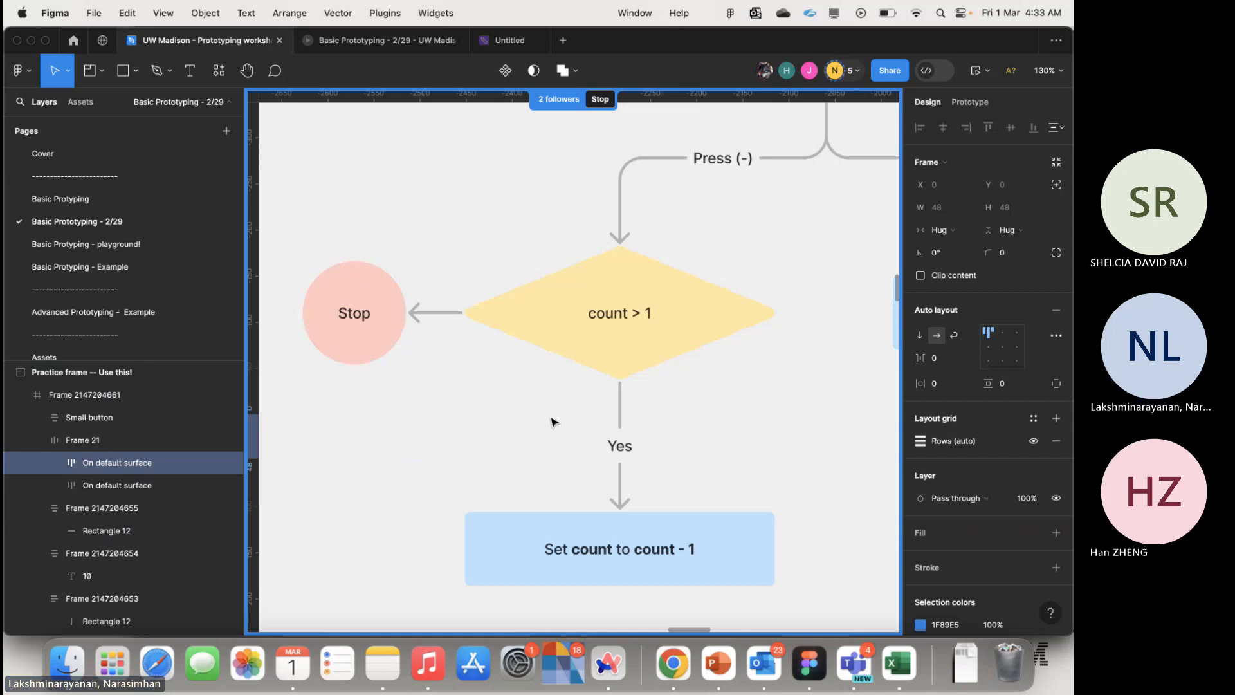
scroll(551, 421, "down", 2)
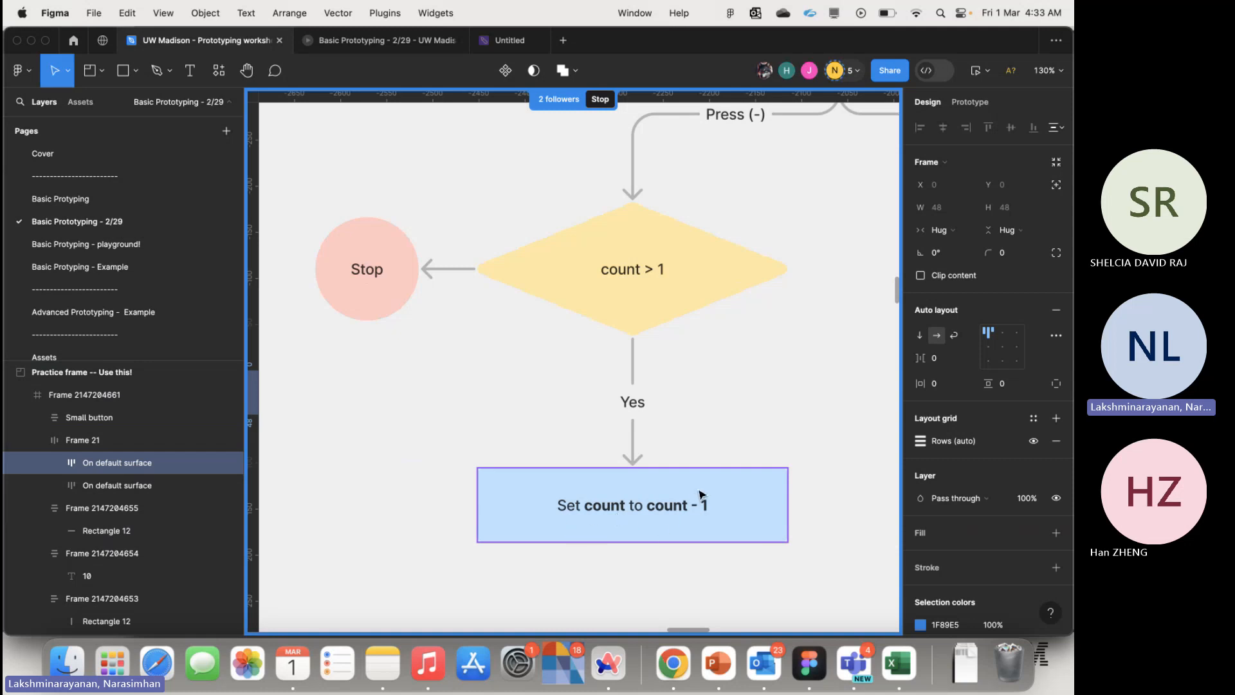
scroll(740, 400, "down", 10)
scroll(743, 401, "up", 3)
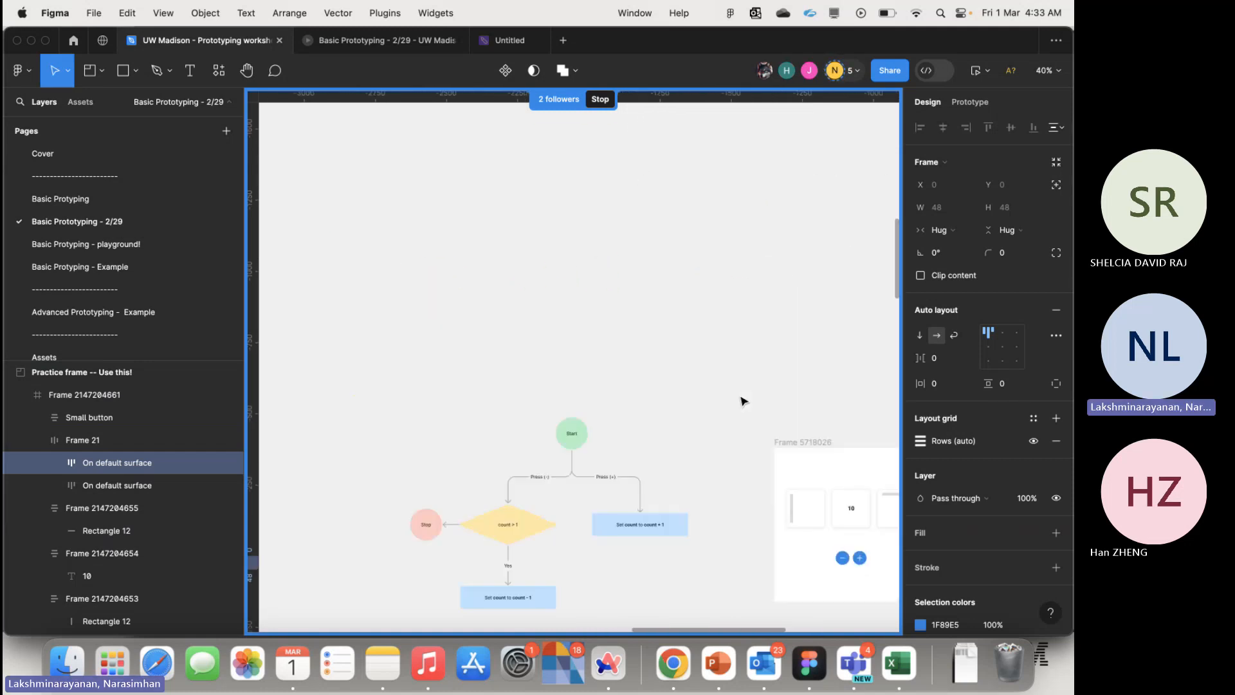
- Add an on-click prototype interaction to the minus button in the counter practice frame
scroll(741, 400, "right", 10)
scroll(741, 400, "down", 3)
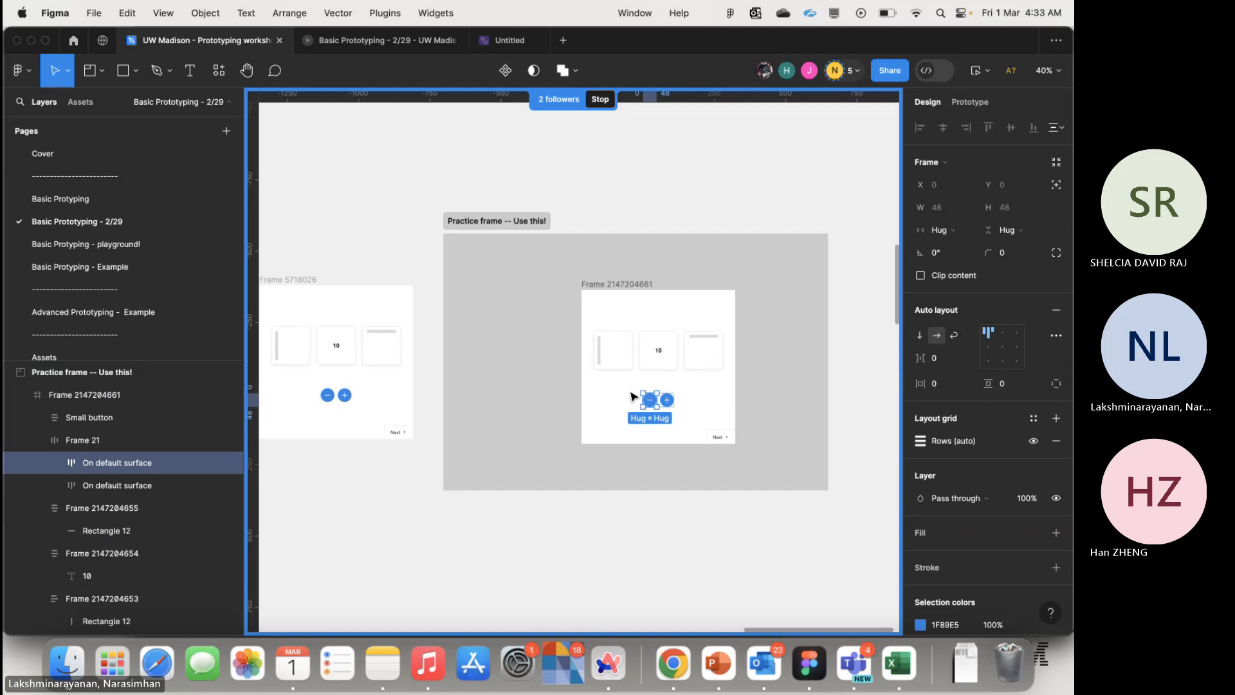
scroll(632, 396, "up", 5)
scroll(637, 398, "right", 3)
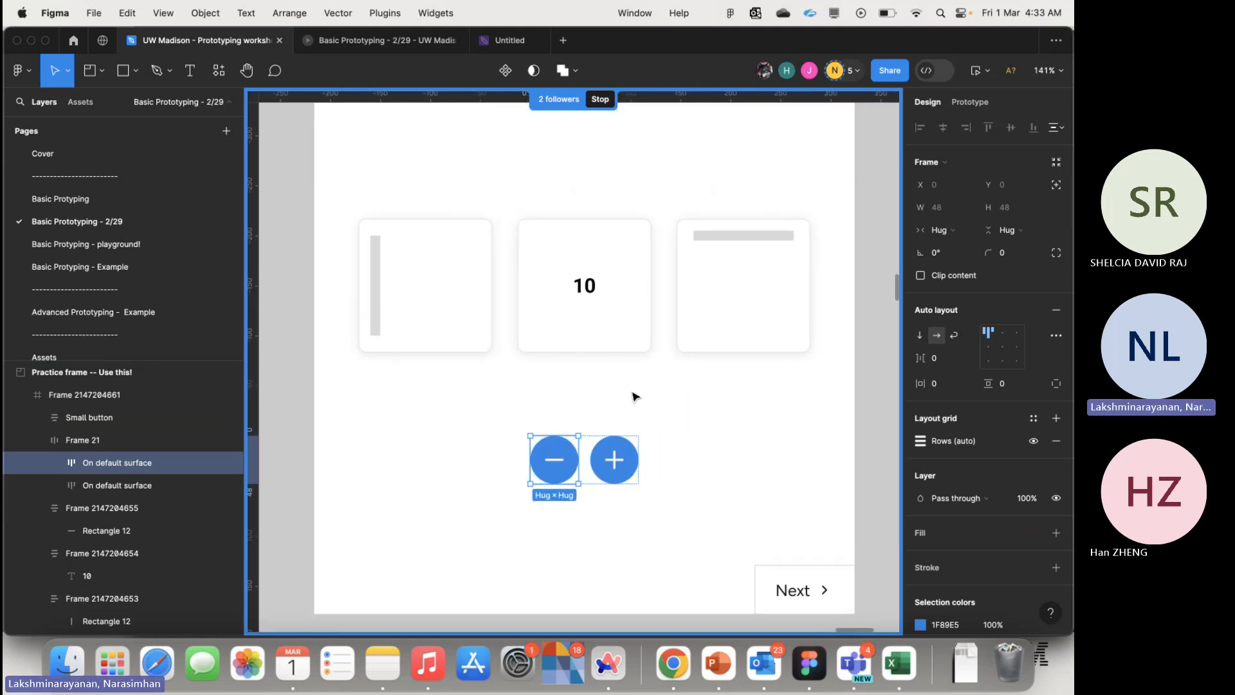
left_click(970, 101)
scroll(651, 238, "down", 5)
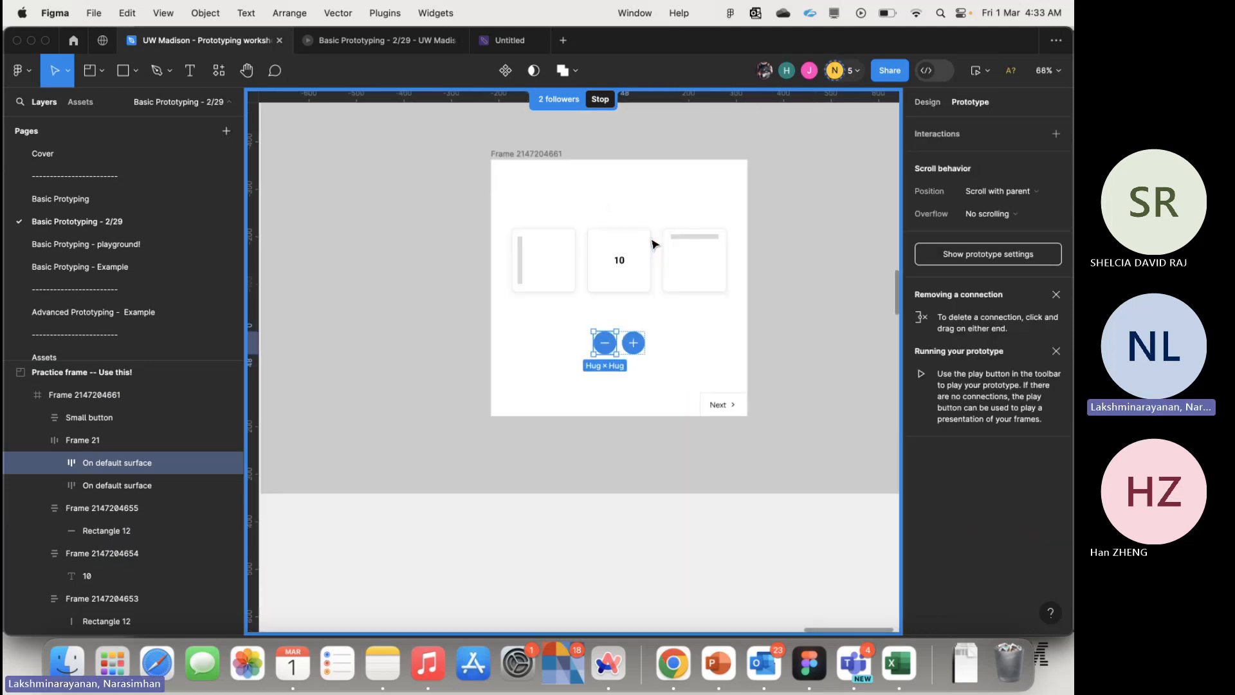
left_click(1056, 133)
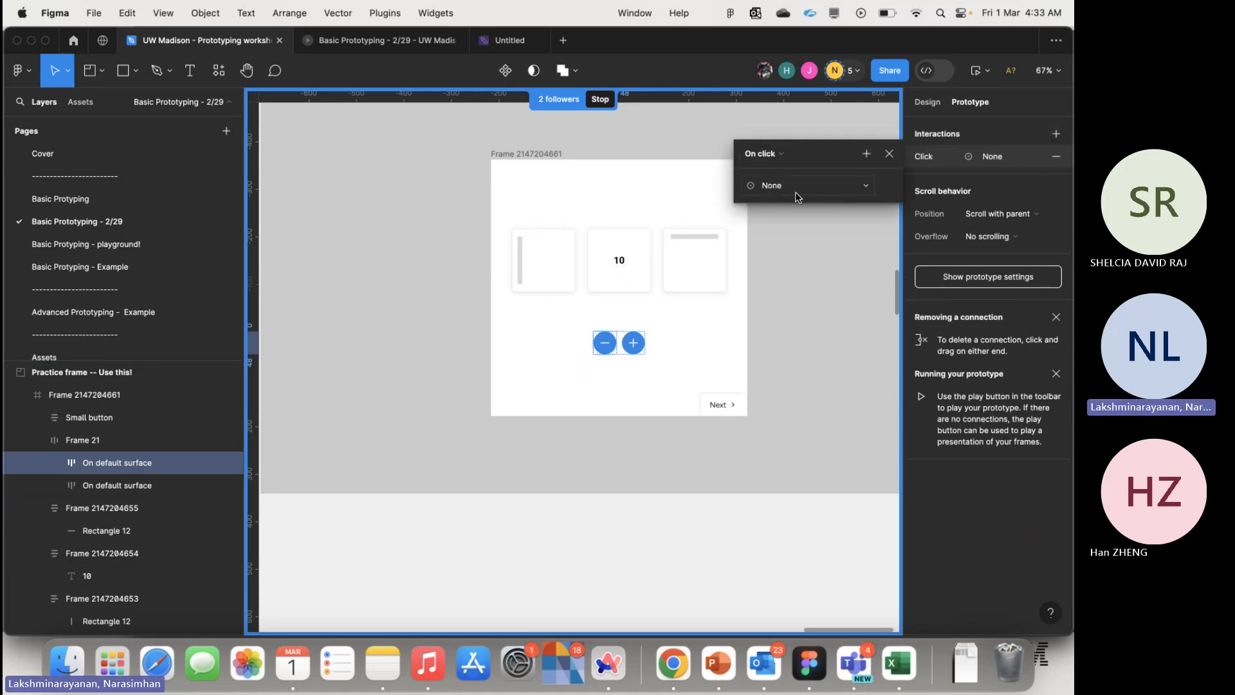
left_click(796, 193)
left_click(813, 277)
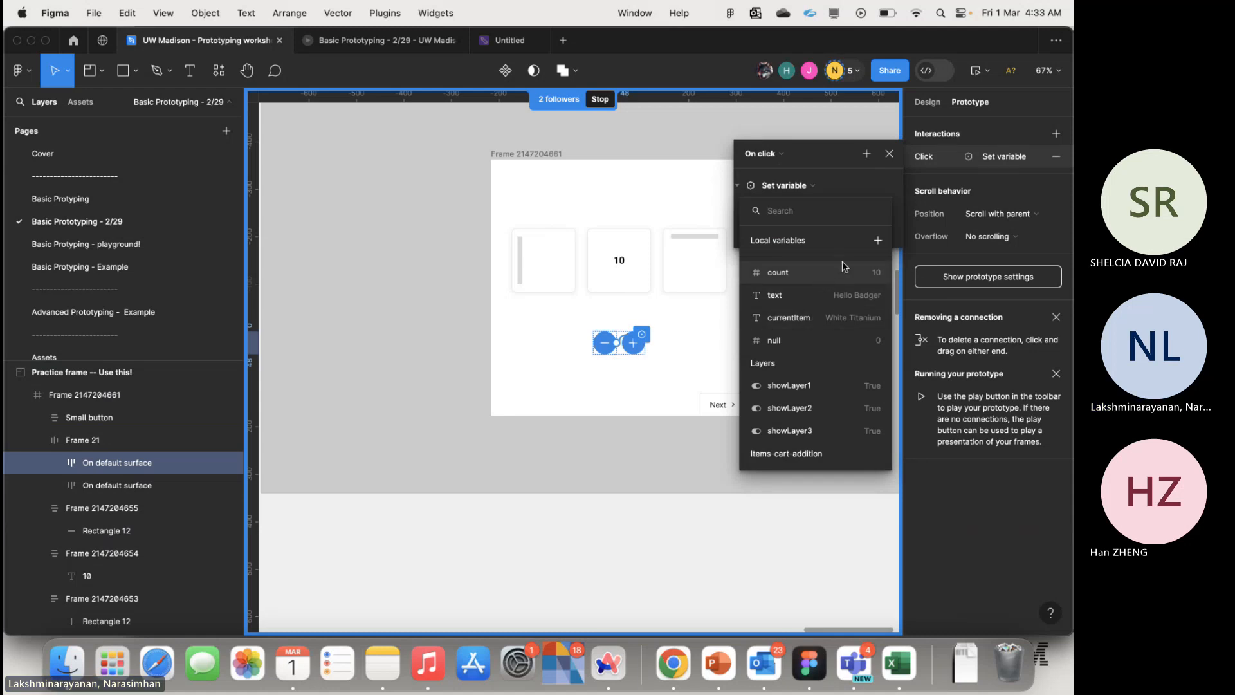
left_click(808, 184)
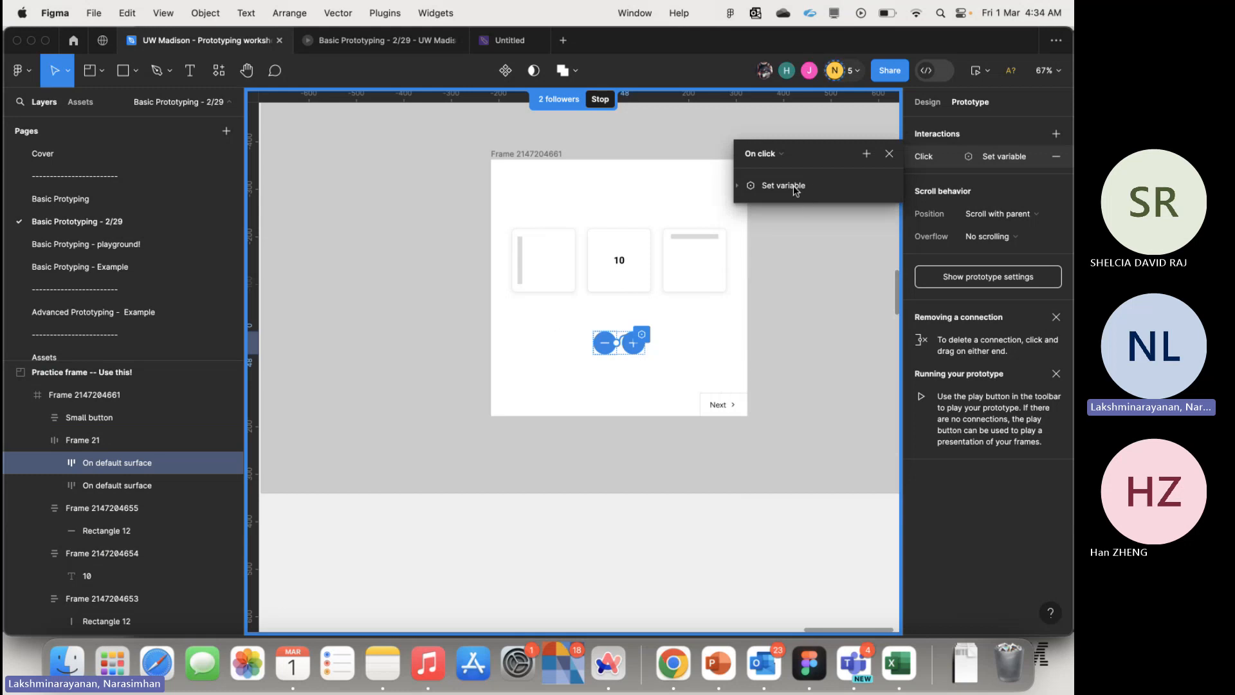
left_click(739, 187)
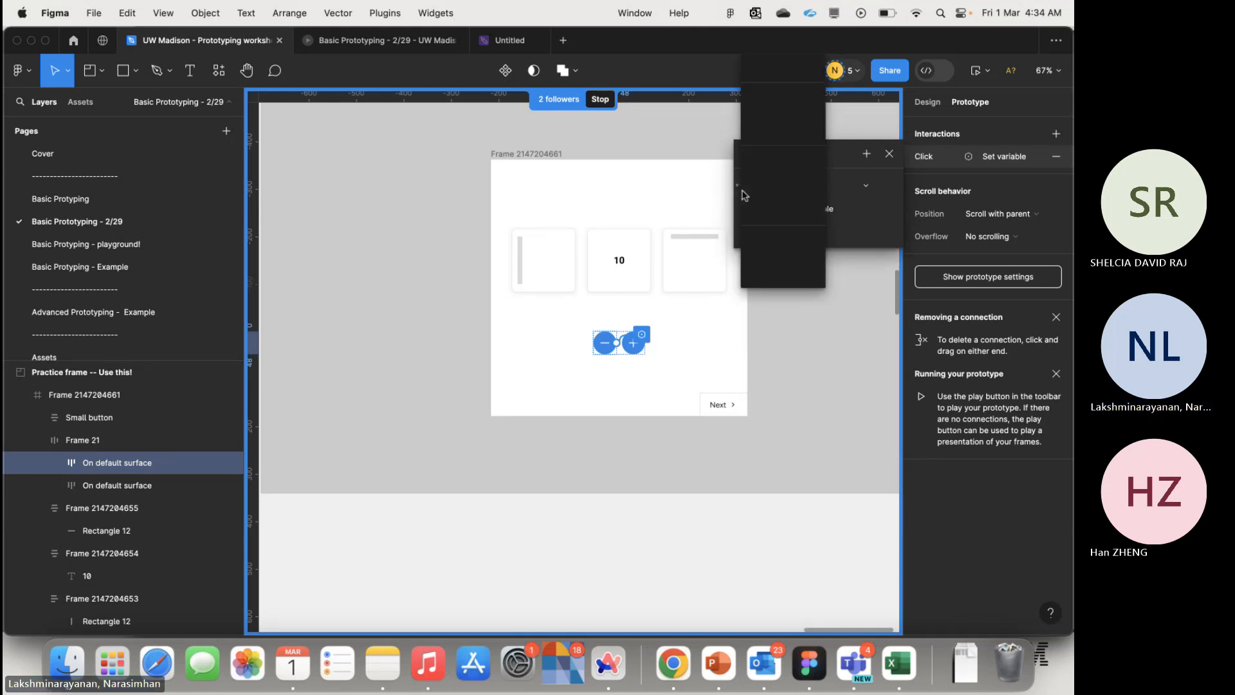
- Make the minus button's click action a Conditional with the condition count > 1
left_click(813, 185)
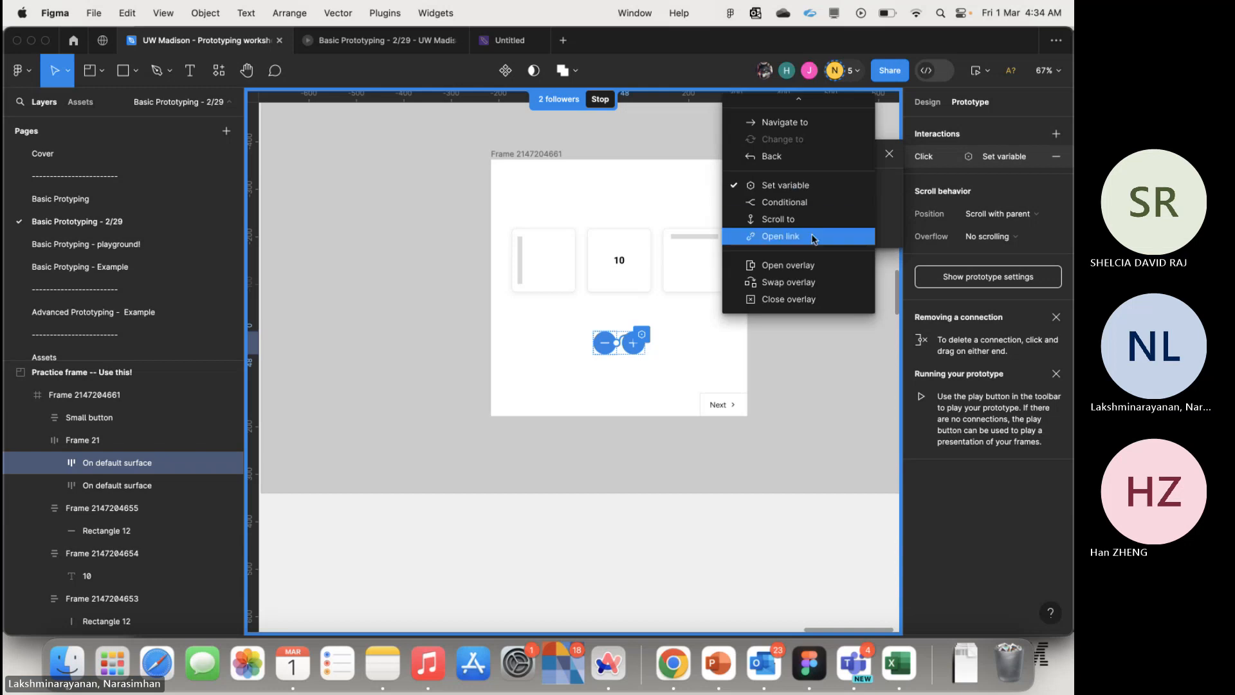
left_click(811, 195)
left_click(813, 207)
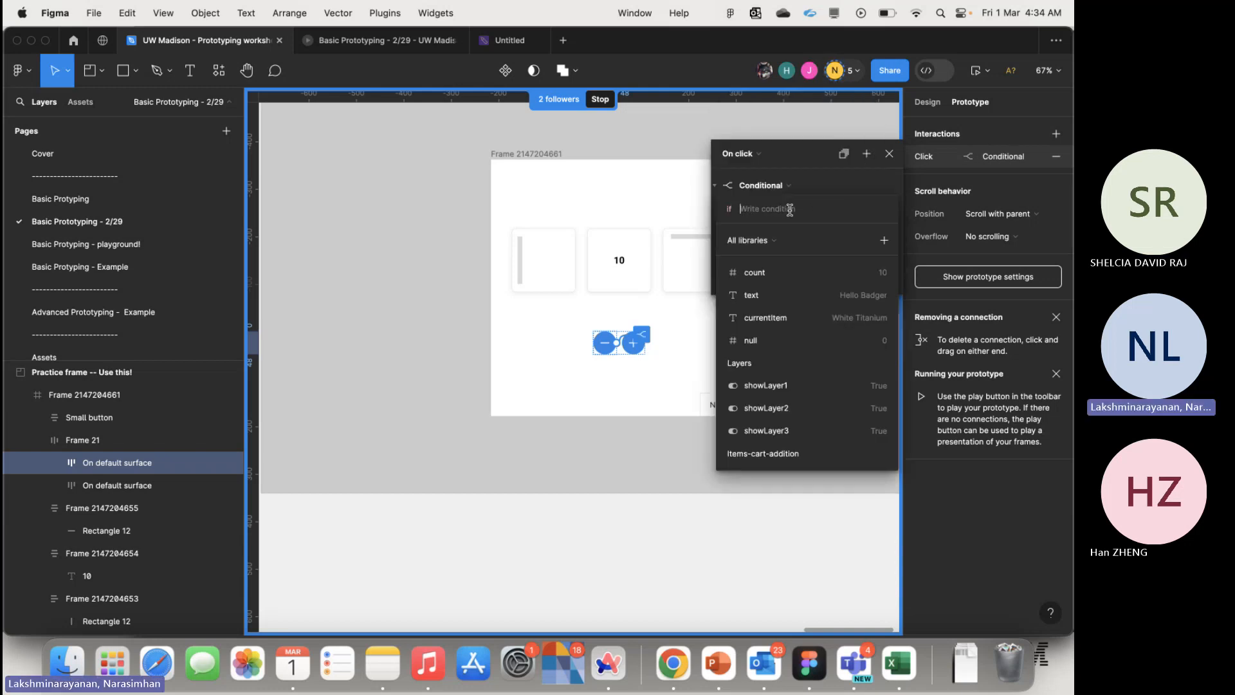
left_click(786, 276)
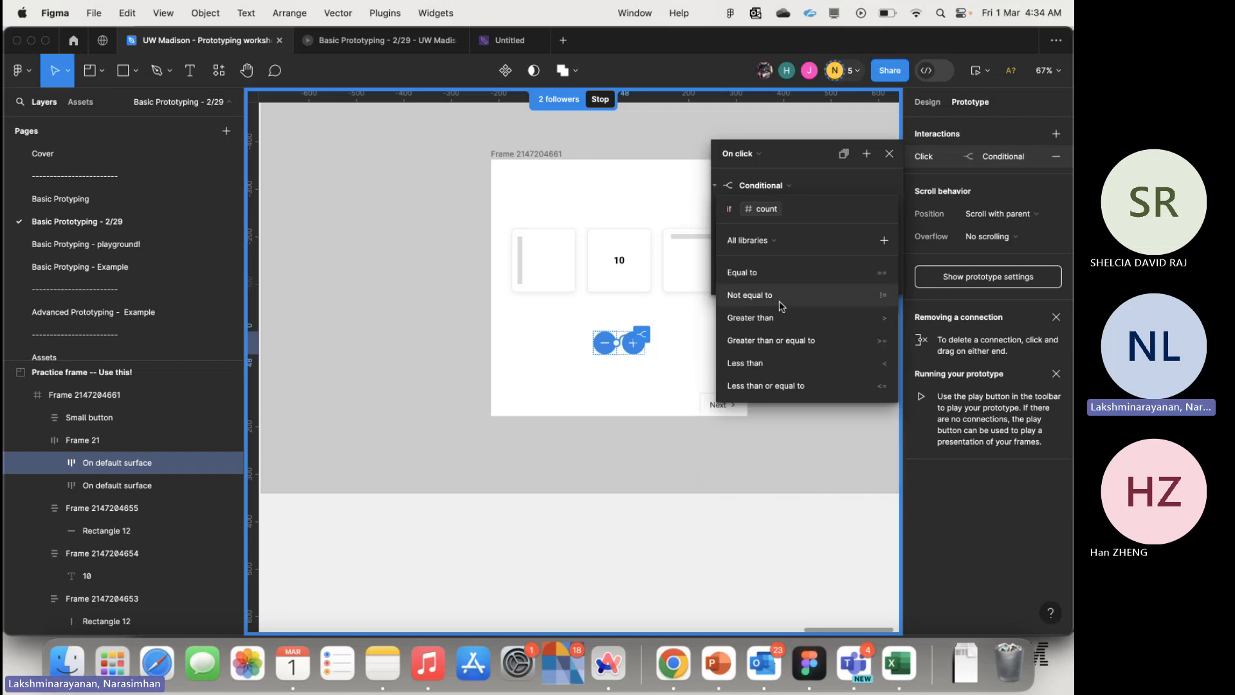
type("> 1")
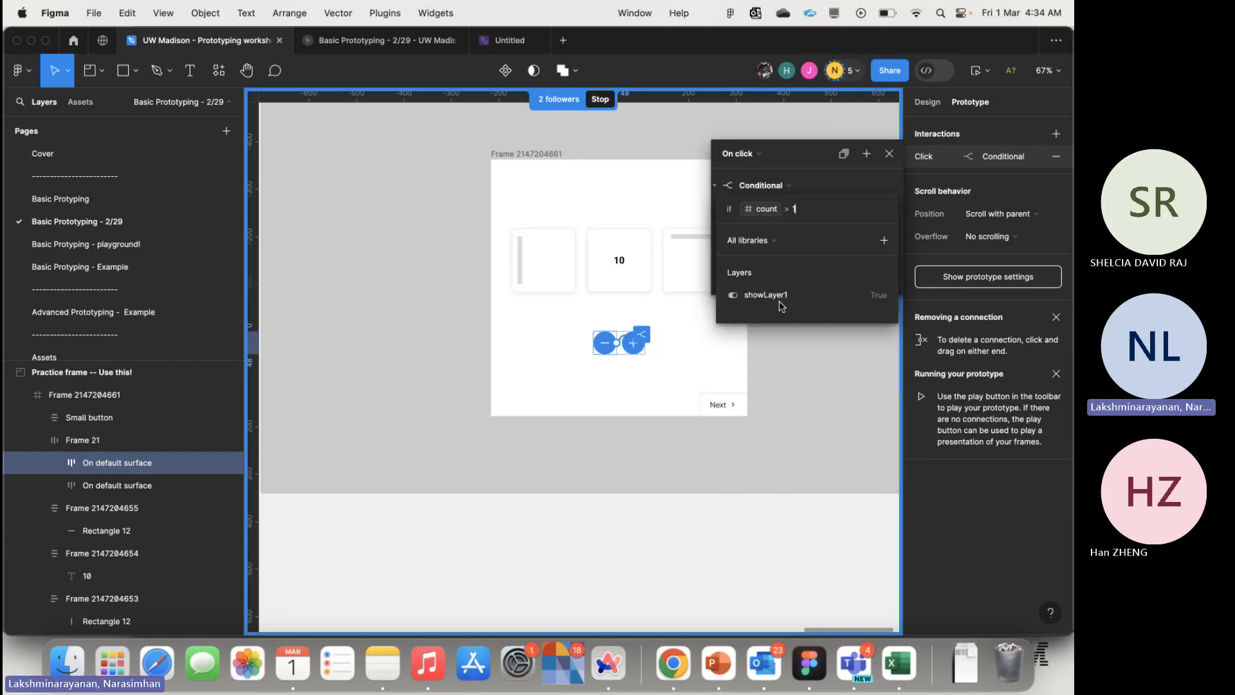
key("Return")
- Under the minus button's if condition, add a Set variable action that sets count to count - 1
left_click(756, 231)
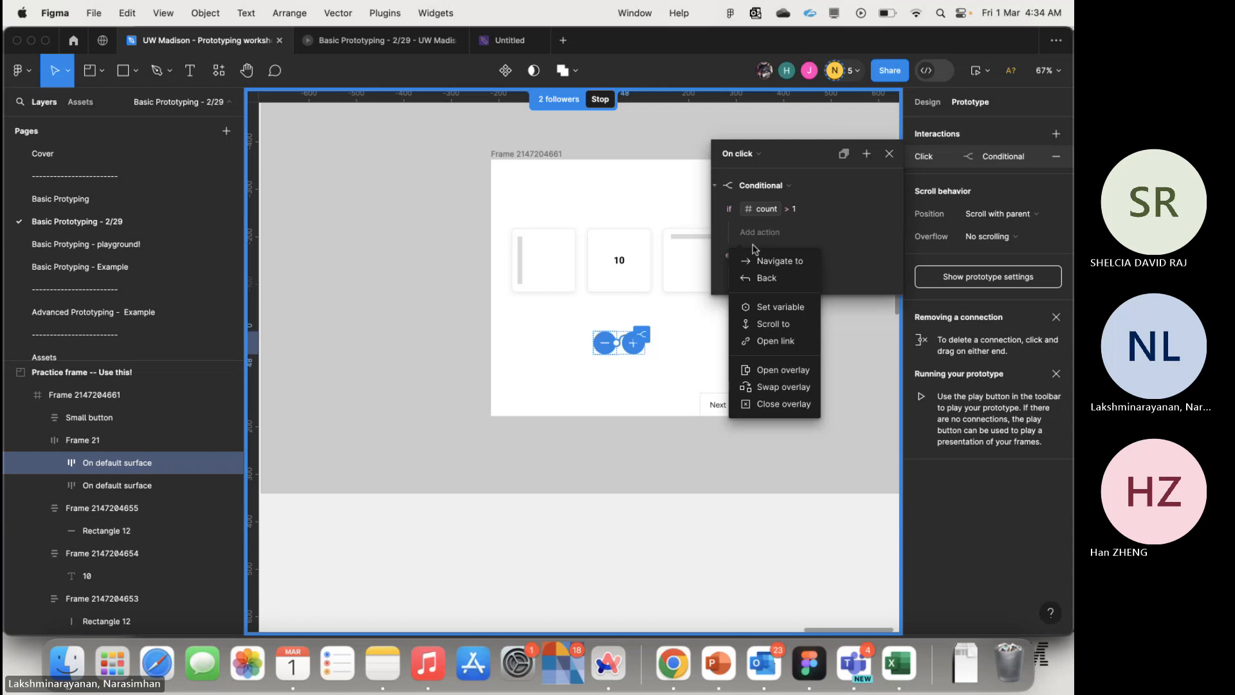
left_click(784, 313)
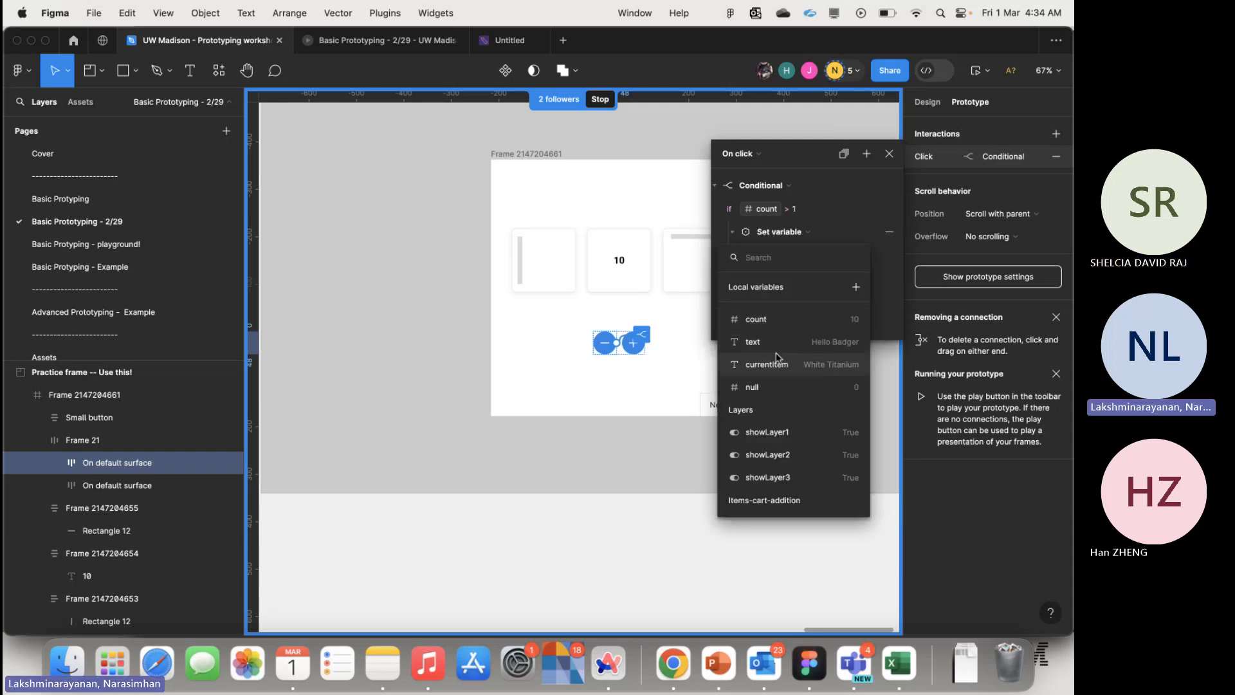
left_click(793, 323)
left_click(793, 344)
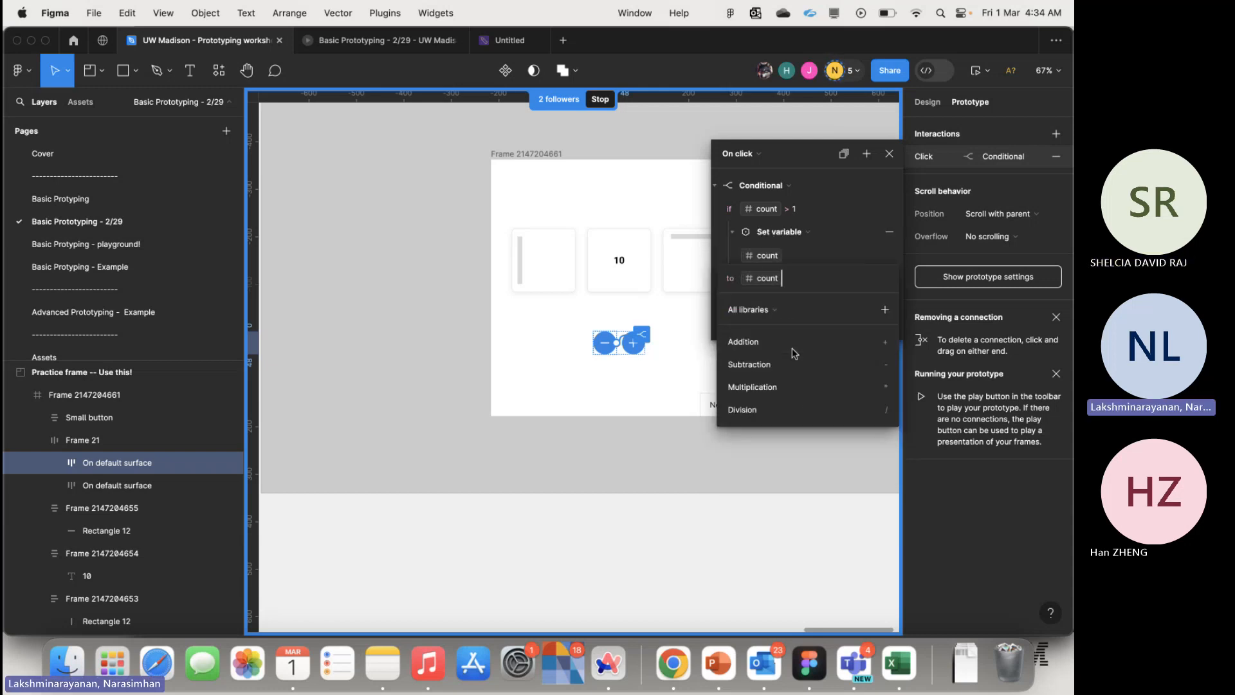
type("-1")
key("Return")
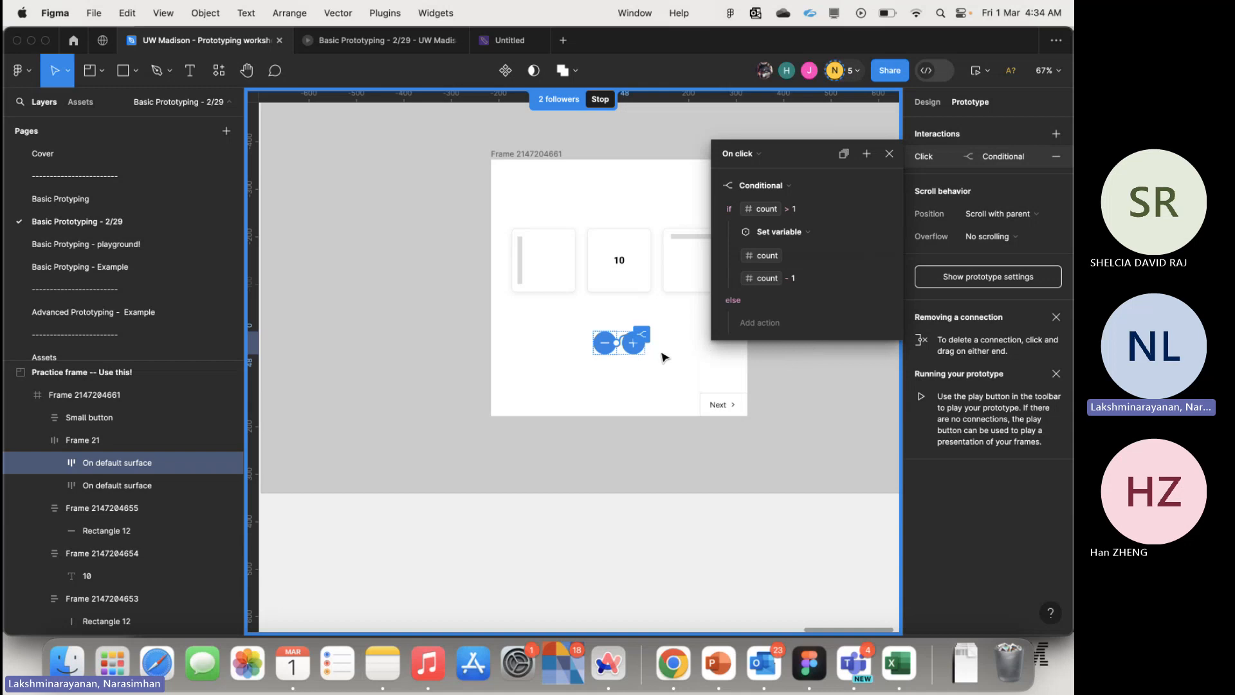
- Give the plus button an on-click Set variable action that sets count to count + 1
left_click(638, 354)
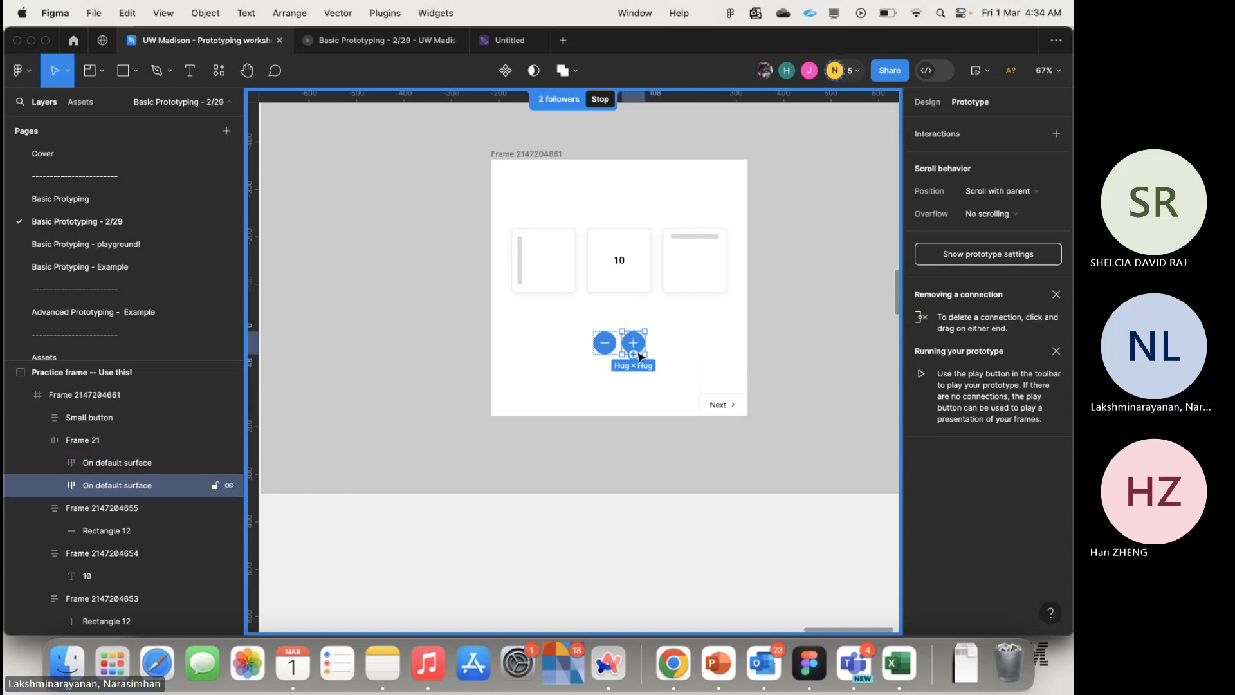
left_click(1058, 133)
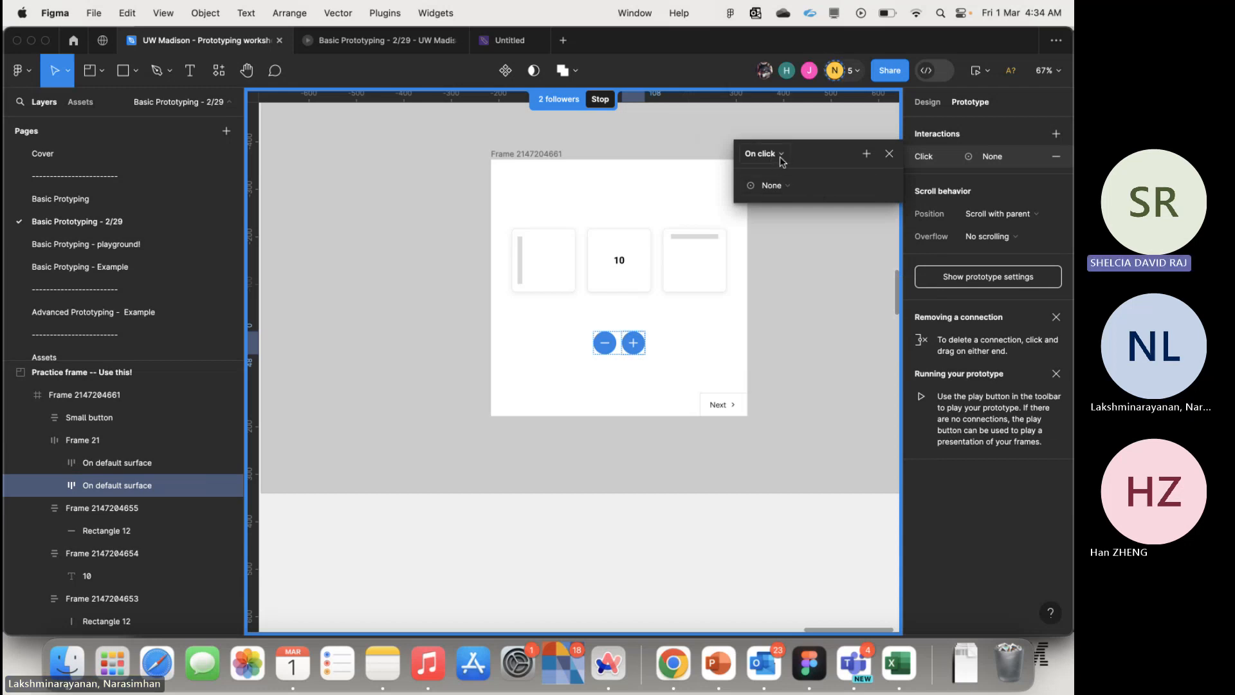
left_click(793, 184)
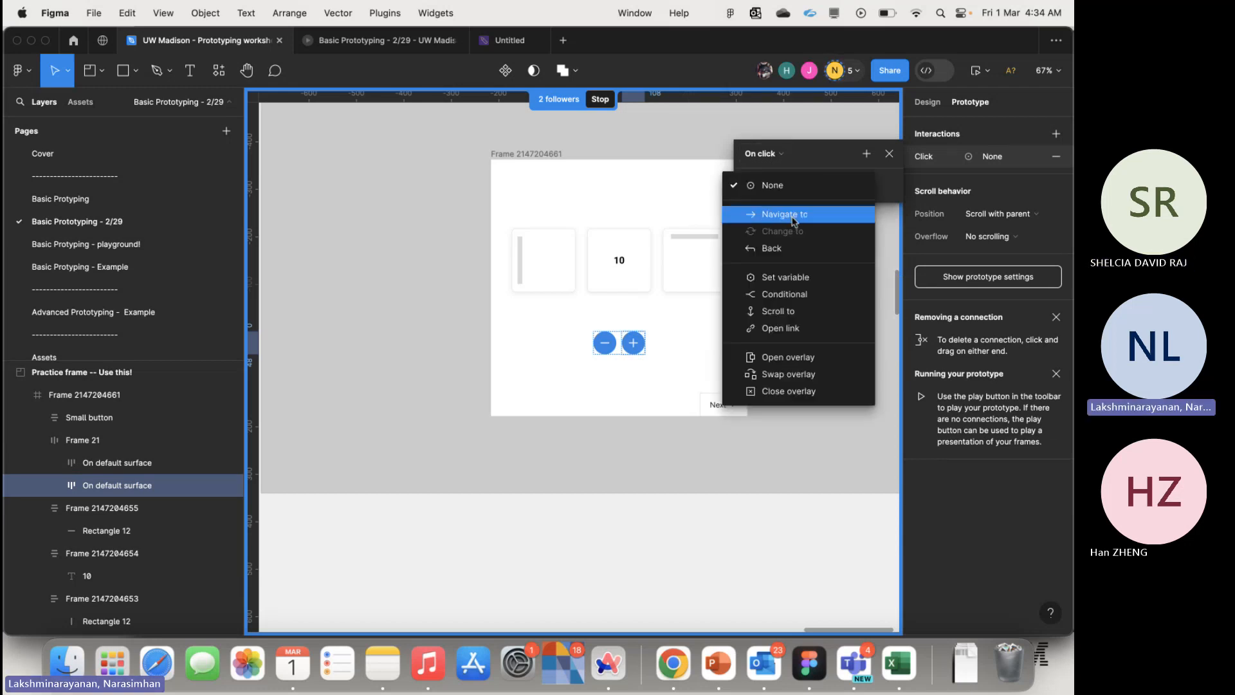
left_click(801, 277)
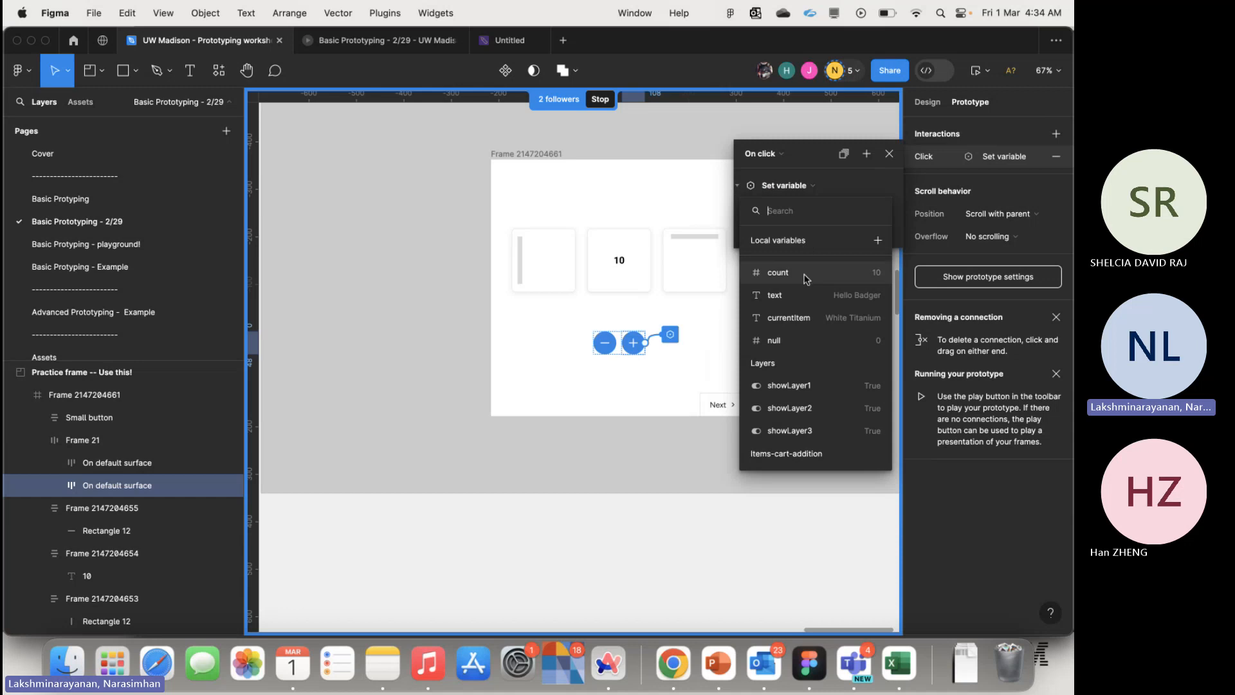
left_click(804, 276)
left_click(802, 293)
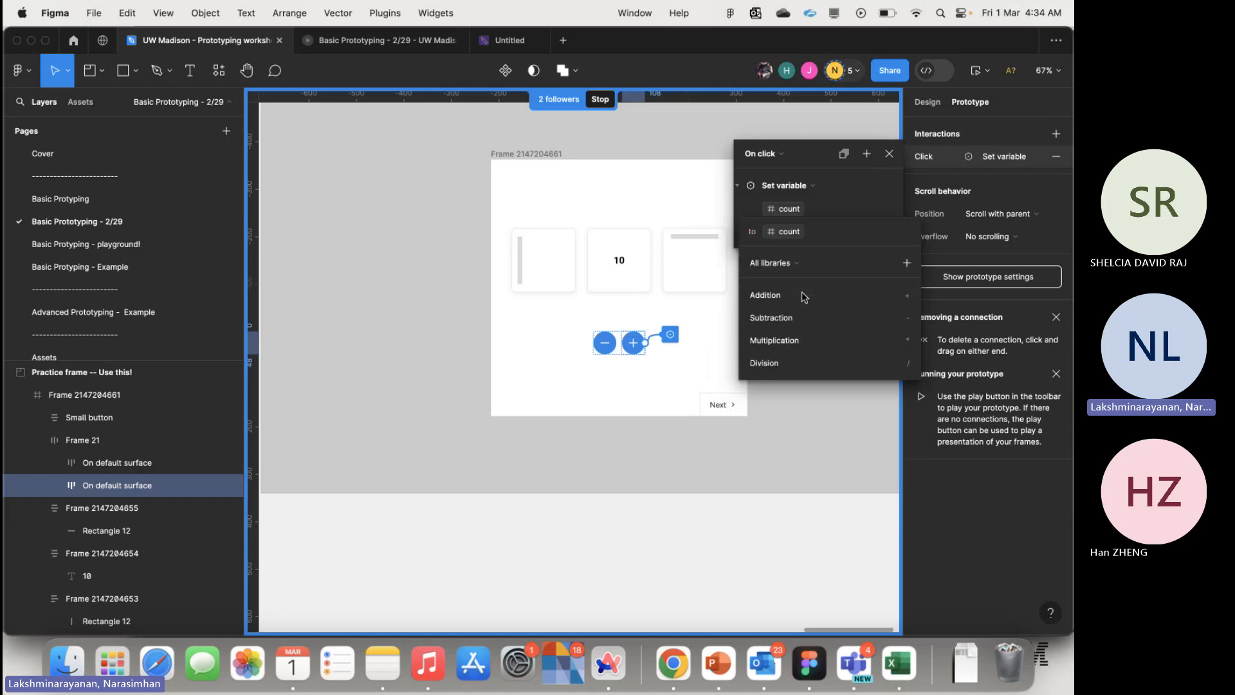
left_click(801, 294)
type("1")
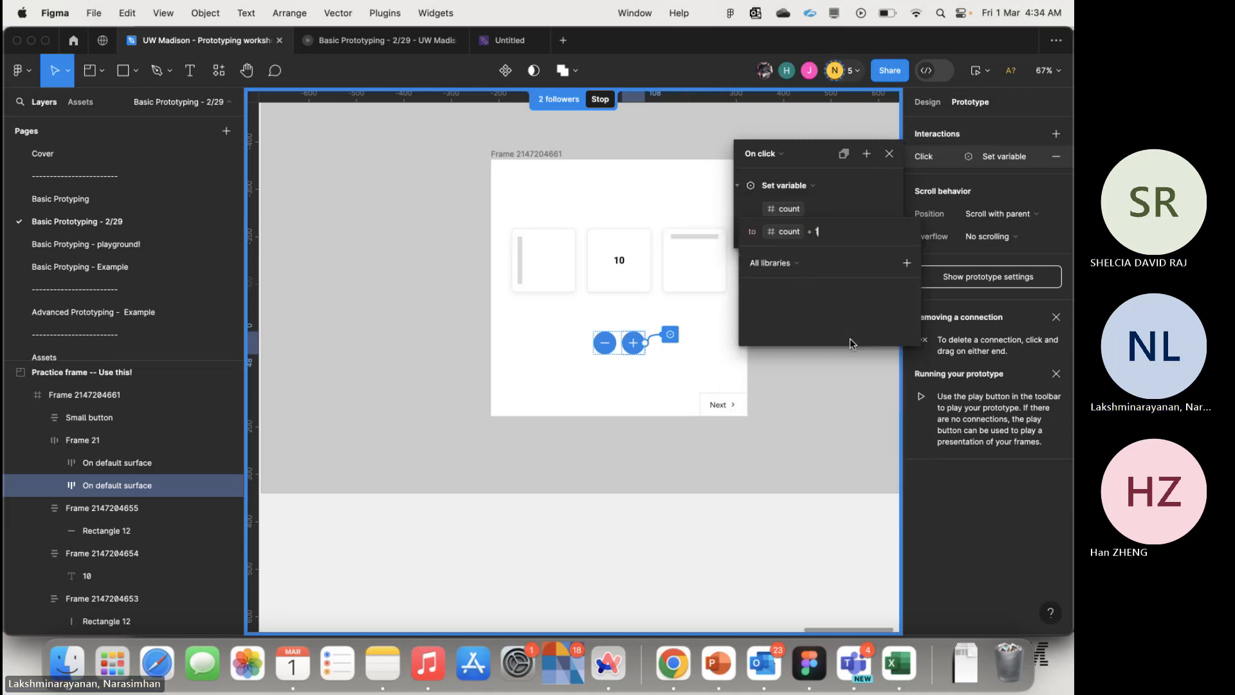
key("Return")
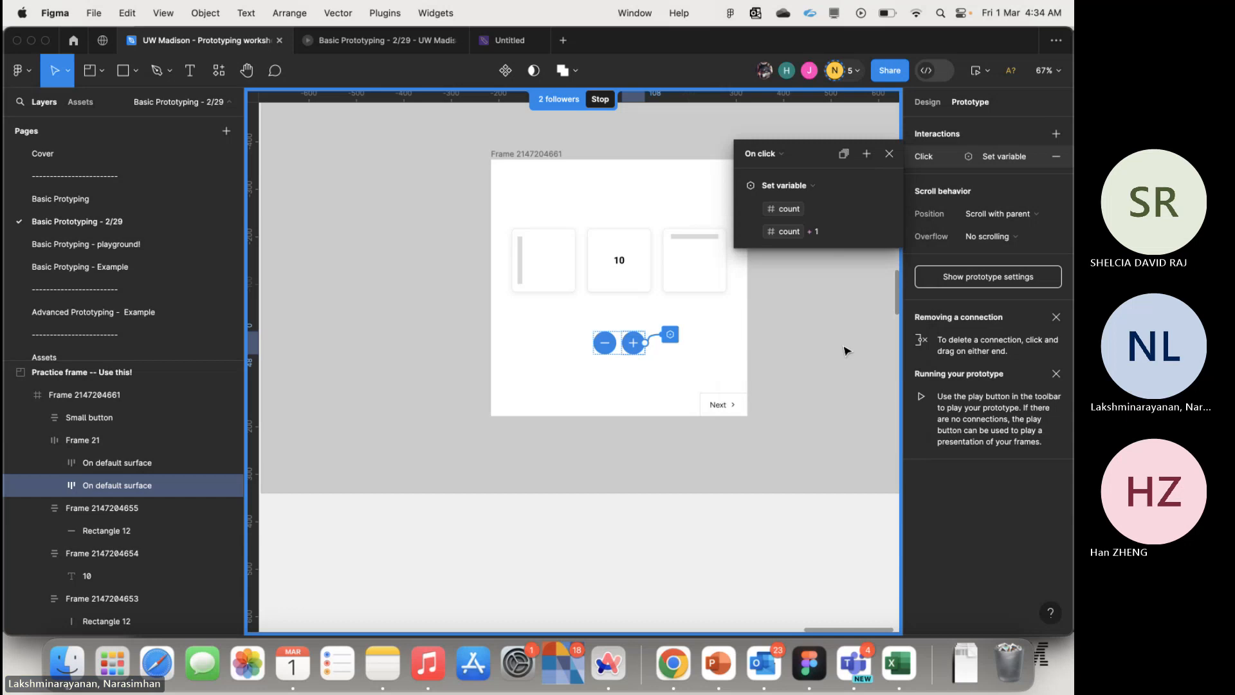
left_click(713, 388)
- Preview the practice frame's prototype and test the minus button by lowering the count repeatedly
scroll(676, 383, "down", 2)
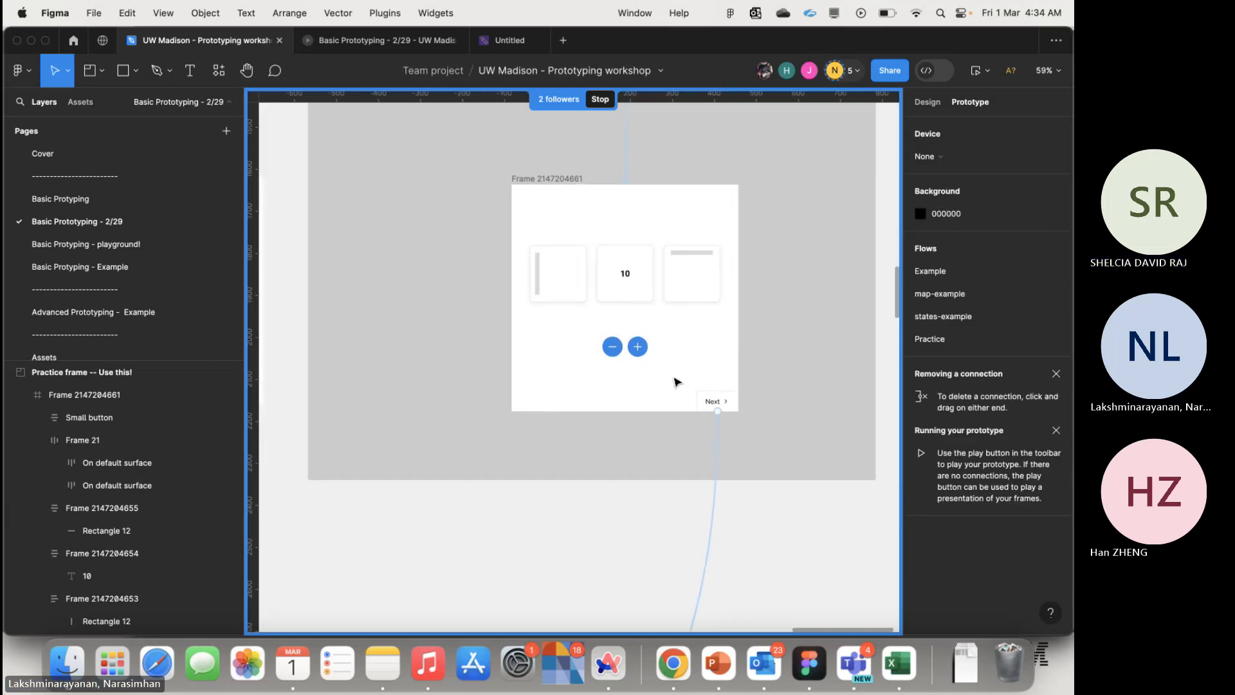
left_click(539, 179)
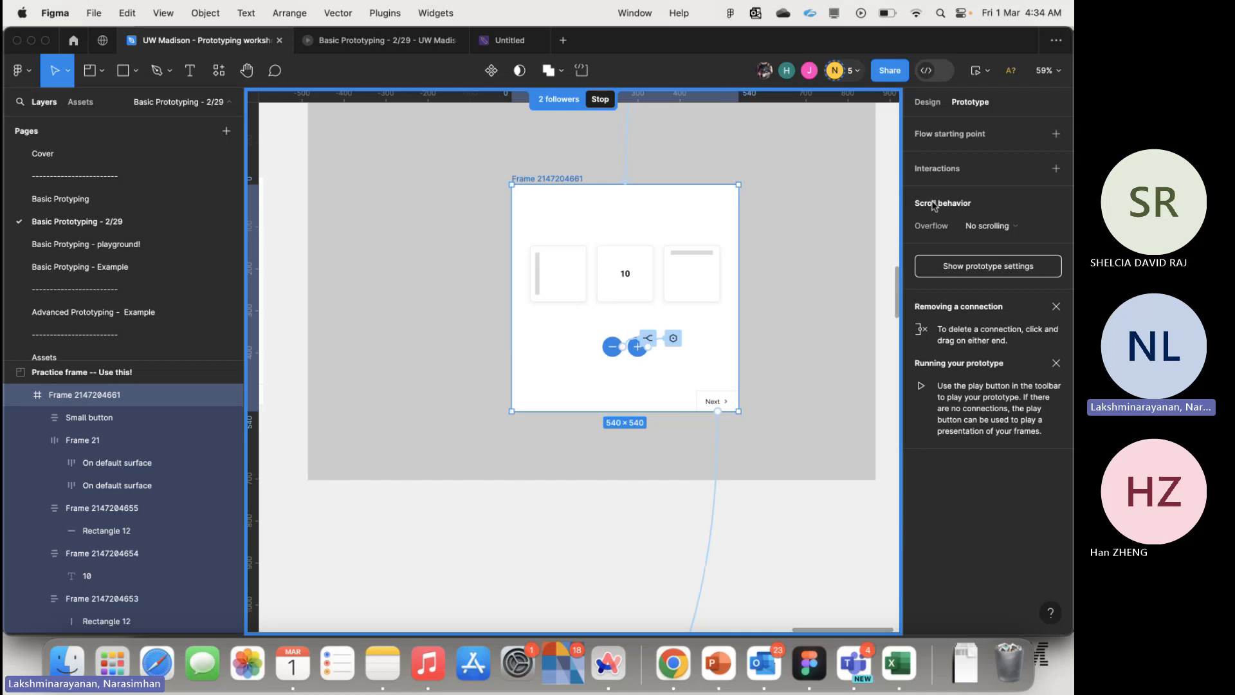
left_click(976, 70)
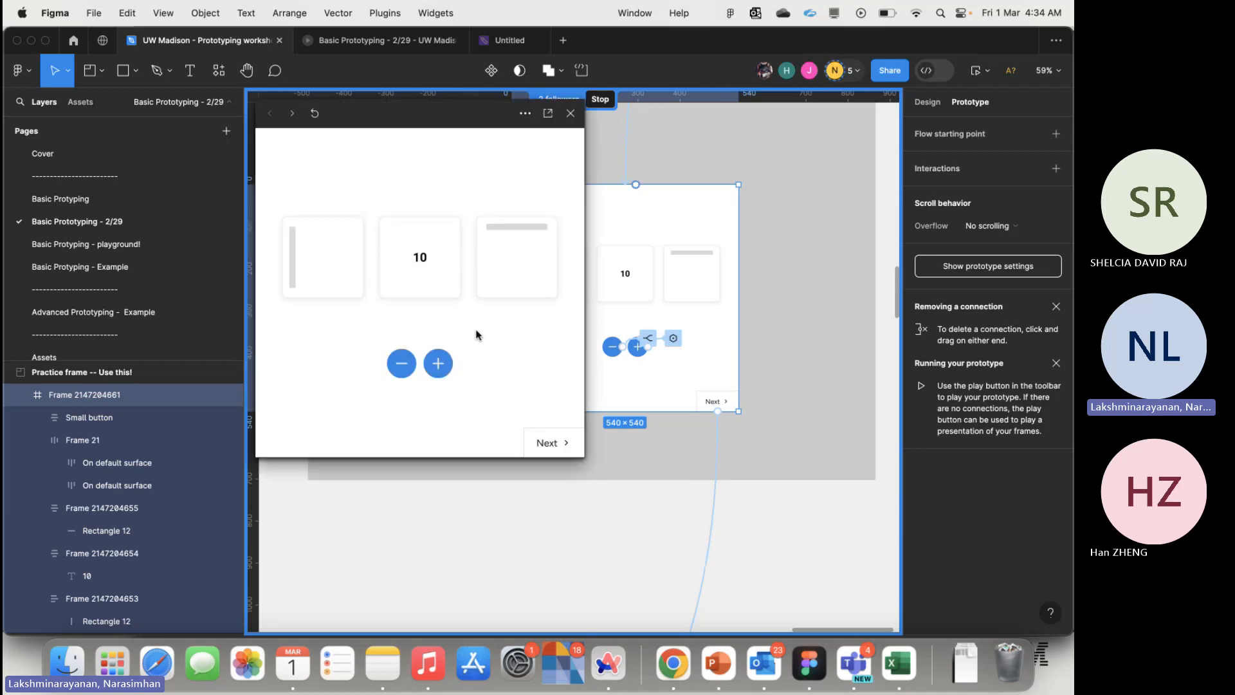
left_click(401, 363)
left_click(401, 363)
left_click(401, 363)
left_click(401, 363)
left_click(402, 364)
left_click(401, 363)
left_click(401, 364)
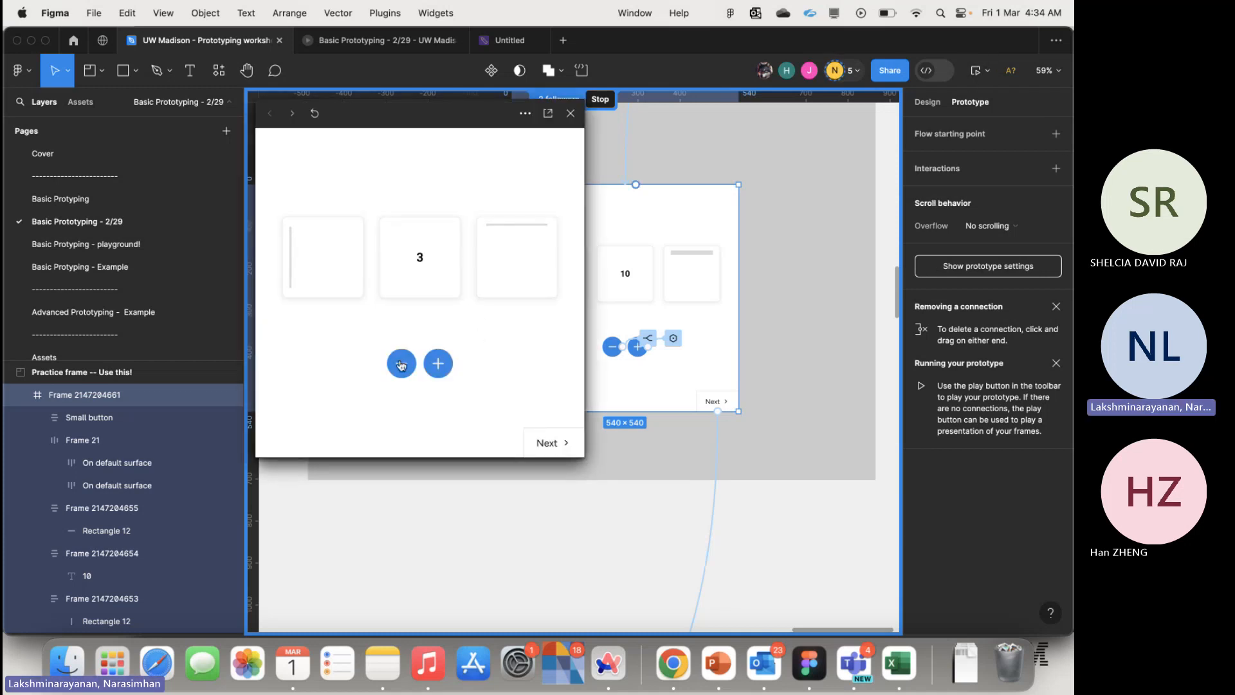
left_click(401, 364)
left_click(401, 363)
- Test the plus button in the preview by raising the count to 22, and close the preview
left_click(438, 364)
left_click(438, 364)
double_click(438, 363)
double_click(438, 364)
triple_click(438, 363)
double_click(438, 364)
left_click(438, 363)
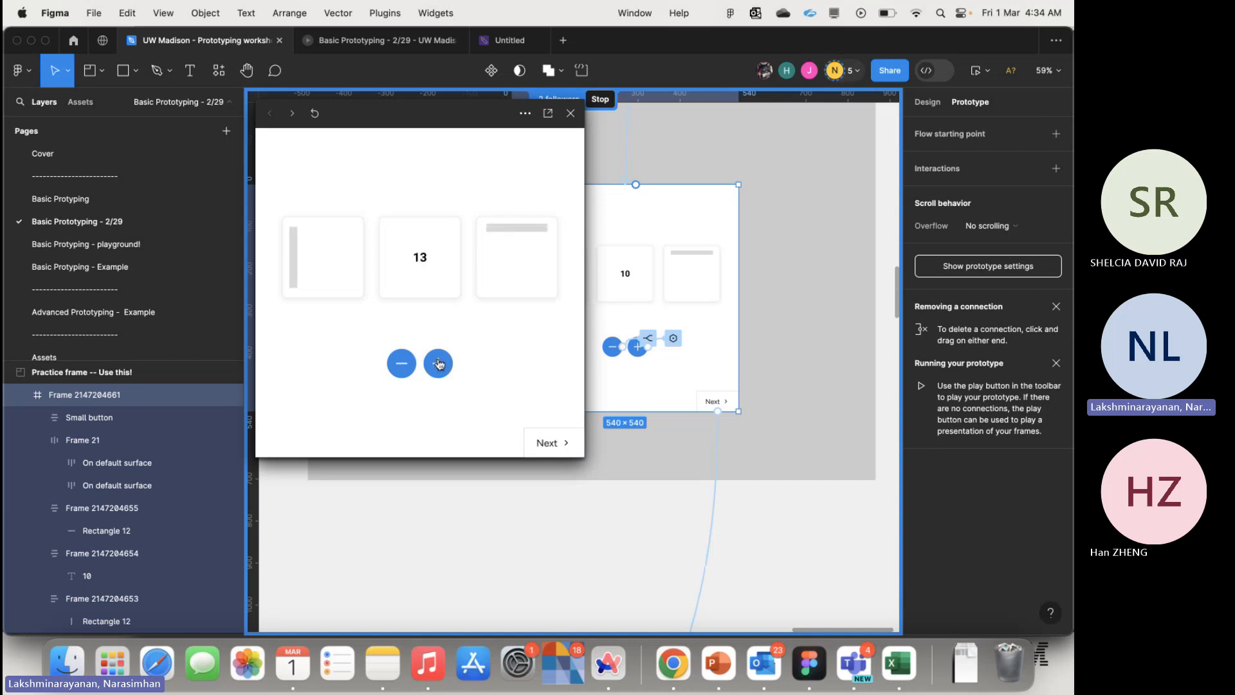
triple_click(438, 363)
double_click(438, 364)
left_click(438, 363)
double_click(438, 363)
left_click(438, 363)
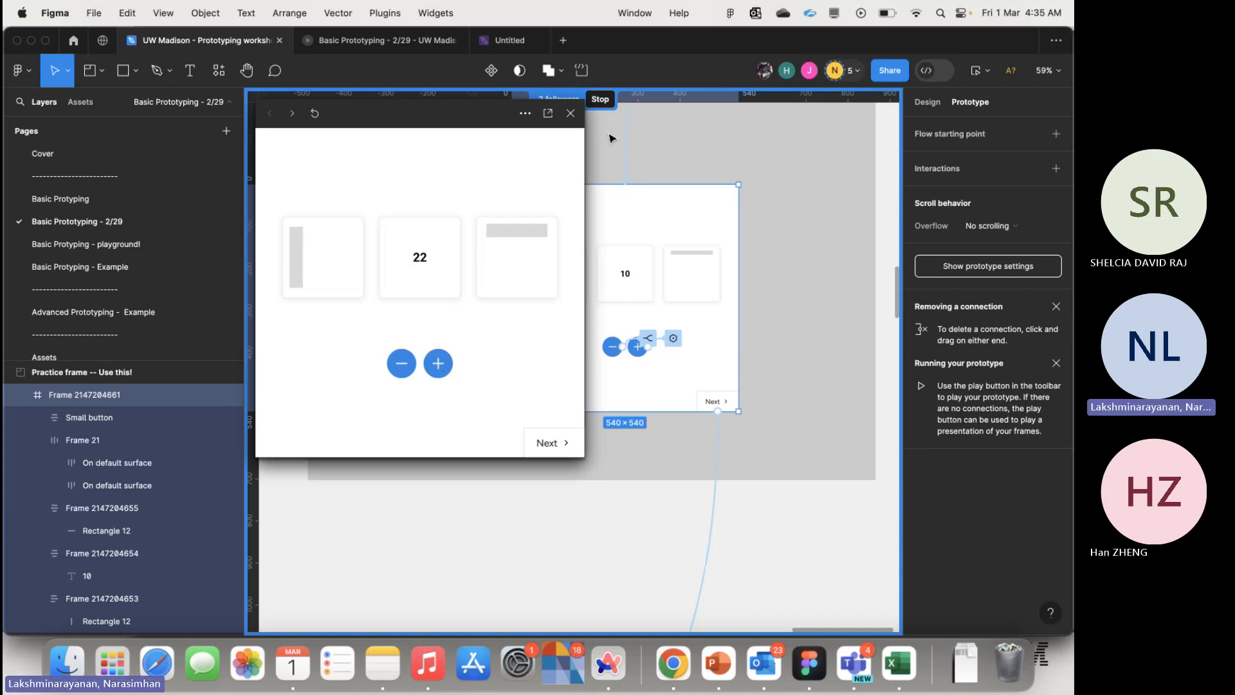
left_click(571, 114)
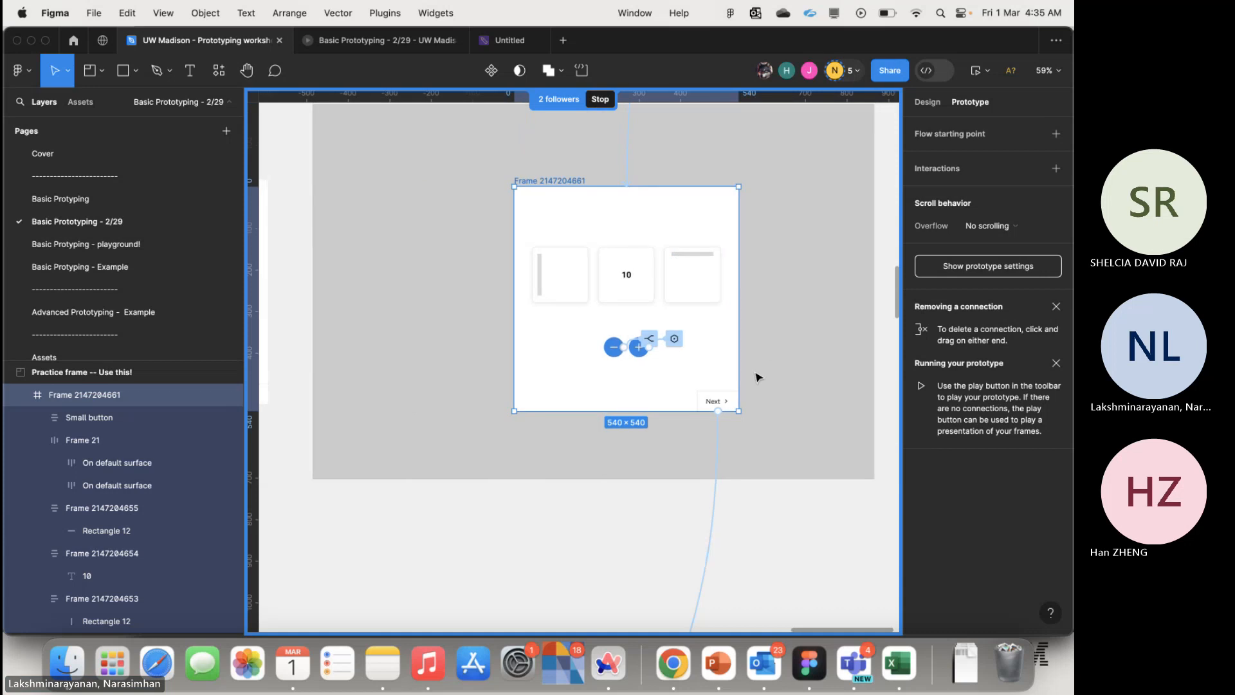
- View the practice frame's individual corner radius and corner smoothing settings, then deselect the frame
scroll(755, 373, "down", 3)
left_click(928, 102)
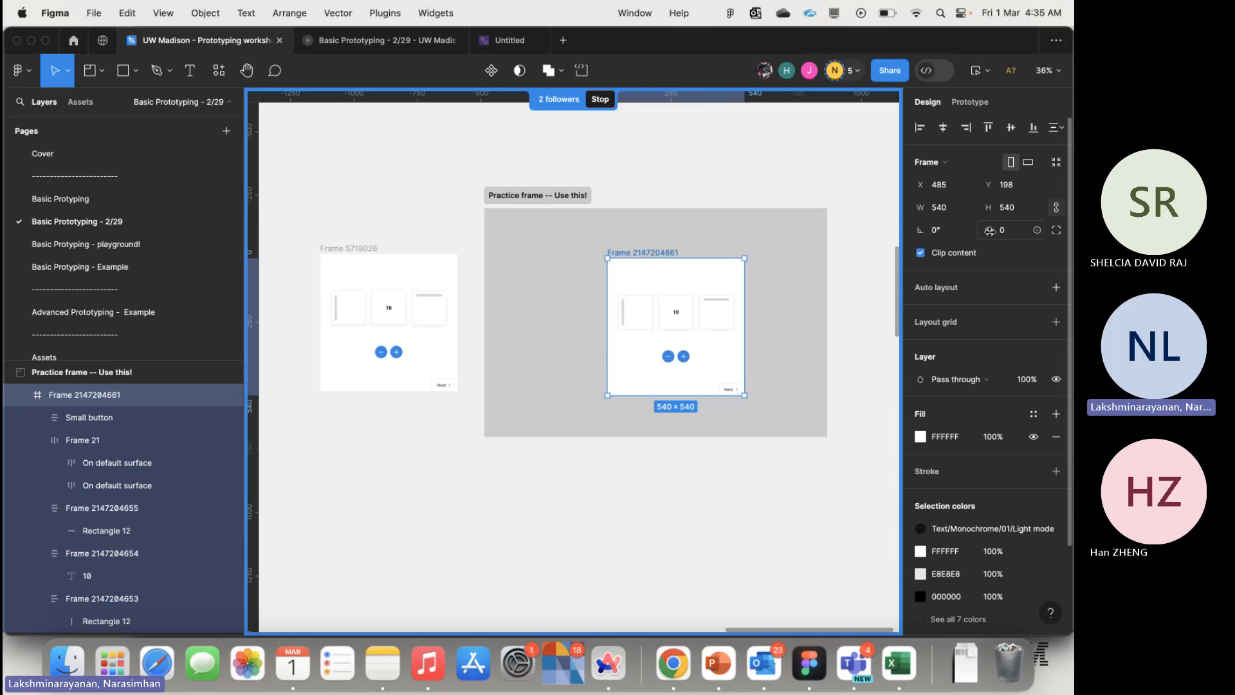
left_click(1024, 232)
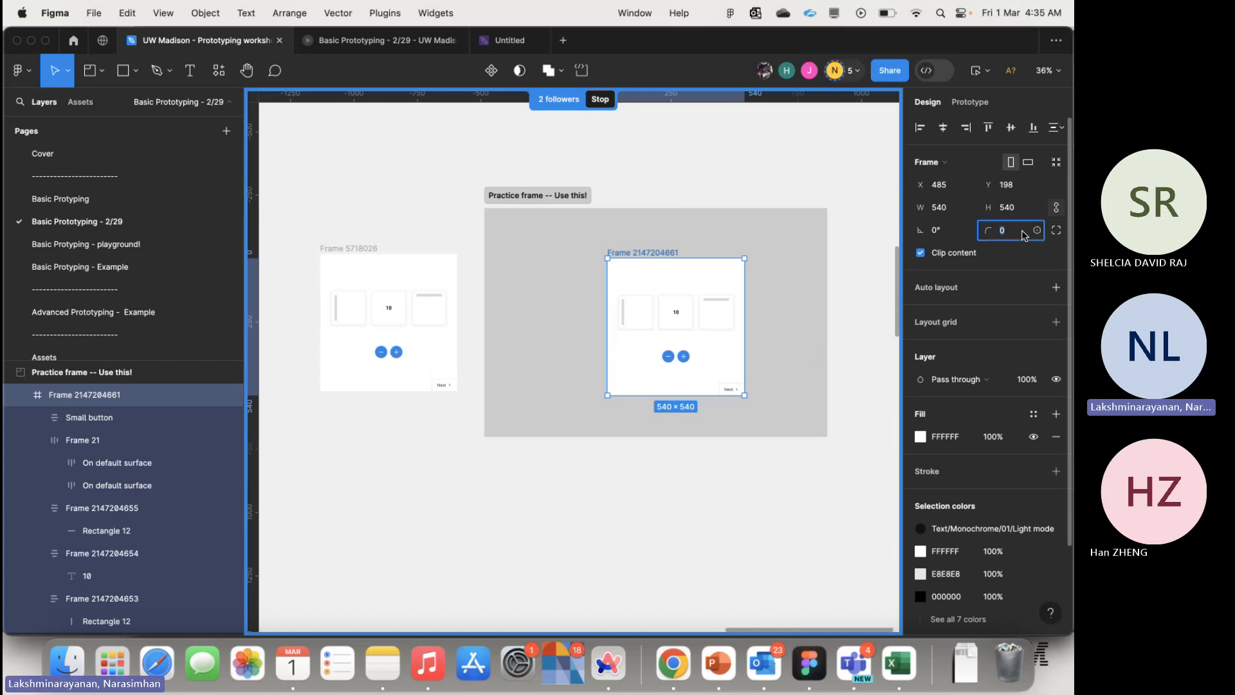
left_click(1056, 230)
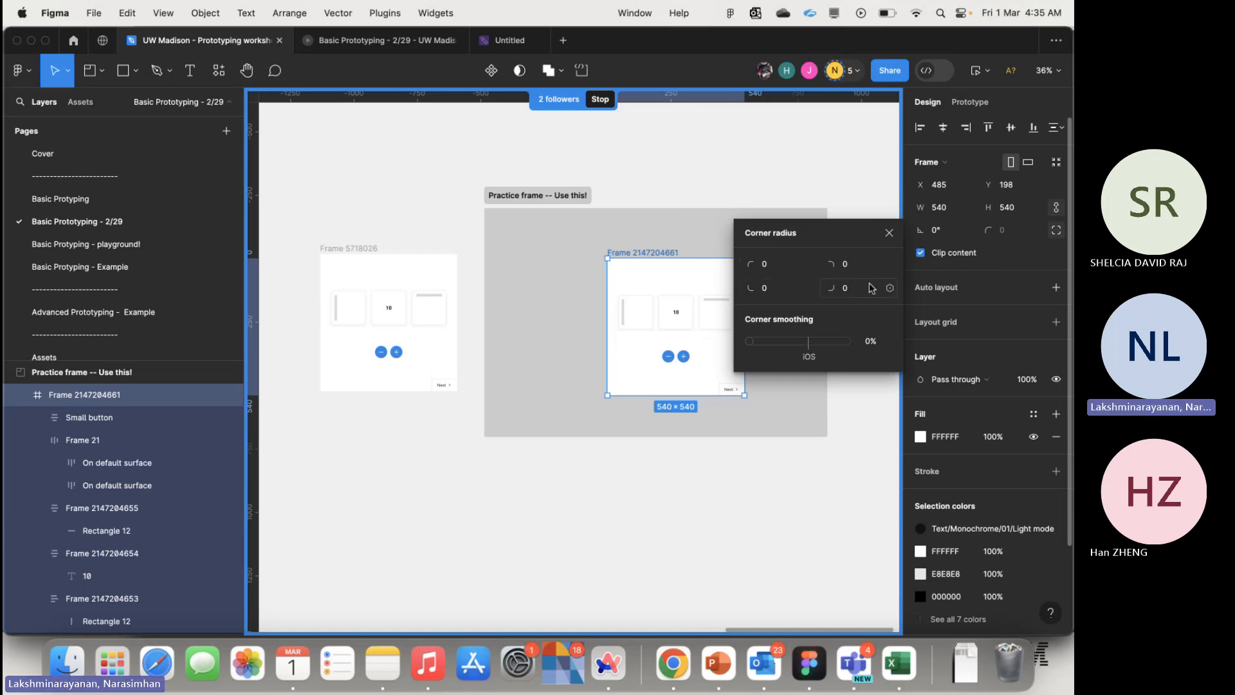
left_click(589, 395)
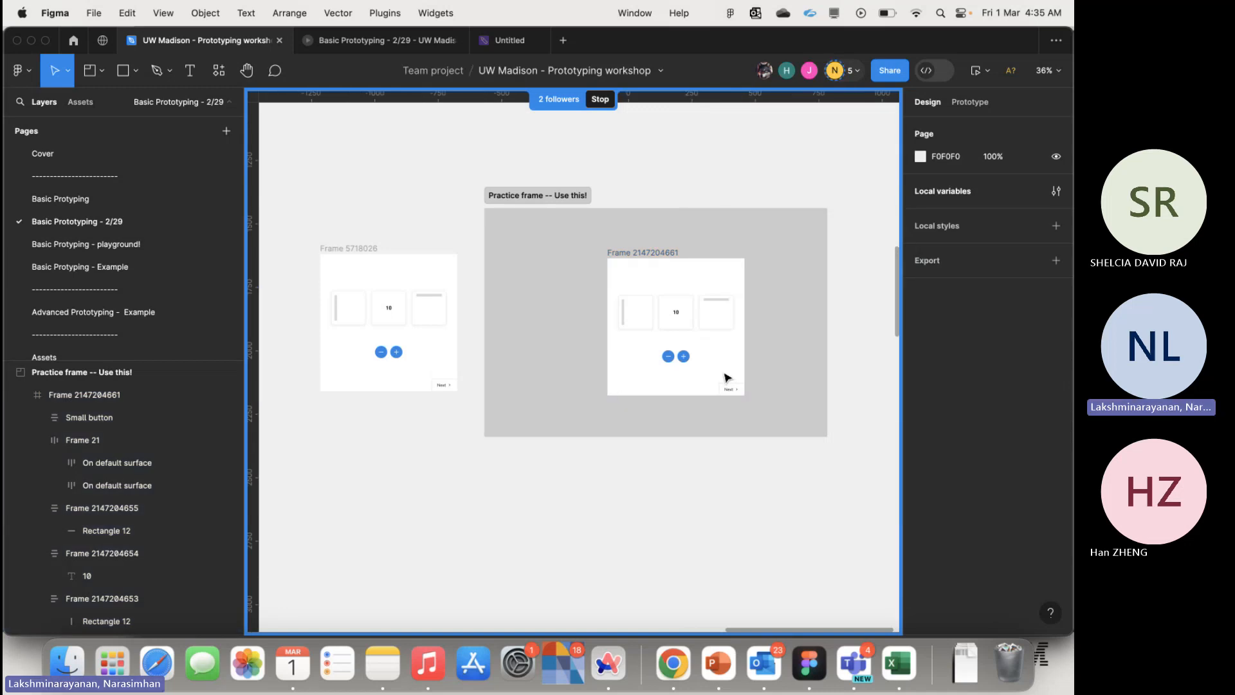
- Add the comment "Apply the same interaction with corner radii!" at the upper corner of the practice frame, opposite its name label
scroll(725, 377, "up", 5)
key("c")
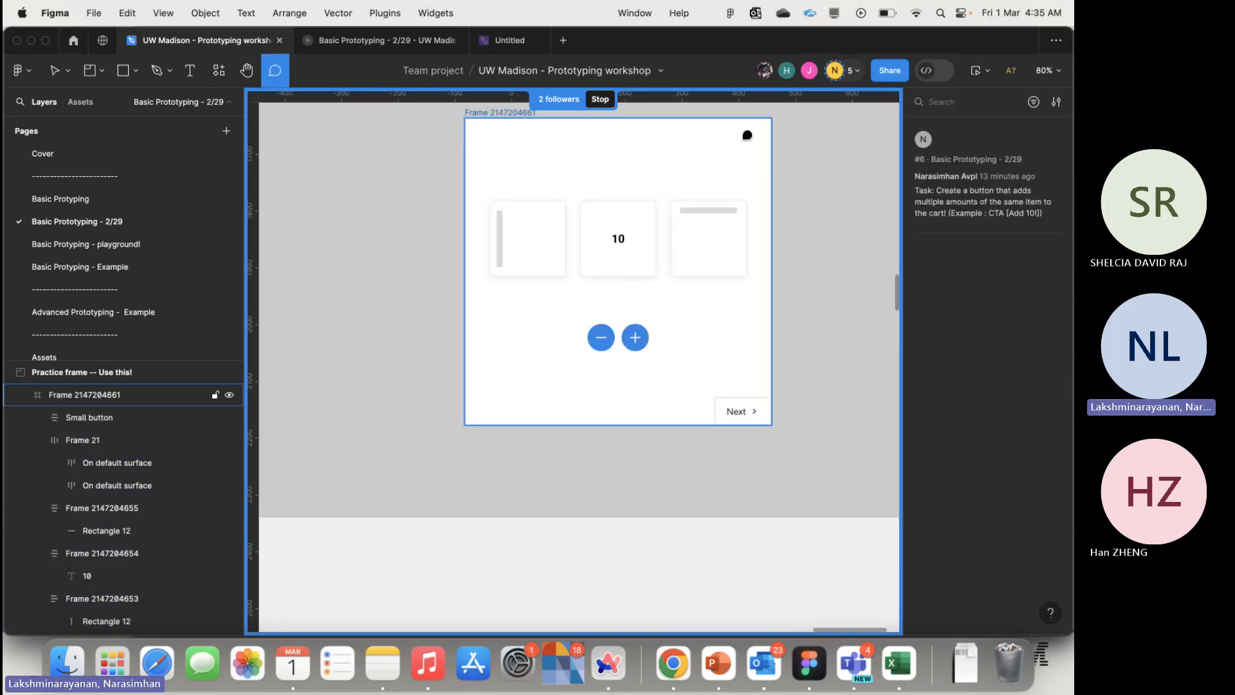
left_click(759, 123)
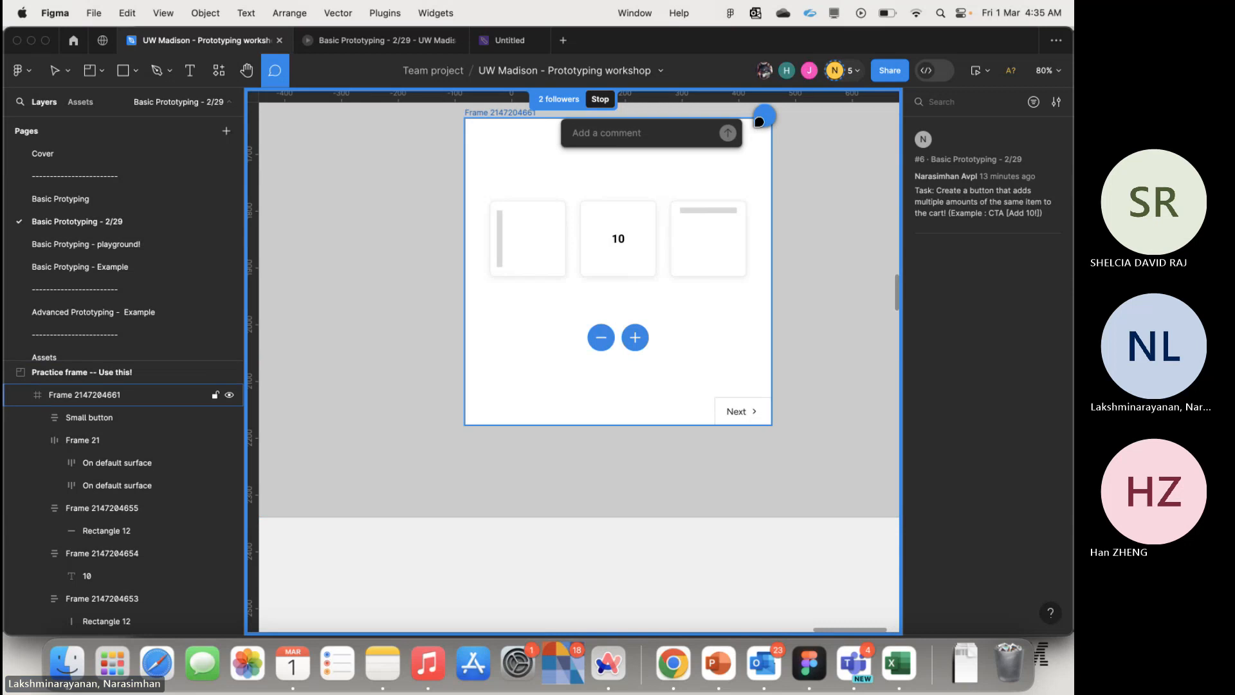
type("Apply t")
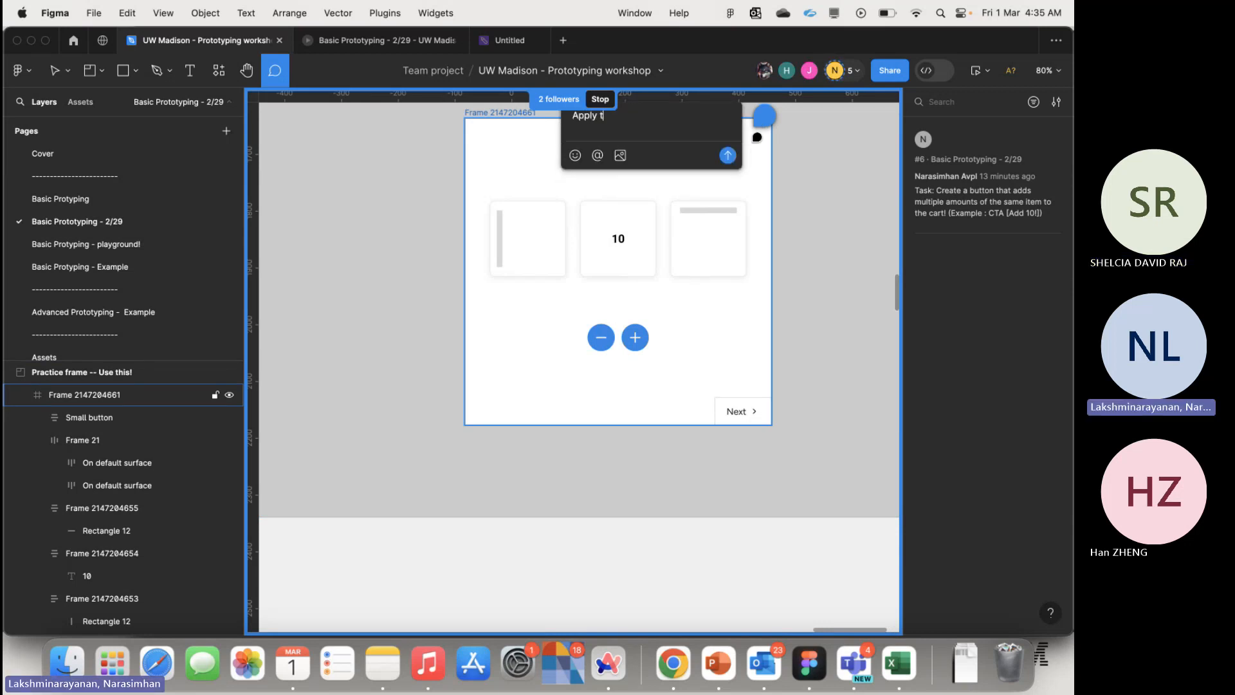
type("he same ")
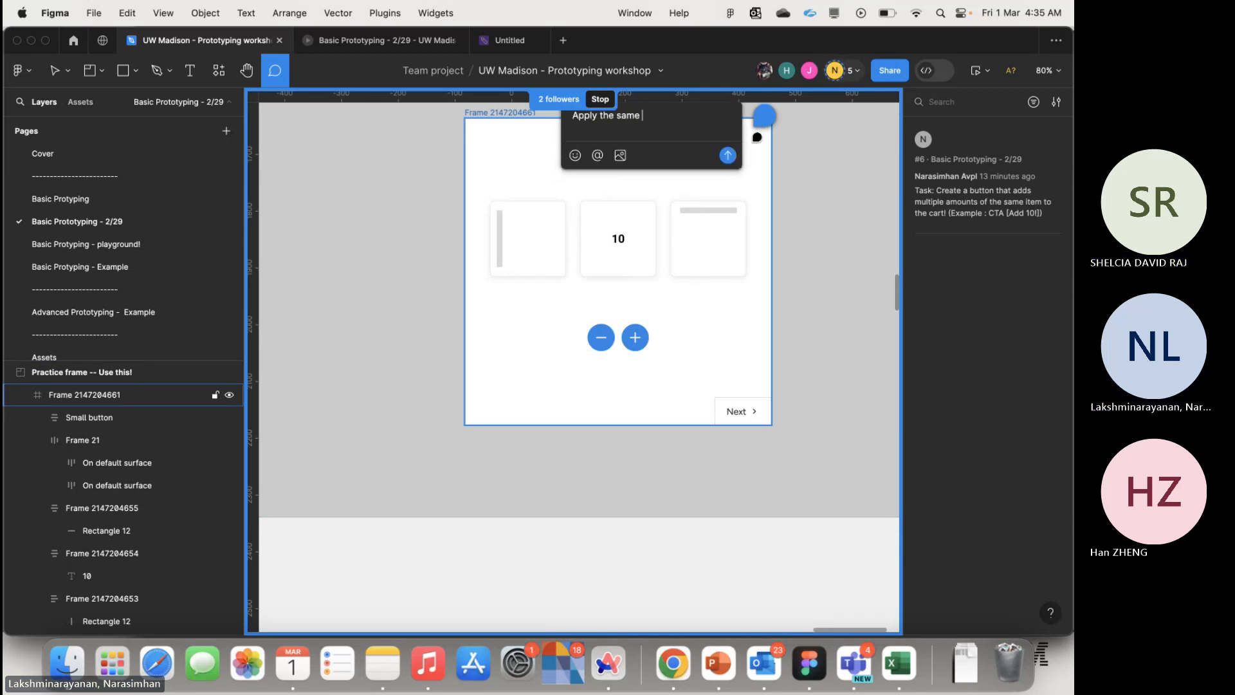
type("iter")
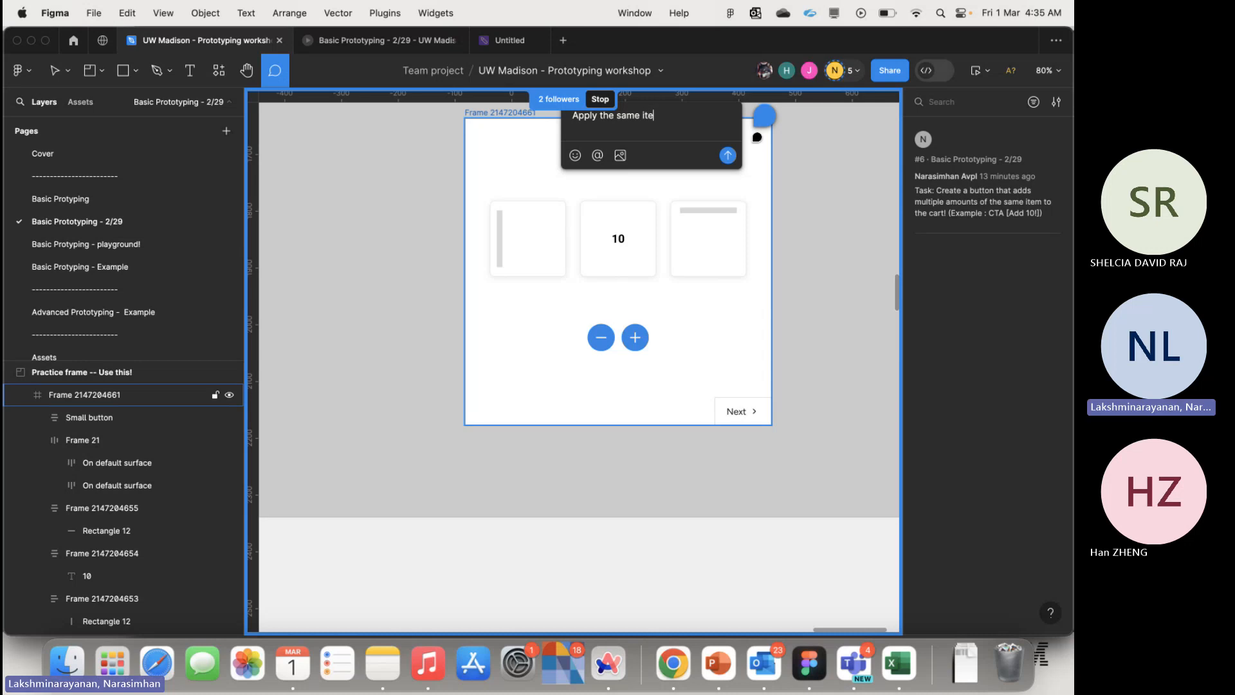
key("BackSpace")
key("BackSpace")
type("nteraction")
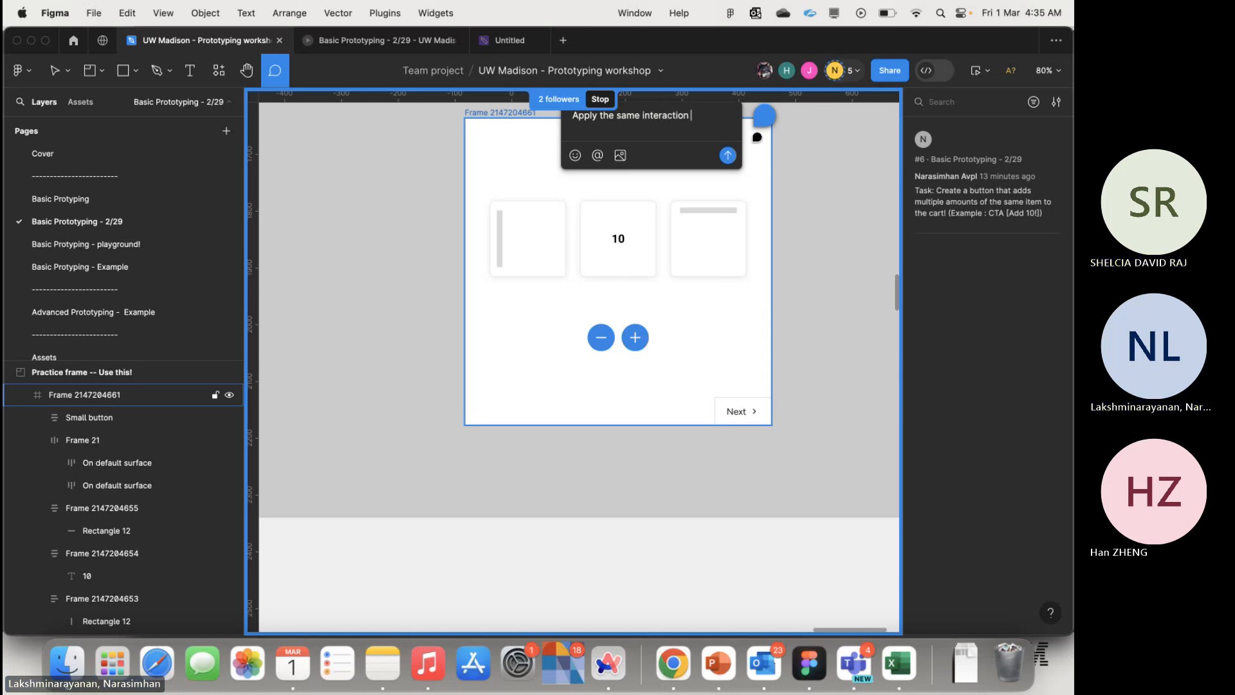
type(" with corno")
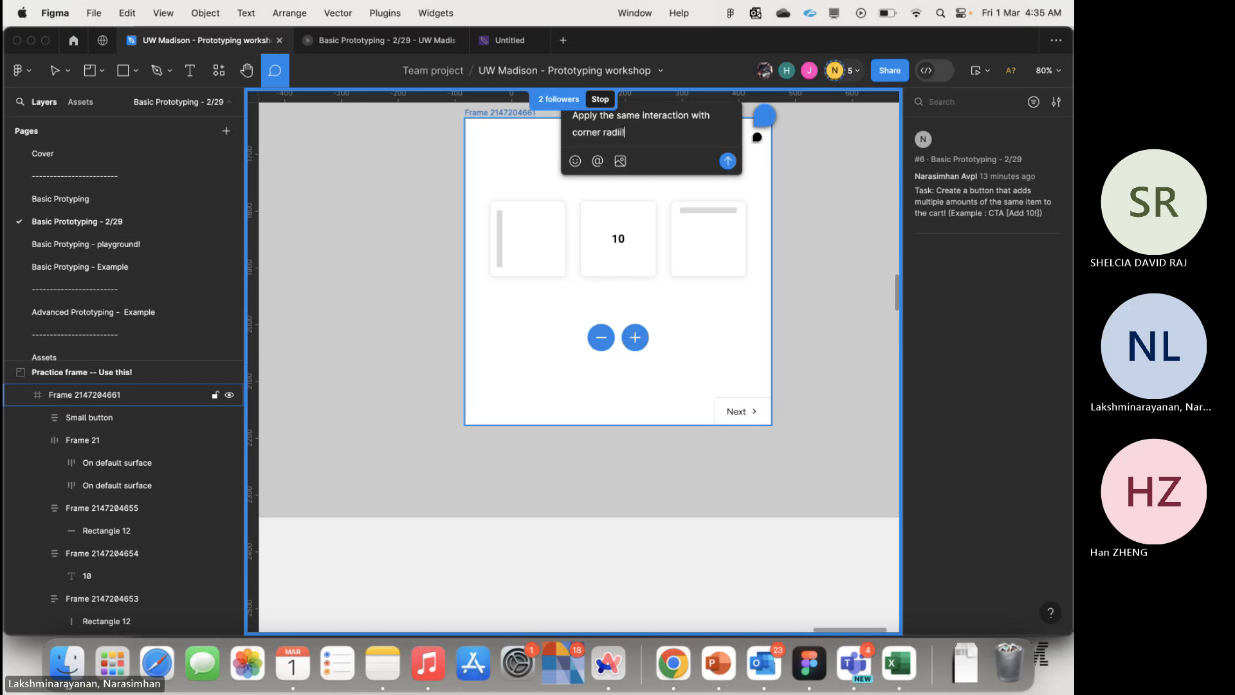
type("r radii!")
key("Return")
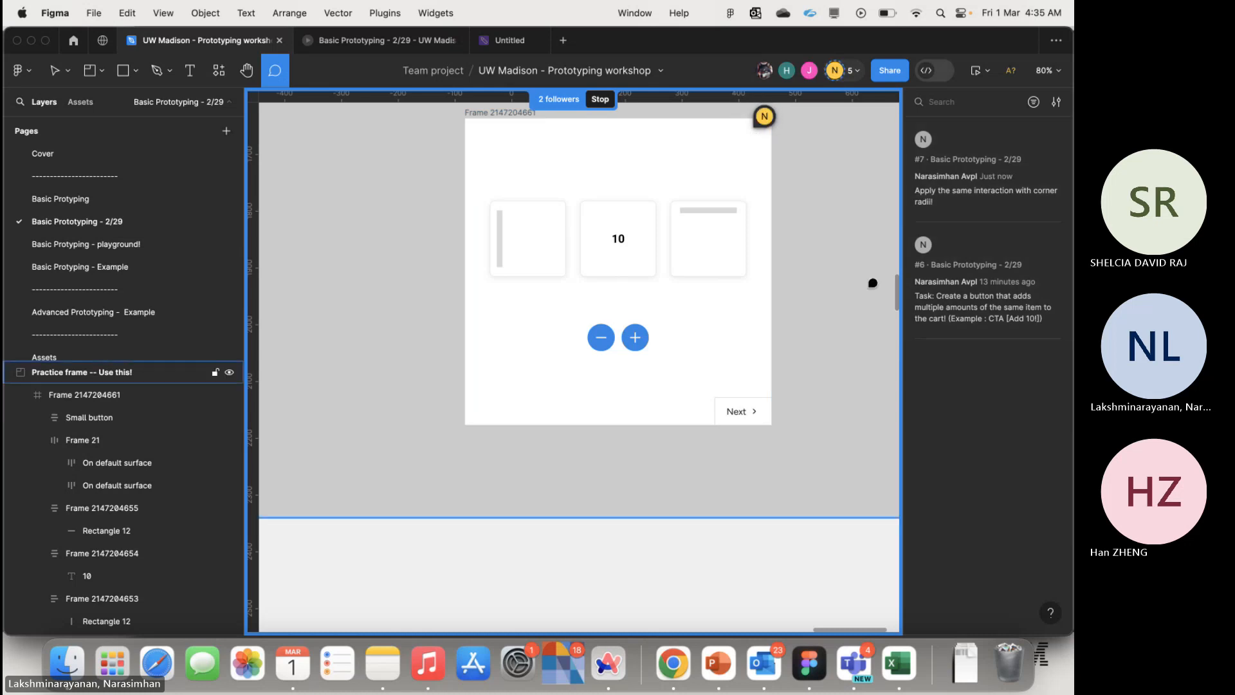
left_click(54, 70)
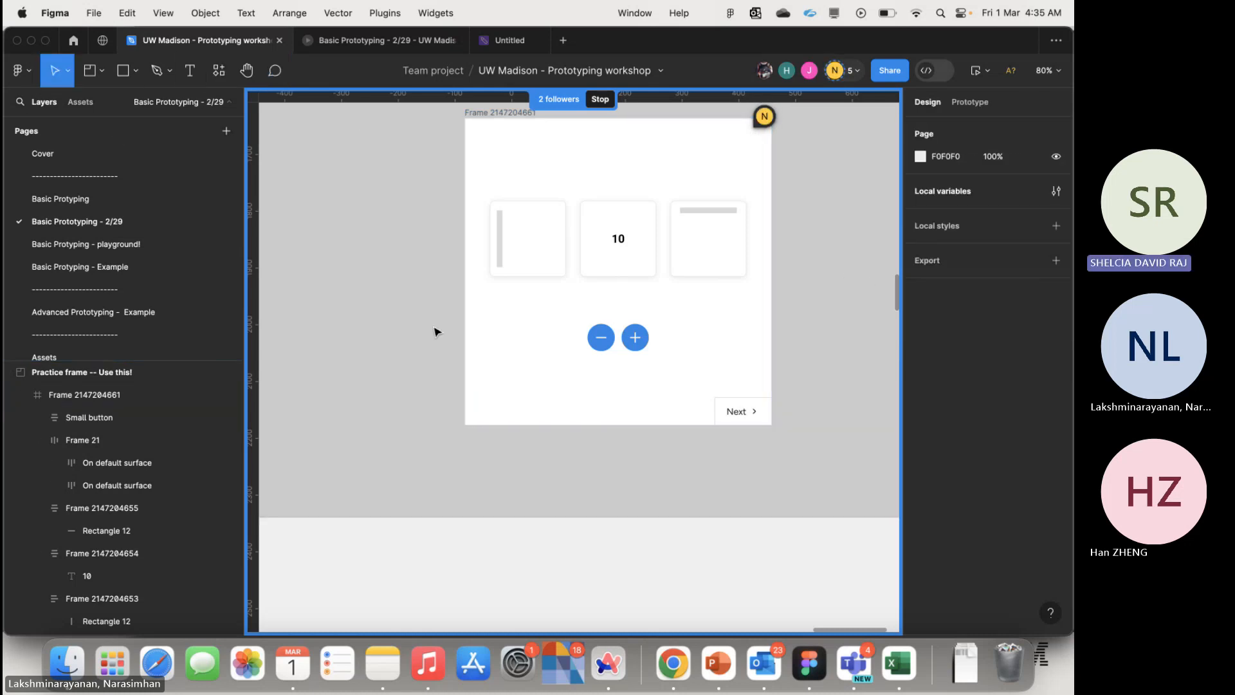
- Review the file's local variables, including the Layers and Items-cart-addition groups, and close the list
scroll(435, 332, "down", 5)
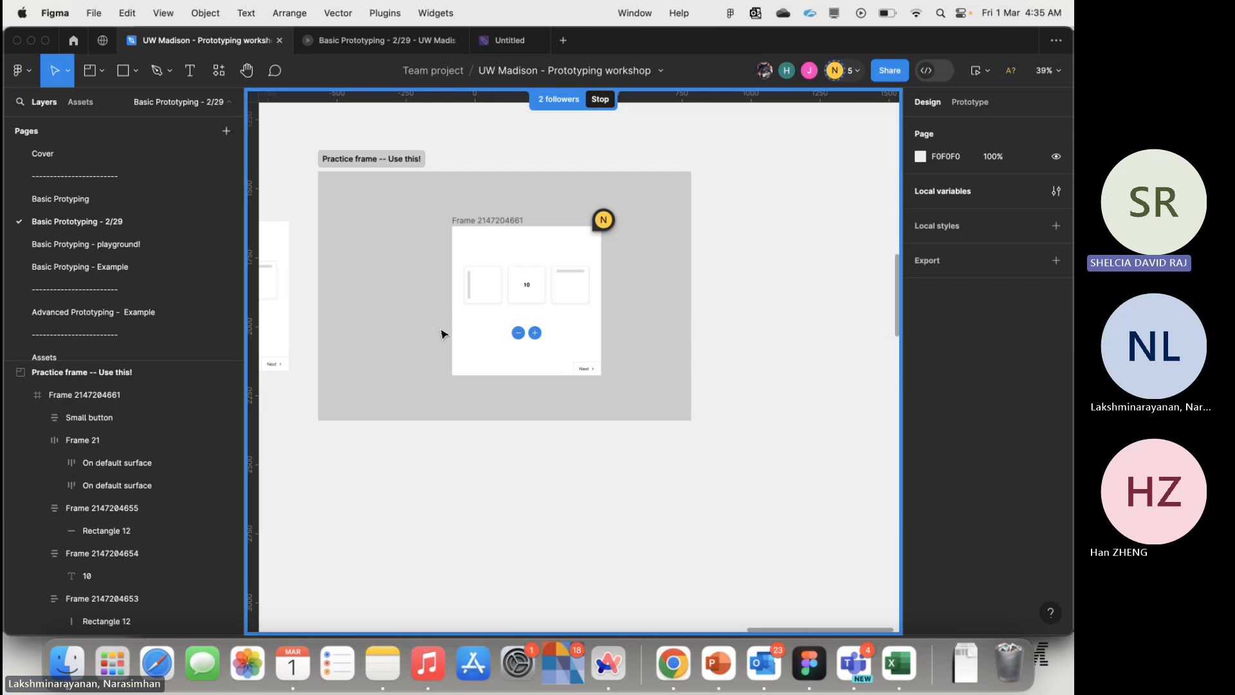
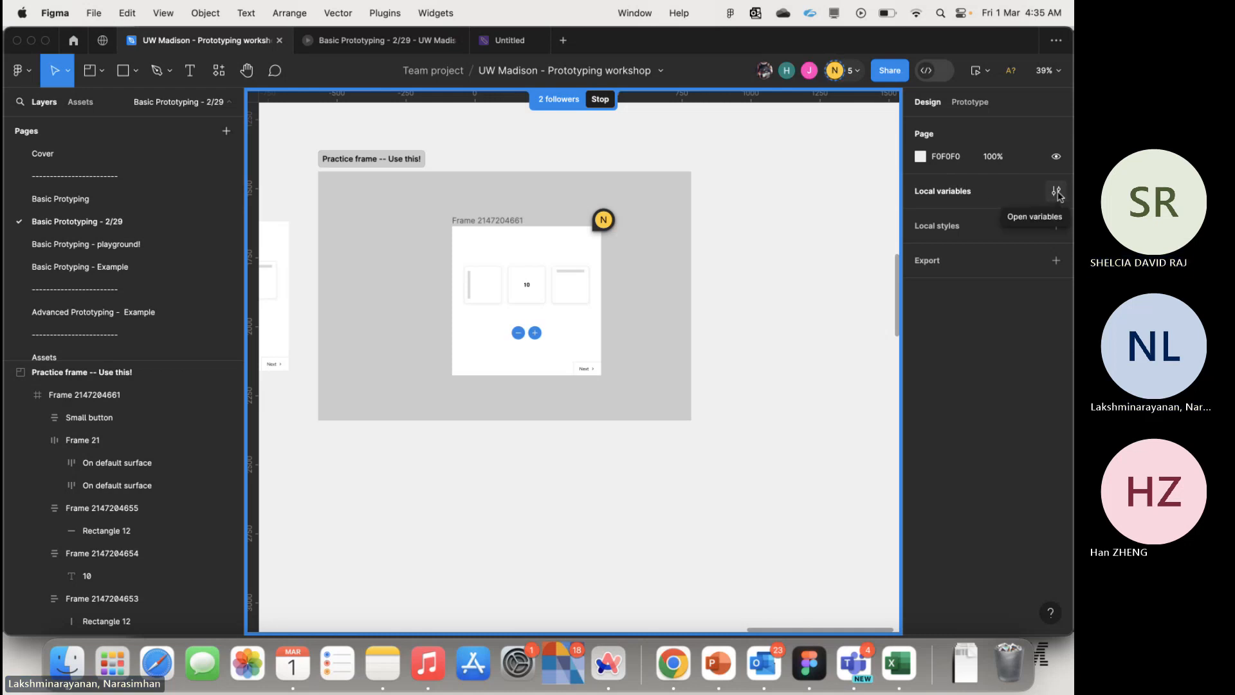
left_click(1057, 193)
scroll(789, 264, "down", 2)
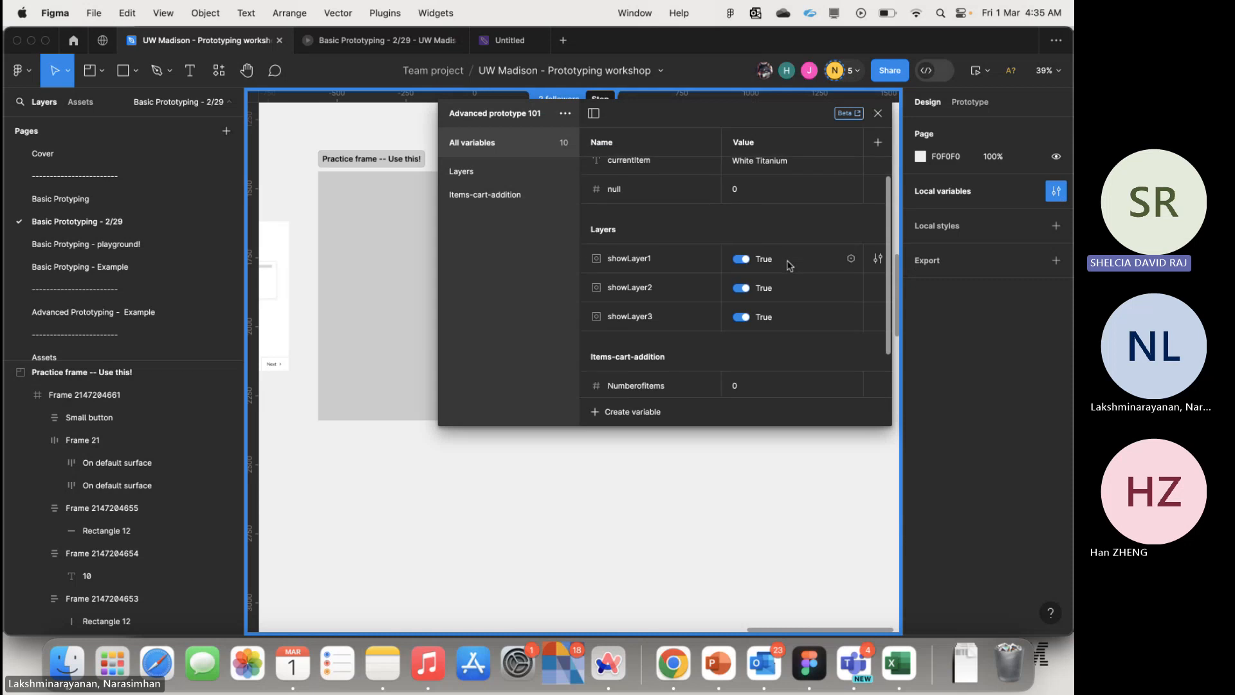
scroll(790, 264, "down", 2)
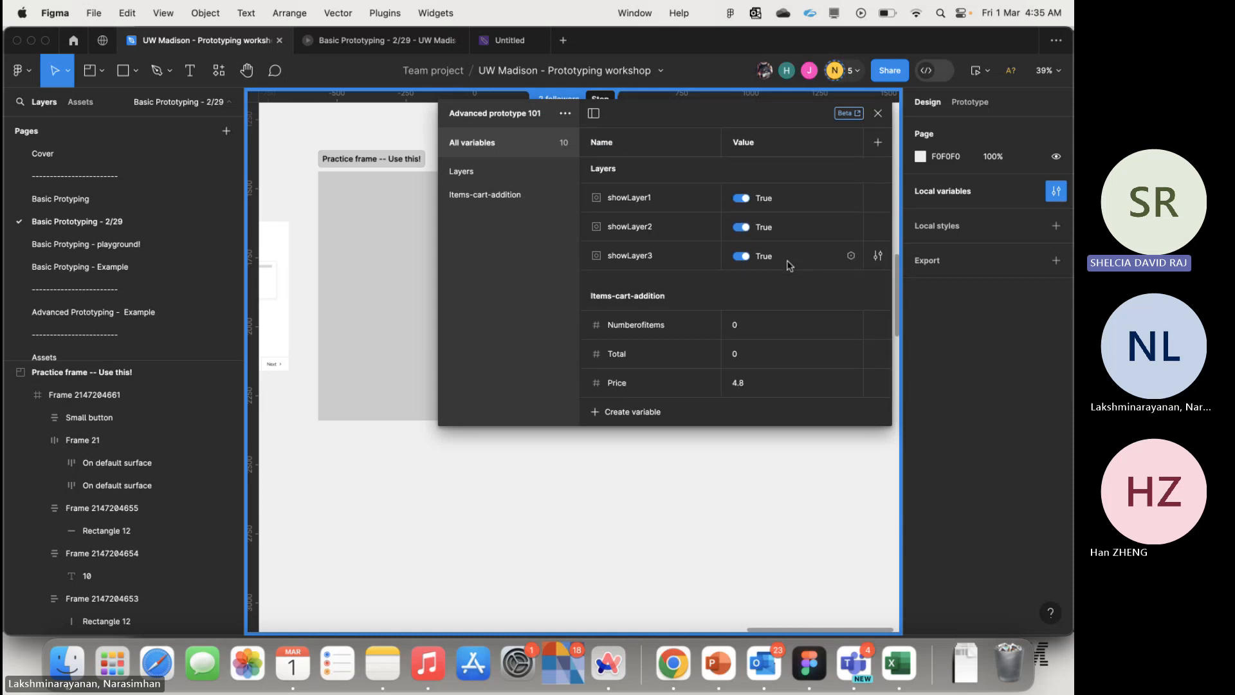
left_click(877, 113)
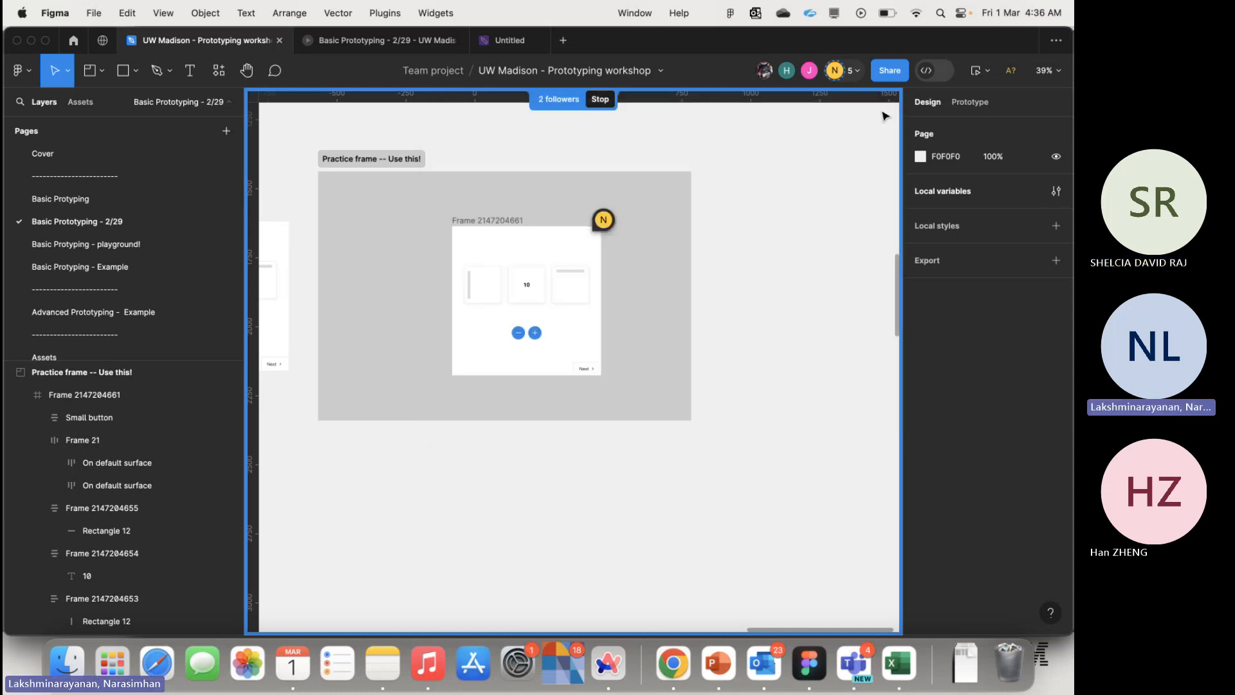
- Check which variable types can be created in the local variables collection, without creating one
scroll(540, 296, "up", 5)
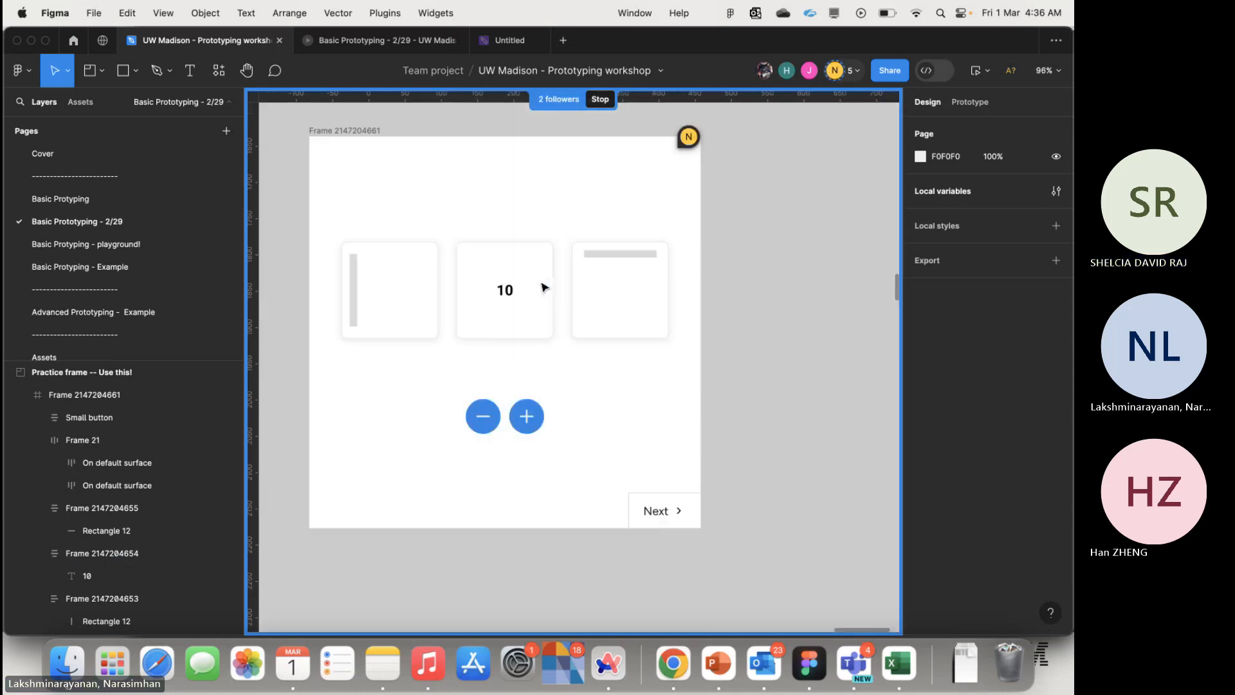
scroll(861, 203, "down", 5)
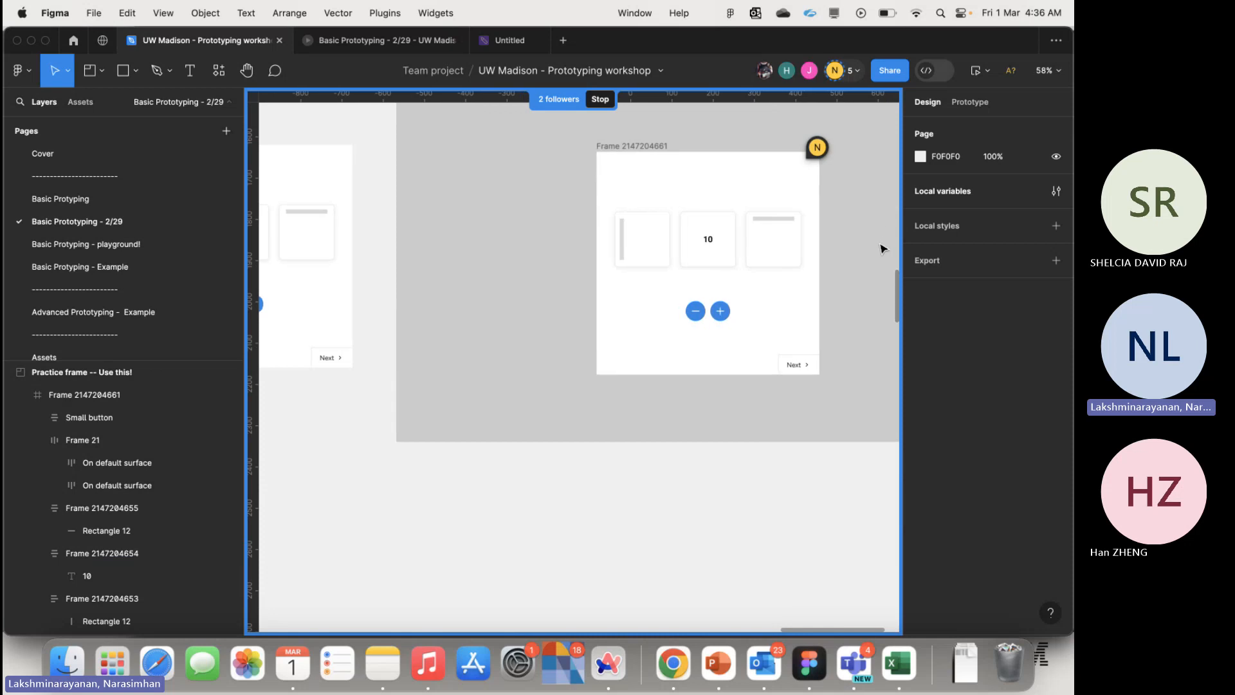
scroll(856, 231, "right", 5)
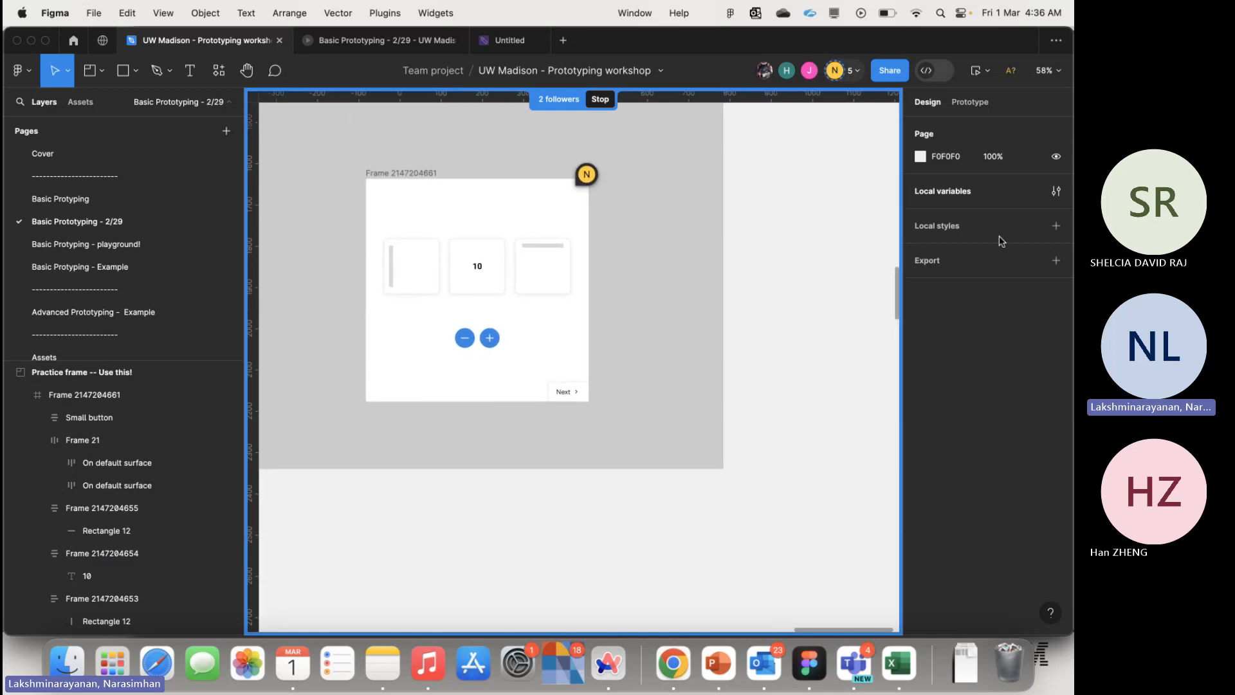
left_click(1055, 191)
left_click(624, 410)
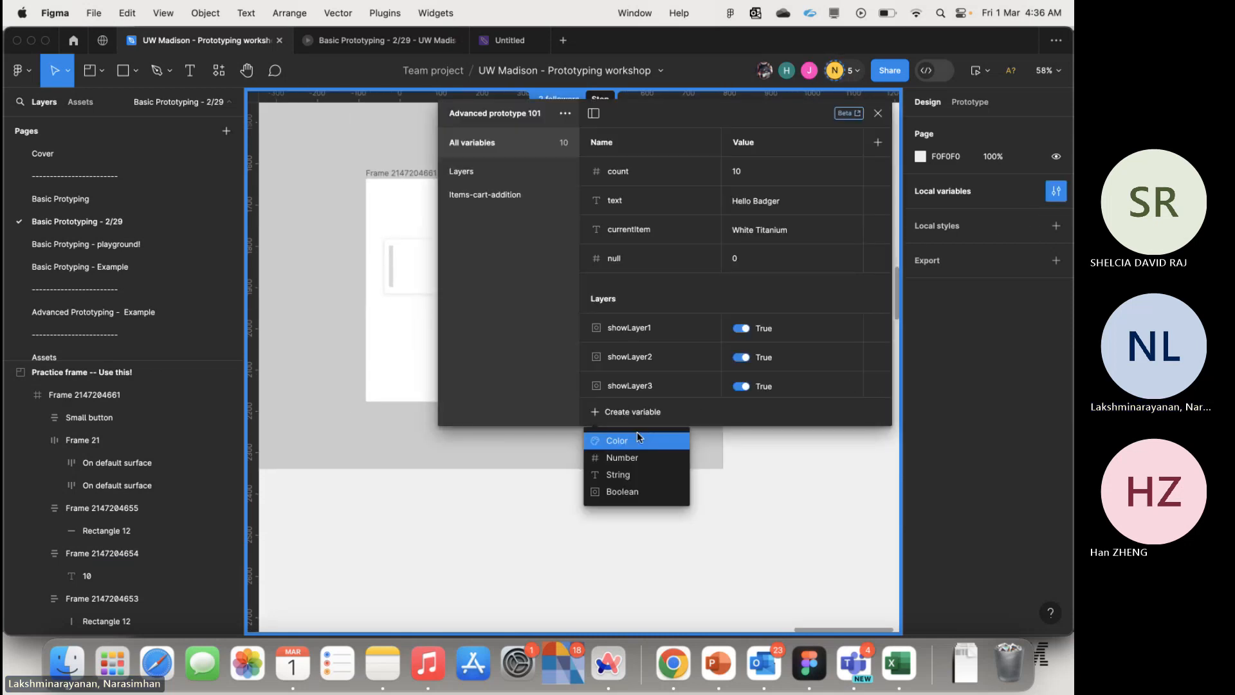
left_click(495, 587)
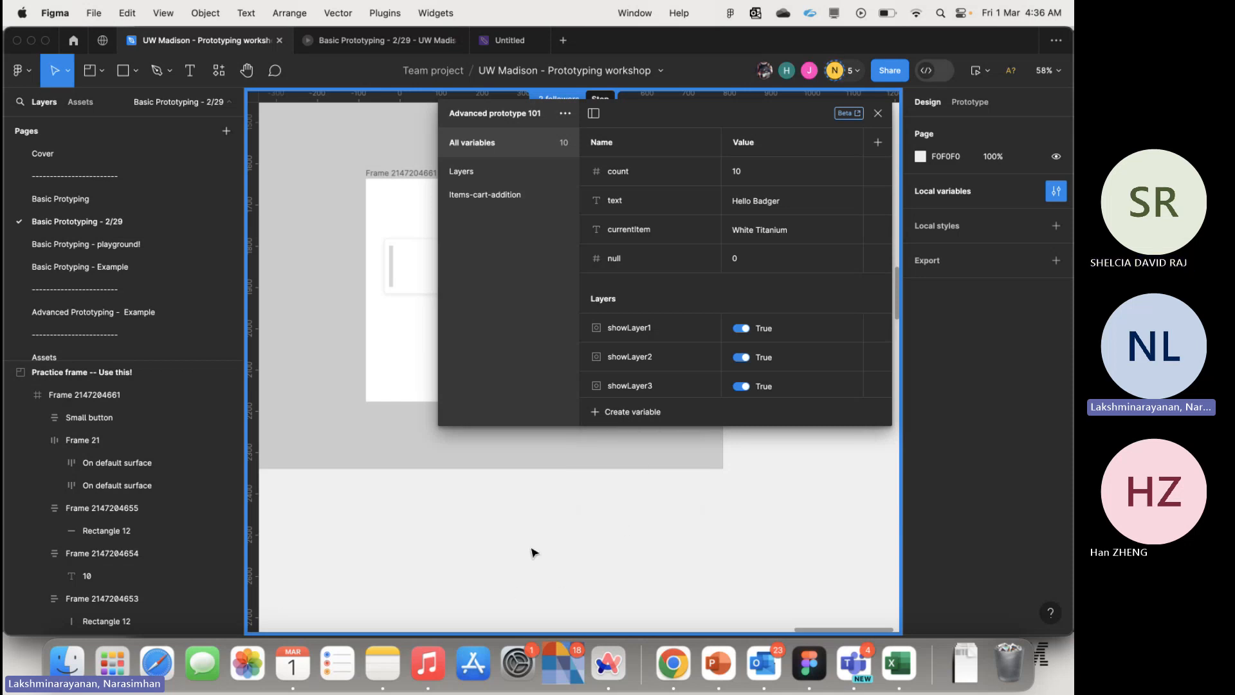
left_click(877, 112)
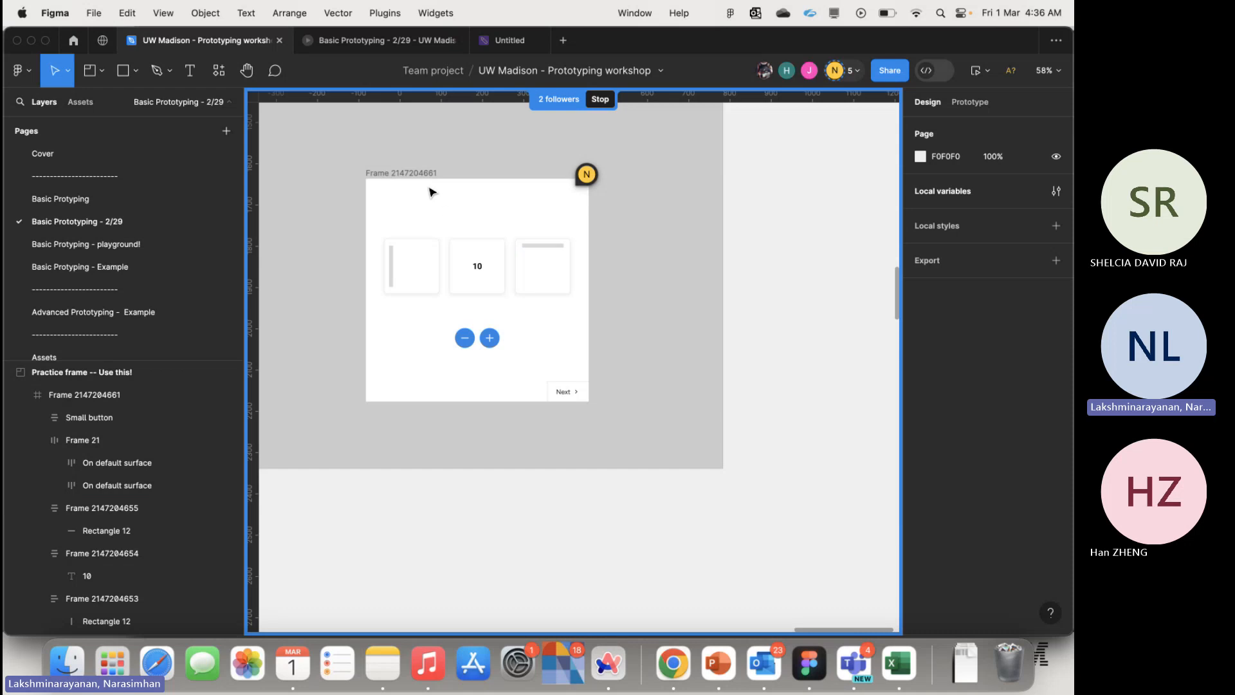
- Select the white frame inside the practice section and examine its corner radius and rotation properties
left_click(401, 173)
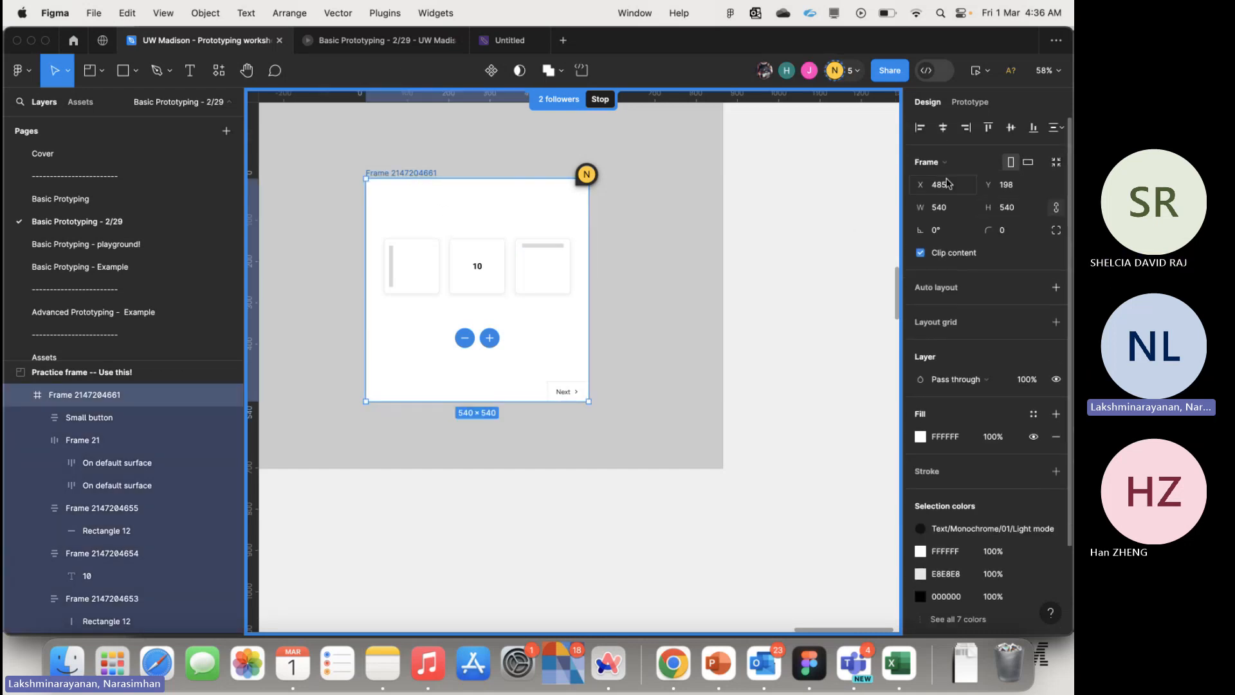
left_click(1016, 233)
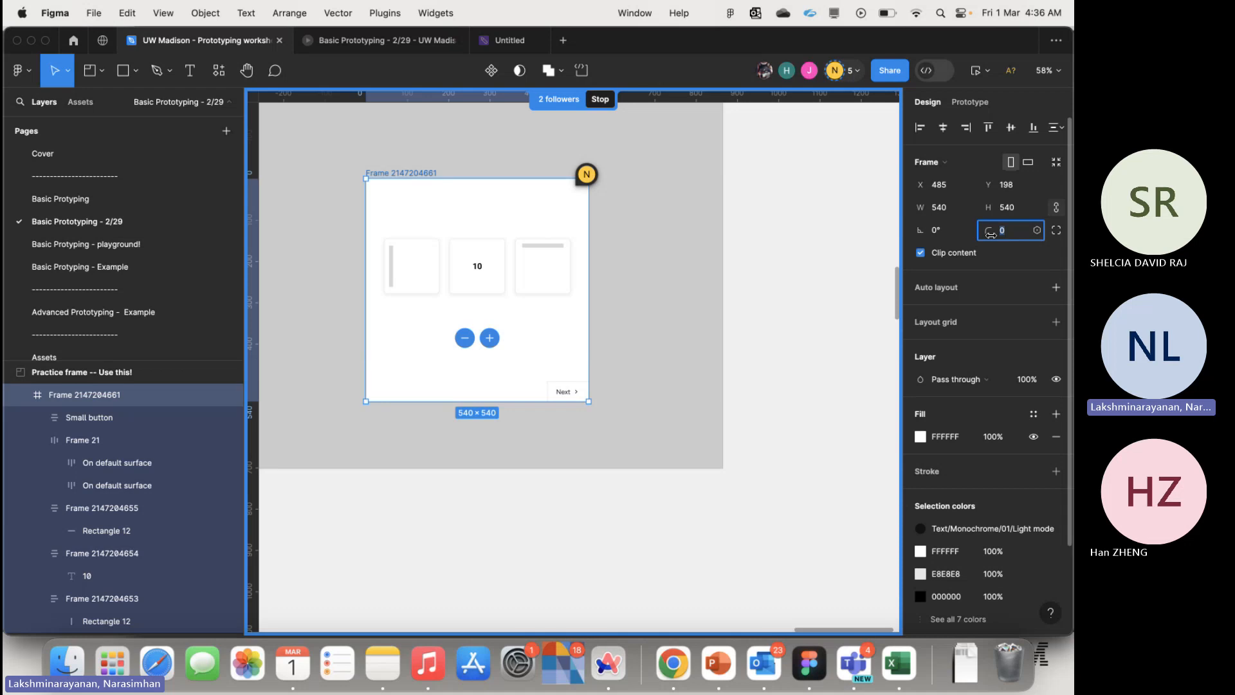
left_click(955, 236)
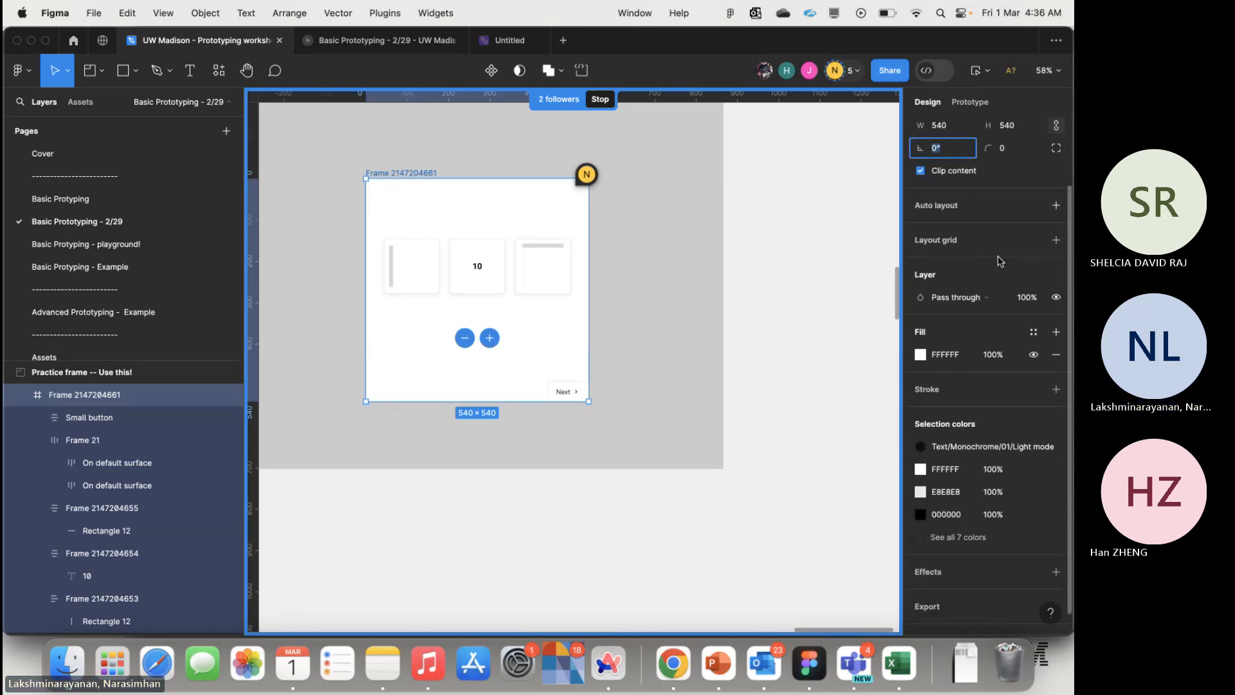
- Examine the white frame's fill settings and the library colors available for the fill, and deselect the frame
scroll(996, 260, "down", 3)
left_click(920, 331)
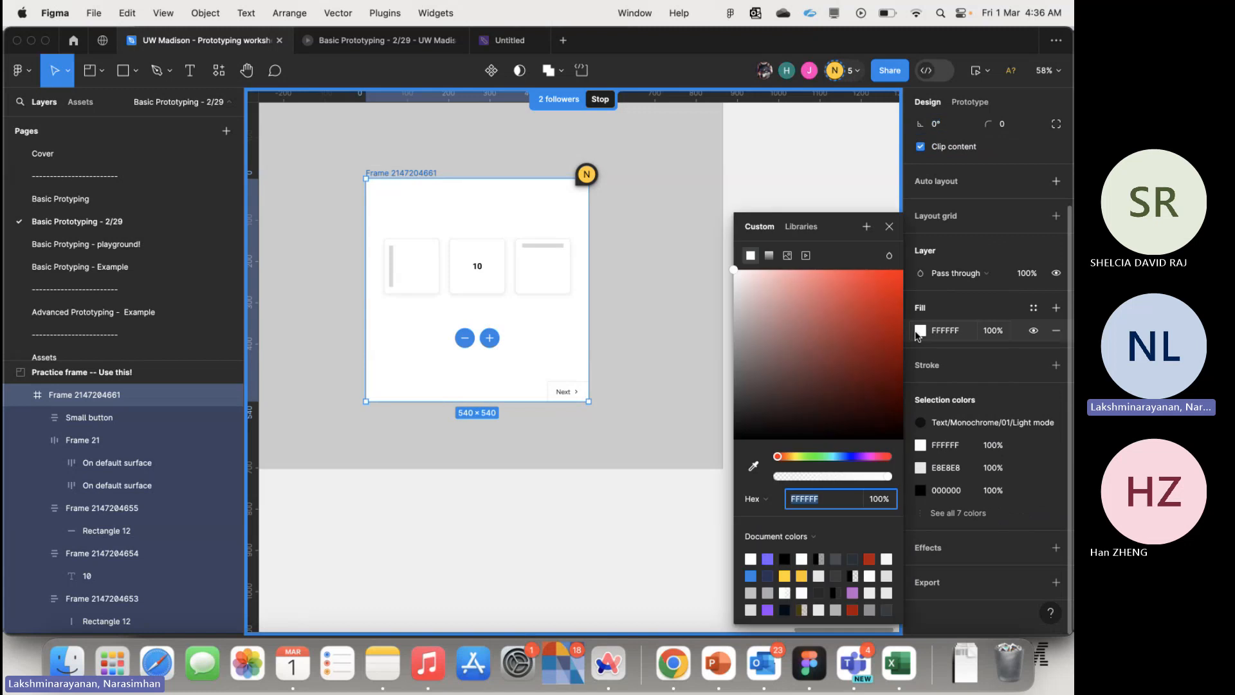
left_click(933, 332)
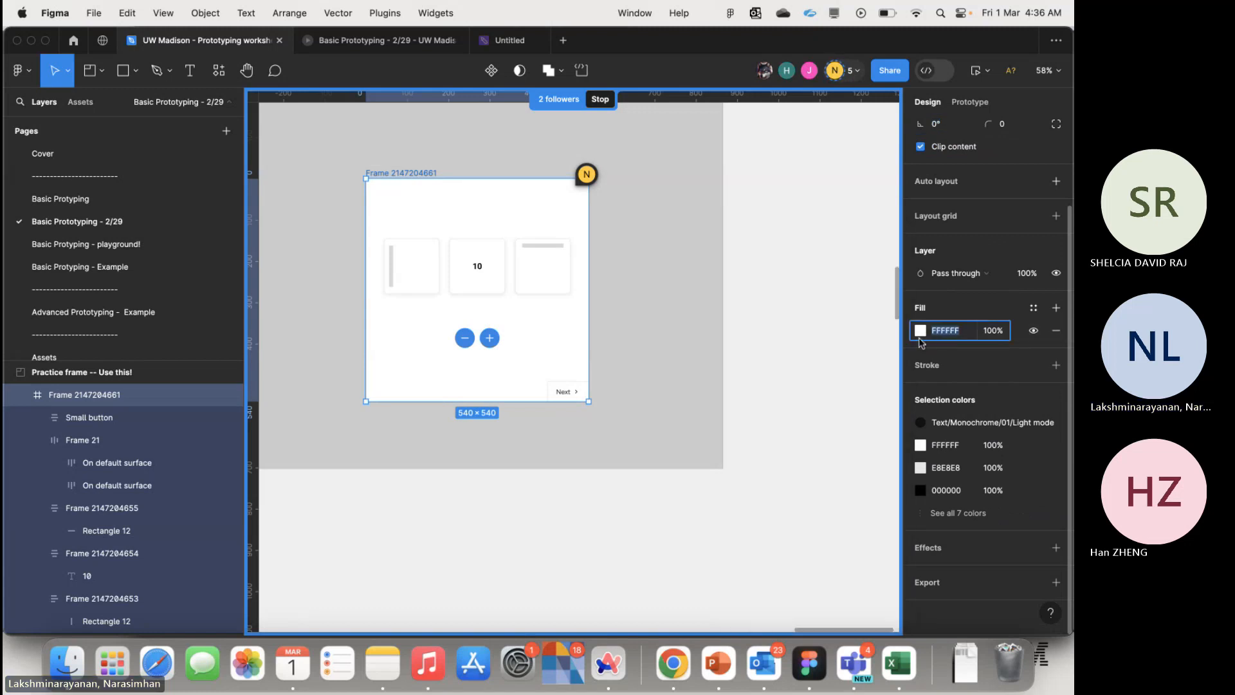
left_click(1033, 307)
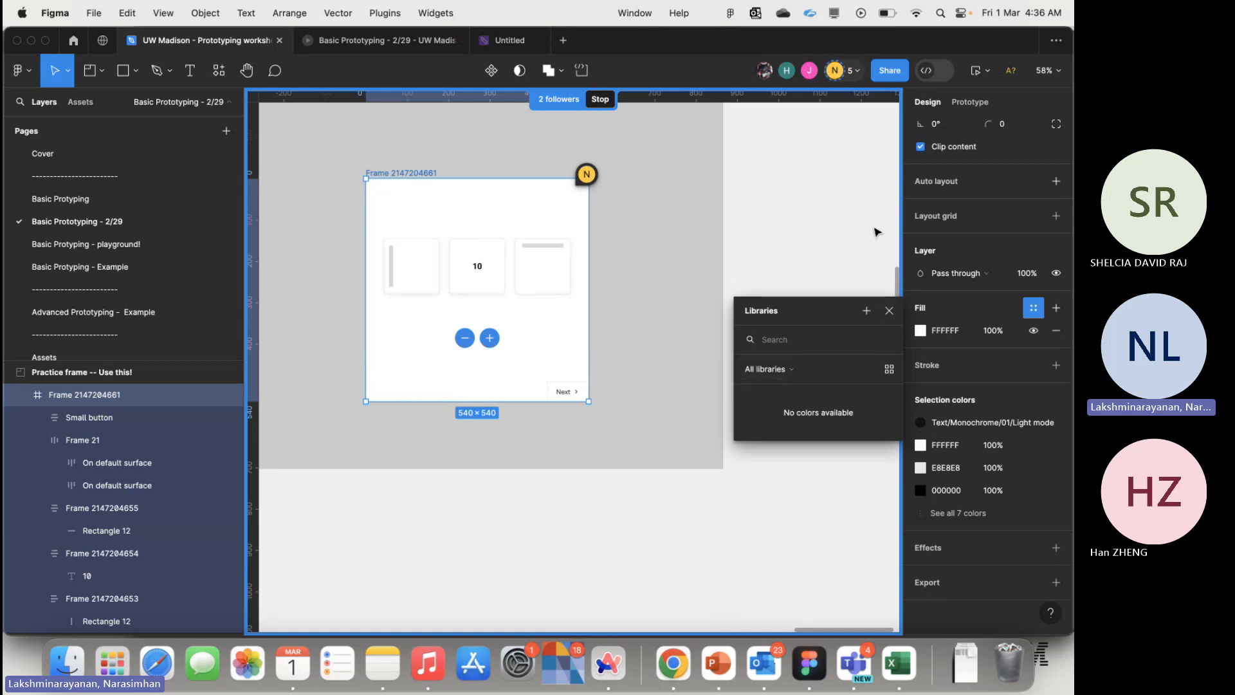
left_click(889, 310)
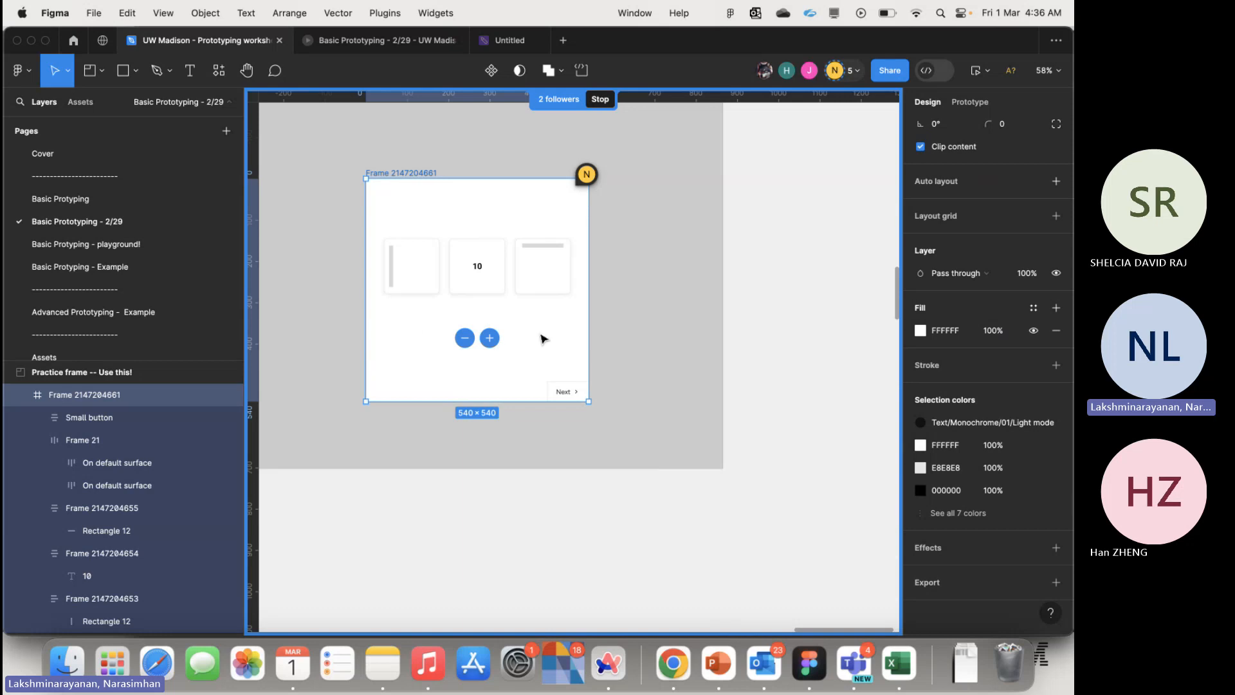
left_click(1032, 308)
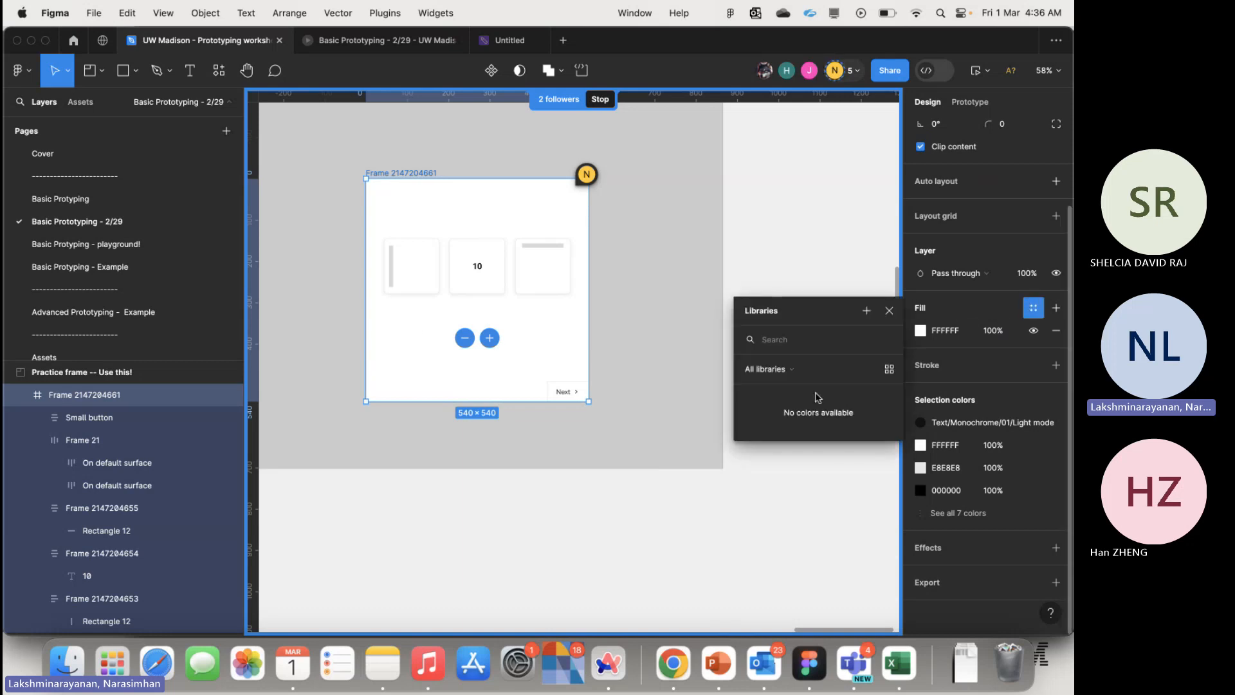
left_click(853, 260)
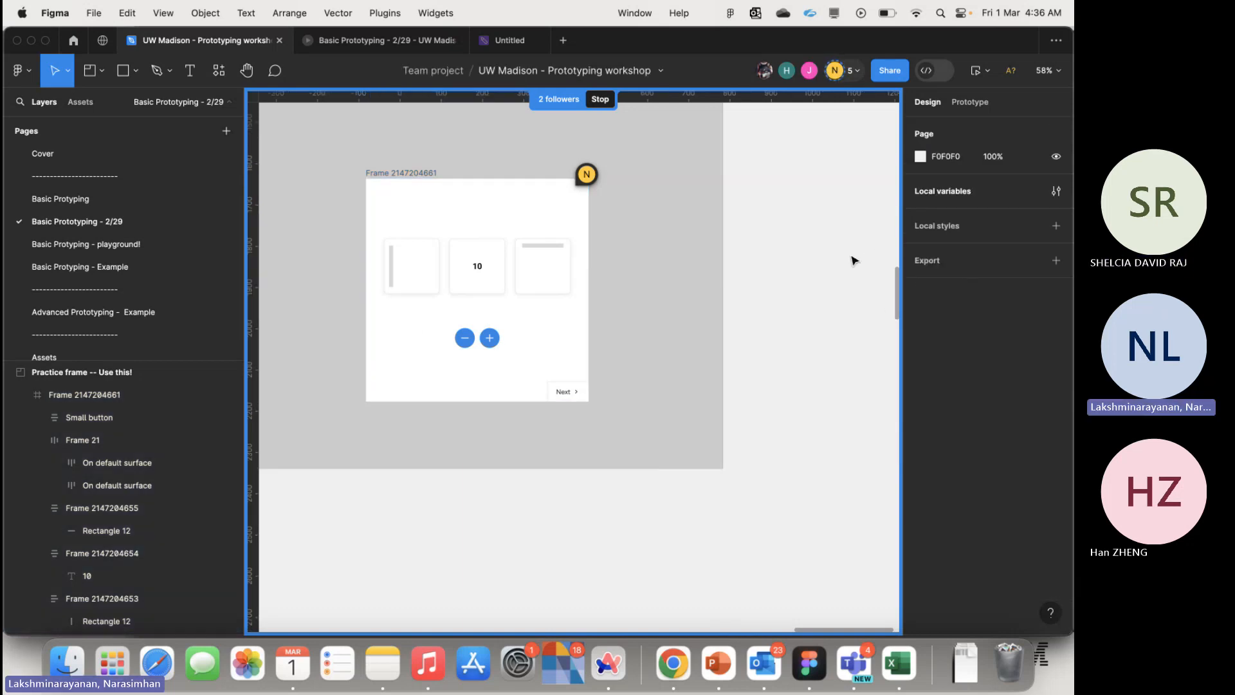
- Reopen the local variables to look at the type options for a new variable, and close them again
left_click(1056, 191)
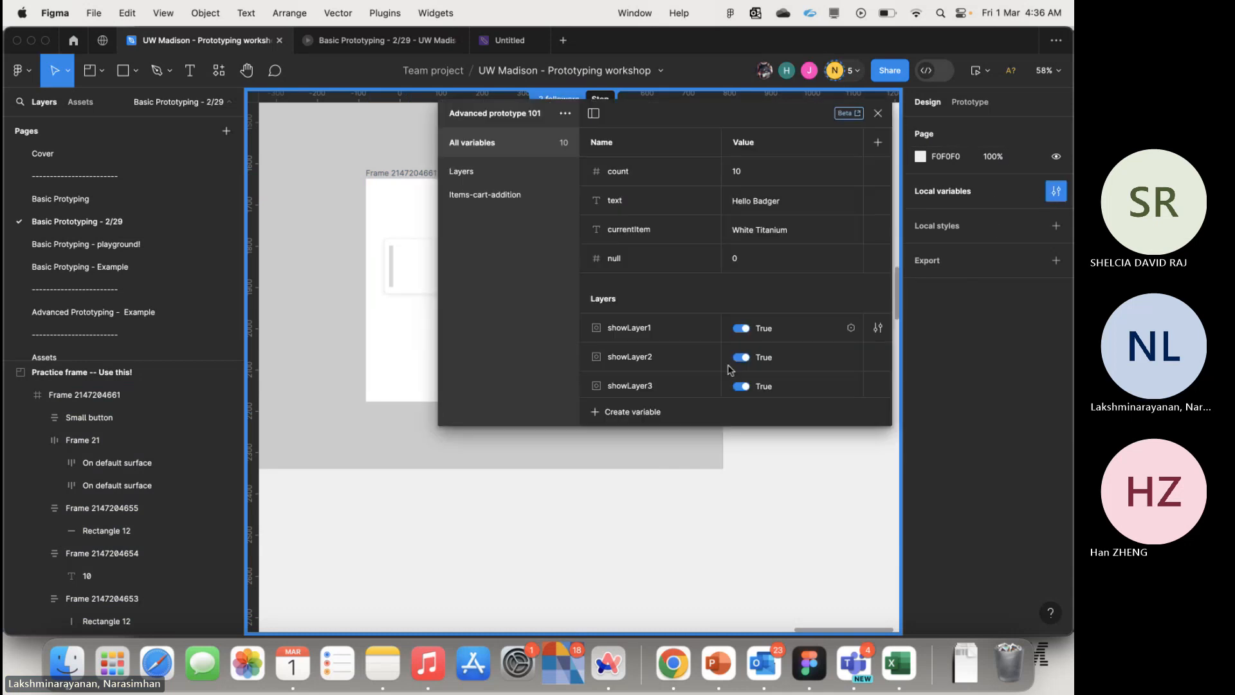
left_click(645, 414)
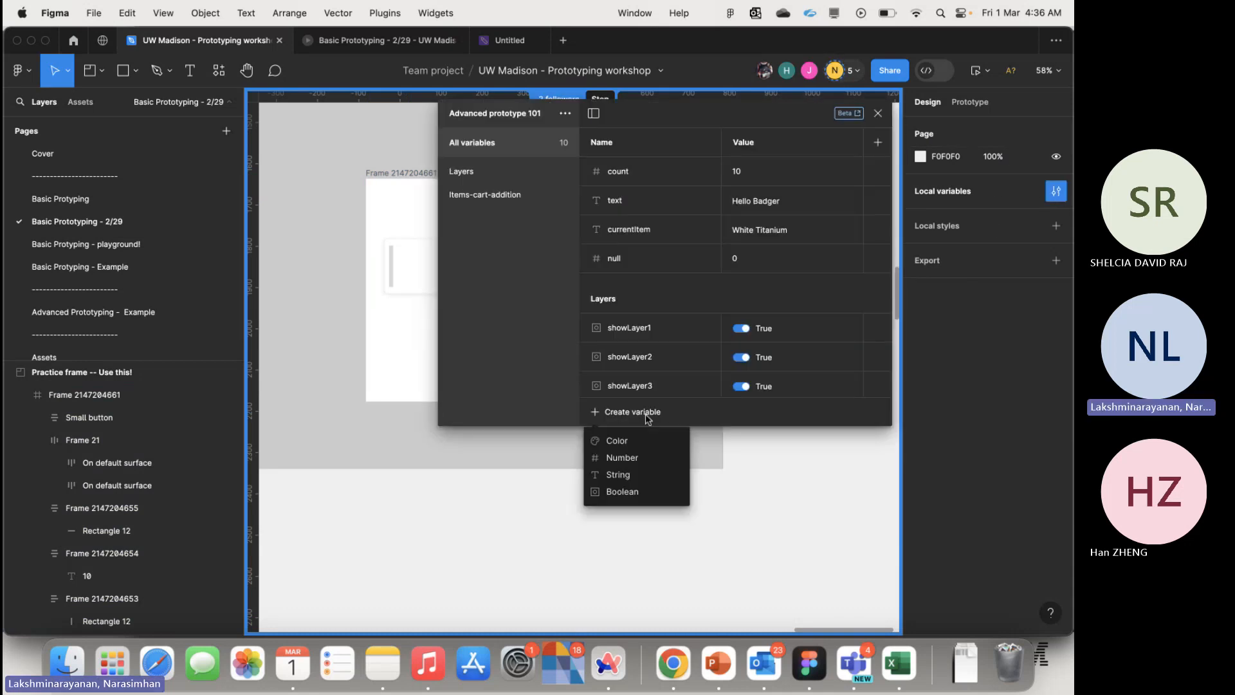
left_click(755, 484)
left_click(878, 114)
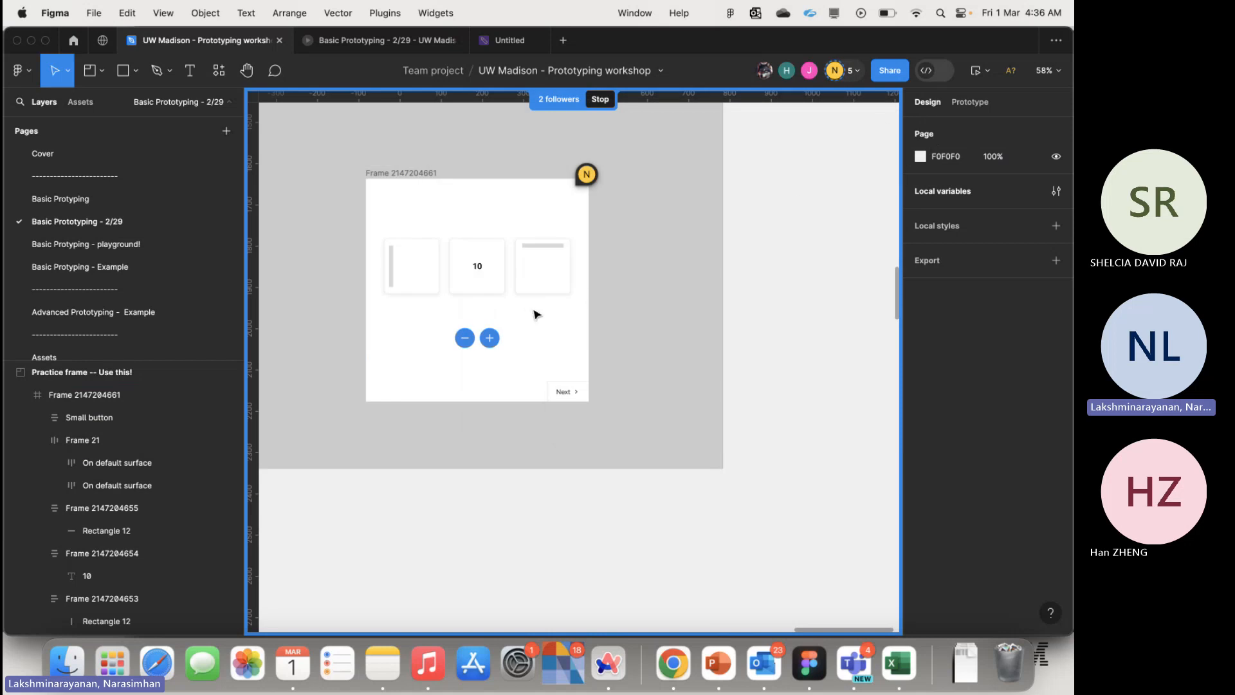
- Examine which variables can be bound to the white frame's layer visibility, without applying any
left_click(425, 173)
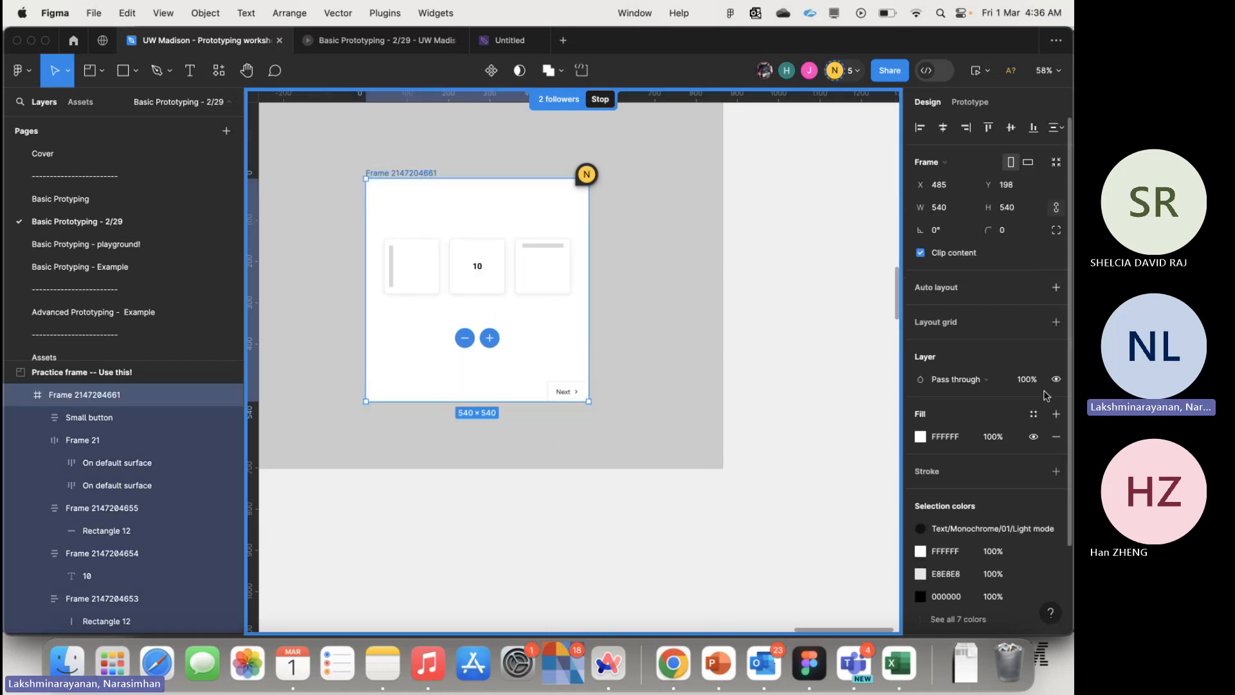
left_click(1056, 382)
left_click(1038, 358)
scroll(1038, 359, "down", 3)
left_click(1050, 267)
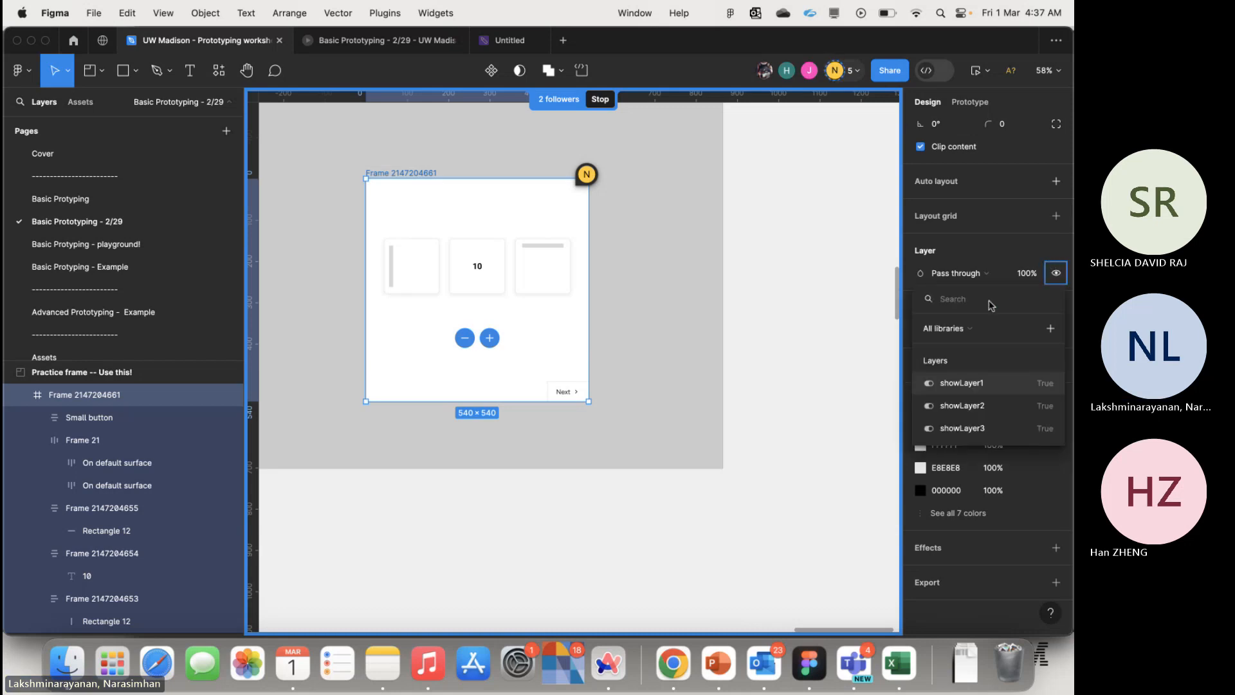
left_click(1057, 250)
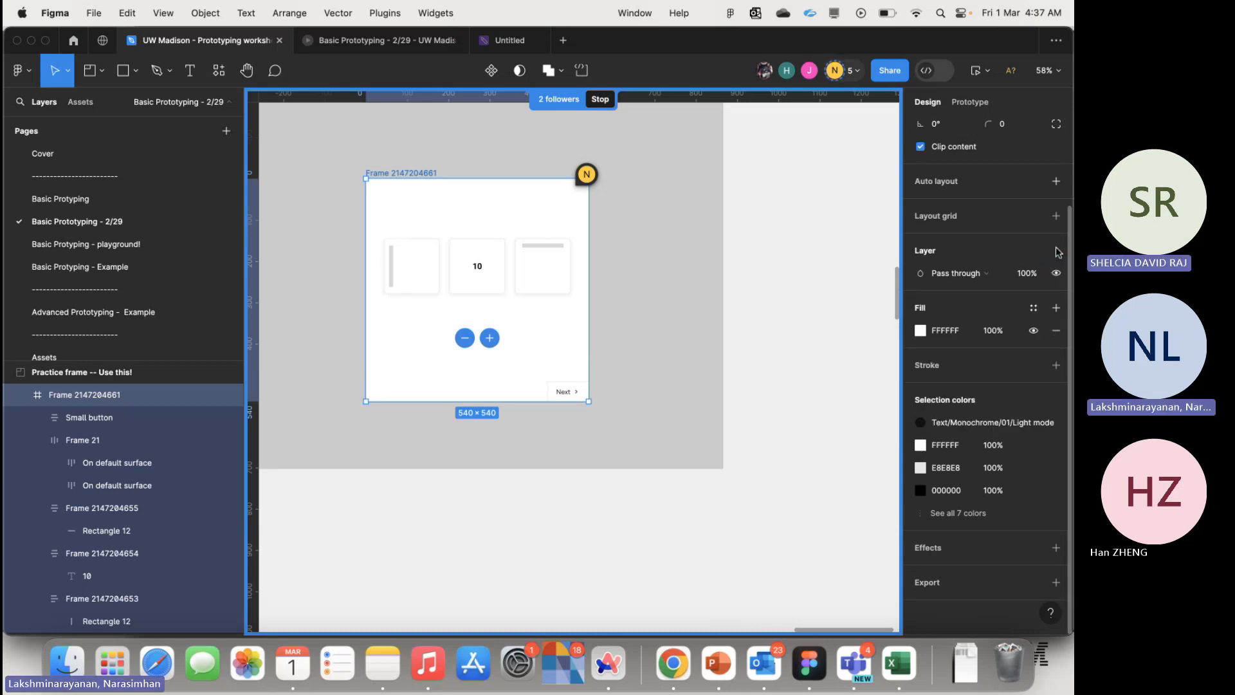
- Select the number text in the practice frame's middle card, examine its bindable variables without changing the binding, and deselect it
double_click(477, 266)
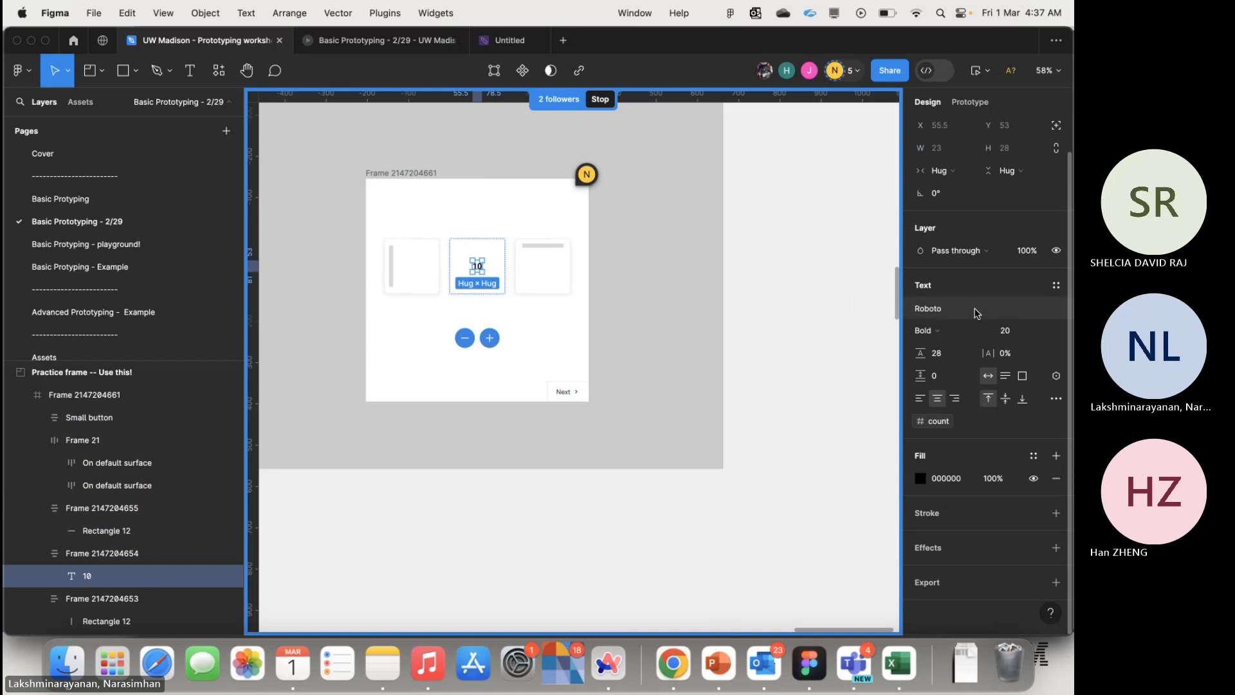
left_click(1056, 376)
left_click(848, 344)
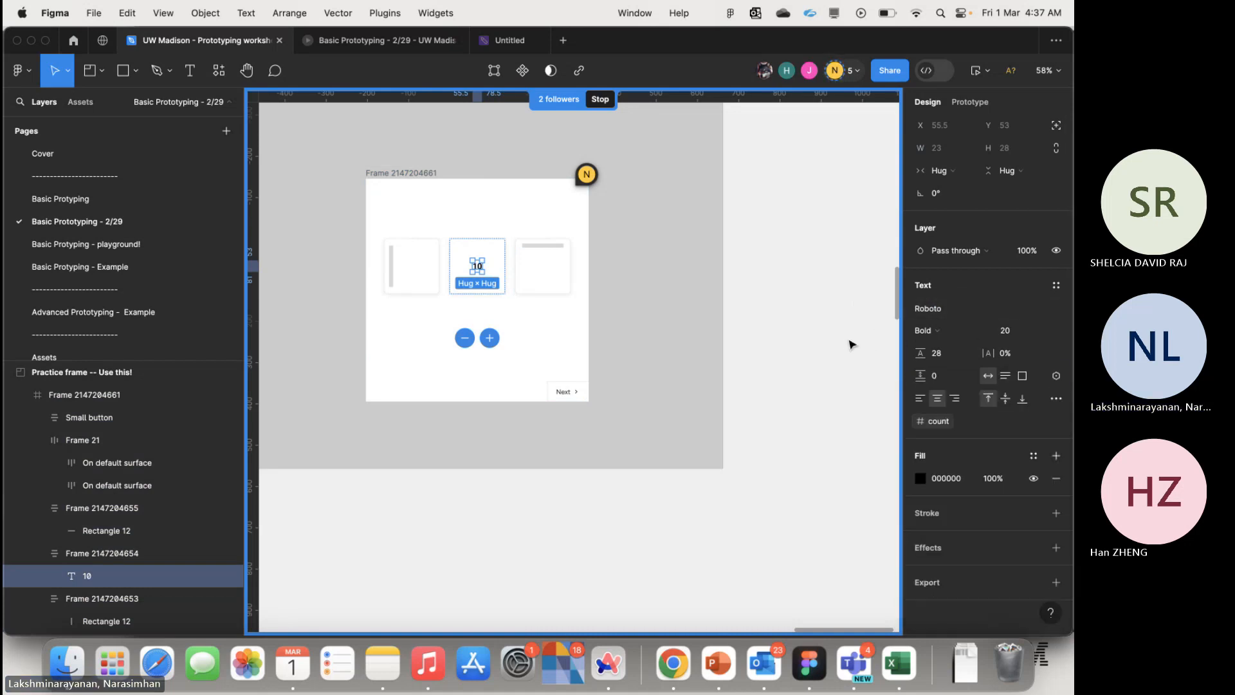
left_click(785, 359)
- Examine the counter flowchart and its example frame beside the practice section, selecting them together briefly and deselecting them
scroll(784, 359, "down", 1)
scroll(784, 359, "left", 2)
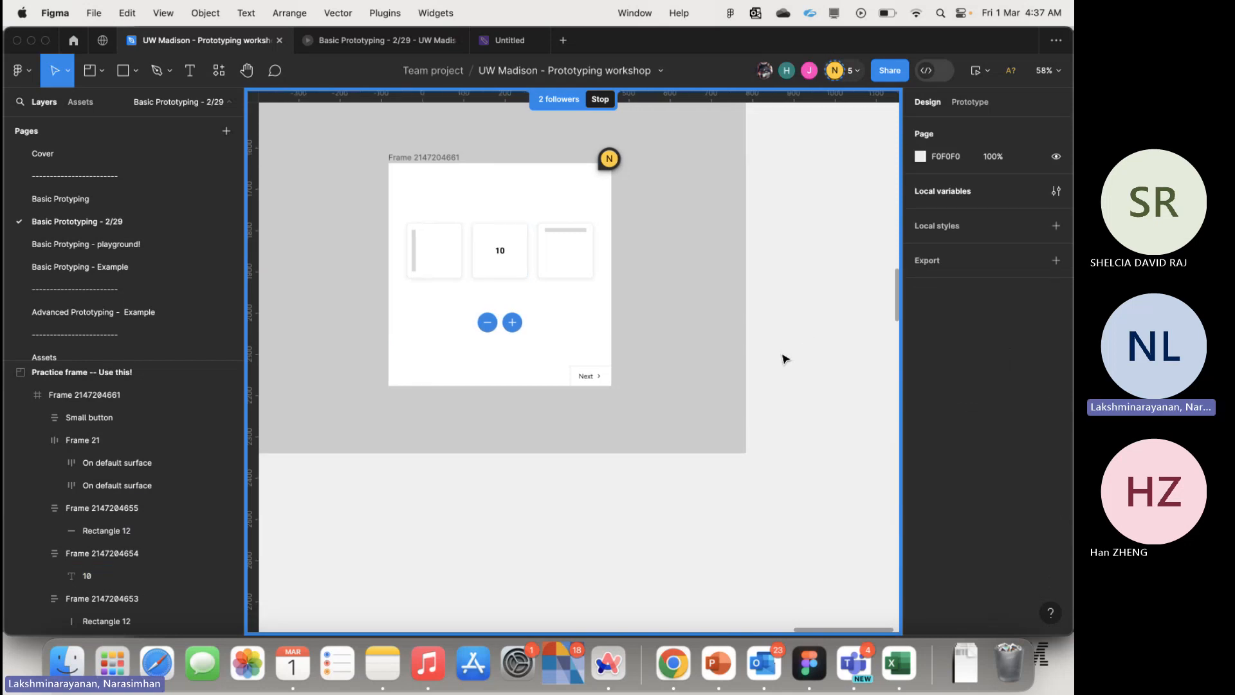
scroll(784, 359, "down", 5)
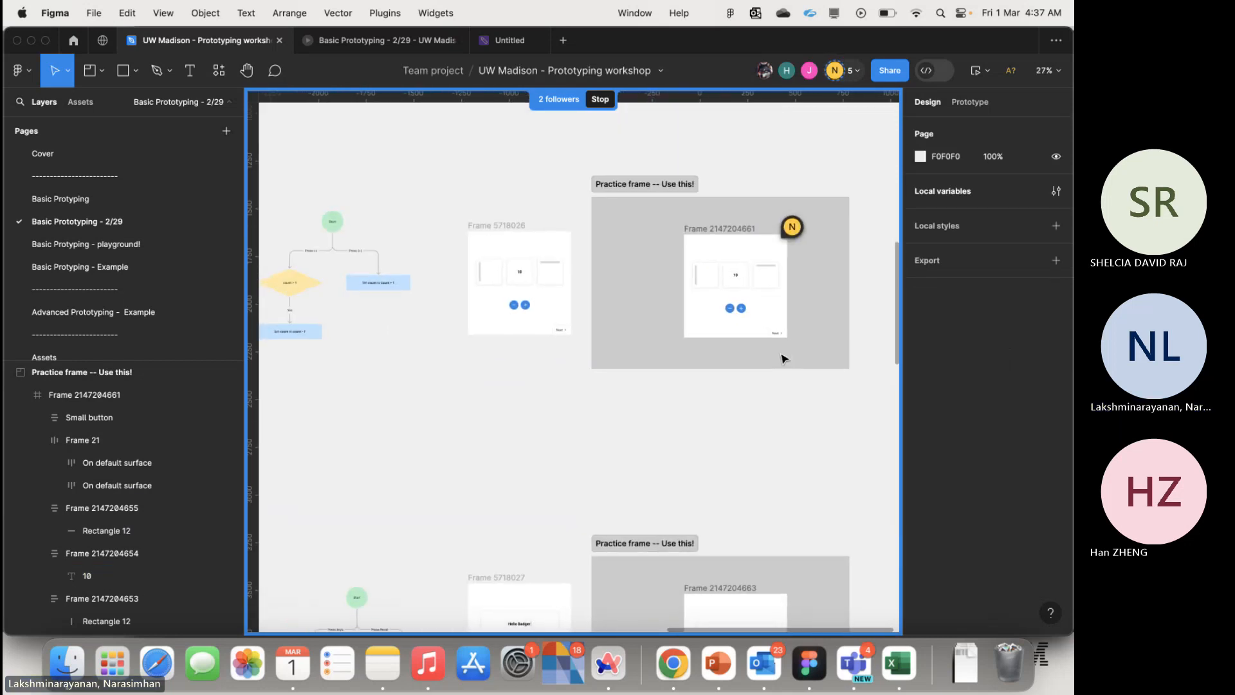
scroll(642, 341, "left", 2)
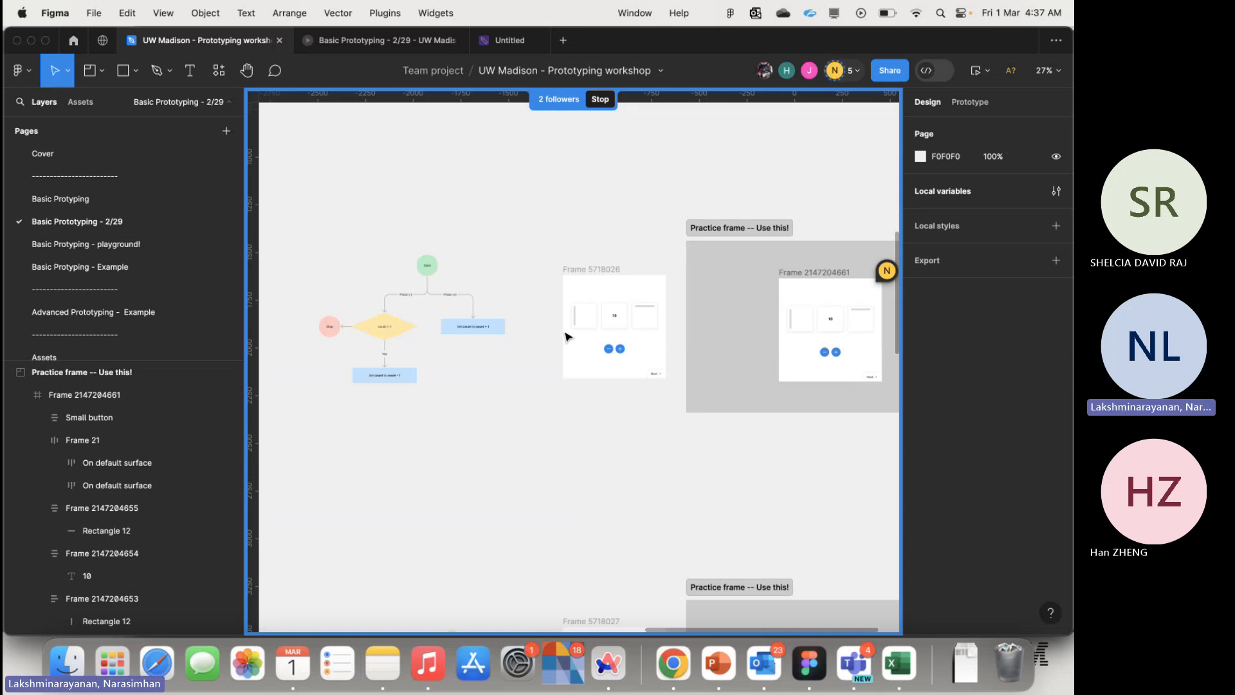
left_click_drag(307, 248, 687, 433)
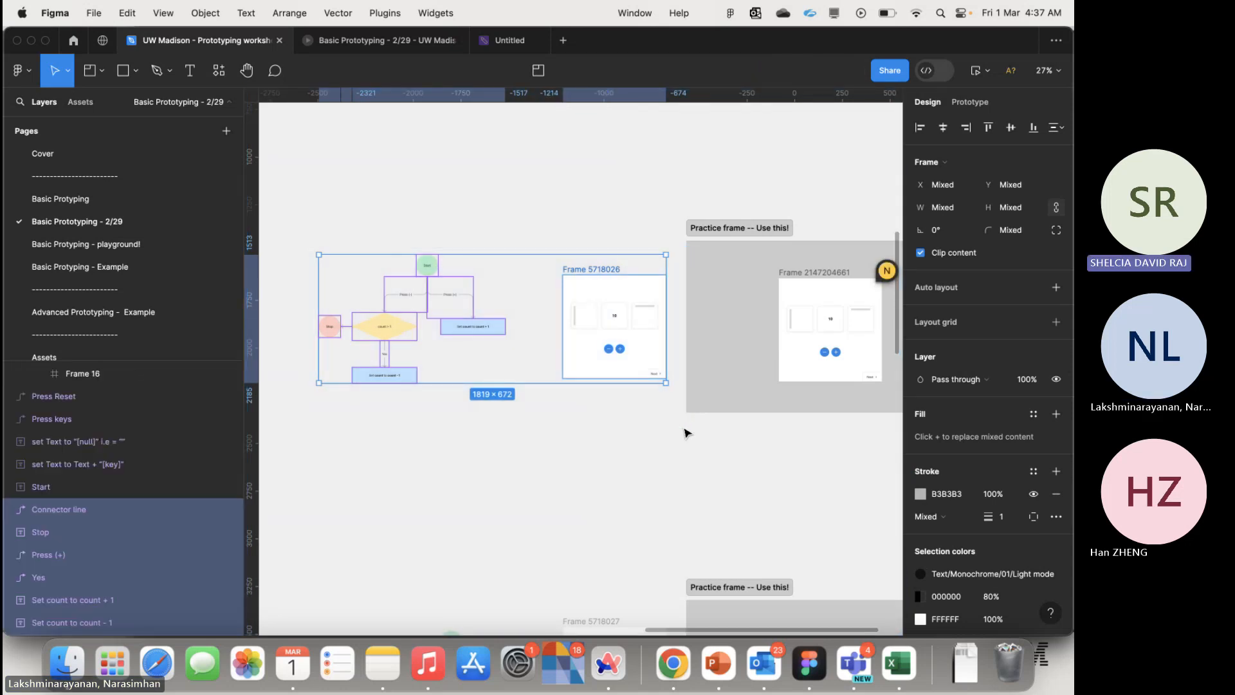
left_click(670, 448)
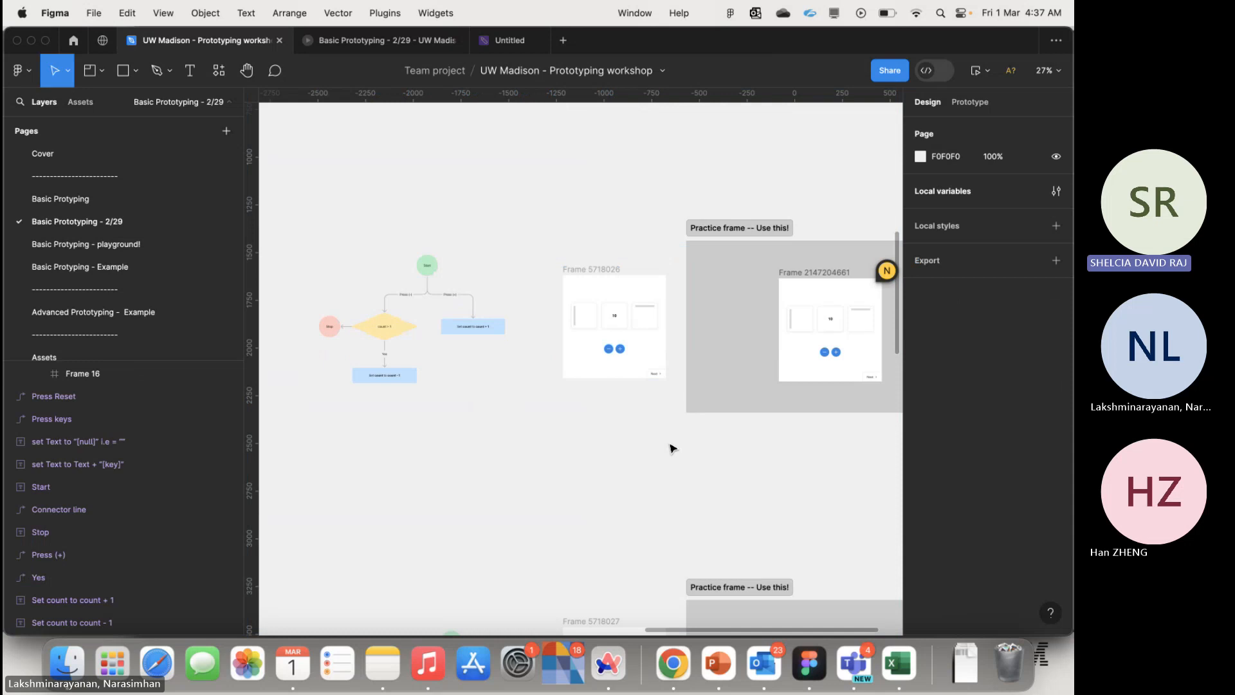
scroll(671, 448, "up", 3)
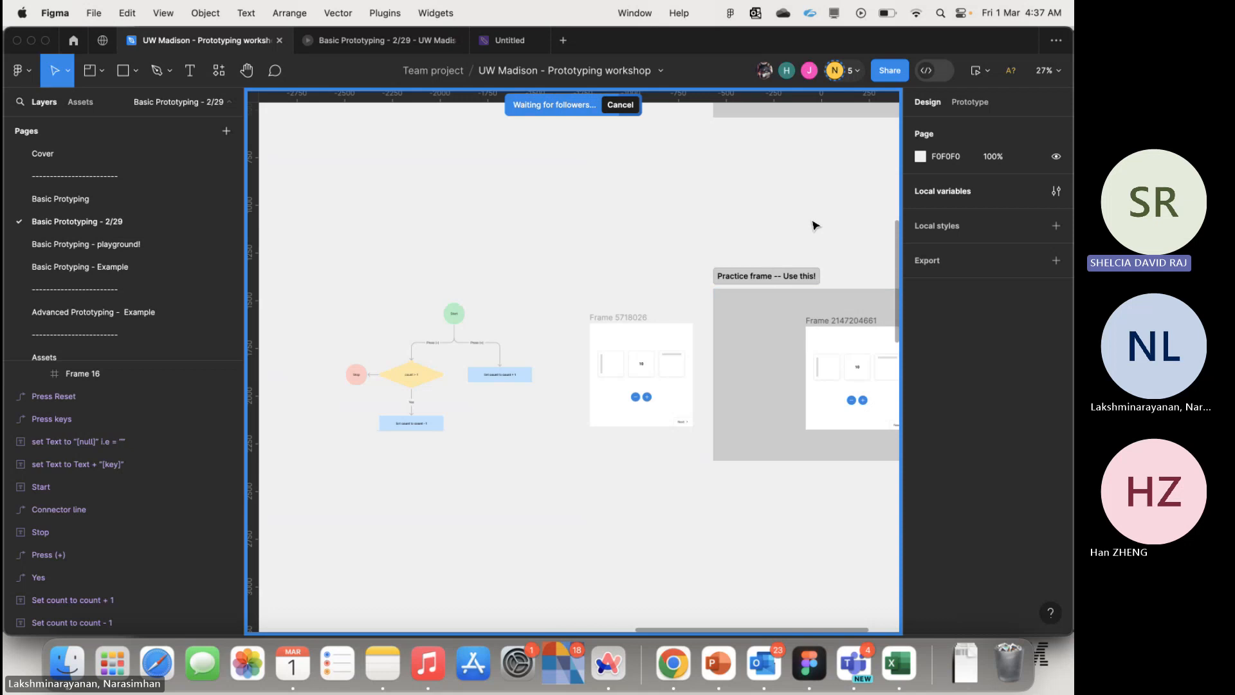
- Examine the counter practice frame up close, inspect the grey vertical bar's size properties, and deselect it
scroll(815, 222, "right", 4)
scroll(816, 221, "down", 2)
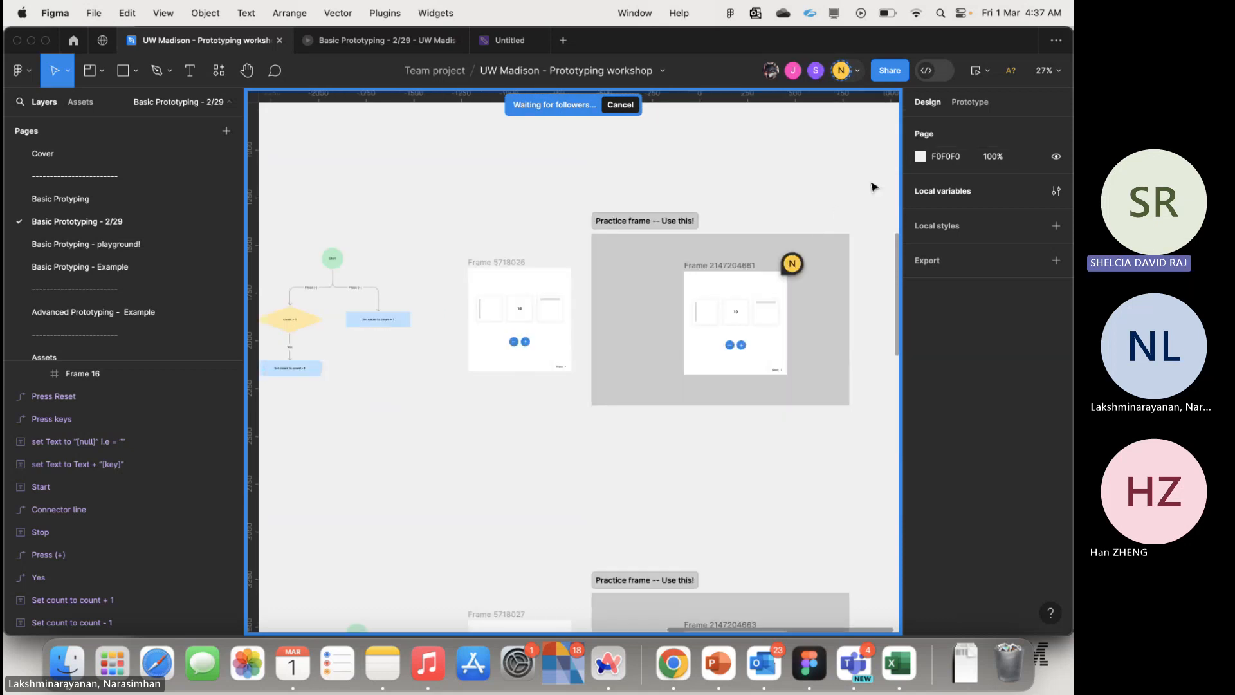
left_click(711, 266)
key("shift+2")
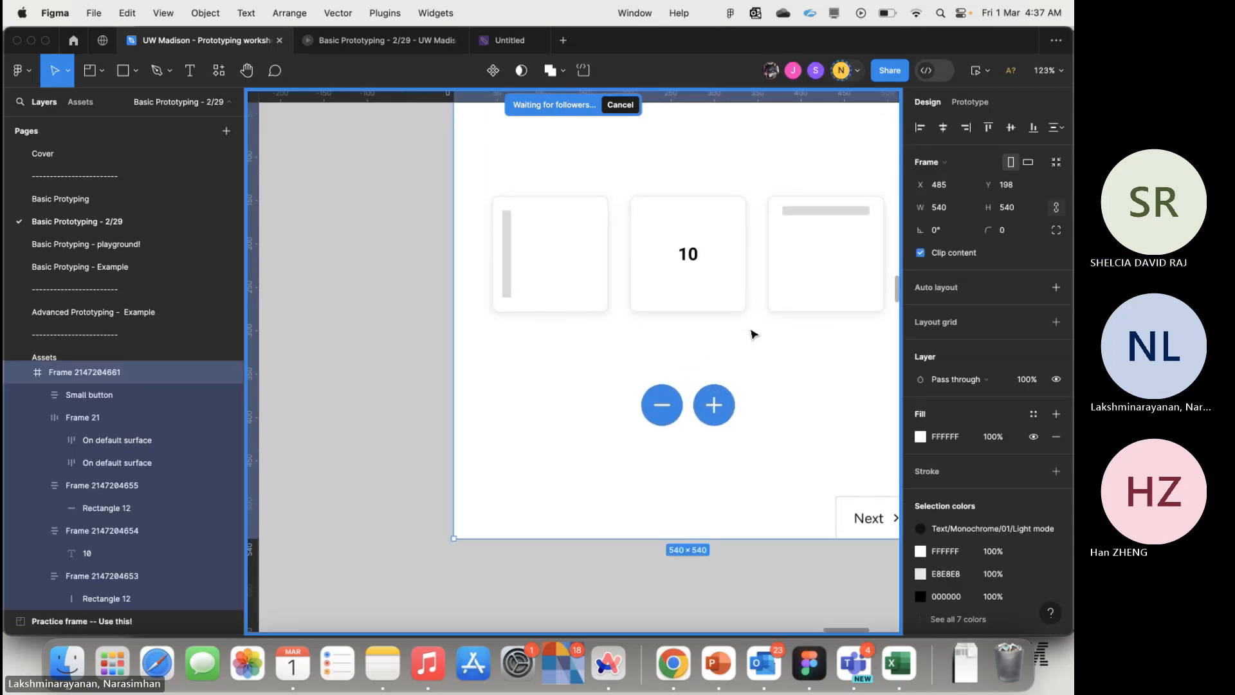
left_click(506, 277)
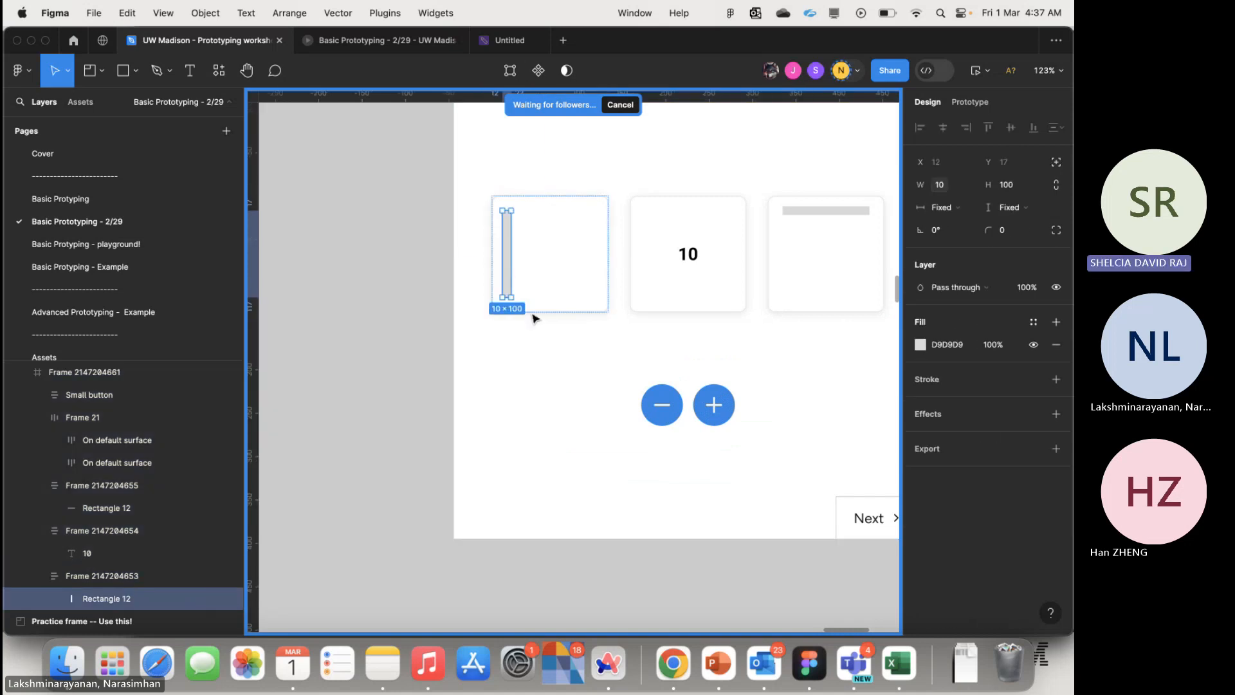
scroll(591, 377, "down", 5)
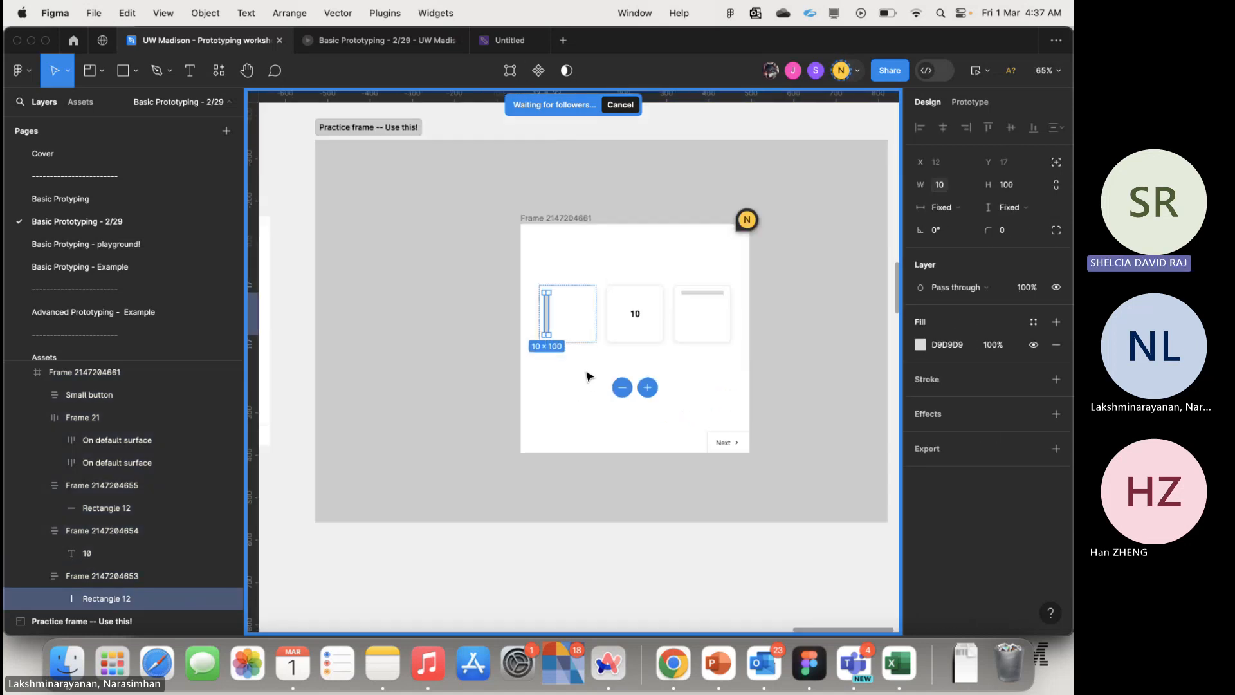
left_click(562, 167)
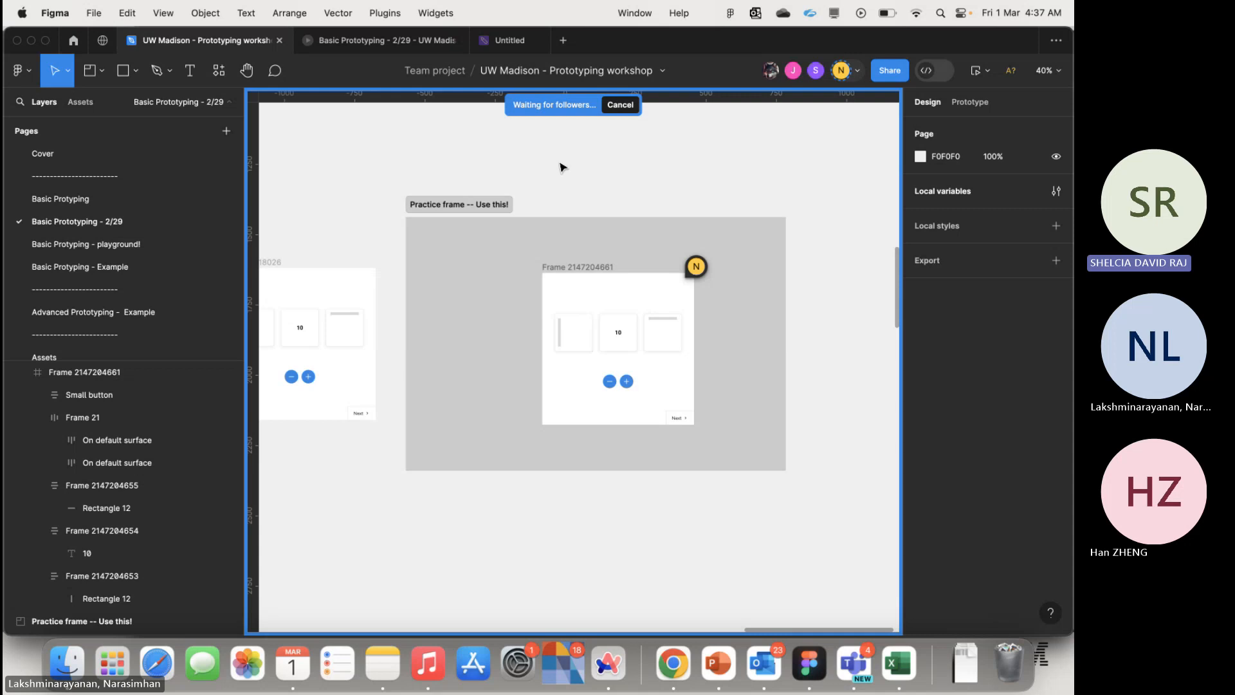
- Examine the text-entry exercise and its flowchart for pressing keys and pressing reset
scroll(561, 167, "down", 5)
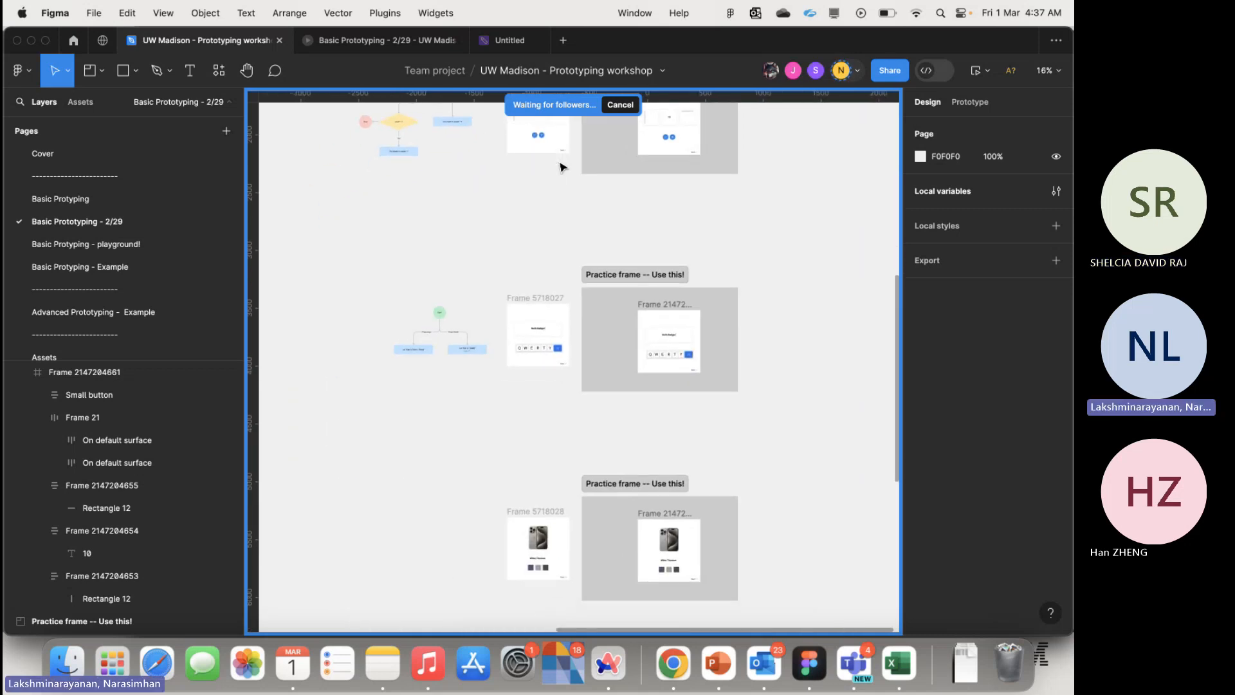
scroll(631, 233, "up", 3)
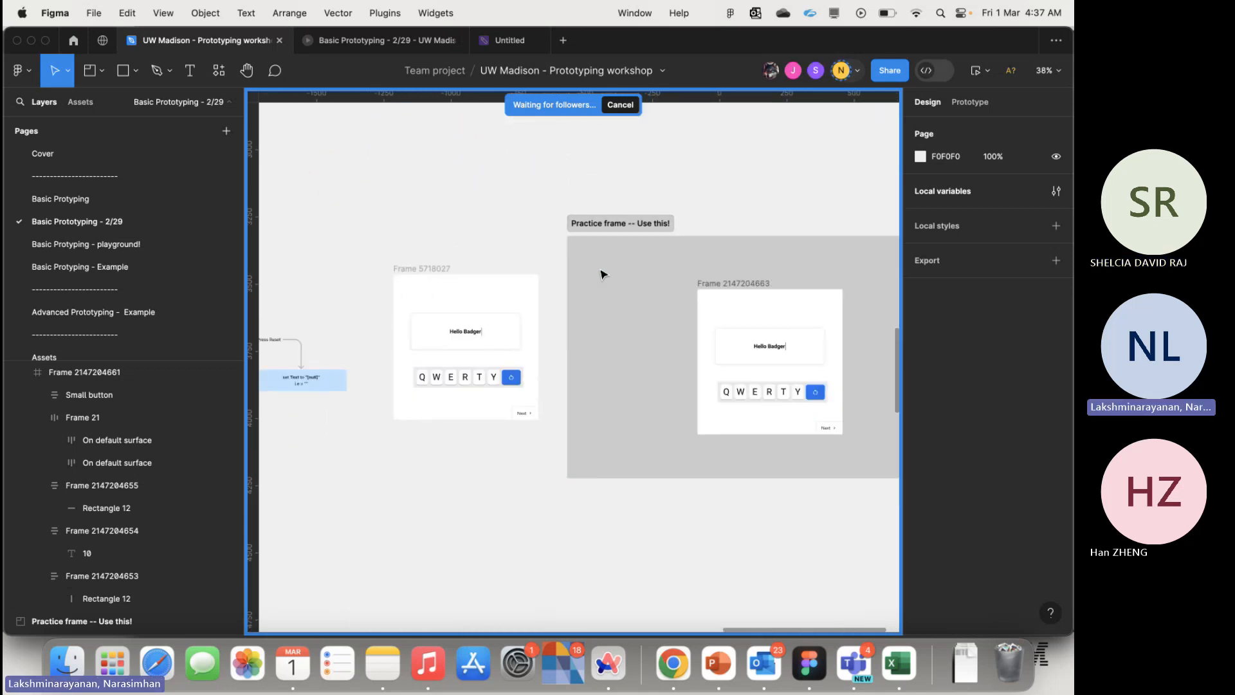
scroll(602, 274, "up", 3)
scroll(470, 329, "up", 2)
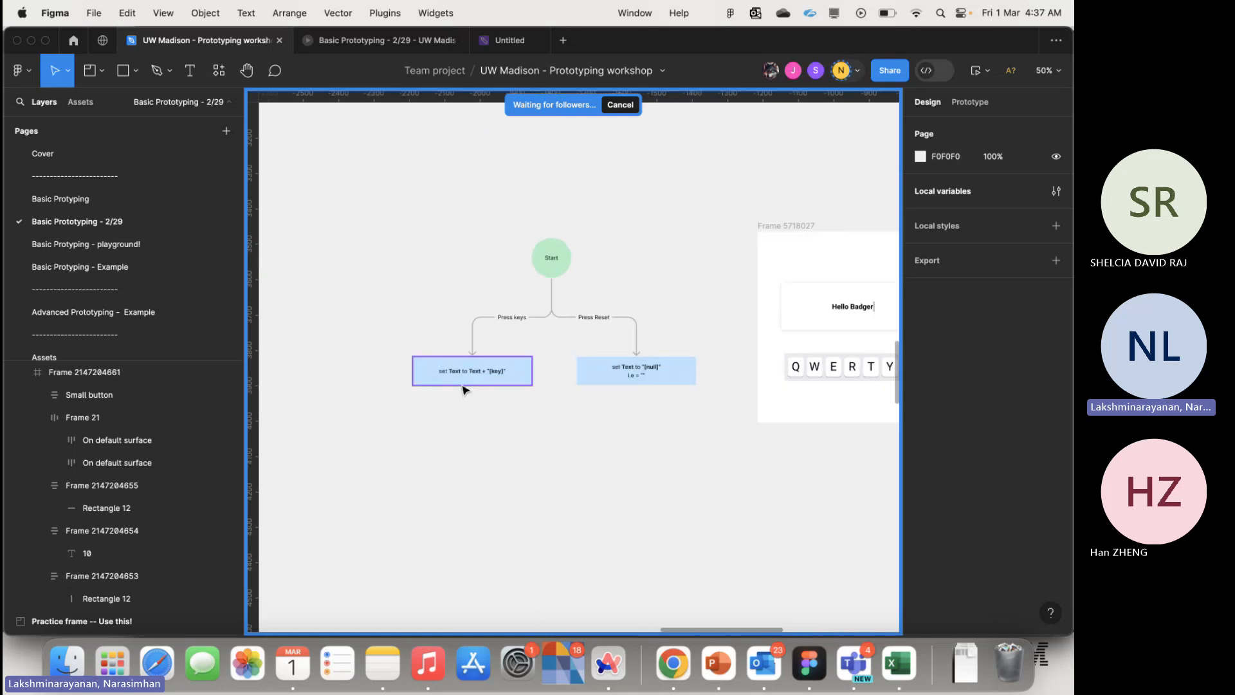
scroll(463, 386, "up", 4)
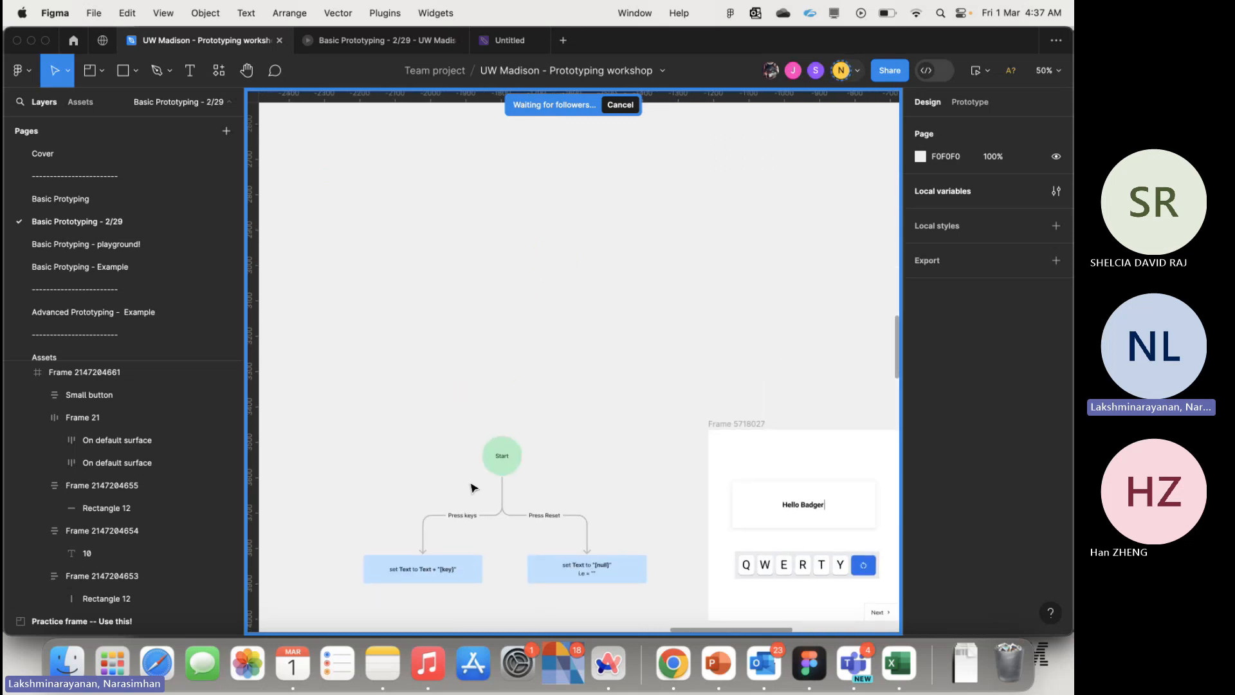
scroll(473, 488, "right", 10)
scroll(472, 488, "down", 3)
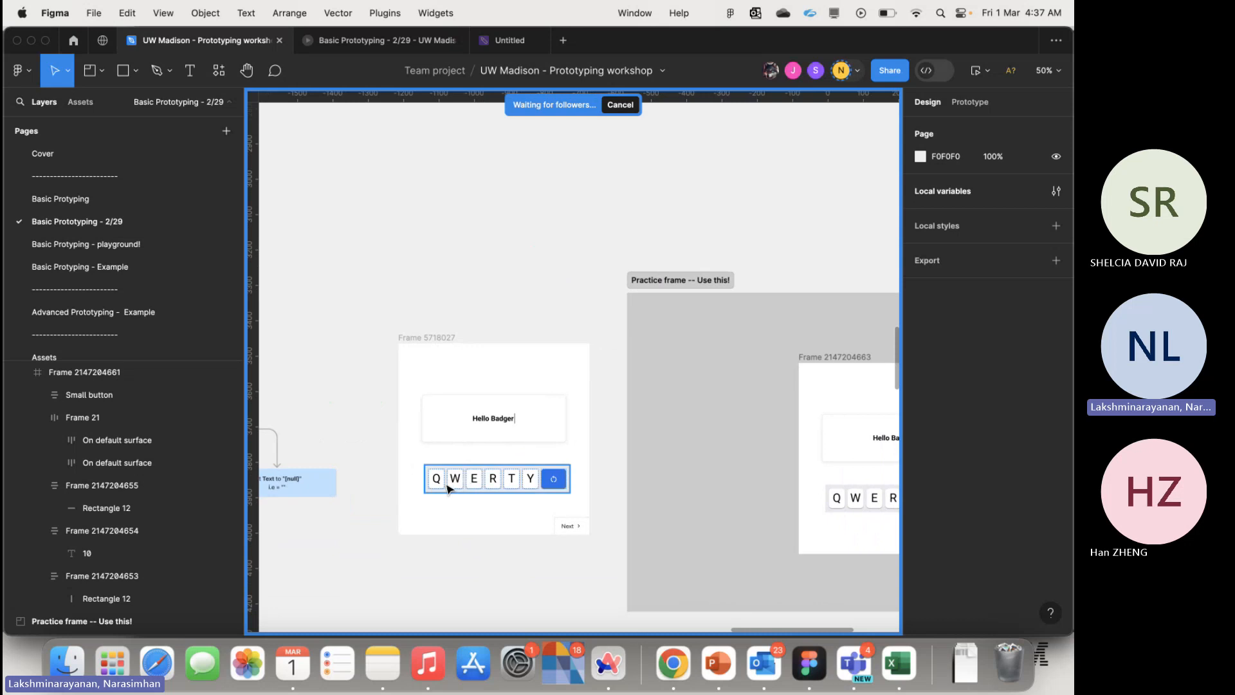
- Examine the QWERTY key row and the Hello Badger text box in the example frame, and clear the selection
scroll(449, 489, "up", 4)
left_click(441, 488)
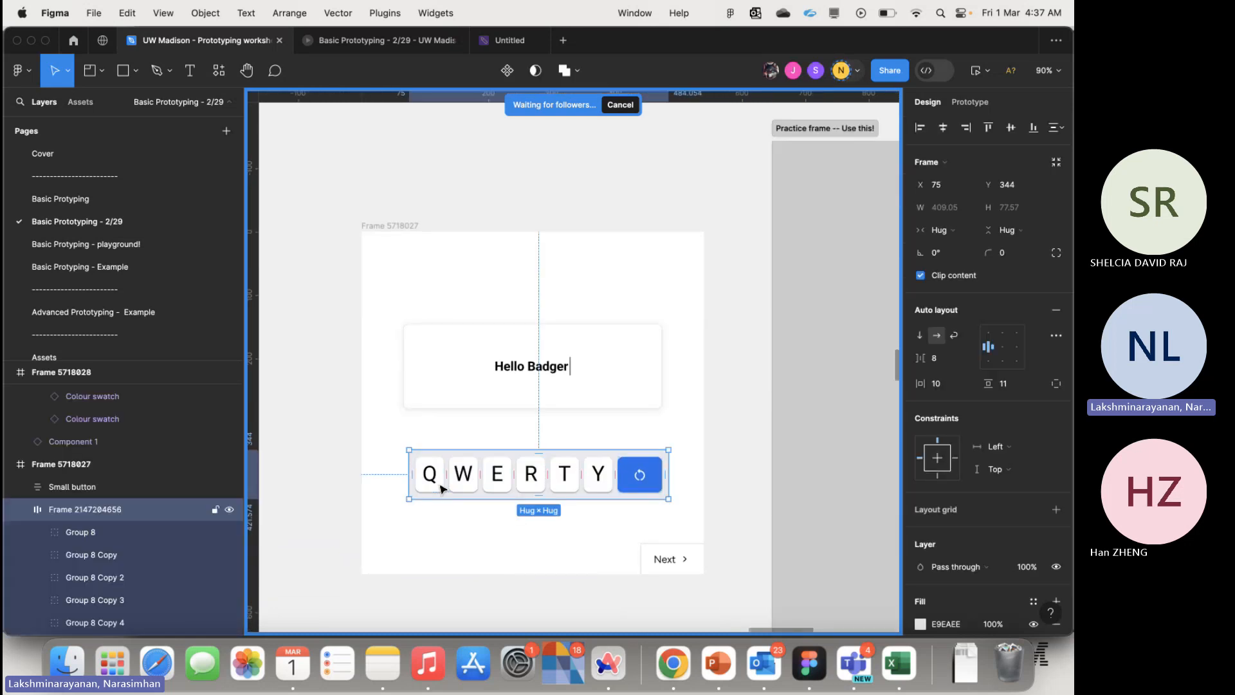
left_click(548, 372)
left_click(601, 222)
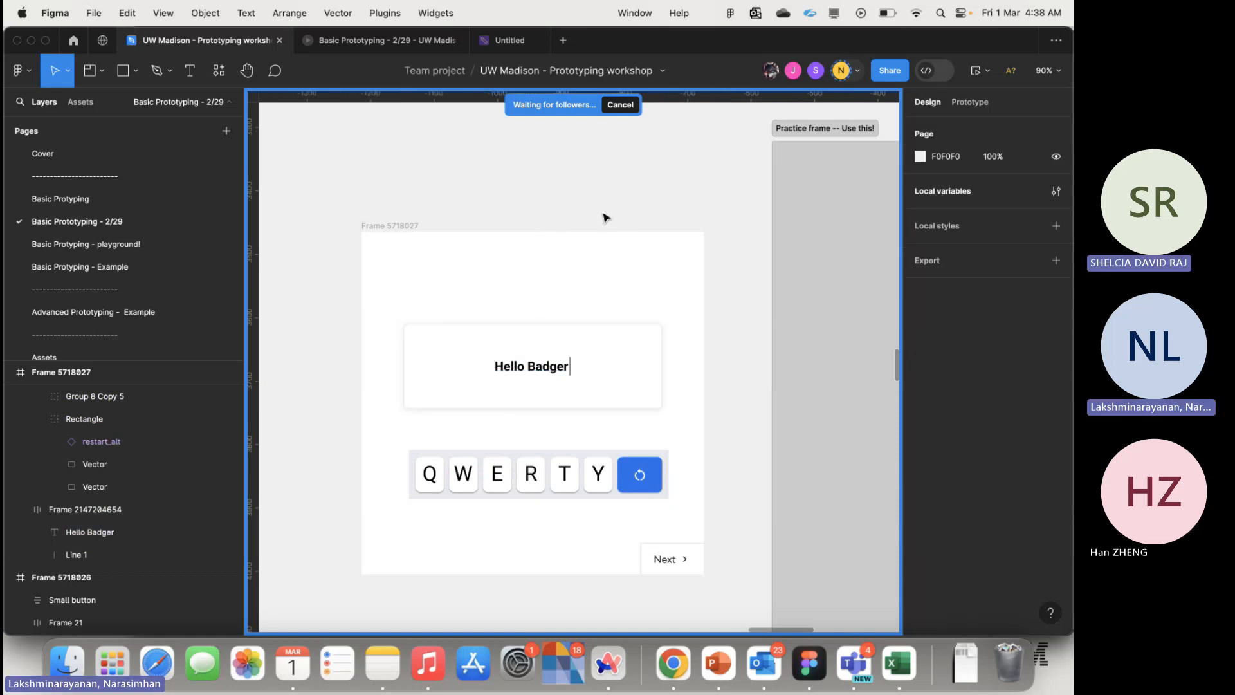
- Select the Hello Badger text in the text-entry practice frame and examine its text properties
scroll(605, 218, "right", 9)
scroll(605, 218, "down", 2)
double_click(653, 259)
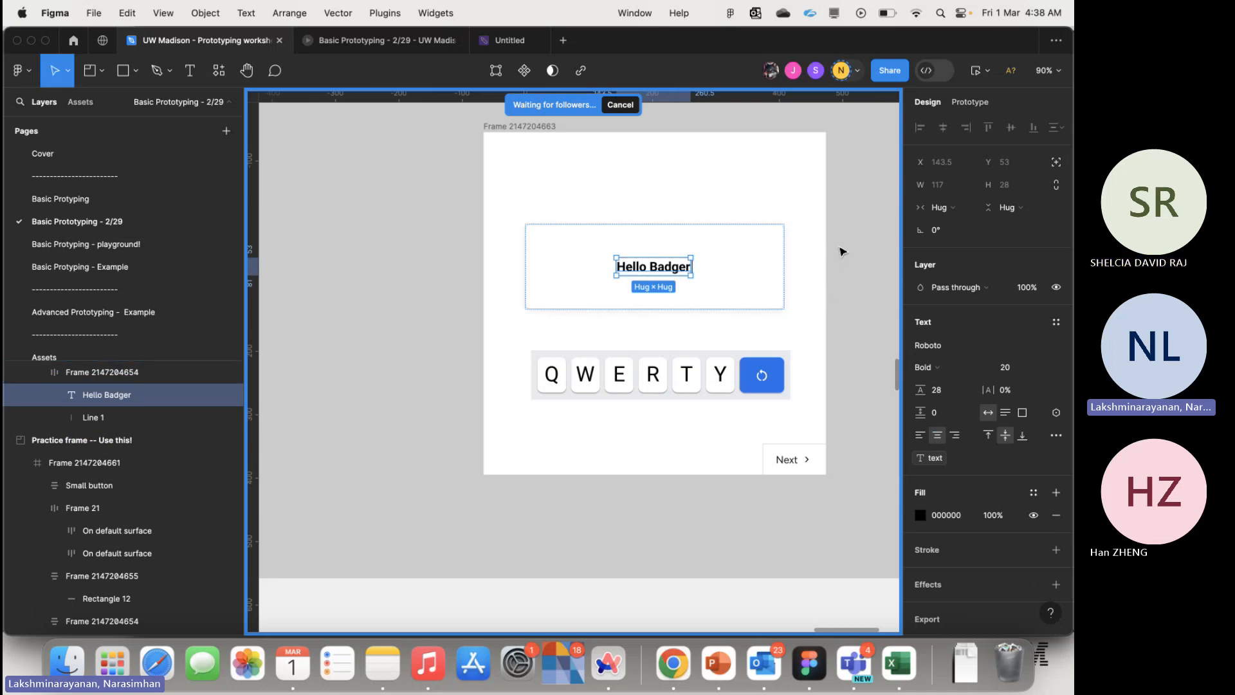
scroll(783, 285, "down", 5)
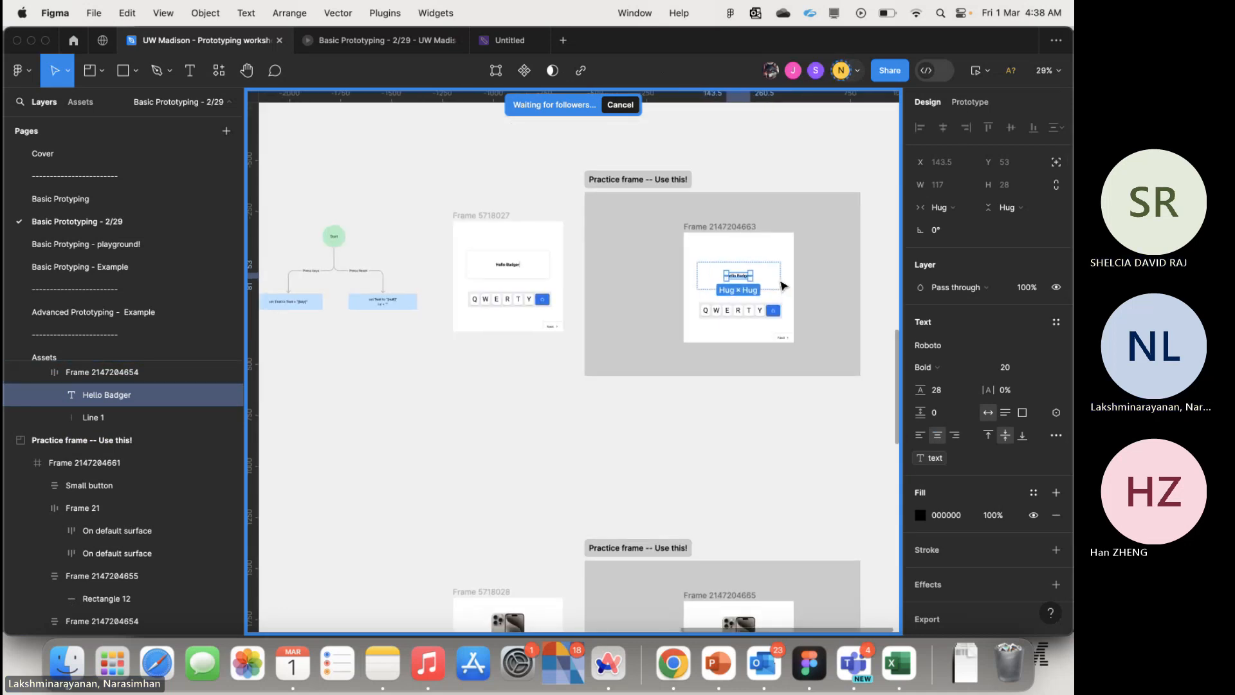
- Deselect the text, review the variables in the local variables collection, and close it
left_click(822, 163)
left_click(1055, 192)
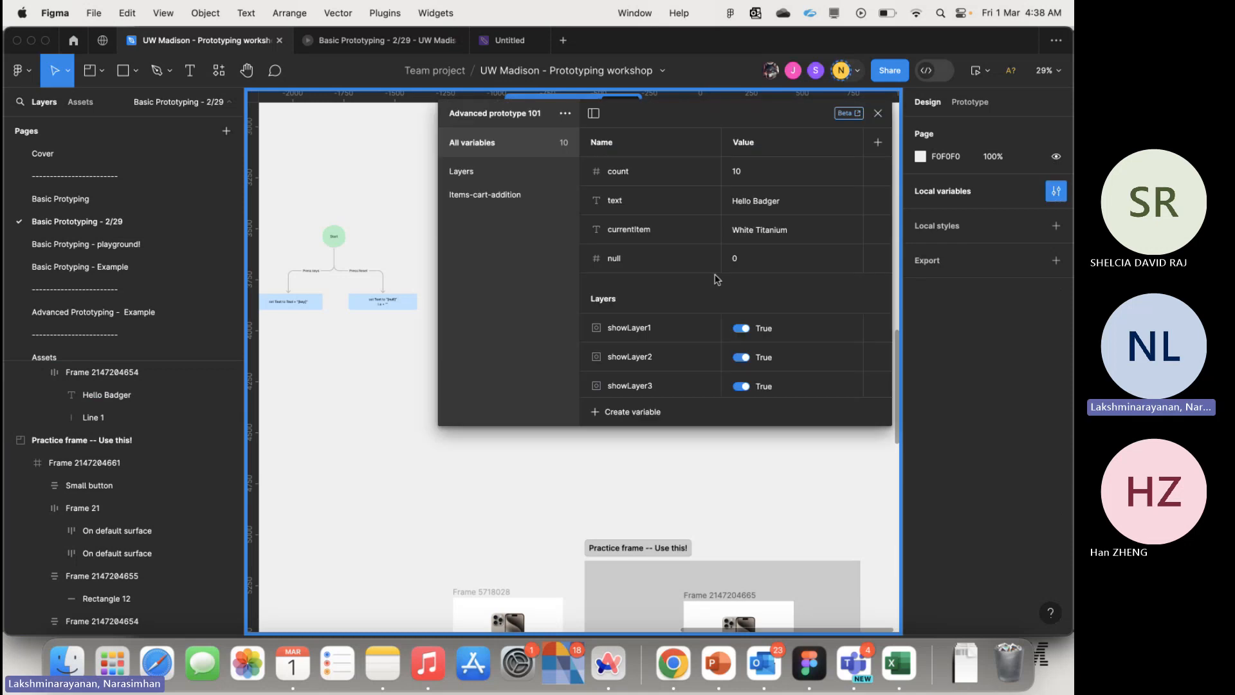
scroll(717, 278, "down", 1)
scroll(718, 279, "up", 1)
left_click(877, 112)
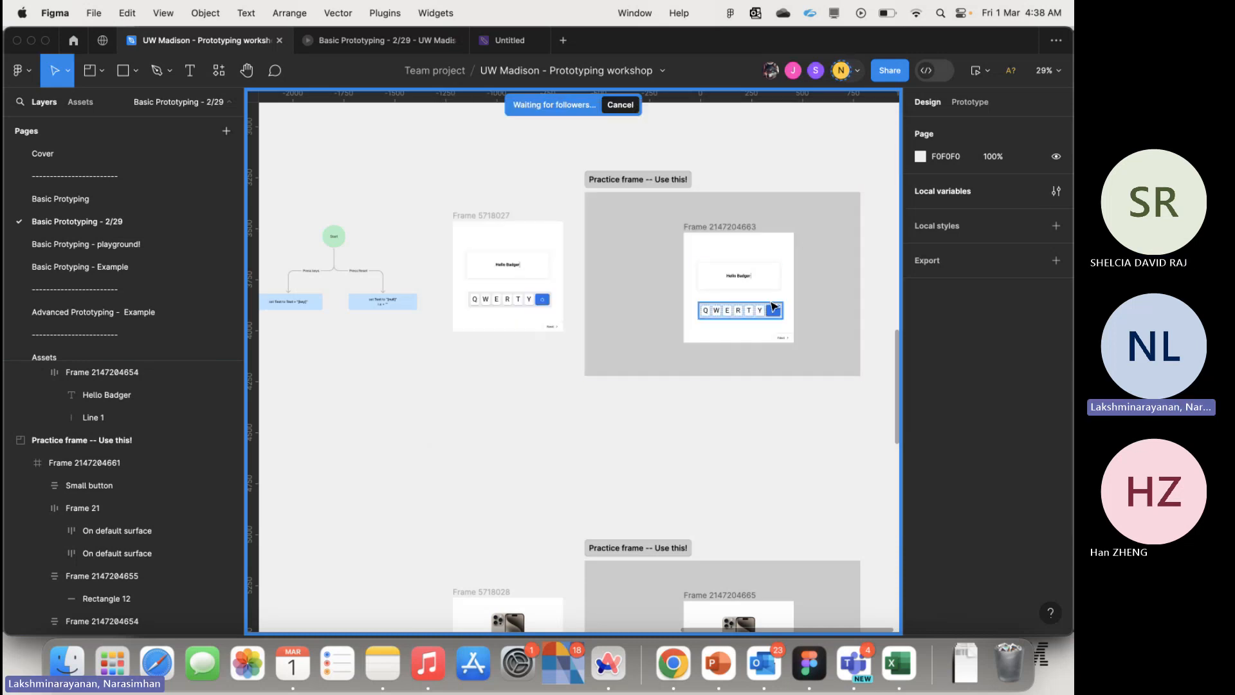
- Apply the text variable to the Hello Badger text in the practice frame and deselect it
scroll(682, 257, "up", 5)
double_click(682, 232)
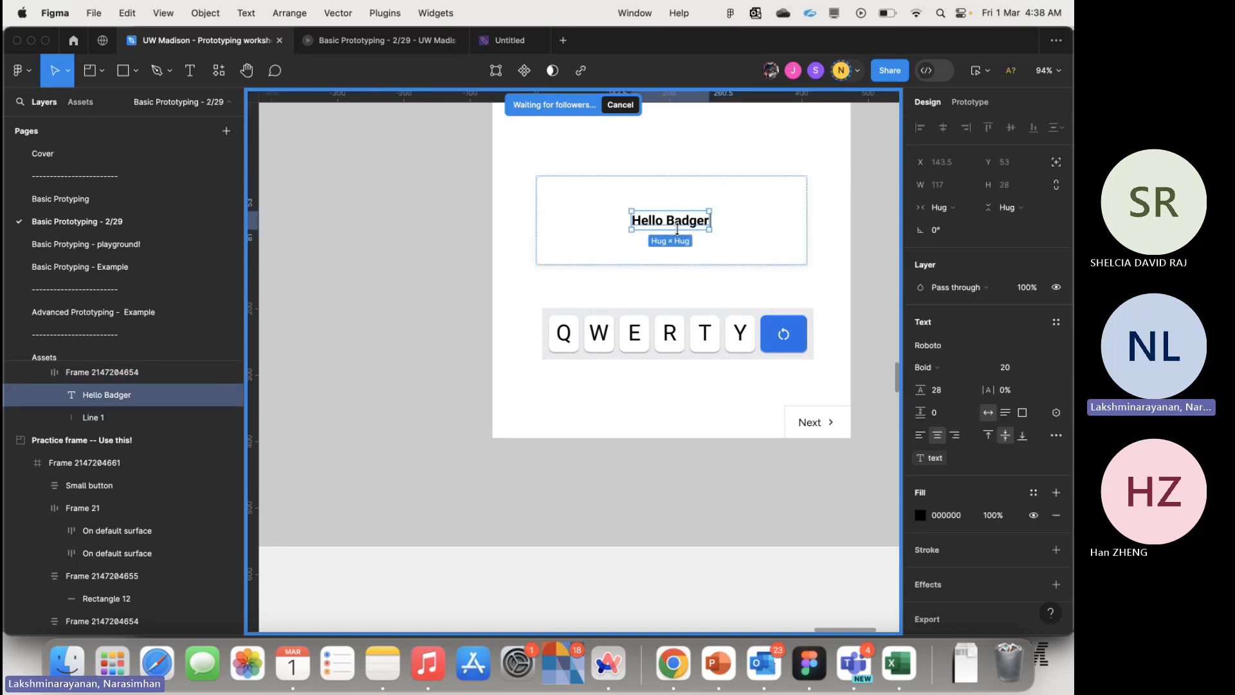
double_click(680, 227)
key("Escape")
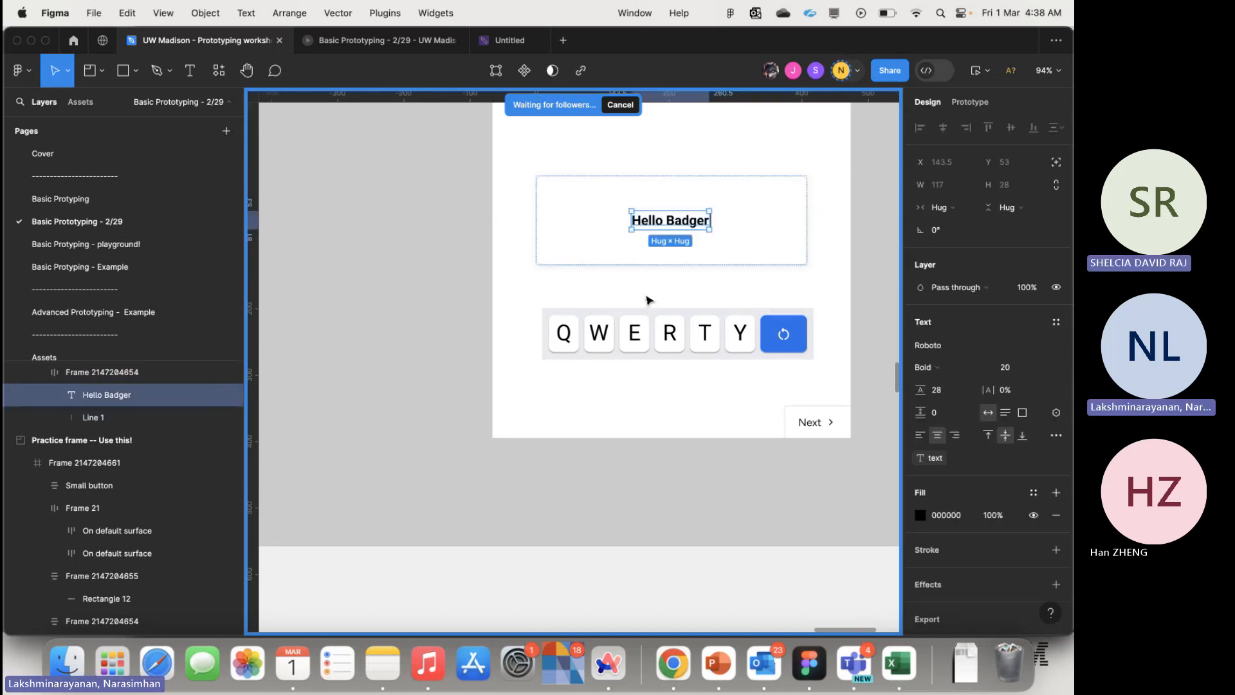
left_click(1056, 377)
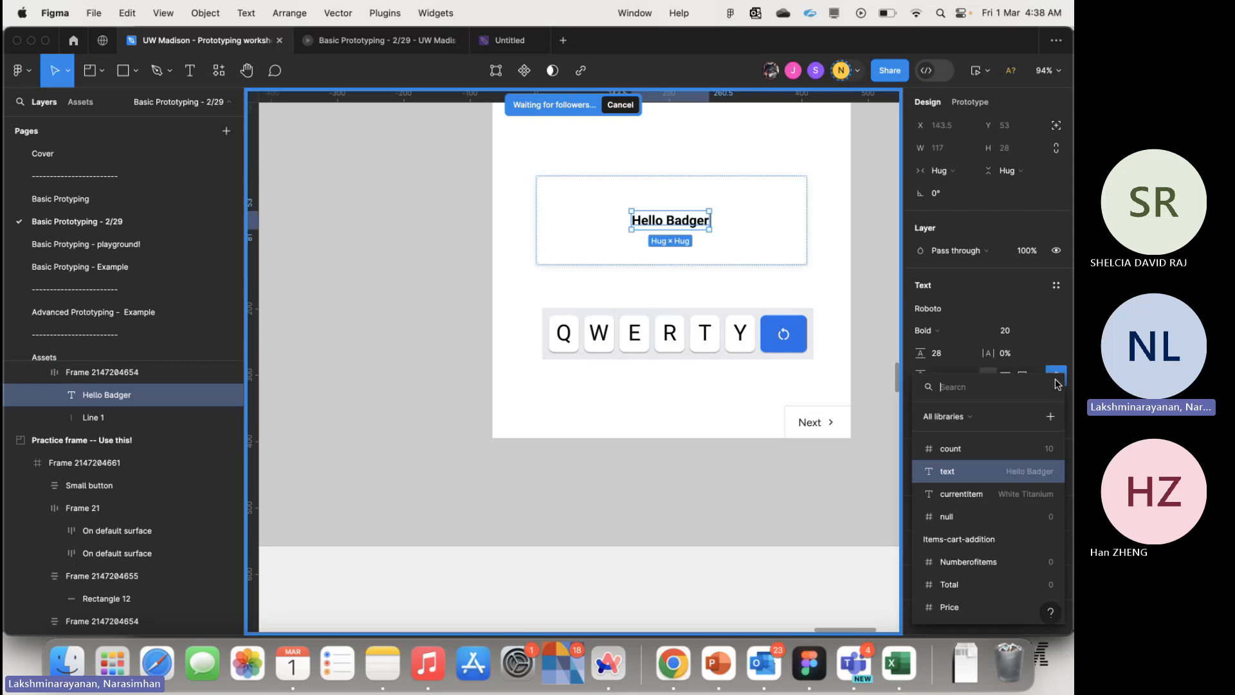
left_click(990, 471)
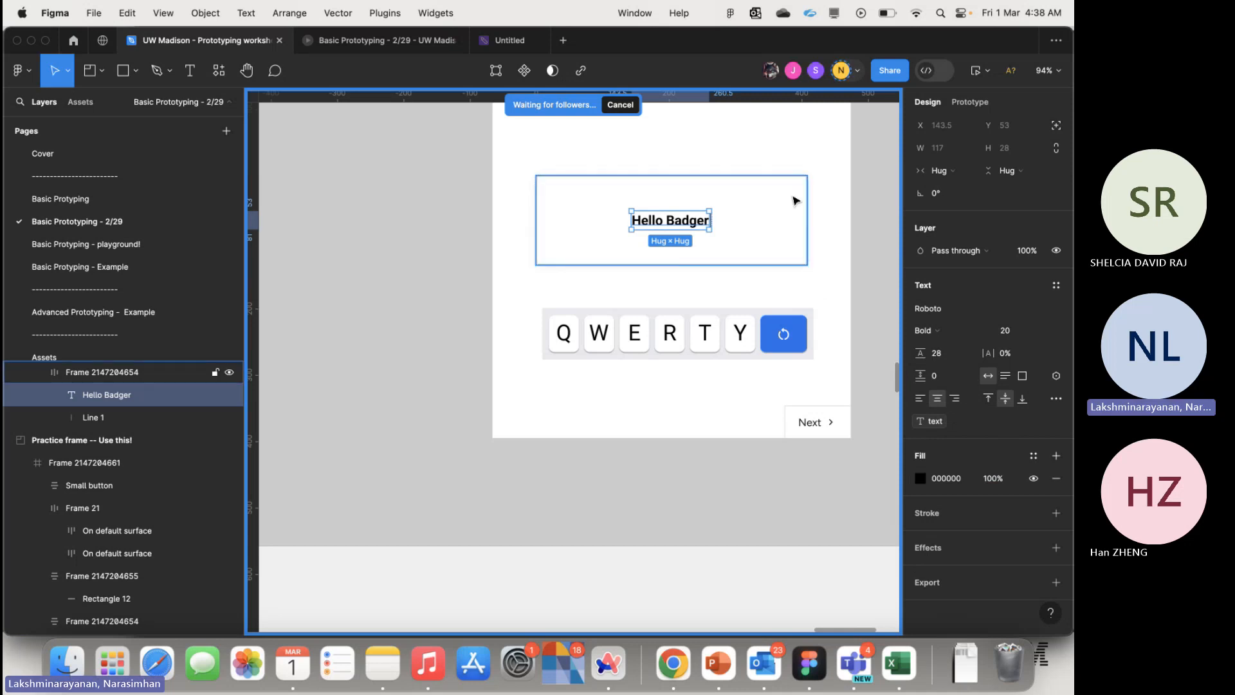
scroll(726, 281, "down", 5)
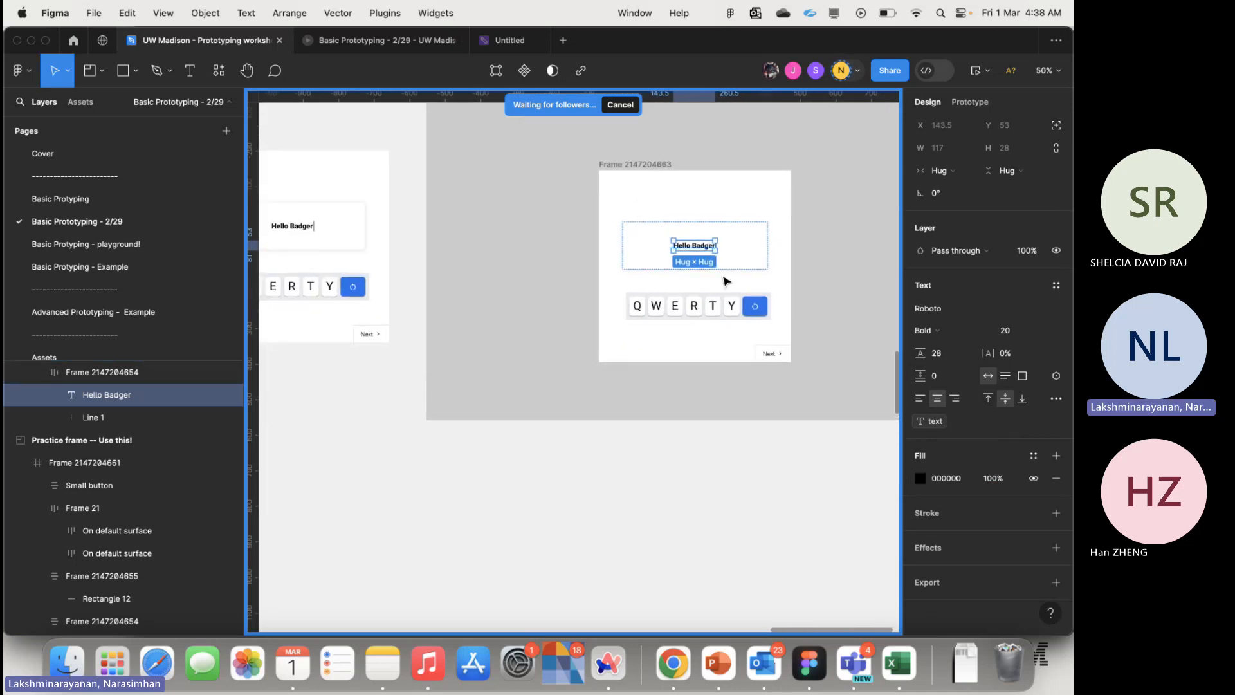
left_click(507, 480)
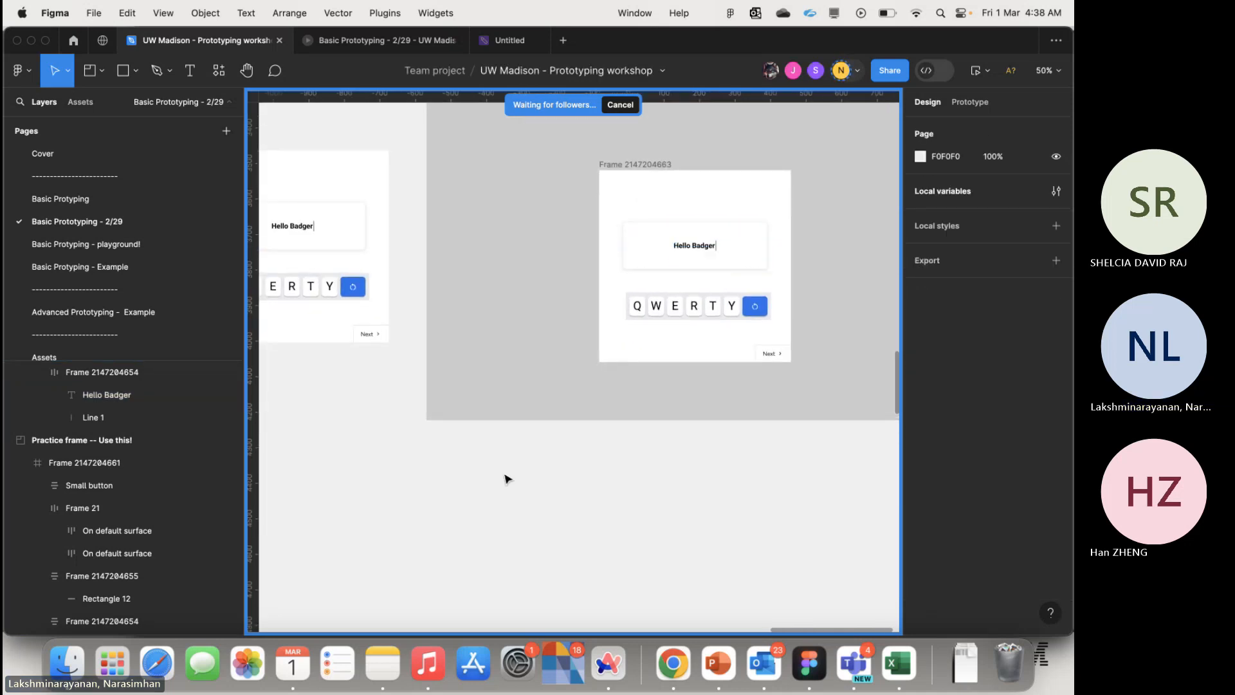
- Give the practice frame's Q key an on-click Set variable action that sets text to text + "Q"
double_click(636, 306)
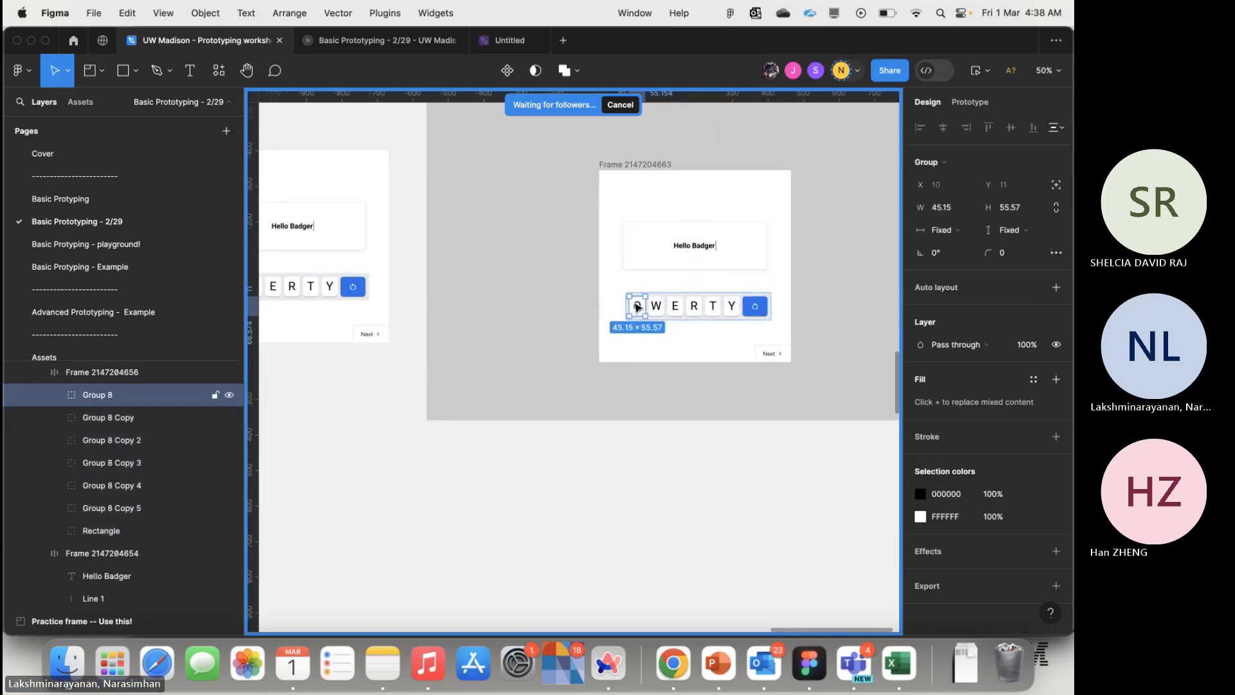
left_click(972, 102)
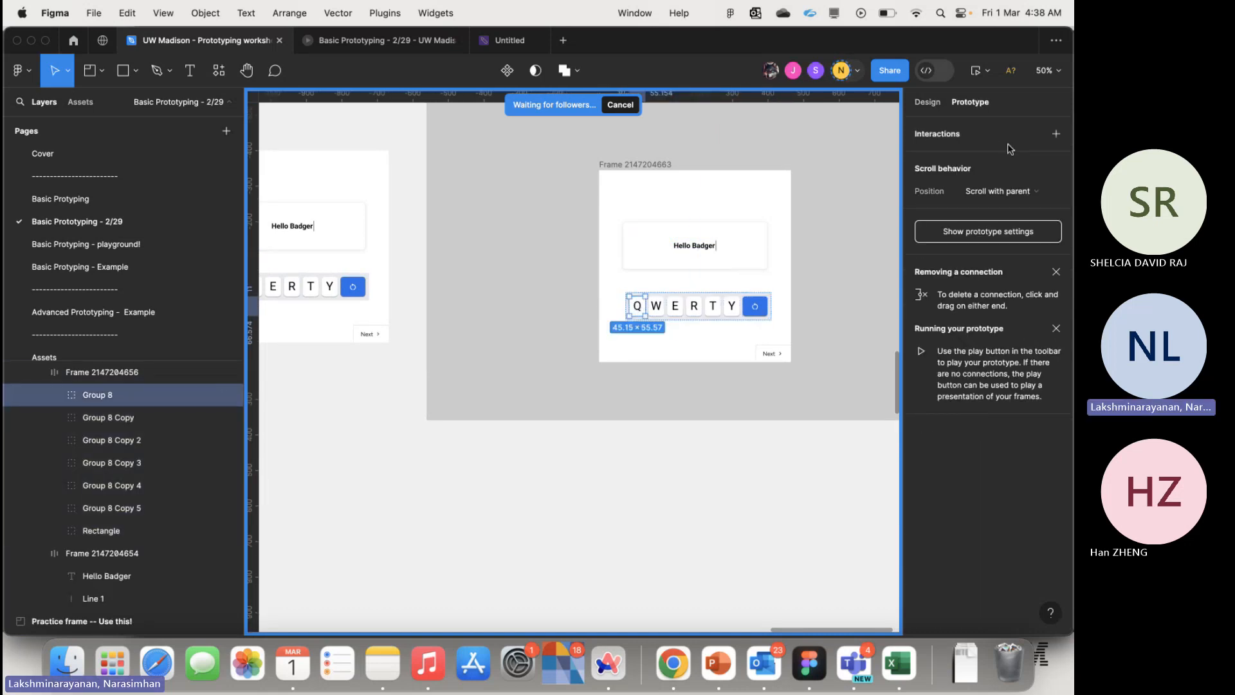
left_click(1058, 133)
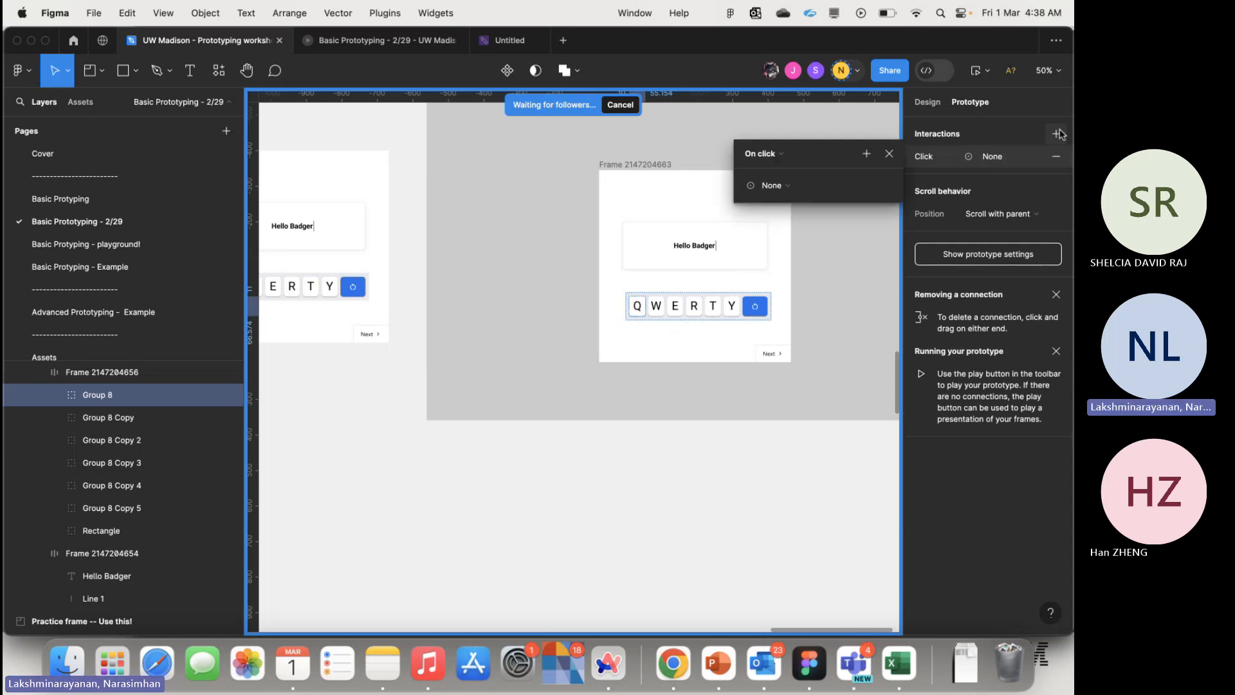
left_click(798, 193)
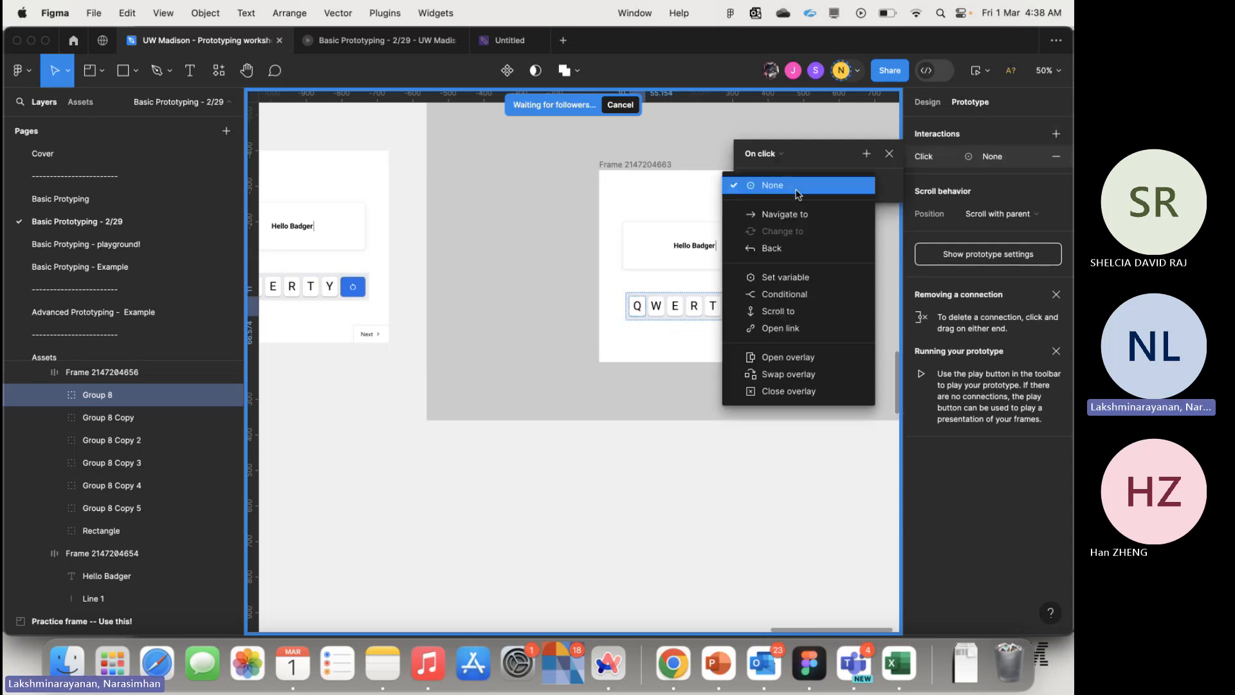
left_click(793, 274)
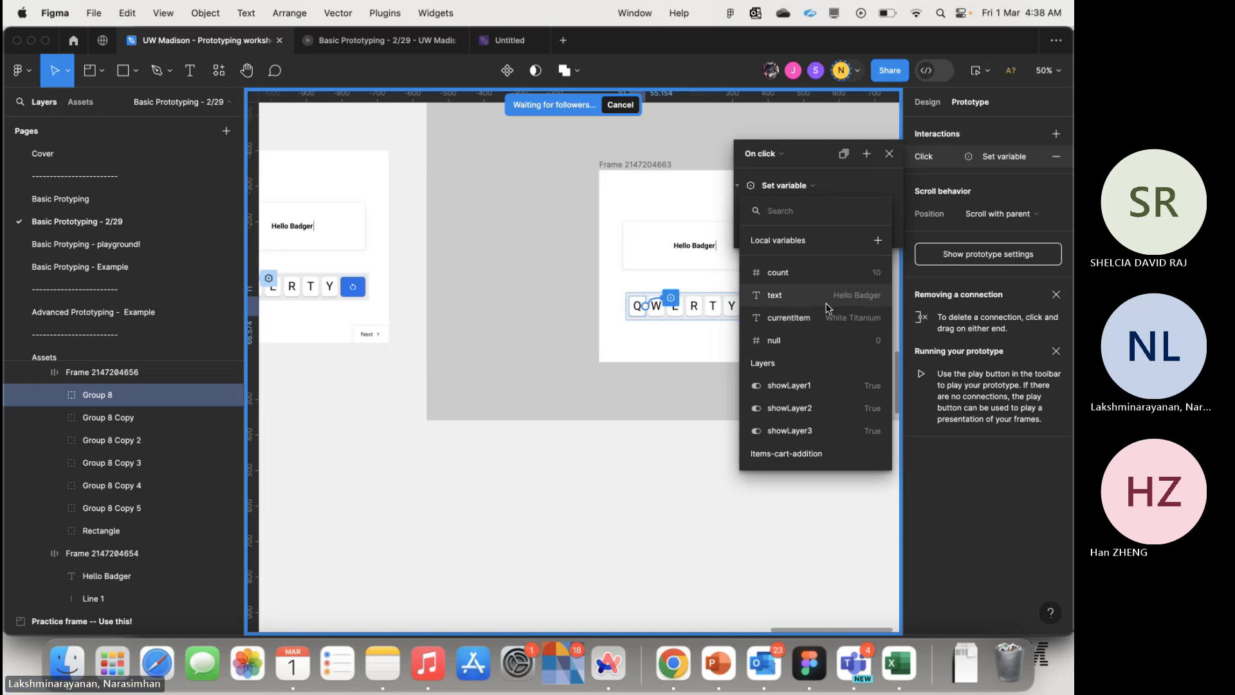
left_click(809, 302)
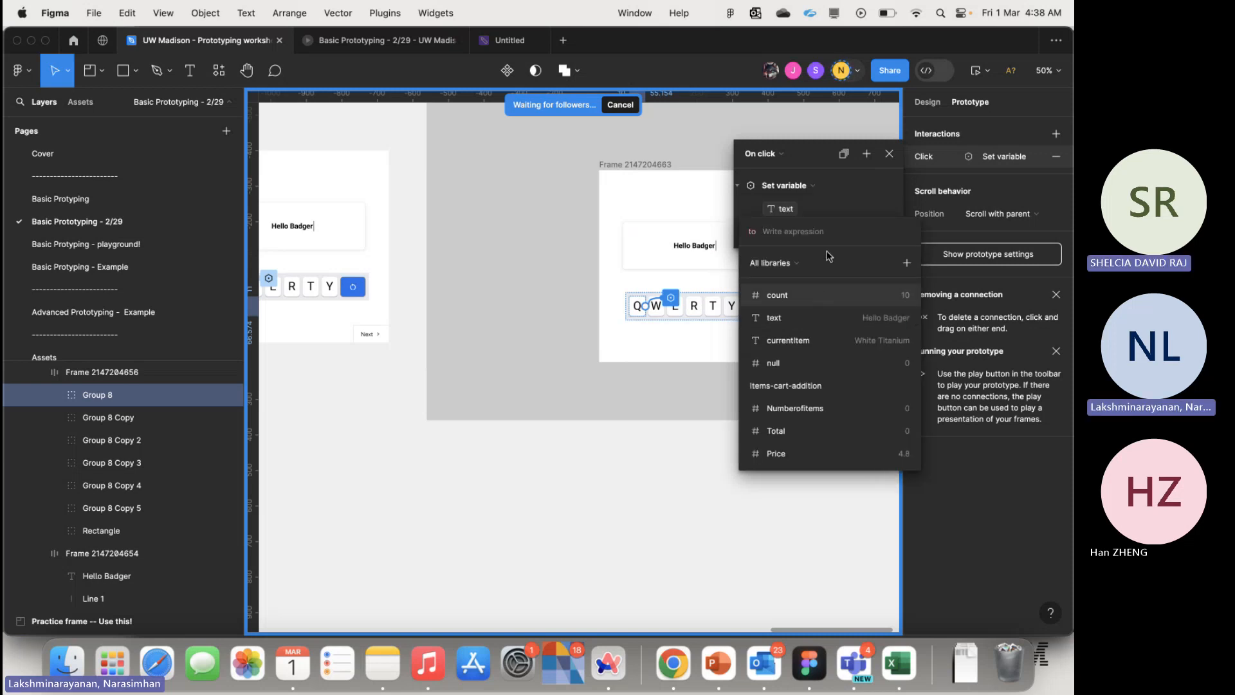
left_click(797, 327)
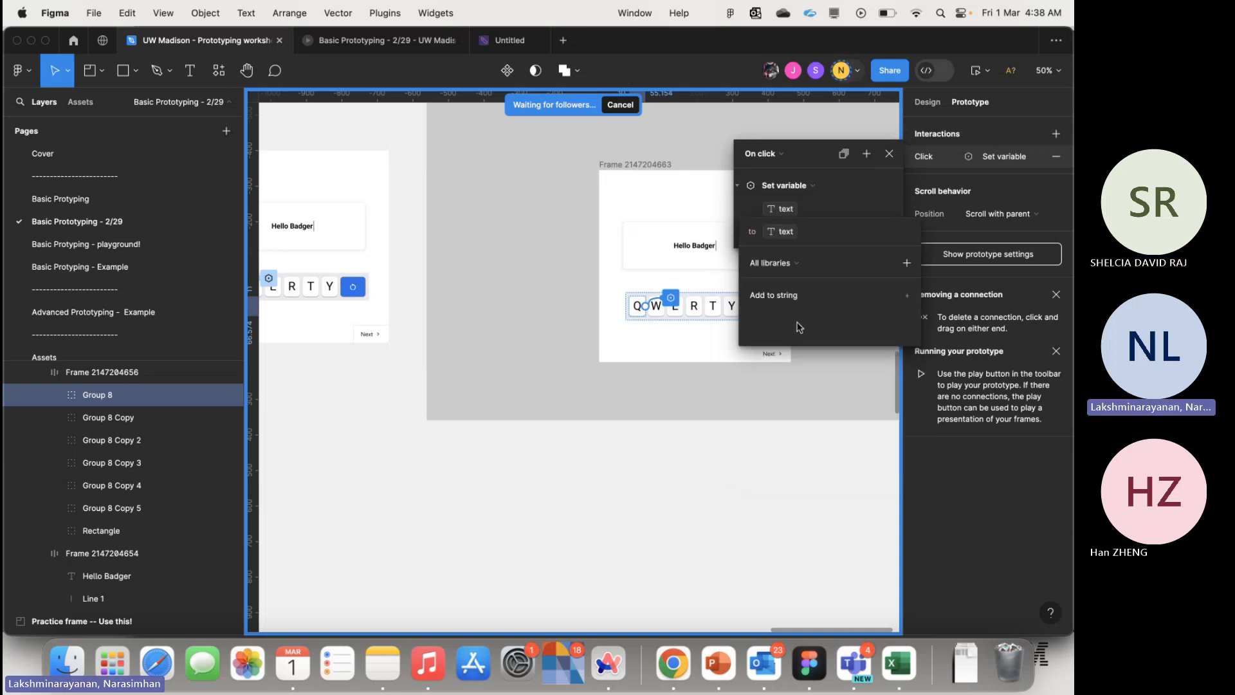
type("+'Q\"")
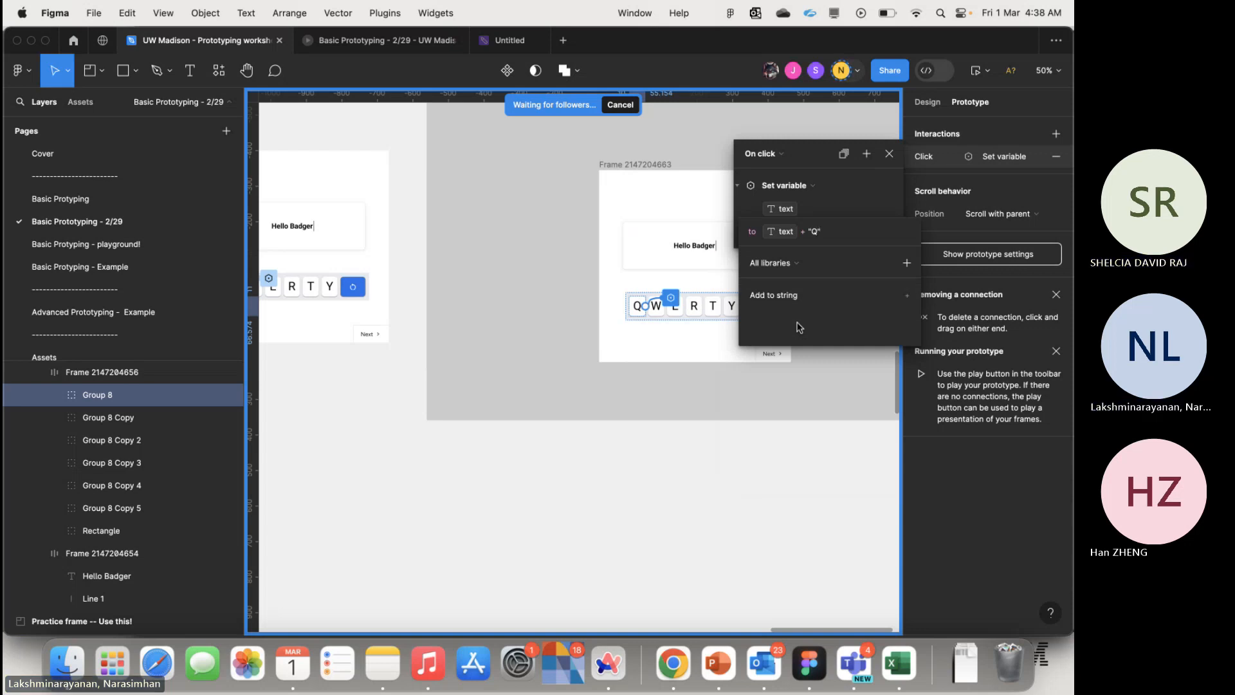
key("Return")
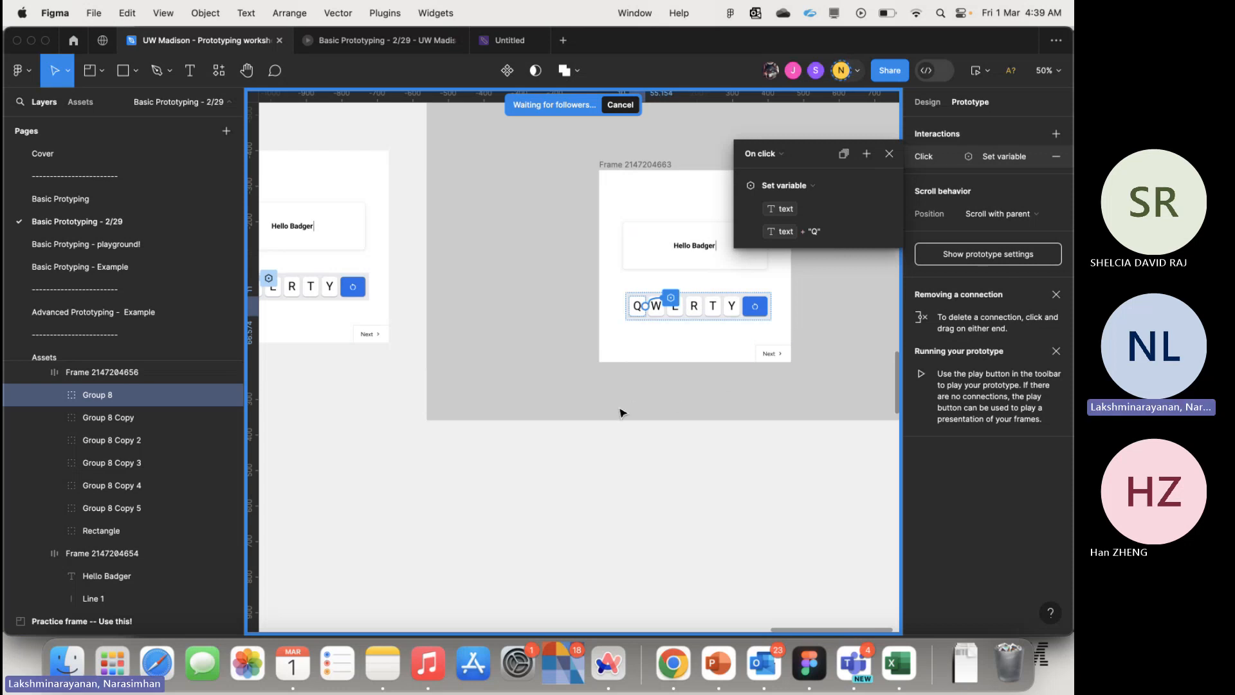
left_click(539, 440)
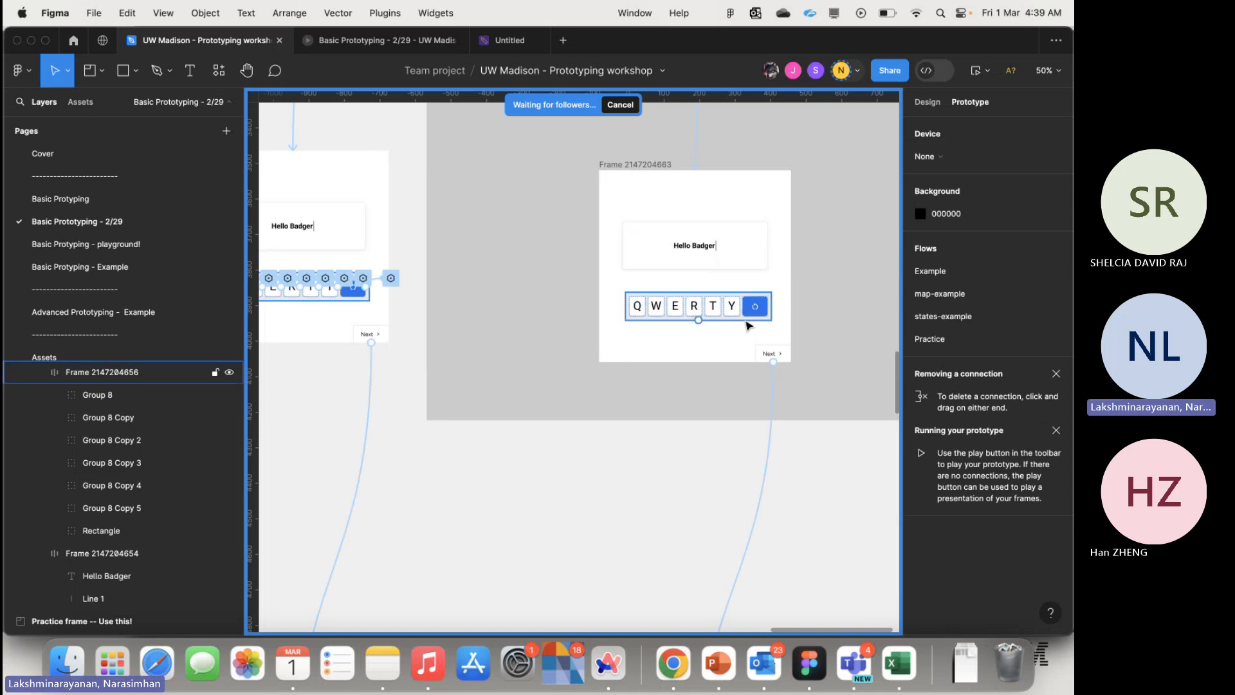
- Give the blue reset key in the practice frame an on-click Set variable action that sets text to an empty string ""
scroll(672, 309, "up", 5)
scroll(672, 310, "up", 3)
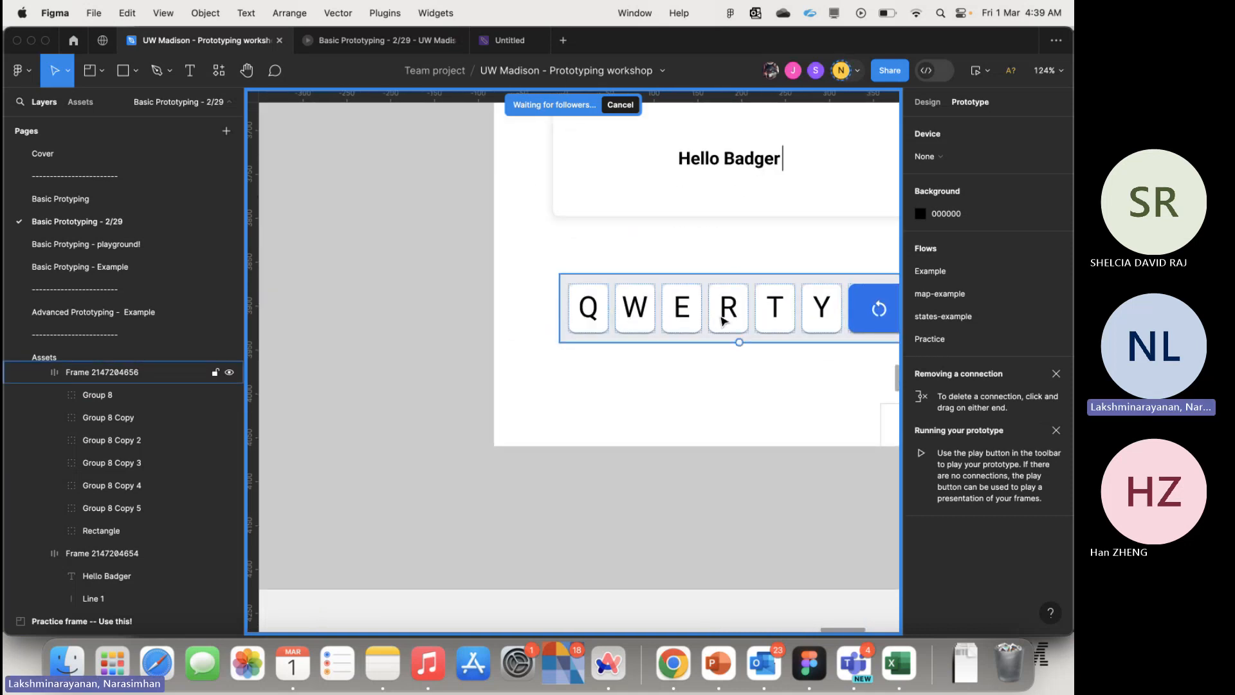
scroll(671, 324, "down", 5)
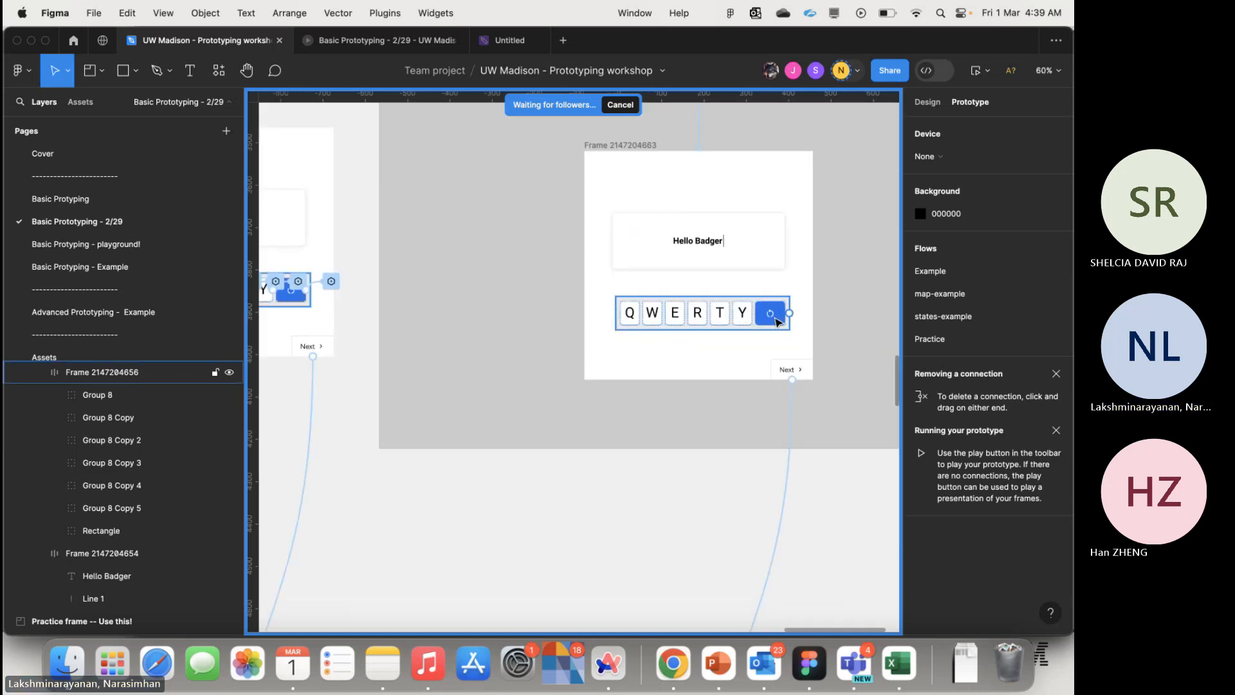
left_click(772, 323)
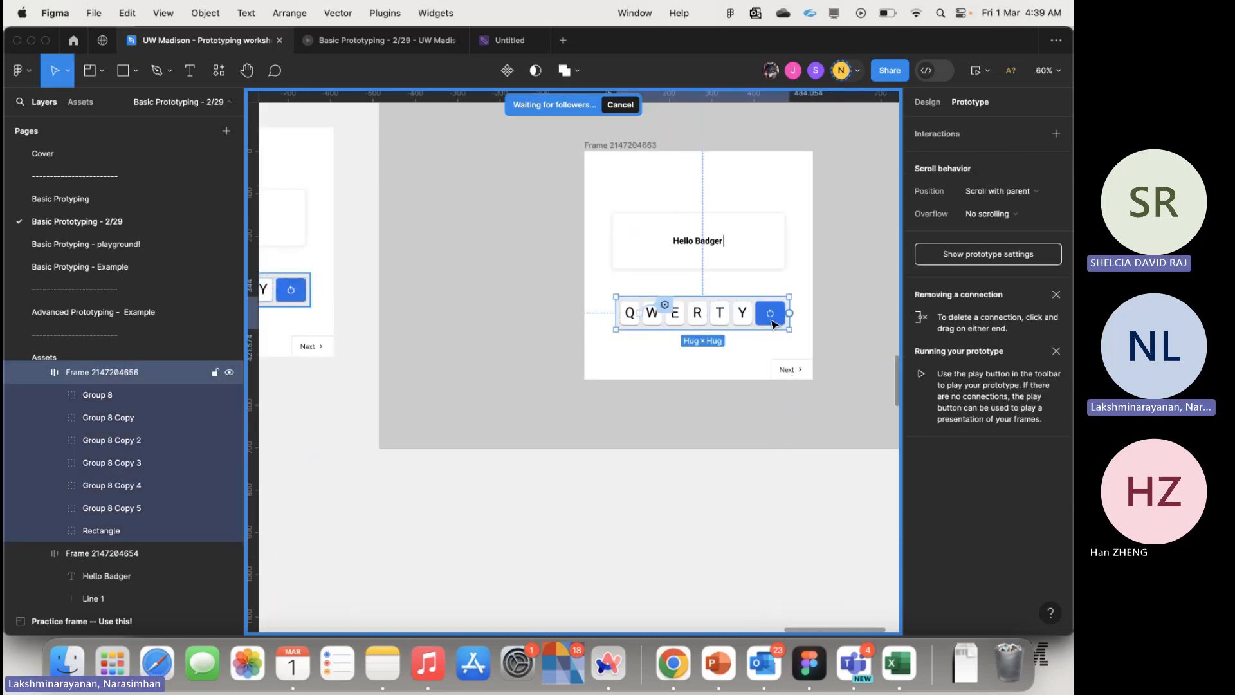
left_click(1056, 134)
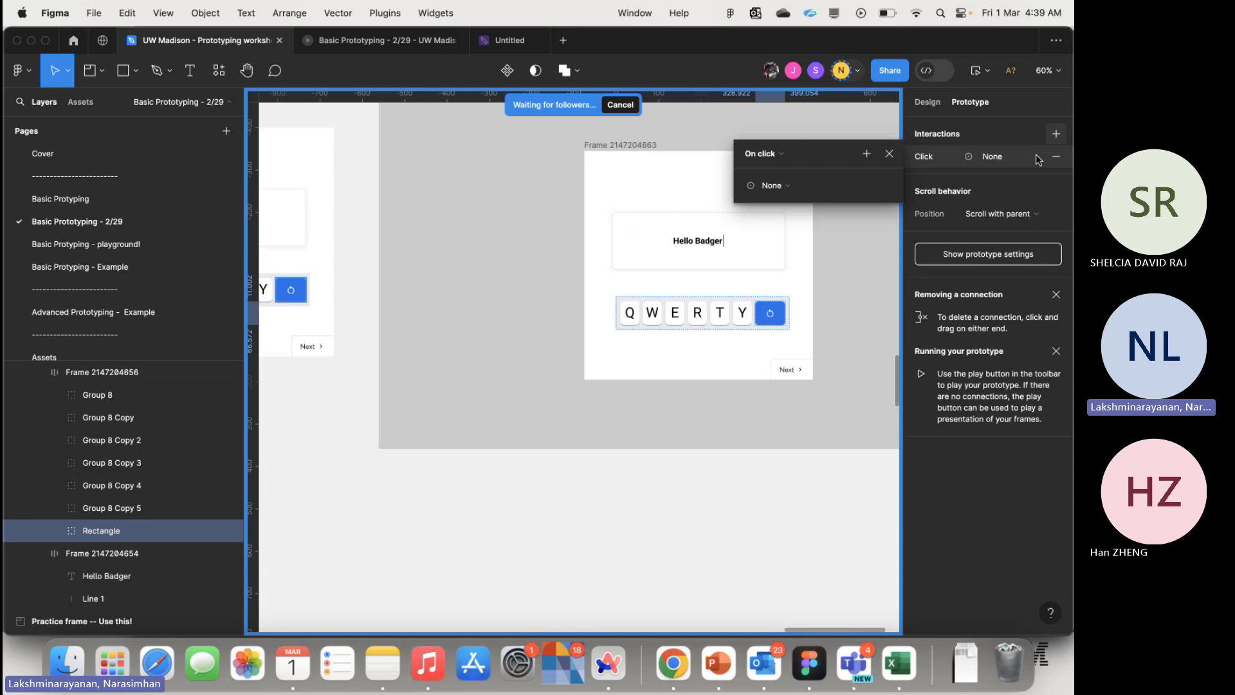
left_click(788, 186)
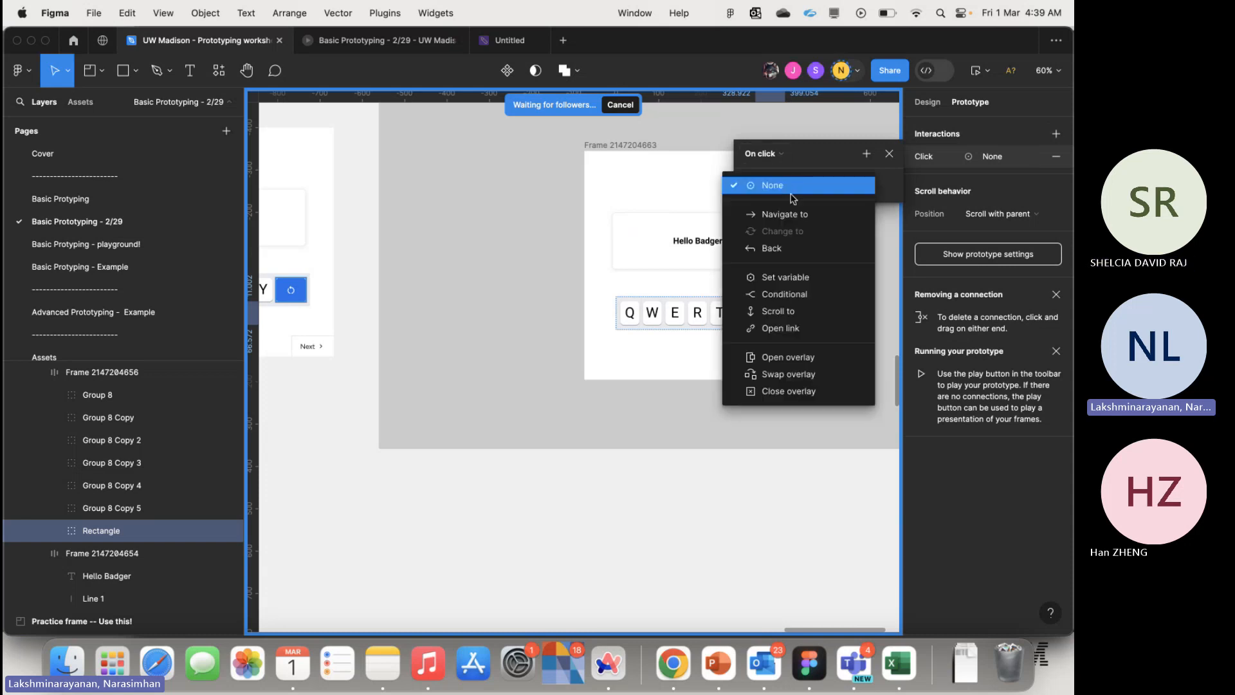
left_click(806, 278)
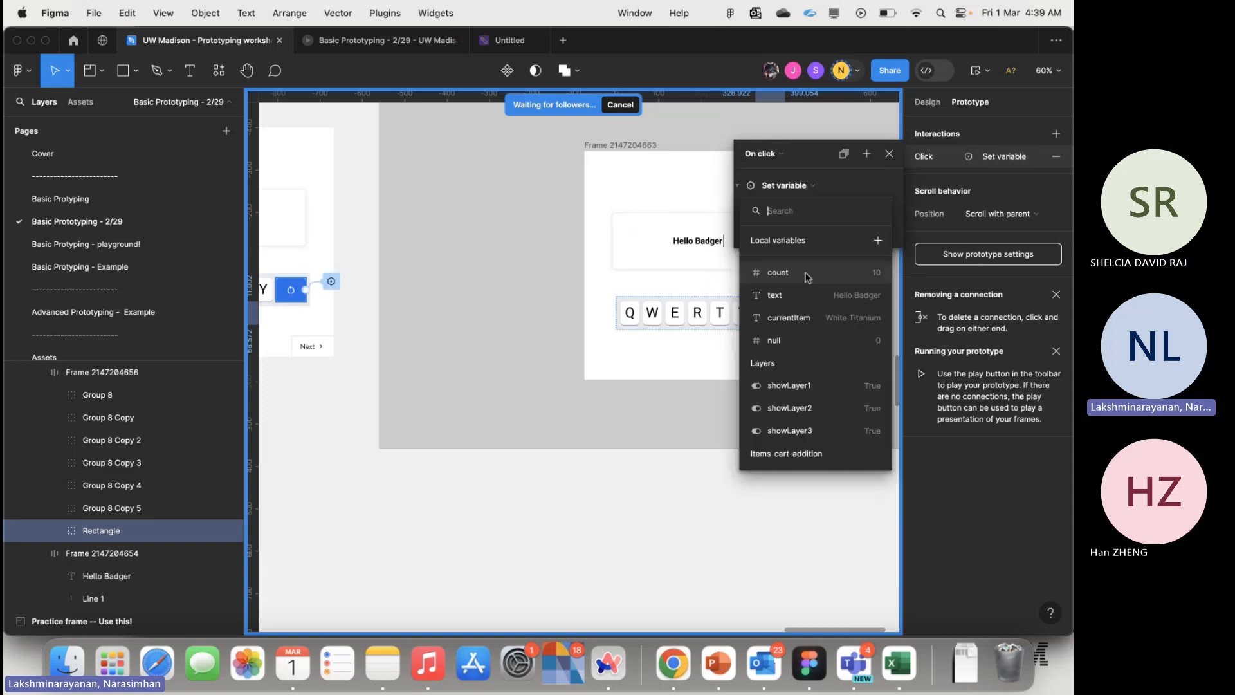
left_click(809, 306)
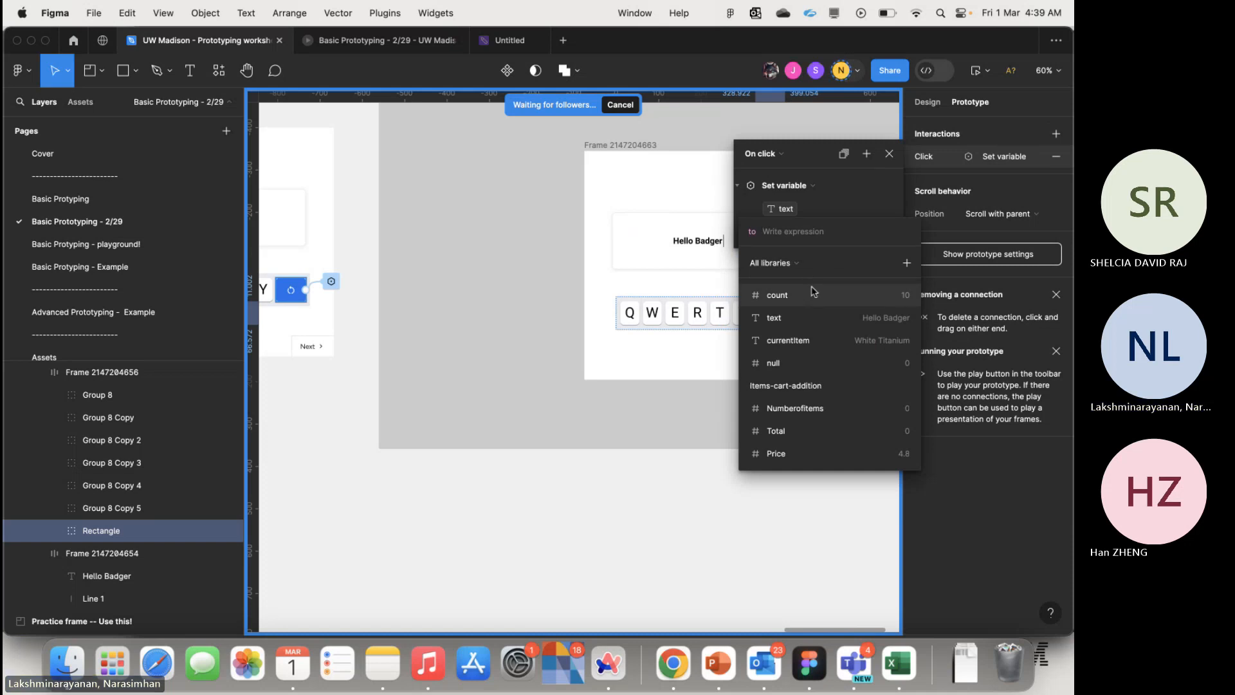
type("\"\"")
key("Return")
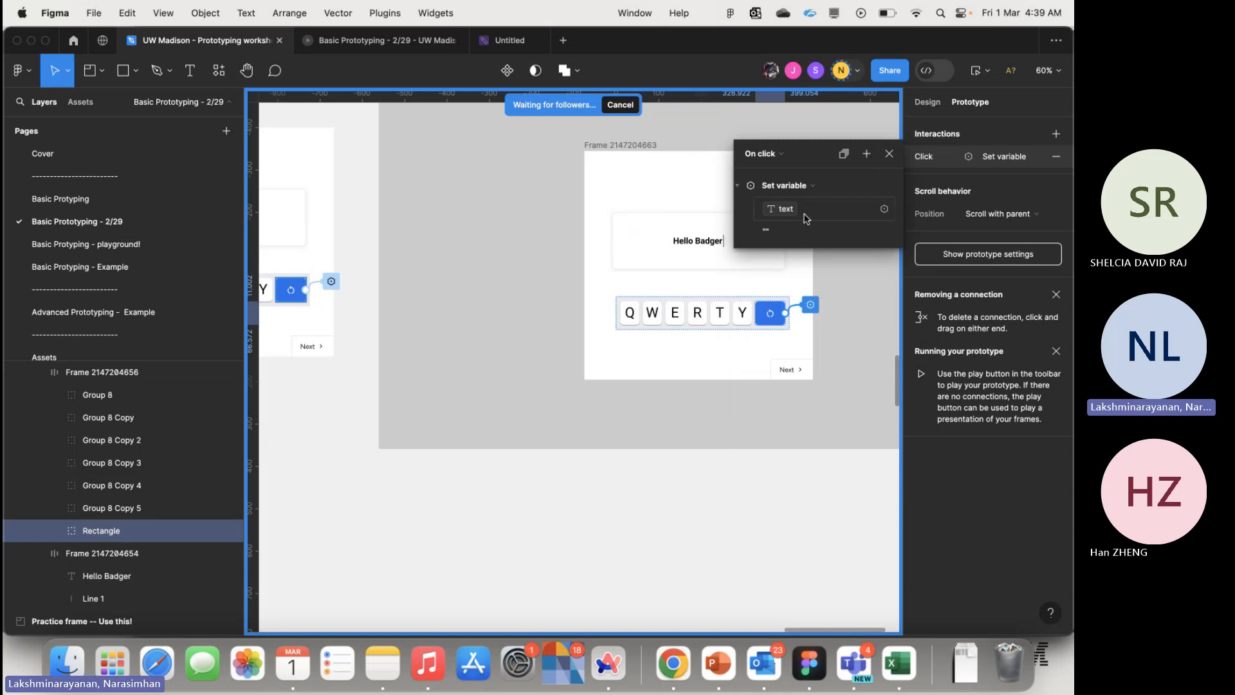
left_click(433, 314)
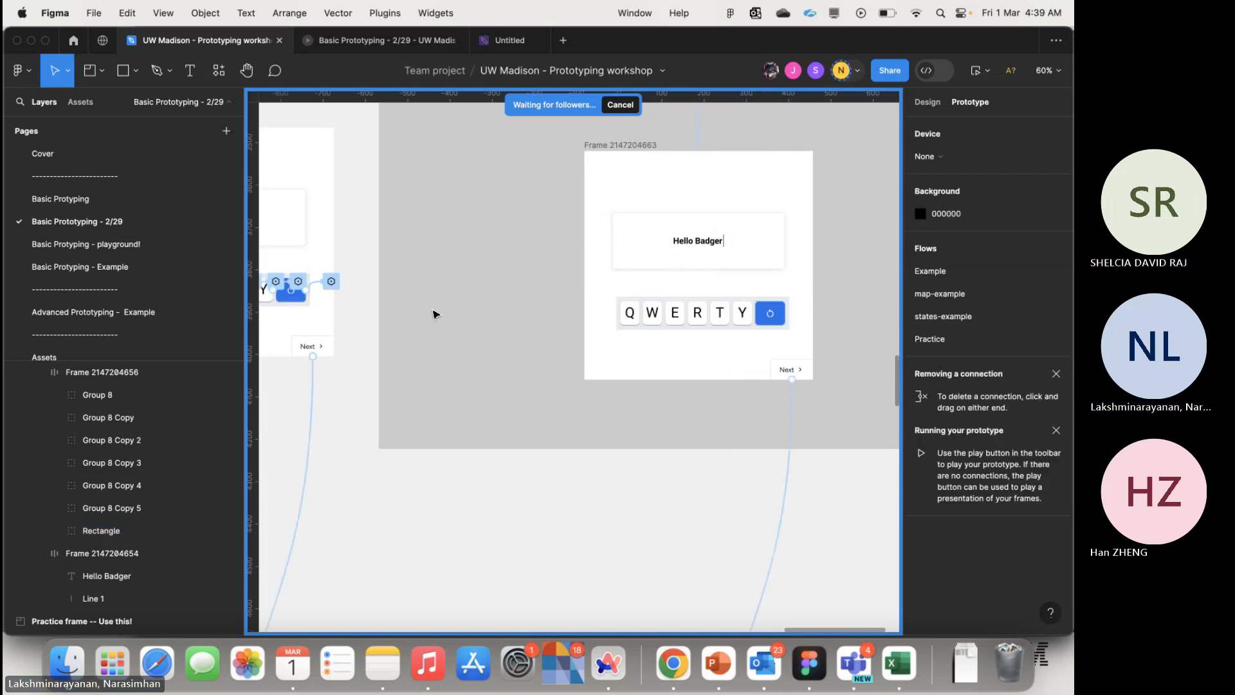
- Review the reset key's click interaction in the practice frame and clear the selection
scroll(543, 296, "down", 3)
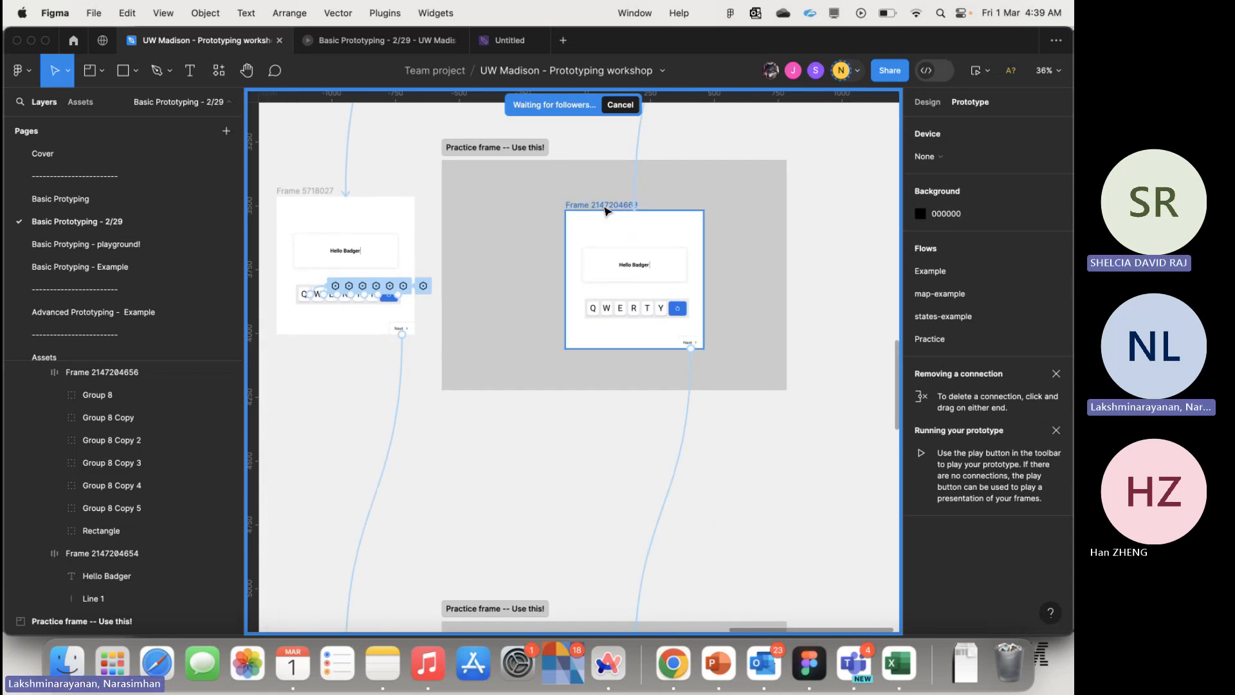
double_click(678, 308)
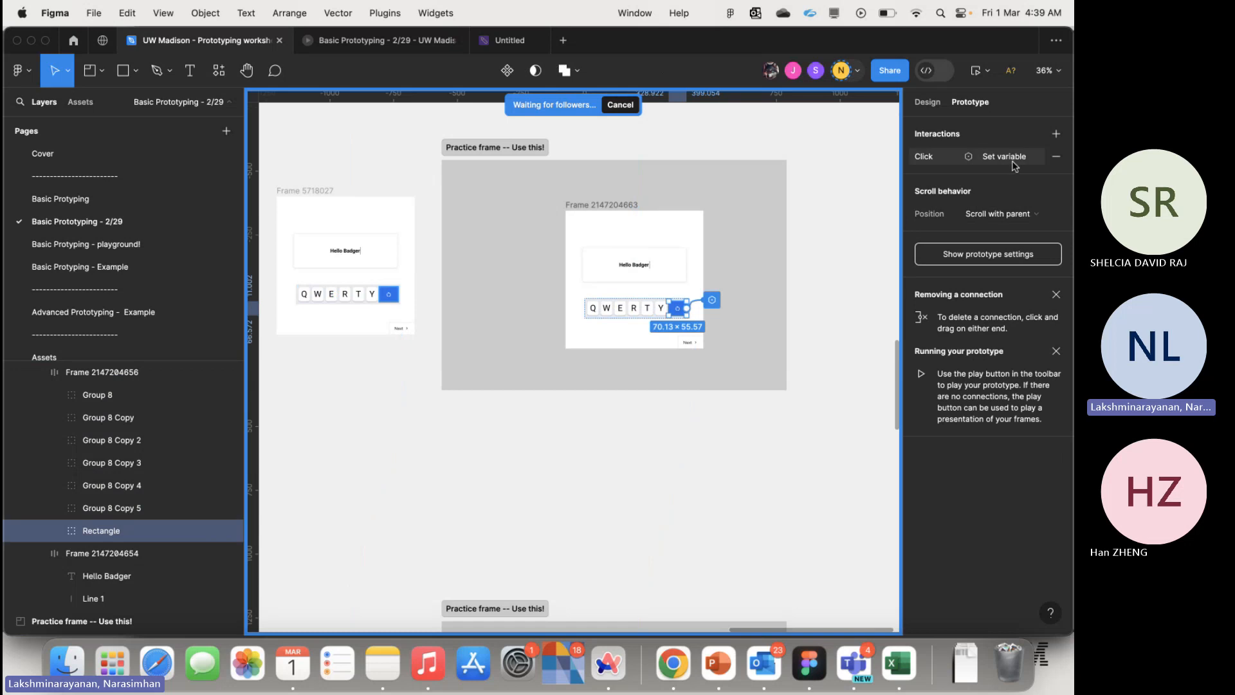
left_click(942, 157)
left_click(801, 342)
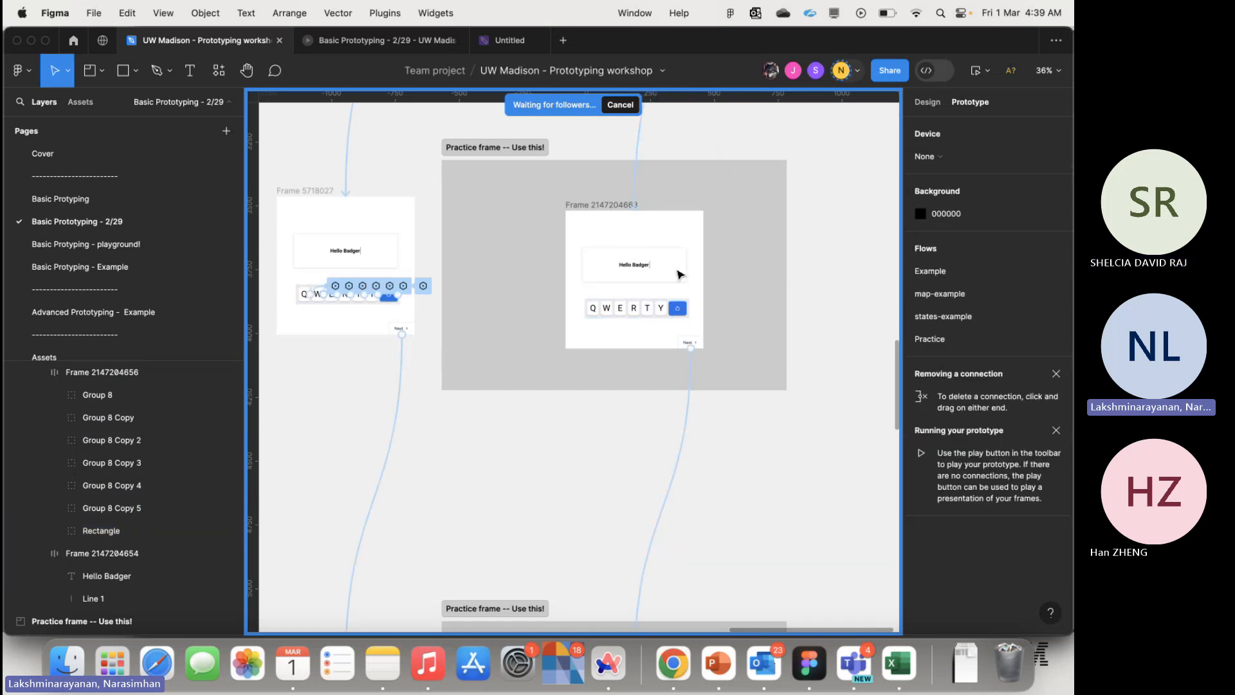
- Select the text-entry practice section and open its prototype preview
scroll(662, 268, "up", 5)
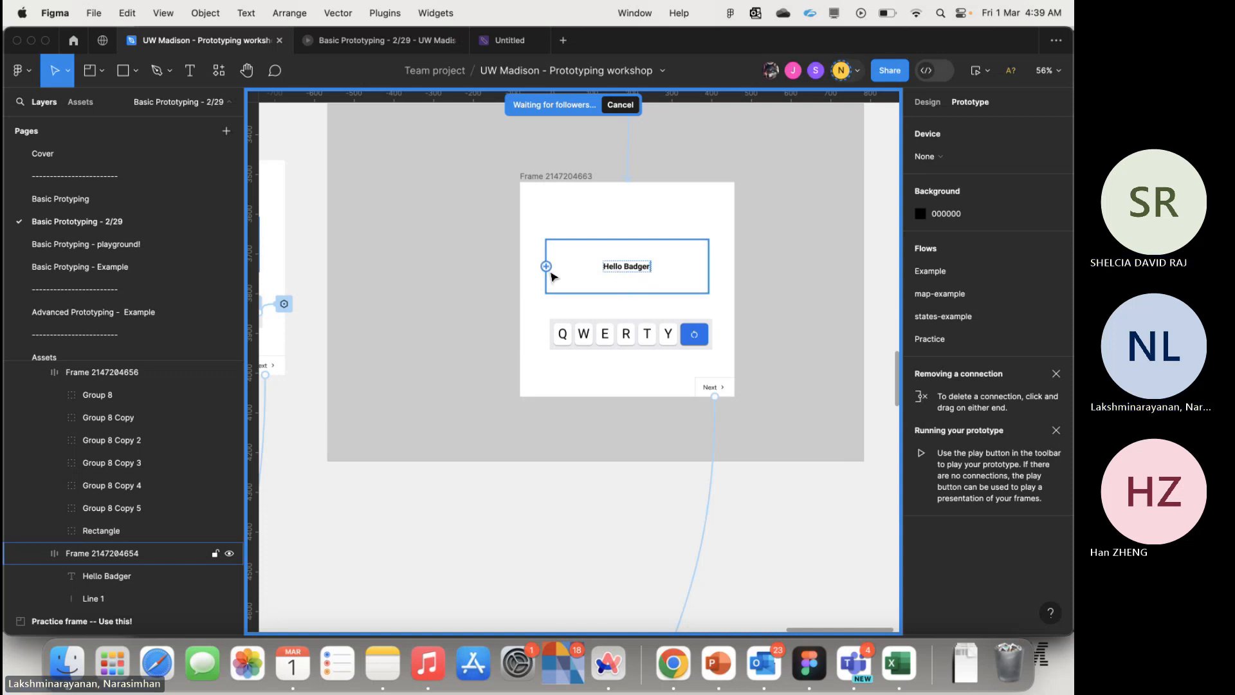
scroll(549, 273, "down", 5)
left_click(515, 202)
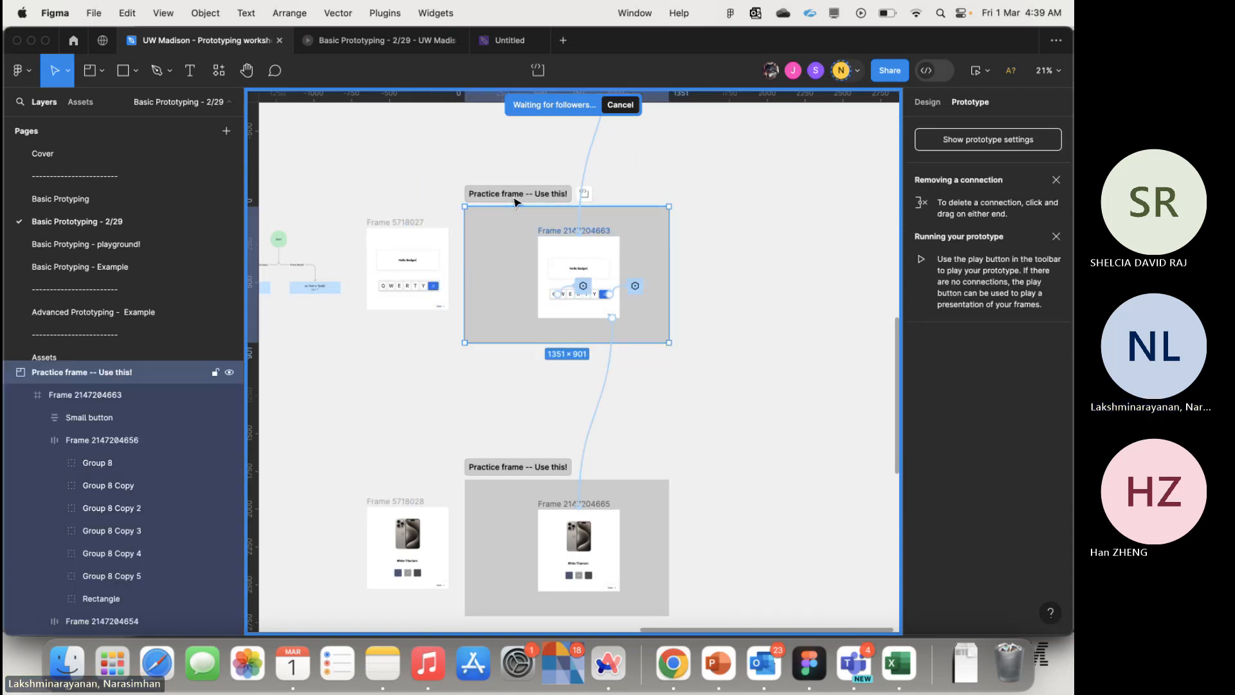
left_click(927, 112)
left_click(972, 70)
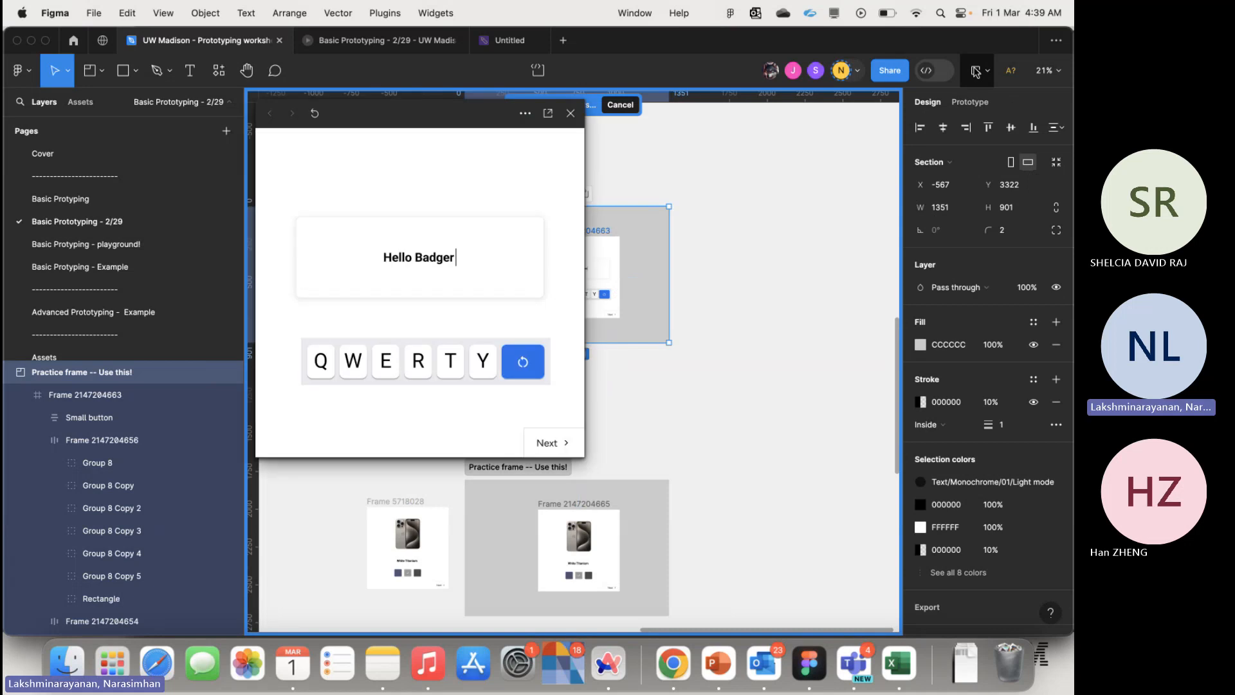
- Test the Q key repeatedly before and after clearing the text with the reset key, and close the preview
left_click(318, 373)
left_click(318, 373)
left_click(318, 373)
left_click(318, 373)
left_click(317, 373)
left_click(318, 373)
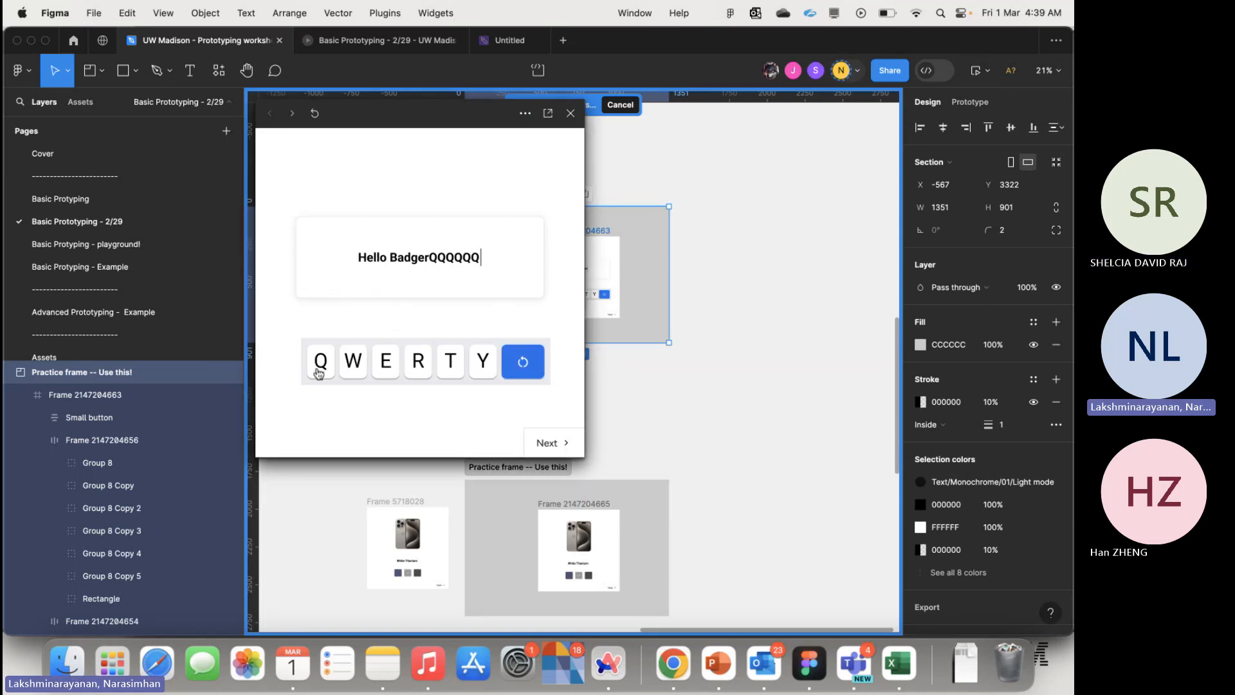
left_click(533, 358)
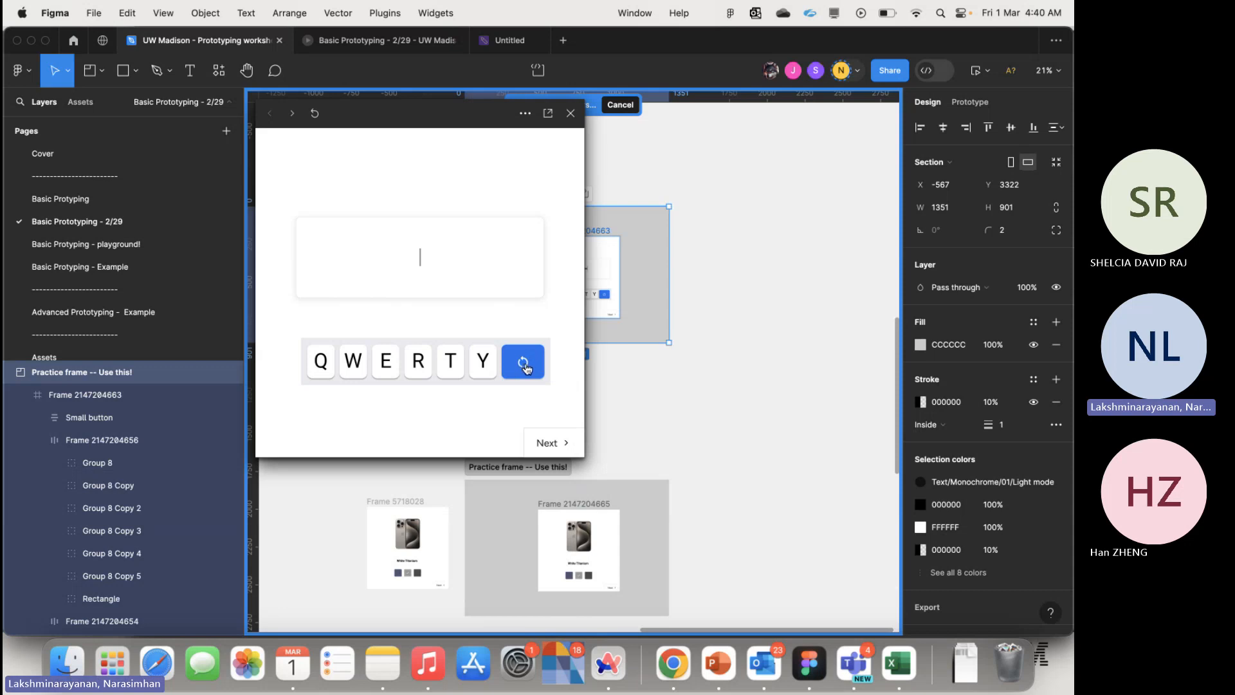
left_click(327, 364)
left_click(328, 364)
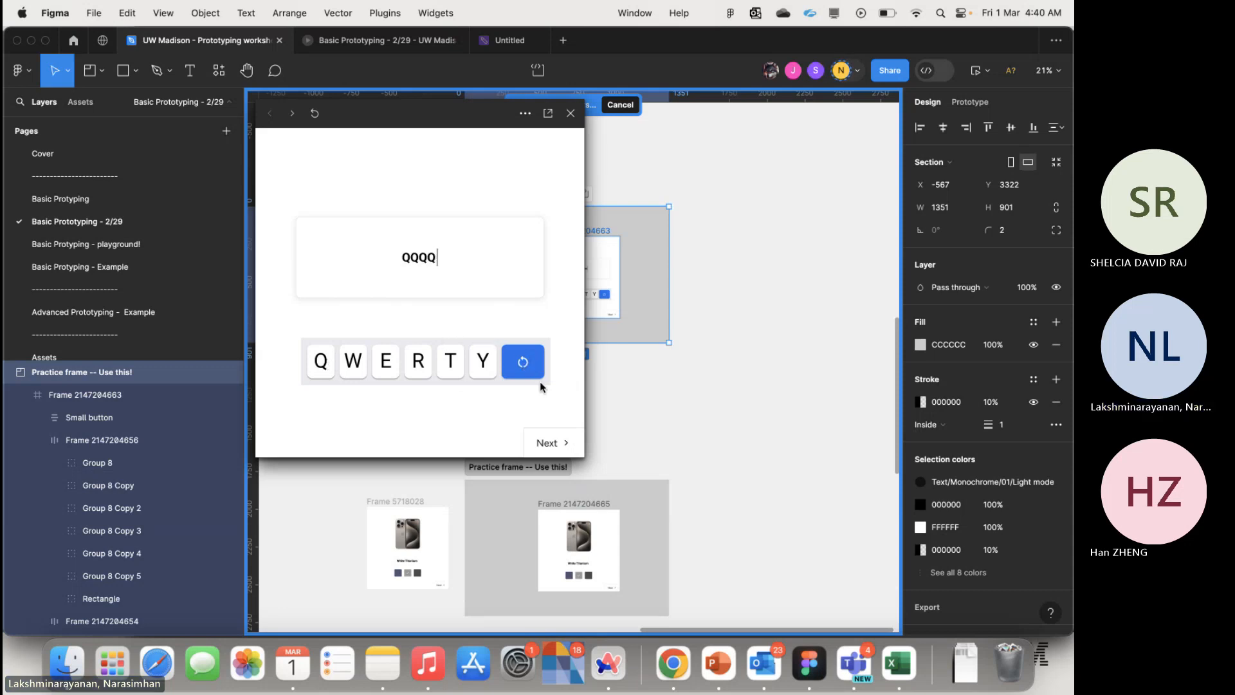
left_click(571, 114)
- Select the Components section and move it straight down to Y -723
scroll(598, 347, "down", 5)
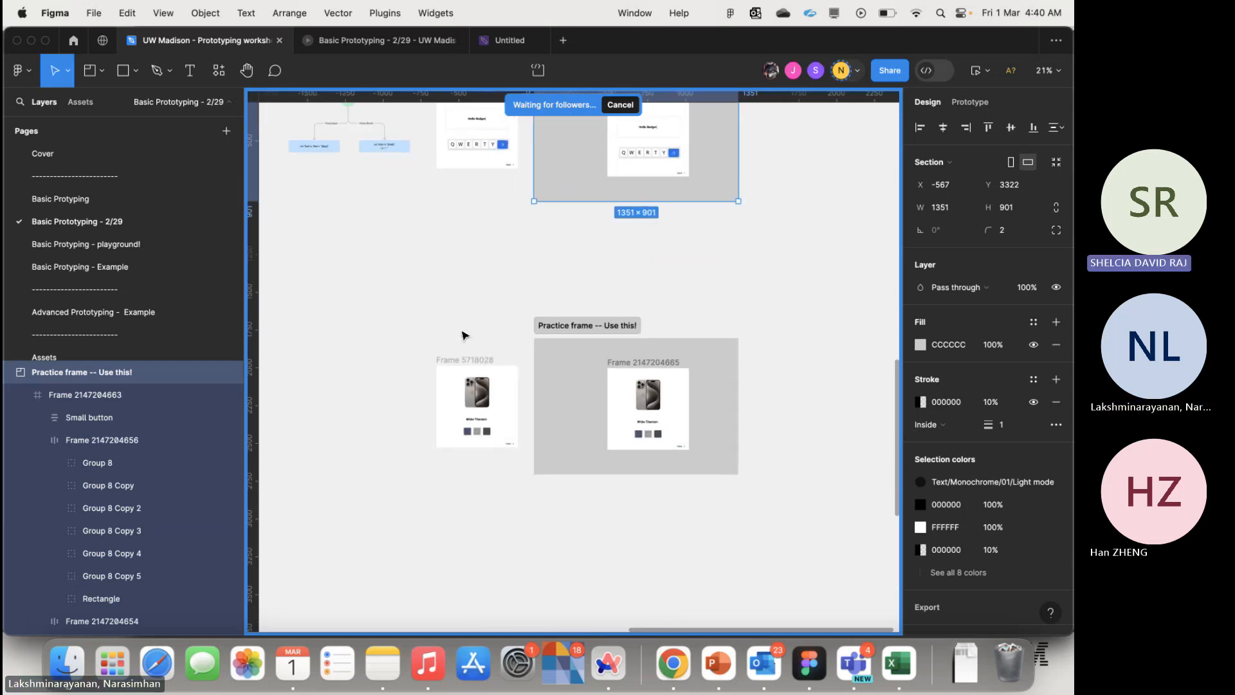
left_click(462, 335)
scroll(462, 335, "down", 6)
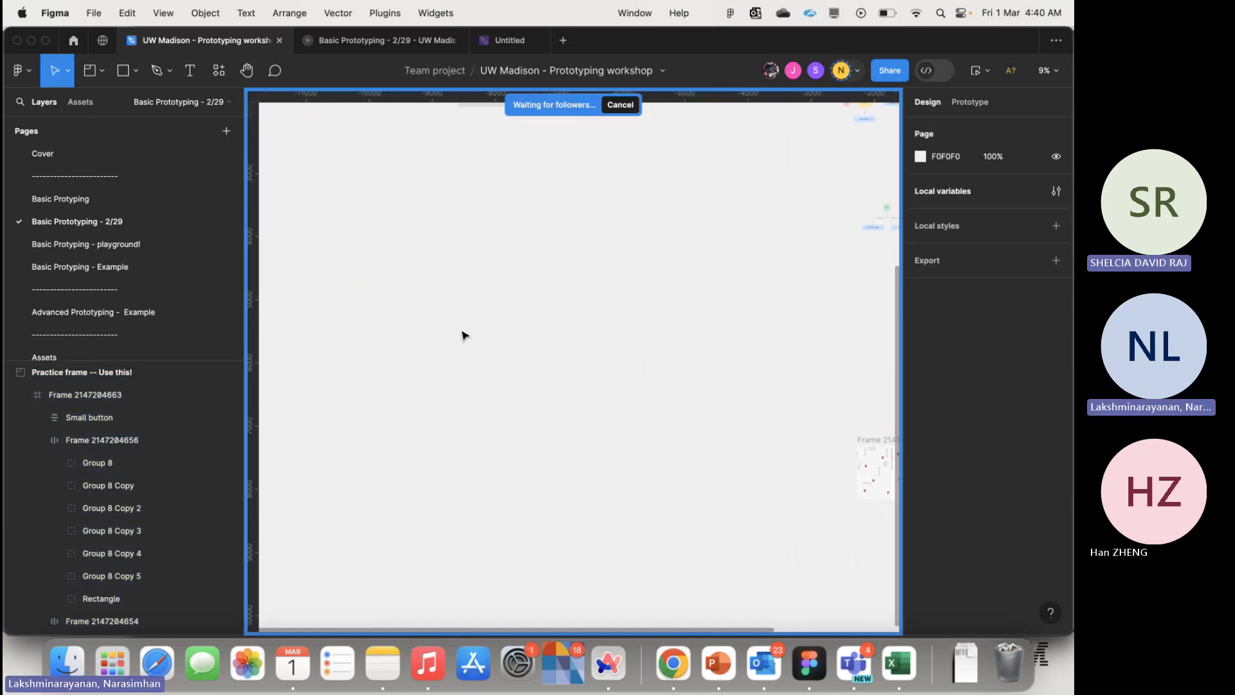
scroll(446, 331, "up", 10)
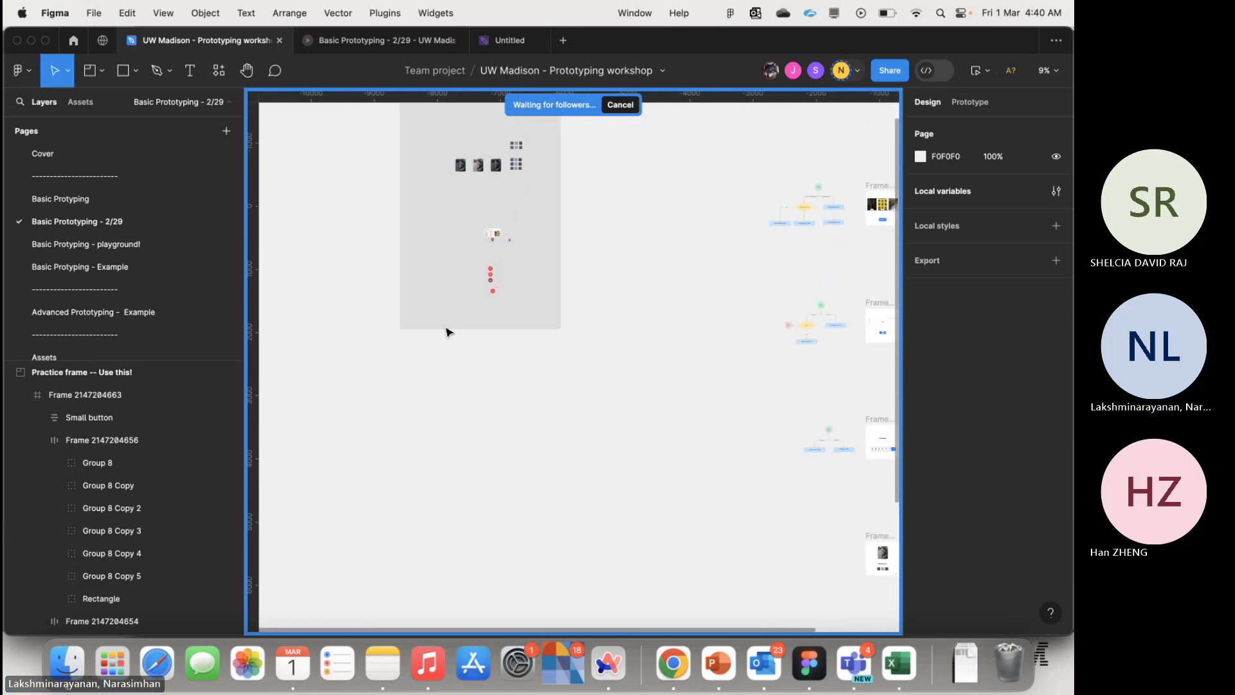
left_click(417, 208)
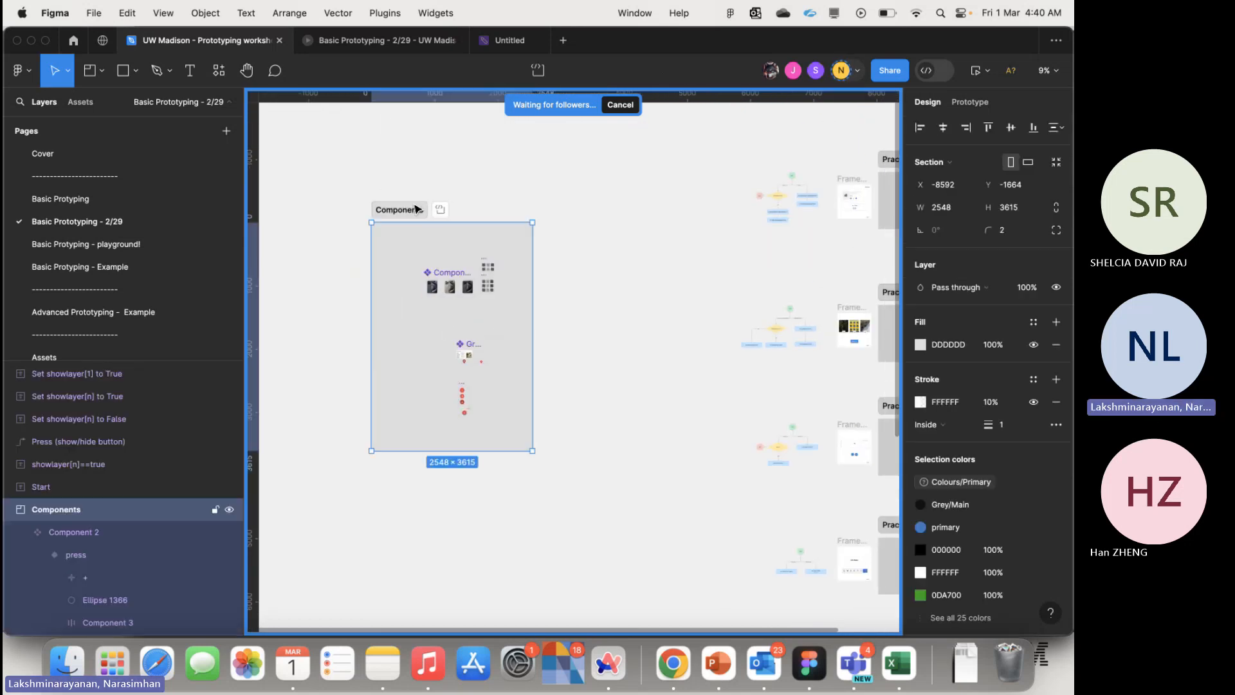
left_click_drag(417, 208, 417, 269)
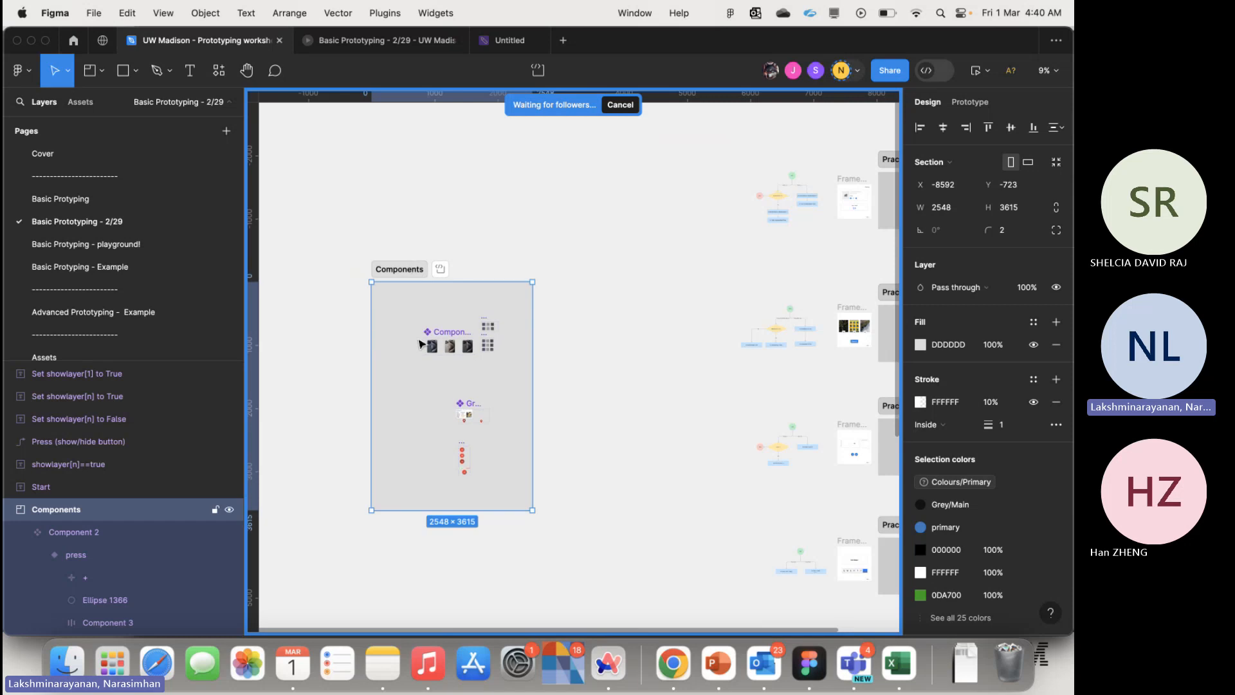
- Examine the phone variants, Colour swatch and Nav component sets in the Components section
scroll(427, 363, "up", 5)
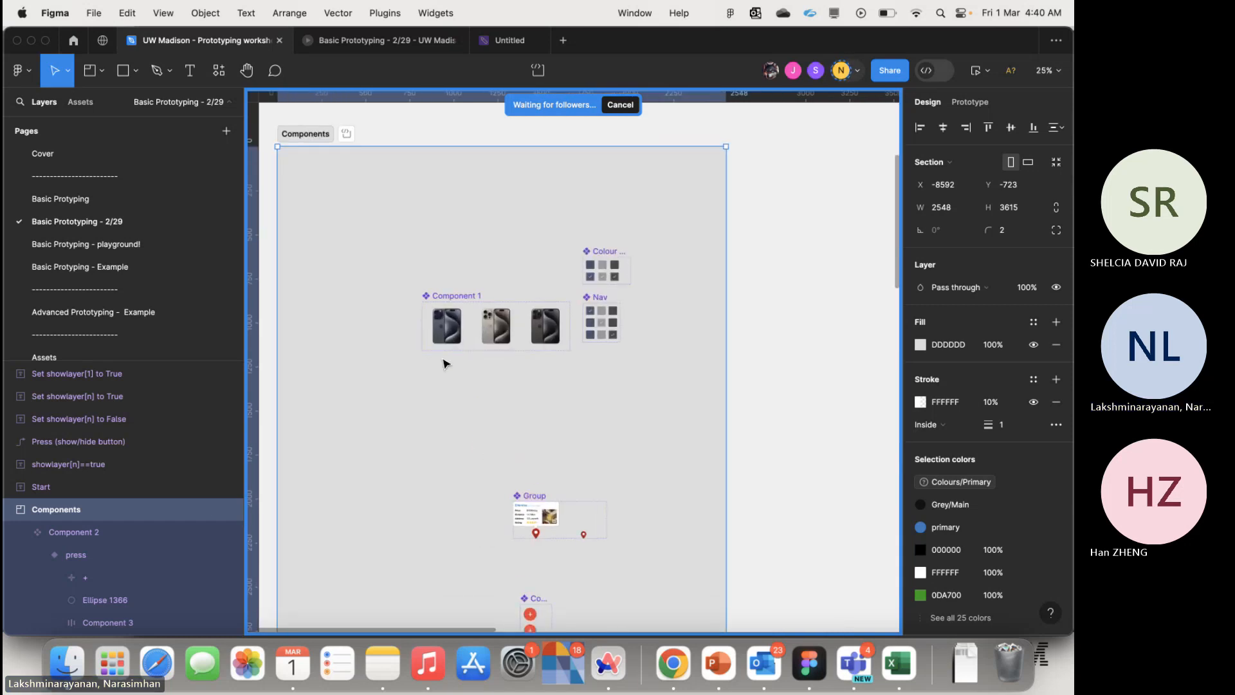
scroll(436, 381, "up", 5)
scroll(436, 381, "right", 5)
scroll(436, 381, "up", 2)
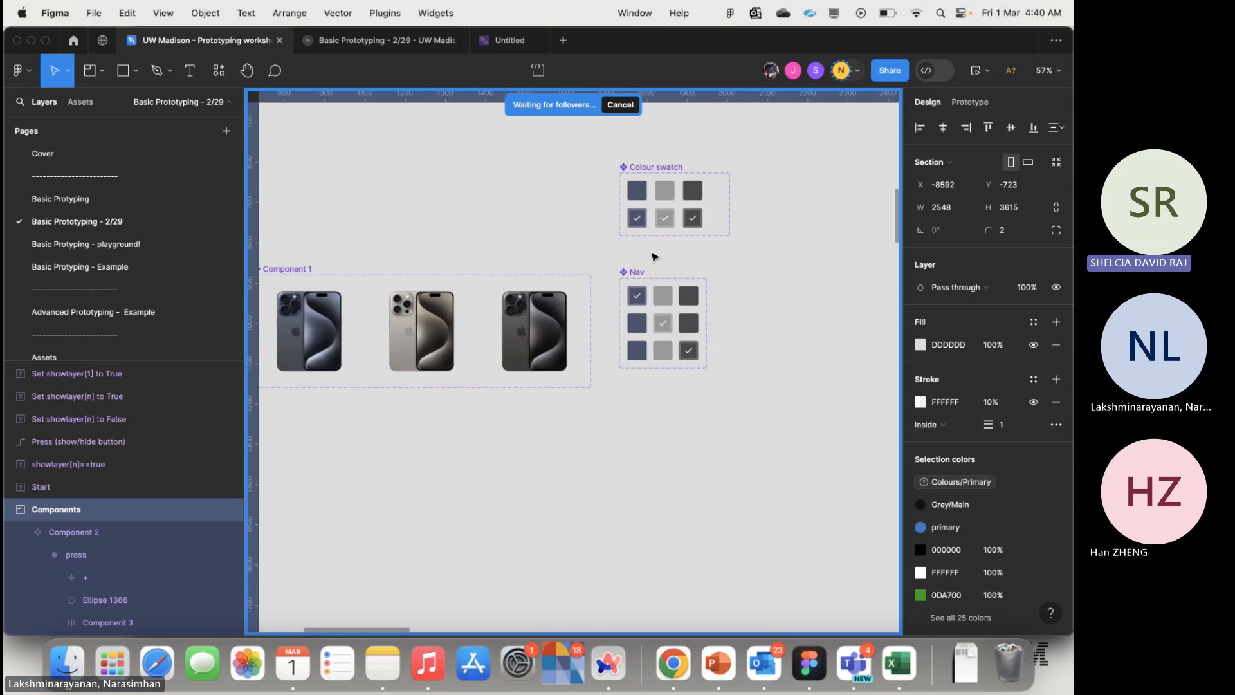
- Locate the map example frames beneath the practice frames and select the iPhone 13 & 14 - 1 frame
scroll(656, 256, "down", 5)
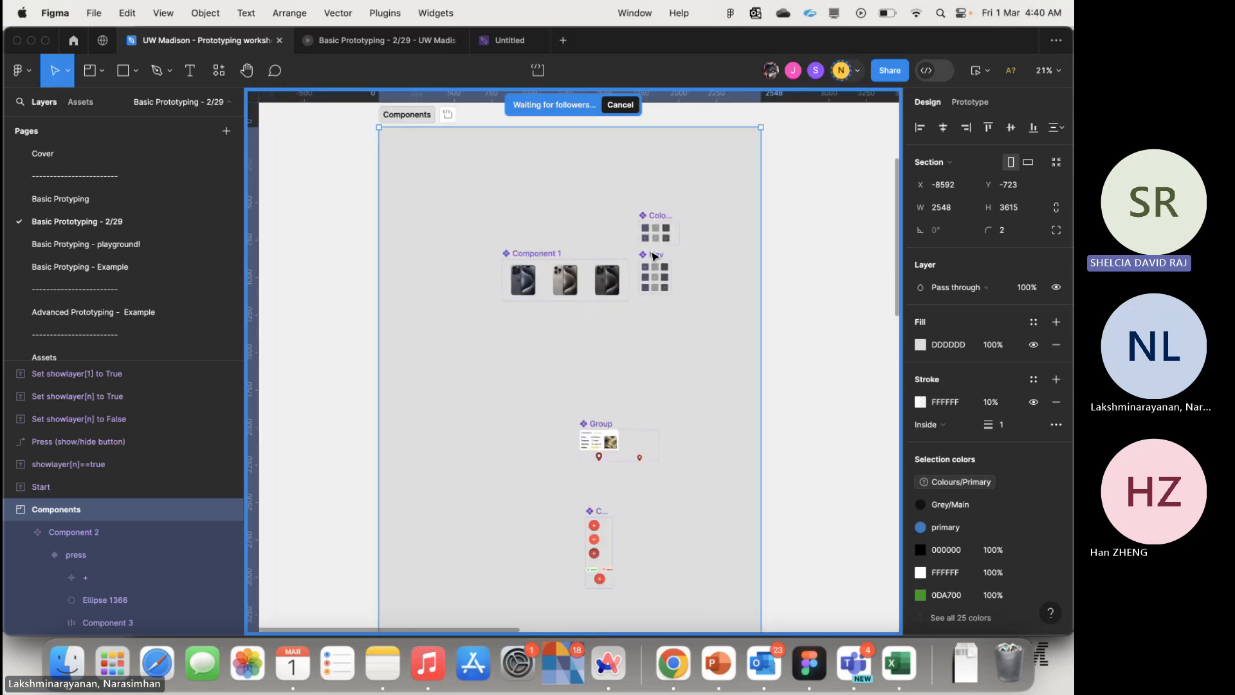
scroll(653, 256, "down", 3)
scroll(654, 257, "down", 6)
scroll(654, 257, "right", 5)
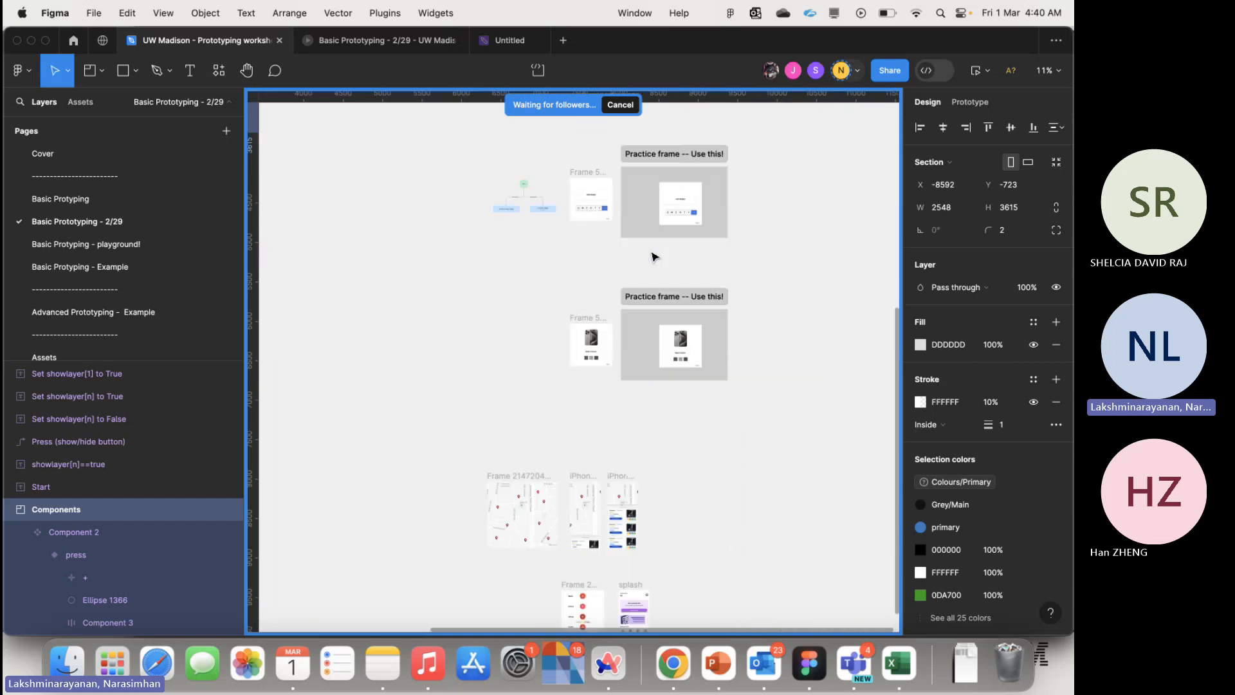
scroll(653, 256, "down", 3)
scroll(653, 256, "right", 2)
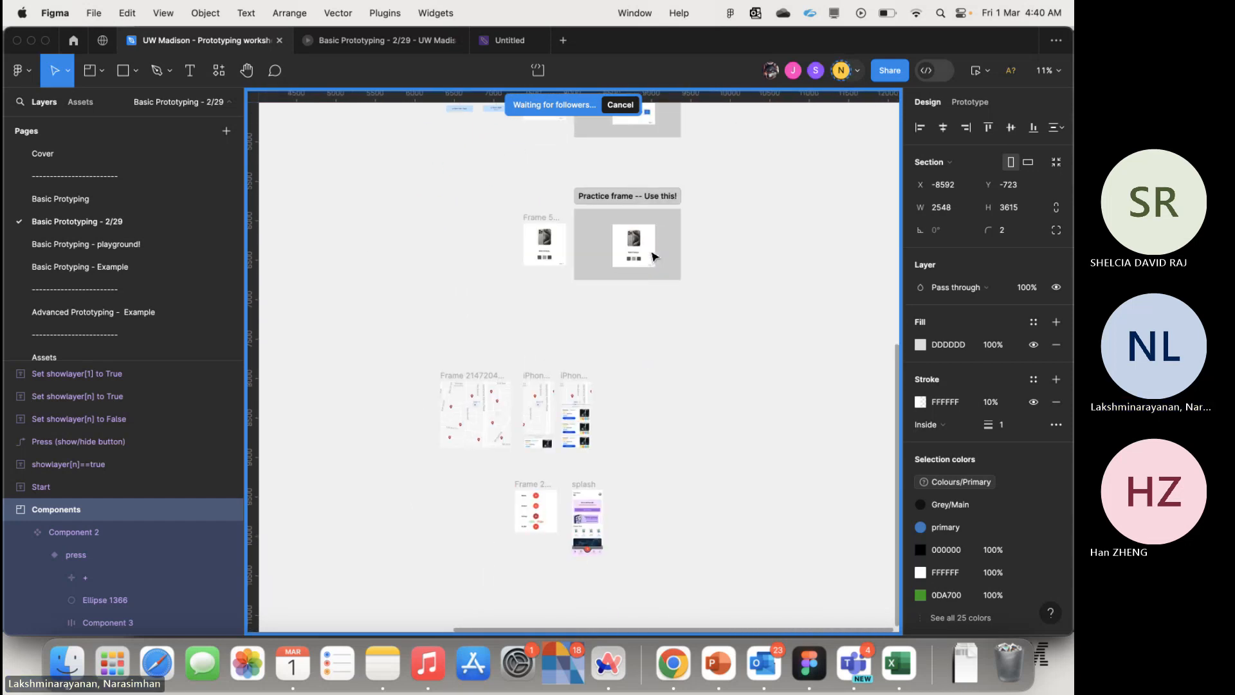
left_click(622, 372)
scroll(621, 371, "down", 3)
scroll(621, 372, "down", 2)
scroll(621, 372, "left", 2)
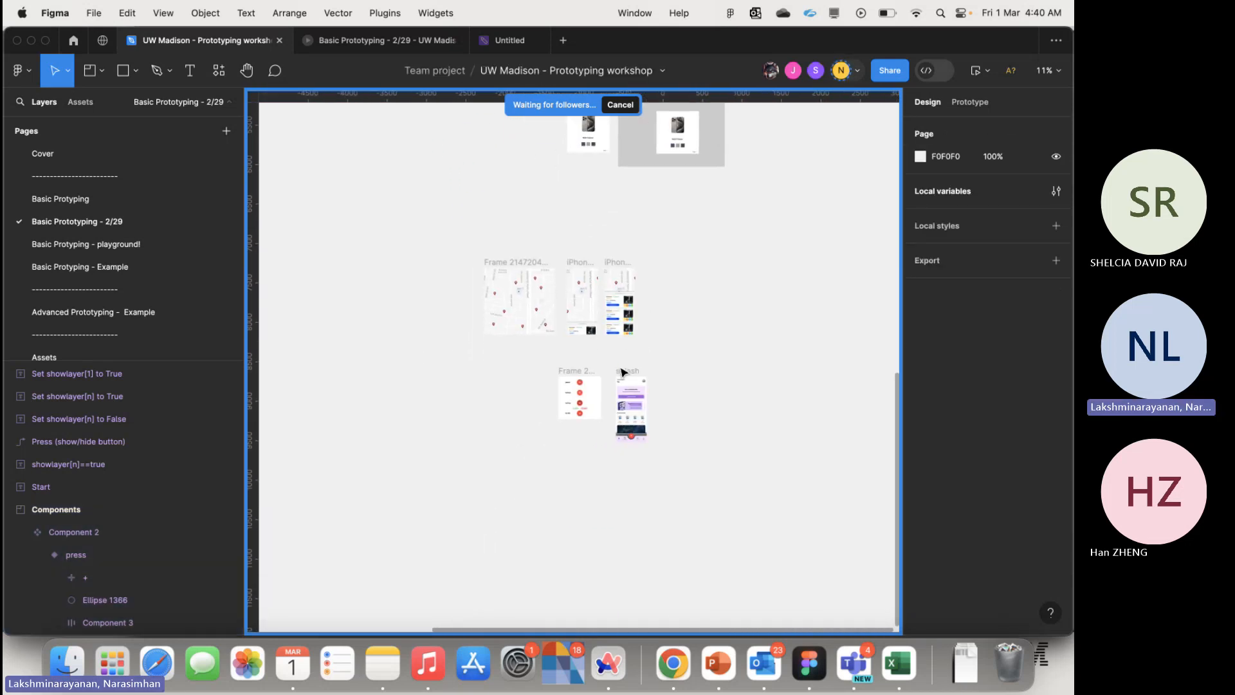
scroll(621, 371, "up", 5)
left_click(551, 232)
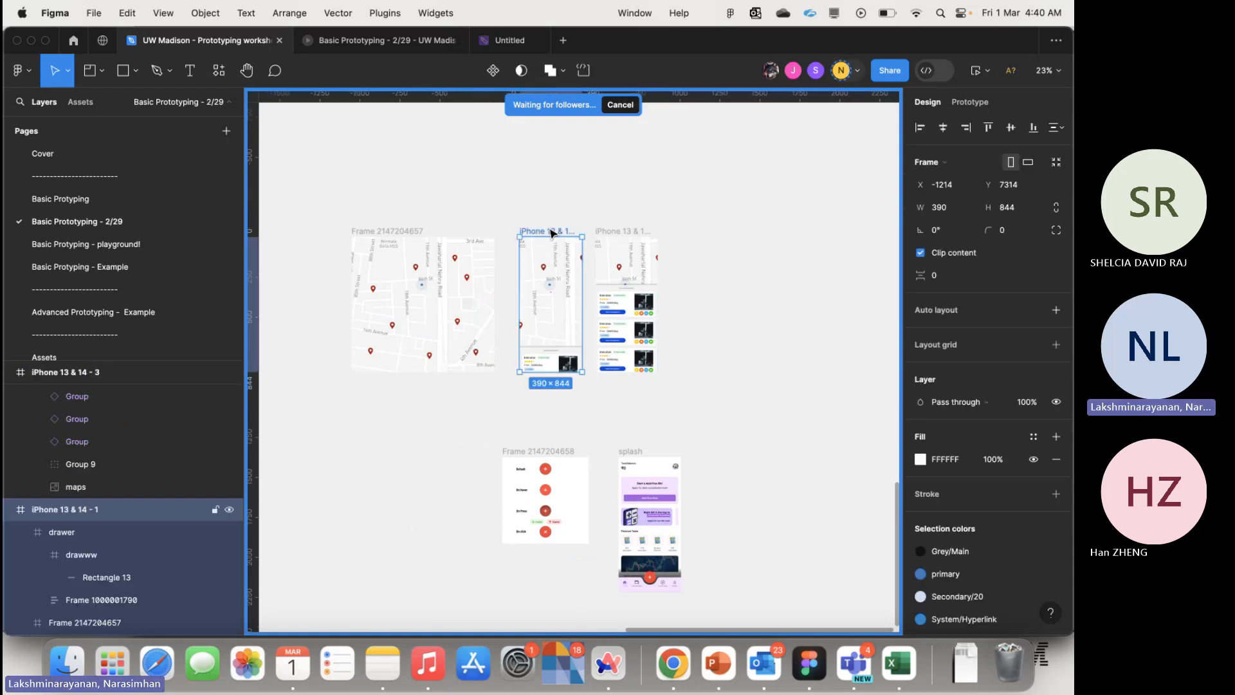
left_click(345, 38)
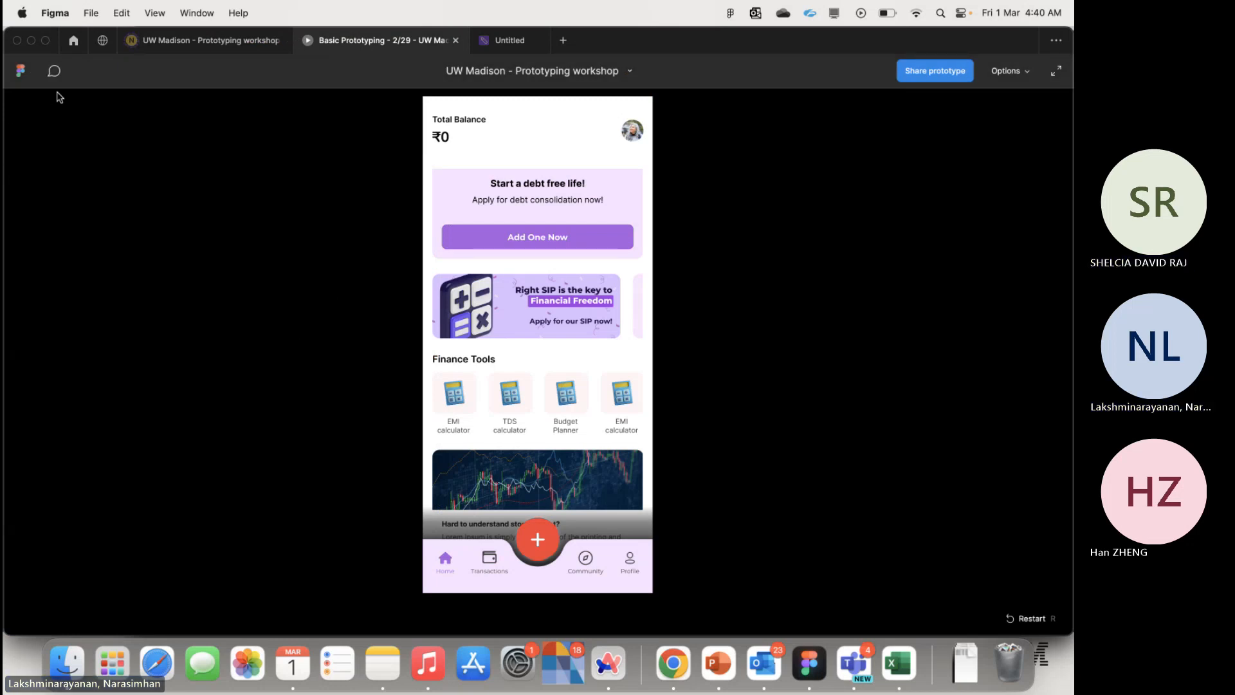
left_click(54, 70)
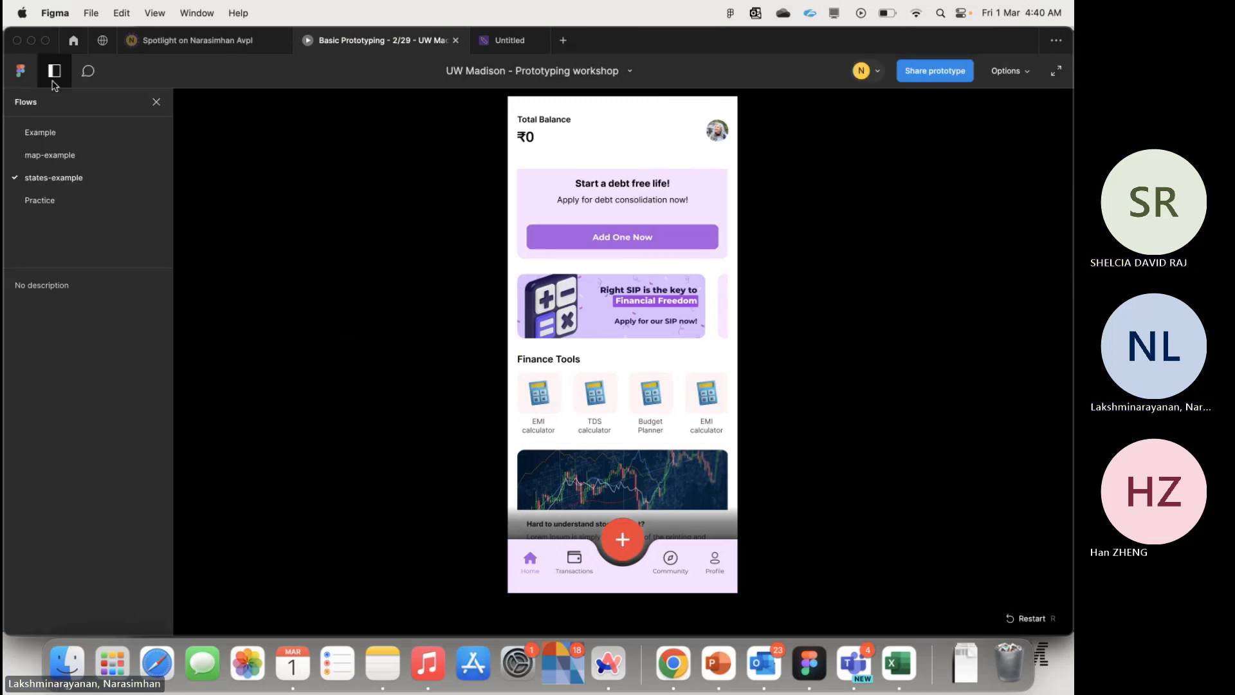
left_click(103, 161)
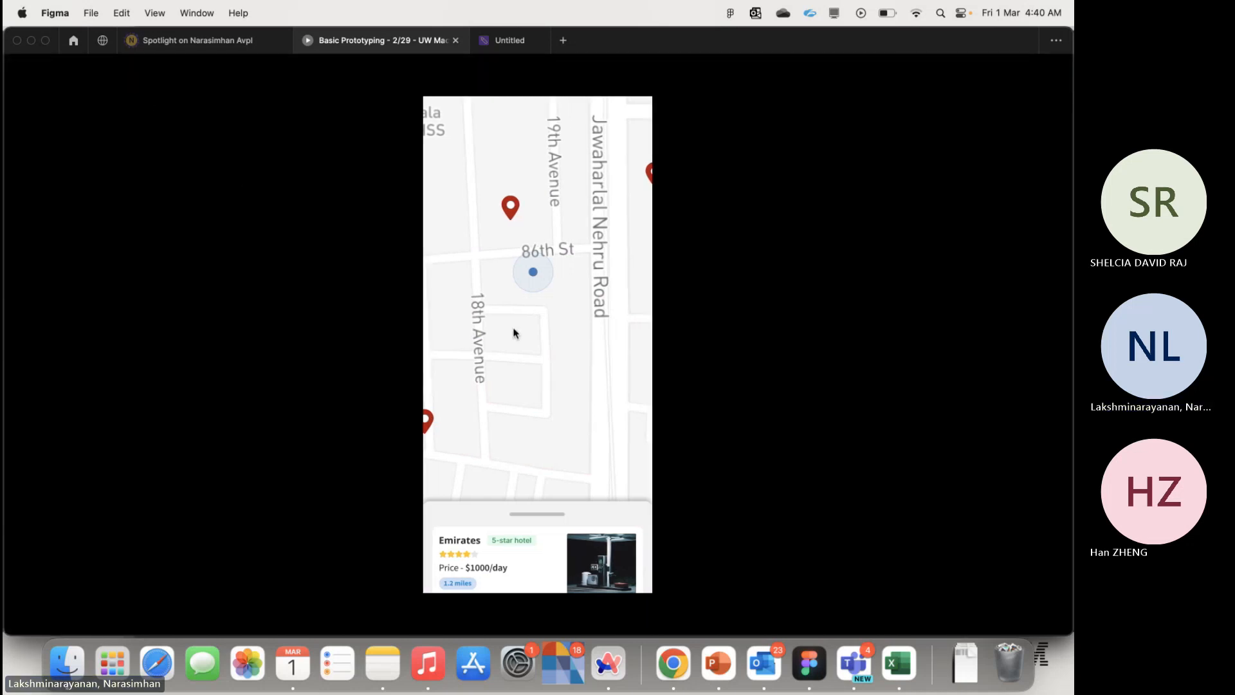
left_click(156, 40)
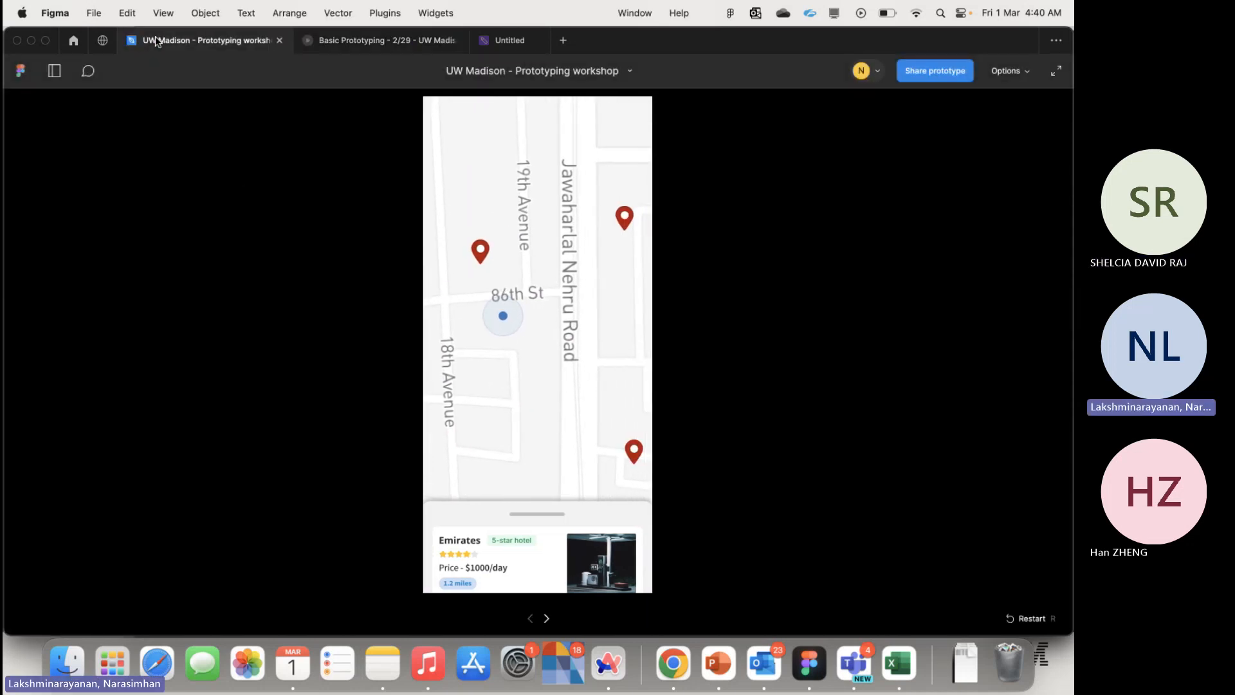
scroll(441, 274, "down", 3)
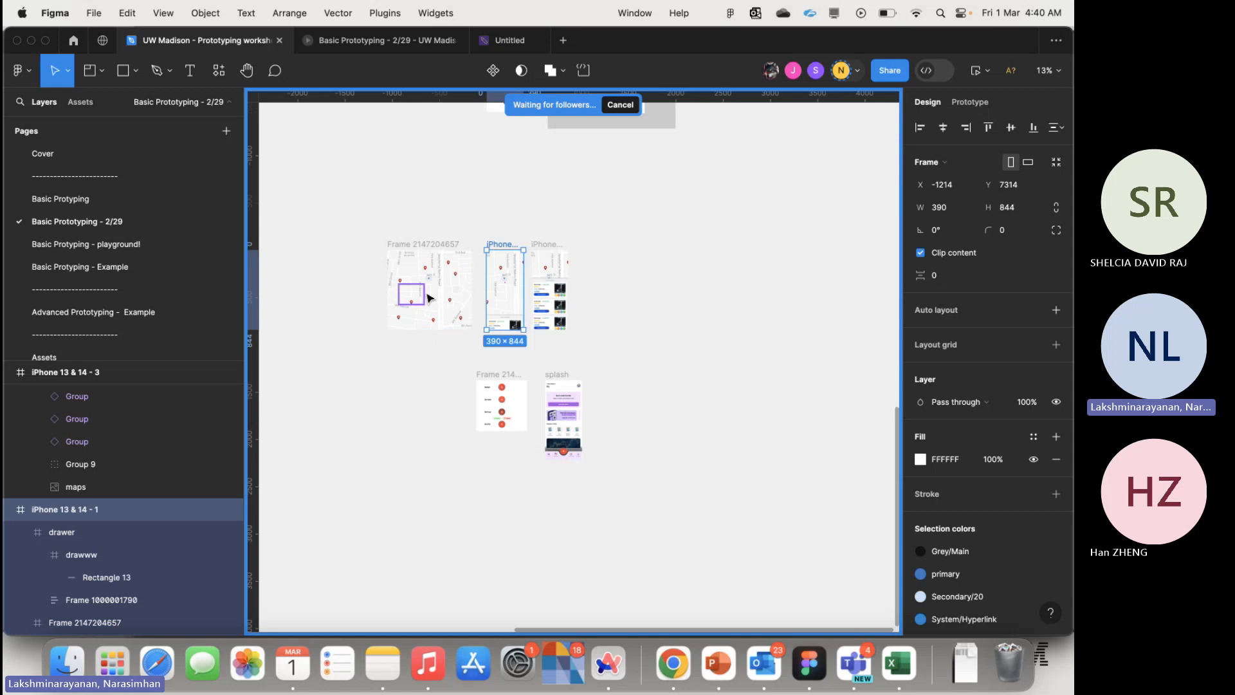
left_click(436, 246)
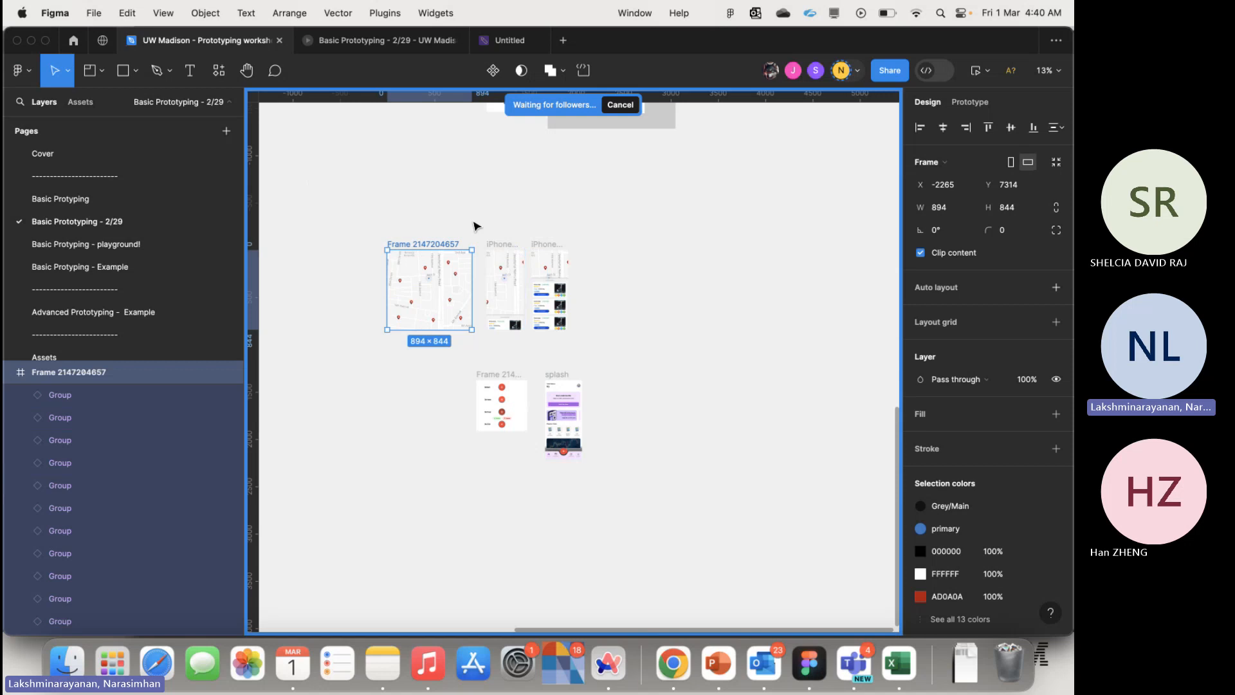
- On the Basic Protyping page, inspect the prototype scroll behavior of Frame 15 nested inside Frame 12
left_click(147, 201)
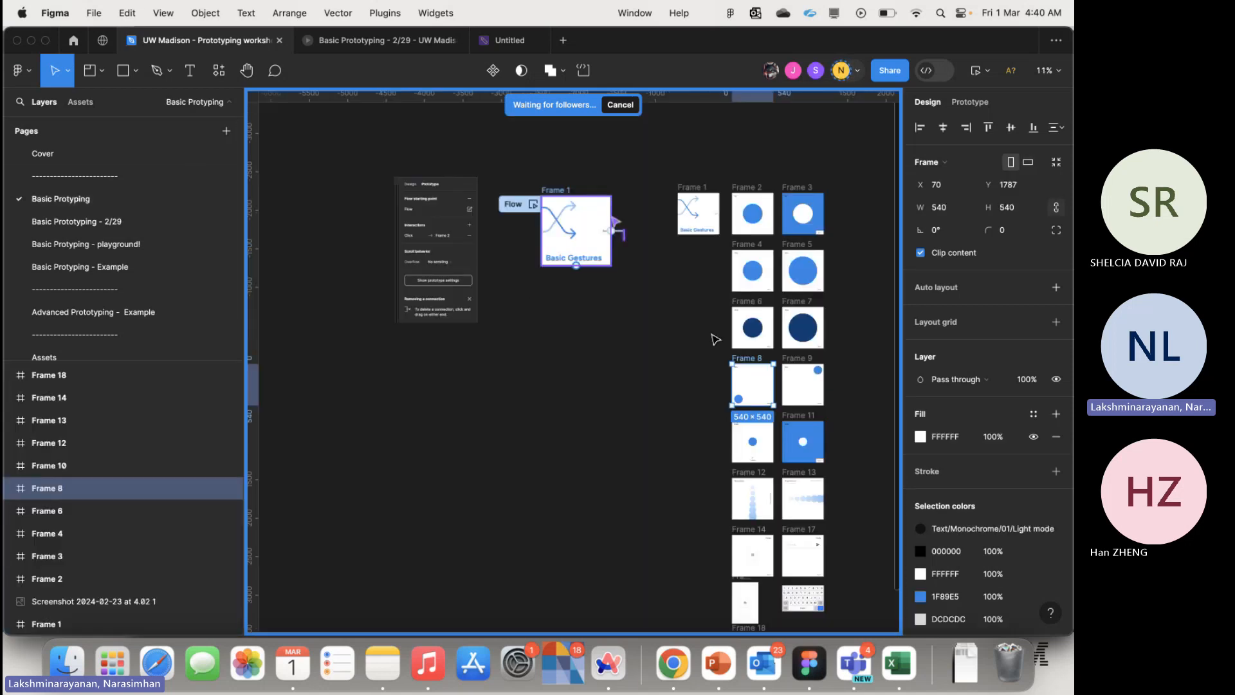
scroll(704, 399, "down", 5)
left_click(746, 214)
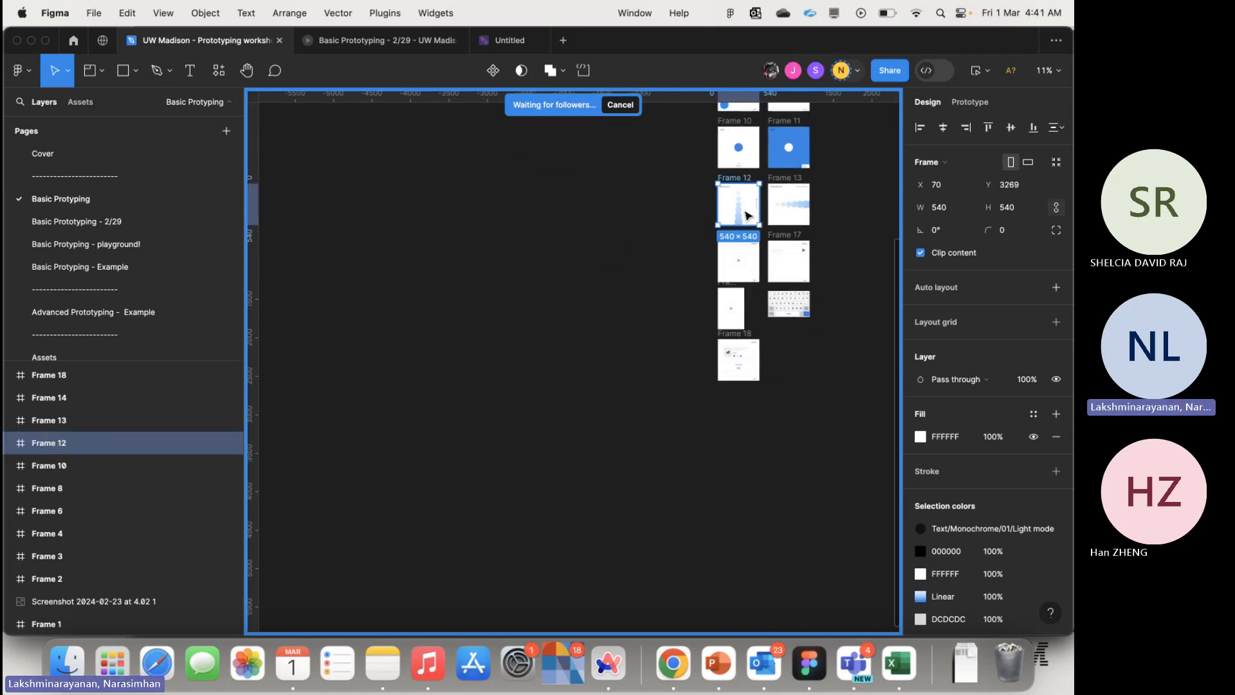
left_click(970, 102)
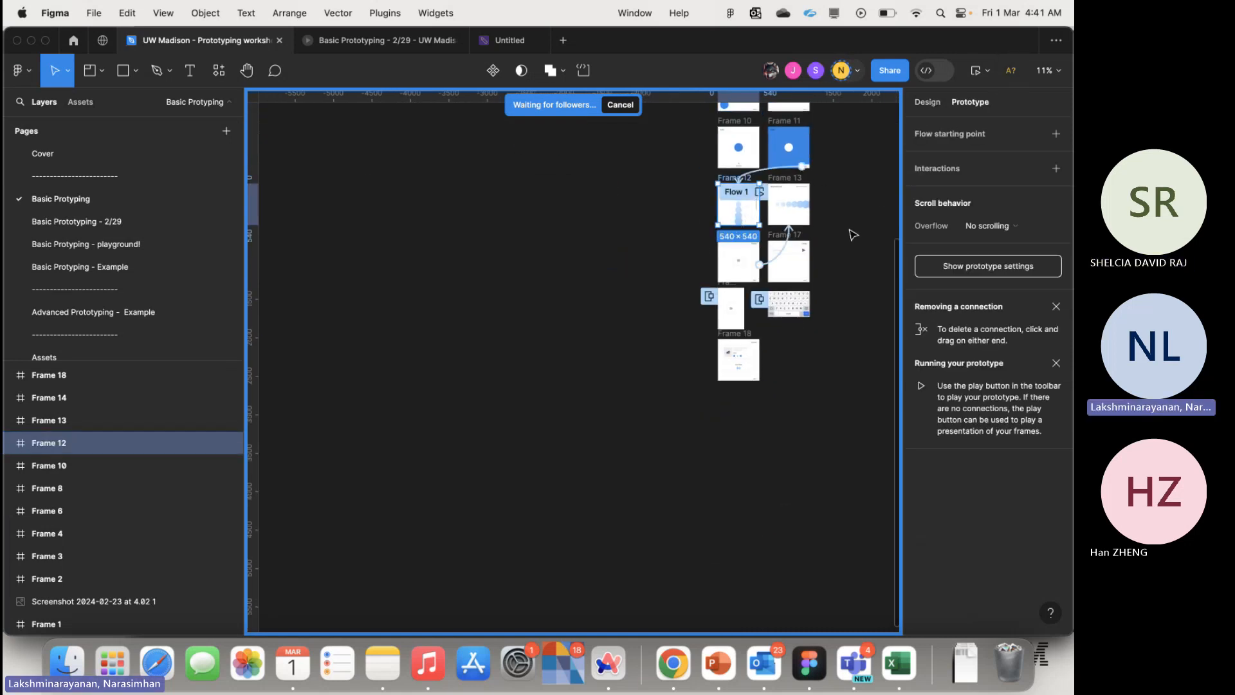
scroll(757, 264, "up", 5)
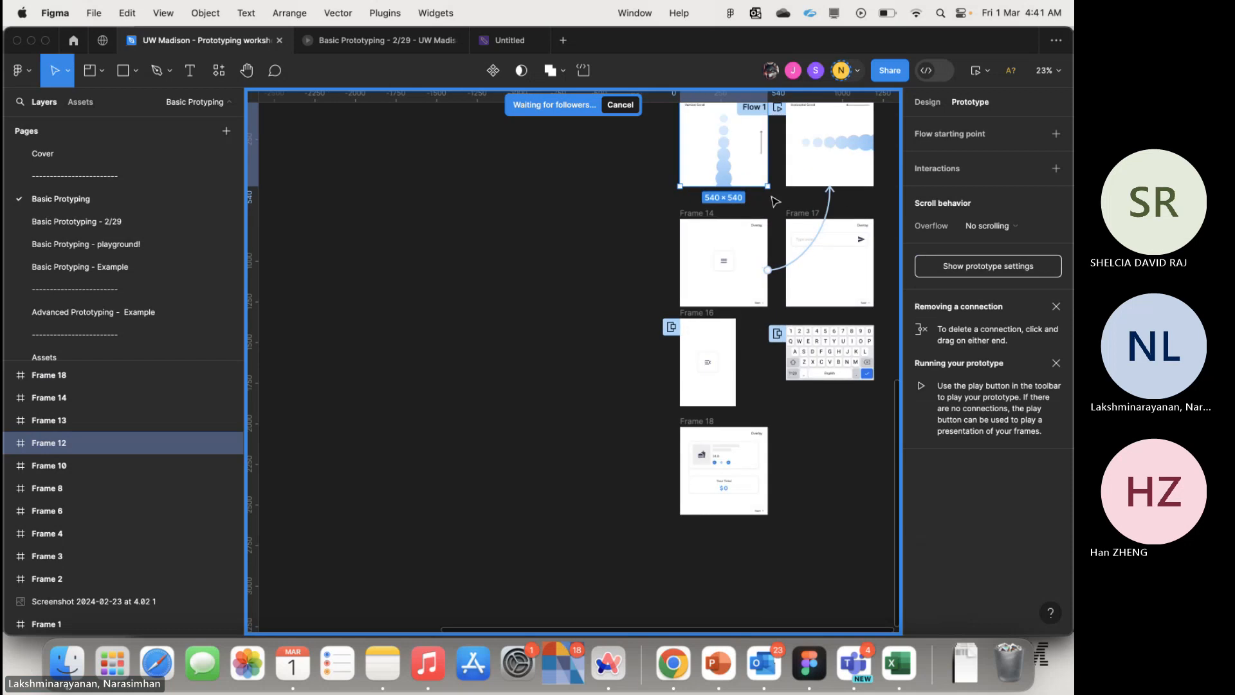
left_click(10, 443)
left_click(66, 488)
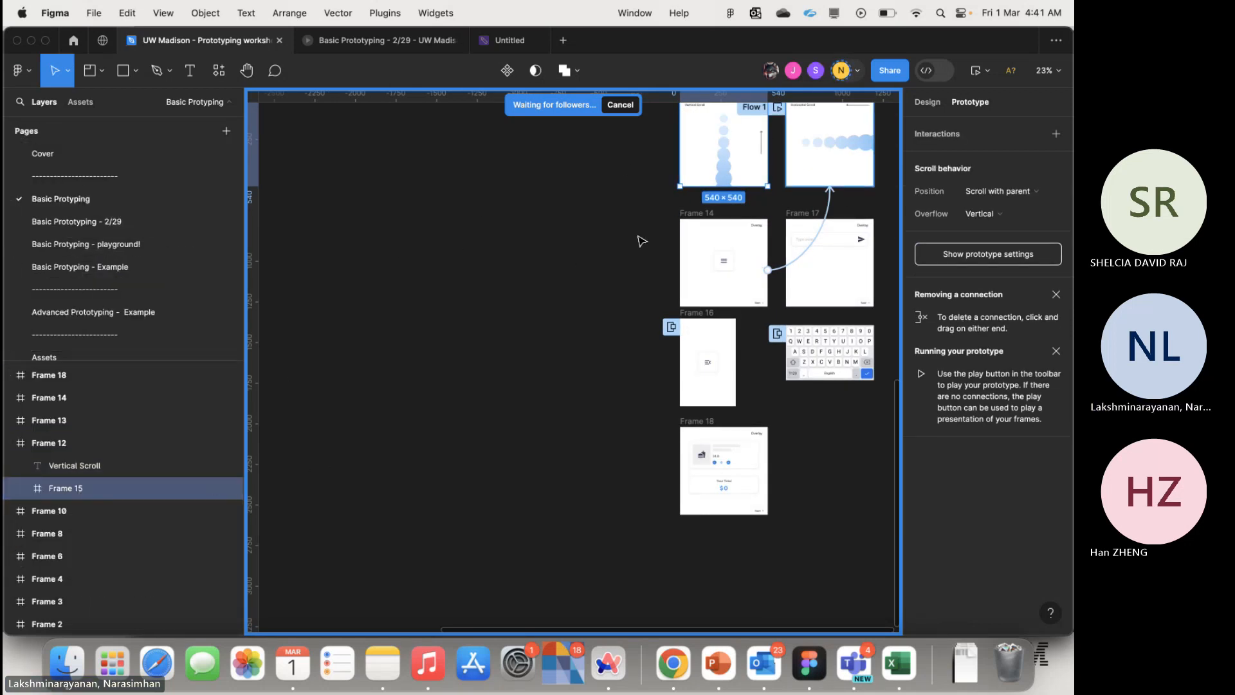
- Stretch nested Frame 15 to 540 × 1236, restore it to 540 × 540, and clear the selection
scroll(639, 237, "up", 4)
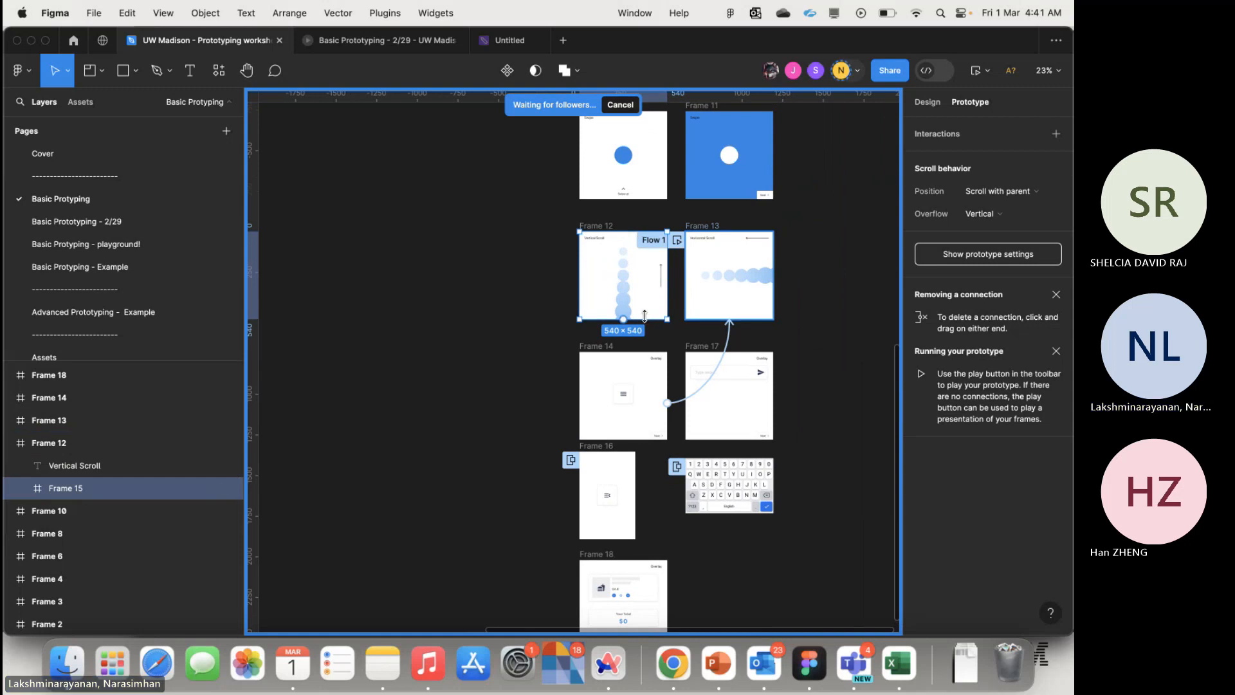
left_click_drag(645, 316, 611, 433)
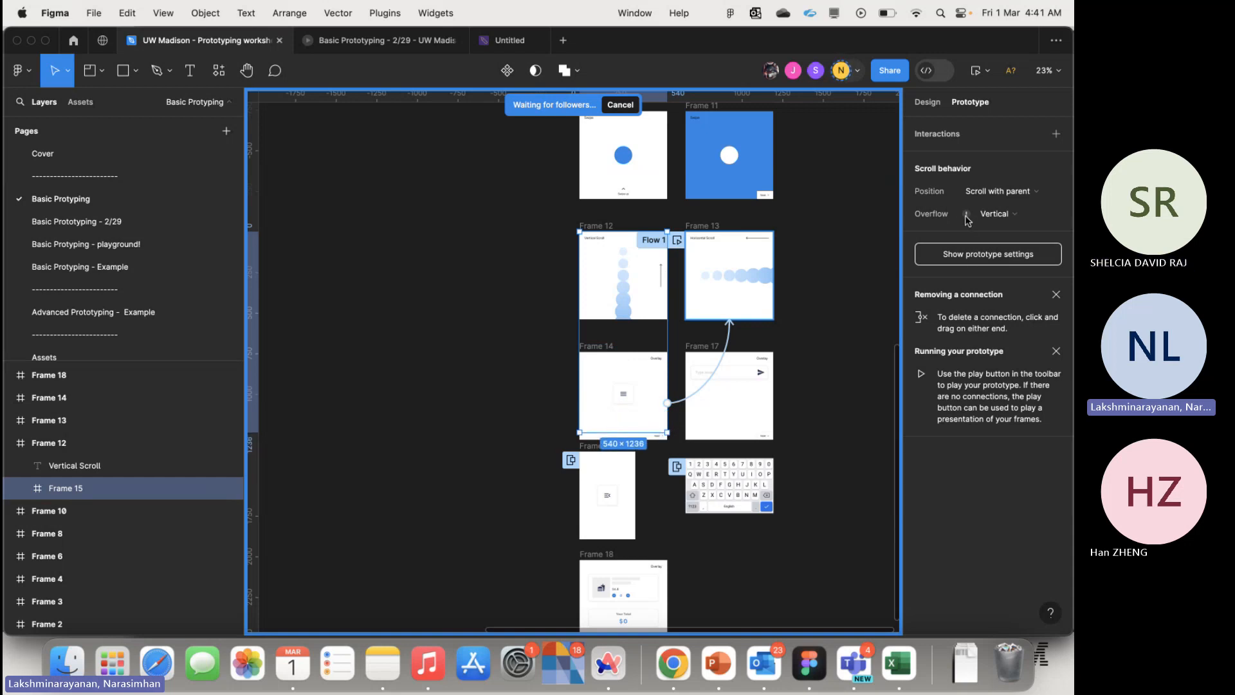
mouse_move(967, 219)
left_click_drag(640, 432, 643, 319)
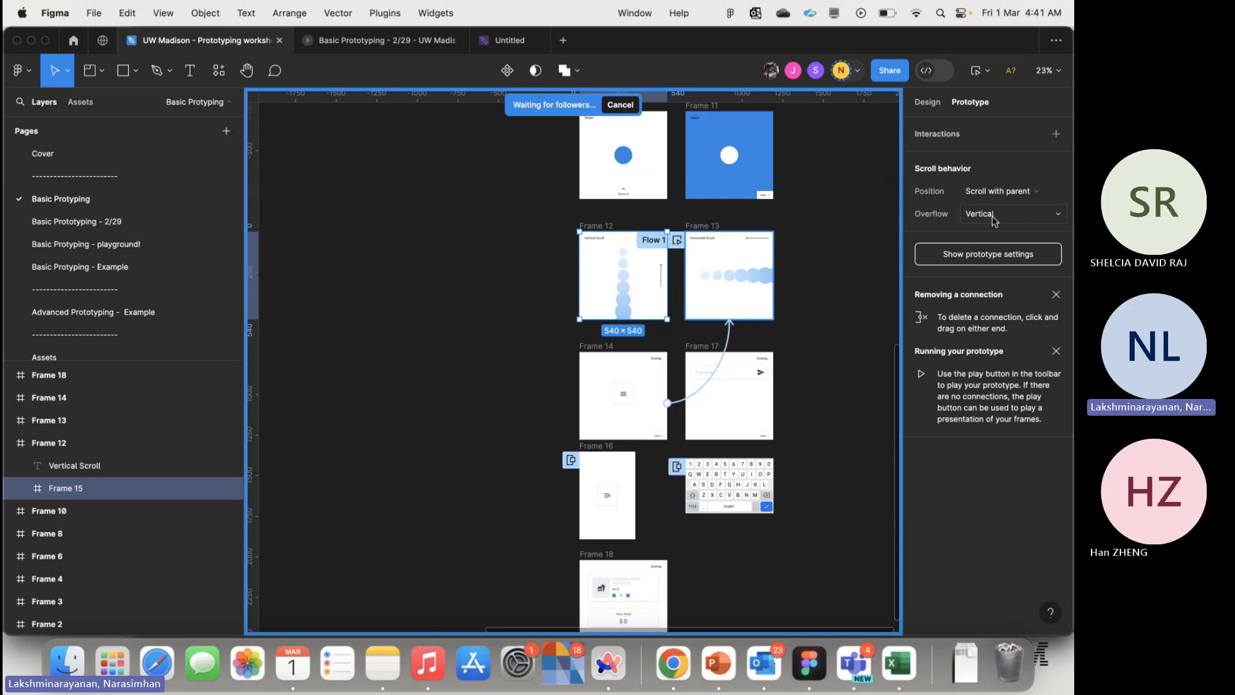
left_click(552, 279)
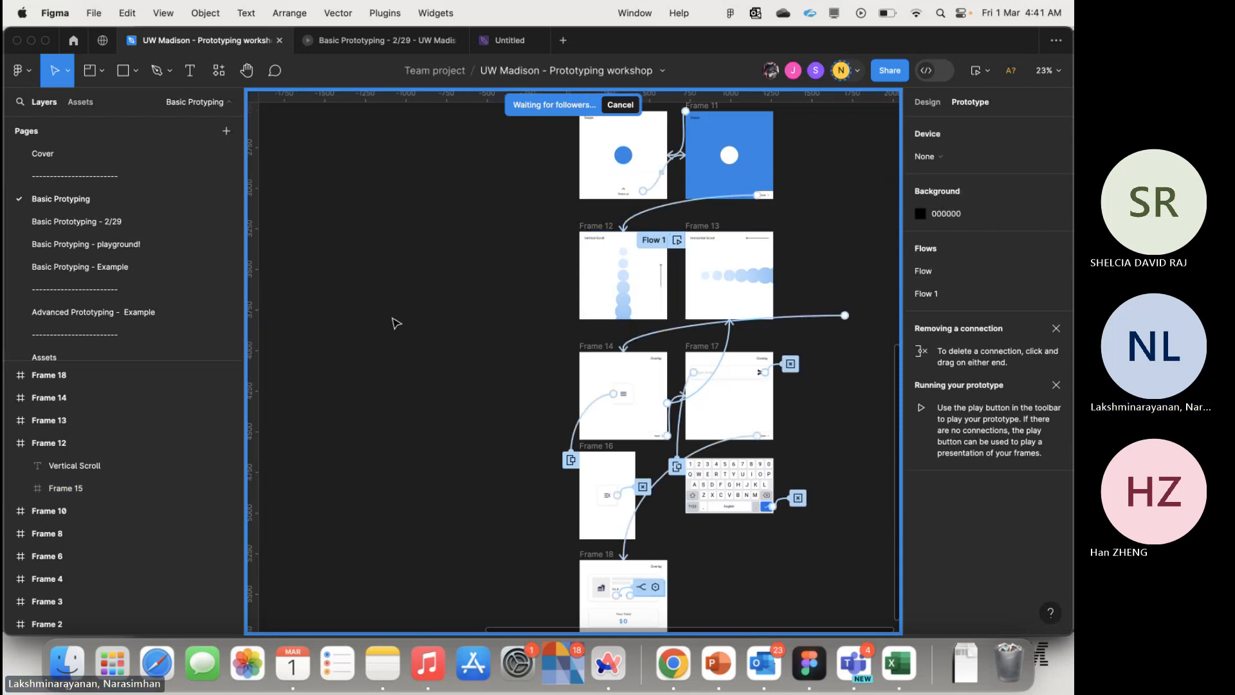
left_click(68, 223)
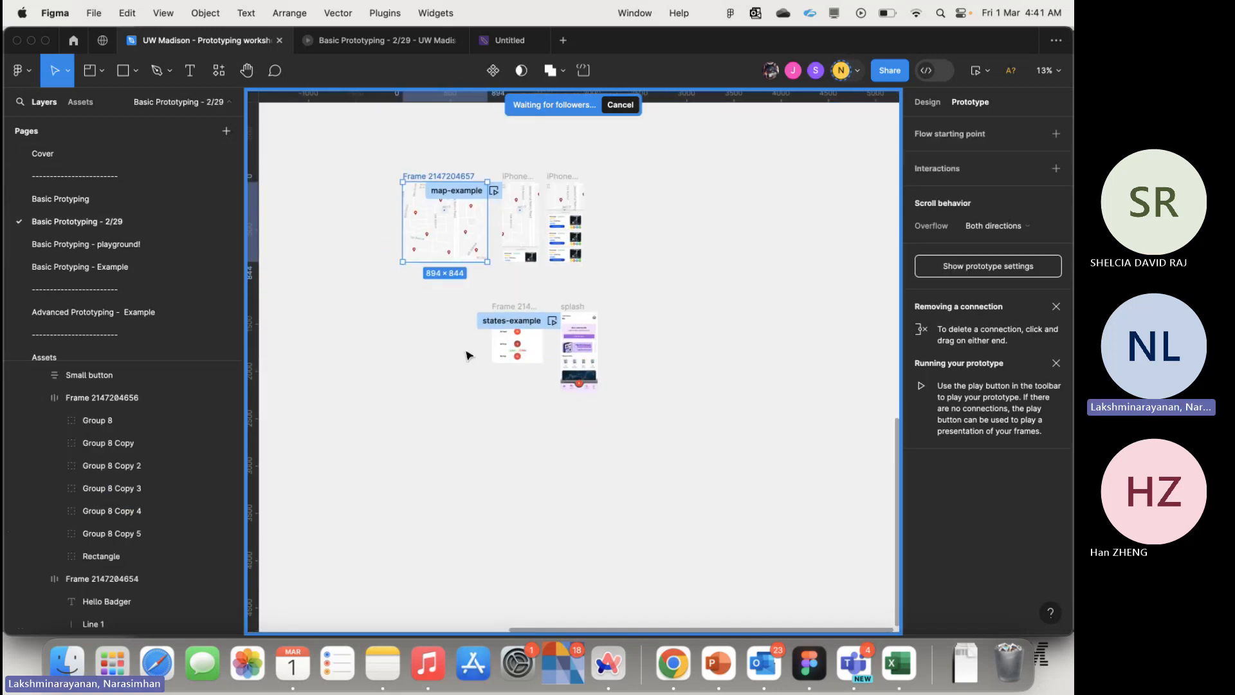
scroll(431, 238, "up", 5)
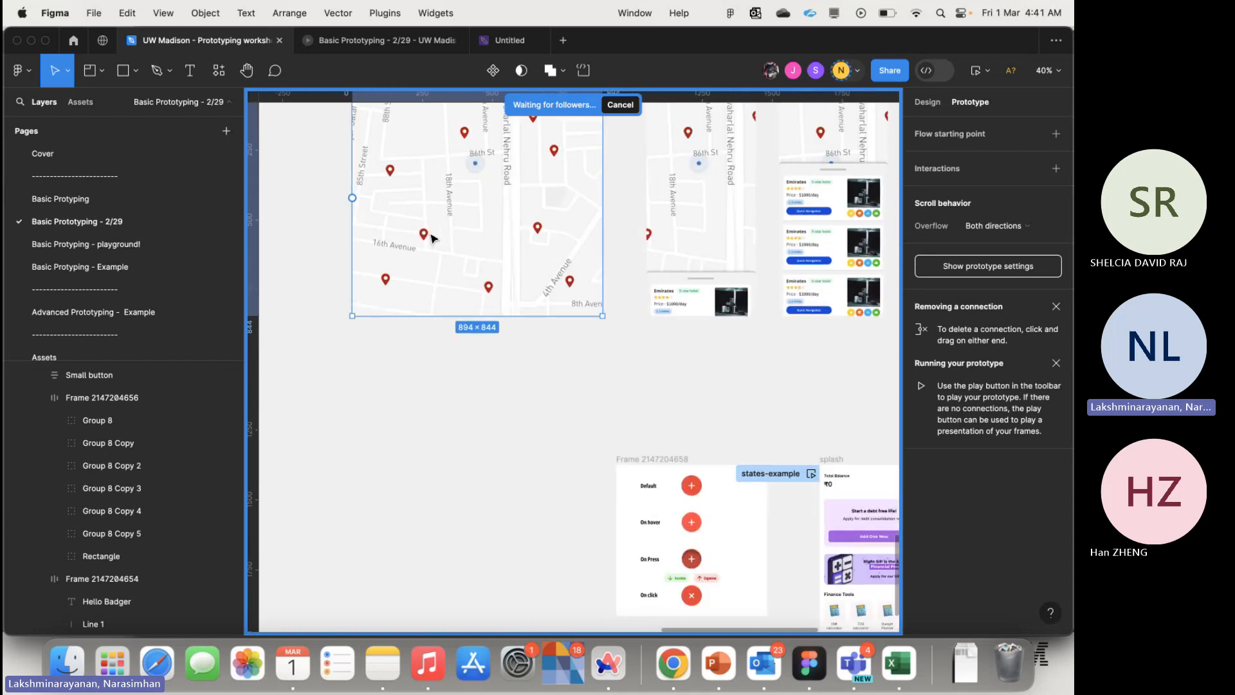
scroll(431, 238, "up", 2)
scroll(432, 238, "left", 2)
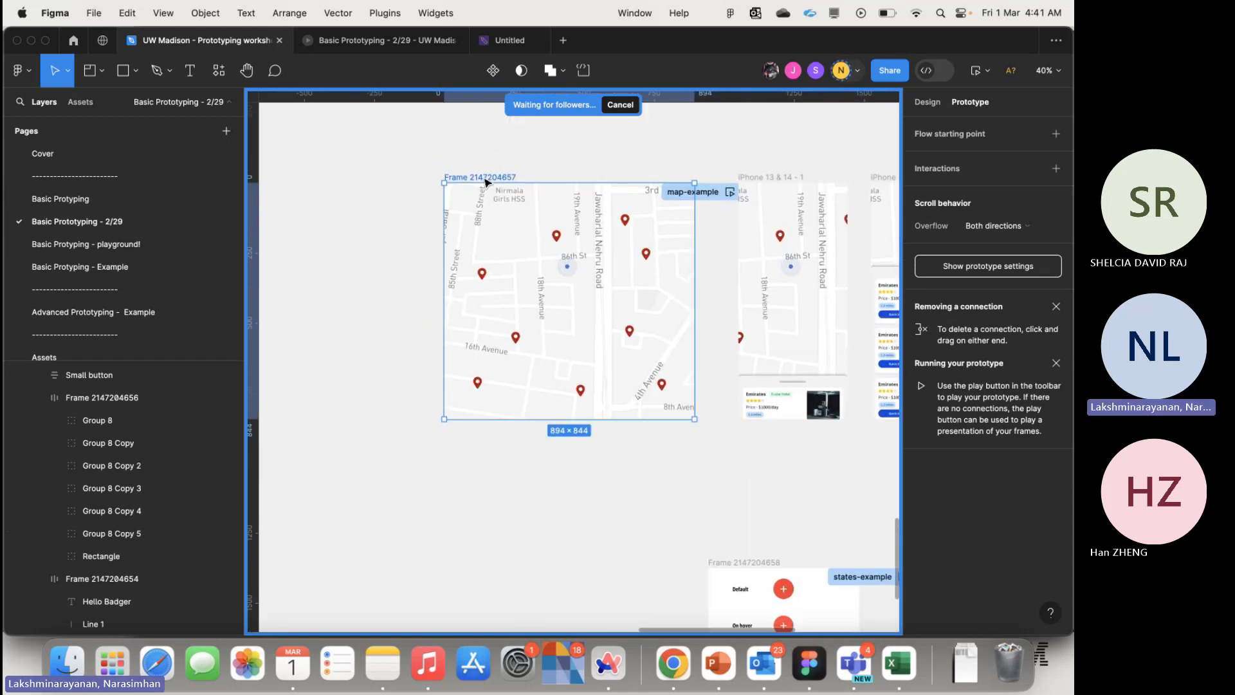
left_click_drag(486, 182, 330, 182)
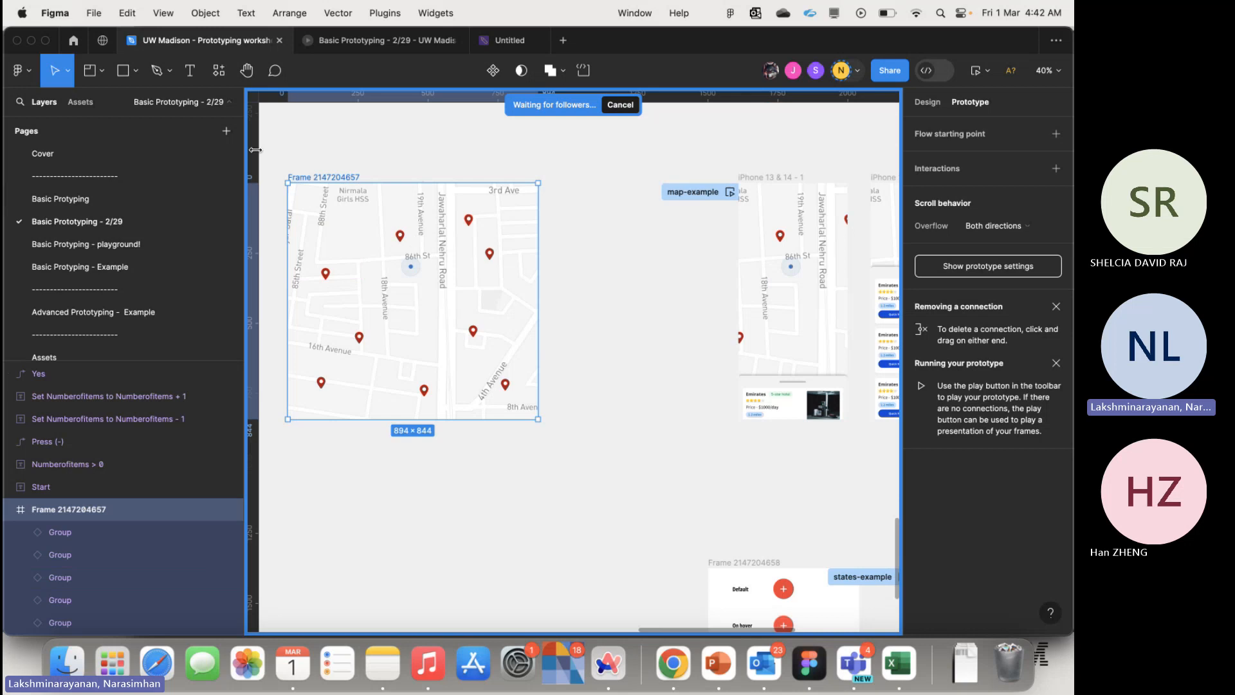
- Reframe the full map contents in a new frame and rename that frame map
left_click(398, 256)
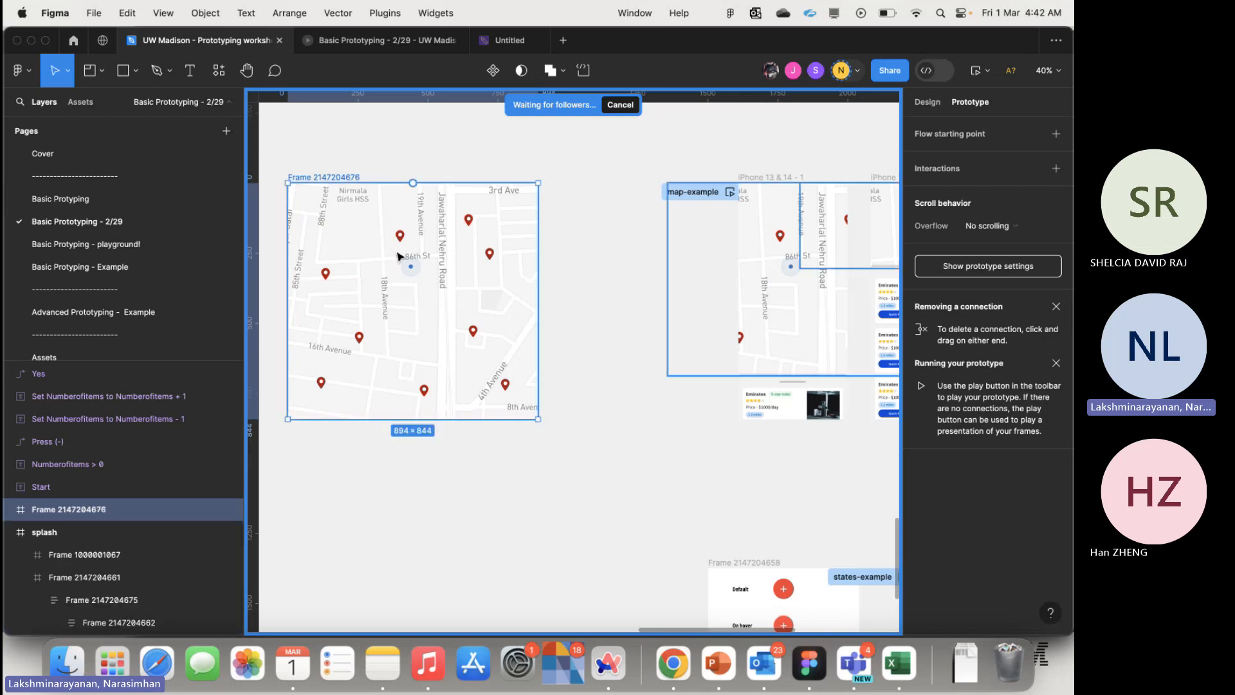
double_click(343, 177)
type("map")
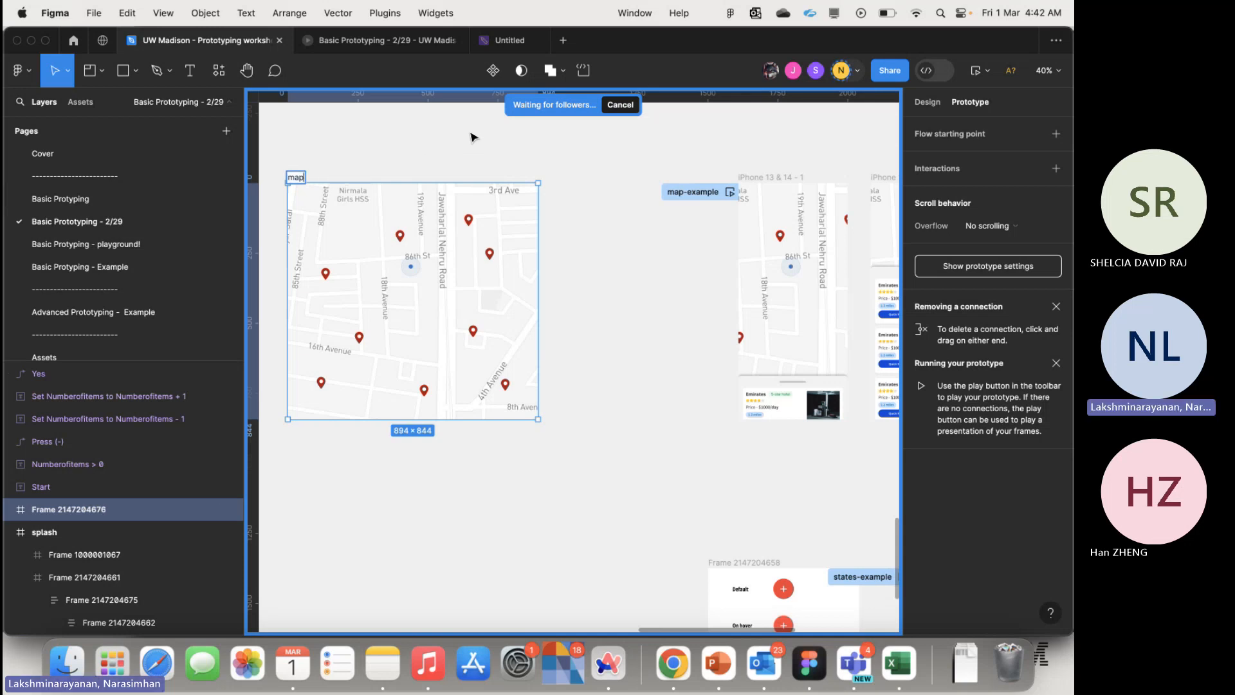
key("Return")
- Shrink the map frame from all four sides to about 301 × 318 around the blue location marker
left_click_drag(544, 262, 448, 274)
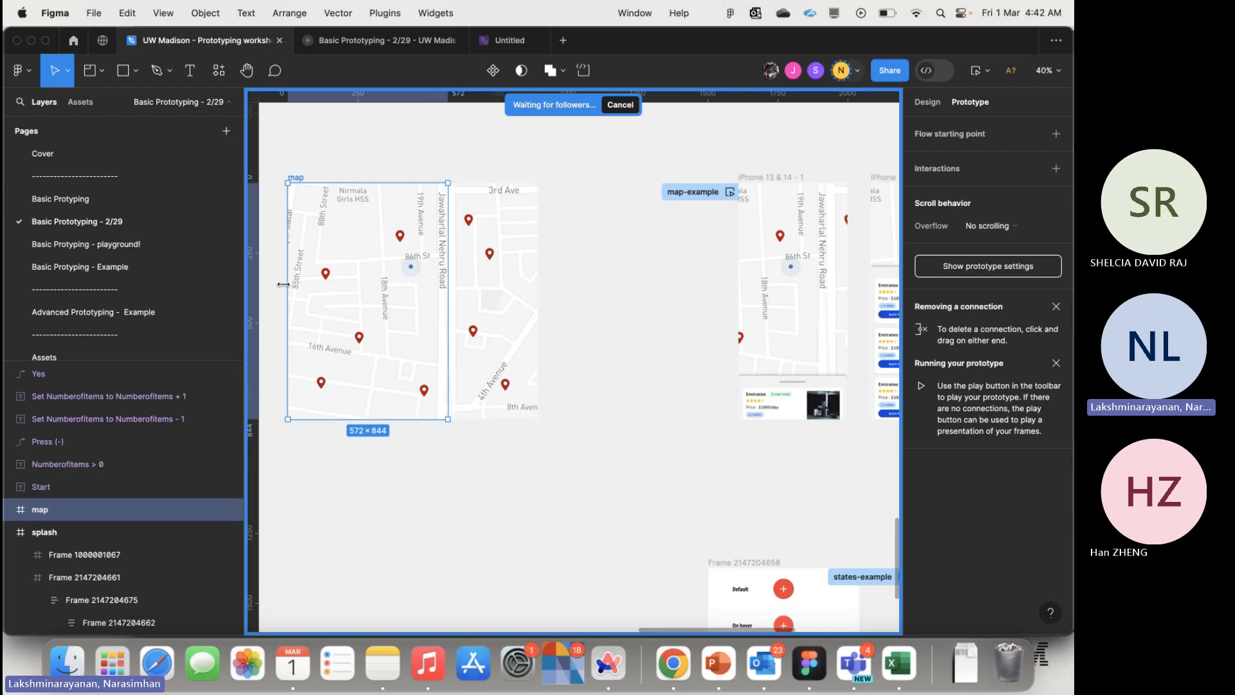
left_click_drag(288, 286, 360, 288)
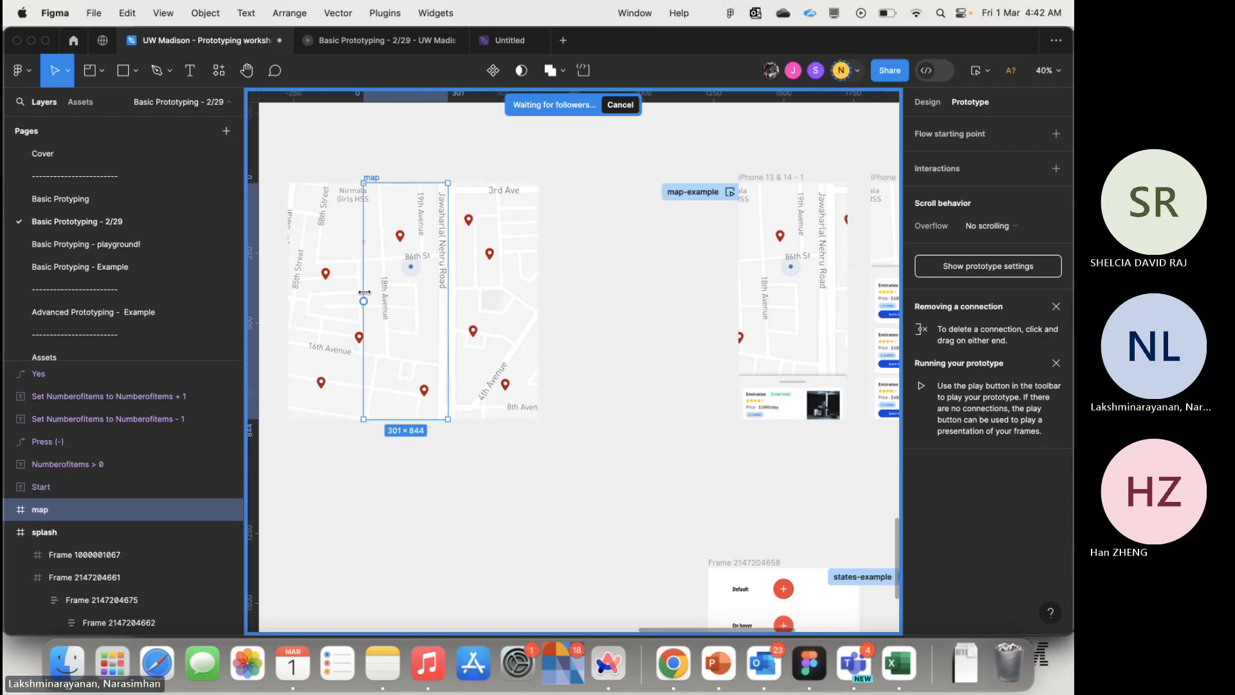
left_click_drag(417, 183, 405, 236)
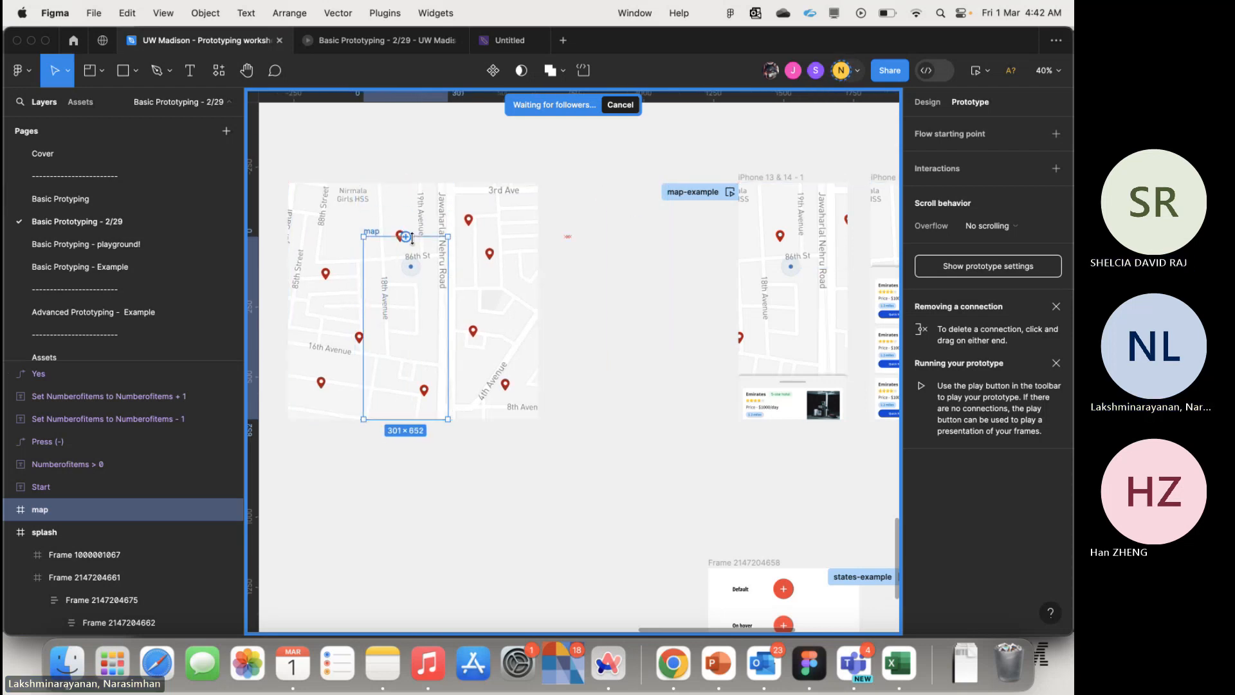
left_click_drag(419, 419, 418, 325)
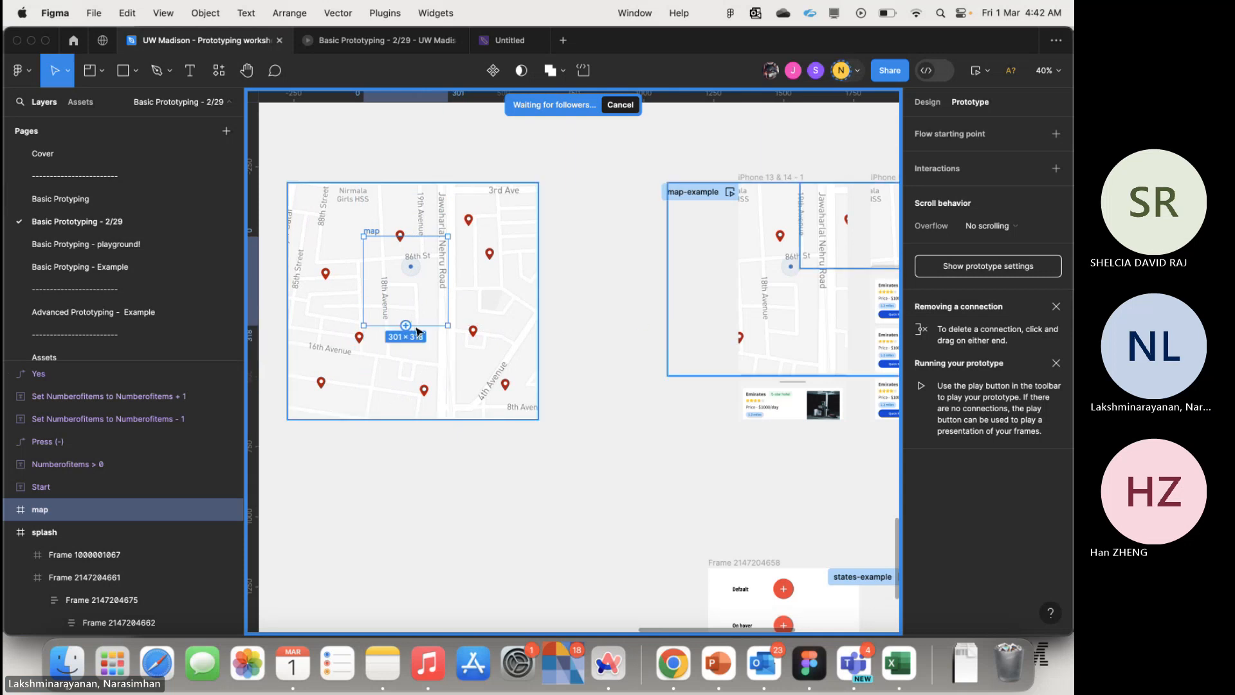
- Set the map frame's prototype scroll overflow to Both directions
left_click(928, 102)
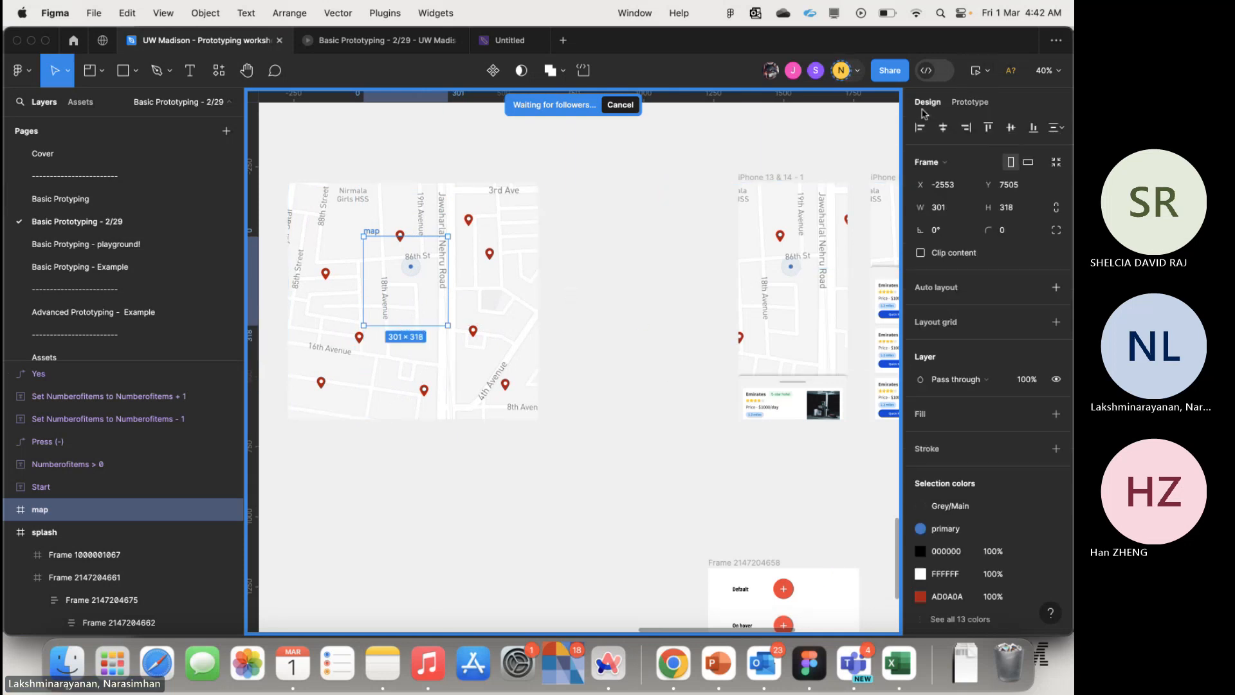
left_click(983, 104)
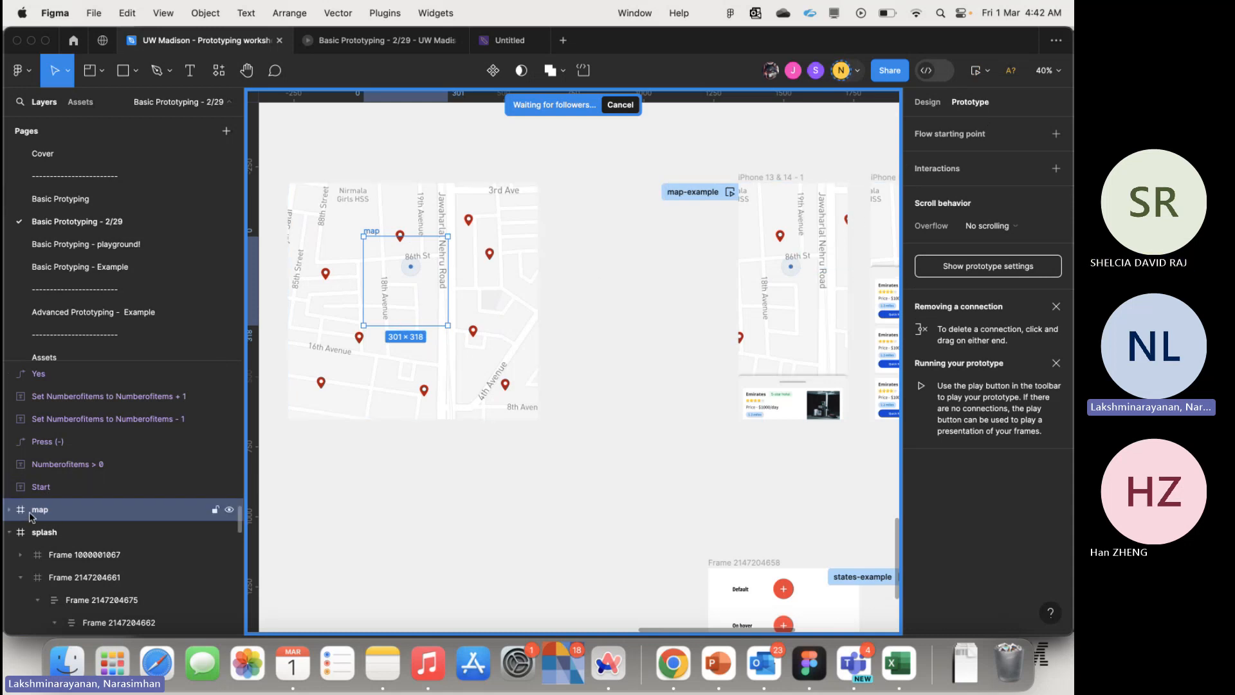
left_click(1004, 233)
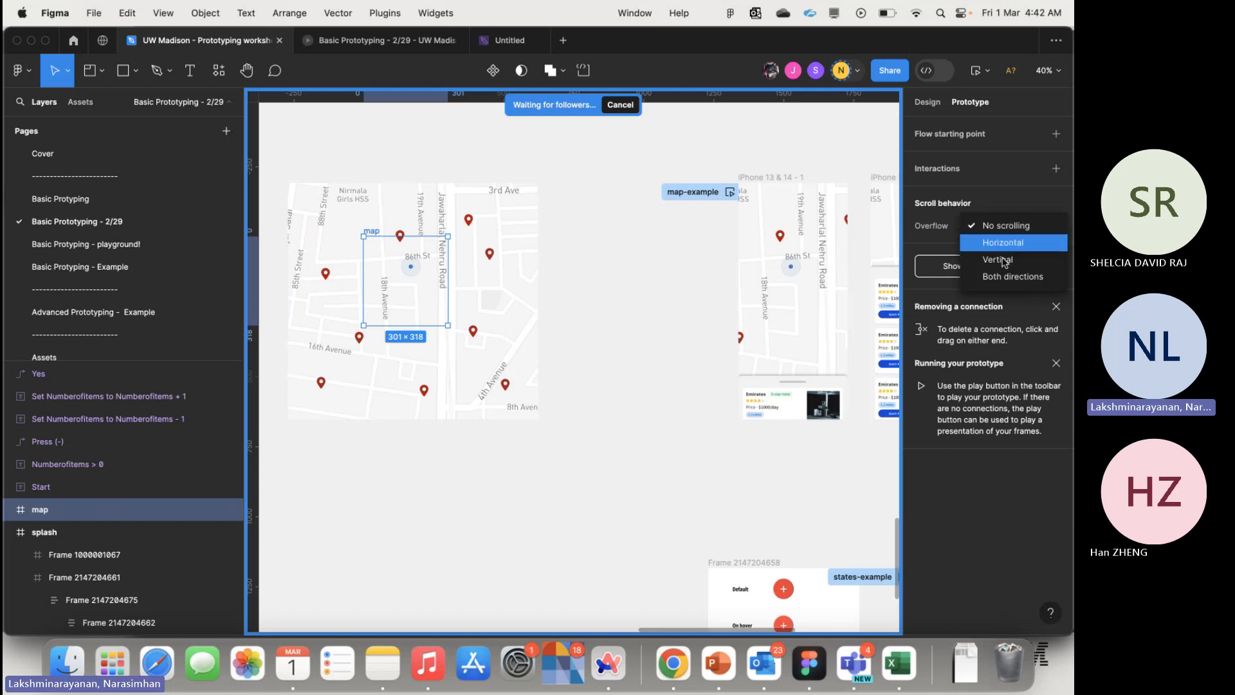
left_click(1006, 278)
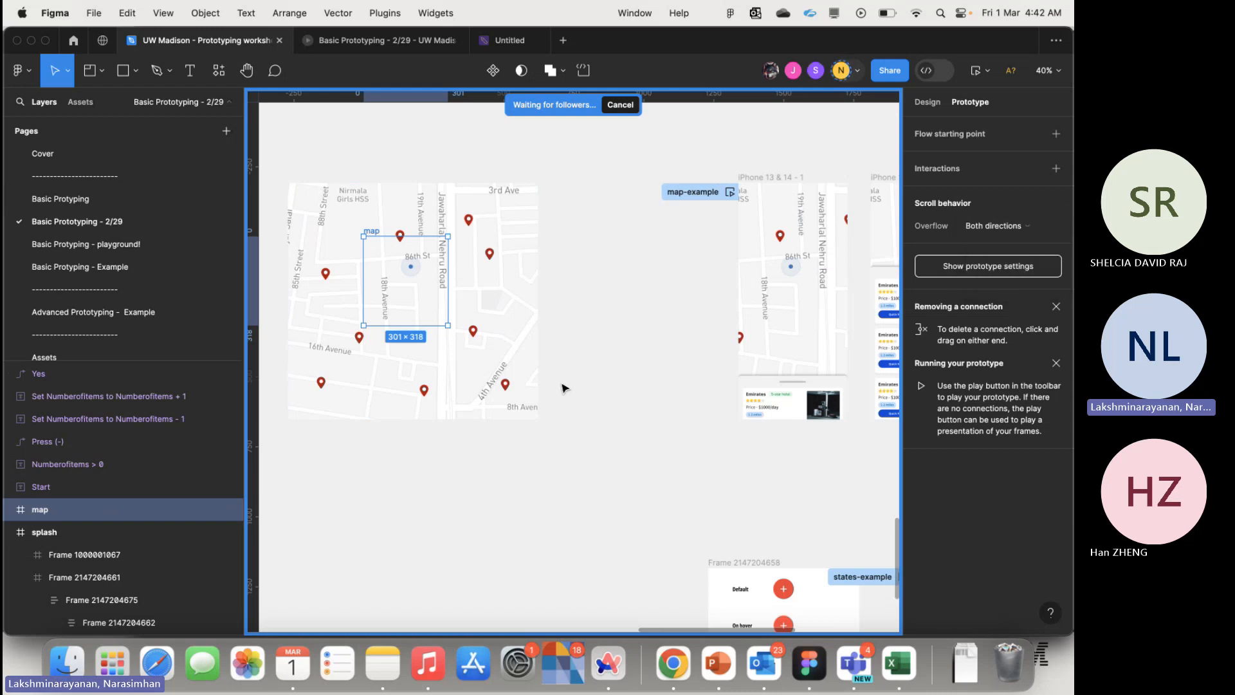
left_click(562, 388)
left_click(373, 231)
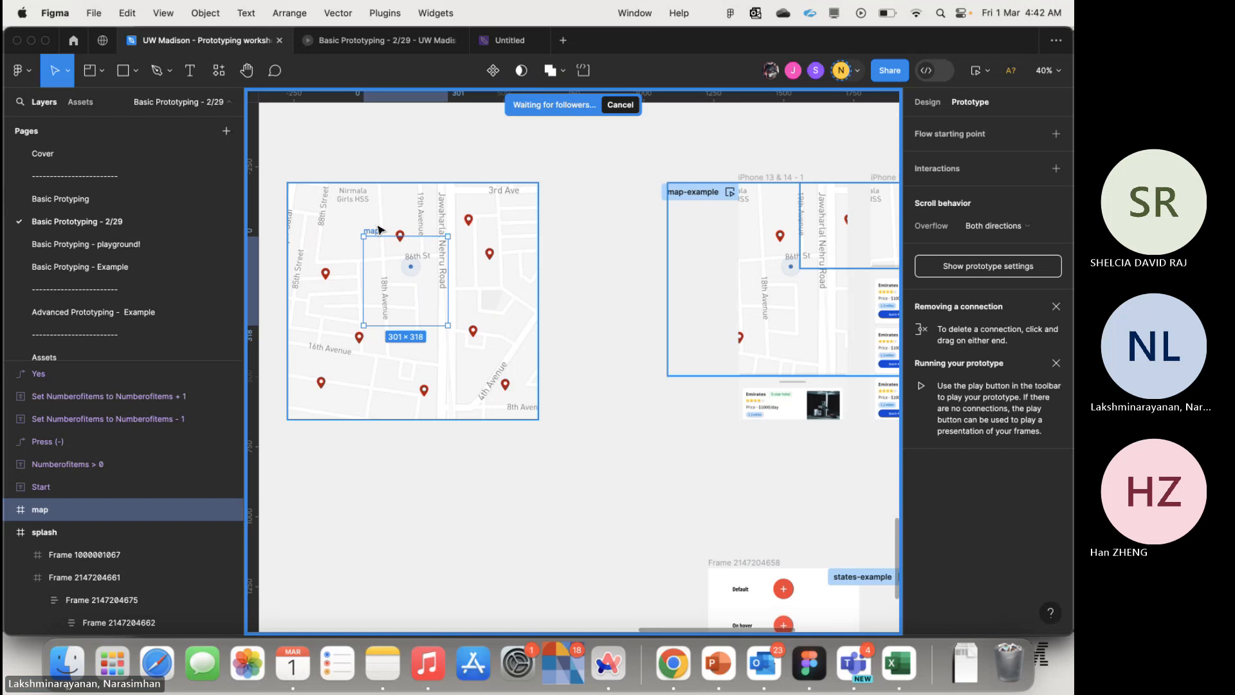
- Preview the map frame's prototype, pan the map inside it, and close the preview
left_click(933, 102)
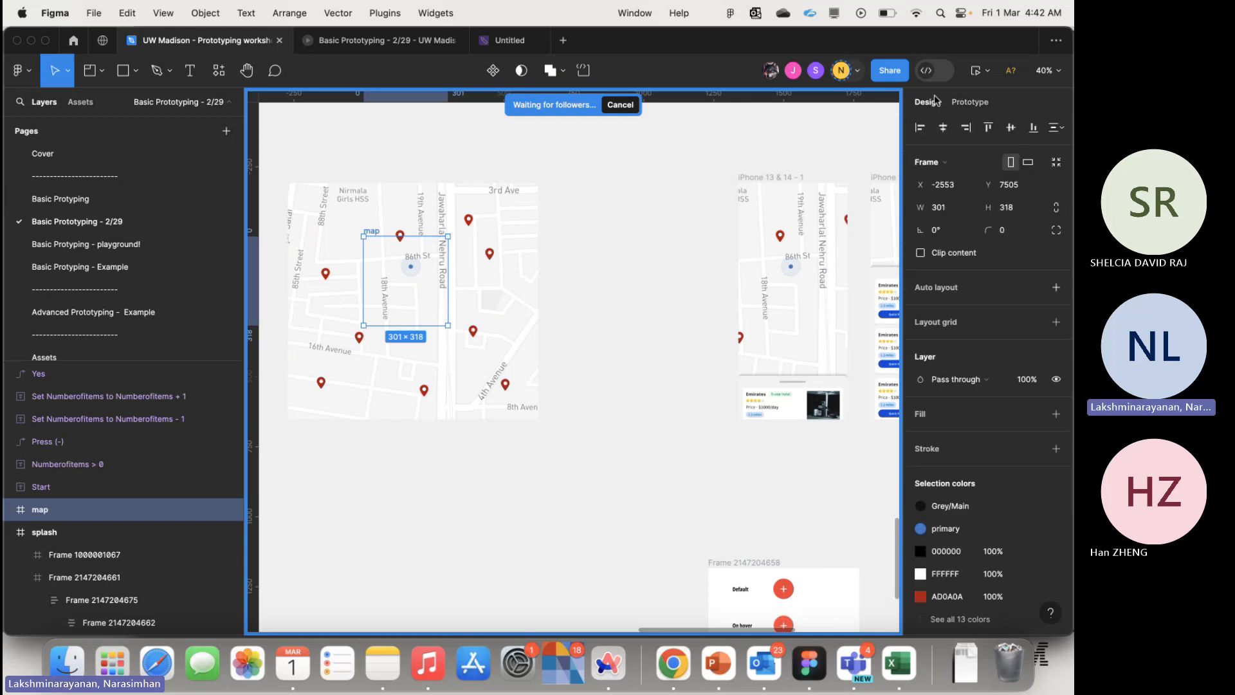
left_click(973, 78)
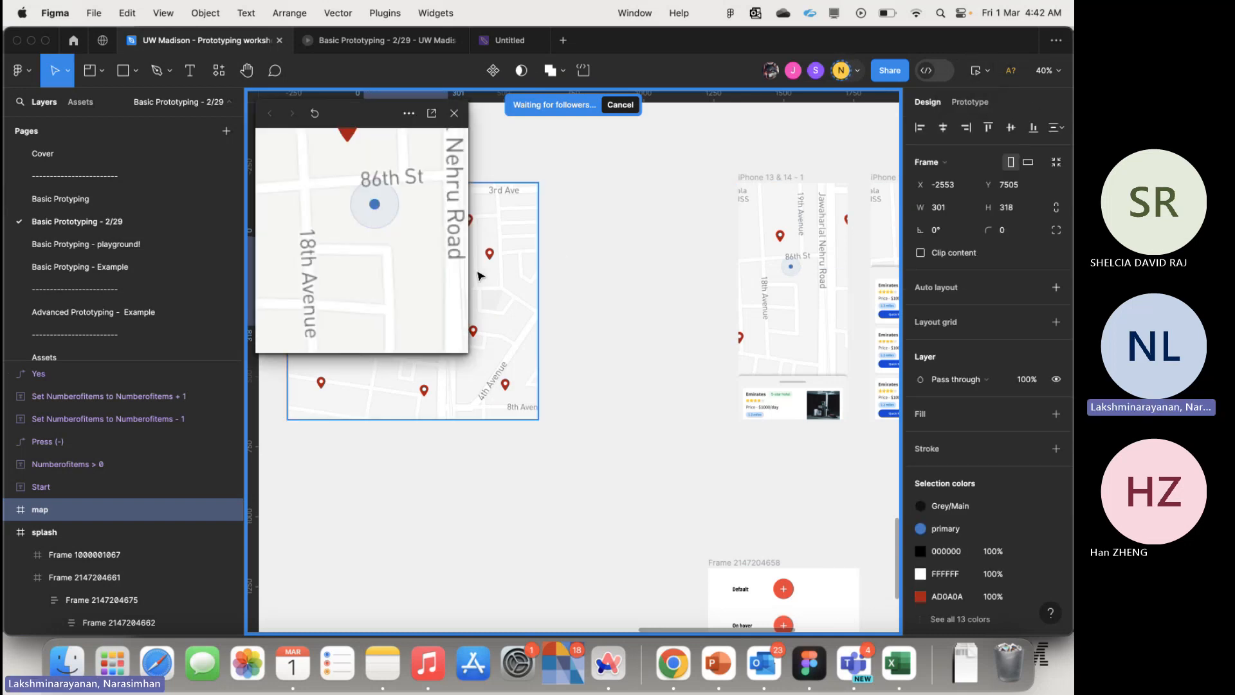
left_click_drag(341, 198, 376, 191)
left_click(454, 113)
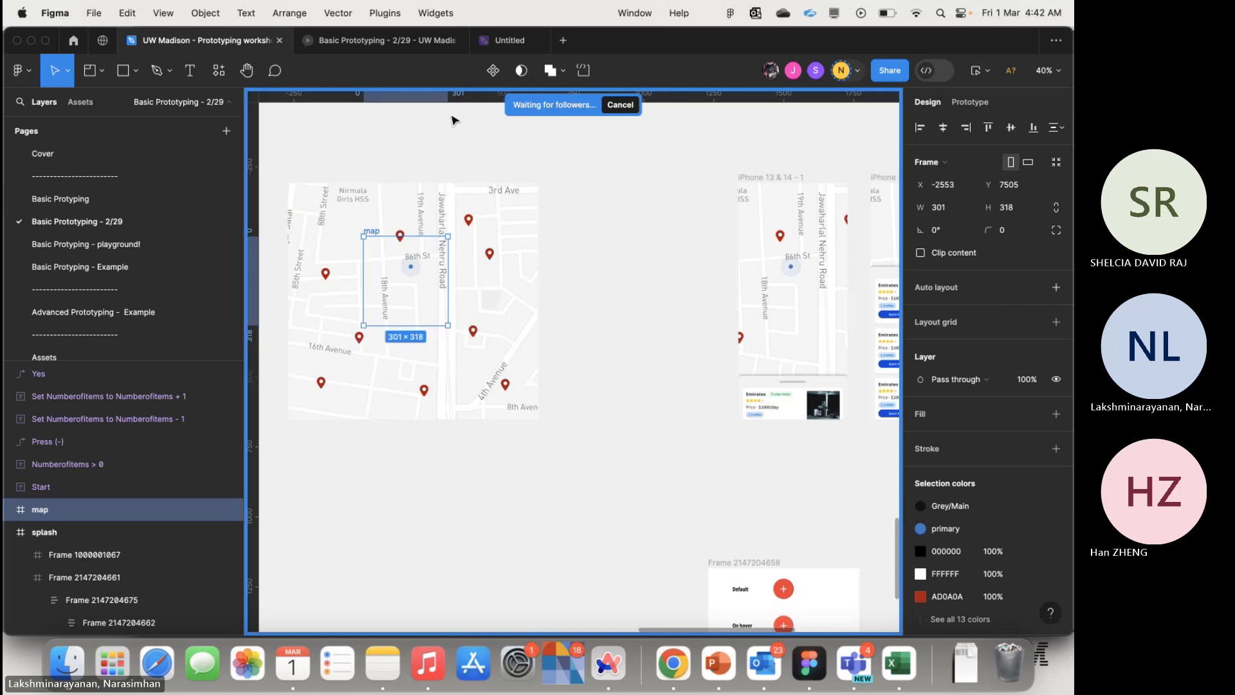
- Preview the iPhone 13 & 14 - 1 frame's prototype and close the preview
scroll(539, 224, "right", 2)
scroll(539, 223, "down", 1)
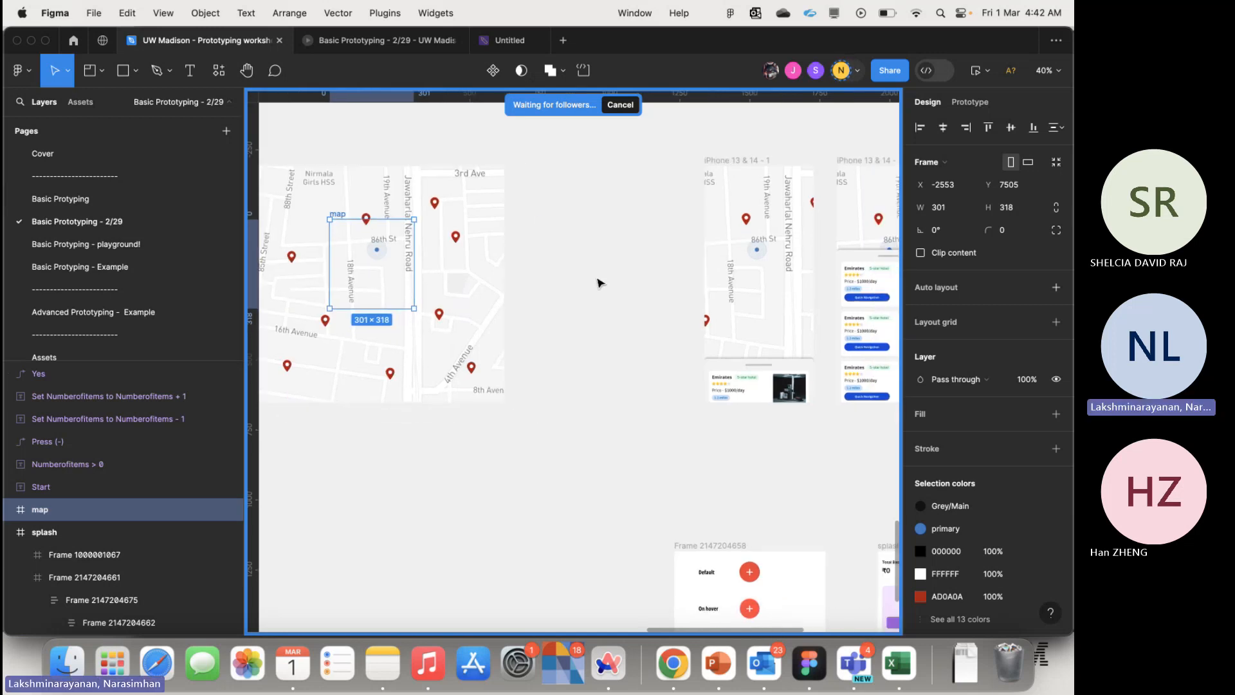
left_click(732, 161)
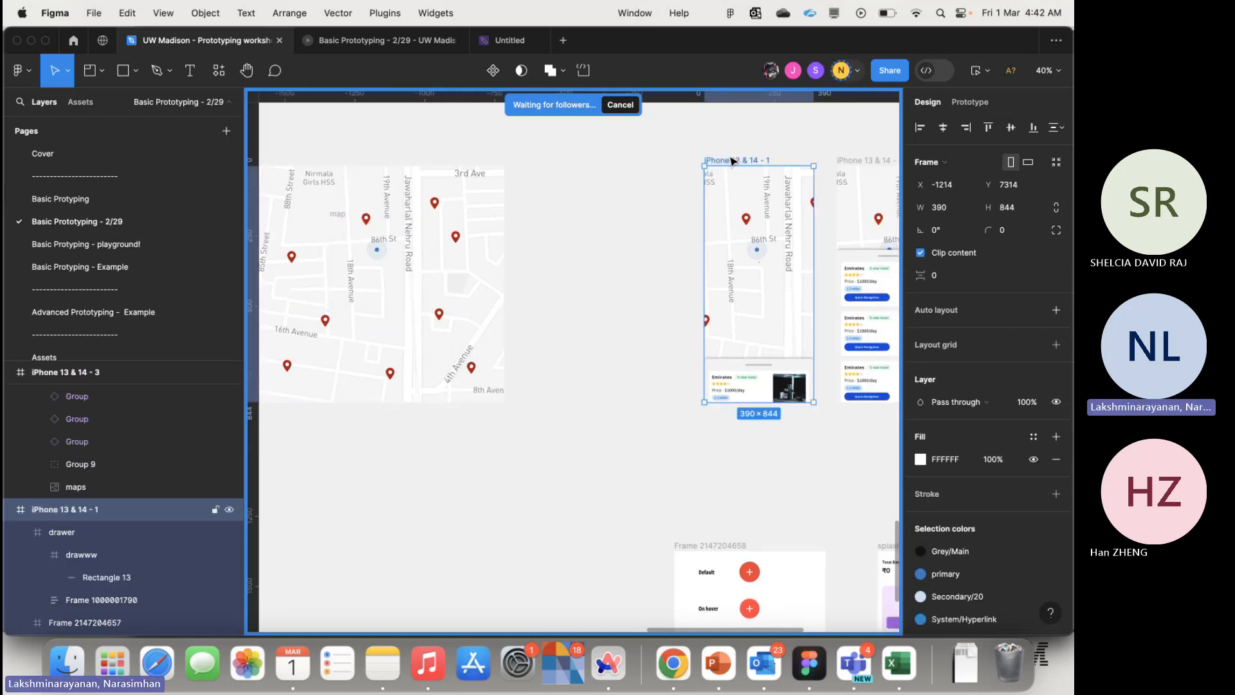
scroll(732, 160, "right", 2)
scroll(732, 161, "down", 1)
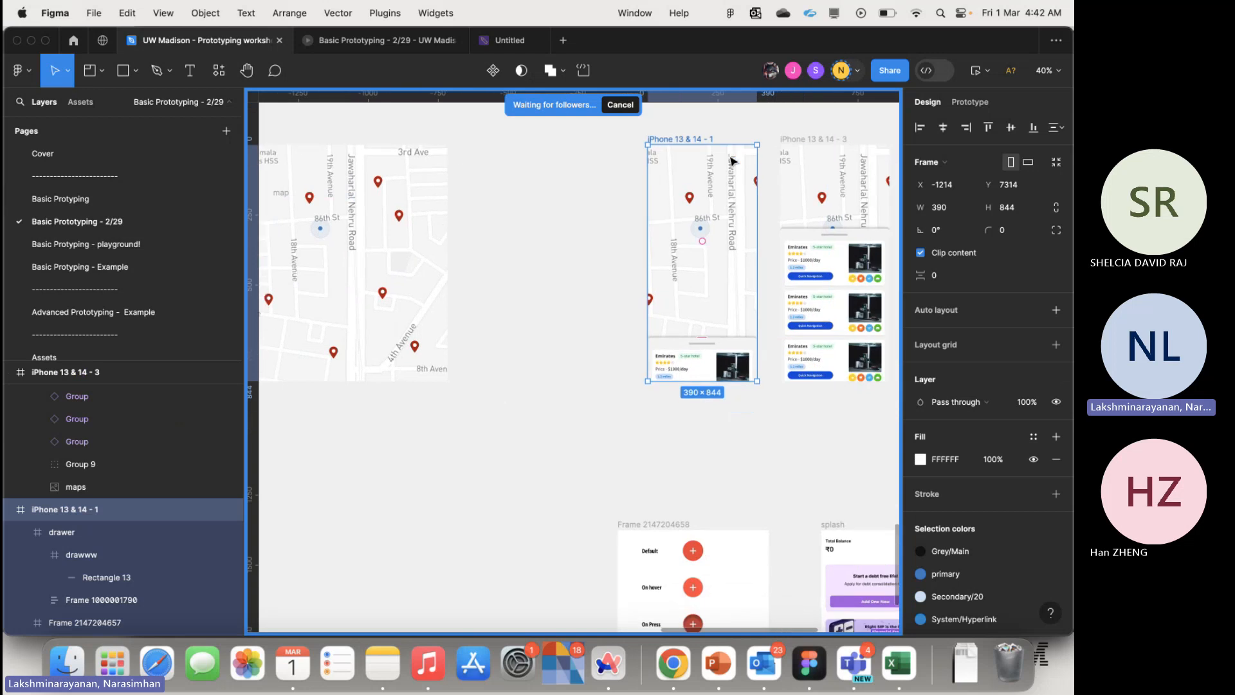
left_click(973, 75)
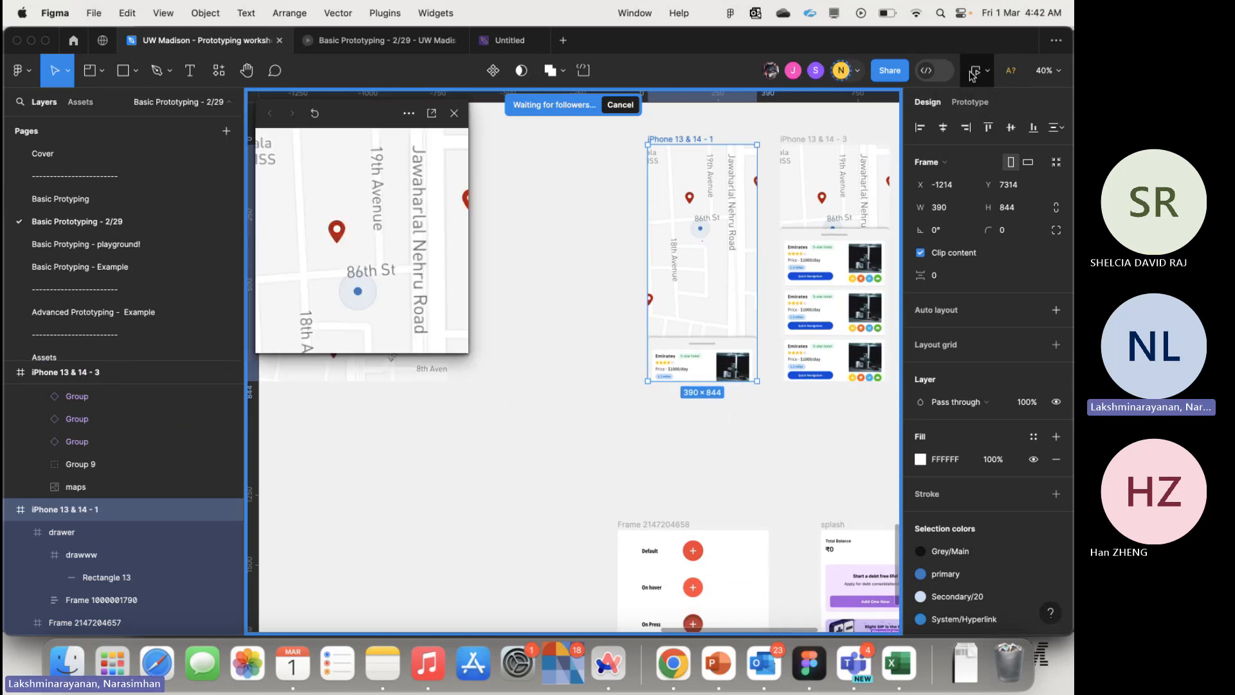
left_click(454, 115)
- Switch to the running prototype presentation, pan its map, and open the hotel card of the pin near 86th St
left_click(354, 36)
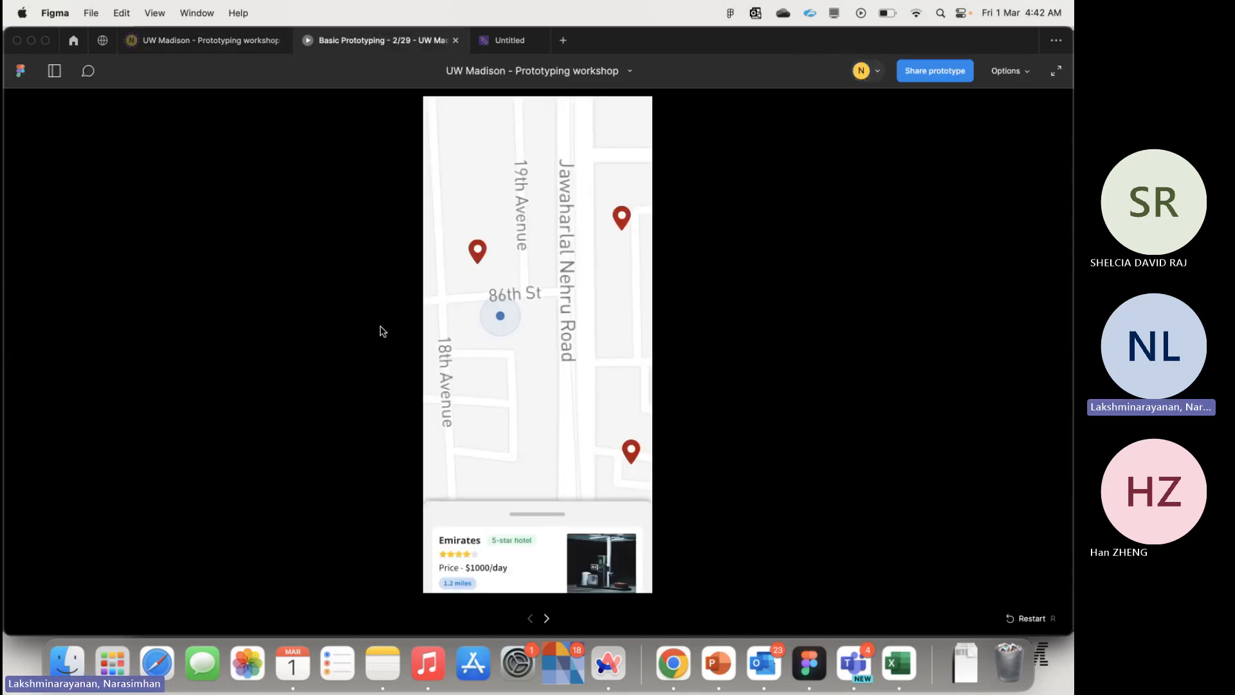
left_click_drag(565, 350, 574, 386)
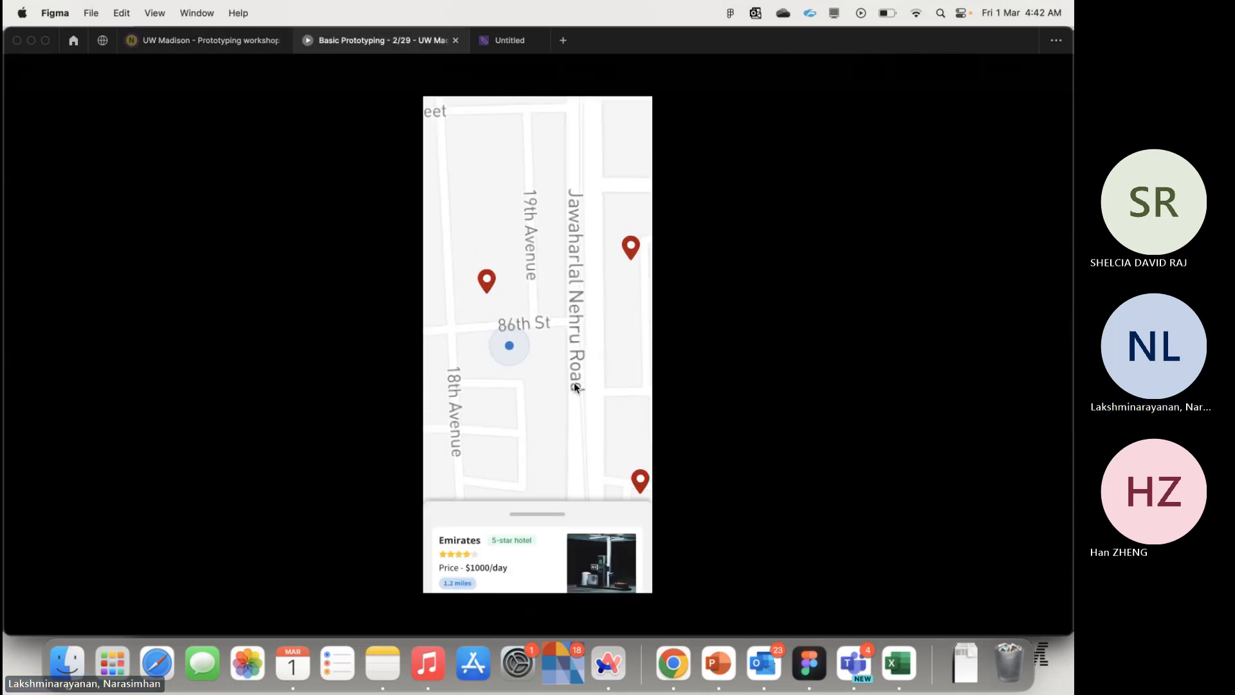
left_click(487, 287)
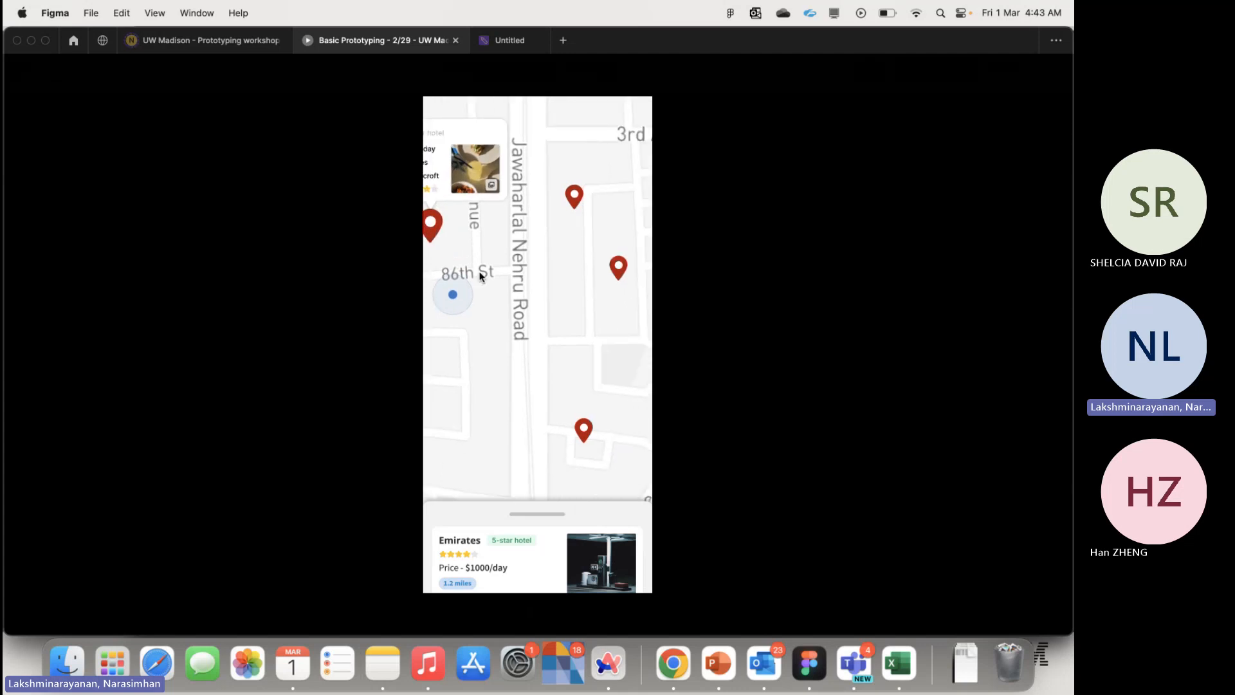
- Return to the design file and examine the default and Variant2 variants of the map pin Group component
left_click(206, 40)
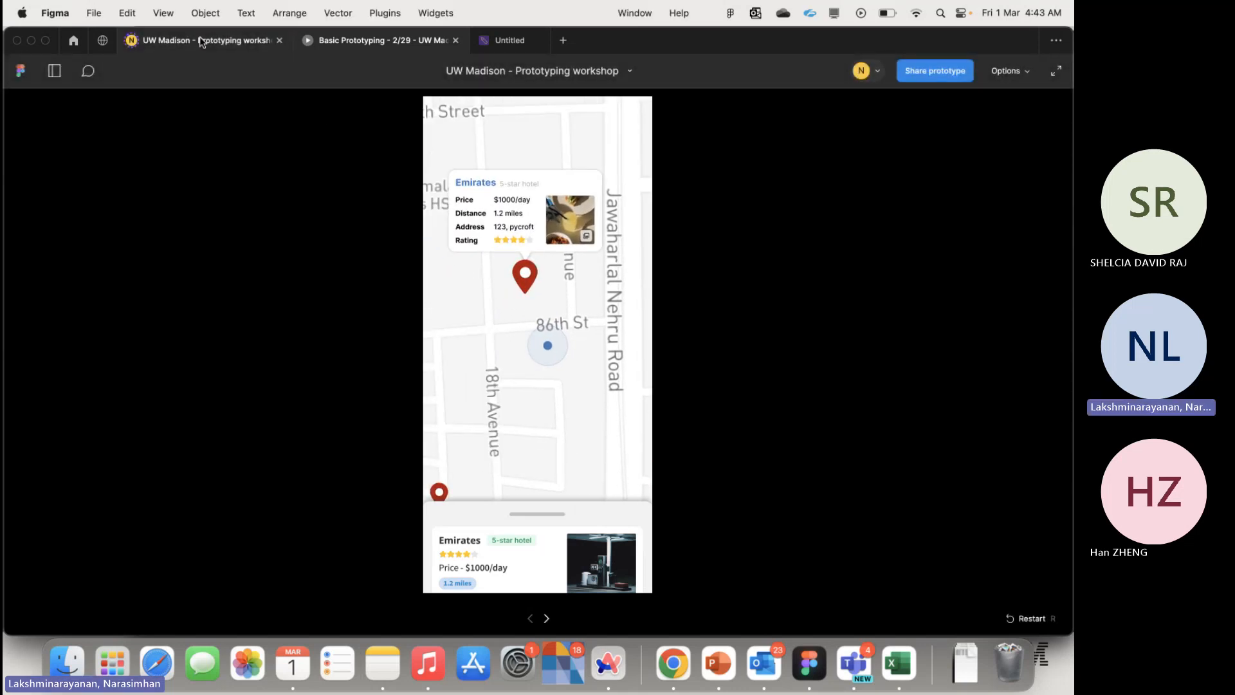
scroll(639, 278, "up", 10)
scroll(638, 277, "left", 7)
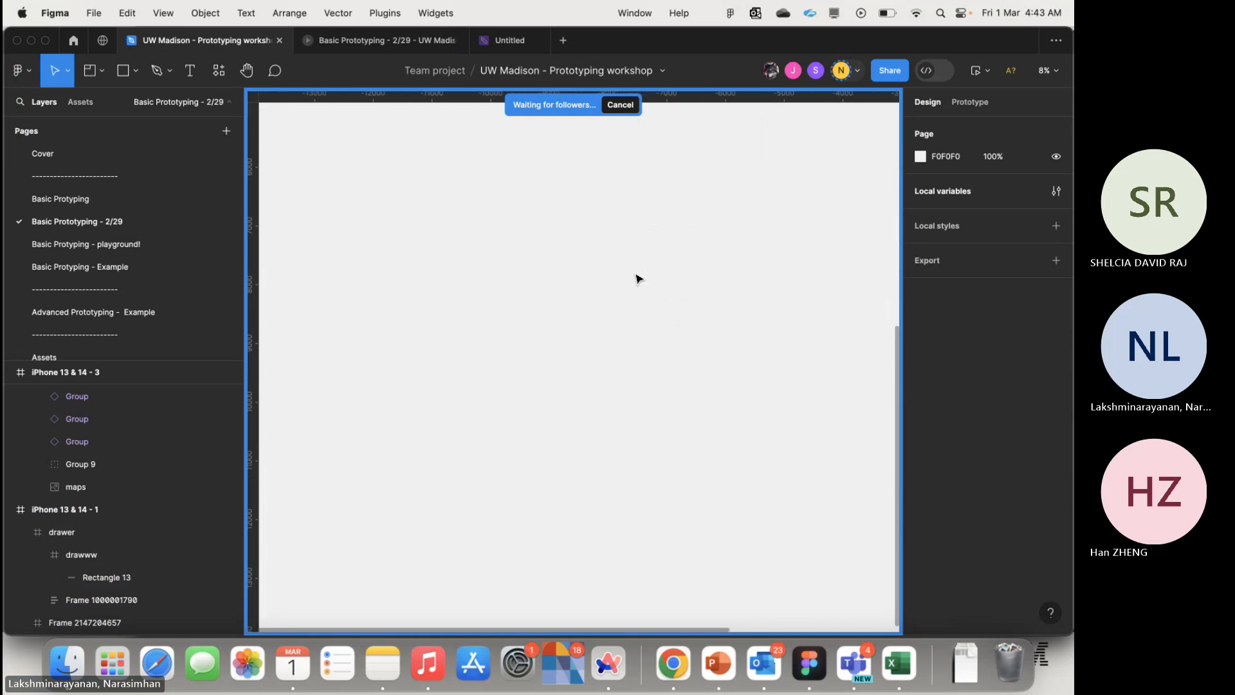
scroll(610, 356, "up", 5)
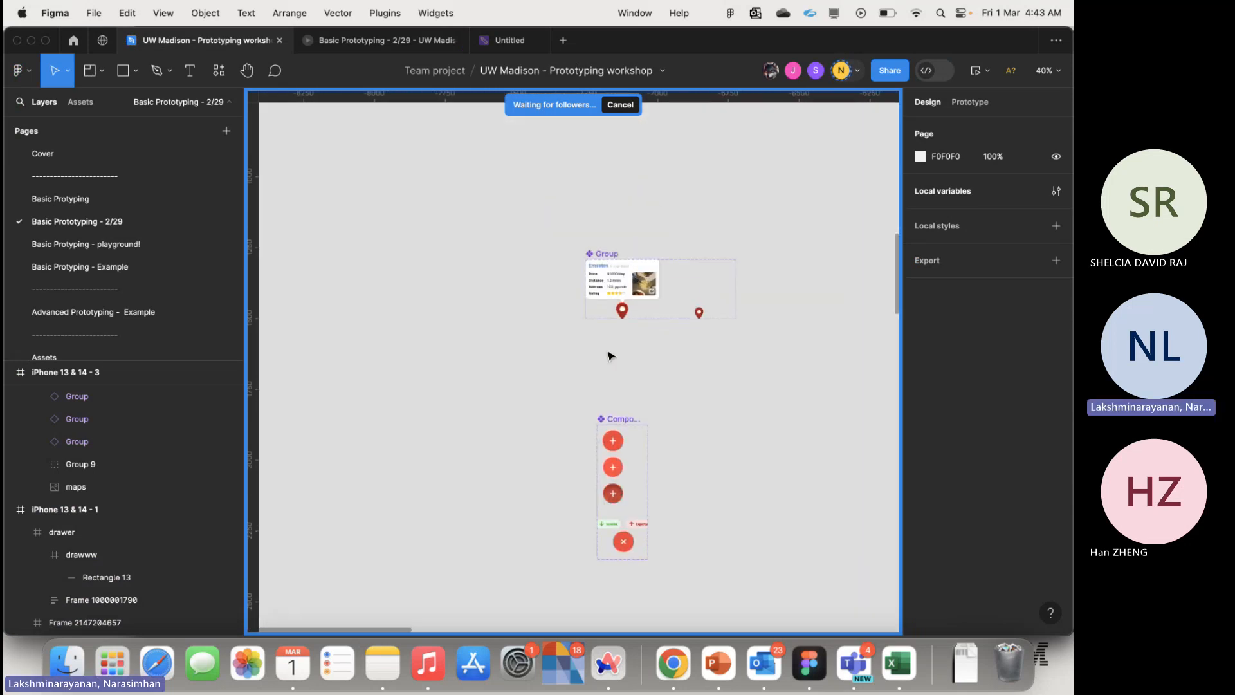
scroll(667, 309, "up", 5)
scroll(679, 299, "right", 1)
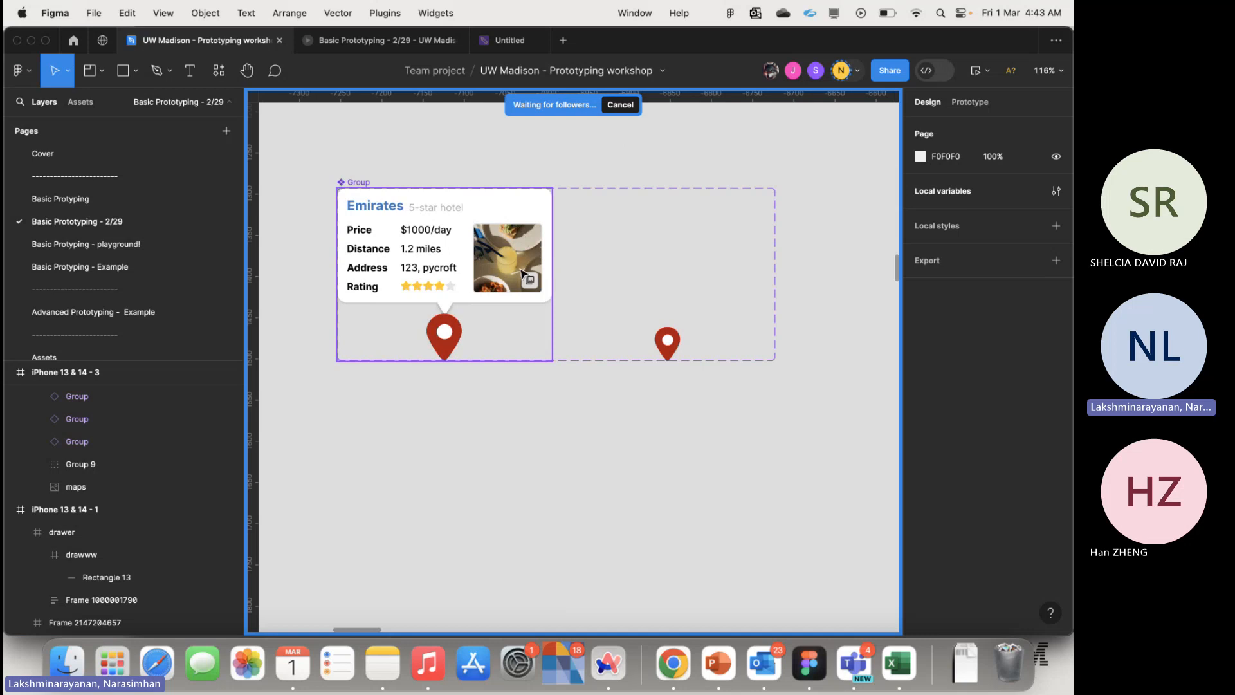
double_click(666, 347)
left_click(701, 348)
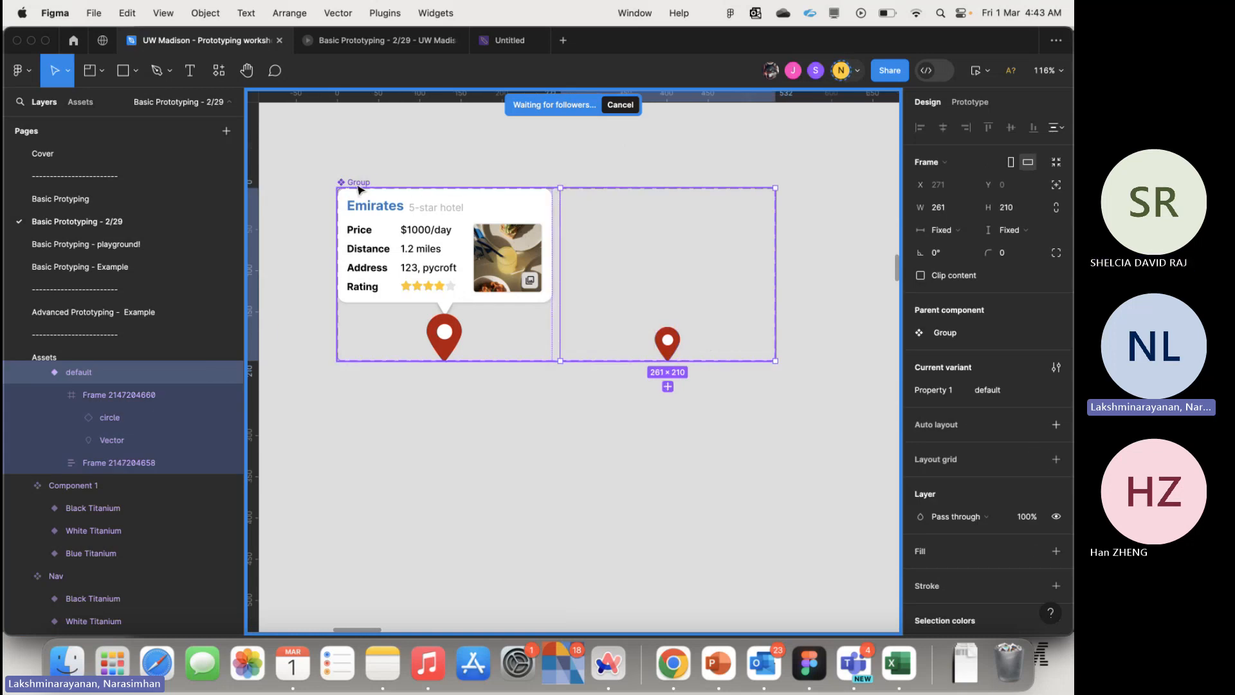
double_click(419, 257)
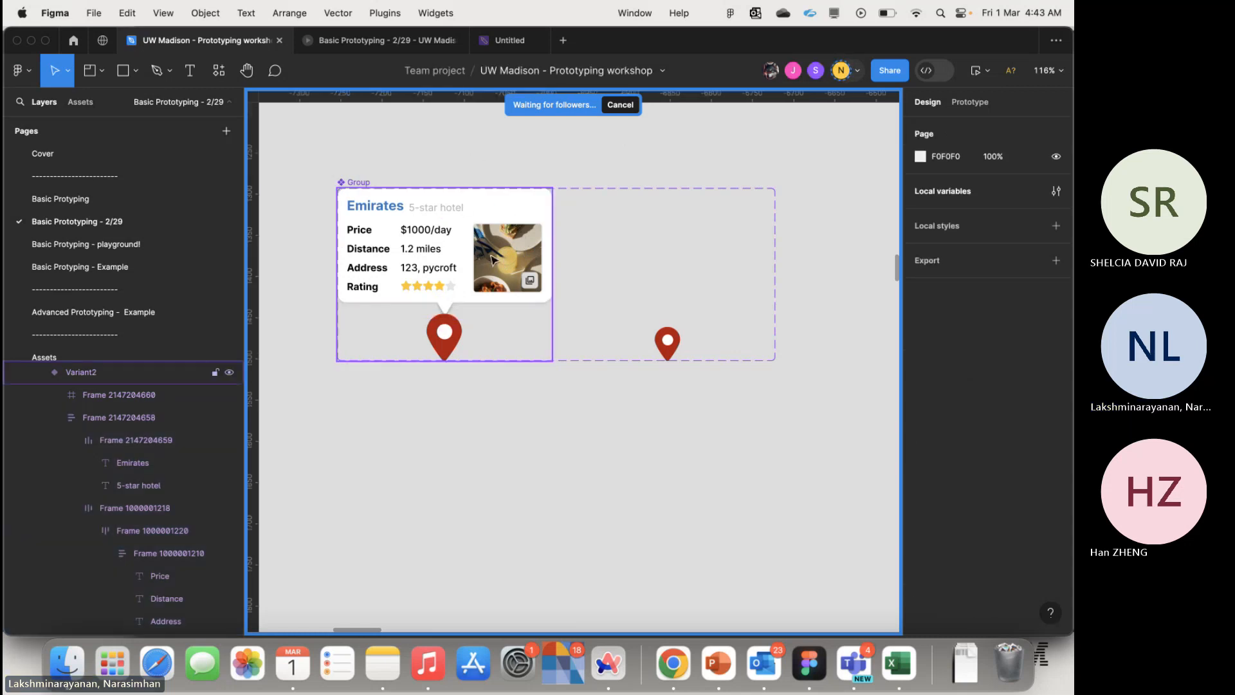
- Show the Group component's prototype connections and open the default pin's on-click interaction to Variant2
left_click(674, 325)
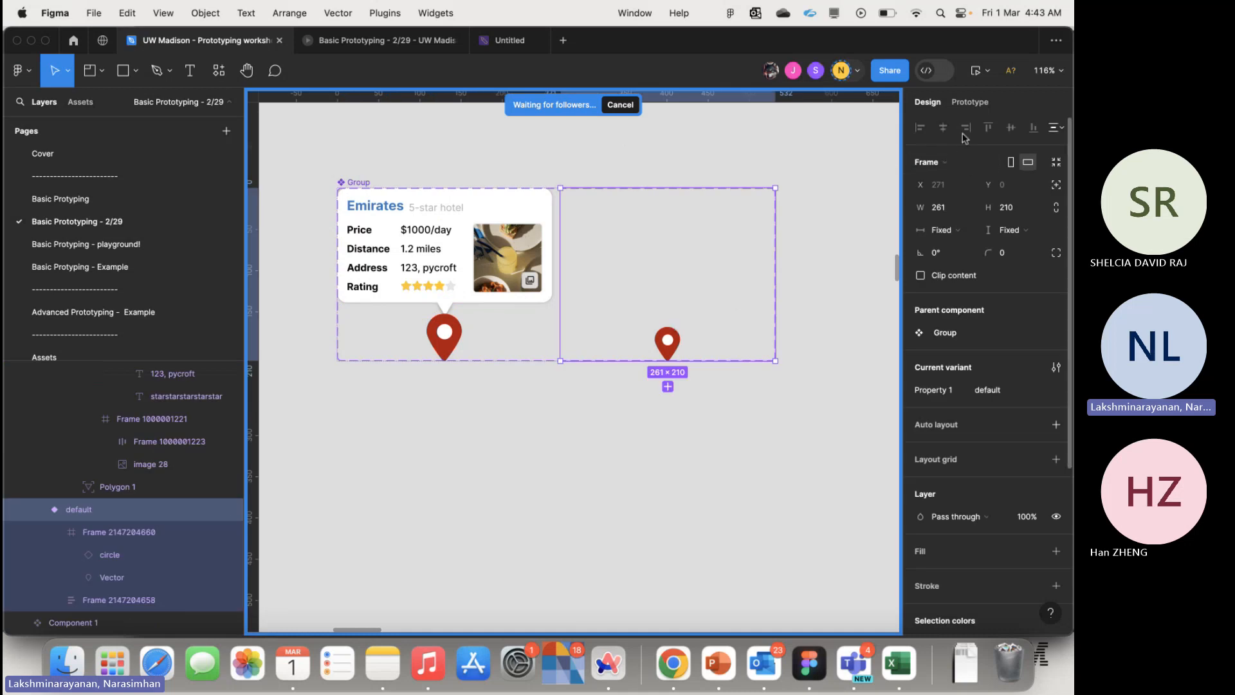
left_click(974, 104)
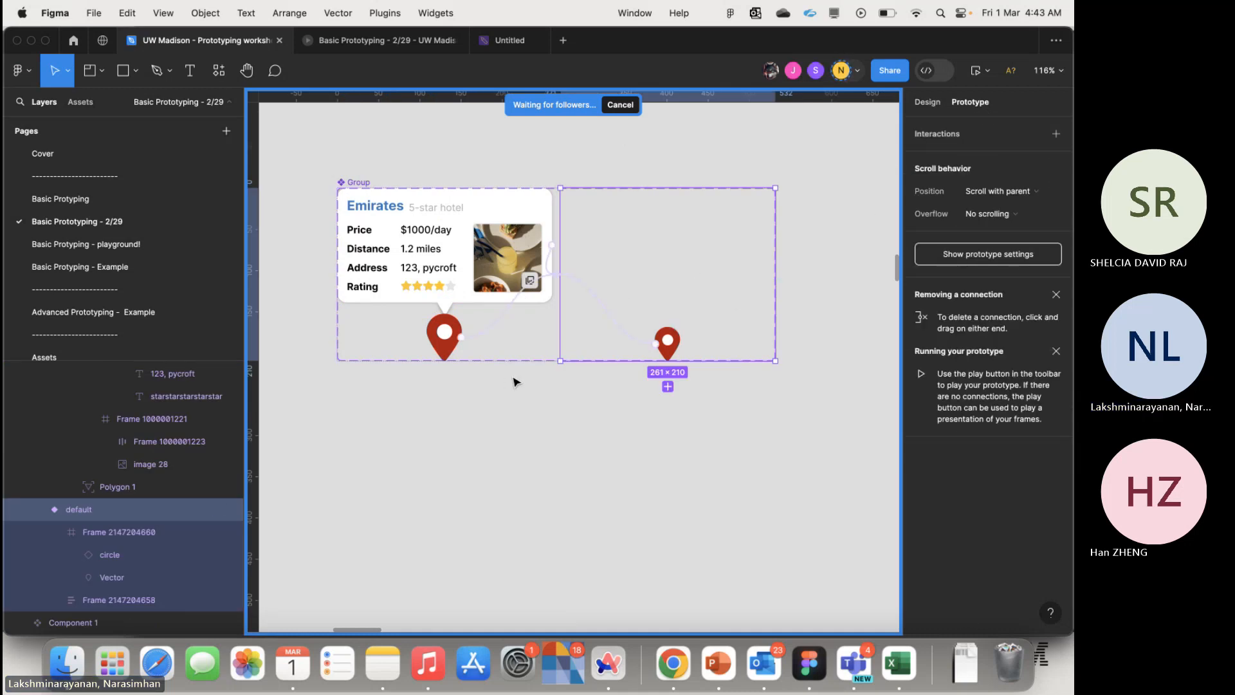
left_click(665, 343)
left_click_drag(656, 341, 517, 290)
scroll(515, 291, "down", 3)
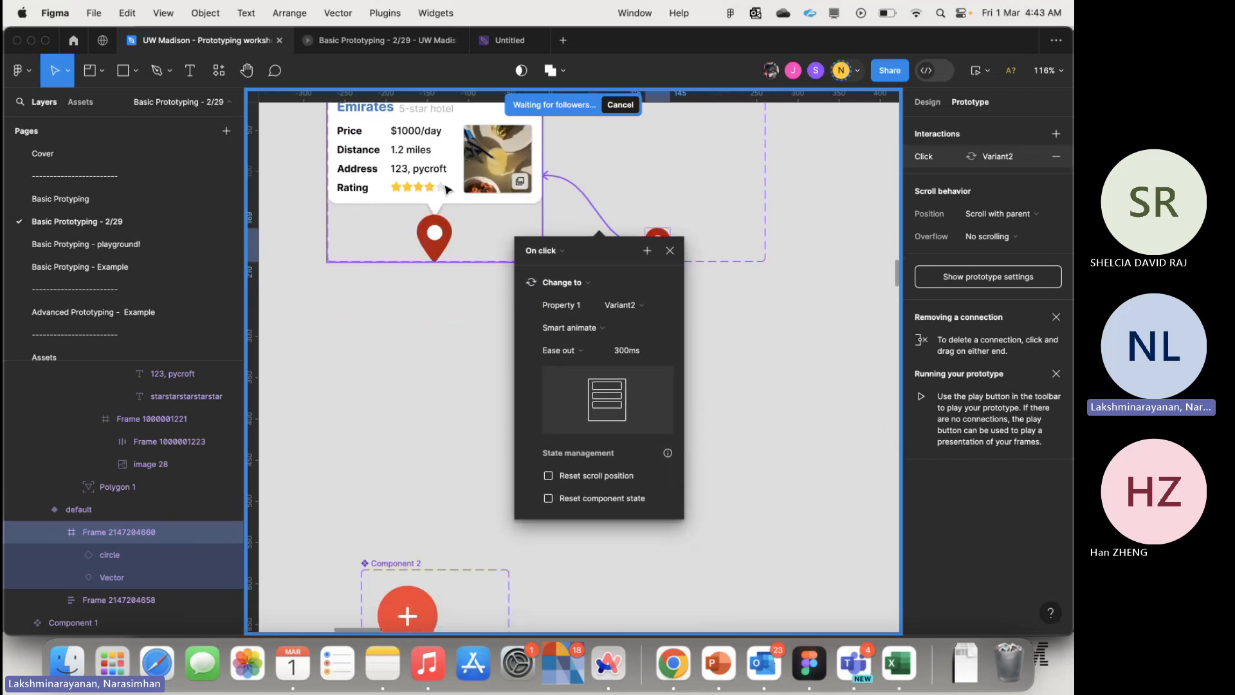
scroll(446, 208, "up", 3)
scroll(447, 208, "down", 1)
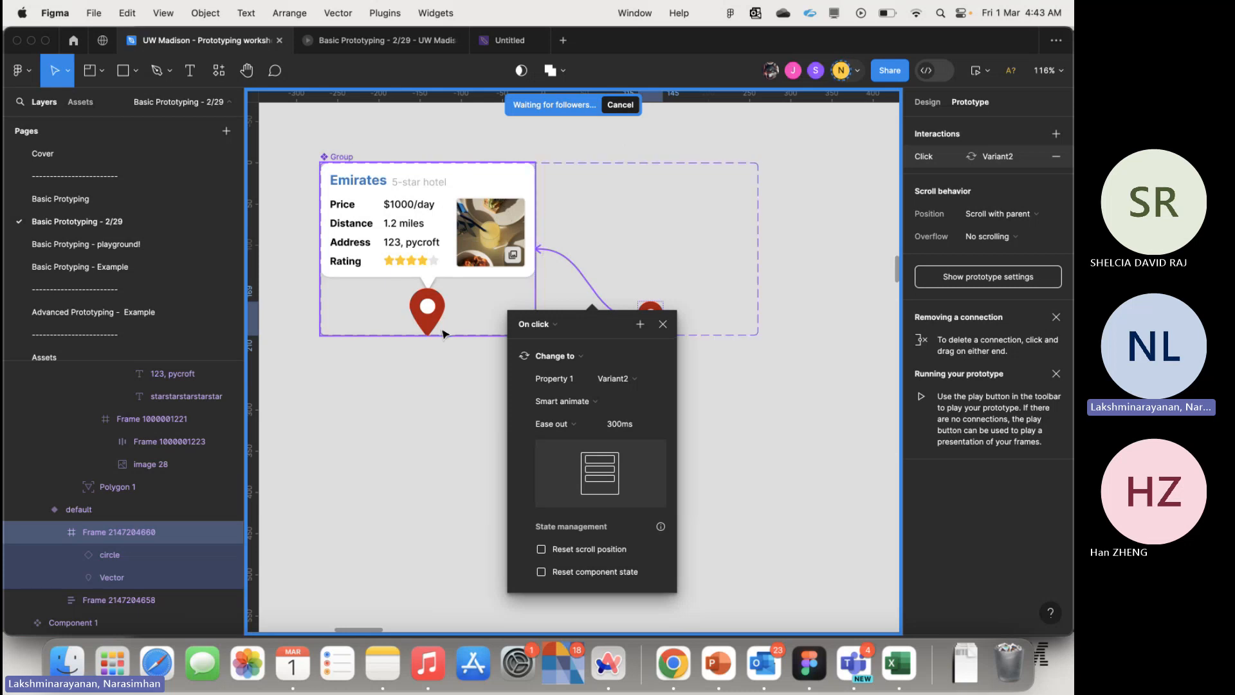
- Review the interaction's target variant and animation choices, keep Variant2 and Smart animate, and close its details
left_click(613, 381)
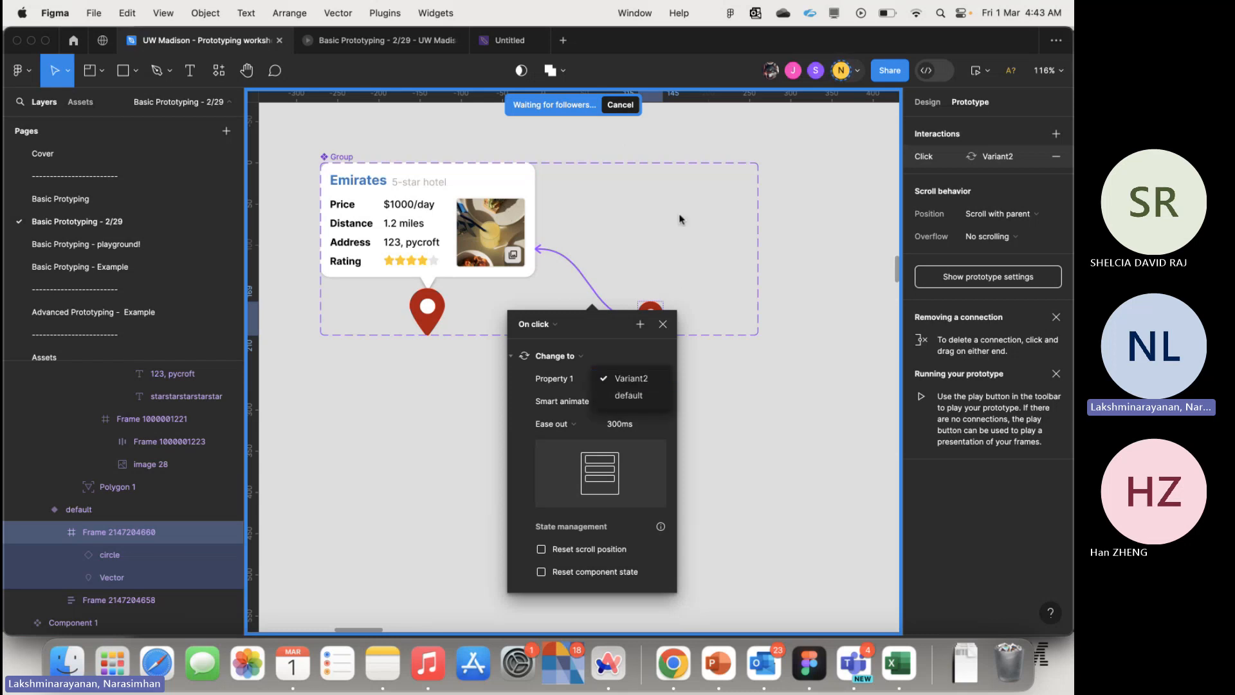
left_click(648, 377)
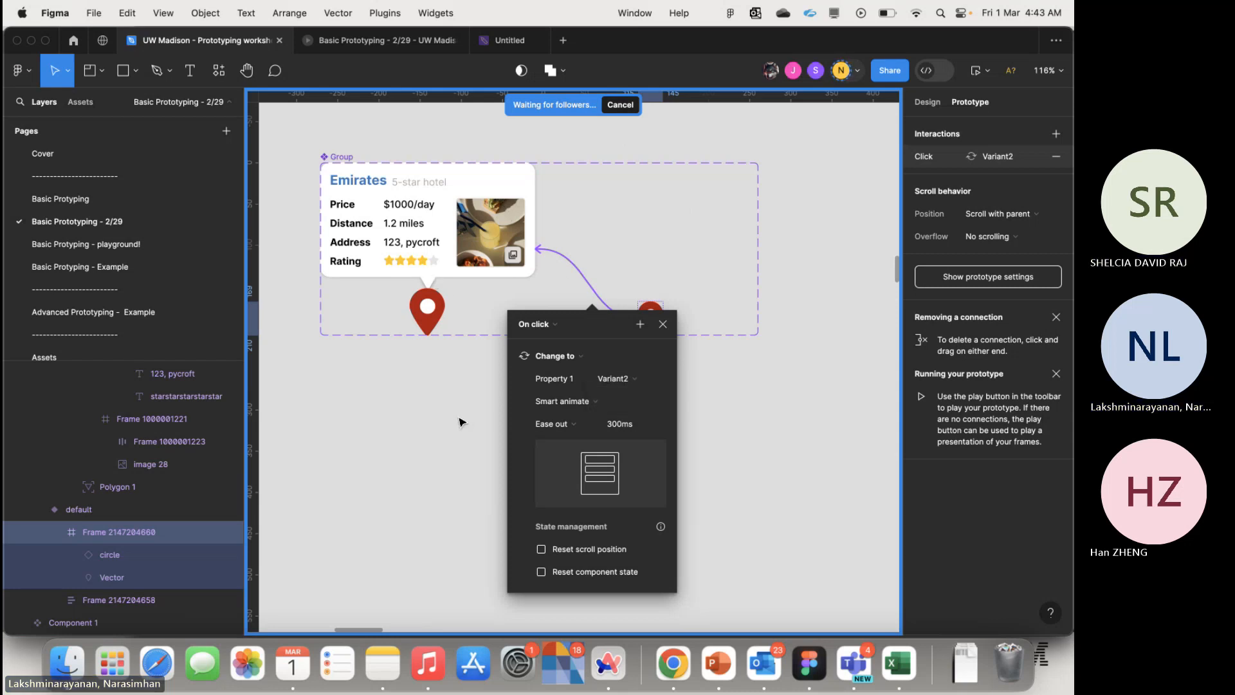
left_click(562, 401)
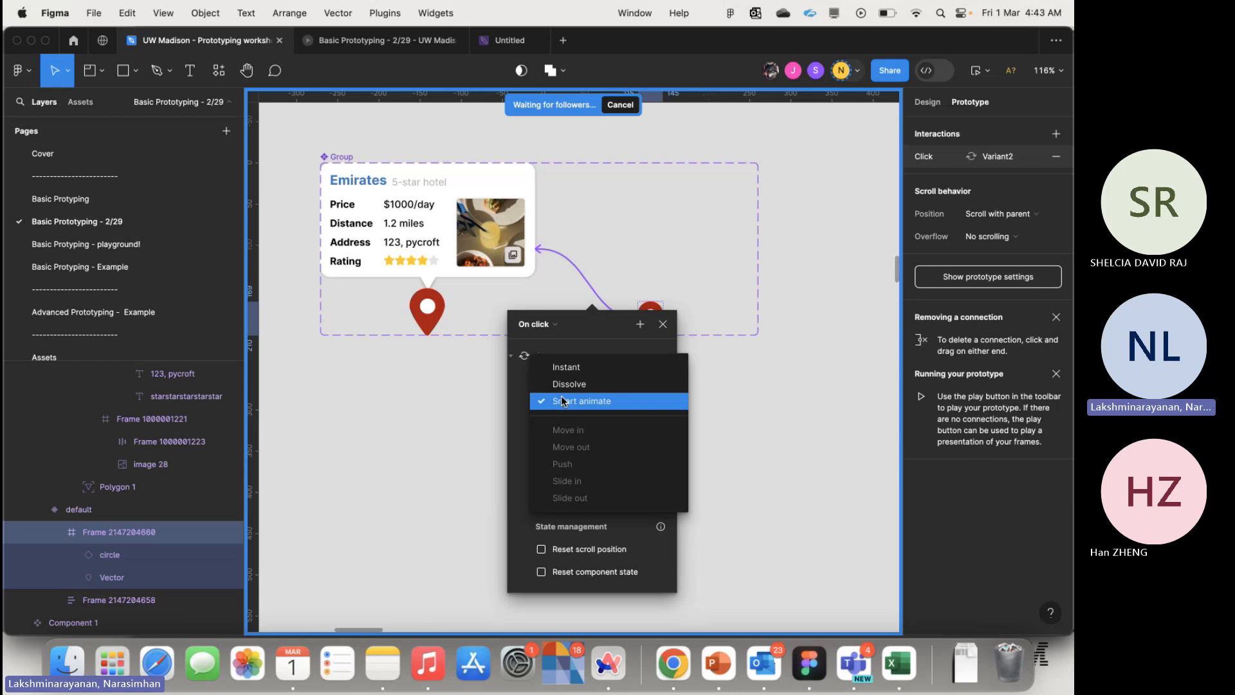
left_click(565, 403)
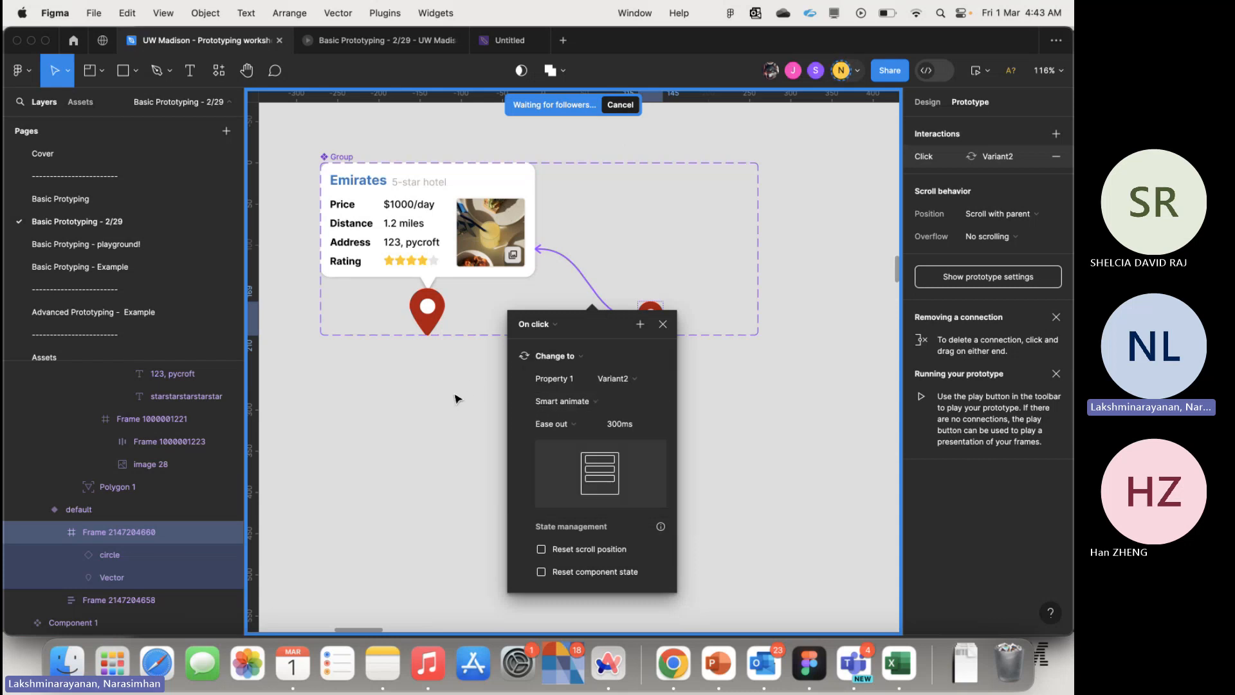
left_click(601, 410)
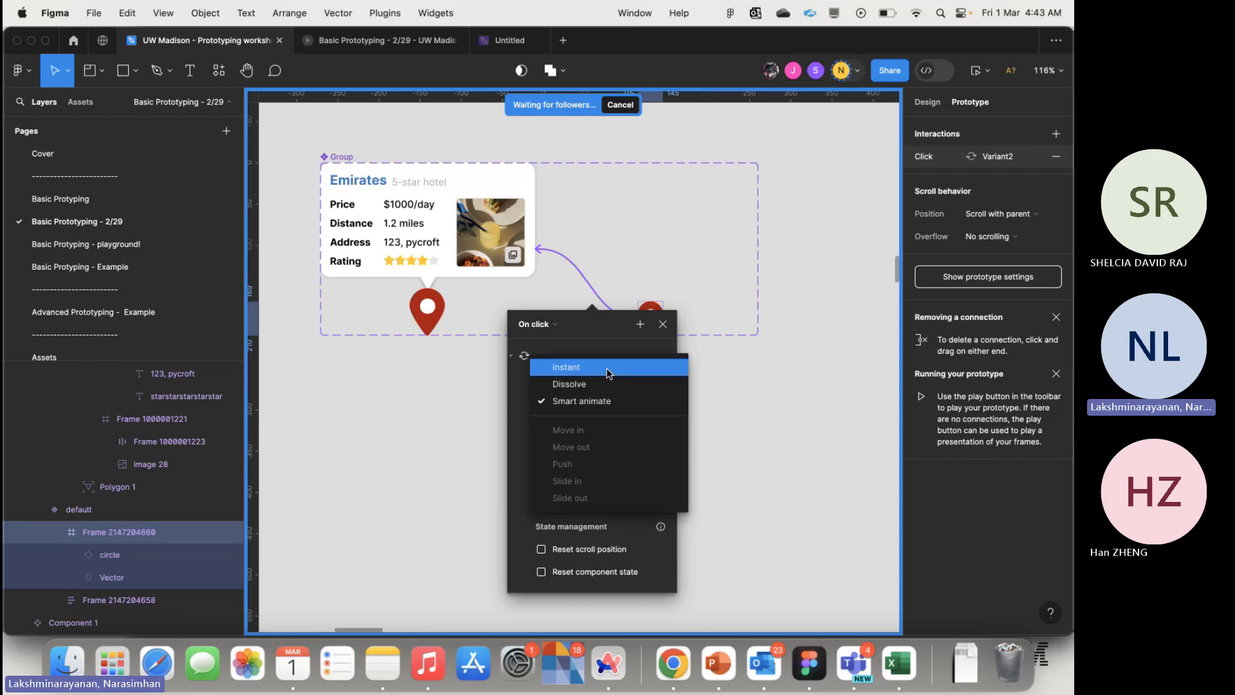
left_click(616, 401)
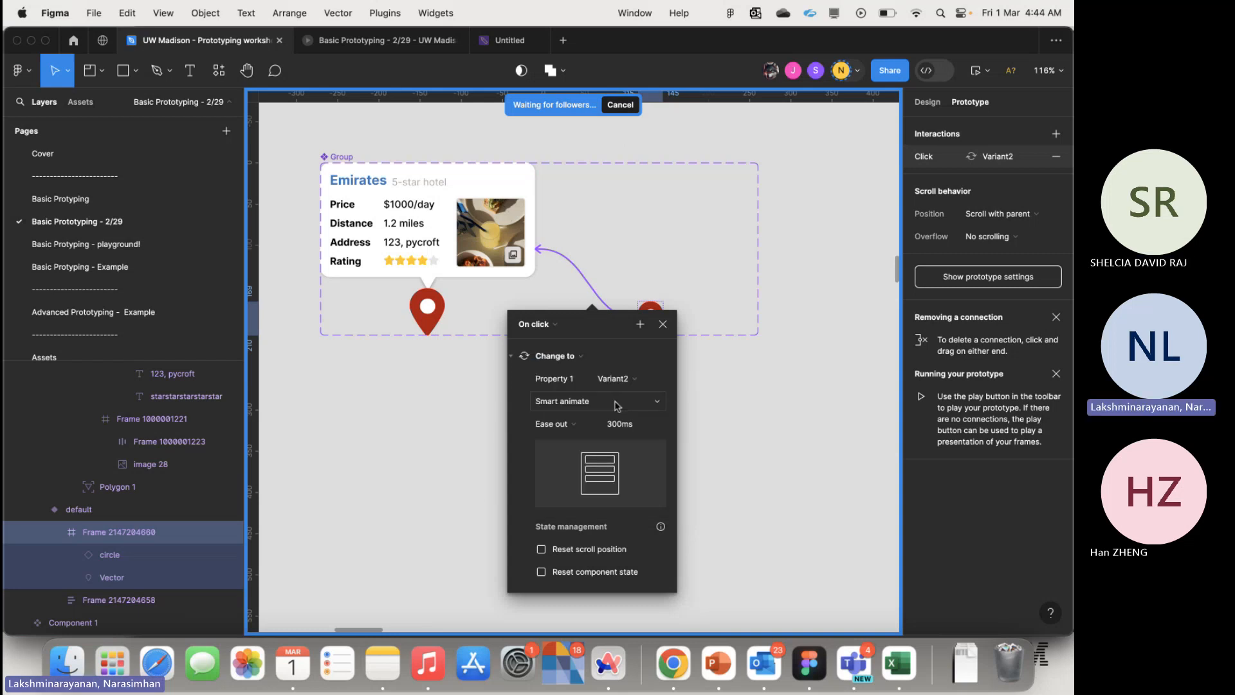
left_click(376, 419)
- Inspect the Variant2 hotel card's on-click interaction back to the default variant and close its details
left_click(508, 290)
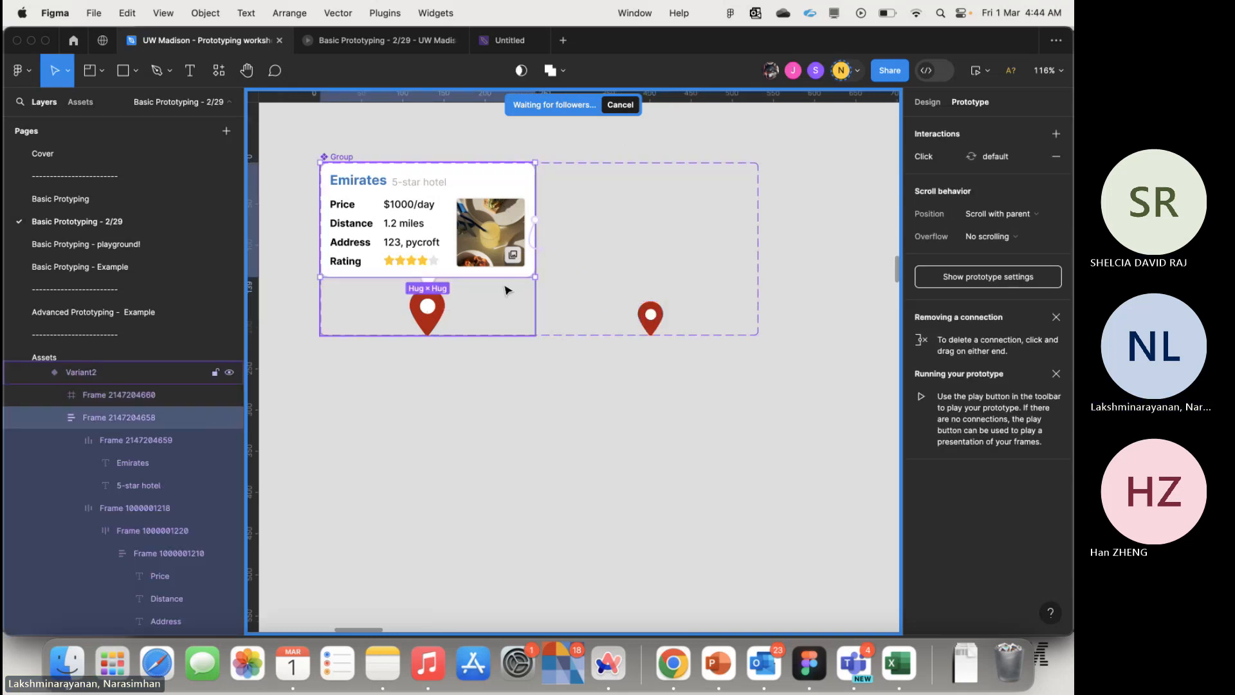
left_click(530, 248)
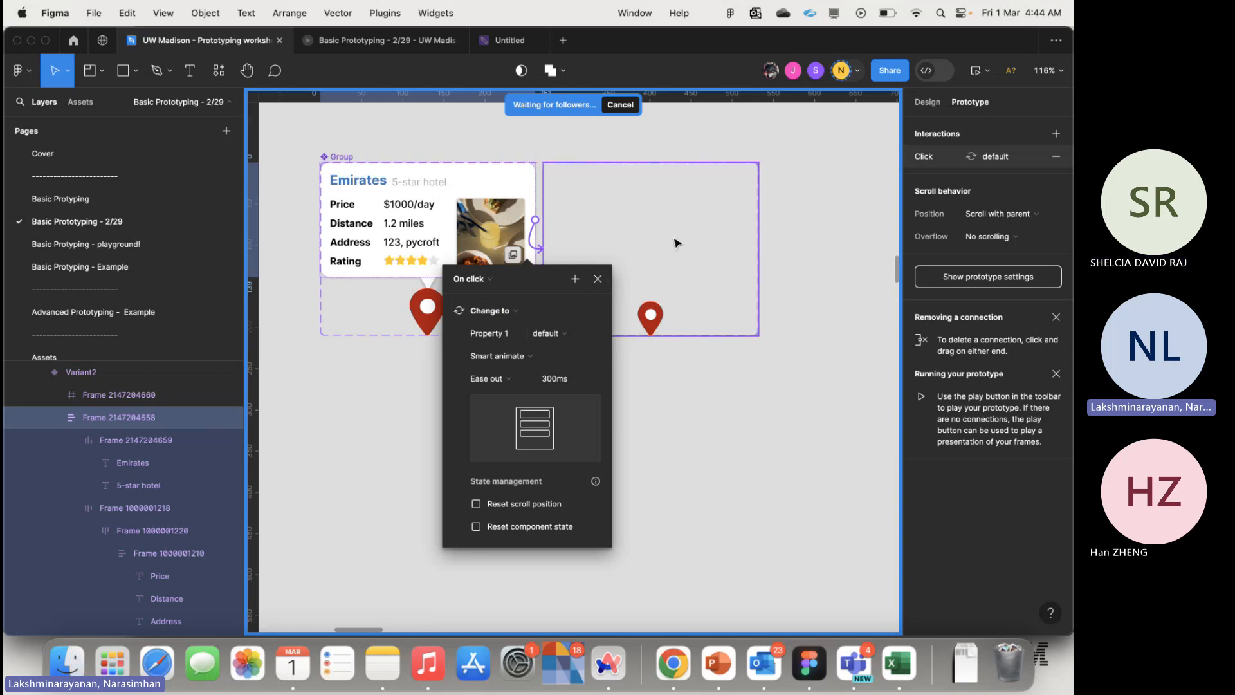
left_click(813, 276)
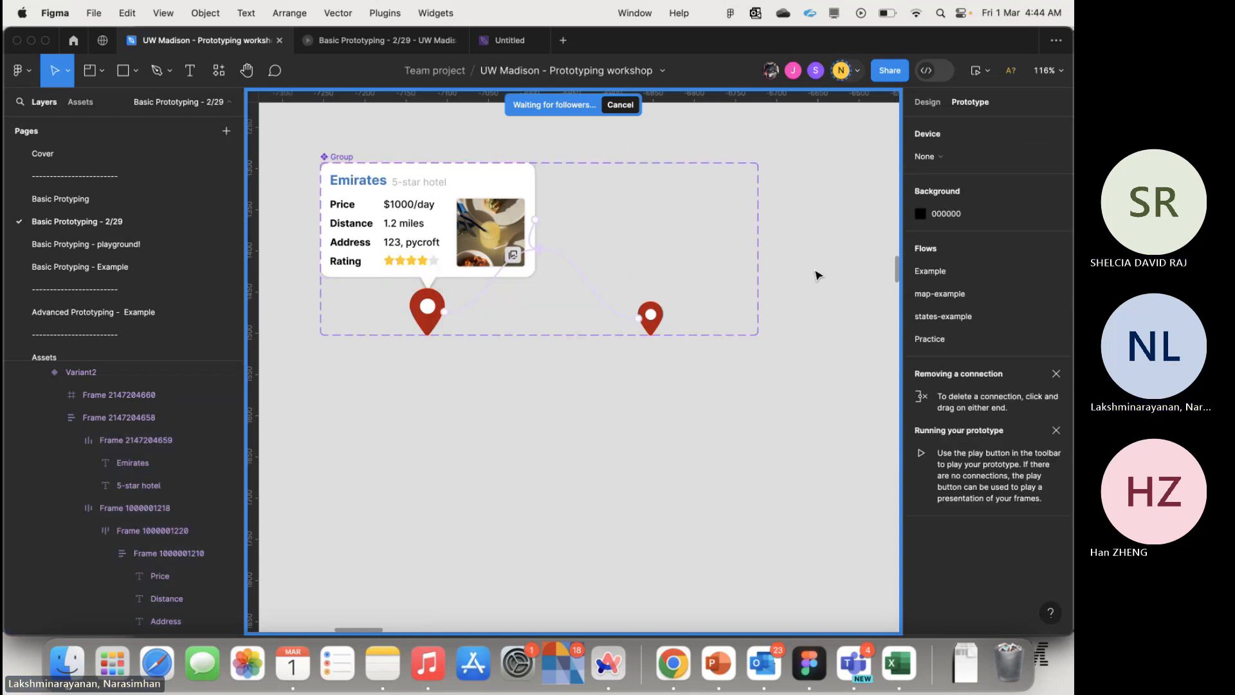
- Switch back to the running prototype, pan the map, and pull up the hotel drawer to test its expansion
scroll(783, 284, "down", 10)
scroll(784, 286, "down", 3)
scroll(785, 286, "right", 12)
scroll(785, 285, "down", 2)
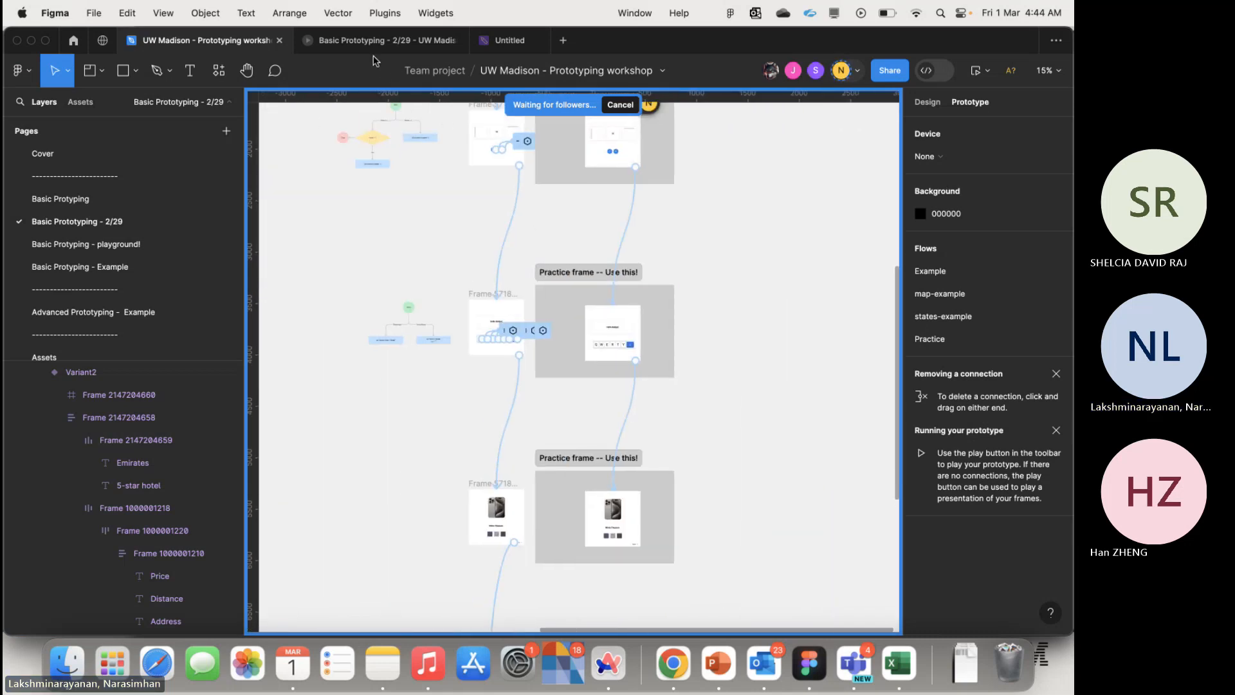
left_click(367, 32)
scroll(539, 326, "down", 3)
scroll(539, 325, "left", 1)
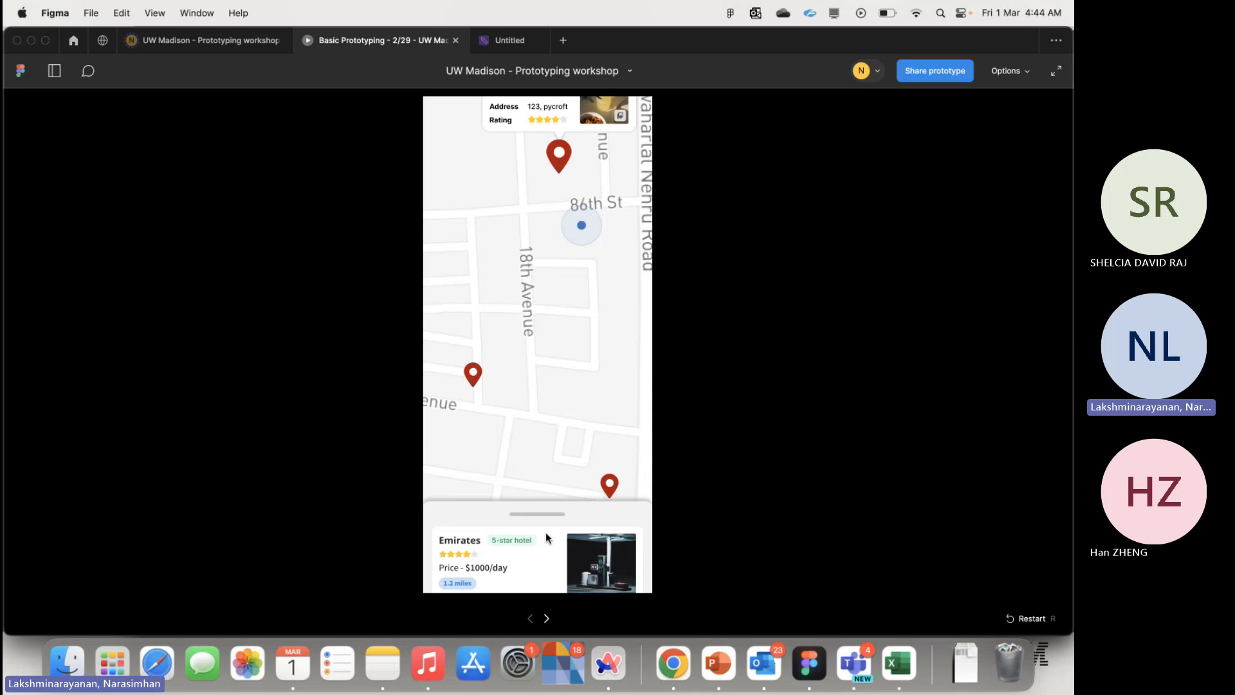
left_click_drag(552, 517, 550, 273)
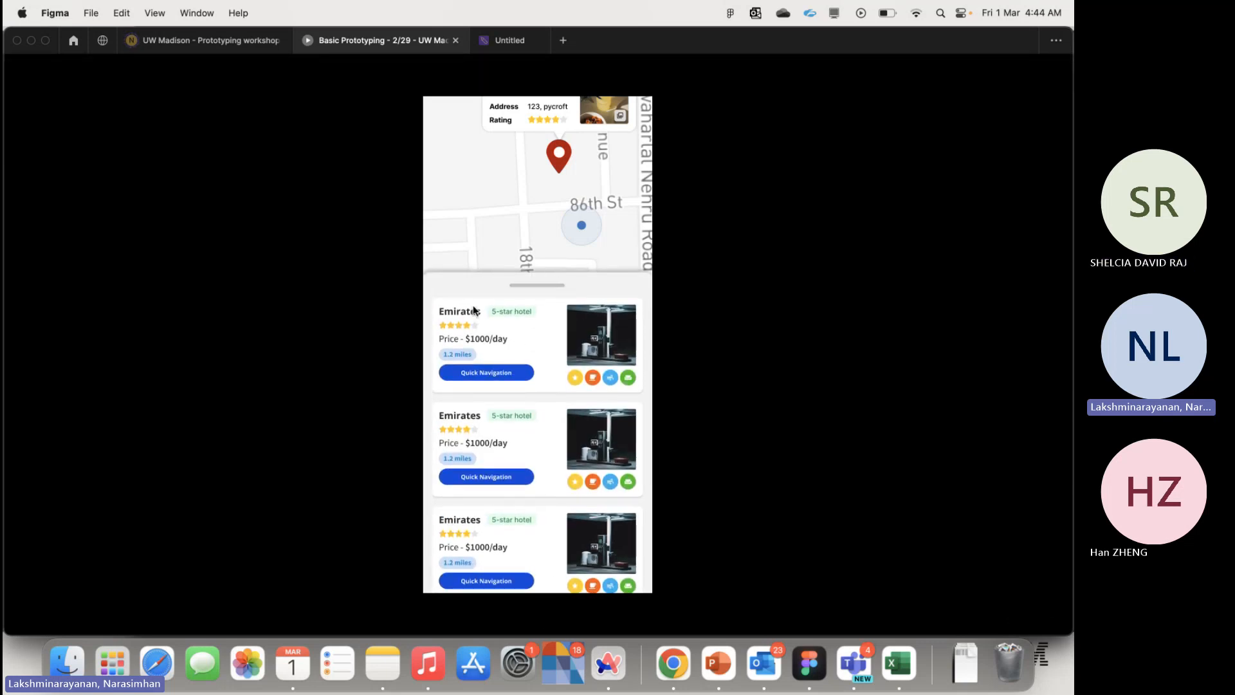
- Return to the design file, try to launch the splash frame's states-example flow, and open the Practice flow from the prototype's flow list
left_click(230, 43)
scroll(351, 291, "down", 6)
scroll(351, 290, "right", 1)
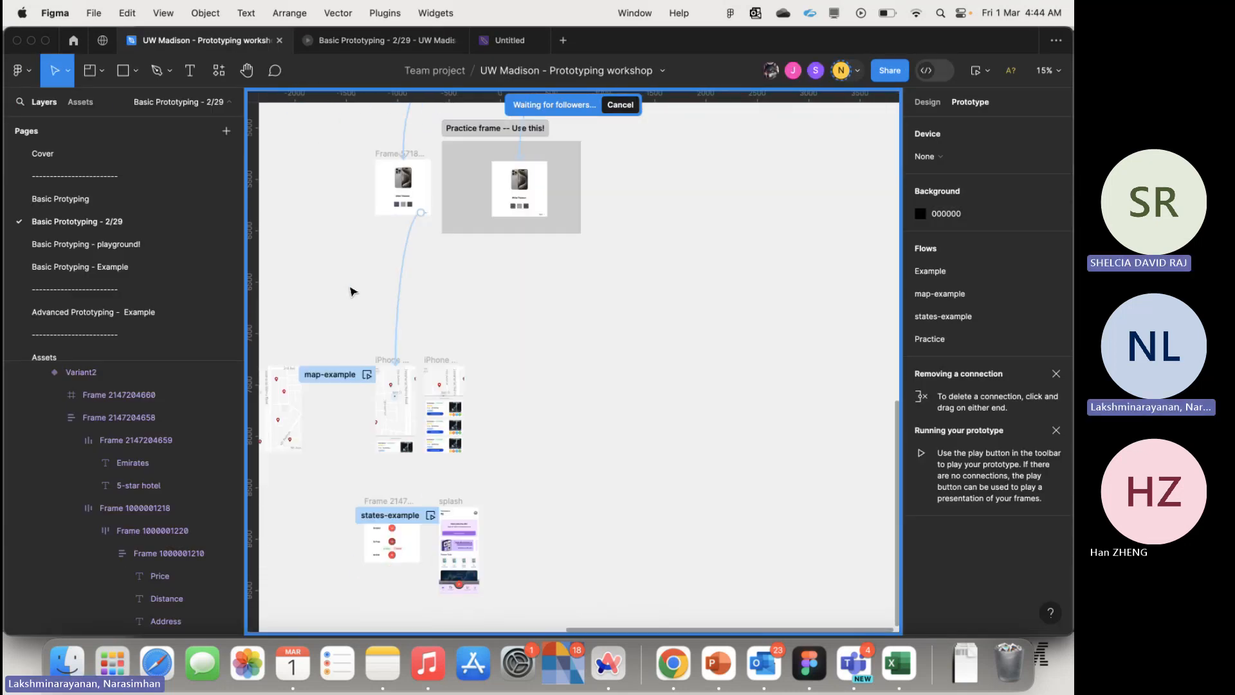
scroll(367, 302, "up", 5)
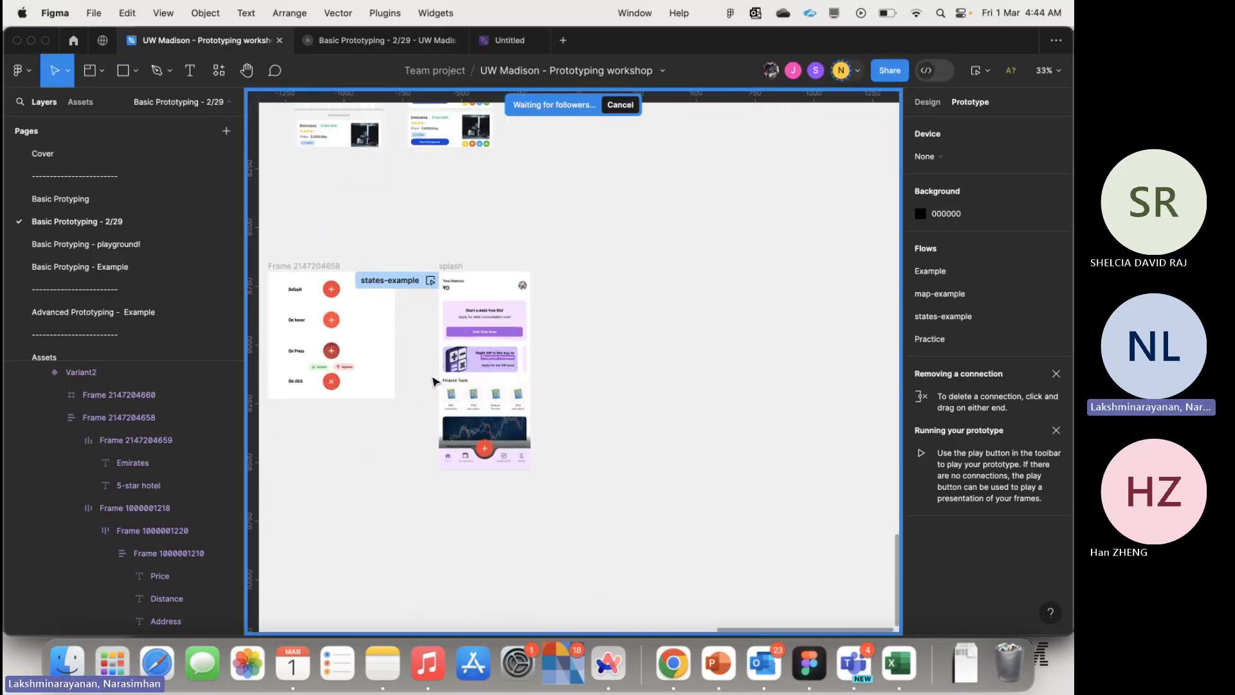
scroll(392, 384, "up", 8)
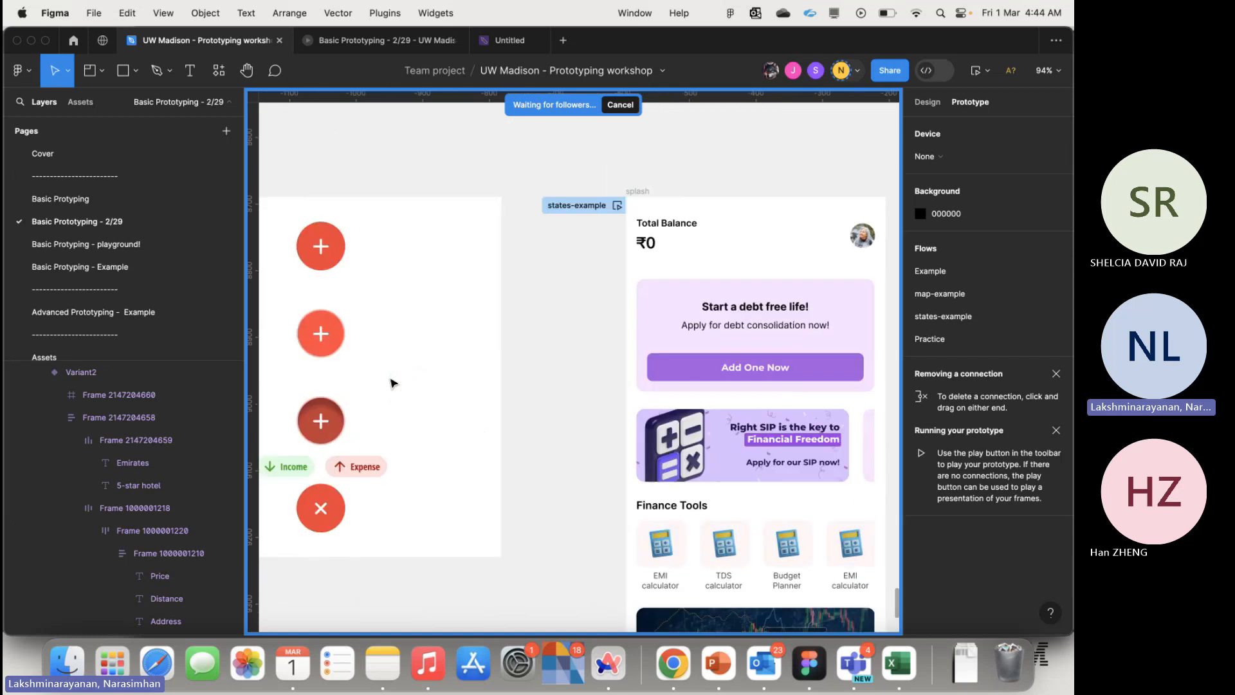
scroll(393, 384, "left", 2)
scroll(560, 303, "right", 1)
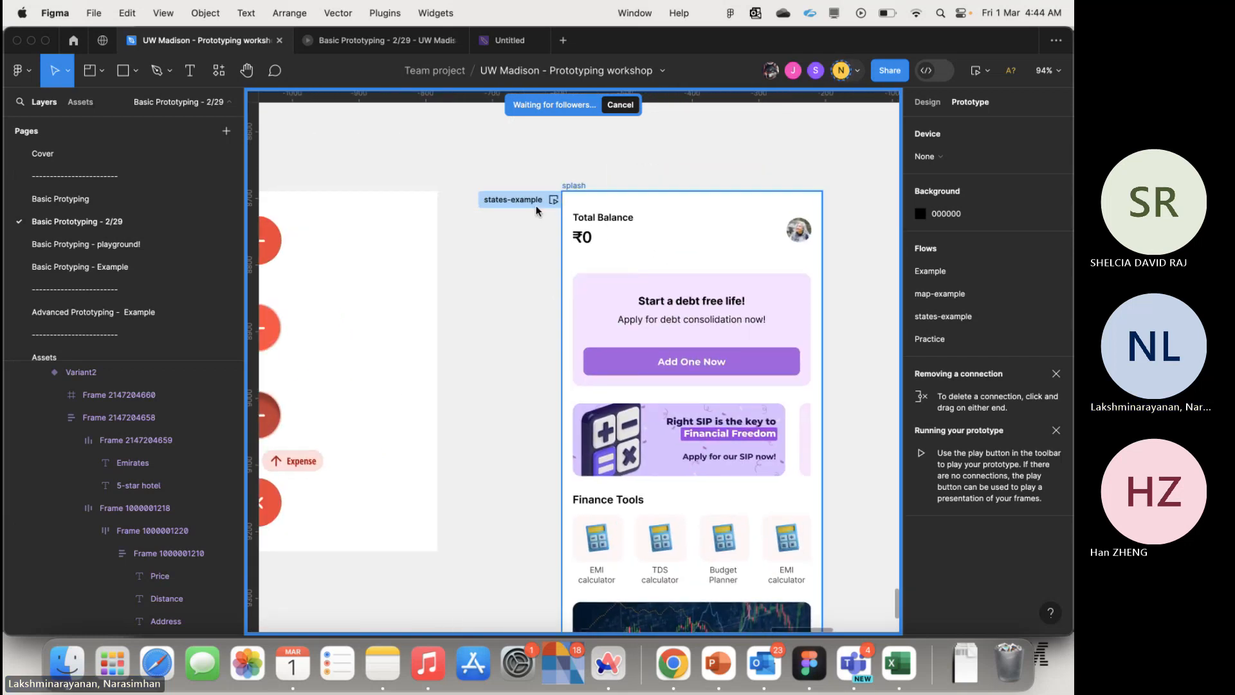
left_click(553, 200)
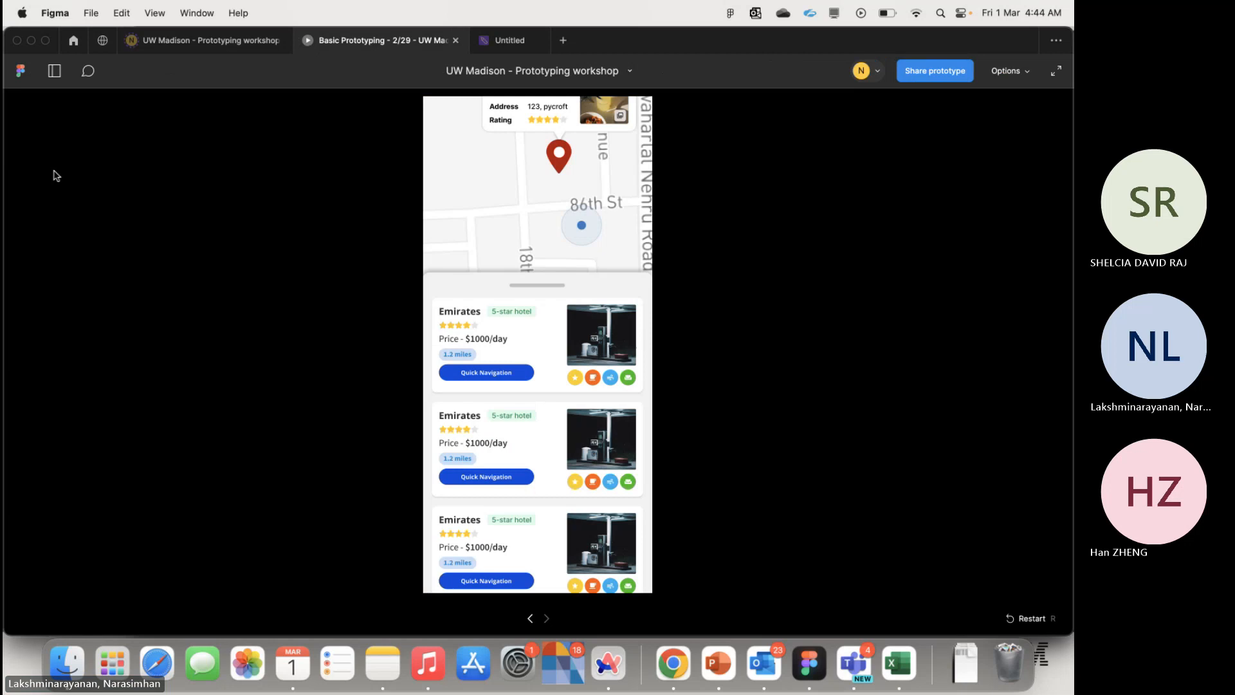
left_click(54, 70)
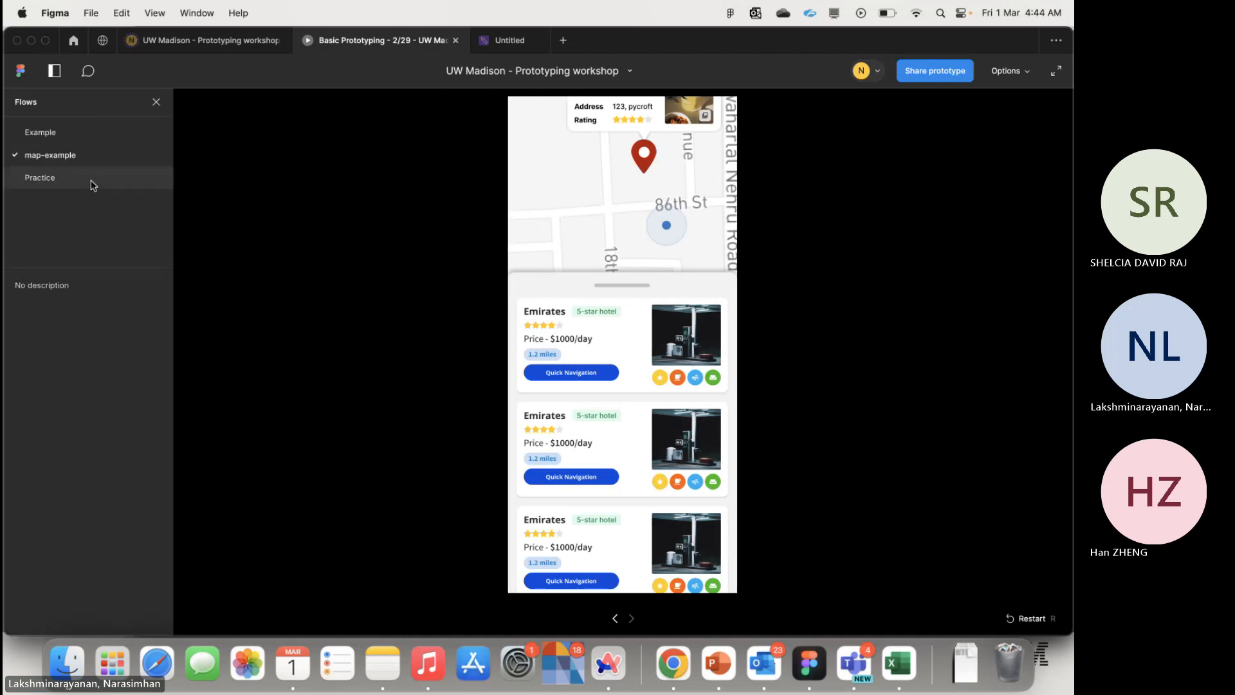
left_click(97, 186)
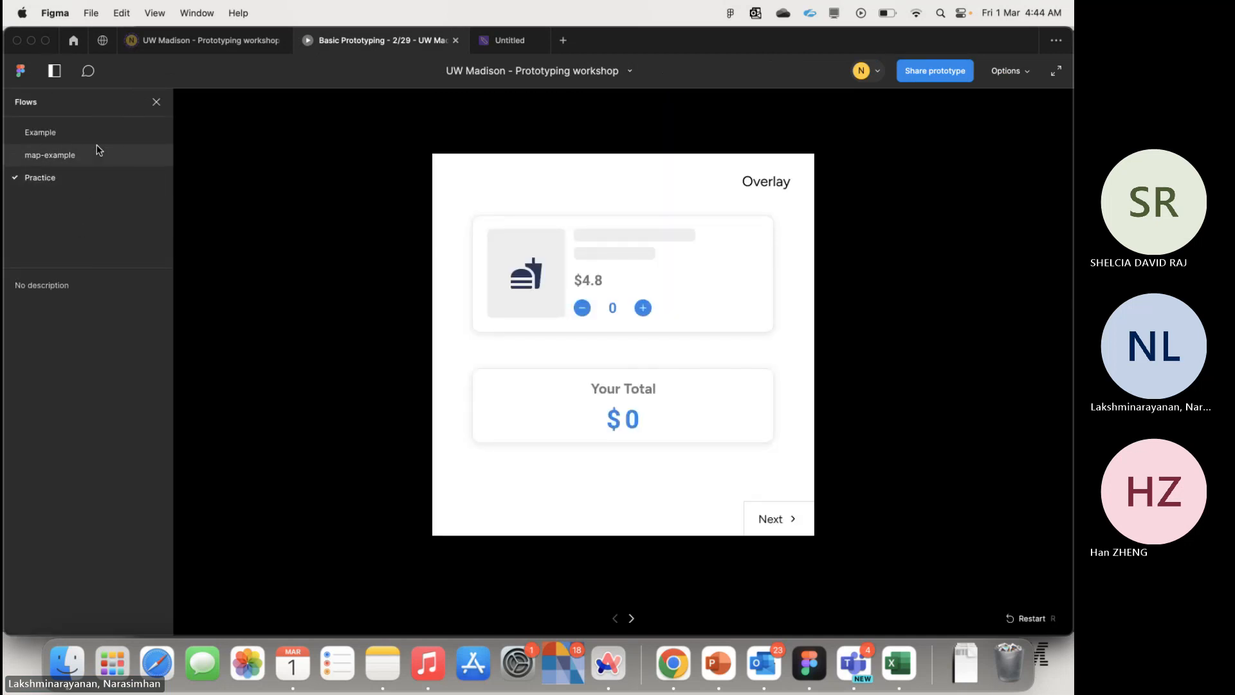
- Add a new flow starting point to the splash frame in the design file, keeping its default name
left_click(248, 40)
scroll(518, 279, "down", 5)
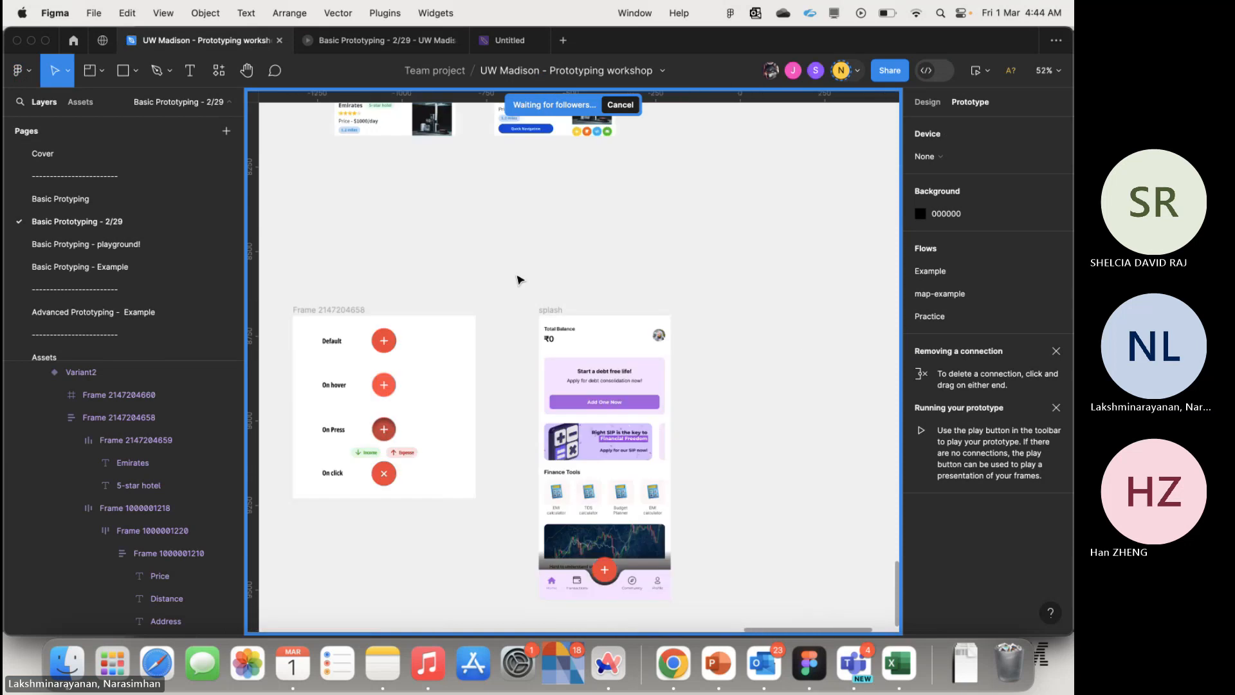
left_click(519, 282)
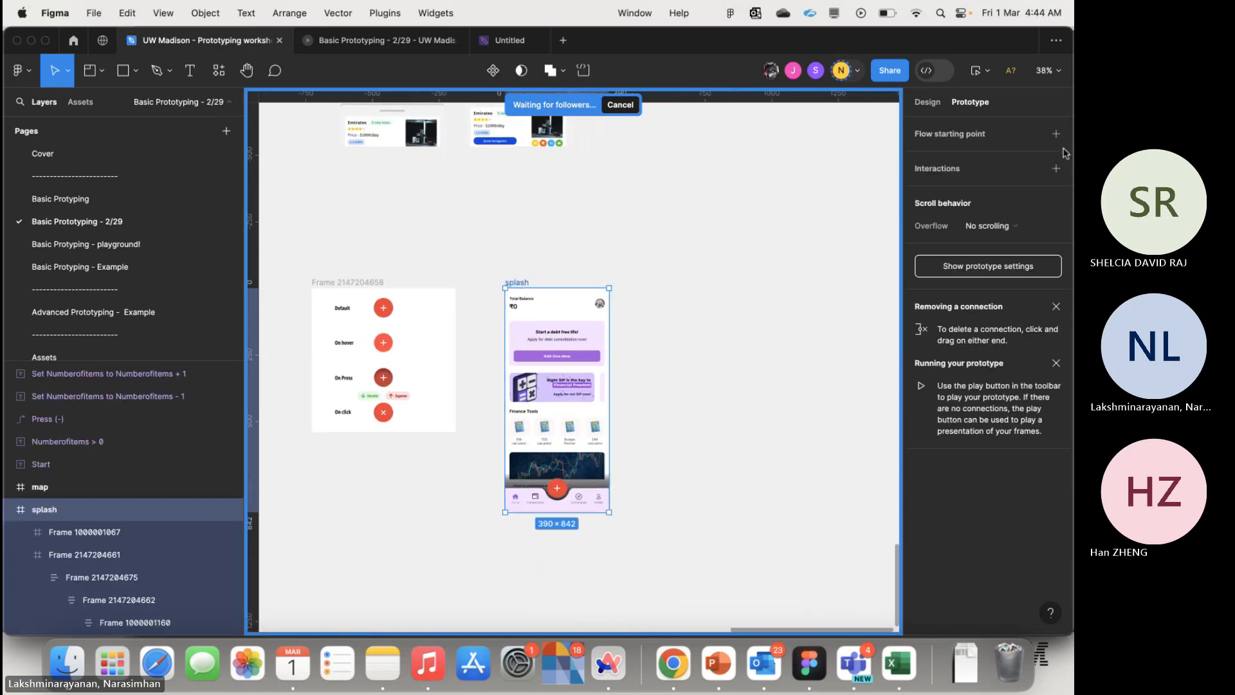
left_click(1058, 135)
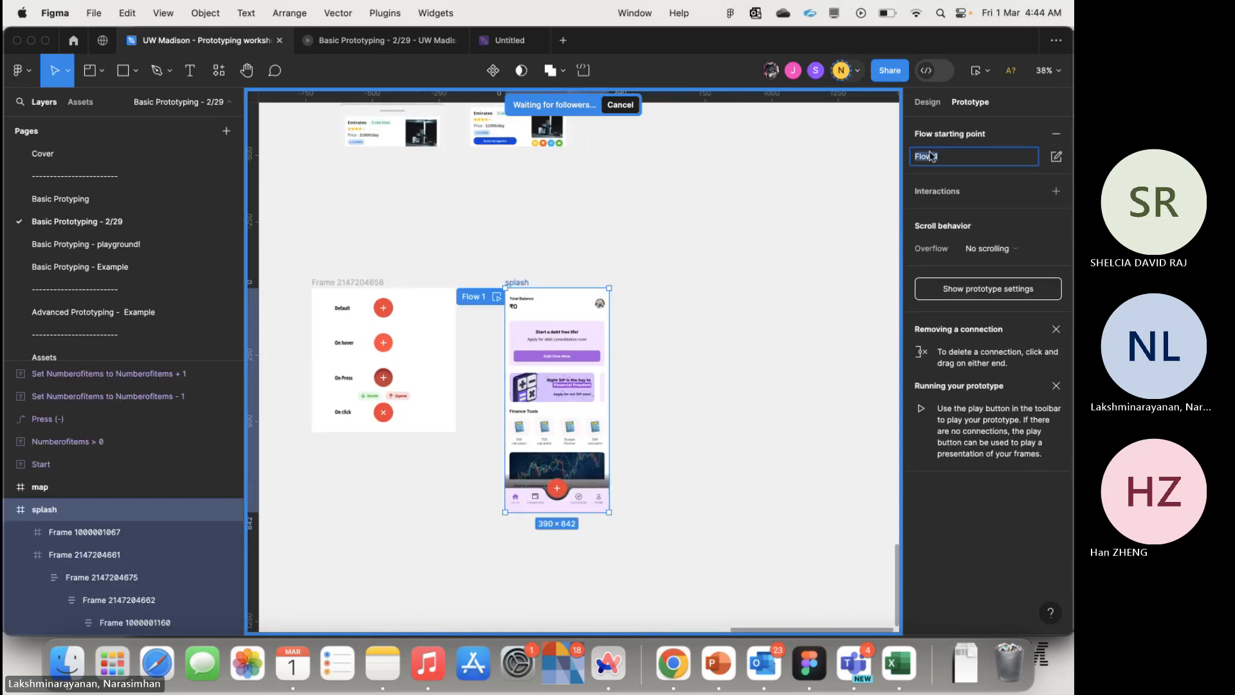
left_click(819, 230)
- Switch to the running prototype, open Flow 1, and test the round plus button on the splash screen
left_click(396, 38)
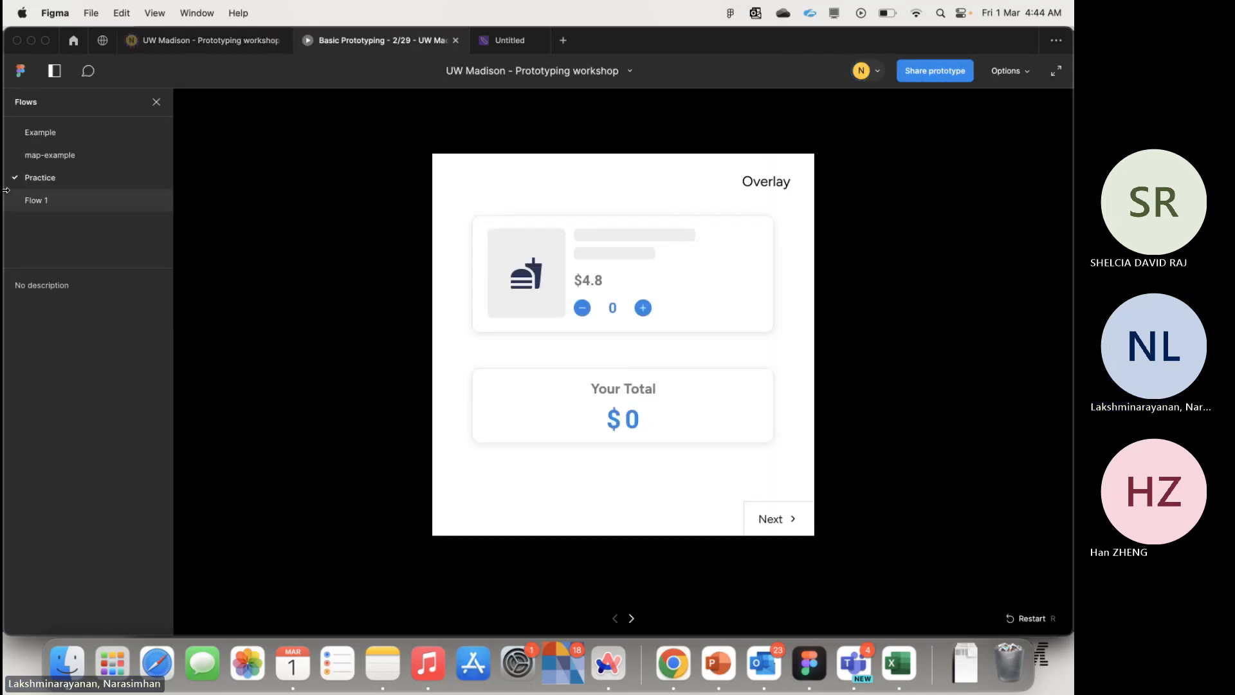
left_click(48, 192)
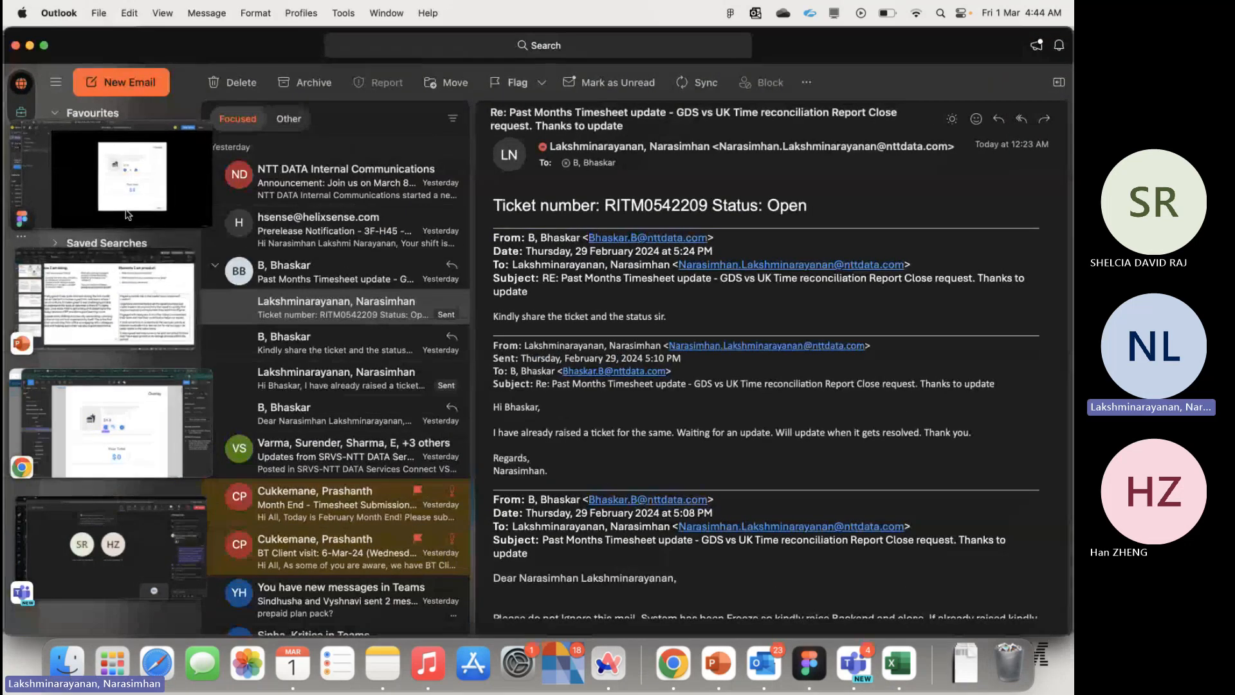
left_click(128, 215)
left_click(117, 205)
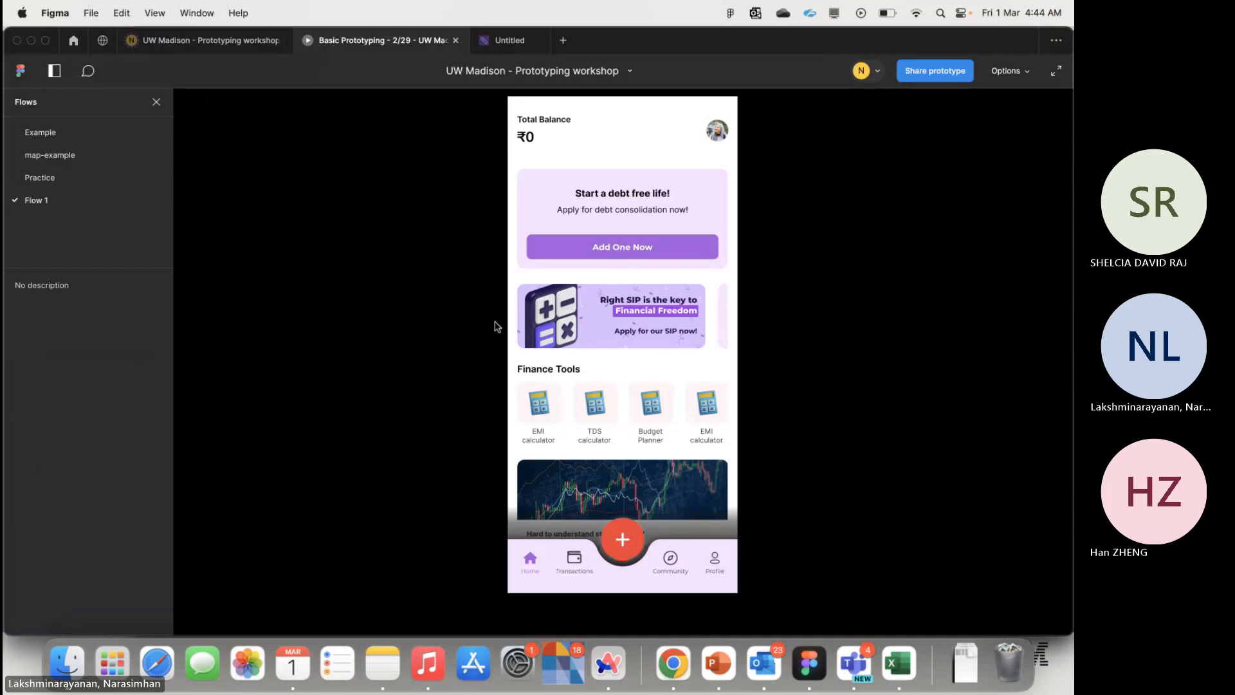
left_click(623, 548)
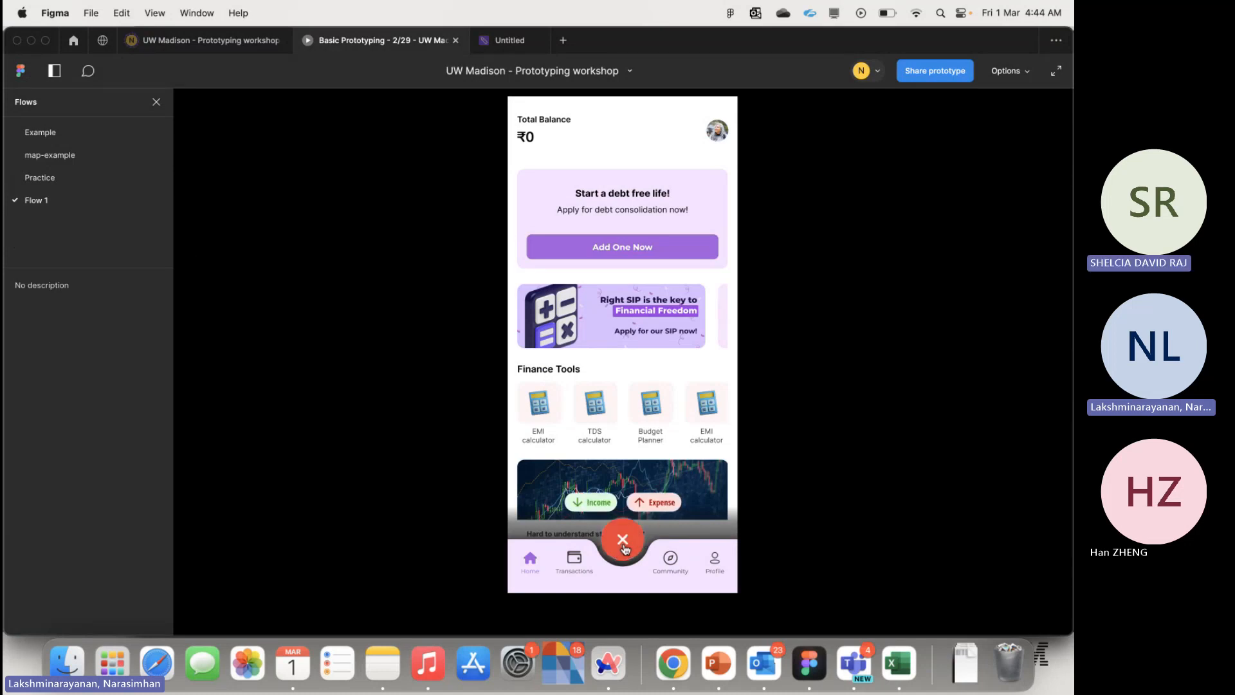
- Return to the design file and duplicate the button states frame to the left of the original
left_click(239, 41)
scroll(463, 343, "up", 2)
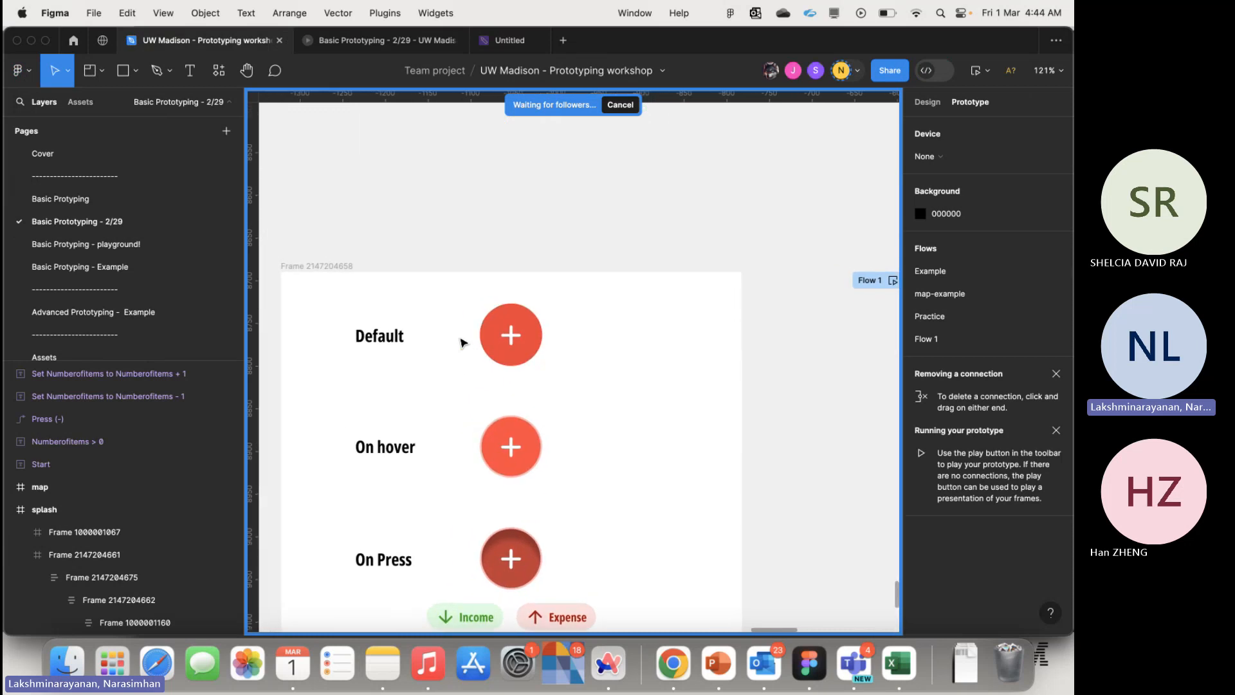
left_click_drag(343, 269, 138, 241)
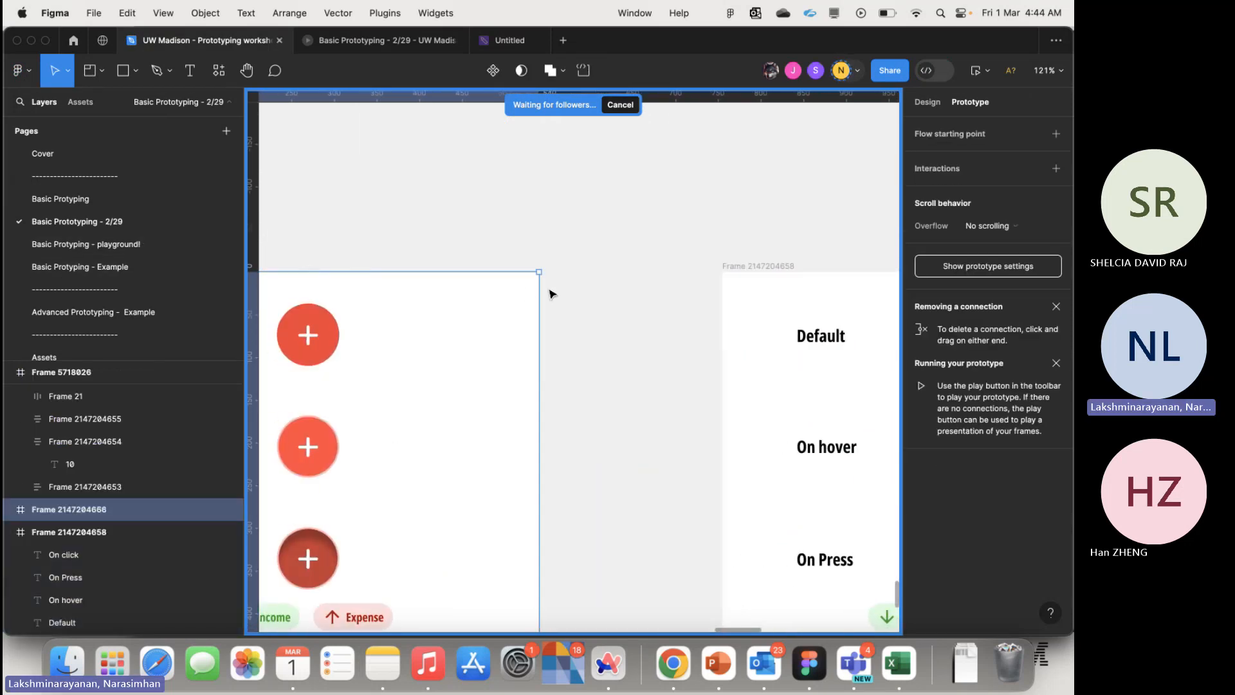
scroll(550, 293, "down", 5)
scroll(550, 293, "left", 2)
scroll(550, 293, "up", 5)
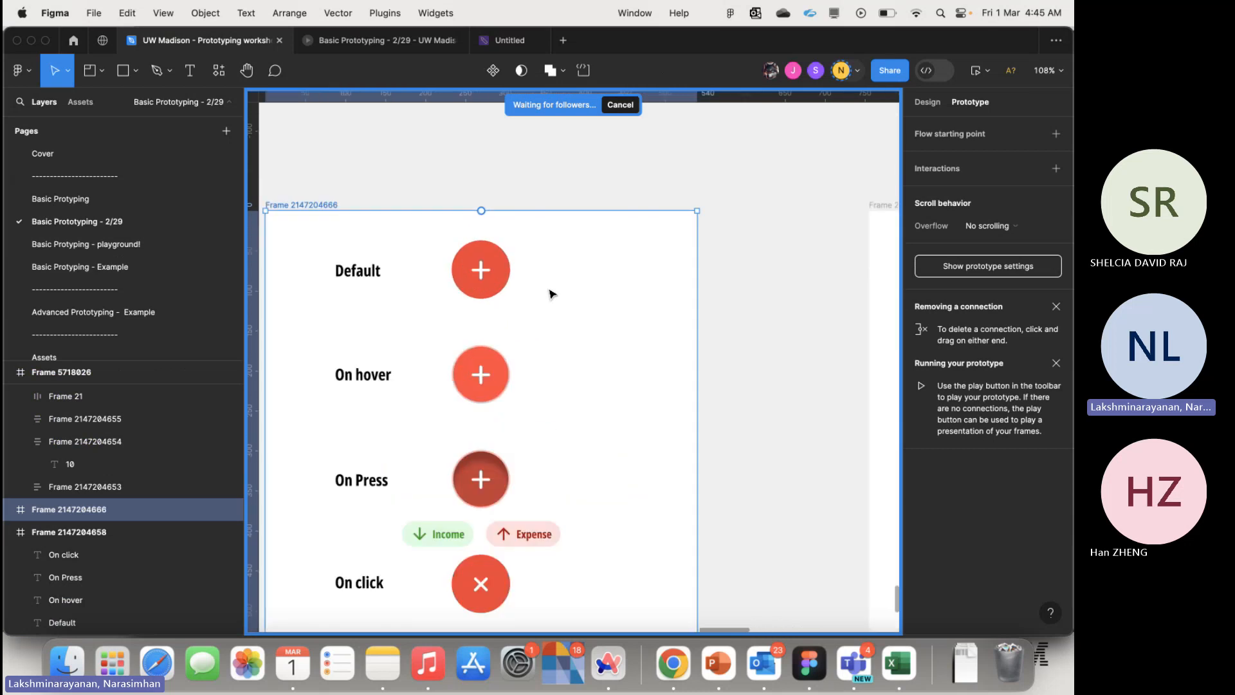
- Delete the On hover, On Press and On click buttons from the duplicated states frame
left_click(491, 361)
scroll(491, 361, "down", 3)
left_click(460, 377, "shift")
left_click(472, 510, "shift")
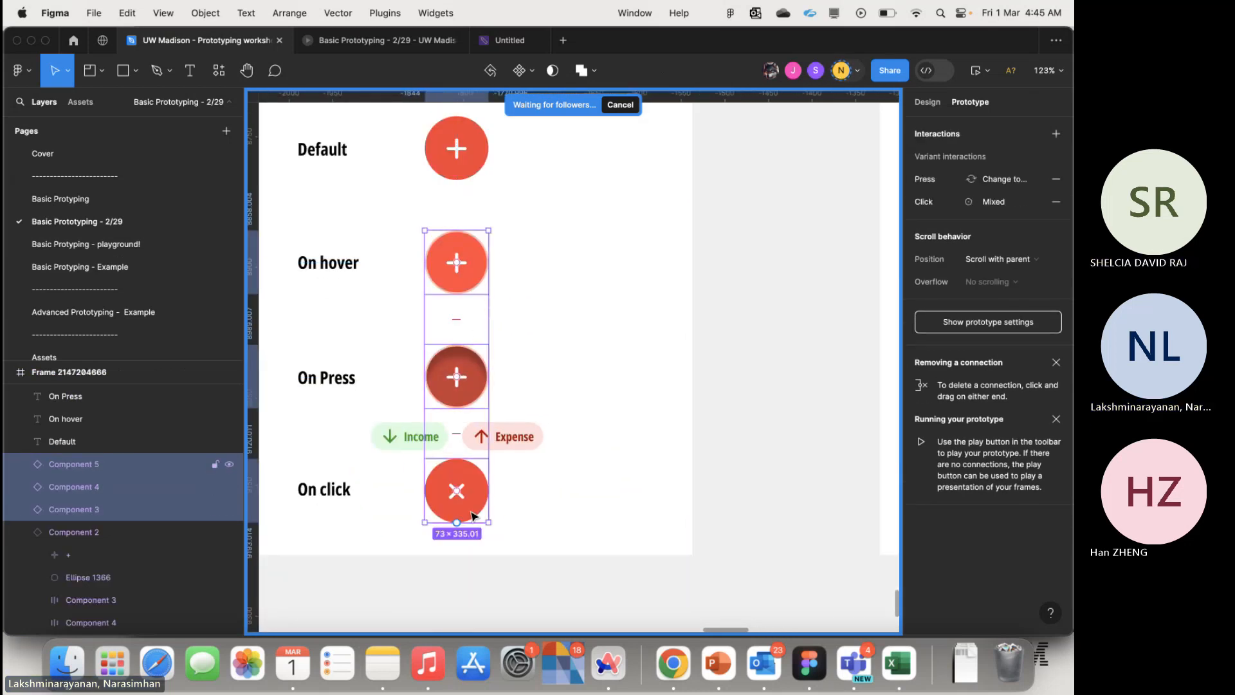
key("Delete")
- Select the Default button's nested Component 3 and Component 4 layers and compare them with the states in the original frame
scroll(422, 272, "up", 3)
left_click(430, 254)
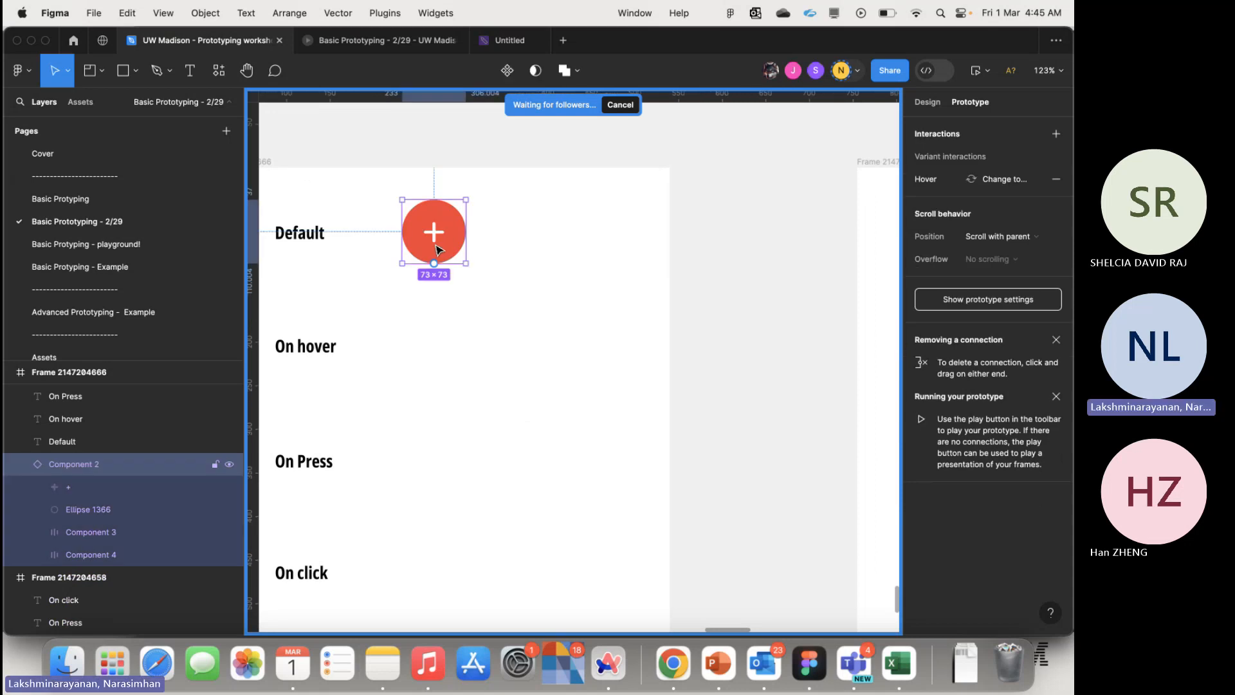
left_click(90, 532)
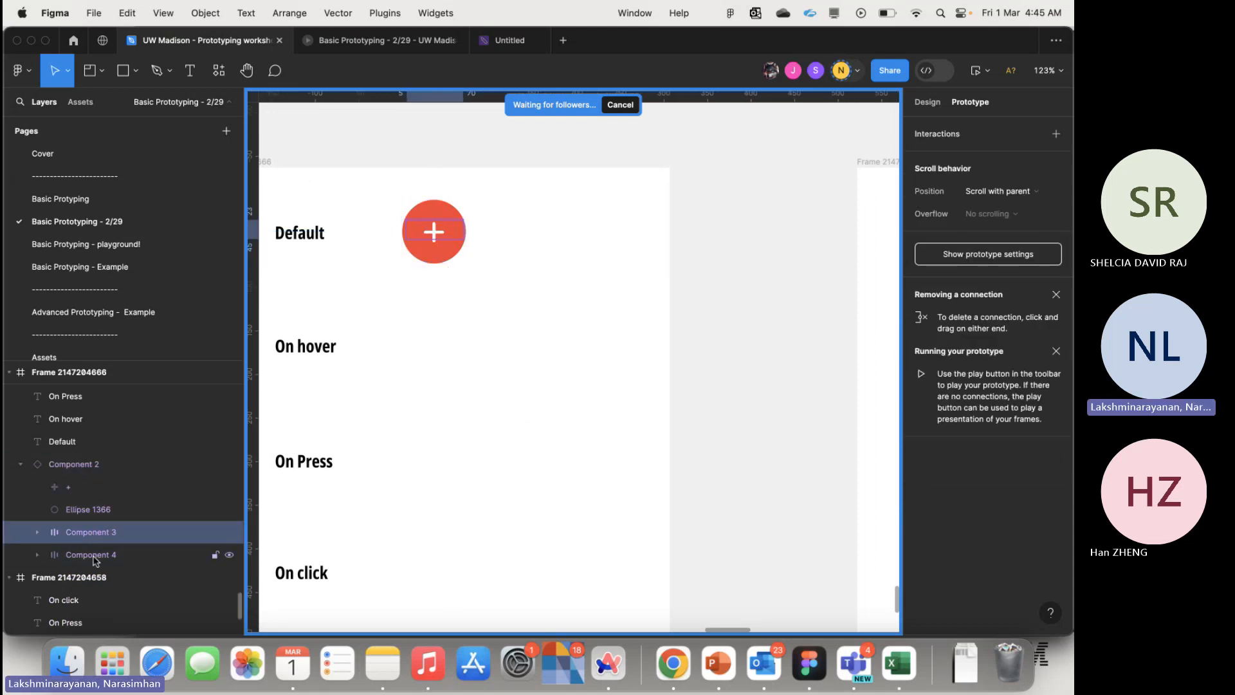
left_click(93, 556, "shift")
scroll(615, 443, "right", 10)
scroll(615, 444, "right", 5)
scroll(615, 444, "down", 2)
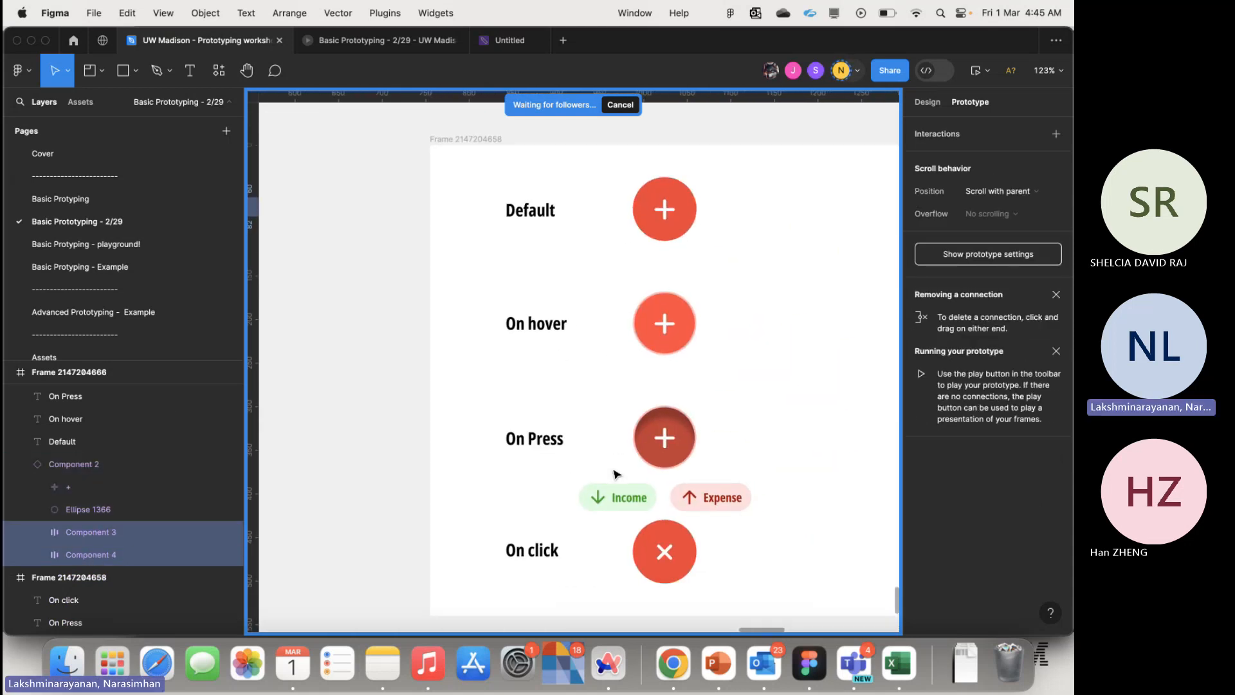
scroll(599, 512, "left", 15)
scroll(598, 512, "up", 5)
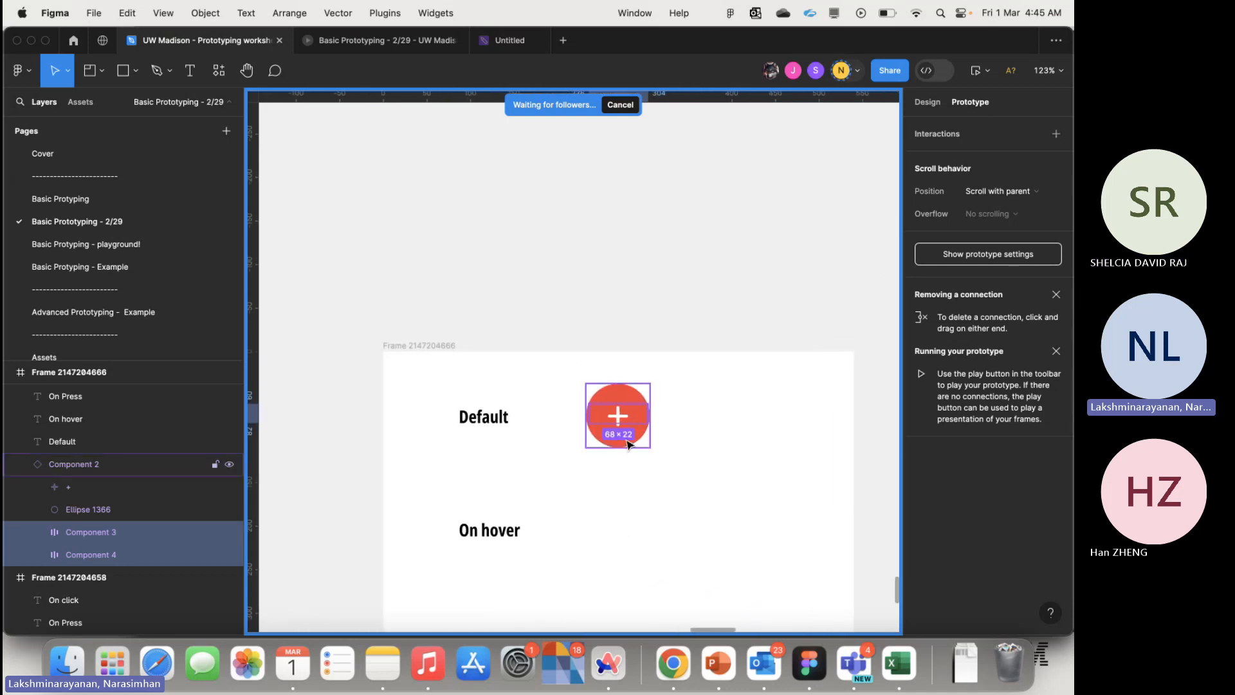
- Temporarily hide the Default button's plus and Ellipse 1366 layers to examine the pills behind them, and show both layers again
left_click(628, 444)
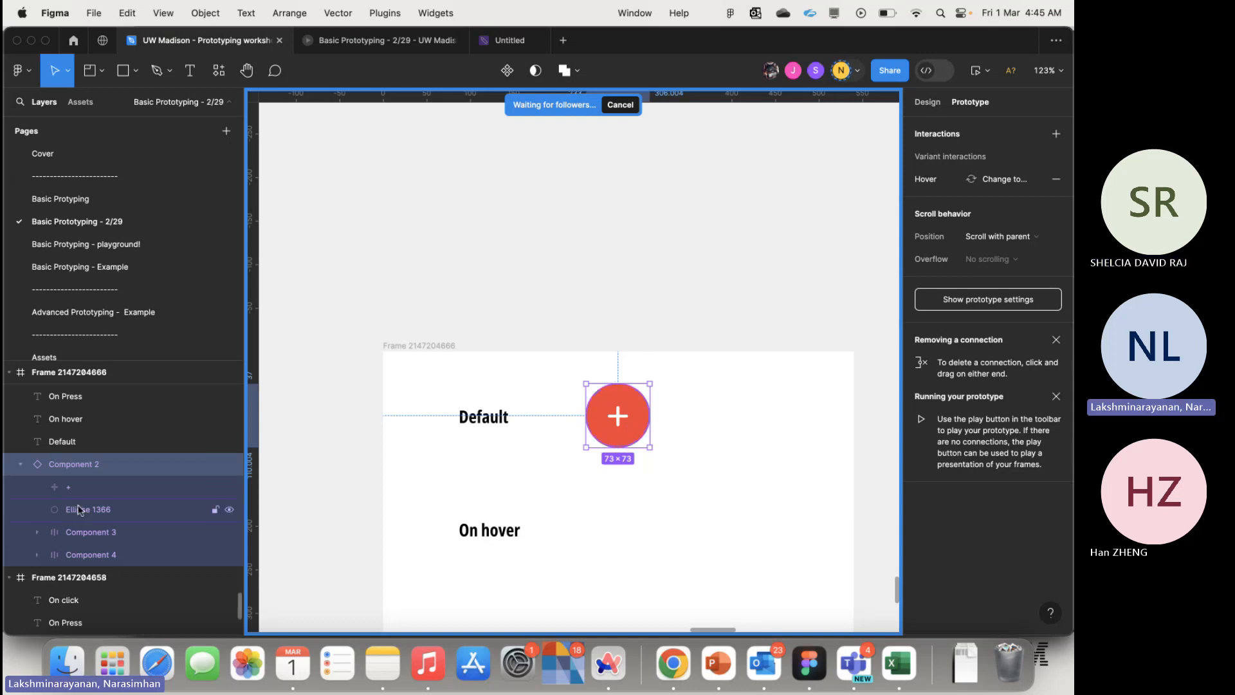
left_click(126, 508)
left_click(150, 487, "shift")
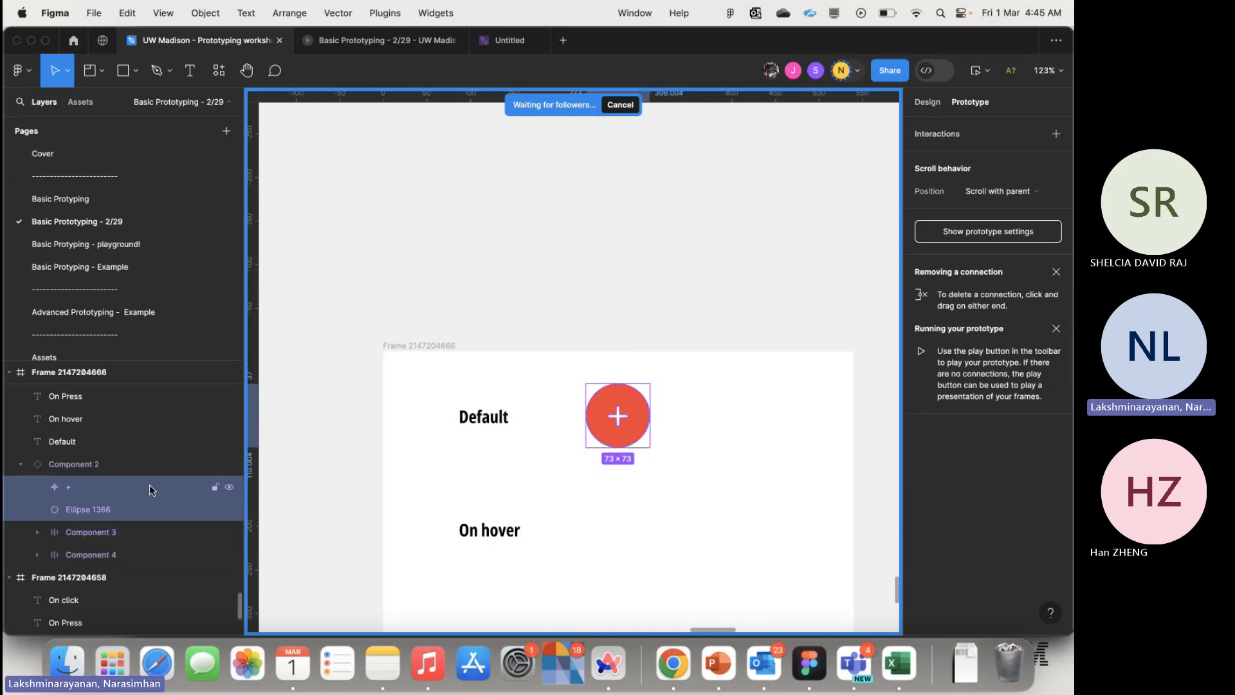
left_click(927, 102)
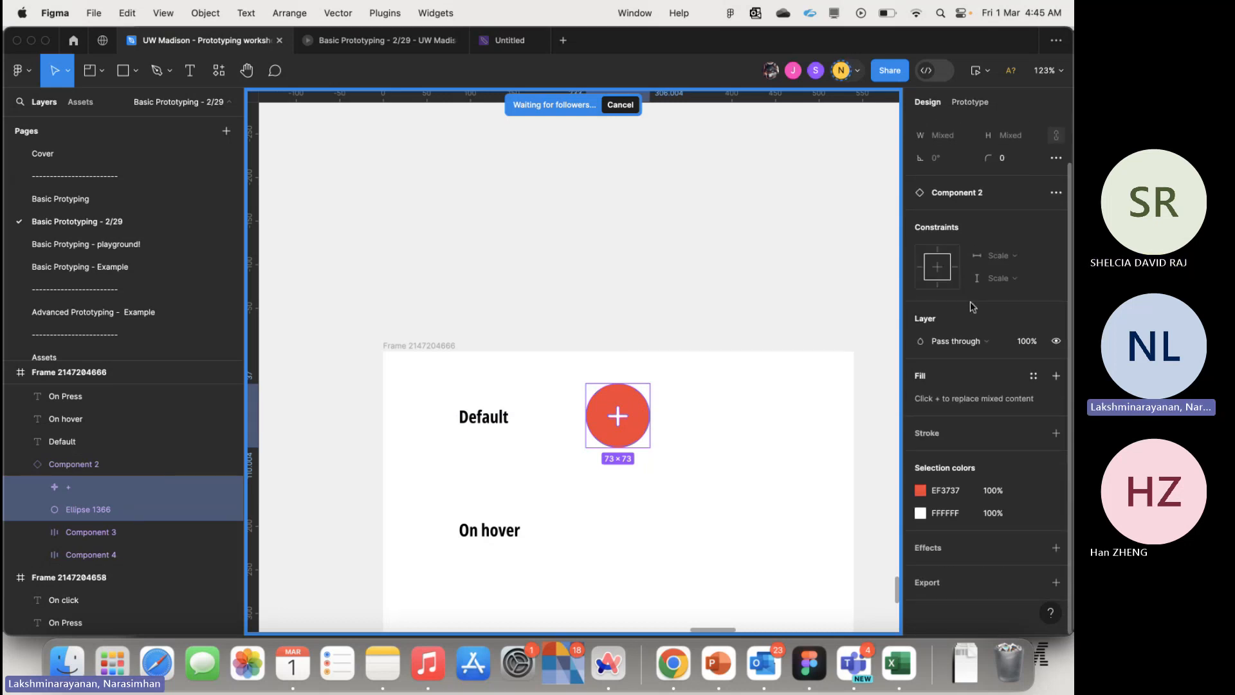
left_click(1055, 342)
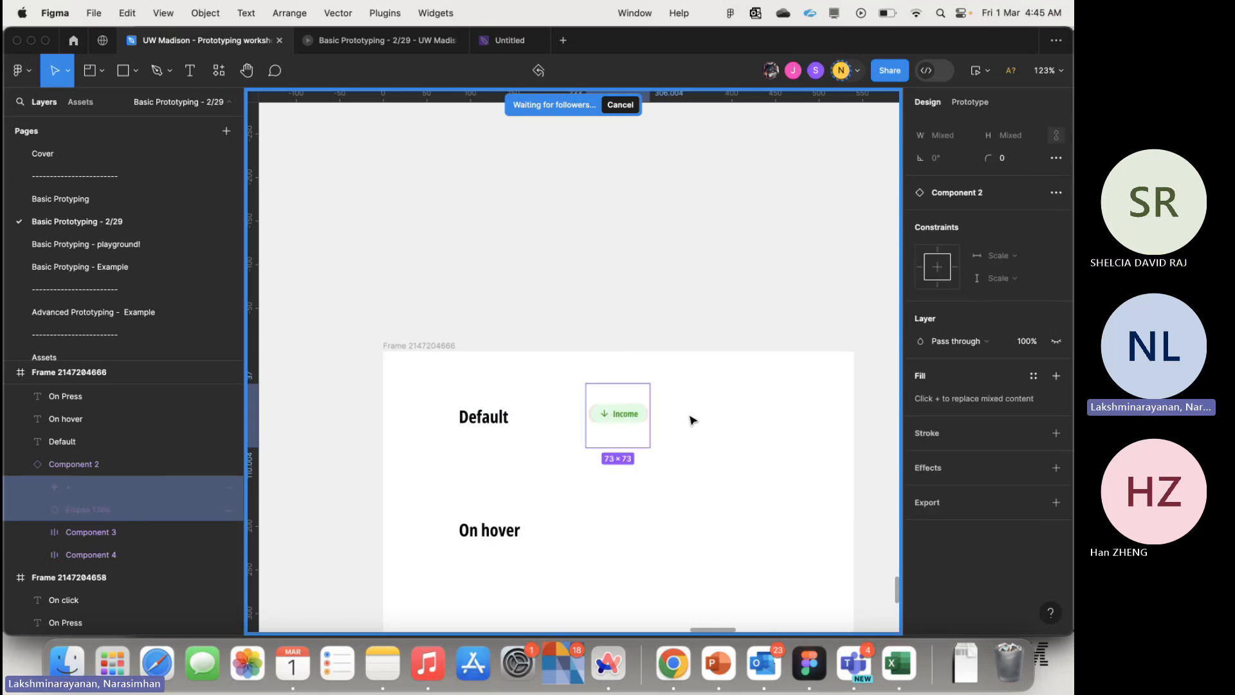
scroll(623, 426, "up", 5)
scroll(624, 426, "down", 5)
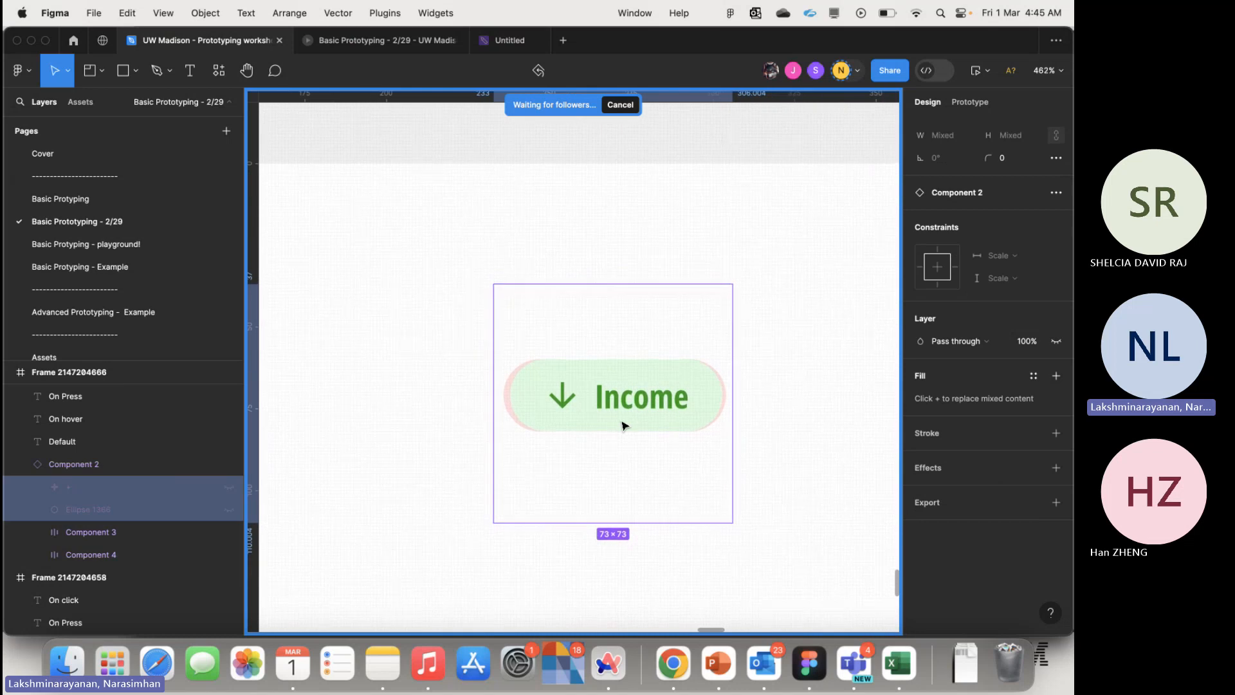
left_click(1056, 341)
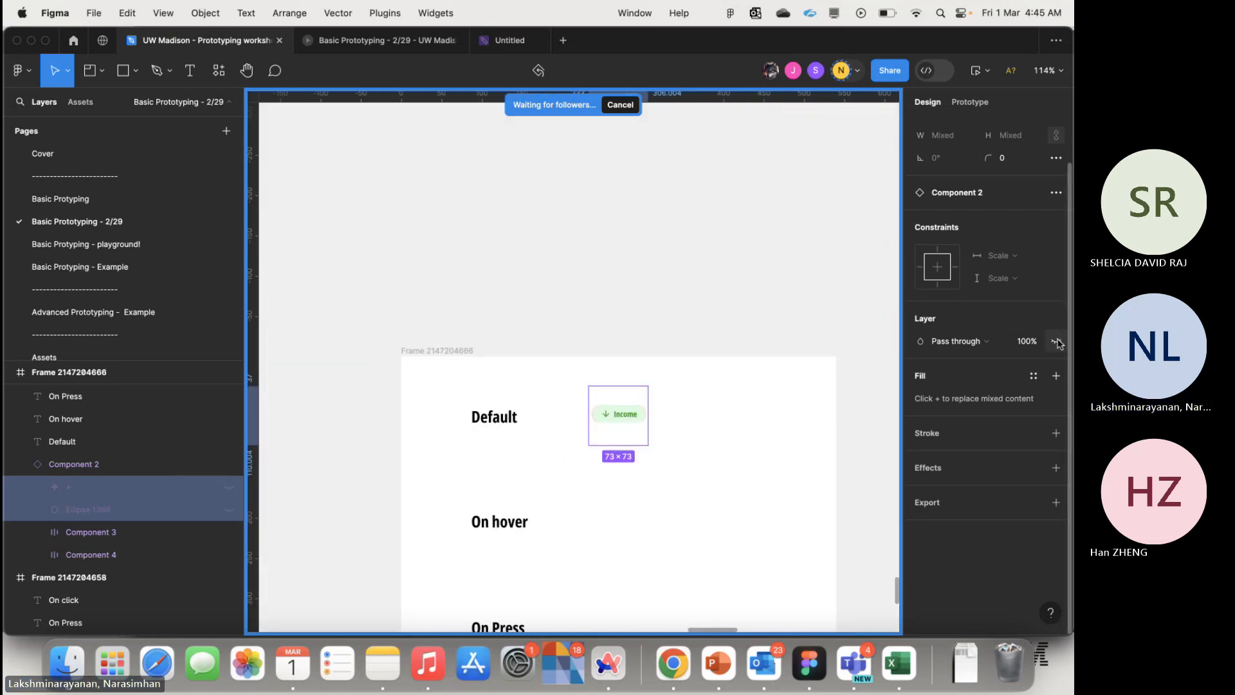
left_click(666, 468)
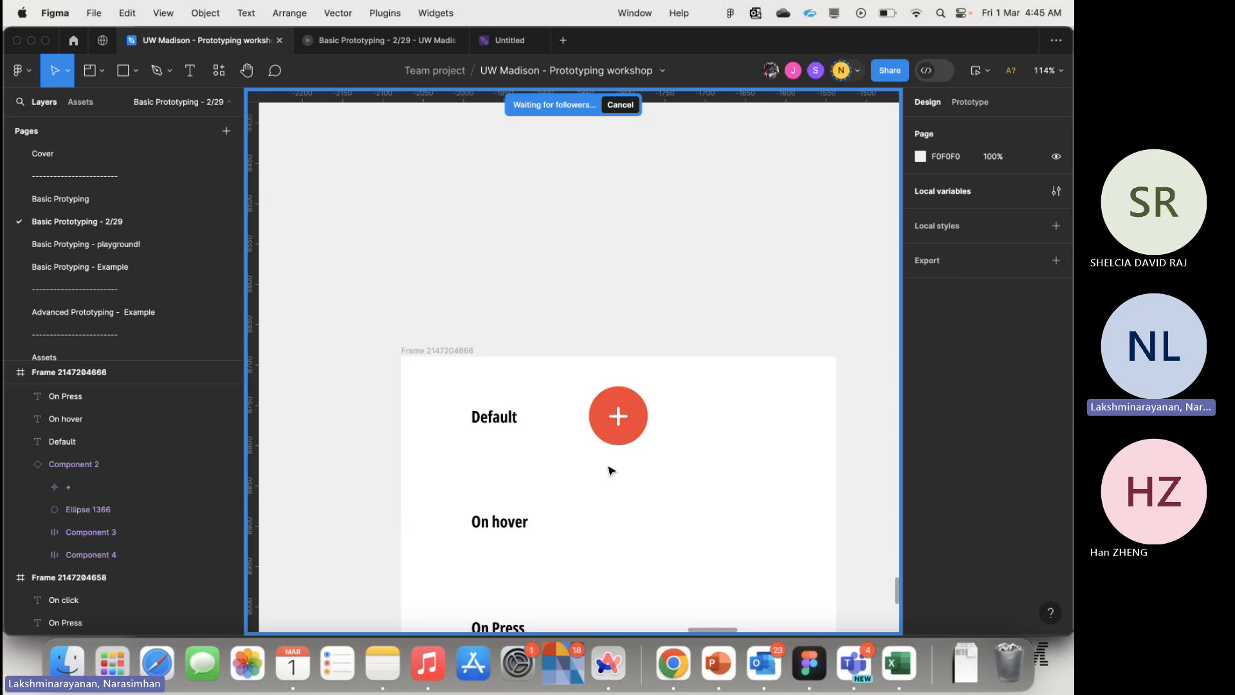
- Try placing a copy of the Default button beside the On hover label, and undo the copy
left_click(636, 398)
left_click_drag(618, 414, 595, 519)
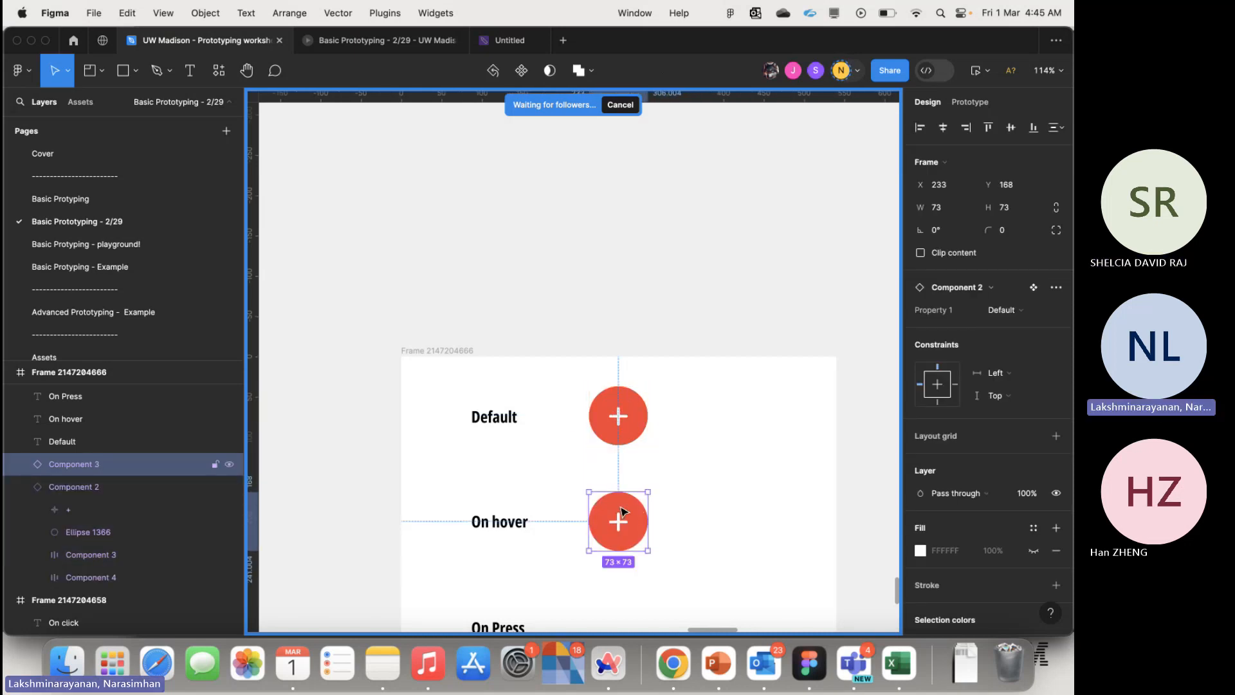
scroll(646, 511, "down", 2)
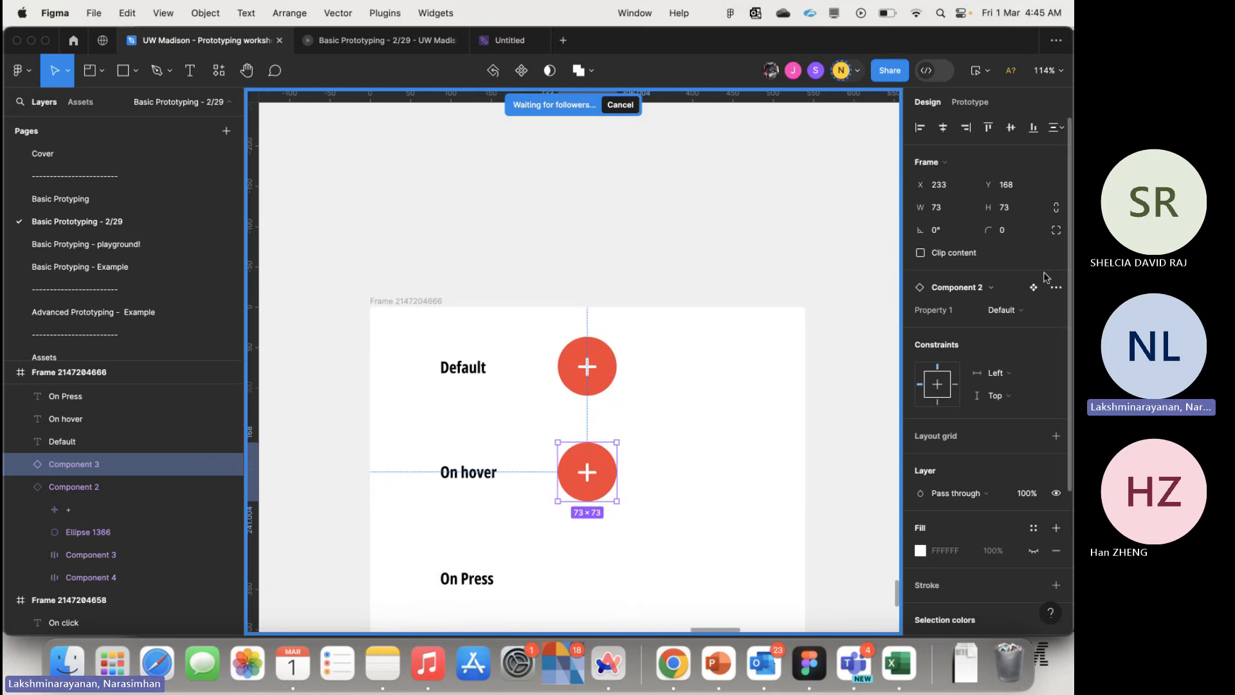
key("super+z")
left_click(862, 318)
- Go to the Component 2 set in the Components section and show the prototype connections between its variants
scroll(680, 403, "down", 6)
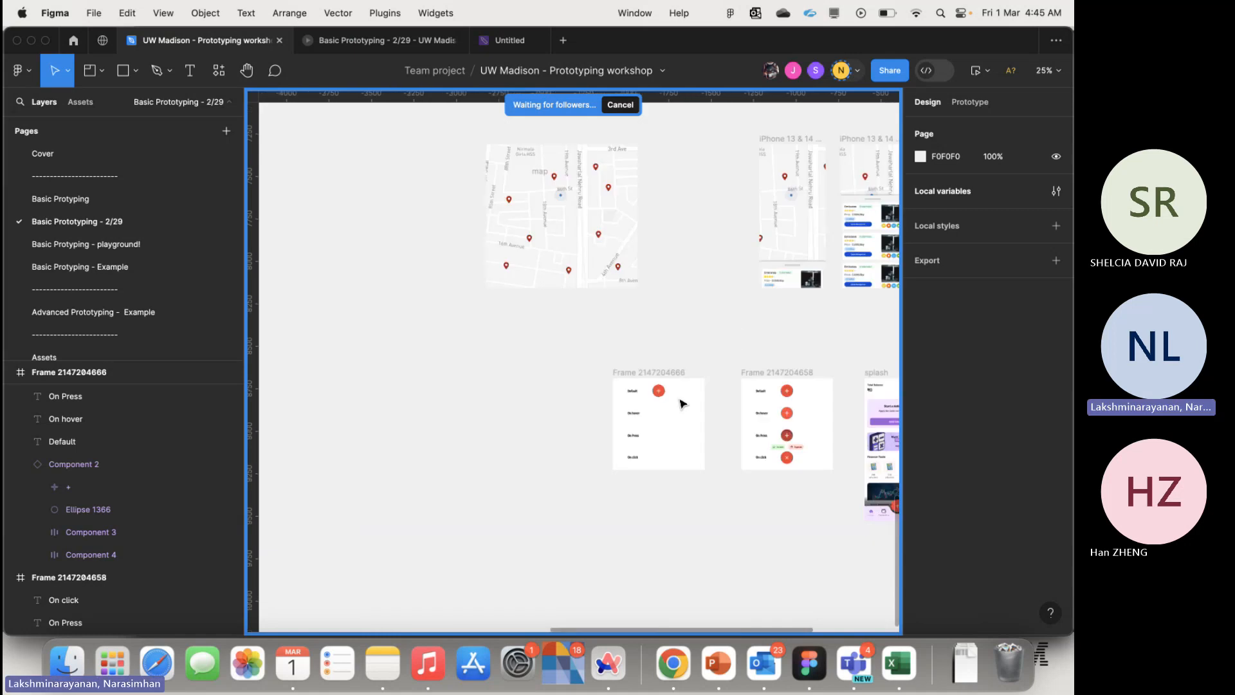
scroll(481, 432, "left", 10)
scroll(481, 433, "down", 5)
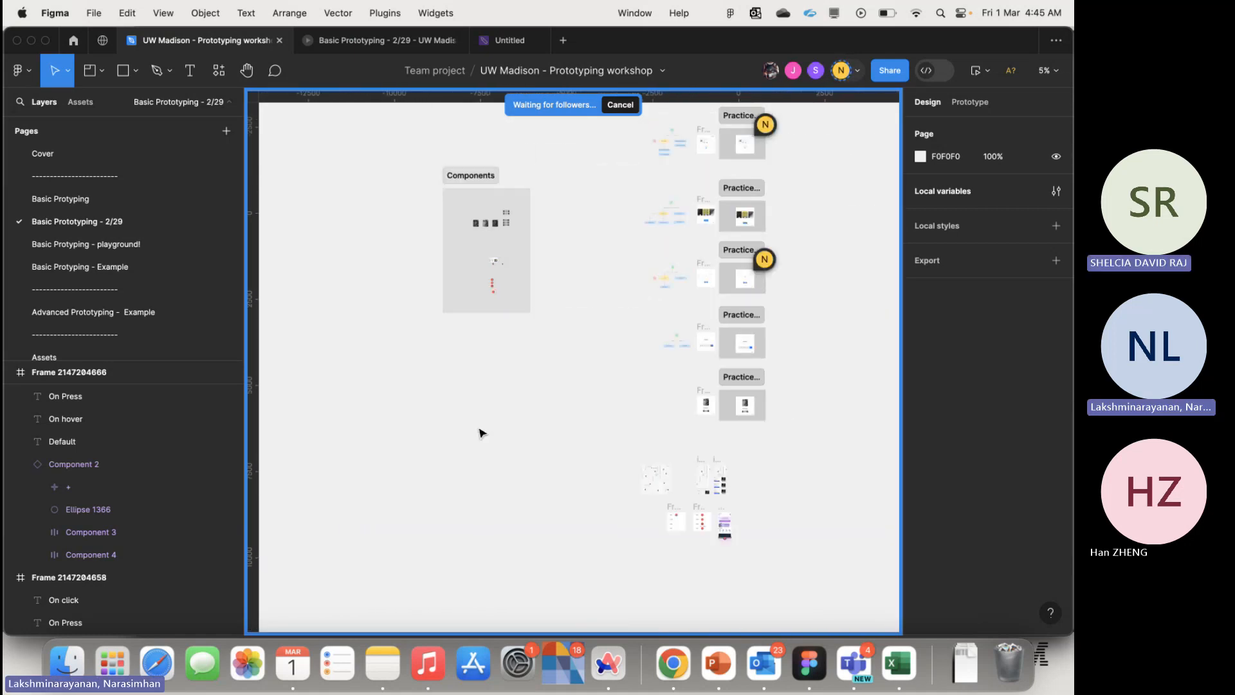
scroll(479, 451, "up", 5)
scroll(478, 497, "up", 10)
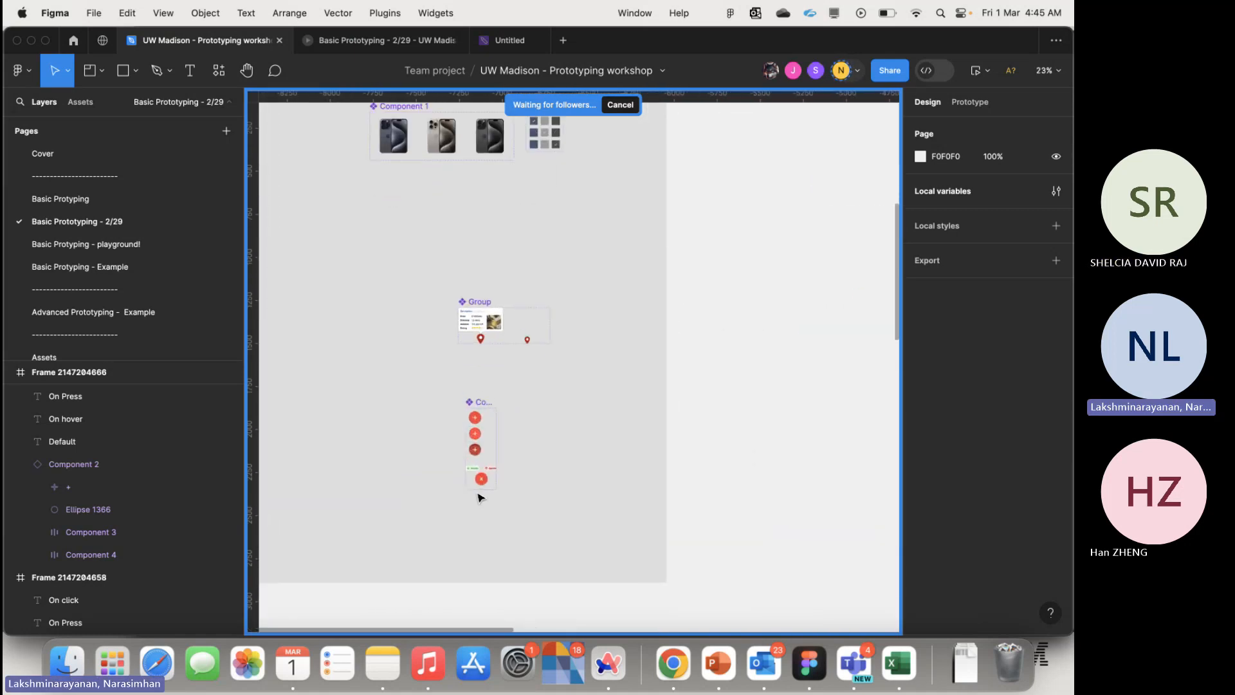
scroll(478, 497, "up", 5)
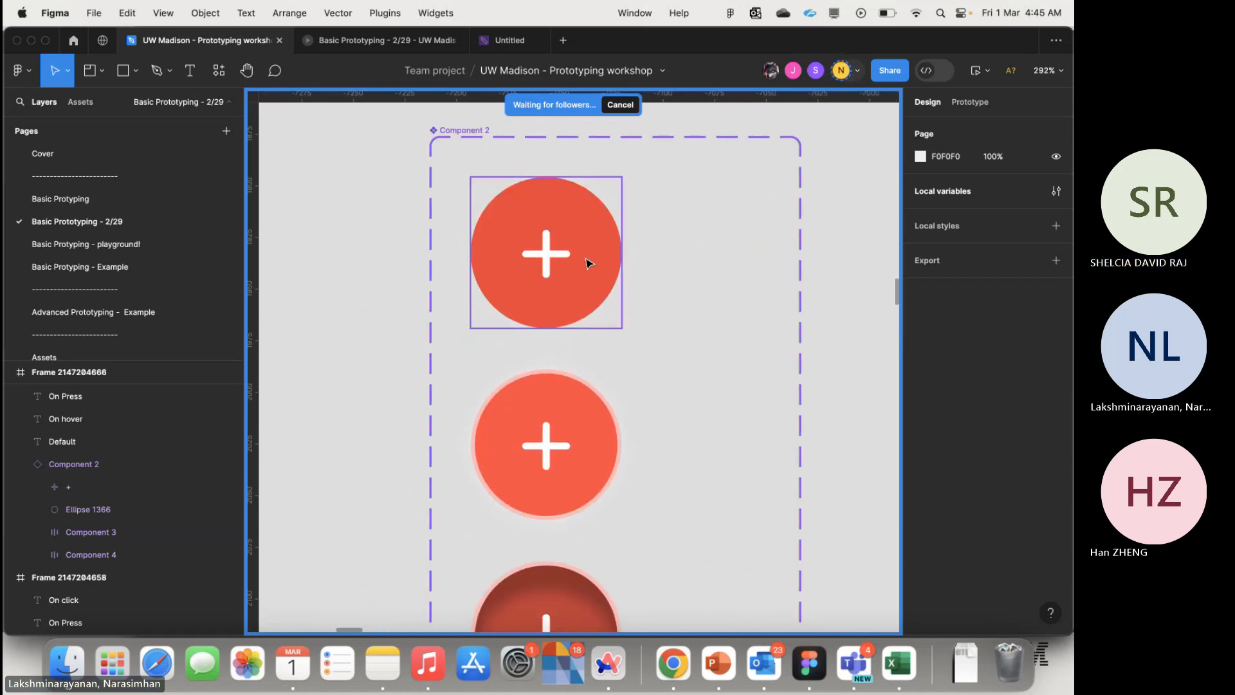
left_click(584, 262)
left_click(970, 101)
left_click(692, 349)
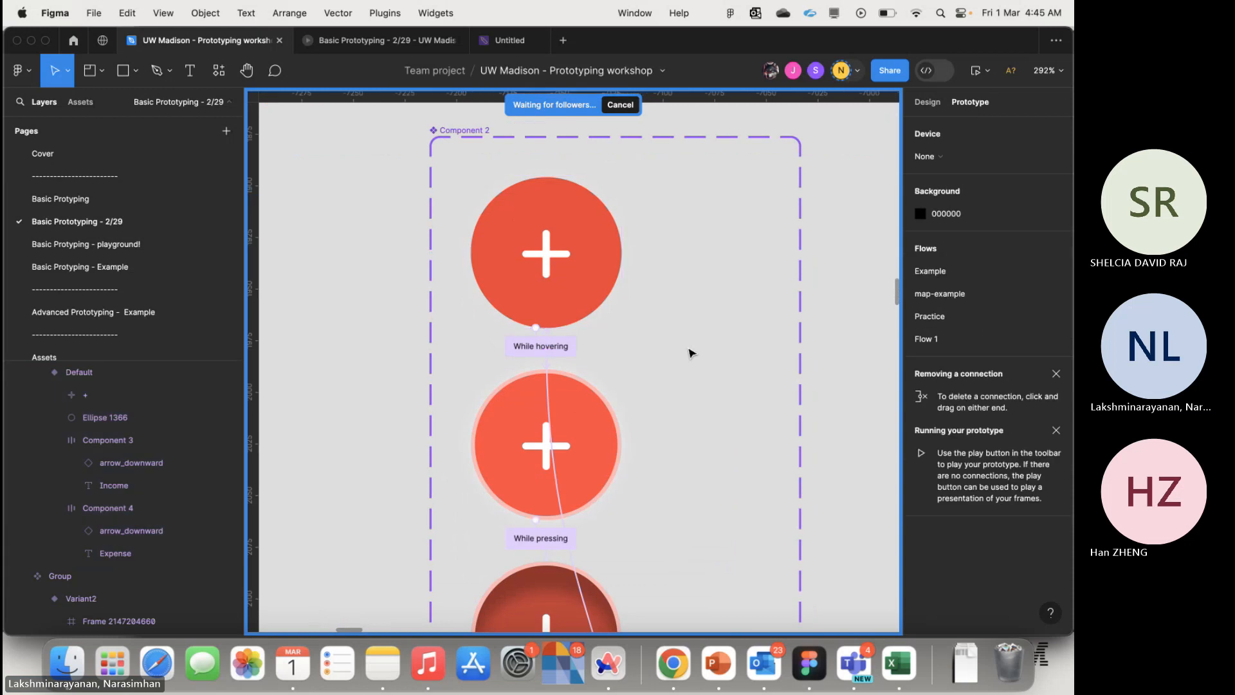
- Inspect the Default variant's While hovering interaction and its target variant options, keeping hover as the target
left_click(512, 456)
scroll(524, 452, "down", 2)
scroll(524, 453, "right", 2)
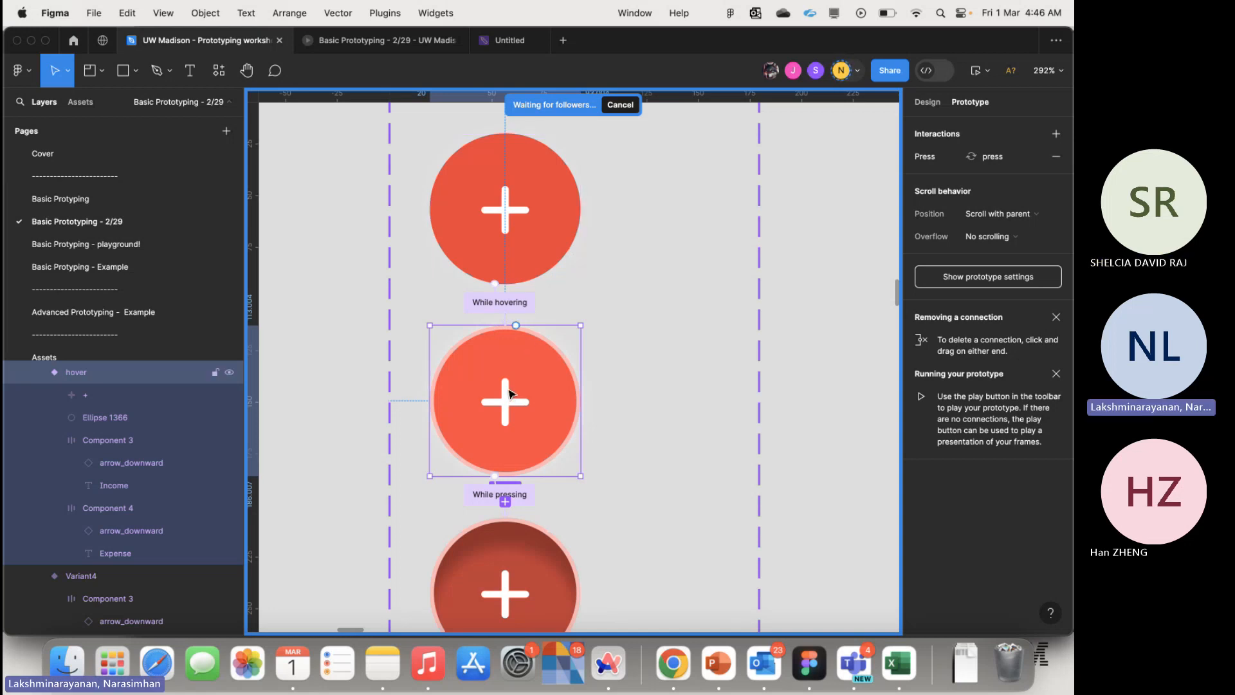
left_click(522, 303)
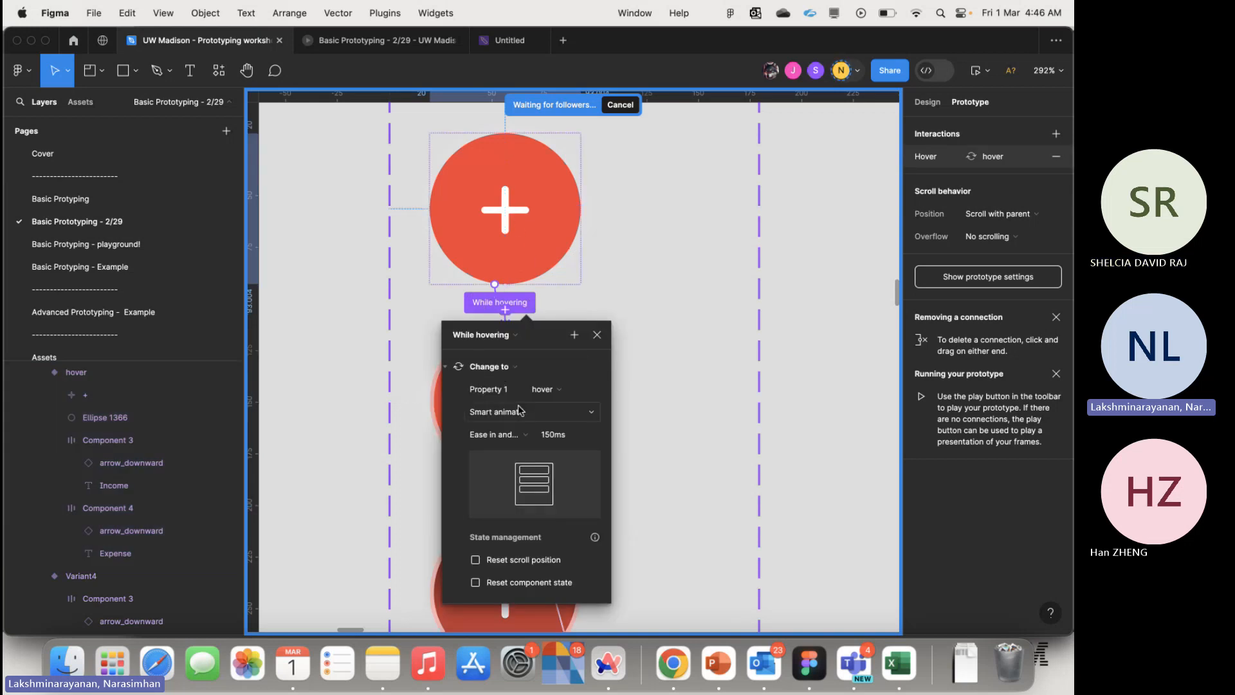
left_click(531, 390)
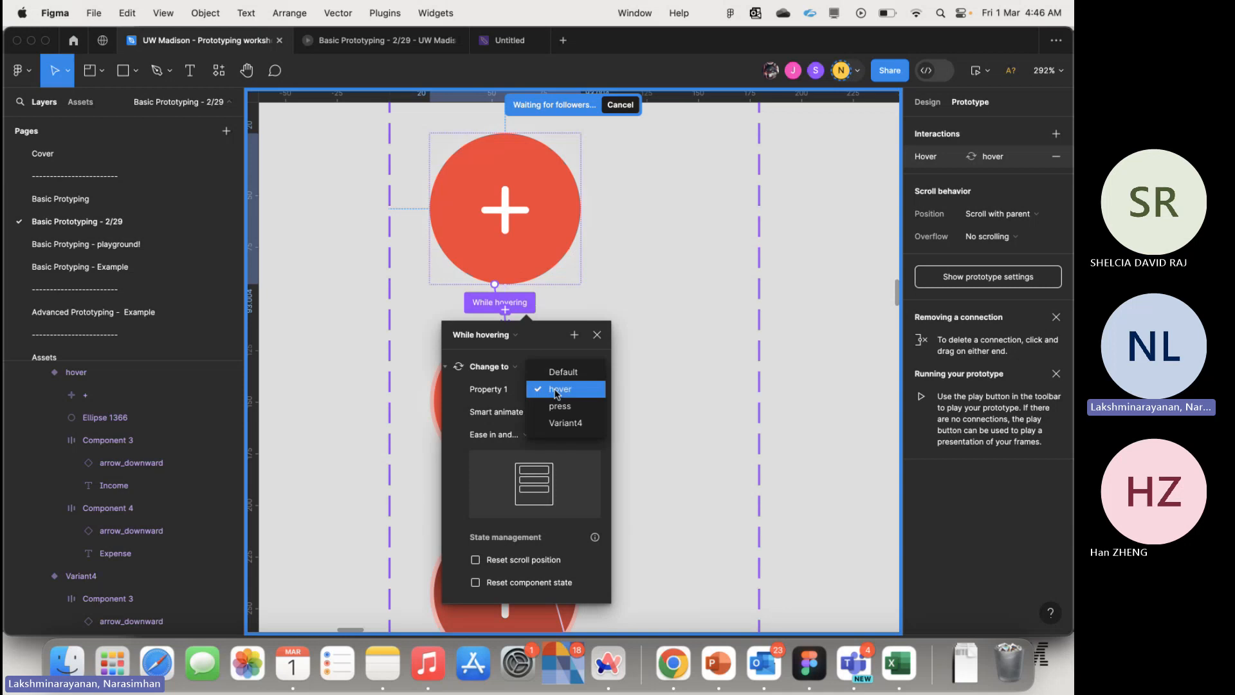
left_click(531, 390)
left_click(734, 341)
- Select the Default and hover variants of the plus button in turn to compare their interactions
scroll(733, 339, "down", 1)
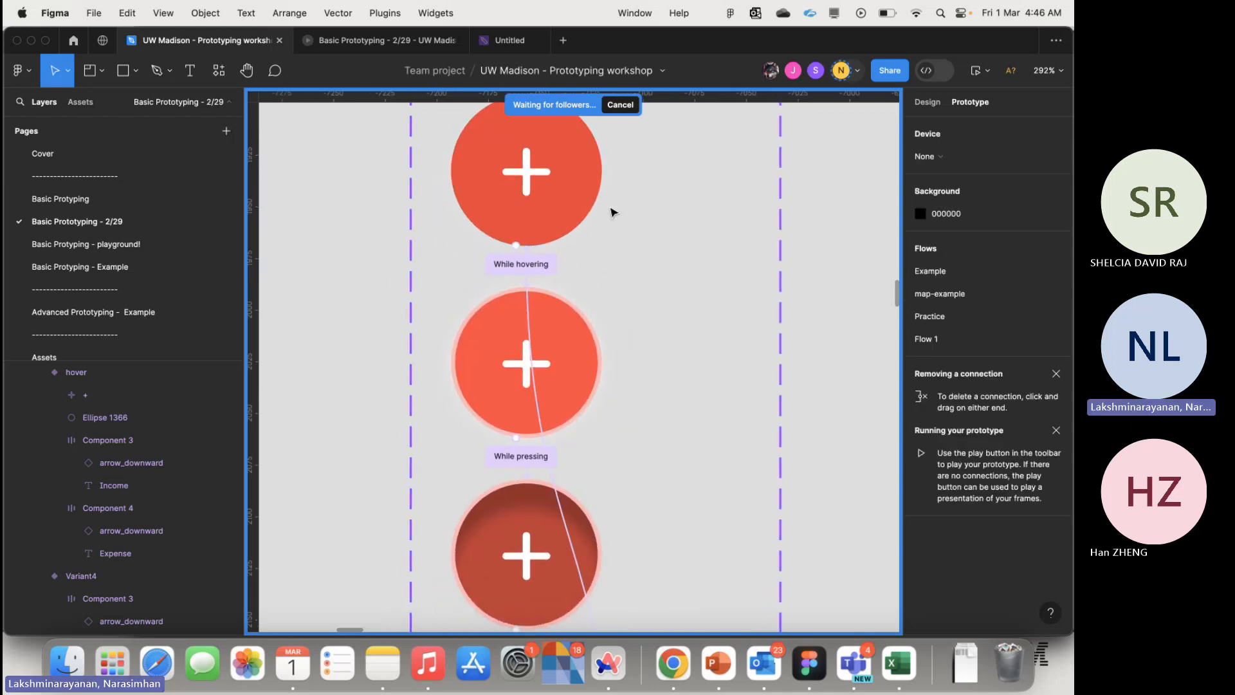
scroll(553, 319, "down", 2)
left_click(552, 316)
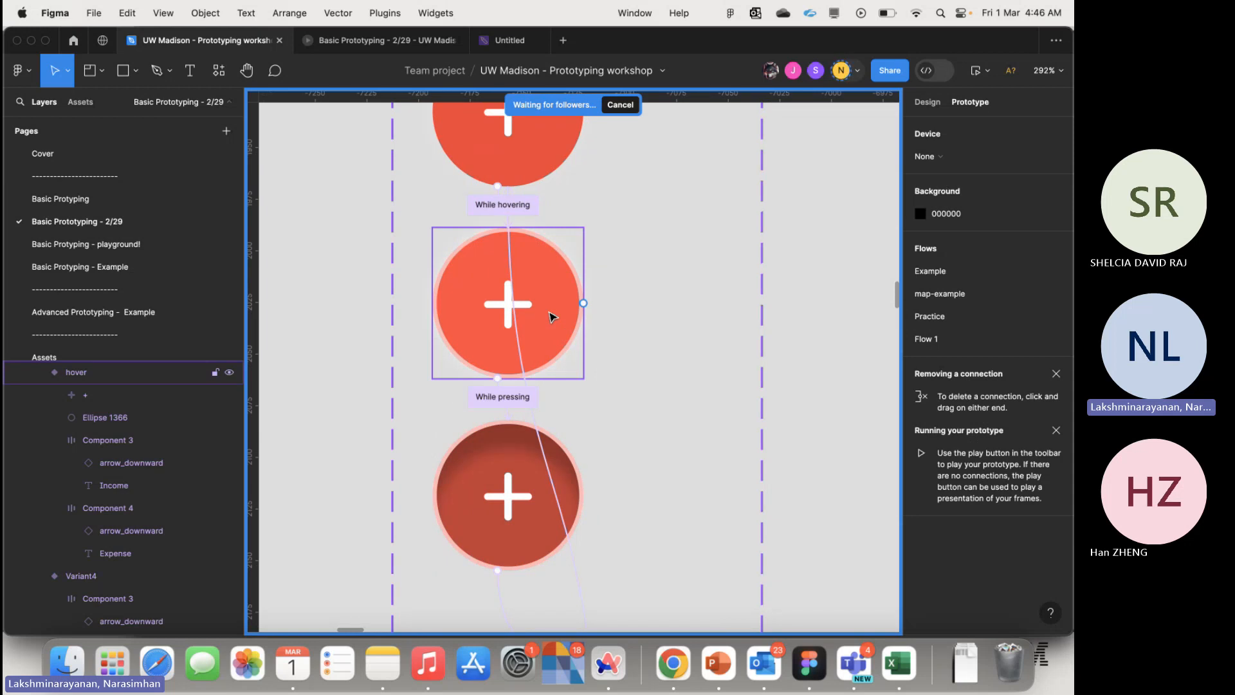
scroll(552, 317, "up", 3)
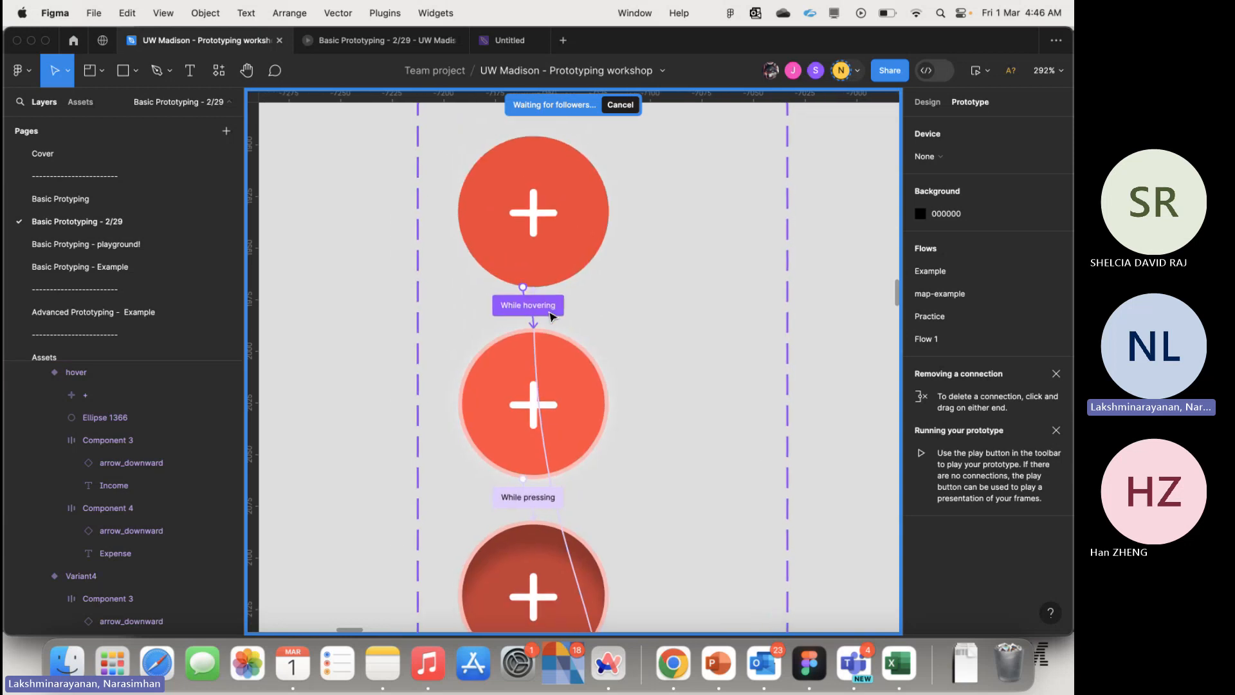
left_click(567, 266)
scroll(567, 266, "down", 1)
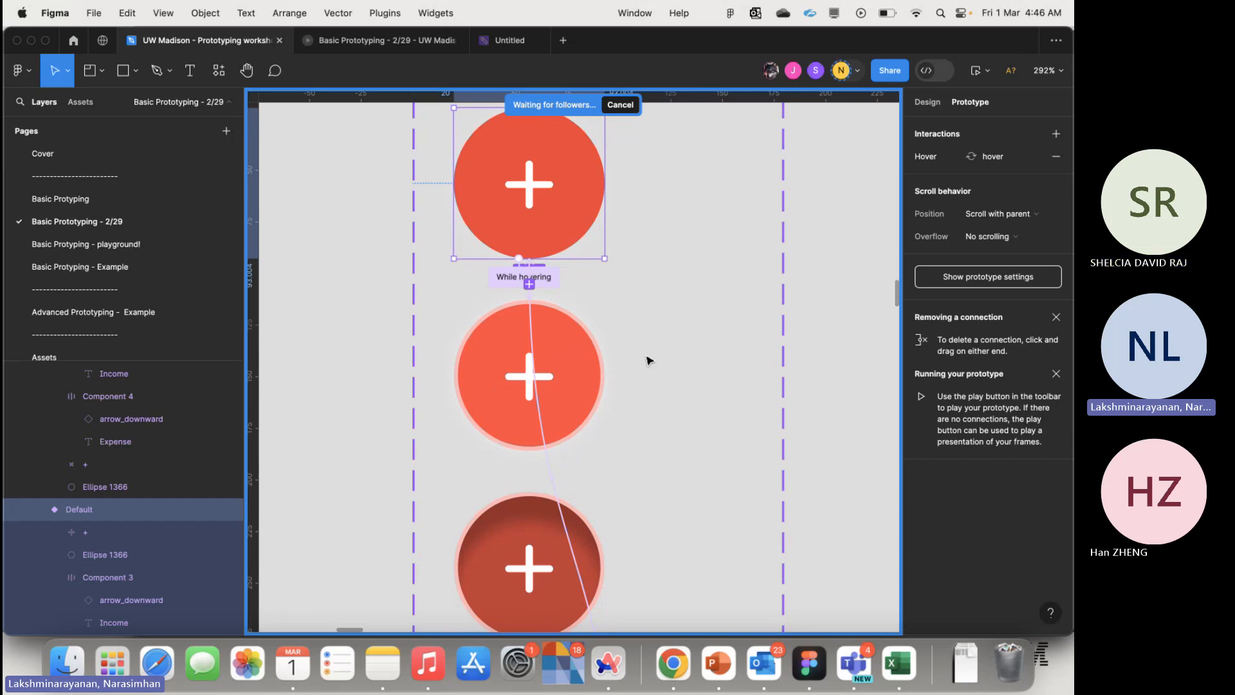
scroll(649, 360, "down", 3)
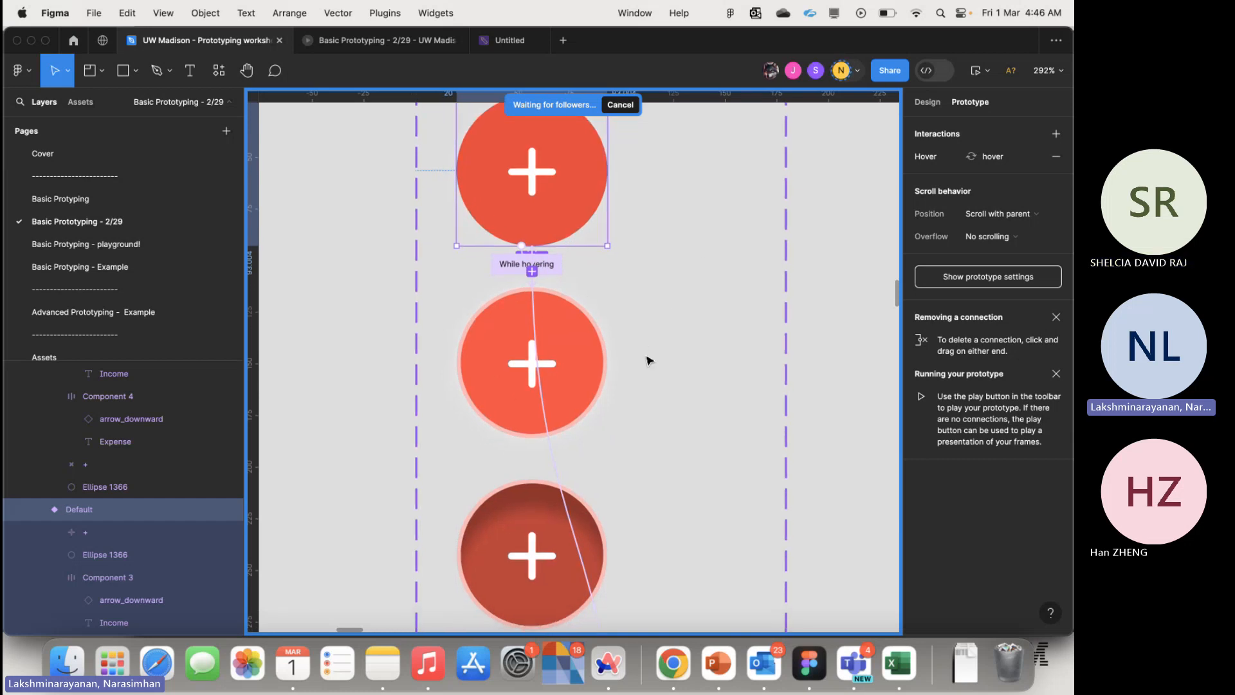
left_click(602, 302)
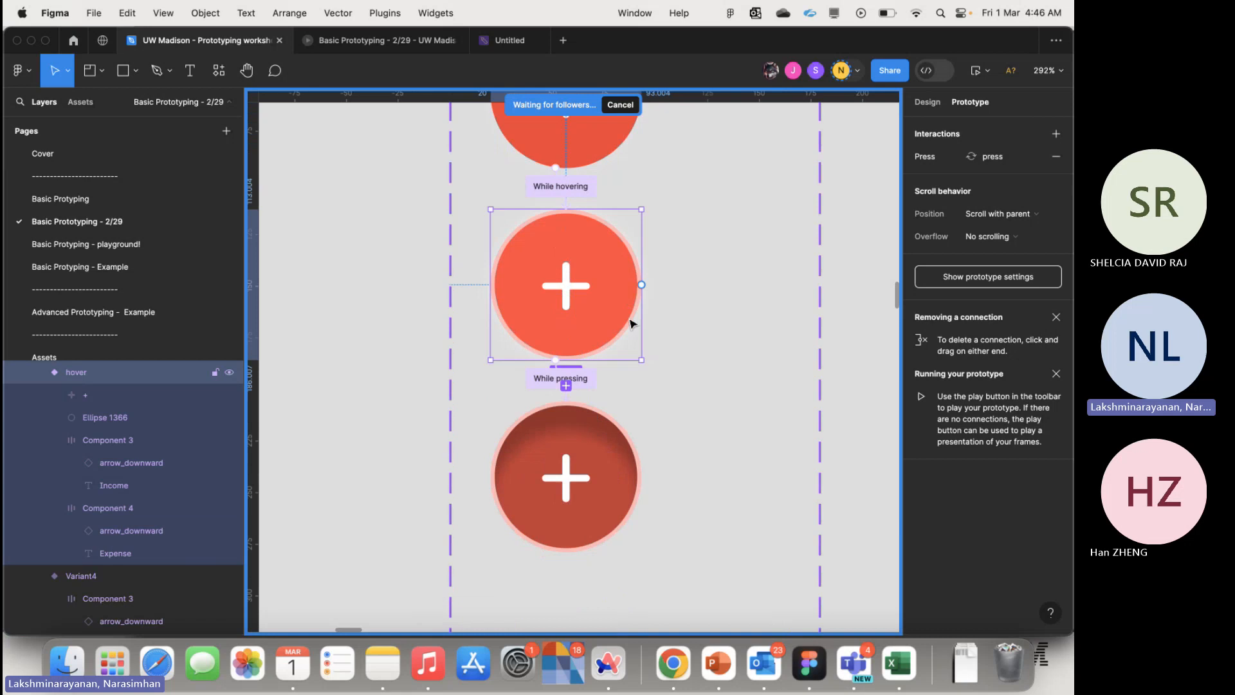
- Inspect the hover variant's While pressing interaction with its target variant setting, and select the press variant to view its interaction
left_click(593, 378)
left_click(716, 307)
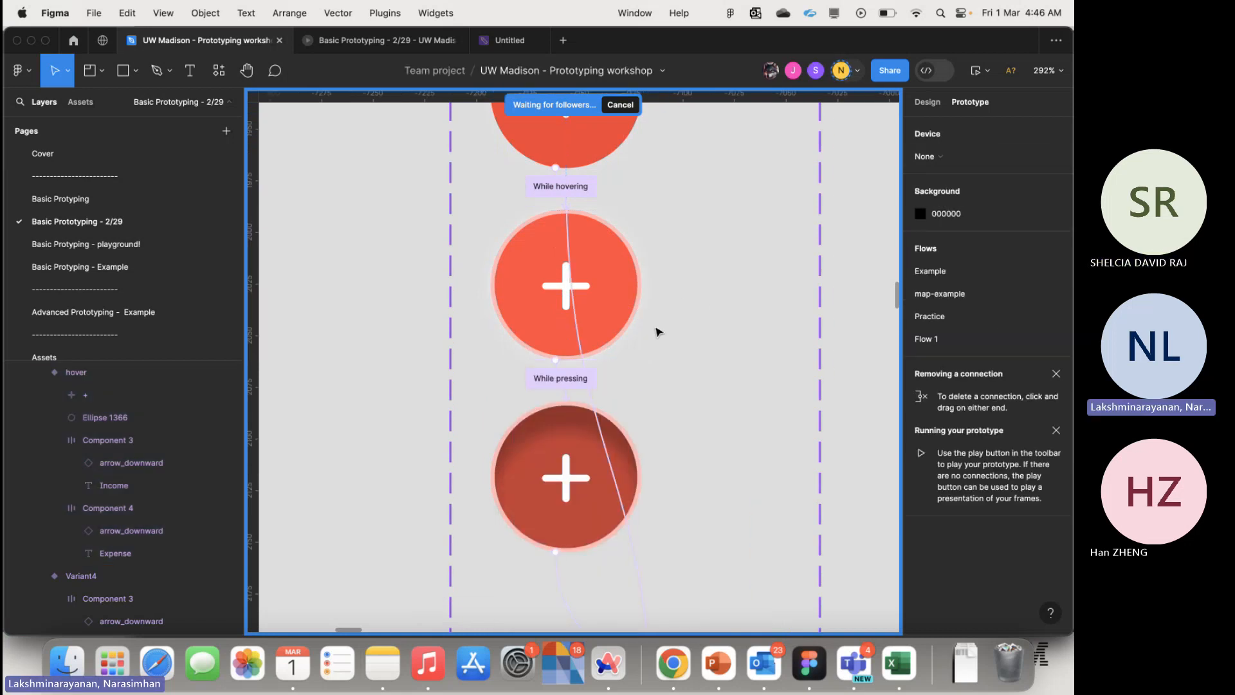
left_click(564, 331)
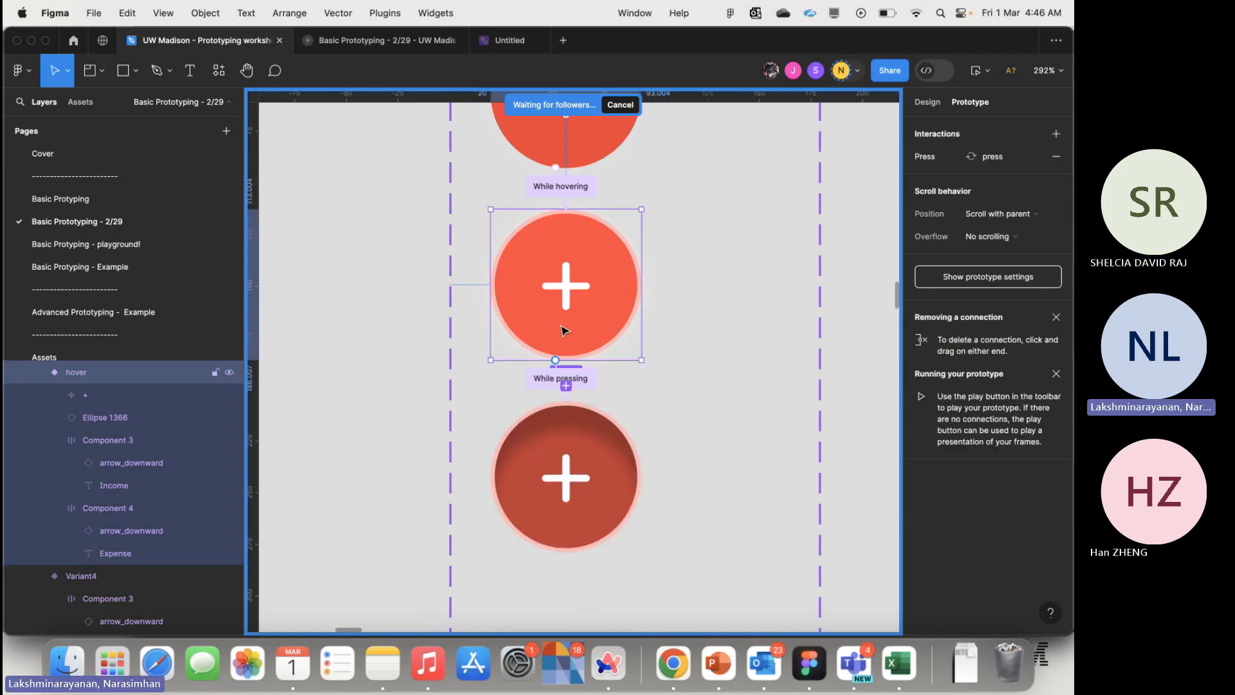
left_click(582, 386)
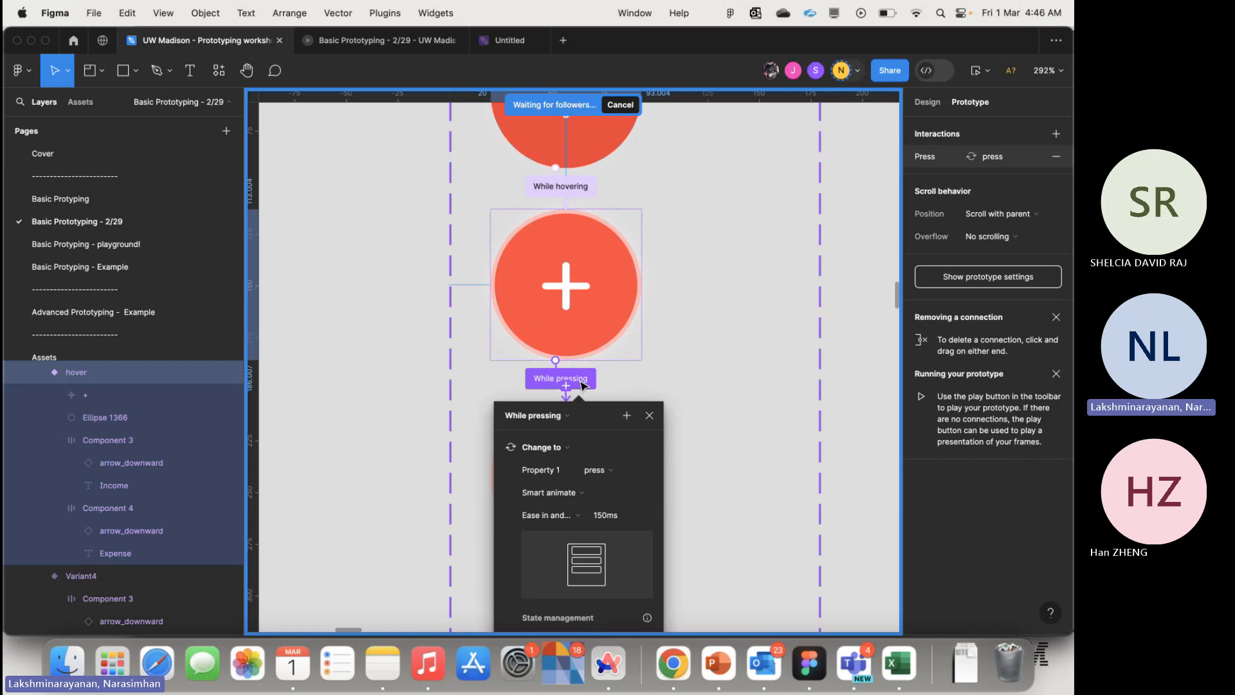
scroll(583, 385, "down", 2)
key("Escape")
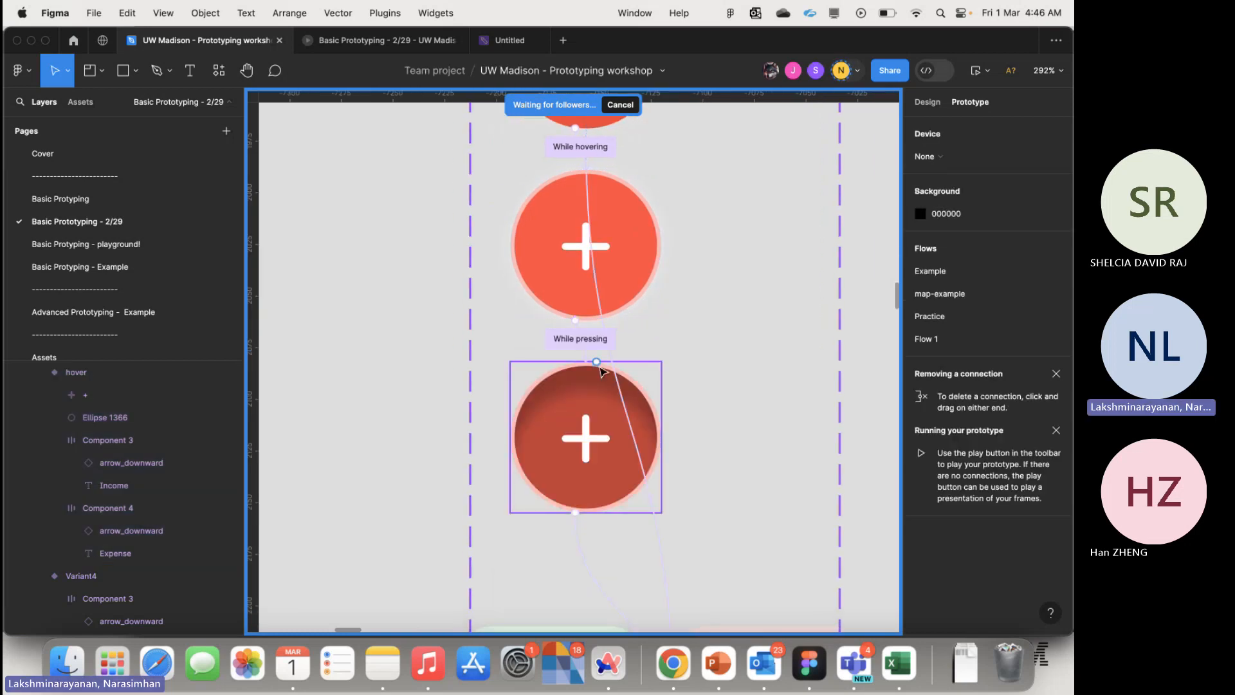
left_click(587, 346)
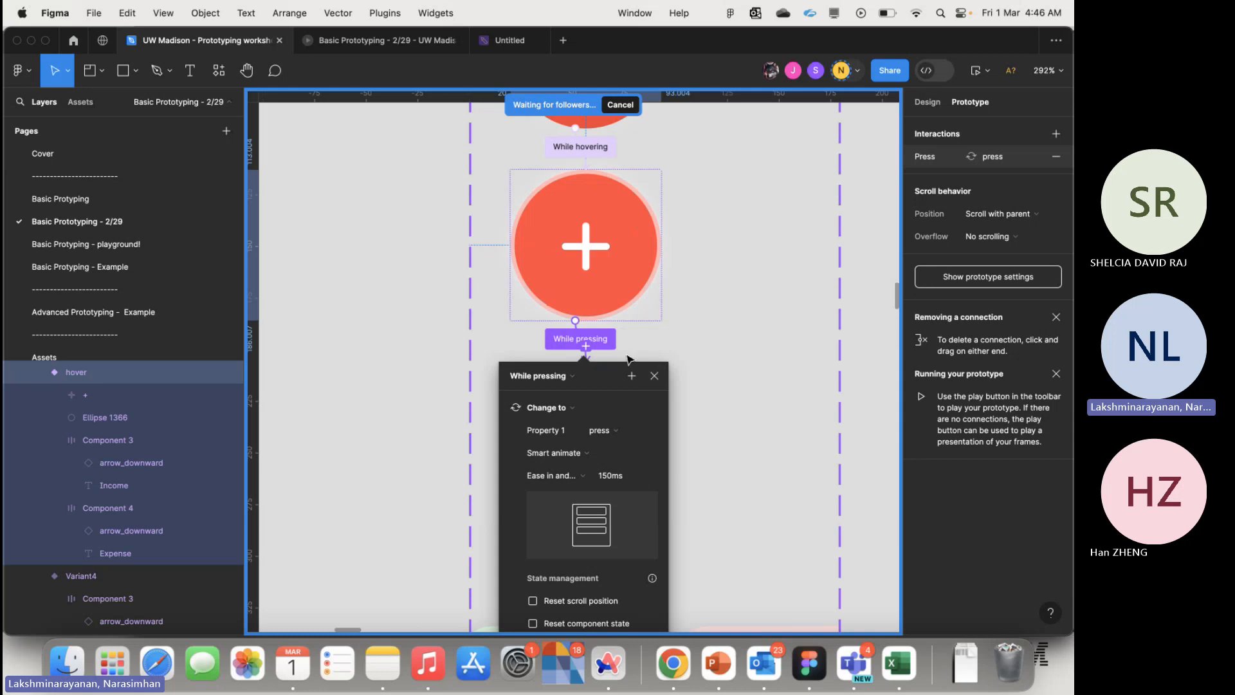
scroll(627, 290, "down", 2)
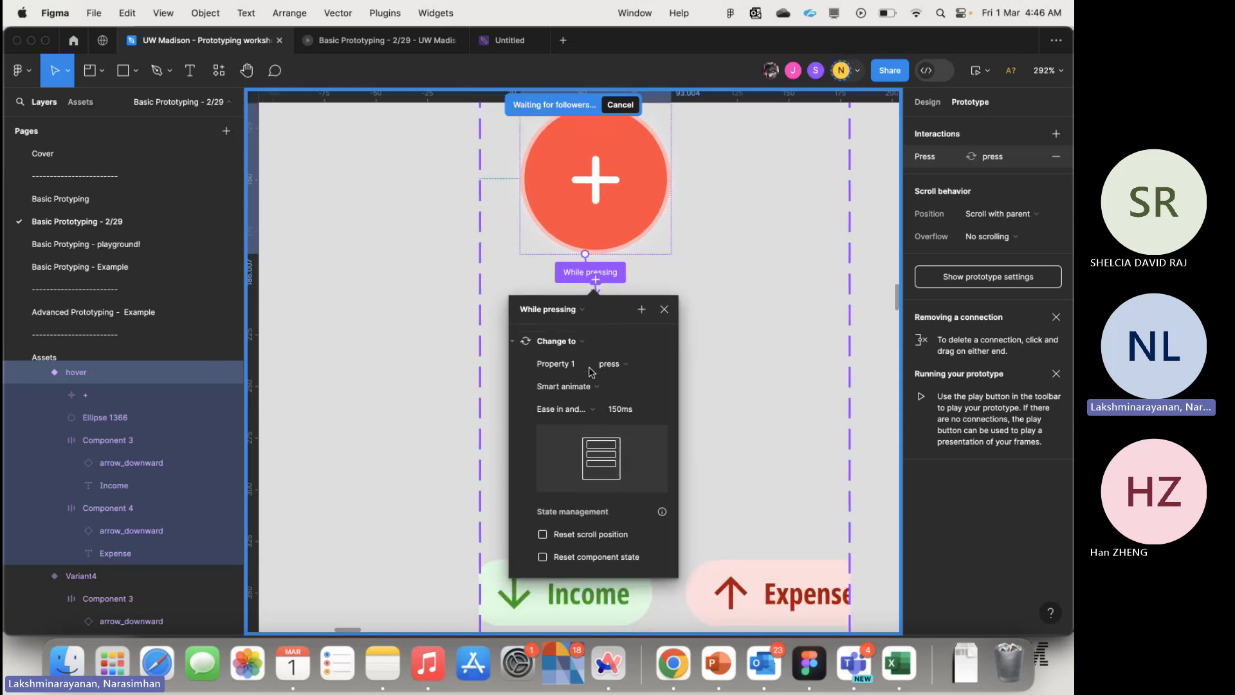
left_click(608, 365)
left_click(608, 364)
left_click(766, 328)
left_click(627, 365)
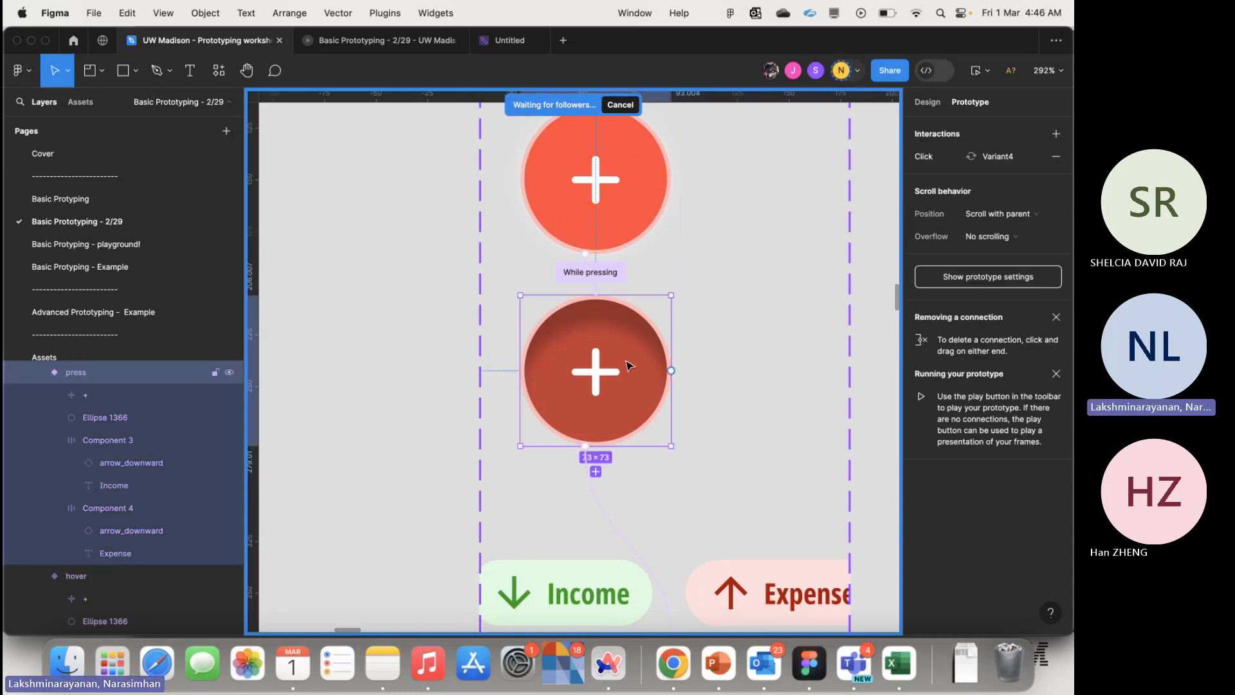
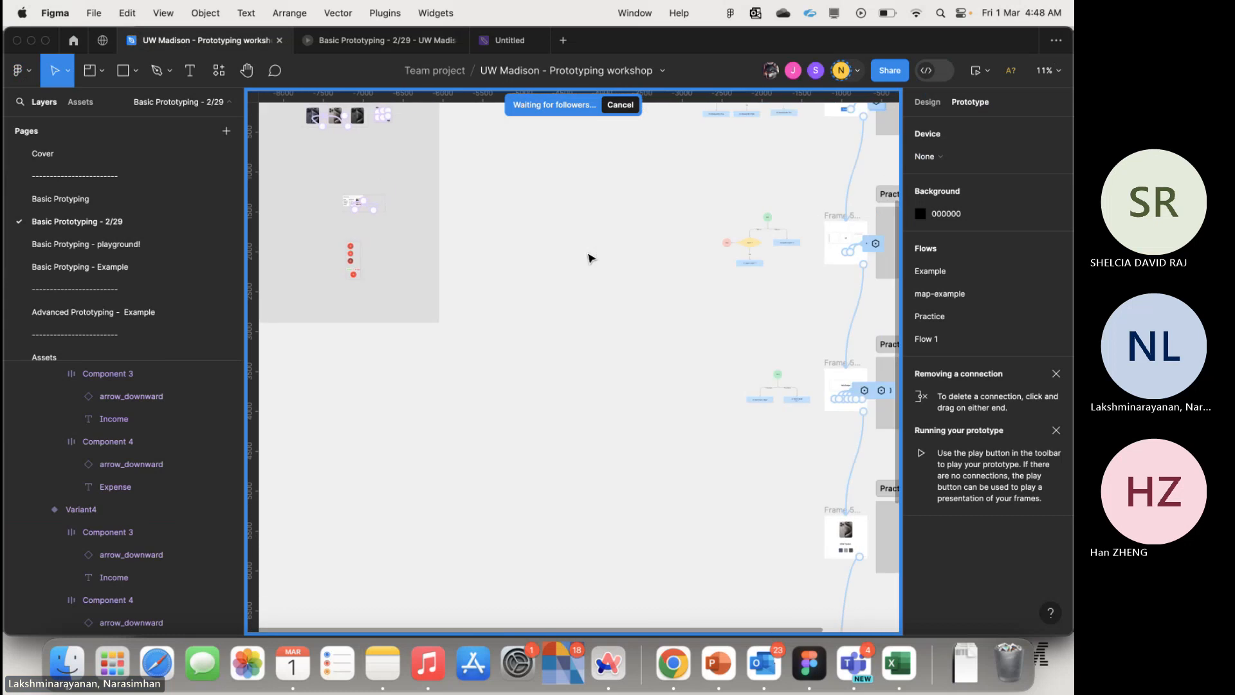
- Check the Advanced Prototyping - Example page and return to the Basic Prototyping - 2/29 page
scroll(588, 257, "left", 5)
scroll(588, 257, "down", 1)
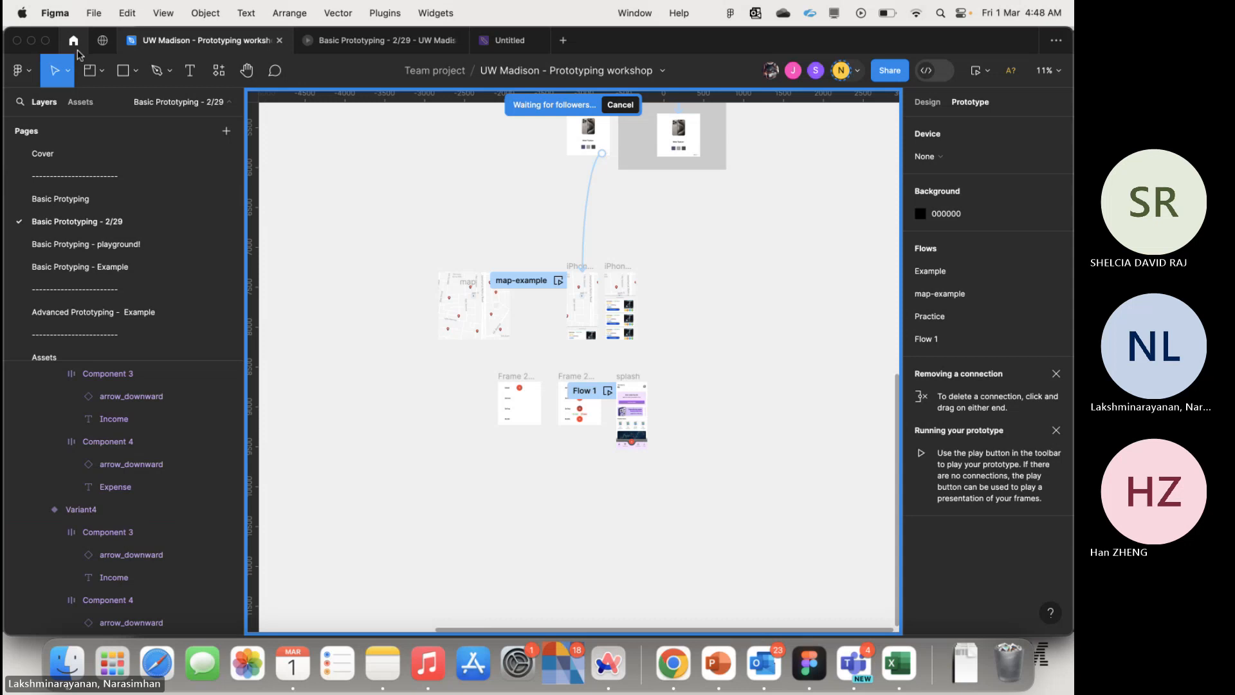
scroll(122, 270, "down", 1)
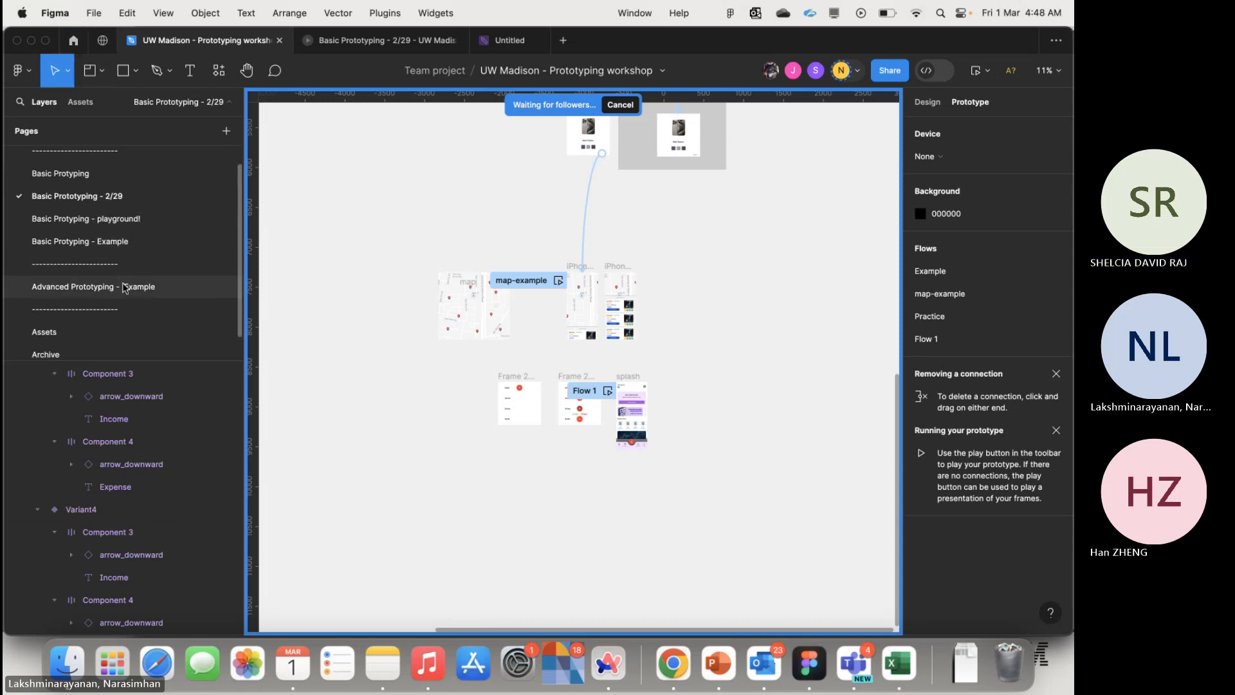
left_click(125, 287)
scroll(128, 283, "down", 1)
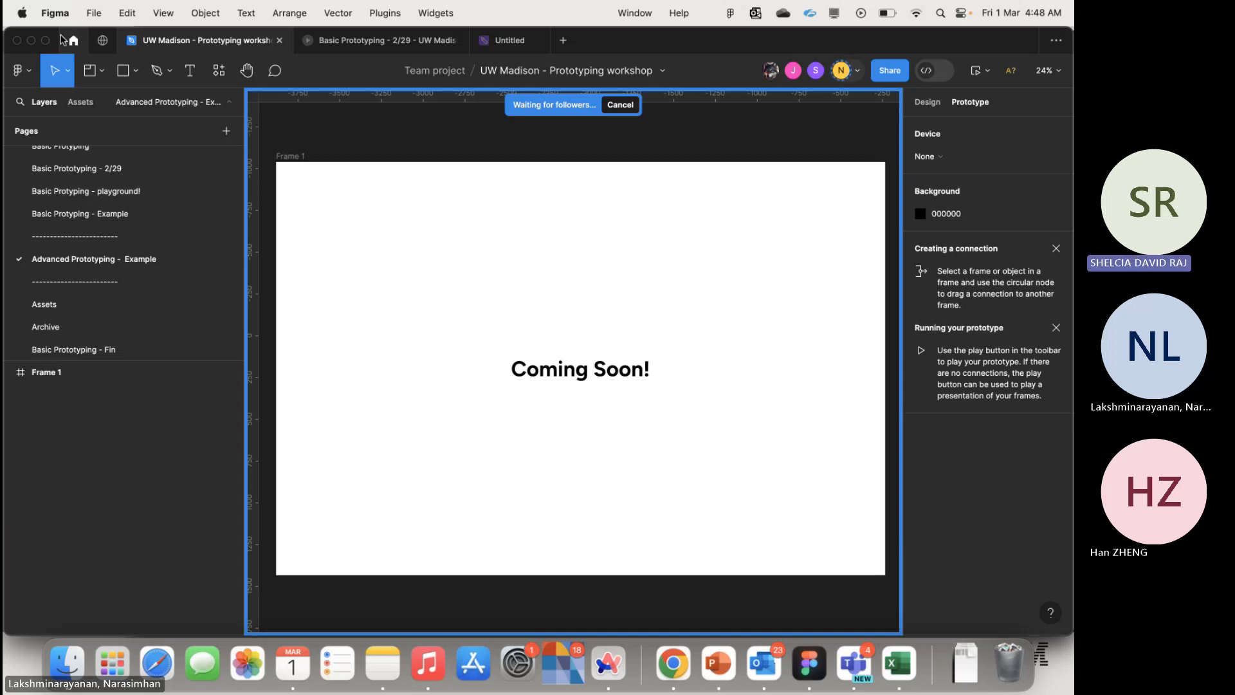
scroll(97, 216, "up", 2)
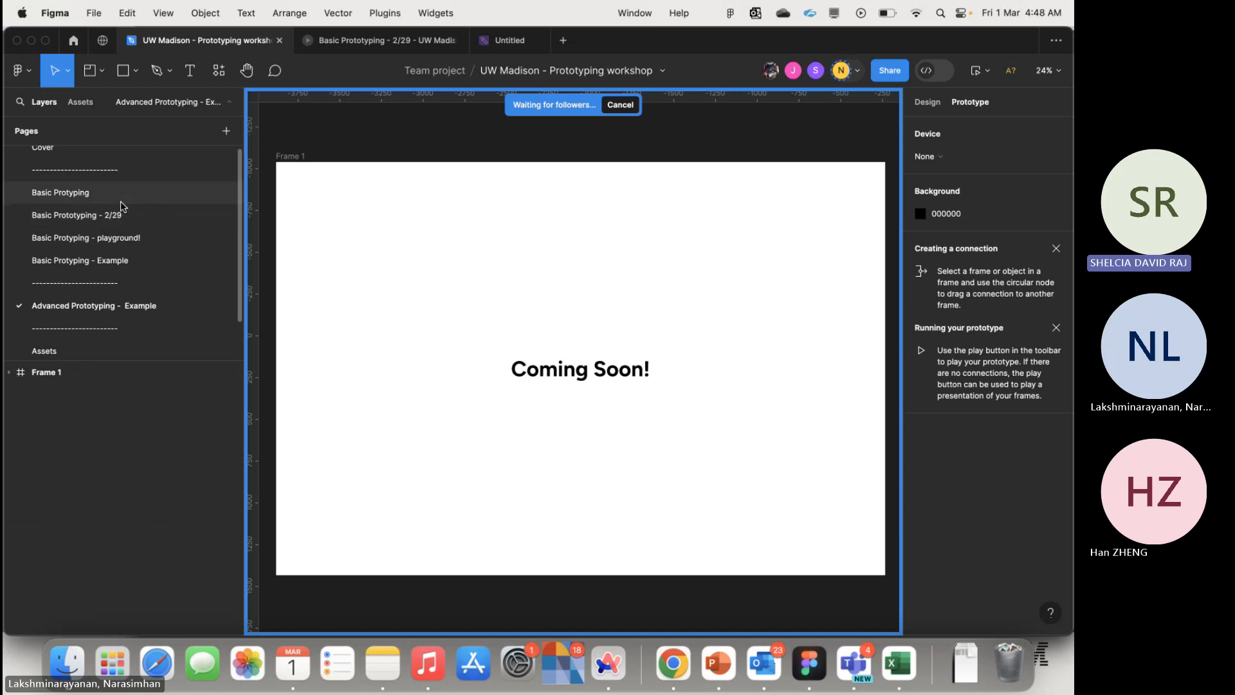
left_click(127, 216)
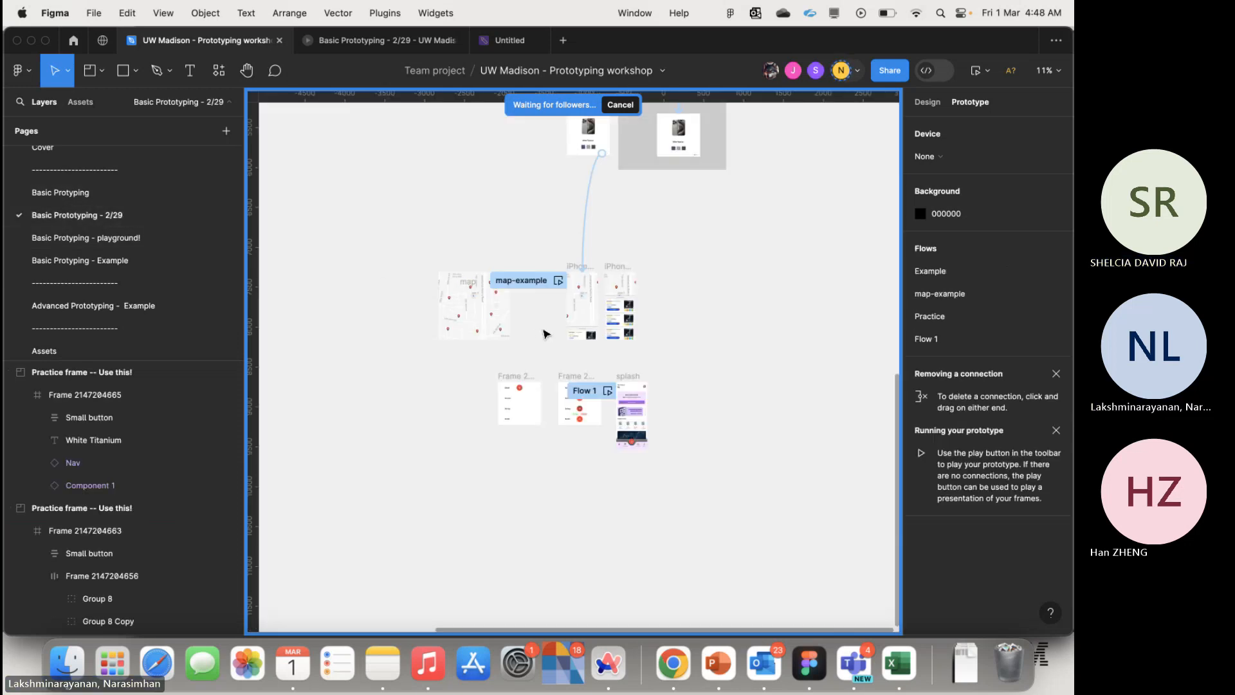
- Find the map pin's Group component set in the Components section and select its default and Variant2 variants for comparison
scroll(601, 384, "up", 5)
scroll(603, 384, "left", 5)
scroll(603, 384, "down", 5)
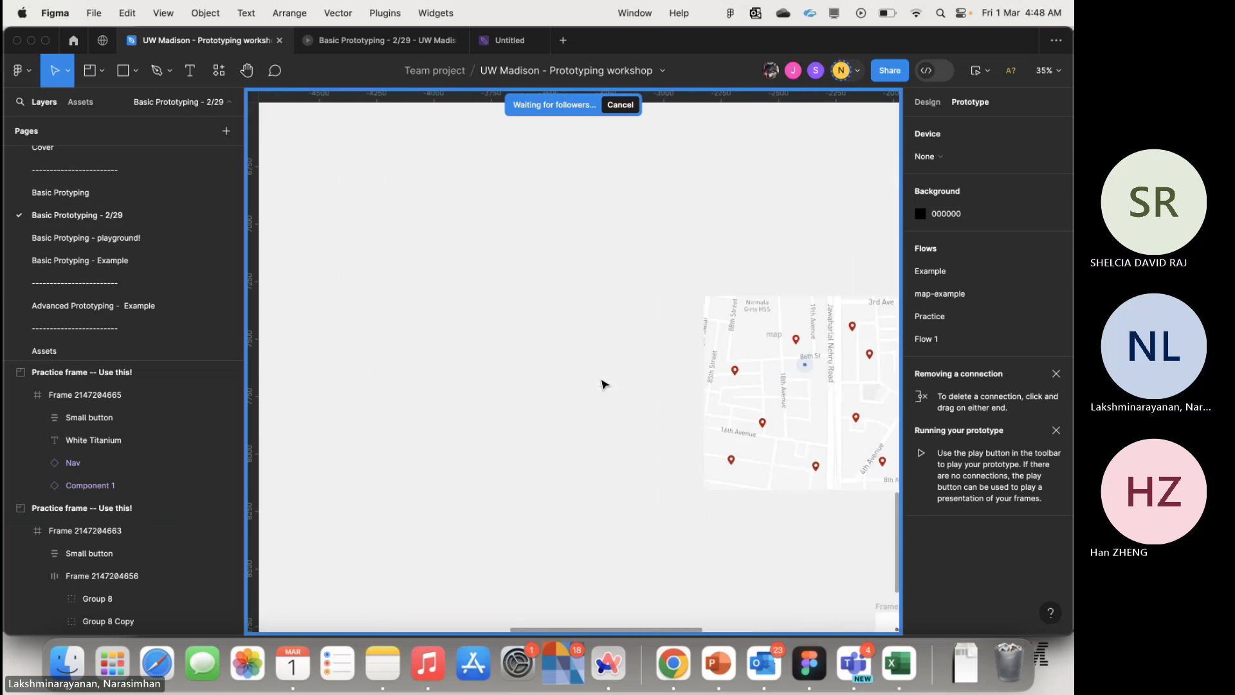
scroll(603, 384, "up", 7)
scroll(601, 384, "up", 10)
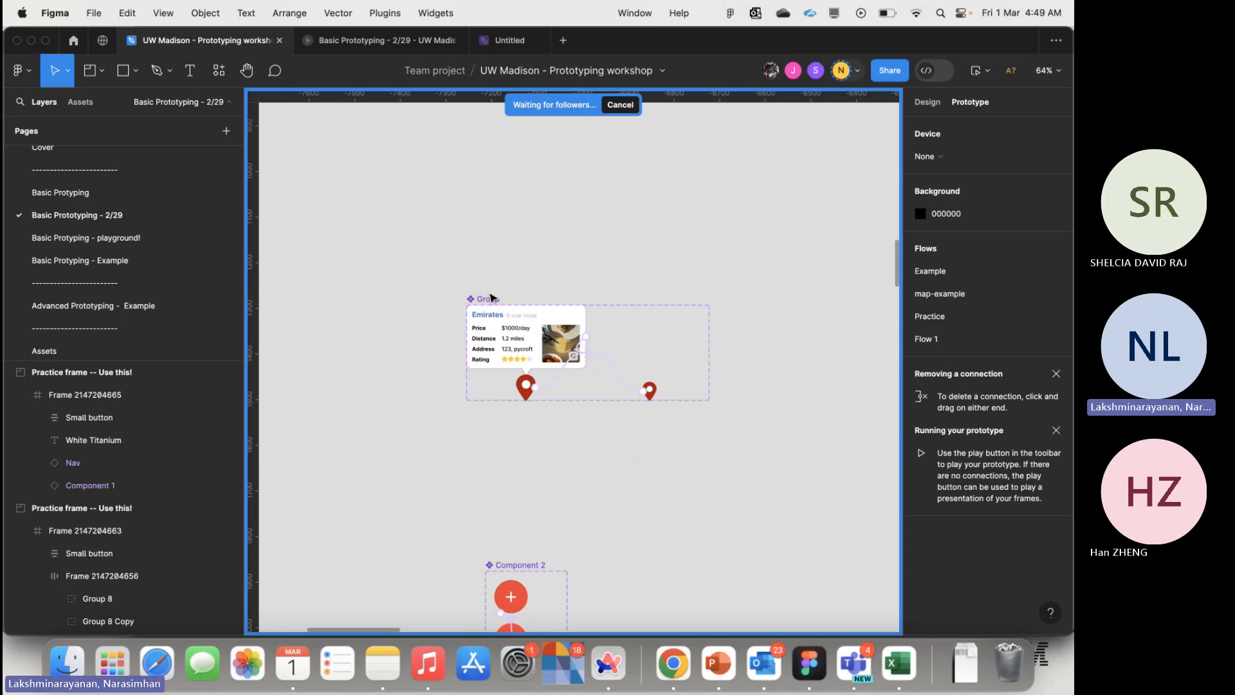
left_click(487, 298)
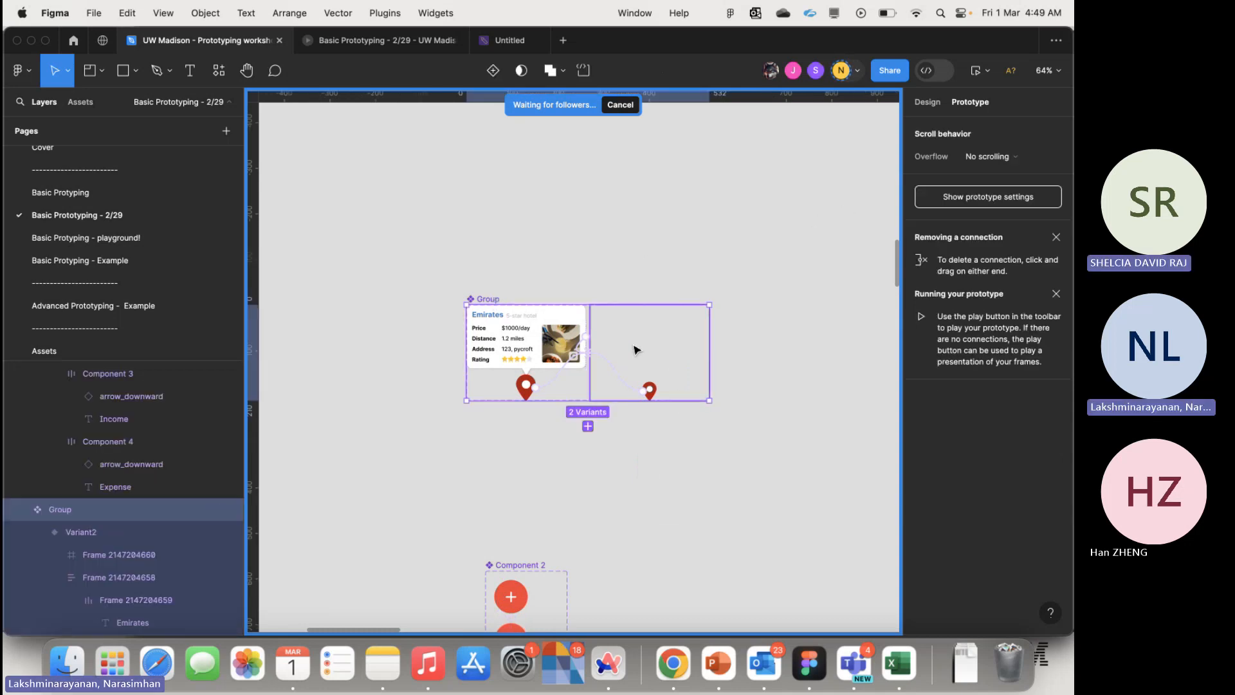
left_click(636, 364)
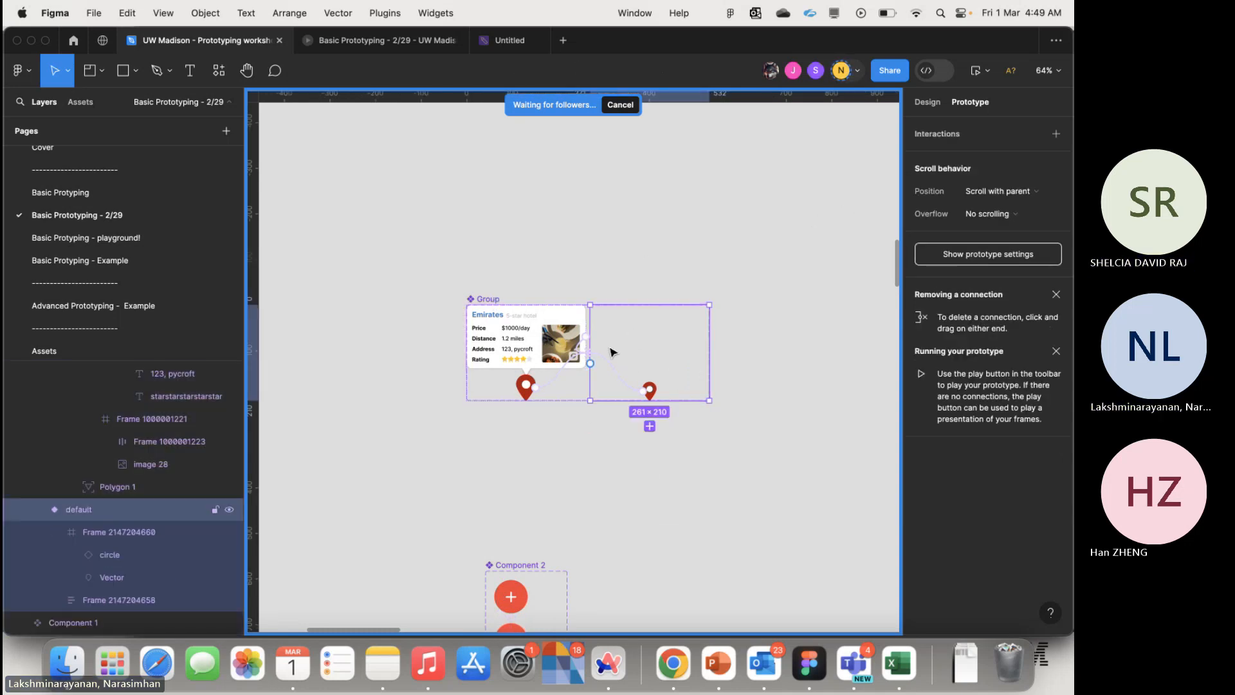
left_click(533, 337)
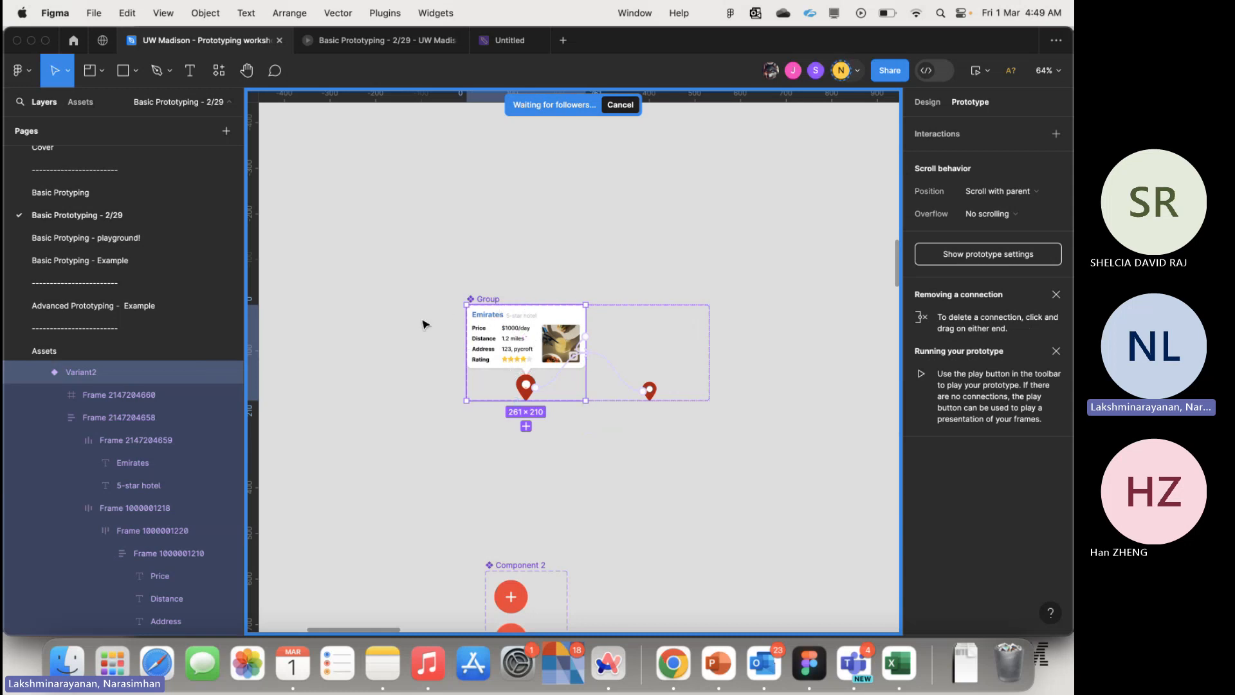
left_click(692, 382)
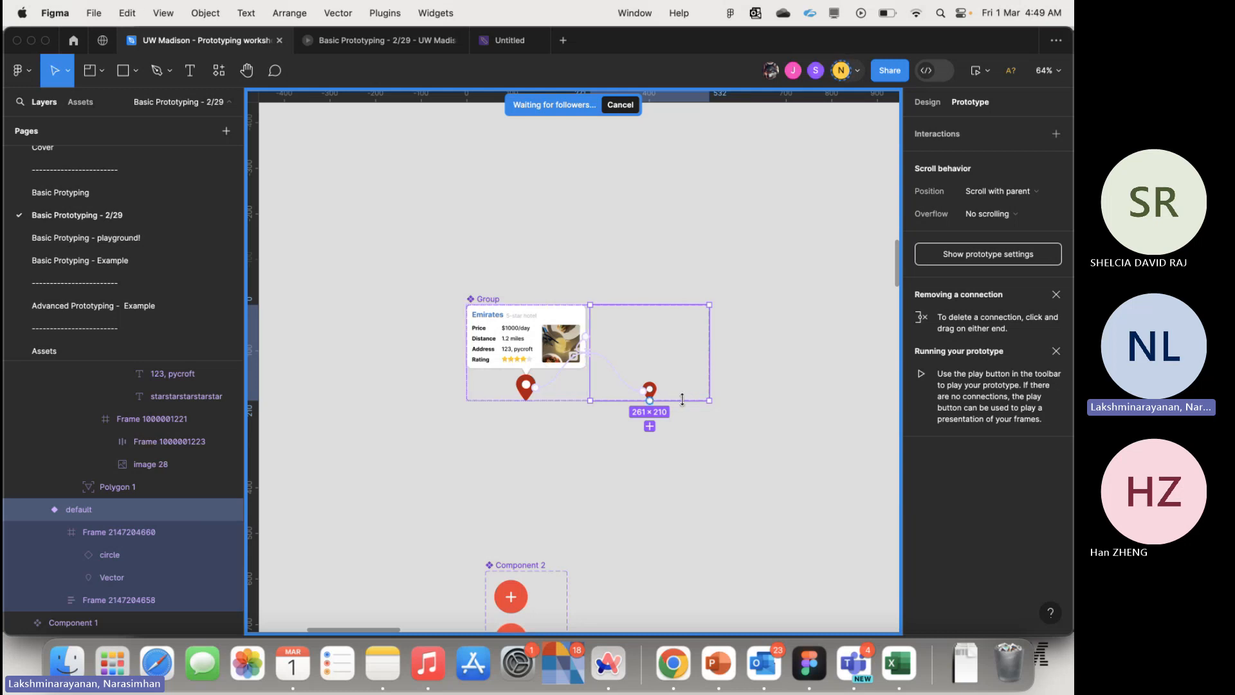
- Open the On click interaction of the pin in the default variant to examine its settings
scroll(602, 373, "up", 3)
scroll(605, 378, "up", 3)
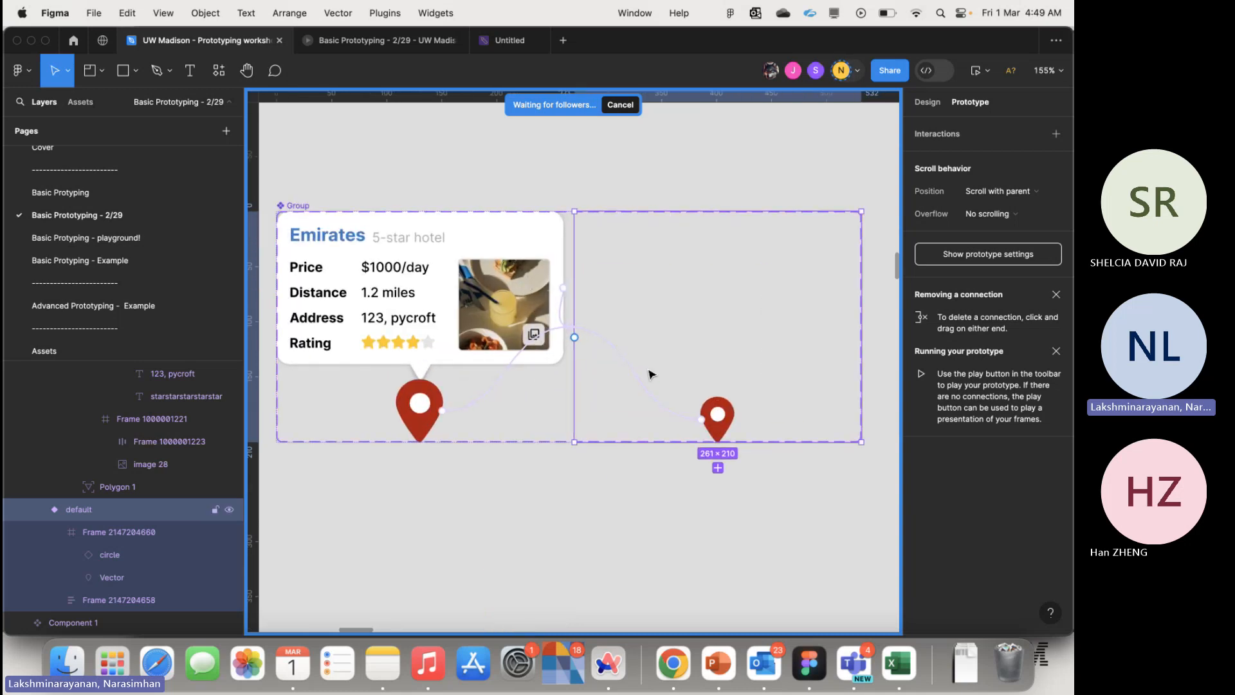
left_click(631, 379)
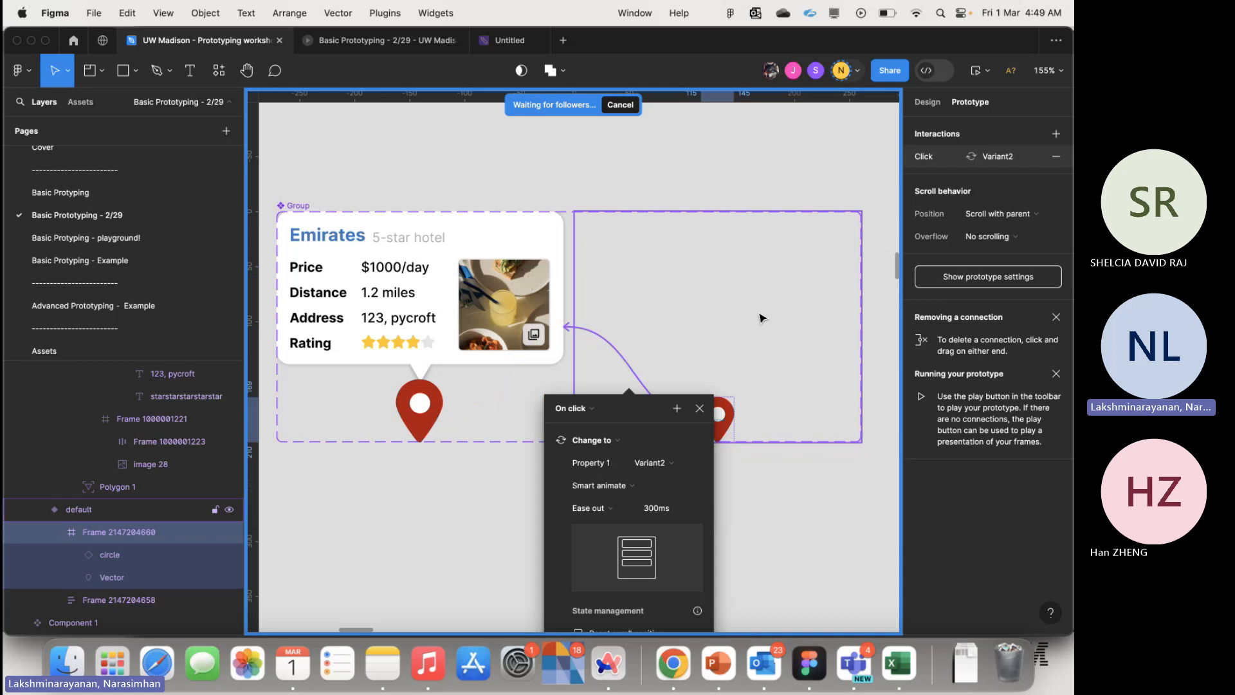
- Compare the Variant2 and default variants of the Group component set and view the default variant's design properties
left_click(453, 373)
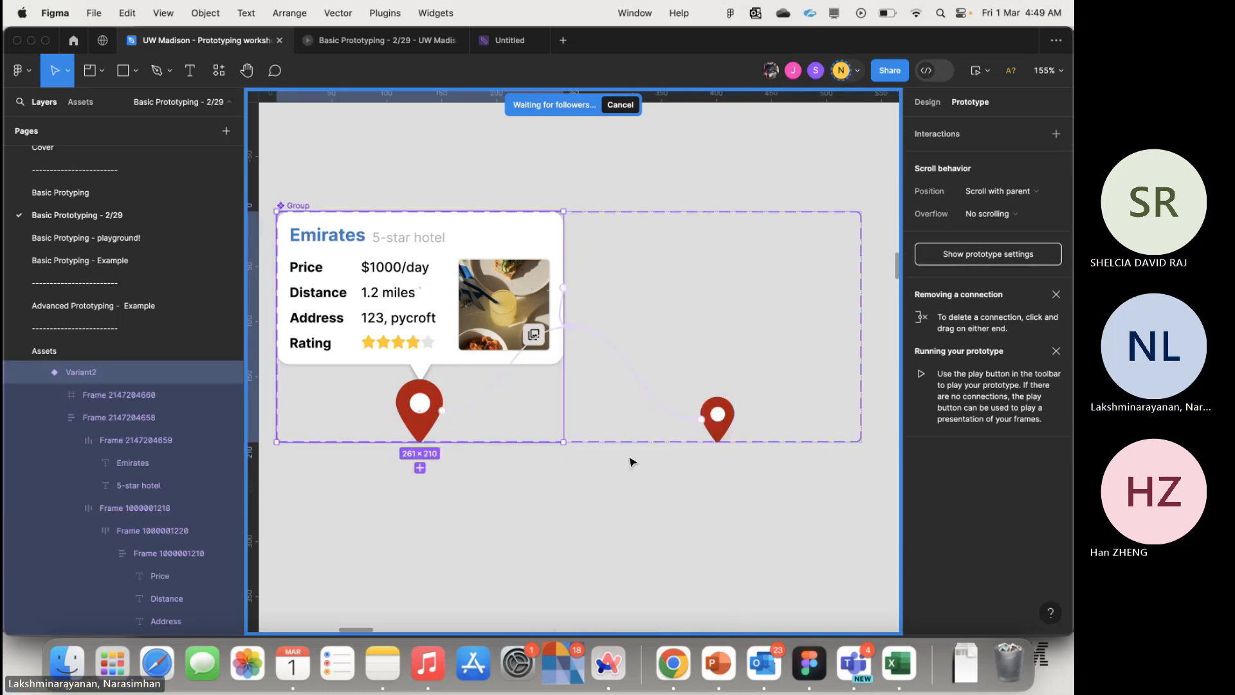
scroll(631, 461, "down", 5)
left_click(673, 436)
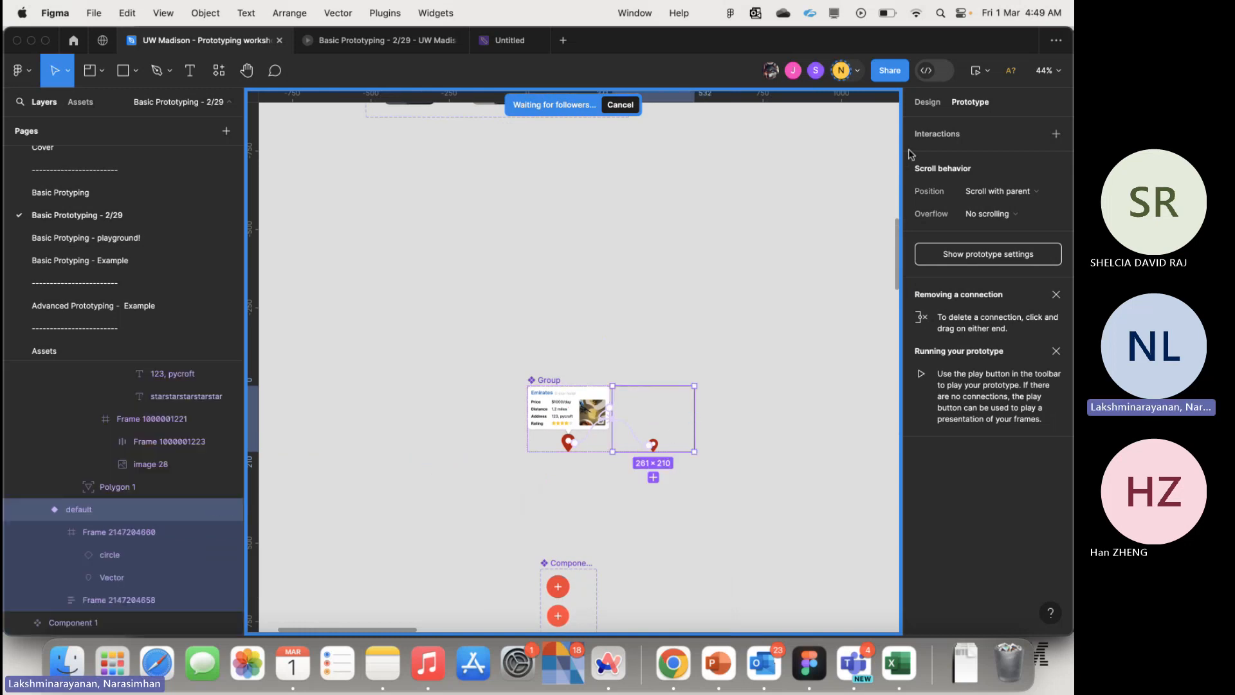
left_click(938, 101)
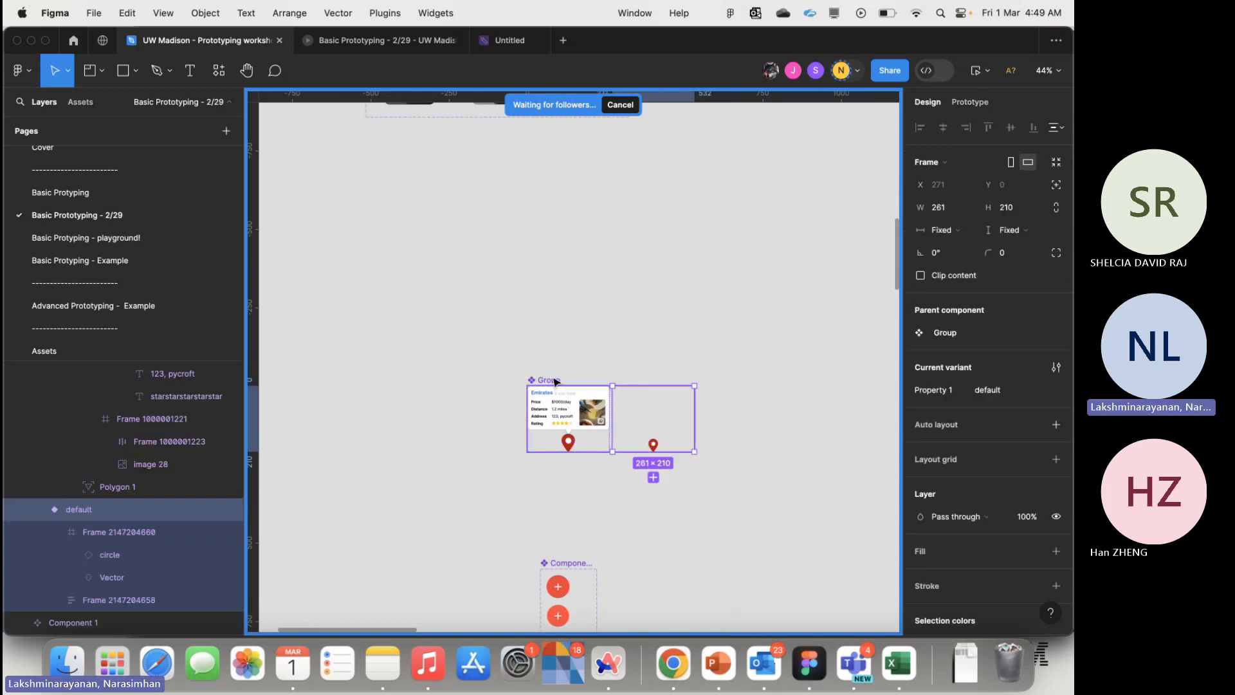
- Copy the small map pin from the default variant onto the empty canvas above the Group component set
left_click(652, 441)
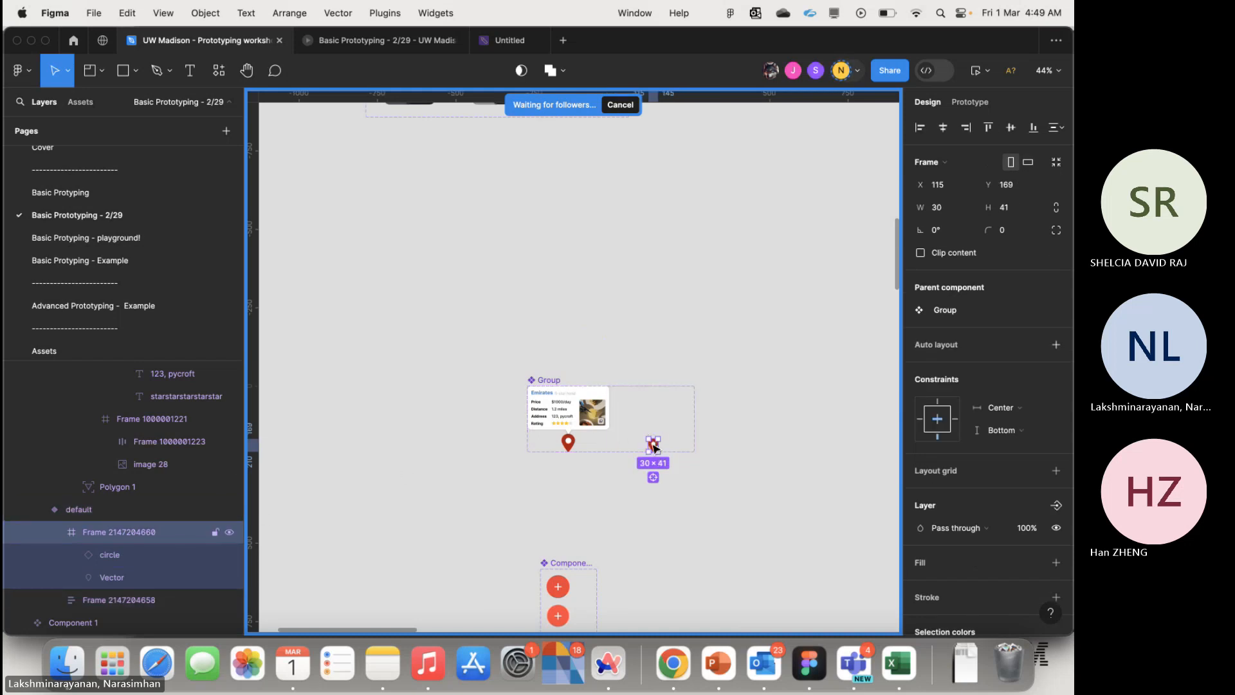
left_click_drag(654, 445, 654, 205)
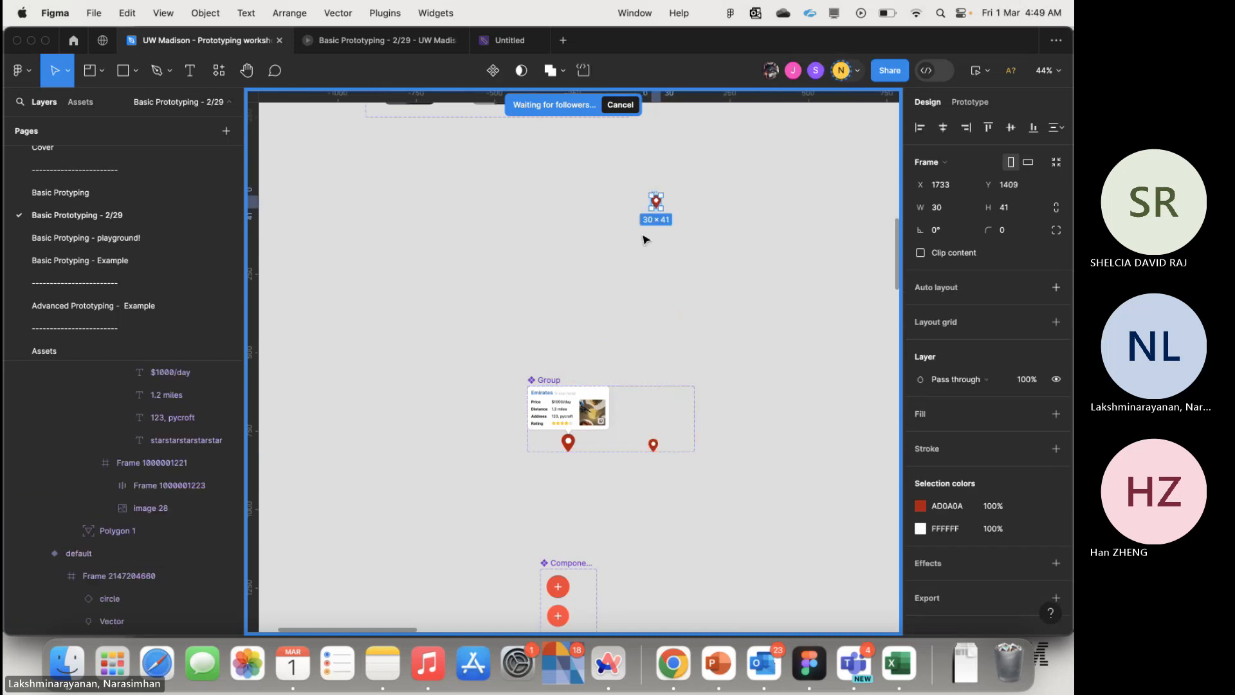
key("shift+2")
scroll(646, 240, "up", 2)
scroll(646, 240, "right", 1)
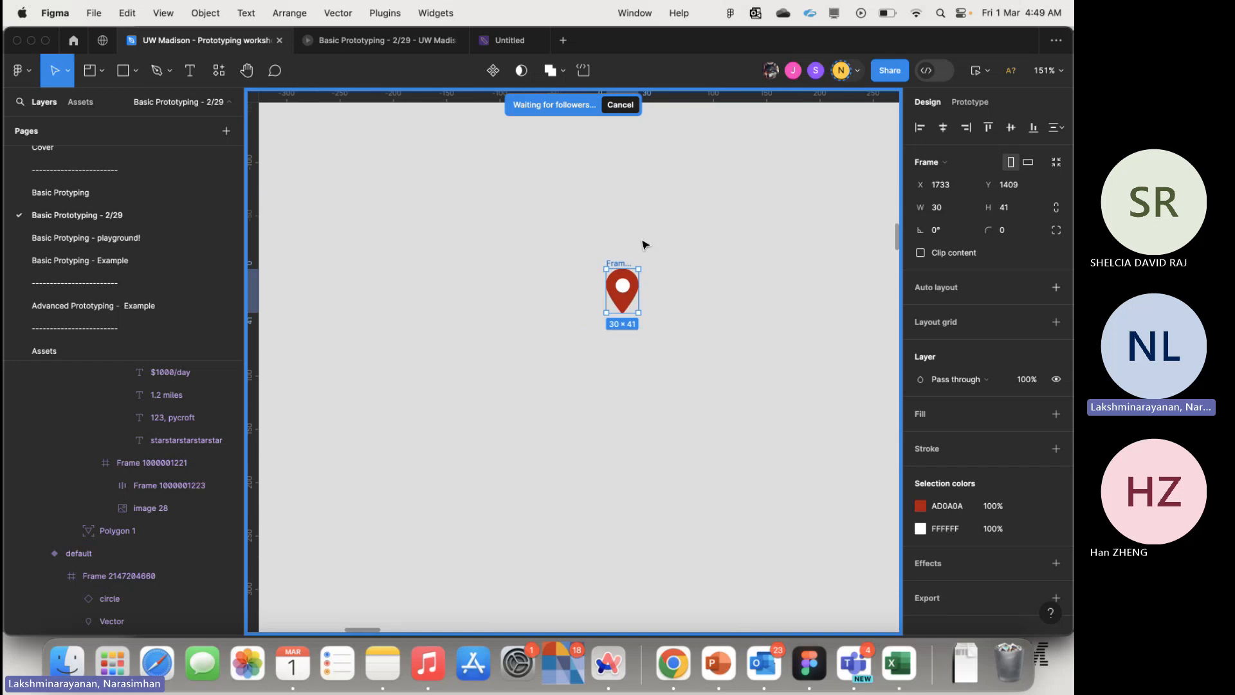
- Turn the copied pin into a component and add a second variant to it
left_click(500, 79)
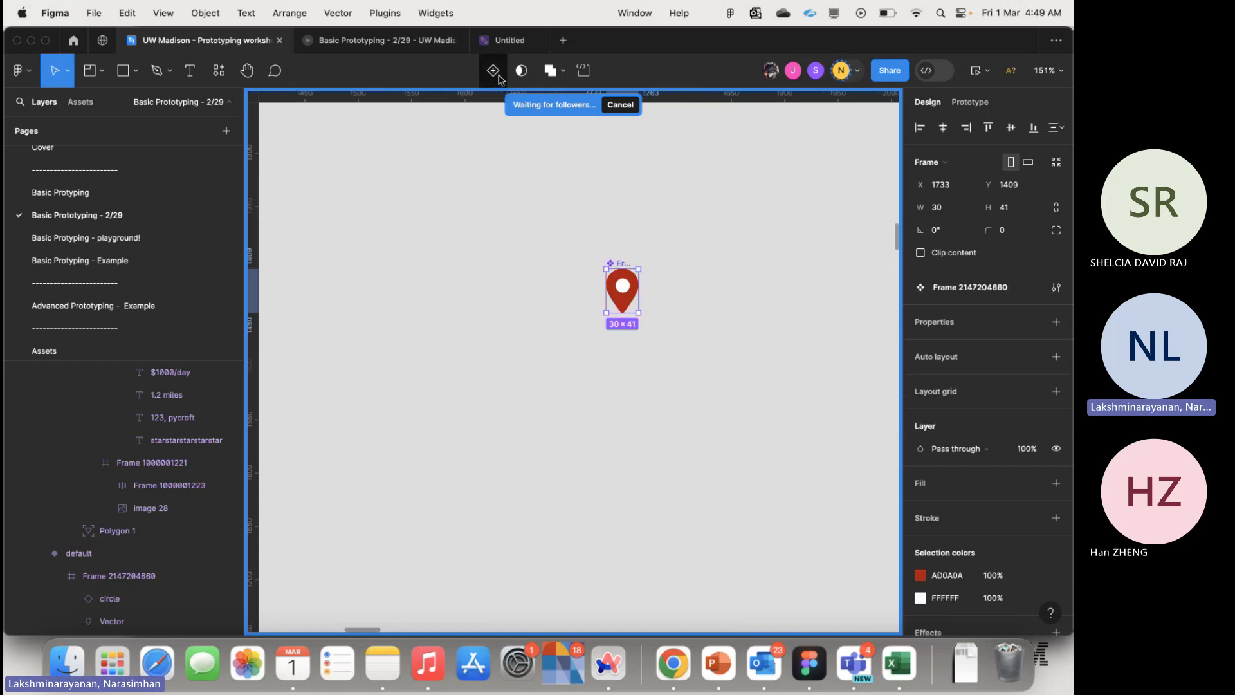
left_click(500, 80)
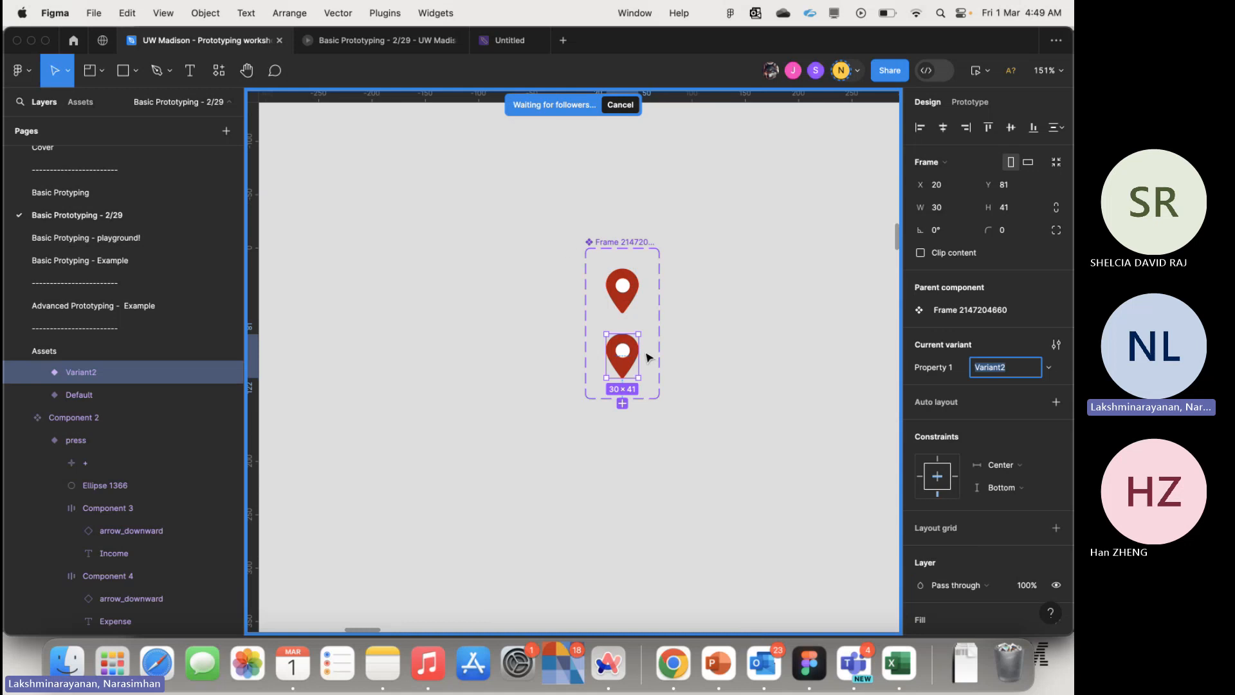
left_click(622, 336)
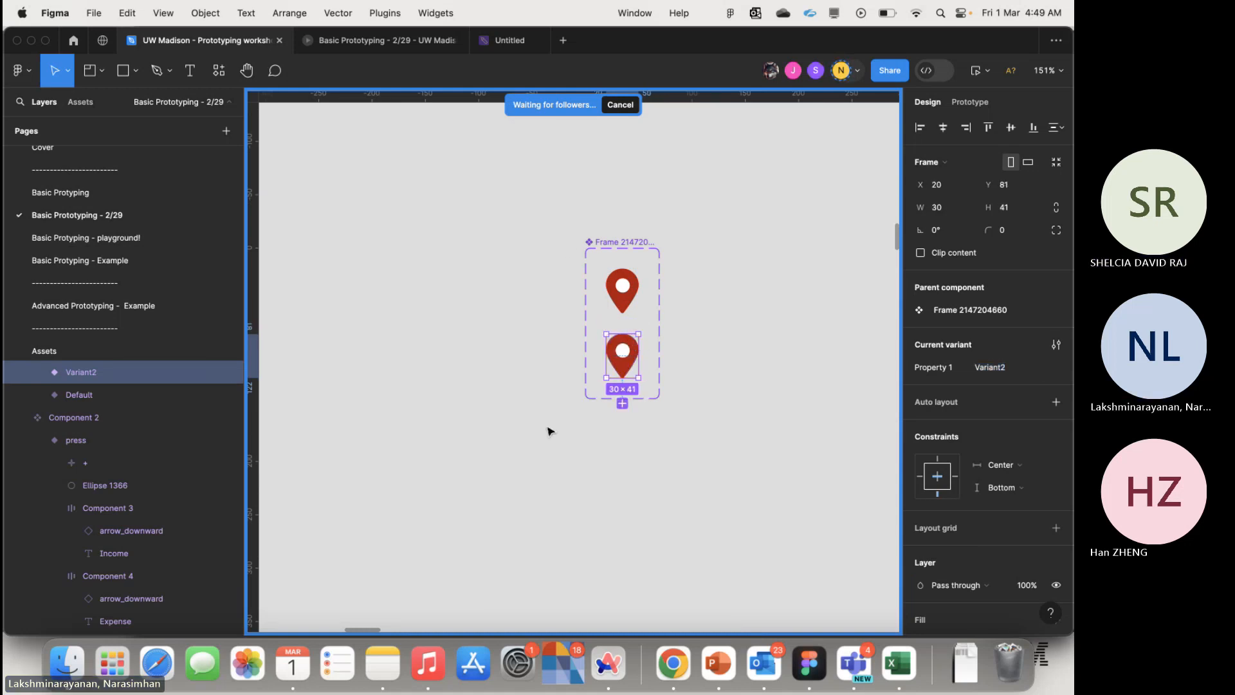
- Wrap the circle and Vector layers of Variant2 in nested frames and enlarge the outer frame to about 124 × 170
left_click(36, 372)
left_click(106, 397)
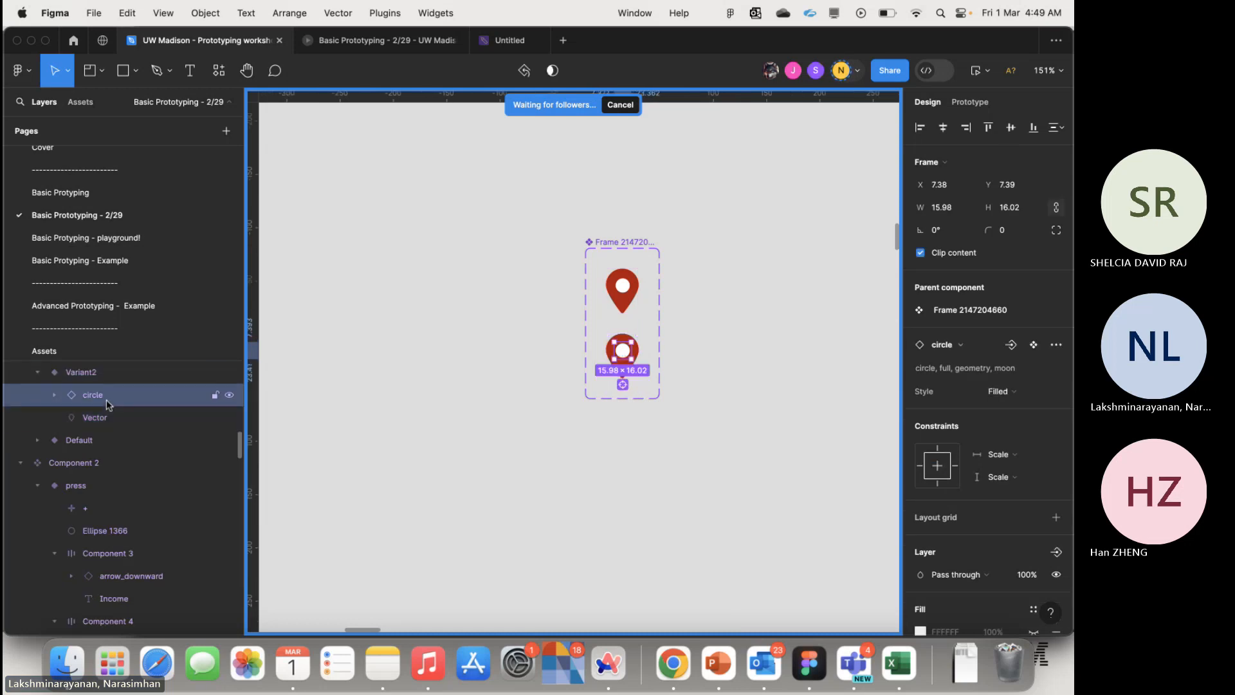
left_click(106, 417, "shift")
key("super+alt+g")
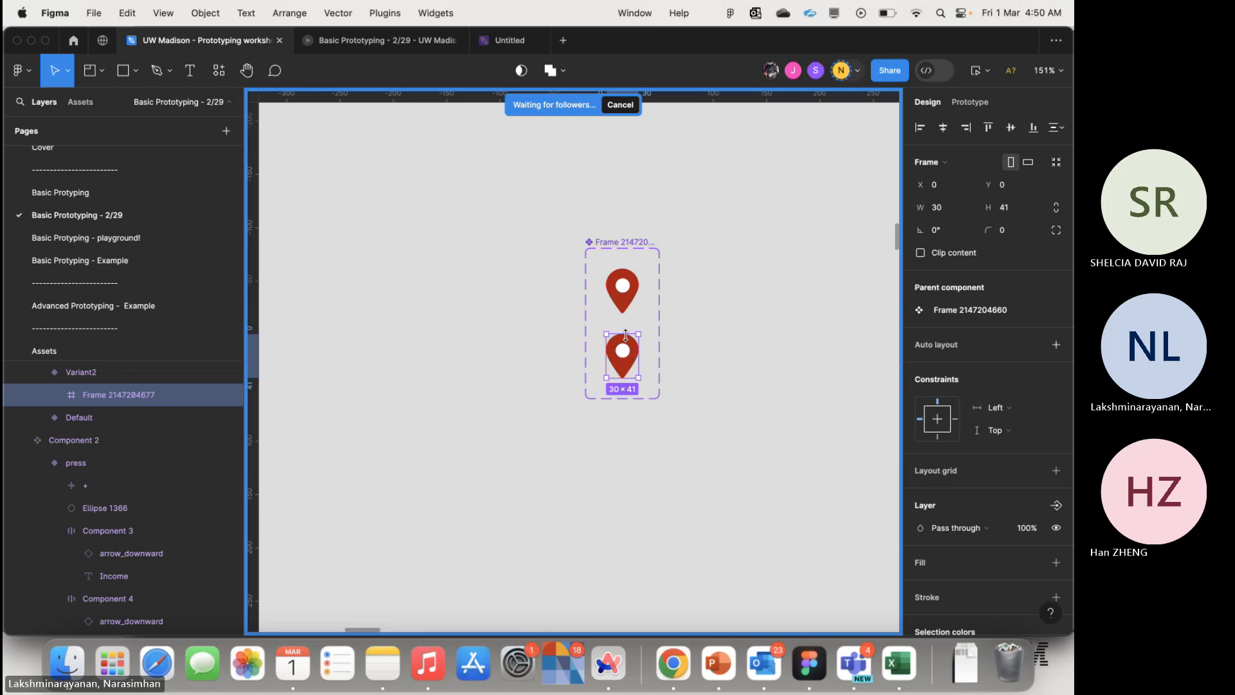
left_click_drag(625, 335, 649, 196)
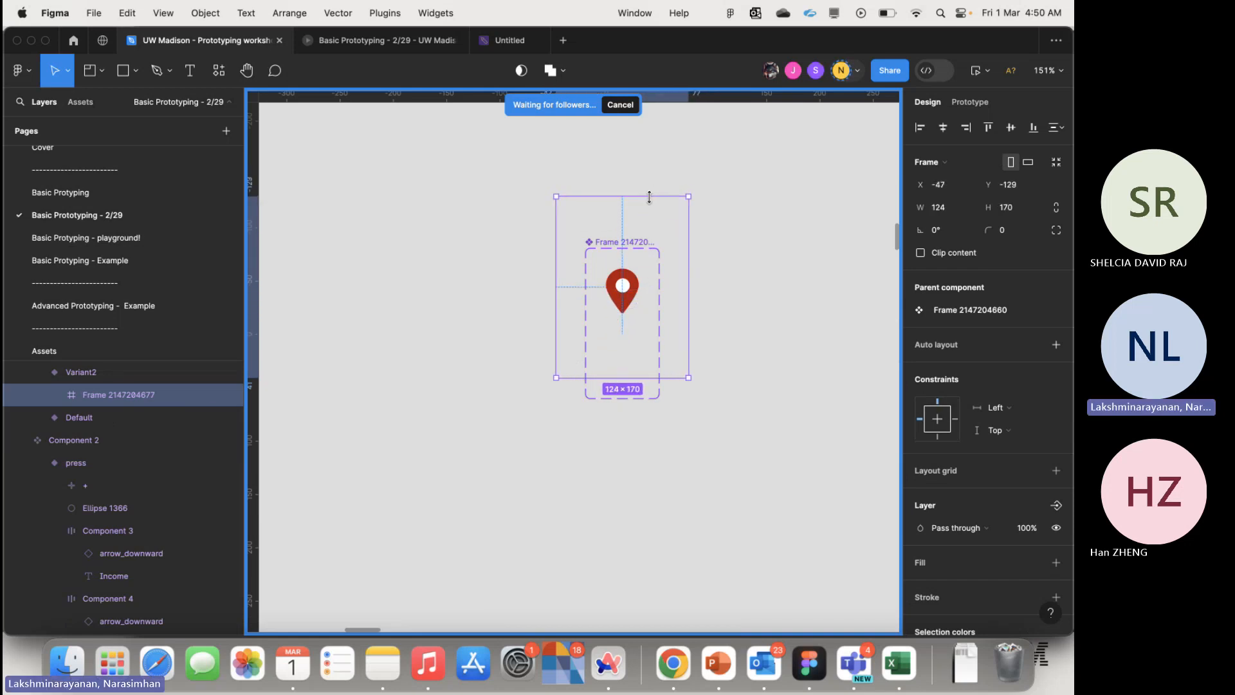
- Add auto layout to the new pin component set and set Variant2's width and height to Fill container
left_click(640, 242)
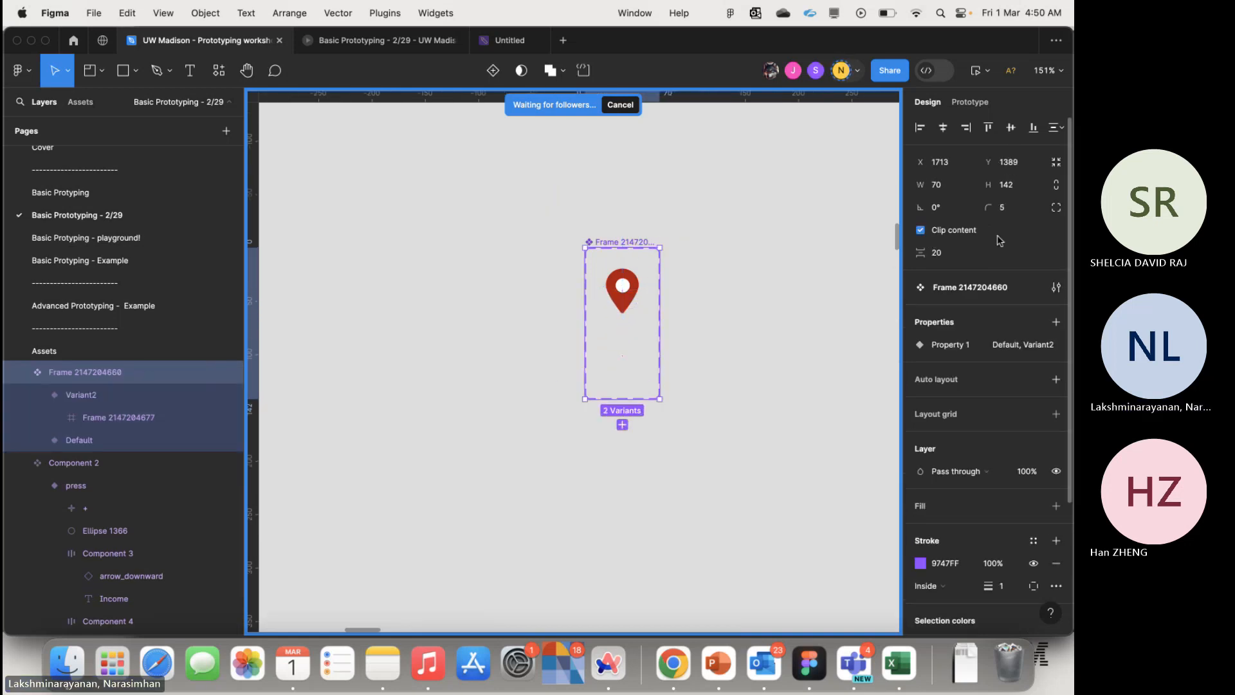
key("shift+a")
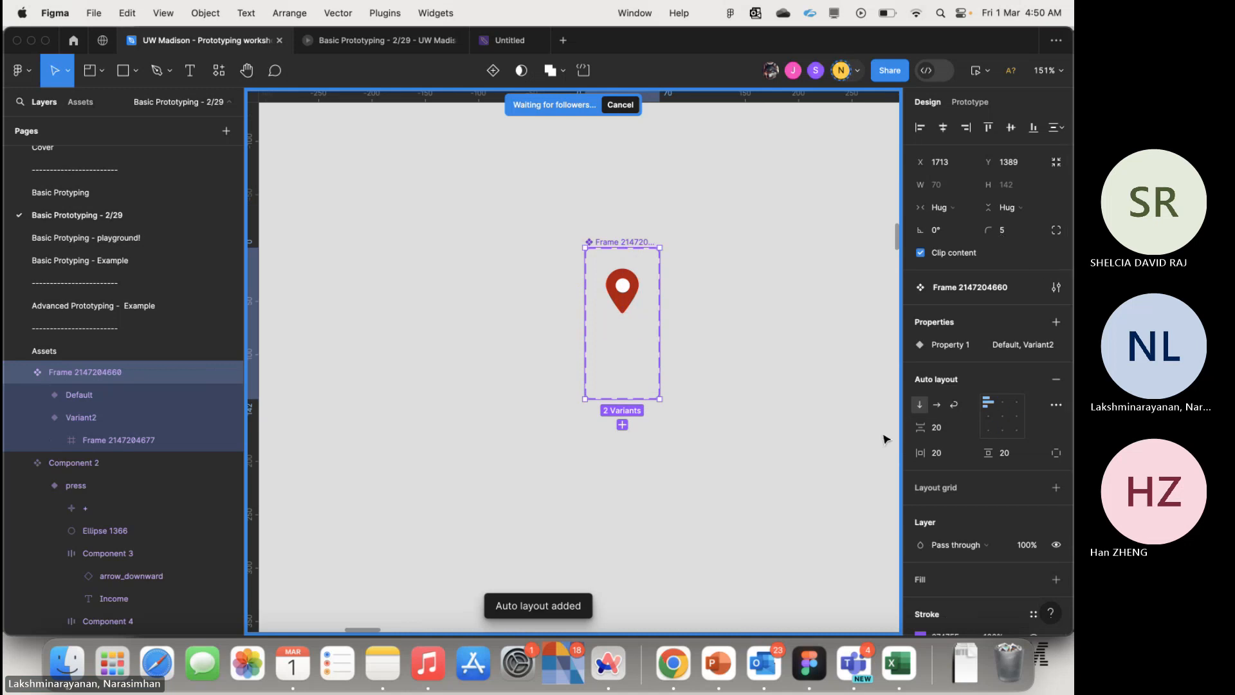
left_click(131, 423)
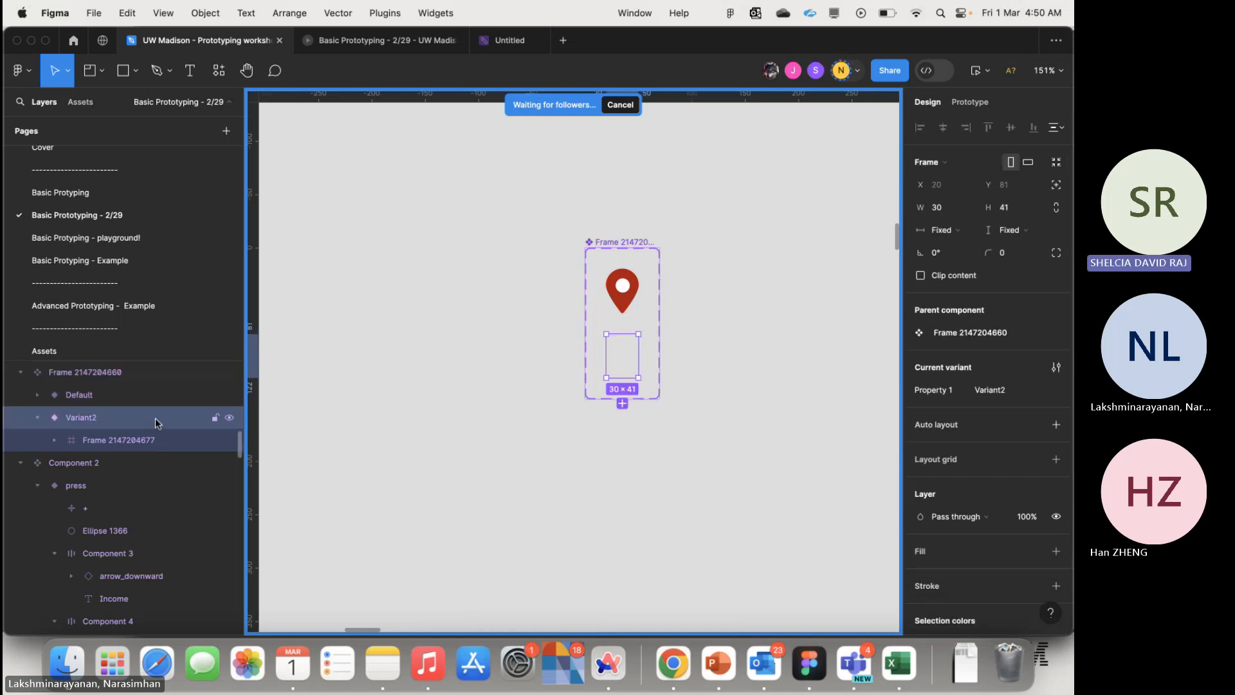
left_click(186, 440)
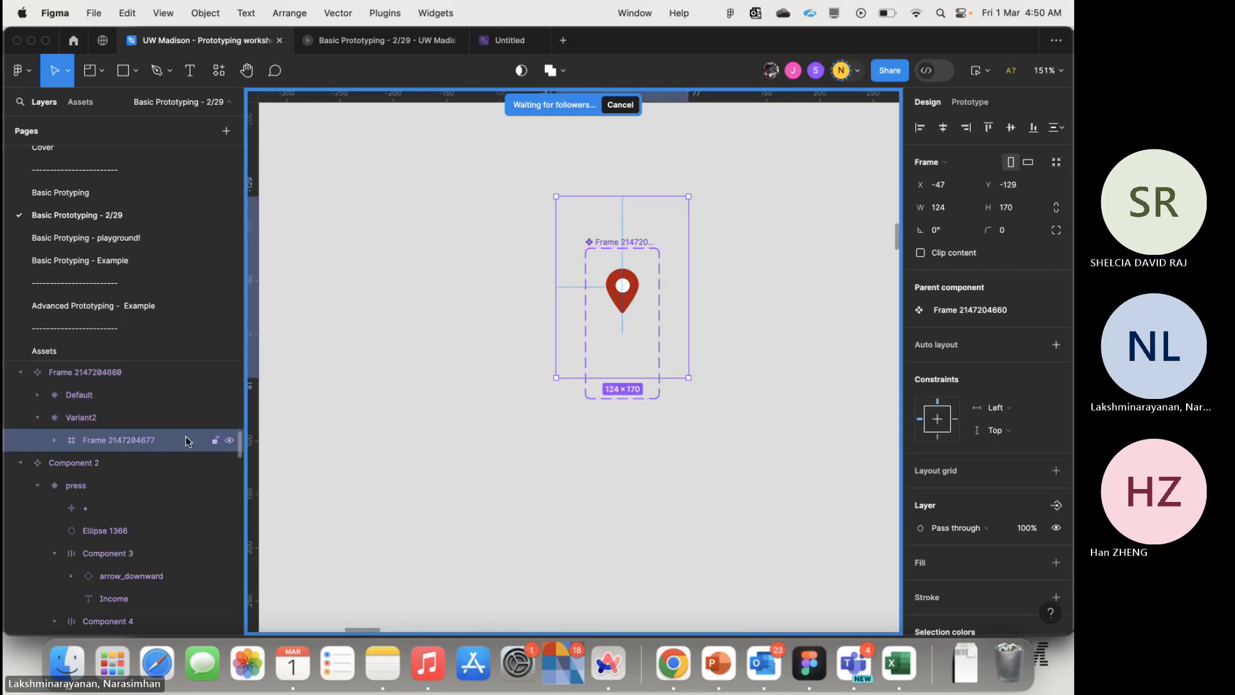
left_click(111, 417)
left_click(952, 229)
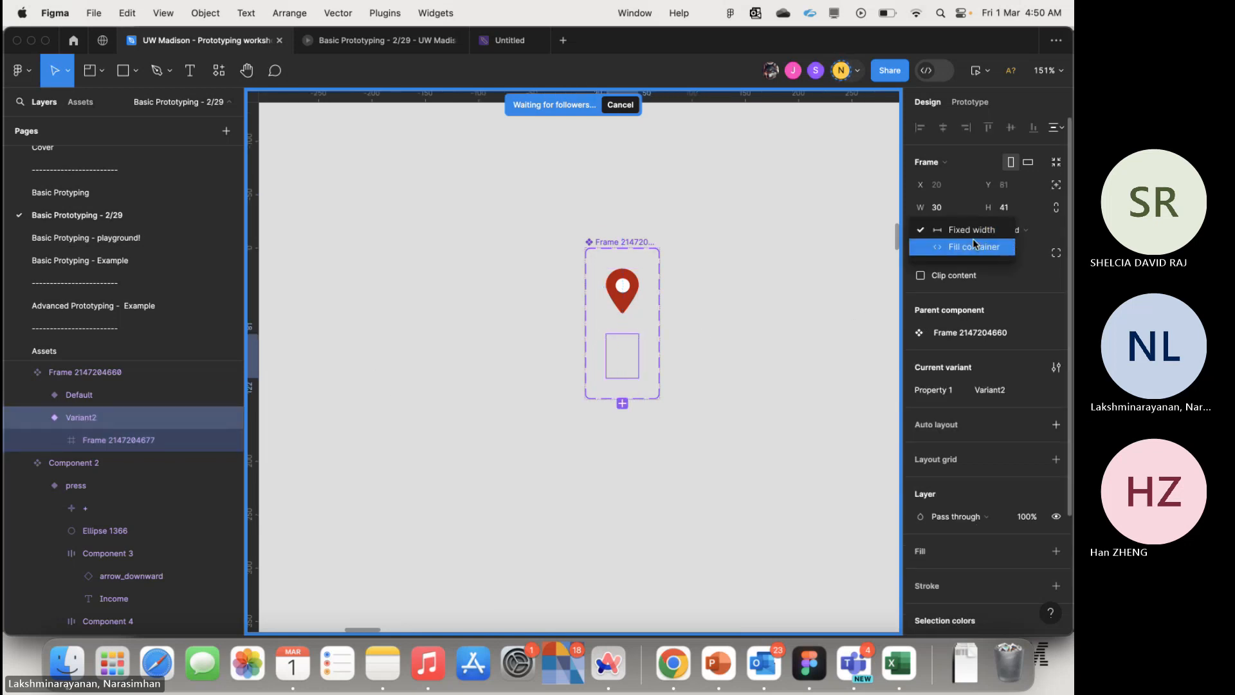
left_click(972, 241)
left_click(1024, 237)
left_click(1022, 248)
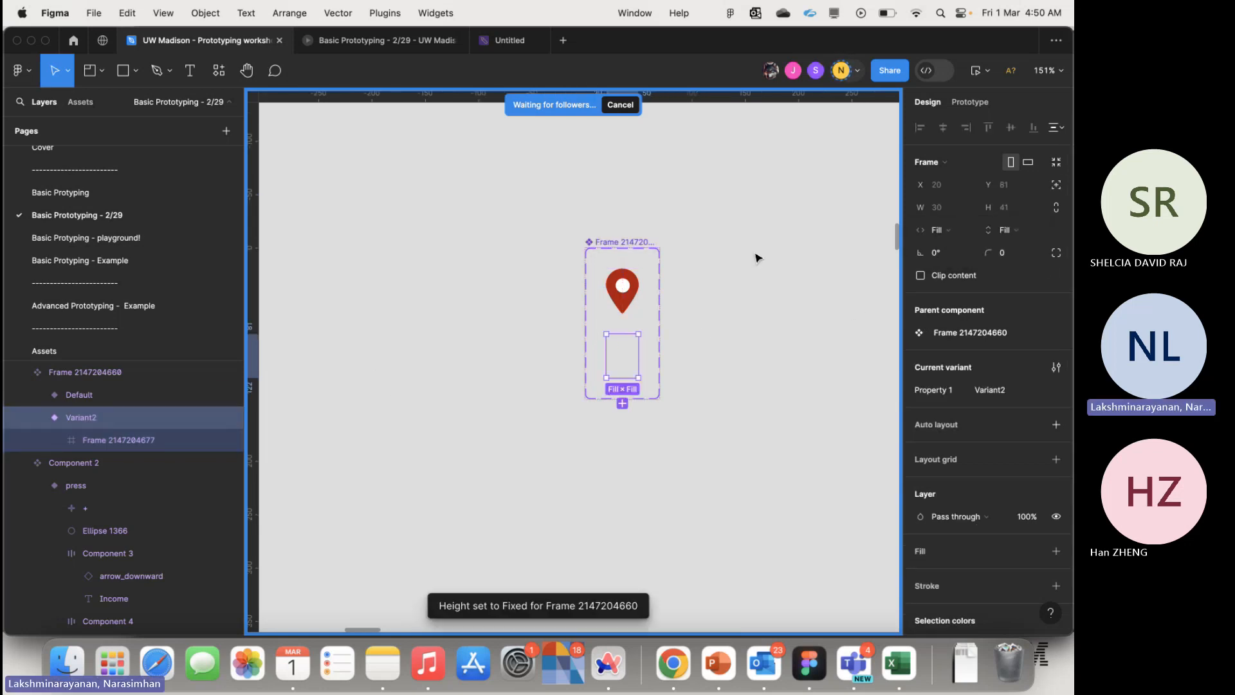
- Enlarge the pin component set to about 186 × 273
left_click(613, 241)
left_click_drag(658, 292, 783, 287)
left_click_drag(672, 247, 633, 116)
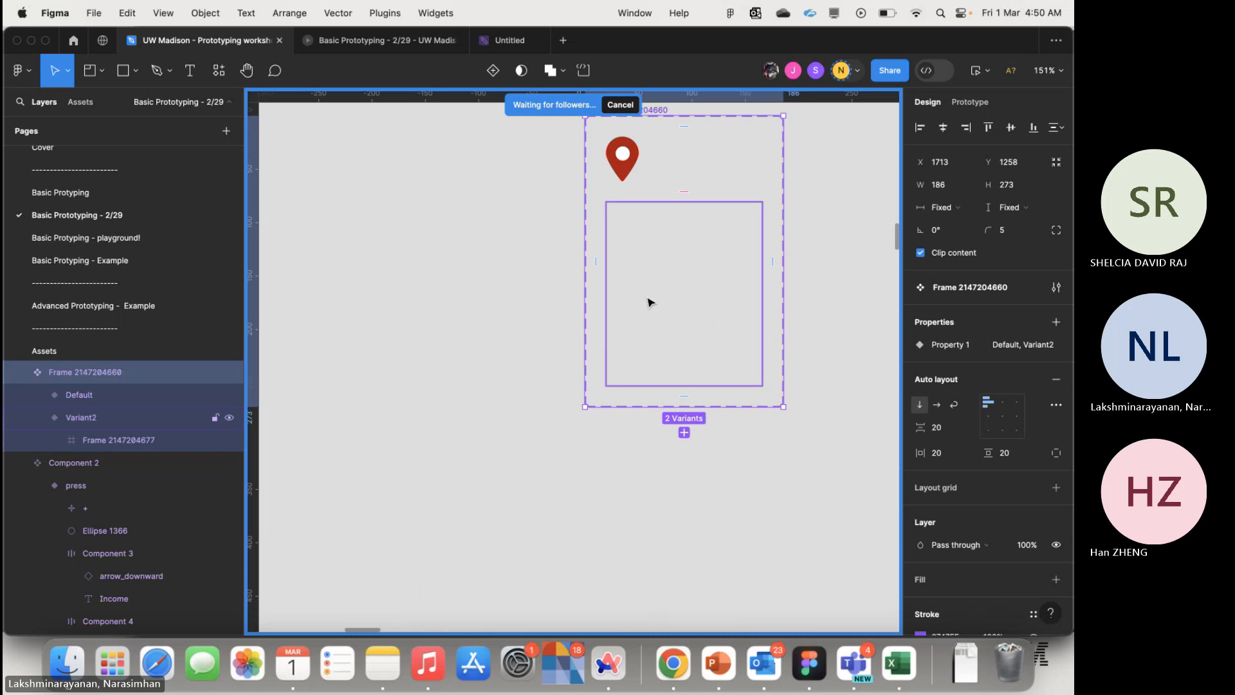
- Center the outer frame horizontally and vertically inside Variant2
double_click(669, 289)
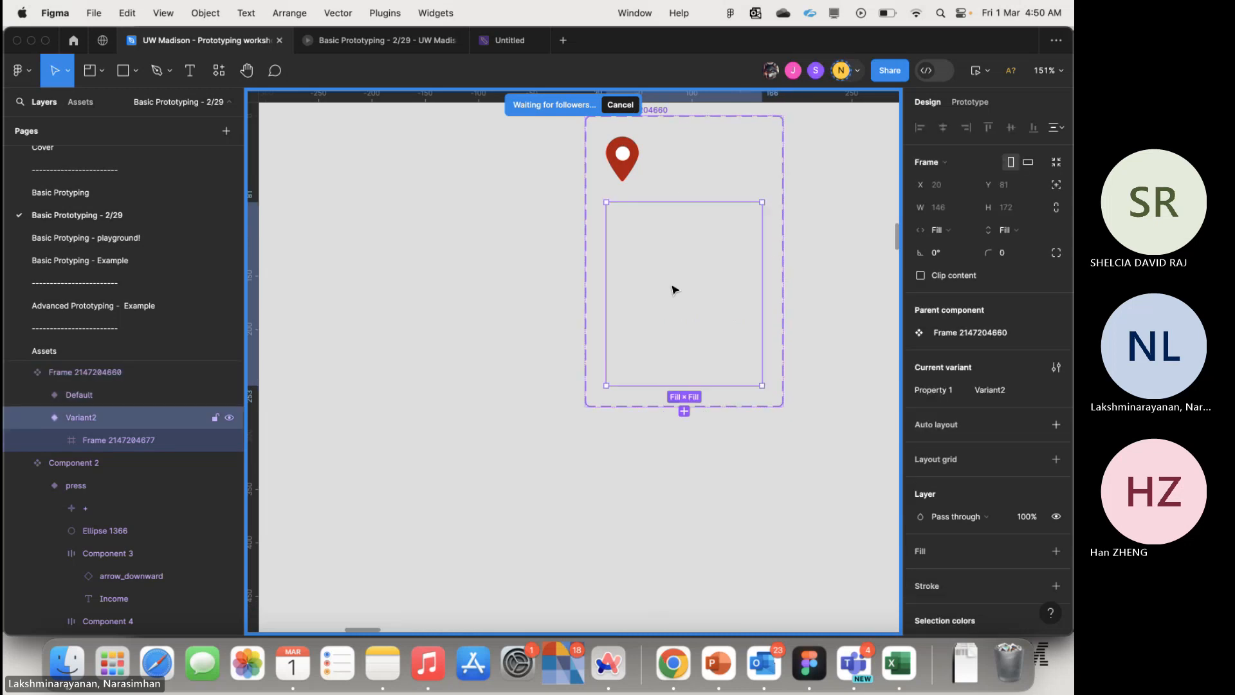
left_click(117, 439)
left_click(943, 128)
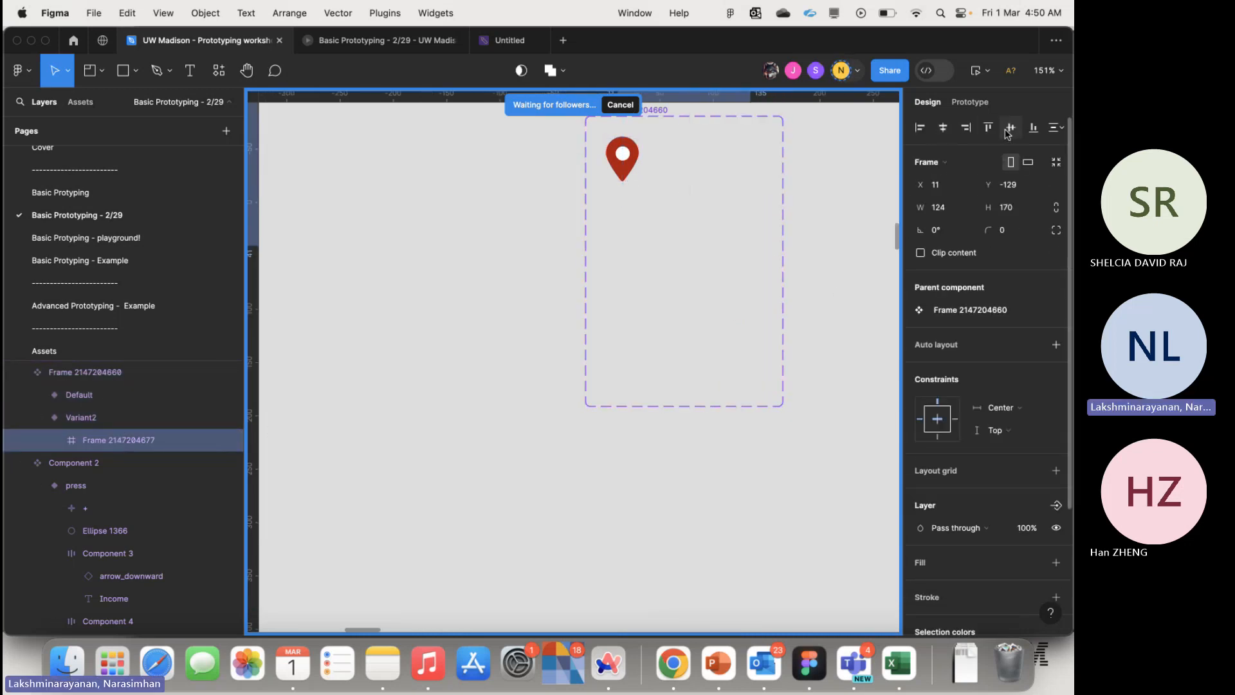
left_click(1010, 128)
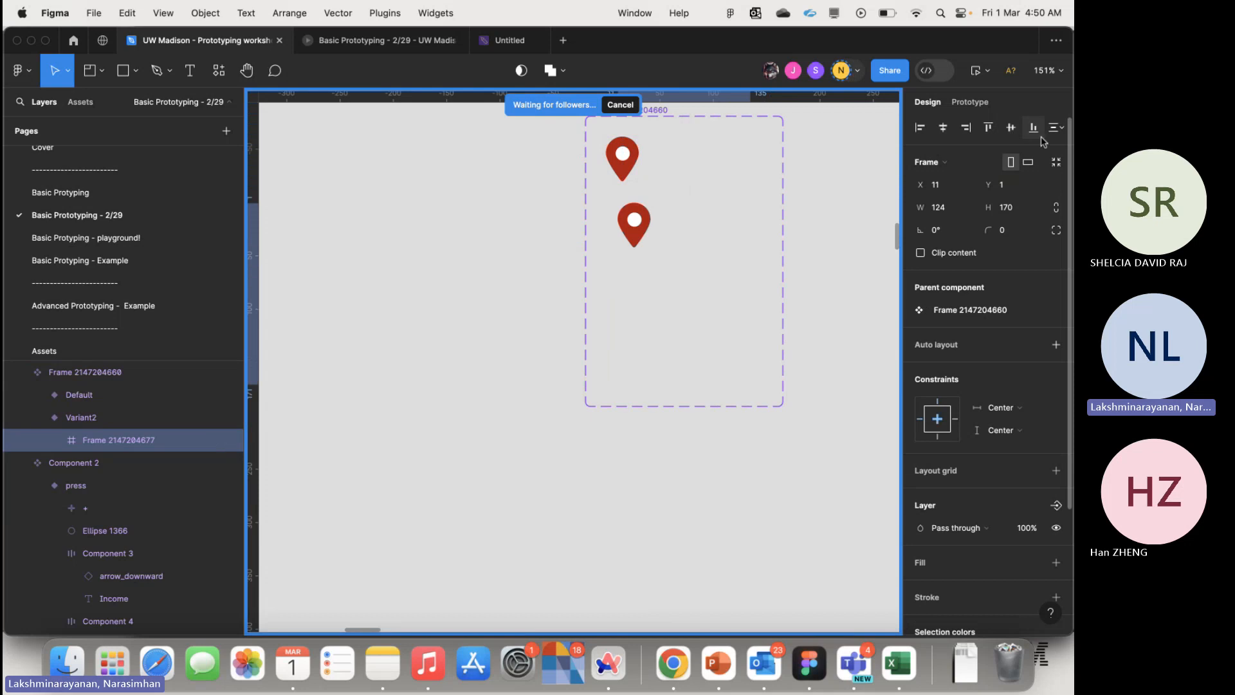
- Align the inner pin frame to the bottom center of its parent frame in Variant2
left_click(648, 227)
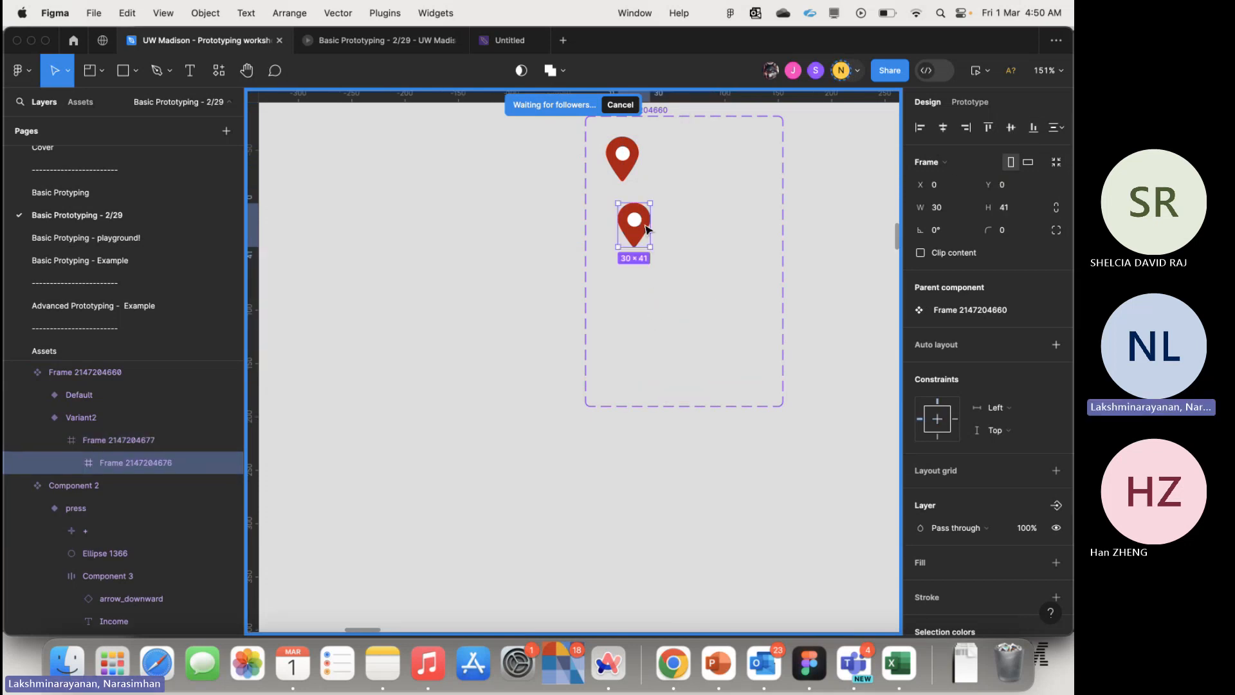
left_click(943, 127)
left_click(1033, 127)
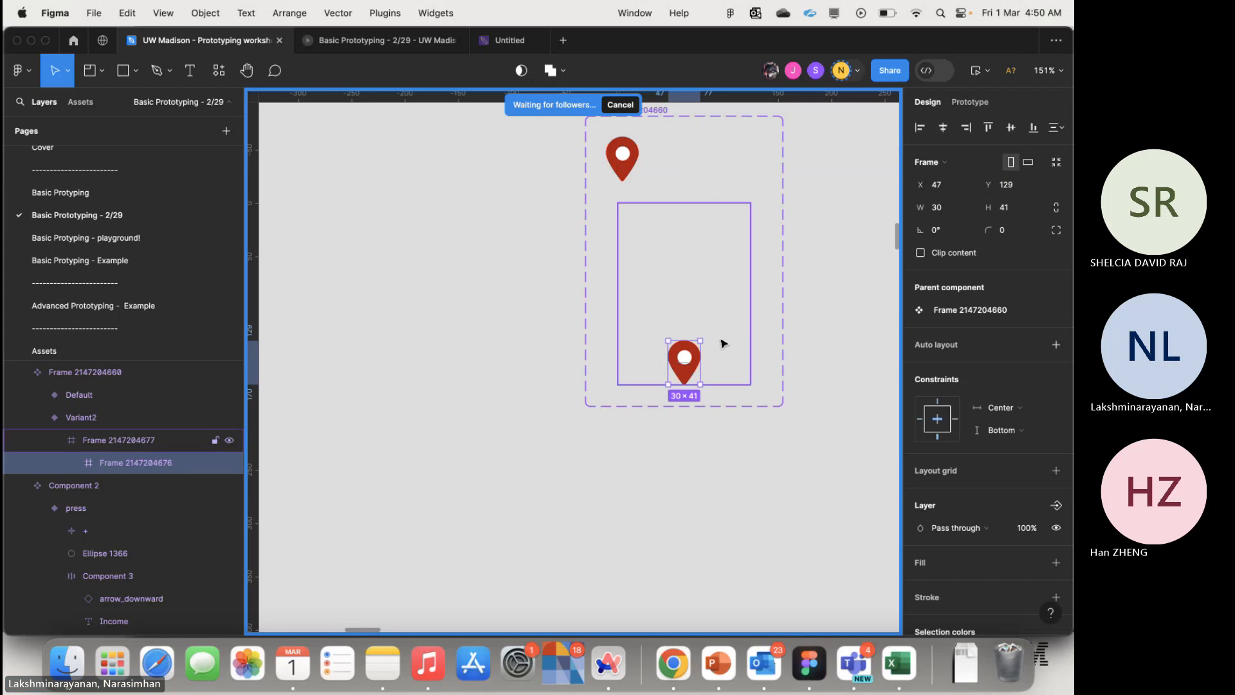
left_click(730, 446)
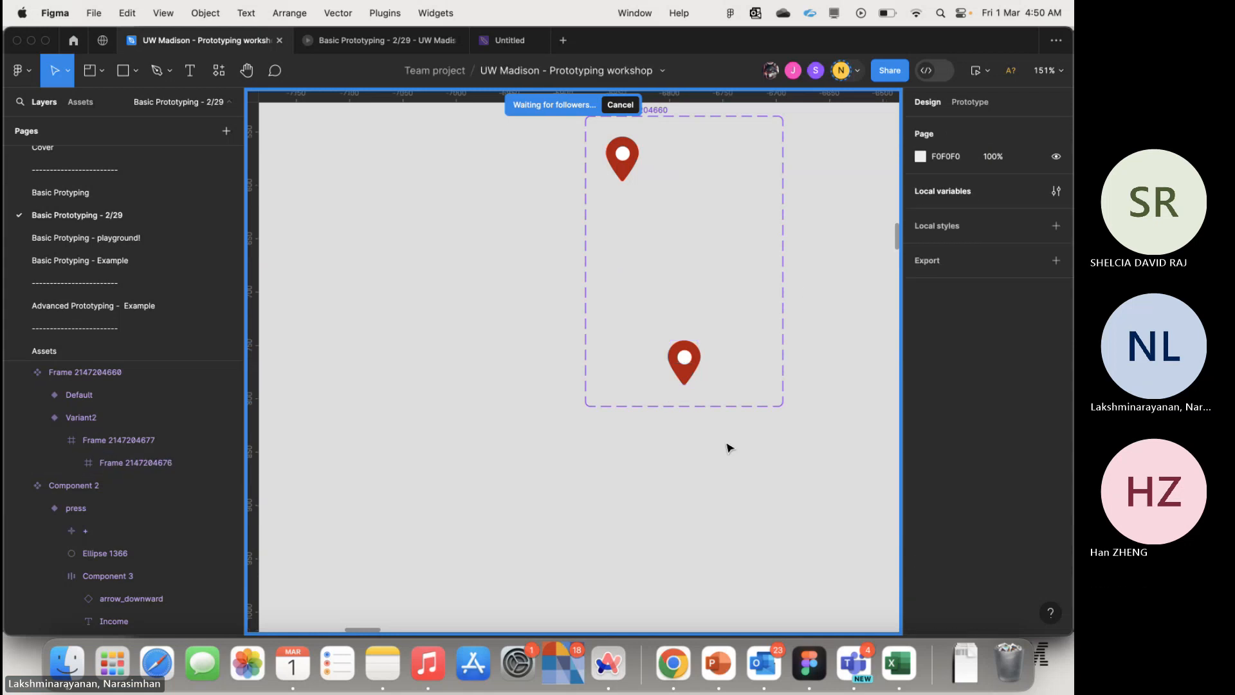
- Draw a rectangle about 85 × 55 above the pin in Variant2 and fill it with white FFFFFF
left_click(123, 70)
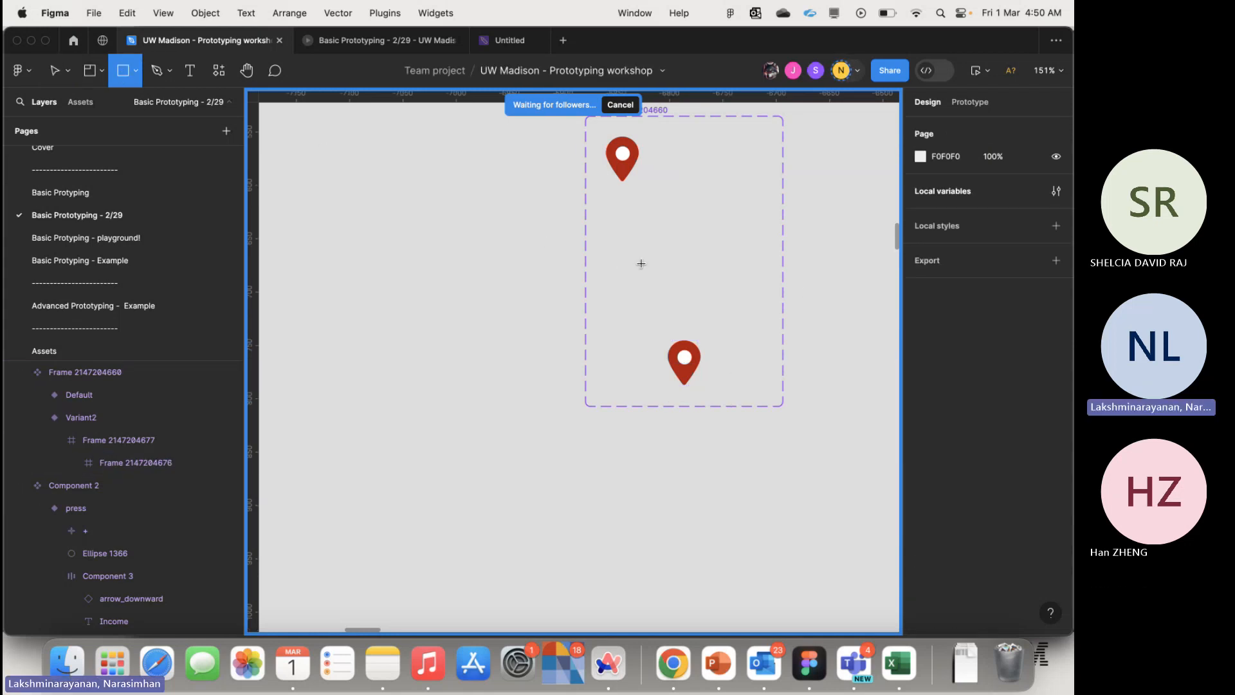
left_click_drag(641, 263, 733, 321)
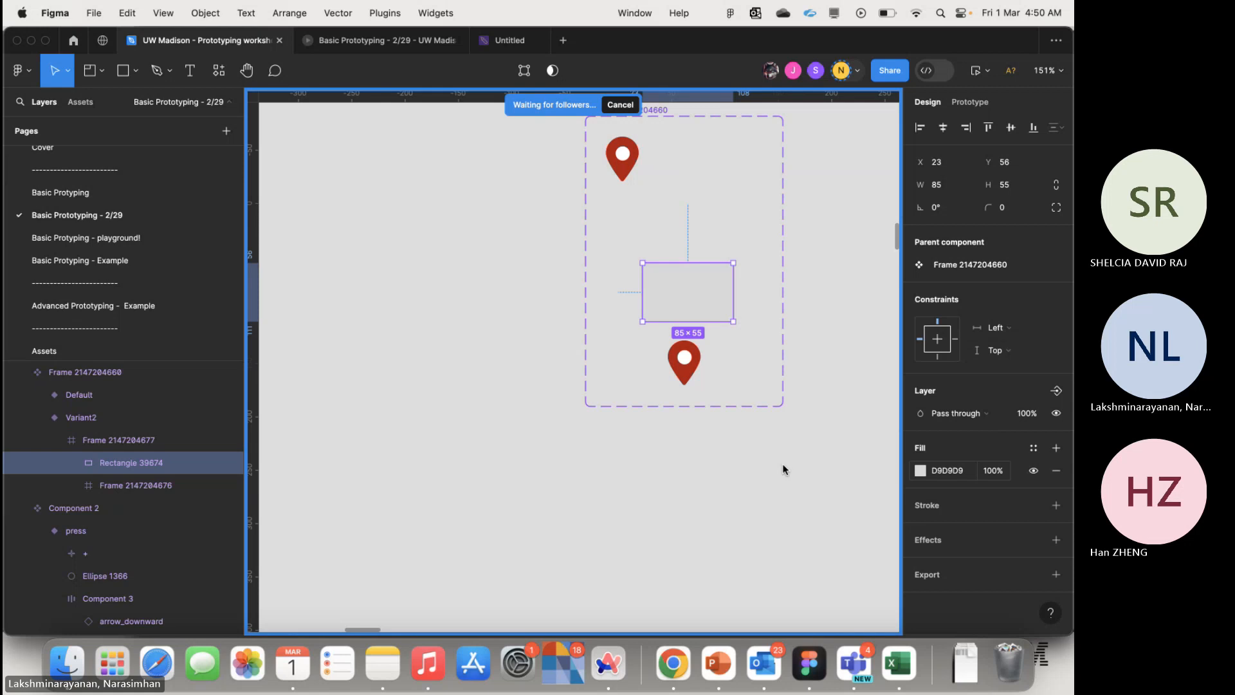
left_click(921, 472)
left_click_drag(818, 362, 711, 251)
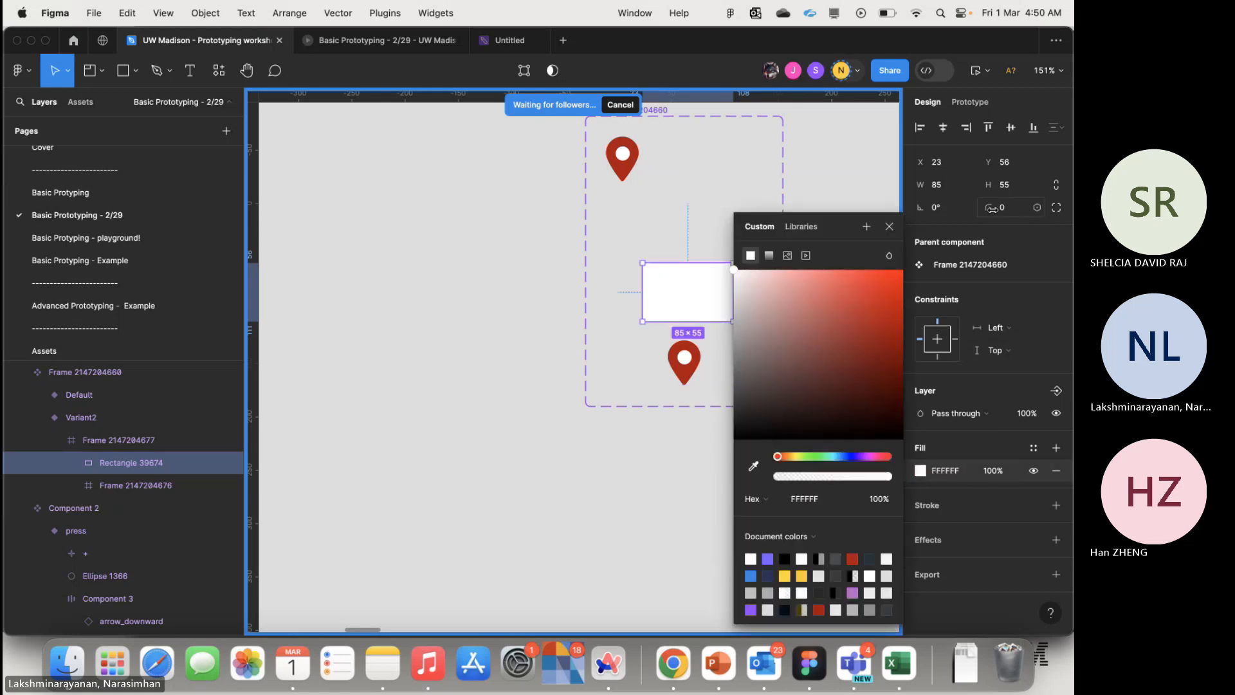
- Set the white rectangle's corner radius to 1 and move it slightly closer to the pin
left_click_drag(992, 208, 994, 208)
scroll(639, 352, "right", 2)
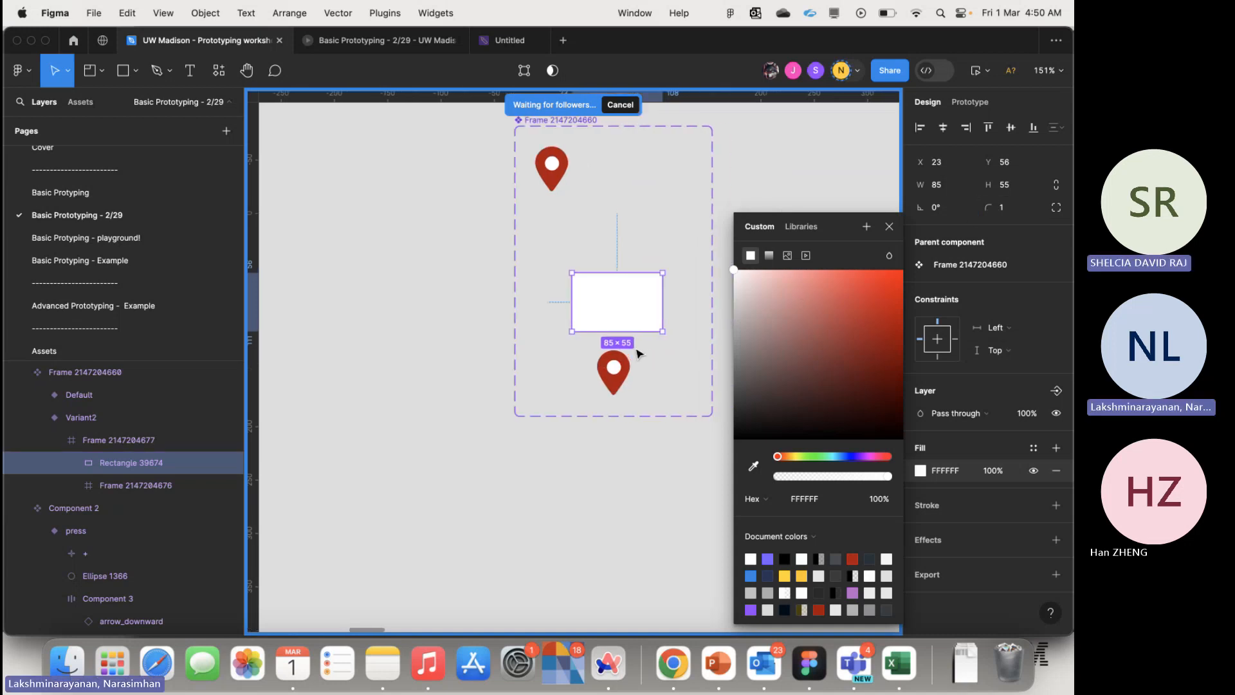
mouse_move(608, 307)
left_mouse_down()
mouse_move(595, 312)
mouse_move(608, 318)
left_mouse_up()
left_click(444, 361)
- Connect the Default pin variant to Variant2 with an On click Change to interaction using the Instant animation
left_click(539, 170)
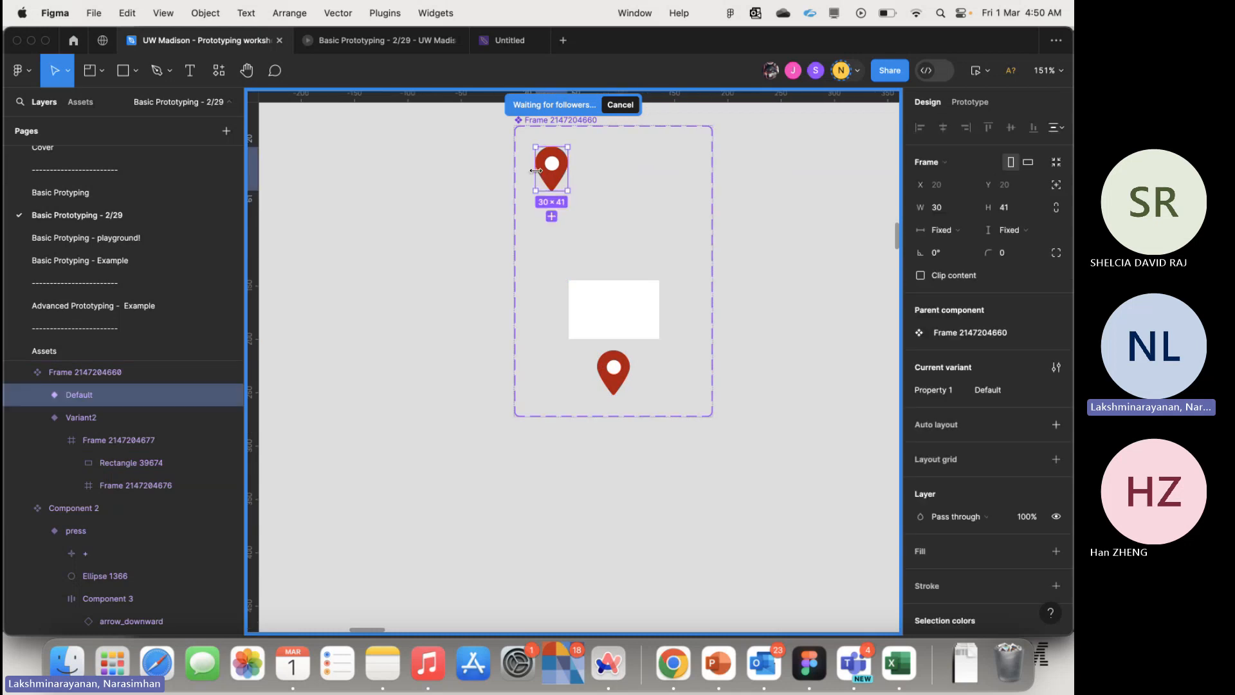
key("shift+e")
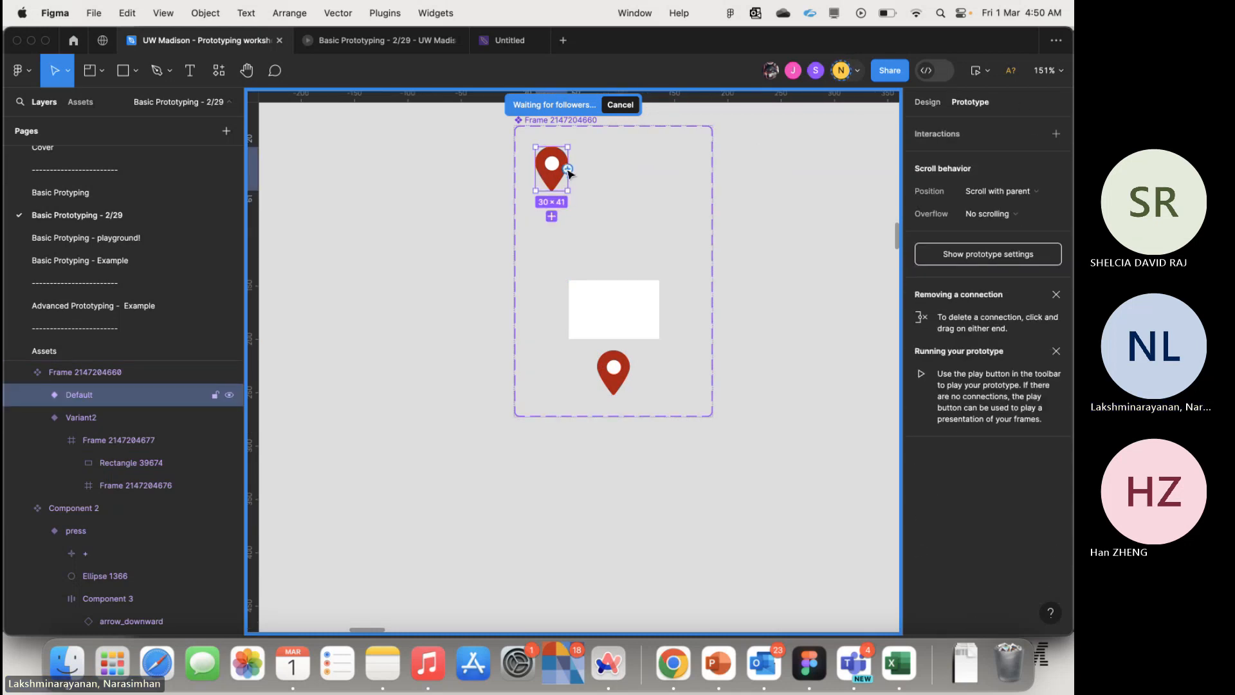
left_click_drag(569, 172, 605, 286)
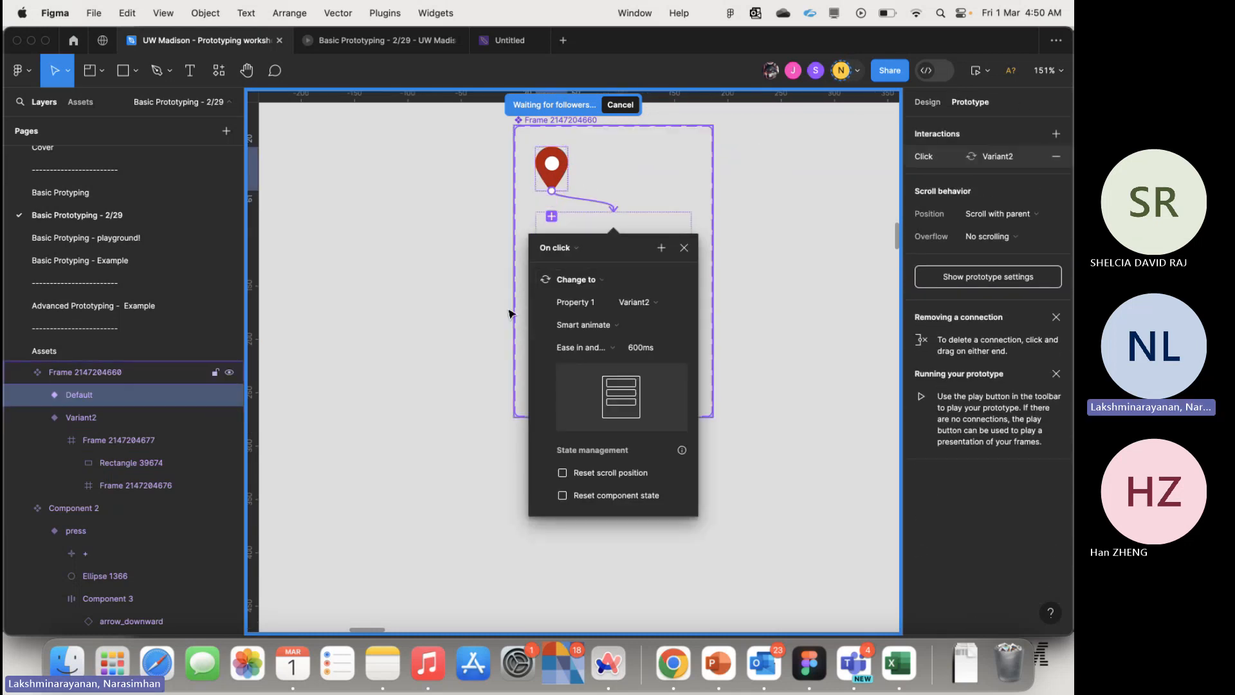
left_click(617, 324)
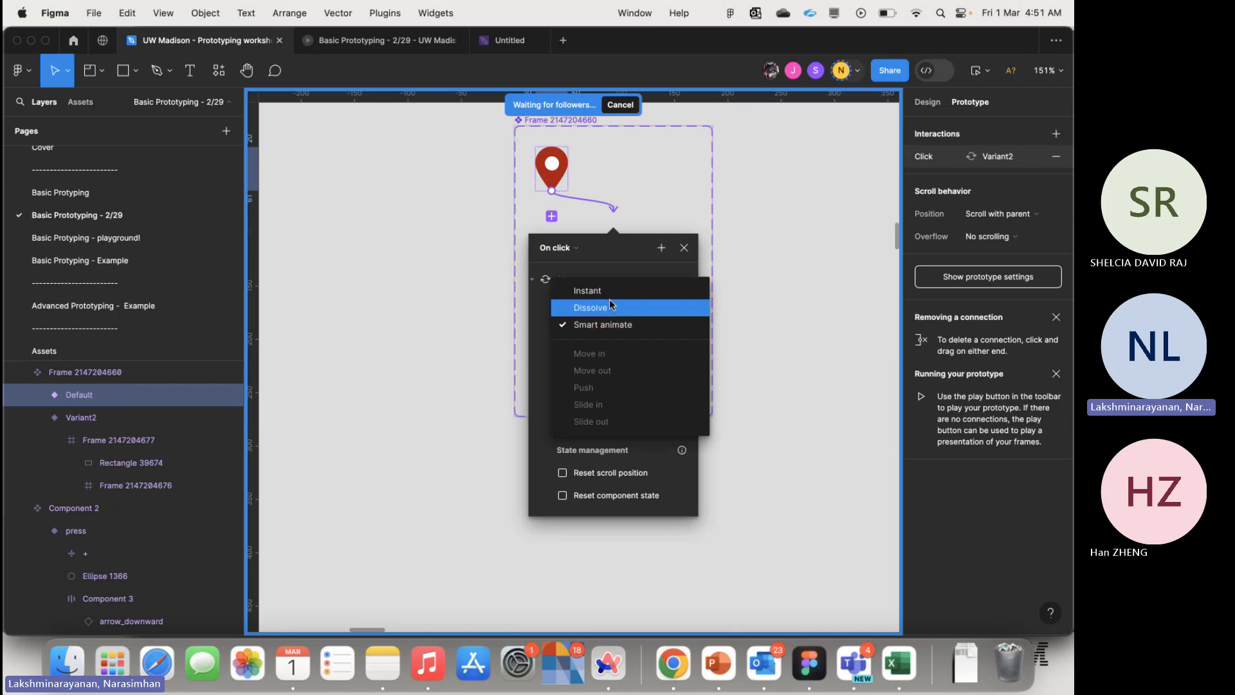
left_click(622, 287)
left_click(376, 329)
- Add a 1 px inside stroke in black 000000 to the white card rectangle in Variant2
scroll(389, 329, "down", 5)
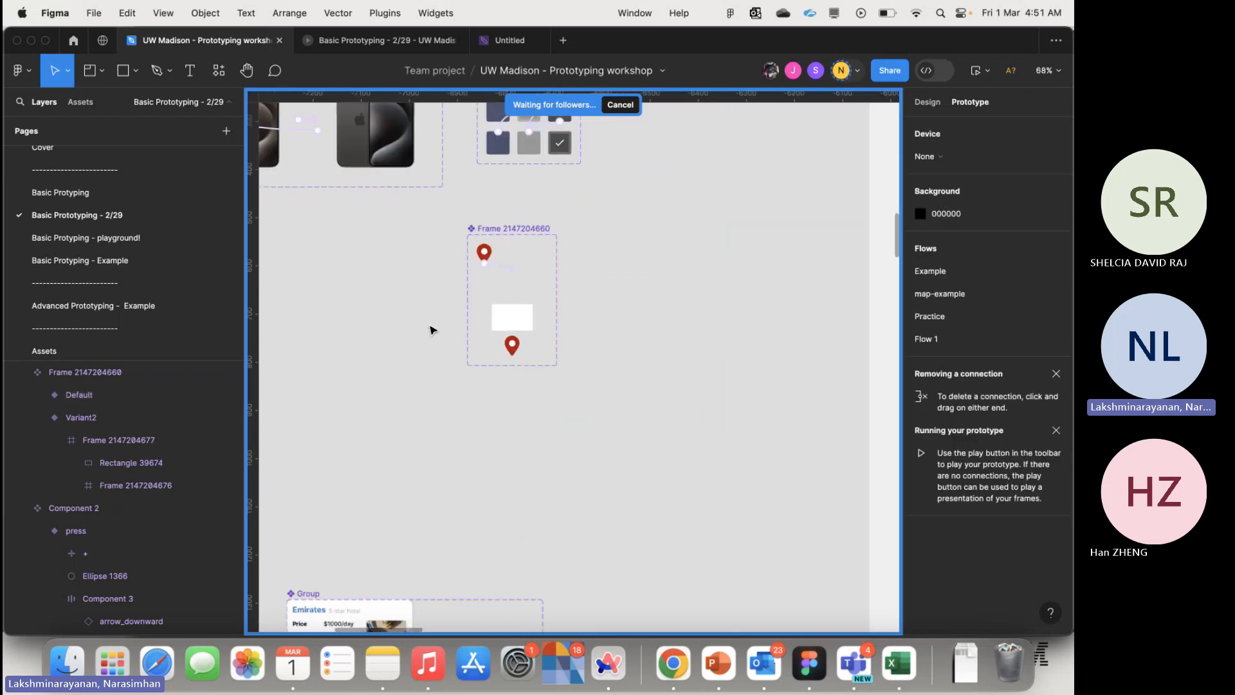
left_click(430, 345)
double_click(431, 348)
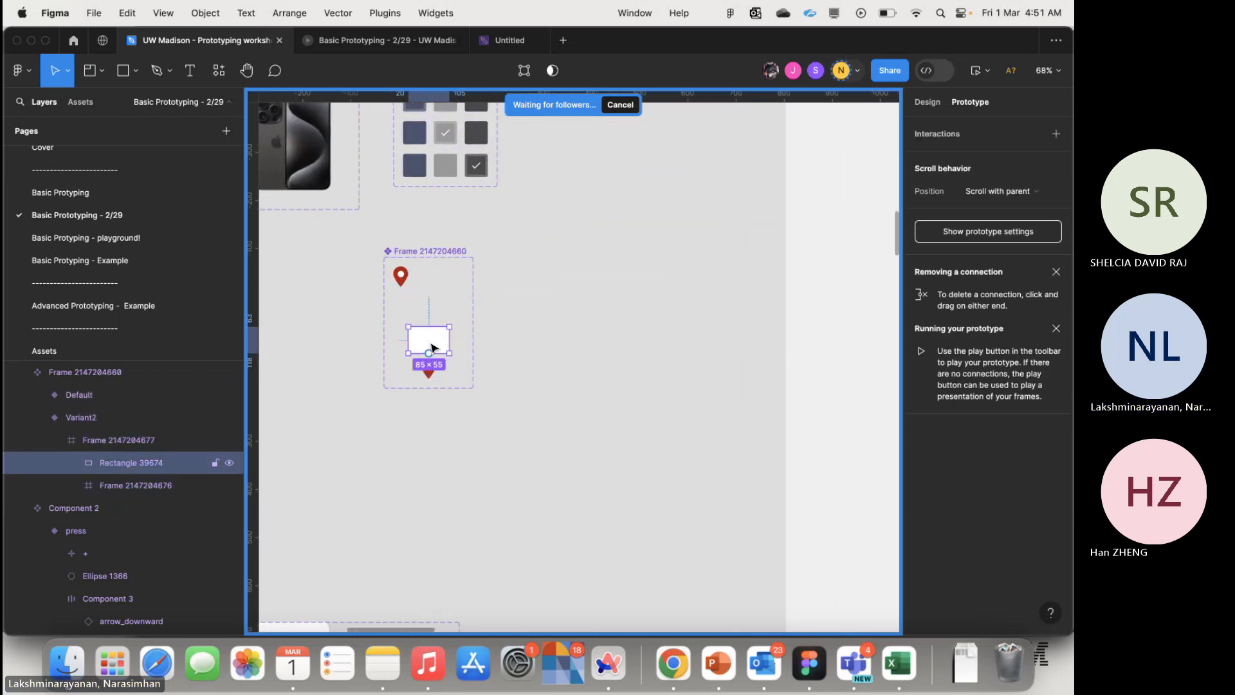
double_click(430, 341)
left_click(928, 103)
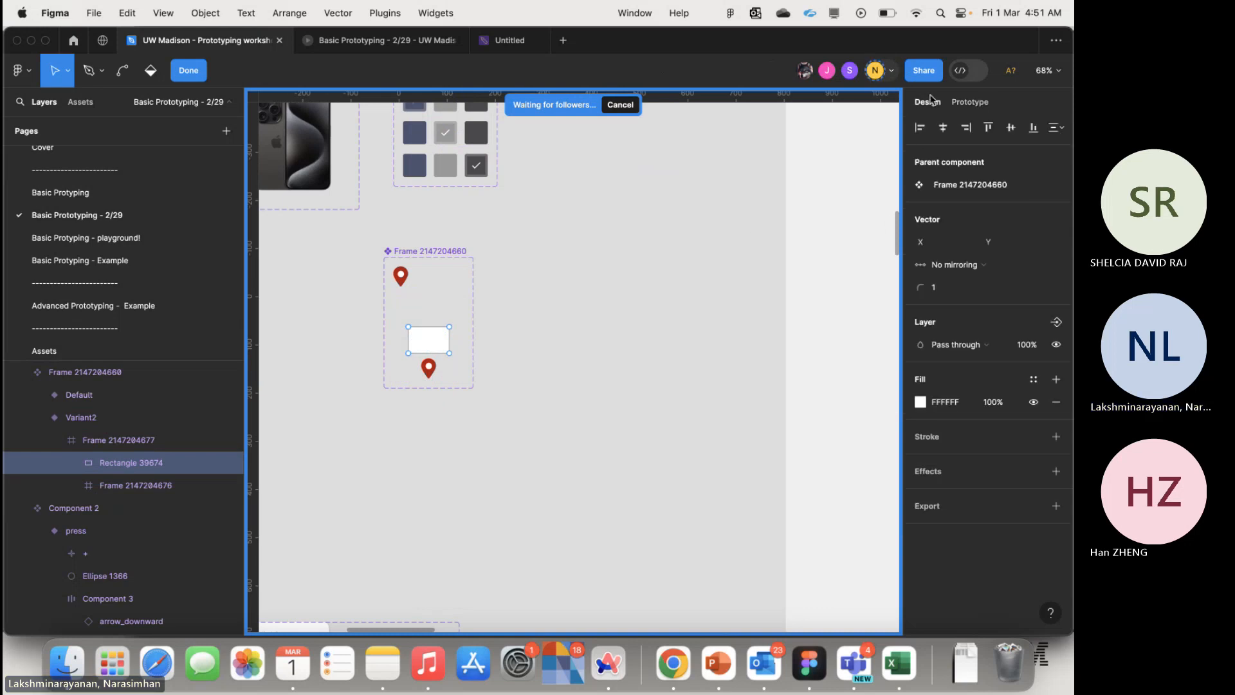
left_click(1056, 436)
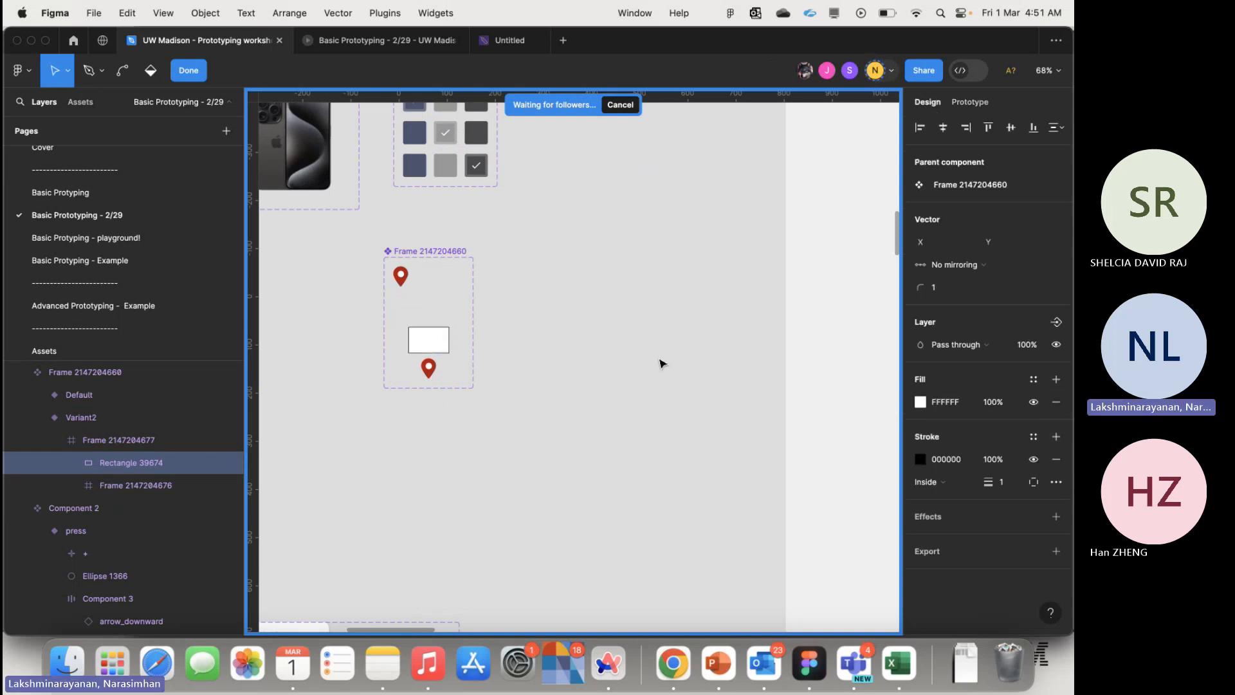
left_click(189, 70)
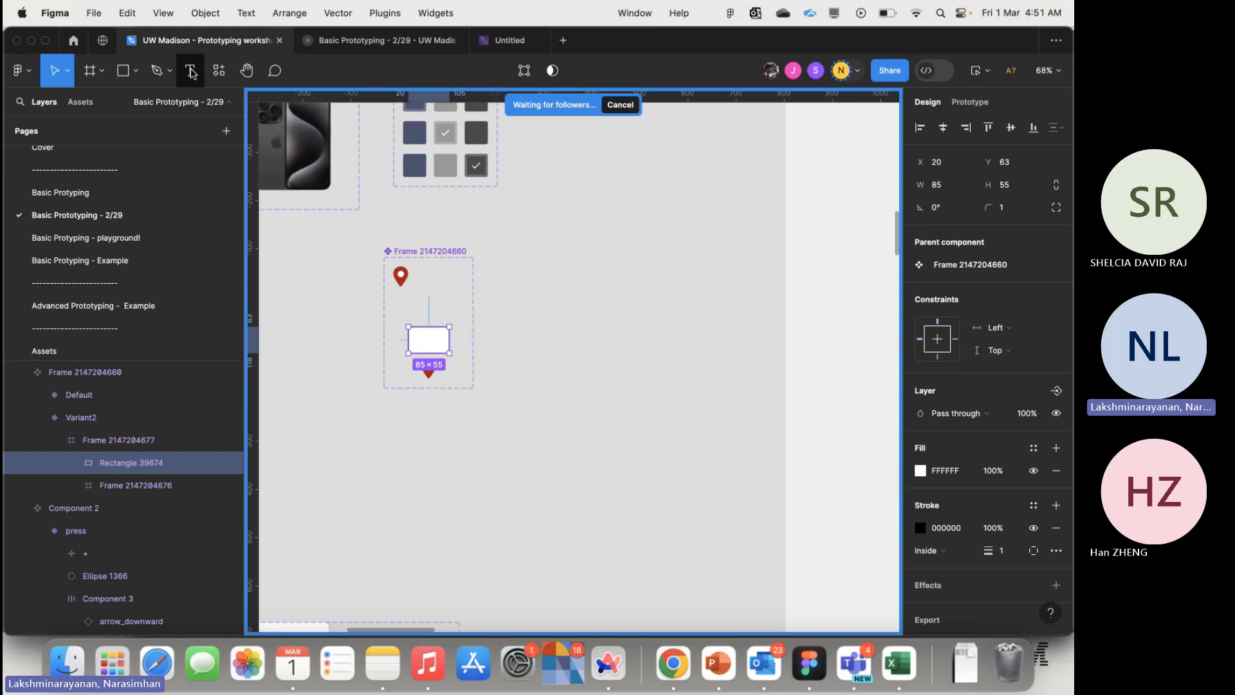
- Place an instance of the Default pin variant on the empty canvas beside the component set
left_click(400, 279)
double_click(400, 275)
left_click_drag(400, 275, 597, 272)
key("ctrl+z")
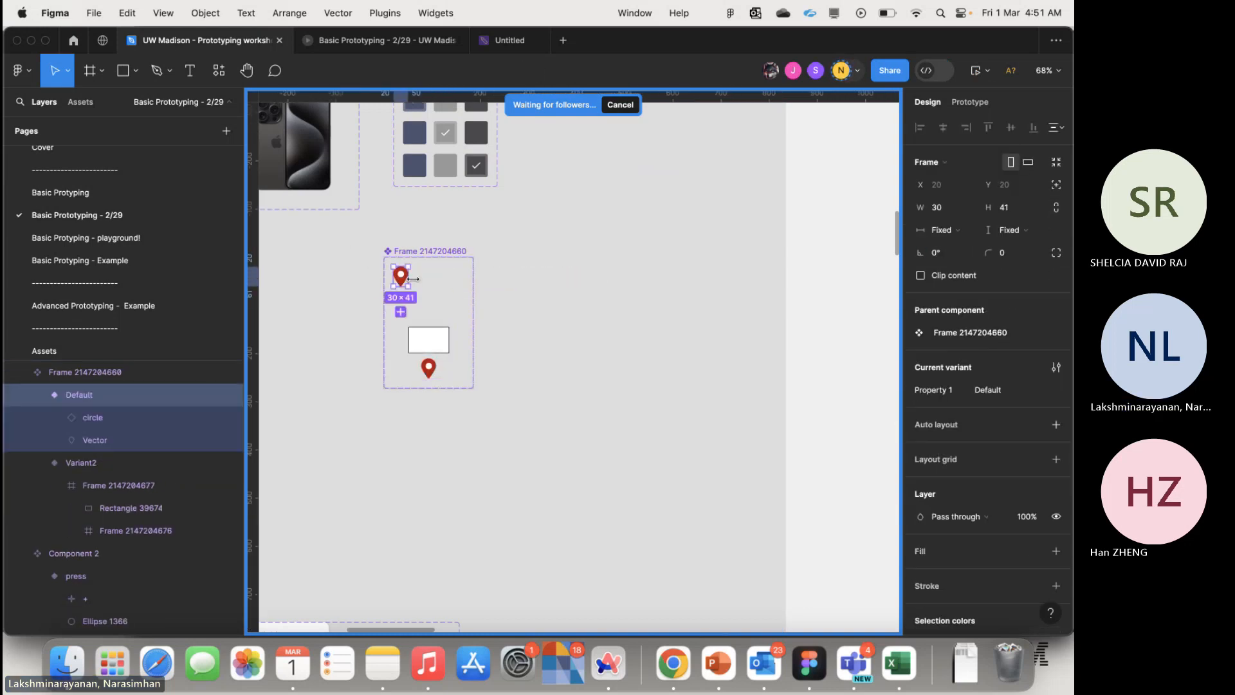
left_click_drag(408, 285, 573, 287)
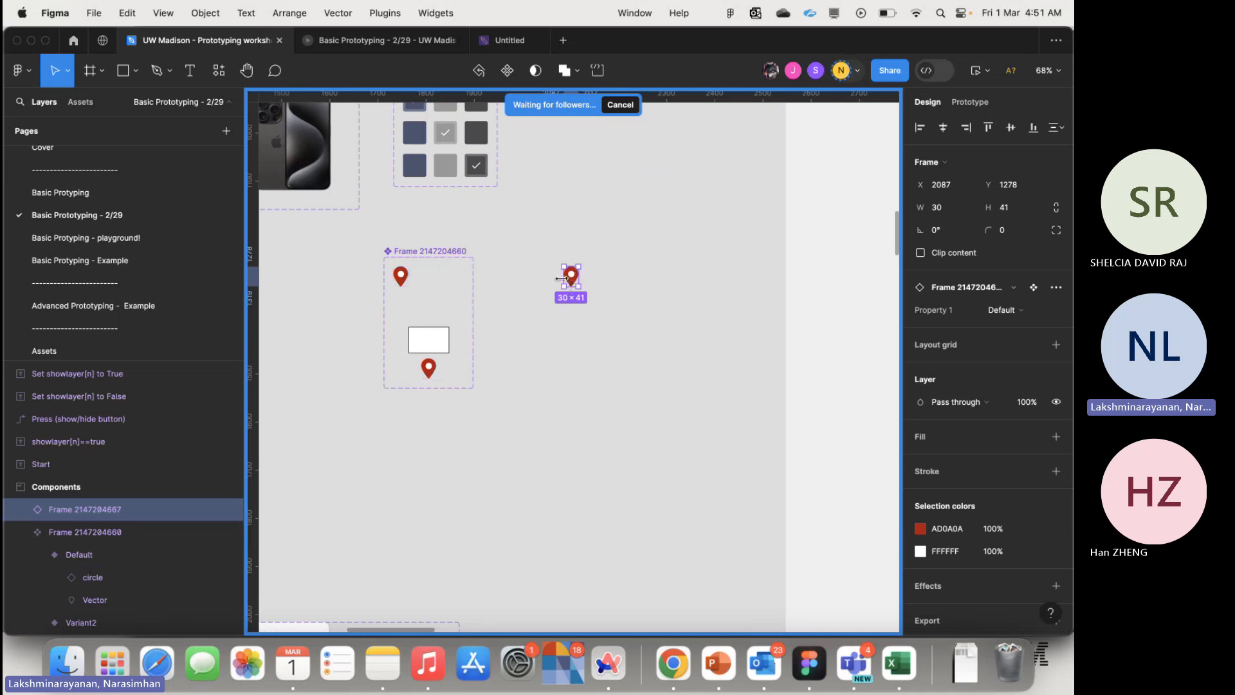
- Preview the pin instance's variants by switching Property 1 to Variant2 and back to Default twice
scroll(581, 282, "up", 3)
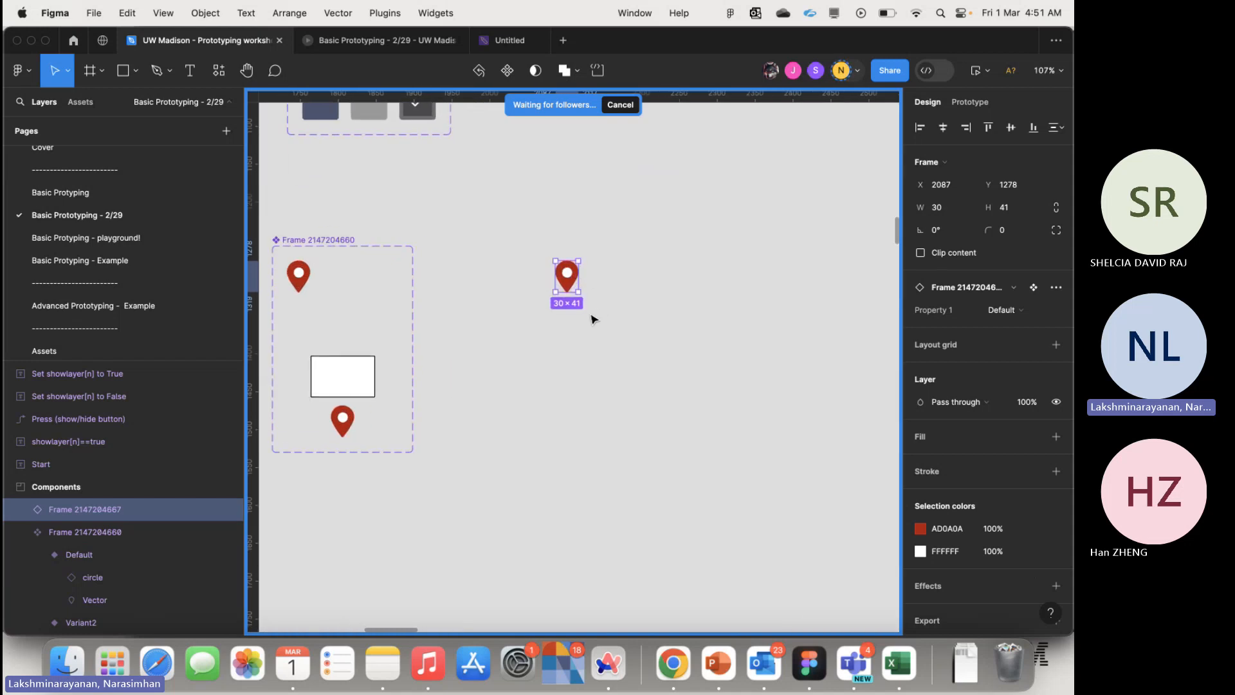
left_click(1005, 309)
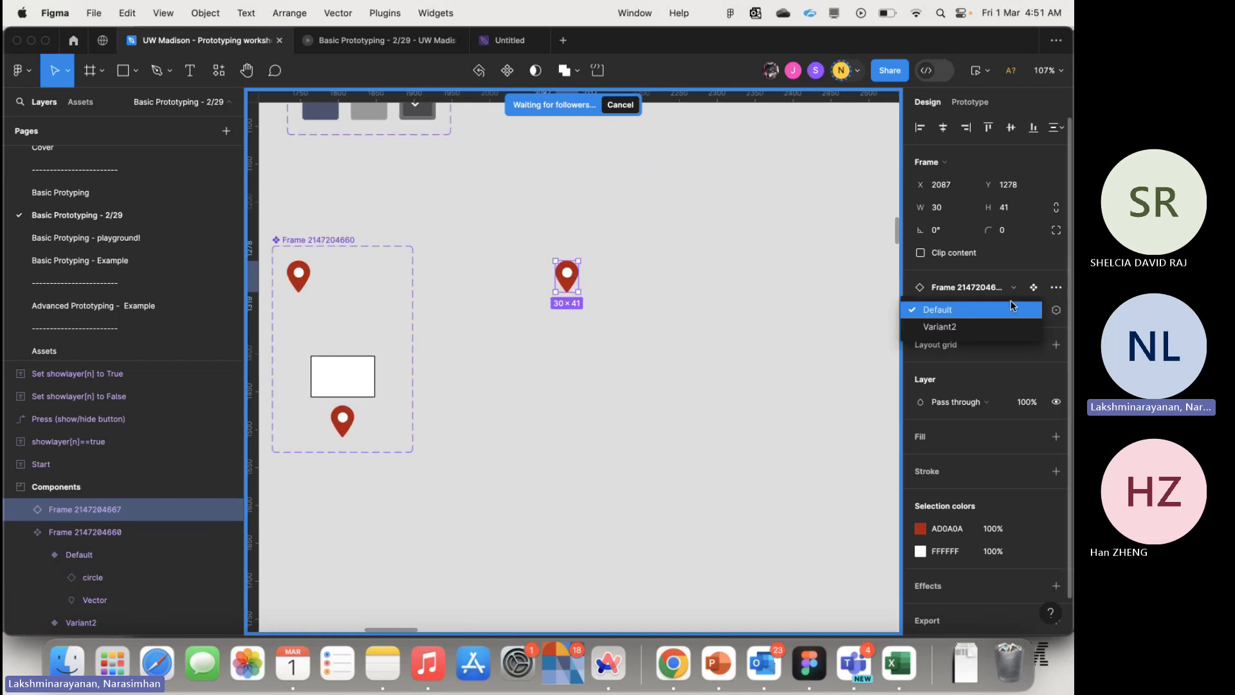
left_click(1006, 321)
left_click(1026, 313)
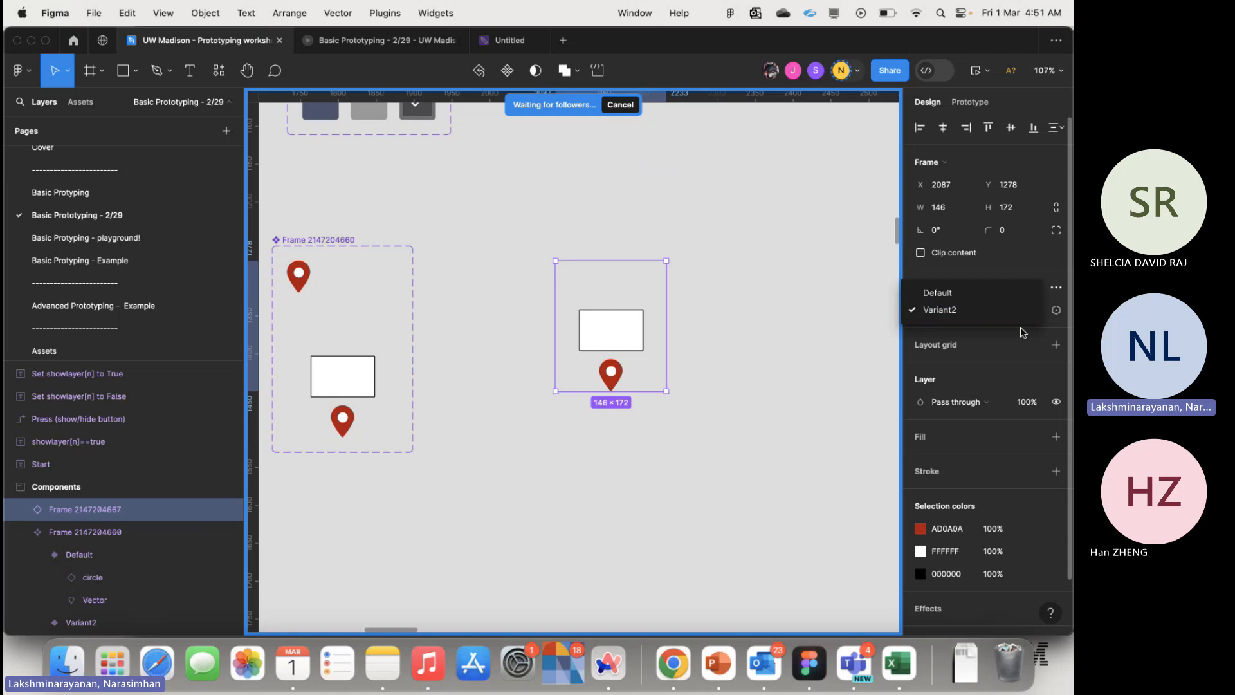
left_click(1016, 295)
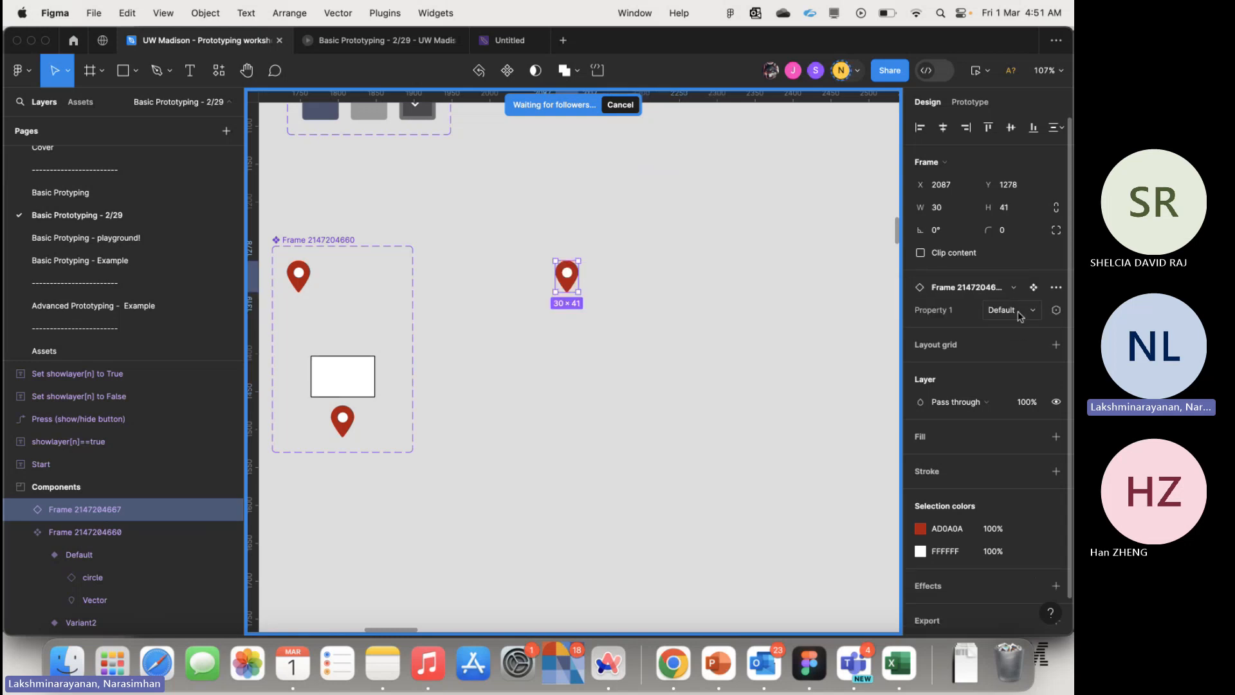
left_click(1021, 311)
left_click(1013, 322)
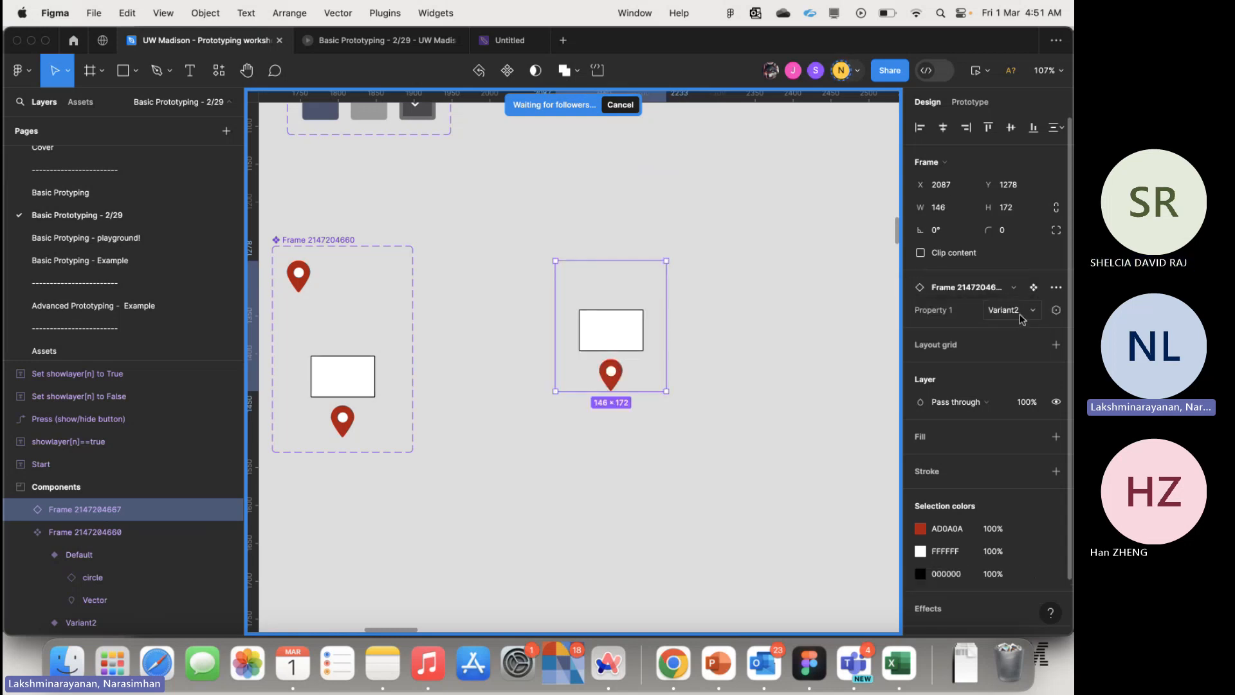
left_click(1010, 311)
left_click(993, 292)
left_click(675, 331)
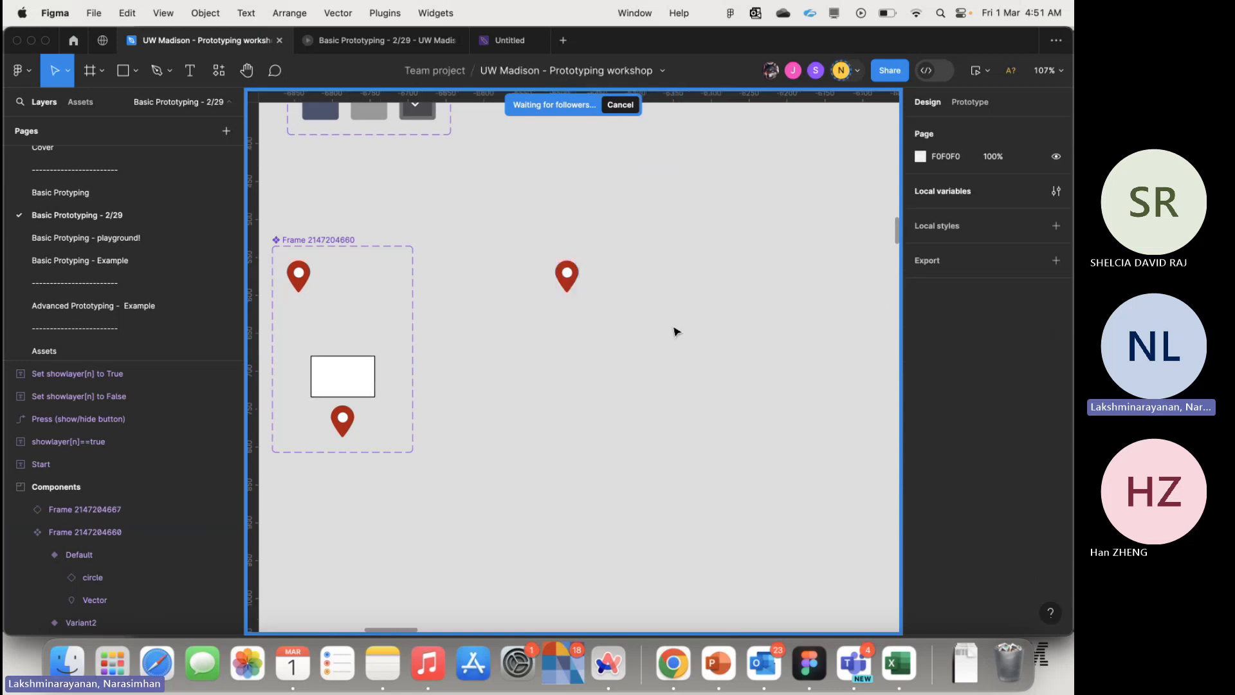
left_click(88, 75)
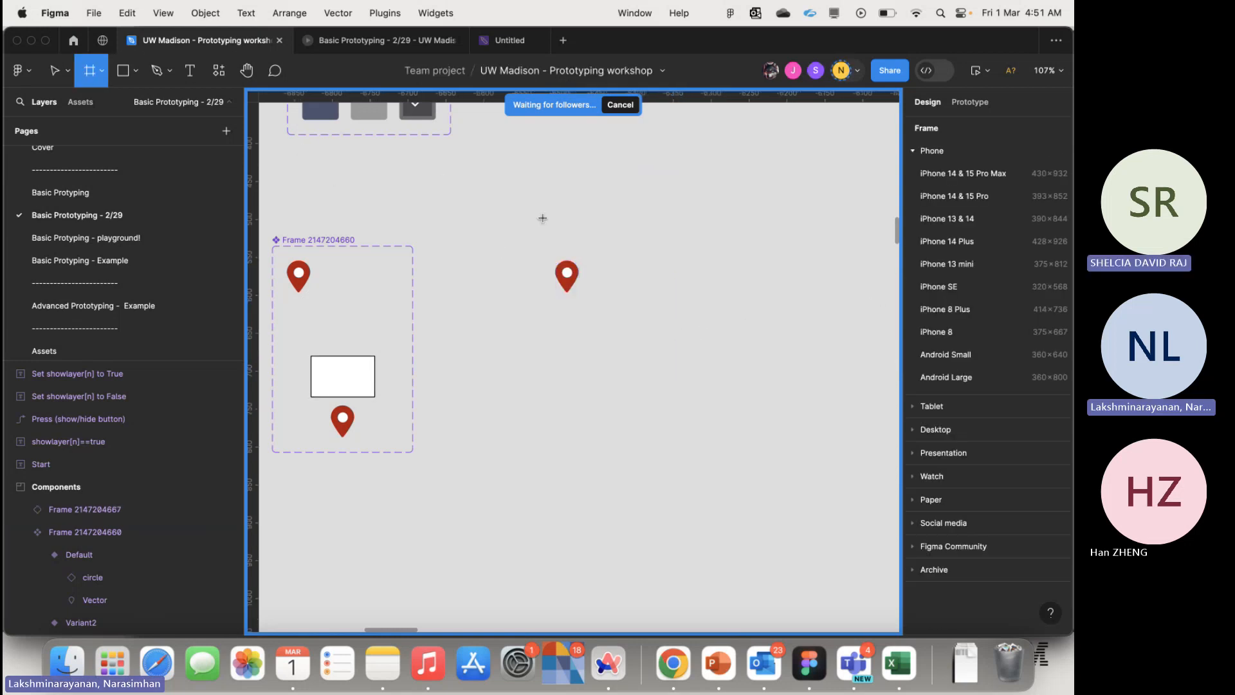
left_click_drag(495, 228, 658, 333)
key("super+z")
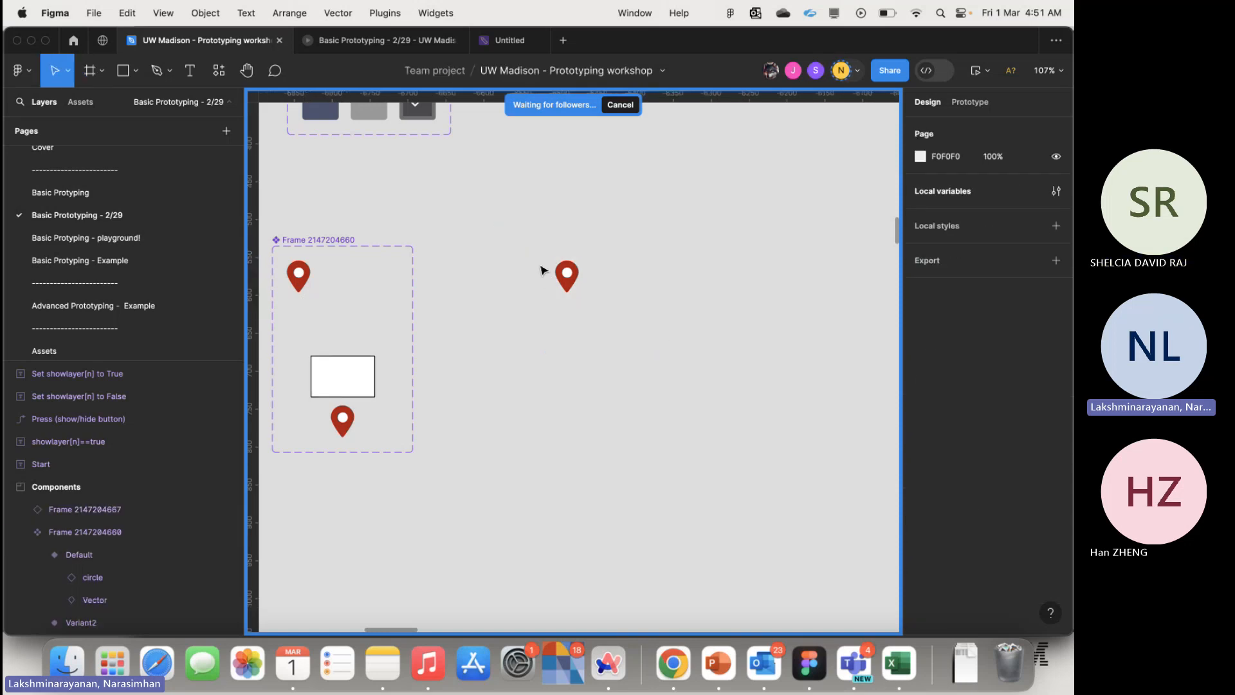
- Draw a frame about 275 × 169 around the pin instance so that it contains the pin, and select the frame
left_click(86, 83)
left_click_drag(477, 228, 685, 355)
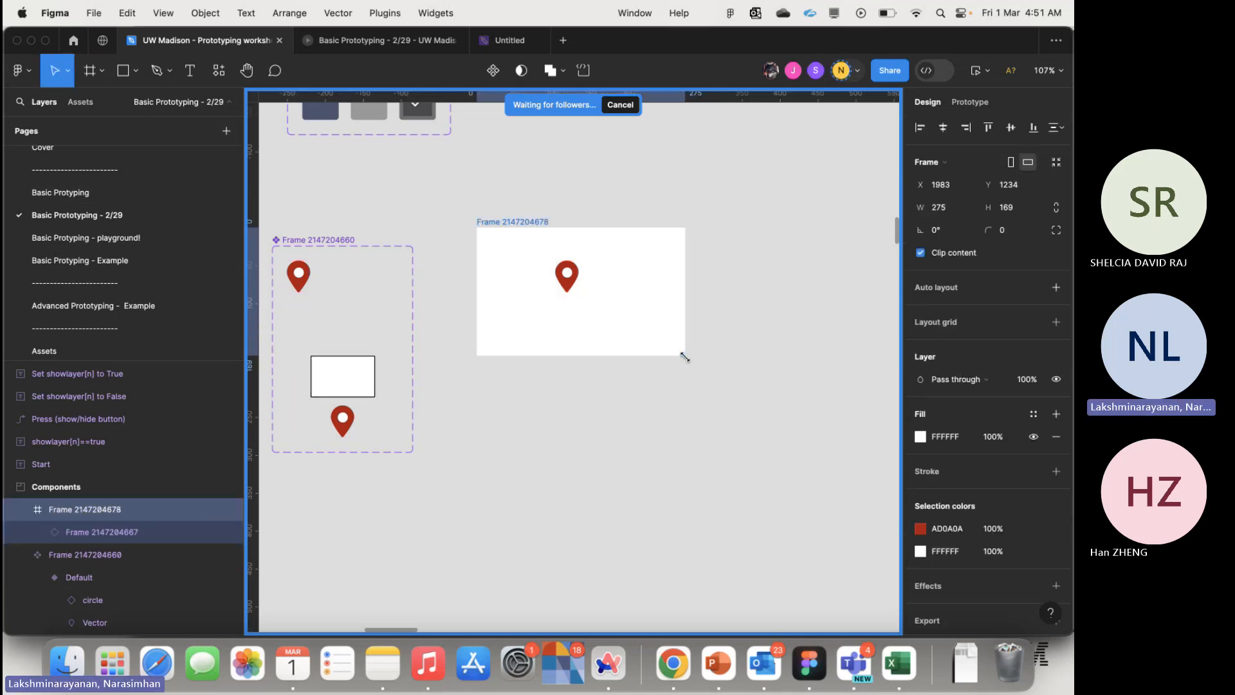
double_click(510, 222)
left_click(669, 223)
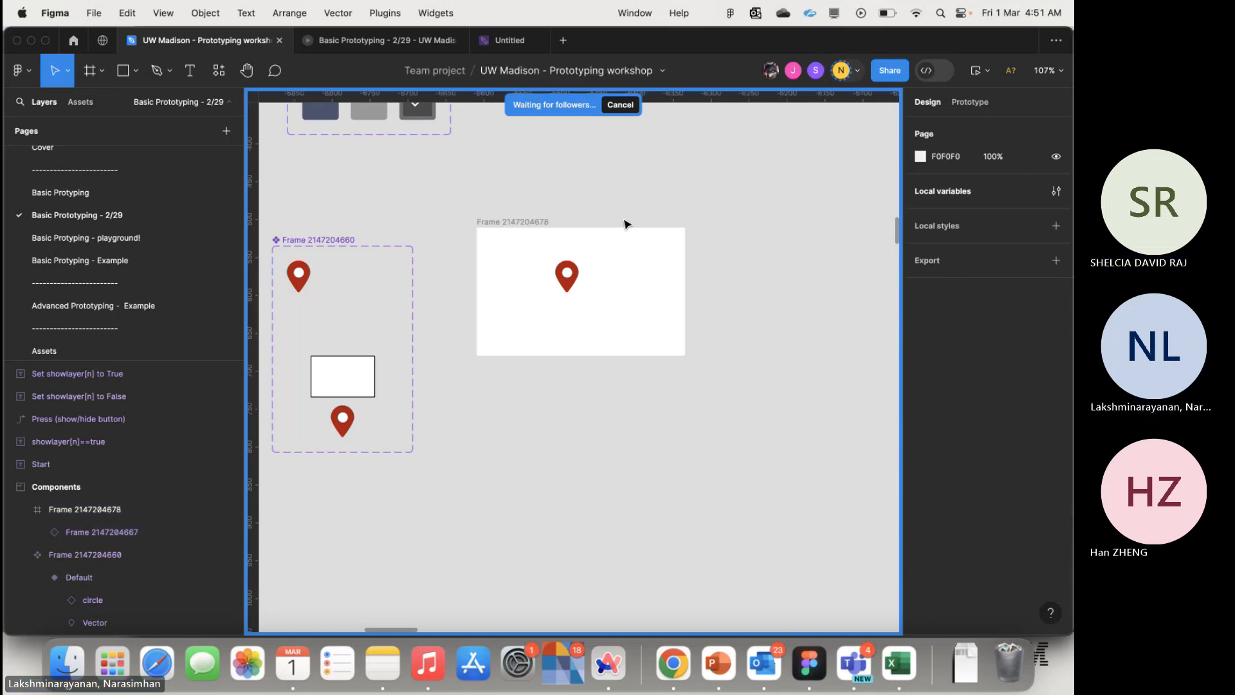
left_click(528, 222)
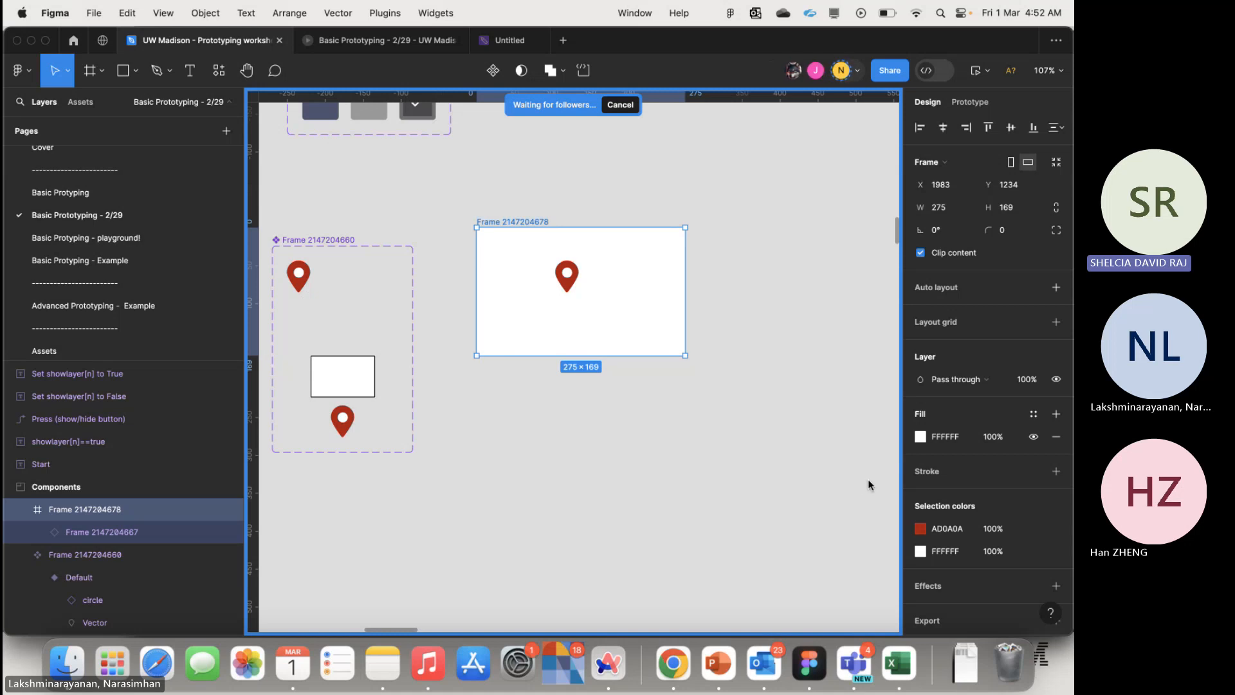
- Switch to the Microsoft Teams meeting and stop sharing the screen
key("super+Tab")
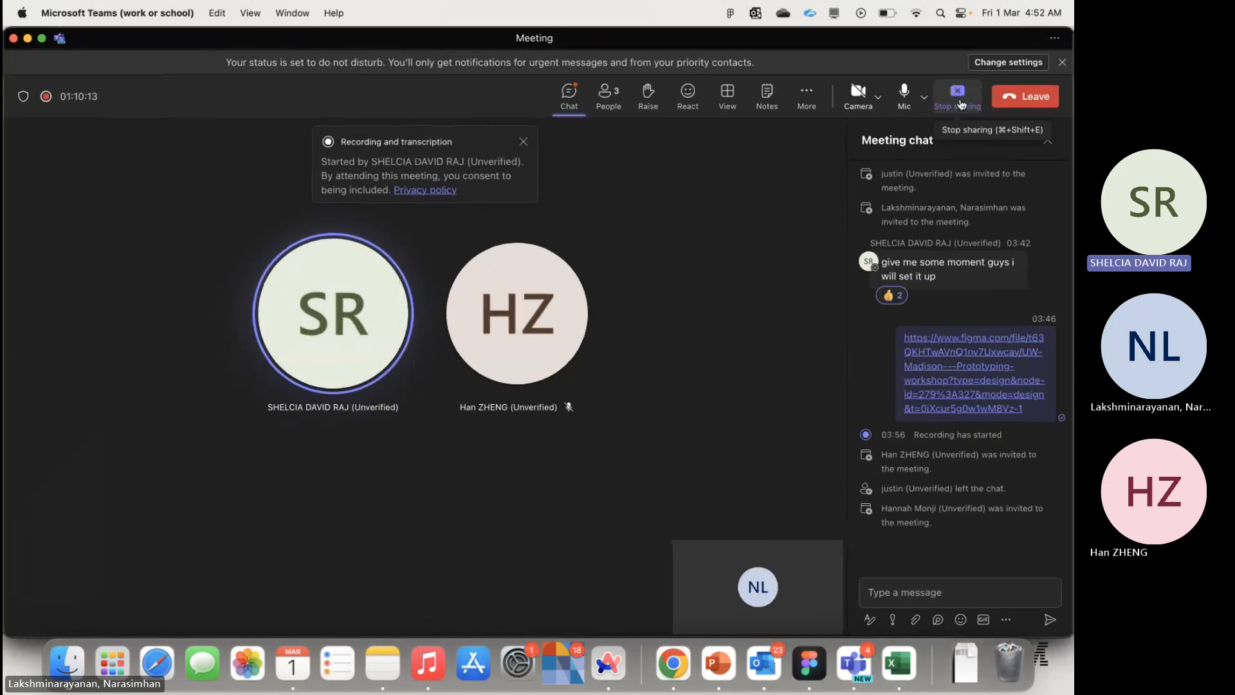
left_click(959, 103)
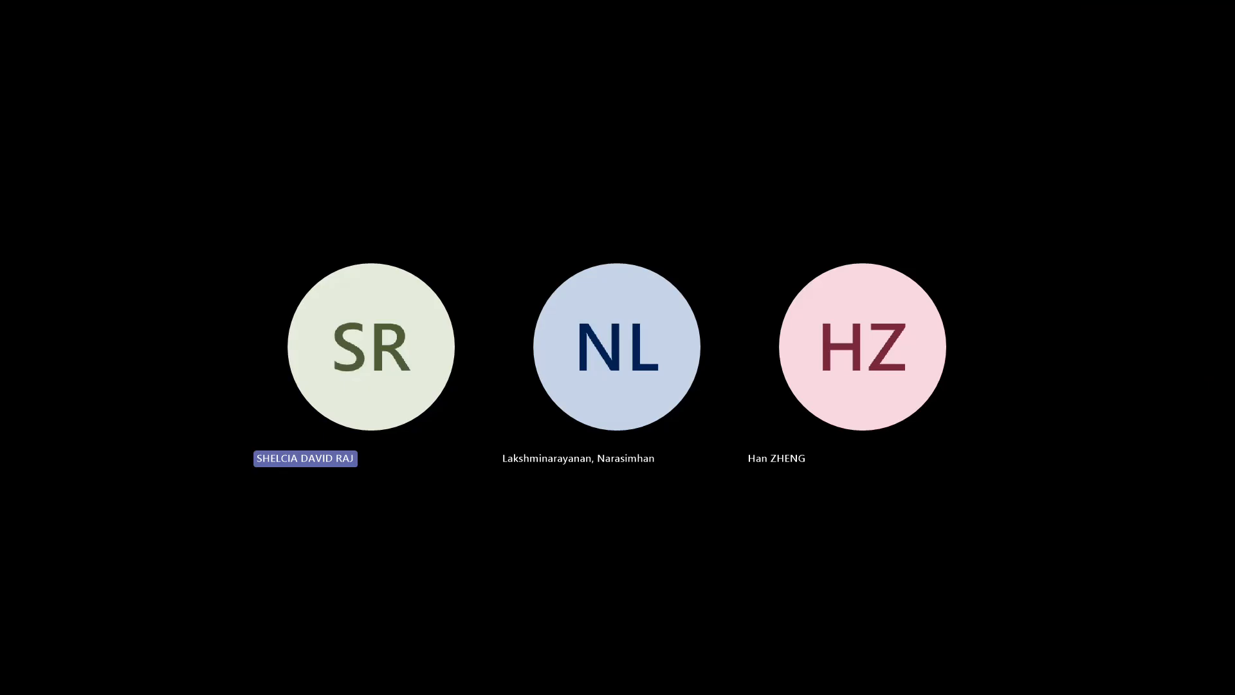